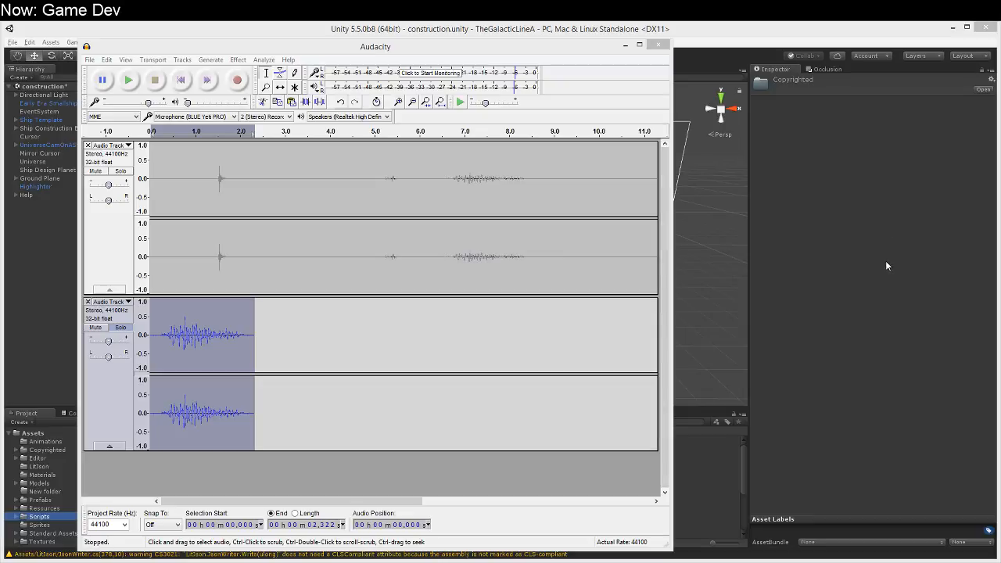
Step: Switch to Unity and play a preview of the book audio clip in the Assets folder
left_click(842, 301)
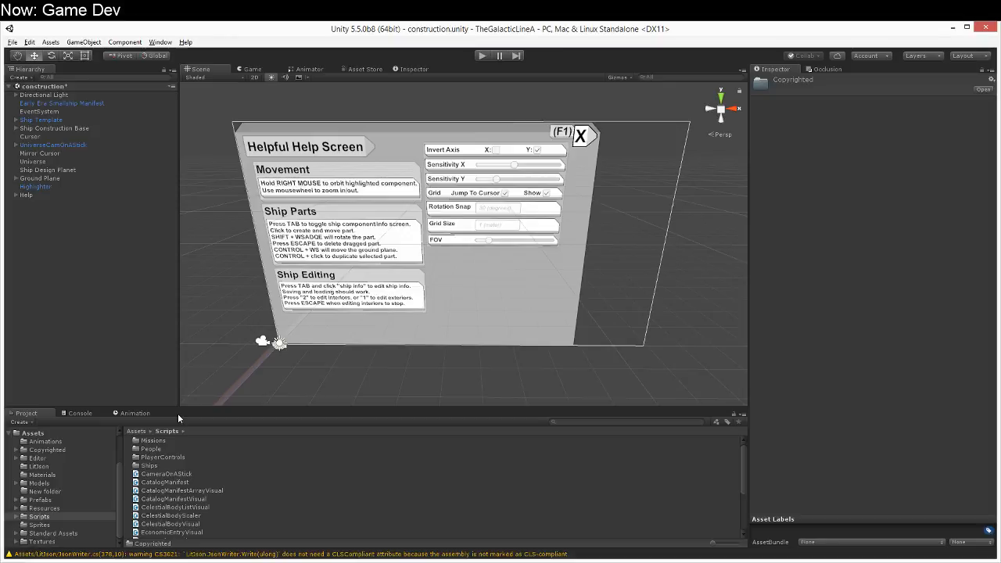
left_click(55, 442)
left_click(33, 432)
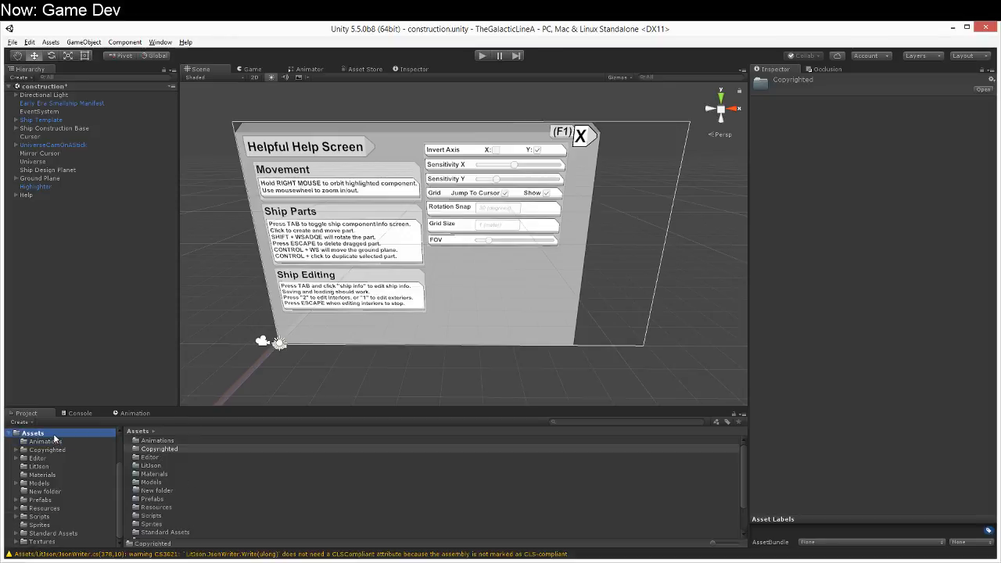
scroll(219, 488, "down", 3)
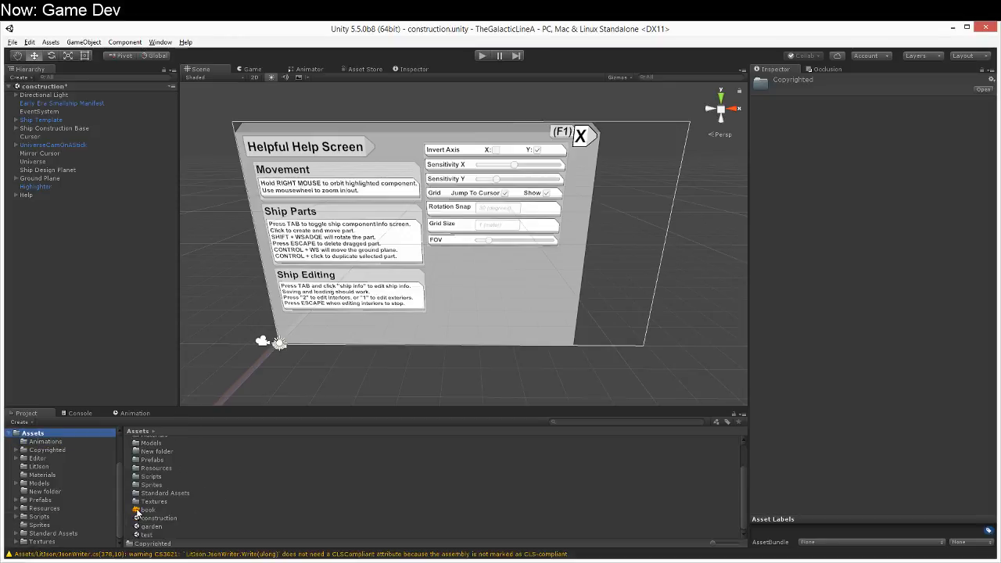
left_click(147, 509)
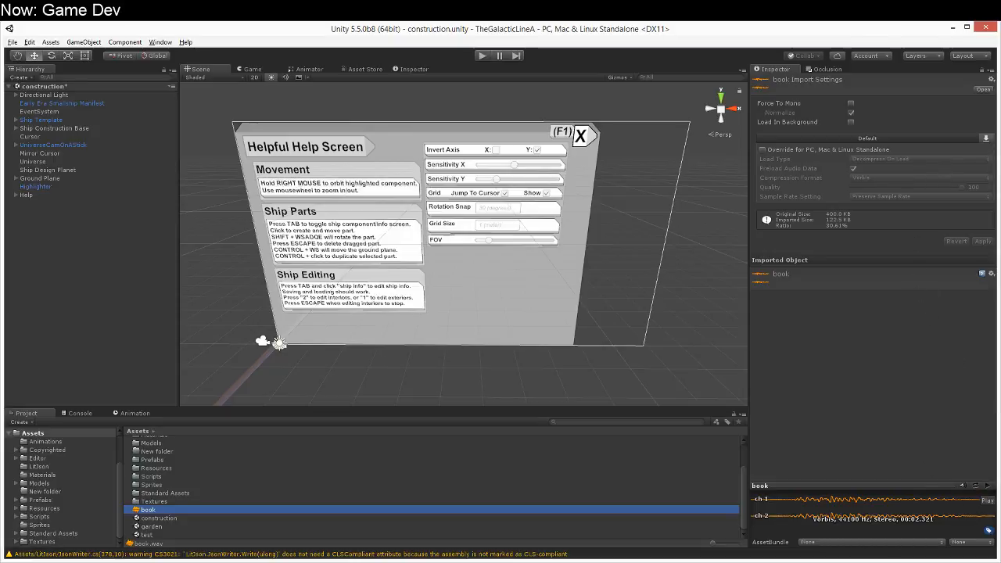
left_click(987, 486)
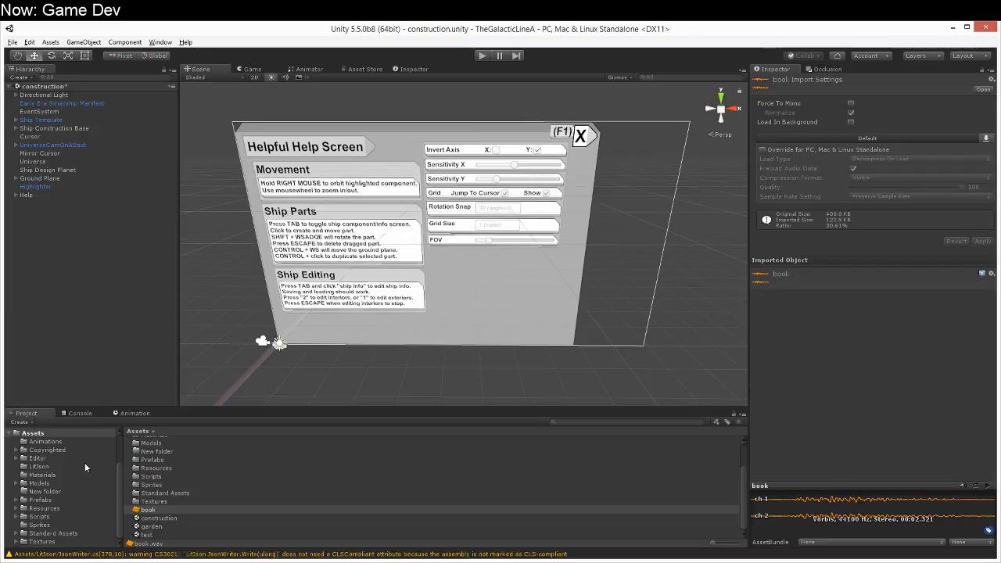
Step: Create a folder named Audio in Assets and move the book clip into it
right_click(190, 519)
mouse_move(262, 330)
left_click(100, 45)
type("Autdio")
key("Return")
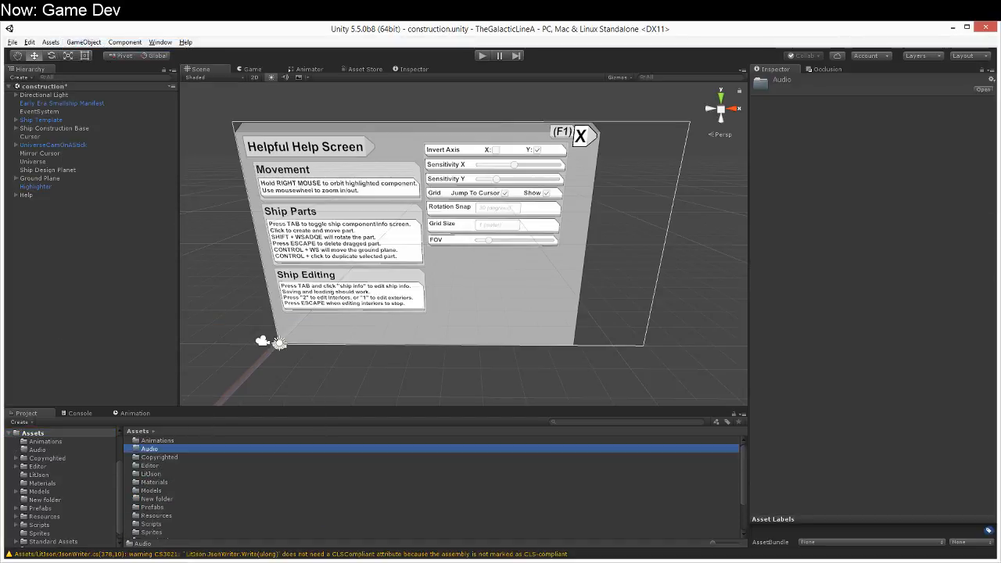
scroll(181, 509, "down", 2)
left_click_drag(155, 510, 66, 456)
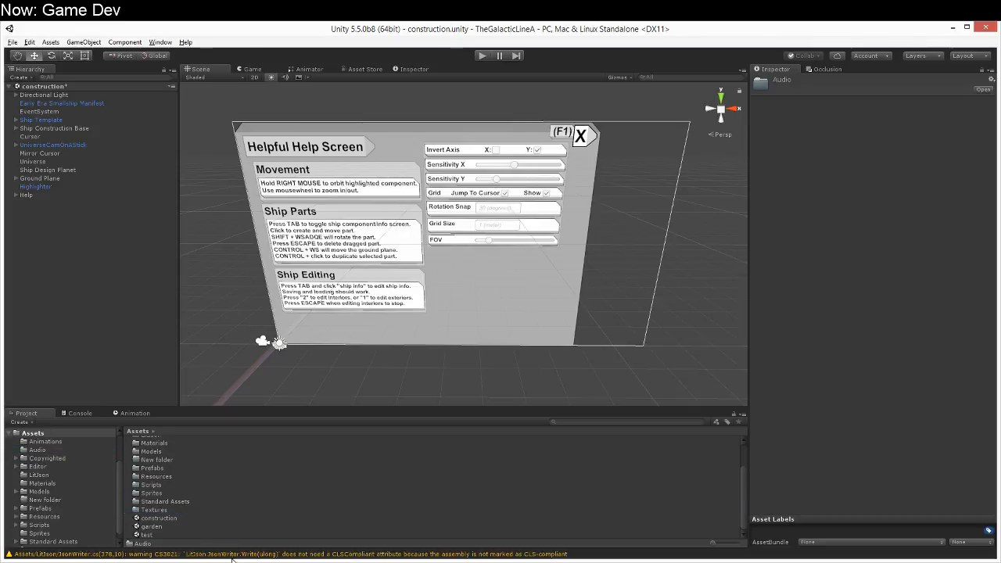
Step: Switch to Audacity and remove the lower audio track containing the exported book sound
left_click(232, 562)
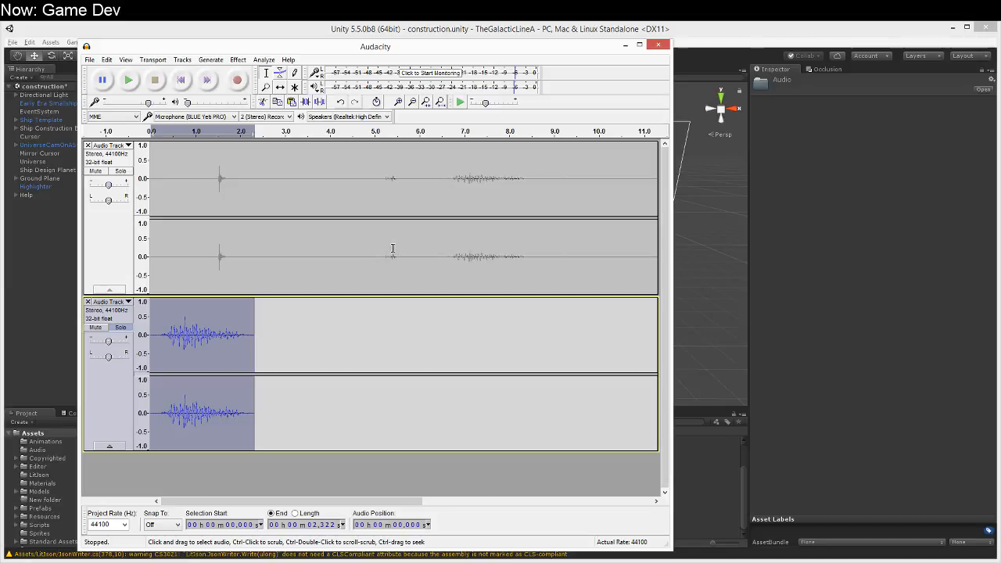
left_click(87, 302)
Step: Play back the remaining recording from about 8.2 s to find the next sound
left_click_drag(583, 172, 602, 172)
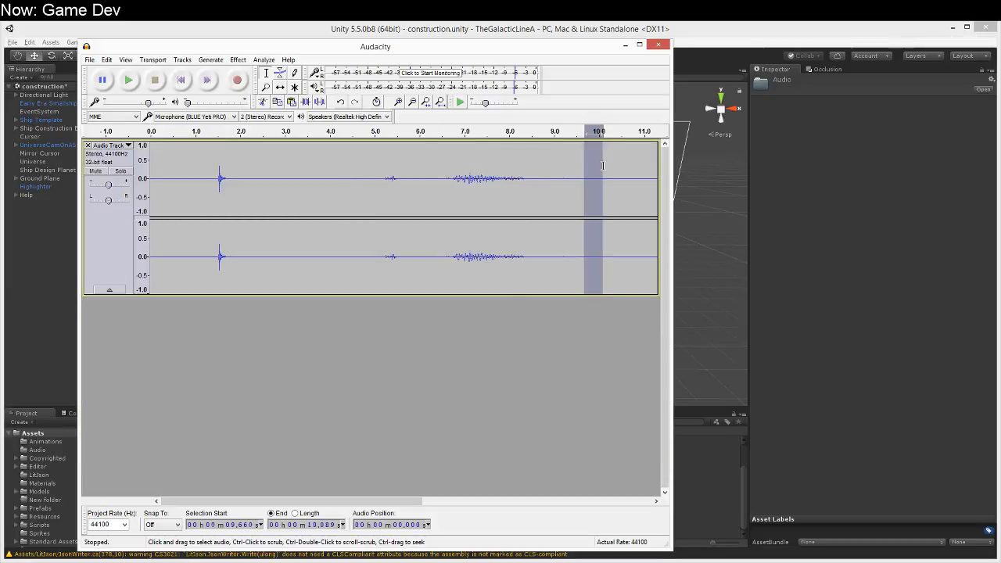
left_click(129, 80)
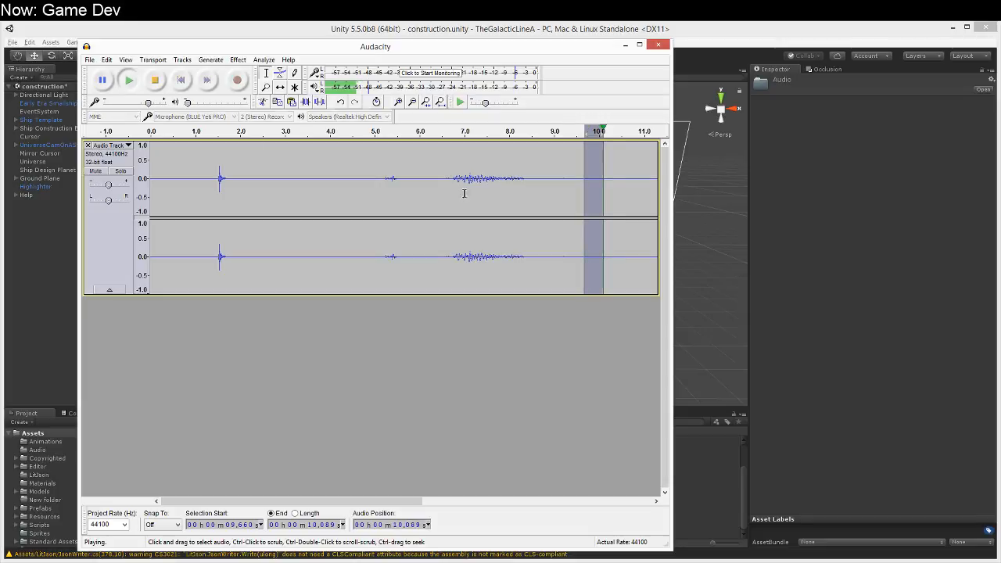
left_click(516, 215)
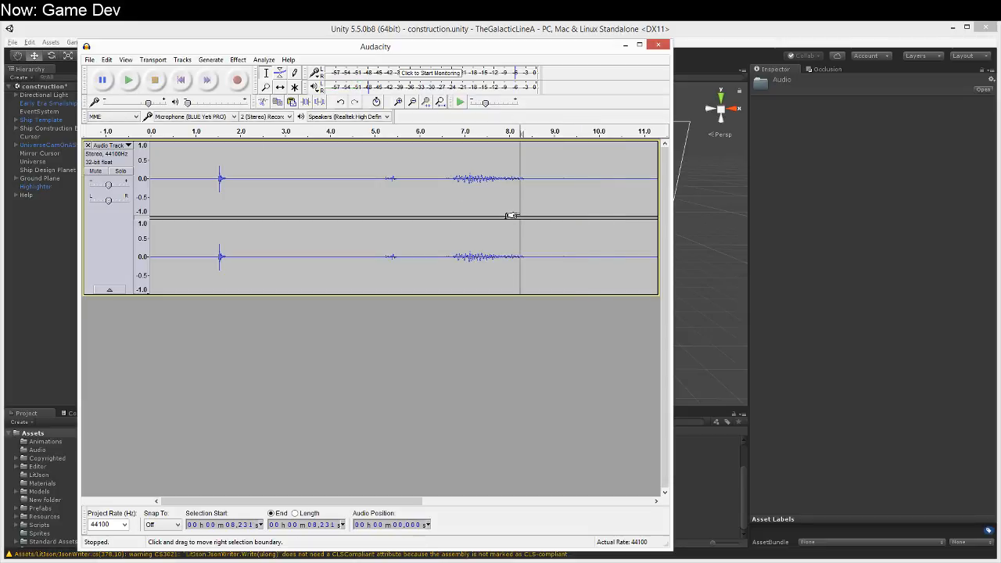
left_click(128, 80)
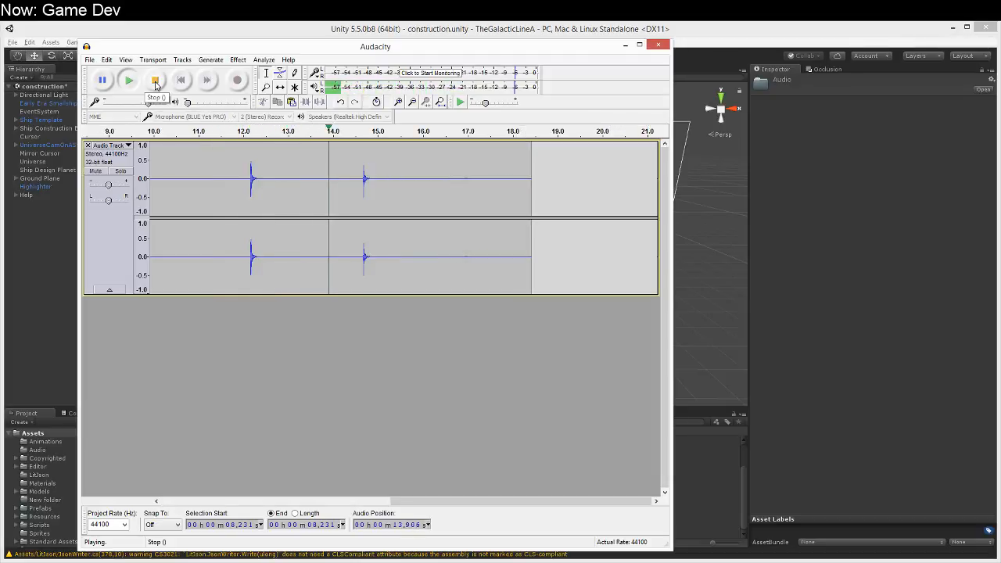
left_click(156, 81)
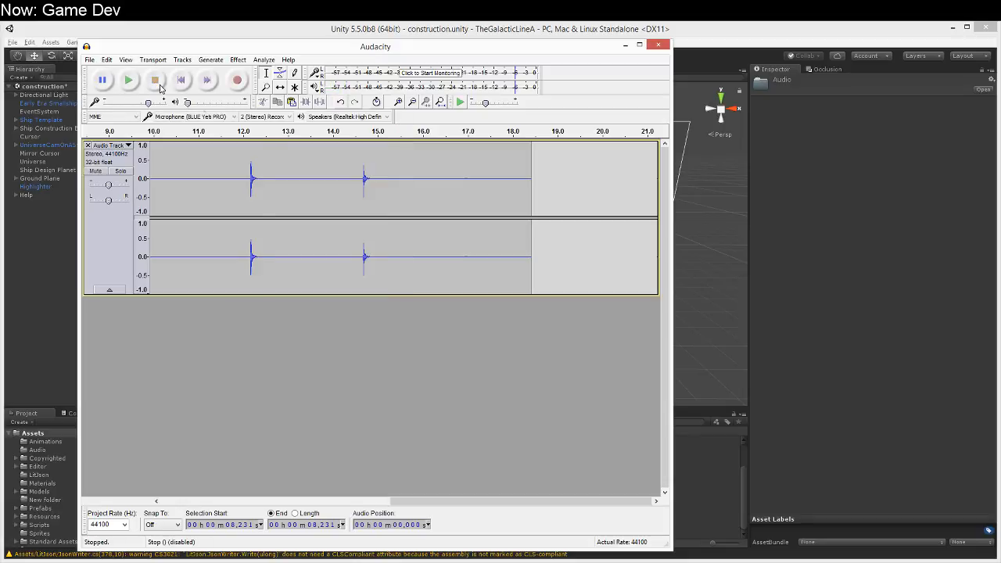
Step: Copy the short click sound between about 14.57 and 14.93 s into a new track and solo that track
left_click_drag(352, 161, 375, 161)
left_click(374, 161)
left_click(195, 345)
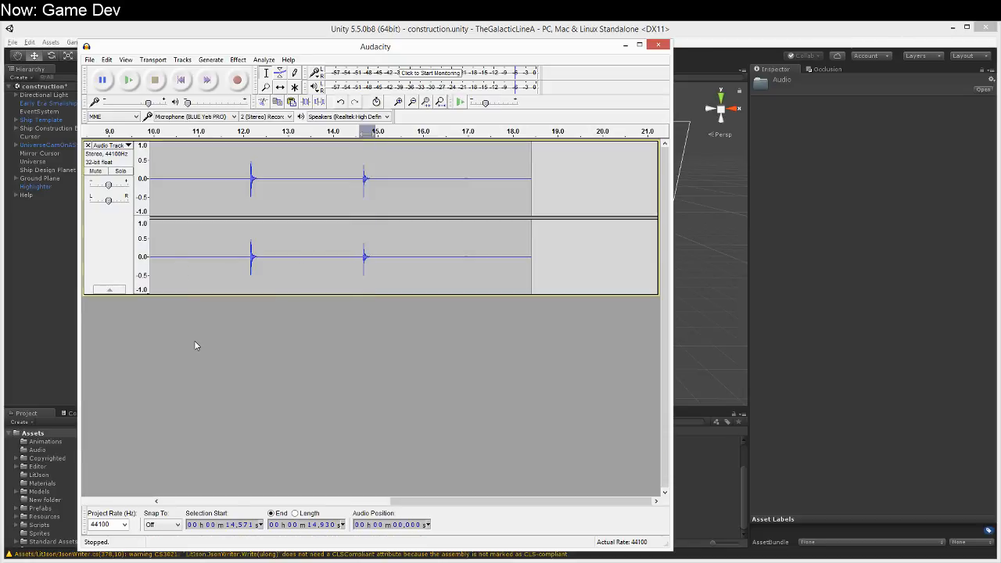
key("ctrl+v")
left_click_drag(243, 392, 15, 369)
left_click(207, 364)
left_click(300, 368)
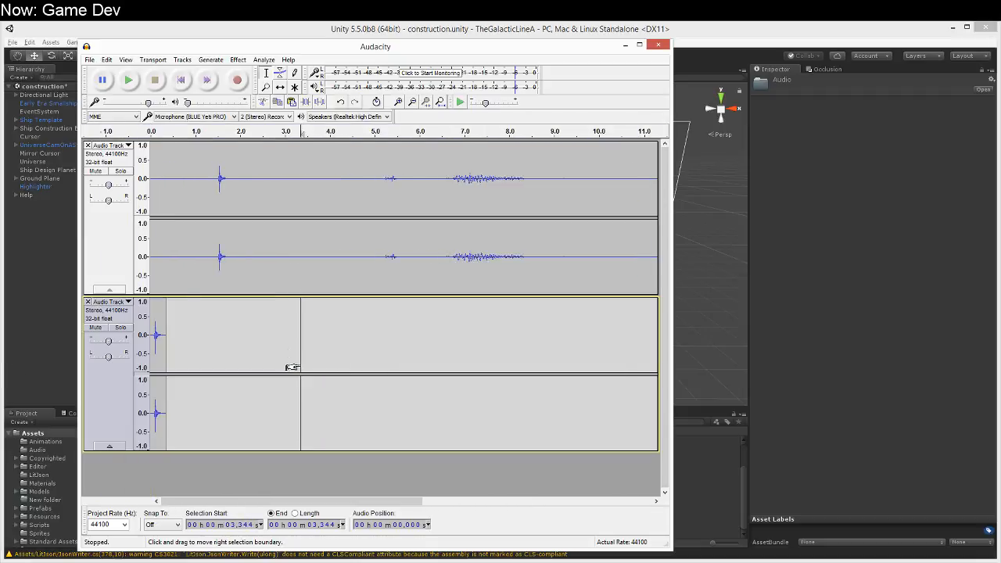
left_click(120, 329)
left_click(154, 336)
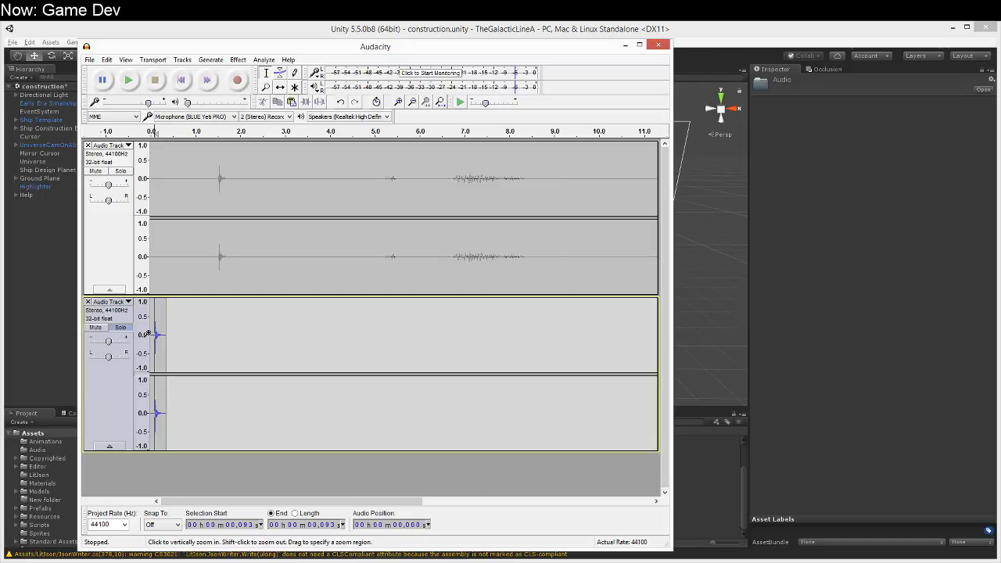
left_click_drag(153, 335, 149, 335)
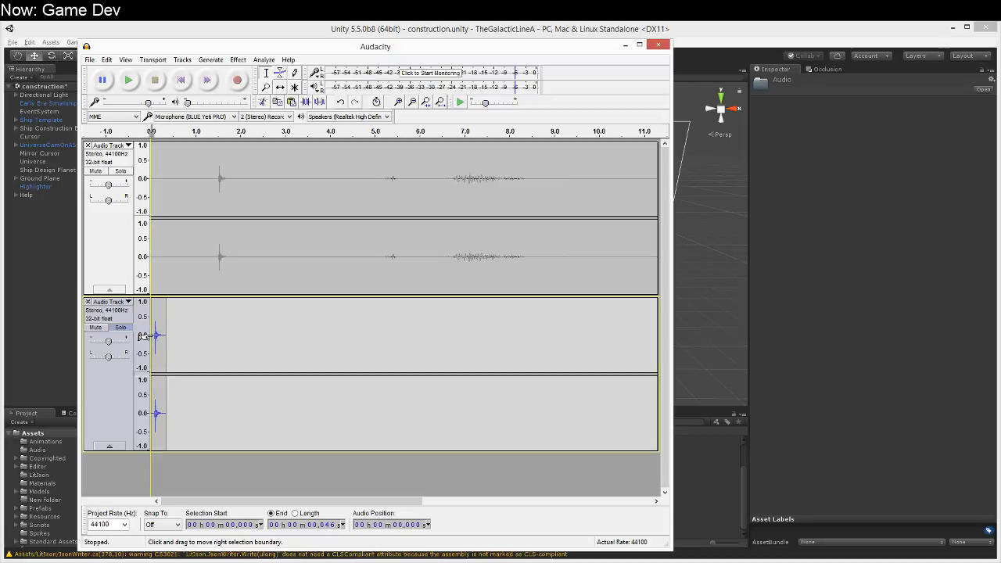
left_click(180, 353)
left_click(153, 334)
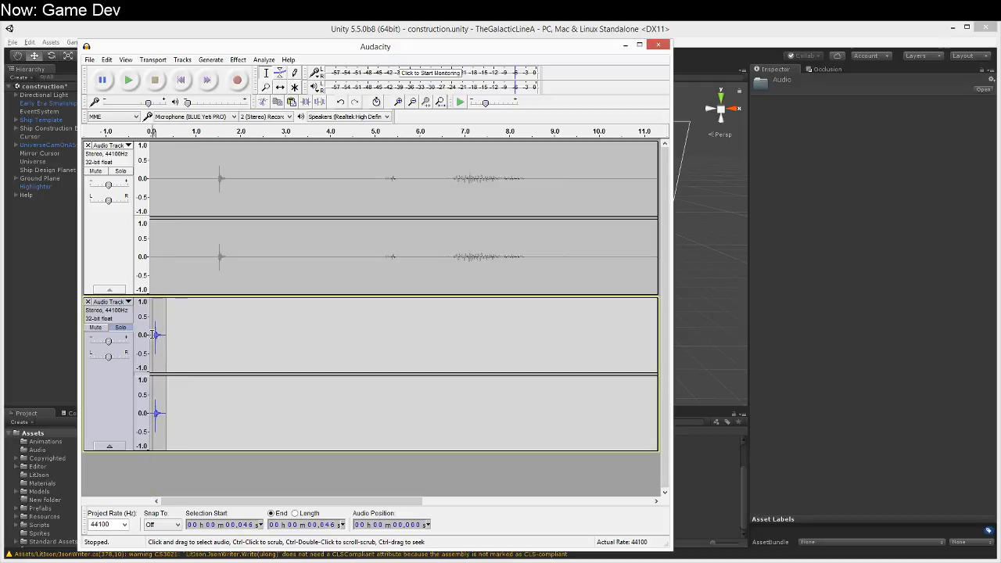
left_click(106, 59)
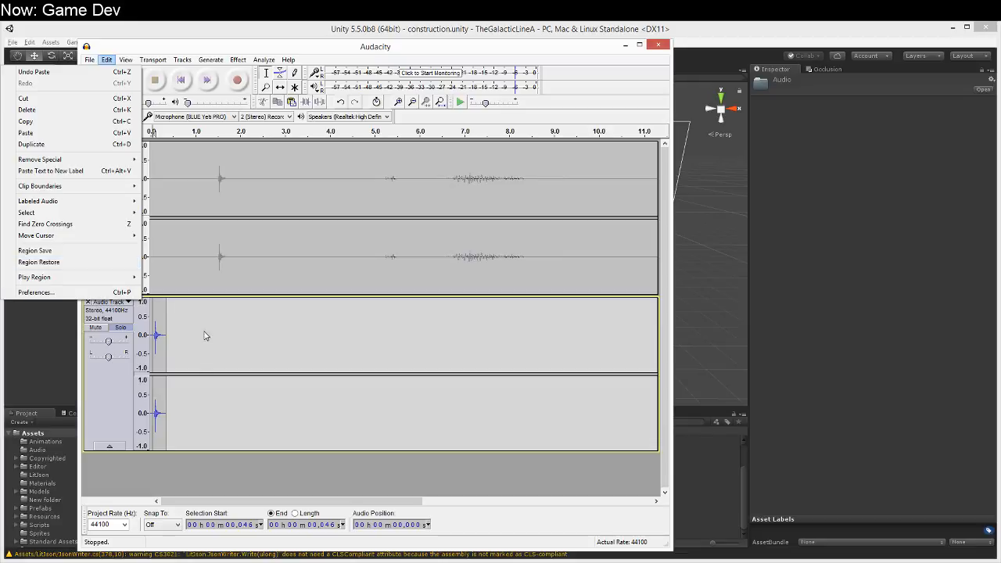
left_click(187, 462)
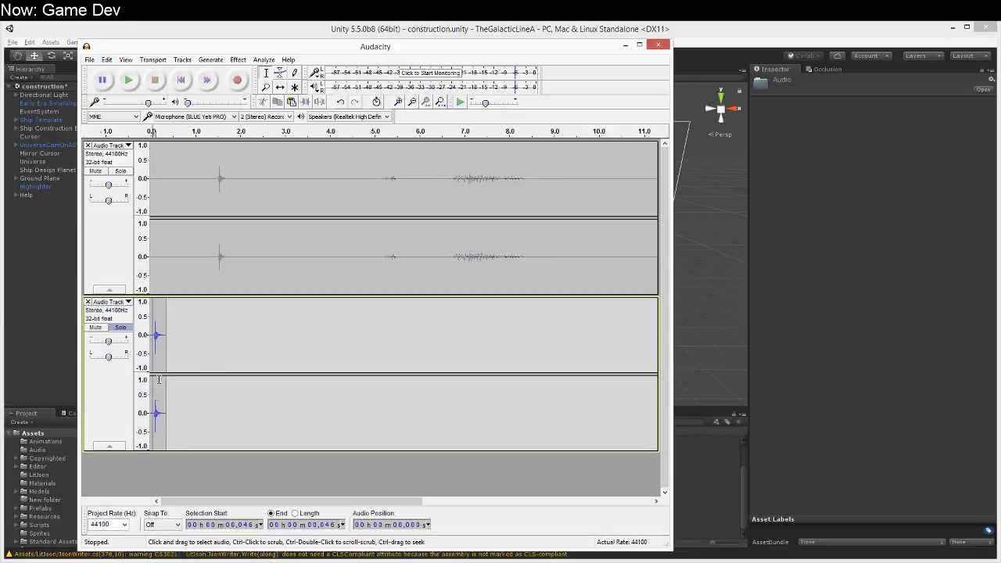
Step: Replace the lower click track with a copy of its range from about 0.058 to 0.360 s, and solo the new track
left_click(153, 336)
mouse_move(154, 335)
left_mouse_down()
mouse_move(179, 336)
mouse_move(169, 344)
left_mouse_up()
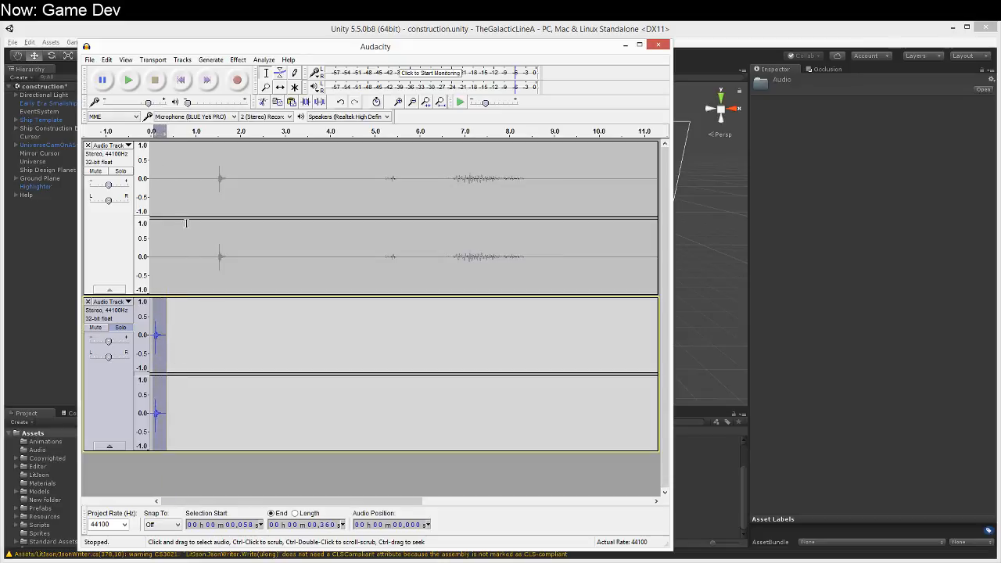
left_click(168, 463)
key("ctrl+v")
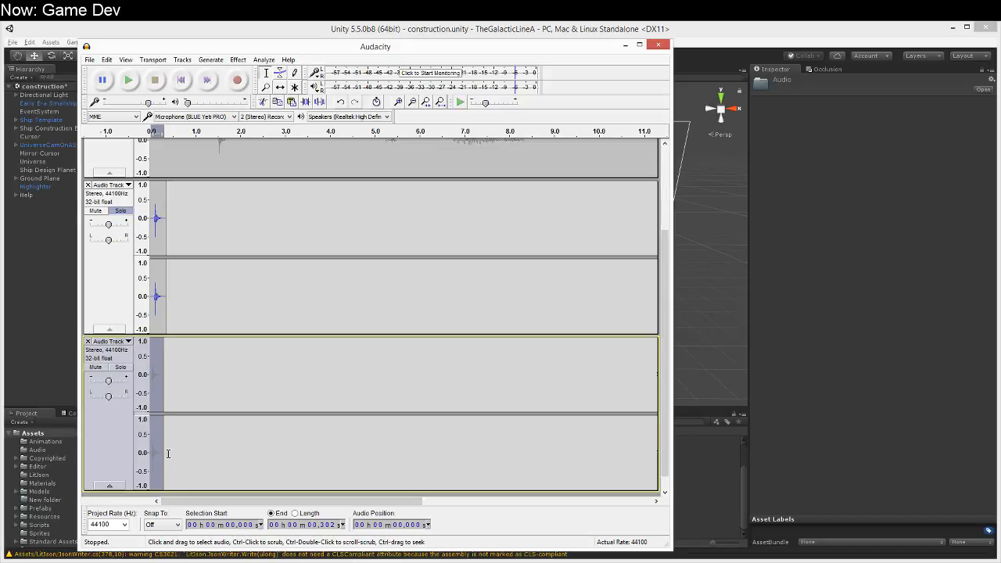
left_click(87, 185)
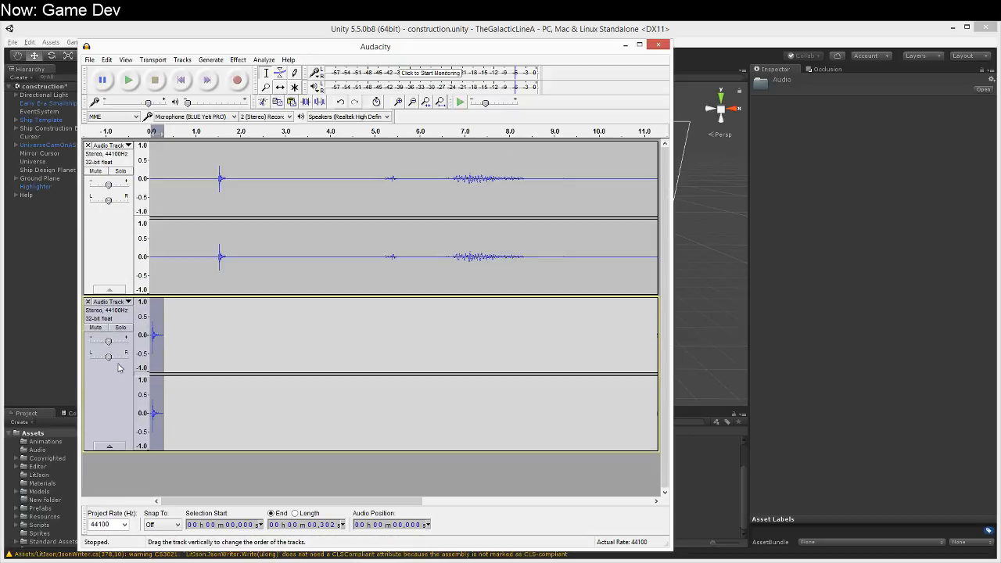
left_click(119, 329)
left_click(173, 340)
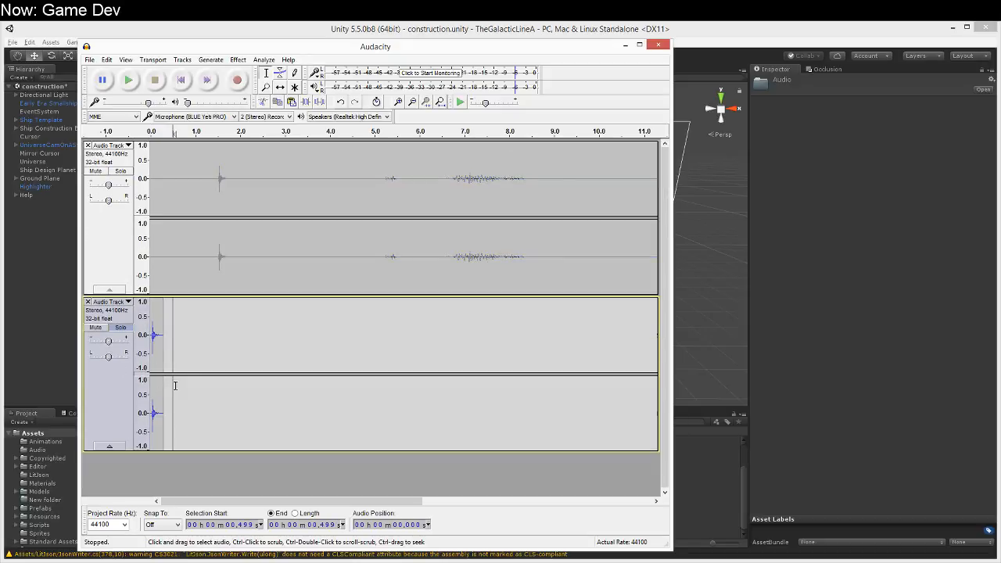
left_click(159, 334)
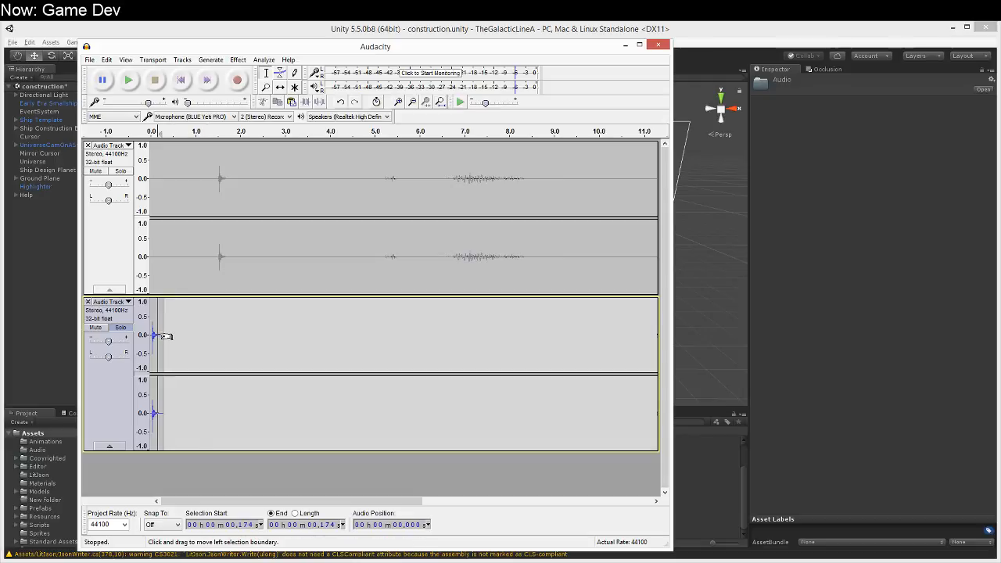
left_click_drag(152, 332, 144, 331)
left_click(189, 349)
left_click(165, 333)
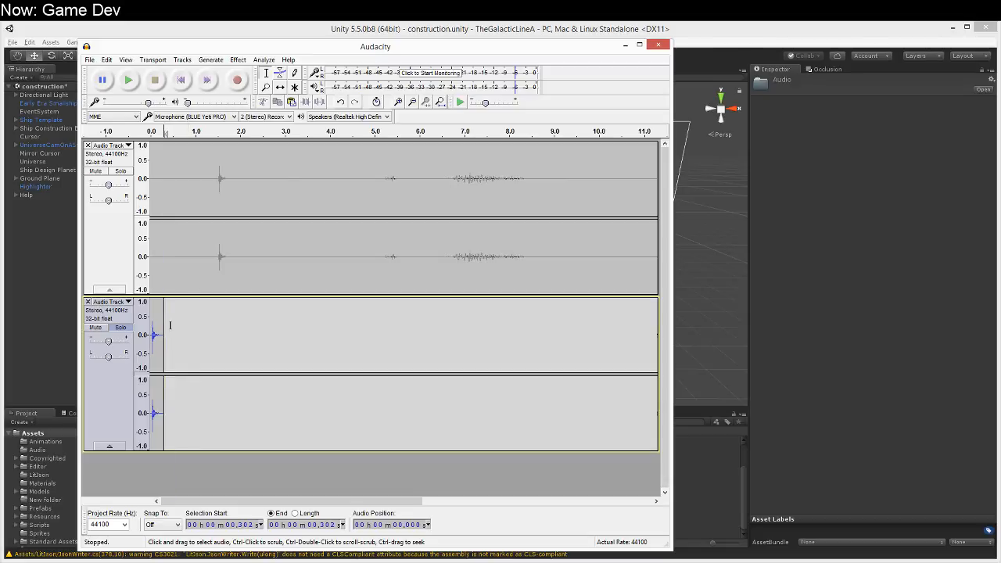
left_click_drag(169, 342, 163, 344)
Step: Play the soloed click track from its start, then stop playback
left_click(173, 339)
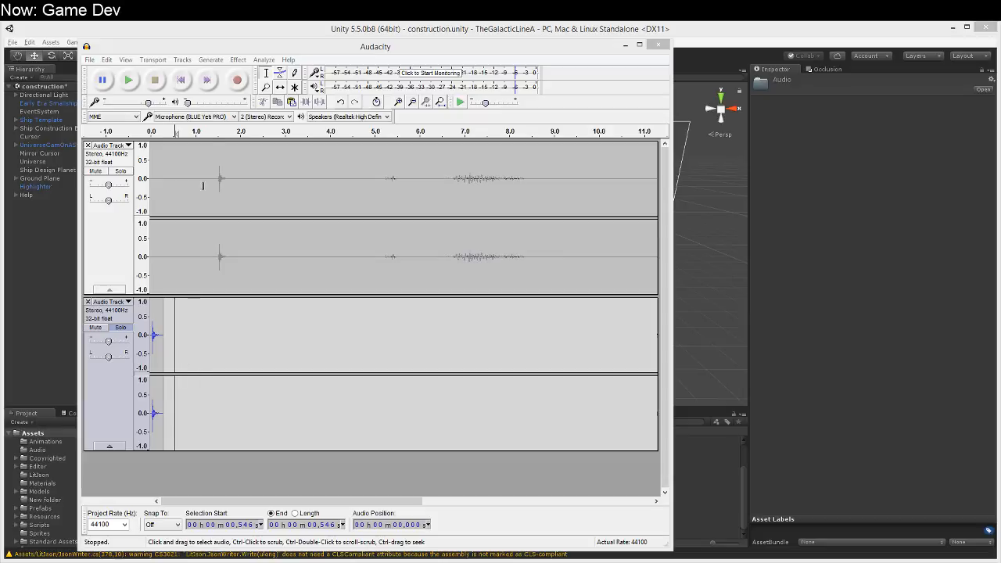
left_click(129, 80)
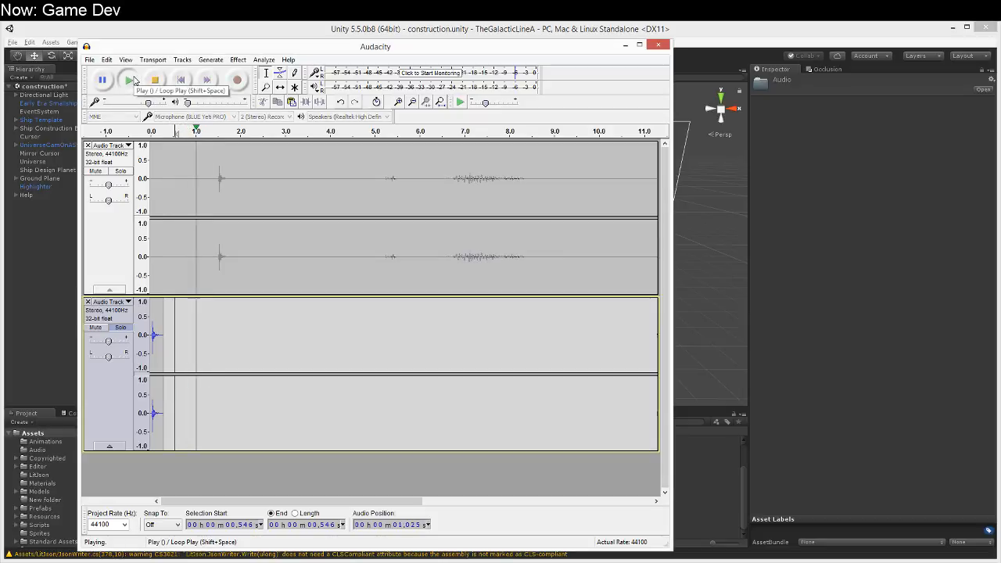
key("space")
left_click(151, 131)
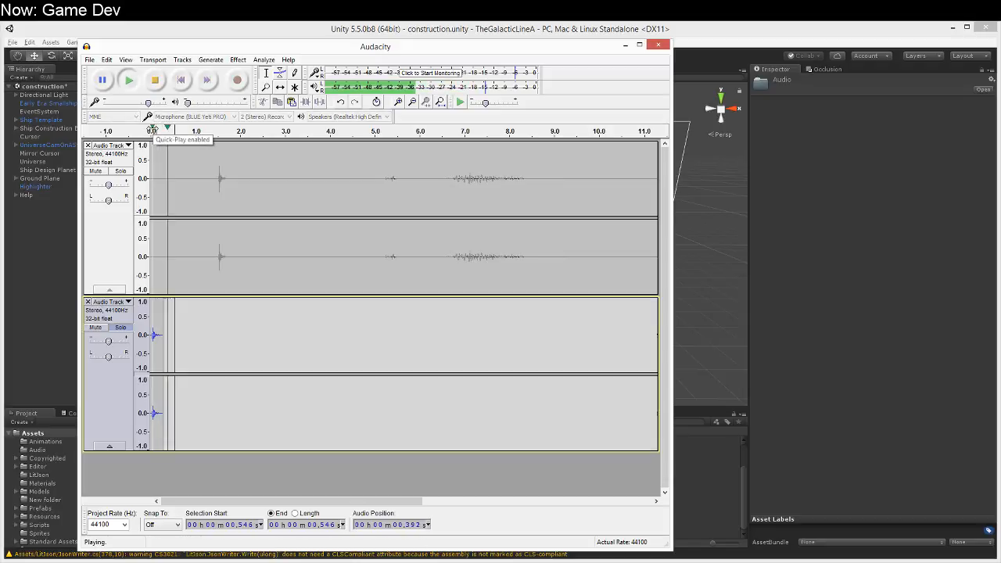
left_click(155, 80)
Step: Select all audio and lower its pitch by 12 semitones with Change Pitch, from A#/Bb octave 2 to octave 1
left_click(151, 315)
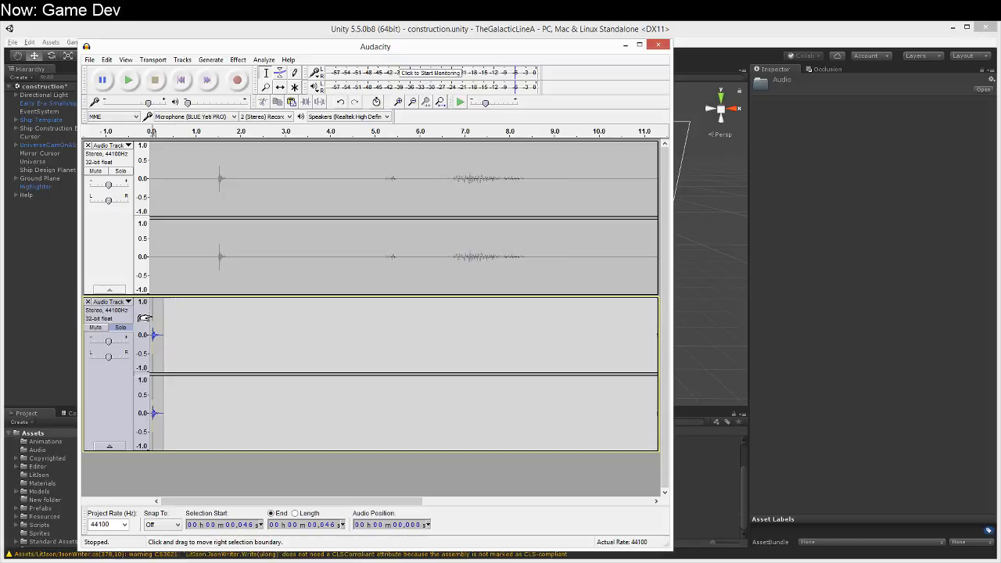
left_click_drag(151, 315, 142, 318)
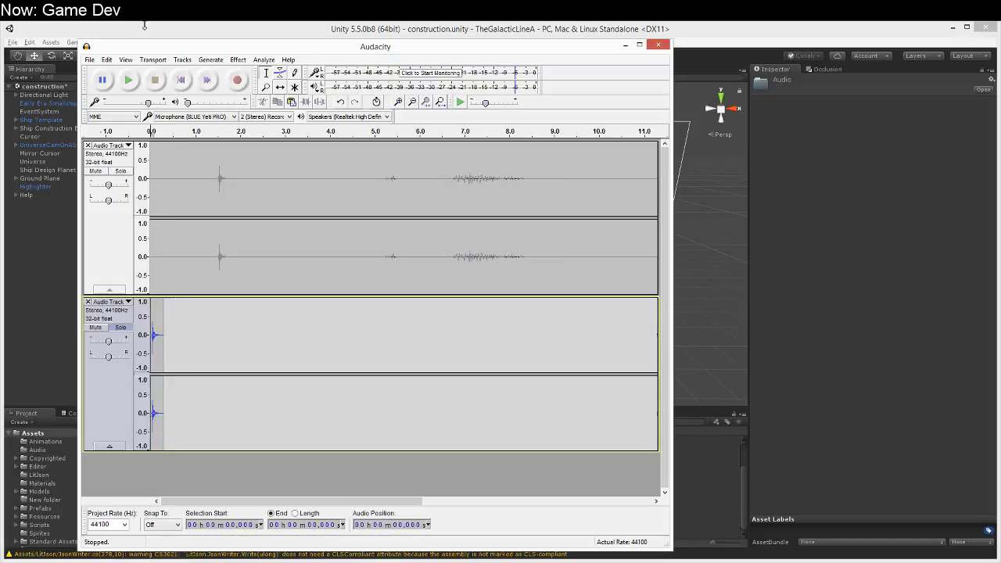
left_click(108, 61)
mouse_move(180, 64)
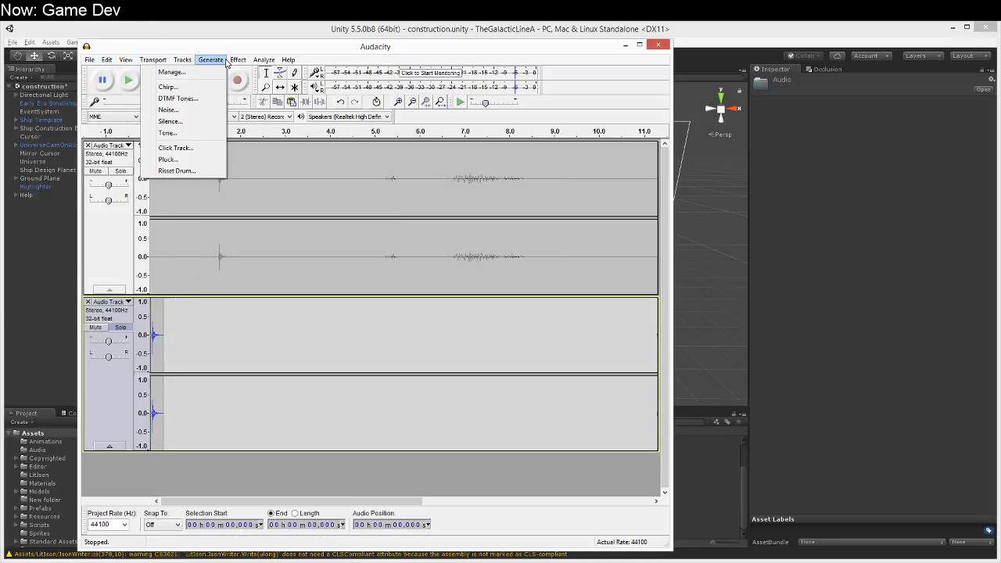
mouse_move(237, 60)
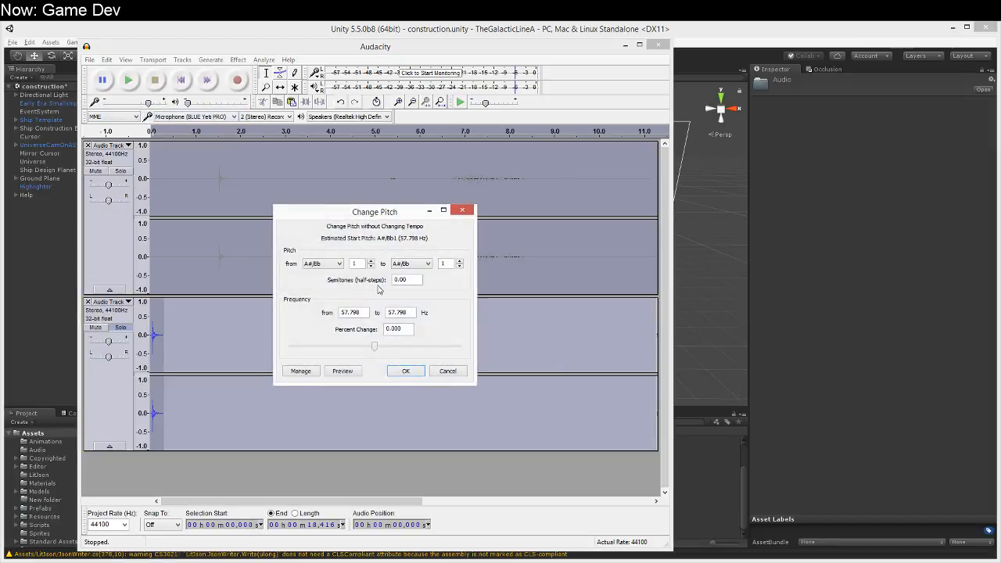
left_click(410, 264)
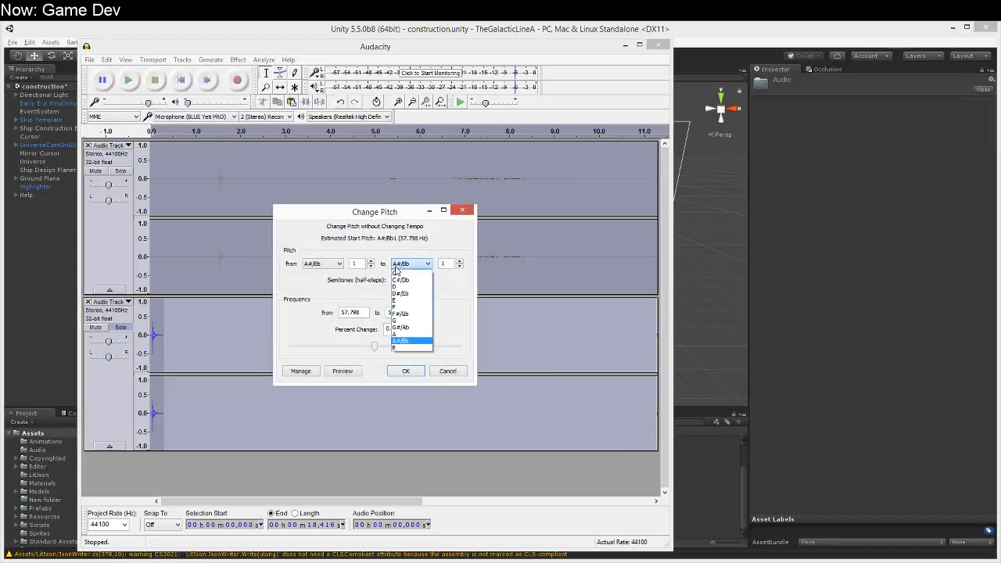
left_click(411, 264)
left_click(370, 261)
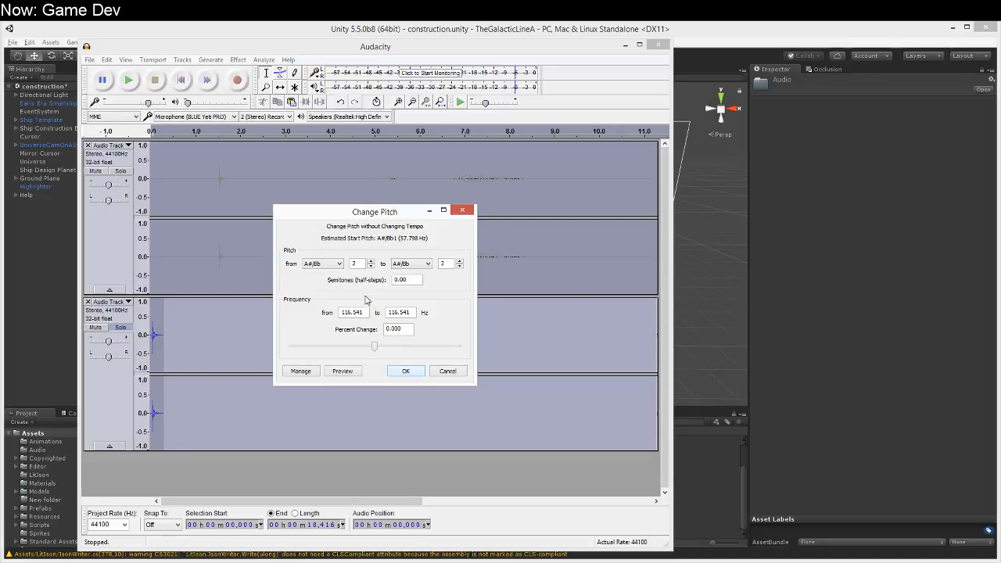
left_click(371, 267)
left_click(371, 261)
left_click(372, 267)
left_click(372, 261)
left_click(460, 266)
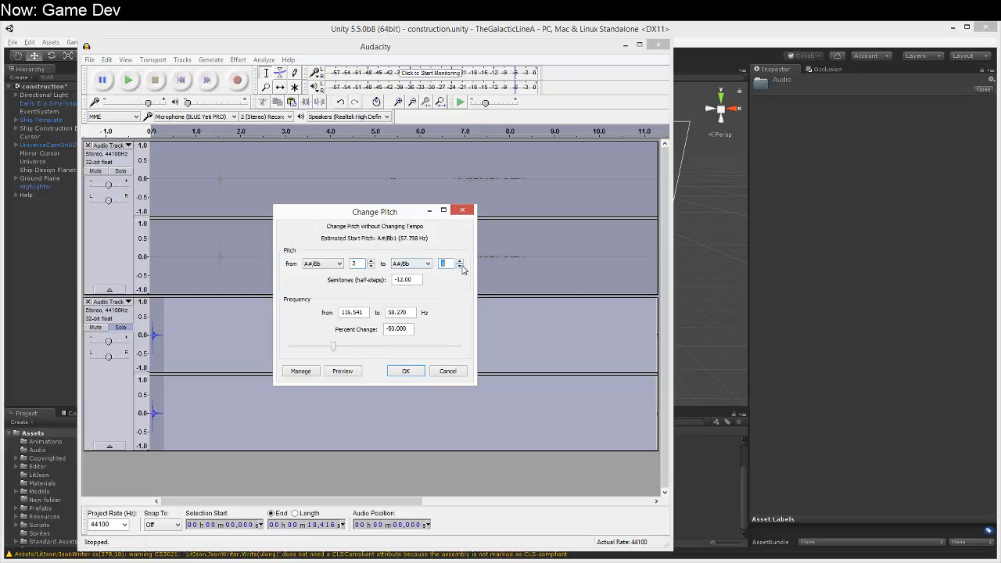
left_click(406, 371)
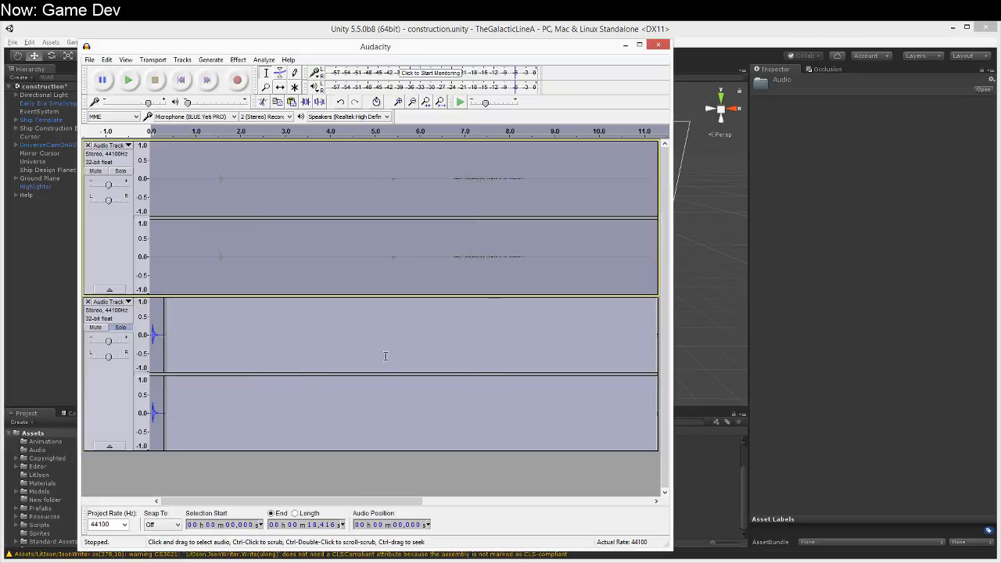
Step: Play the pitch-shifted click on the soloed lower track several times from near its start, then stop playback
left_click(154, 312)
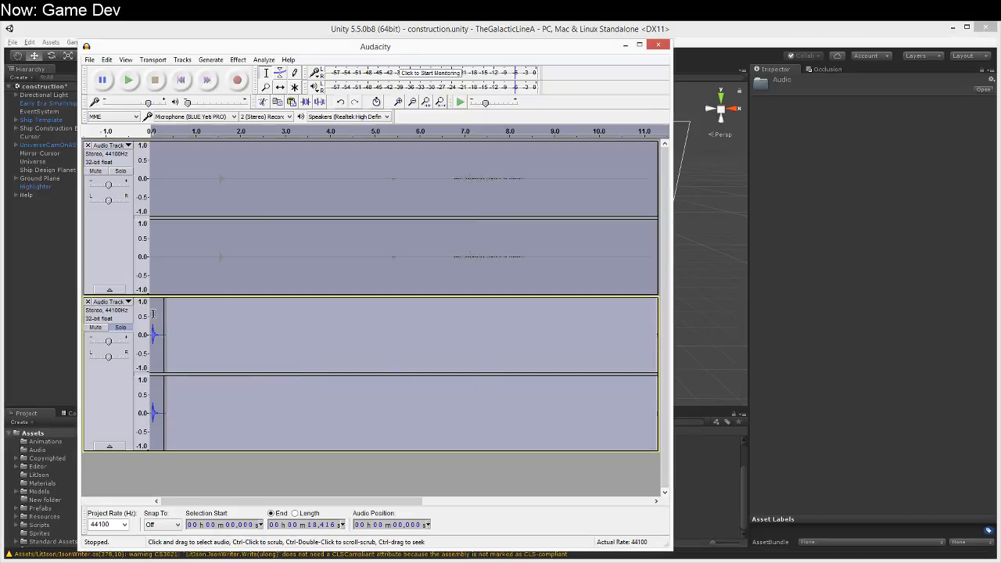
left_click(154, 315)
left_click(126, 81)
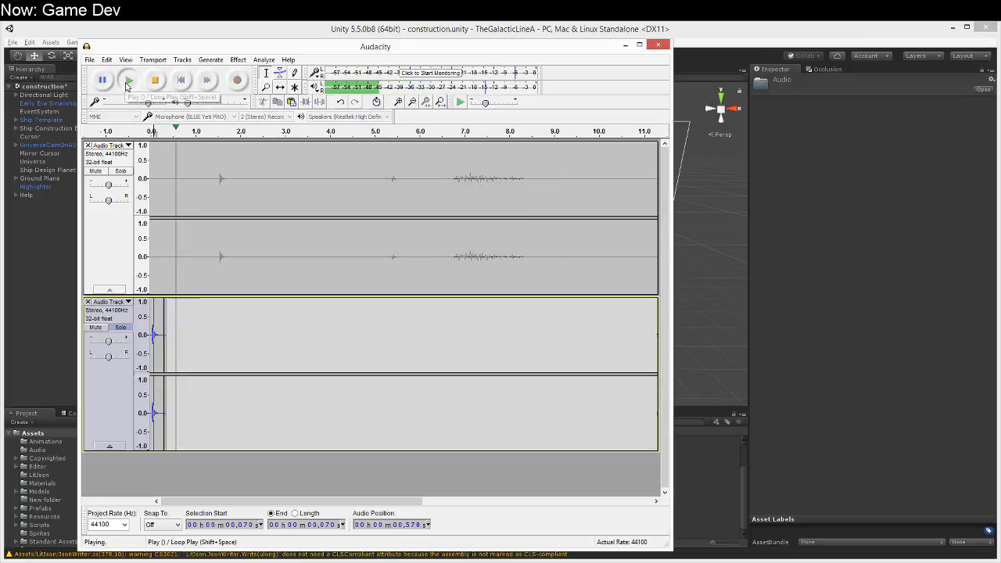
left_click(155, 81)
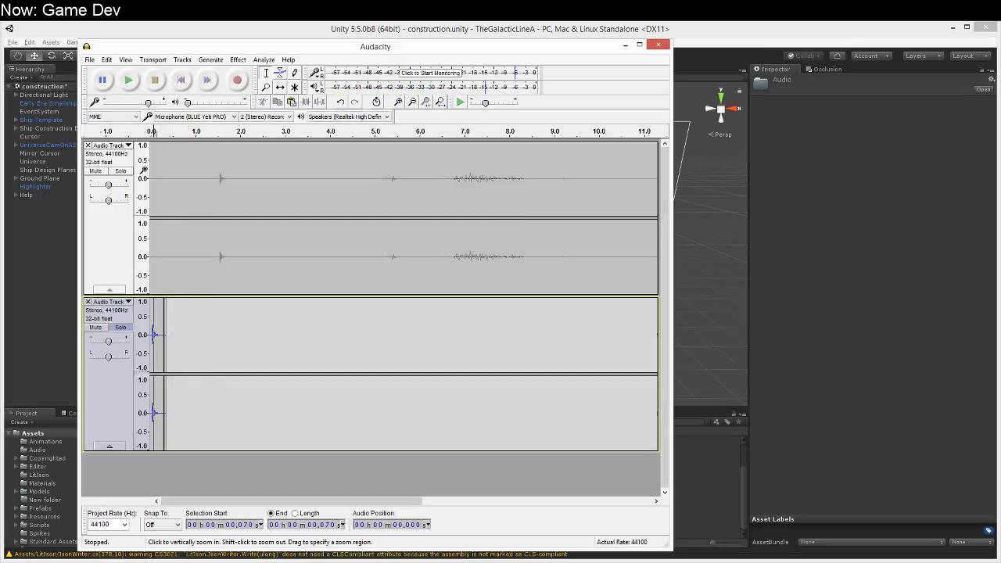
left_click(145, 123)
left_click(149, 127)
left_click(148, 128)
left_click(149, 128)
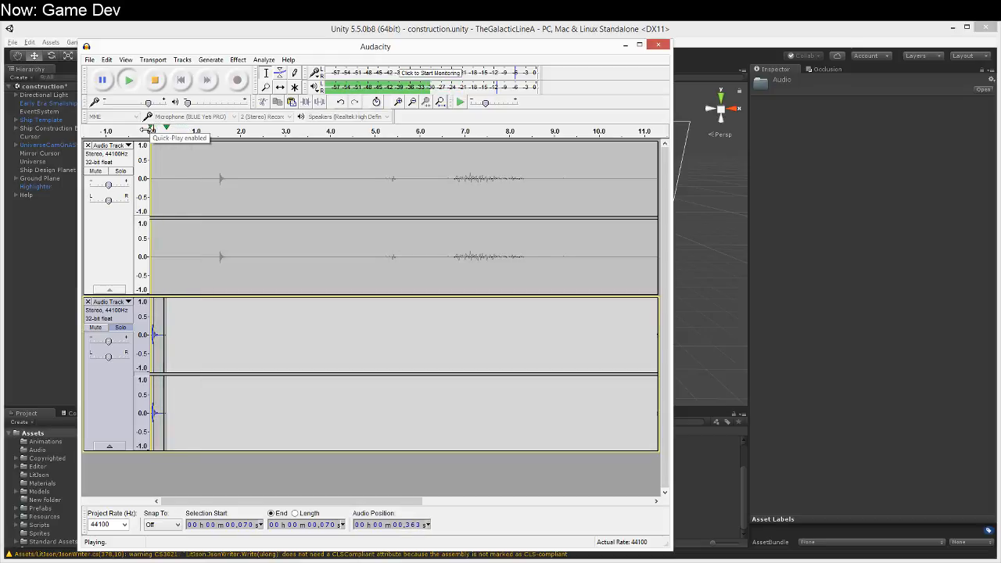
left_click(196, 344)
left_click(128, 80)
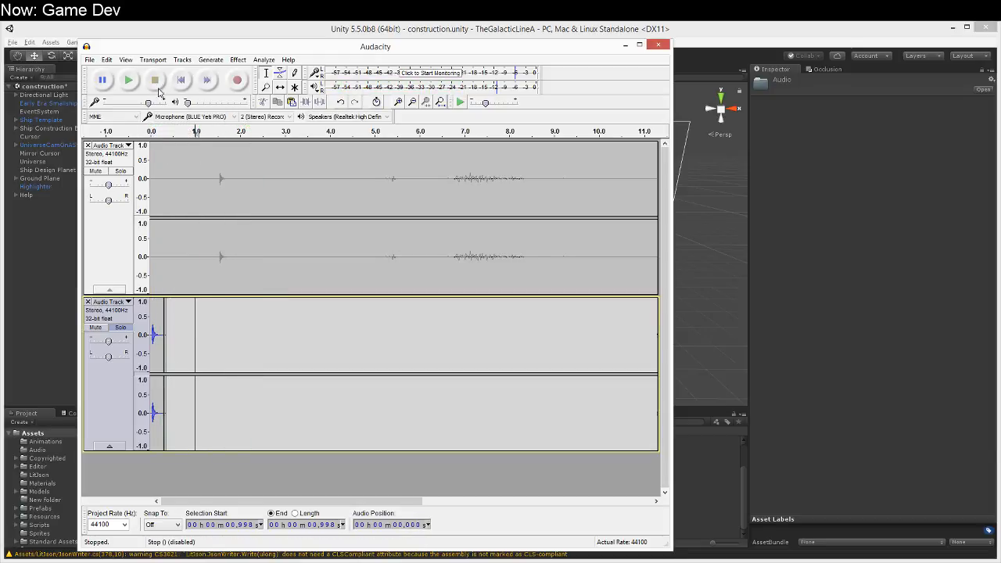
Step: Remove the original recording's track and play the remaining click track
left_click(88, 145)
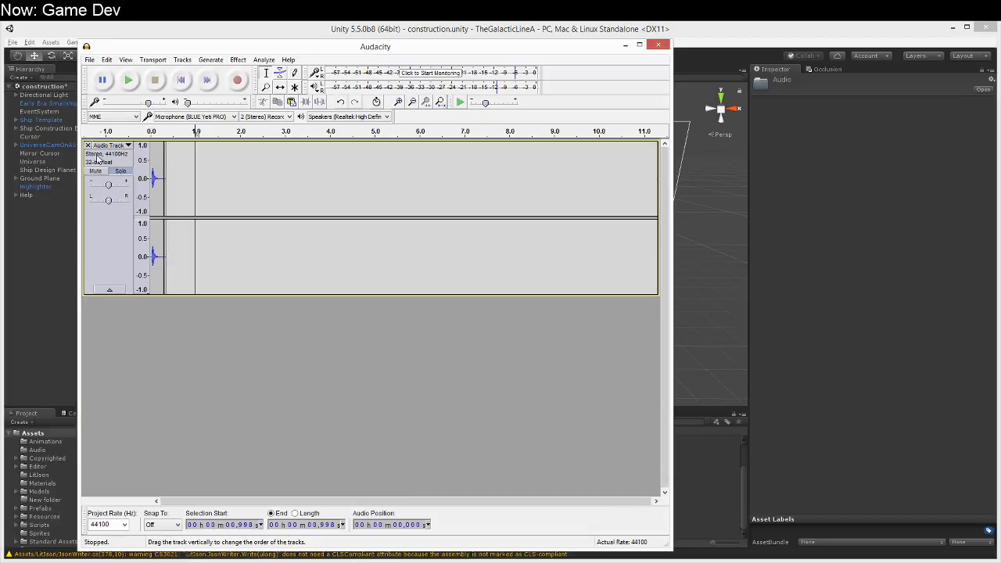
left_click(165, 134)
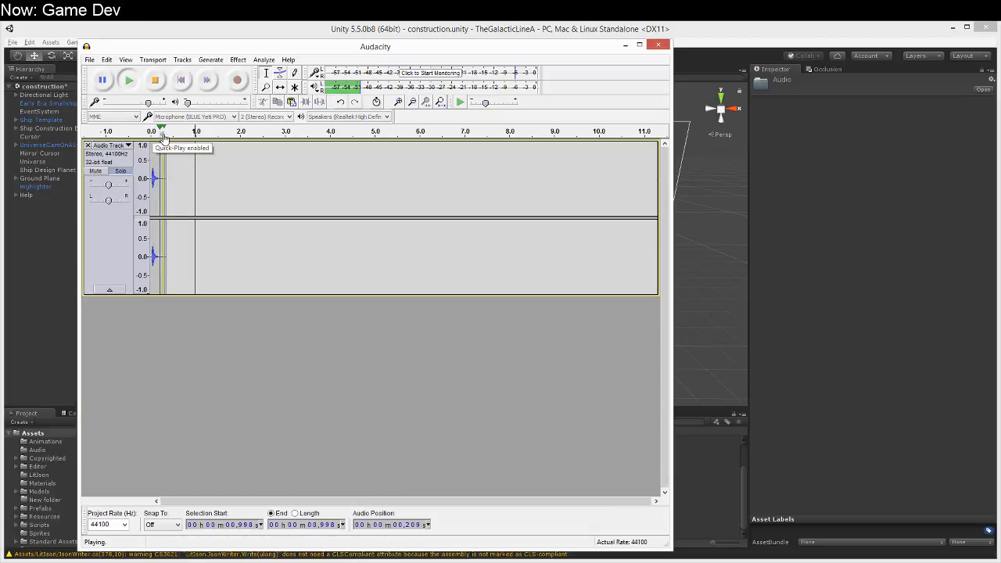
left_click(165, 134)
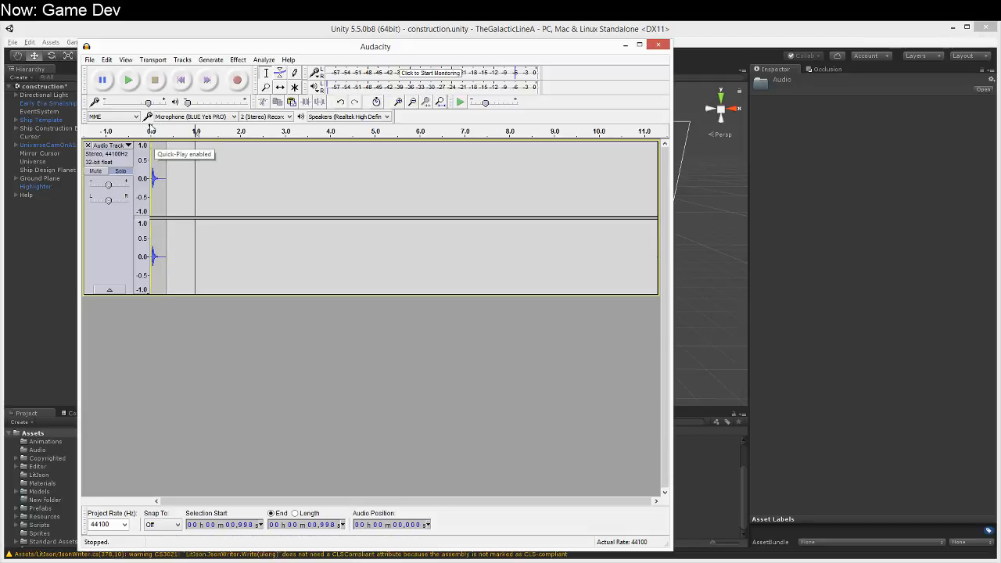
Step: Amplify the entire remaining click track and play it back to check the louder sound
left_click(107, 60)
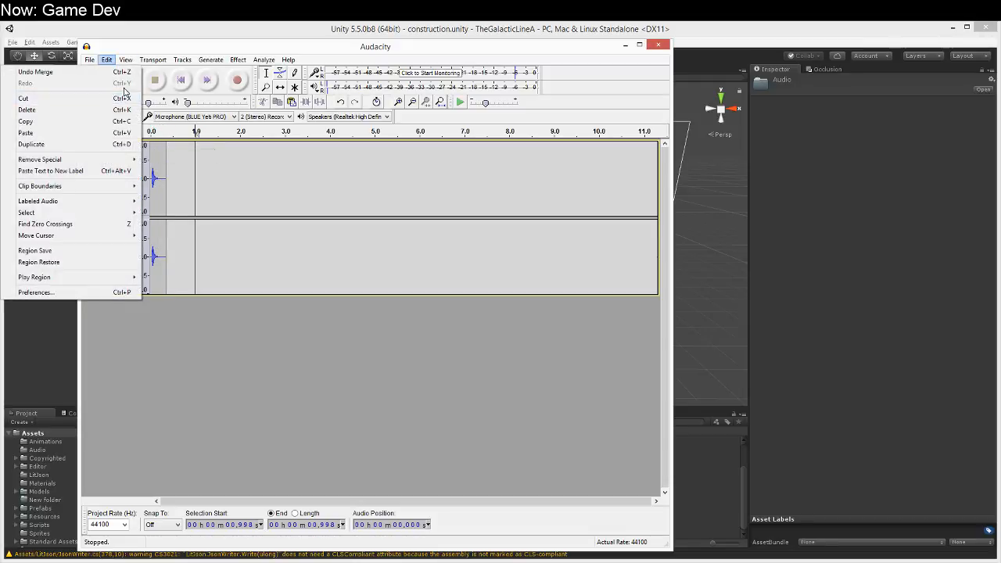
left_click(210, 60)
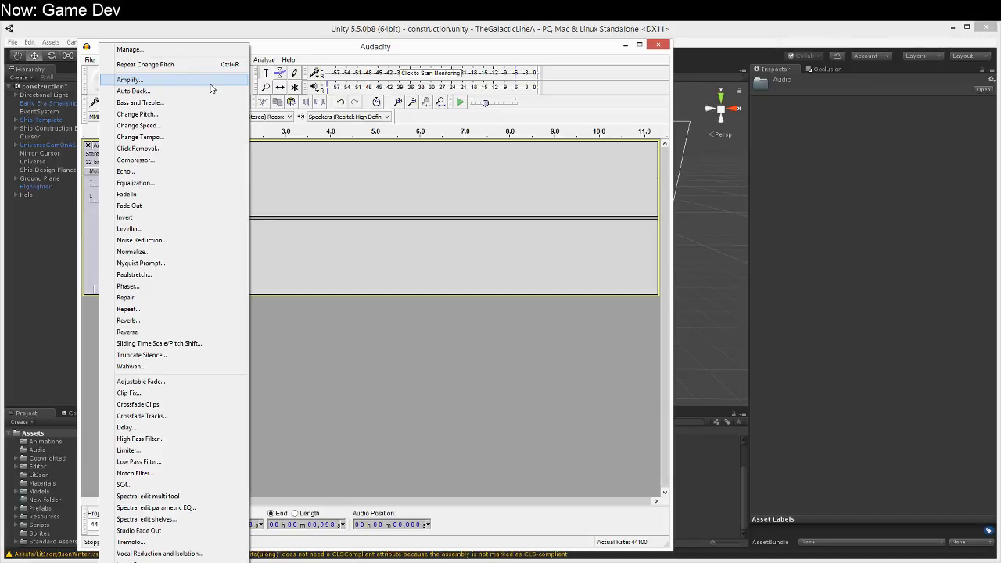
left_click(213, 86)
type("0")
key("Return")
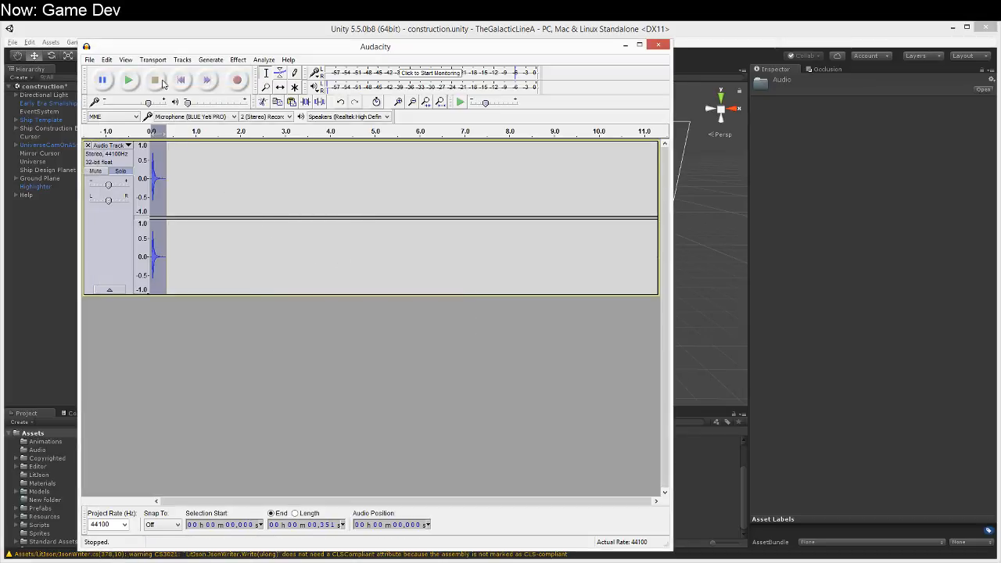
left_click(135, 80)
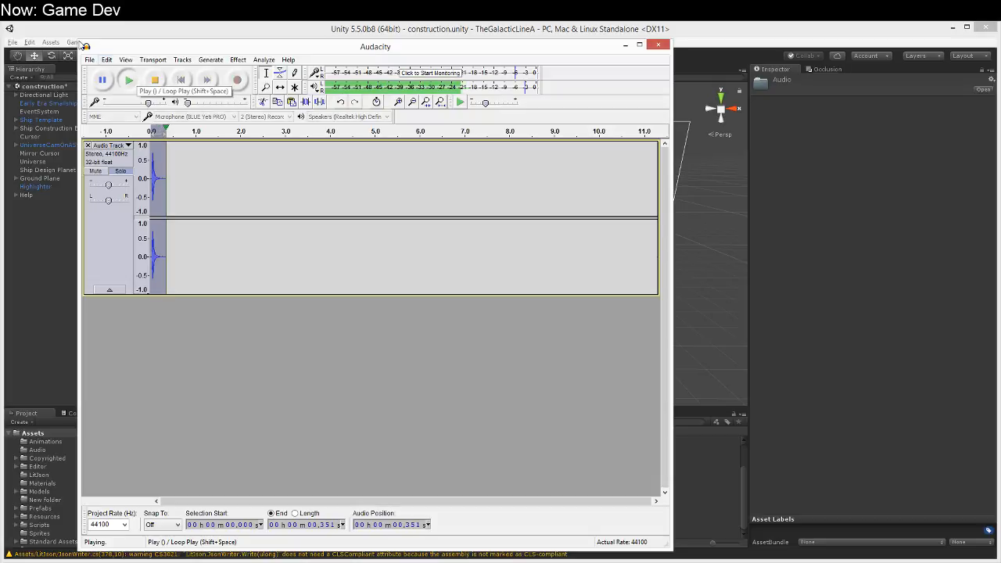
Step: Export the click as the 16-bit PCM WAV file lowclap in the Audio folder, then close Audacity without saving the project
left_click(89, 59)
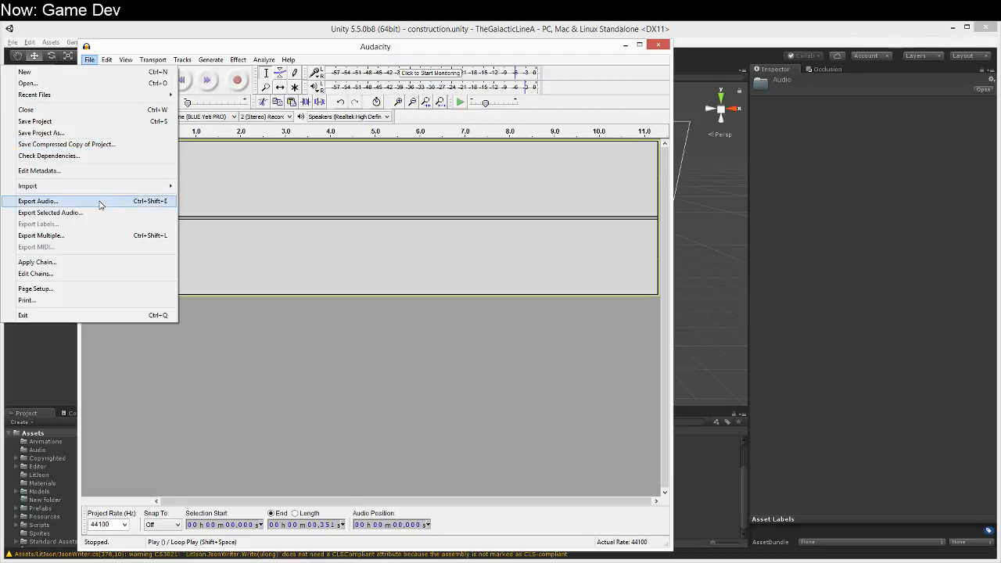
left_click(100, 203)
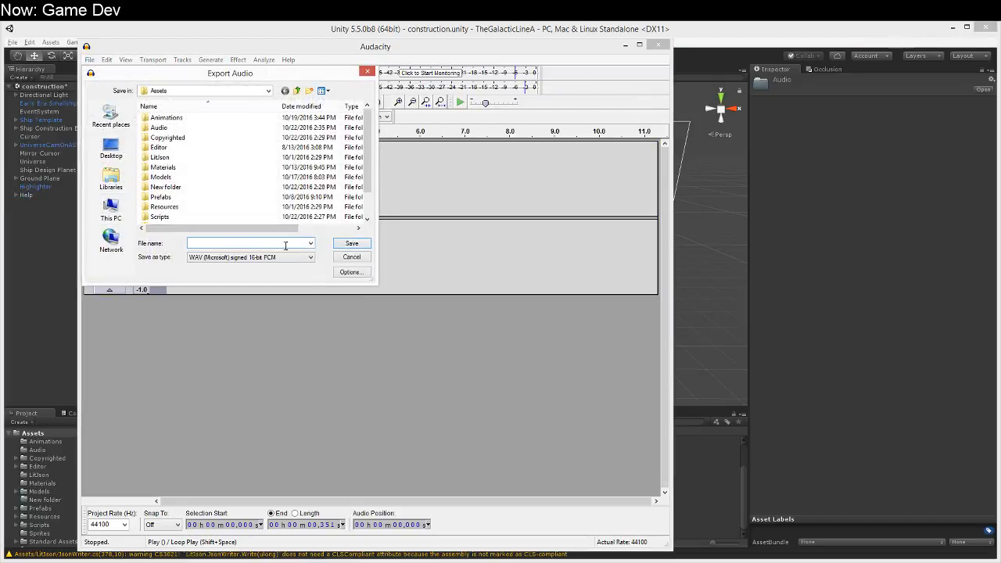
double_click(179, 127)
left_click(235, 244)
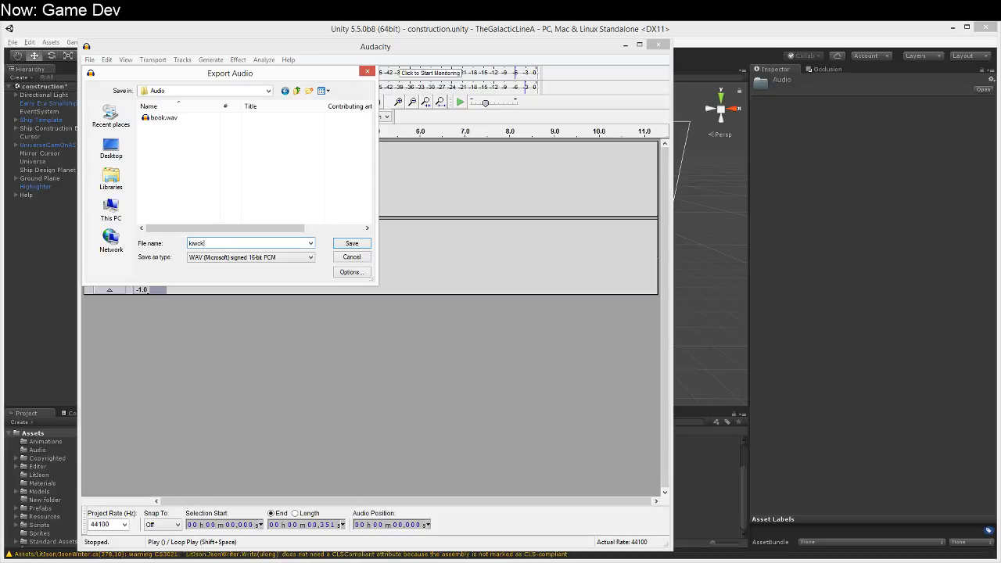
type("kwckao")
key("ctrl+a")
type("lowc")
key("Return")
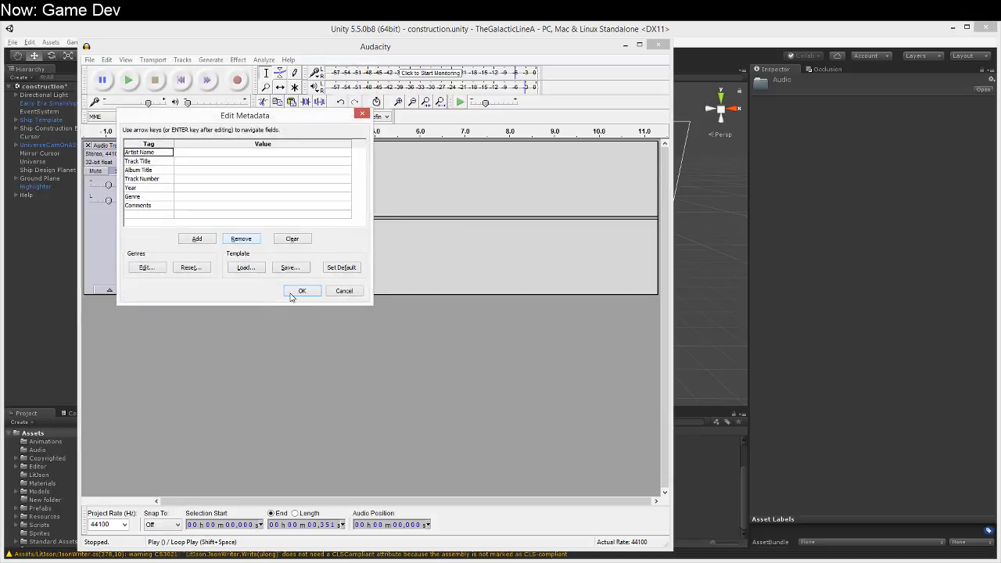
left_click(291, 289)
left_click(657, 45)
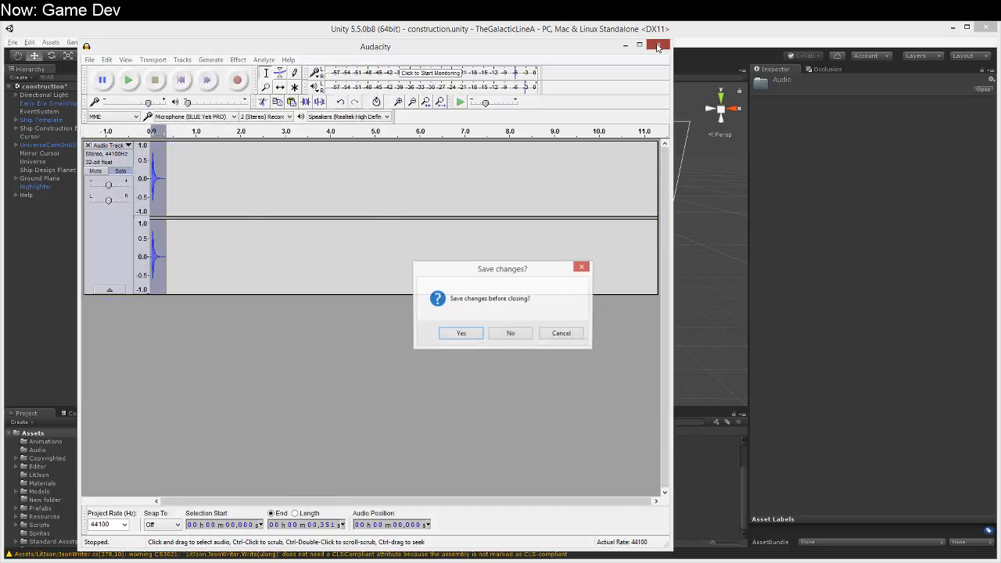
left_click(506, 333)
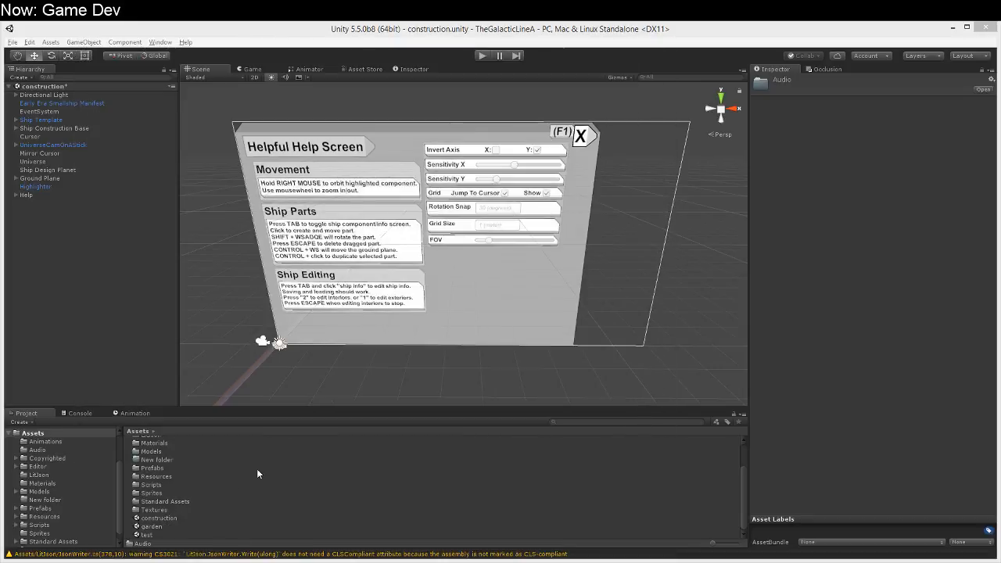
Step: Preview the book and lowclap sounds from the project's Audio folder in Unity
left_click(64, 449)
left_click(198, 442)
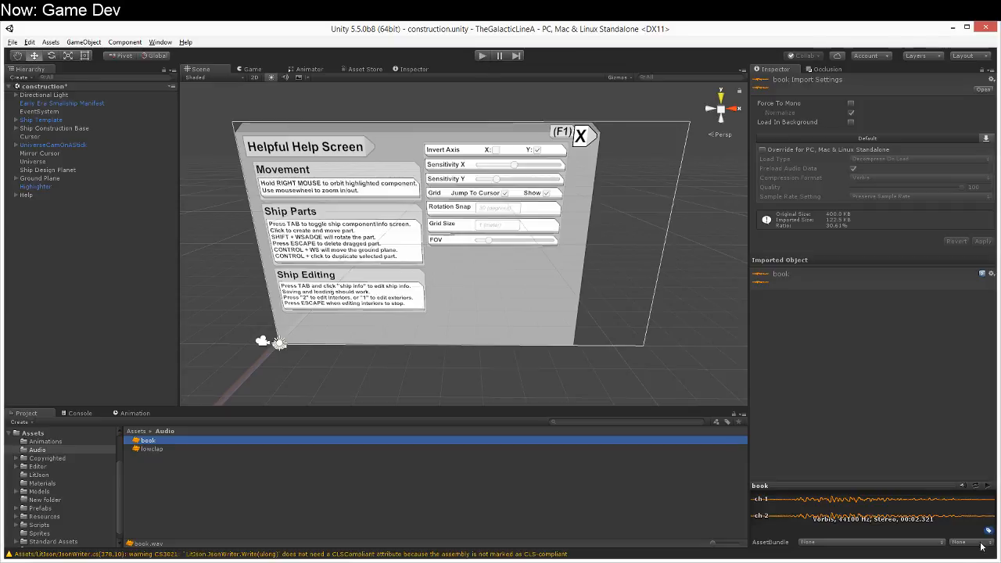
left_click(987, 486)
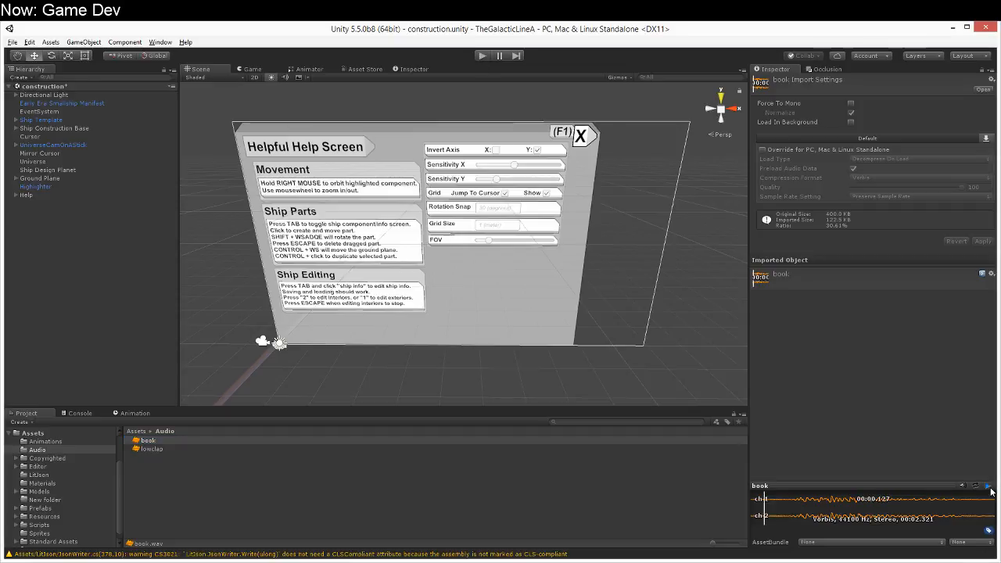
left_click(169, 448)
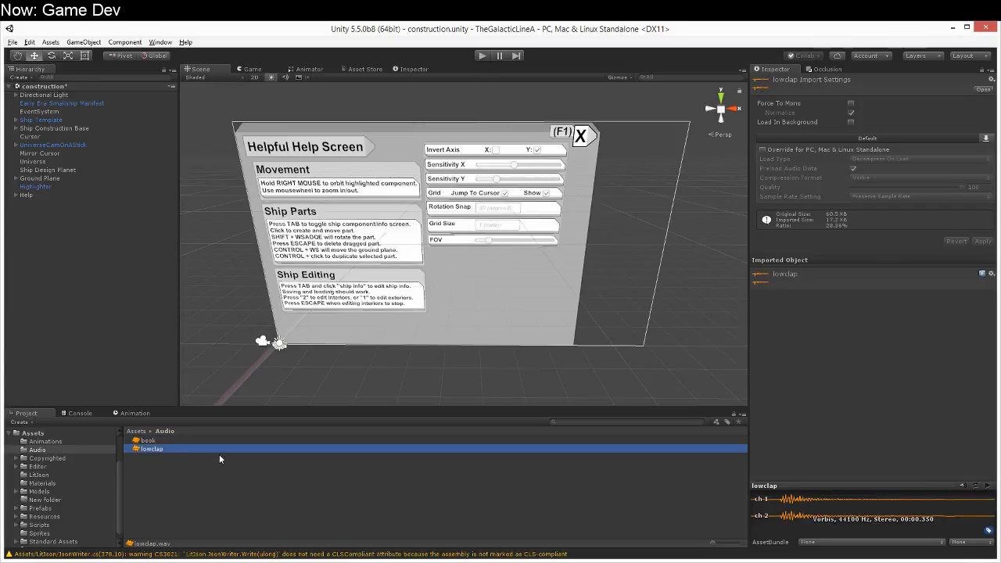
left_click(987, 485)
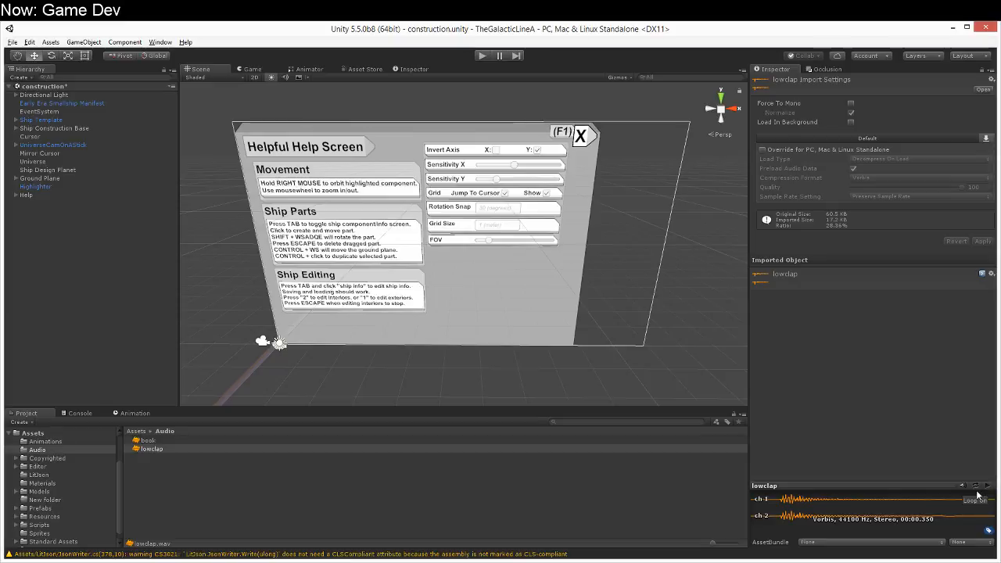
left_click(694, 411)
mouse_move(661, 368)
right_mouse_down()
mouse_move(545, 402)
mouse_move(581, 386)
mouse_move(648, 382)
right_mouse_up()
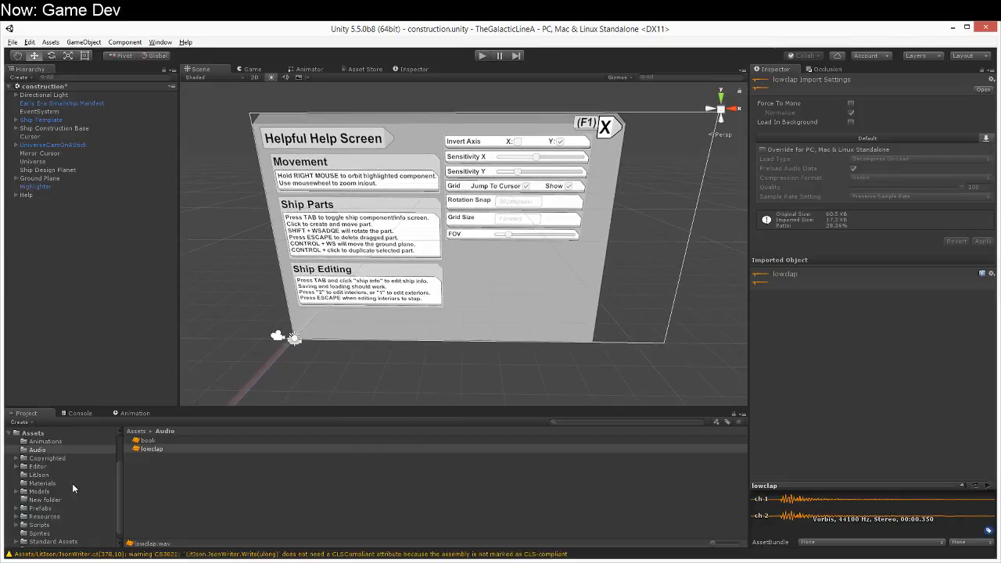
Step: Browse the Main Loops of Galactic Adventure Music Pack 3 in the Copyrighted folder and inspect the Carbon and Eclipse of three tracks
left_click(16, 460)
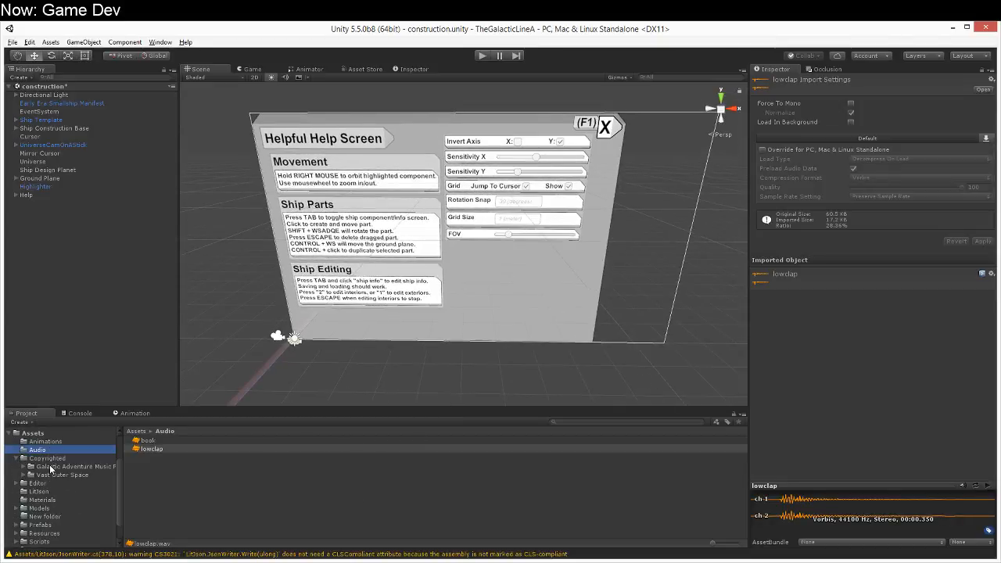
left_click(50, 467)
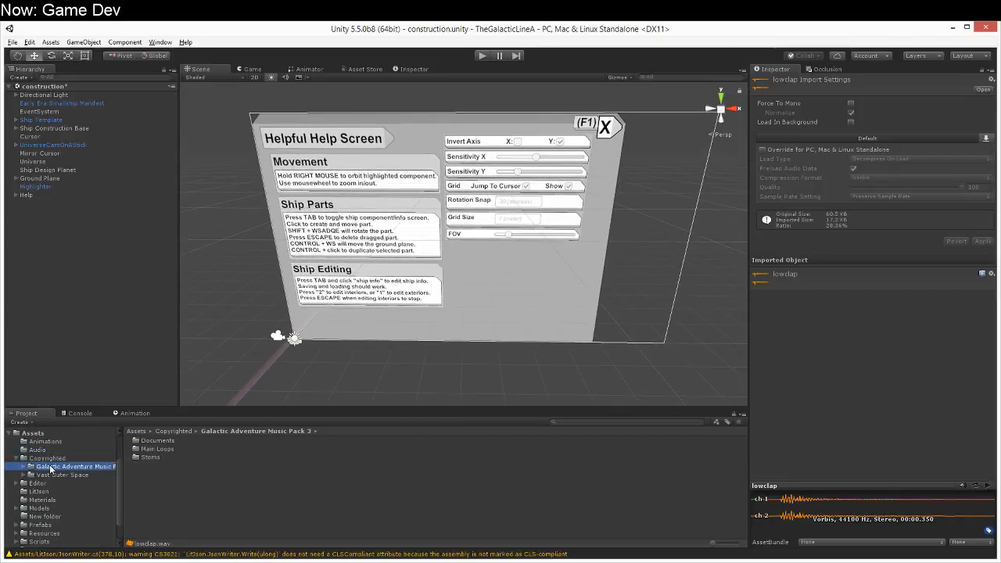
double_click(160, 450)
left_click(162, 450)
left_click(161, 442)
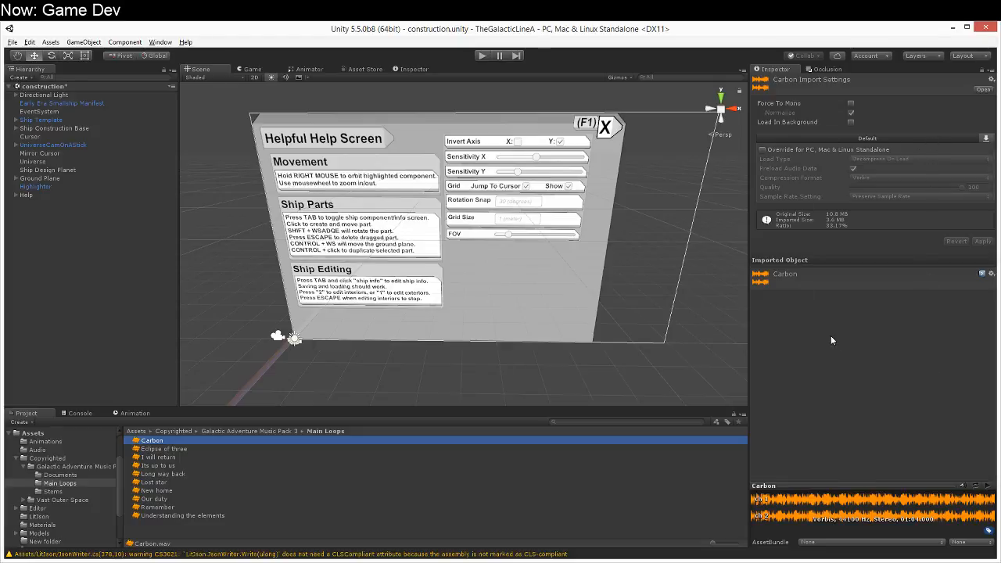
left_click(190, 450)
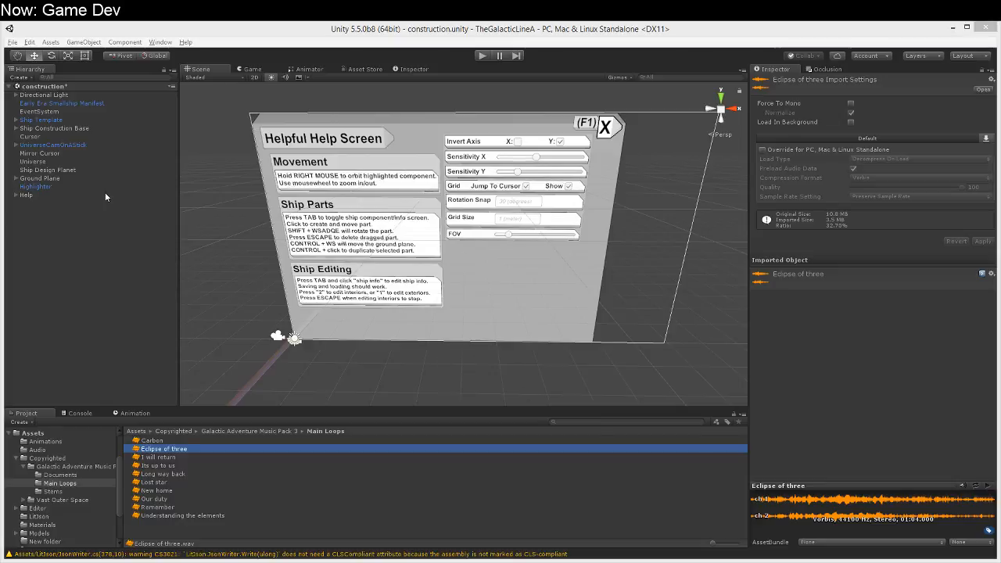
Step: Add an Audio Source component to the Universe object
left_click(40, 162)
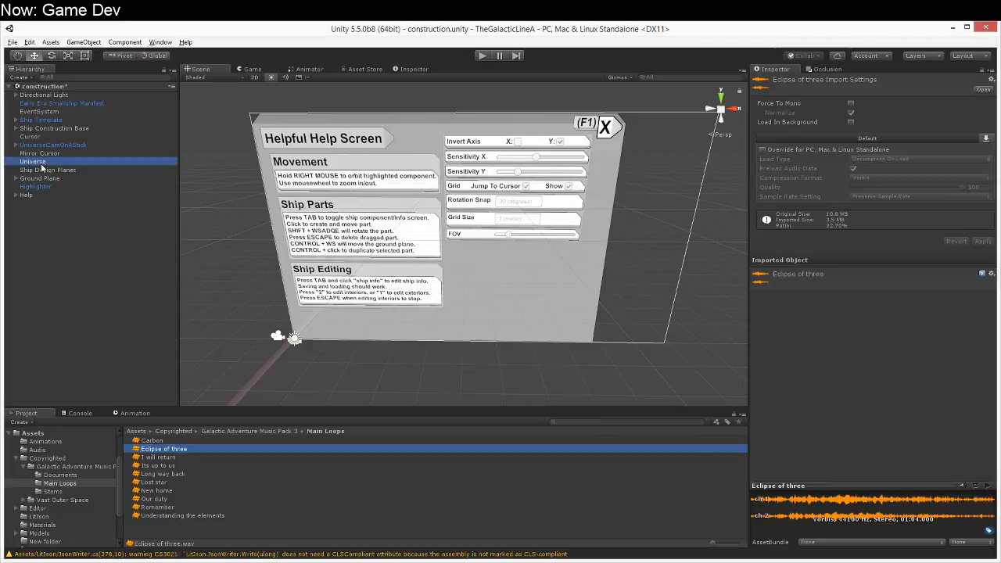
left_click(888, 458)
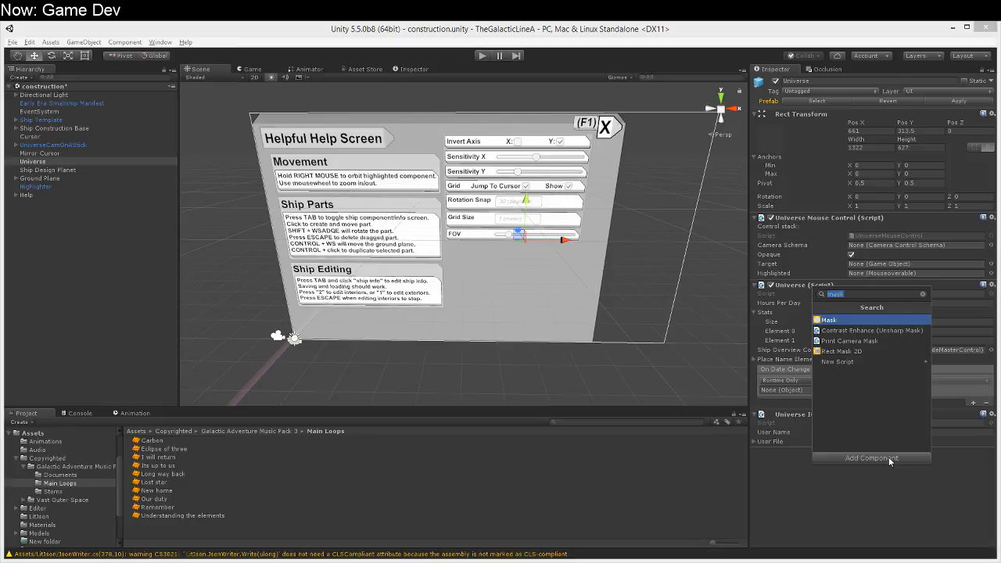
type("aydu")
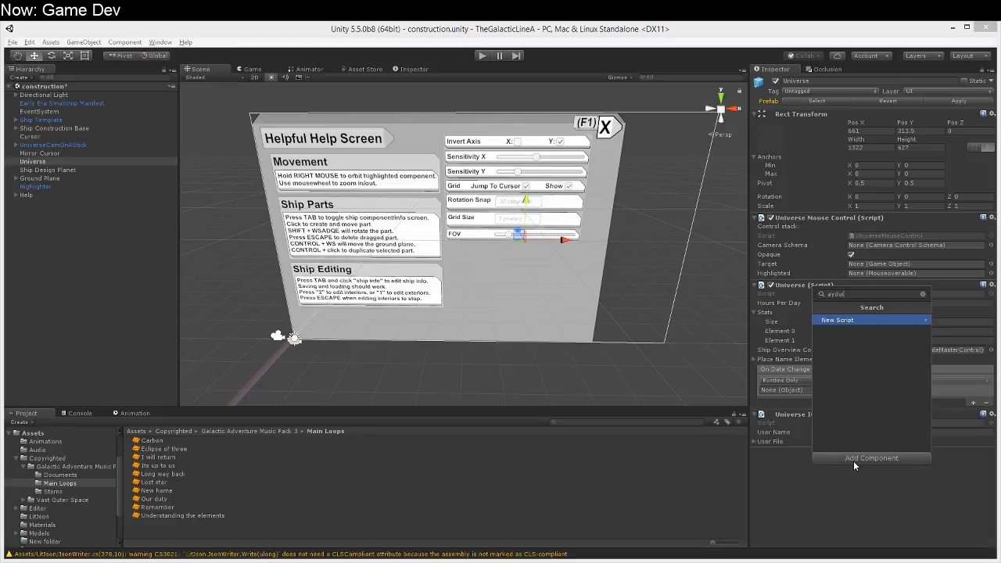
key("BackSpace")
key("BackSpace")
type("udio")
key("Down")
key("Down")
key("Down")
key("Down")
key("Down")
key("Down")
key("Down")
key("Down")
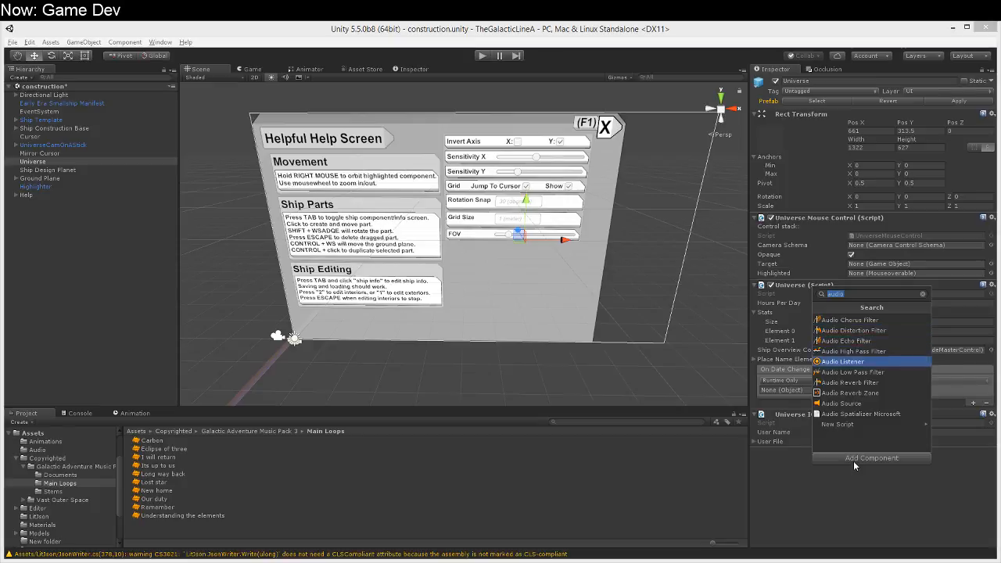
key("Return")
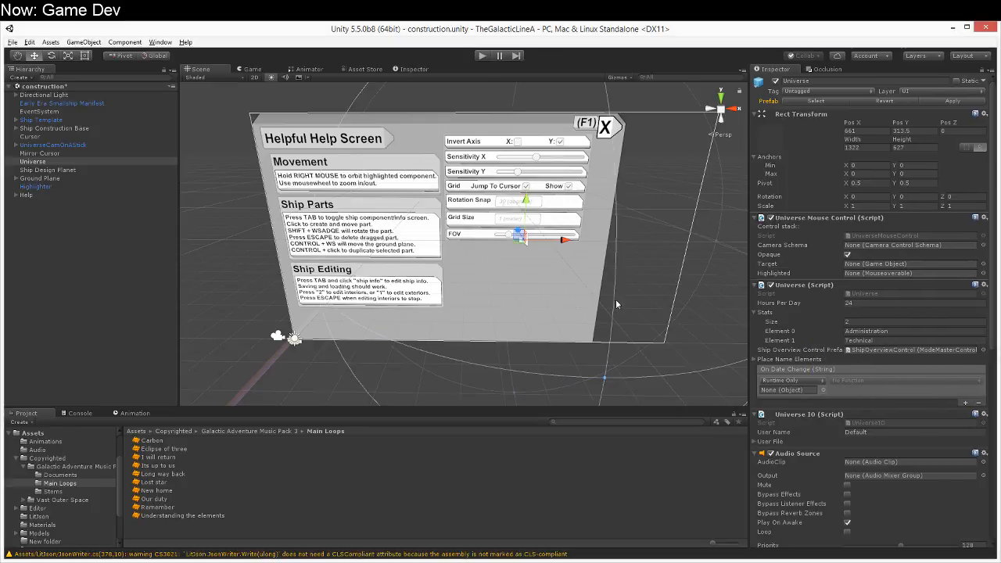
Step: Examine the settings of Universe's Audio Source, including playback options, spatial blend and the 3D sound rolloff curve
scroll(617, 304, "down", 4)
scroll(616, 304, "up", 2)
right_click_drag(628, 316, 685, 406)
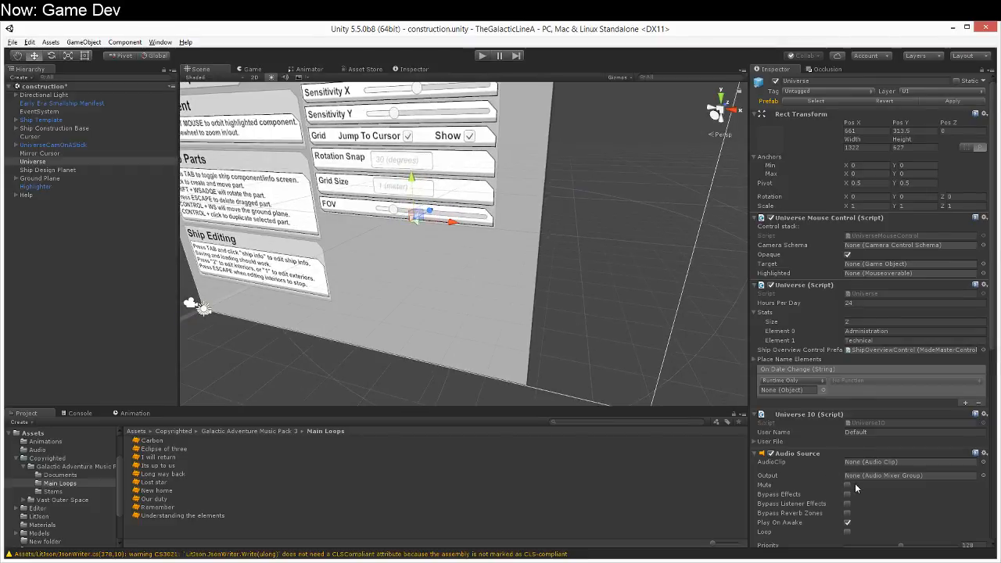
scroll(855, 483, "down", 3)
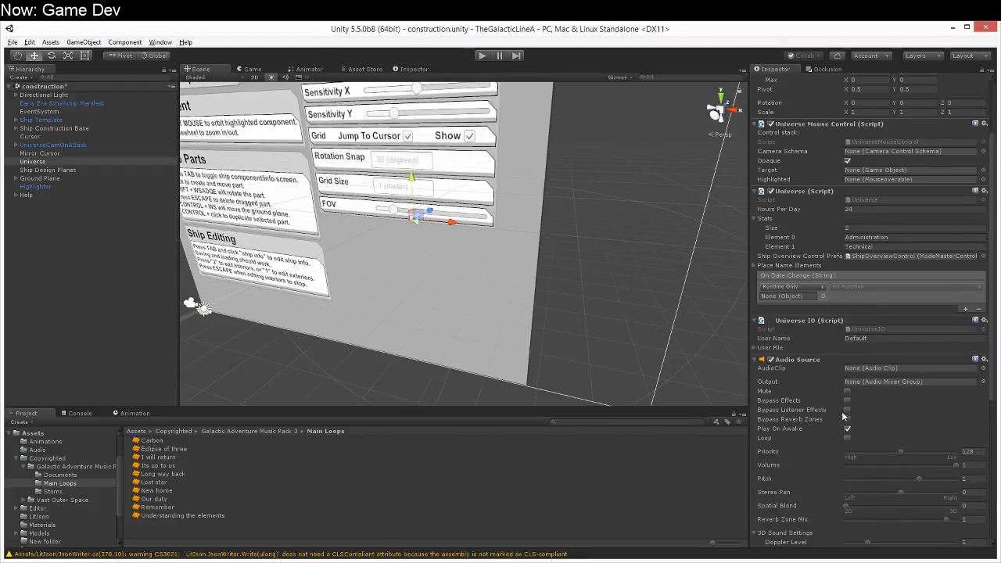
scroll(843, 438, "down", 2)
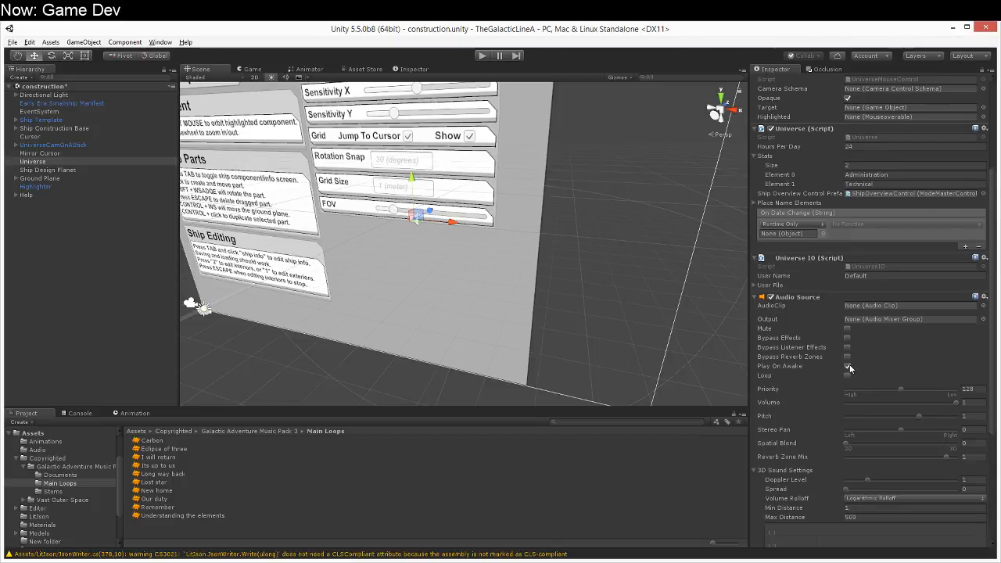
scroll(846, 416, "down", 2)
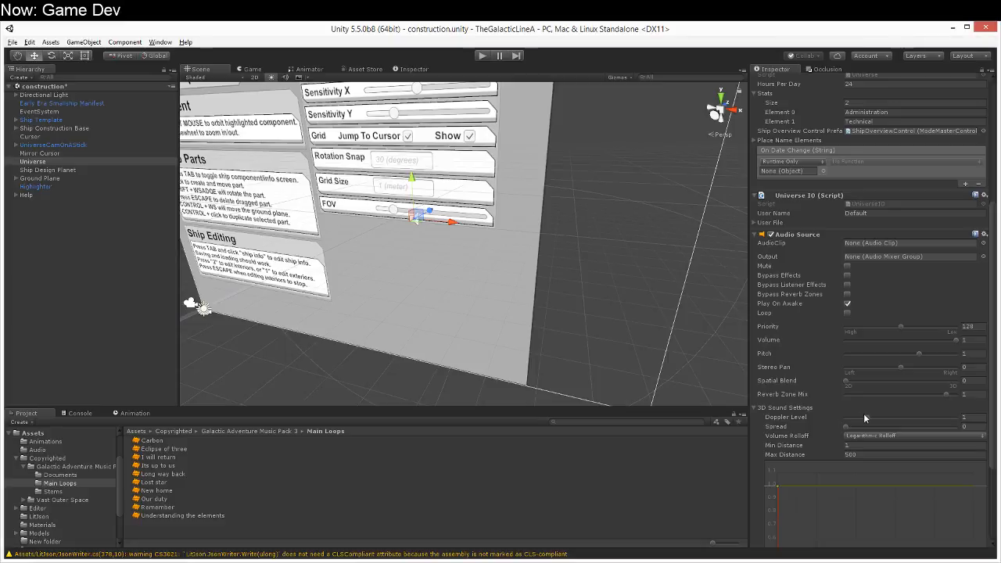
scroll(862, 431, "down", 2)
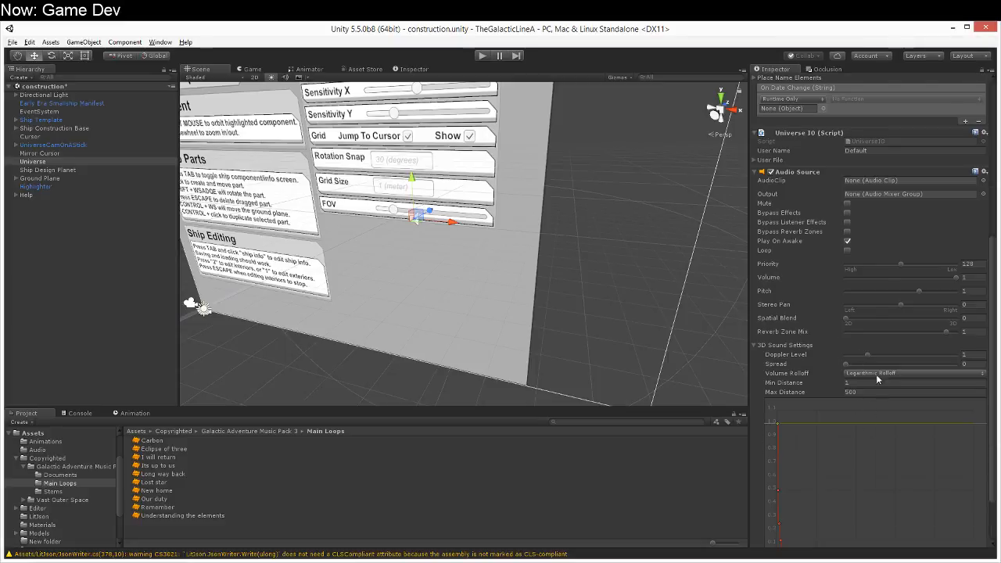
scroll(839, 410, "up", 6)
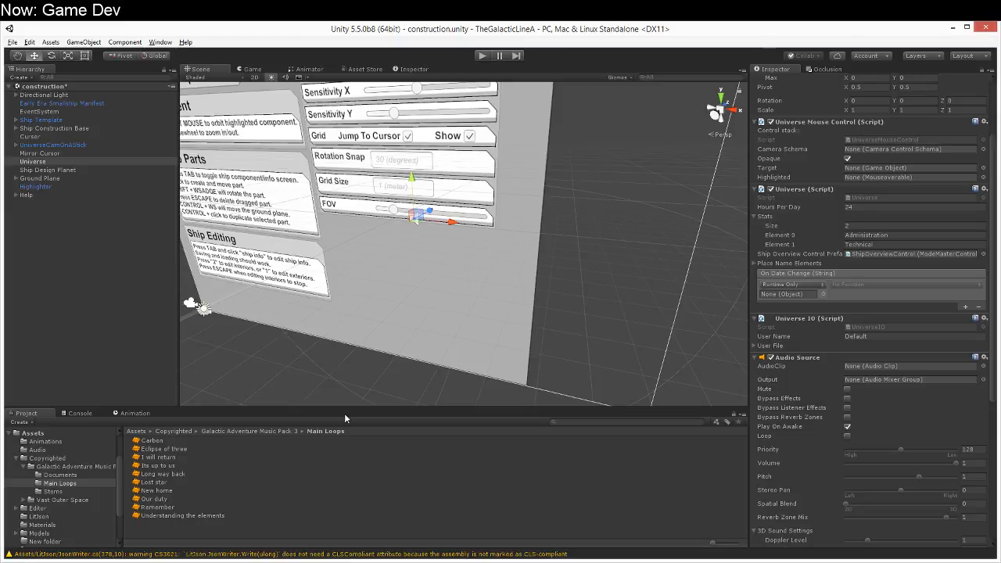
Step: Preview the Carbon track from the Main Loops folder, and stop its playback
left_click(291, 441)
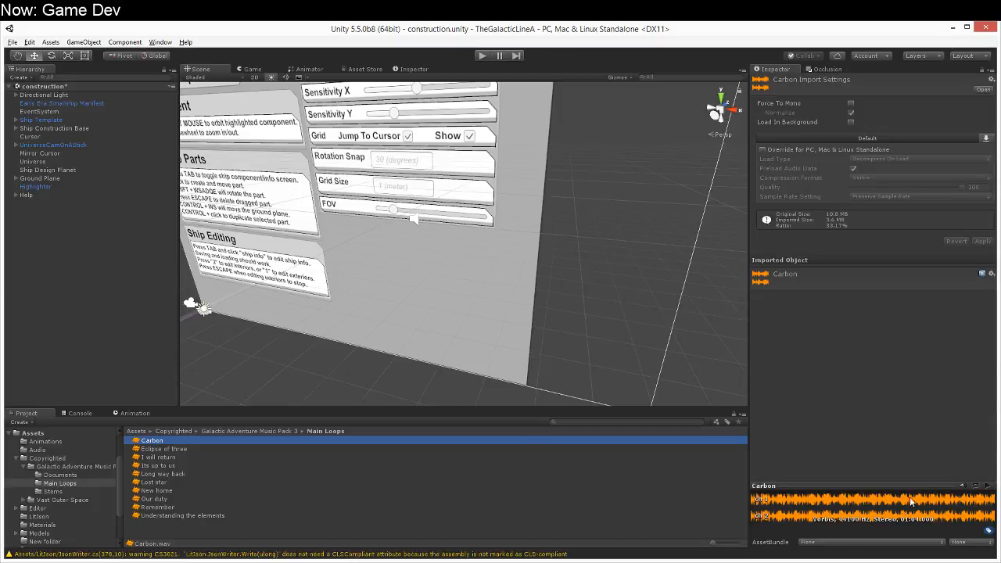
left_click(988, 487)
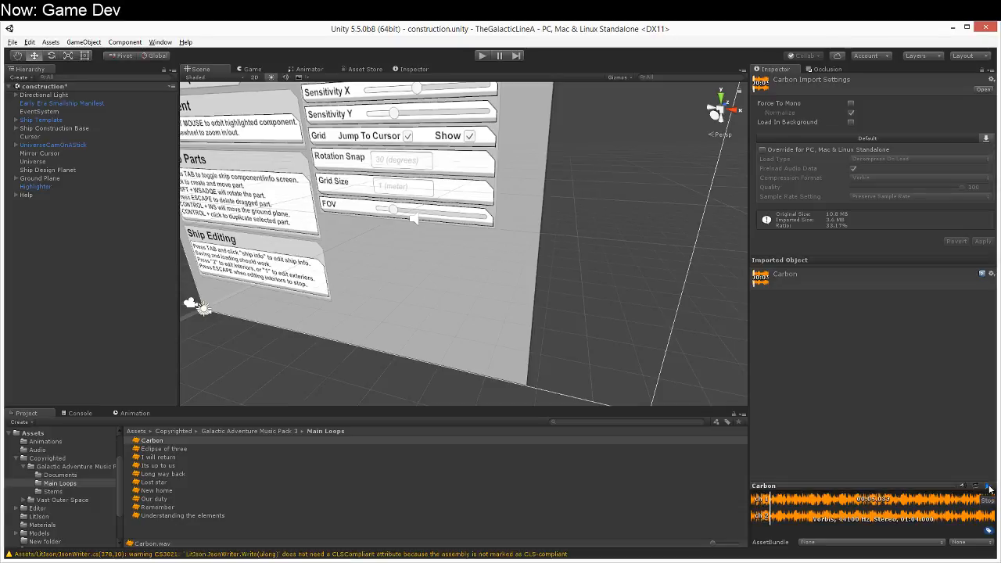
left_click(988, 488)
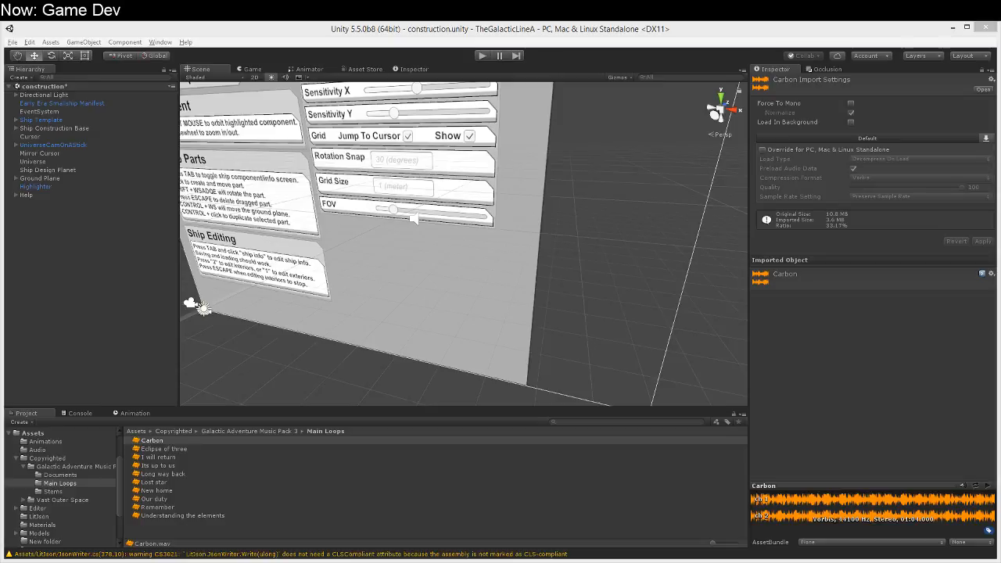
Step: Set Spatial Blend to 0 on Universe's Audio Source and assign the Carbon track as its AudioClip
left_click(73, 178)
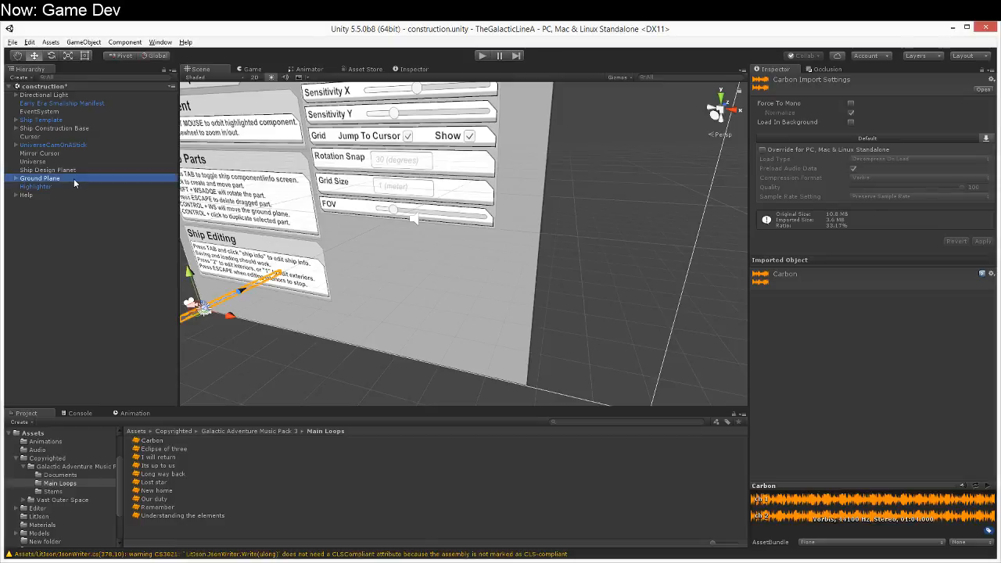
left_click(55, 161)
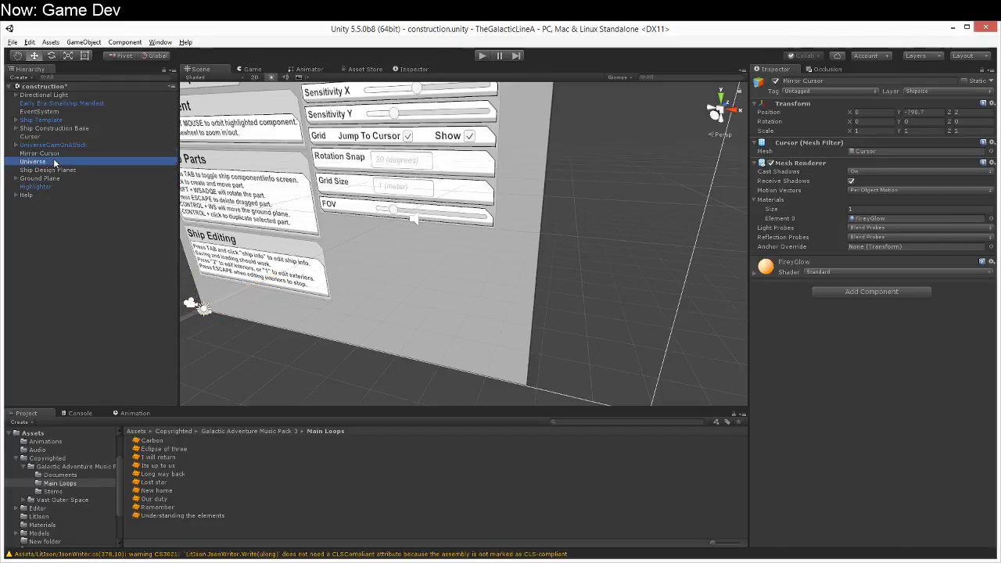
scroll(918, 466, "down", 5)
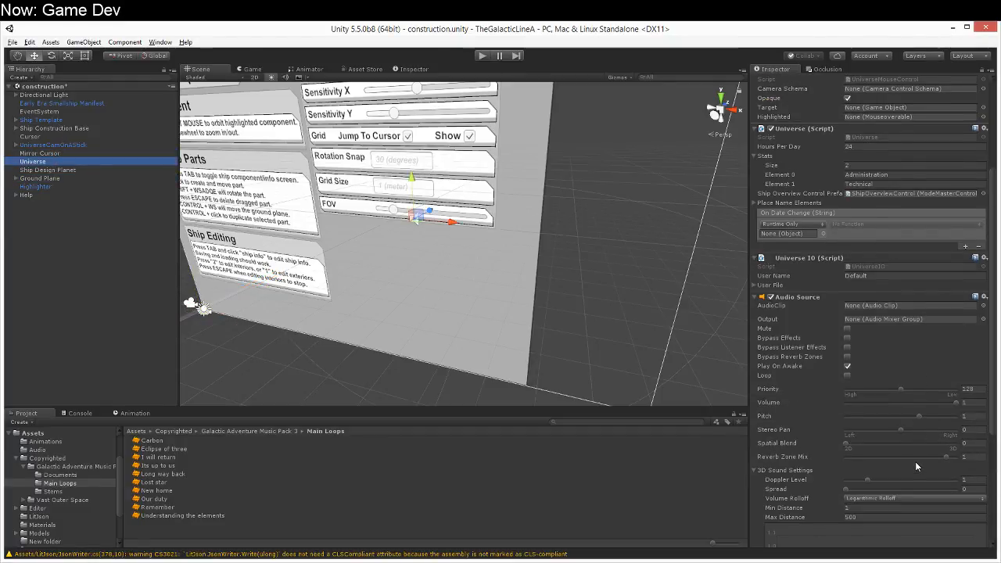
left_click(845, 443)
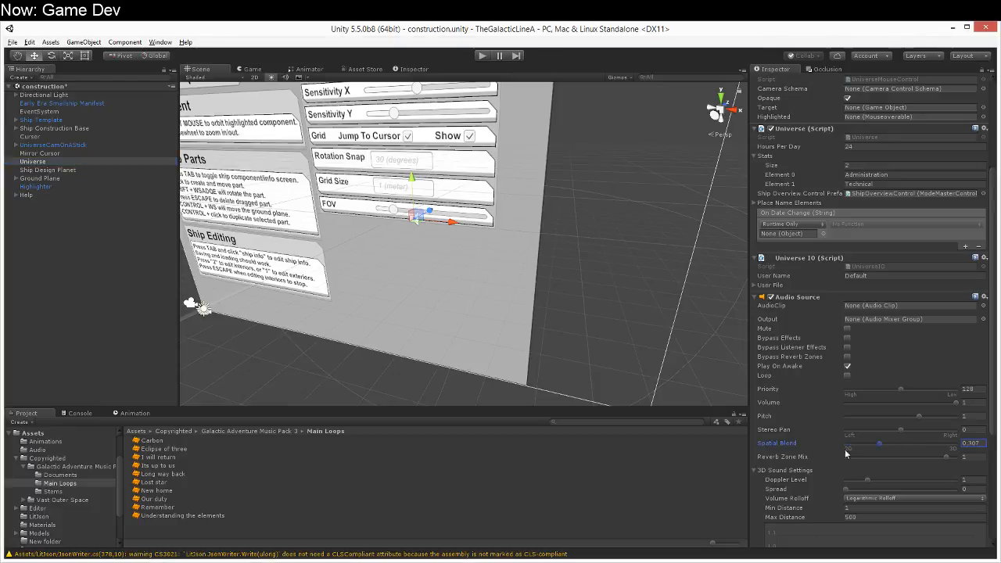
scroll(813, 515, "down", 6)
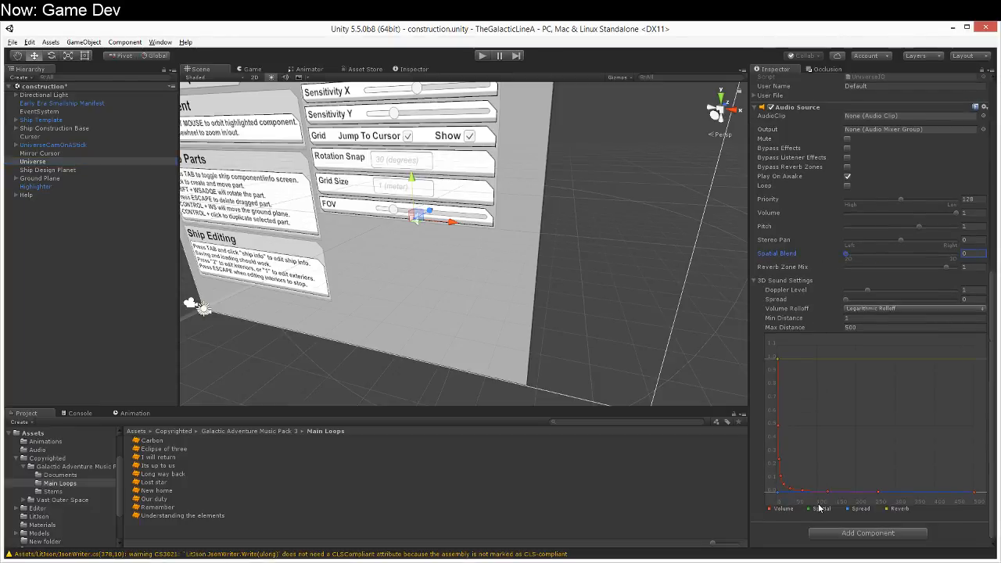
scroll(819, 507, "up", 4)
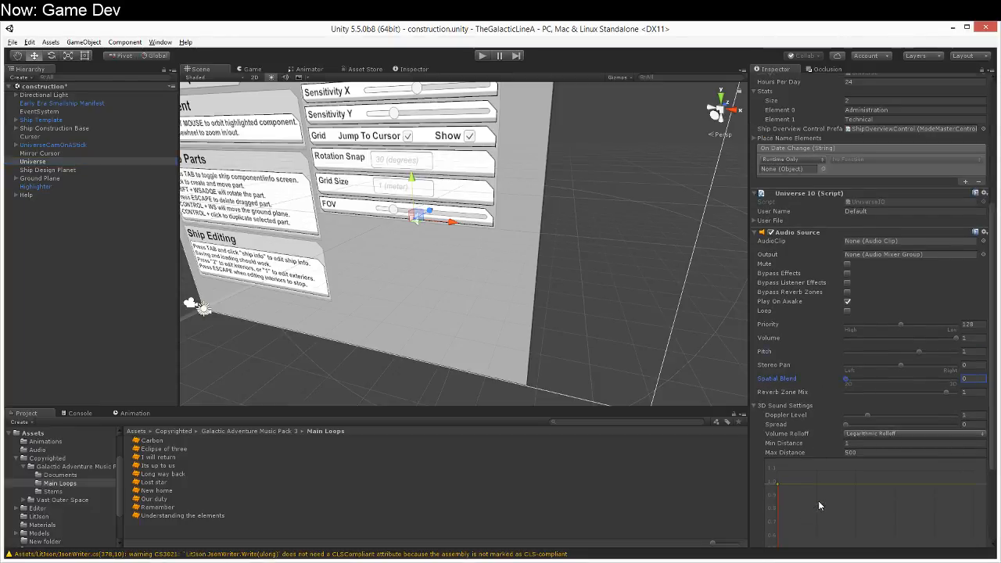
left_click(756, 405)
left_click_drag(149, 439, 912, 353)
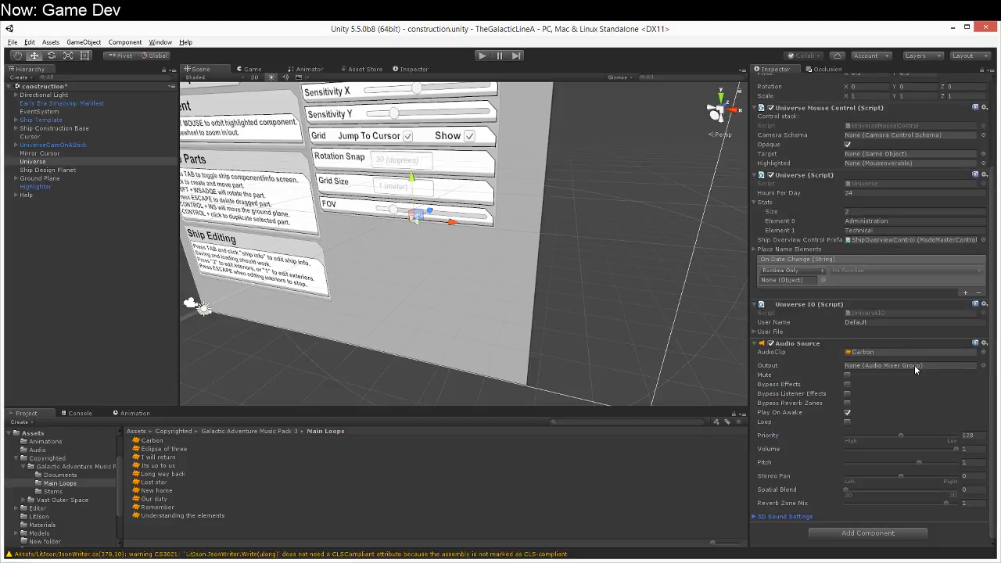
Step: Run the scene to hear the background music, close the help screen and look around, and stop the run
left_click(483, 56)
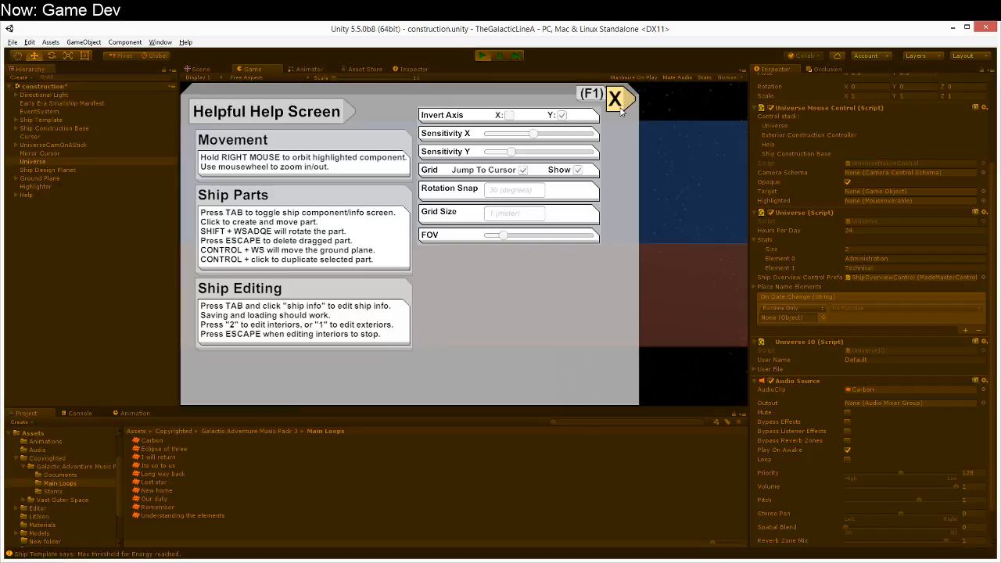
left_click(617, 99)
right_click_drag(621, 211, 385, 196)
scroll(386, 191, "down", 10)
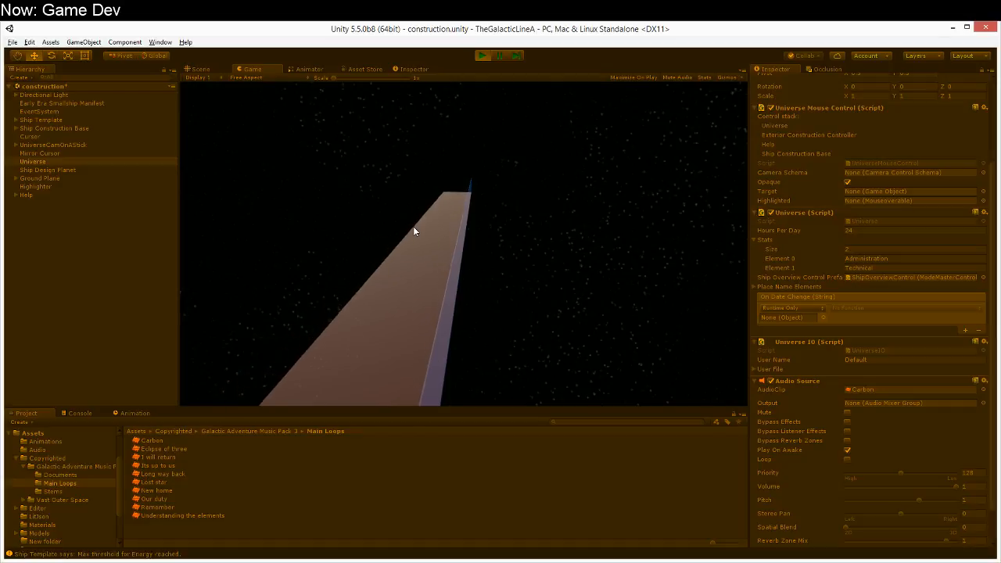
right_click_drag(359, 316, 395, 299)
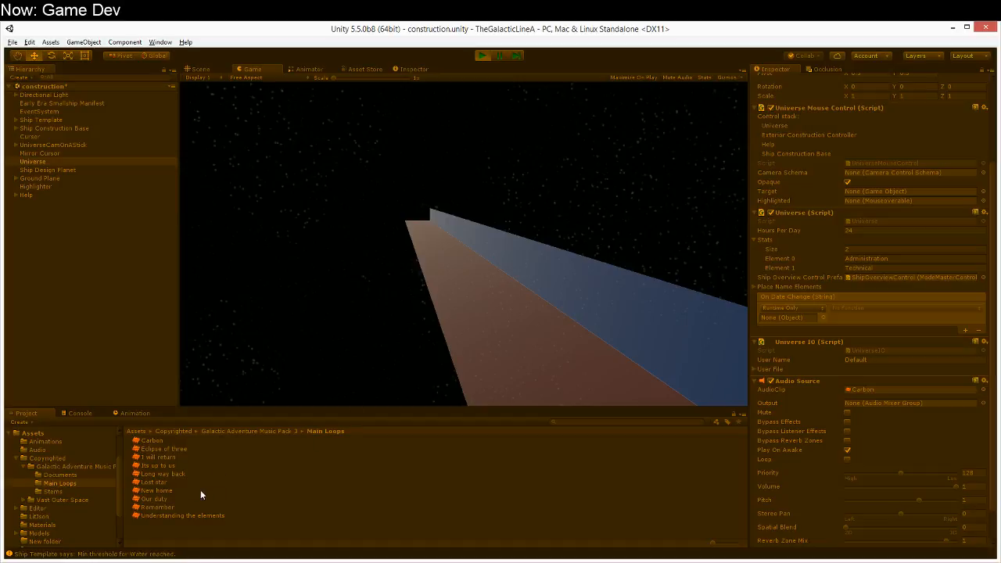
left_click(186, 562)
left_click(482, 57)
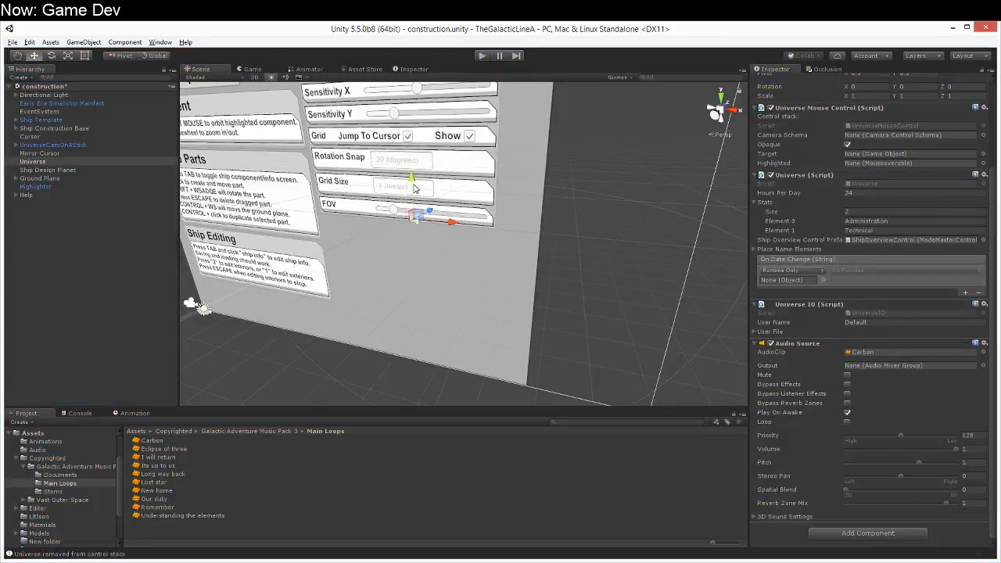
mouse_move(509, 242)
left_mouse_down("alt")
mouse_move(579, 251)
mouse_move(529, 262)
mouse_move(547, 244)
mouse_move(508, 249)
left_mouse_up("alt")
scroll(285, 308, "down", 4)
scroll(287, 302, "up", 4)
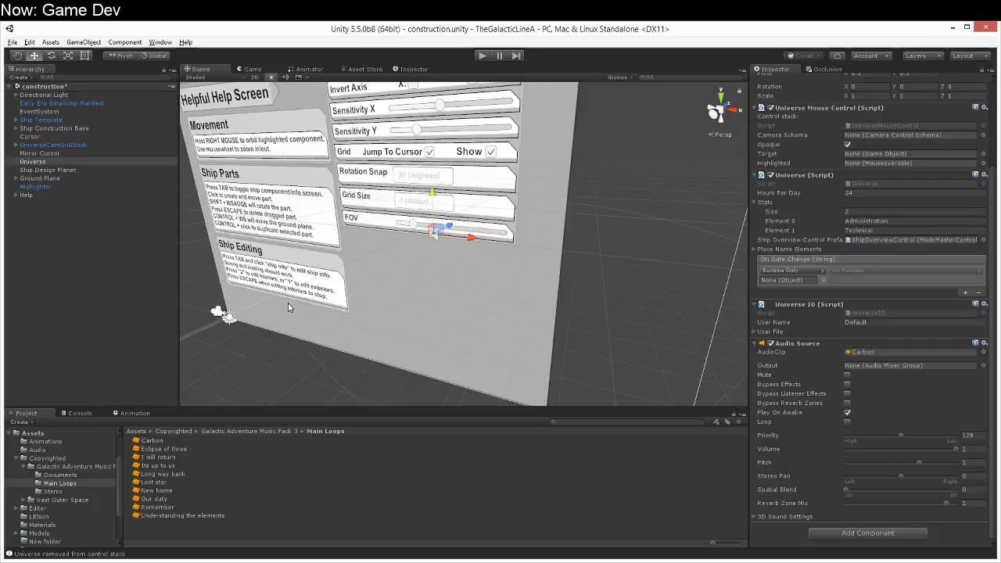
left_click_drag(288, 303, 348, 289, "alt")
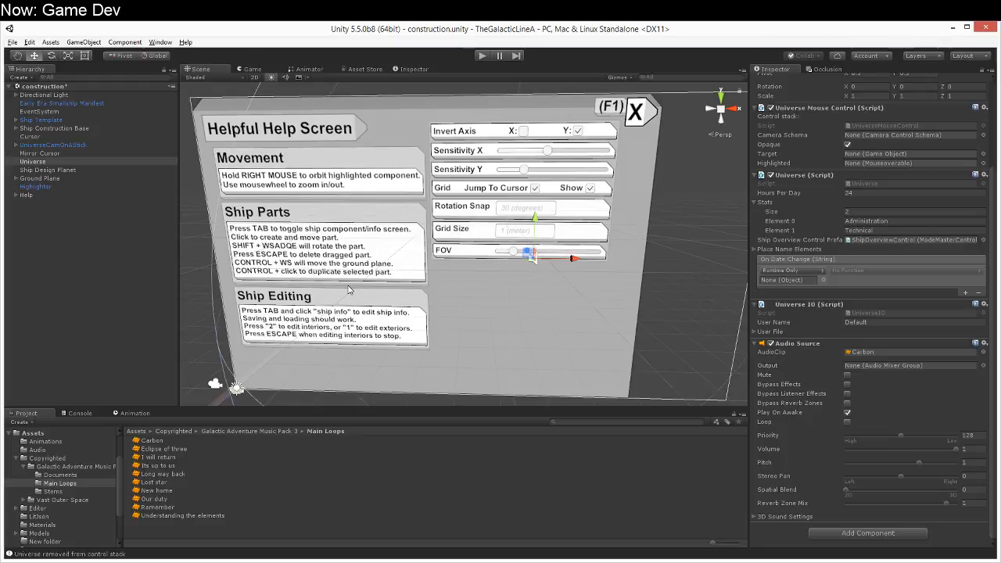
left_click_drag(499, 260, 480, 290, "alt")
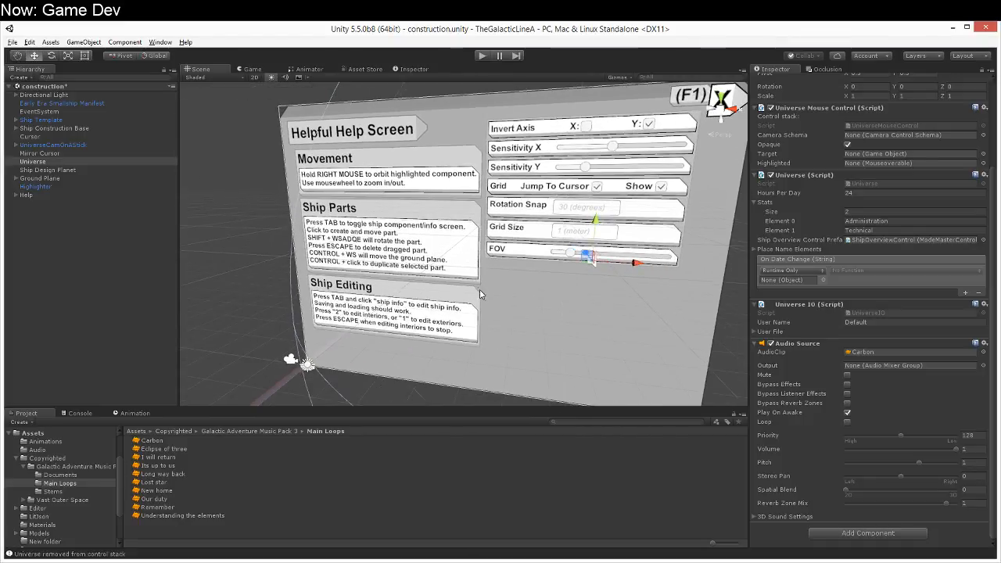
scroll(479, 289, "down", 9)
scroll(474, 283, "up", 3)
scroll(462, 294, "up", 9)
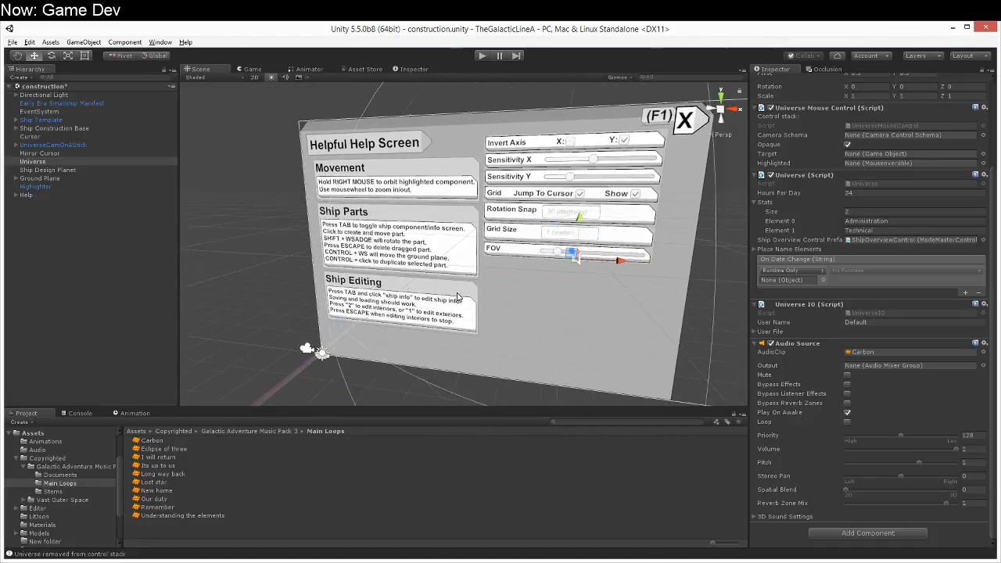
right_click_drag(451, 305, 766, 344)
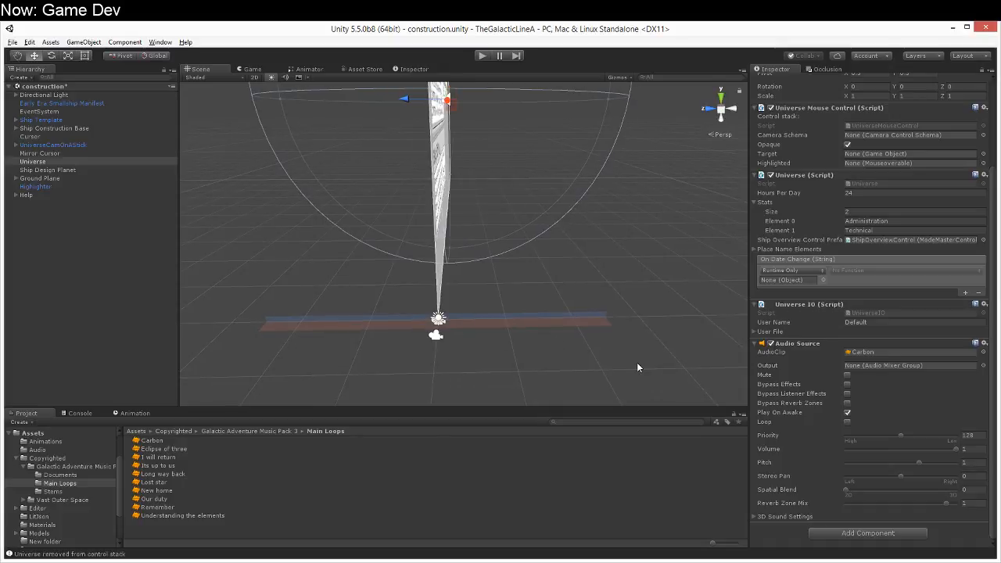
right_click_drag(641, 363, 688, 349)
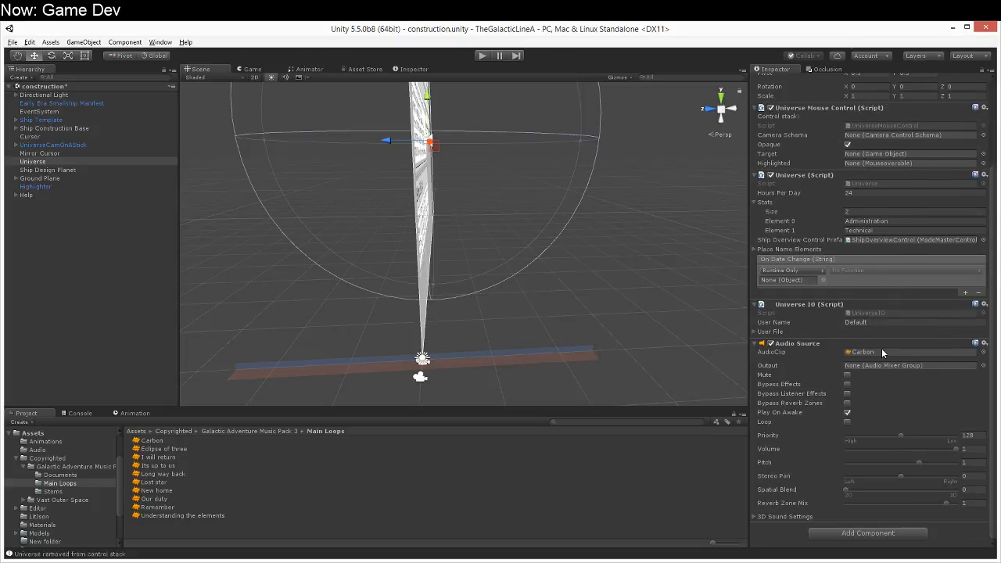
Step: Create an Audio Source object as a child of Universe and name it BGM
right_click(78, 162)
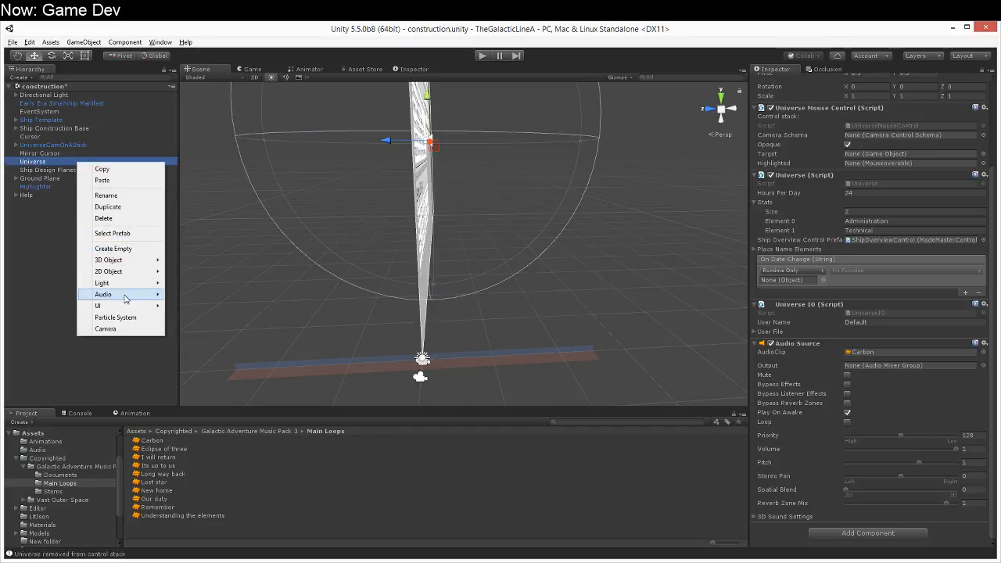
mouse_move(125, 297)
left_click(177, 295)
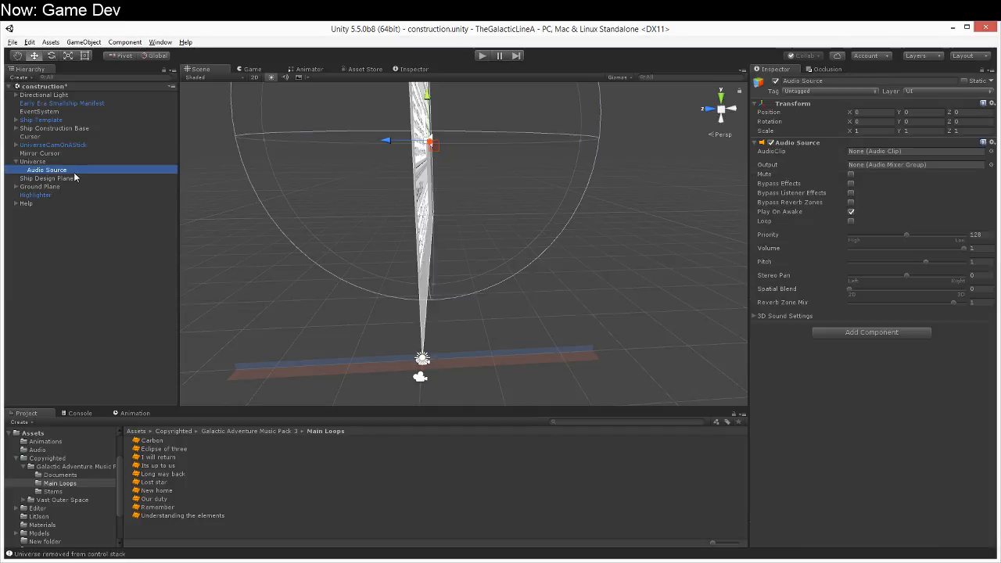
left_click(928, 82)
left_click(927, 82)
key("ctrl+a")
type("BGM")
key("Return")
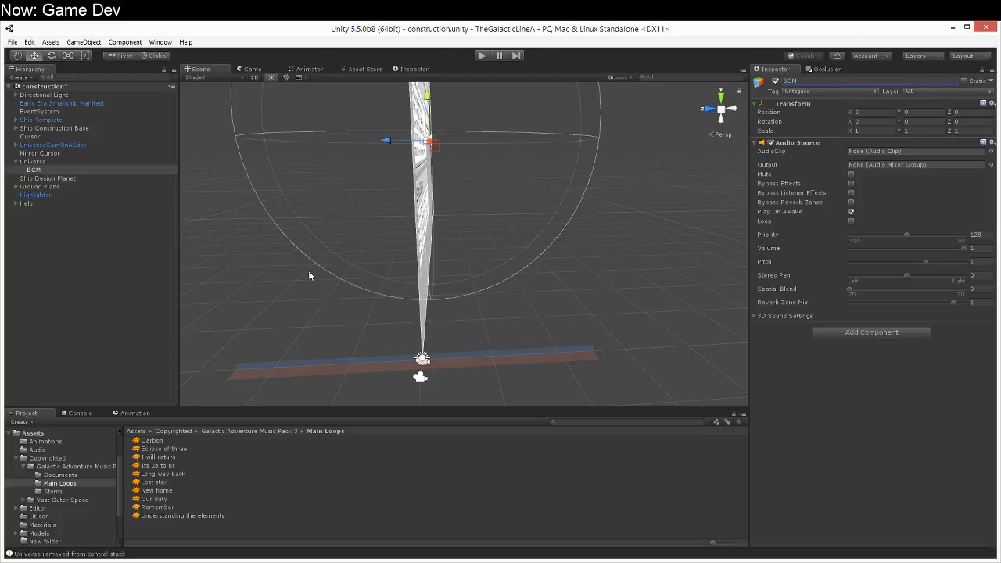
Step: Clear the AudioClip of Universe's Audio Source to None, and select its BGM child object
left_click(69, 162)
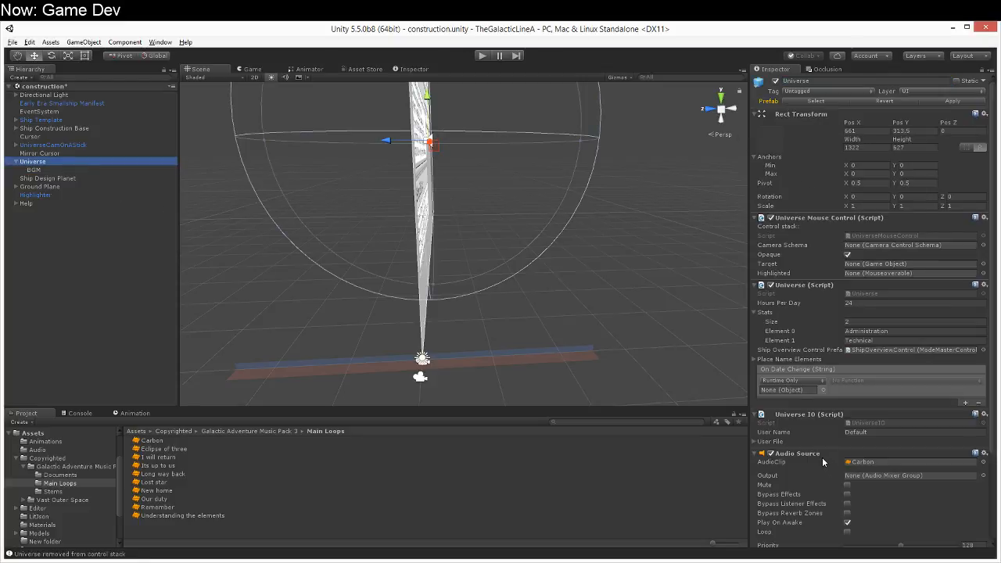
left_click(982, 462)
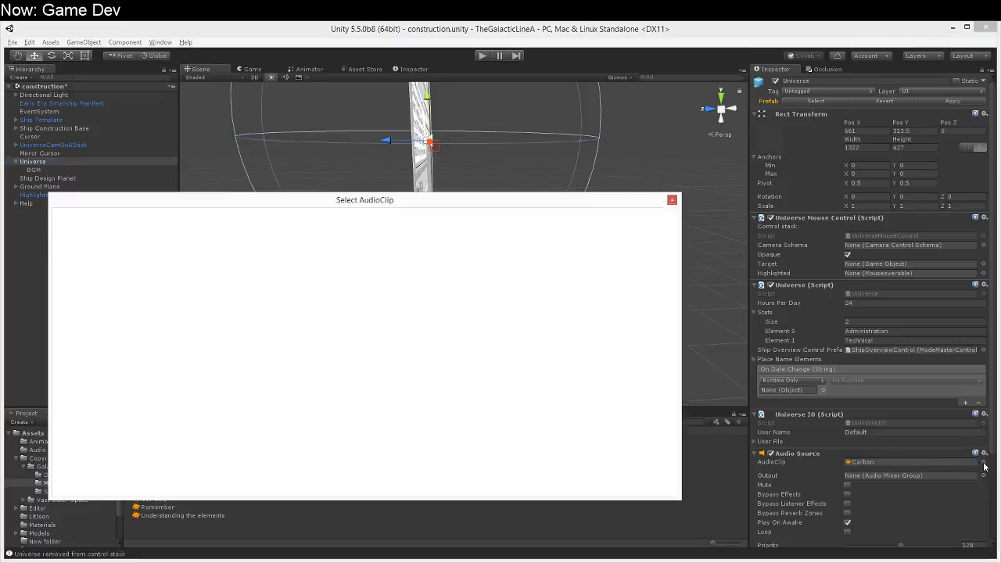
double_click(105, 236)
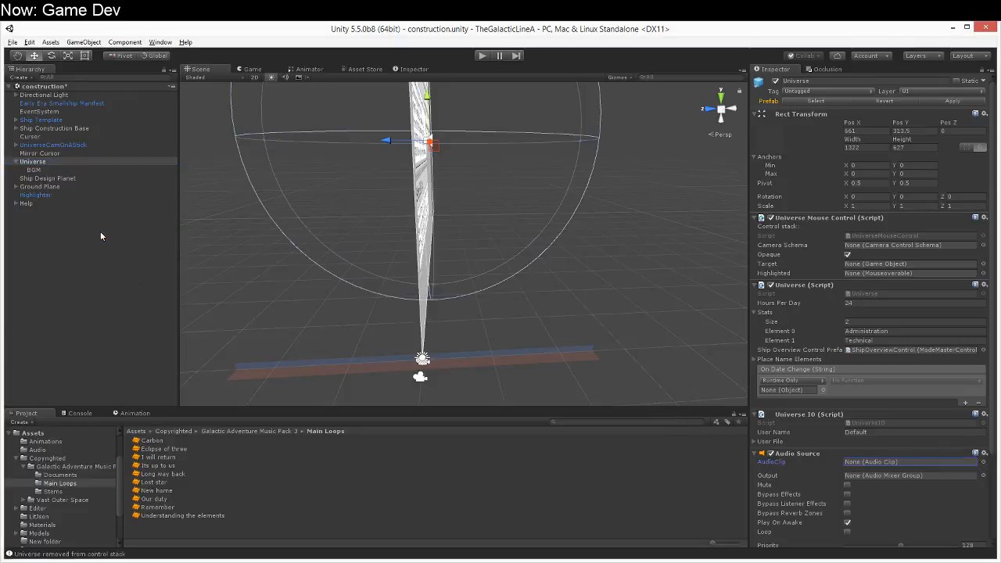
left_click(52, 172)
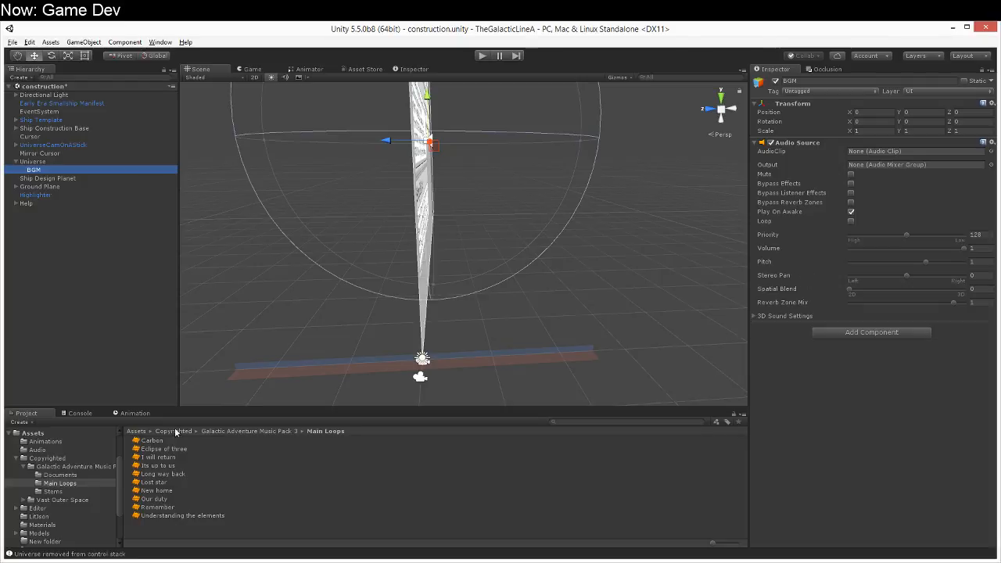
Step: Preview the Carbon and Eclipse of three tracks from the Main Loops folder
left_click(149, 442)
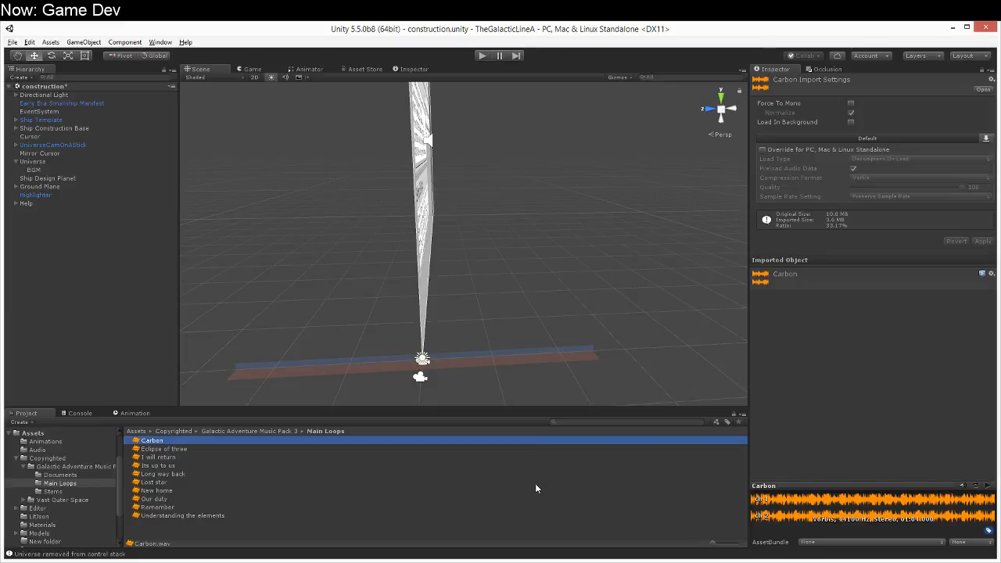
left_click(988, 487)
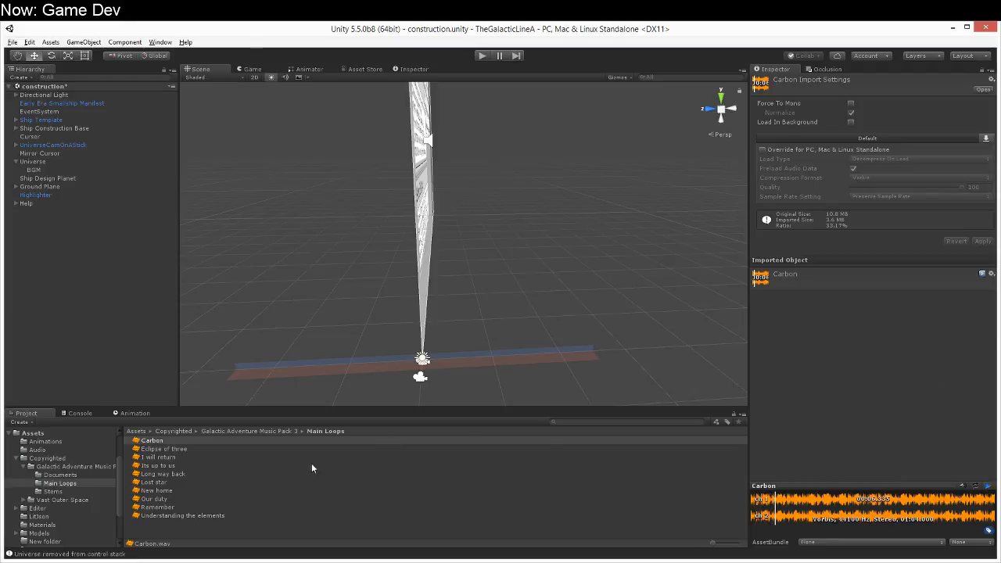
left_click(225, 449)
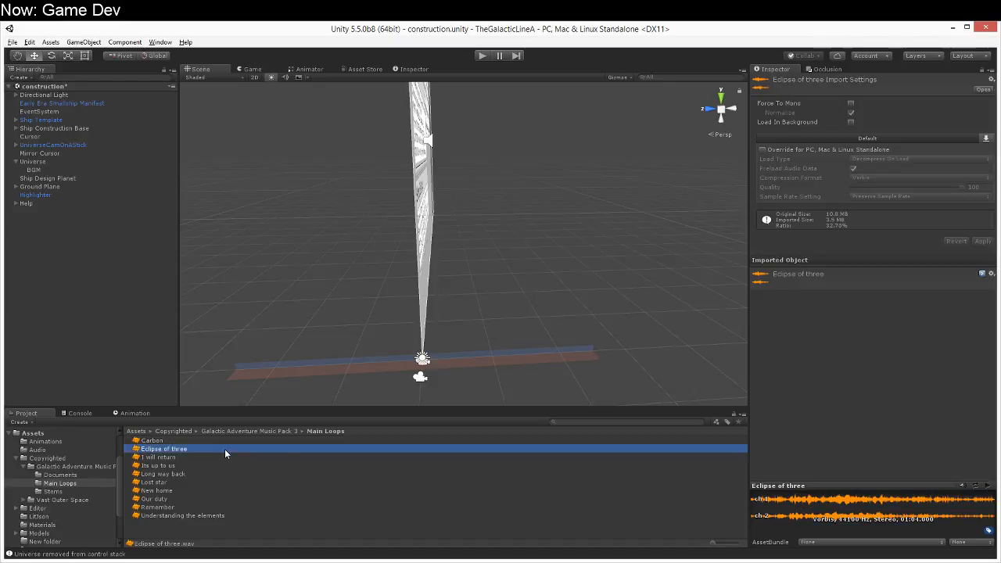
left_click(988, 486)
left_click(987, 486)
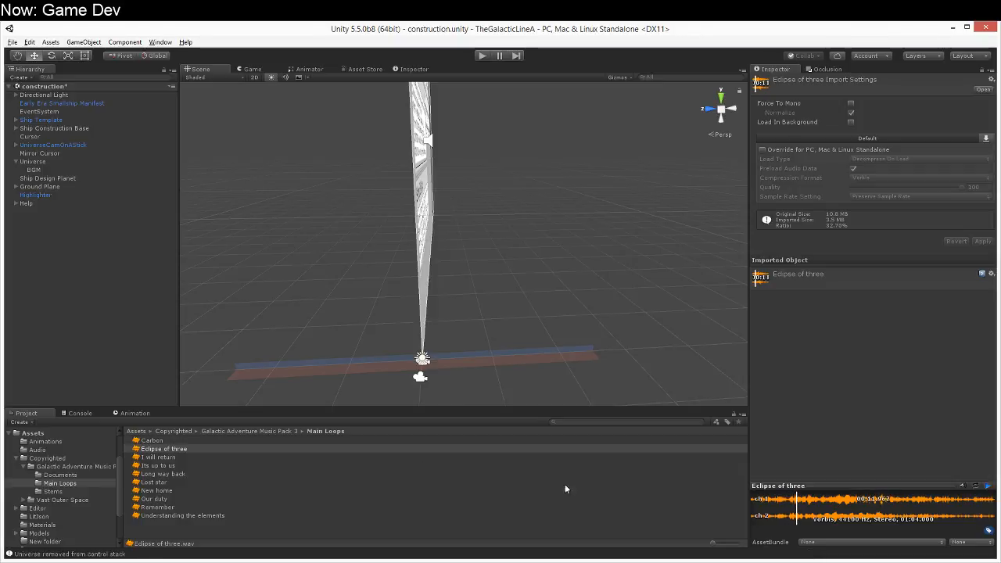
Step: Preview the tracks I will return, Its up to us and Long way back from the Main Loops folder
left_click(193, 456)
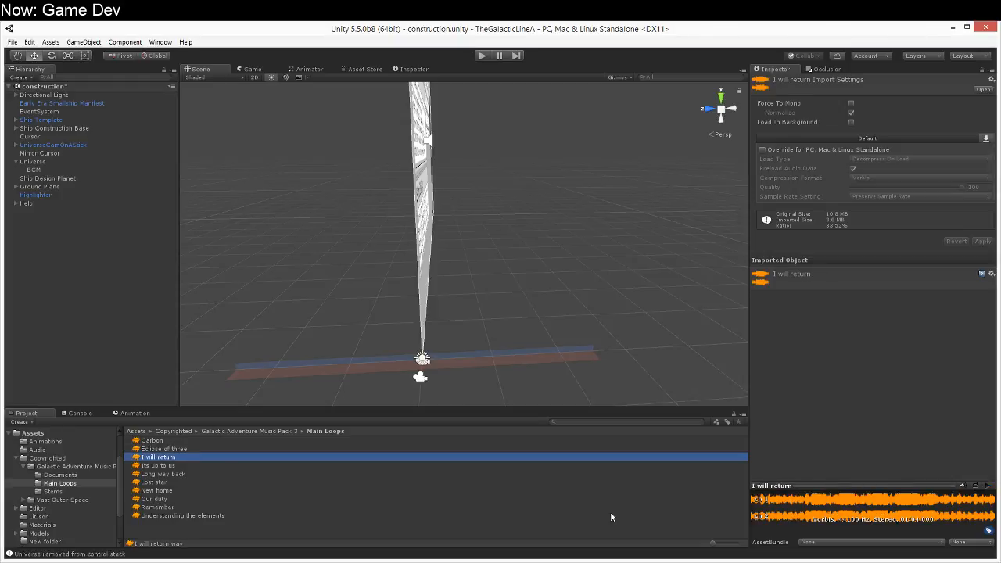
left_click(987, 487)
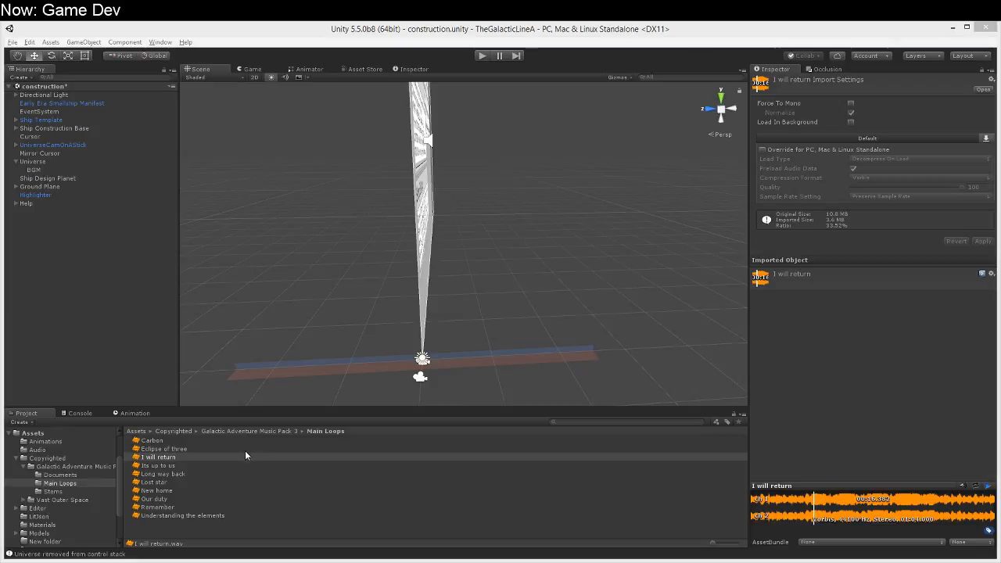
left_click(197, 465)
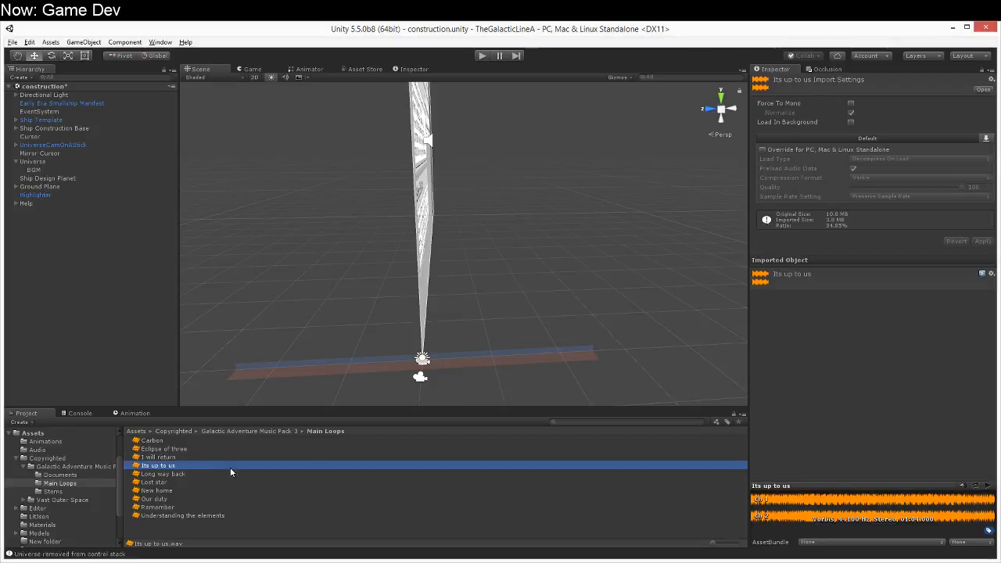
left_click(988, 487)
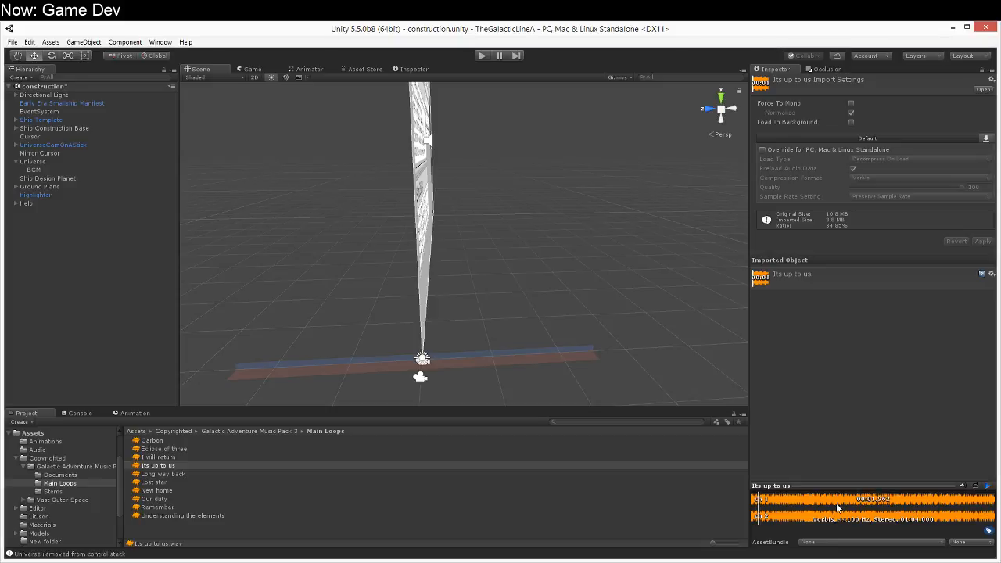
left_click(262, 473)
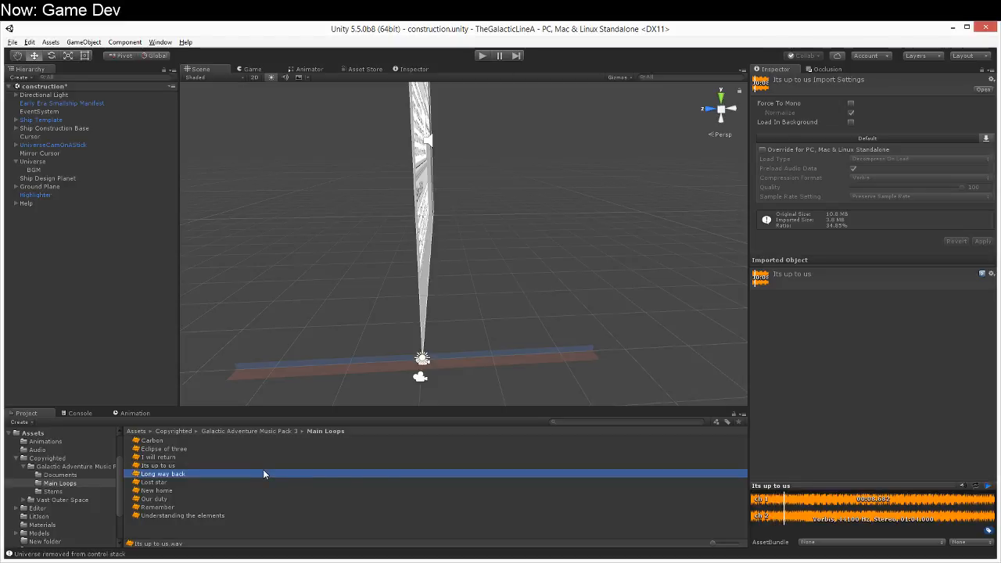
left_click(990, 486)
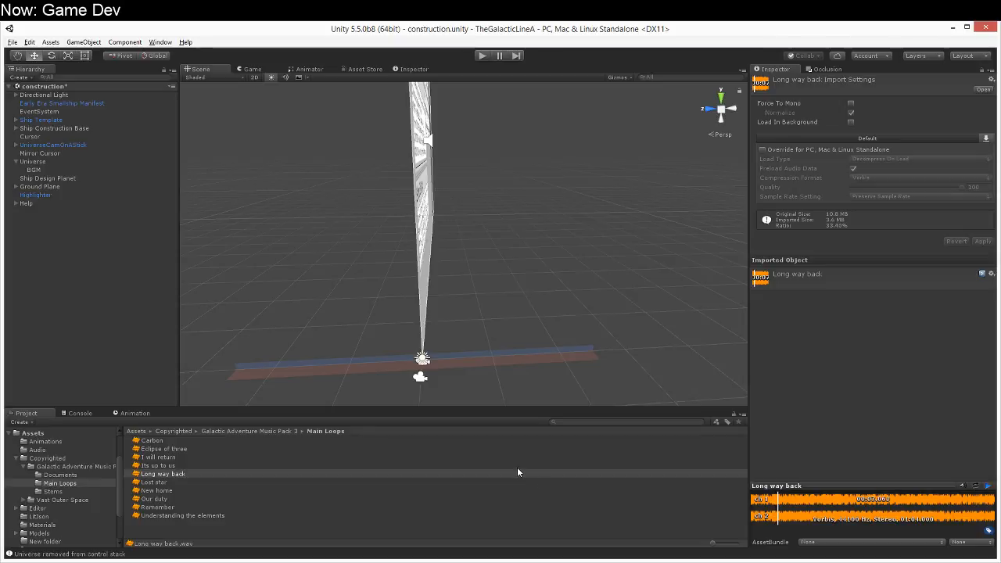
Step: Preview the Lost star track, restart its playback and skip ahead to a part further into it
left_click(223, 481)
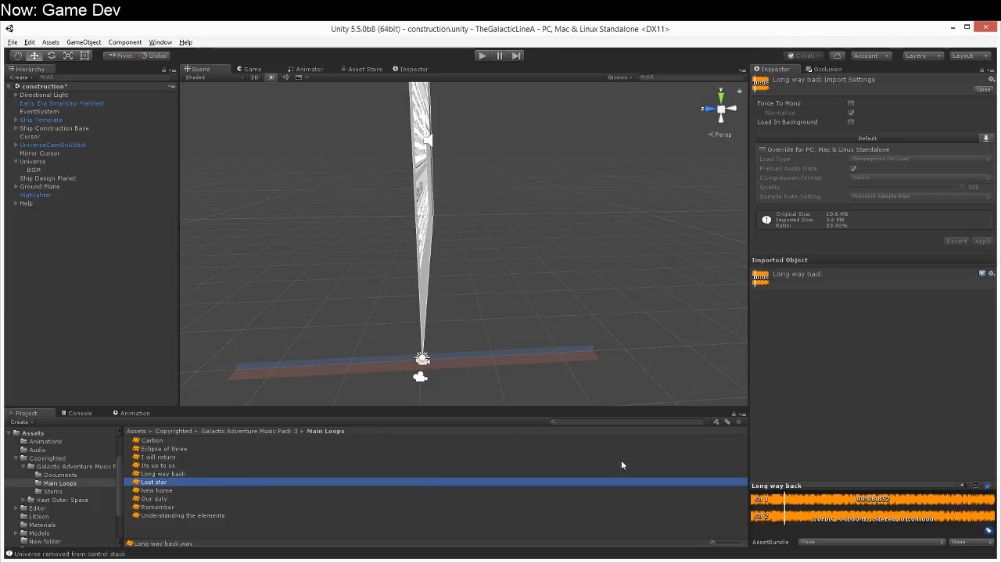
left_click(987, 485)
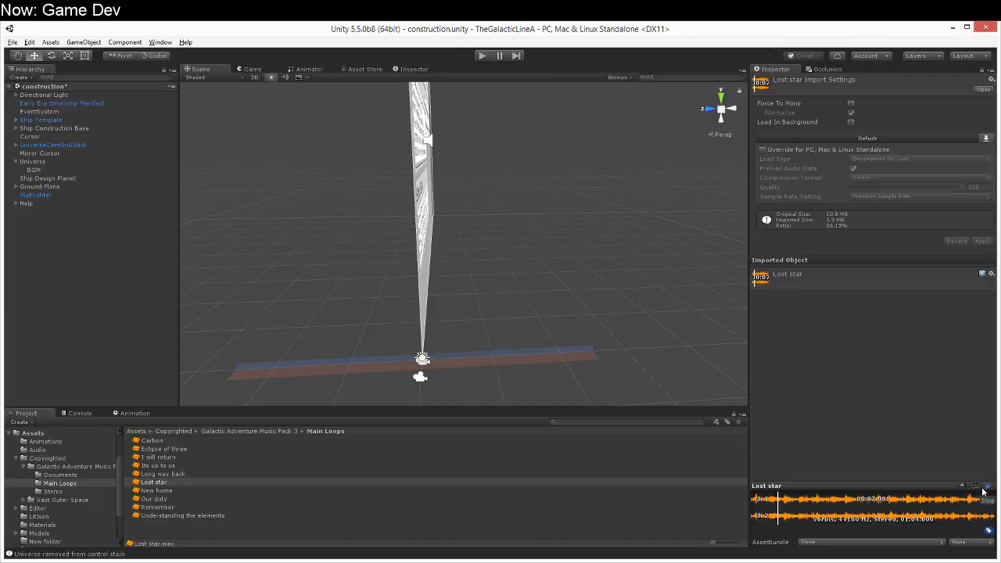
left_click(988, 487)
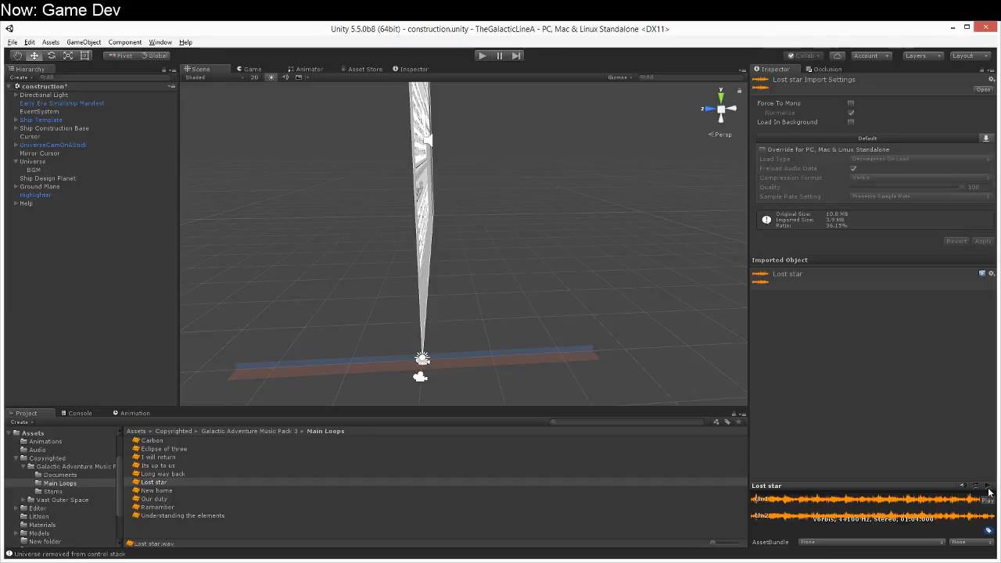
left_click(988, 487)
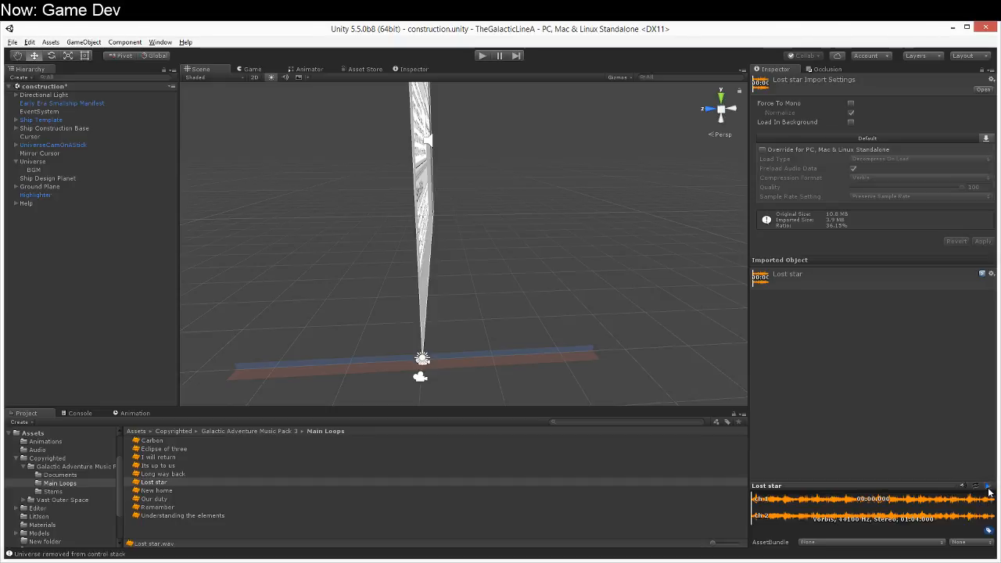
left_click(806, 503)
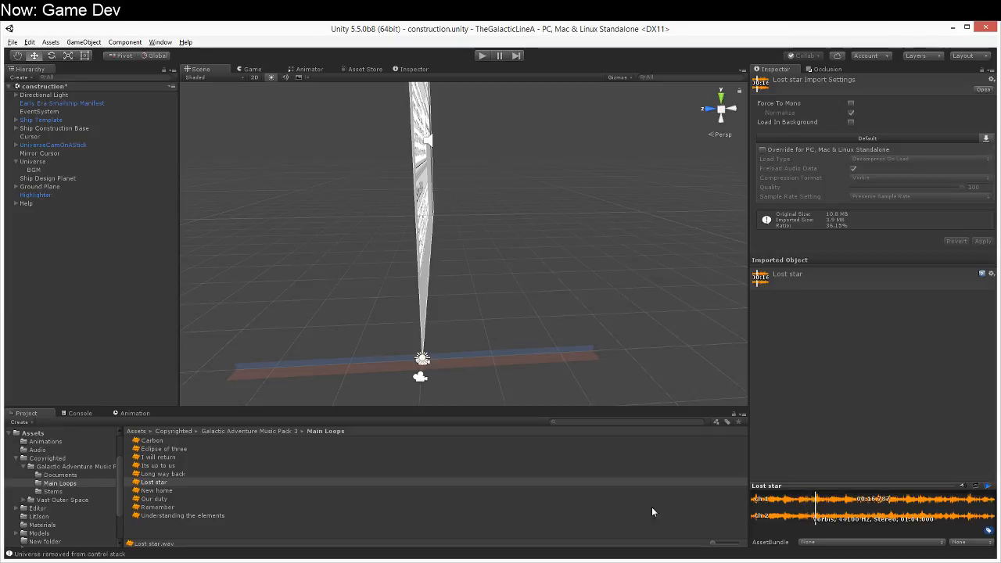
Step: Preview the New home track and the Our duty track, skipping ahead to the louder part of Our duty
left_click(238, 489)
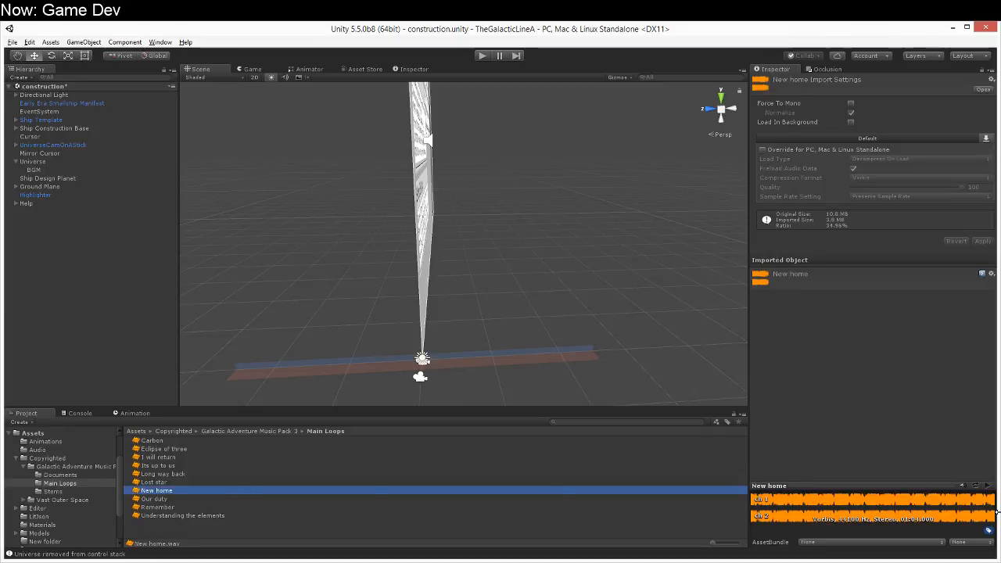
left_click(988, 486)
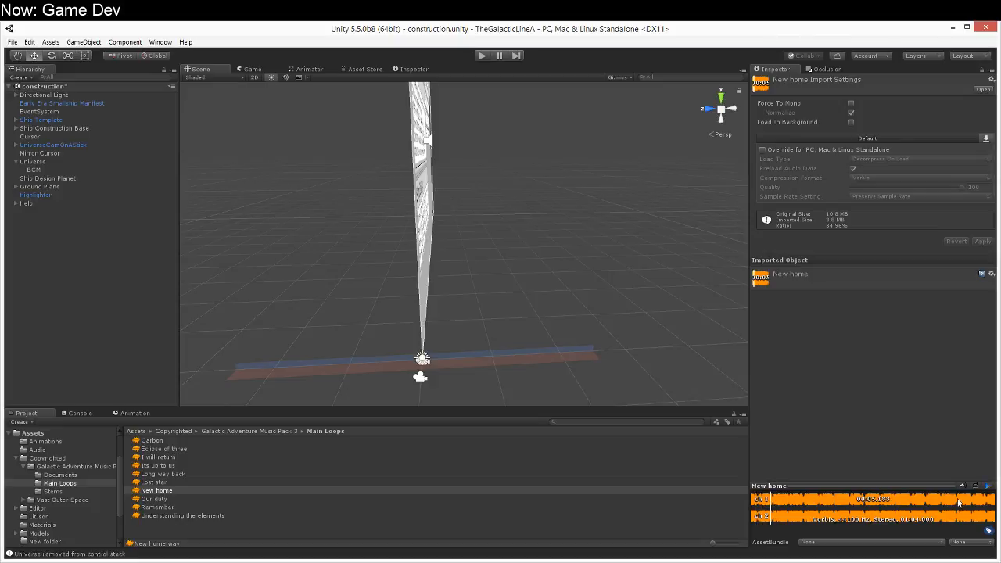
left_click(159, 507)
left_click(160, 499)
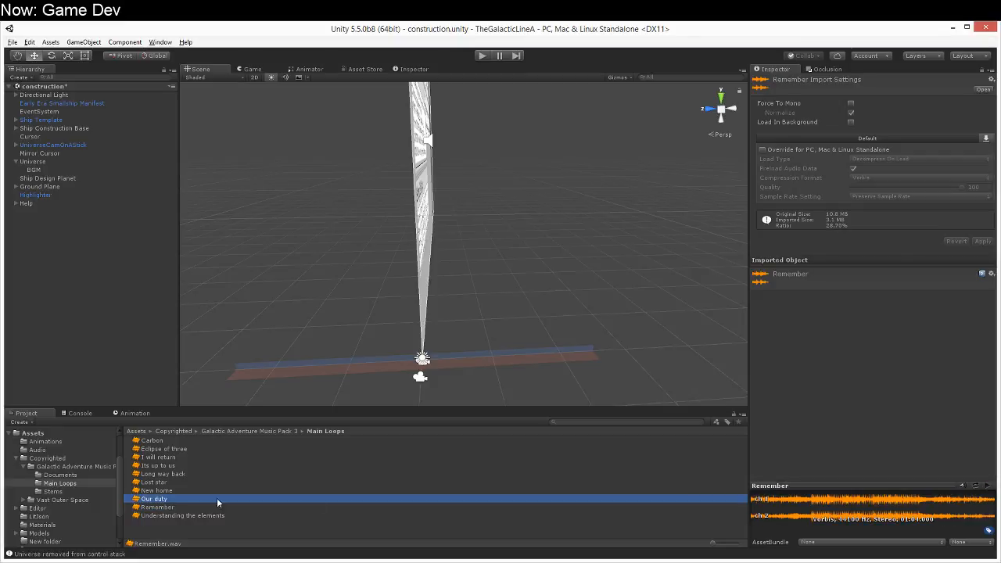
left_click(988, 486)
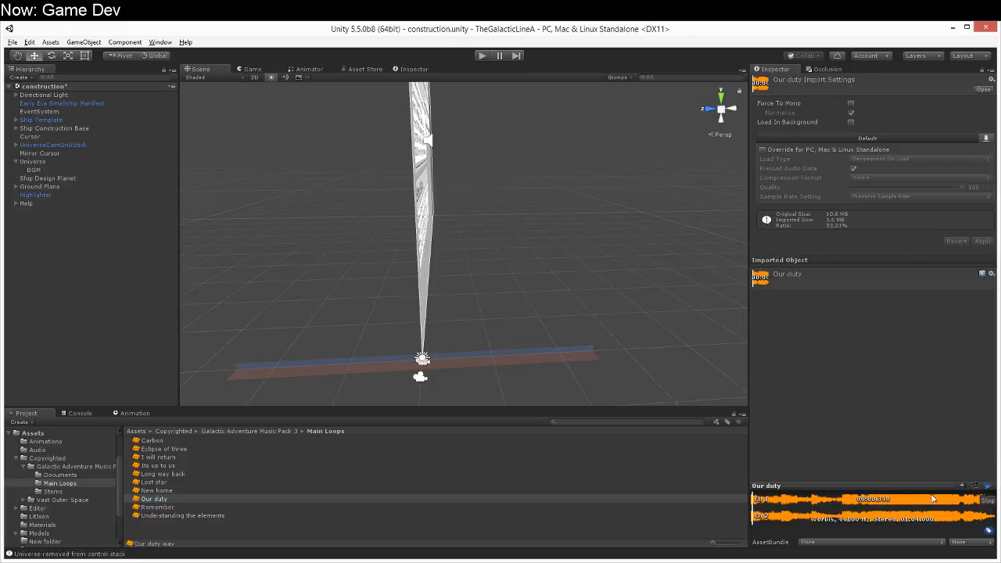
left_click(841, 486)
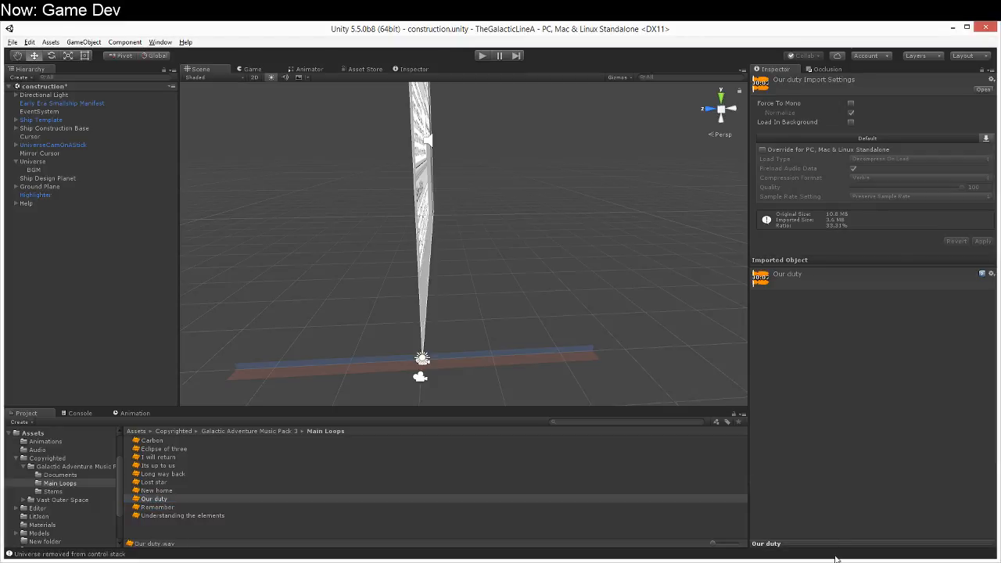
left_click(835, 543)
left_click(843, 508)
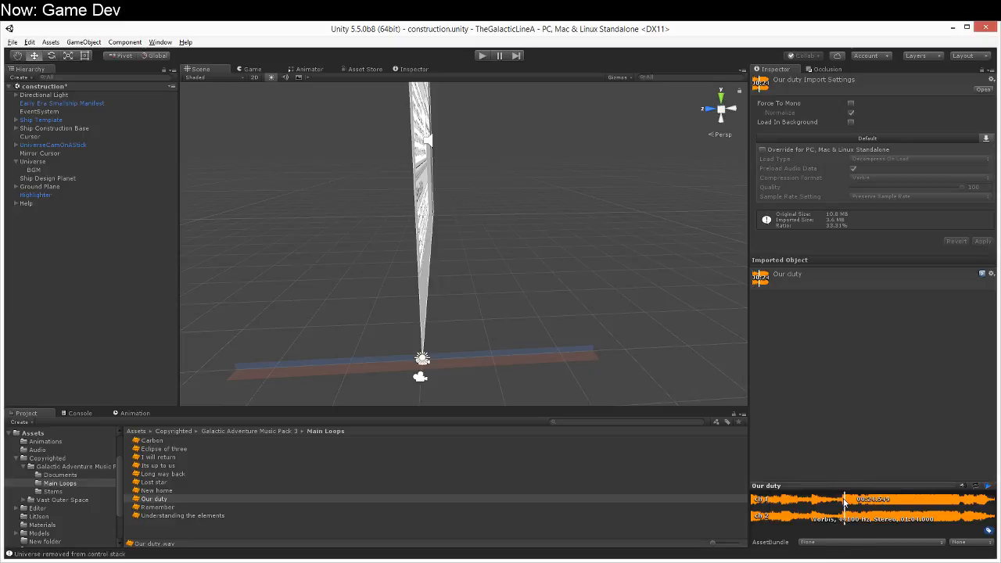
Step: Preview the Remember track, including a part further in, and the Understanding the elements track
left_click(253, 505)
left_click(988, 485)
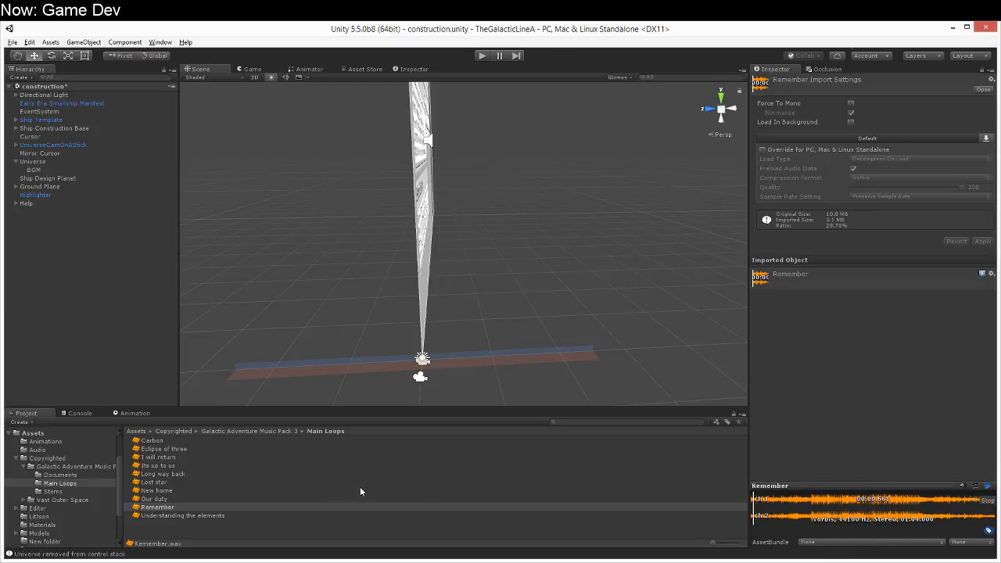
left_click(807, 507)
left_click(199, 514)
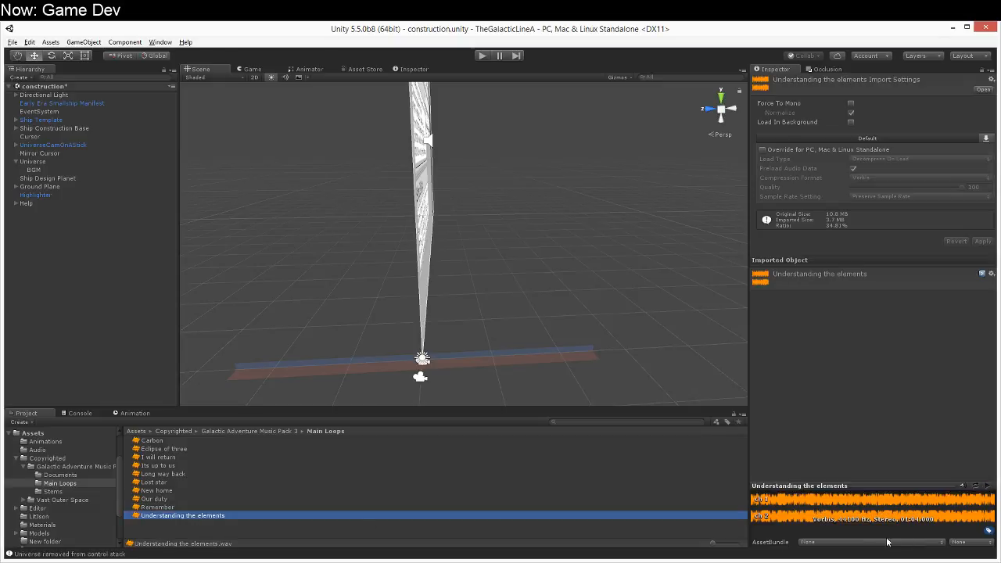
left_click(988, 486)
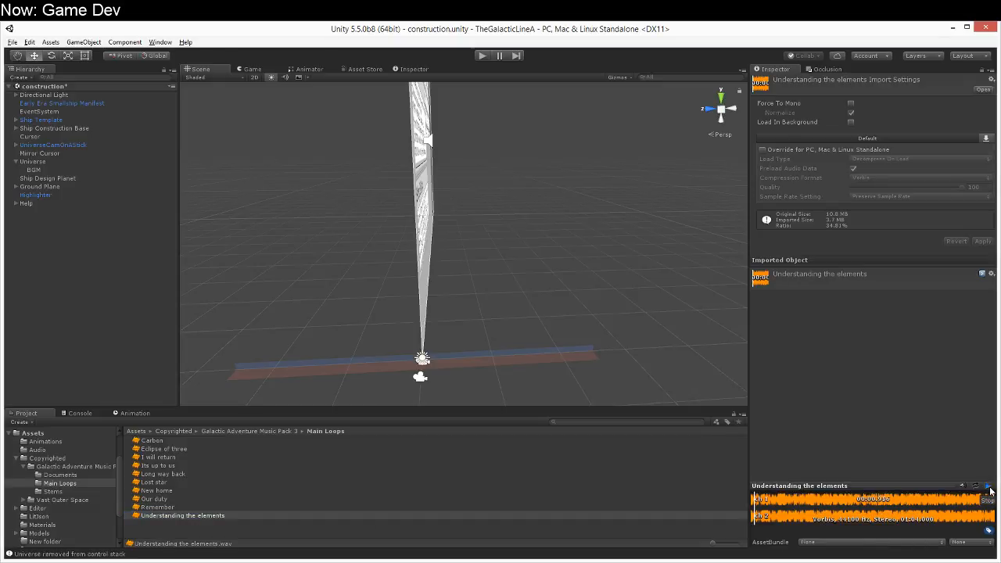
Step: Move Carbon, Eclipse of three and Remember from Main Loops into the Galactic Adventure Music Pack 3 folder, and open that folder
left_click(390, 507)
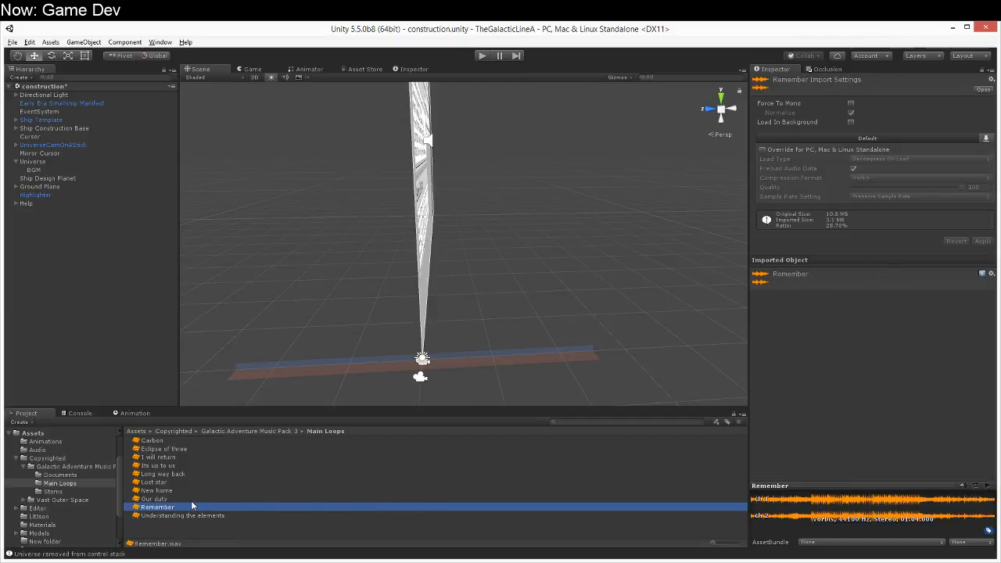
left_click(188, 457)
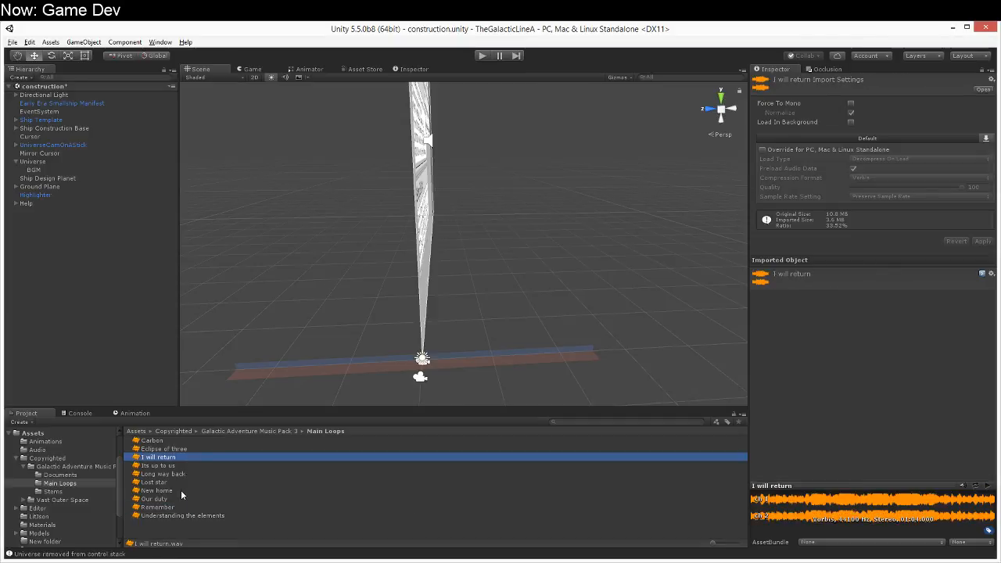
left_click(169, 441)
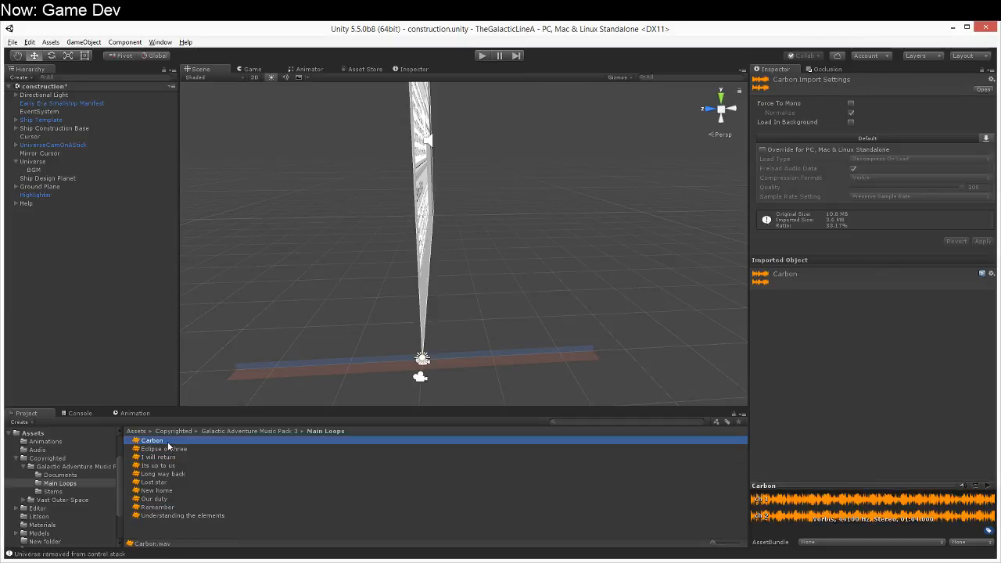
left_click(156, 450, "ctrl")
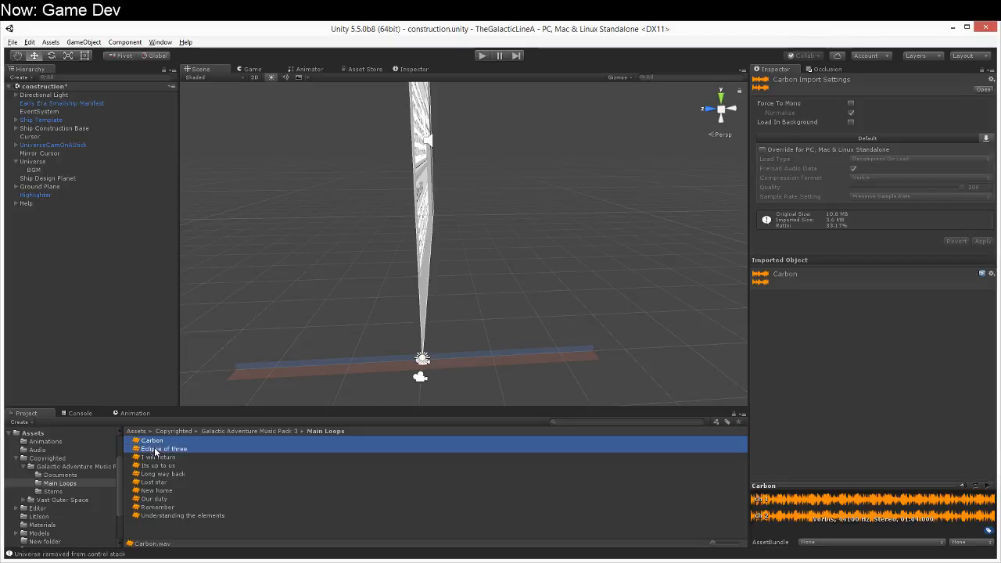
left_click(158, 507, "ctrl")
left_click_drag(153, 449, 89, 469)
left_click(88, 467)
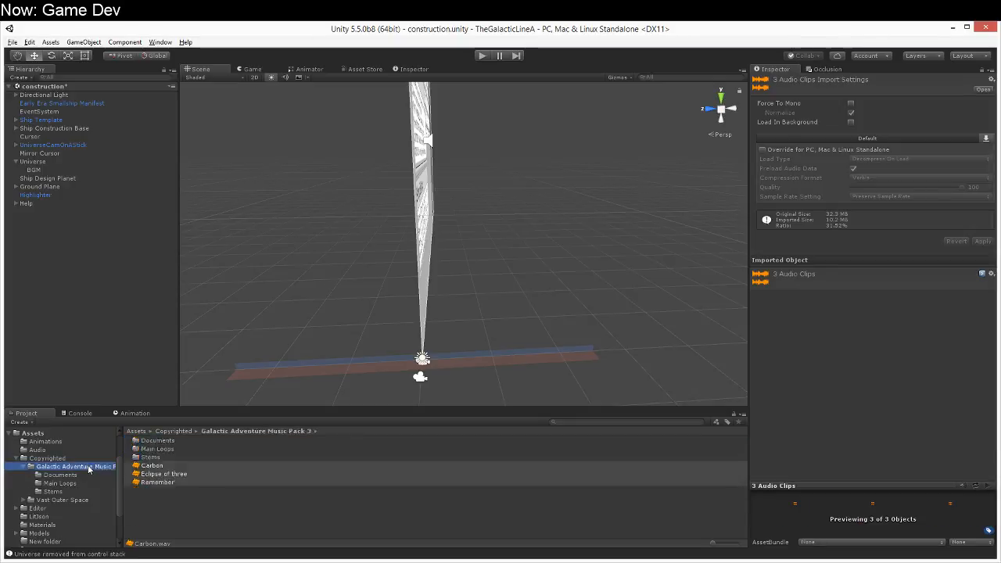
Step: Preview the moved Carbon track again, and play Eclipse of three from about 26 seconds in
left_click(171, 467)
left_click(988, 486)
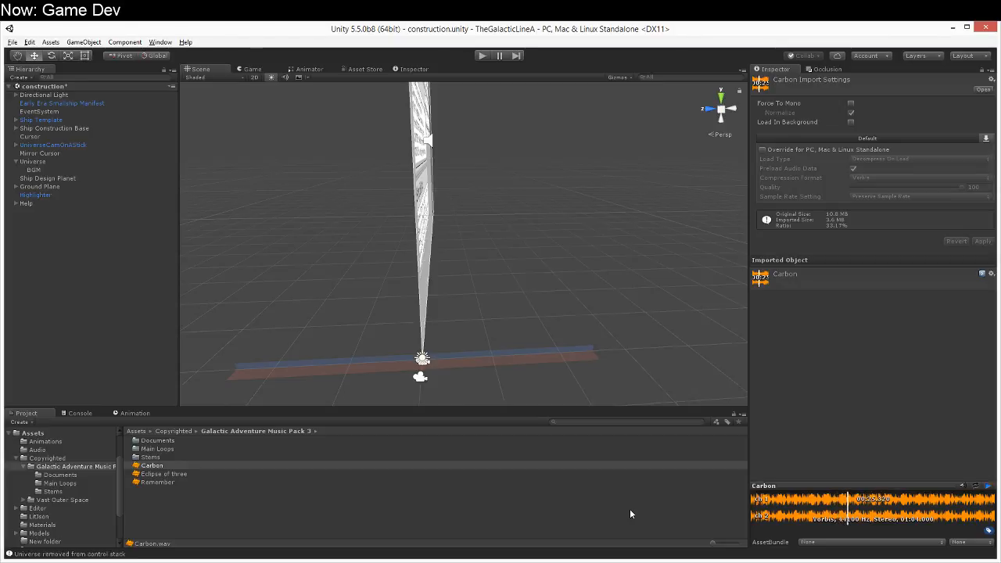
left_click(195, 473)
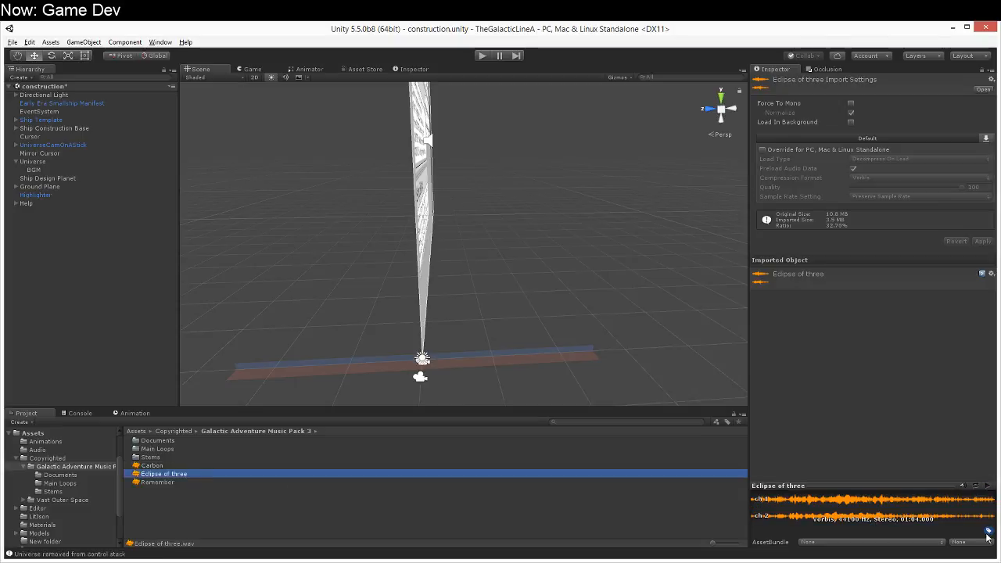
left_click(988, 487)
left_click(851, 504)
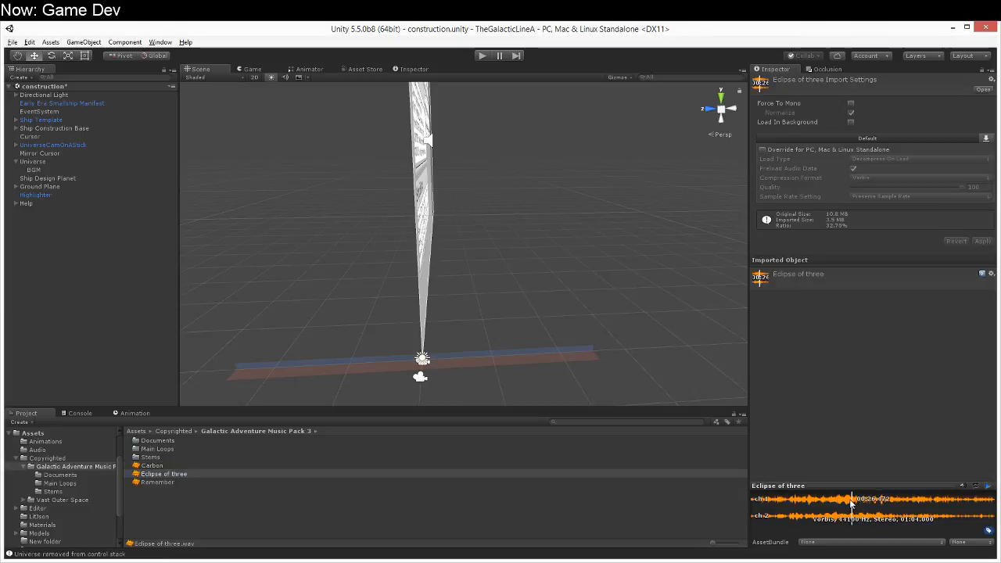
Step: Finish previewing Eclipse of three, play Remember including a part further in, and stop playback
left_click(824, 502)
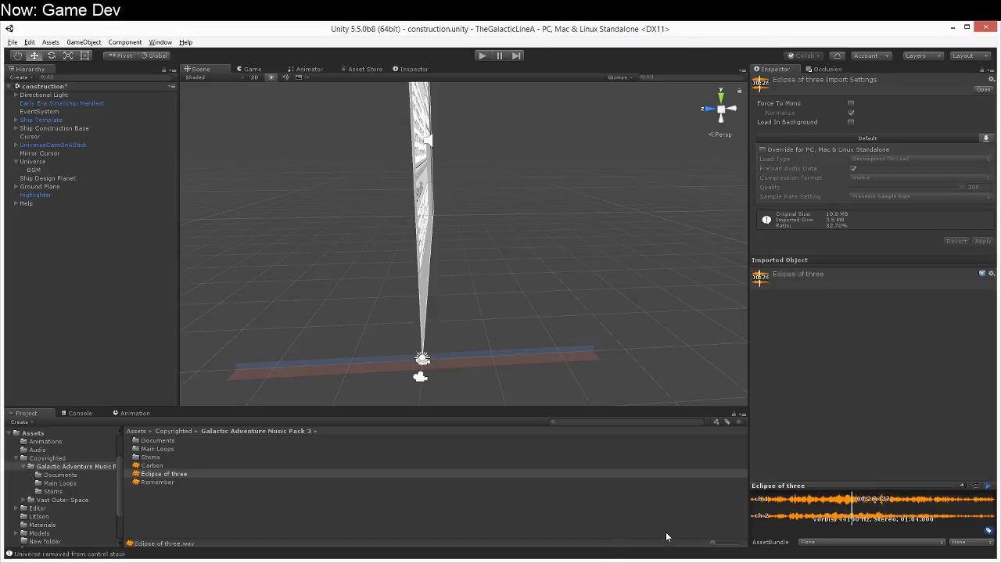
left_click(225, 482)
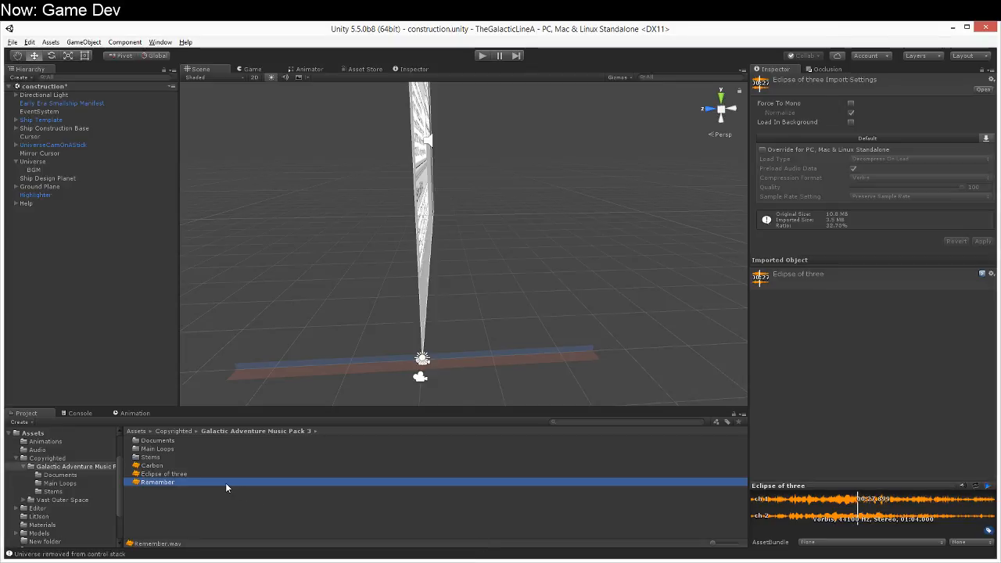
left_click(988, 486)
left_click(827, 499)
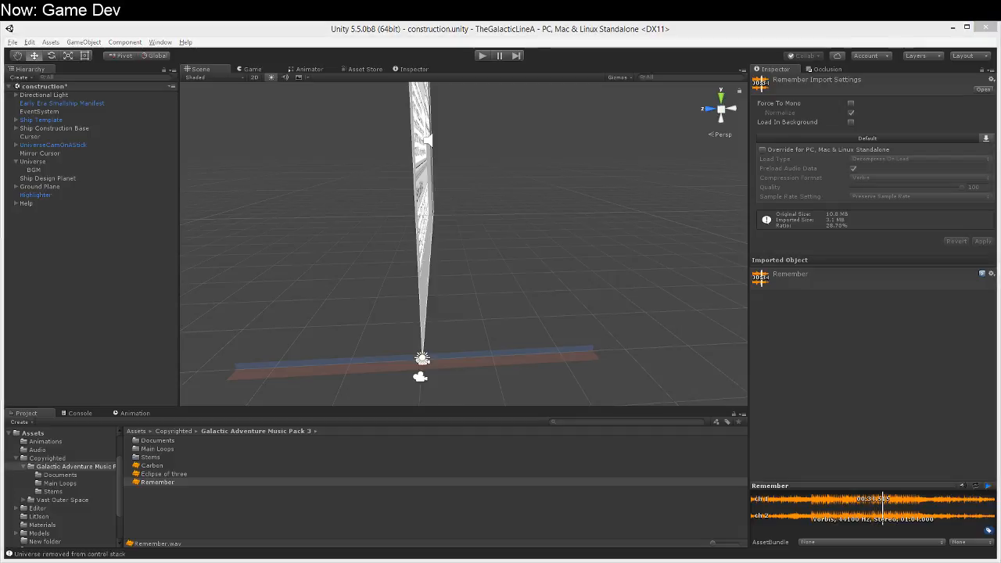
left_click(989, 486)
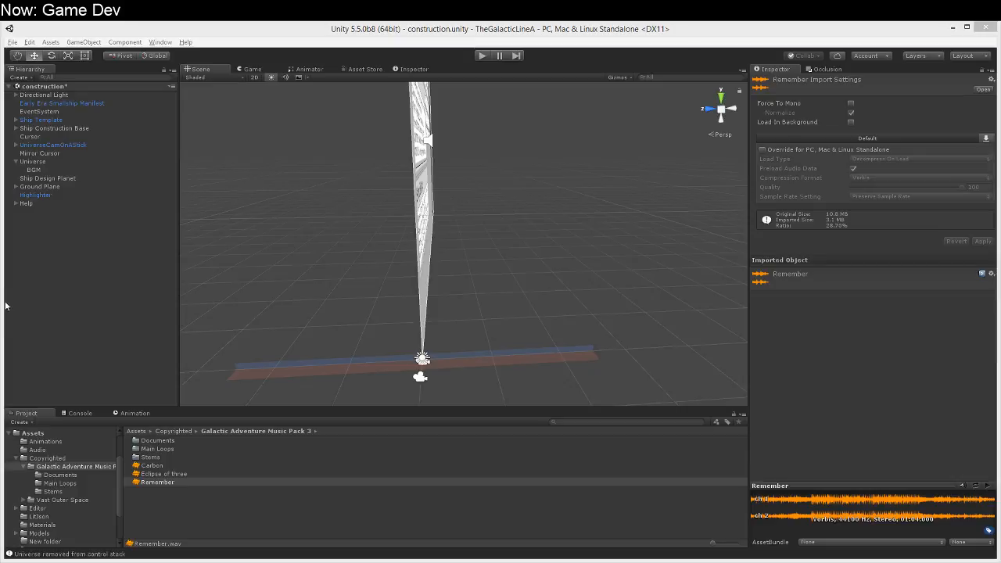
Step: Assign Eclipse of three as the audio clip of BGM's Audio Source and enable Loop
left_click(49, 170)
left_click_drag(165, 474, 915, 154)
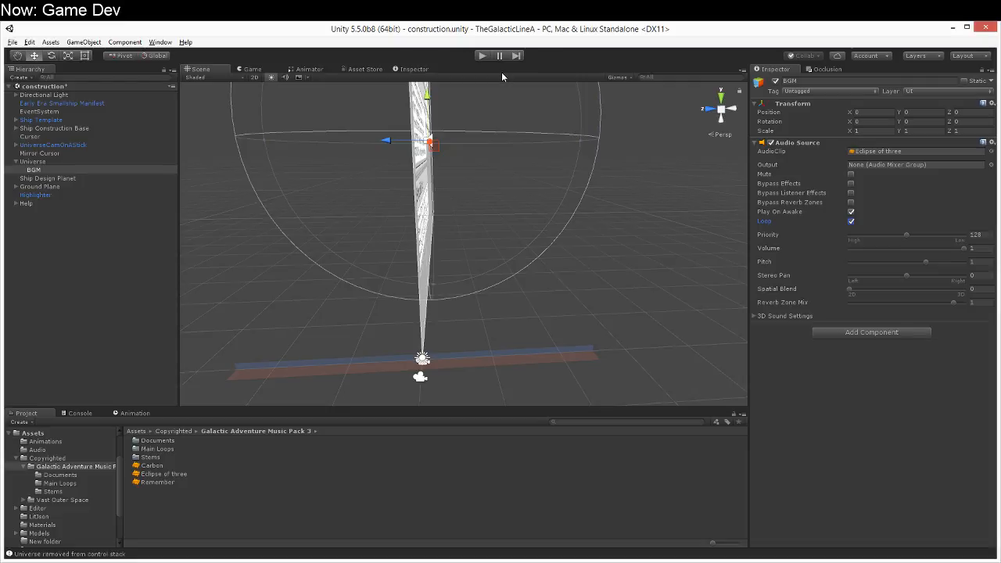
Step: Run the construction scene to hear the music, close the Helpful Help Screen, and orbit around the ground plane
left_click(483, 56)
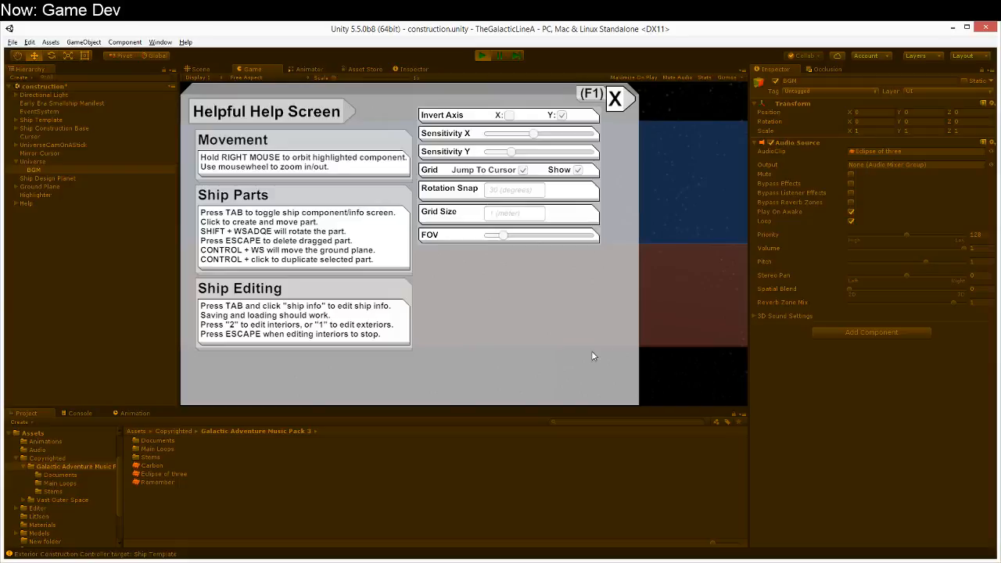
left_click(616, 96)
right_click_drag(615, 215, 682, 209)
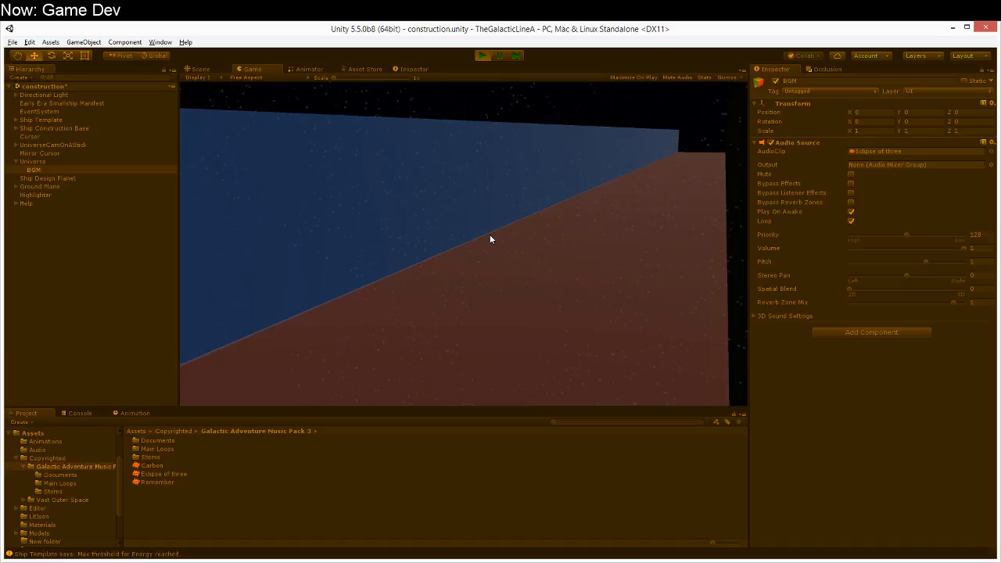
Step: Show the T1 Corvettes Manifest components in the running game and try the 2m, 4m and Airlock filters
key("Tab")
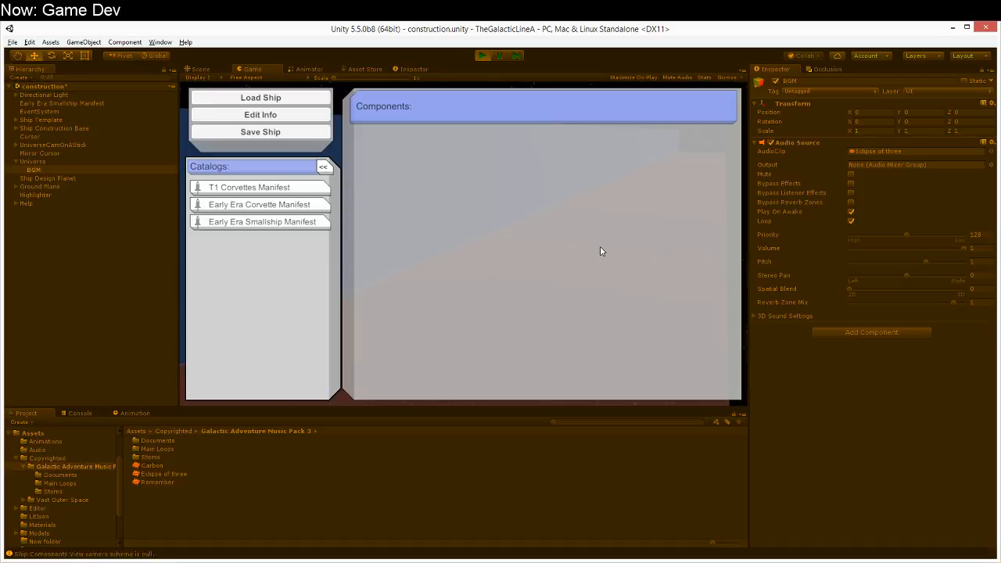
left_click(301, 193)
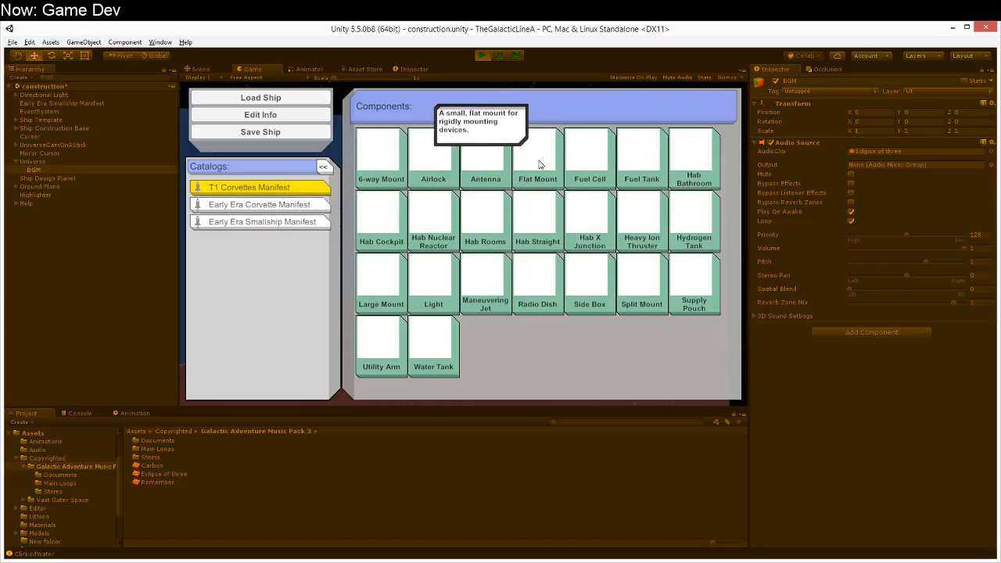
left_click(323, 167)
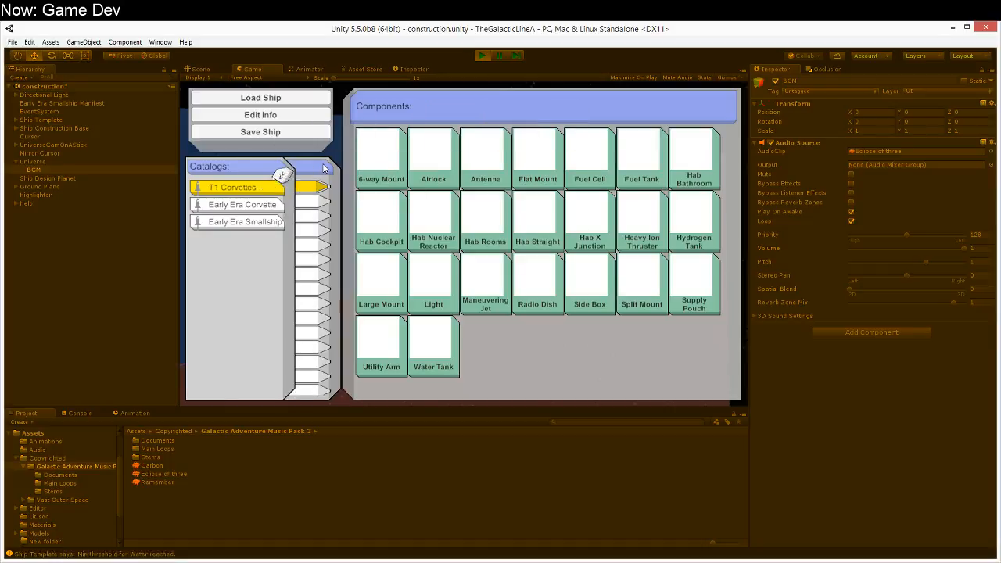
left_click(315, 201)
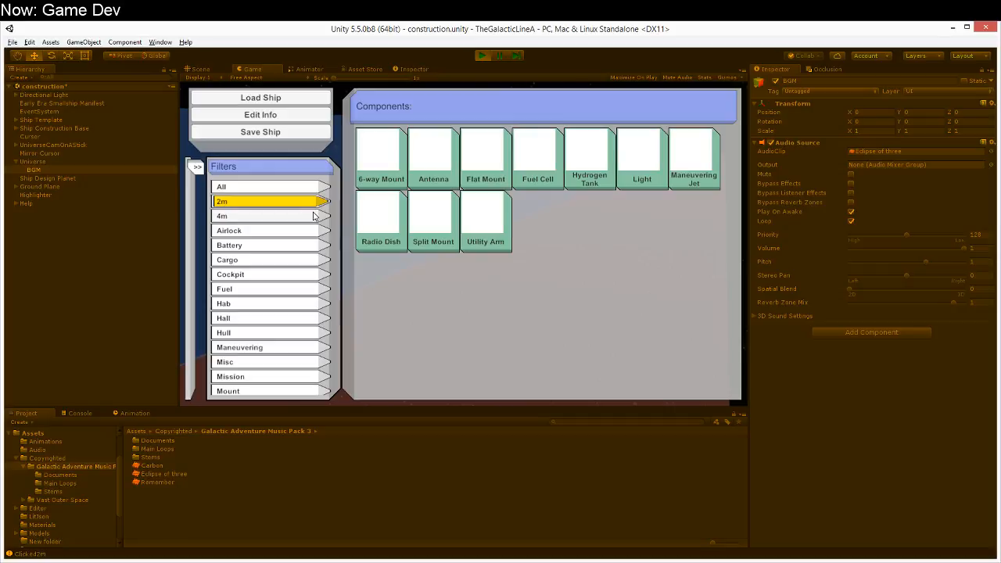
left_click(313, 216)
left_click(313, 216)
left_click(309, 231)
left_click(309, 231)
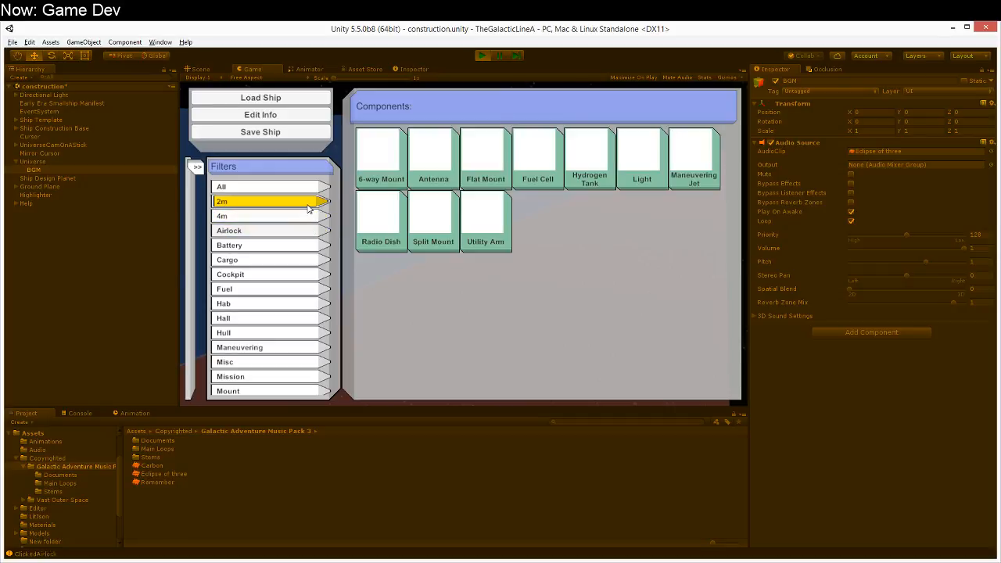
Step: Test placing a rotated Antenna on the boundary between the red and blue areas and view it from another side
left_click(434, 168)
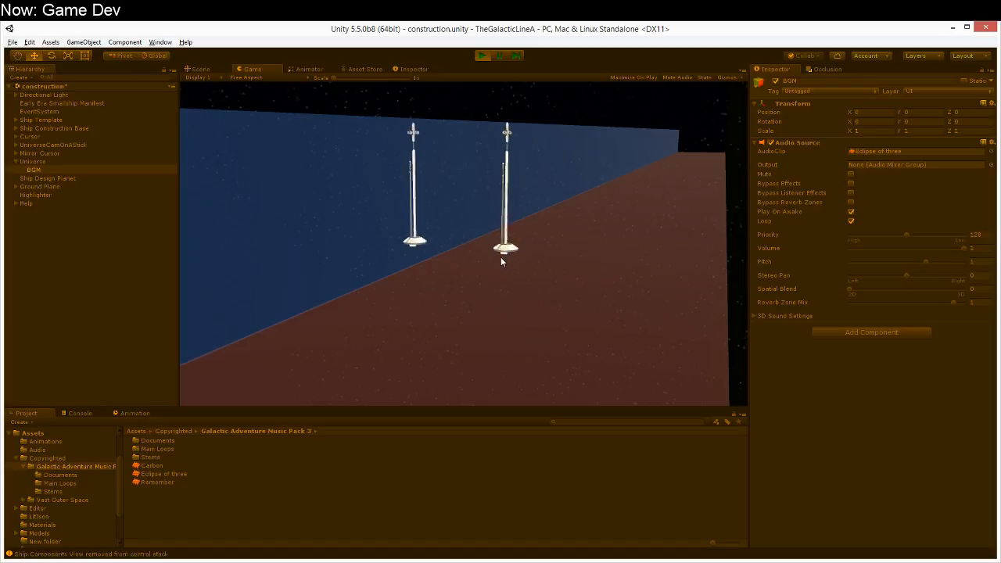
key("w")
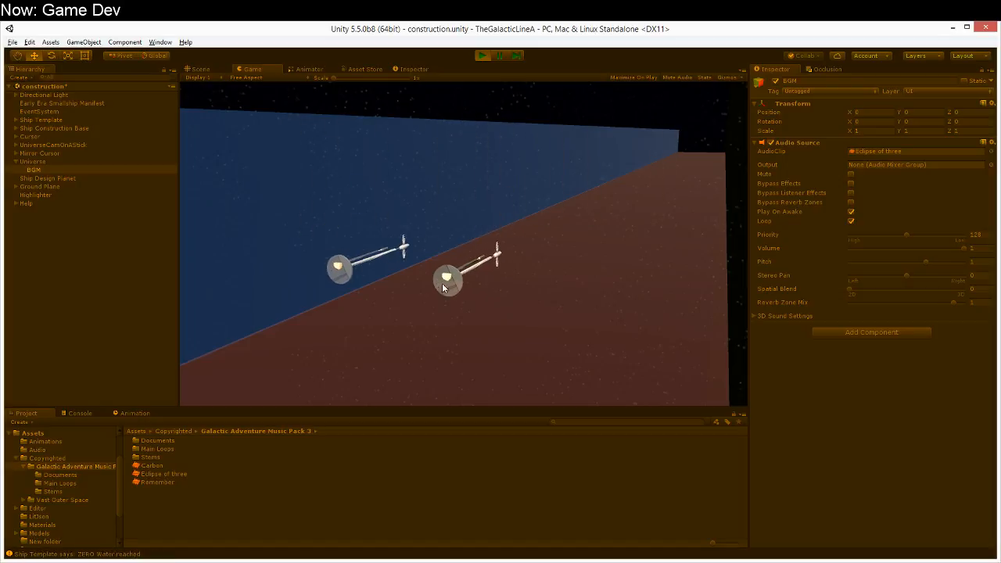
left_click(376, 290)
right_click_drag(376, 289, 776, 327)
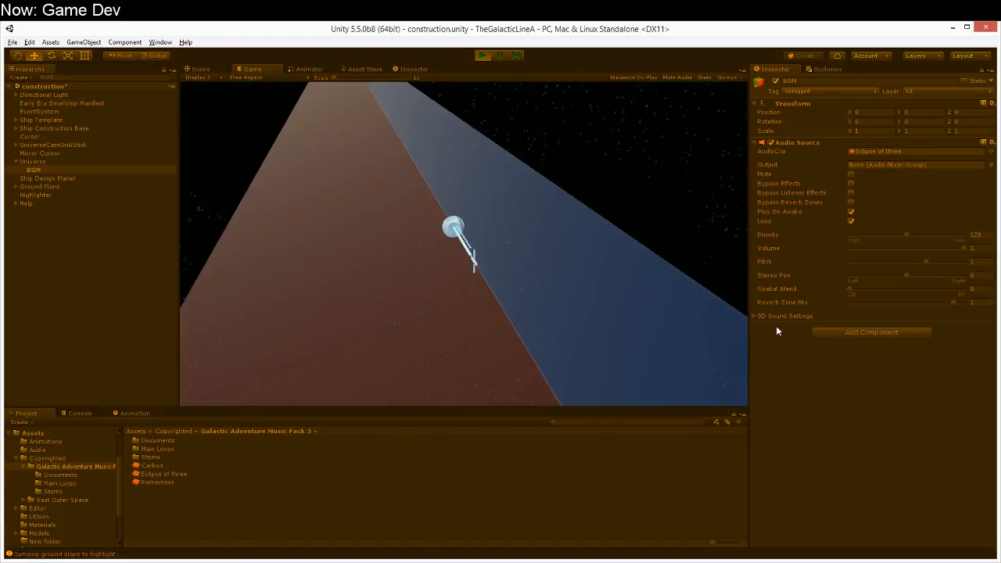
Step: Stop the running game and set the volume of BGM's Audio Source to 0.5
left_click(481, 55)
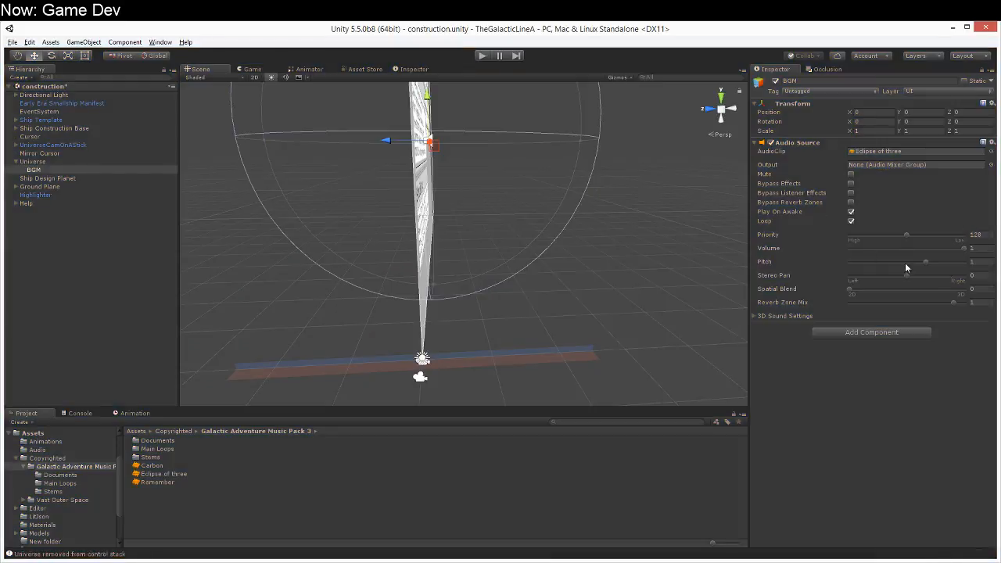
left_click(966, 249)
type("0.5")
left_click_drag(308, 313, 377, 304, "alt")
right_click_drag(378, 304, 342, 355)
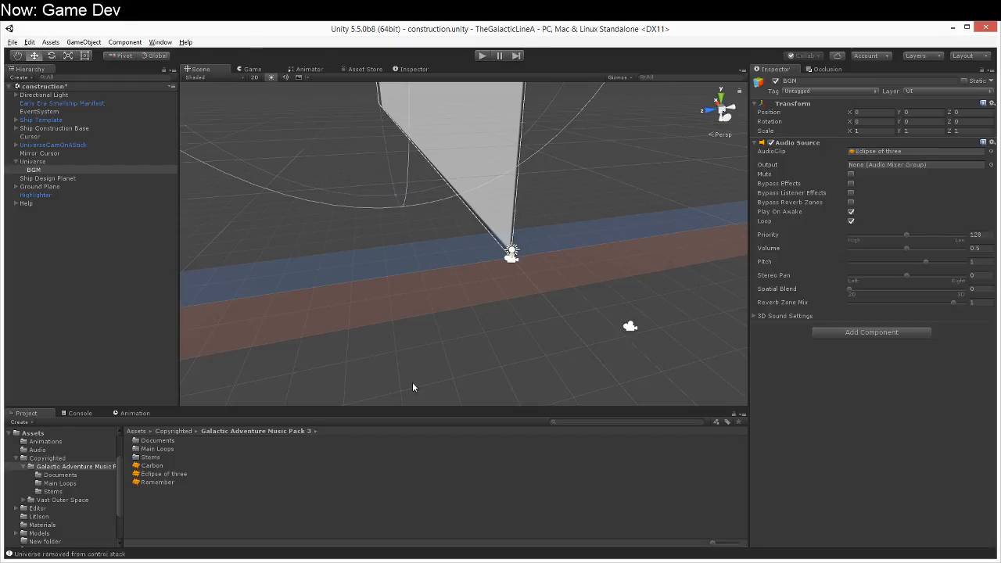
right_click_drag(504, 336, 535, 320)
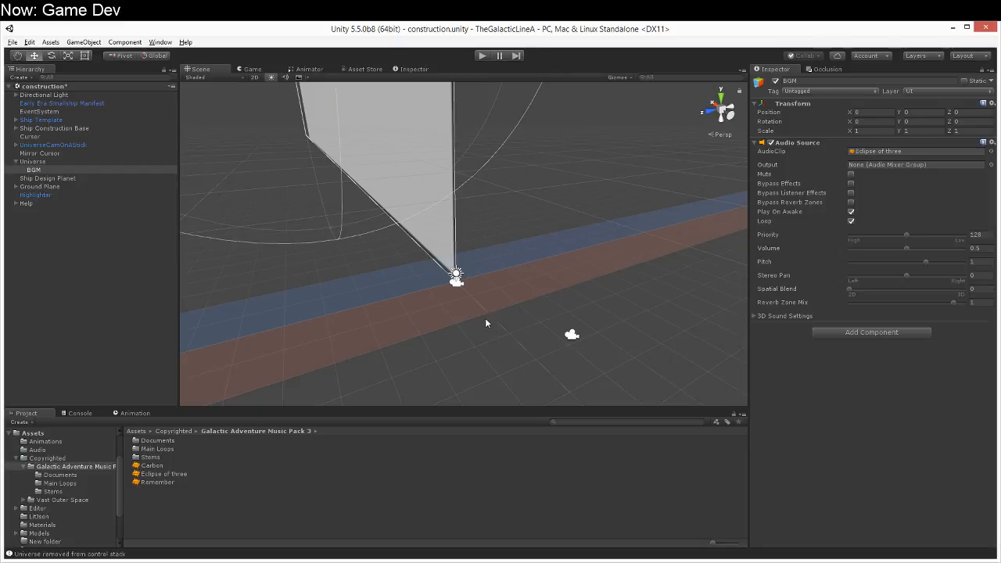
right_click_drag(472, 319, 271, 344)
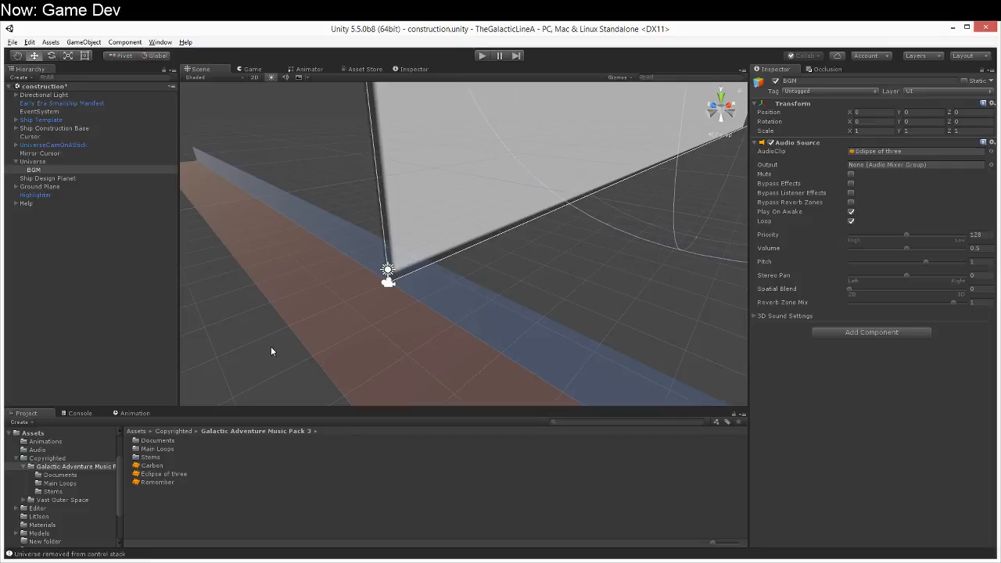
Step: Check the Universe object's Audio Source and create a C# script named AudioEventHandler in the Scripts folder
left_click(53, 161)
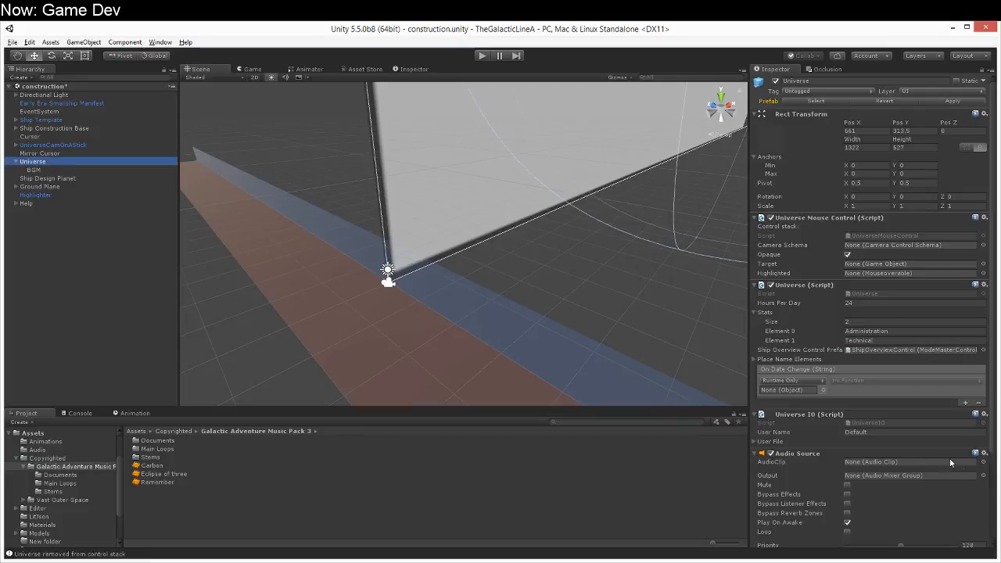
scroll(920, 451, "down", 4)
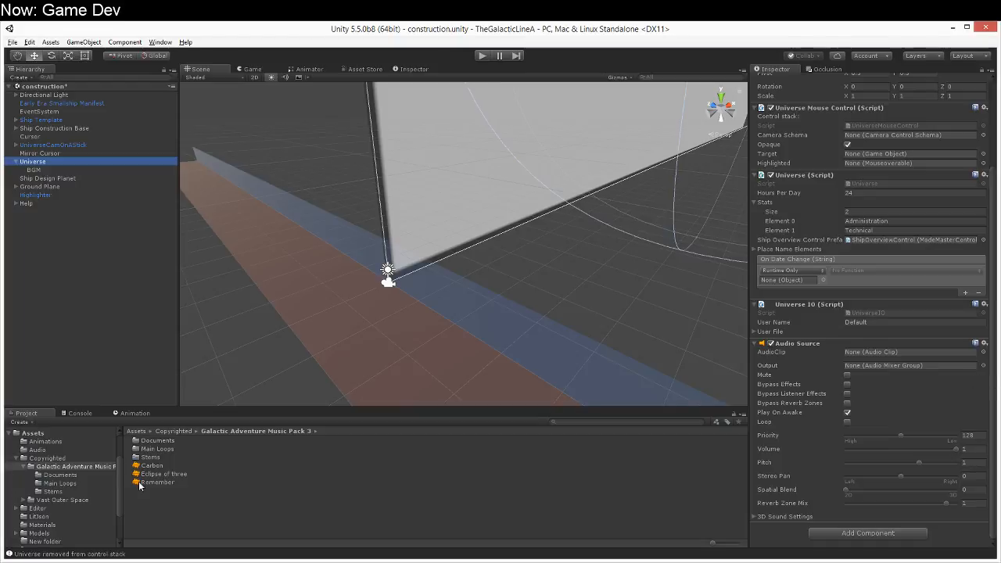
scroll(117, 508, "down", 3)
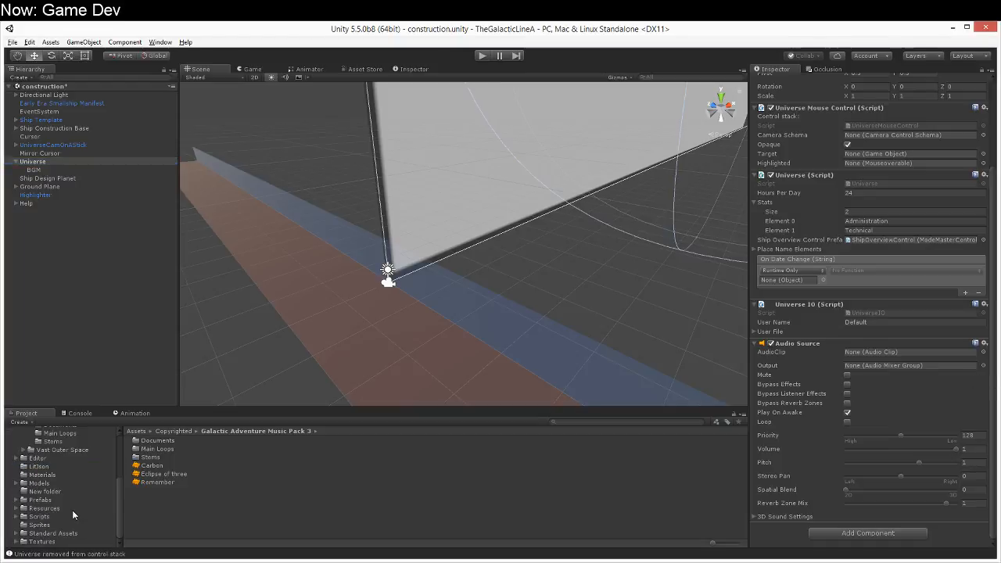
left_click(72, 514)
right_click(237, 514)
mouse_move(274, 326)
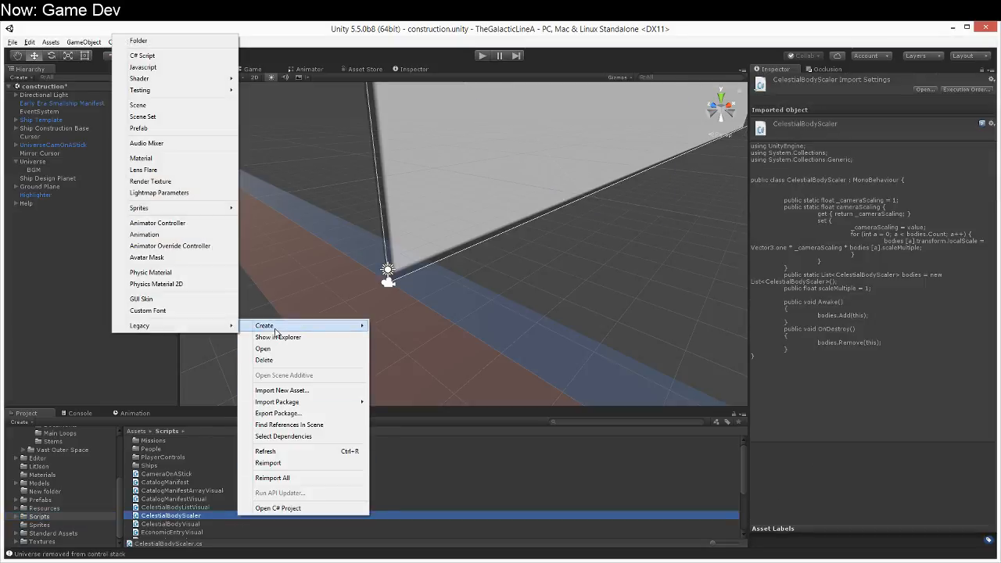
left_click(142, 55)
type("AudioEventHandler")
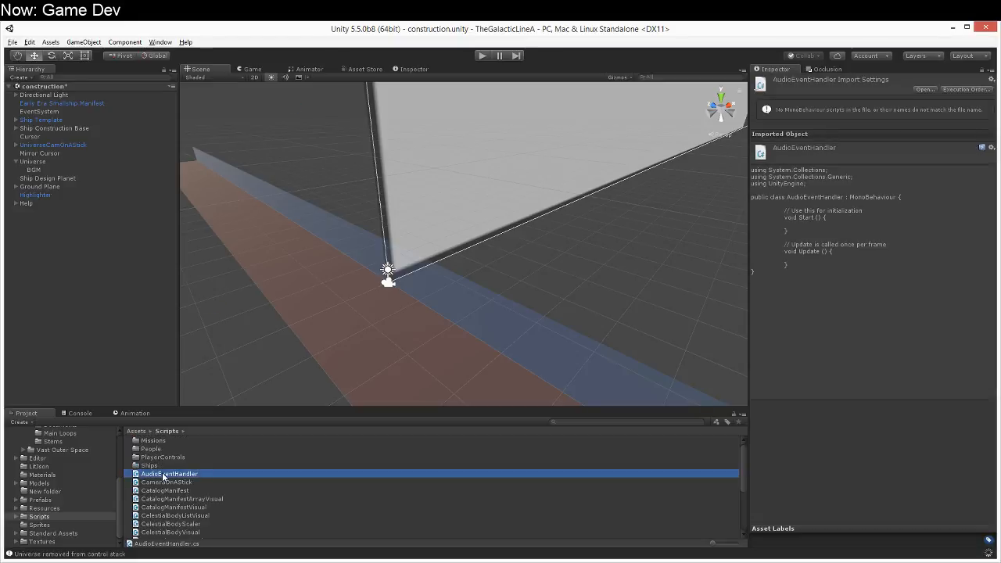
Step: Attach the AudioEventHandler script to the Universe object and open the script for editing
left_click_drag(56, 224, 45, 162)
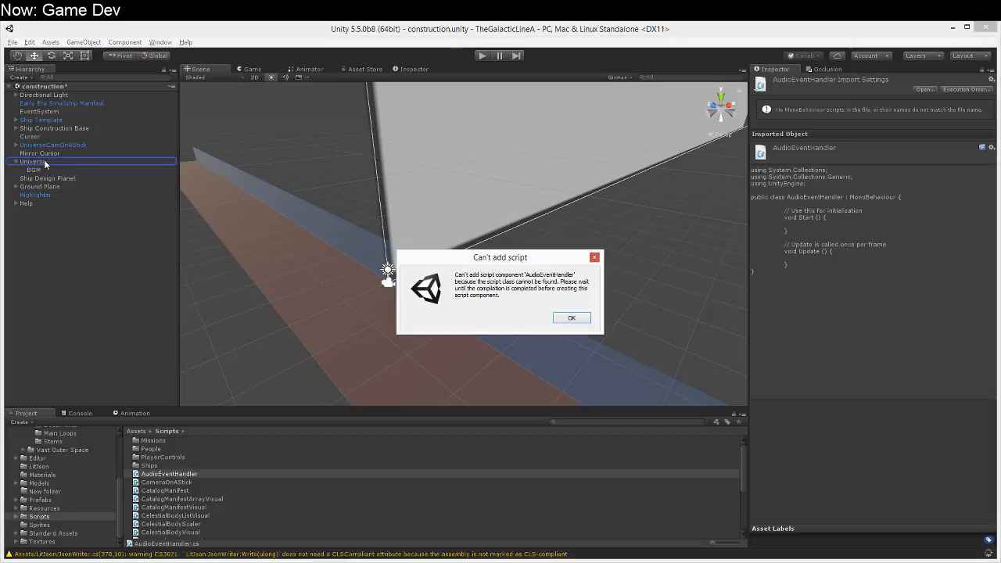
left_click(569, 319)
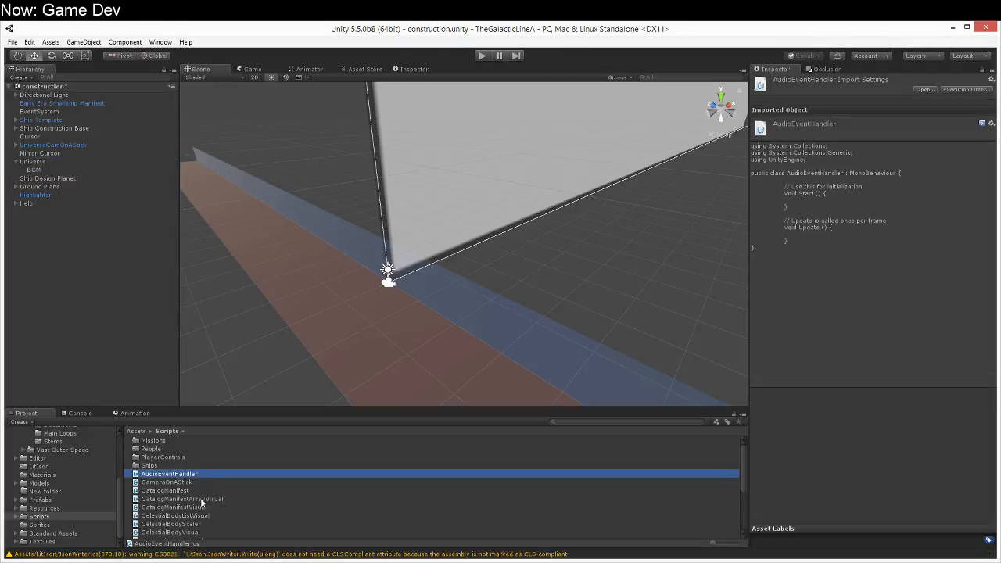
left_click_drag(182, 472, 52, 160)
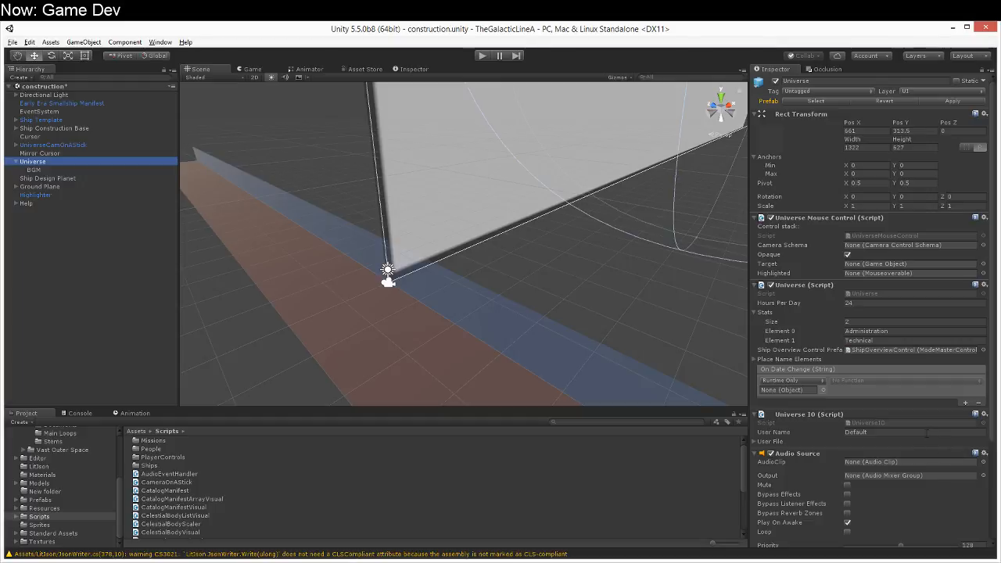
scroll(908, 464, "down", 4)
scroll(907, 459, "up", 3)
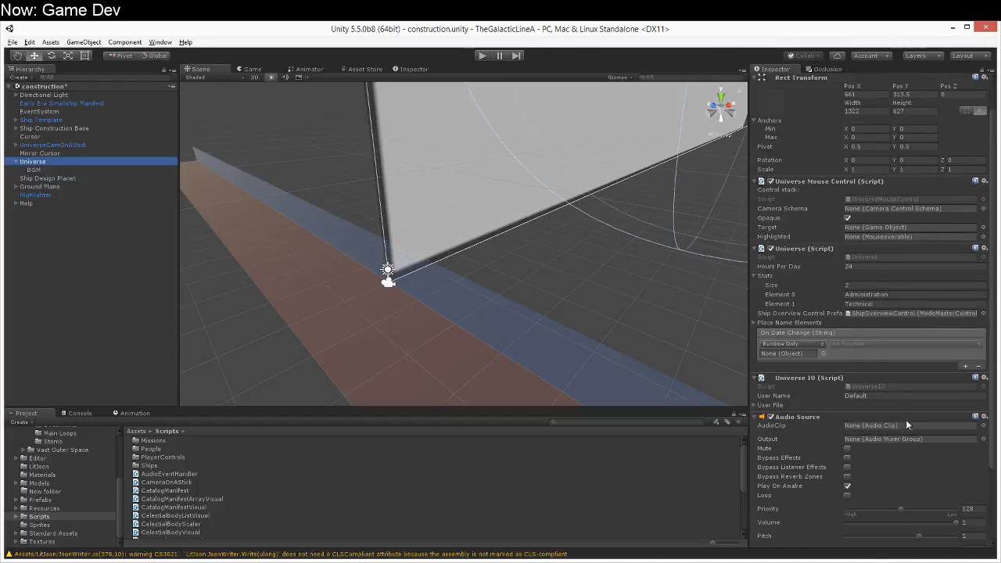
scroll(883, 370, "down", 3)
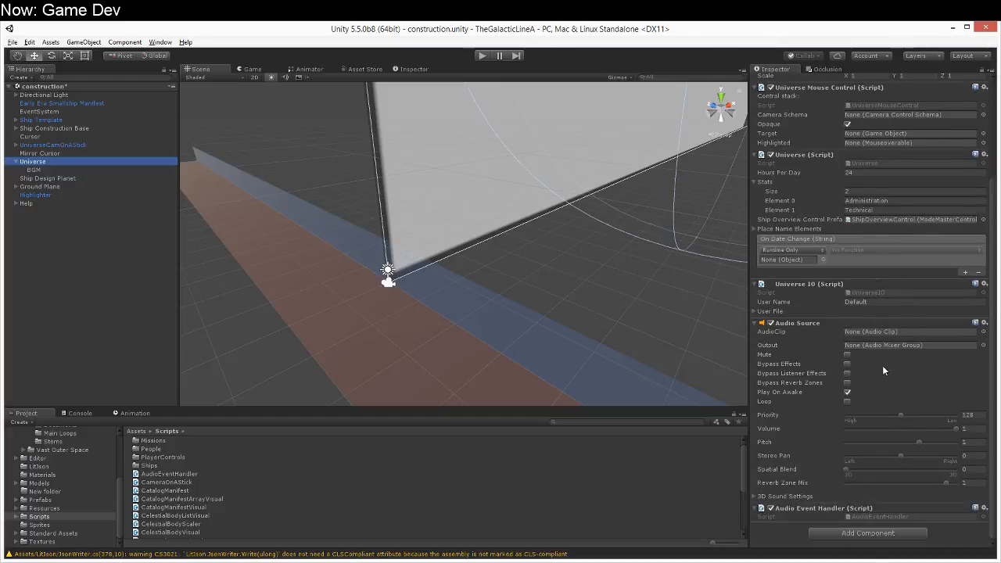
left_click(875, 515)
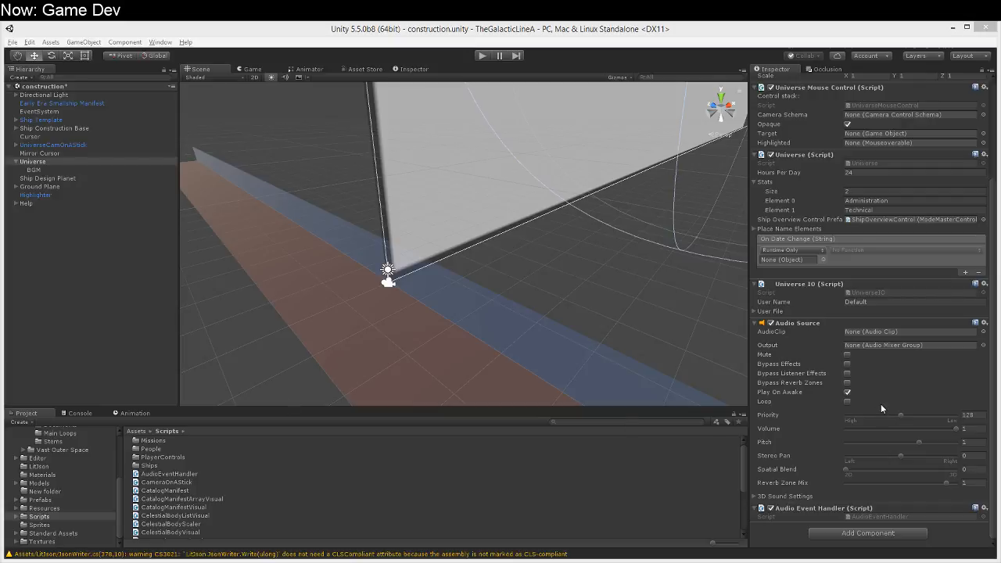
Step: Turn off Play On Awake on the Universe object's Audio Source
left_click(847, 383)
left_click(847, 382)
left_click(847, 392)
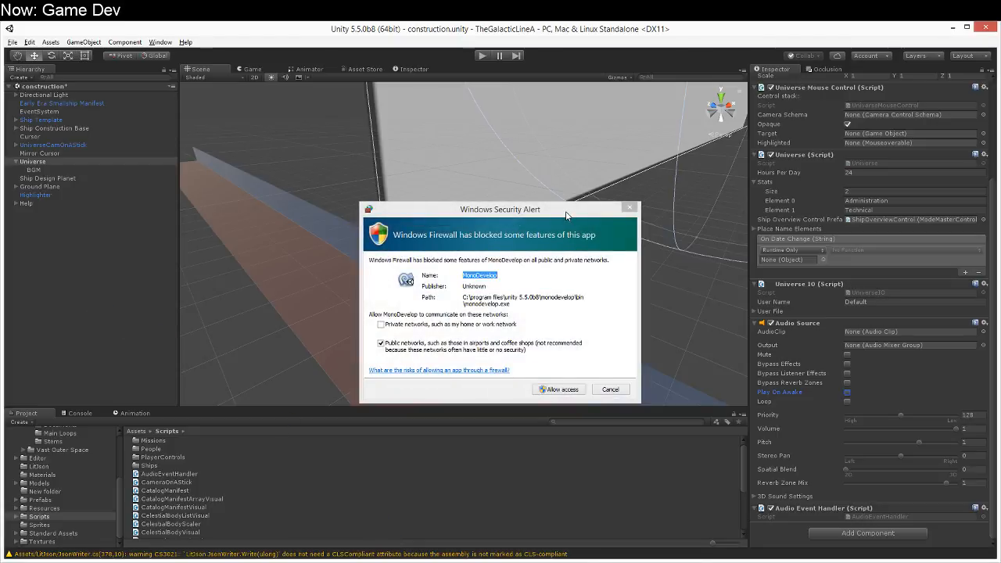
Step: Cancel the firewall alert for MonoDevelop and close every open code file except AudioEventHandler.cs
left_click(609, 390)
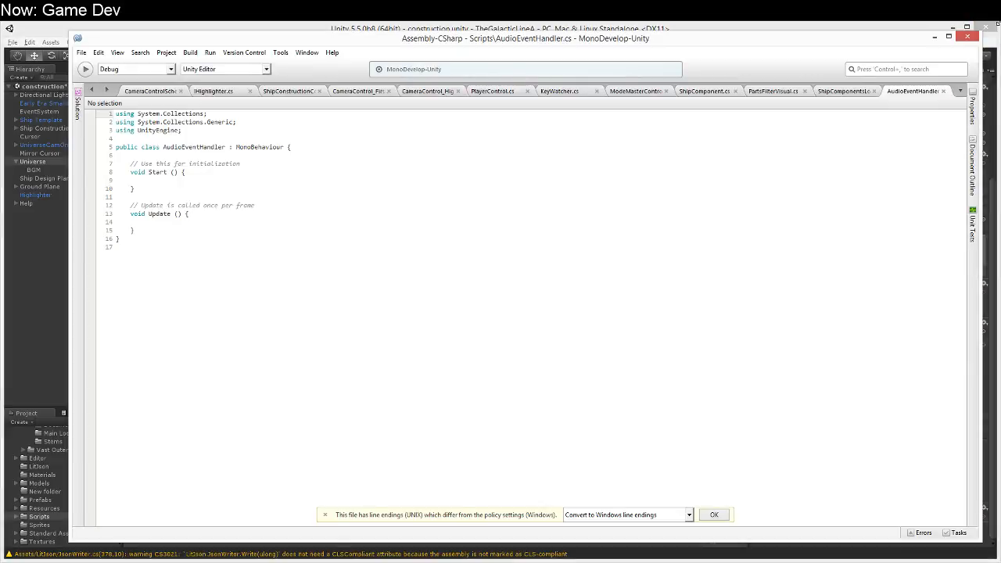
right_click(909, 94)
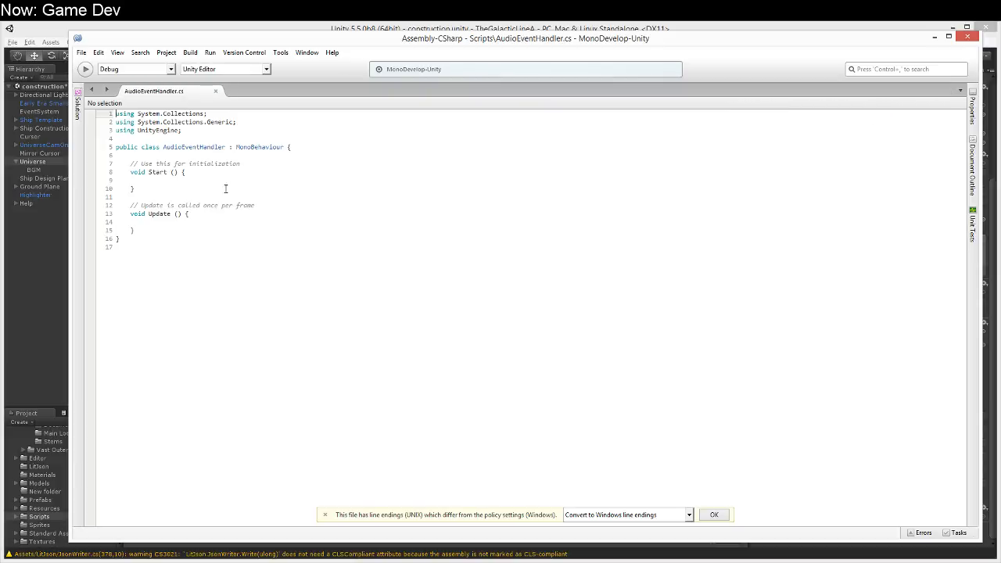
left_click(262, 138)
key("Return")
type("[")
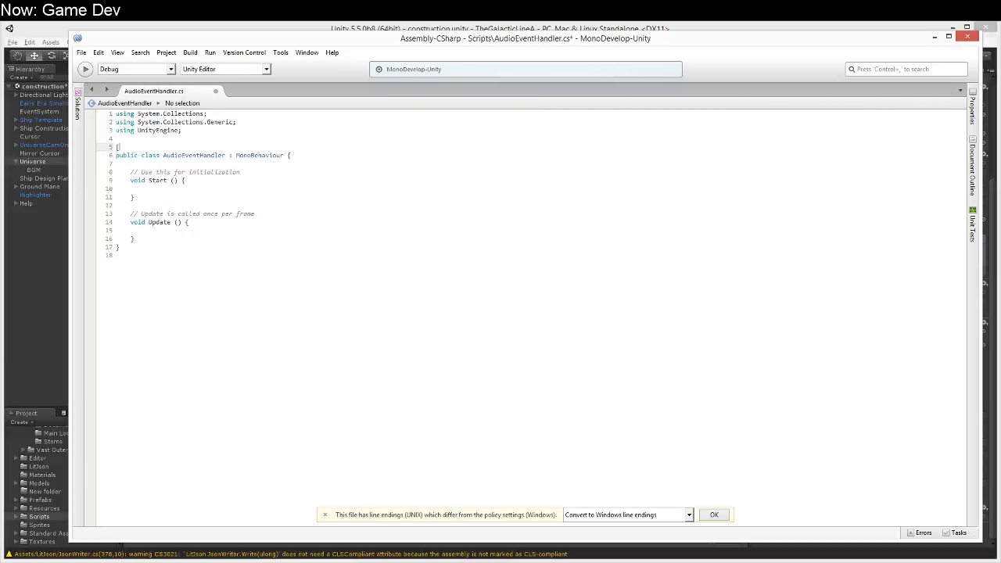
key("BackSpace")
key("BackSpace")
Step: Declare a public AudioSource field named audioSource at the start of the AudioEventHandler class
key("Down")
key("End")
key("Return")
key("Return")
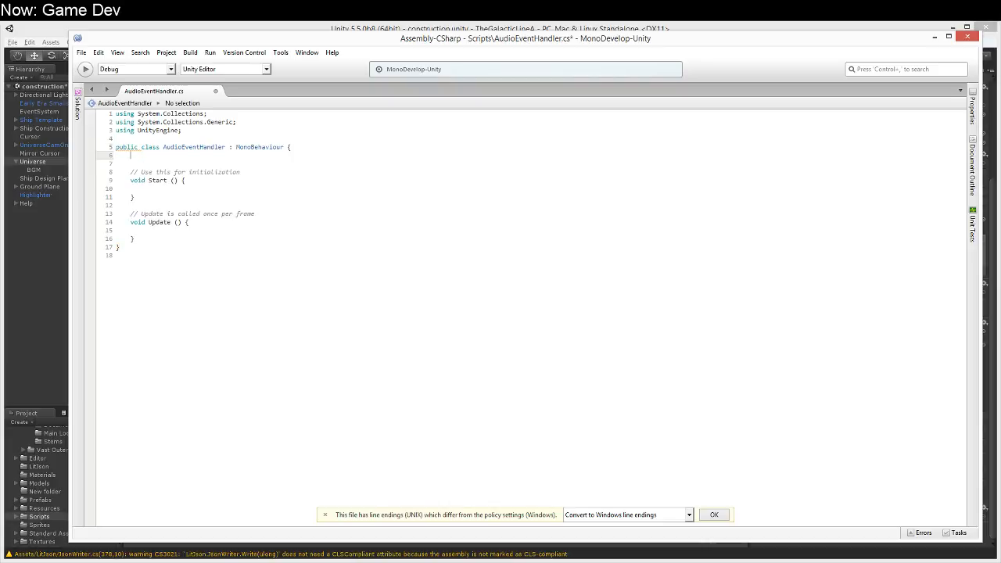
type("public Audio")
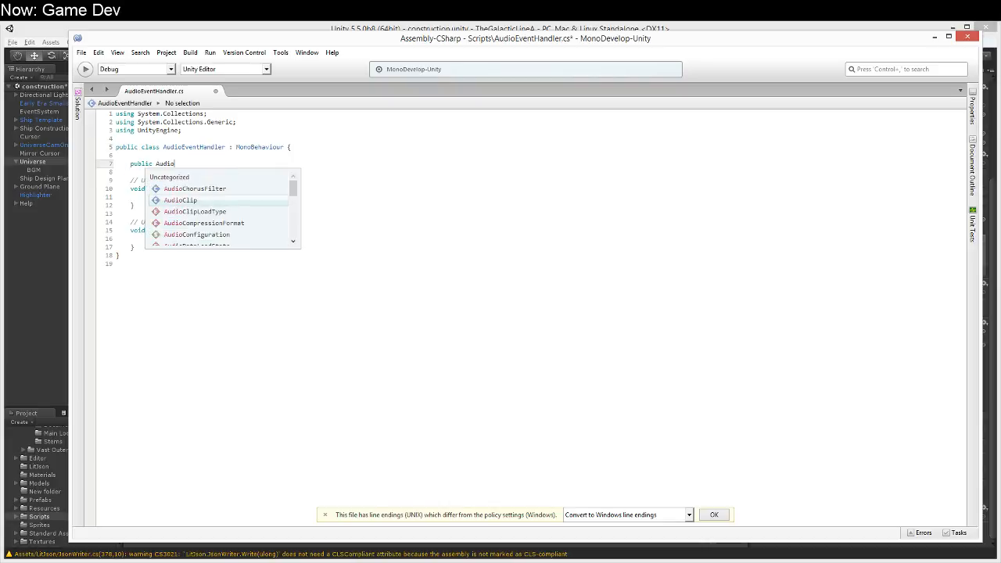
type("Source audio")
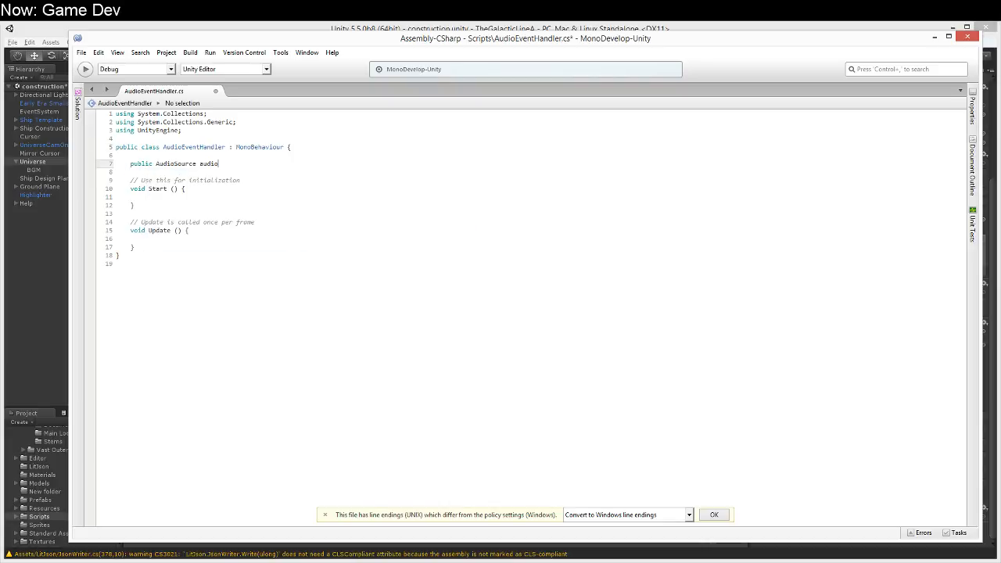
type("Source;")
Step: Rename the Start method to Awake
key("Down")
key("Down")
key("Down")
key("Down")
key("Down")
key("Up")
key("Up")
key("End")
key("ctrl+Left")
key("ctrl+Left")
key("ctrl+shift+Left")
type("Awake")
key("Home")
Step: Declare a public static AudioEventHandler field named live above the audioSource field
key("Up")
key("shift+Down")
key("shift+Down")
key("shift+Down")
key("shift+Down")
key("shift+Down")
key("shift+Down")
key("shift+Down")
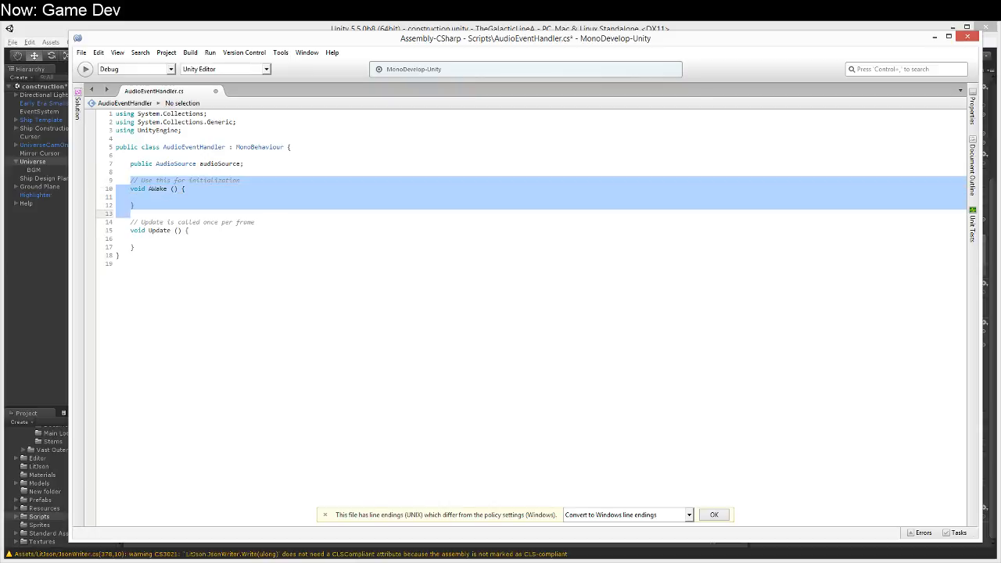
key("Up")
key("Up")
key("Up")
key("Up")
key("Up")
key("Up")
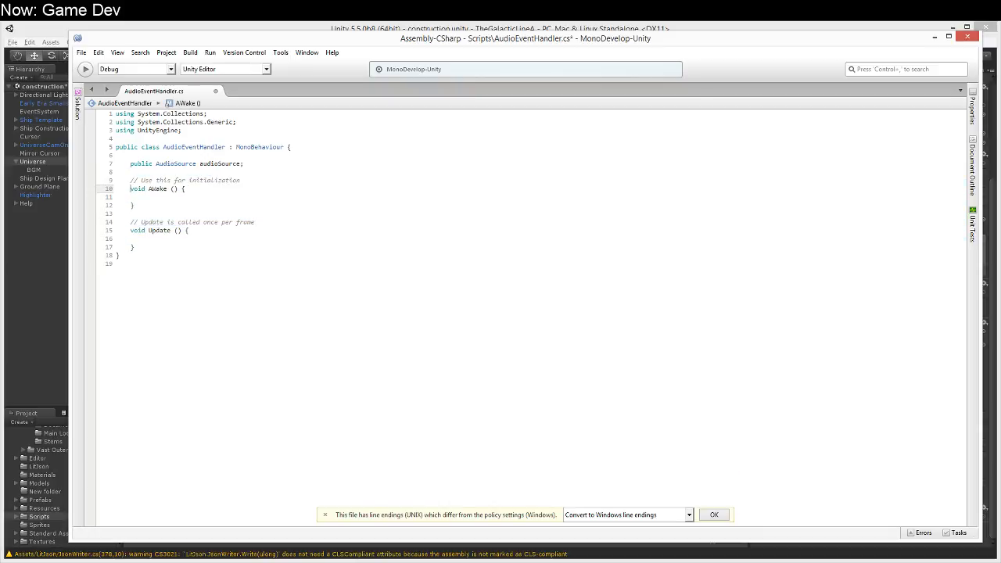
key("Up")
key("Up")
key("Up")
key("Return")
key("ctrl+z")
key("Up")
key("Return")
key("Return")
key("Up")
type("public stat")
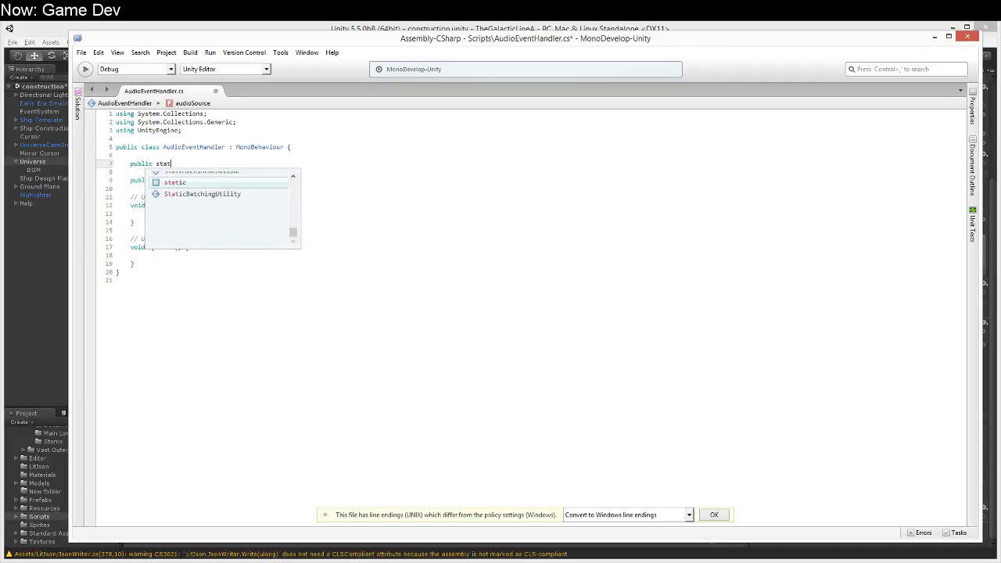
type("ic AudioEventHandler ")
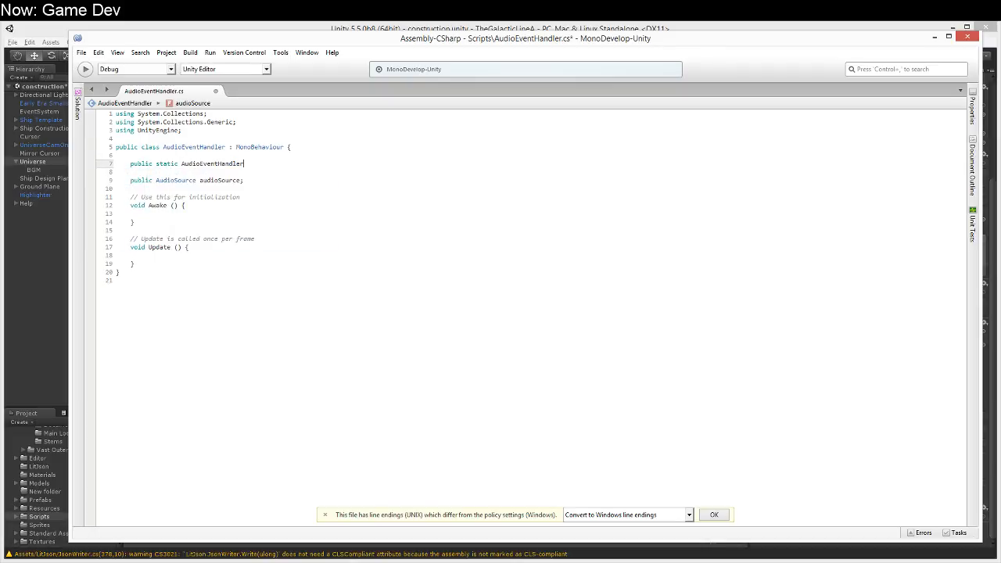
type("a")
key("BackSpace")
type("live;")
Step: Assign the current instance in the Awake method with live = this;
key("Down")
key("Down")
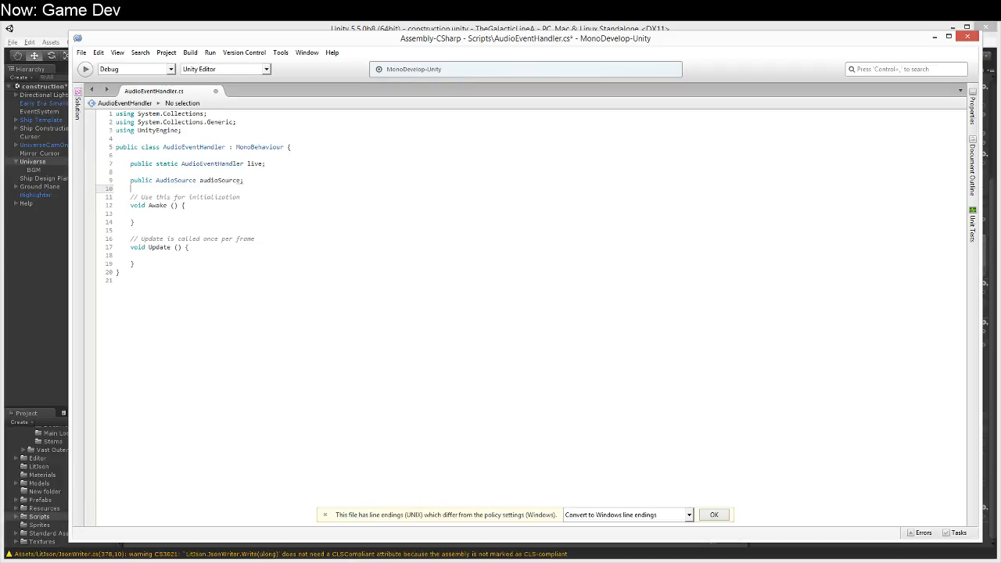
key("Down")
key("Down")
key("Down")
key("Down")
type("live = this;")
Step: Add an if (live != null) block before the assignment in Awake
key("Up")
key("Return")
type("if (")
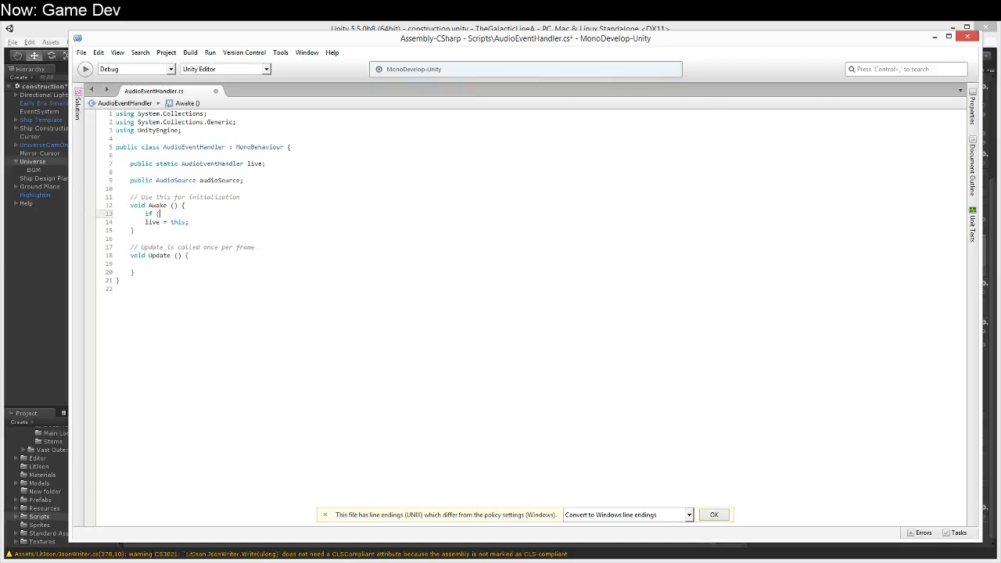
type("life != null) {")
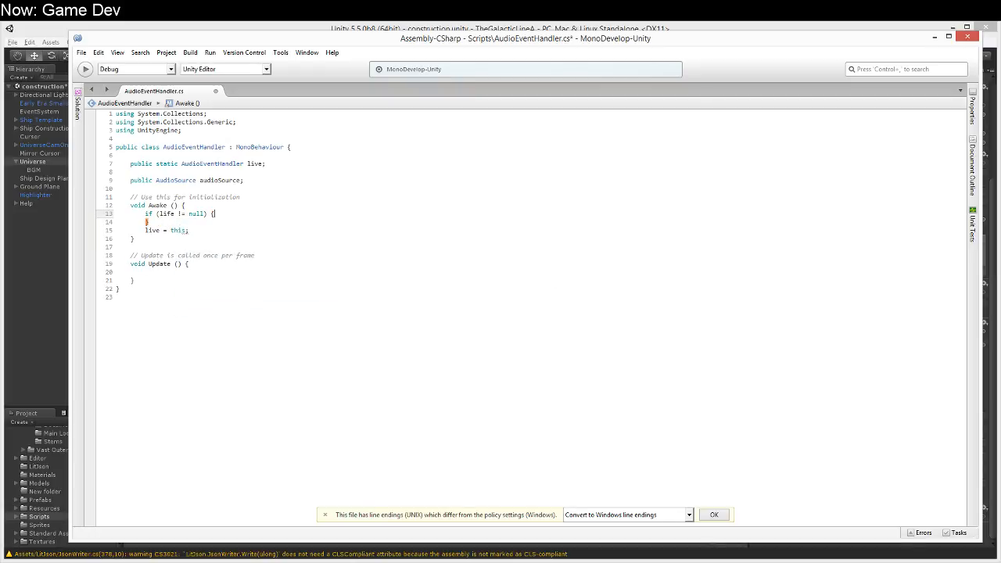
key("Return")
Step: Inside the null check, log "Warning, audioEventHandler already exists: " + live with Debug.Log
type("Debug.")
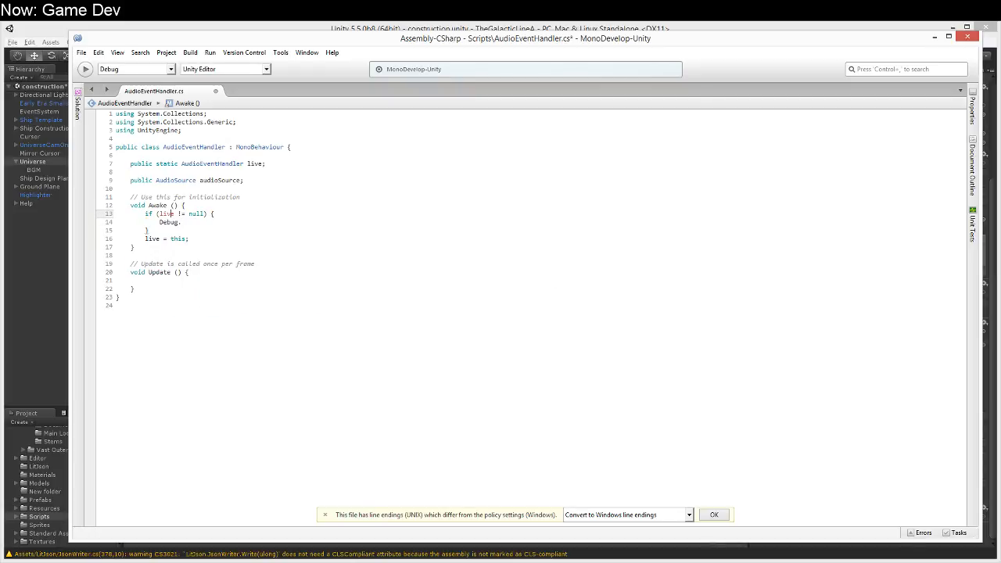
type("Log(\"Warning, audioEventHandler already exists, ")
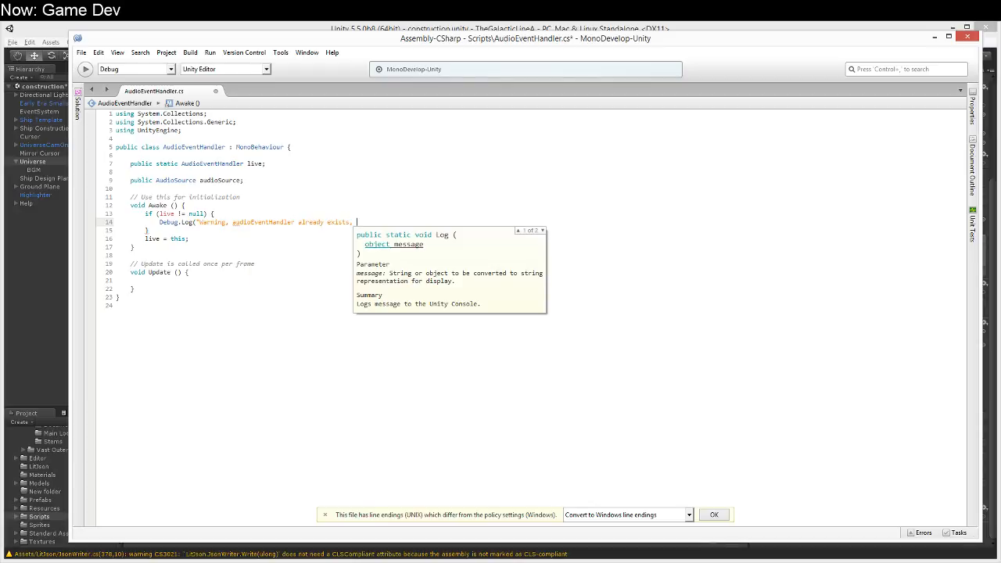
type("Name of")
key("ctrl+shift+Left")
key("ctrl+shift+Left")
key("ctrl+shift+Left")
key("ctrl+shift+Left")
key("ctrl+shift+Left")
key("shift+Left")
type(": \" + live);")
key("Down")
key("Down")
key("Down")
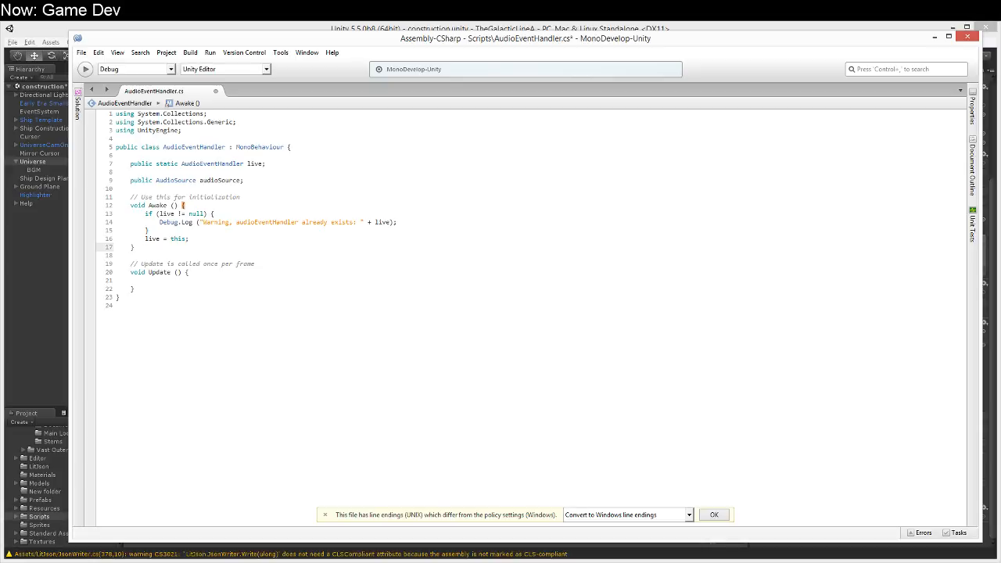
key("Down")
Step: Convert the script's line endings to Windows format
left_click(725, 516)
left_click(413, 223)
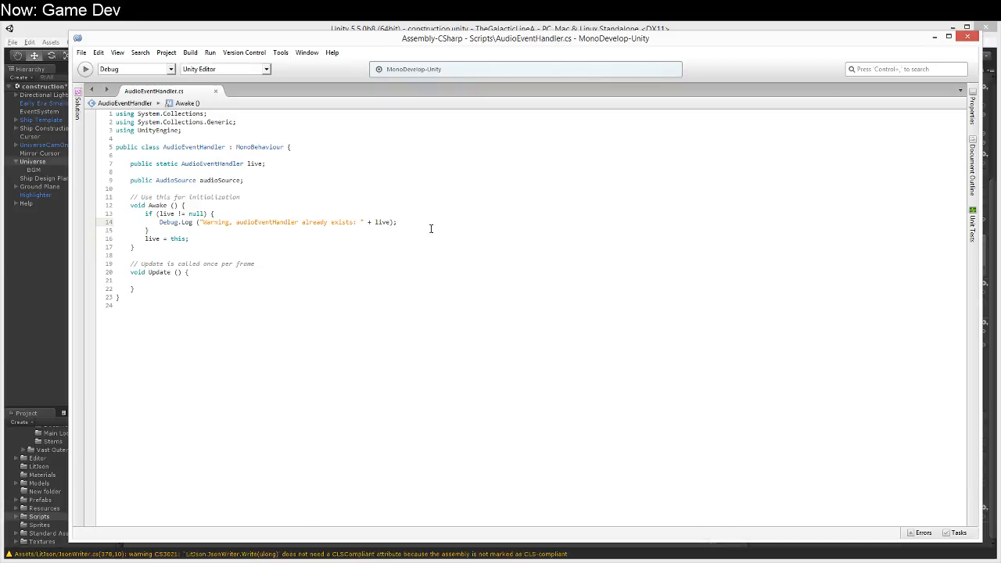
key("Down")
left_click(494, 221)
left_click(481, 215)
left_click(447, 254)
left_click(378, 277)
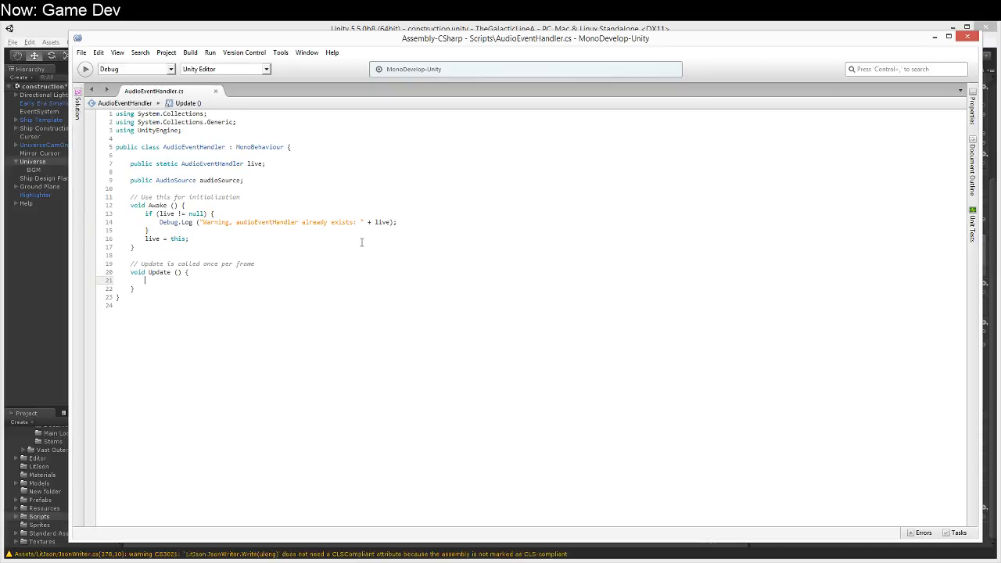
Step: Below the live field, declare a public static void Play method with parameters AudioClip clip and float volume = 1
left_click(358, 163)
key("Return")
type("public static PlayMode(")
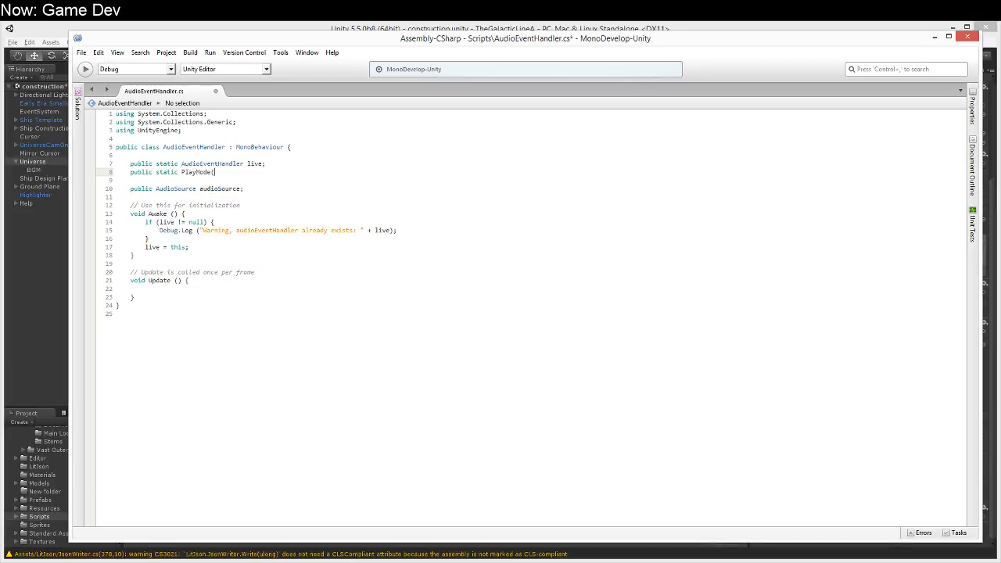
key("BackSpace")
key("BackSpace")
key("BackSpace")
key("BackSpace")
key("BackSpace")
key("BackSpace")
key("BackSpace")
key("BackSpace")
key("BackSpace")
type("void Play(Au")
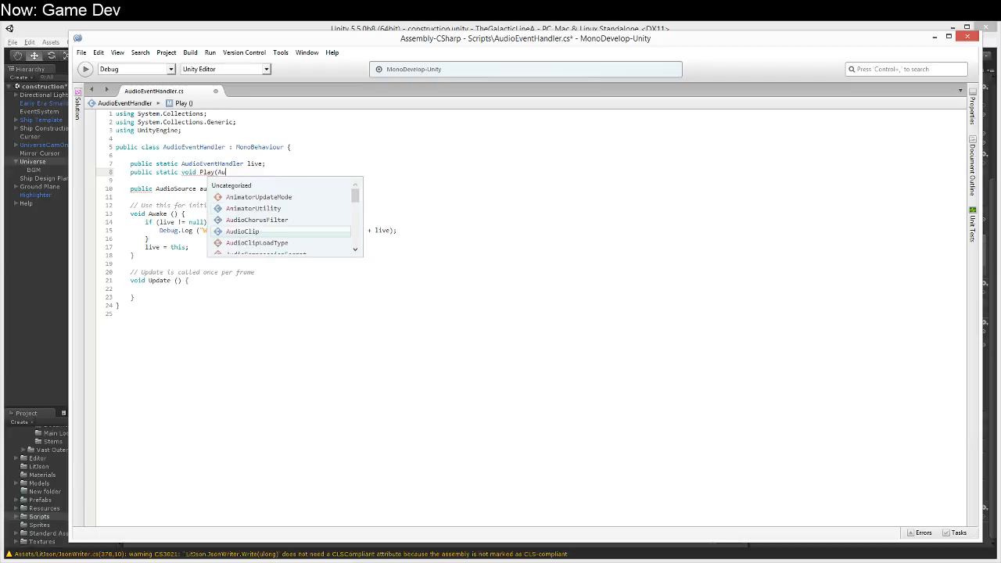
type("dio")
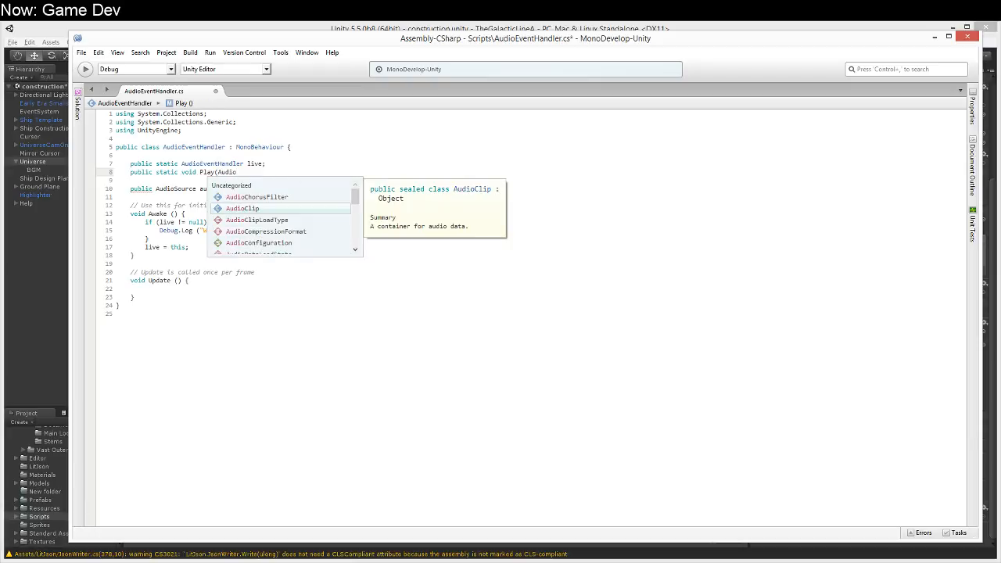
key("Return")
type("clip,")
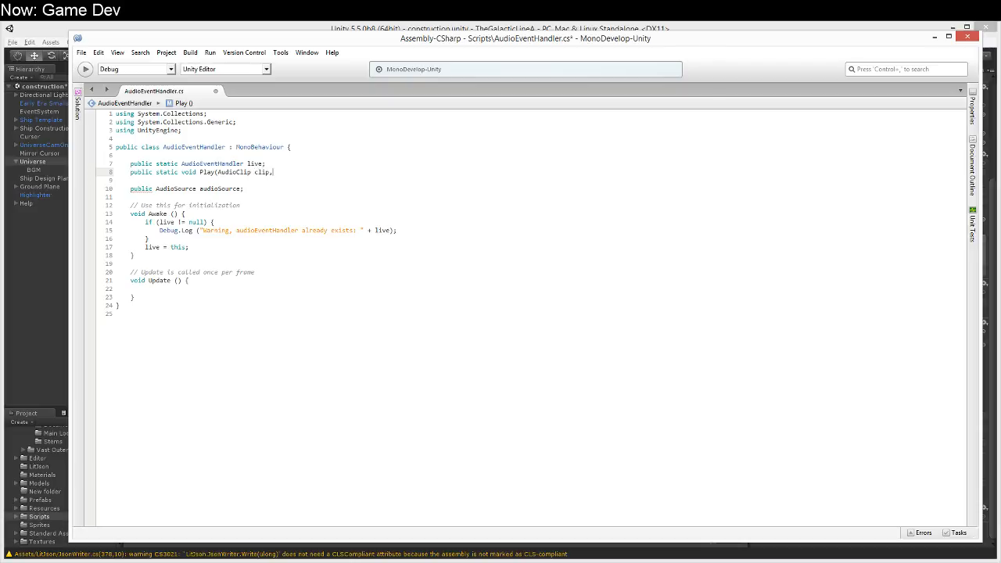
type(" float volume = 1)")
key("Return")
type("{")
key("Return")
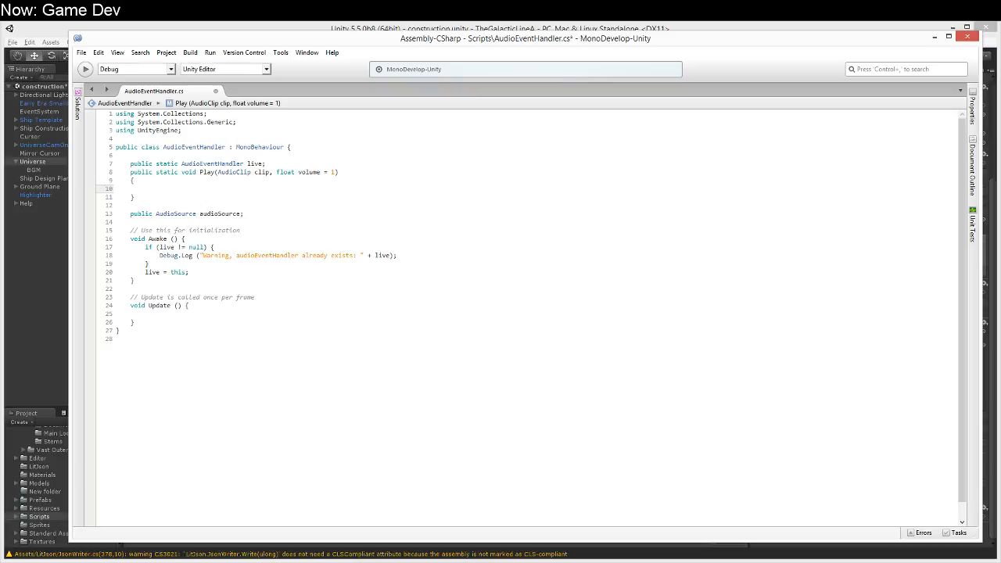
Step: Make the static Play method call live._Play (clip, volume);
type("live.")
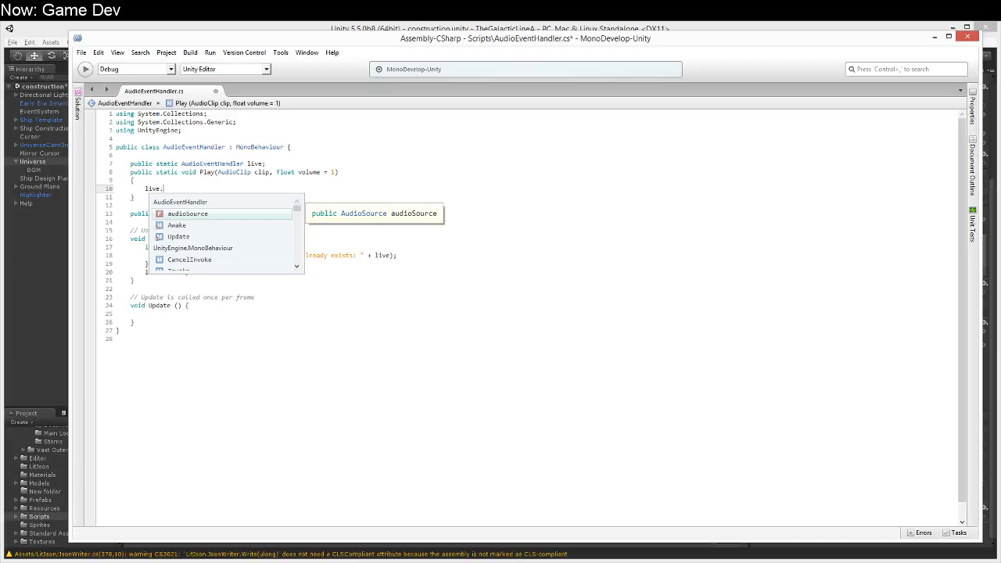
type("_Play (")
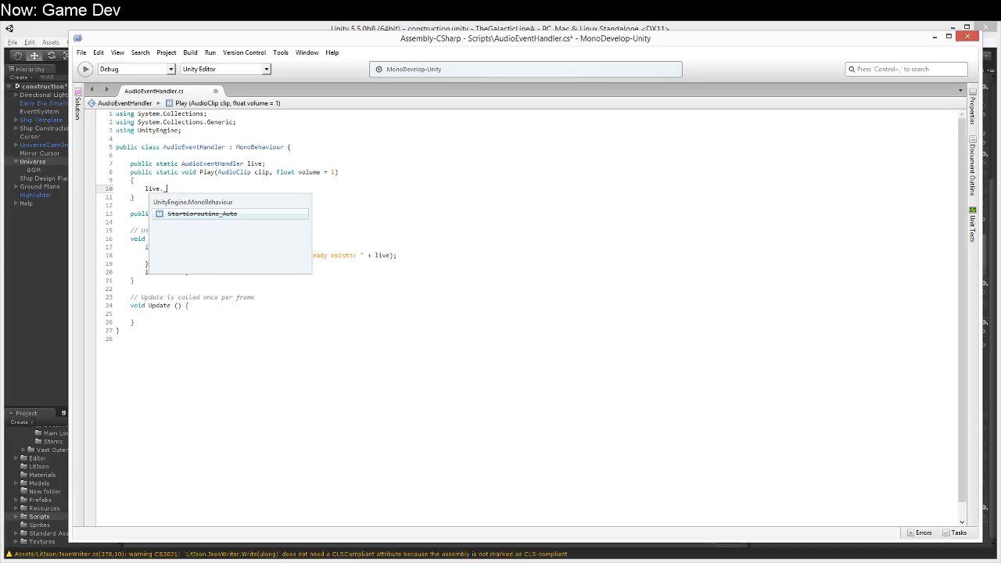
type("cli")
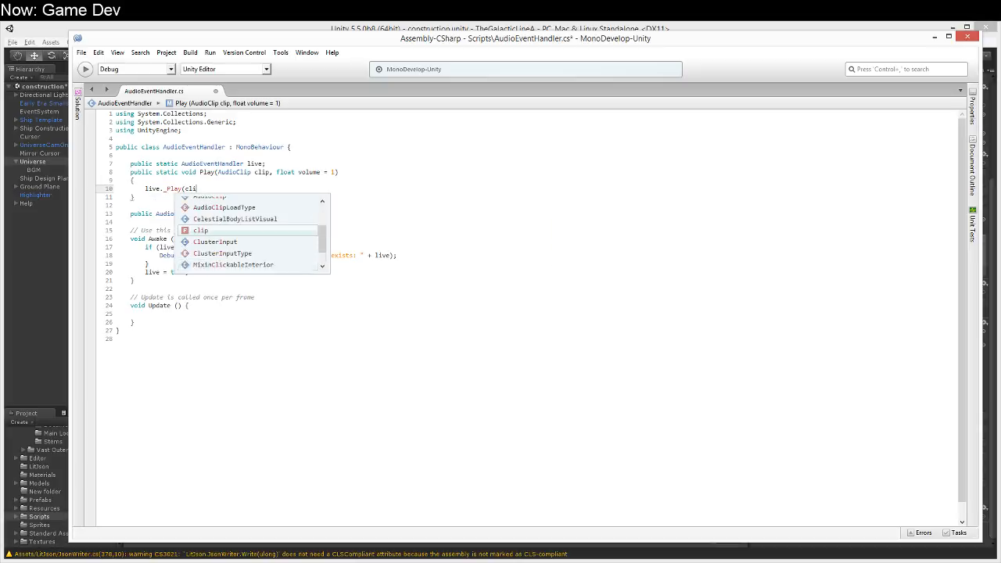
type("p, volume);")
Step: Add a protected void _Play method with parameters AudioClip clip and float volume=1 after the Update method
key("Down")
key("Down")
key("Down")
key("Down")
key("Down")
key("Down")
key("Down")
key("Down")
key("Down")
key("Down")
key("Down")
key("Down")
key("Down")
key("Down")
key("Down")
key("Down")
key("Return")
key("Return")
type("pub")
key("ctrl+shift+Left")
type("protected ")
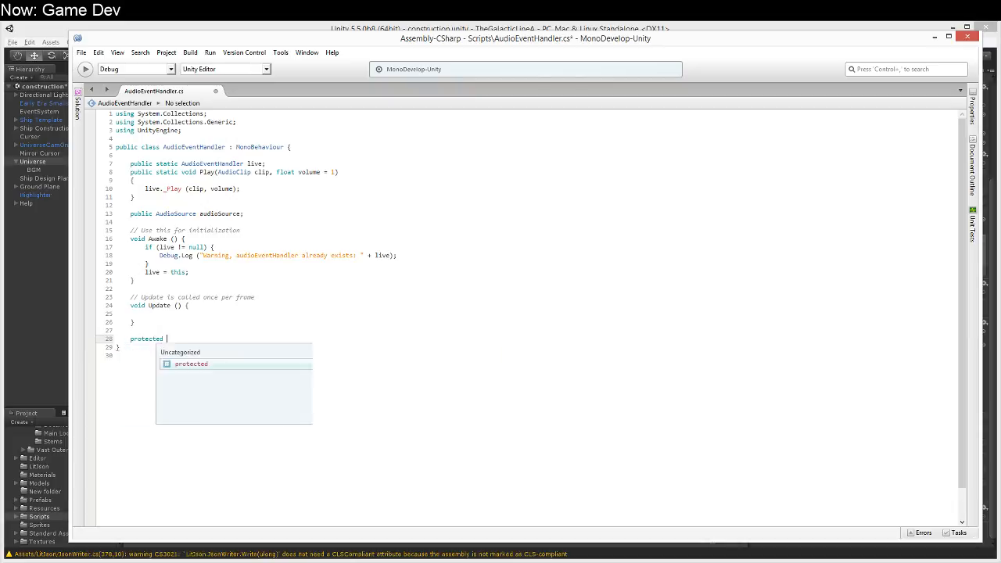
type("void _Play(")
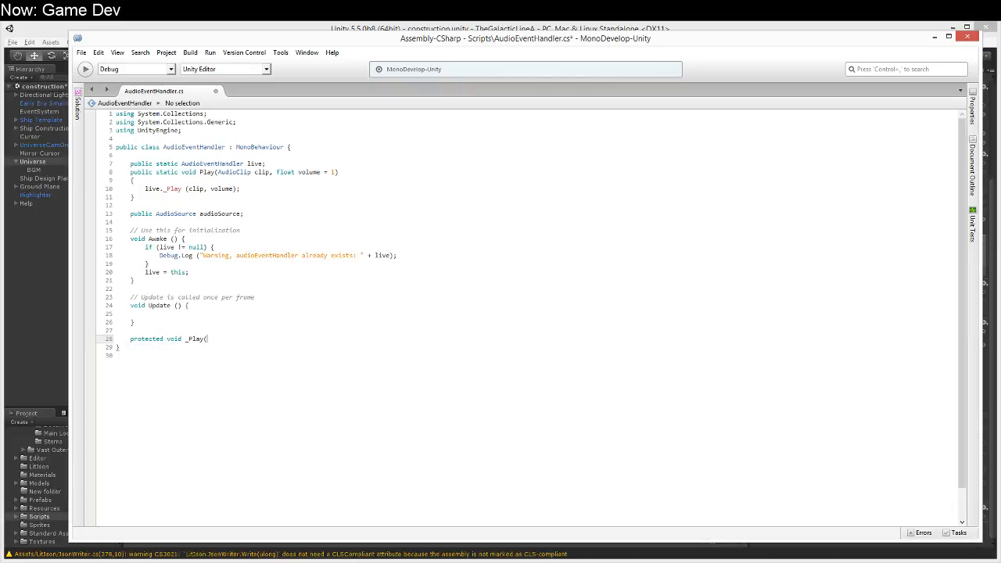
type("AudioClip clip, float volume=1)")
key("Return")
type("{")
key("Return")
Step: Log "Playing FX: " + clip with Debug.Log inside the _Play method
type("Debug")
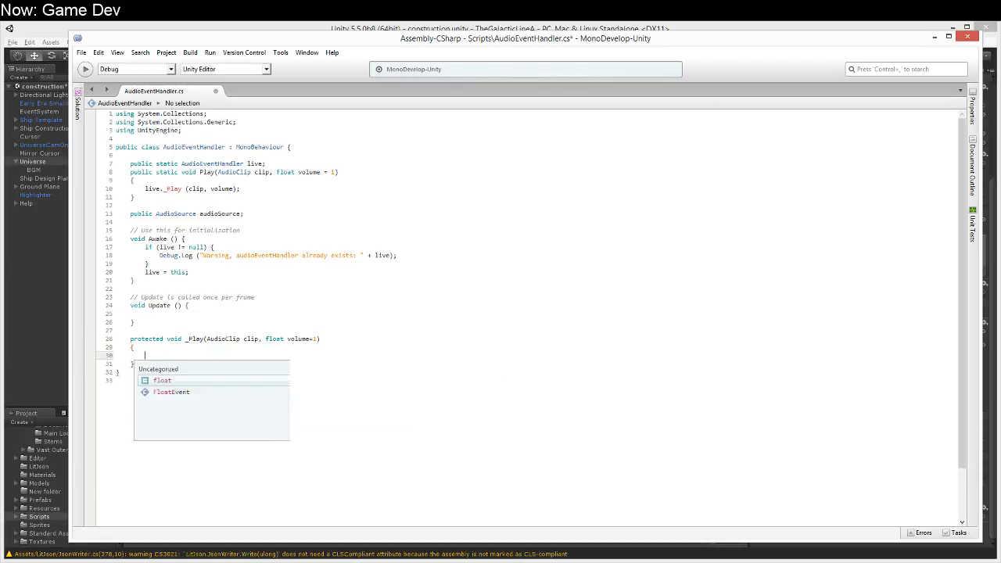
type(".Log (\"Pl")
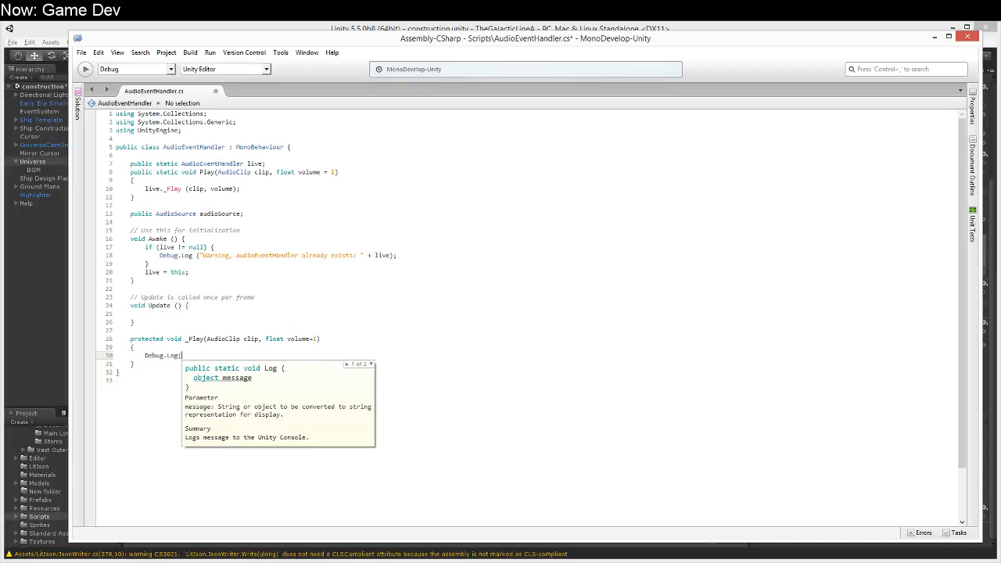
type("aying FX")
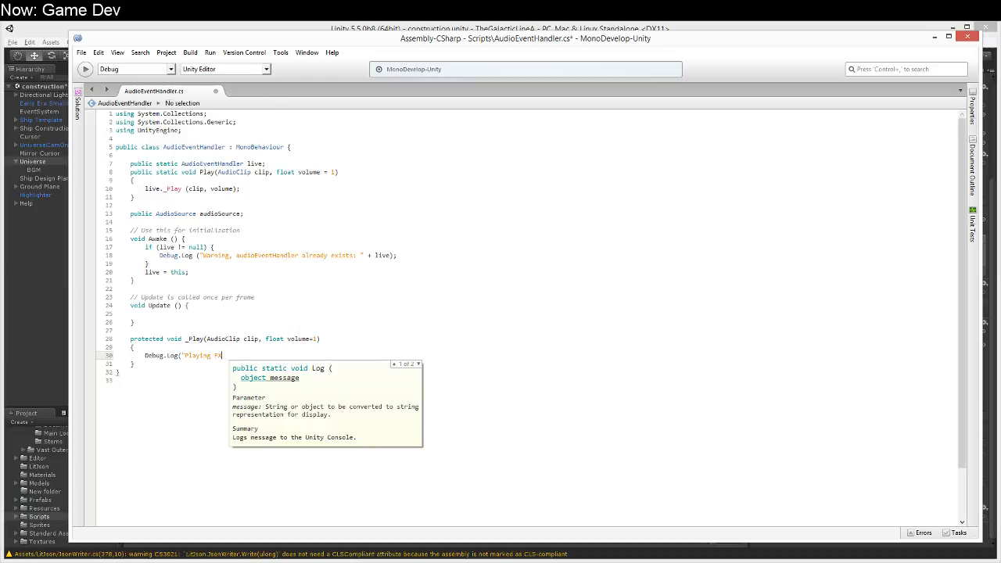
type(": \" + clip")
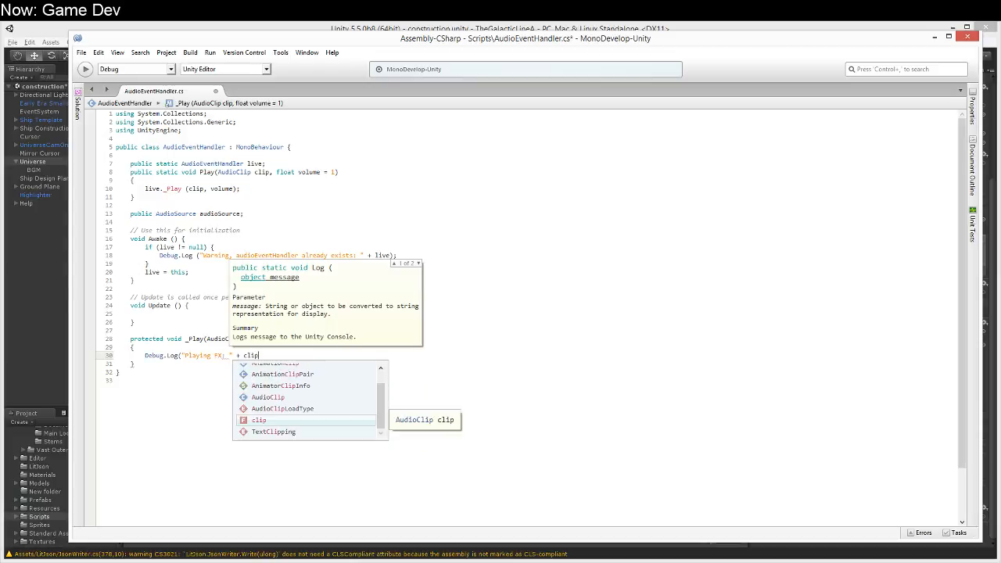
type(");")
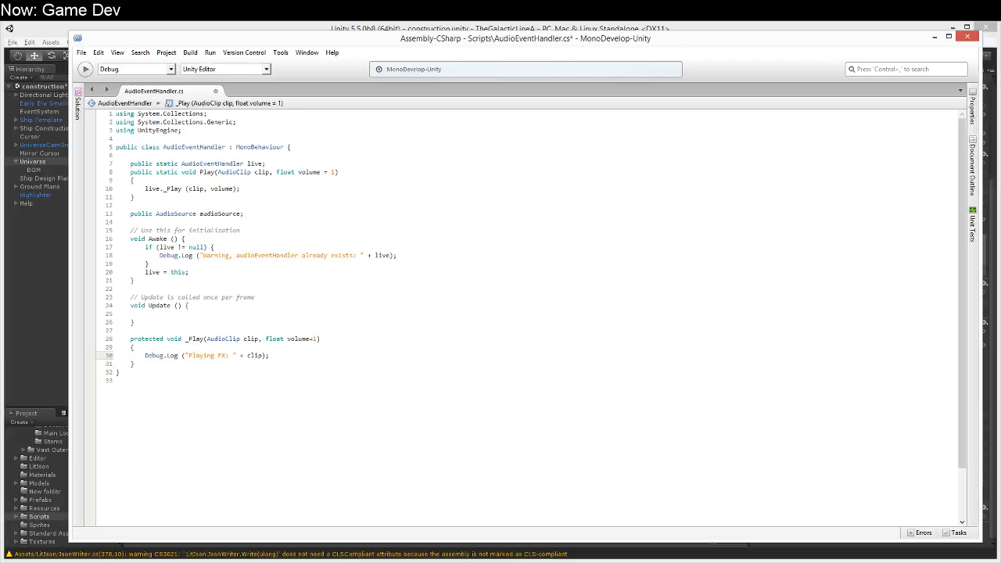
Step: Insert an XML summary comment block directly above the AudioEventHandler class declaration
key("Up")
key("Up")
key("Up")
key("Up")
key("Up")
key("Up")
key("Up")
key("Up")
key("Up")
key("Up")
key("Up")
key("Up")
key("Up")
key("Up")
key("Up")
key("Up")
key("Up")
key("Up")
key("Up")
key("Up")
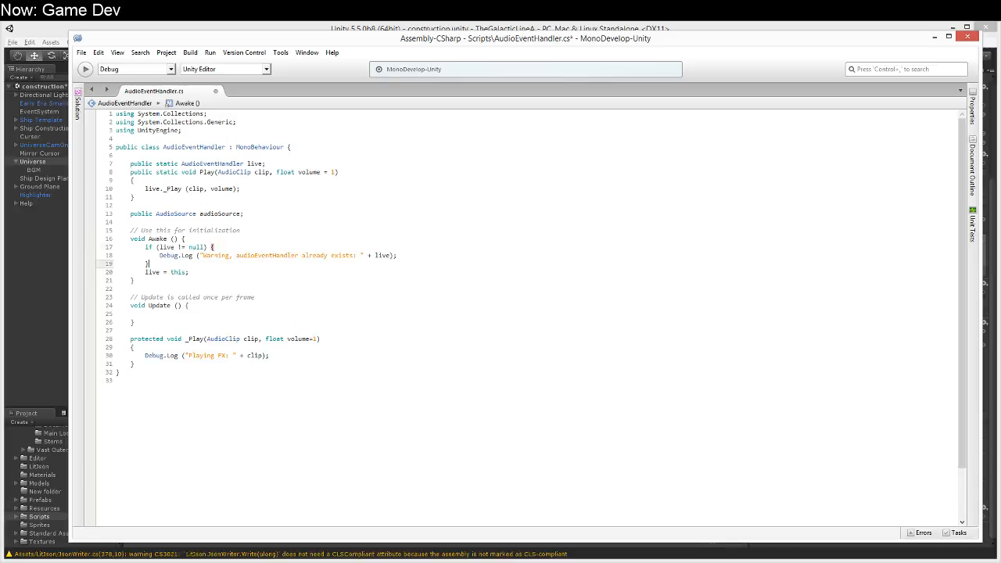
key("Return")
type("///")
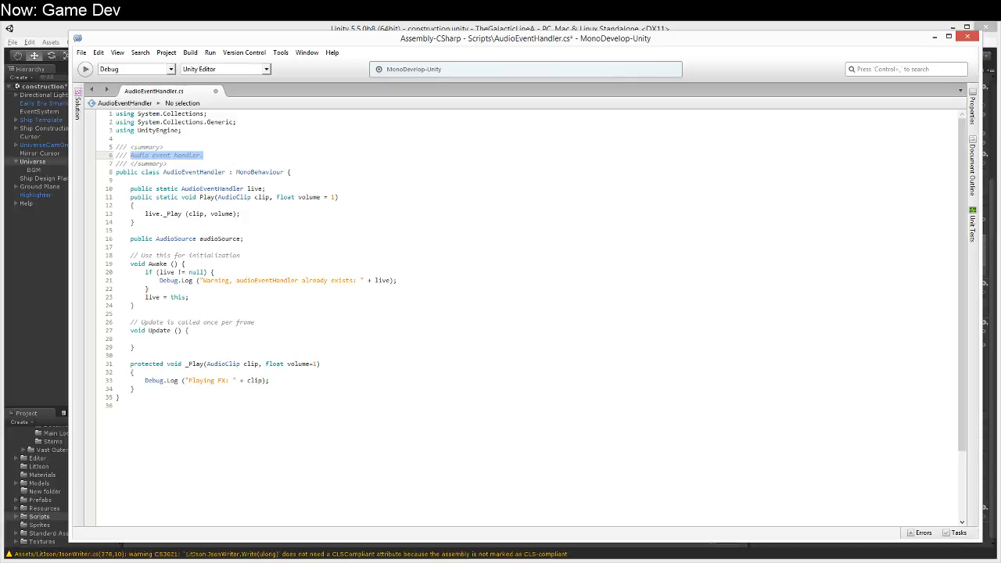
Step: Make the class summary read, over two lines, "Non-spatial universal audio: no location info is used, and all played audio will be heard at full volume."
type("Non-spatial")
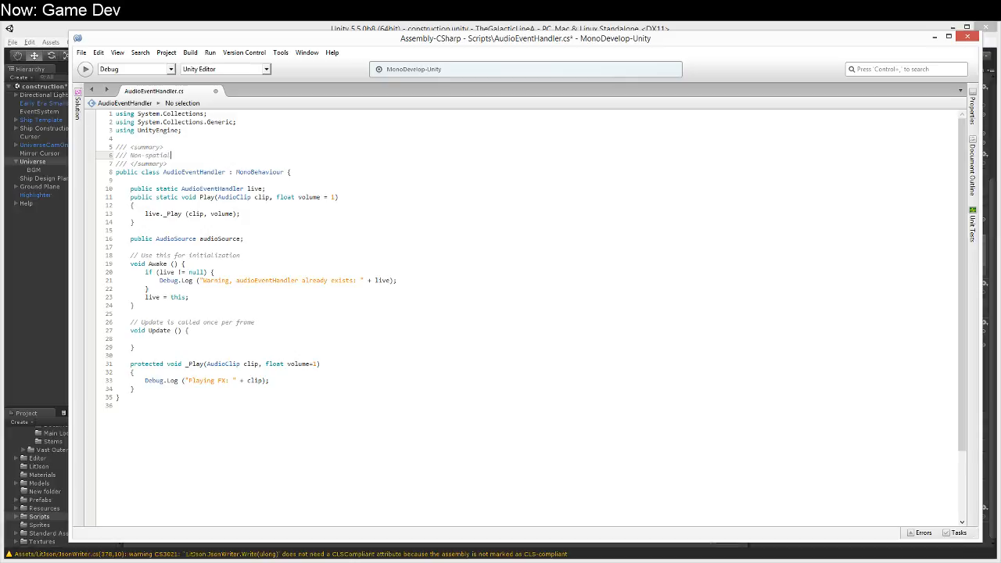
type(" uiiversal audio: no location info is used, ")
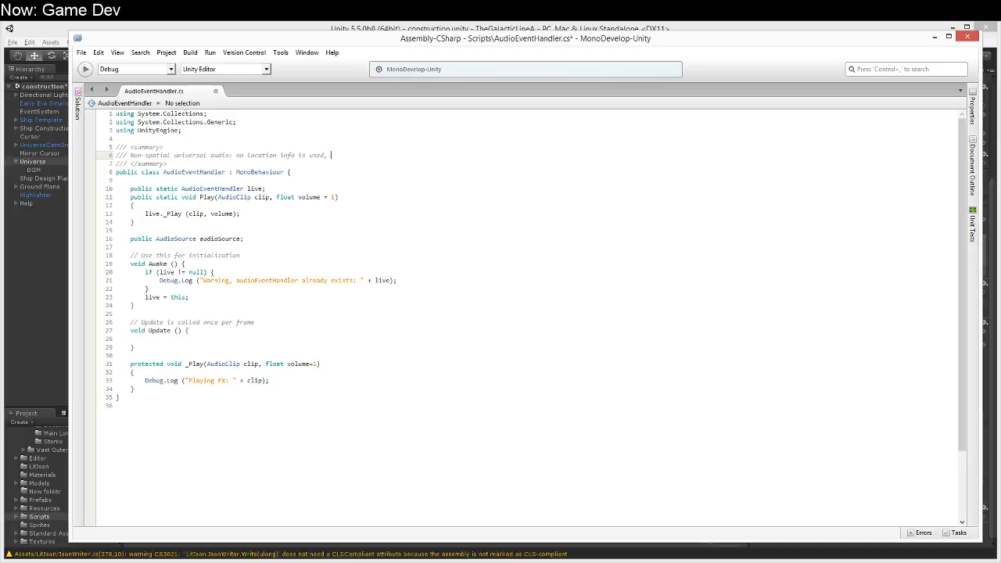
type("and all")
key("Return")
type("play")
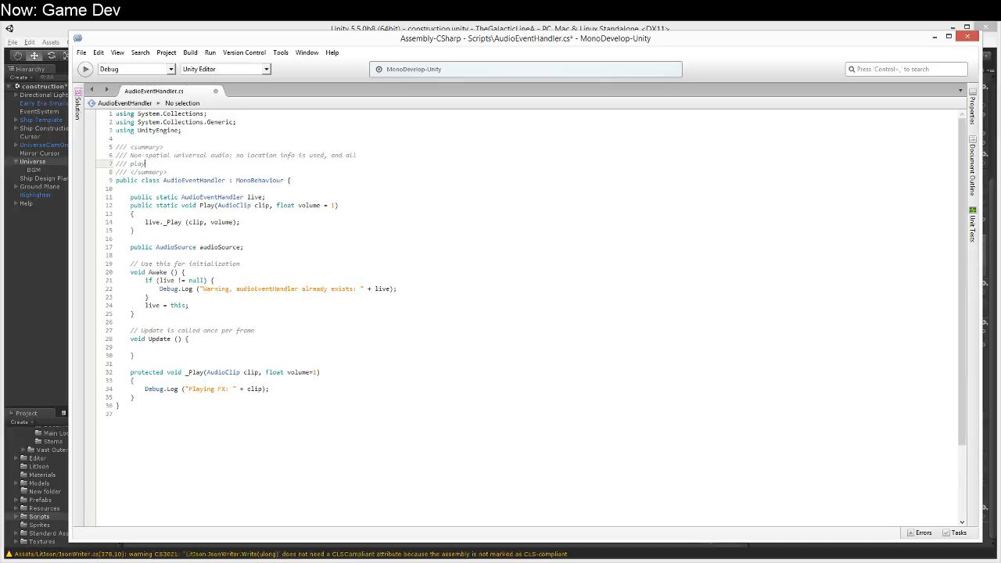
type("ed audio will a")
type("e heard at full volume.")
key("Down")
left_click(184, 180)
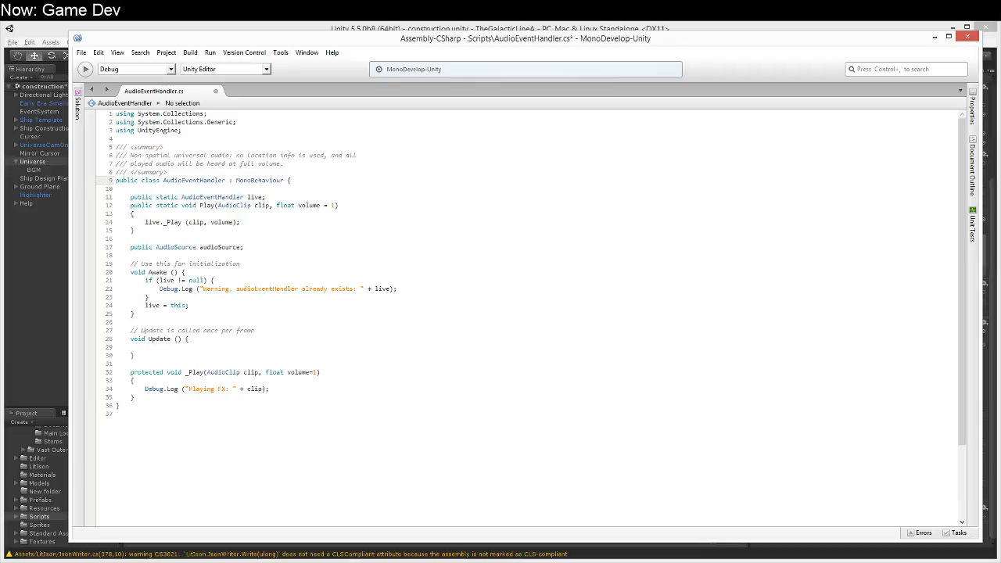
Step: Make the Debug.Log call in the _Play method output clip.name instead of clip
left_click(205, 330)
key("Down")
key("Down")
key("Down")
key("Down")
key("Down")
key("Down")
key("Down")
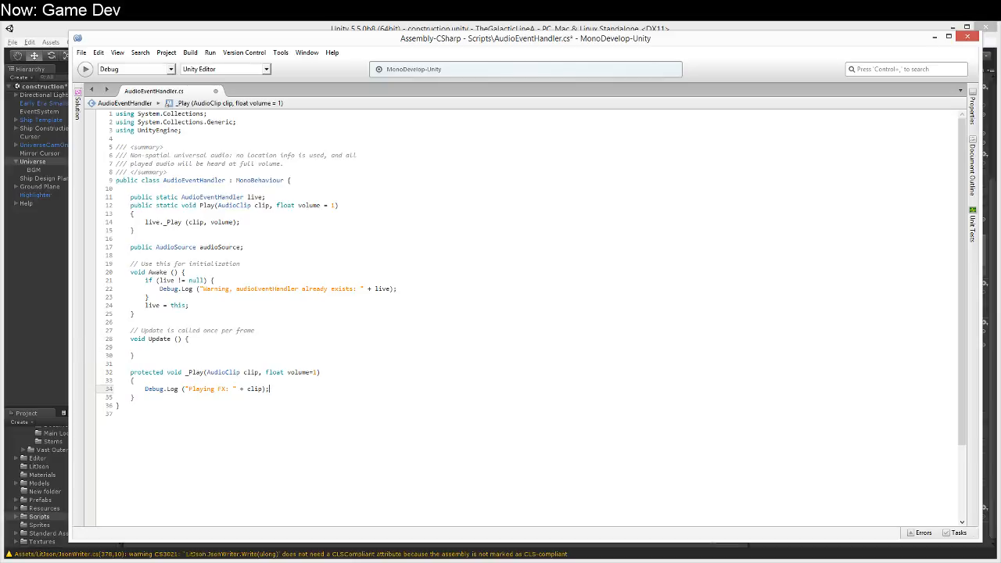
type(".name")
Step: Below the log call in _Play, add the assignment audioSource.clip = clip;
key("Return")
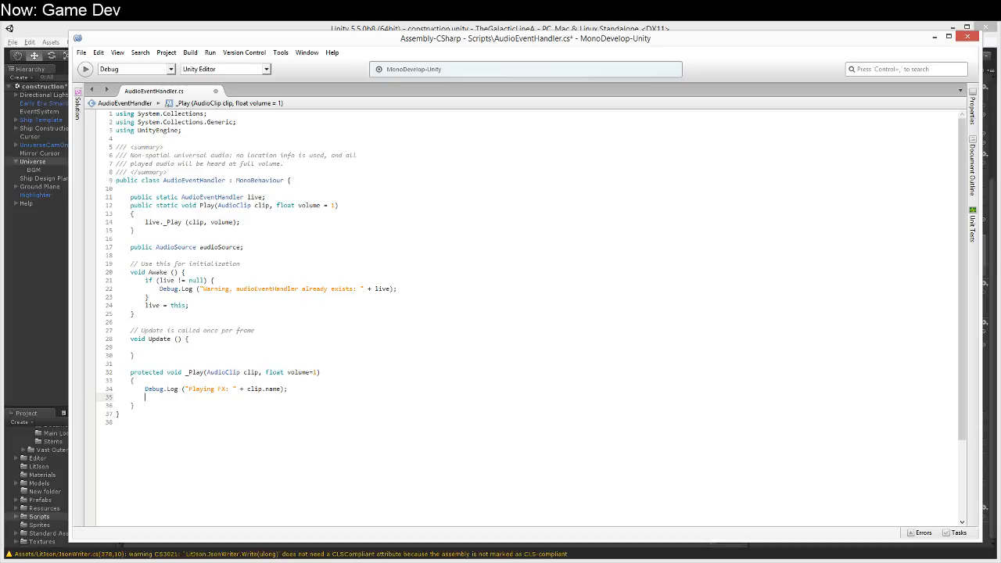
type("au")
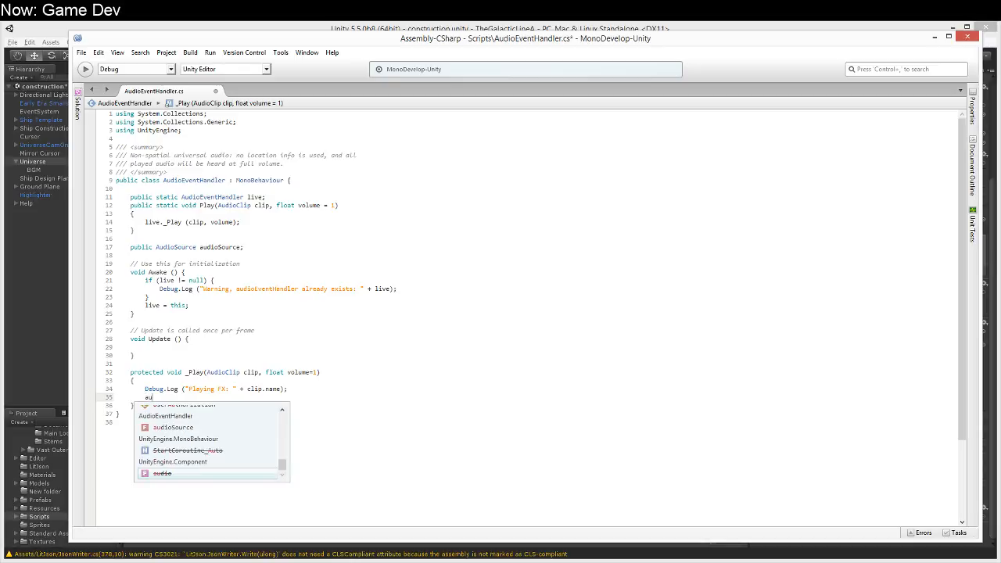
type("dioSource.c")
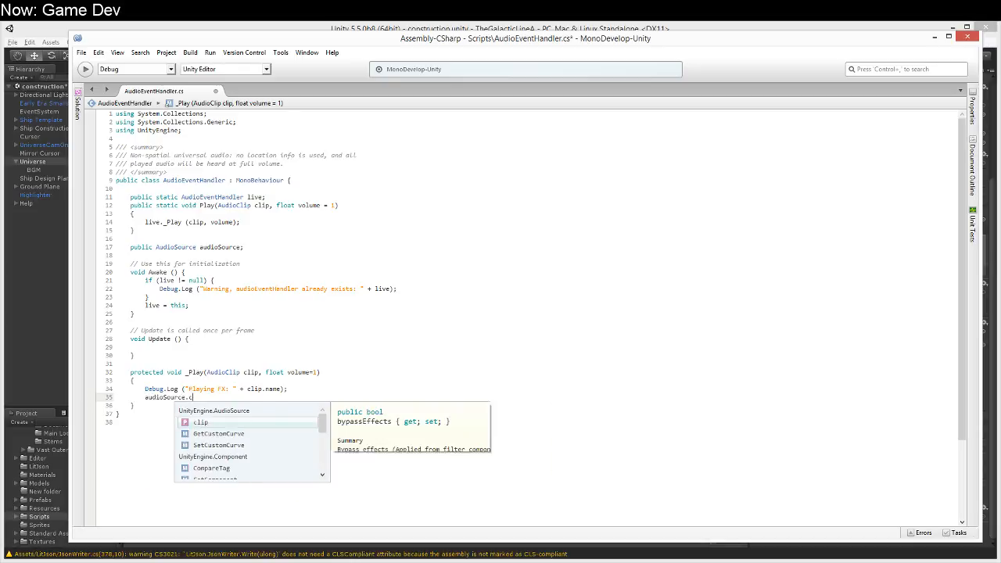
type("lip = clip;")
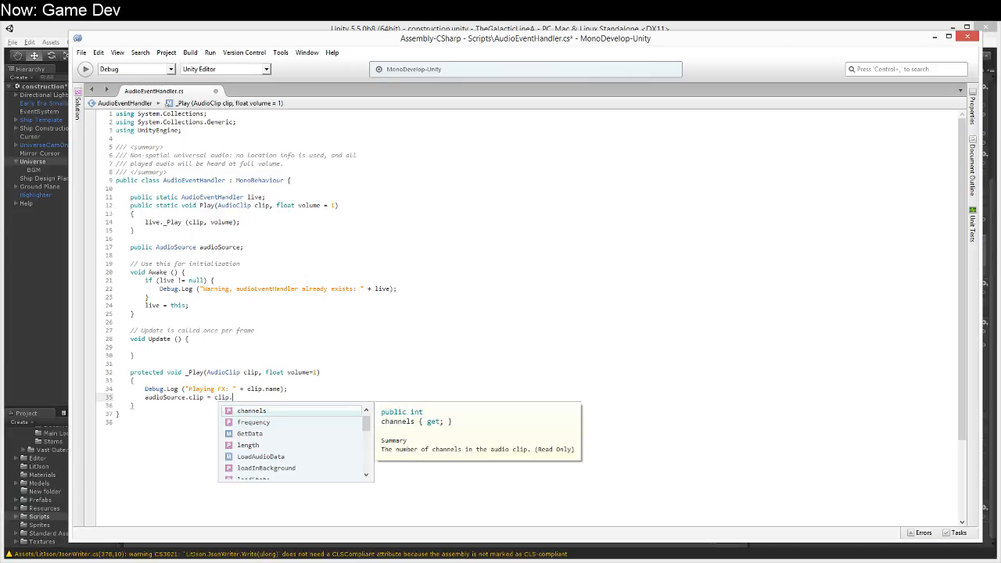
Step: Add the call audioSource.Play (); after the clip assignment in the _Play method
key("Return")
type("audioSource.pla")
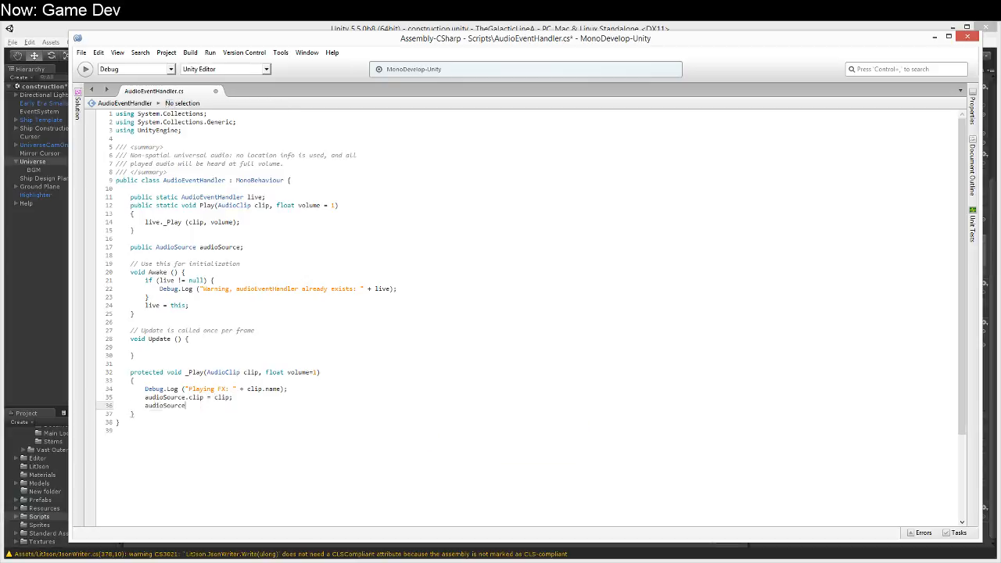
key("Up")
key("Up")
key("Up")
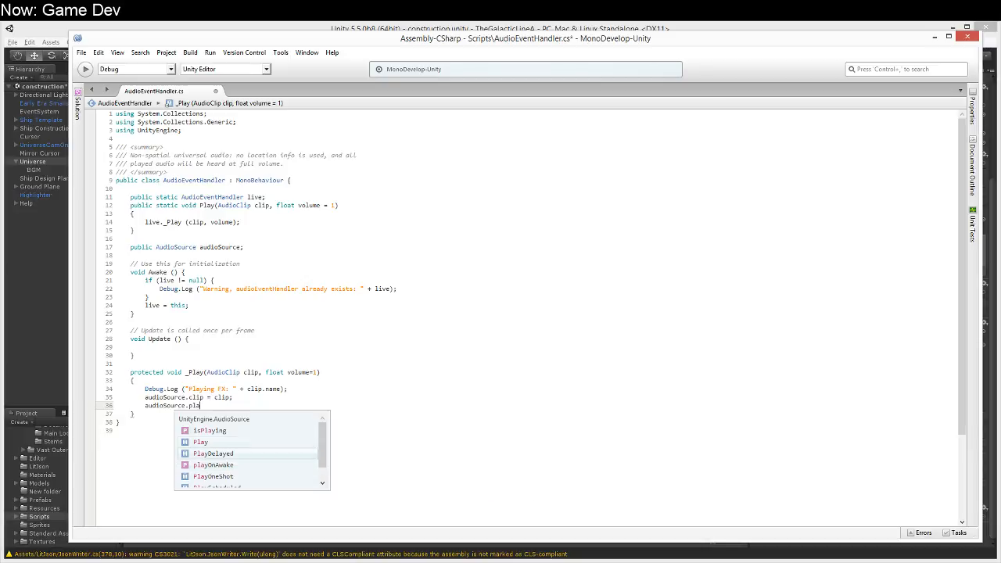
key("Down")
key("Return")
type("();")
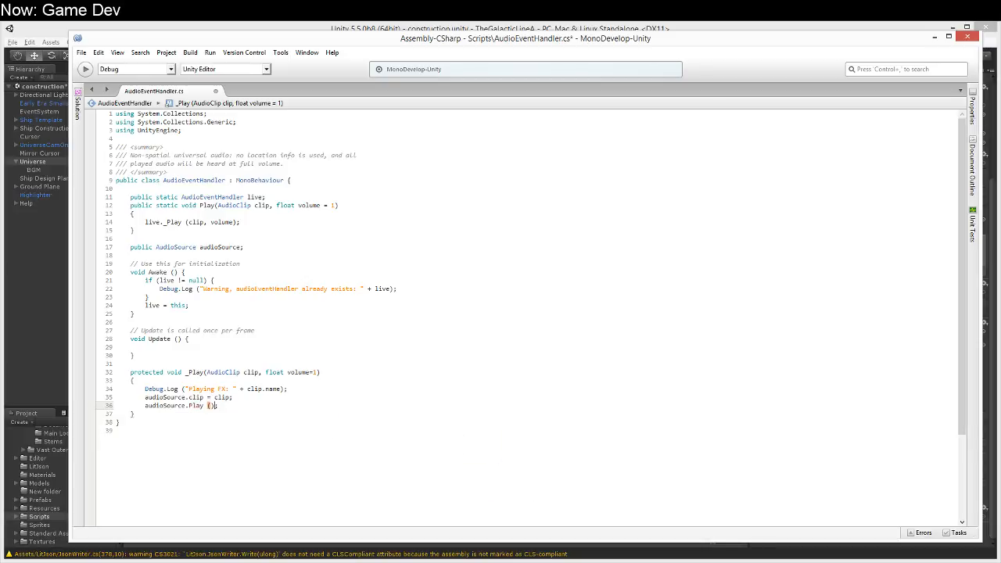
Step: Insert audioSource.volume = volume; between the clip assignment and the audioSource.Play call, and save the script
key("Up")
key("End")
key("Return")
type("audioSo")
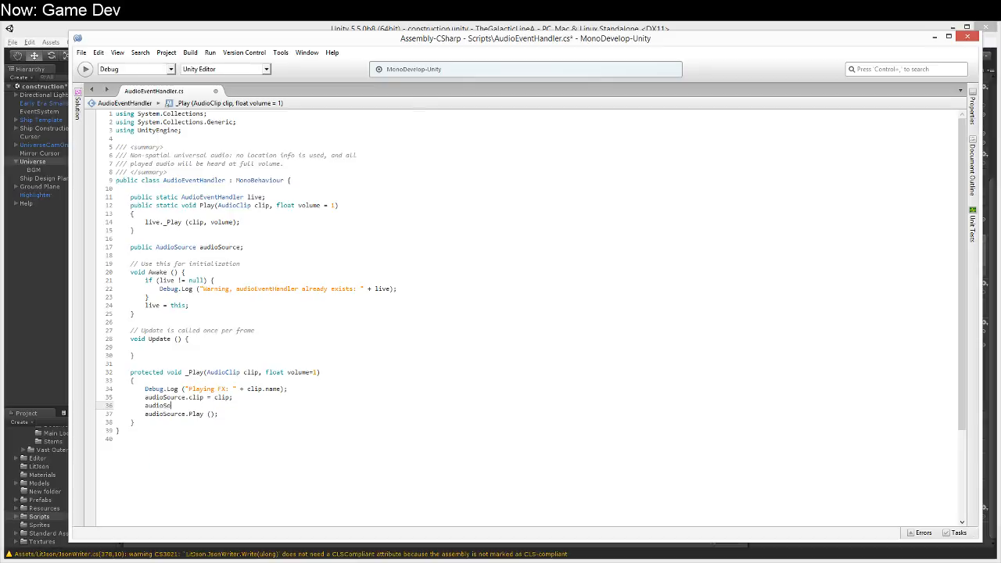
type("urce.volume = vol")
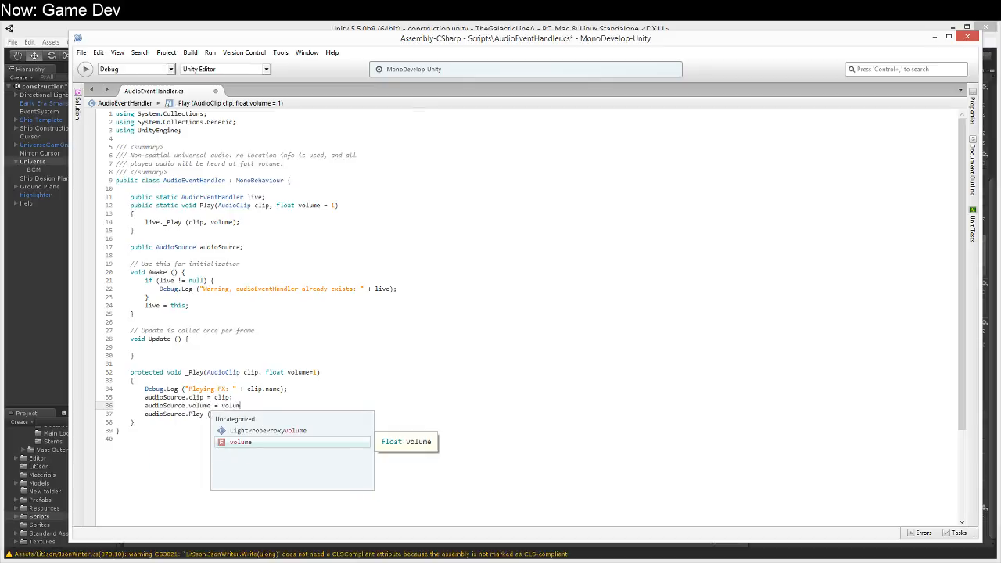
key("Return")
type(";")
key("ctrl+s")
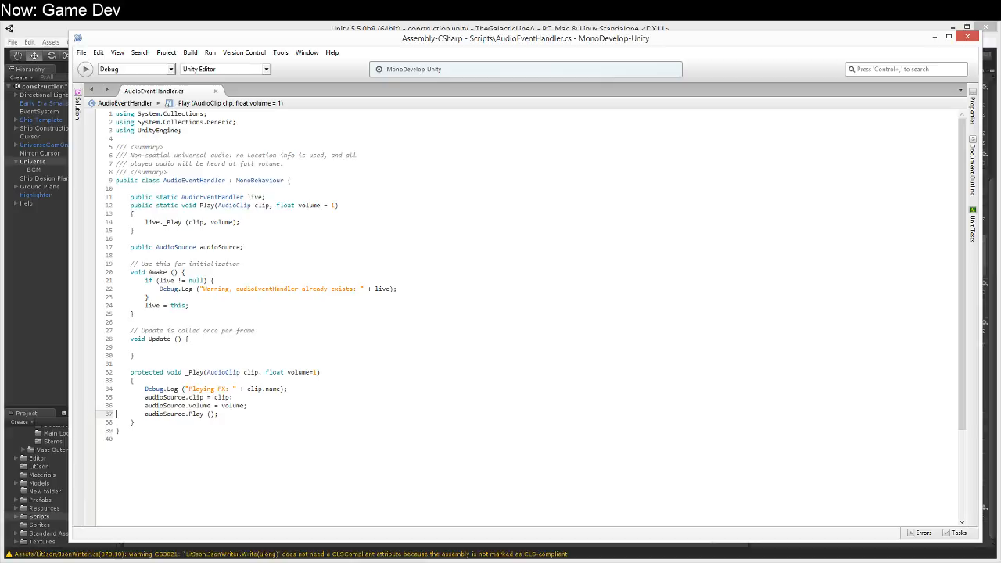
Step: Above the log call in _Play, add the comment "// Todo: Use an array of audioSources to allow for overlapping sounds"
key("Up")
key("Up")
key("Up")
key("Up")
key("End")
key("Return")
type("// Todo: Use")
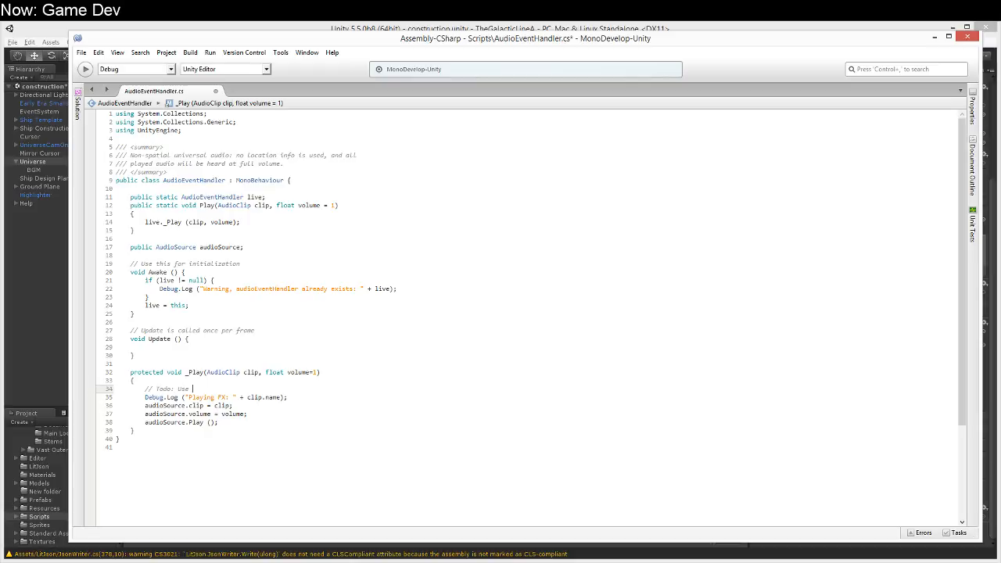
type(" an array of audioSources to allow for overlapping sources.")
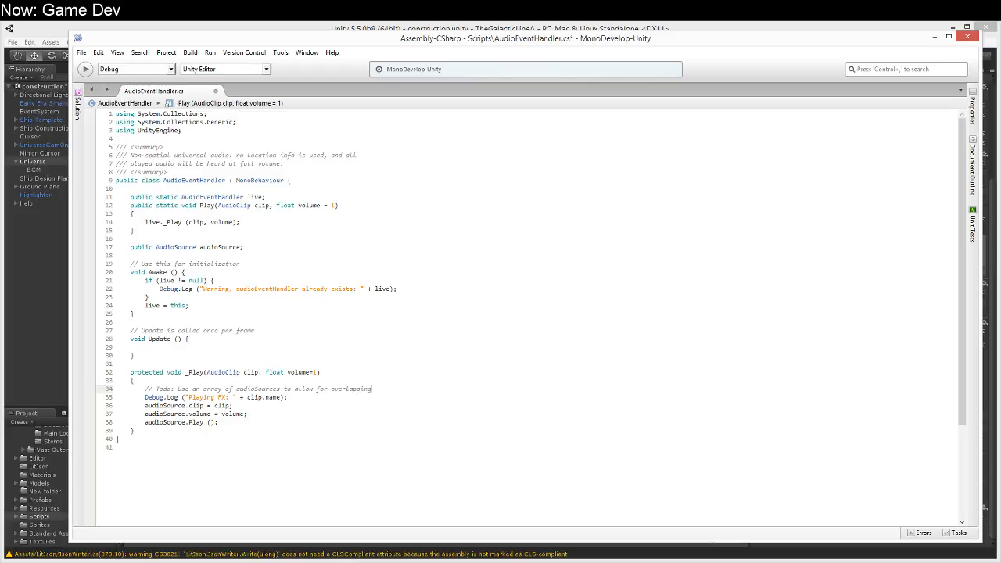
key("BackSpace")
key("BackSpace")
key("BackSpace")
type("nds.")
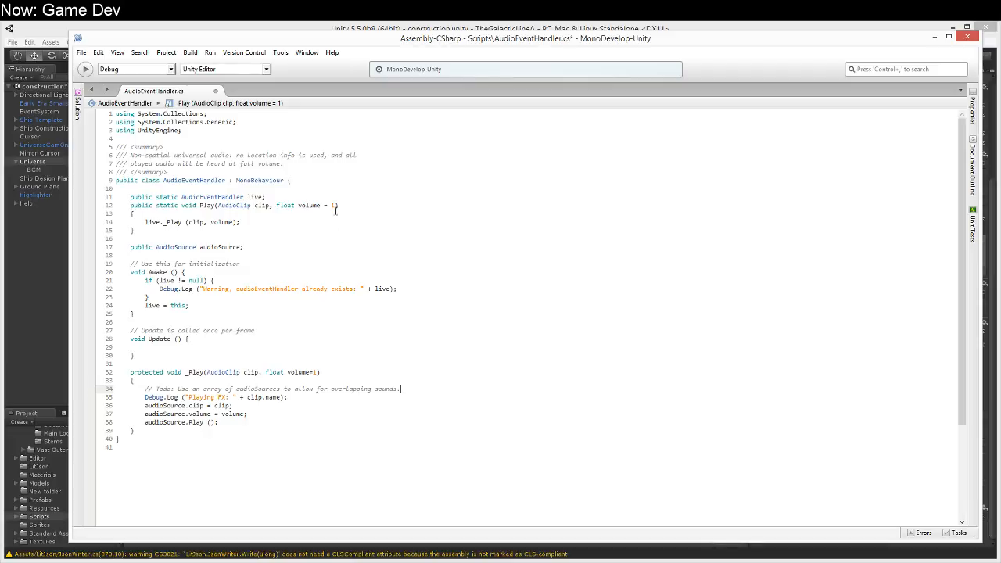
Step: Save the AudioEventHandler script with the new todo comment in _Play
left_click(416, 406)
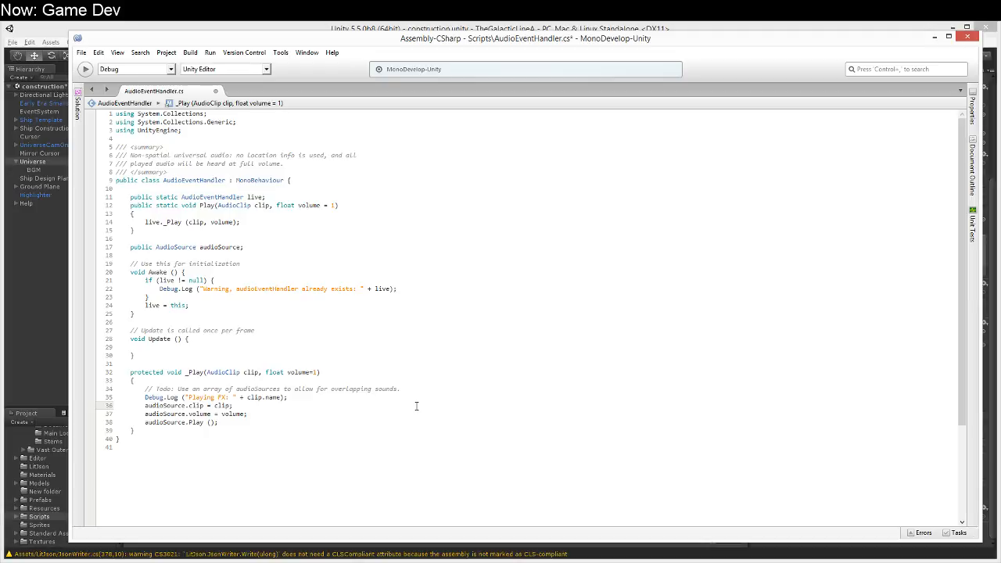
key("Down")
key("Up")
key("Down")
key("Right")
left_click(189, 422)
key("Up")
key("Up")
key("Up")
key("Up")
key("ctrl+s")
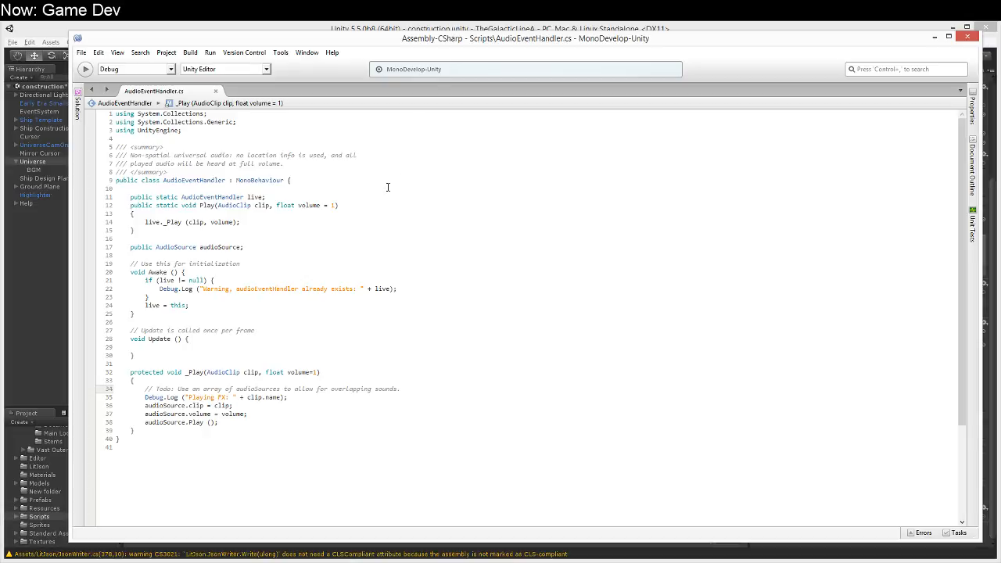
Step: Switch to Unity, assign Universe's Audio Source component to the Audio Event Handler's Audio Source field, and return to MonoDevelop
left_click(436, 32)
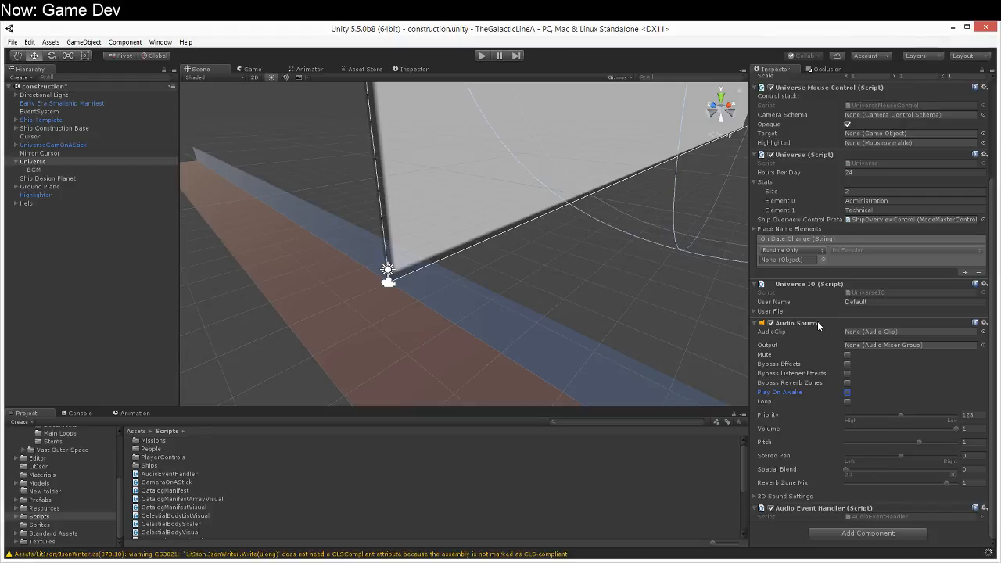
left_click_drag(818, 322, 895, 529)
left_click(340, 562)
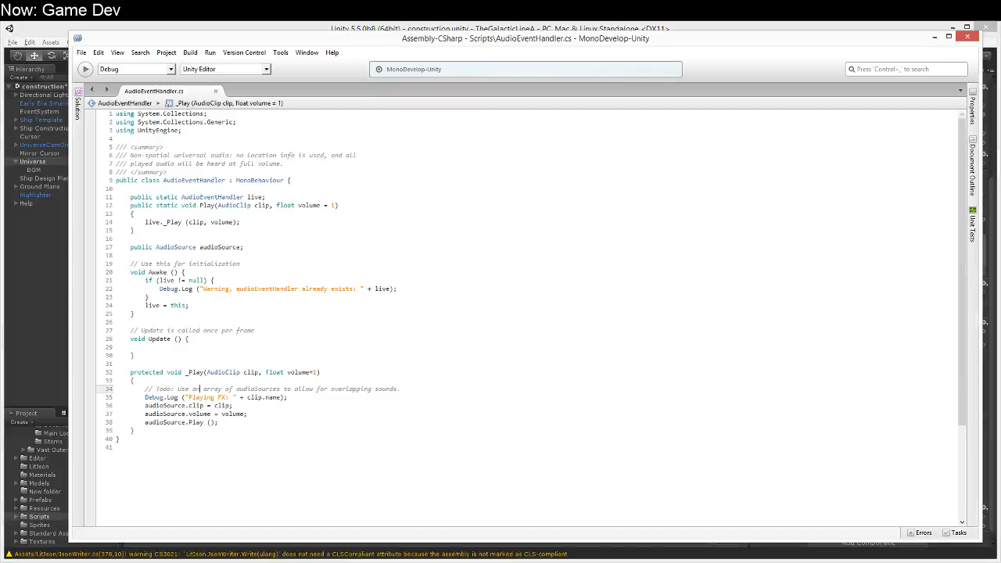
Step: Below the audioSource field, start a new field declaration with public Dictionary<string, AudioClip>
left_click(448, 289)
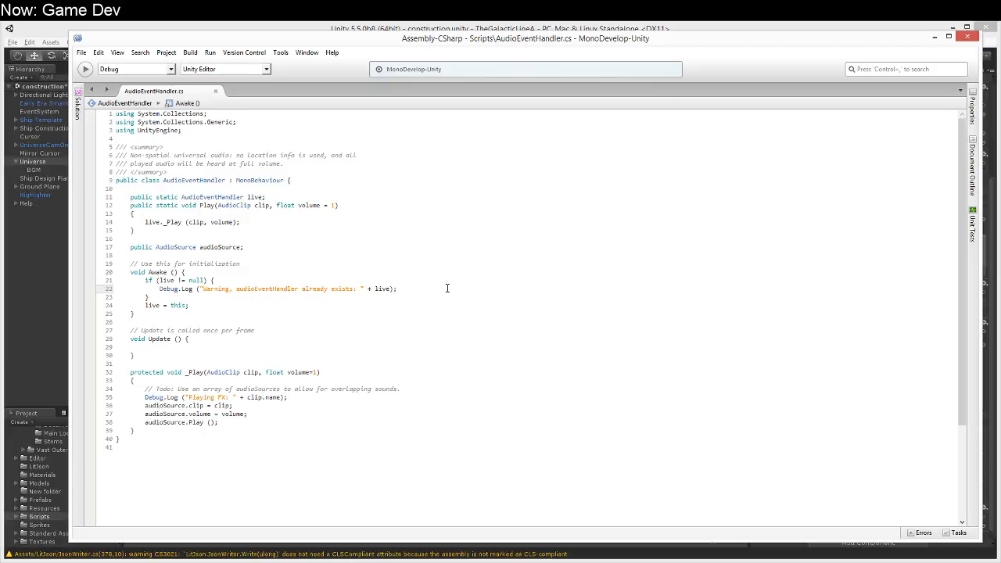
key("Up")
key("Up")
key("Up")
key("Up")
key("Up")
key("Up")
key("Up")
key("Down")
key("Down")
key("Return")
key("Return")
type("public")
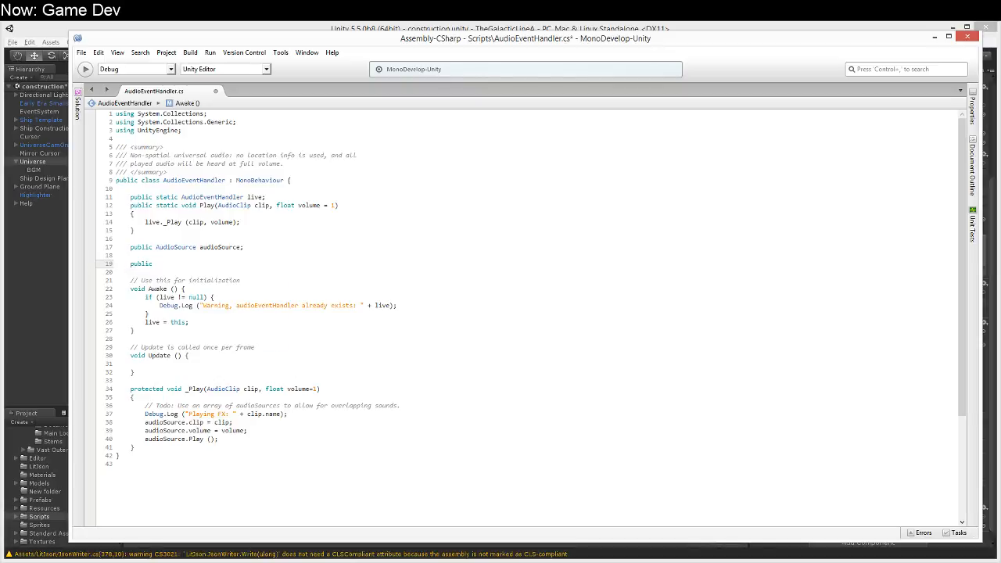
type(" AudioClip")
key("ctrl+shift+Left")
key("BackSpace")
type("Dictio")
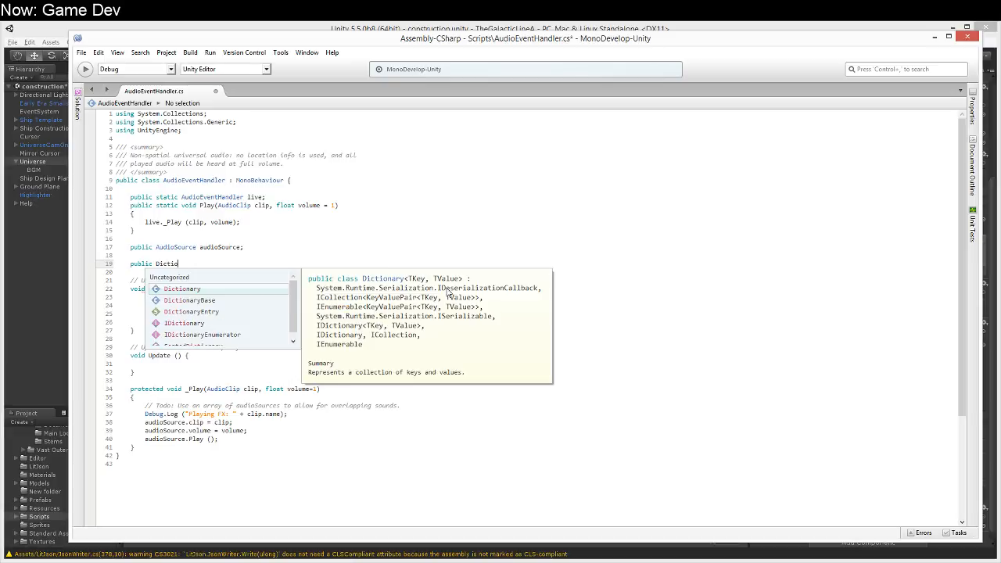
type("nary<string, AUd")
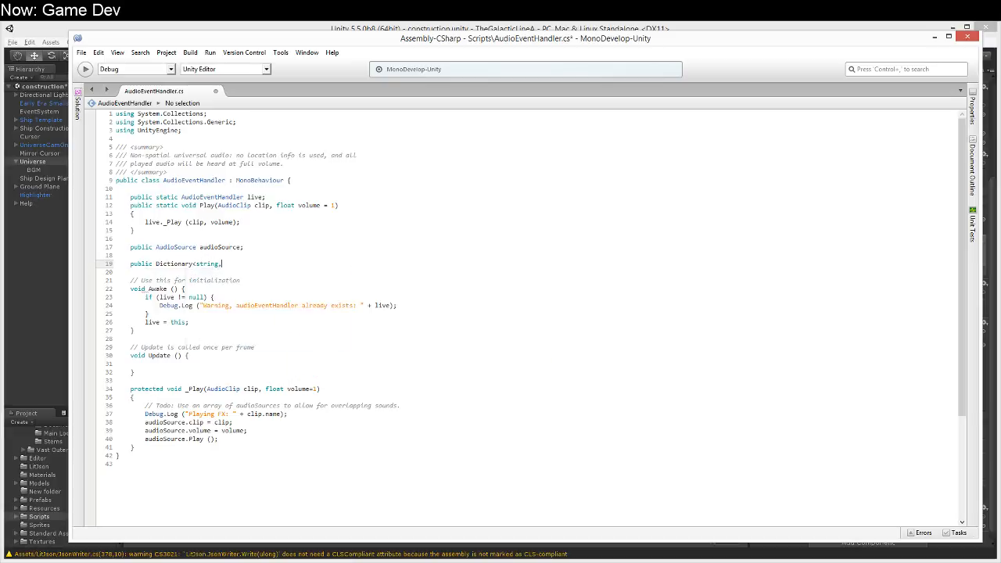
type("ioClip> keyedA")
Step: Complete the dictionary field declaration with the name keyedClips;
key("BackSpace")
type("Sources")
key("ctrl+shift+Left")
key("shift+Right")
key("shift+Right")
key("shift+Right")
key("shift+Right")
key("shift+Right")
type("Clips;")
Step: Save the script, switch to Unity and check which fields the Audio Event Handler component exposes on Universe
left_click(342, 247)
key("ctrl+s")
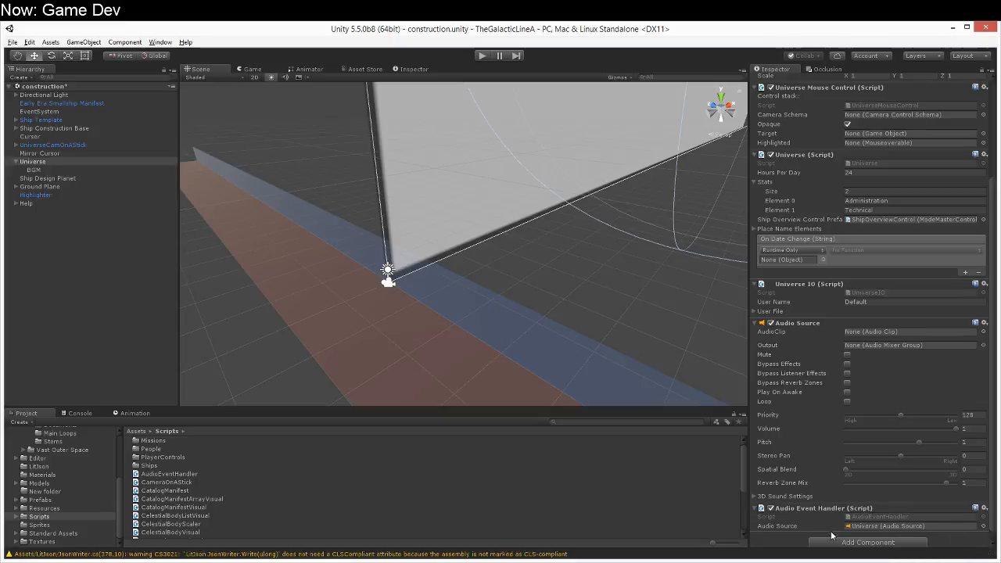
scroll(837, 531, "down", 1)
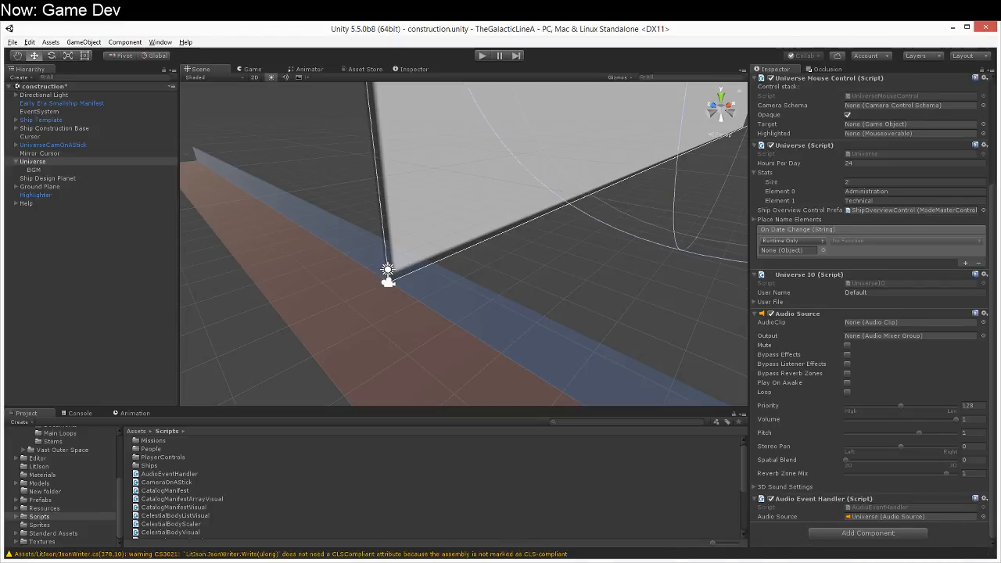
Step: Back in MonoDevelop, declare public struct KeyedAudio between the using lines and the class summary
left_click(344, 562)
left_click_drag(326, 173, 327, 166)
left_click(385, 140)
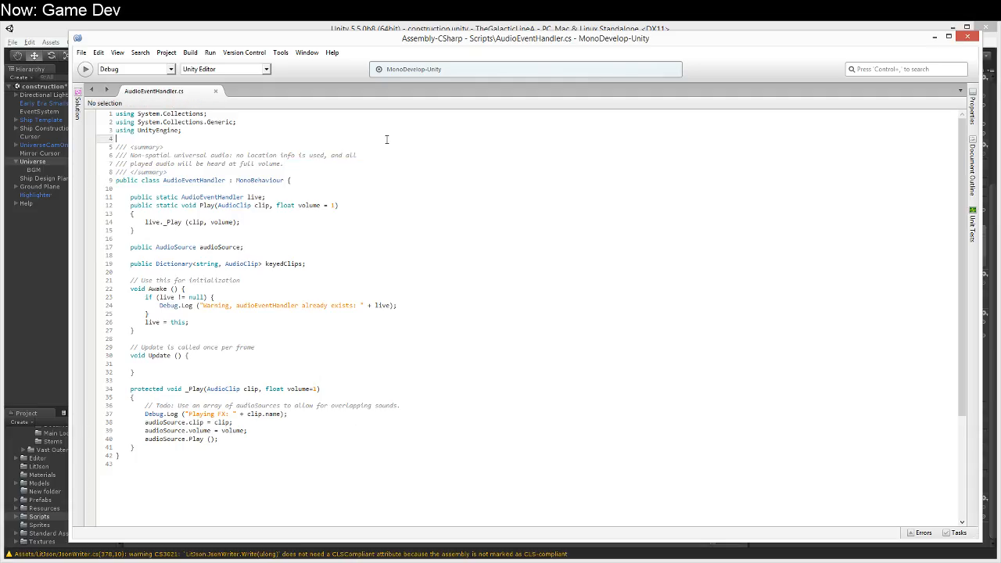
key("Return")
key("Return")
key("Up")
type("public stru")
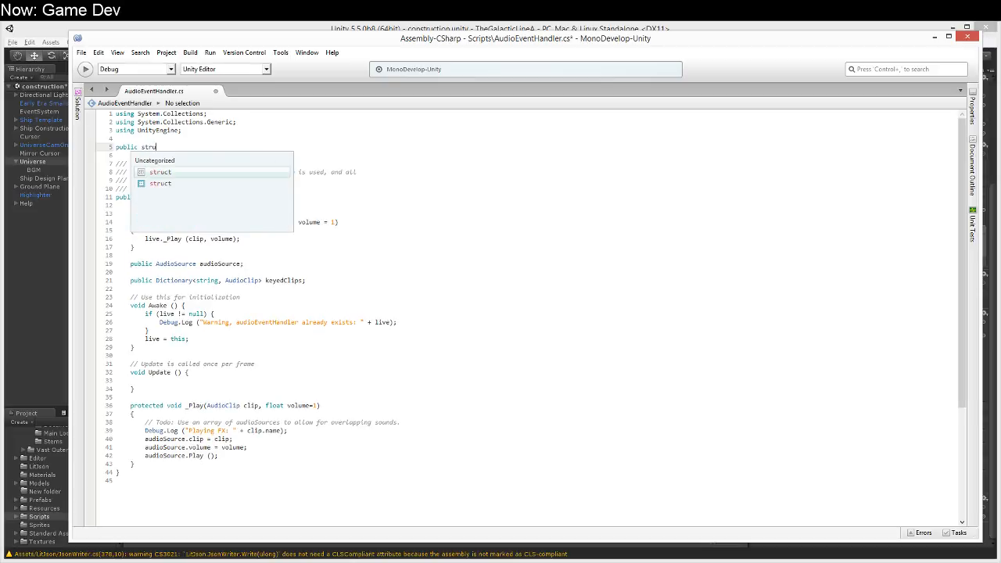
type("ct AudioK")
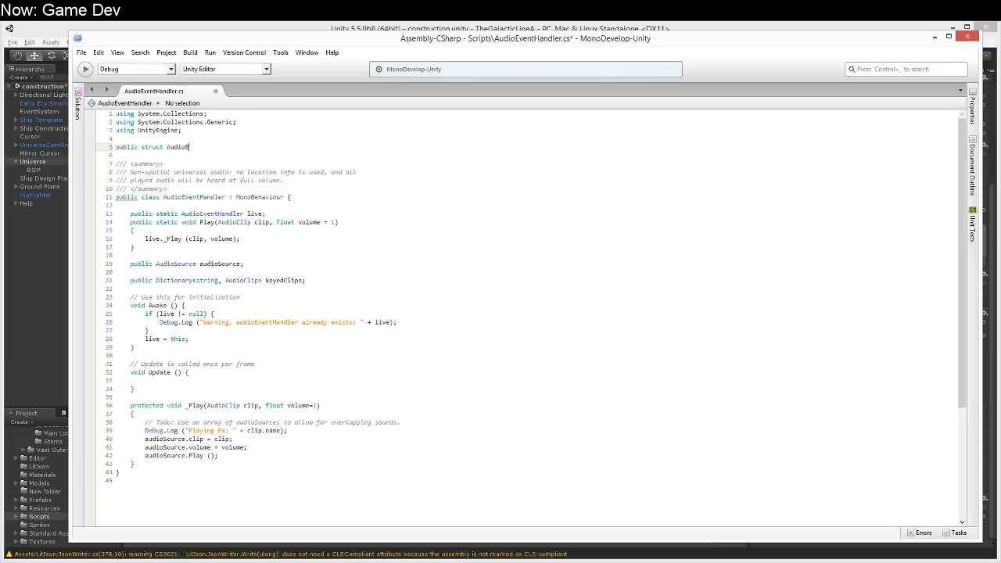
key("ctrl+shift+Left")
type("KeyedAudio {")
Step: Add the field string name; to the KeyedAudio struct
key("Return")
type("string name;")
key("Return")
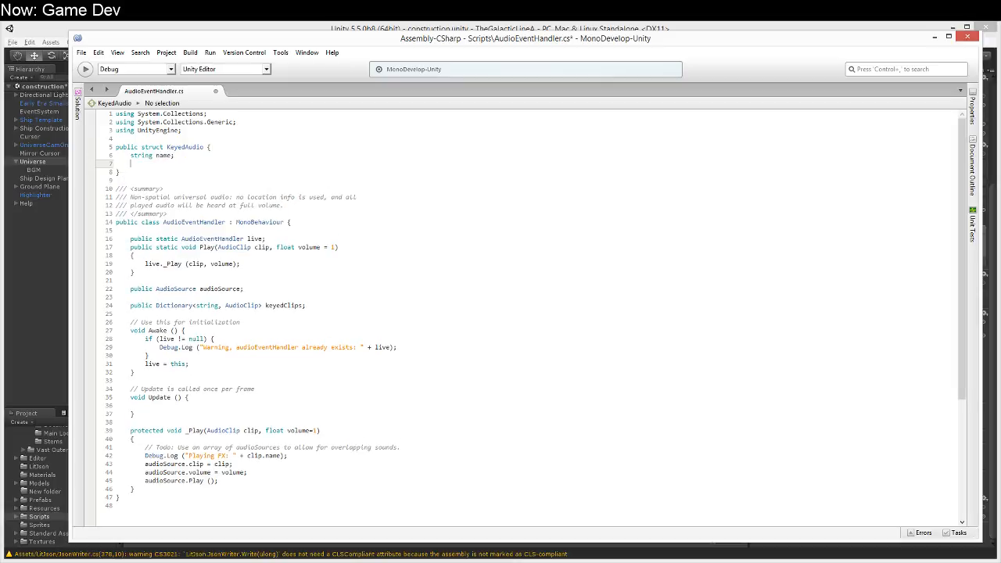
Step: Make the struct's name field public and add public AudioClip clip; below it
type("Au")
key("Up")
key("Up")
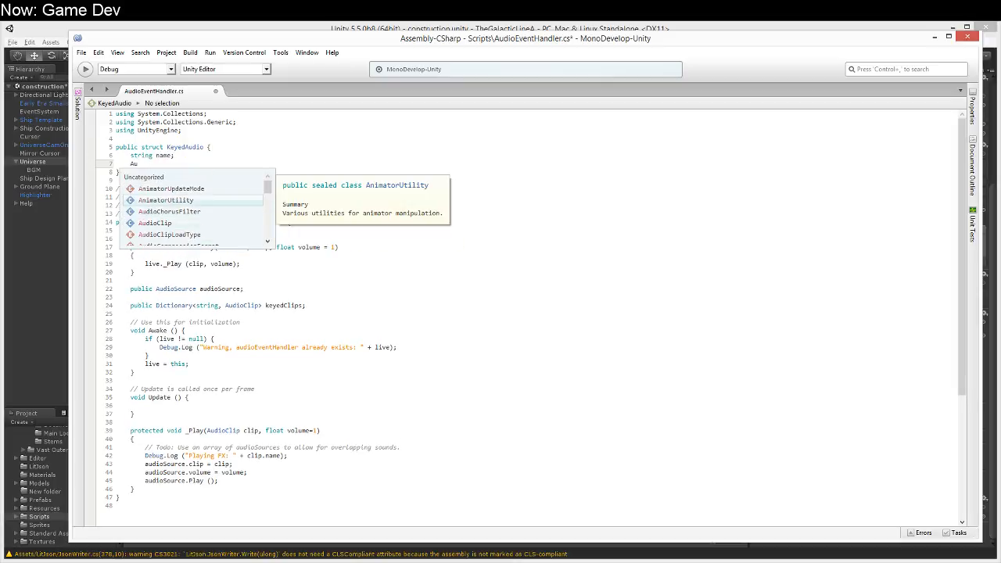
key("Escape")
key("Up")
key("Home")
type("public")
key("Down")
key("End")
key("BackSpace")
key("BackSpace")
type("public AudioCl")
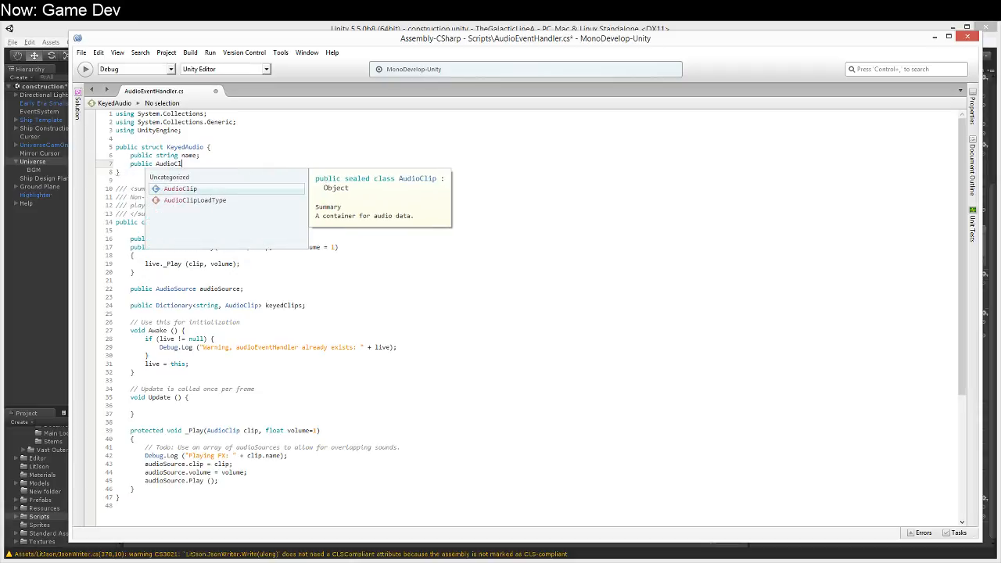
type("ip clip;")
Step: Add the [System.Serializable] attribute on its own line above the KeyedAudio struct
key("Up")
key("Up")
key("Up")
key("Return")
type("[System.S")
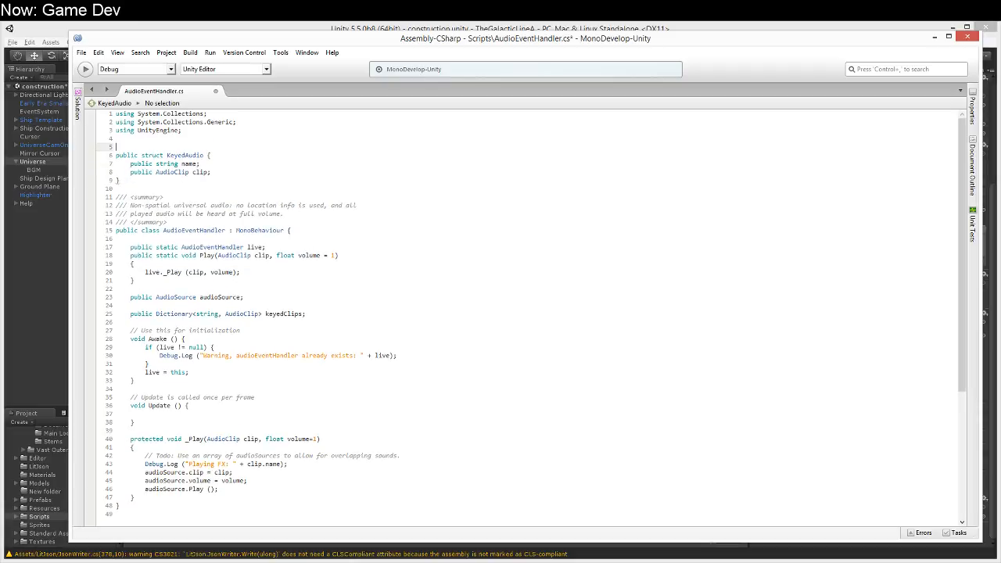
type("erializable")
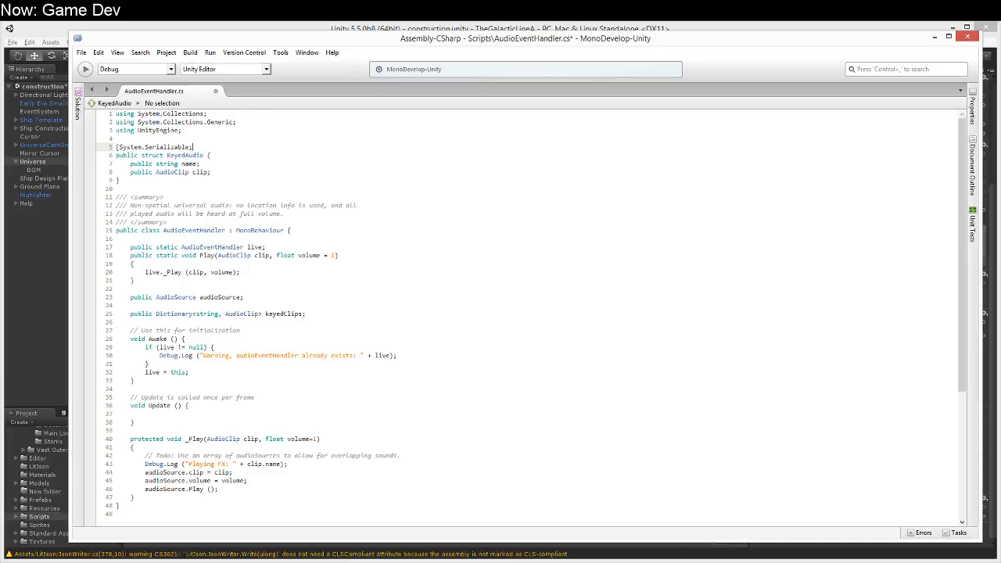
type("]")
key("Right")
Step: Replace the keyedClips field's dictionary type with KeyedAudio[]
key("Down")
key("Down")
key("Down")
key("Down")
key("Down")
key("Down")
key("Down")
key("Down")
key("Down")
key("Down")
key("Down")
key("Down")
key("Down")
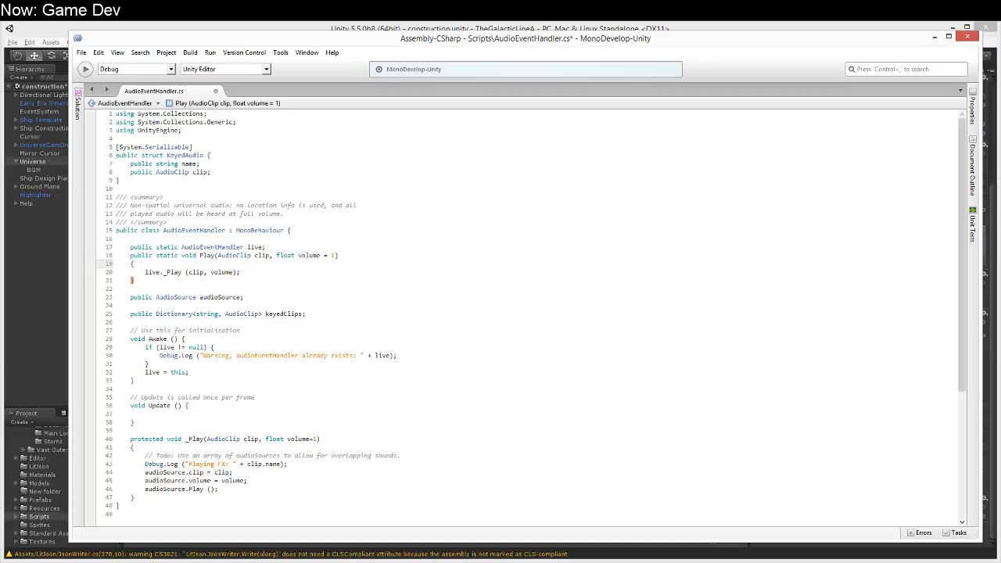
key("Down")
key("Down")
key("Down")
key("Down")
key("Down")
key("Down")
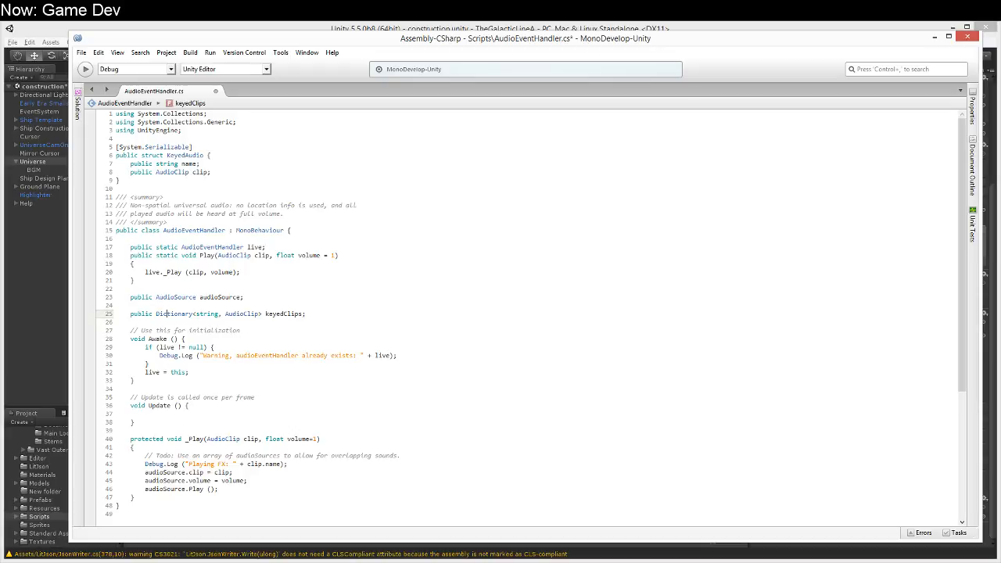
key("shift+Right")
key("shift+Right")
key("shift+Right")
key("shift+Right")
key("shift+Right")
key("shift+Right")
key("shift+Right")
key("shift+Right")
key("shift+Right")
key("shift+Right")
key("shift+Right")
key("shift+Right")
key("shift+Right")
key("shift+Right")
key("shift+Right")
key("shift+Right")
key("shift+Right")
key("shift+Right")
key("shift+Right")
key("shift+Right")
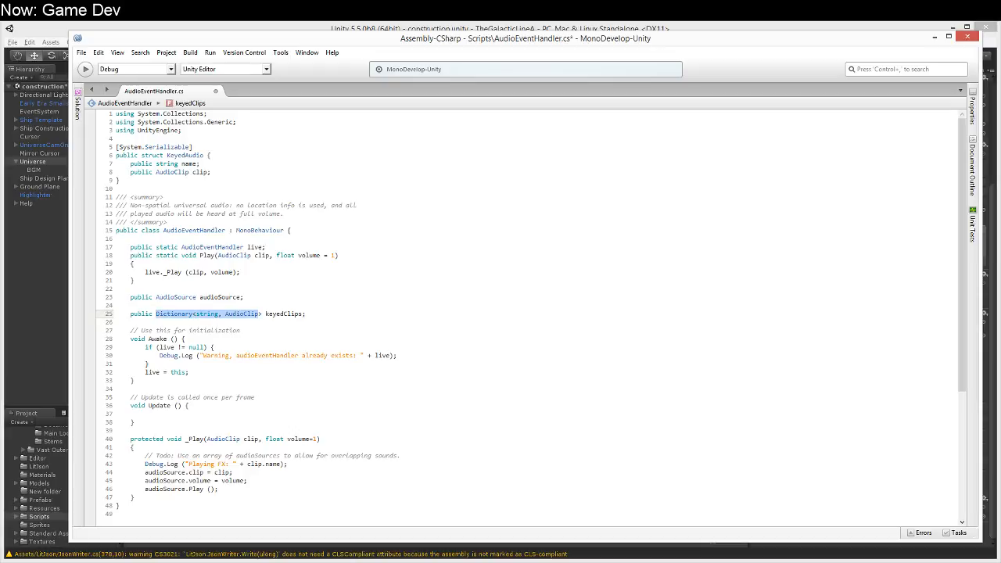
key("shift+Left")
key("BackSpace")
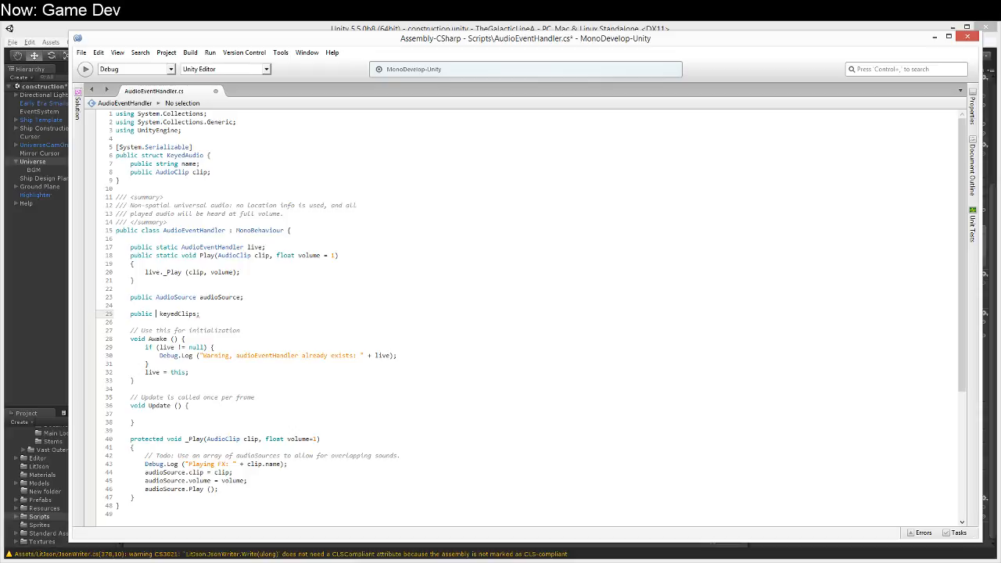
type("KeyedAudio[]")
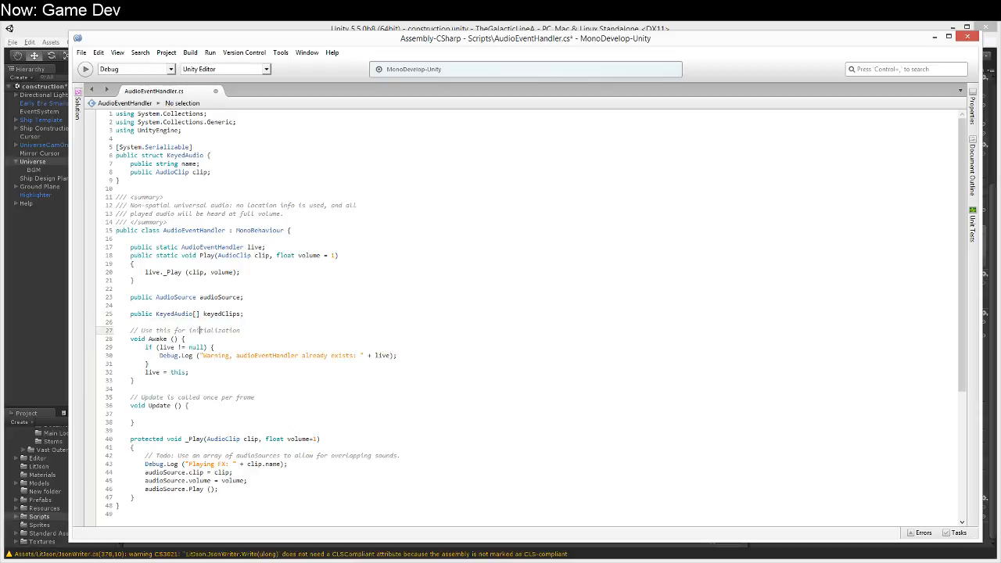
Step: Delete the empty Update method together with its comment
key("Down")
key("Down")
key("Down")
key("Down")
key("Down")
key("Down")
key("Down")
key("Down")
key("Down")
key("Down")
key("Down")
key("Down")
key("Down")
key("Down")
key("Down")
key("Down")
key("Down")
key("Down")
key("Down")
key("Down")
key("Up")
key("Up")
key("Up")
key("Up")
key("Up")
key("Up")
key("Up")
key("Up")
key("Up")
key("Up")
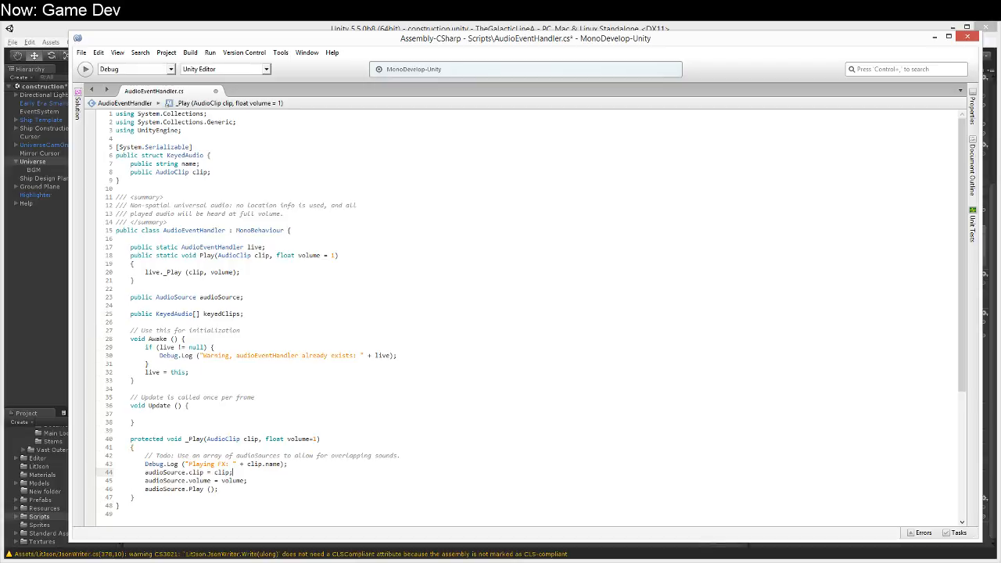
key("shift+Up")
key("shift+Up")
key("shift+Up")
key("shift+Up")
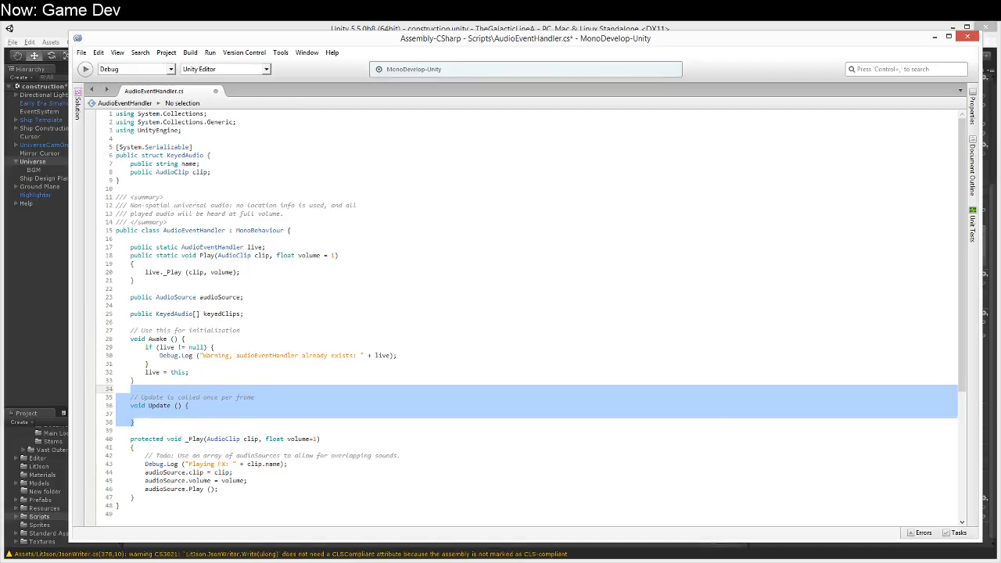
key("Delete")
Step: Below Awake, add the method public KeyedAudio GetKeyedAudio(string name) with an empty body
key("Return")
type("public ")
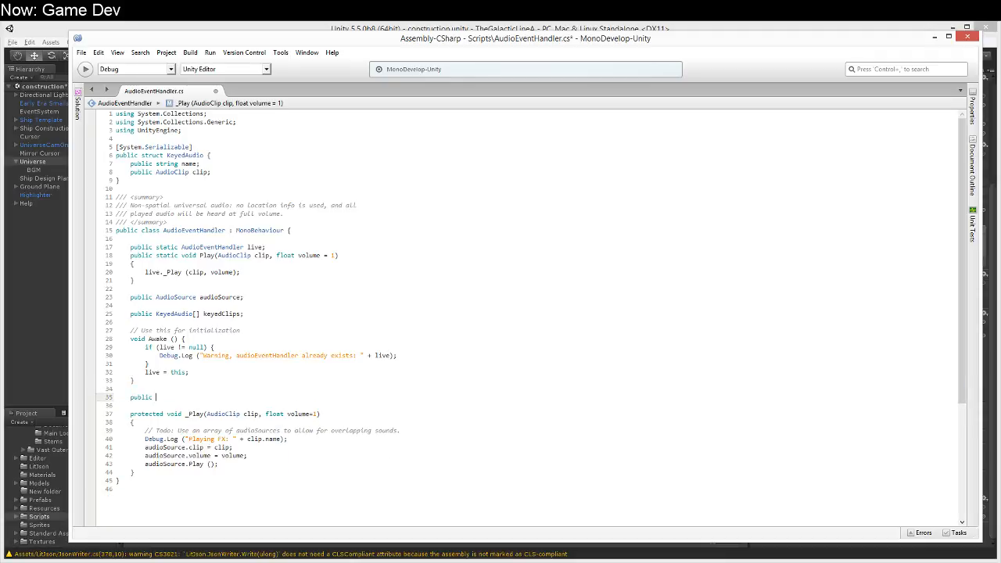
type("void")
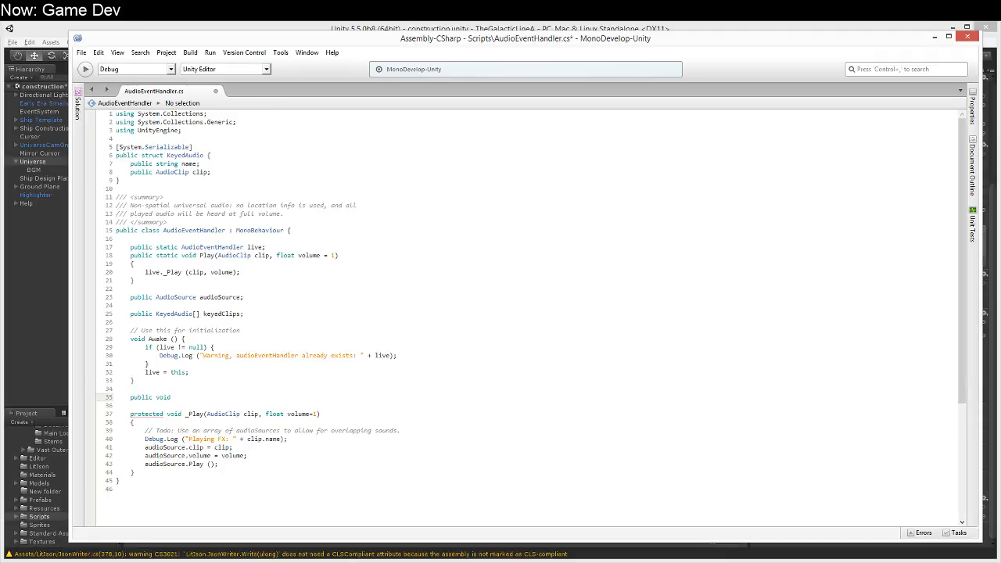
key("BackSpace")
key("BackSpace")
key("BackSpace")
key("BackSpace")
key("BackSpace")
type("KeyedAudio GetKeyedAudio(string name)")
key("Return")
type("{")
key("Return")
type("}")
Step: Inside GetKeyedAudio, add the loop foreach (KeyedAudio ka in keyedClips) with braces
key("Up")
key("End")
key("Return")
type("for")
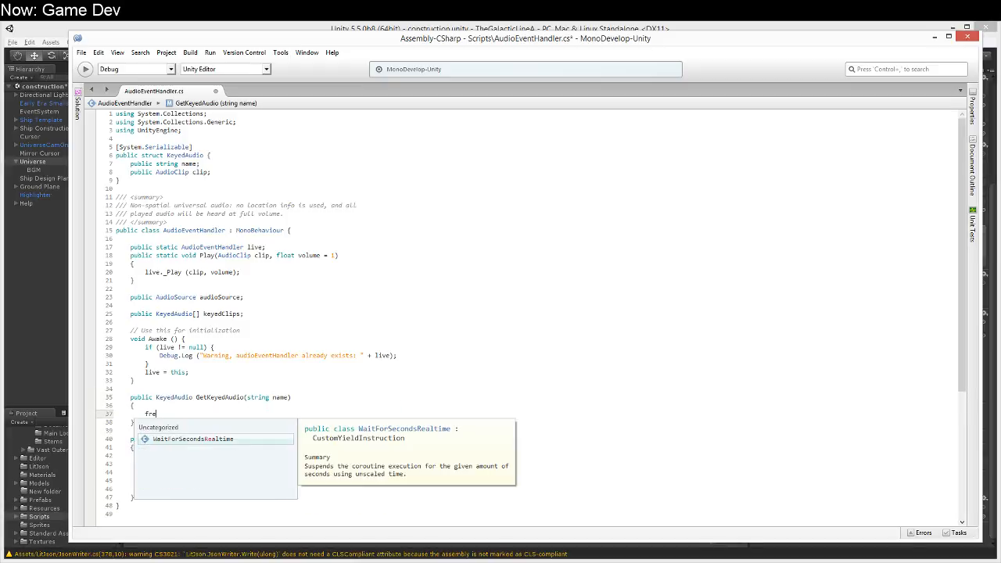
type("each")
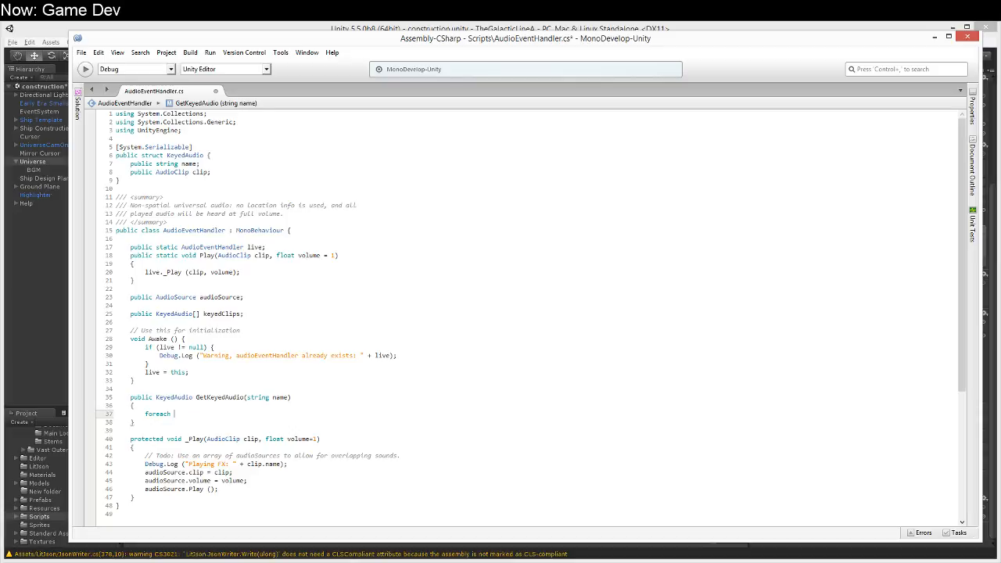
type("(KeyedAudio ka in ")
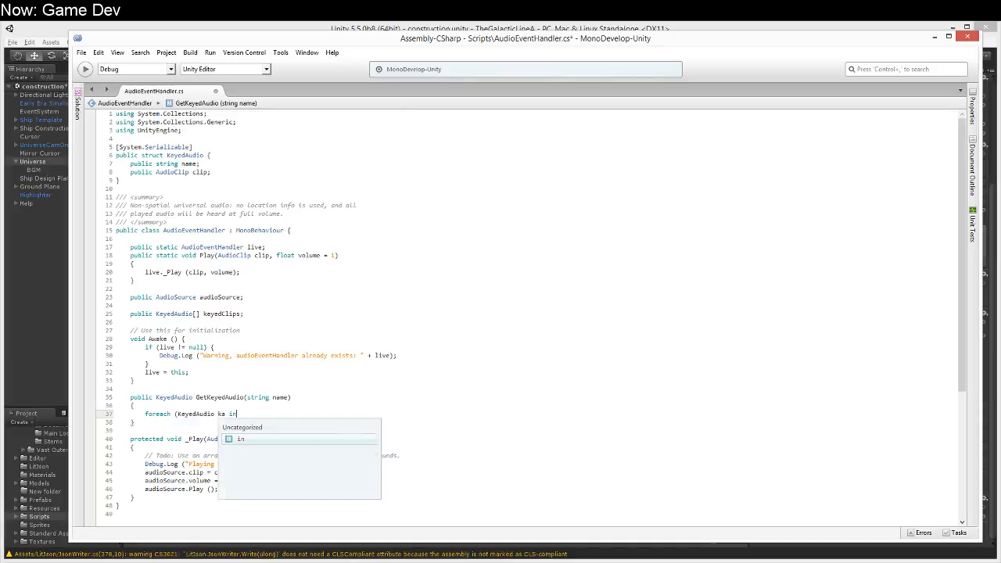
type("keyedClips)")
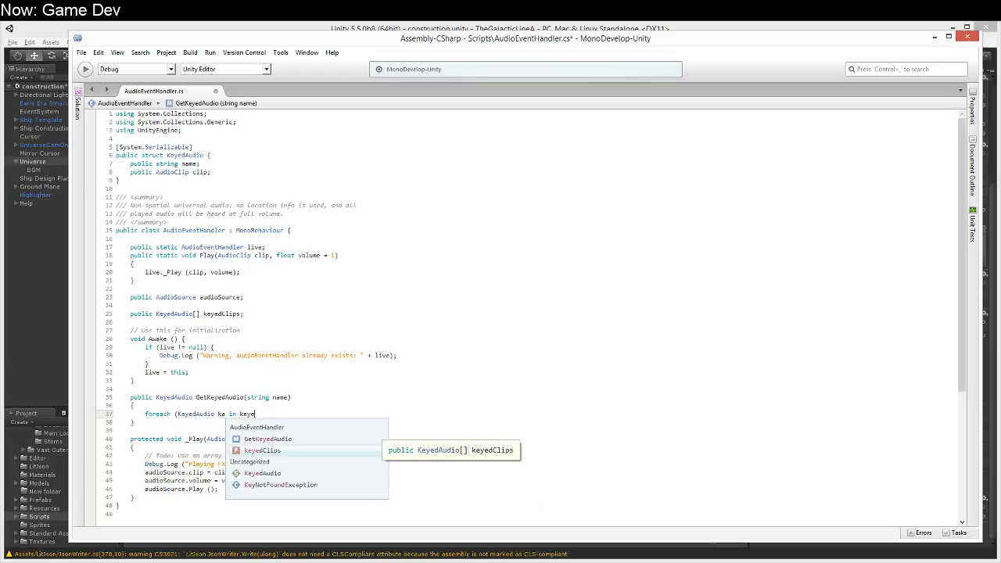
key("Return")
type("{")
key("Return")
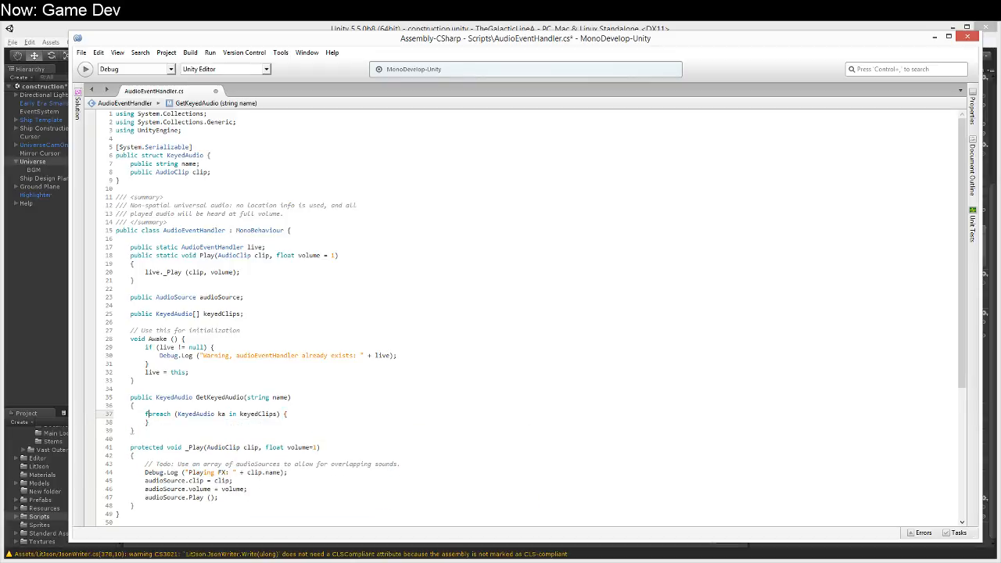
Step: Inside the foreach loop, add if (ka.name == name) followed by return ka;
type("uf")
key("BackSpace")
type("if ")
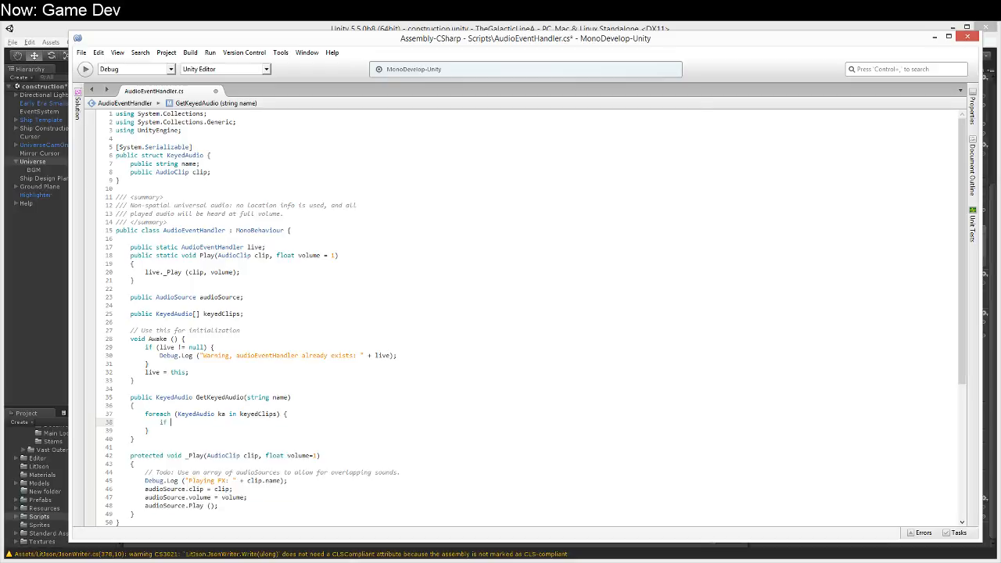
type("(ka.name == name) return ka;")
key("Down")
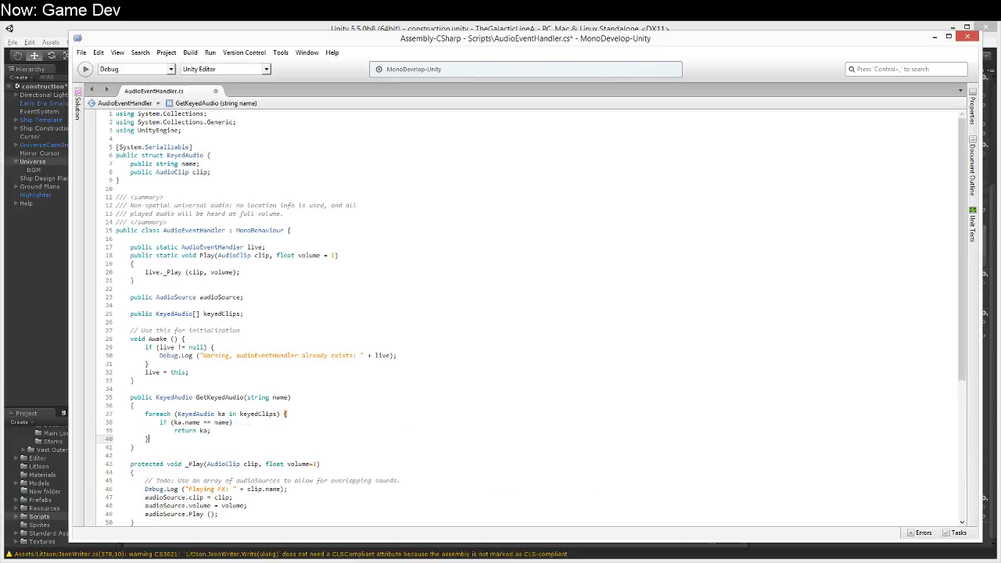
Step: After the foreach loop in GetKeyedAudio, add Debug.Log ("Cannot find keyed audio clip " + name); followed by return null;
key("Return")
type("Debug.Log ")
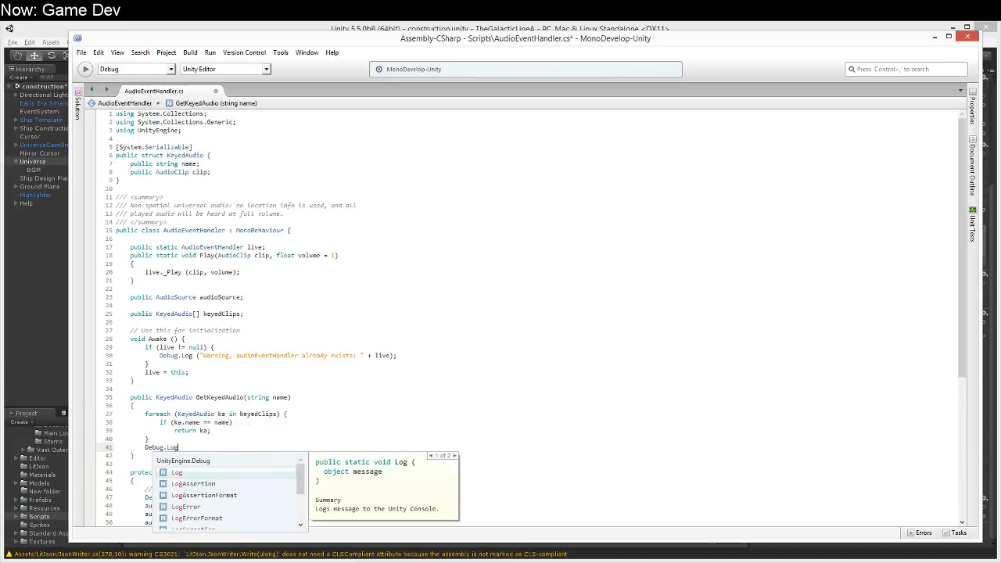
type("(\"Cannot ")
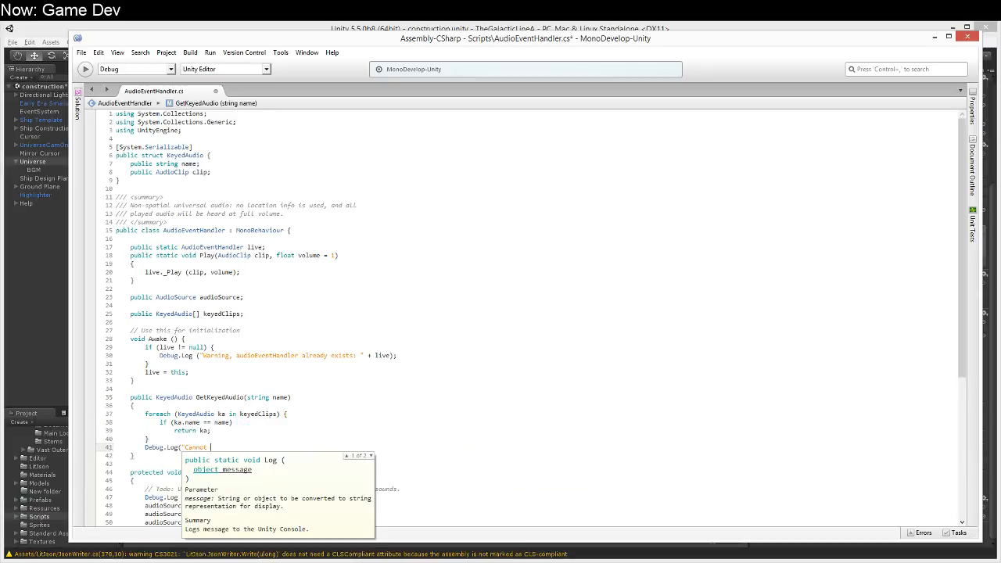
type("find audio clip \" + name);")
key("Return")
type("return null;")
left_click(188, 447)
left_click(233, 448)
type("keyed")
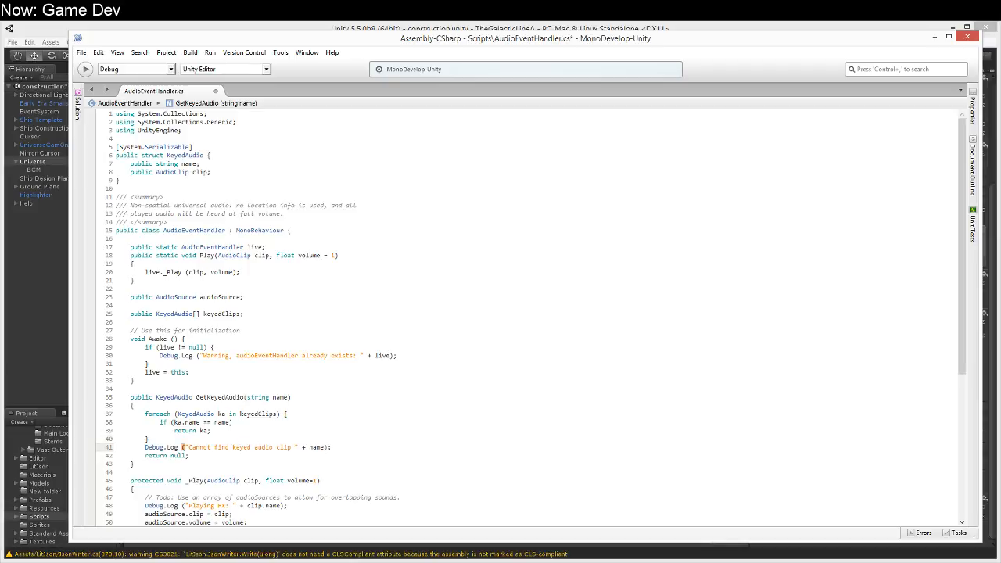
Step: Below the static Play method, add public static void PlayKey(string key, float volume = 1) with an empty body
key("Up")
key("Up")
key("Up")
key("Up")
key("Up")
key("Up")
key("Up")
key("Up")
key("Up")
key("Down")
key("Down")
key("Down")
key("Down")
key("Up")
key("Up")
key("Down")
key("Down")
key("Down")
key("Down")
key("Down")
key("Down")
key("Down")
key("Up")
key("Up")
key("Up")
key("Up")
key("Up")
key("Up")
key("Up")
key("Up")
key("Up")
key("Up")
key("Up")
key("Up")
key("Up")
key("Up")
key("Up")
key("Up")
key("Up")
key("Up")
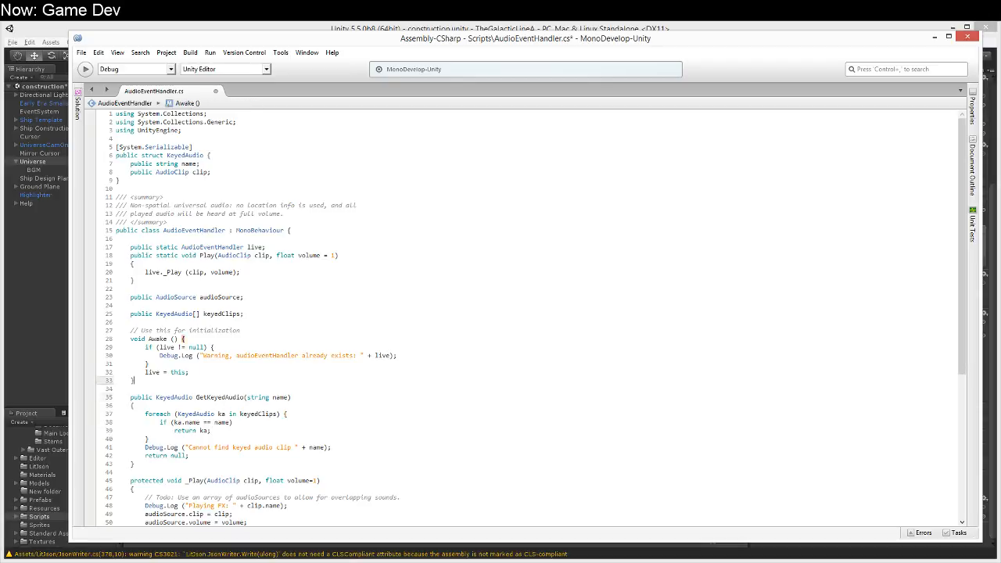
key("Up")
key("Up")
key("Return")
type("pub")
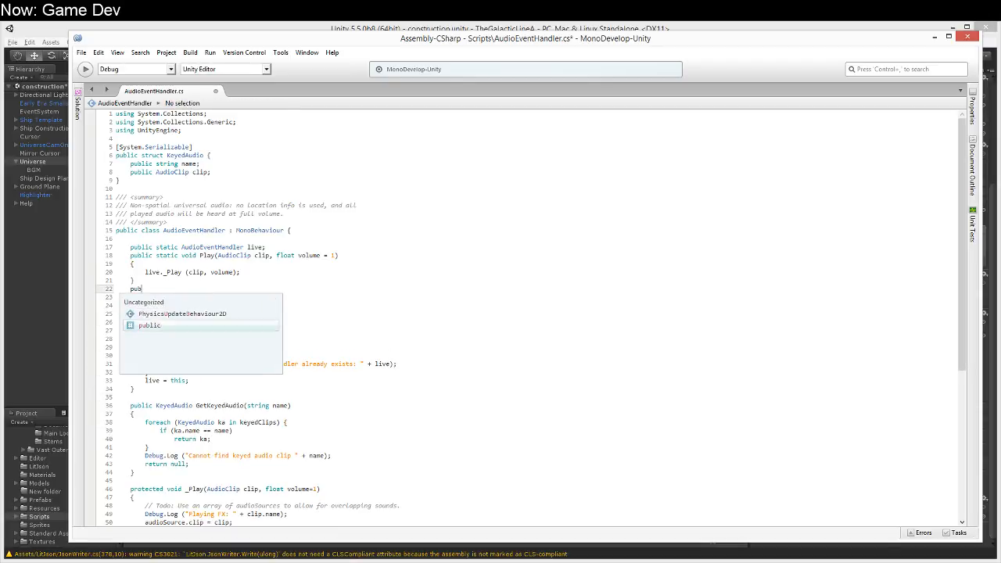
type("lic static void Playe")
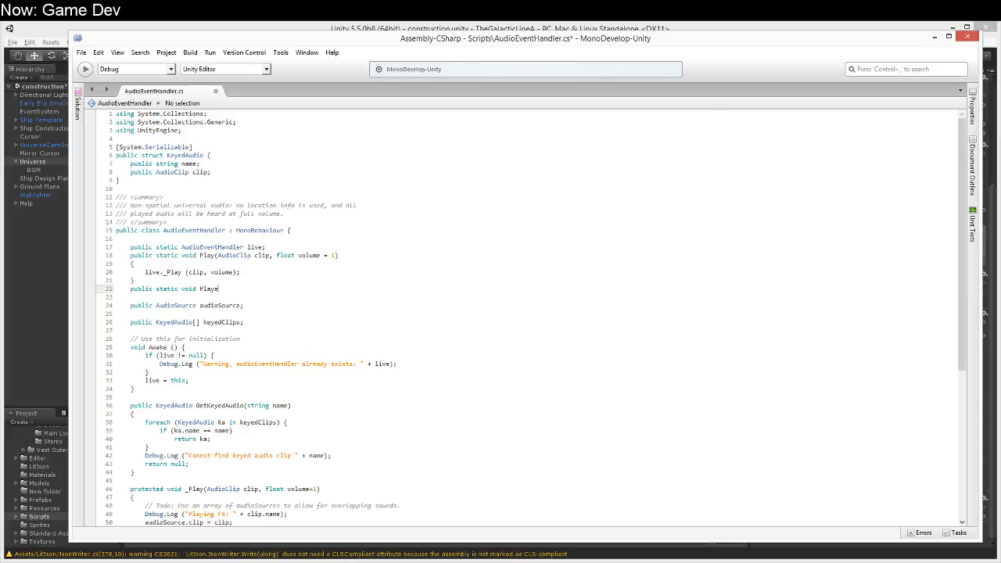
type("Key(strign key")
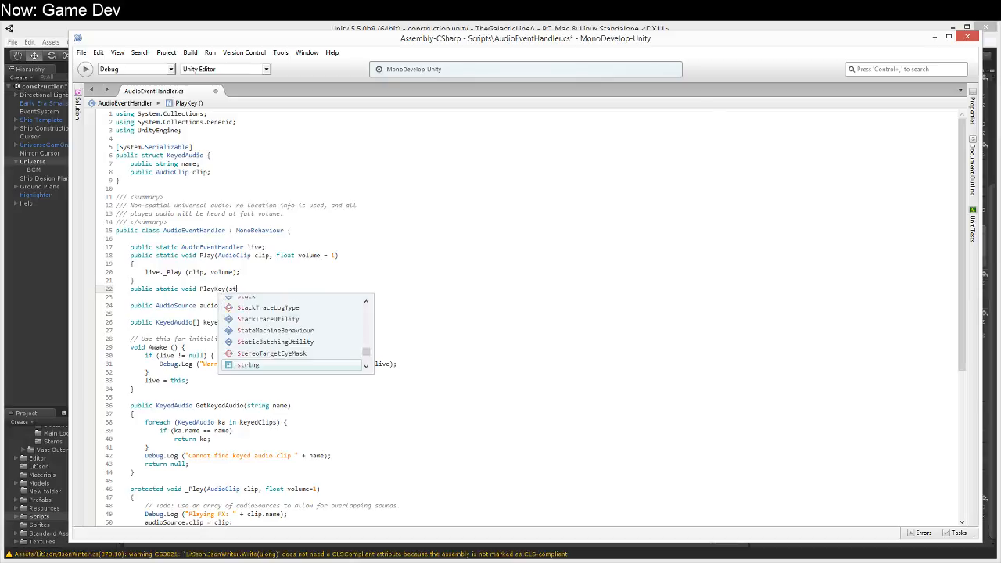
key("ctrl+shift+Left")
key("ctrl+shift+Left")
type("str")
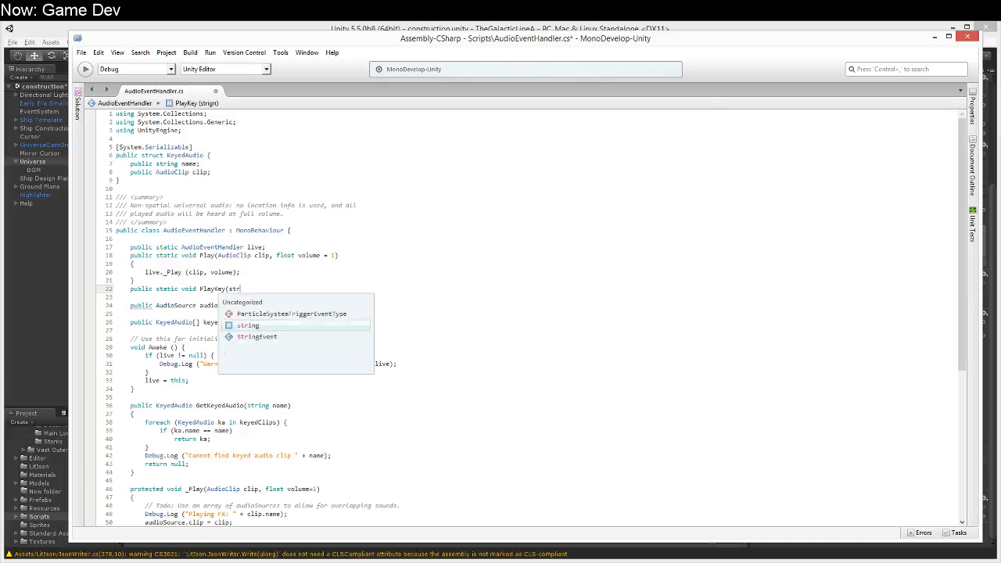
type("ing key, fl")
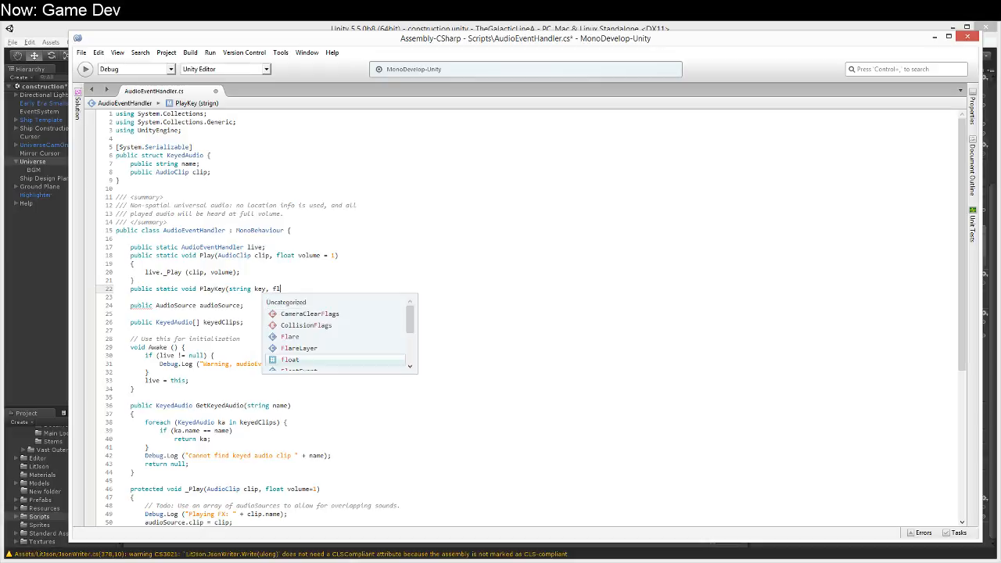
type("oat volu")
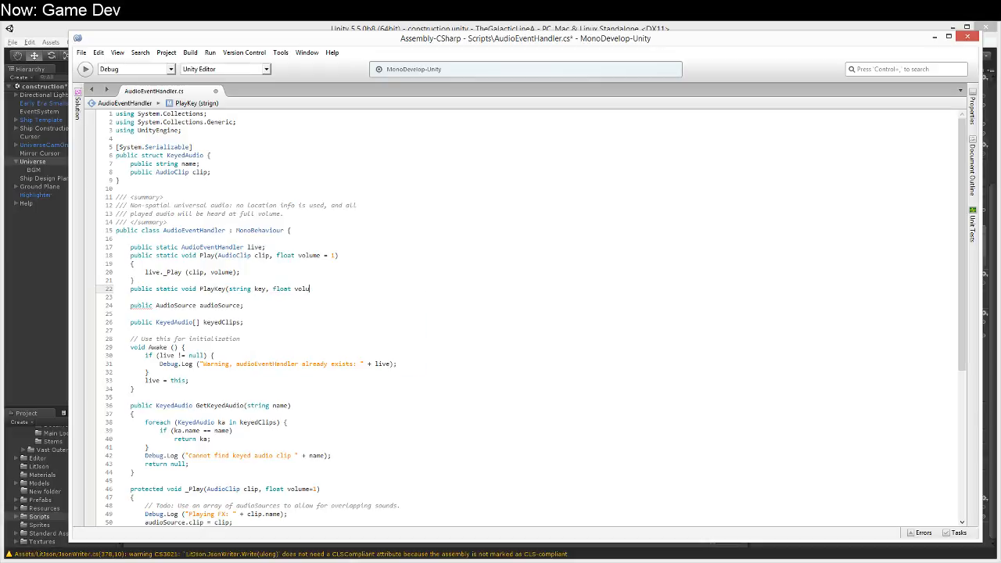
type("me = 1)")
key("Return")
type("{")
key("Return")
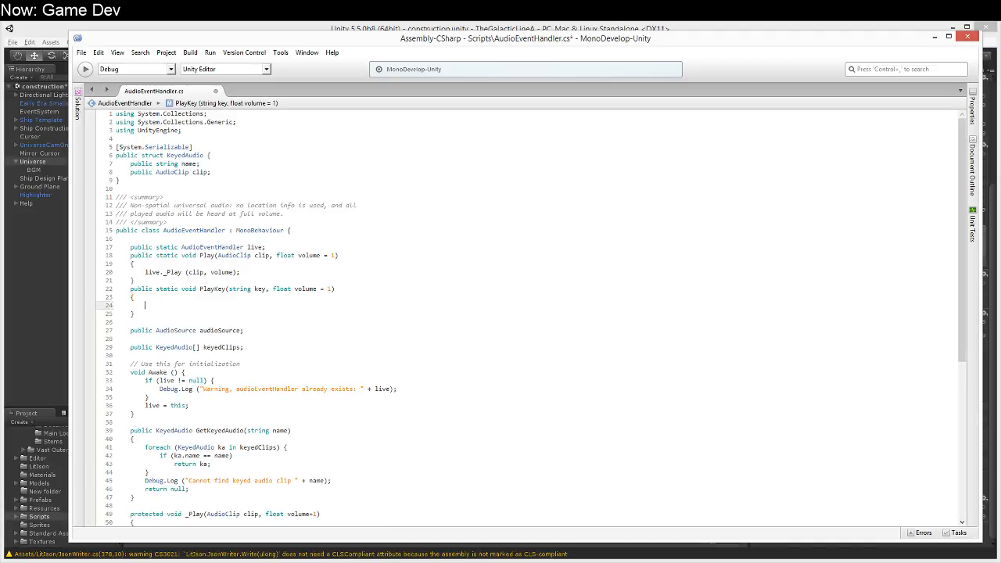
Step: Inside PlayKey, add the line AudioClip c = live.GetKeyedAudio (key);
type("AudioClip c = live.")
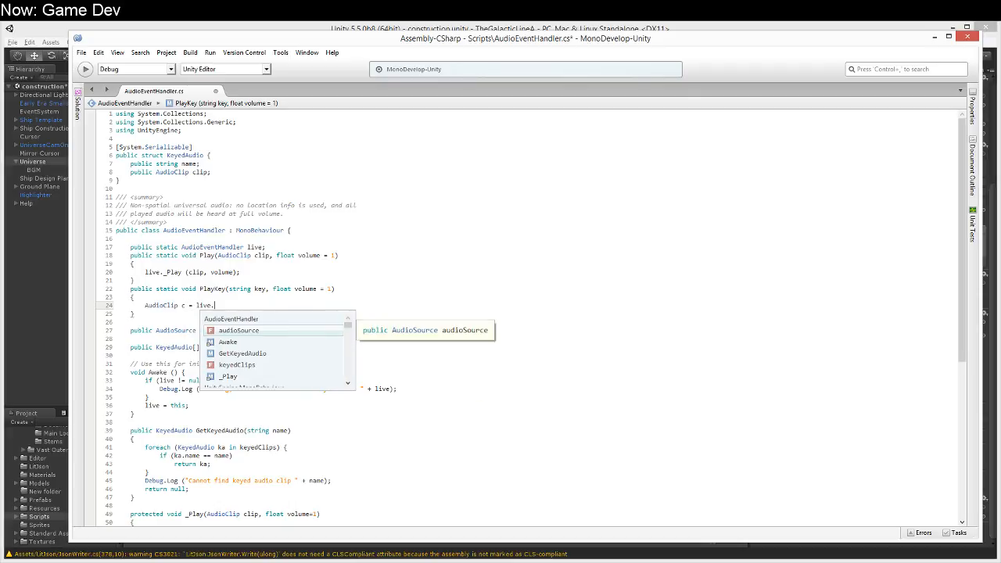
type("GetKe")
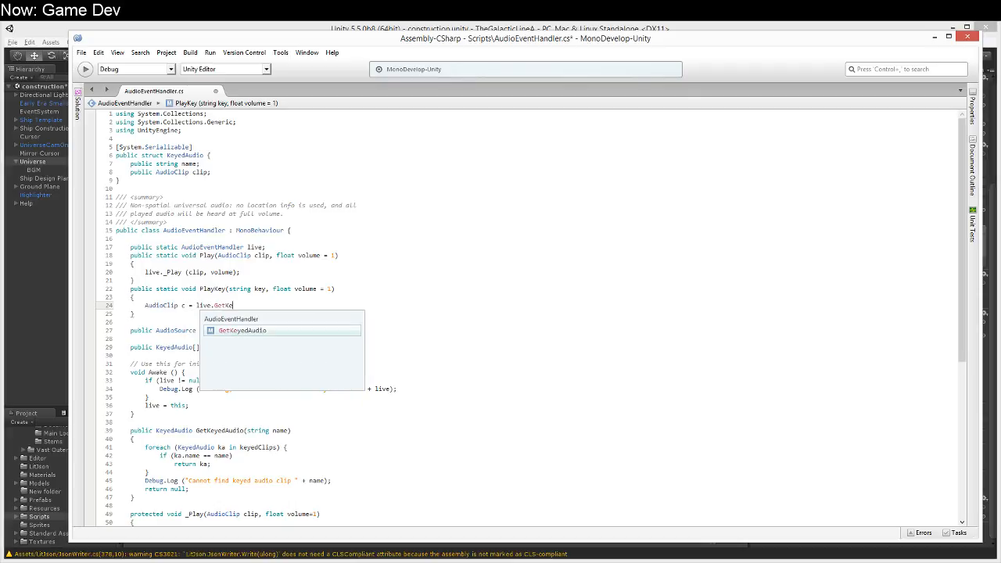
type("yedAudio (key);")
Step: In PlayKey, add if (c == null) return; and below it the call Play (c, volume);
key("Return")
type("if (c == null)")
key("Return")
type("return;")
key("Return")
type("Play (c, volume);")
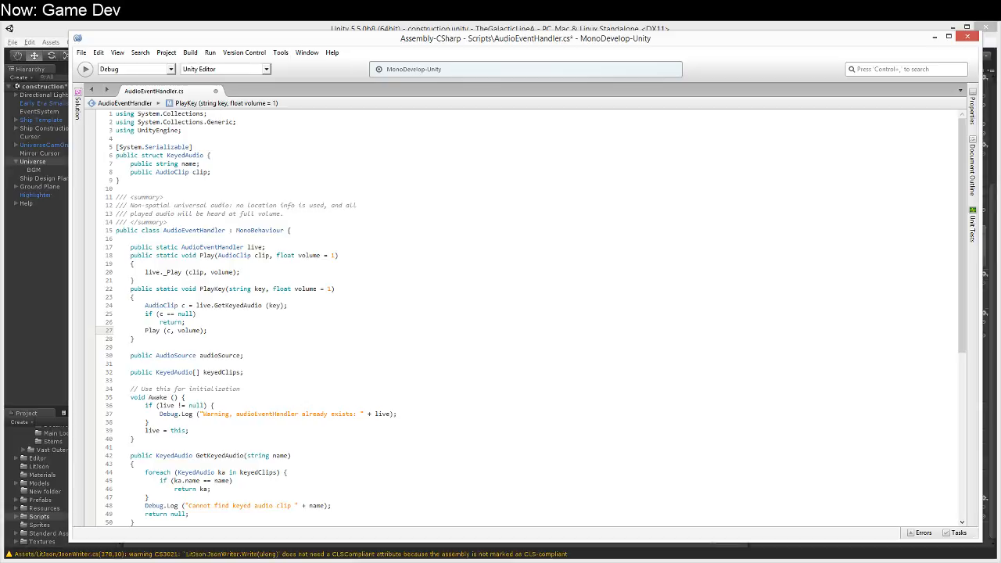
Step: Look over the rest of the code down to the _Play method and save the AudioEventHandler script
key("Down")
key("Down")
key("Down")
key("Down")
key("Down")
key("Down")
key("Down")
key("Down")
key("Down")
key("Down")
key("Down")
key("Down")
key("Down")
key("Down")
key("Down")
key("Down")
key("Down")
key("Down")
key("Down")
key("Down")
key("Up")
key("Up")
key("Up")
key("Up")
key("Down")
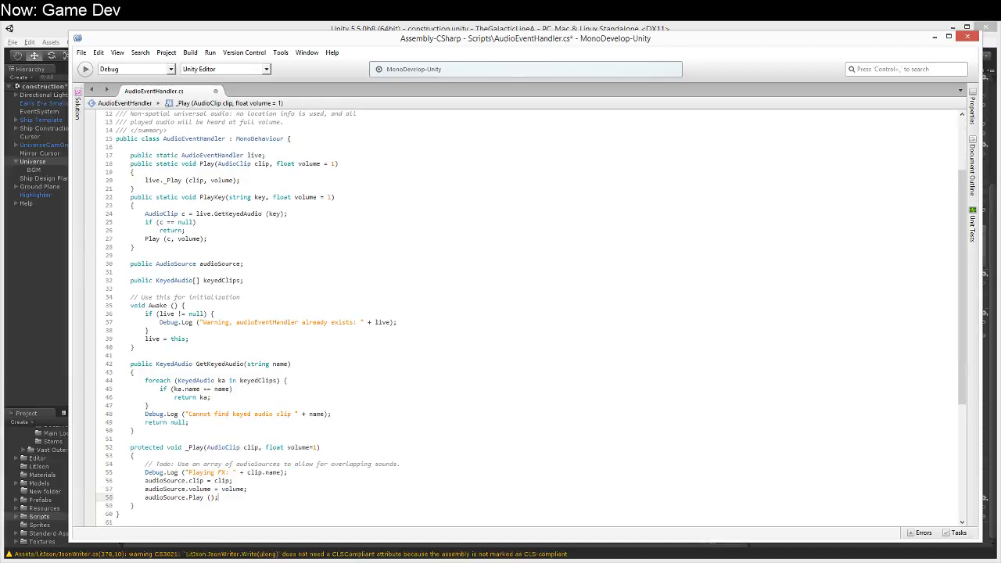
key("Up")
key("Up")
key("Up")
key("Up")
key("Down")
key("ctrl+s")
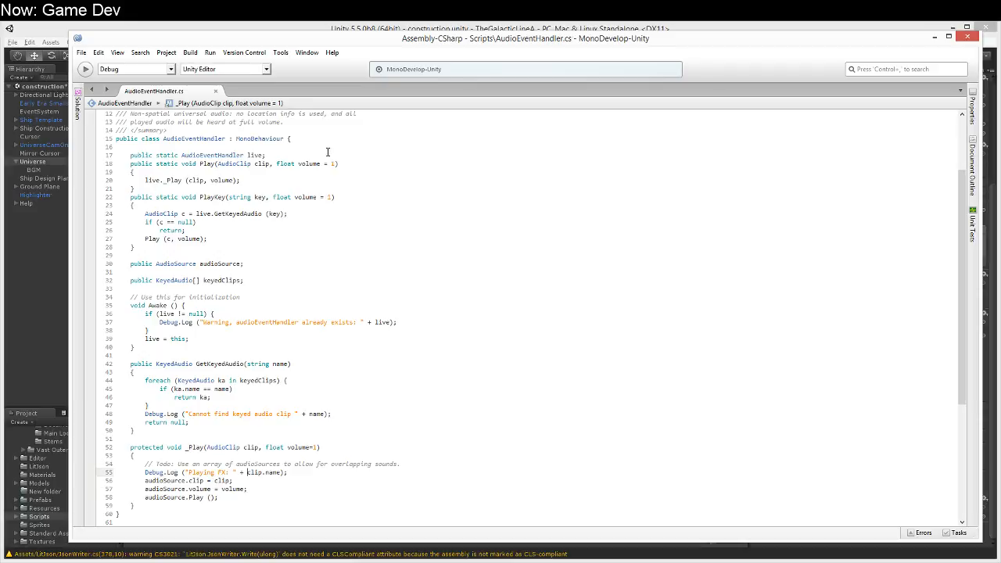
Step: Switch to Unity, check Universe's Audio Event Handler component, and open the first AudioEventHandler.cs compile error in the code editor
left_click(22, 163)
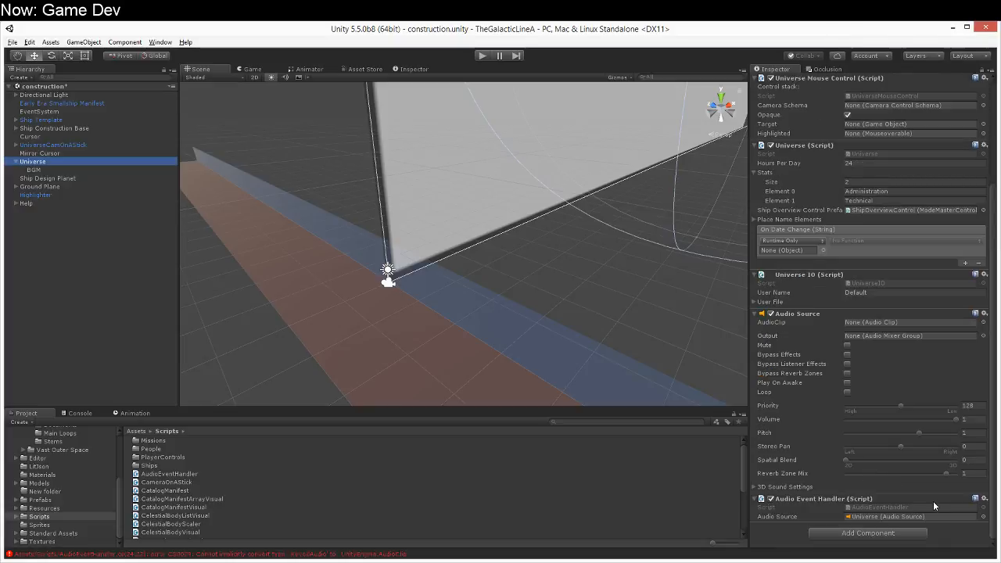
left_click(793, 523)
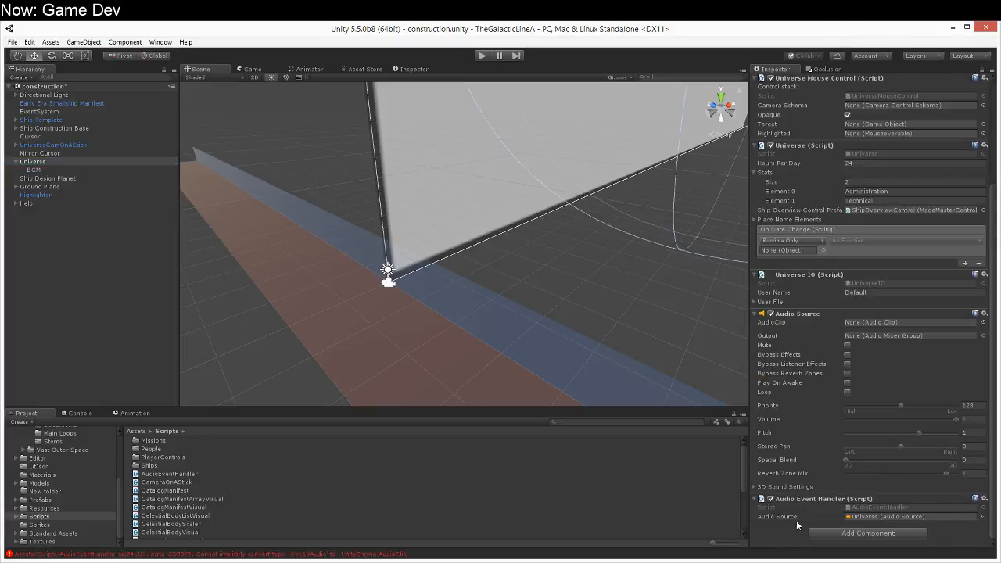
left_click(72, 413)
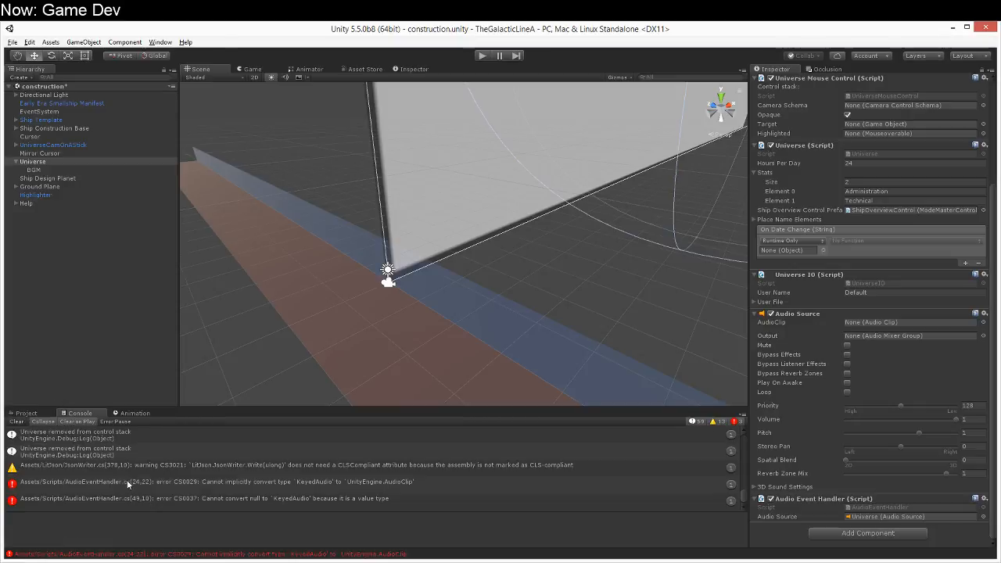
double_click(138, 482)
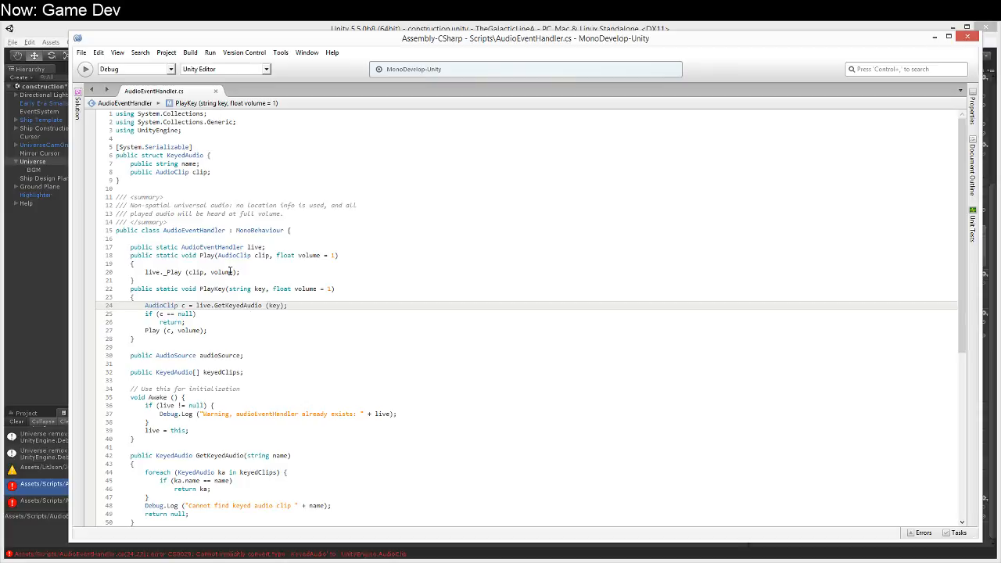
Step: Change GetKeyedAudio's return type to AudioClip, make the matching entry return ka.clip, and save the script
scroll(190, 352, "down", 5)
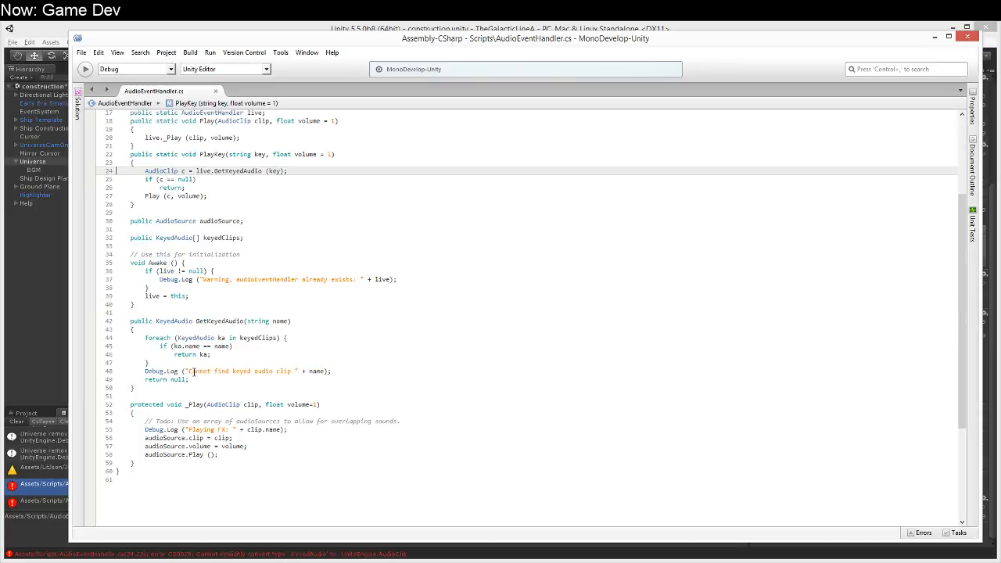
double_click(188, 320)
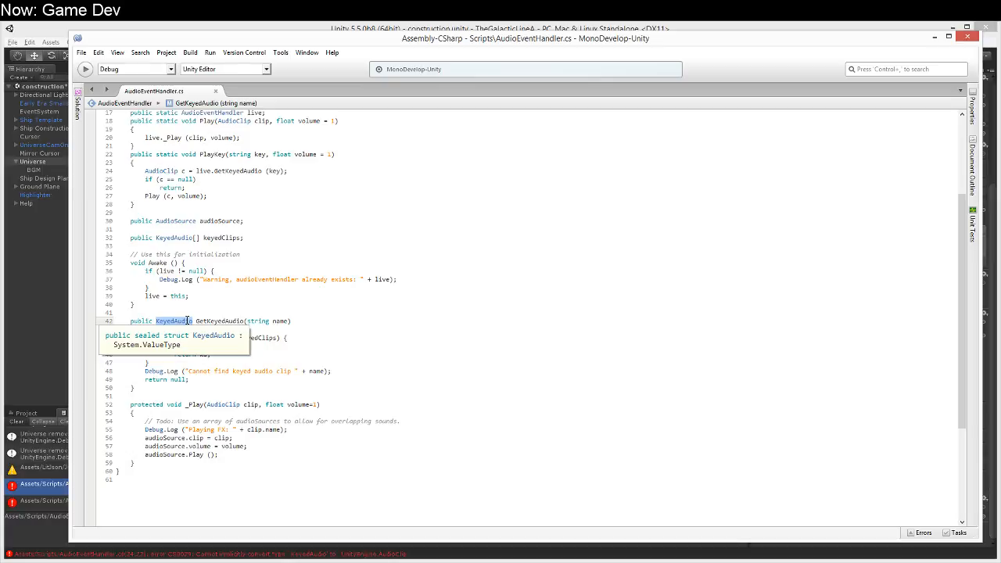
type("AudioClip")
key("Down")
key("Down")
key("Down")
key("Down")
key("Left")
type(".")
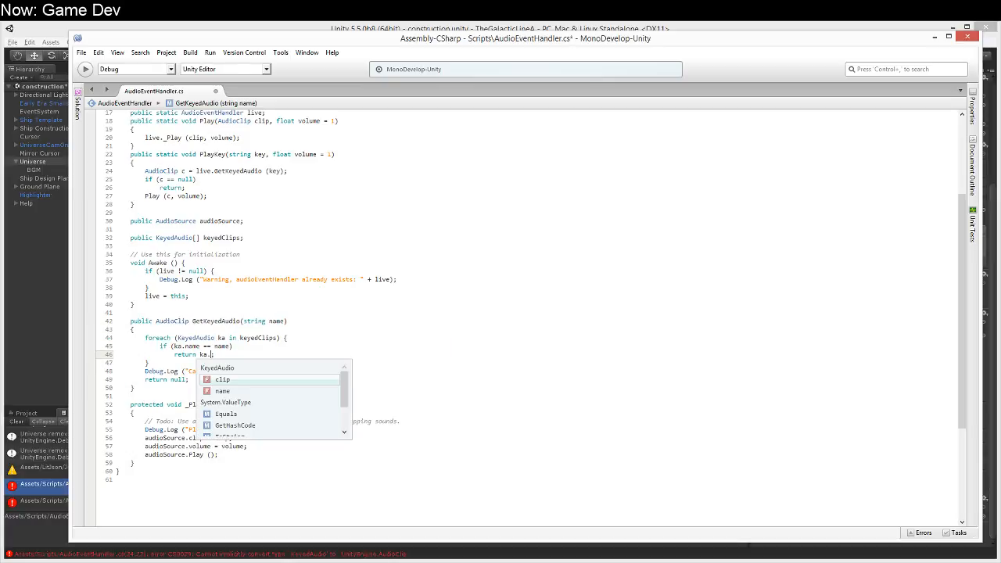
key("Return")
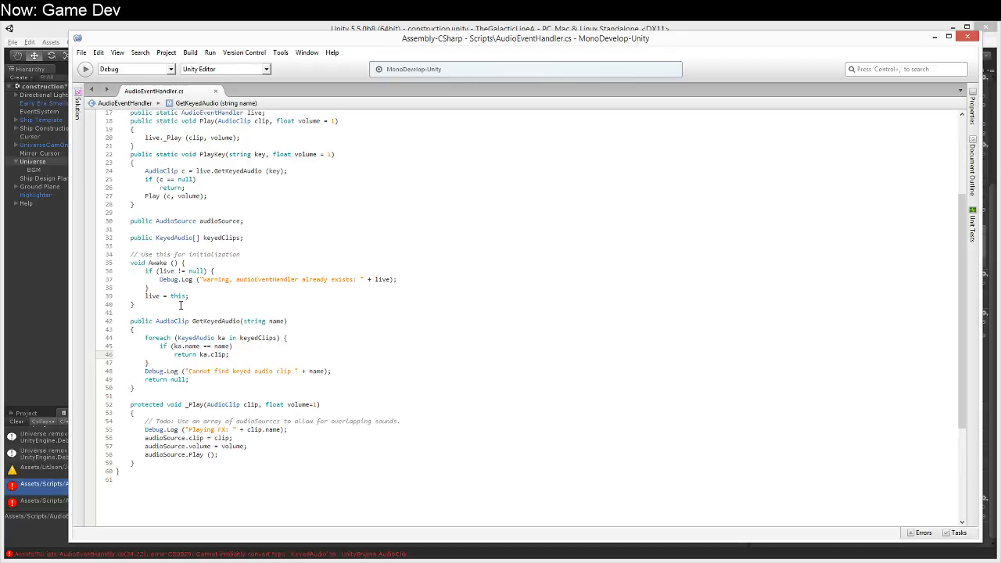
Step: Switch to Unity and set the Keyed Clips size to 2 in Universe's Audio Event Handler component
left_click(27, 270)
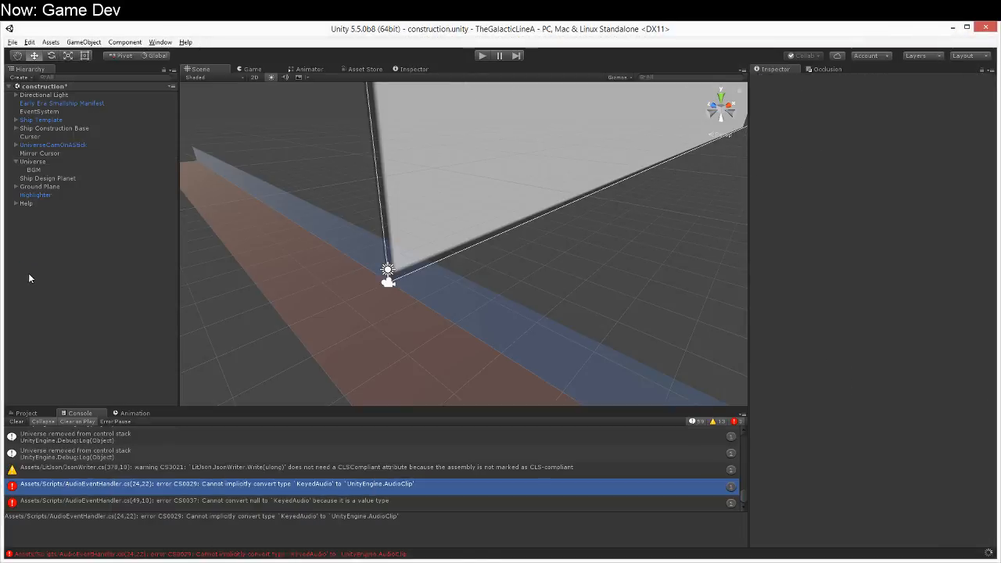
left_click(53, 146)
left_click(55, 162)
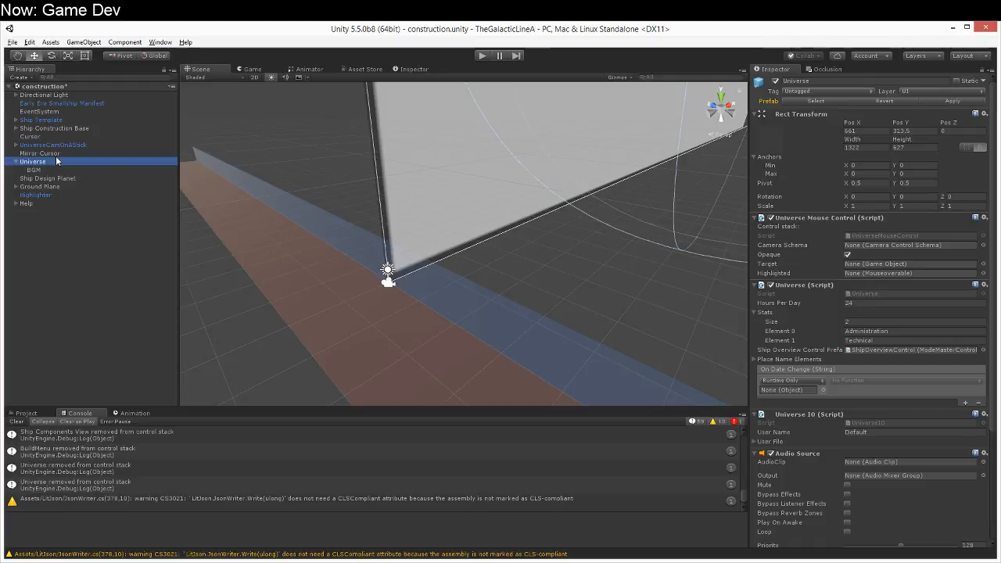
left_click(62, 154)
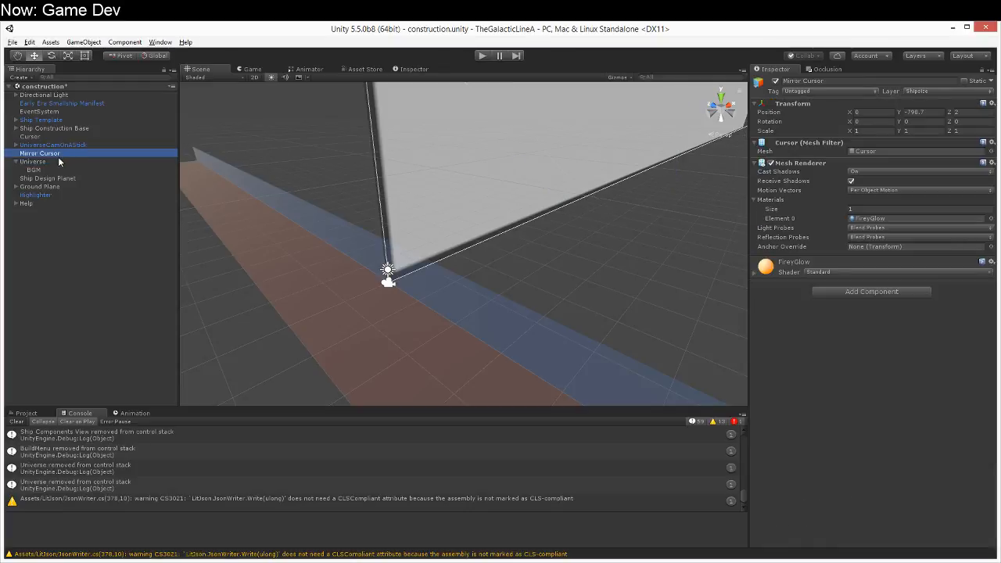
left_click(59, 161)
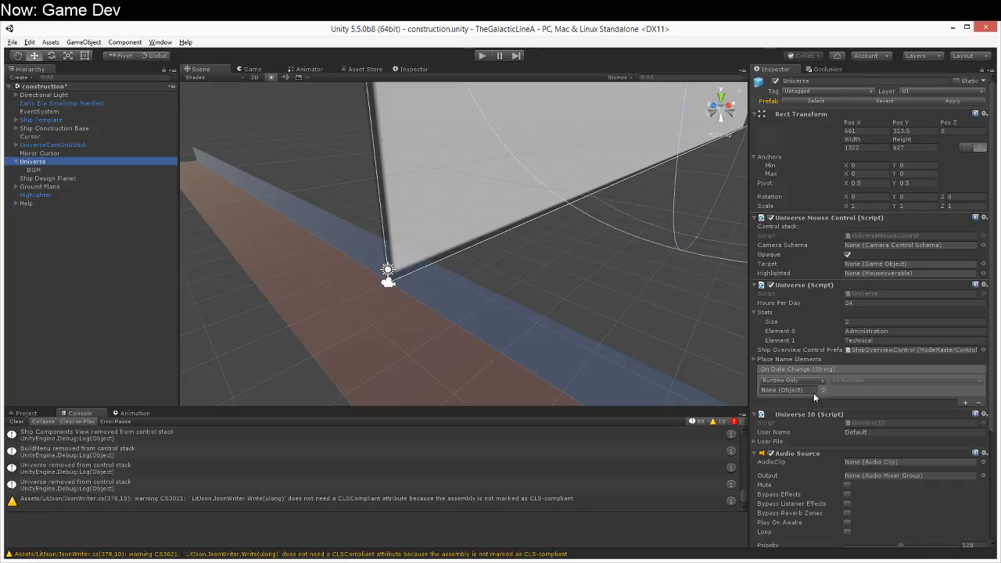
scroll(813, 393, "down", 5)
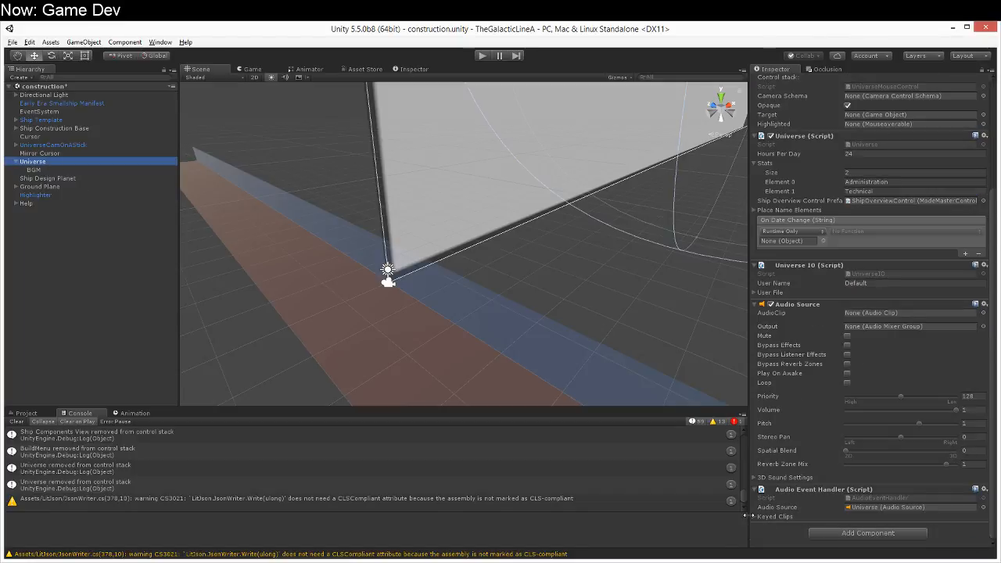
left_click(760, 517)
left_click(855, 524)
type("2")
key("Return")
Step: Name the first Keyed Clips element Build and the second one Delete
left_click(765, 527)
scroll(787, 530, "down", 2)
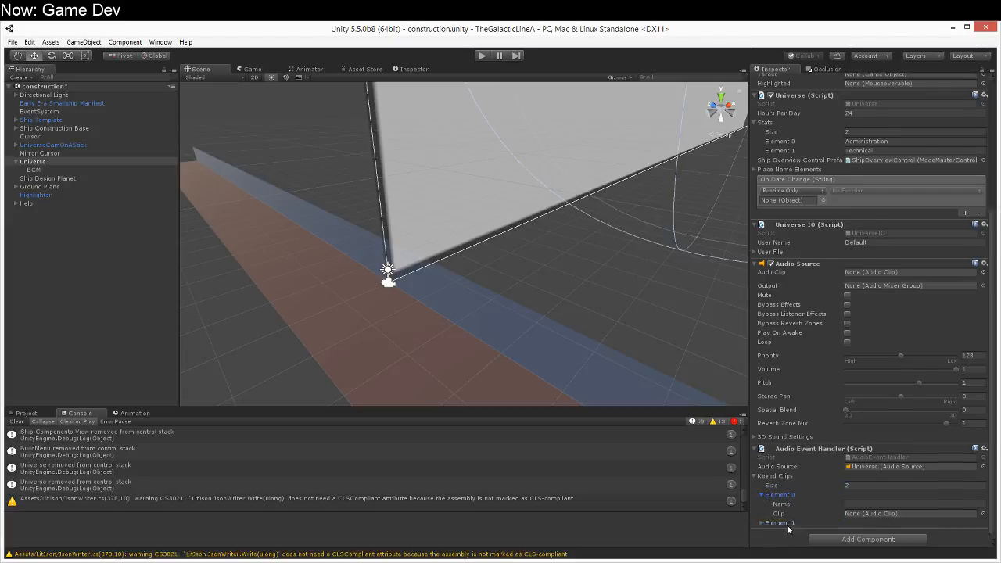
left_click(867, 498)
type("Build")
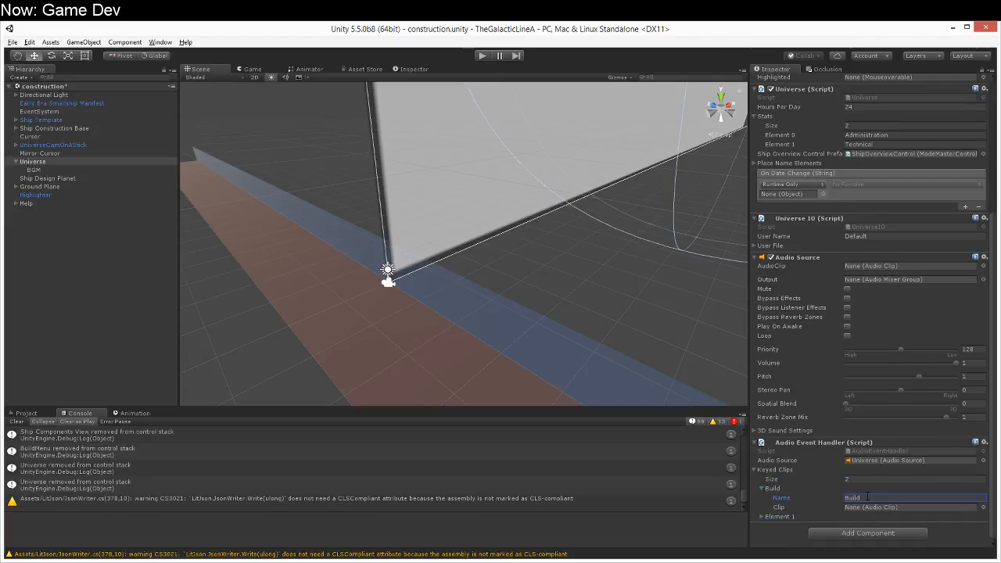
left_click(761, 517)
left_click(858, 527)
type("Delete")
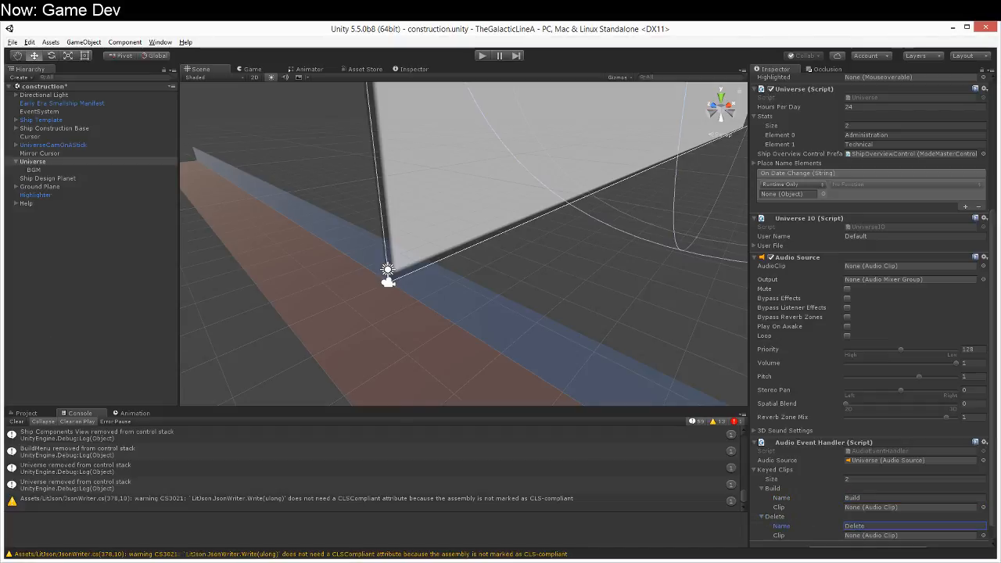
Step: Assign the book sound from the Assets Audio folder as the clip of the Build element
left_click(26, 413)
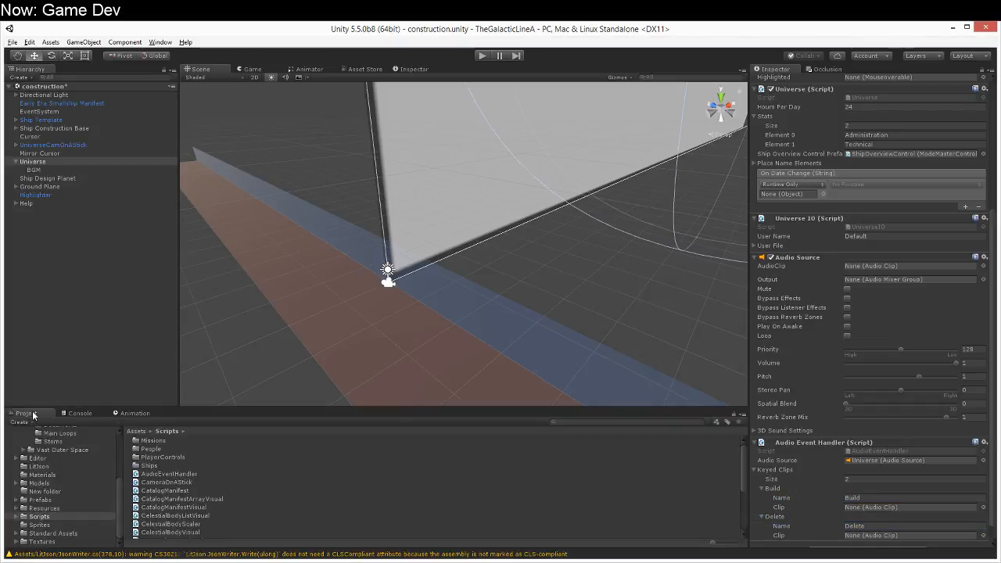
left_click(97, 458)
scroll(86, 481, "up", 4)
left_click(61, 496)
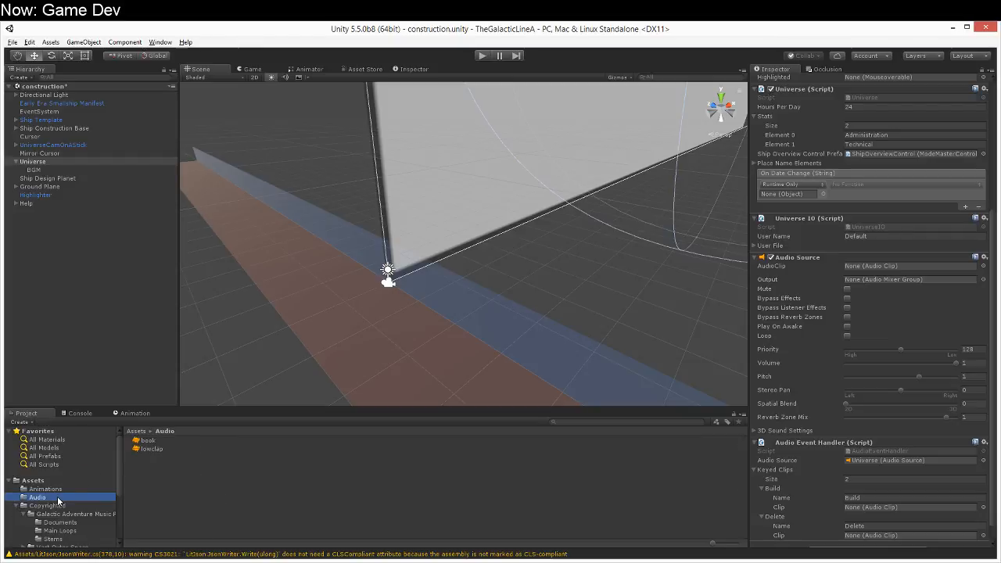
left_click_drag(144, 444, 896, 512)
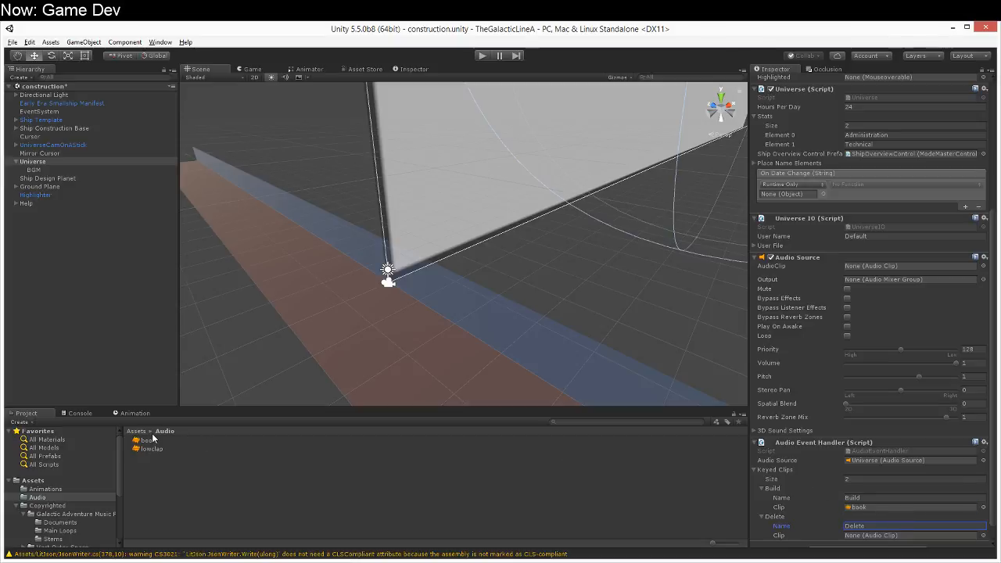
Step: Assign the lowclap sound from the Assets Audio folder as the clip of the Delete element
left_click(142, 448)
left_click_drag(577, 504, 852, 539)
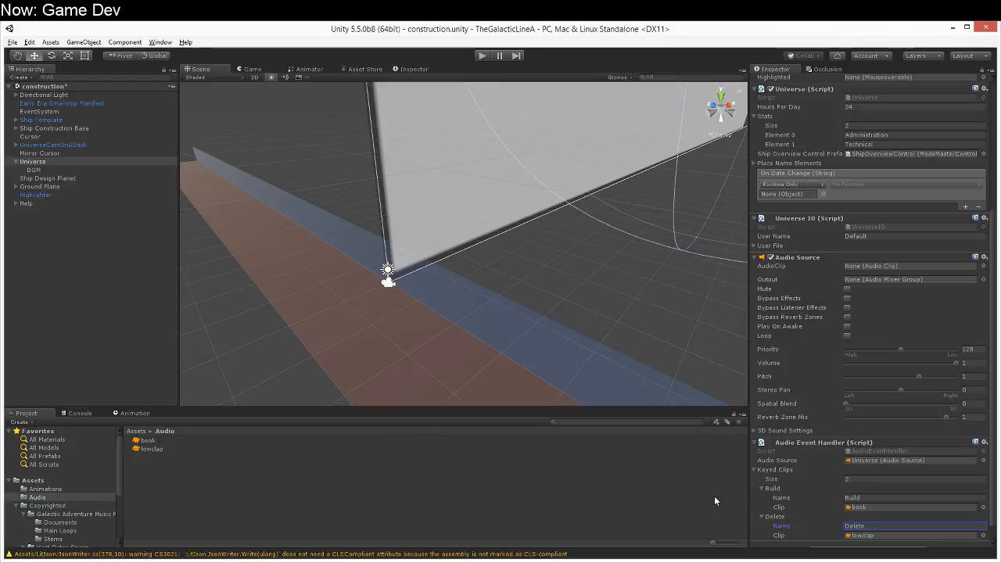
scroll(790, 473, "down", 1)
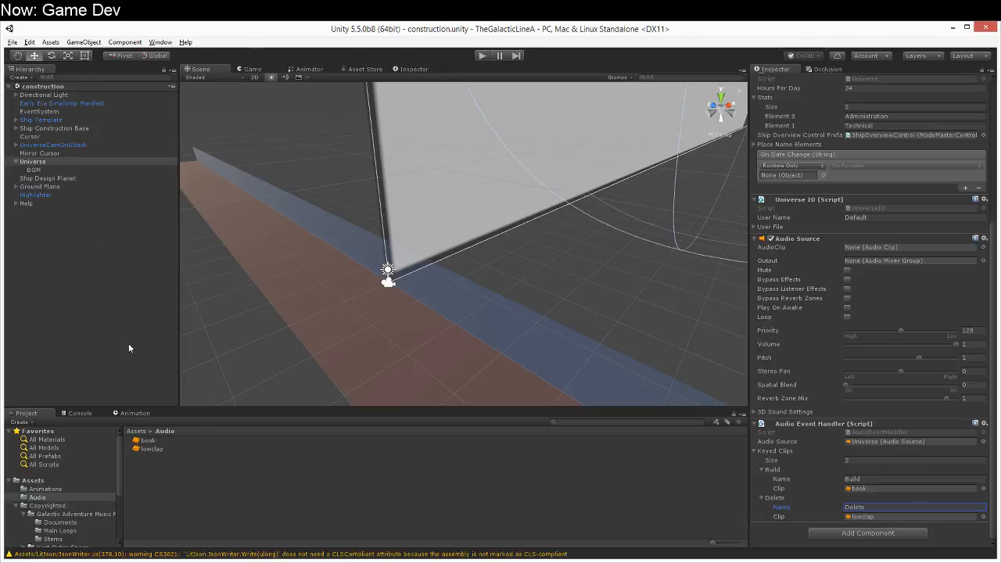
Step: Open the ShipConstructionControl script attached to Exterior Construction Controller under Ship Construction Base
left_click(80, 127)
left_click(72, 121)
left_click(16, 120)
left_click(16, 121)
left_click(17, 129)
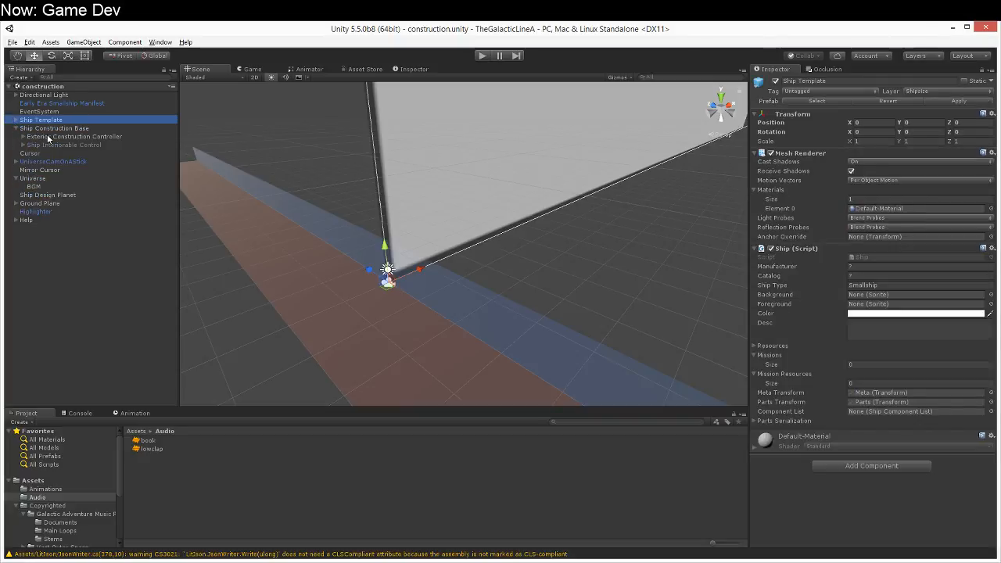
left_click(49, 137)
left_click(932, 168)
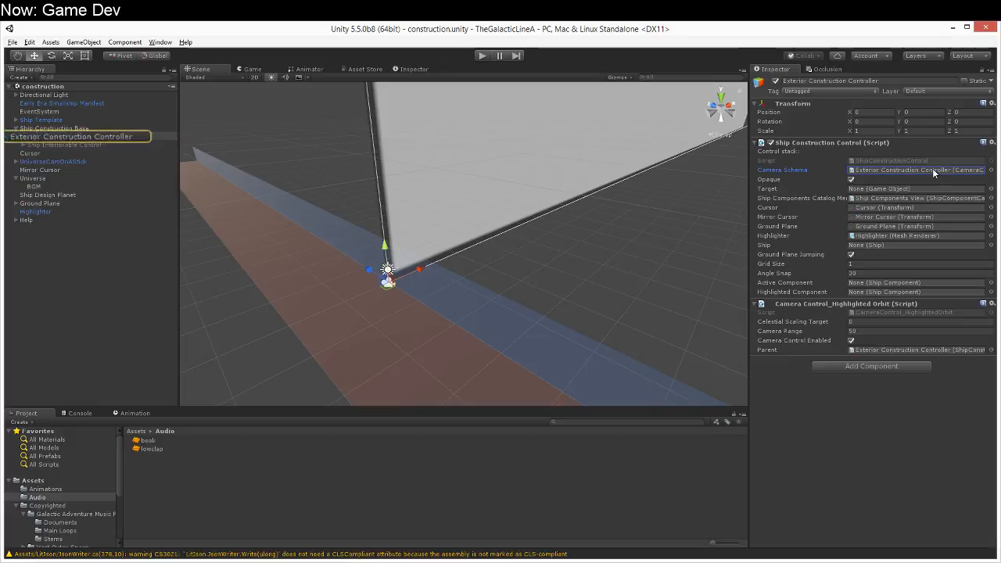
left_click(929, 160)
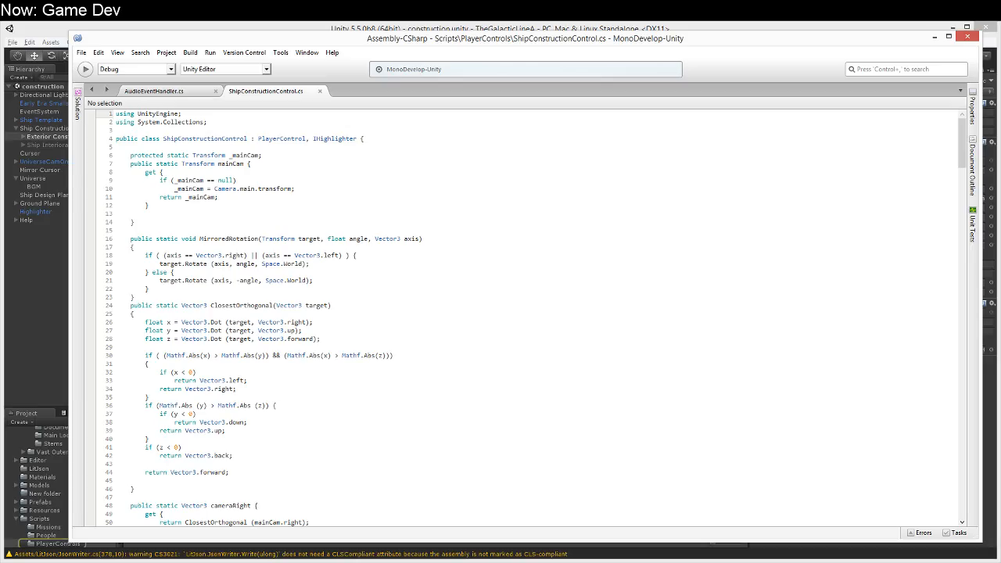
left_click(430, 216)
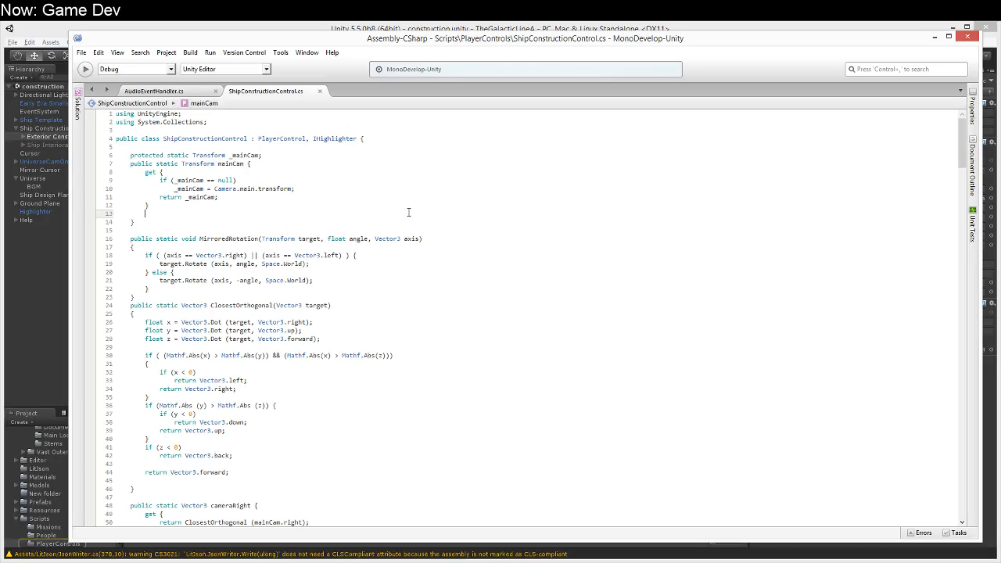
Step: Examine ShipConstructionControl's UnloadedCursor method, especially the mouse-down block that picks up a highlighted component
scroll(320, 271, "down", 15)
scroll(320, 272, "down", 20)
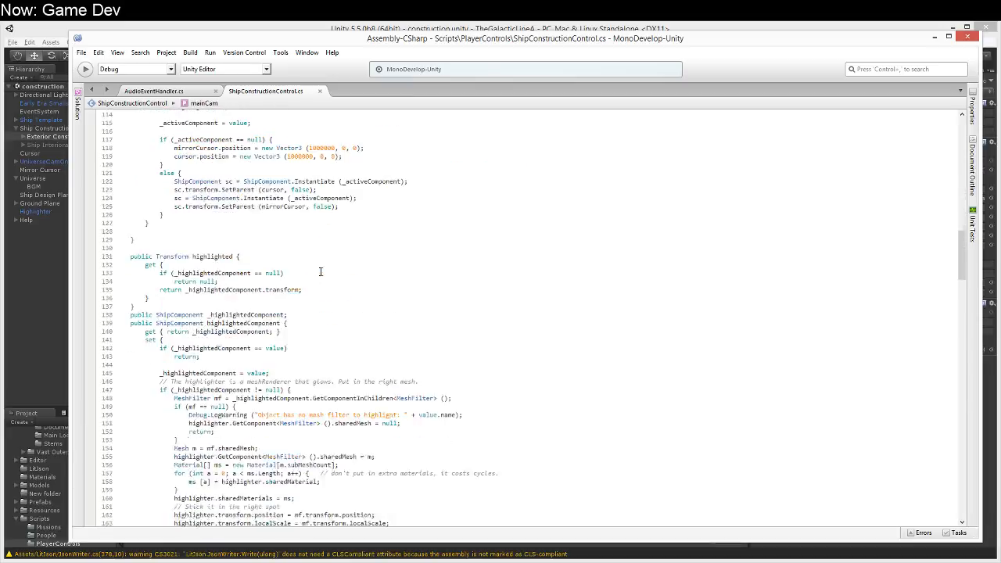
scroll(320, 271, "up", 6)
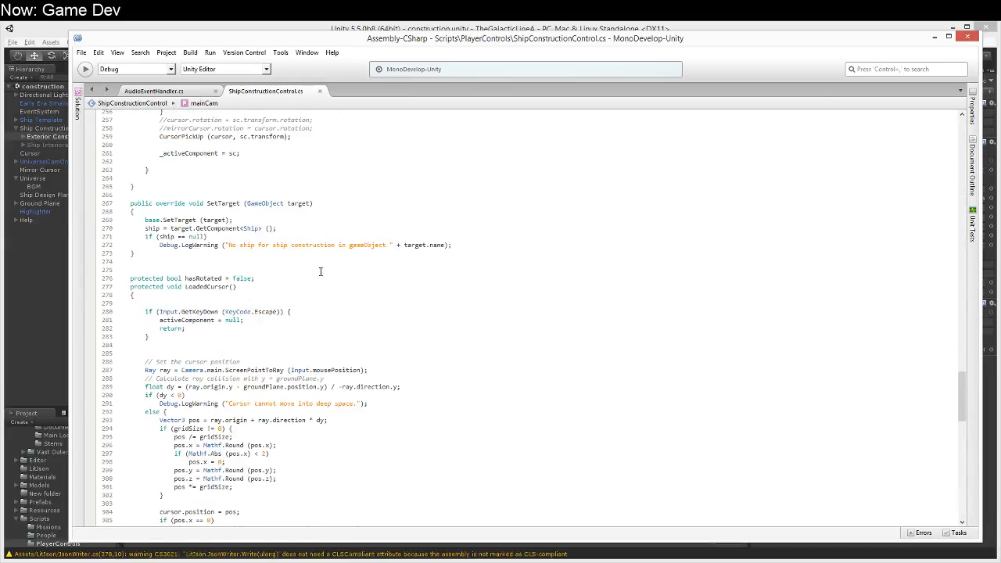
scroll(320, 272, "up", 5)
scroll(306, 323, "up", 7)
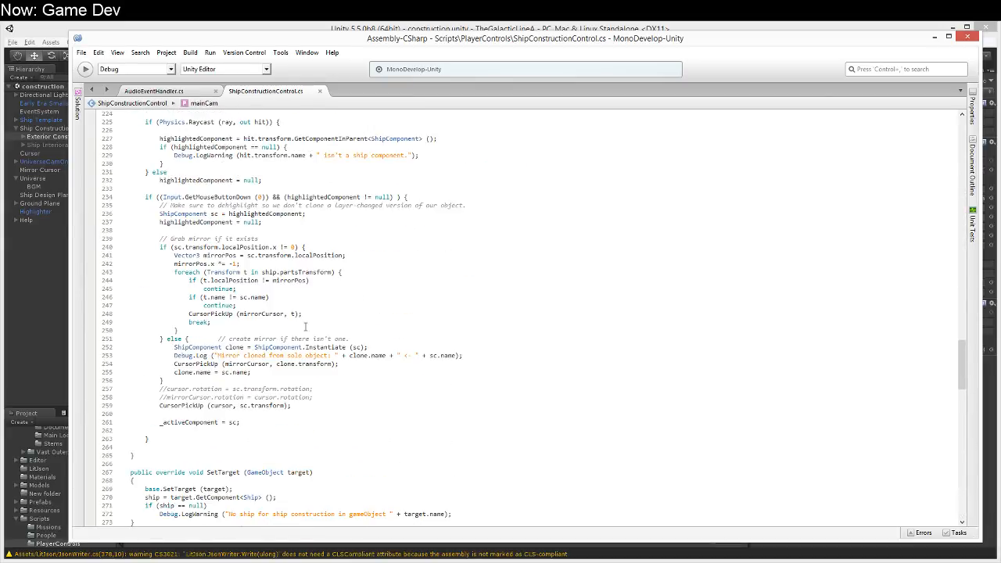
left_click_drag(155, 242, 271, 242)
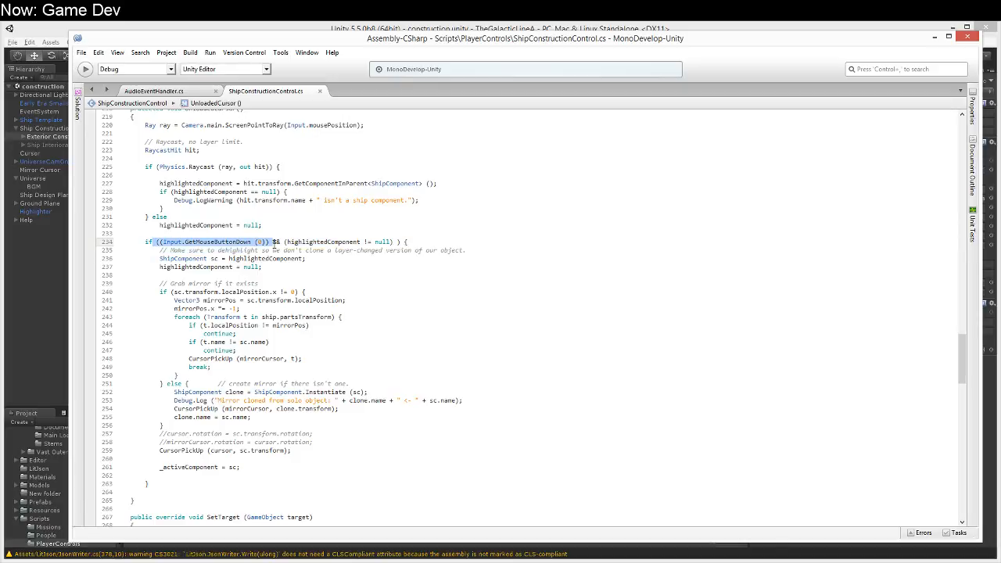
left_click(228, 284)
left_click(346, 434)
left_click(297, 451)
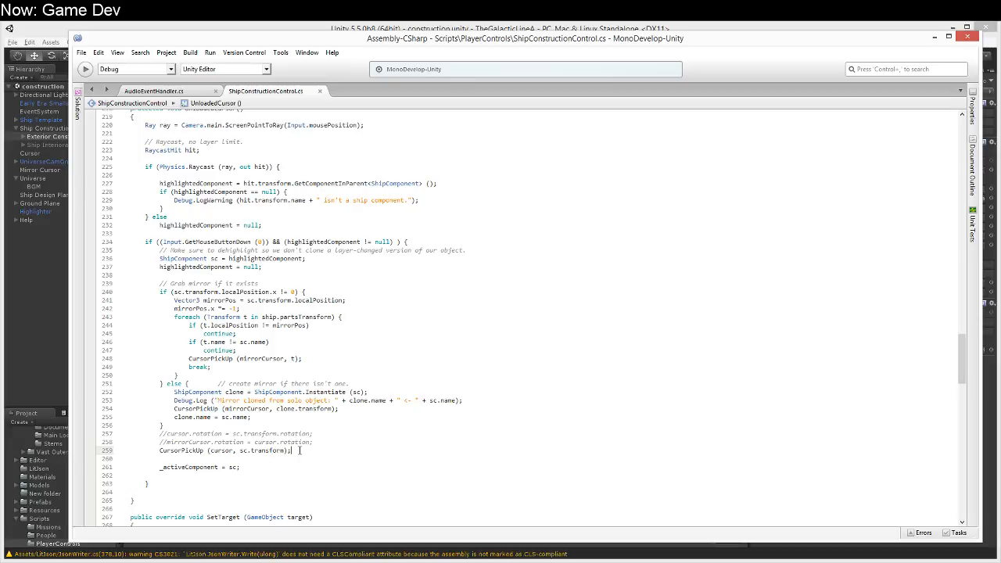
left_click(294, 459)
scroll(296, 462, "up", 6)
scroll(296, 461, "down", 8)
Step: Add AudioEventHandler.PlayKey ("Delete"); below _activeComponent = sc; in UnloadedCursor's mouse-down block
left_click(283, 431)
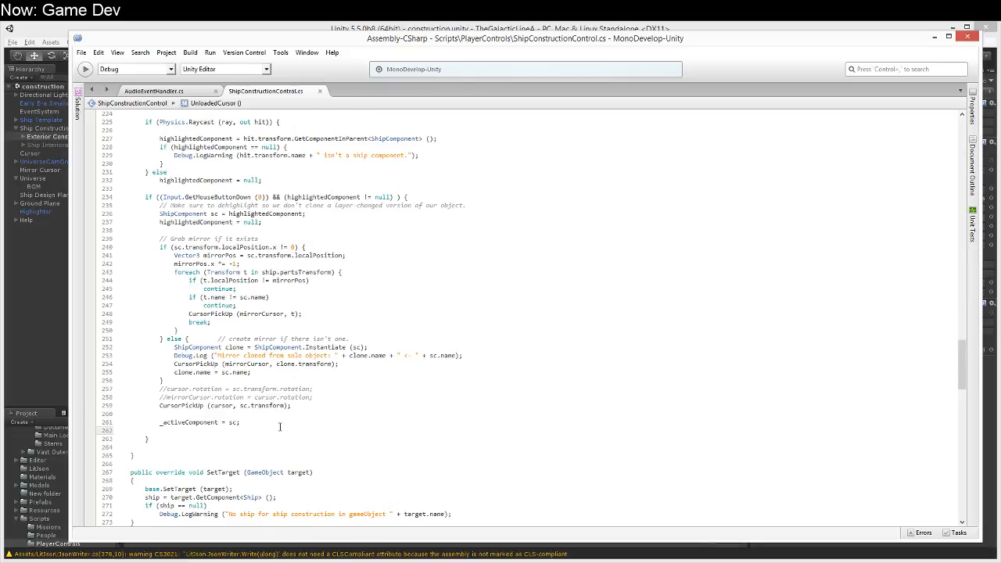
key("Return")
type("AudioE")
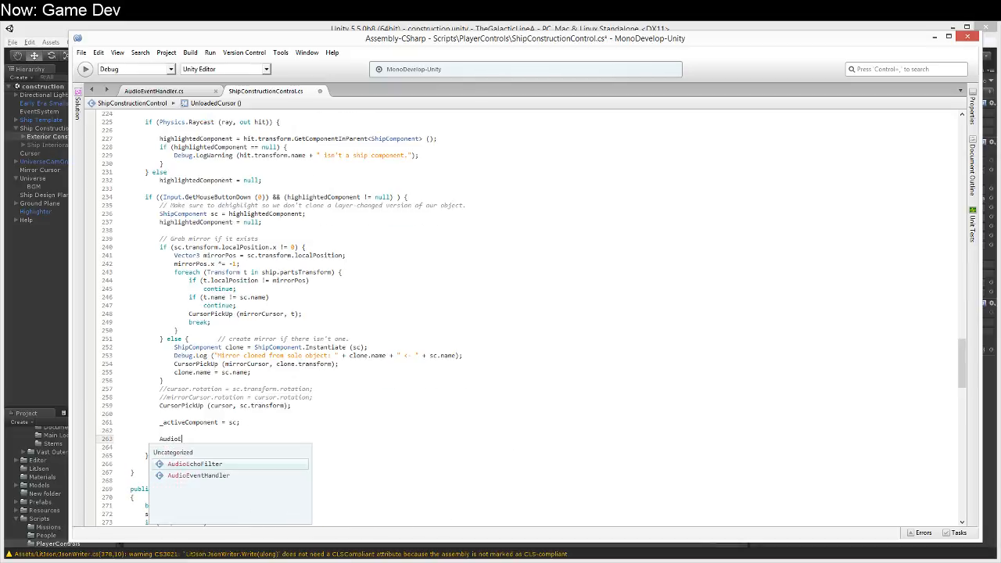
key("Down")
type(".PlayKey (\"Delete\");")
Step: Copy the PlayKey call to a new line after activeComponent = null; in the mouse-down block ending LoadedCursor
key("shift+Home")
key("ctrl+c")
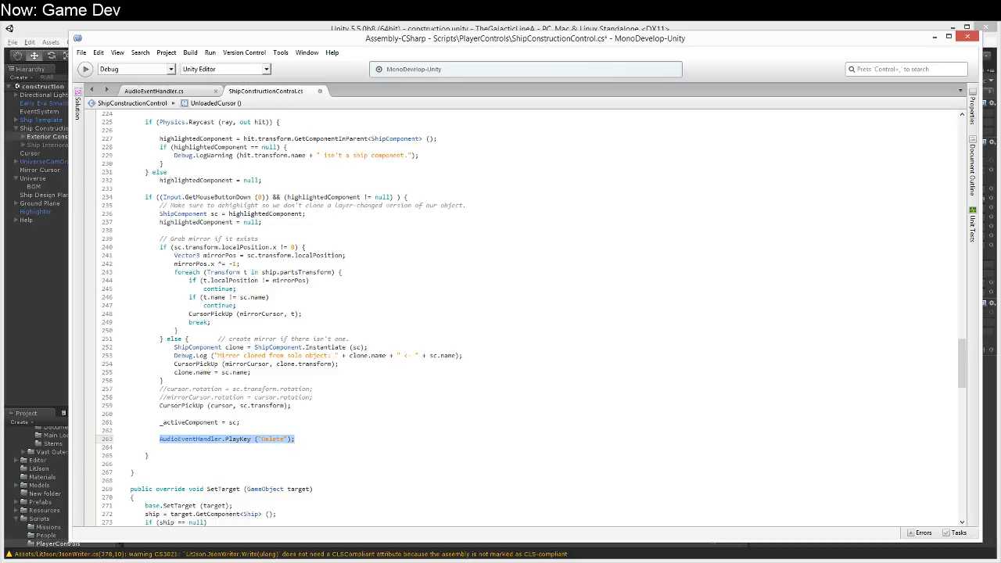
scroll(364, 444, "down", 5)
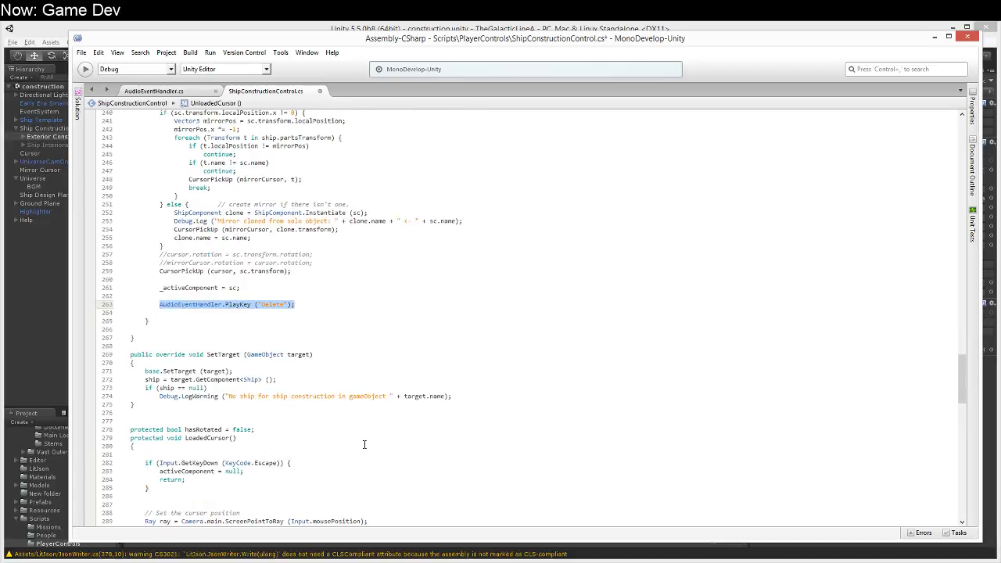
scroll(358, 434, "down", 2)
scroll(356, 431, "up", 6)
scroll(353, 426, "down", 15)
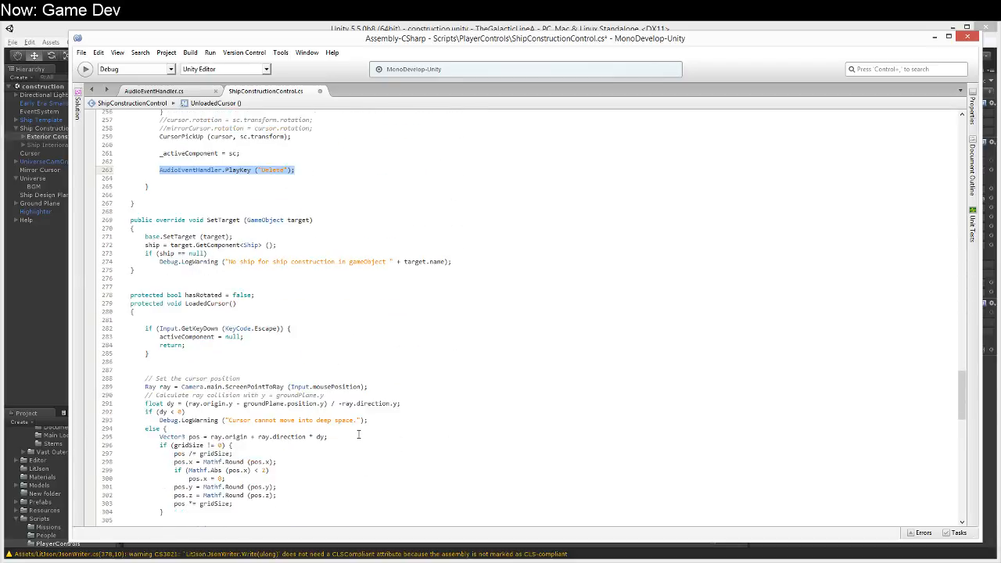
scroll(317, 391, "down", 4)
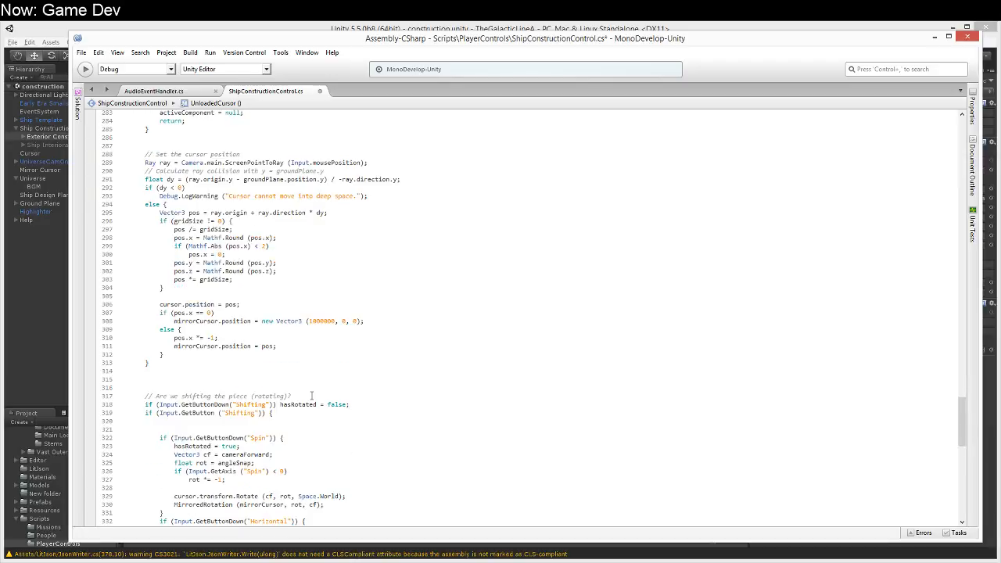
scroll(311, 396, "down", 14)
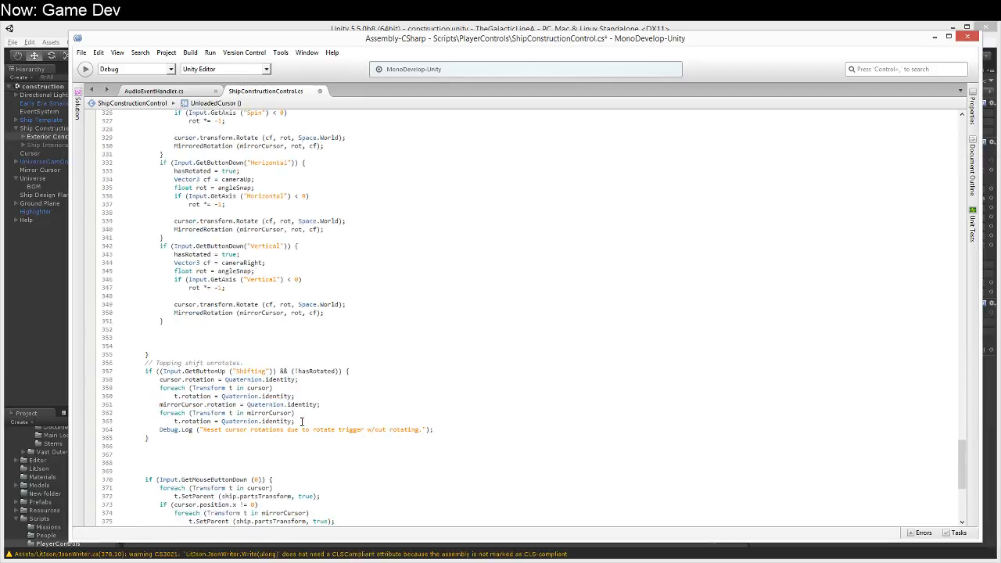
scroll(301, 421, "down", 4)
left_click(287, 439)
key("Return")
key("ctrl+v")
Step: Change the key in the PlayKey call at the end of LoadedCursor to "Build"
key("Up")
key("Left")
type(";")
key("Down")
key("End")
key("ctrl+shift+Left")
type("Byil")
key("BackSpace")
key("BackSpace")
key("BackSpace")
type("uild")
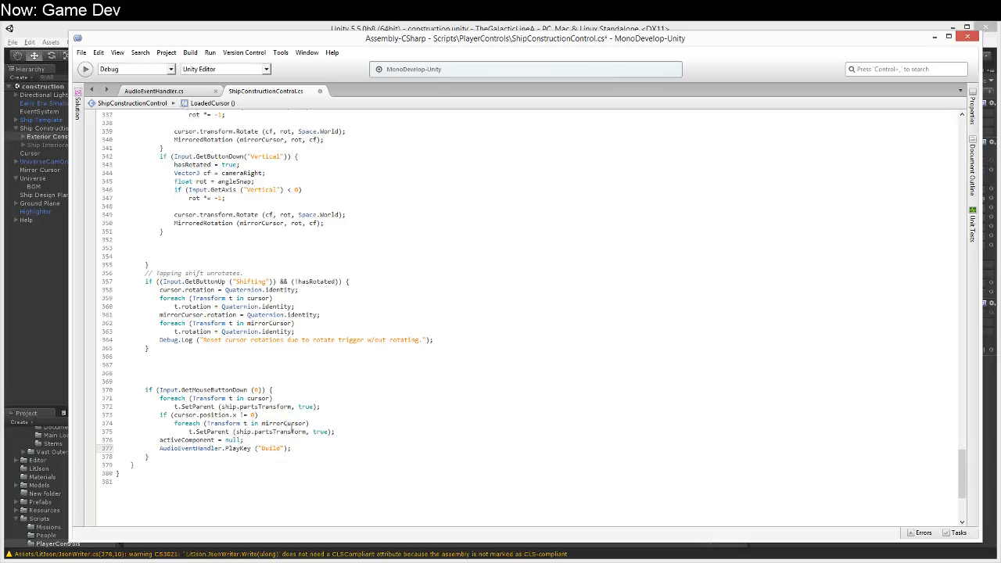
Step: Insert AudioEventHandler.PlayKey ("Delete"); after activeComponent = null; in LoadedCursor's Escape key block
scroll(286, 336, "up", 13)
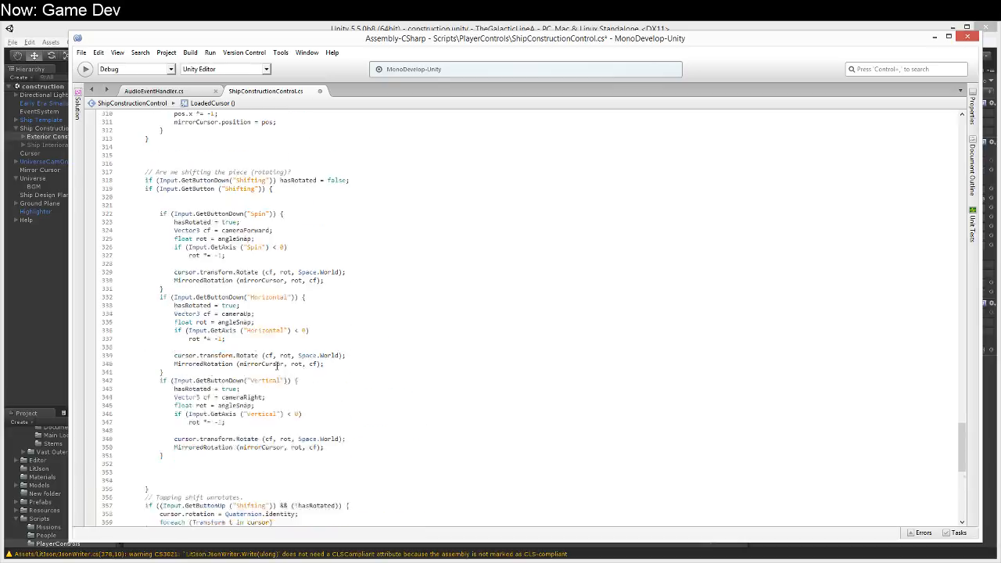
scroll(275, 368, "up", 7)
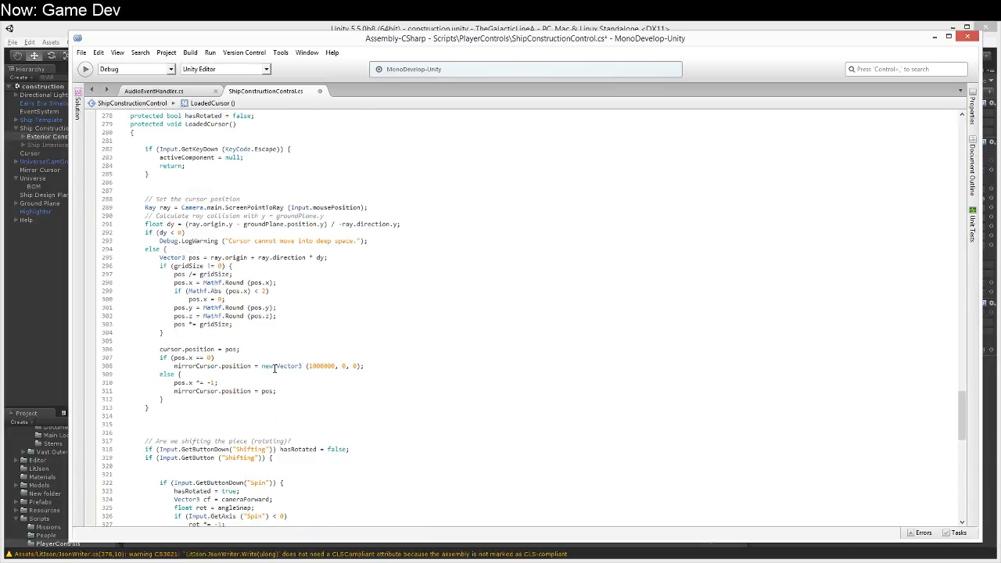
scroll(275, 368, "up", 2)
scroll(303, 256, "up", 2)
left_click(291, 248)
key("Return")
key("ctrl+v")
key("Left")
key("Left")
key("Left")
key("Left")
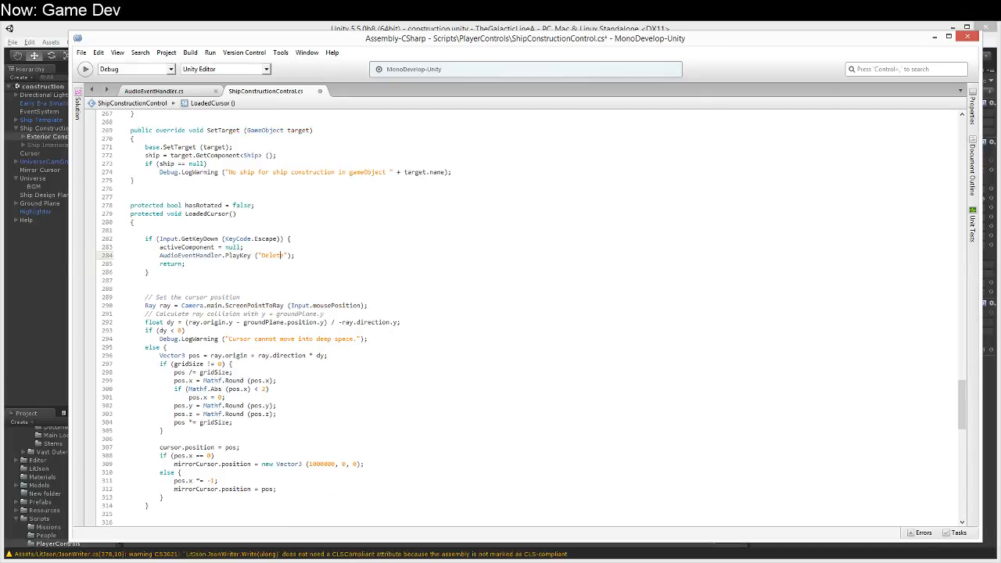
Step: Save the ShipConstructionControl script and switch to Unity
scroll(288, 266, "up", 4)
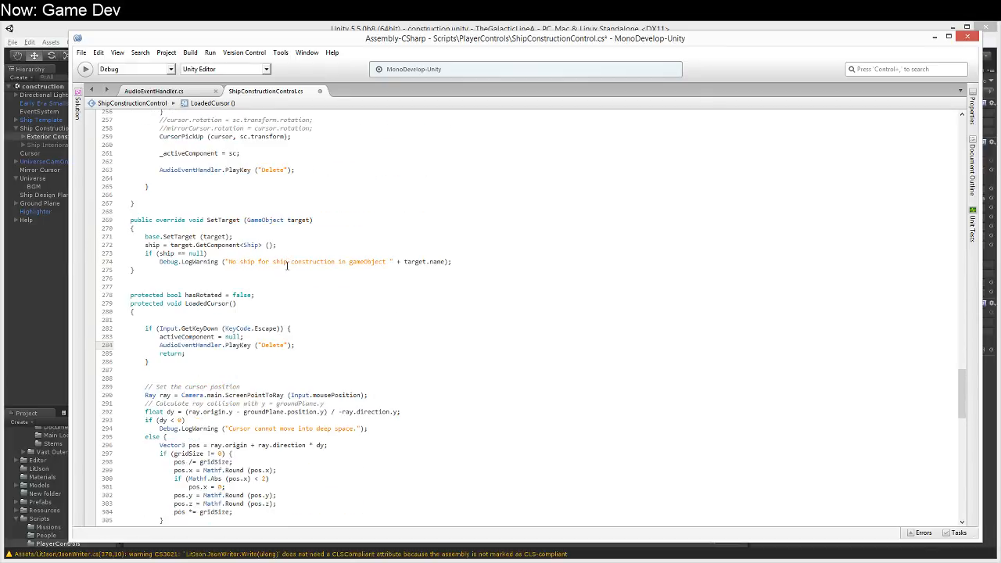
left_click(288, 270)
scroll(287, 266, "up", 5)
key("ctrl+s")
left_click(411, 25)
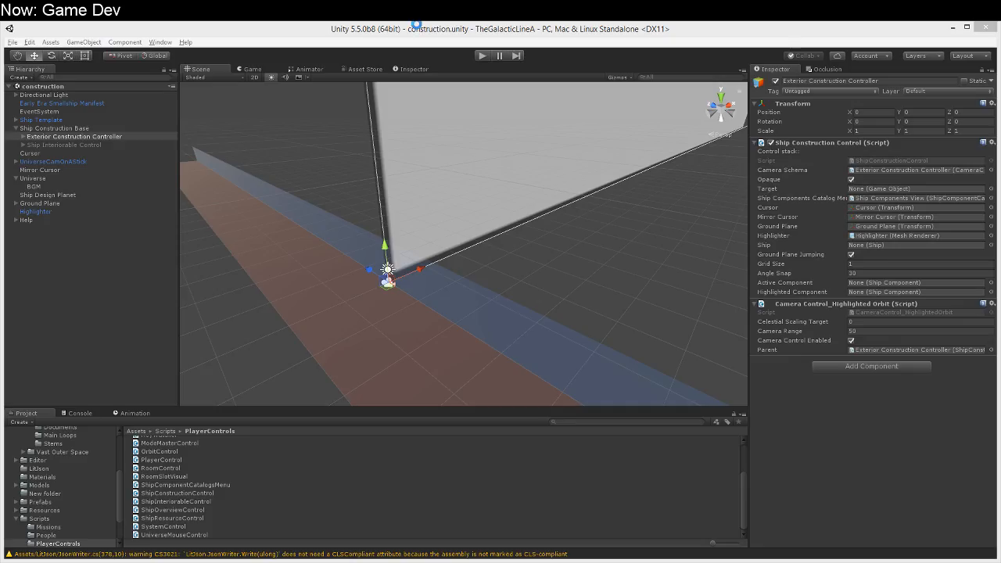
Step: Run the scene, close the help screen, and choose the Antenna component from the T1 Corvettes Manifest catalog
left_click(481, 57)
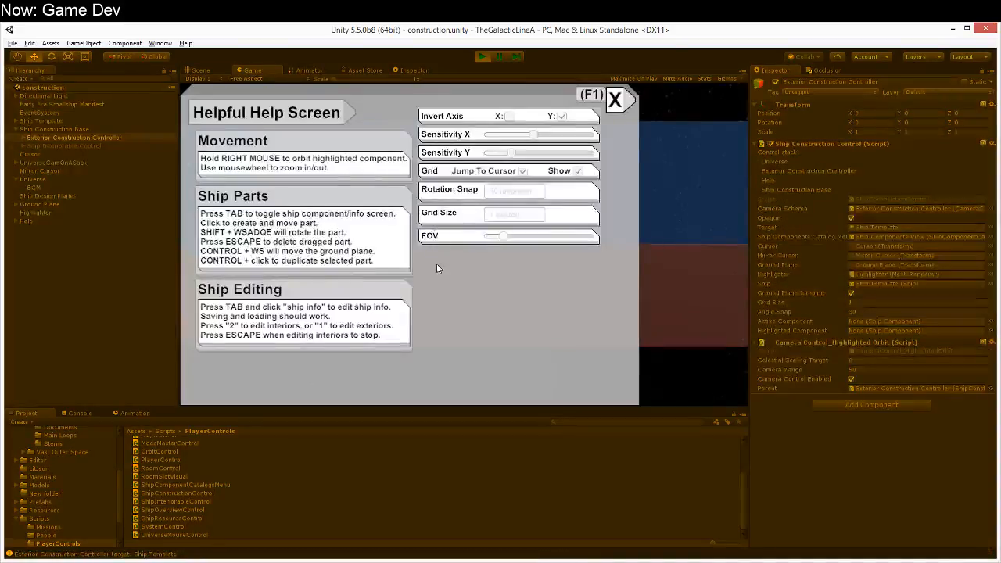
left_click(617, 99)
right_click_drag(599, 130, 568, 223)
key("Tab")
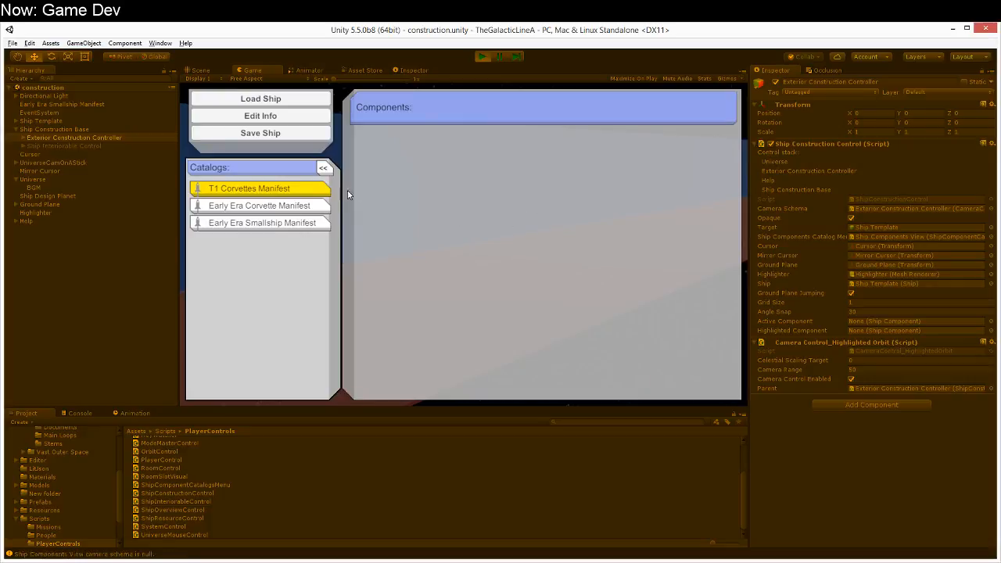
mouse_move(320, 191)
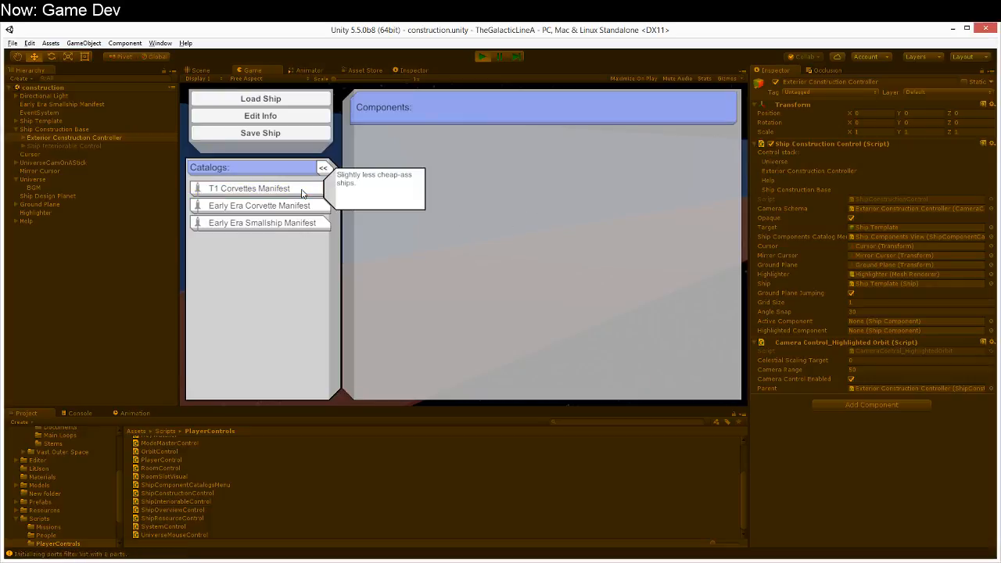
left_click(301, 193)
left_click(495, 167)
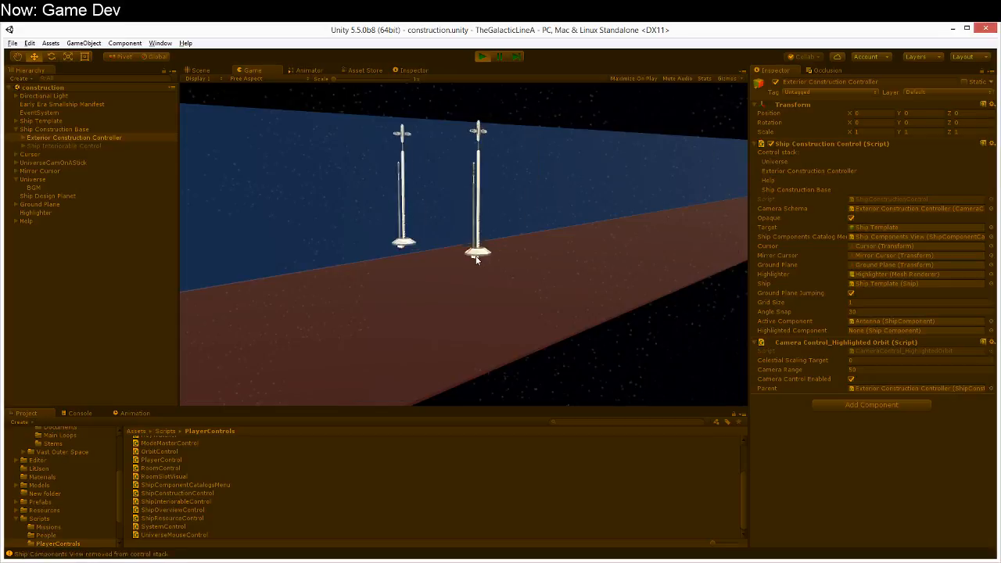
Step: Test the sounds by placing the antenna, picking it up and placing it again, and stop play mode
left_click(480, 272)
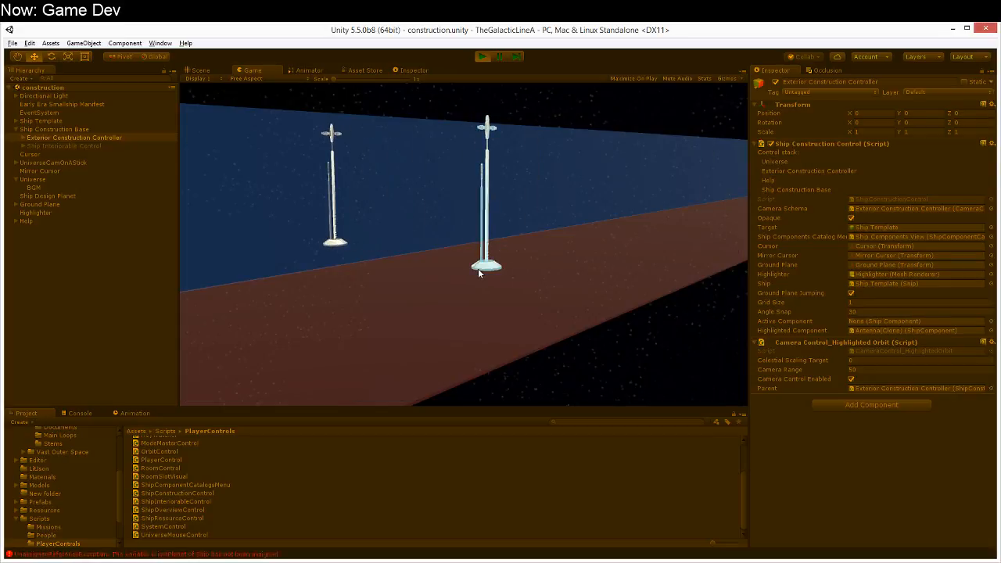
mouse_move(478, 270)
right_mouse_down()
mouse_move(295, 321)
mouse_move(569, 289)
mouse_move(543, 267)
right_mouse_up()
left_click(533, 262)
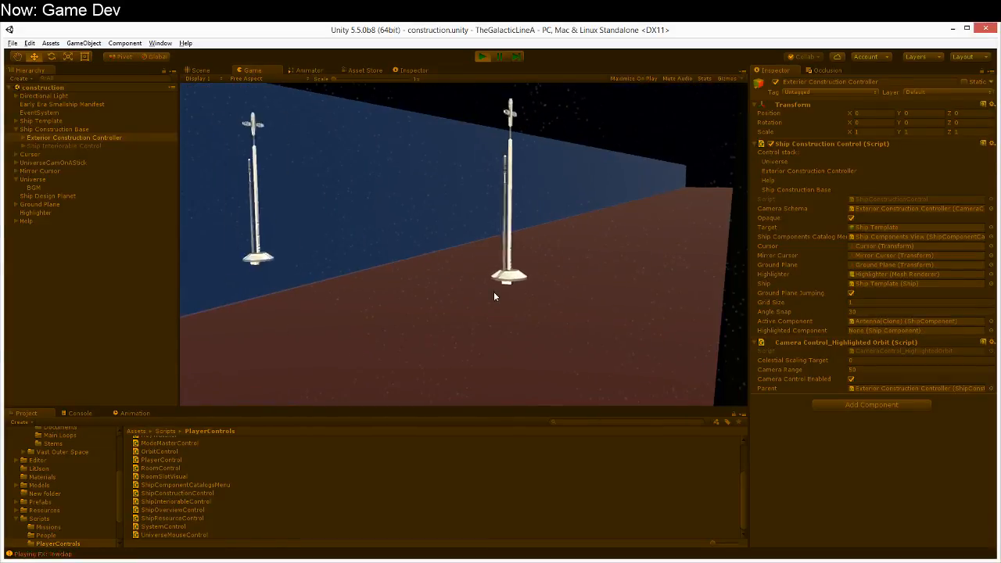
left_click(476, 305)
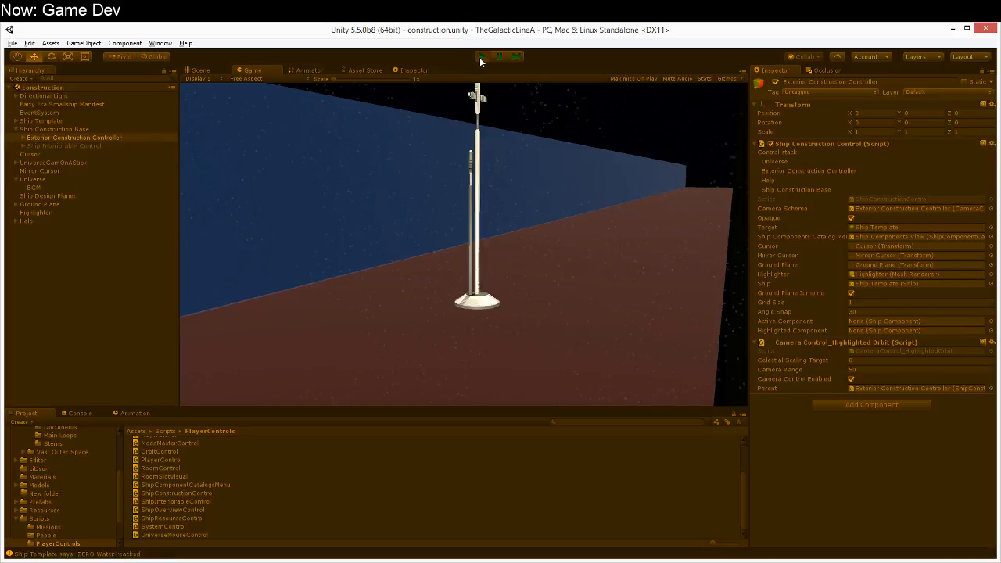
left_click(480, 57)
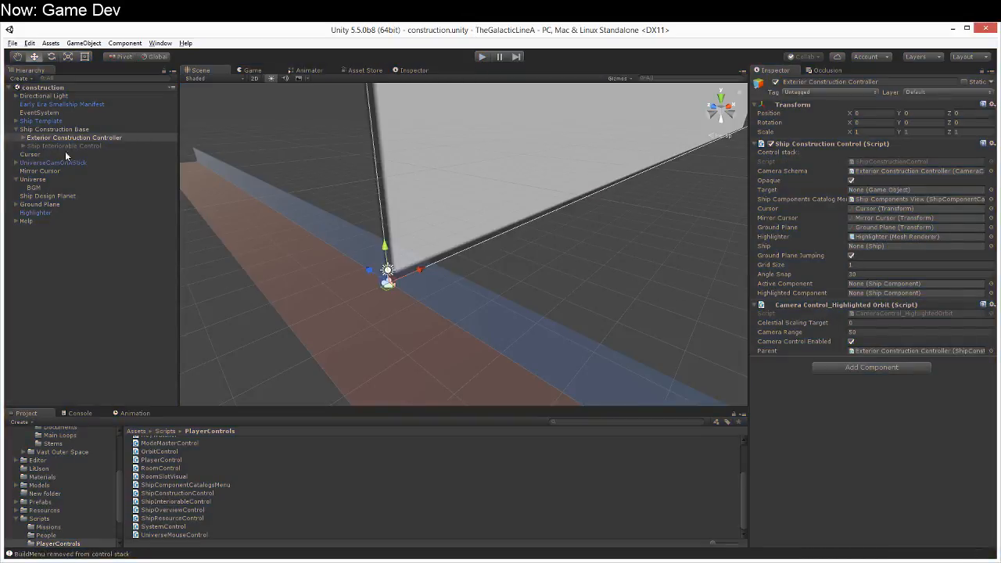
Step: Set the Audio Source volume of the BGM object to 0.25 and select Universe in the hierarchy
left_click(69, 187)
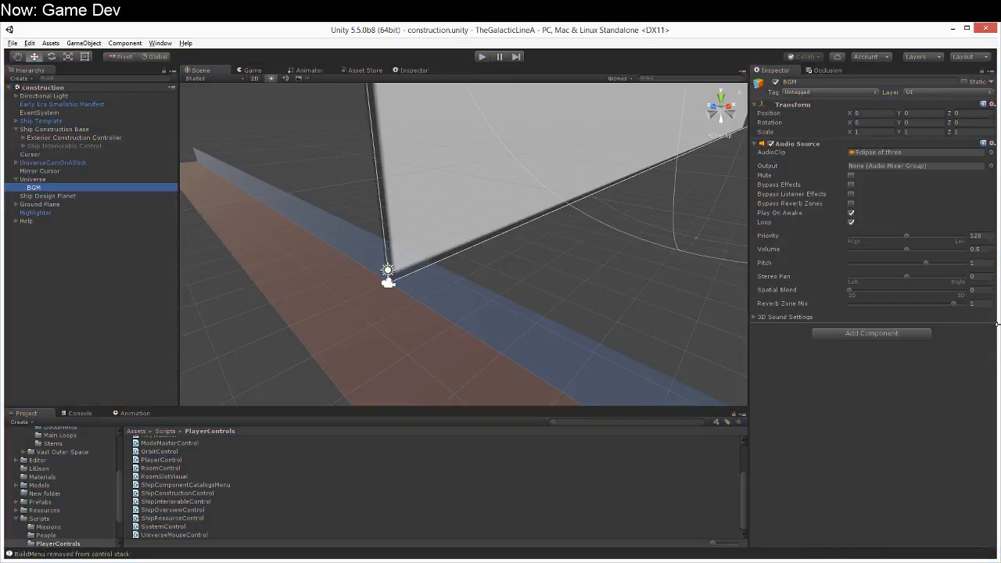
left_click(978, 249)
type("0.25")
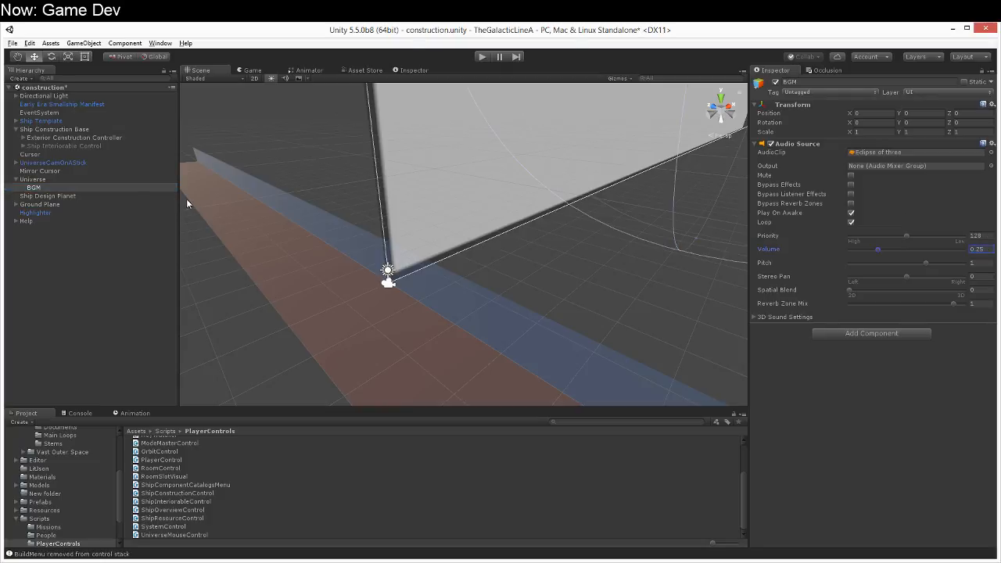
left_click(39, 182)
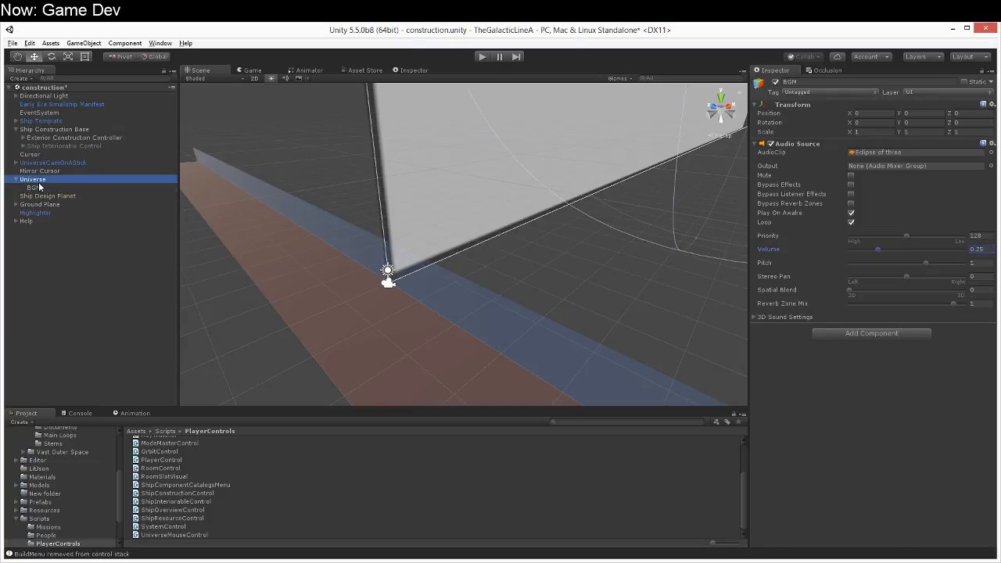
Step: Swap the keyed clips in Universe's Audio Event Handler, assigning lowclap to Build and book to Delete
scroll(938, 442, "down", 5)
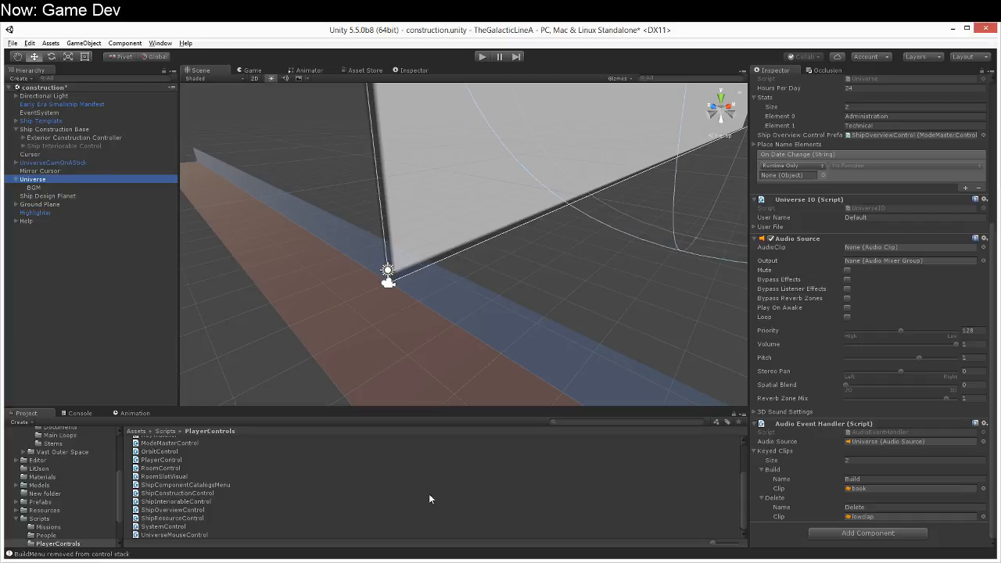
left_click(889, 519)
left_click(879, 488)
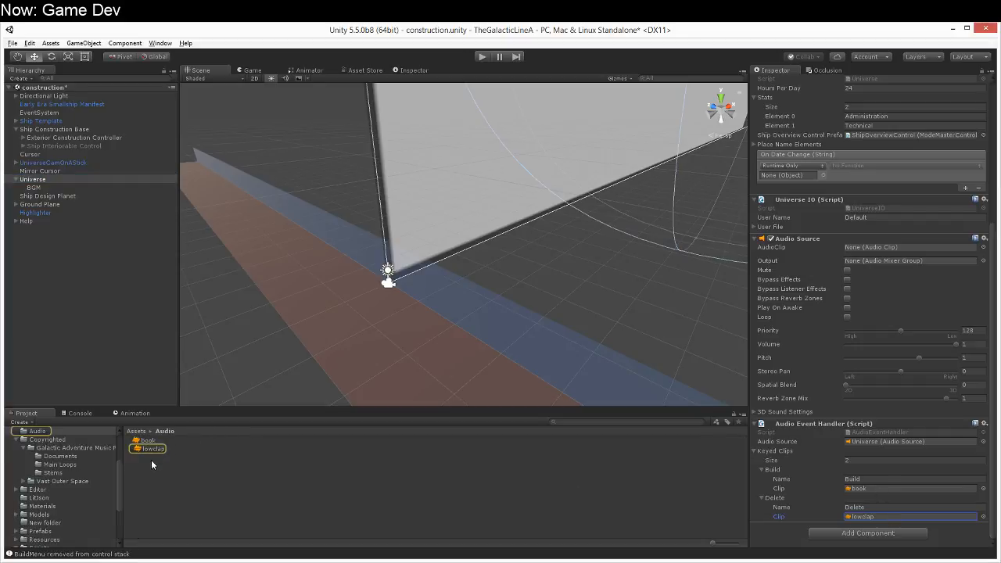
left_click_drag(868, 533, 938, 491)
left_click(149, 442)
left_click_drag(150, 444, 949, 519)
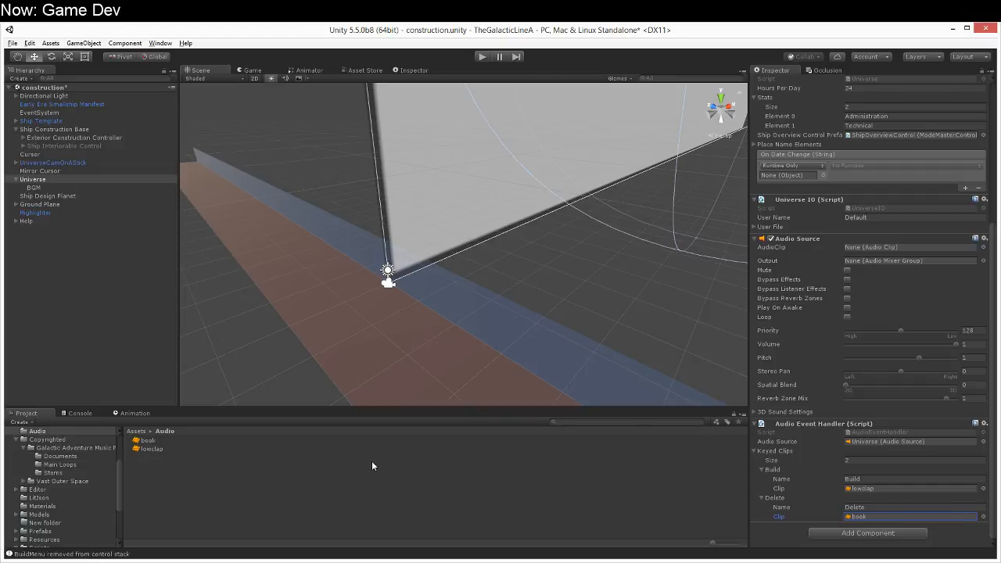
Step: Increase the Keyed Clips size to 3 and set up the new entry with the name Select and the book clip
left_click(860, 460)
type("3")
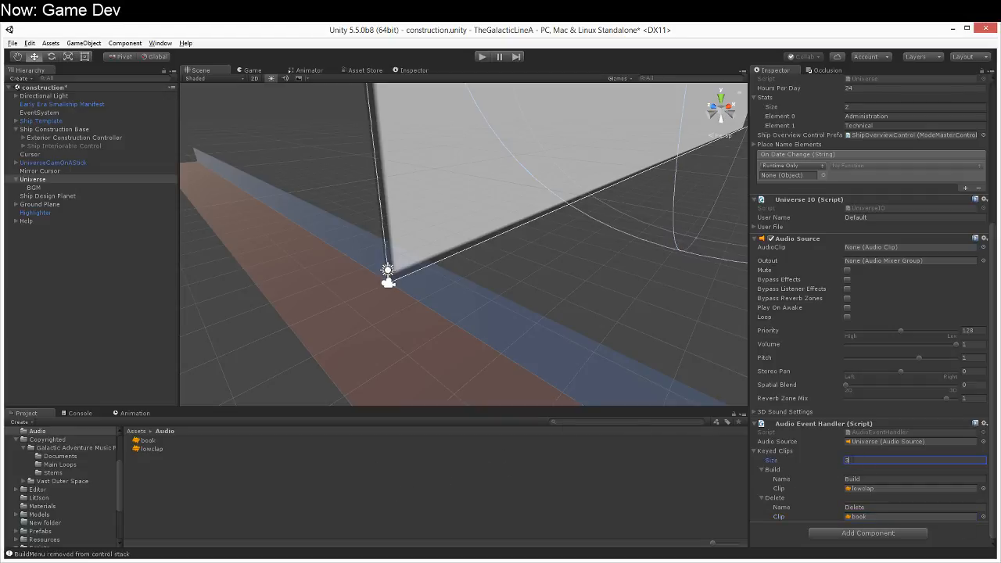
key("Return")
left_click(774, 526)
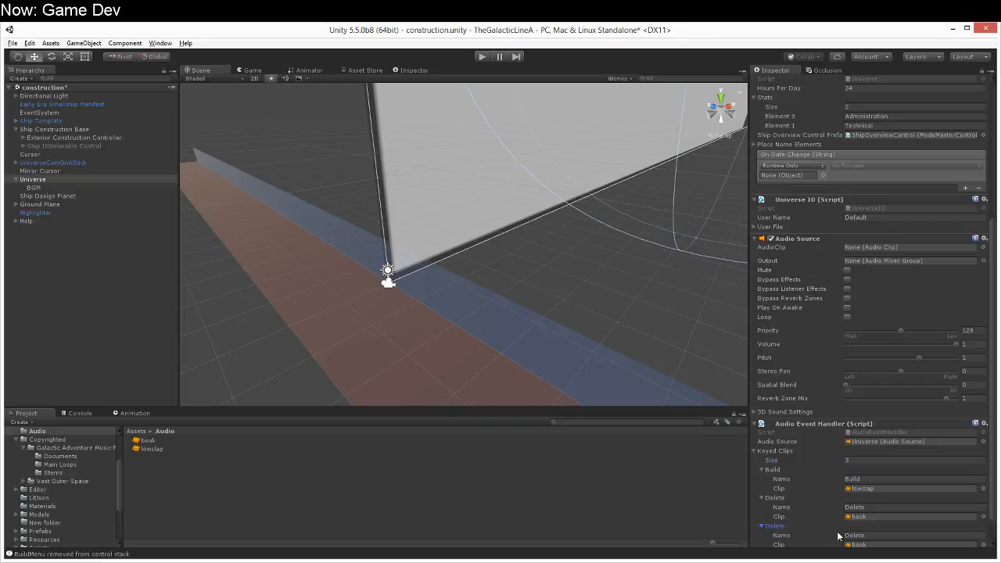
left_click(871, 534)
type("Select")
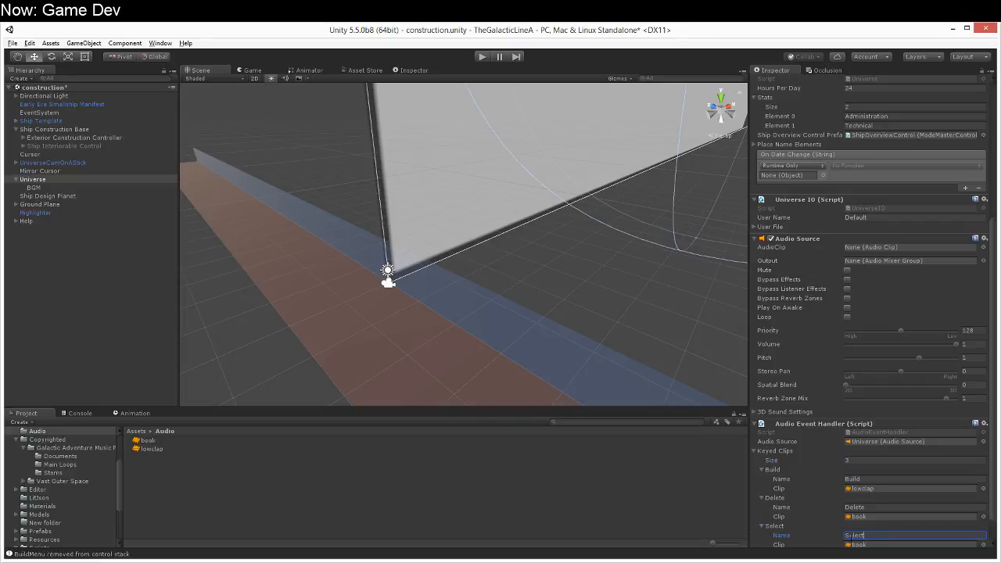
scroll(864, 541, "down", 2)
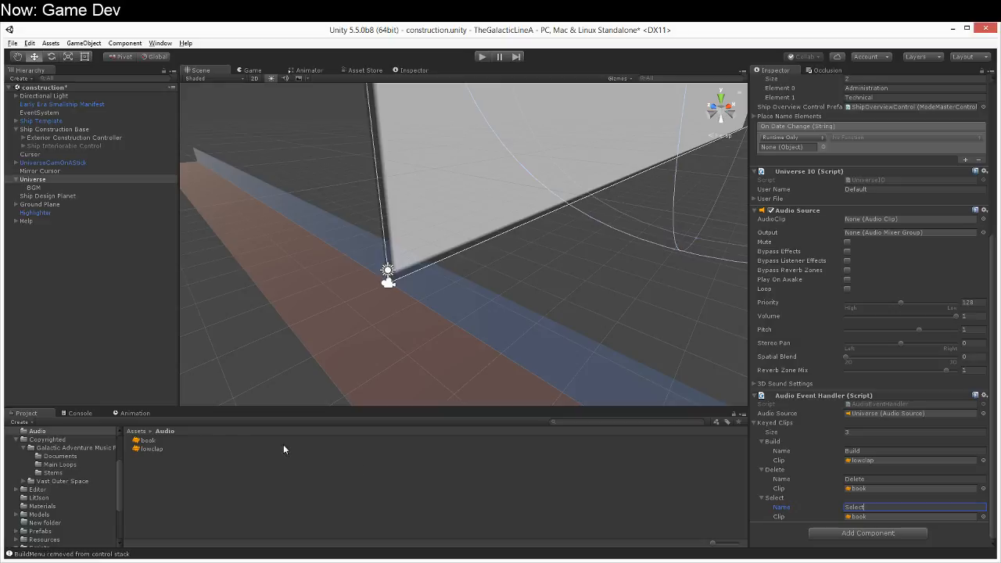
left_click_drag(152, 441, 867, 519)
Step: Switch to MonoDevelop and look through the ShipConstructionControl script for the code that handles choosing a component
left_click(264, 560)
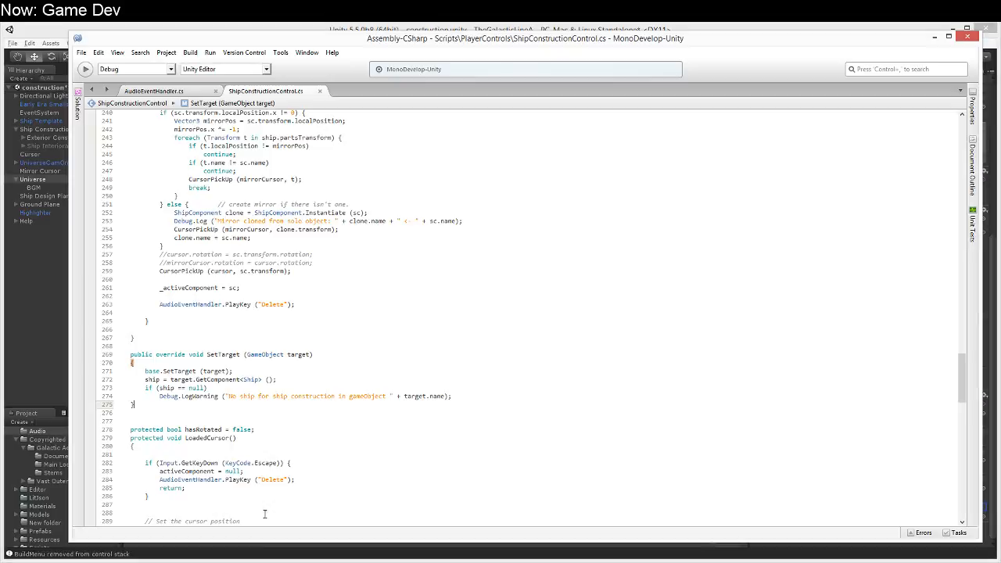
scroll(279, 412, "up", 15)
scroll(288, 356, "down", 6)
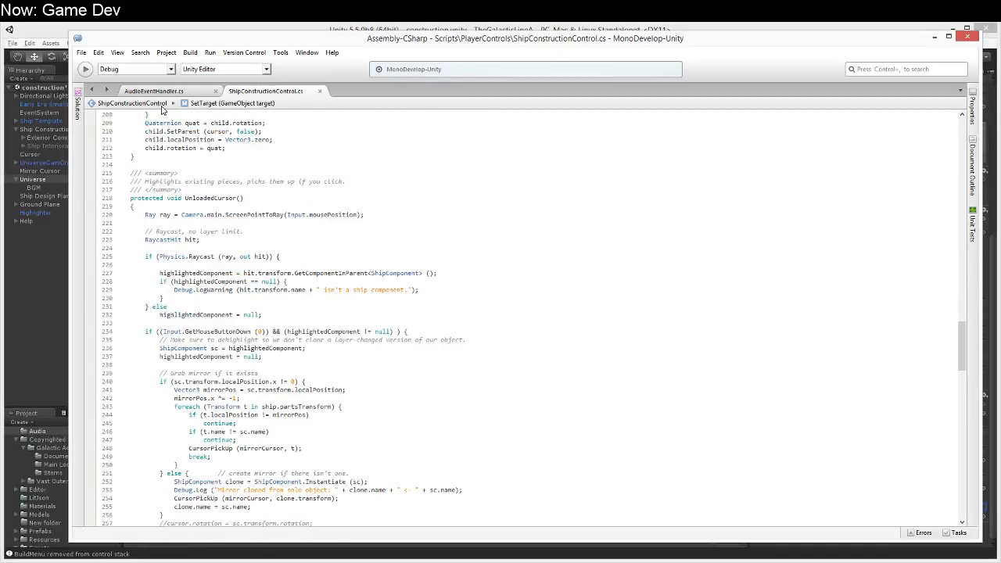
scroll(166, 173, "up", 10)
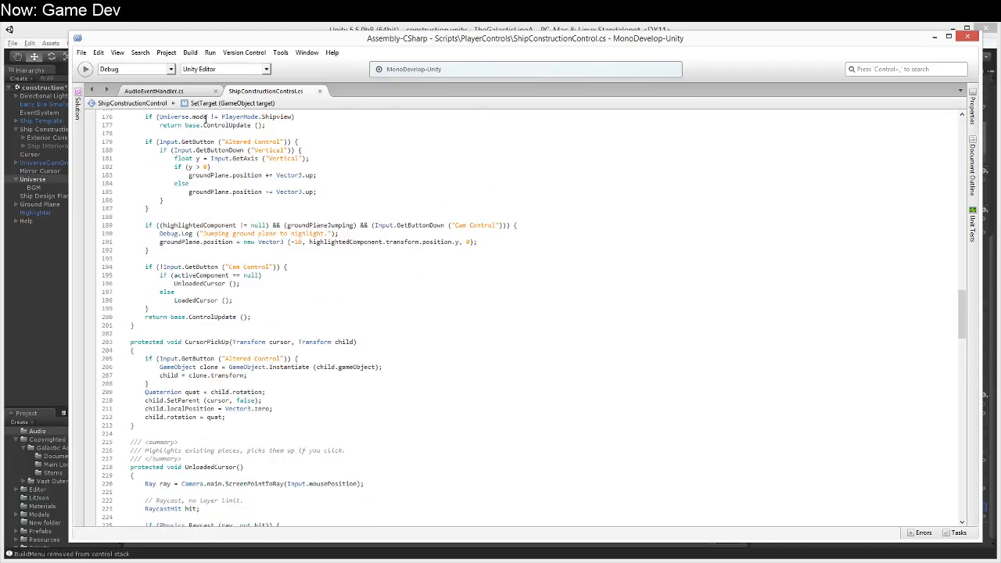
scroll(226, 225, "up", 12)
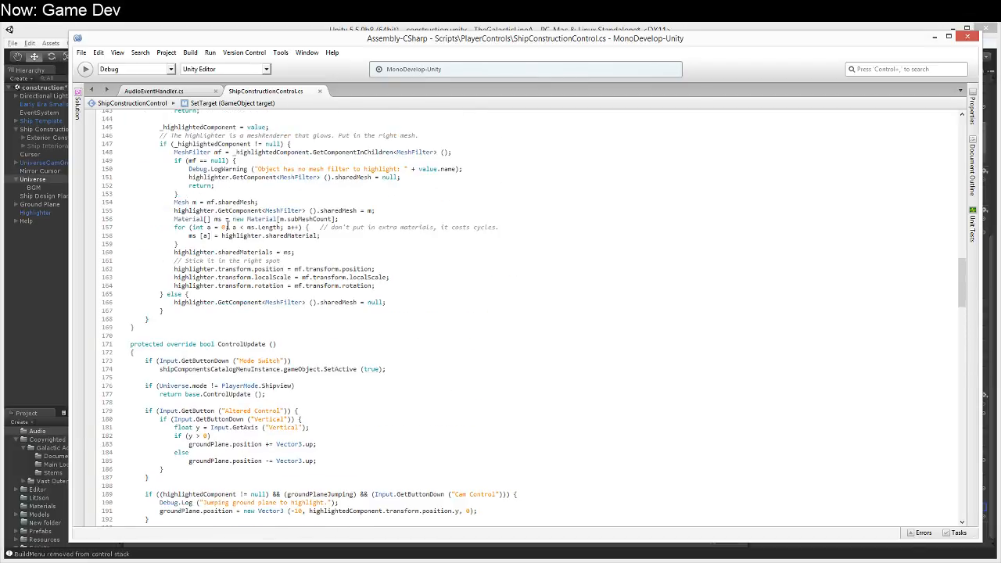
Step: Switch to Unity, find Parts List under Exterior Construction Controller, and open its ShipComponentsLoadedUI script
left_click(219, 29)
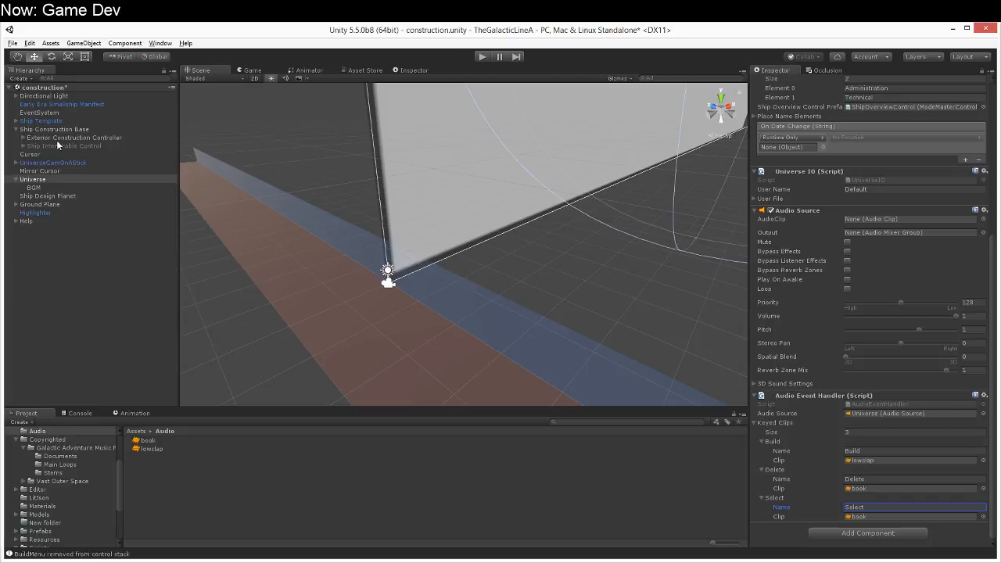
left_click(23, 137)
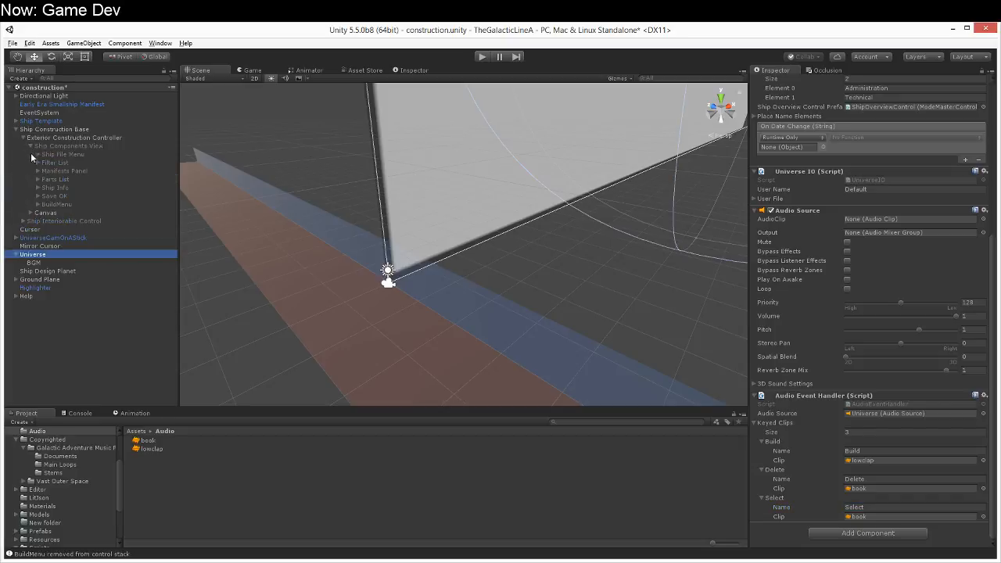
left_click(54, 146)
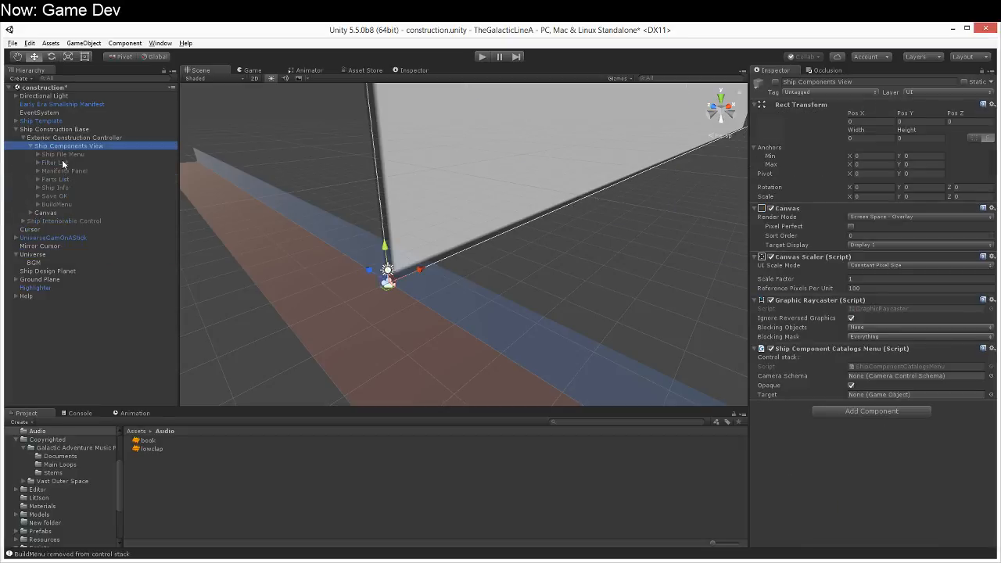
left_click(68, 180)
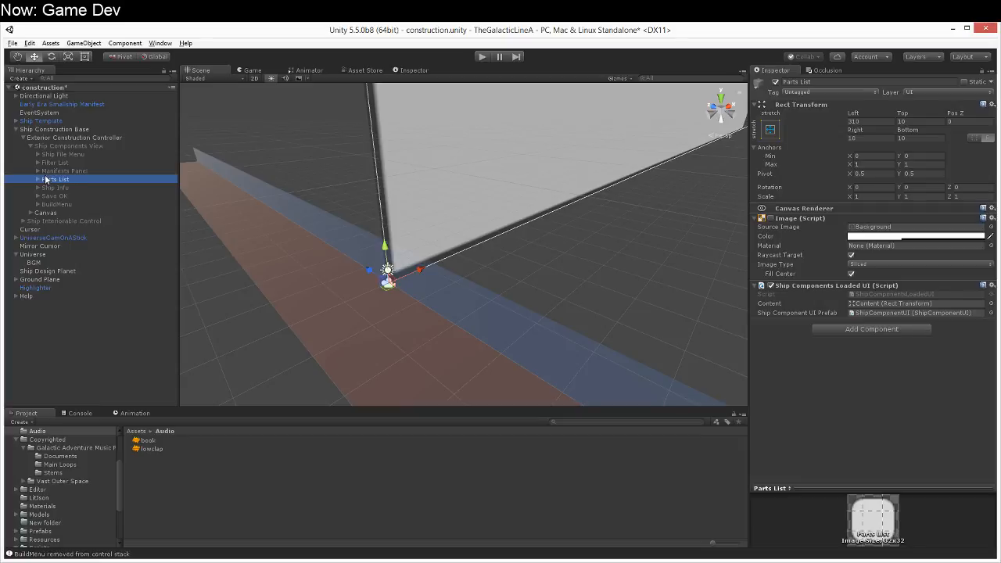
left_click(38, 179)
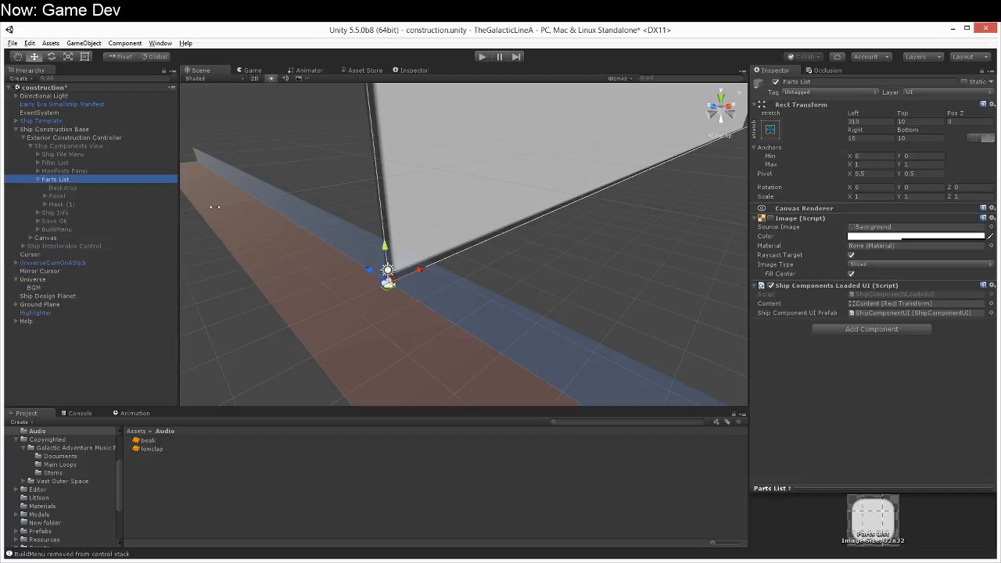
double_click(927, 294)
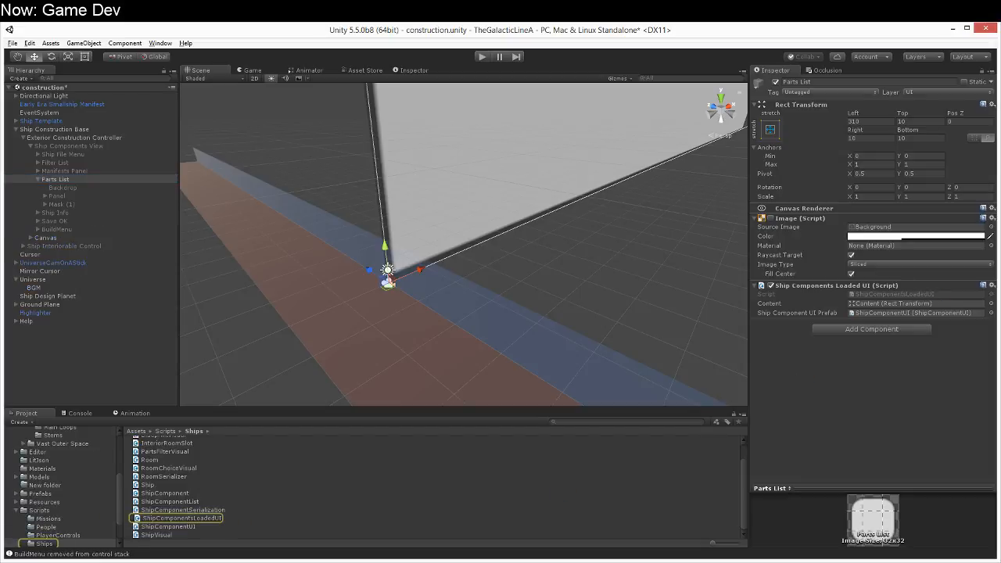
Step: Examine how the Click method in ShipComponentsLoadedUI sets activeComponent and check the ShipConstructionControl script for comparison
scroll(326, 341, "down", 5)
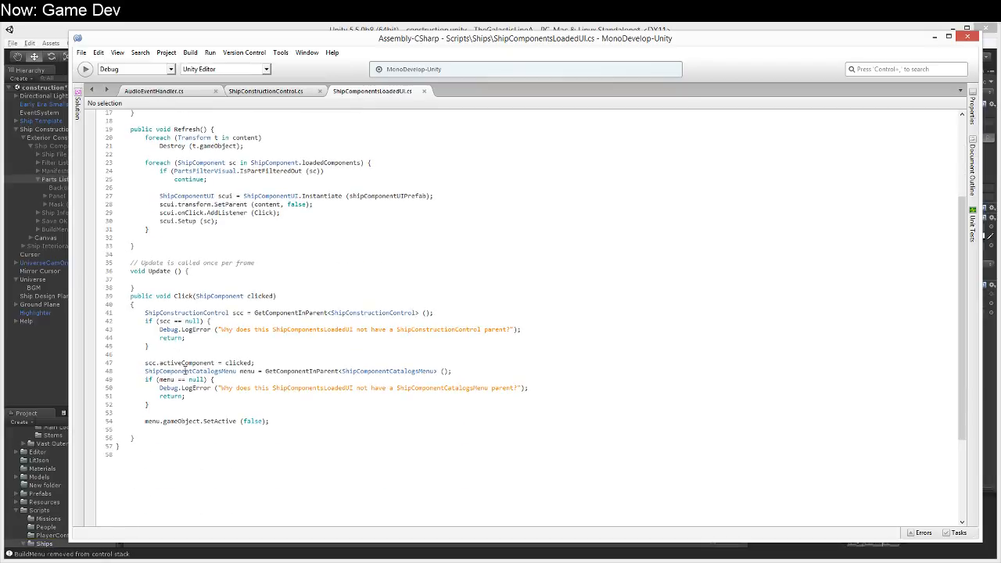
left_click_drag(193, 422, 220, 425)
left_click(179, 363)
left_click_drag(152, 363, 220, 362)
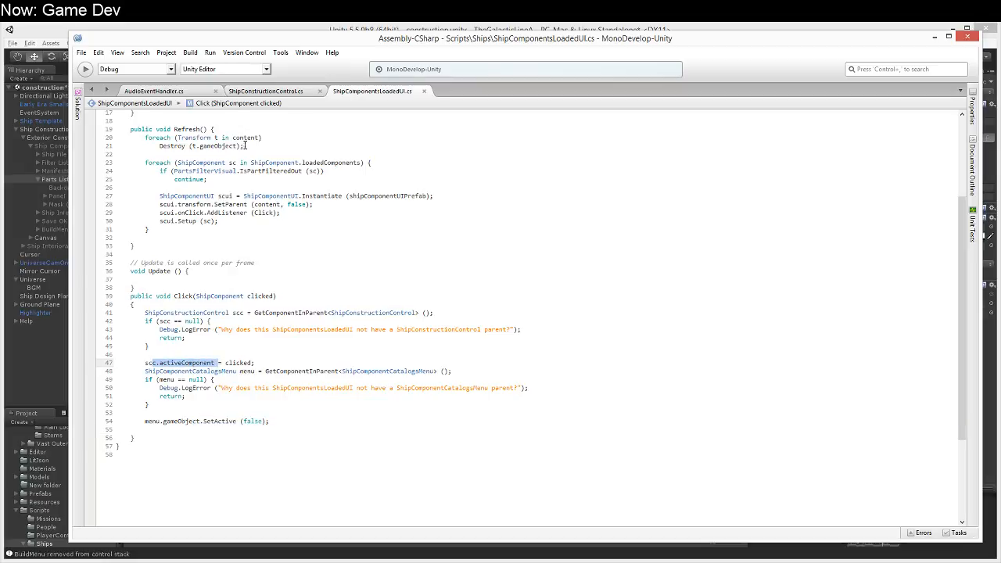
left_click(270, 94)
scroll(232, 286, "up", 20)
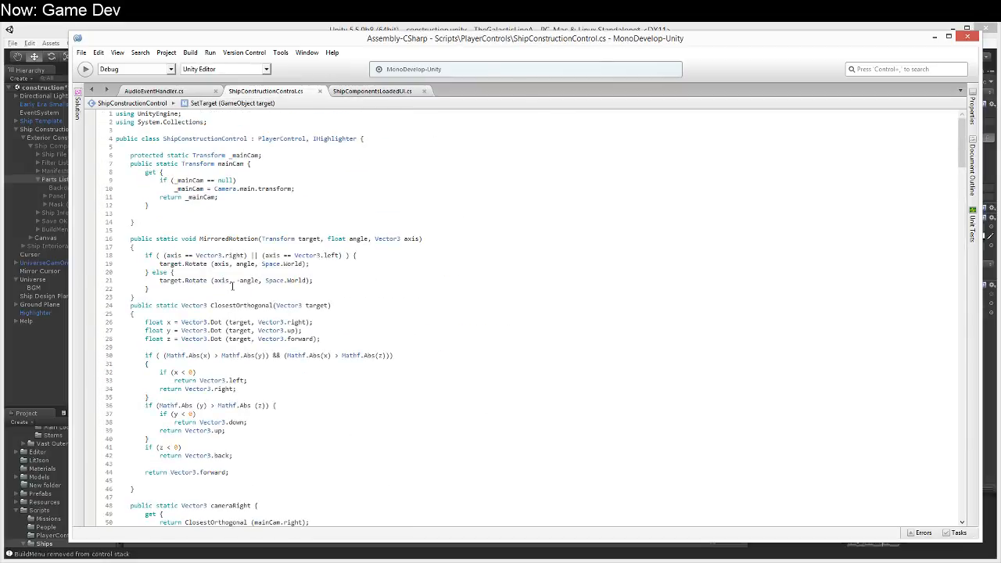
scroll(232, 286, "down", 12)
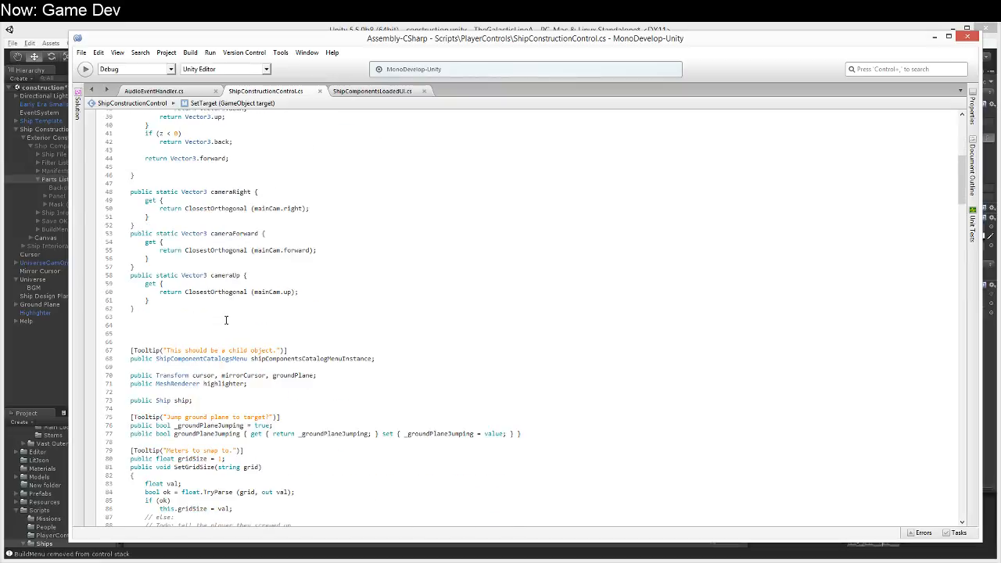
left_click(372, 91)
Step: Add AudioEventHandler.PlayKey ("Select"); after the scc.activeComponent assignment in the Click method and save the script
left_click(277, 354)
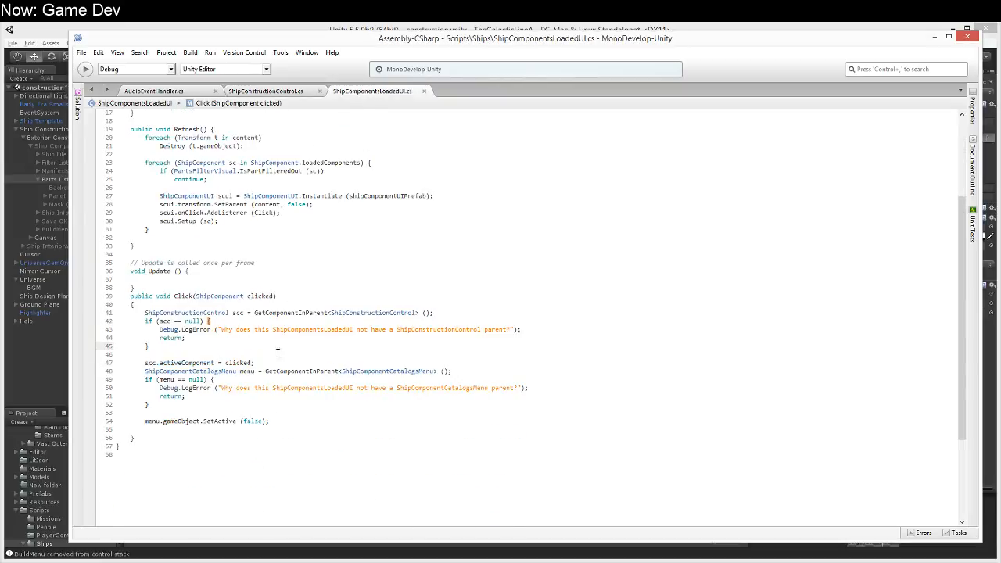
left_click(419, 321)
left_click(452, 371)
left_click(326, 362)
scroll(326, 361, "up", 1)
key("Return")
type("AudioEventHandler.PlayKey (\"Delete\");")
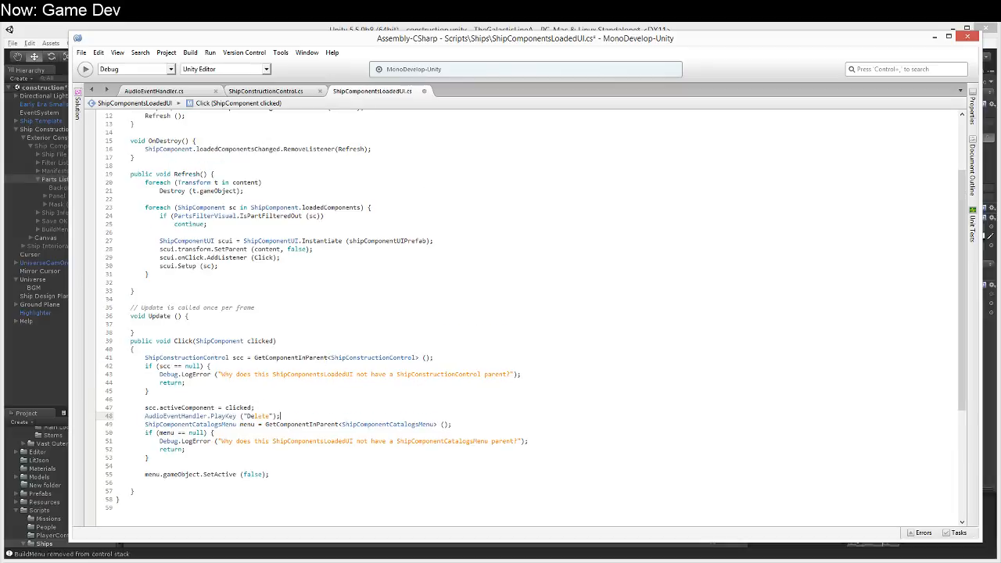
double_click(258, 416)
type("Select")
key("ctrl+s")
Step: Switch to Unity, check the keyed clips in Universe's Audio Event Handler, and save the construction scene
left_click(14, 382)
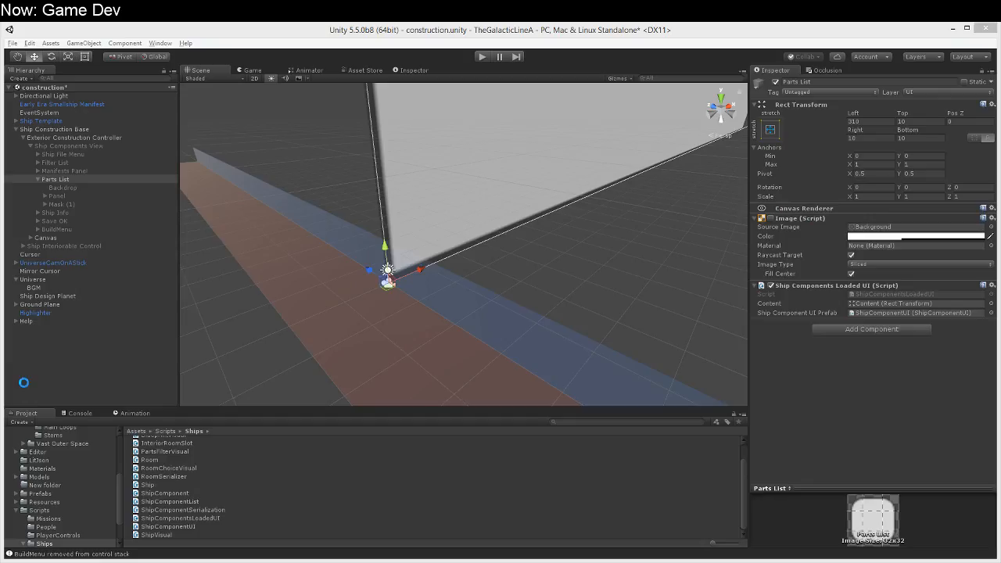
left_click(42, 280)
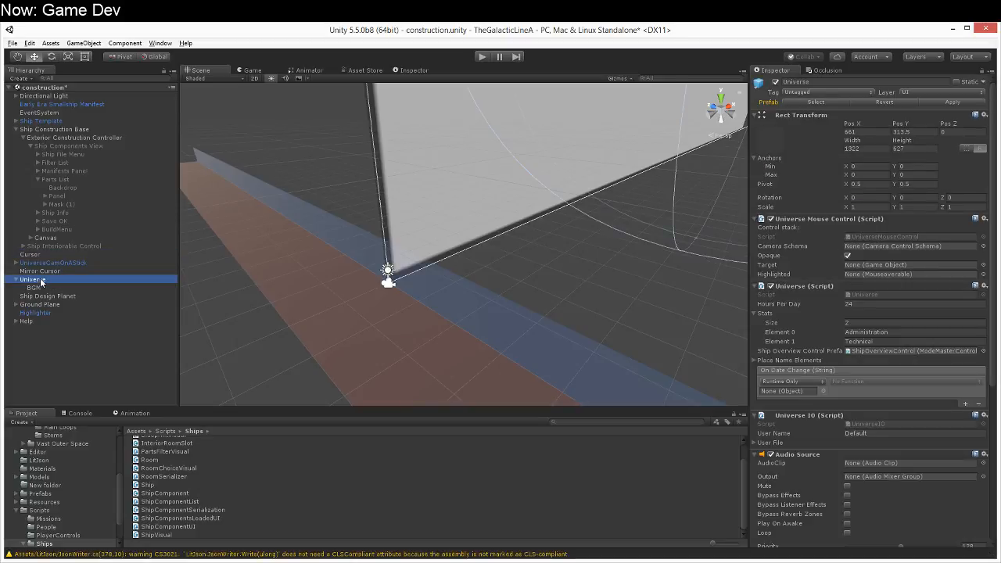
scroll(864, 391, "down", 5)
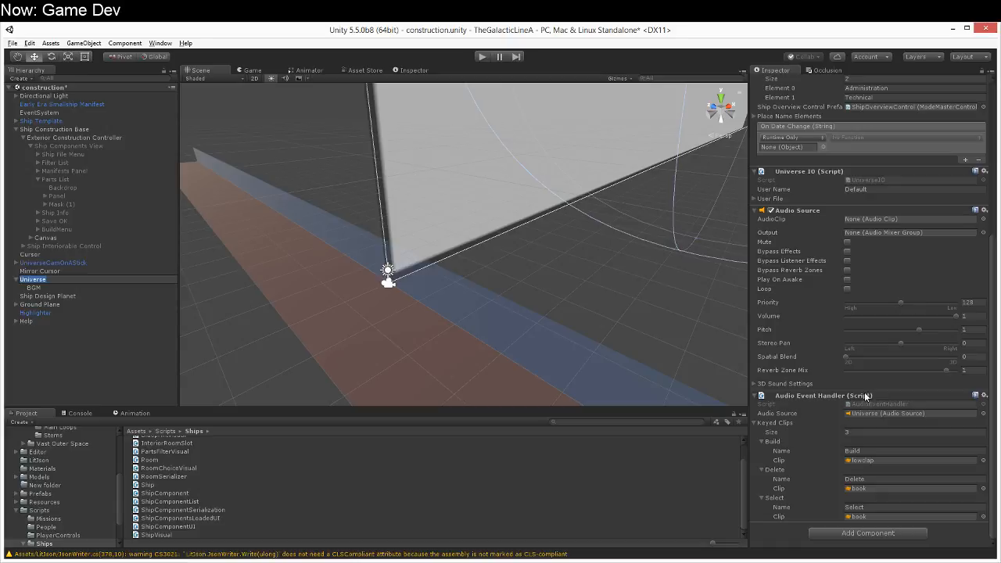
key("ctrl+s")
Step: Run the scene, close the help screen, and choose the Flat Mount component from the T1 Corvettes Manifest catalog
left_click(482, 58)
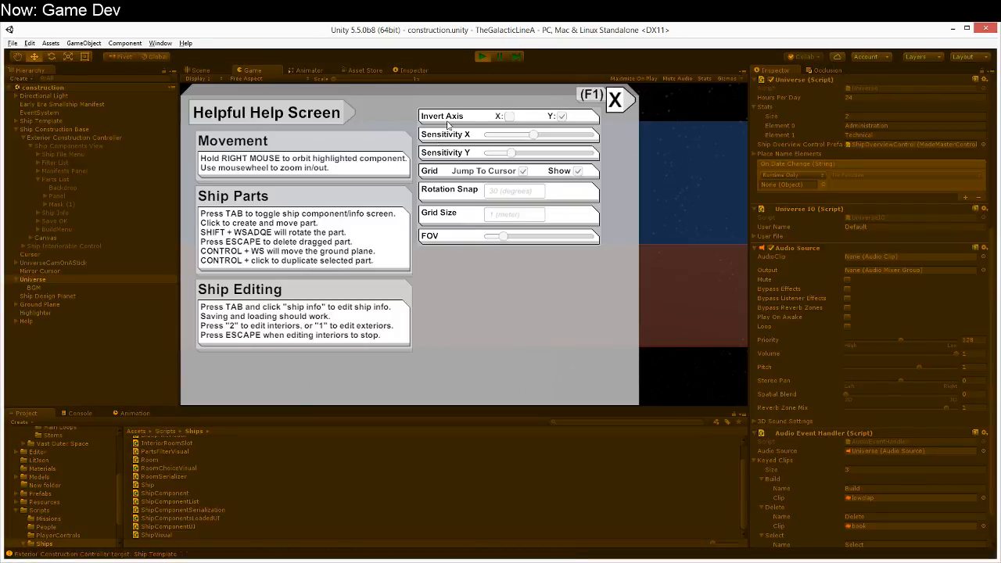
left_click(617, 100)
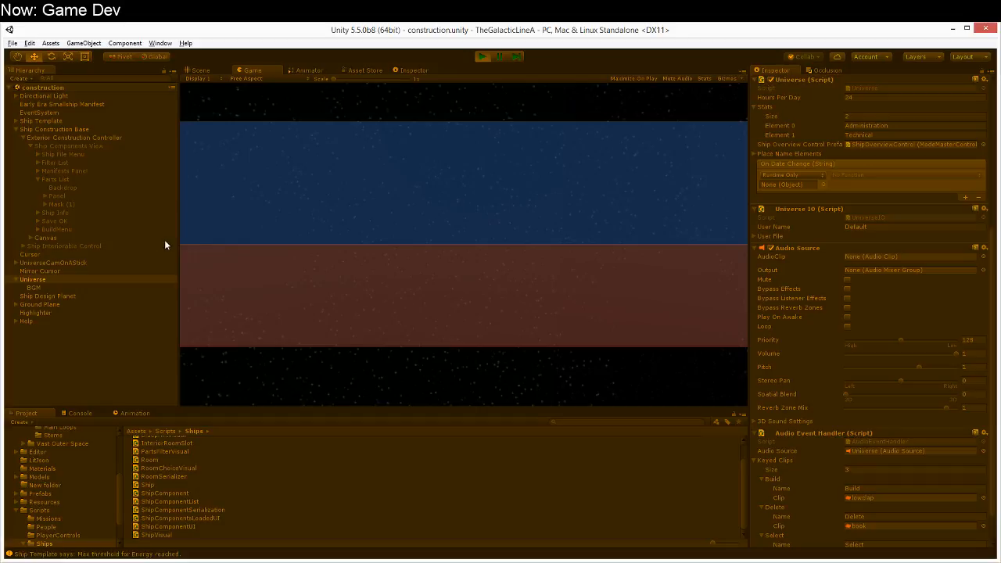
right_click_drag(266, 321, 371, 271)
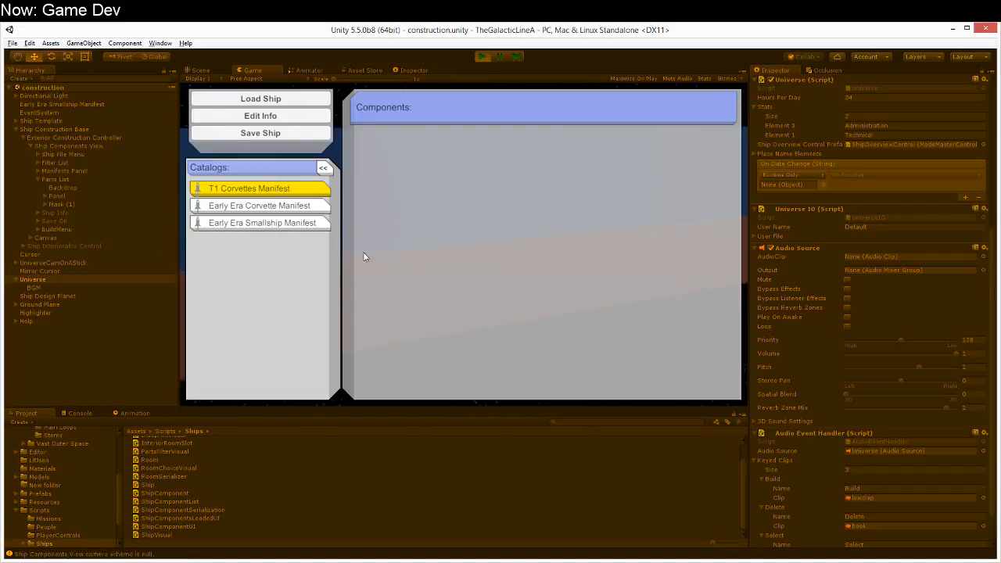
left_click(263, 188)
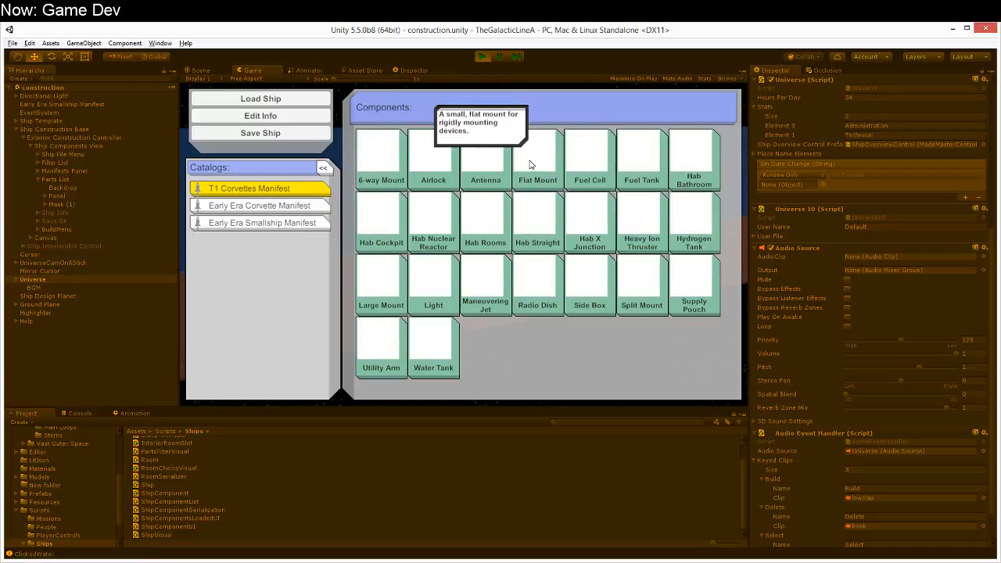
left_click(529, 161)
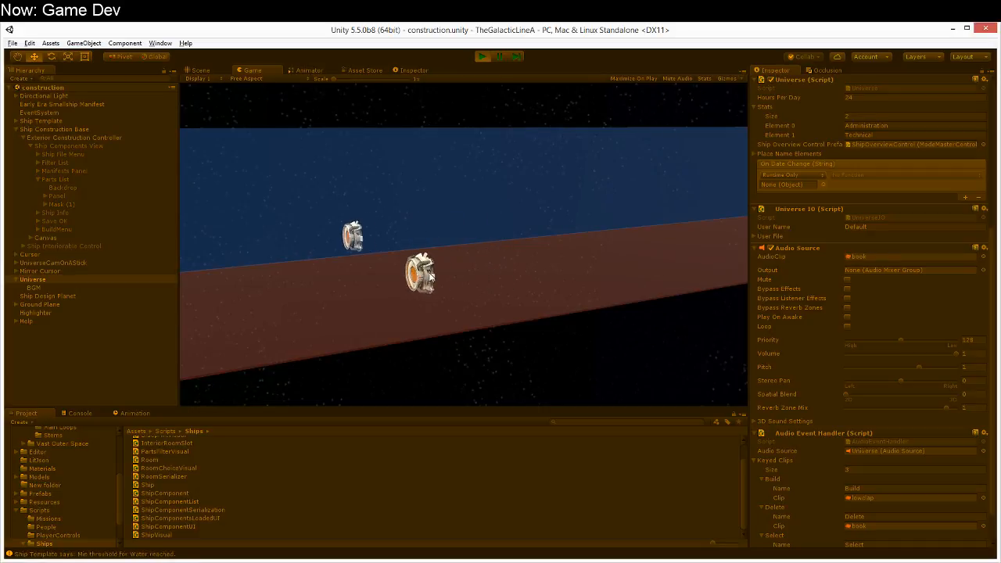
Step: Test the sounds by rotating and placing the flat mount, picking it up, and placing it again
key("e")
key("e")
key("e")
key("e")
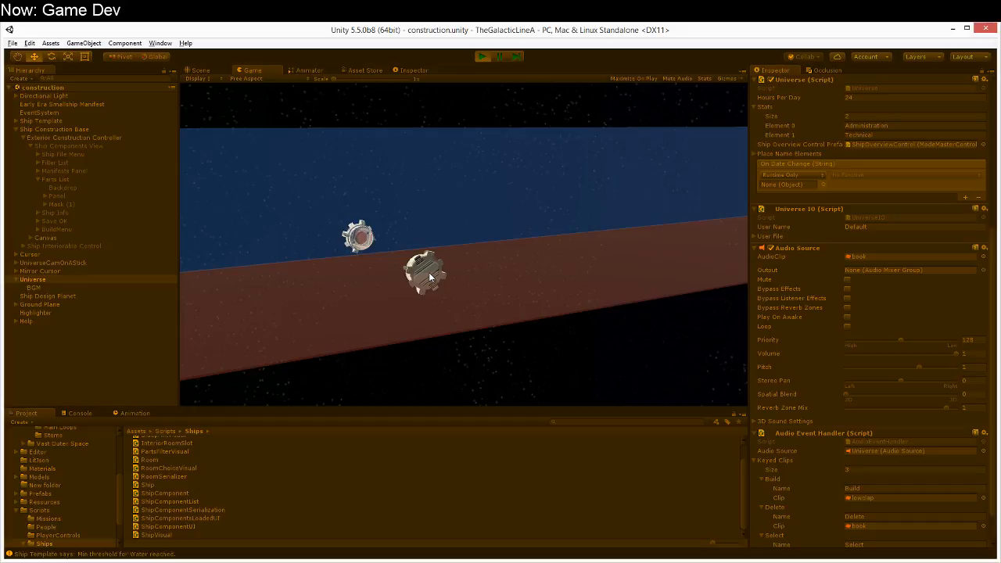
left_click(403, 269)
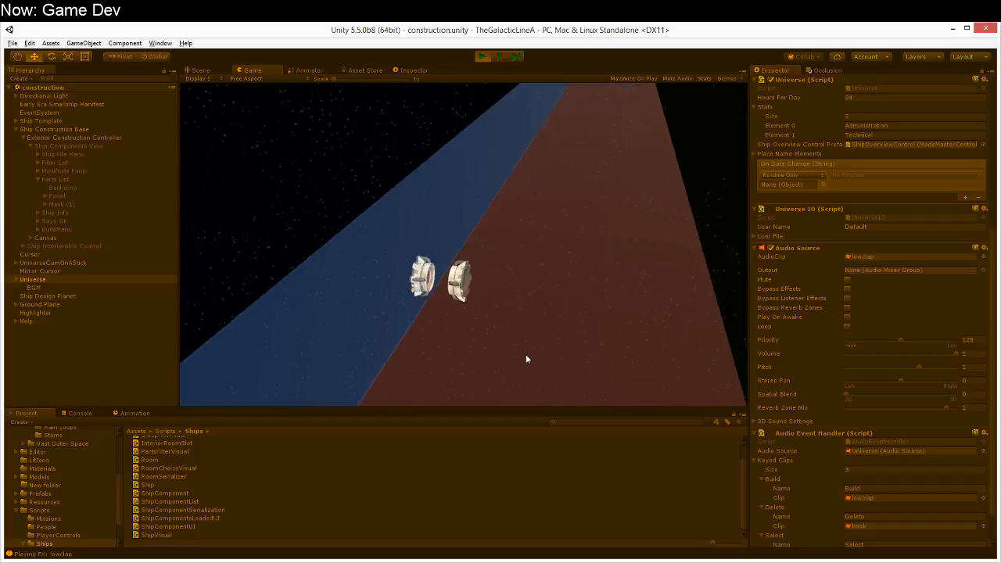
left_click(461, 274)
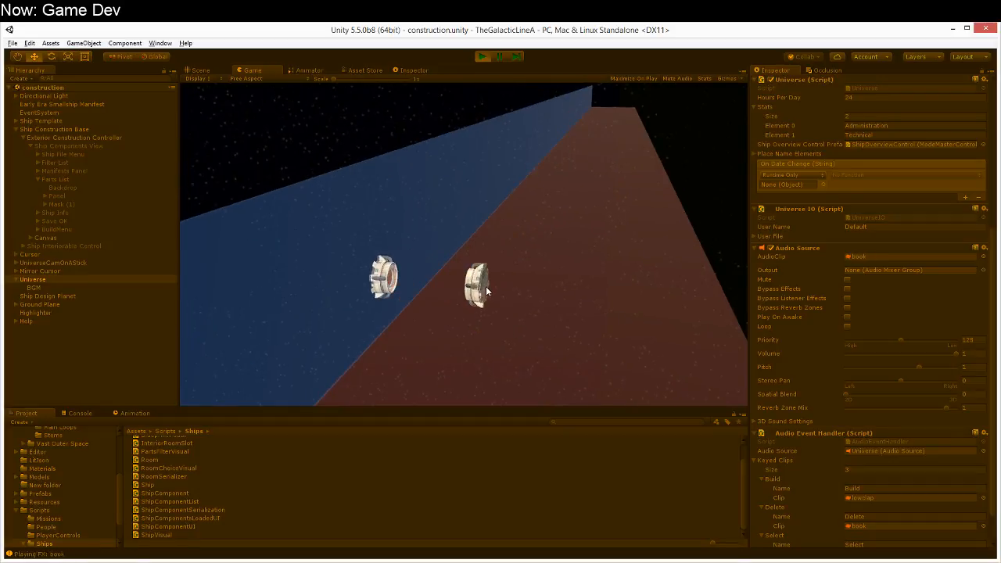
left_click(485, 286)
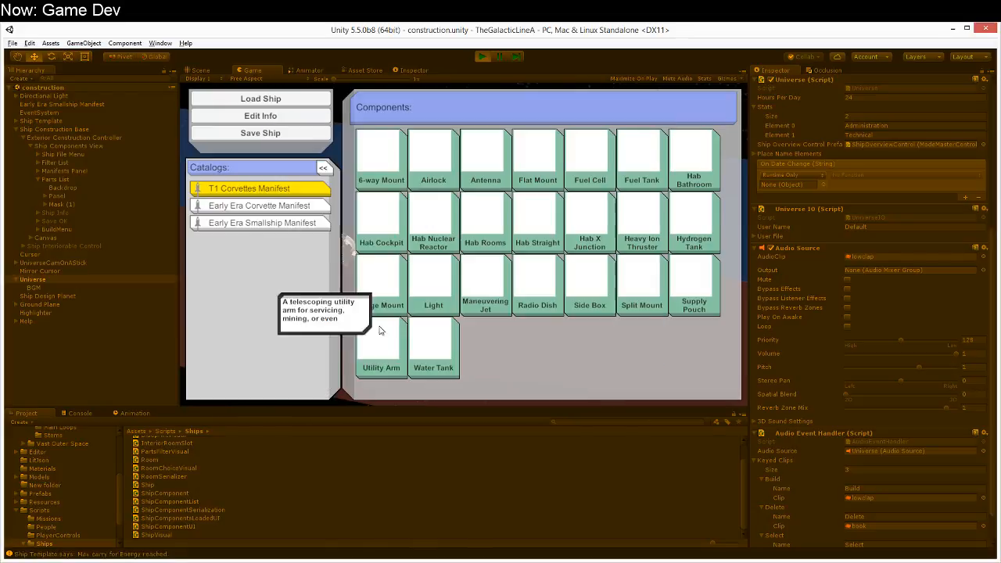
Step: Choose the Hab Nuclear Reactor component, rotate it upright, and place it beside the flat mounts
left_click(418, 246)
right_click(507, 258)
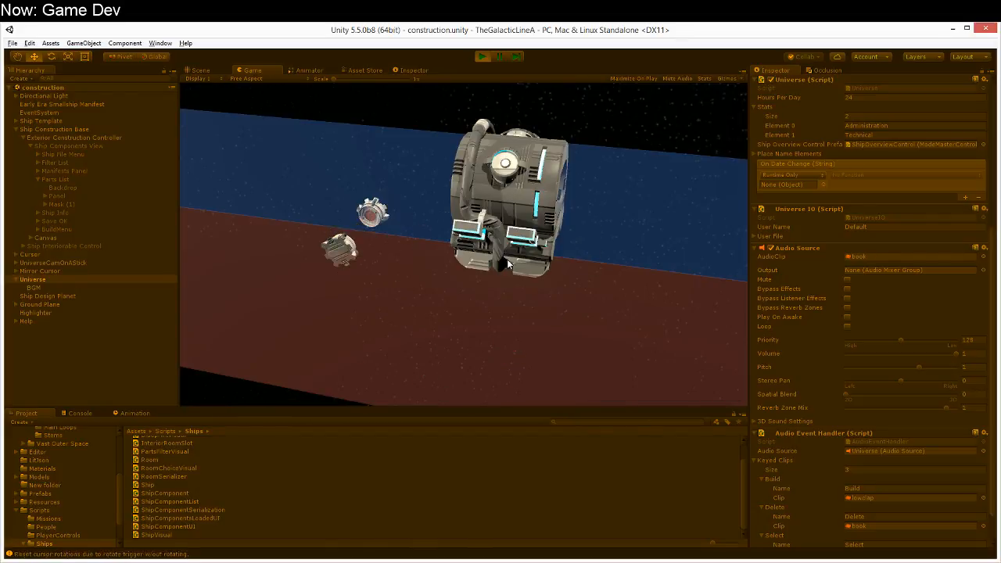
key("d")
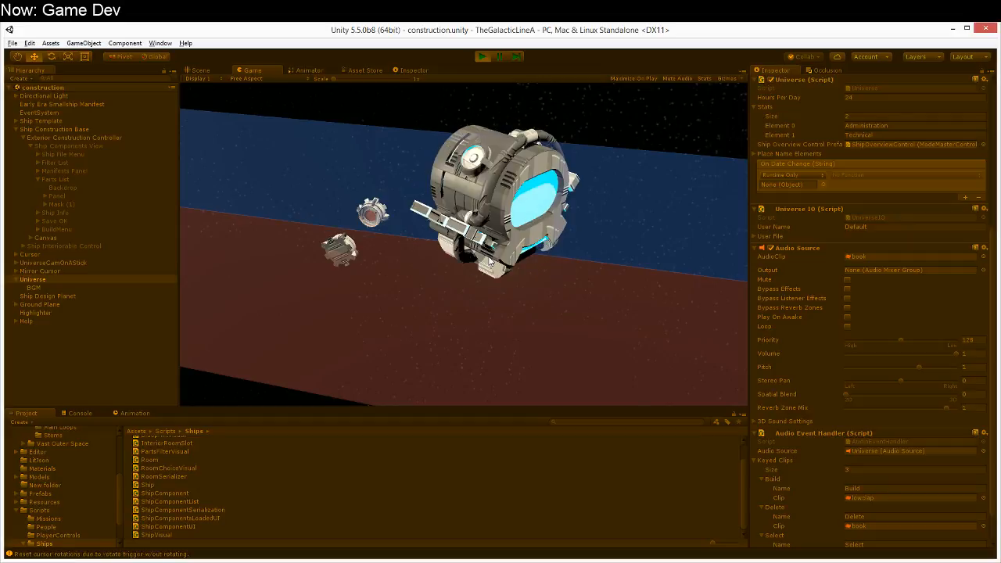
key("w")
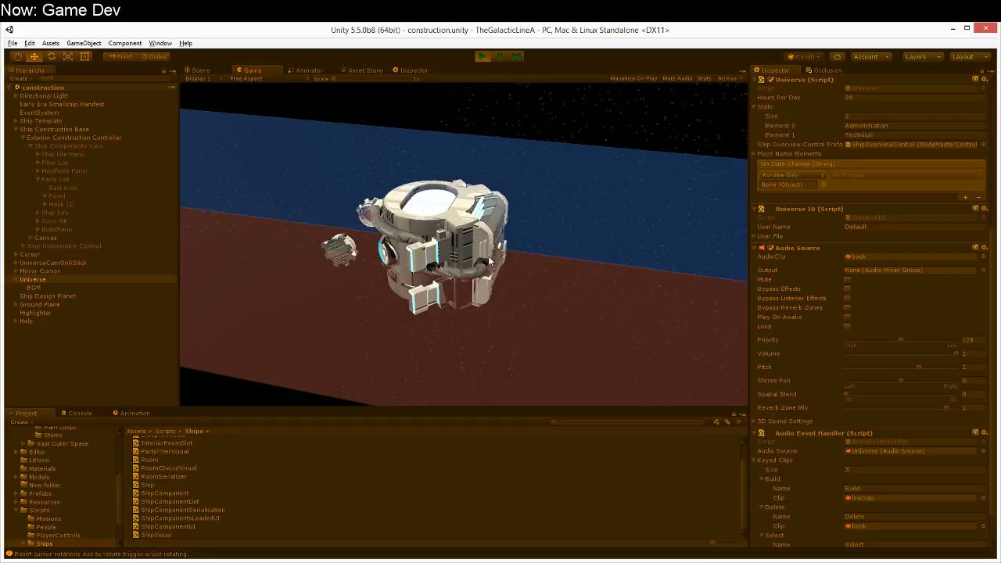
key("a")
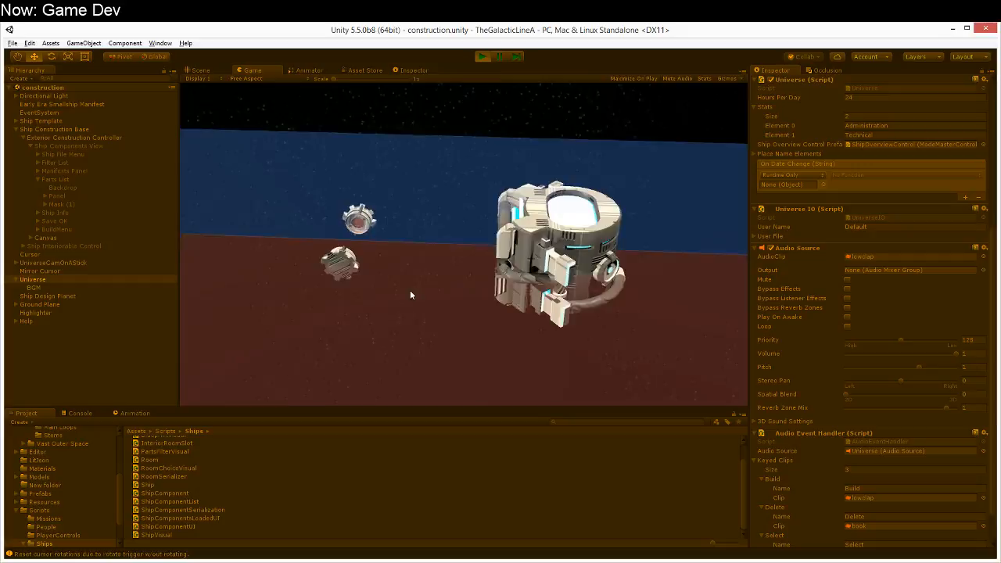
Step: Choose the Hab X Junction component, rotate it into alignment, and attach it to the nuclear reactor
key("Tab")
left_click(576, 233)
key("w")
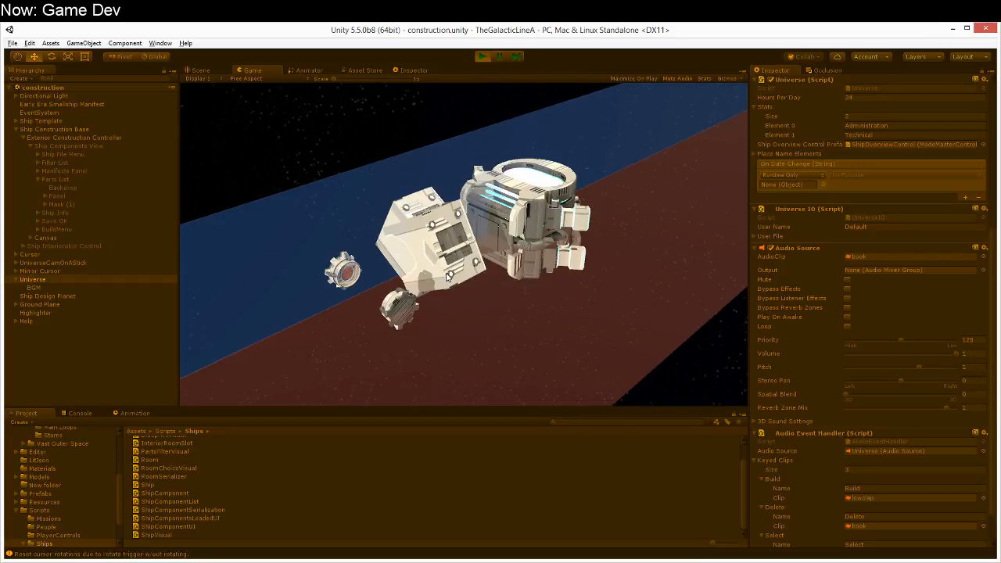
key("a")
key("w")
key("a")
key("w")
key("a")
key("w")
key("a")
key("w")
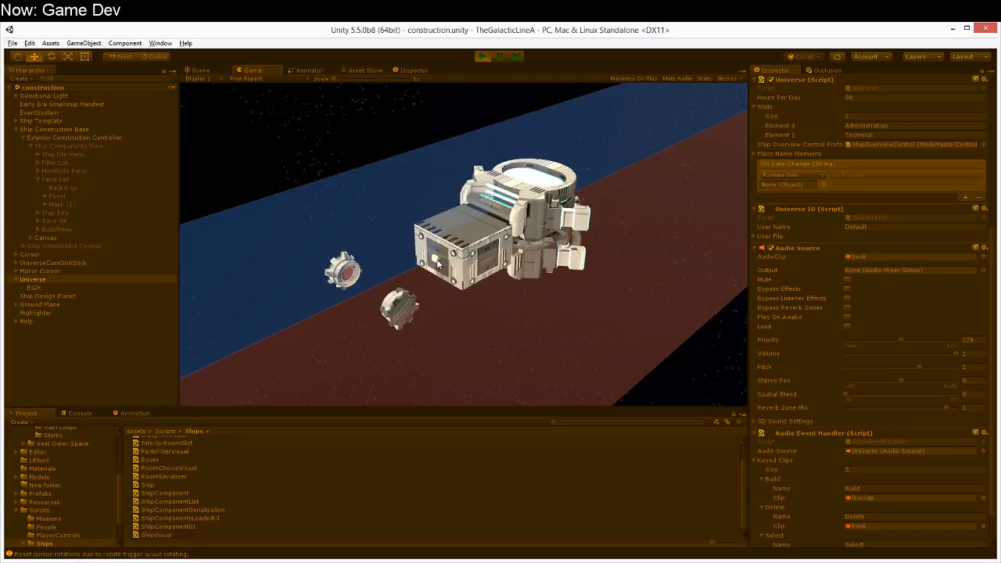
left_click(443, 260)
right_click_drag(443, 259, 299, 407)
right_click_drag(485, 310, 541, 292)
right_click_drag(569, 188, 535, 196)
key("d")
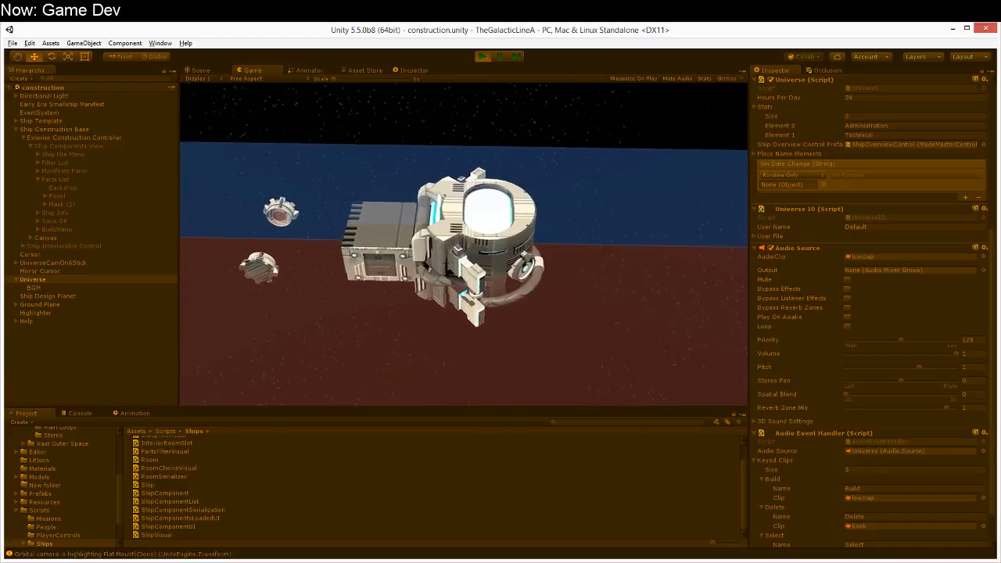
key("alt+Tab")
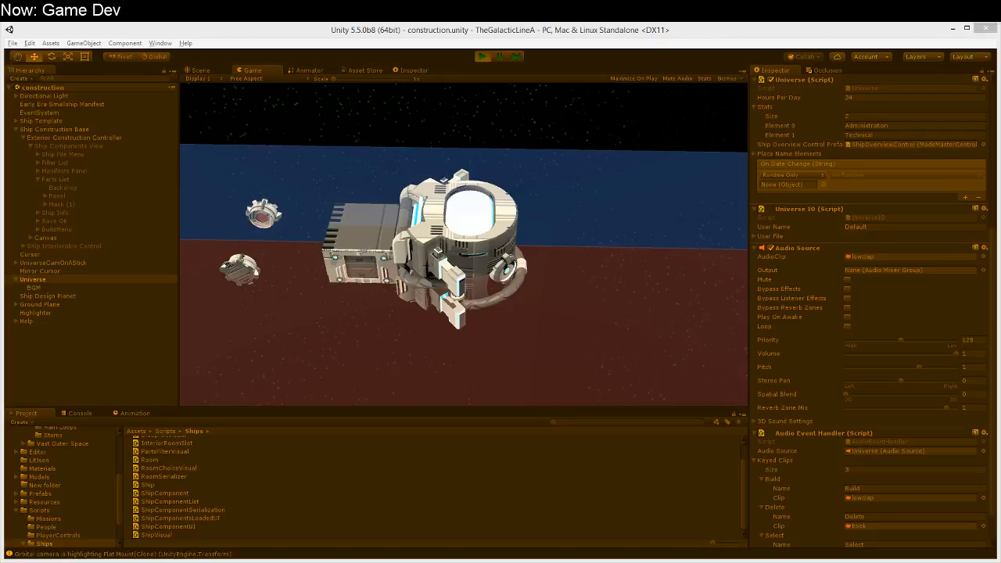
Step: Pick up and re-place the Hab X Junction on the reactor, and attach the flat mount to the junction's side
right_click_drag(221, 342, 476, 268)
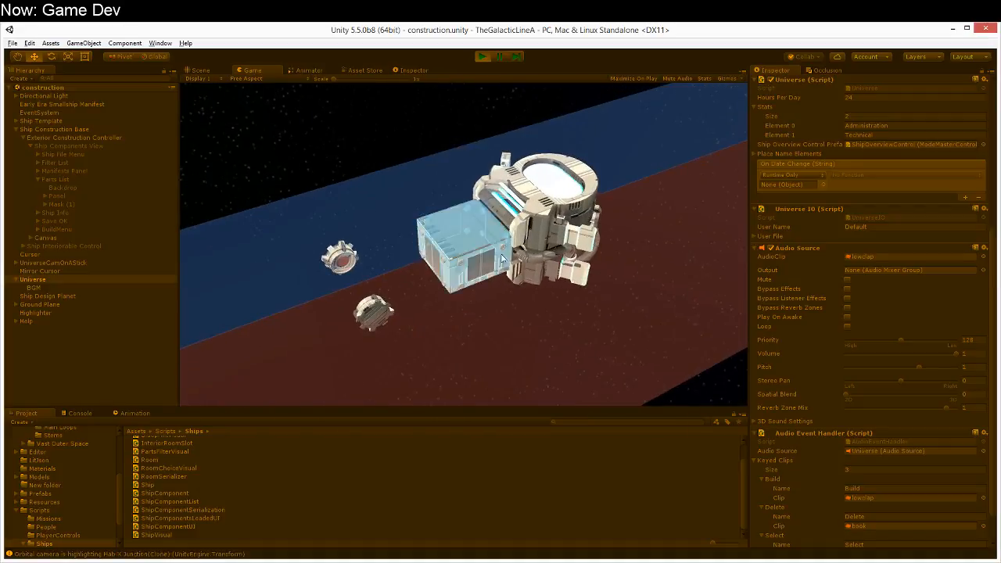
left_click(451, 256)
left_click(438, 270)
right_click_drag(438, 269, 413, 298)
left_click(357, 296)
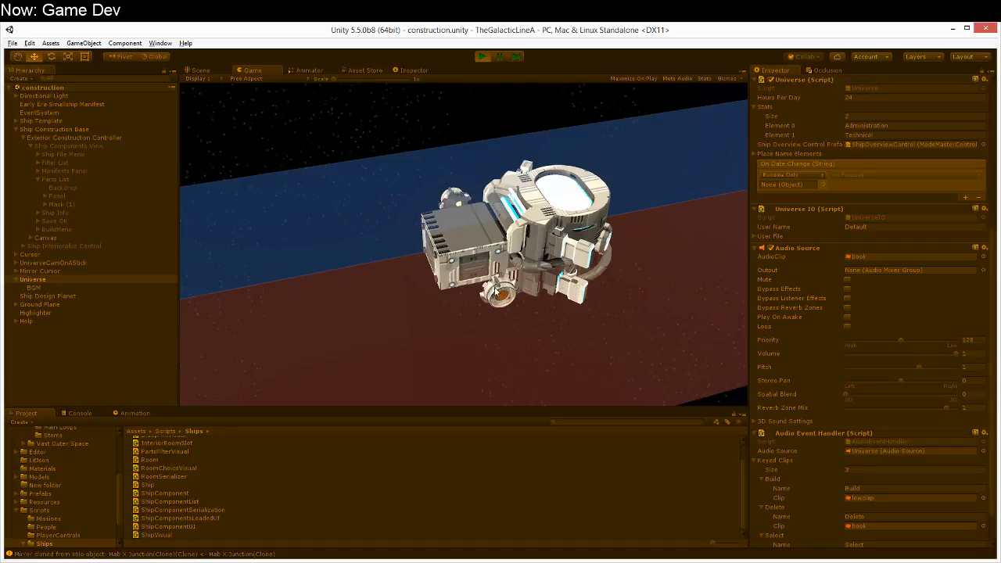
left_click(473, 269)
right_click_drag(473, 270, 494, 305)
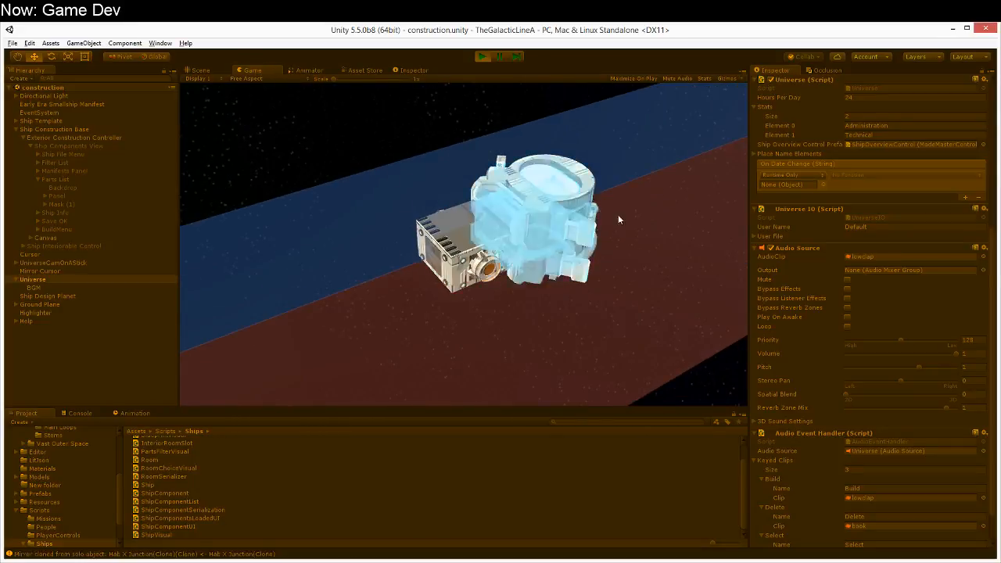
Step: Test the Select and Build sounds by picking up and re-placing the junction and the nuclear reactor, and stop the running scene
right_click_drag(447, 255, 446, 255)
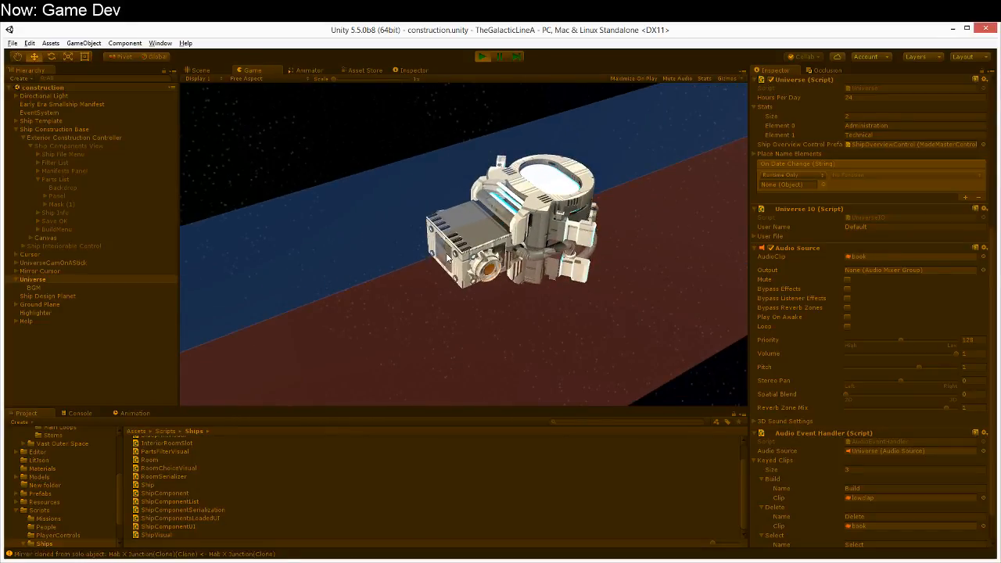
right_click_drag(465, 331, 555, 355)
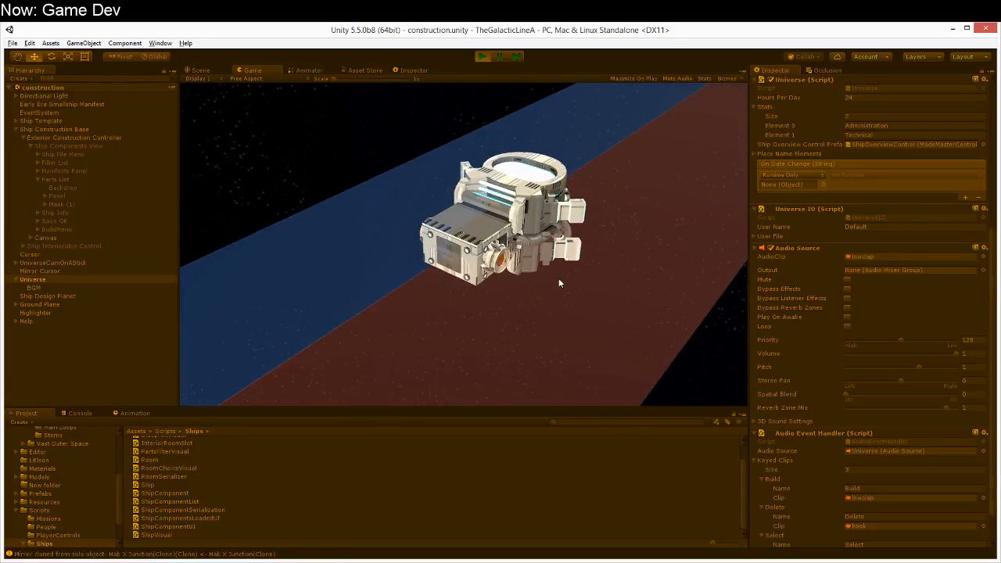
left_click(523, 213)
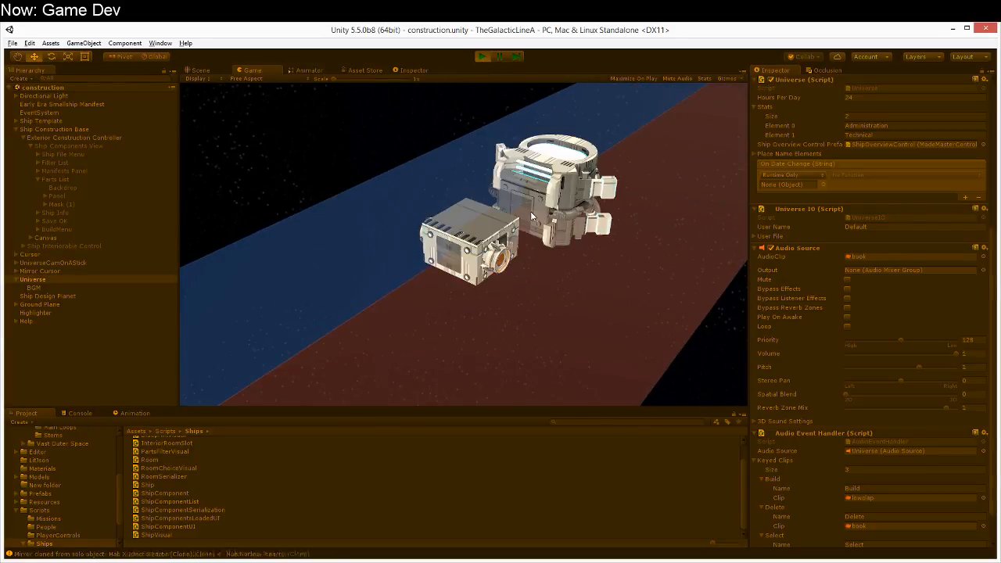
left_click(491, 235)
right_click_drag(463, 293, 458, 344)
left_click(538, 239)
left_click(509, 241)
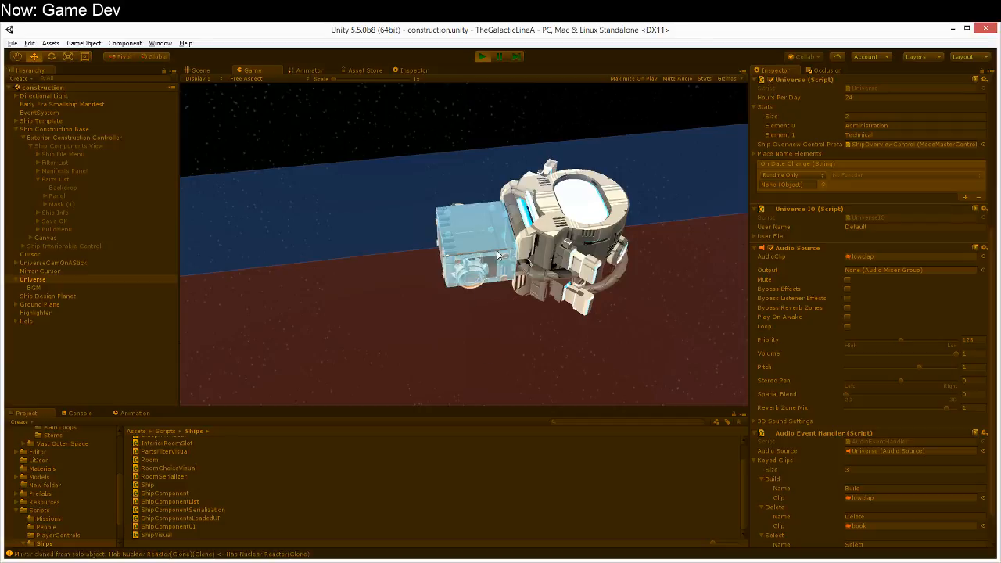
right_click_drag(471, 344, 570, 286)
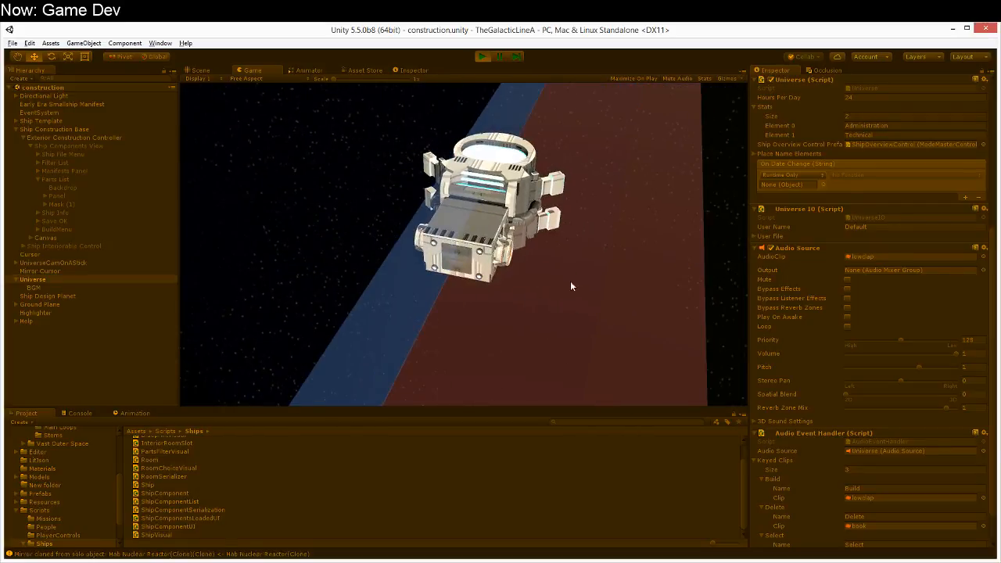
left_click(482, 57)
Step: In MonoDevelop, set PlayKey's default volume to .6f in AudioEventHandler.cs, save the script, and return to Unity
right_click_drag(533, 368, 442, 365)
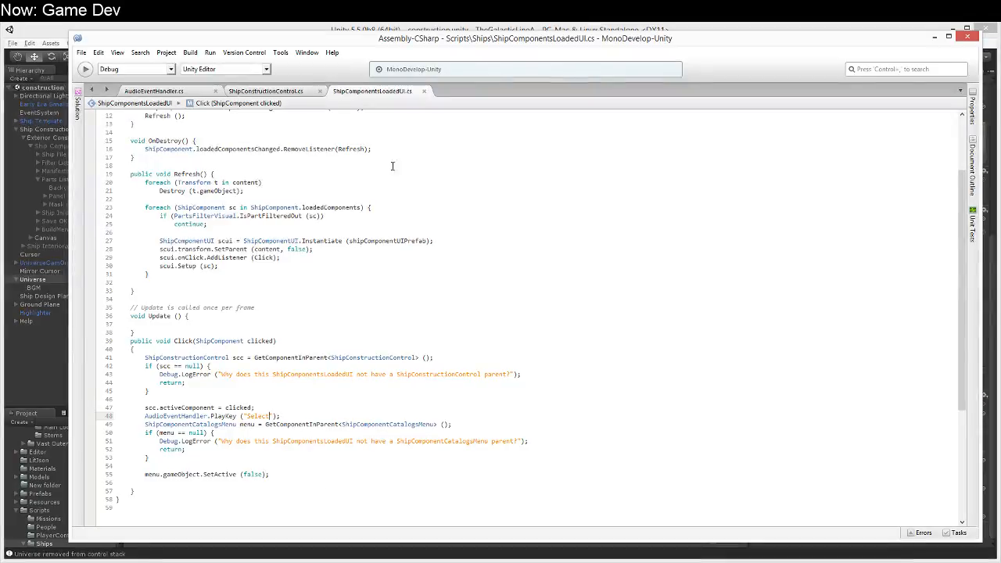
left_click(196, 94)
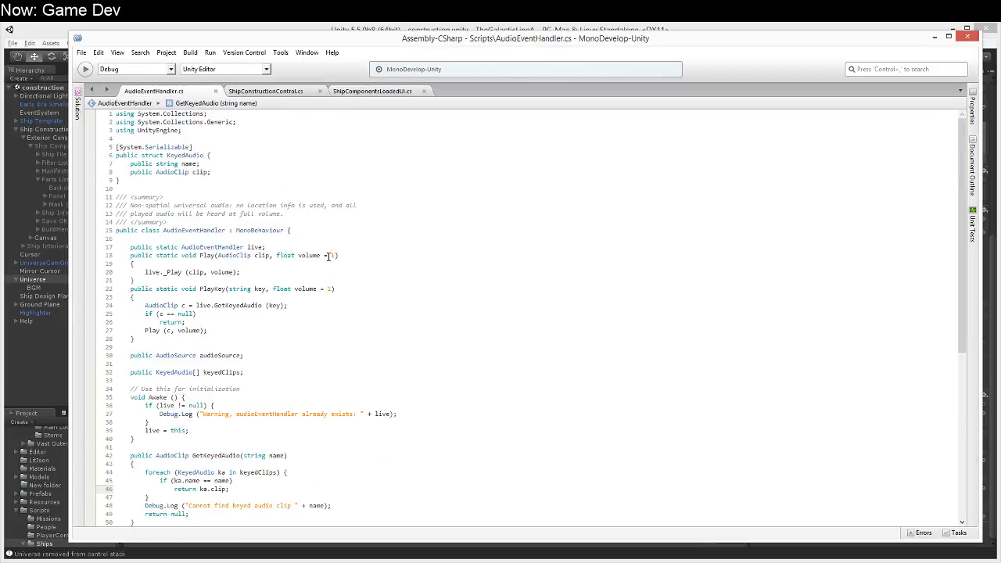
left_click(334, 259)
left_click(333, 256)
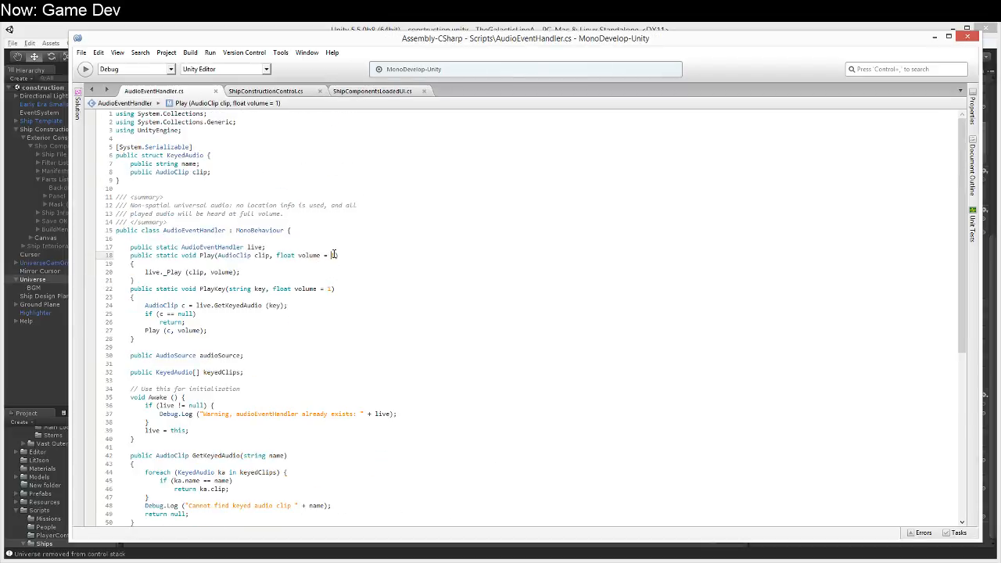
left_click(327, 289)
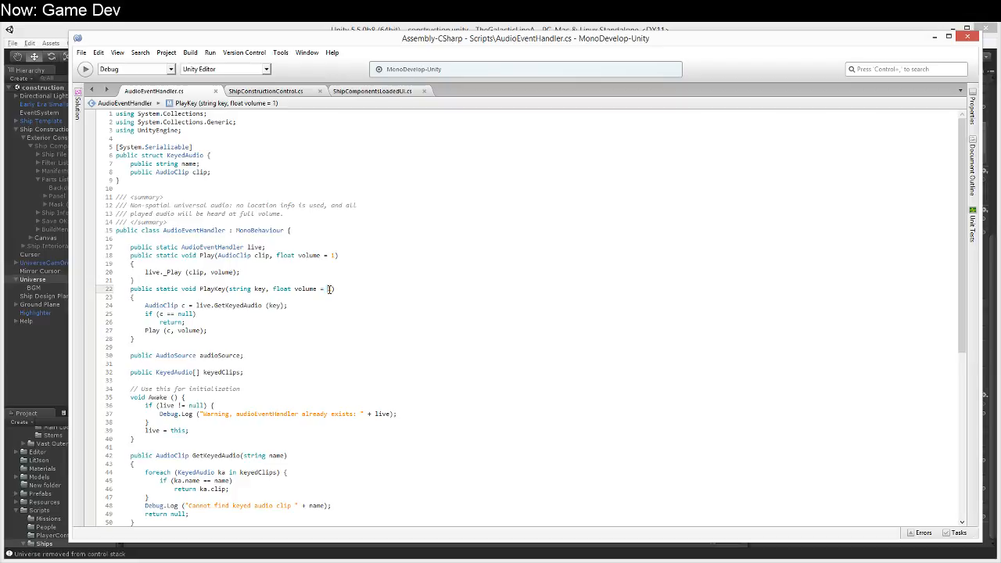
double_click(330, 289)
type(".6f")
key("ctrl+s")
left_click(344, 26)
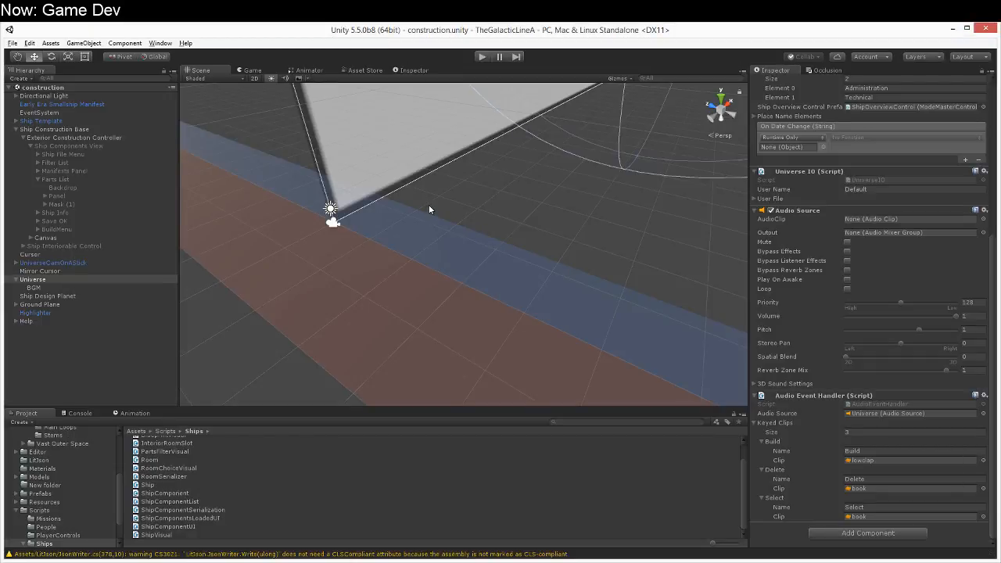
right_click_drag(492, 250, 407, 139)
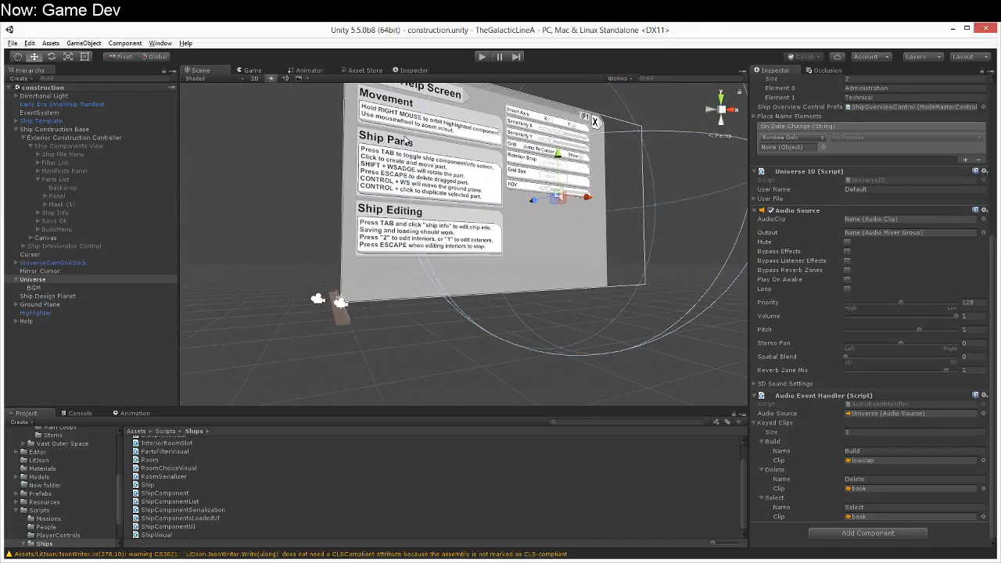
right_click_drag(406, 140, 592, 179)
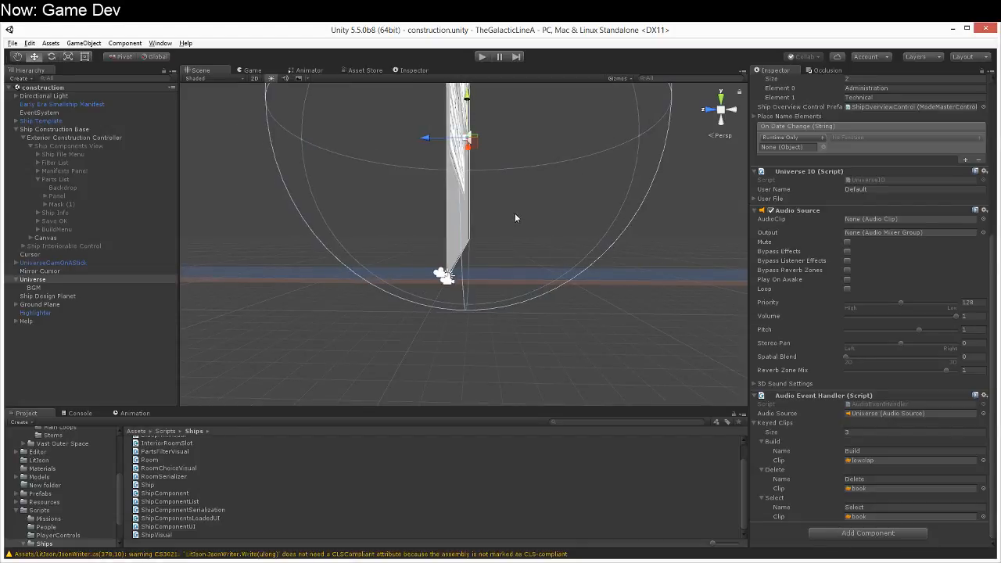
right_click_drag(542, 251, 431, 287)
key("a")
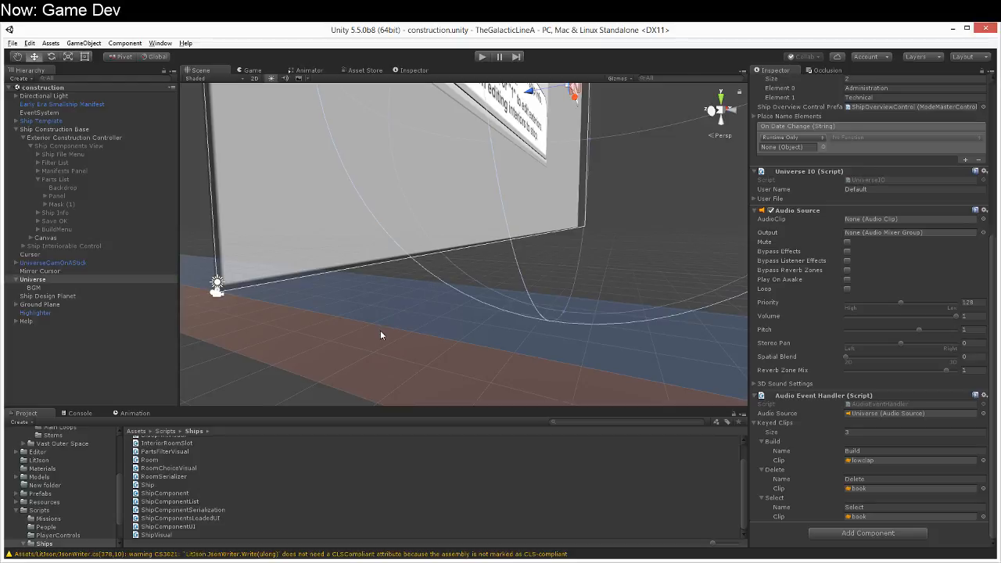
left_click_drag(343, 331, 367, 335, "alt")
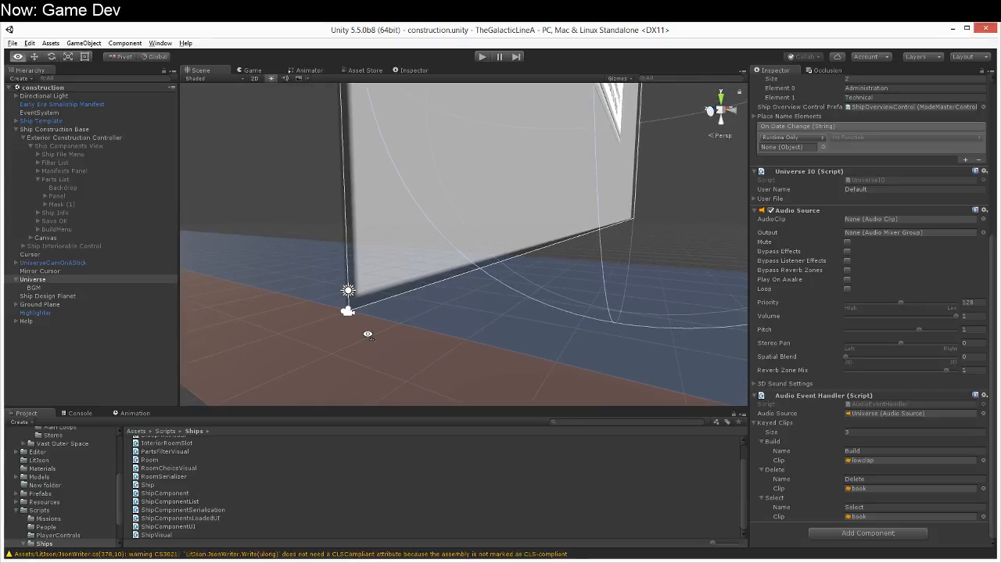
left_click_drag(367, 335, 427, 370, "alt")
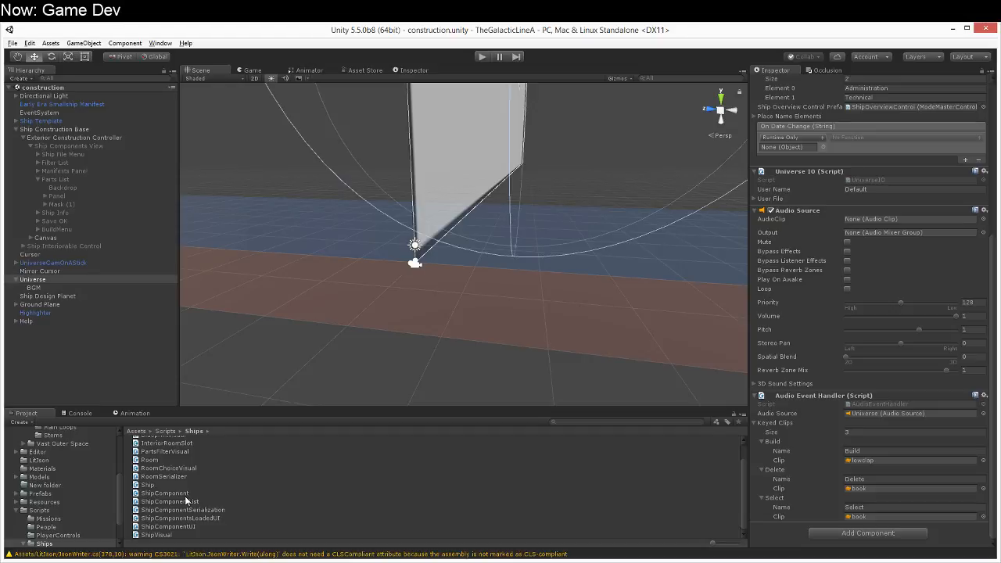
Step: Examine the ShipComponent, ShipComponentsLoadedUI, ShipComponentSerialization, ShipComponentUI and ShipVisual scripts in the Ships folder
left_click(185, 495)
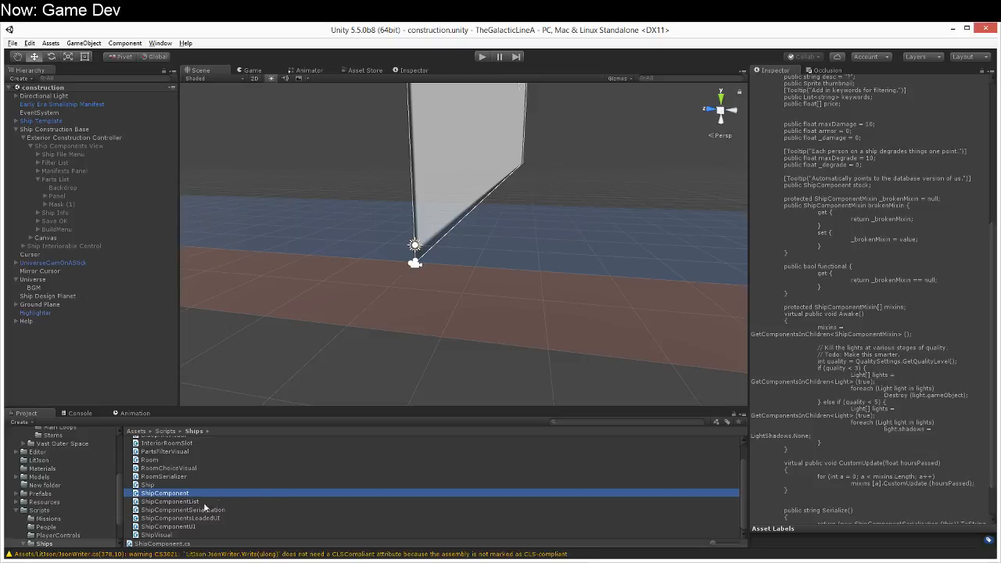
left_click(168, 518)
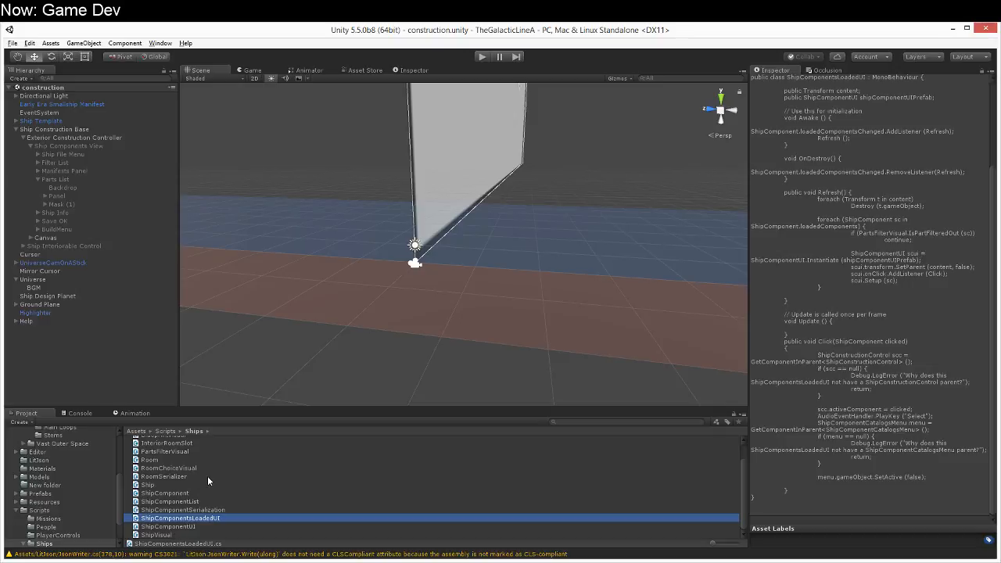
left_click(212, 528)
left_click(213, 510)
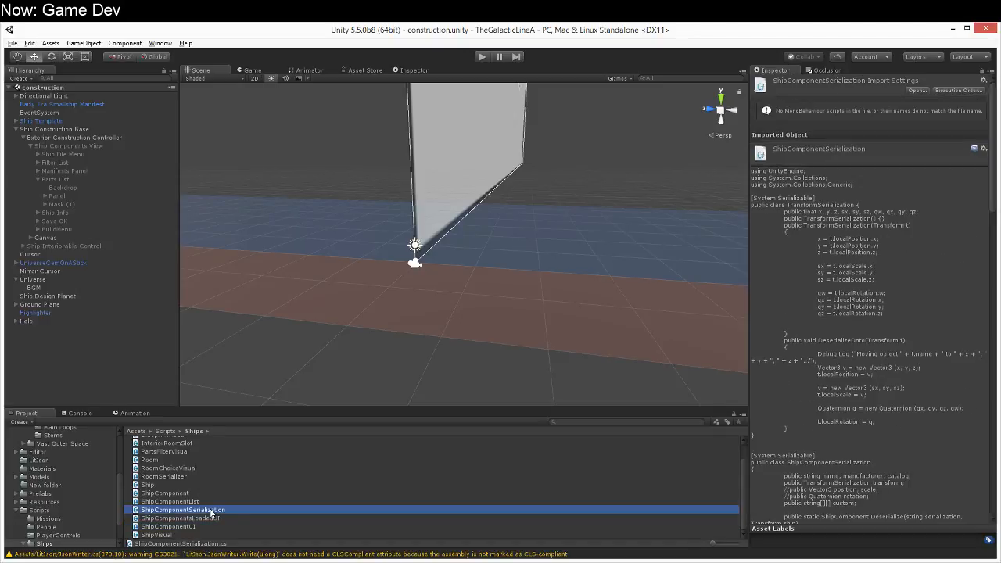
scroll(211, 513, "up", 1)
scroll(211, 509, "down", 1)
scroll(212, 508, "up", 1)
scroll(212, 509, "down", 1)
left_click(219, 519)
left_click(219, 526)
left_click(208, 535)
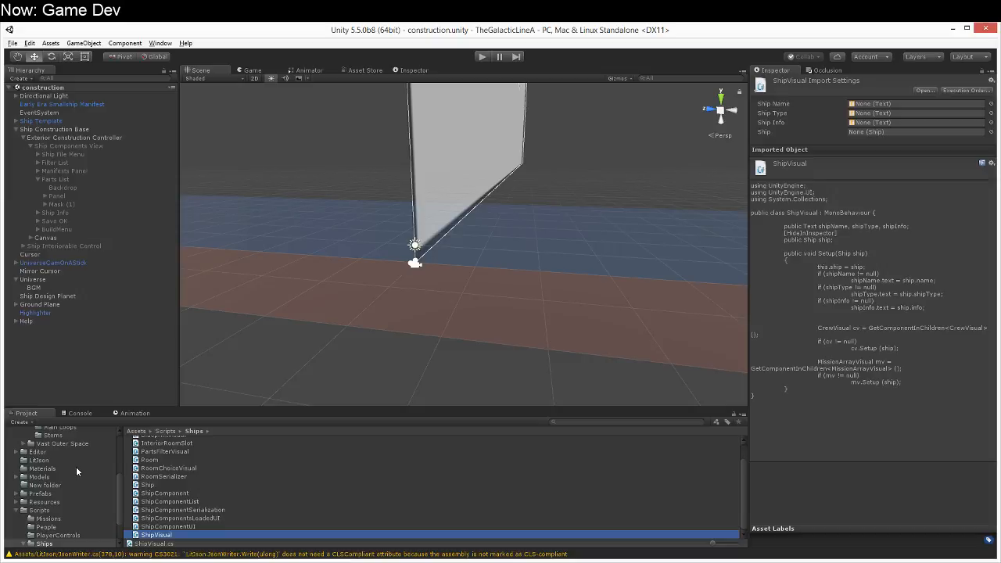
left_click_drag(616, 372, 449, 237, "alt")
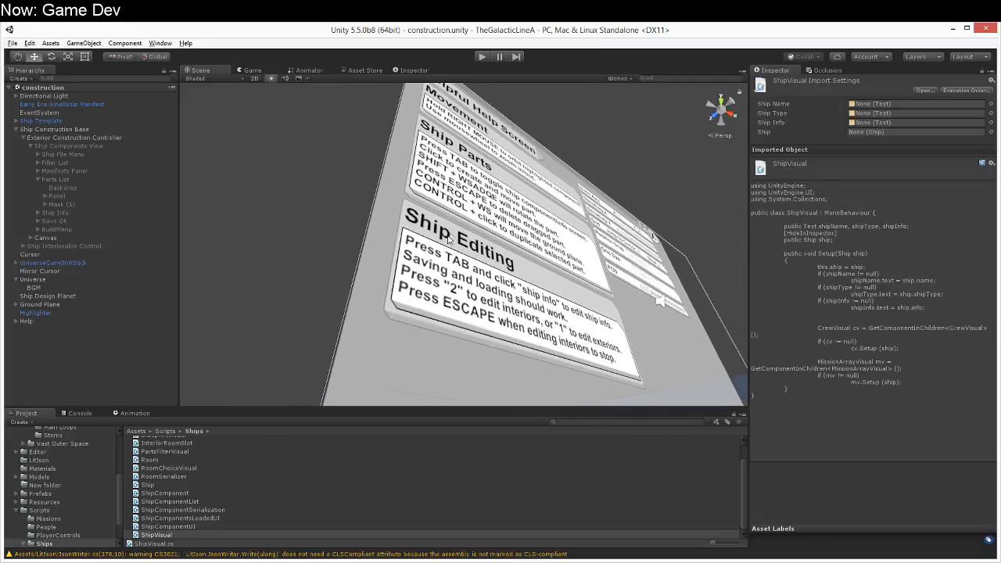
left_click_drag(421, 316, 462, 486, "alt")
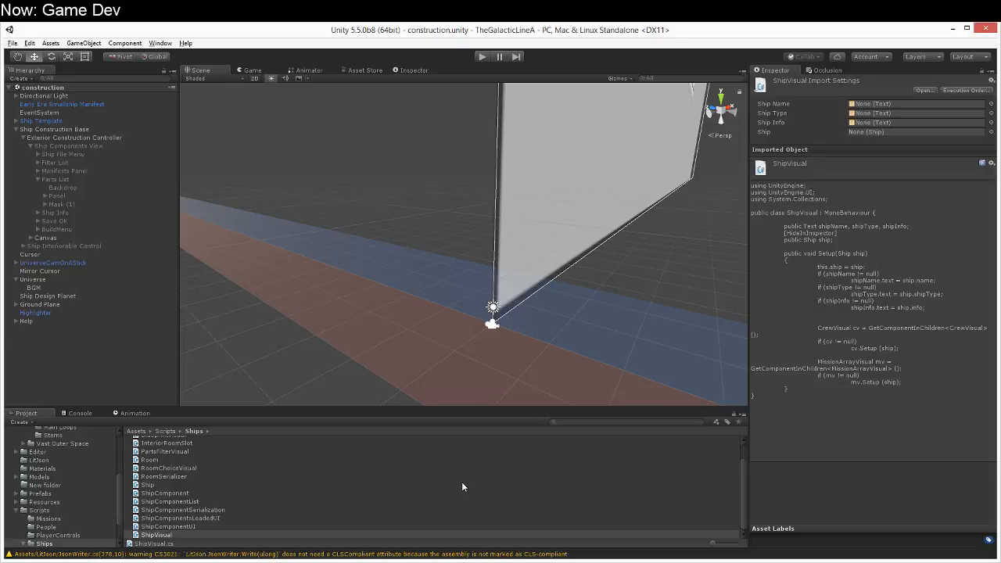
right_click_drag(415, 358, 464, 363)
scroll(463, 366, "down", 5)
scroll(463, 366, "up", 6)
scroll(463, 366, "down", 2)
right_click_drag(462, 366, 435, 368)
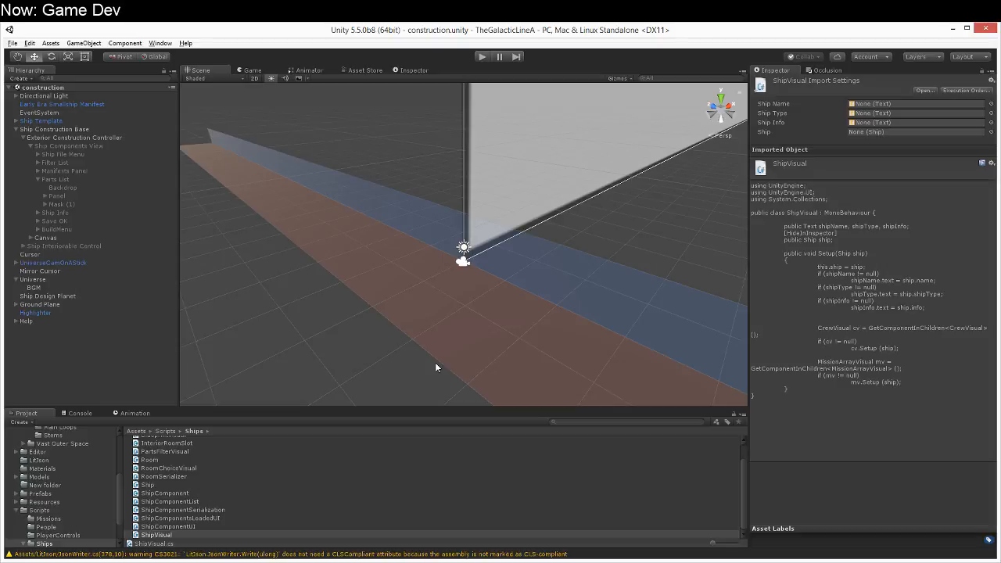
right_click_drag(488, 385, 447, 337)
Step: Examine the Ship script and look through the script folders Missions, Ships and ShipMixins
left_click(247, 485)
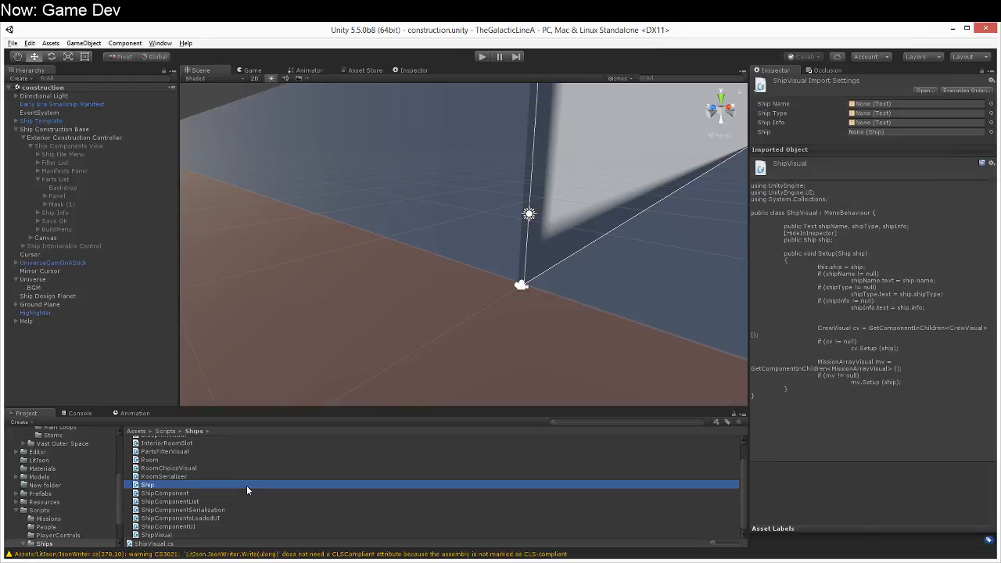
left_click(68, 522)
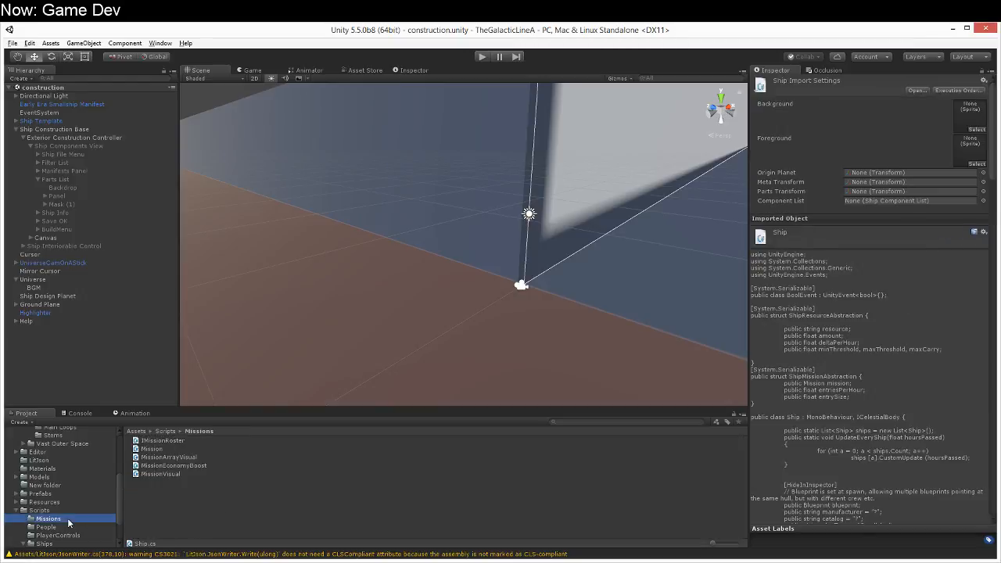
scroll(68, 522, "down", 2)
left_click(68, 509)
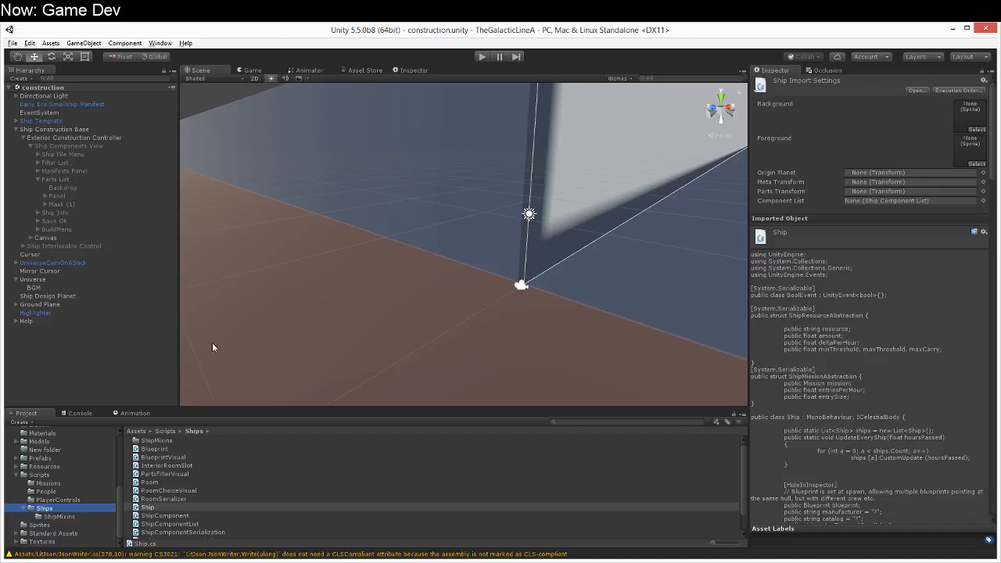
left_click(73, 515)
right_click_drag(345, 288, 369, 263)
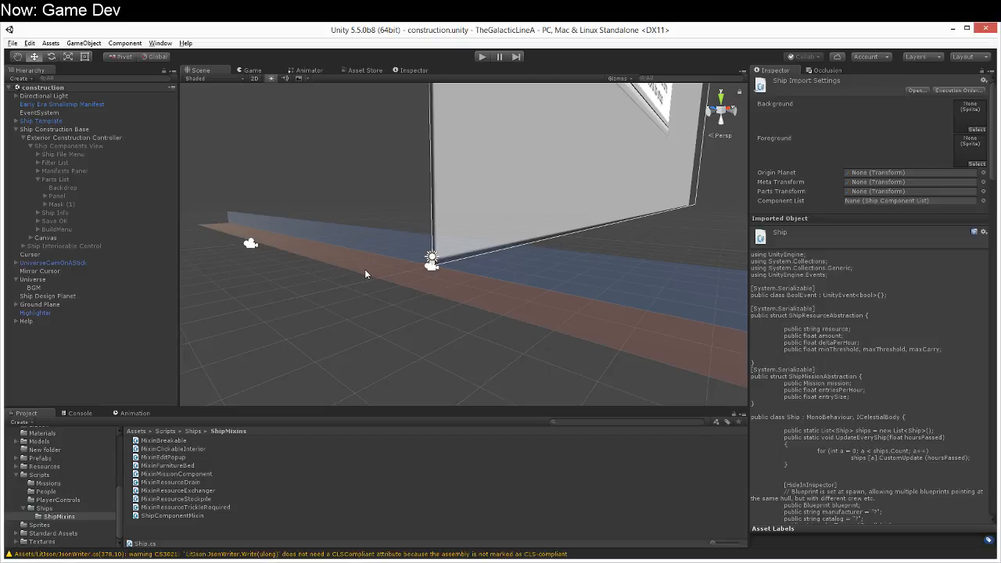
right_click_drag(359, 281, 313, 203)
Step: Add a new UI canvas to the construction scene and frame it beside the help screen
left_click(83, 43)
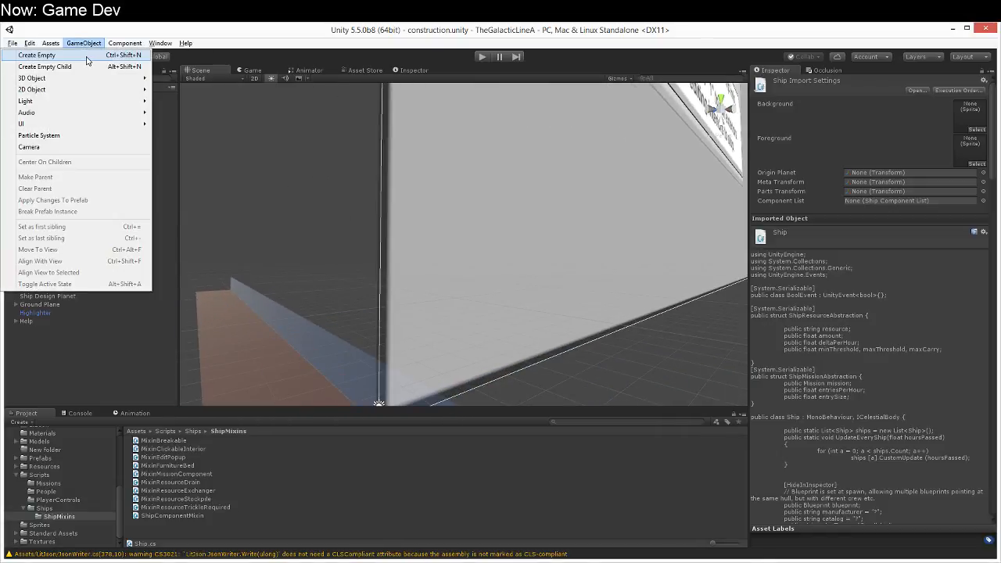
mouse_move(73, 125)
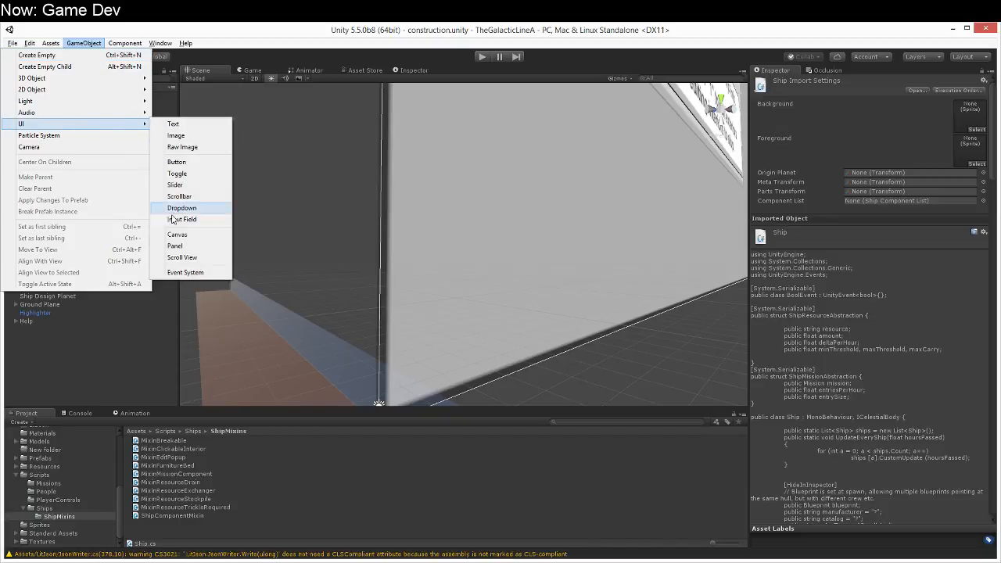
left_click(179, 235)
right_click_drag(346, 317, 344, 352)
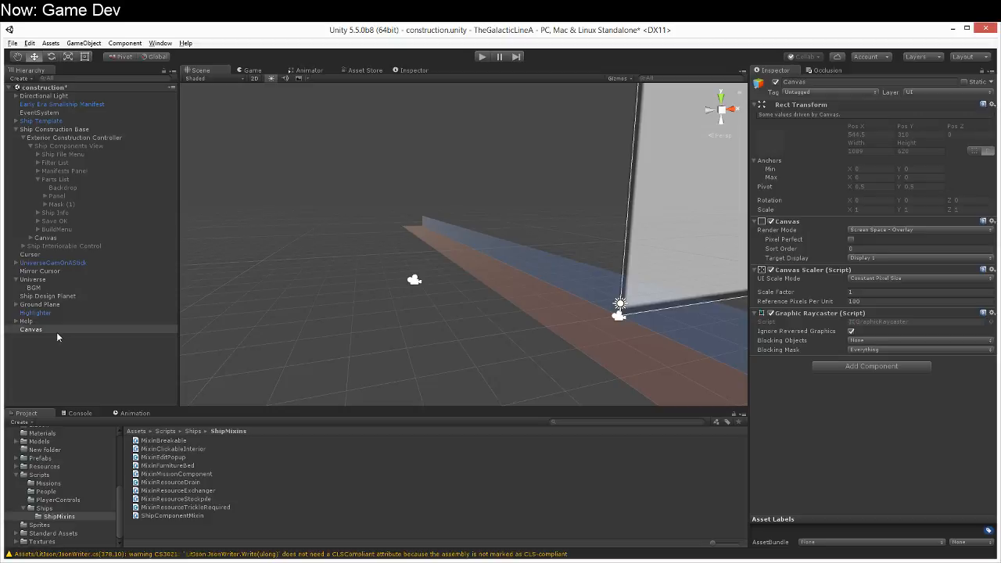
double_click(56, 329)
right_click_drag(575, 317, 646, 297)
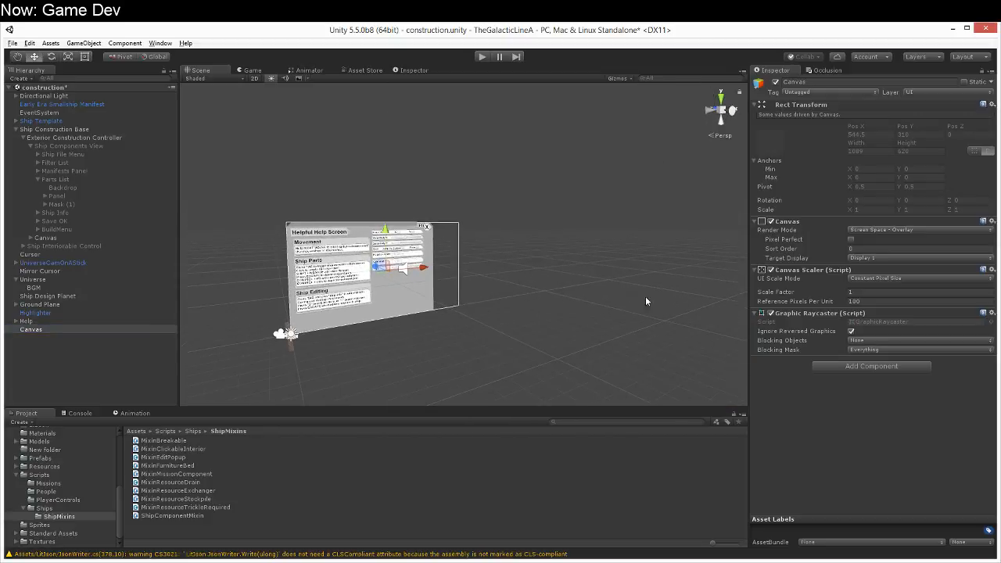
Step: Change the new canvas's render mode to World Space
left_click(957, 230)
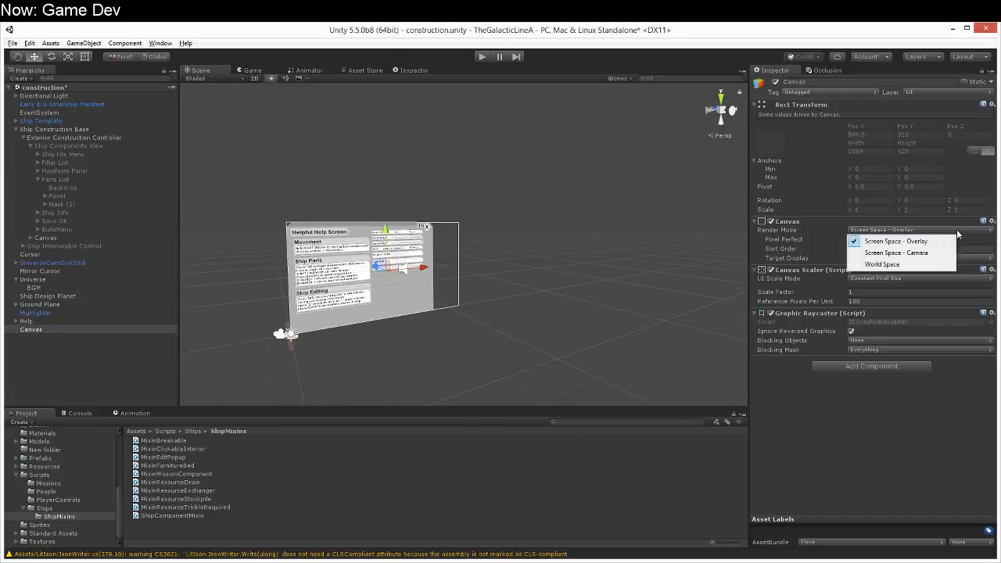
left_click(926, 266)
key("f")
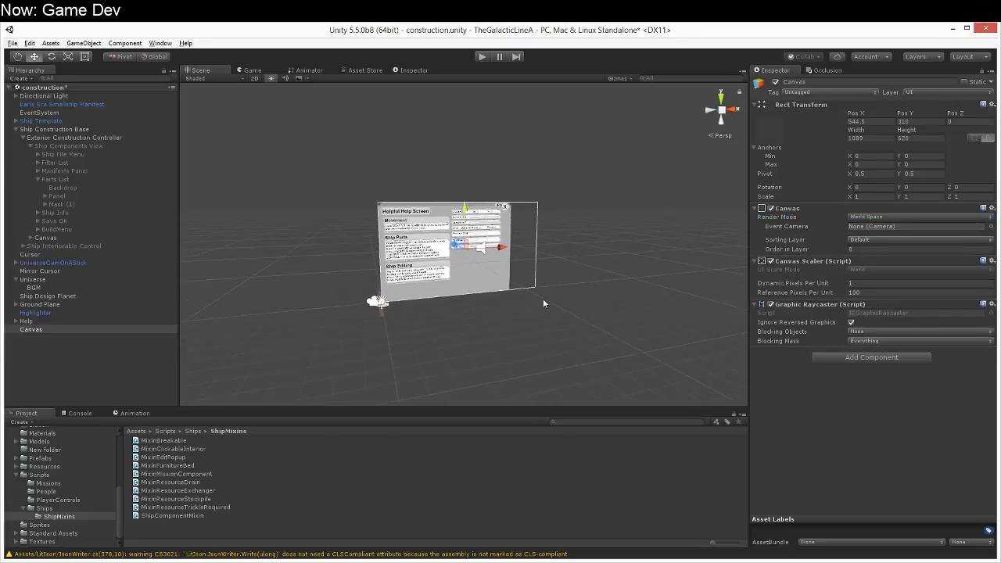
right_click_drag(511, 279, 471, 331)
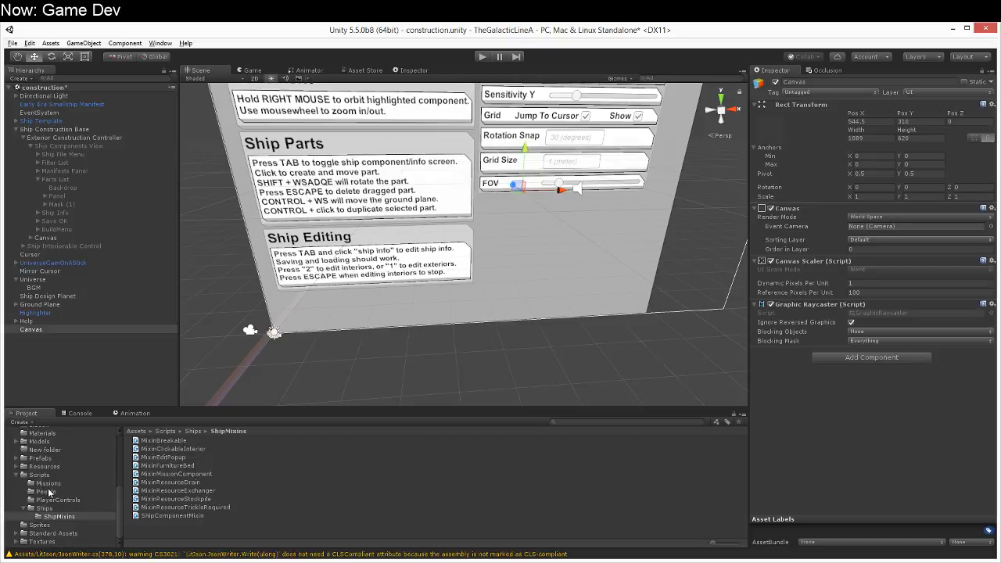
Step: Add the Fuel Tank prefab from Resources/Components/Hub/T1 Corvettes to the scene and make the new canvas its child
scroll(49, 495, "up", 3)
scroll(48, 496, "up", 2)
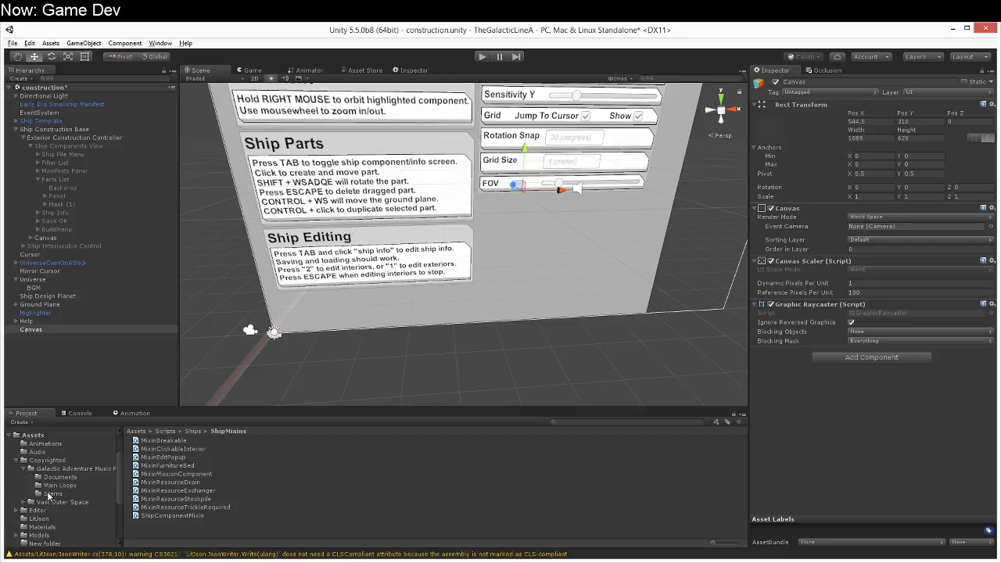
scroll(28, 530, "down", 5)
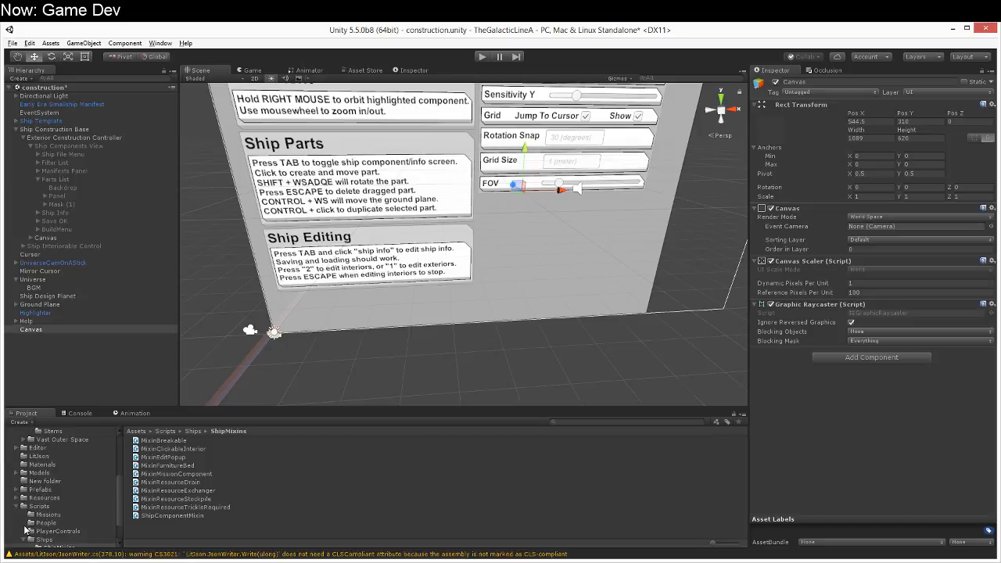
left_click(16, 466)
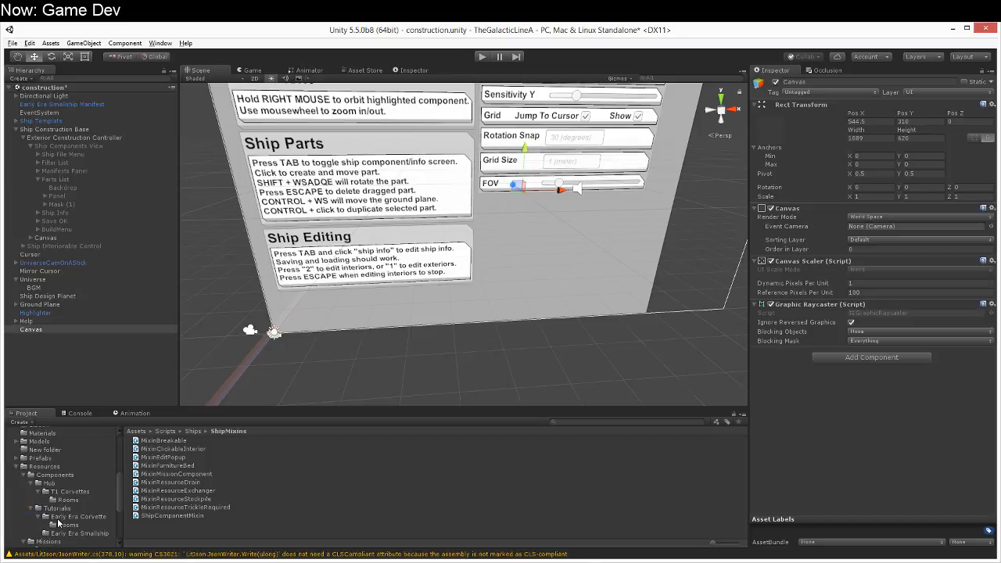
left_click(66, 491)
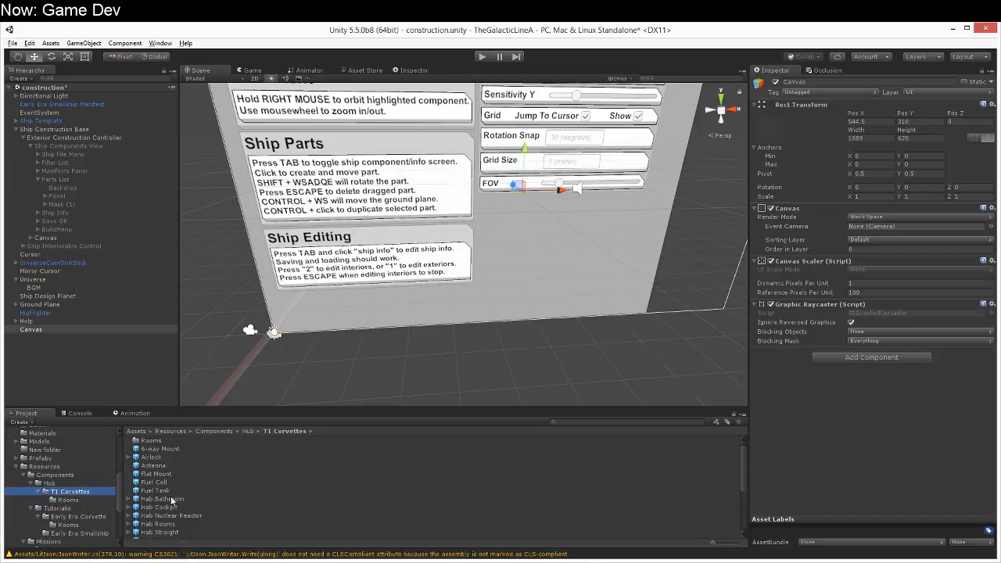
left_click_drag(155, 490, 41, 341)
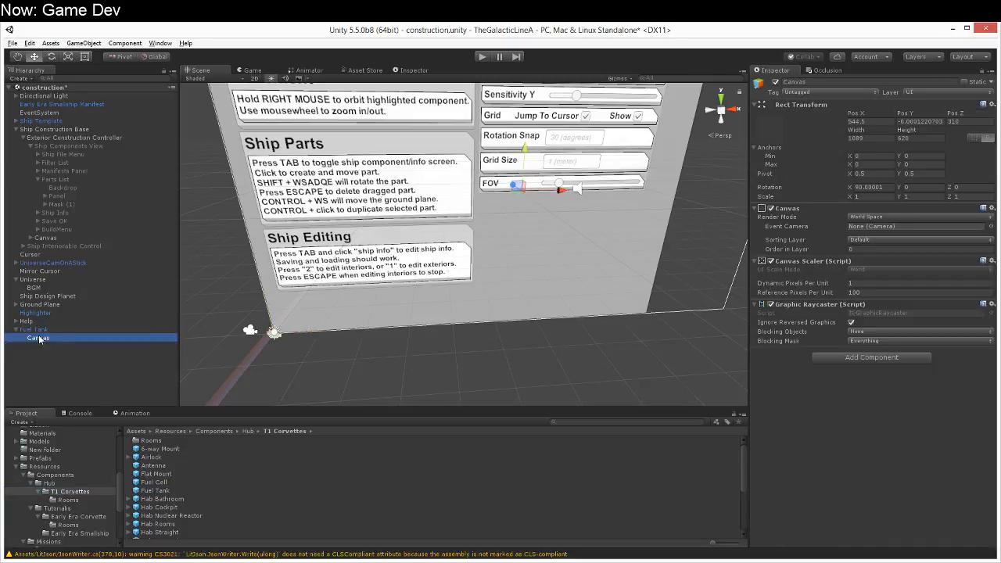
Step: Reset the canvas's position to 0 on X, Y and Z so it sits at the fuel tank's origin
left_click(864, 121)
type("0")
key("Tab")
type("0")
key("Tab")
type("0")
double_click(84, 339)
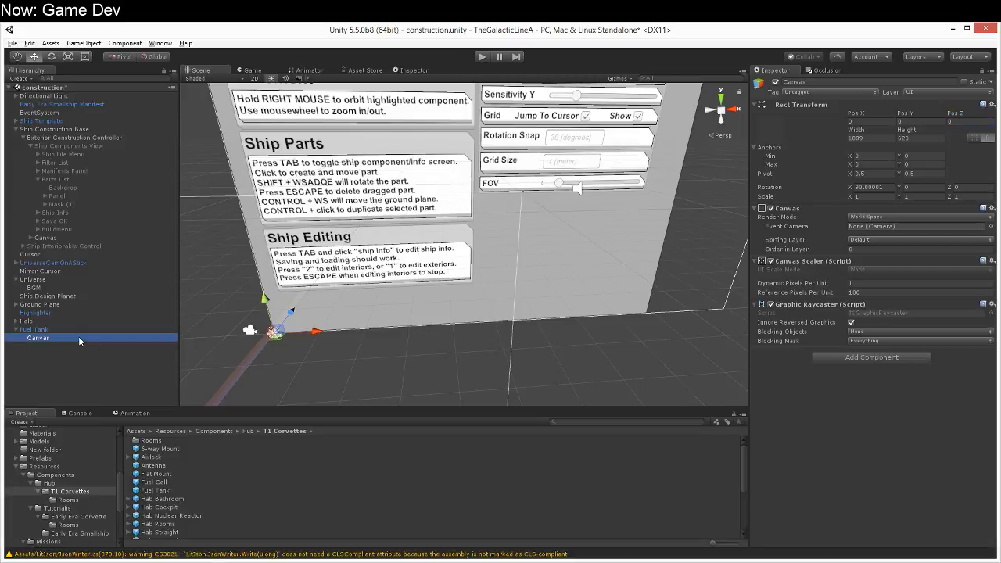
Step: Set the canvas's width and height to 100 each
left_click(868, 138)
type("100")
key("Tab")
type("100")
scroll(257, 186, "up", 9)
scroll(473, 276, "up", 9)
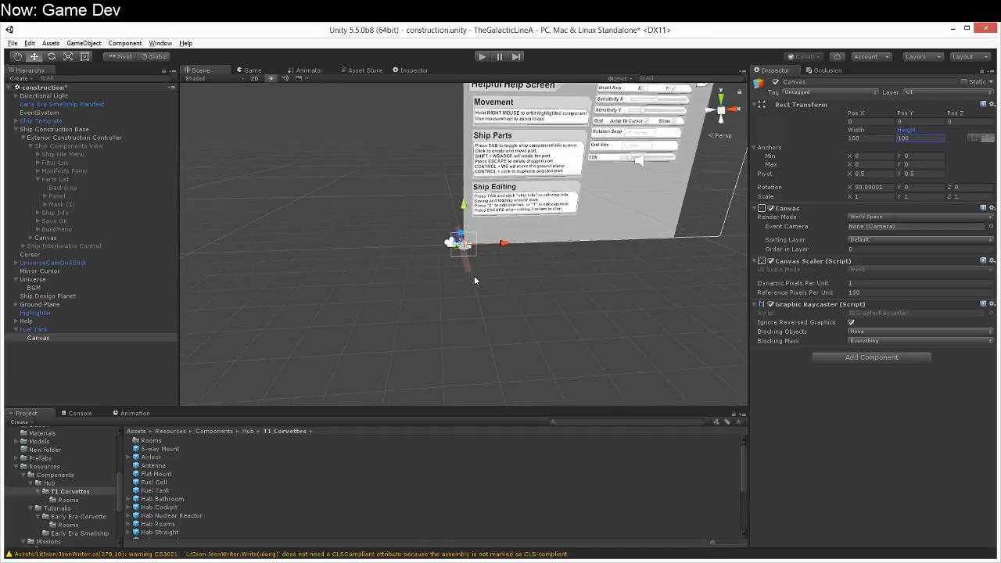
right_click_drag(473, 276, 412, 258)
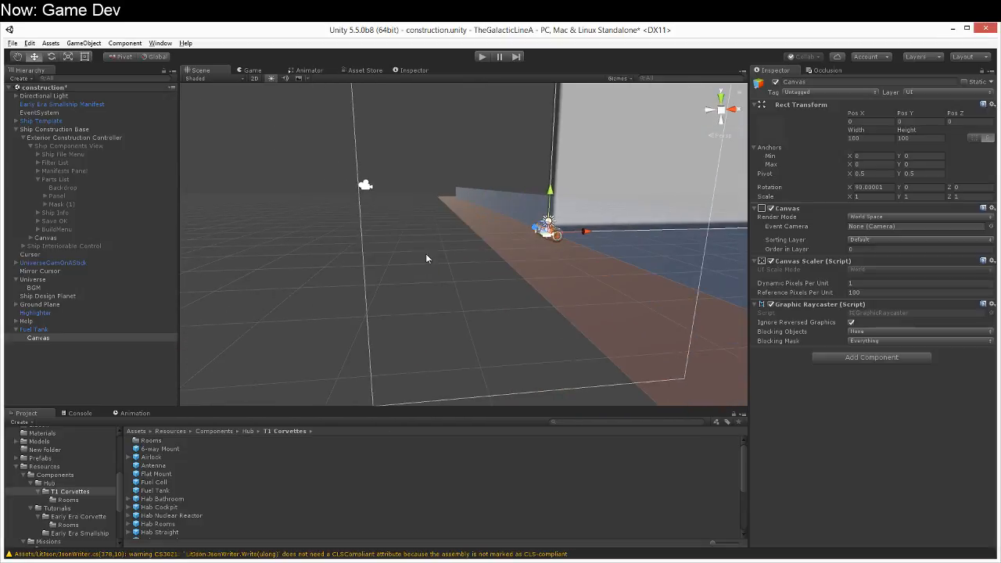
Step: Move the Fuel Tank along the X axis, clear of the help screen
left_click(43, 330)
left_click_drag(587, 233, 366, 255)
right_click_drag(488, 285, 458, 290)
Step: Set the fuel tank canvas's X rotation to 90
left_click(106, 339)
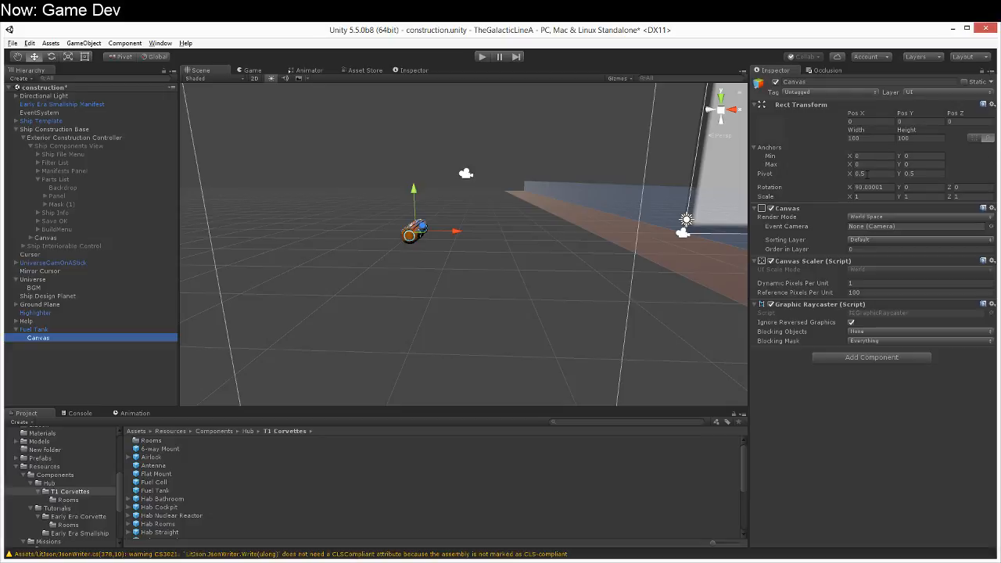
left_click(882, 188)
type("90")
Step: Scale the canvas to 0.01 on all three axes and check its size against the fuel tank
left_click(881, 196)
type(".01")
key("Tab")
type(".01")
key("Tab")
type(".01")
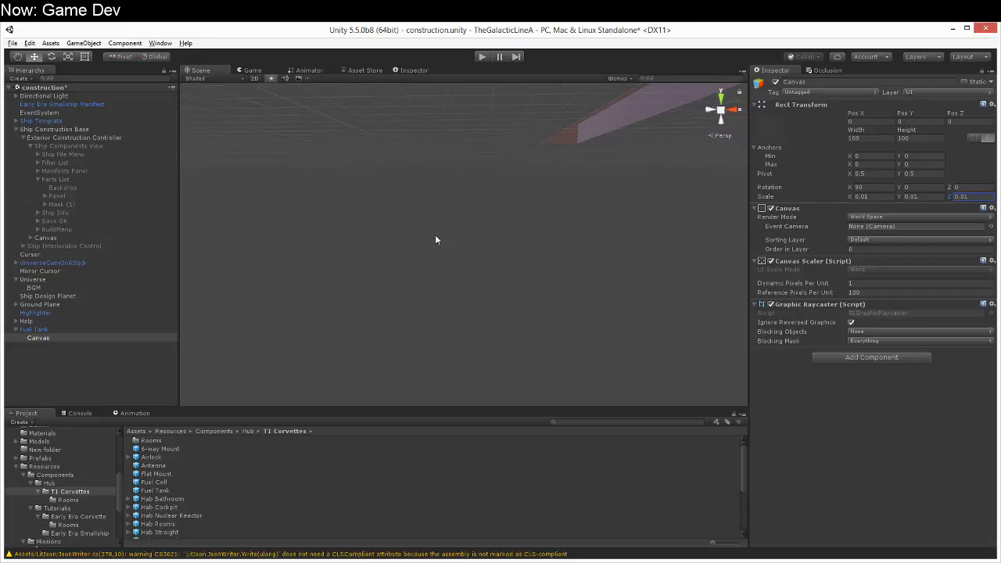
left_click_drag(432, 234, 426, 212, "alt")
key("w")
right_click_drag(426, 212, 459, 248)
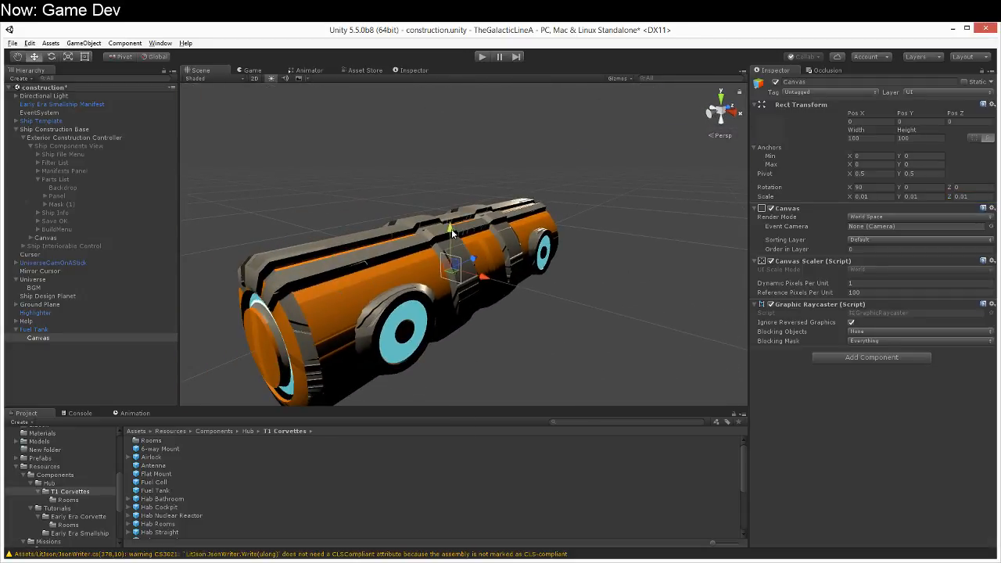
left_click_drag(564, 300, 599, 307, "alt")
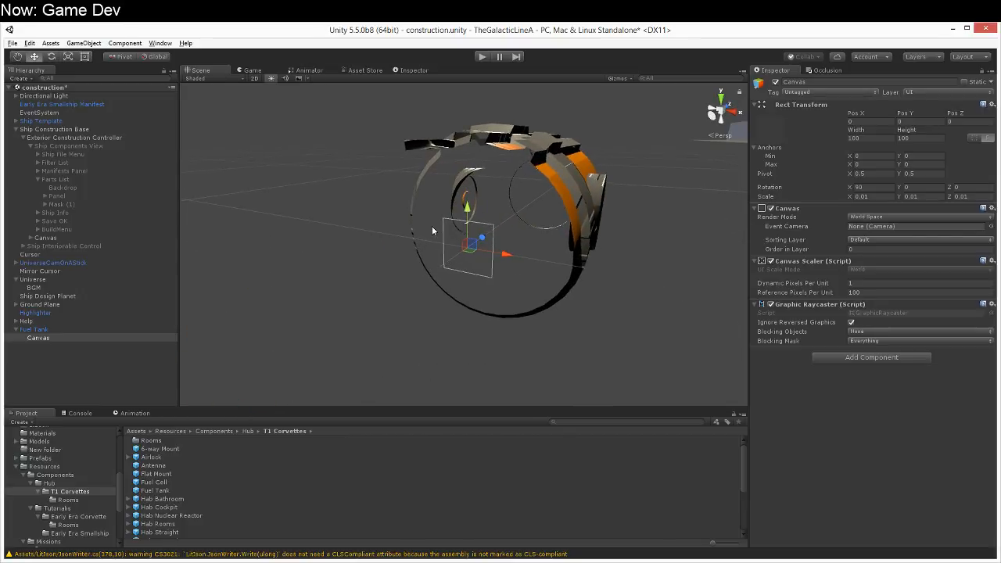
right_click_drag(515, 249, 489, 269)
key("s")
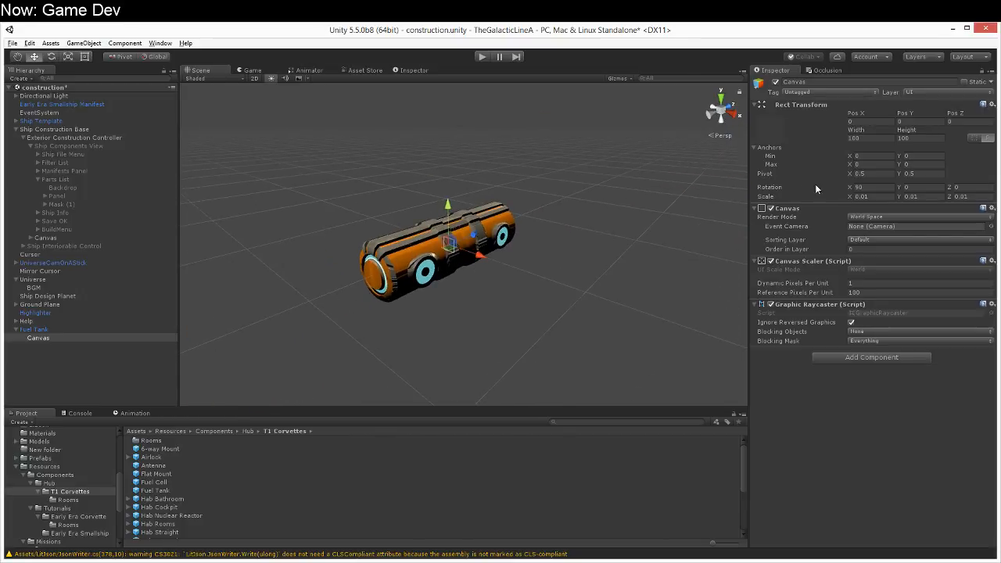
Step: Set the canvas's scale to 0.02 on X, Y and Z and compare it with the fuel tank
left_click(865, 196)
type("0.02")
key("Tab")
type("0.02")
key("Tab")
type("0.02")
key("w")
right_click_drag(352, 179, 400, 205)
Step: Set the canvas's scale to 0.03 on X, Y and Z
left_click(866, 195)
type("0.02")
left_click(923, 199)
type("0.03")
left_click(970, 196)
type("0.03")
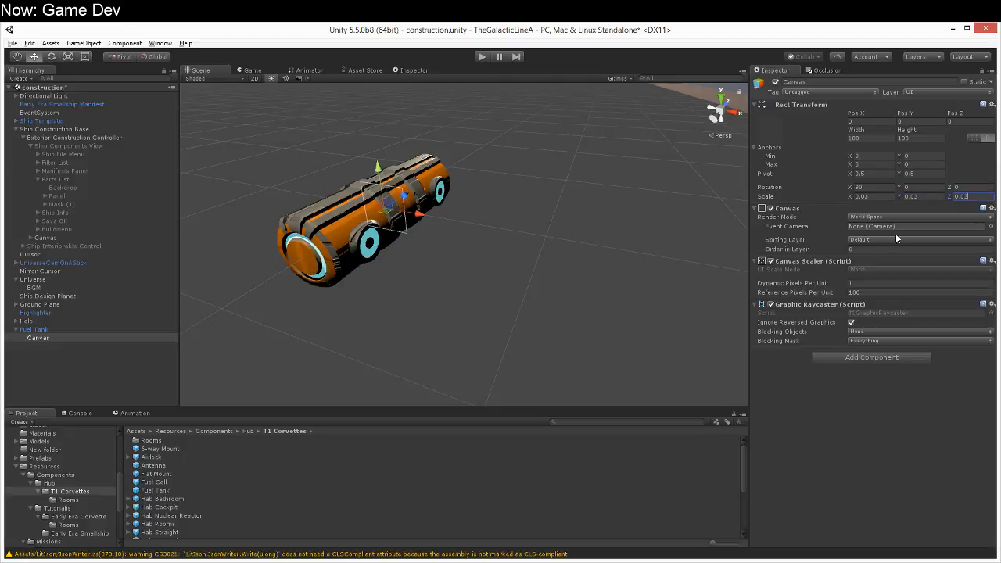
mouse_move(558, 234)
right_mouse_down()
mouse_move(521, 232)
mouse_move(569, 222)
right_mouse_up()
key("w")
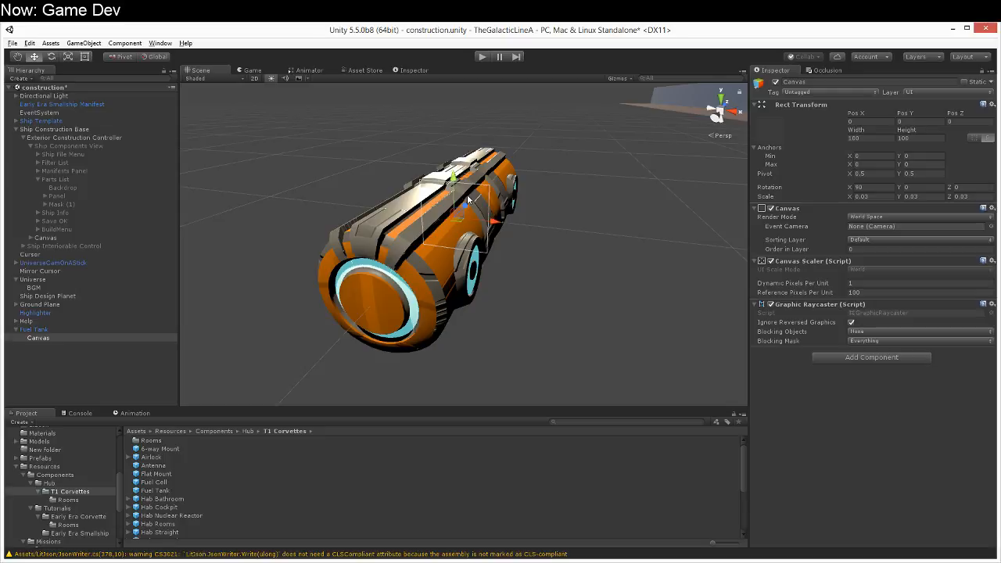
Step: Add a UI panel as a child of the fuel tank's canvas
right_click(62, 339)
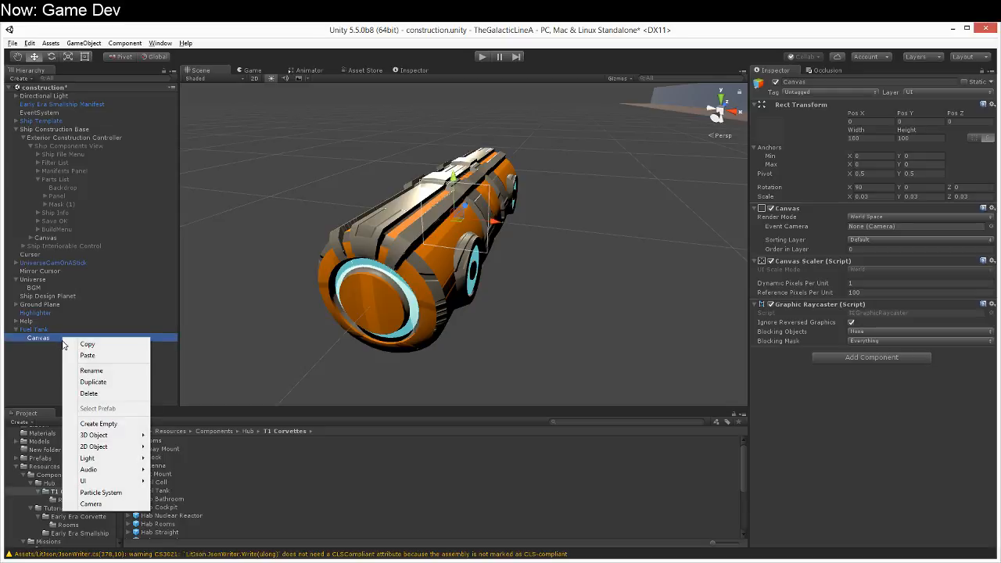
mouse_move(104, 482)
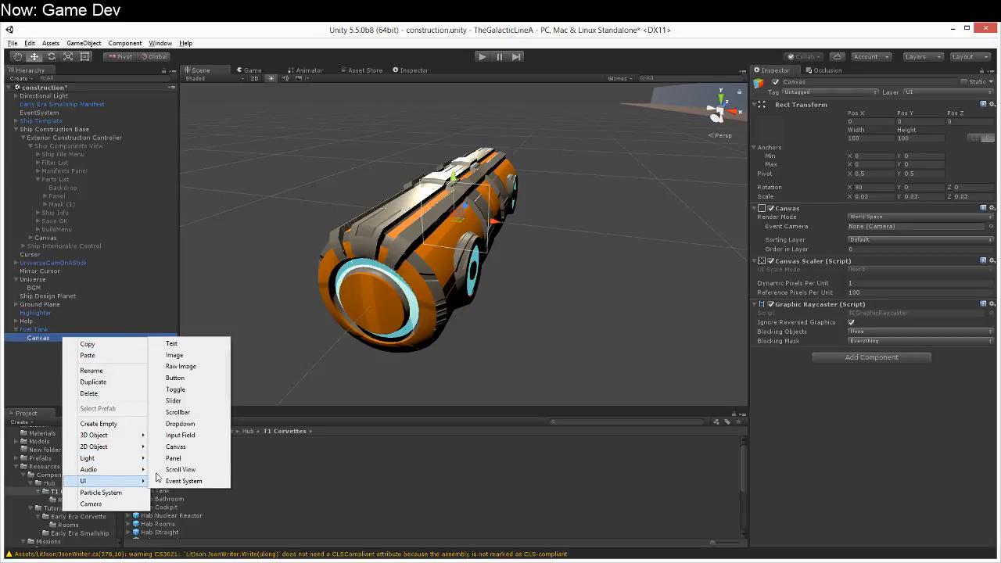
left_click(208, 459)
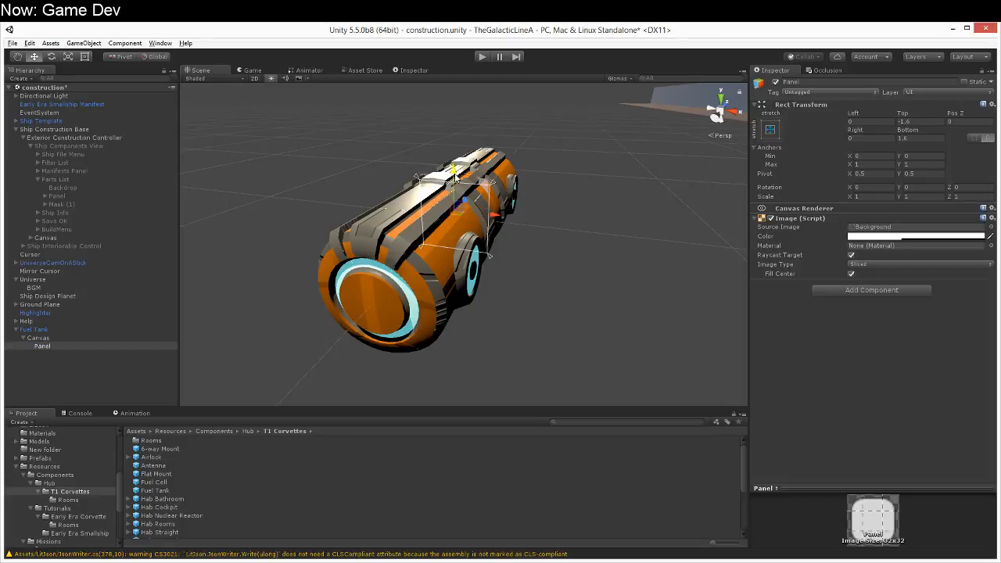
Step: Move only the panel upward, out of the fuel tank's body
left_click_drag(453, 126, 452, 91)
middle_click_drag(452, 91, 414, 198)
right_click_drag(414, 198, 425, 219)
key("a")
key("s")
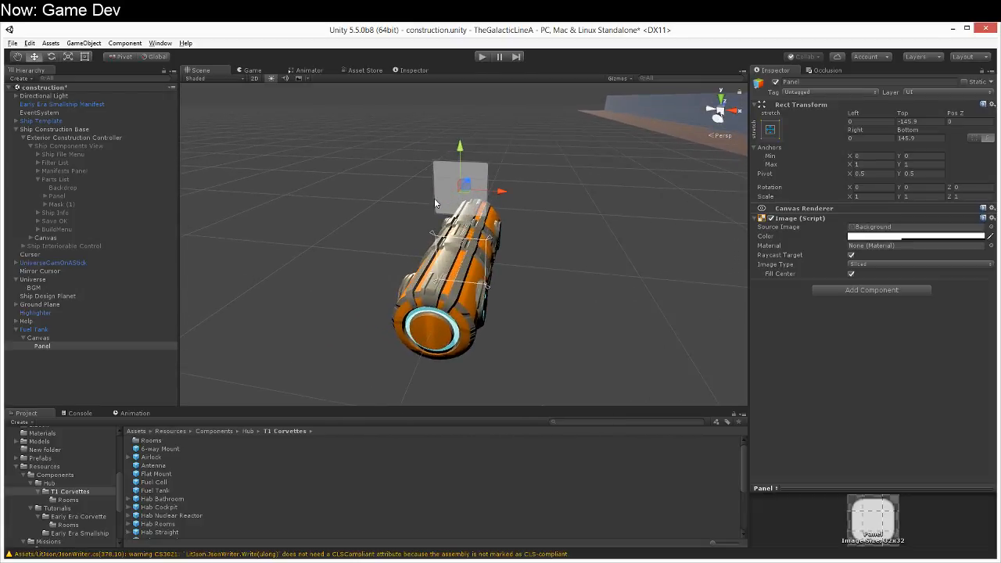
Step: Raise the whole canvas above the fuel tank, to a Z position of 5
left_click(66, 339)
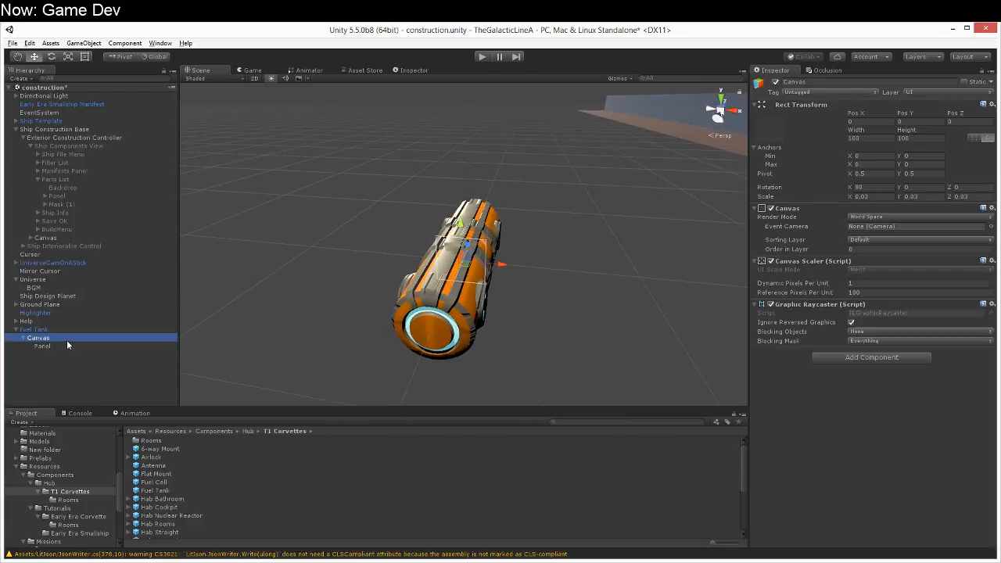
left_click_drag(462, 224, 463, 153, "ctrl")
right_click_drag(484, 247, 469, 217)
key("w")
left_click(67, 339)
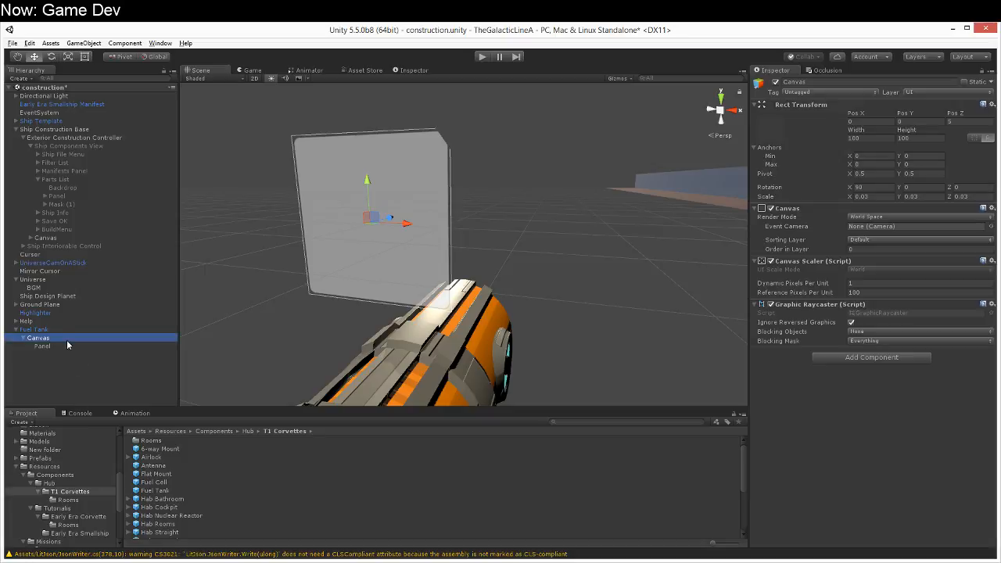
Step: Select the canvas's panel and inspect it face-on above the fuel tank
left_click(67, 345)
key("a")
right_click_drag(294, 332, 393, 320)
key("s")
key("w")
key("d")
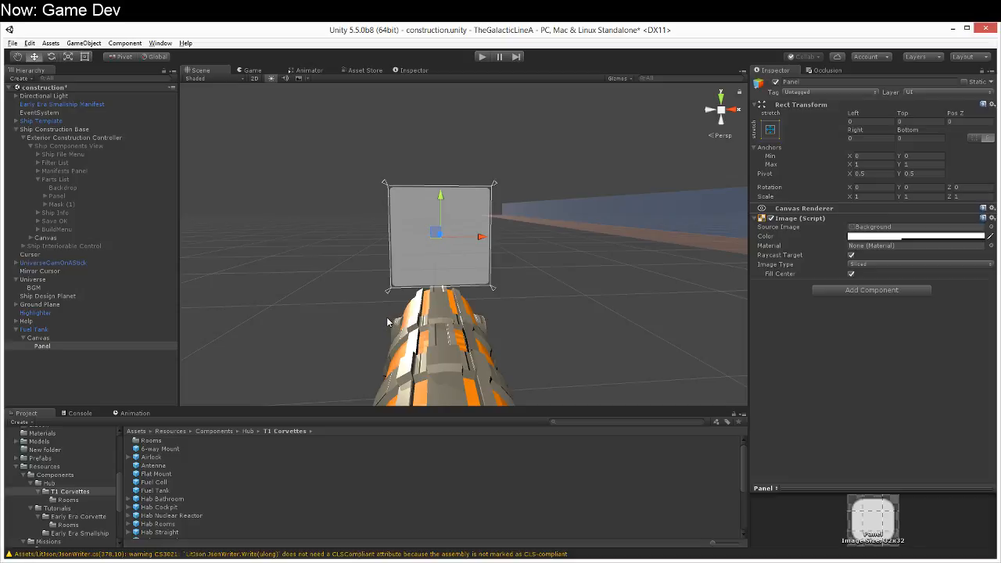
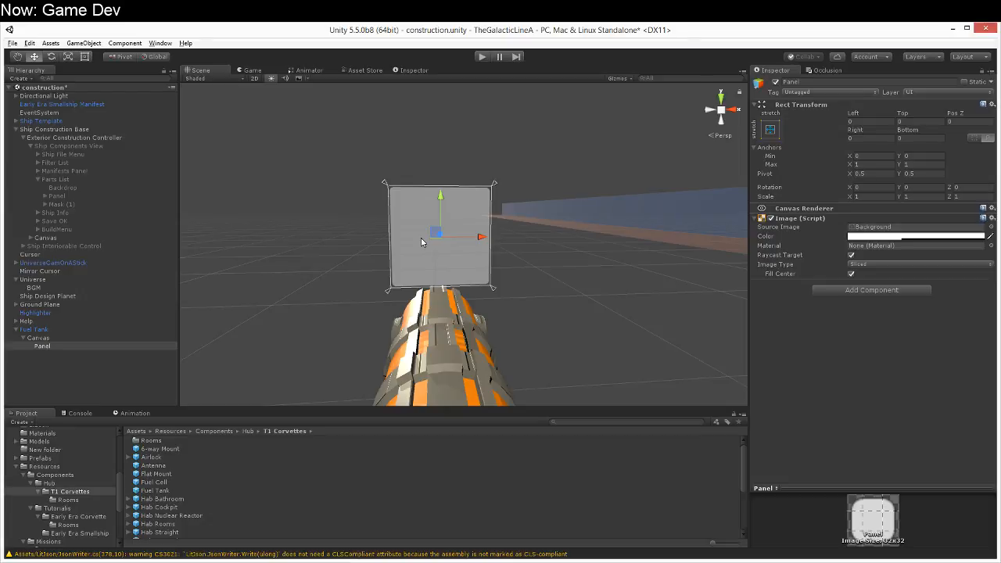
Step: Add a Content Size Fitter component to the fuel tank canvas's panel
left_click_drag(408, 281, 425, 330, "alt")
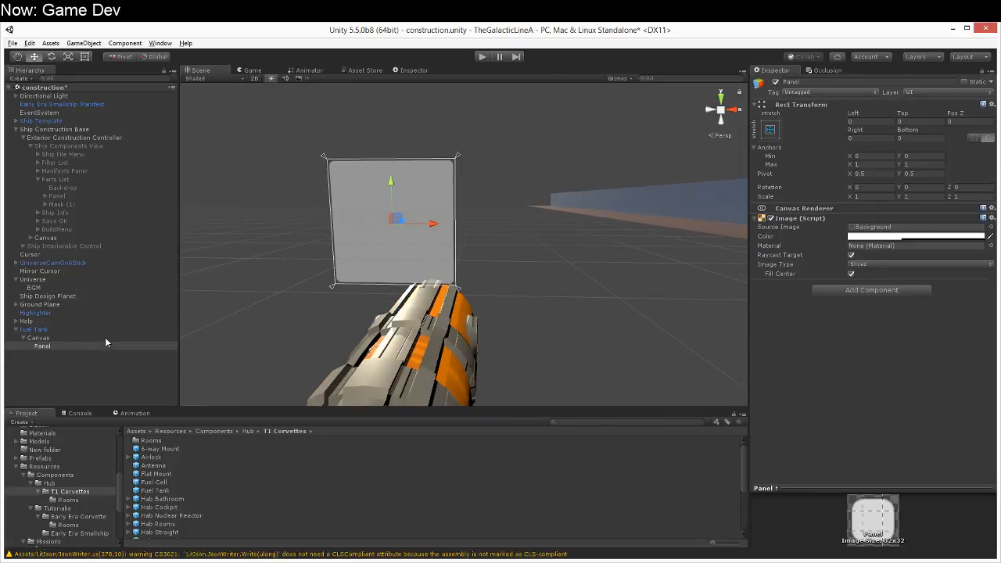
left_click(868, 293)
type("convent")
key("BackSpace")
key("BackSpace")
key("BackSpace")
key("BackSpace")
type("tent")
key("Return")
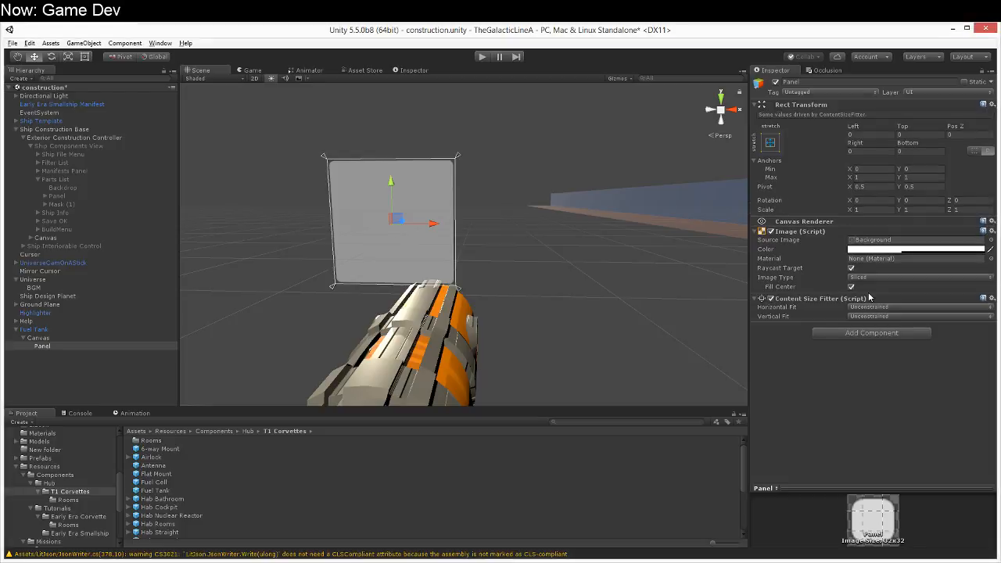
Step: Add a Vertical Layout Group to the panel and set its size fitter's vertical fit to Preferred Size
left_click(876, 333)
type("vertical")
key("Return")
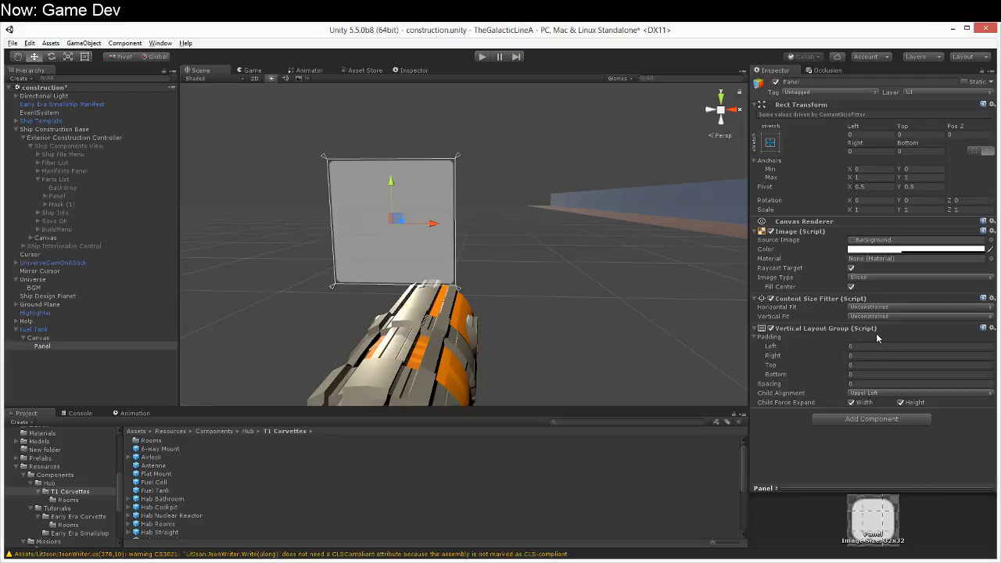
left_click(866, 316)
left_click(880, 350)
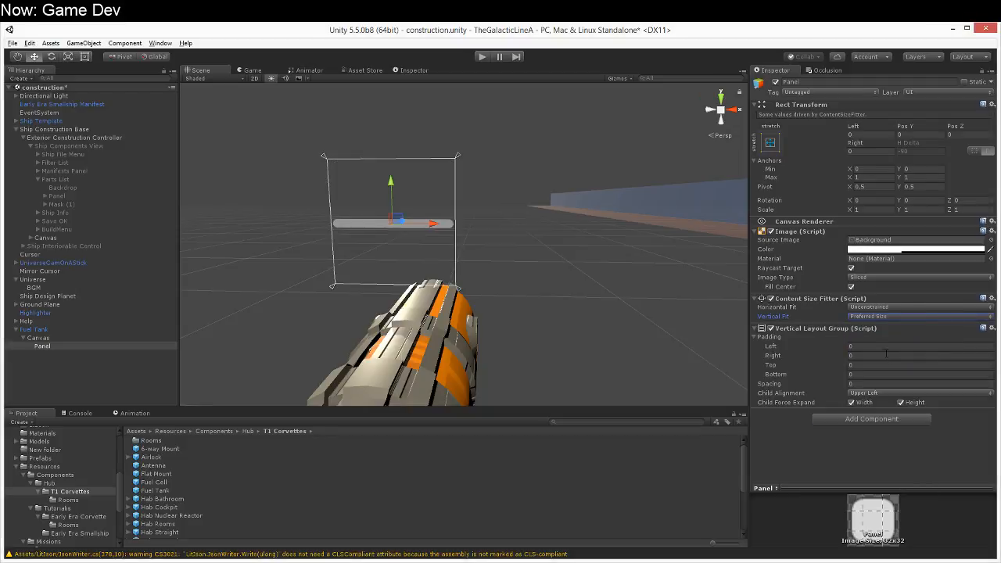
Step: Set the panel's pivot to X 0.5 and Y 0
left_click(909, 186)
key("shift+Tab")
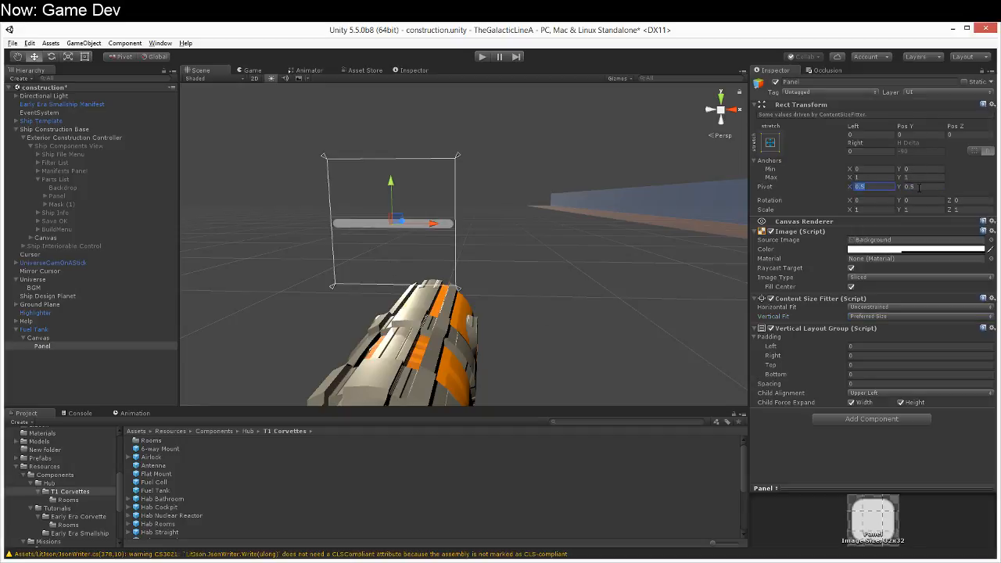
type("0")
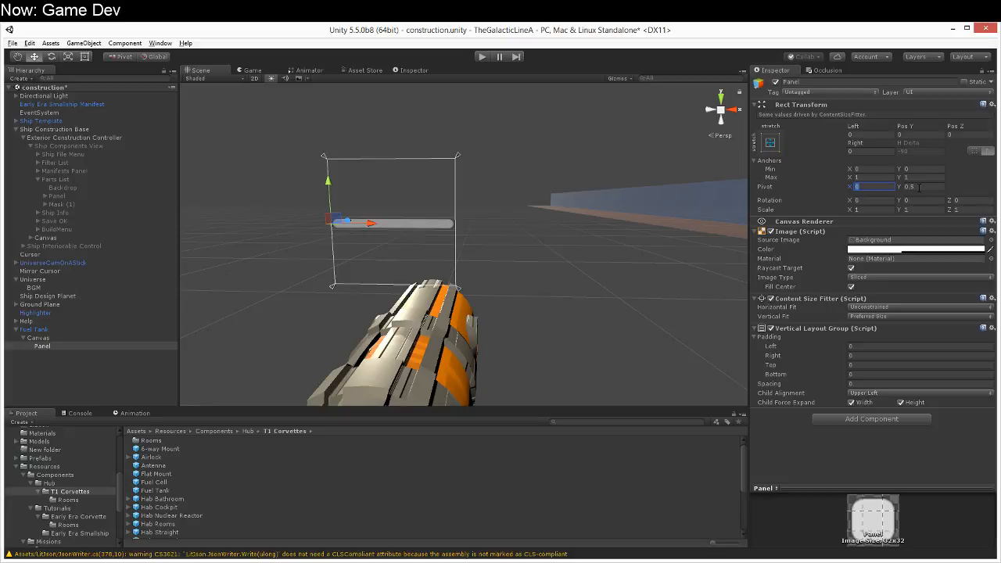
type(".5")
key("Tab")
type("0")
Step: Set the Vertical Layout Group's spacing to 5 and turn off Child Force Expand for height
left_click_drag(631, 93, 532, 181, "alt")
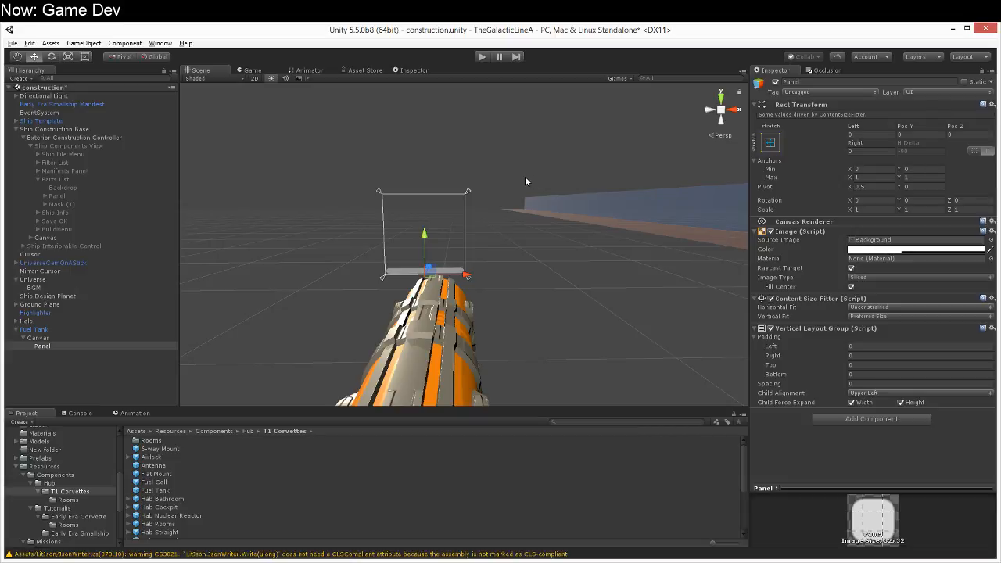
left_click(864, 346)
key("Tab")
key("Tab")
key("Tab")
key("Tab")
type("5")
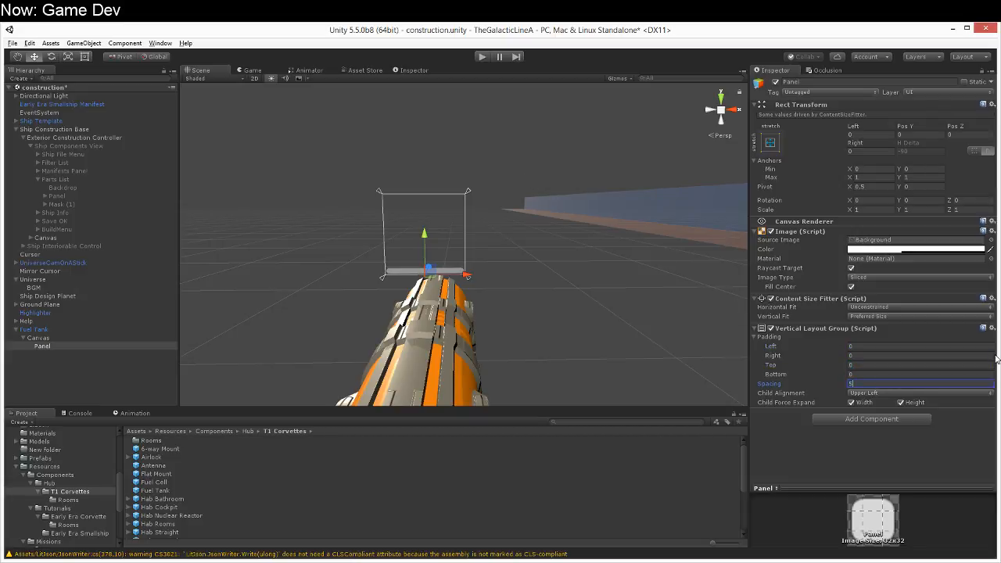
left_click_drag(651, 315, 677, 340, "alt")
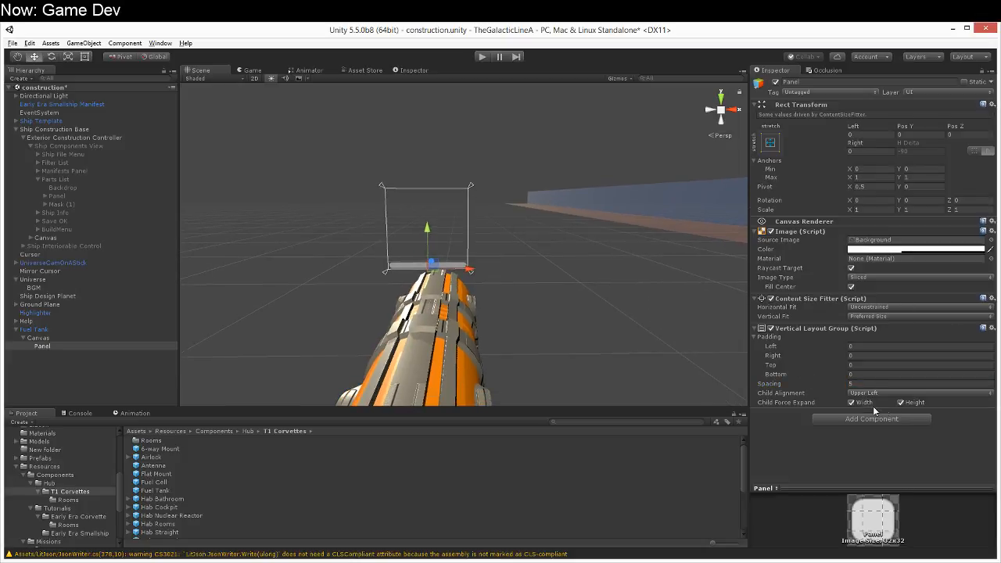
left_click(900, 403)
Step: Frame the panel in the scene view and rename it Content
left_click_drag(572, 349, 570, 346, "alt")
middle_click_drag(468, 283, 442, 260)
left_click(131, 347)
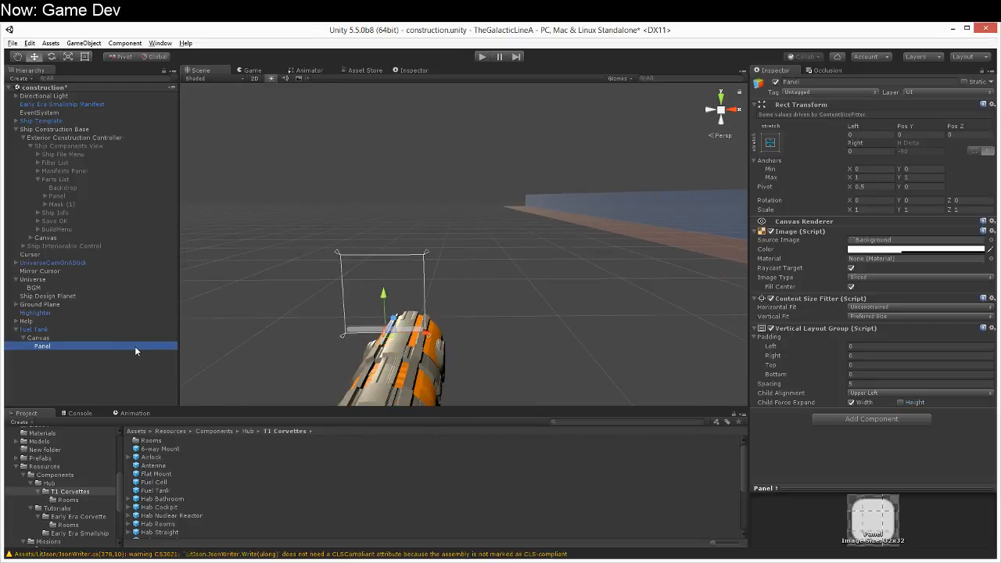
double_click(134, 346)
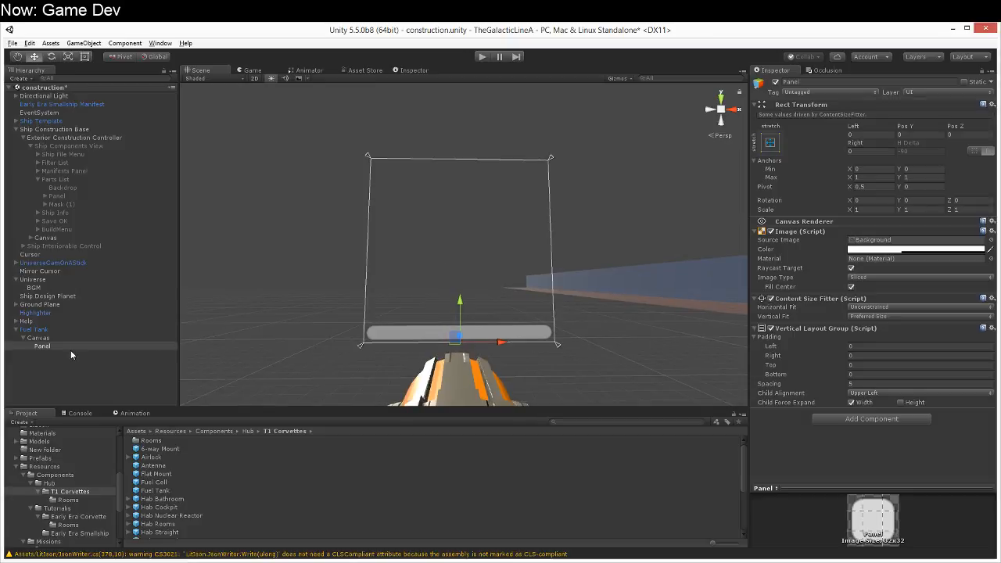
left_click(814, 79)
type("Content")
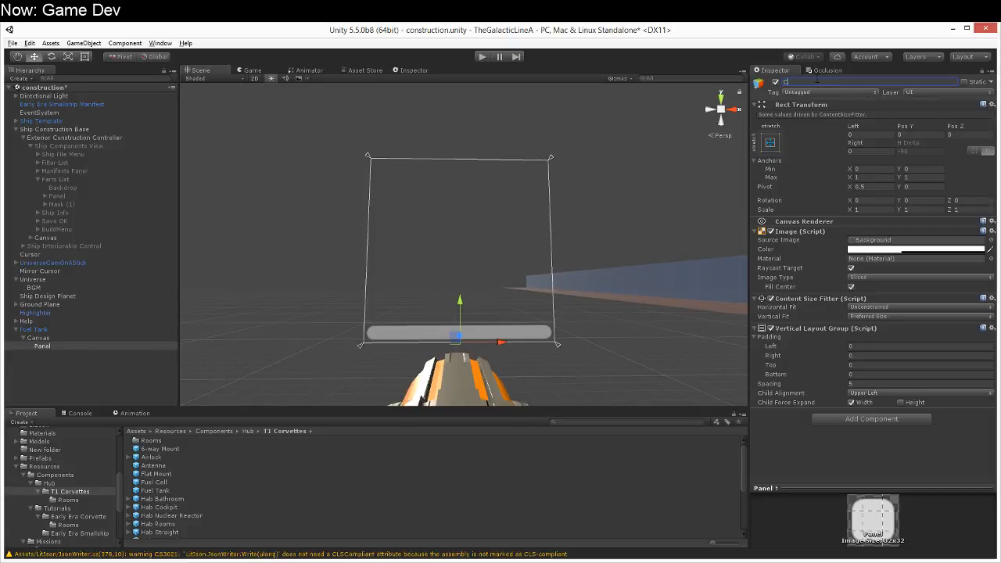
key("Return")
Step: Add a child UI panel under Content and disable Content's own Image component
right_click(68, 344)
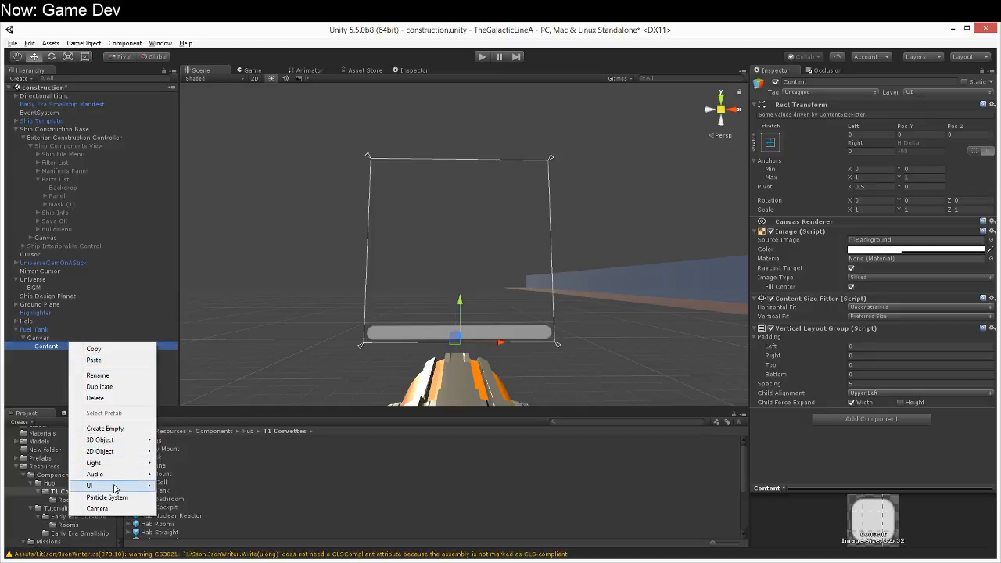
mouse_move(115, 487)
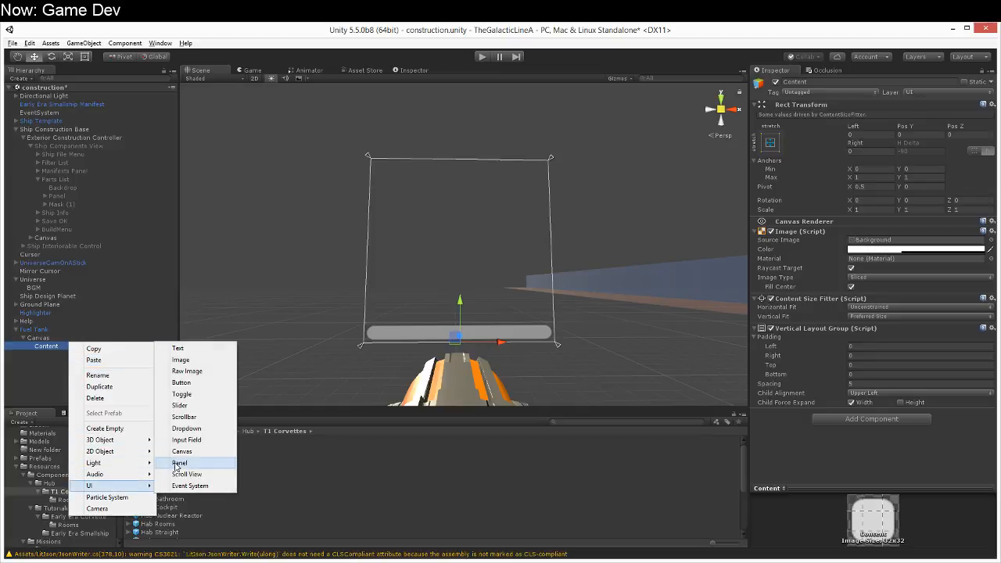
left_click(48, 346)
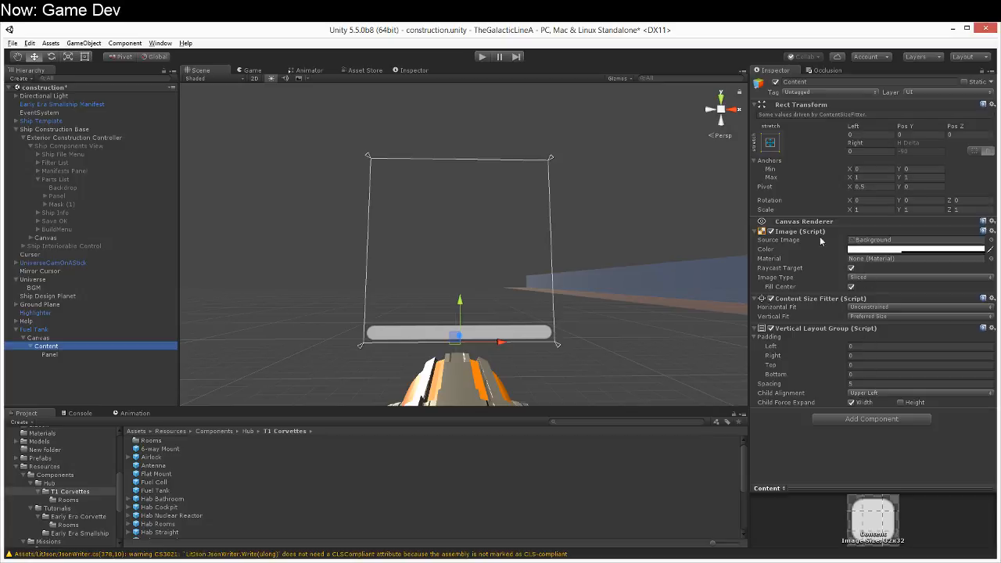
left_click(771, 232)
Step: Add a Layout Element to the child panel and enable a preferred height of 30
left_click(72, 356)
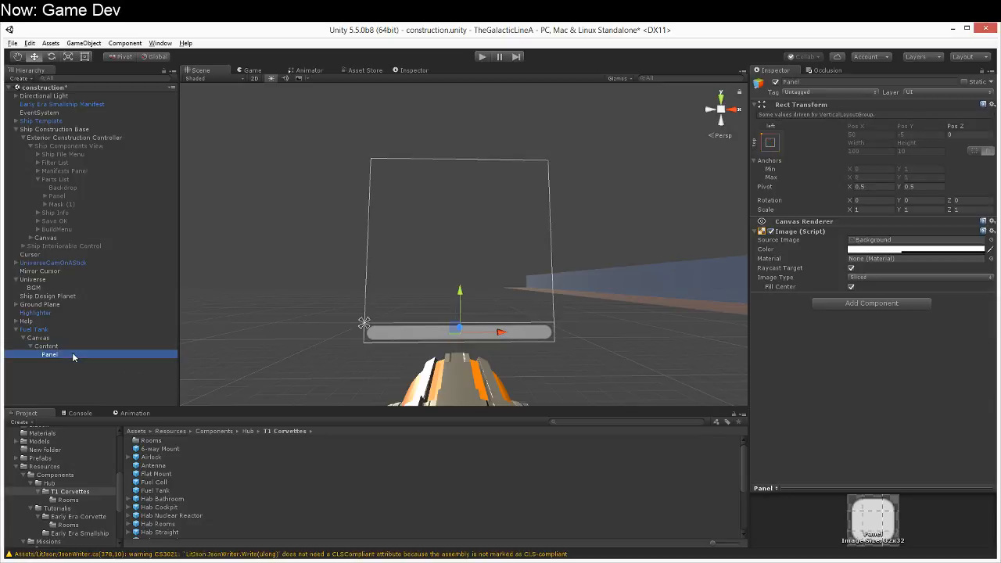
left_click(879, 303)
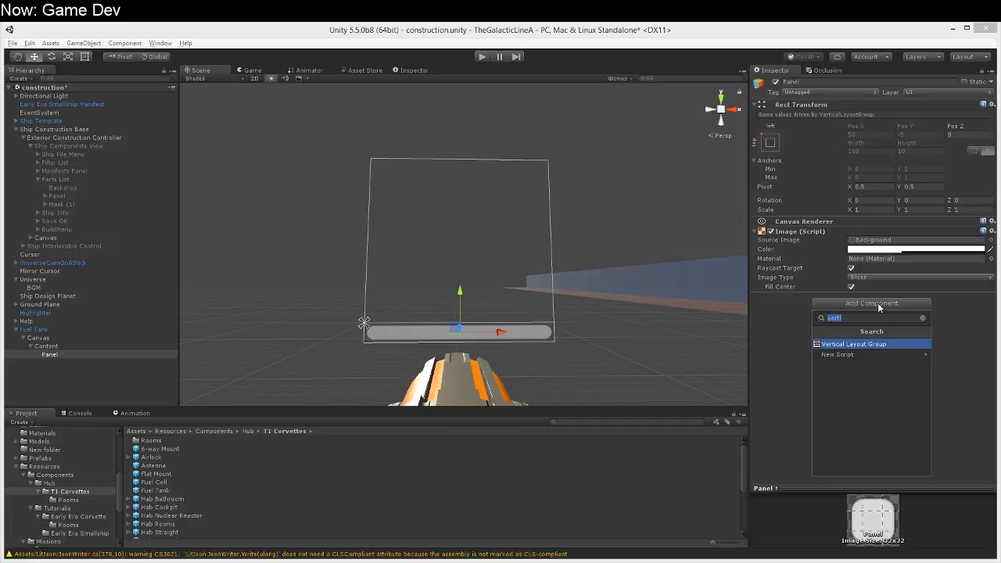
type("layout")
key("Return")
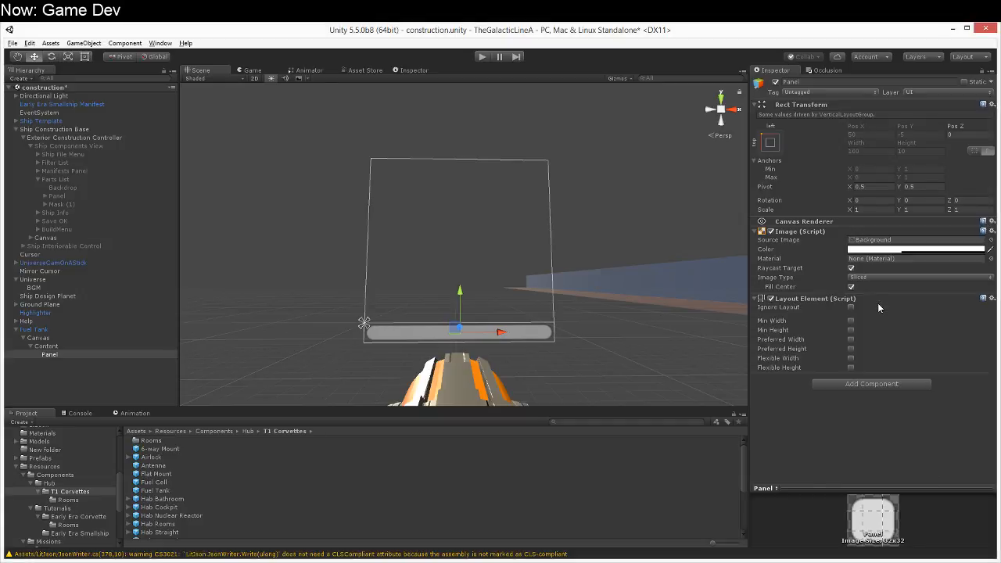
left_click(851, 349)
left_click(903, 349)
type("30")
right_click_drag(636, 377, 634, 346)
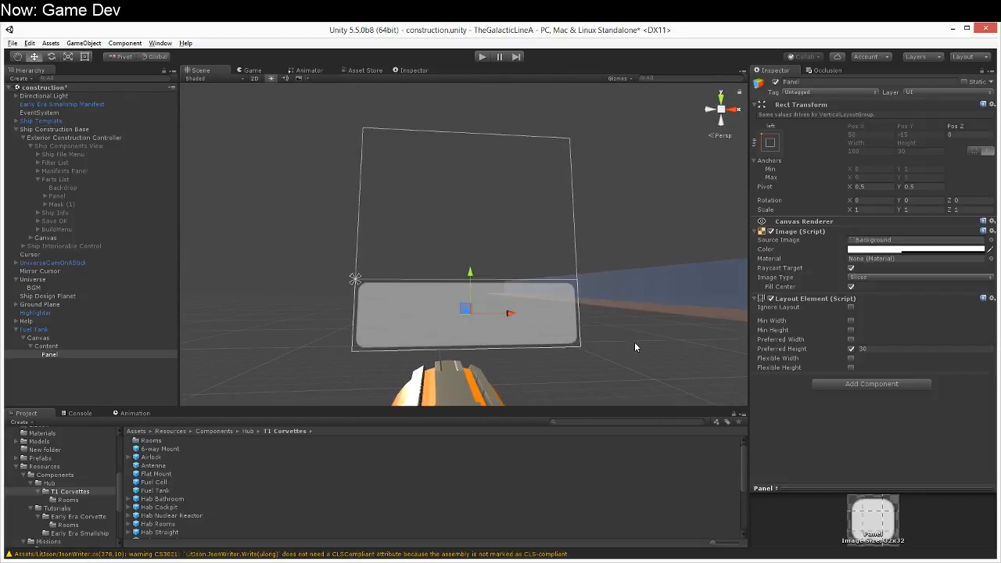
Step: Rename the child panel under Content as ResourceList
left_click(100, 355)
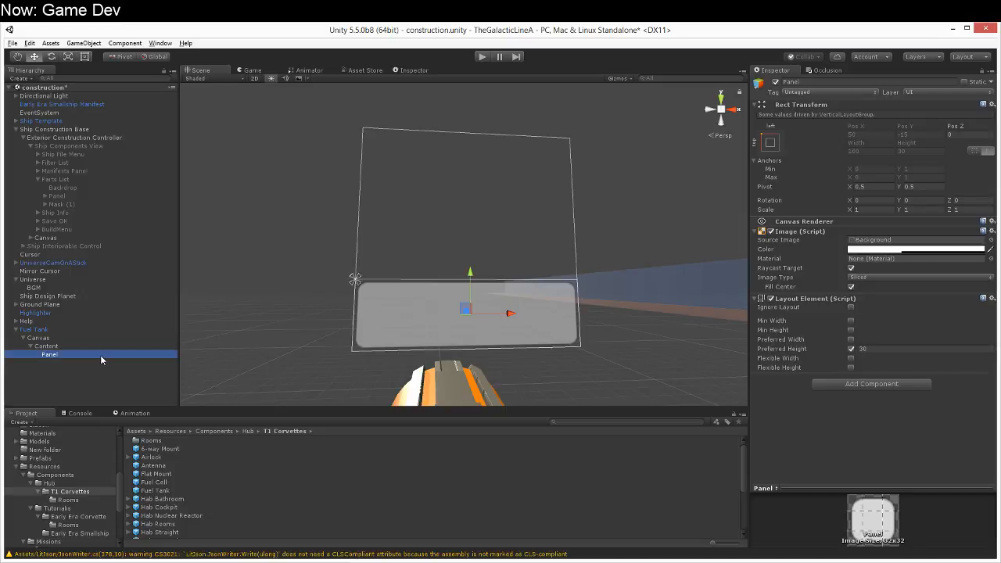
key("F2")
type("ResourceList")
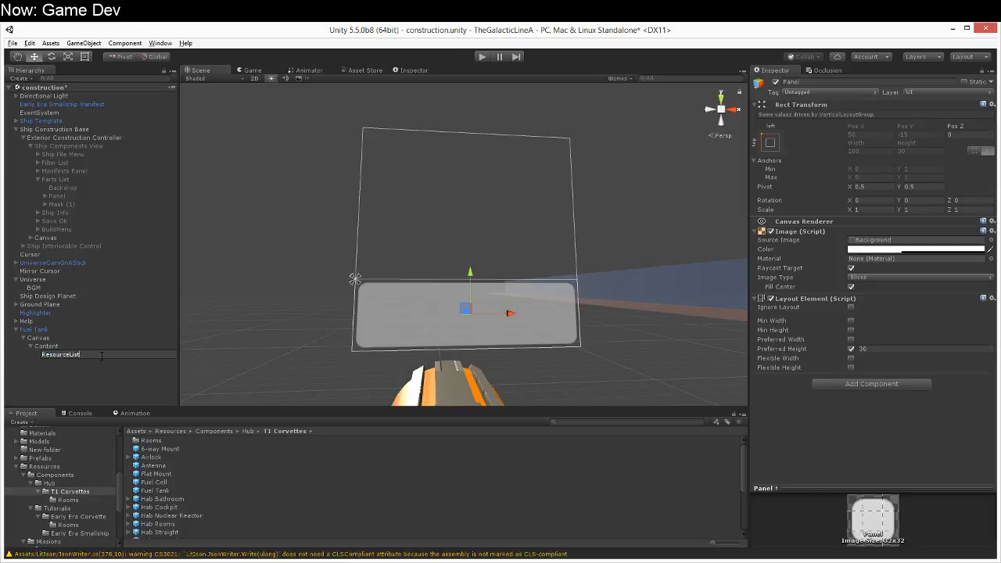
key("Return")
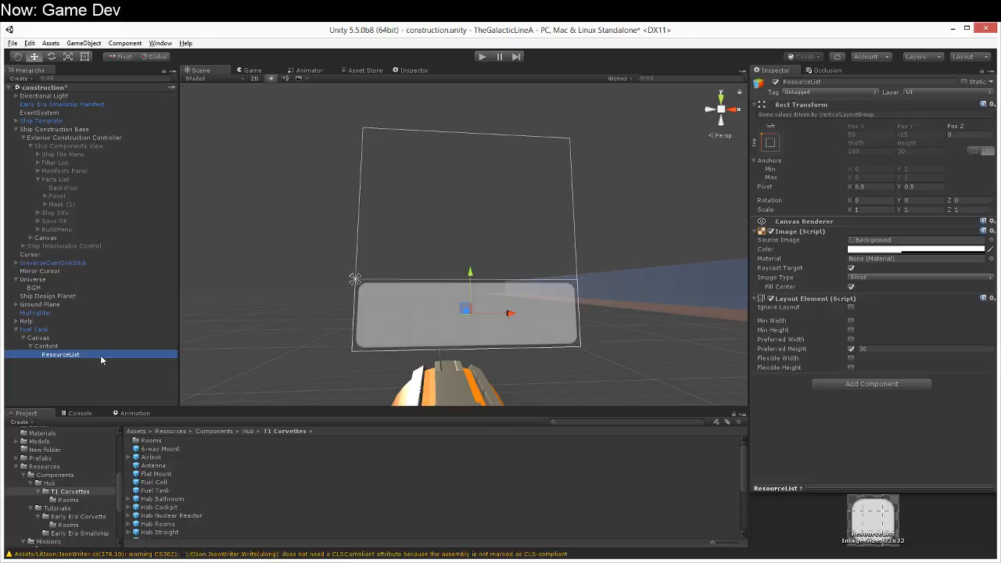
Step: Add a UI Text object as a child of ResourceList
right_click(101, 355)
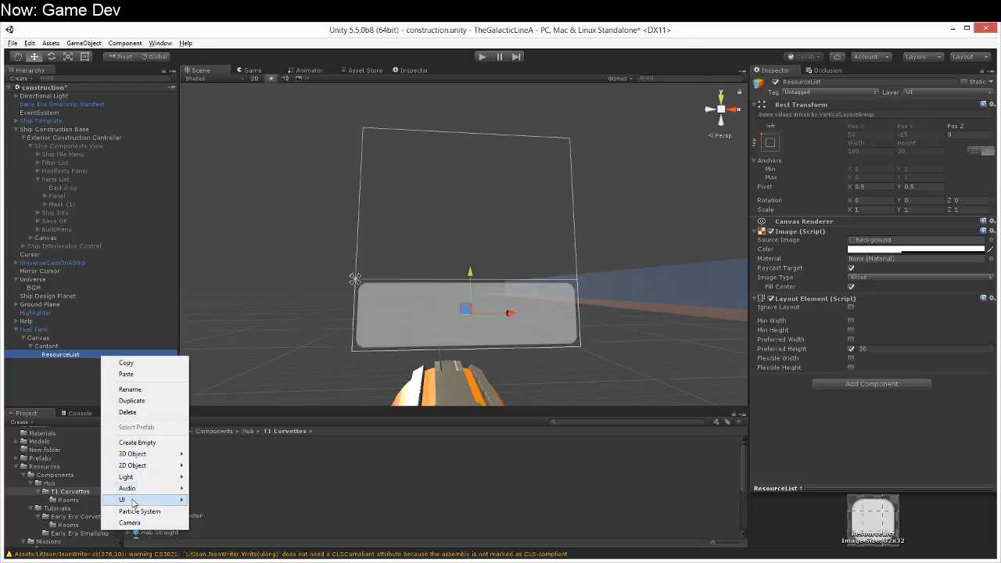
mouse_move(138, 501)
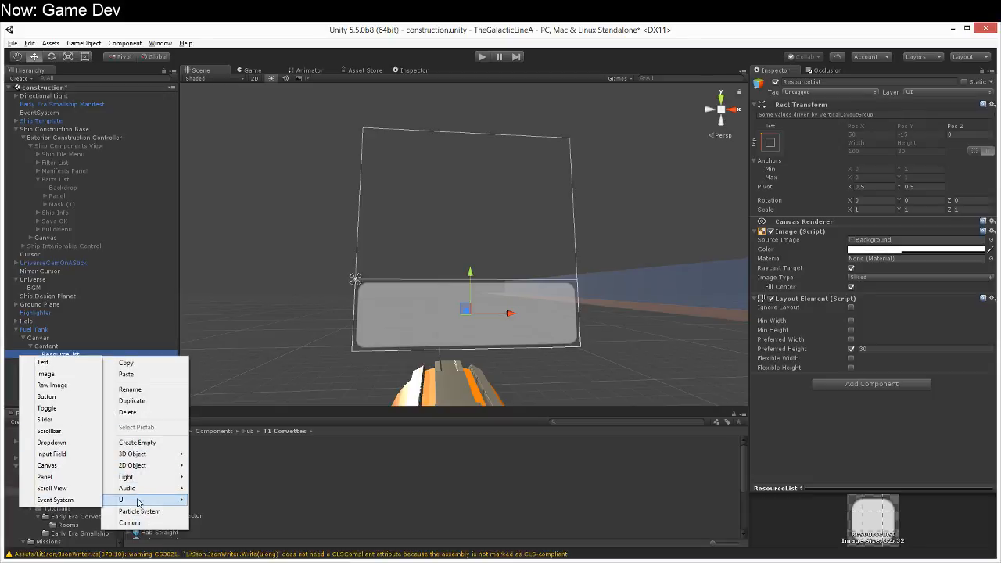
left_click(66, 363)
key("Return")
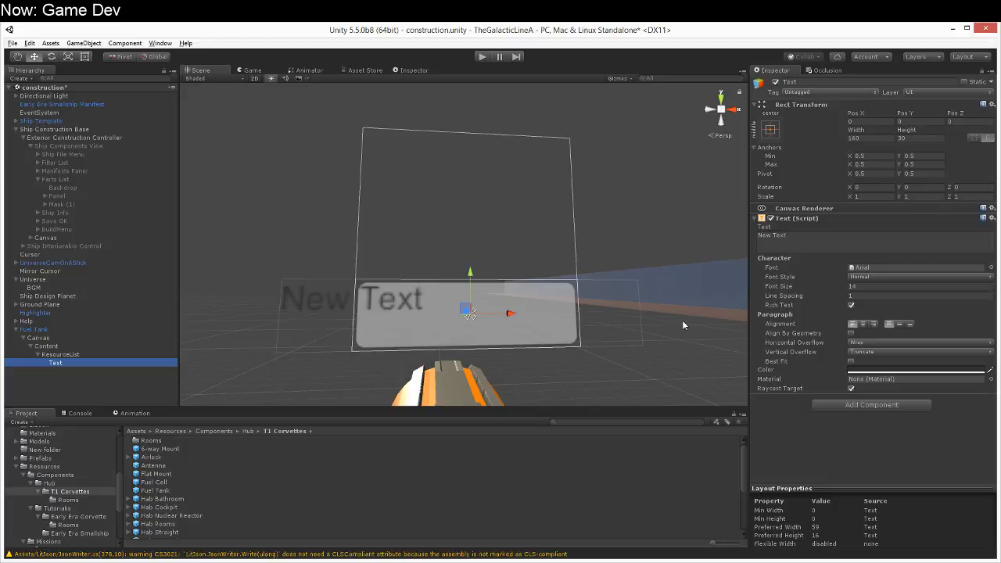
Step: Set the text's color to black (000000FF) and its font style to Bold
left_click(878, 371)
left_click_drag(225, 294, 212, 315)
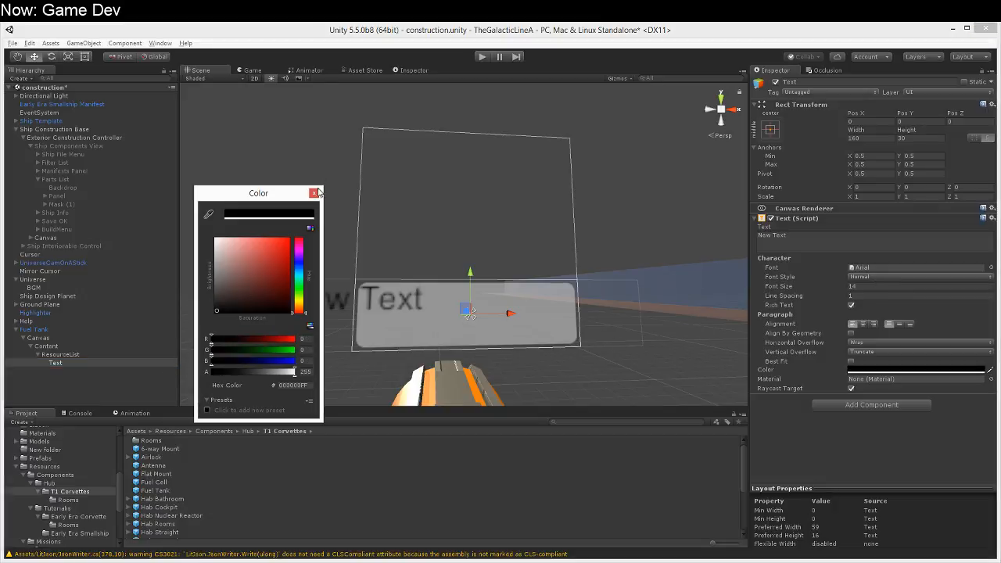
left_click(313, 193)
left_click(879, 277)
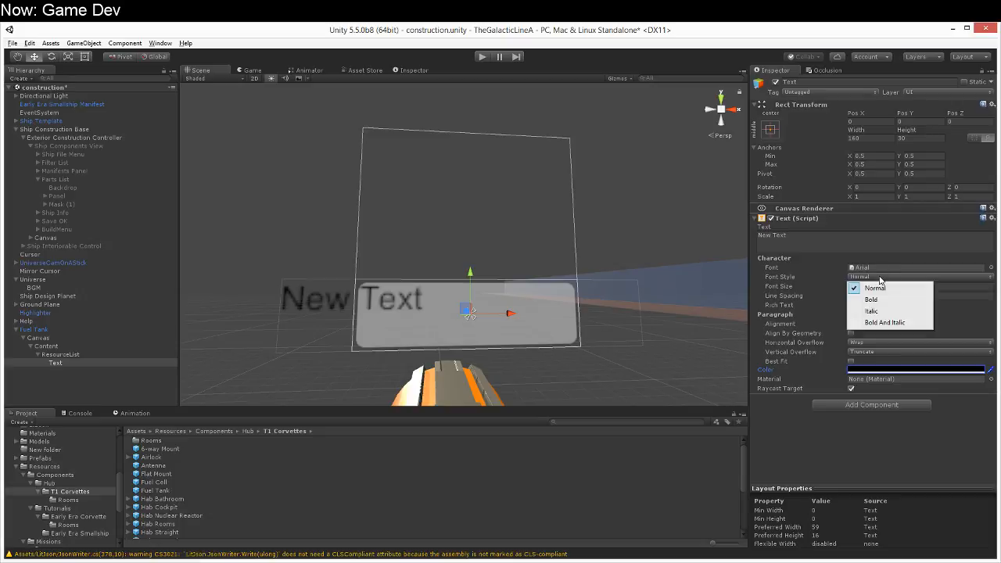
left_click(867, 303)
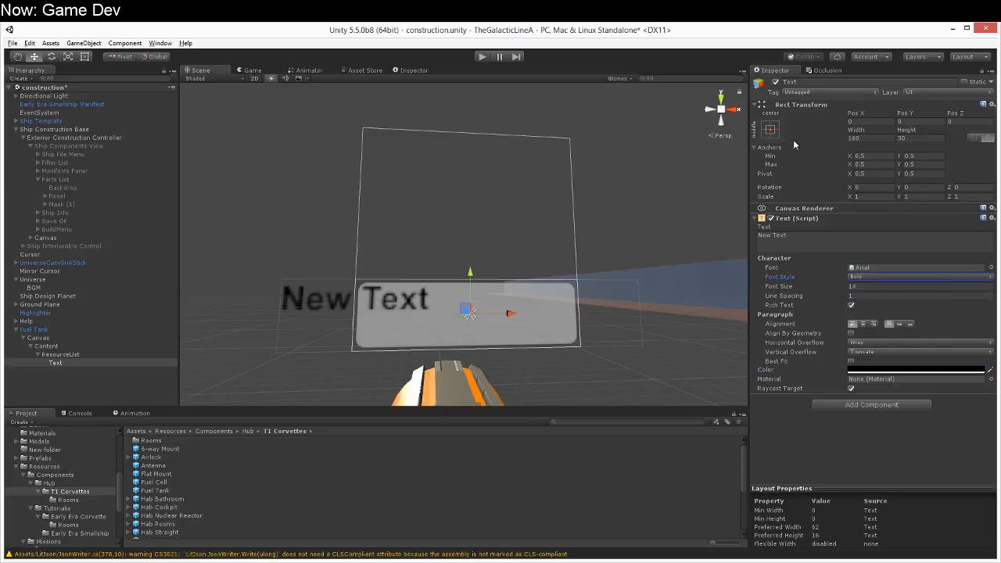
Step: Anchor and position the text to stretch across the full width and height of ResourceList
left_click(770, 130)
left_click(882, 287, "alt")
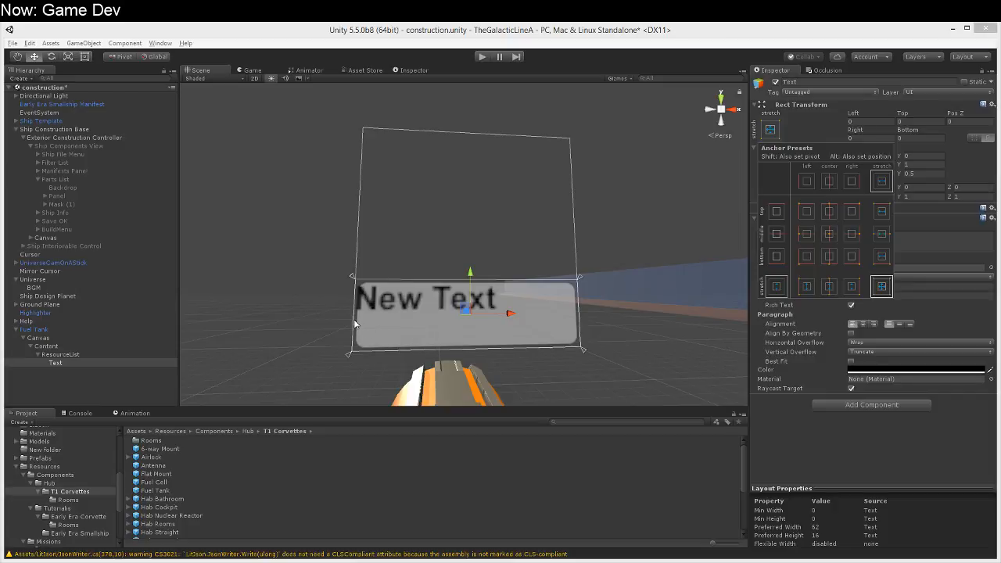
left_click(384, 325)
Step: Center the text horizontally within the ResourceList panel
right_click_drag(504, 380, 486, 406)
key("s")
key("w")
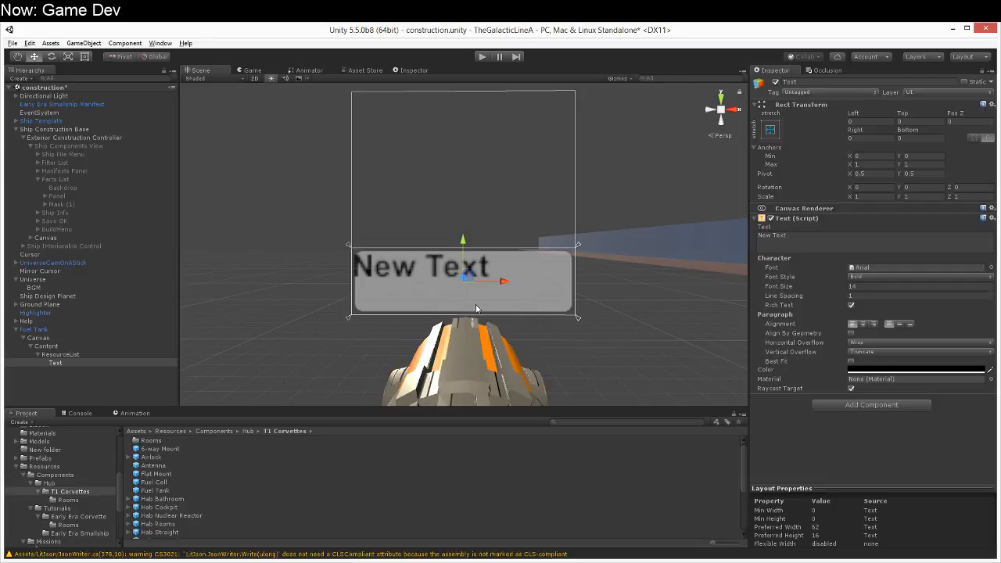
right_click_drag(349, 335, 347, 340)
key("d")
key("a")
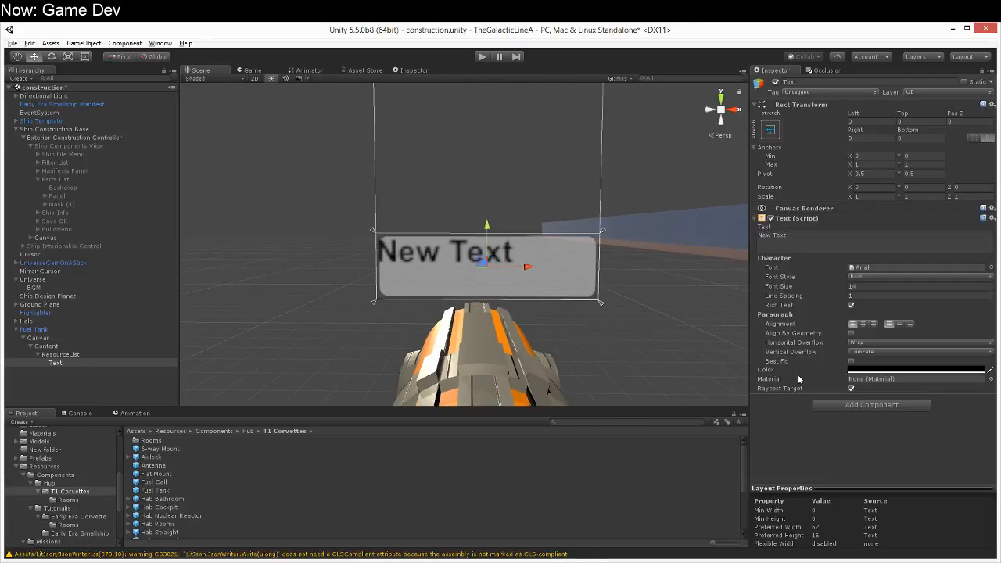
left_click(864, 324)
Step: Change the label's text content to Fuel
right_click_drag(548, 352, 516, 328)
key("d")
key("s")
left_click(876, 238)
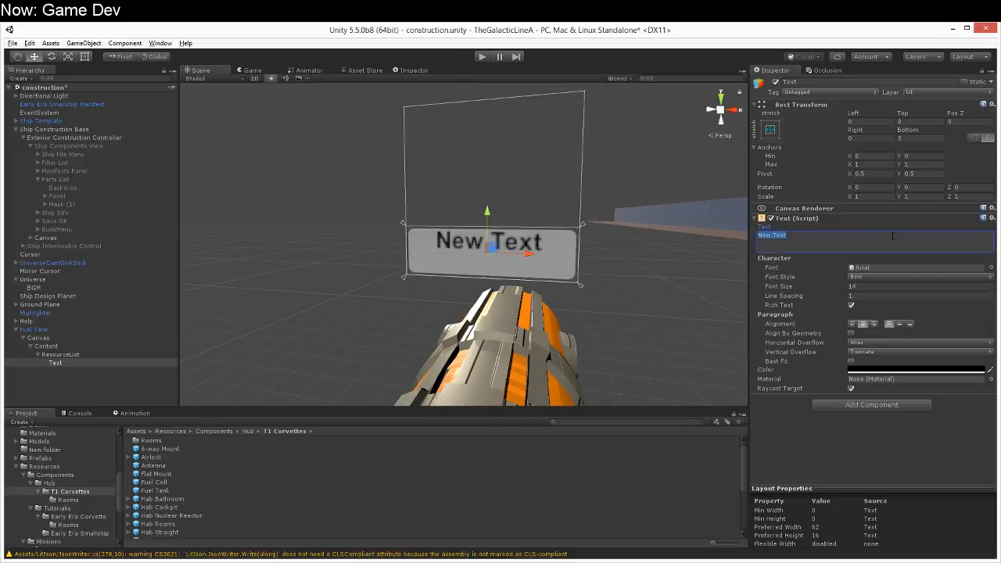
type("Fuel")
Step: Add a UI Slider as a child of ResourceList, alongside the Fuel label
right_click_drag(527, 339, 549, 347)
key("w")
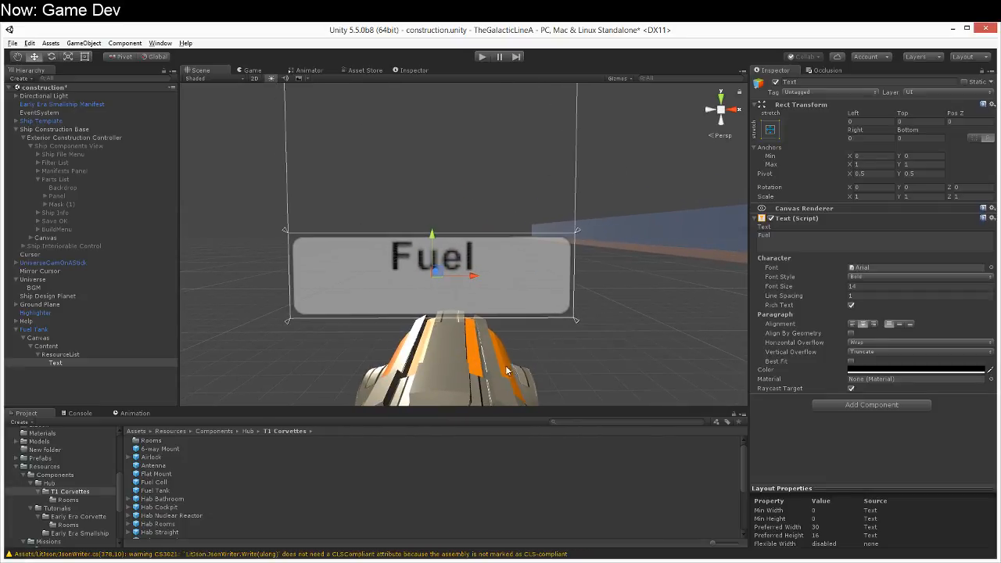
left_click(91, 356)
right_click(91, 356)
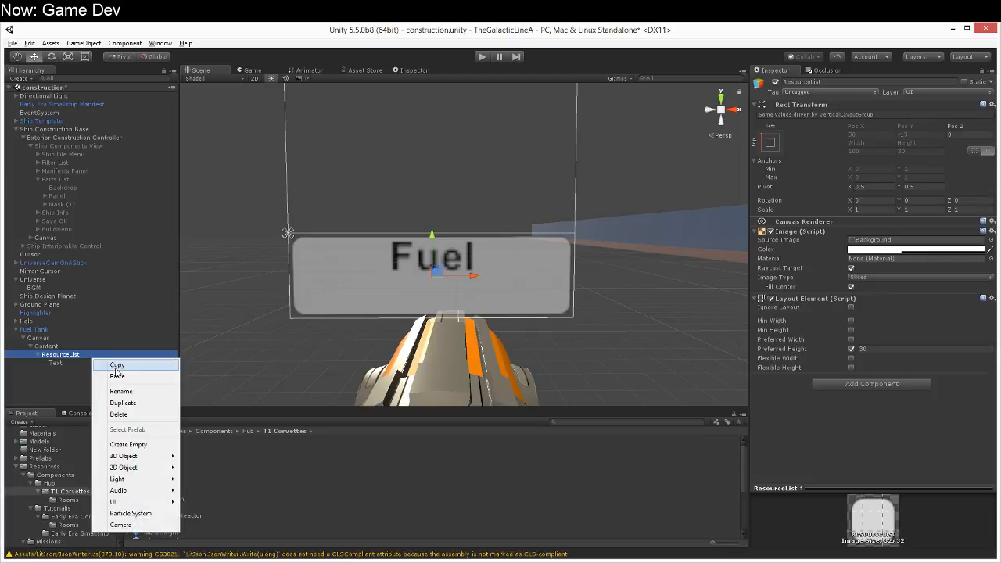
mouse_move(139, 500)
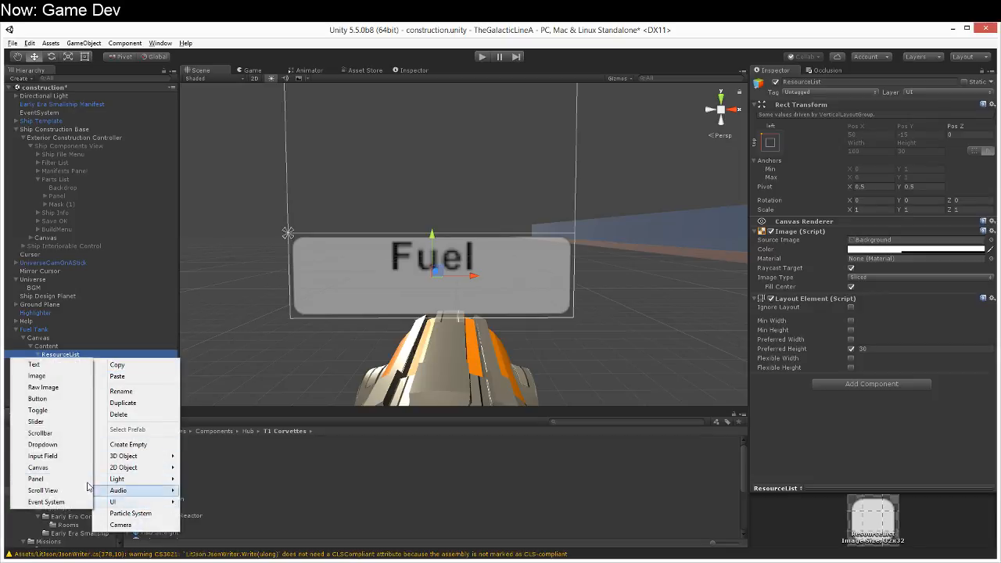
left_click(76, 424)
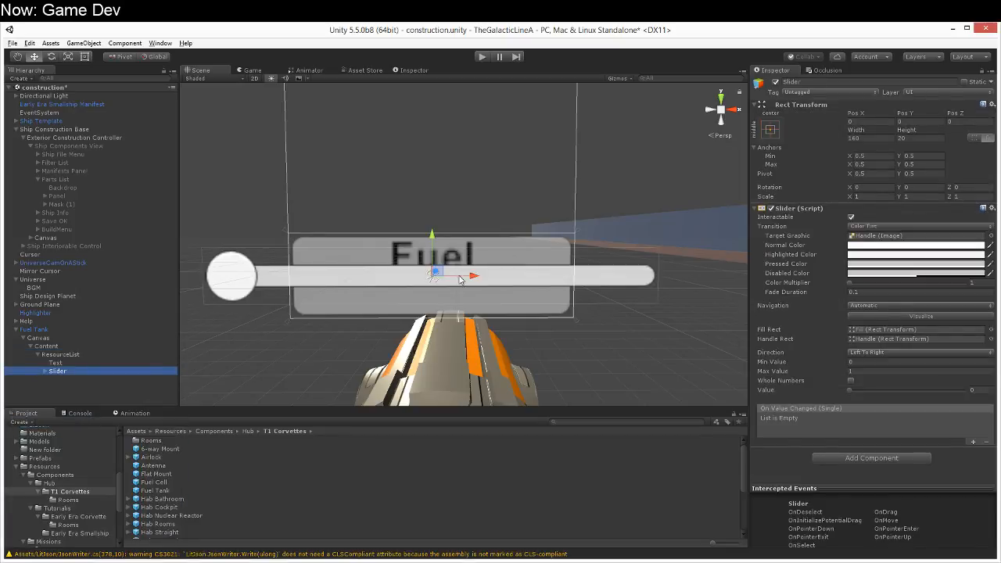
Step: Anchor and position the Slider to stretch across the bottom edge of ResourceList
left_click(770, 130)
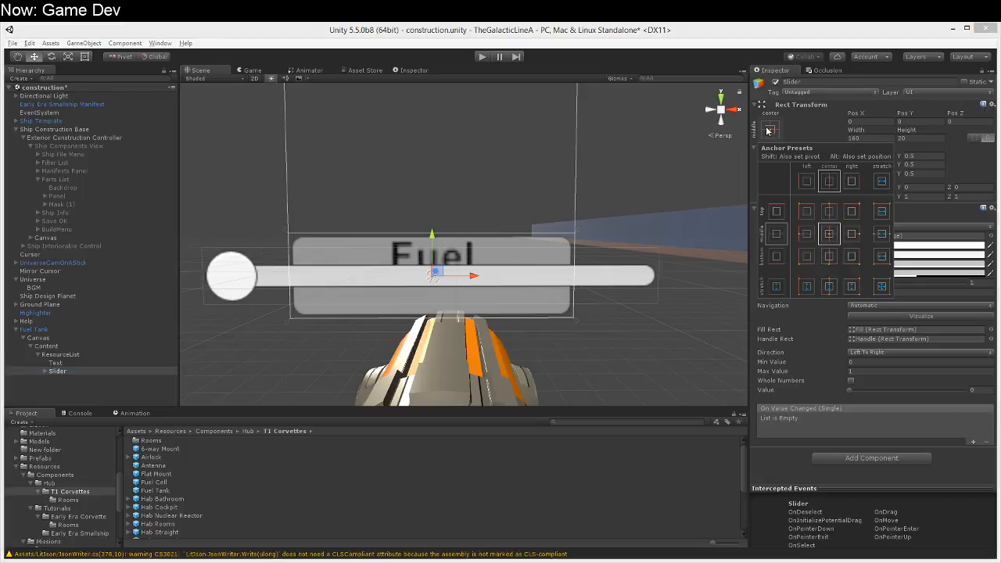
left_click(881, 257, "alt")
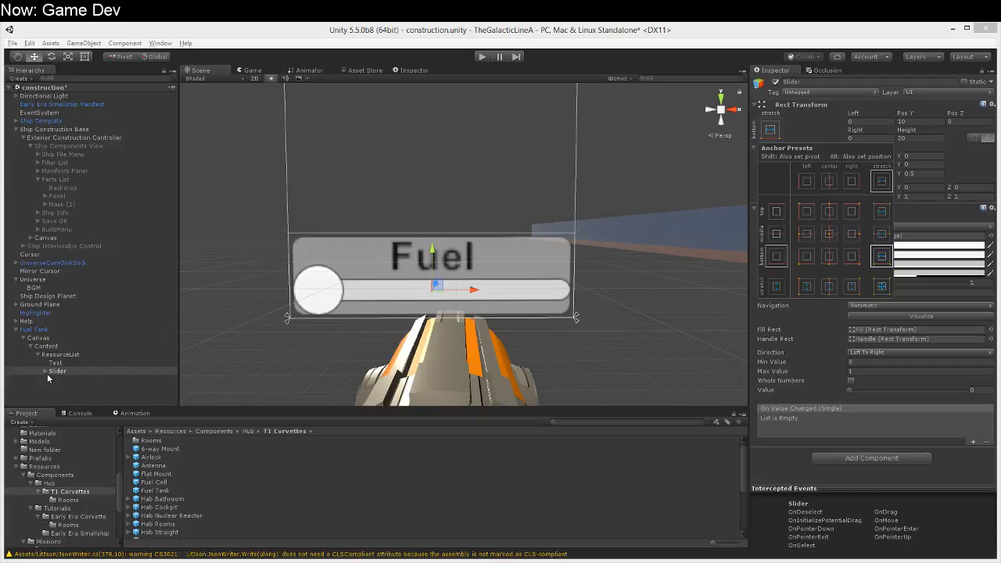
left_click(827, 395)
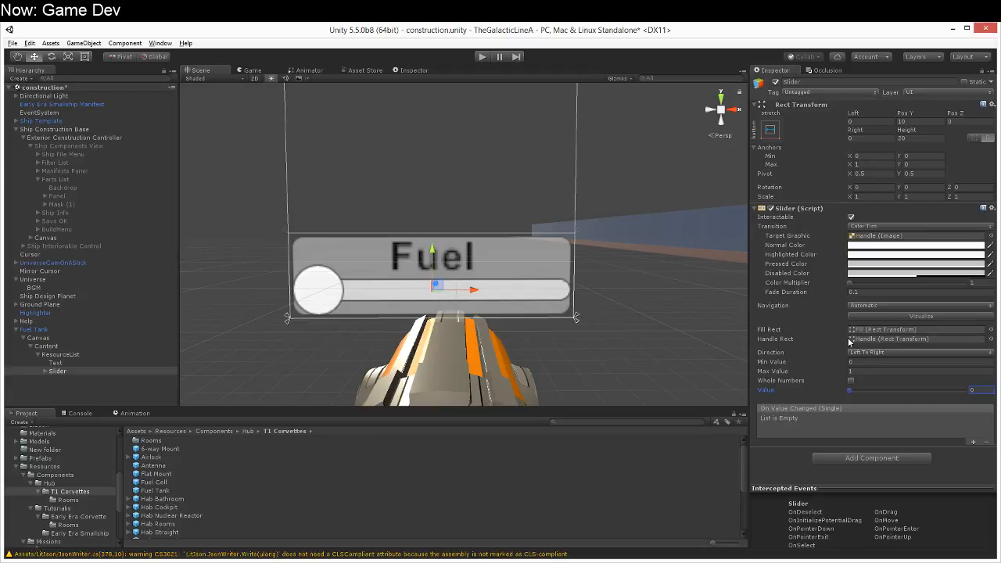
Step: Make the Slider non-interactable and set its disabled color to fully opaque white
left_click(851, 217)
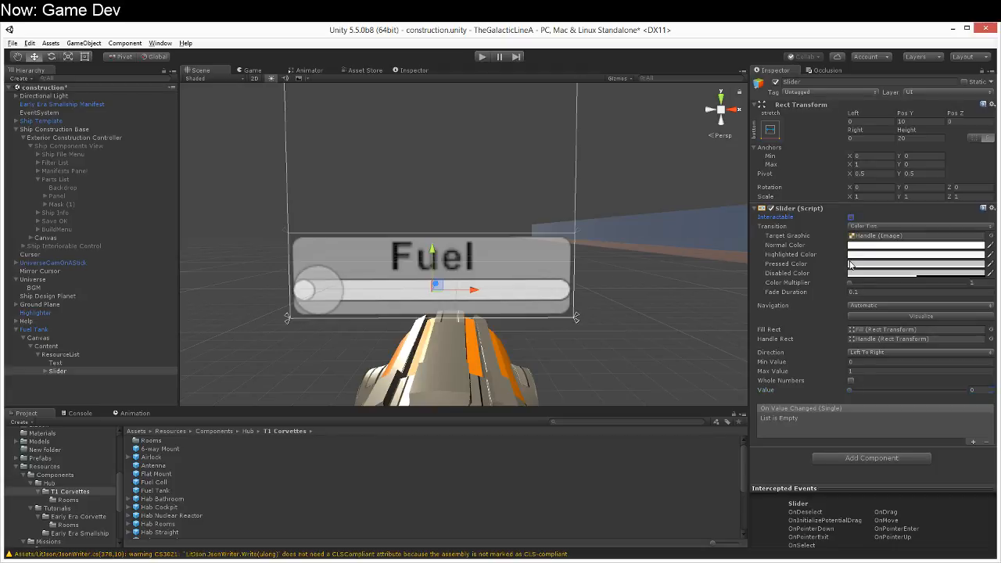
left_click(871, 272)
left_click_drag(220, 244, 213, 237)
left_click_drag(286, 373, 315, 375)
left_click(313, 193)
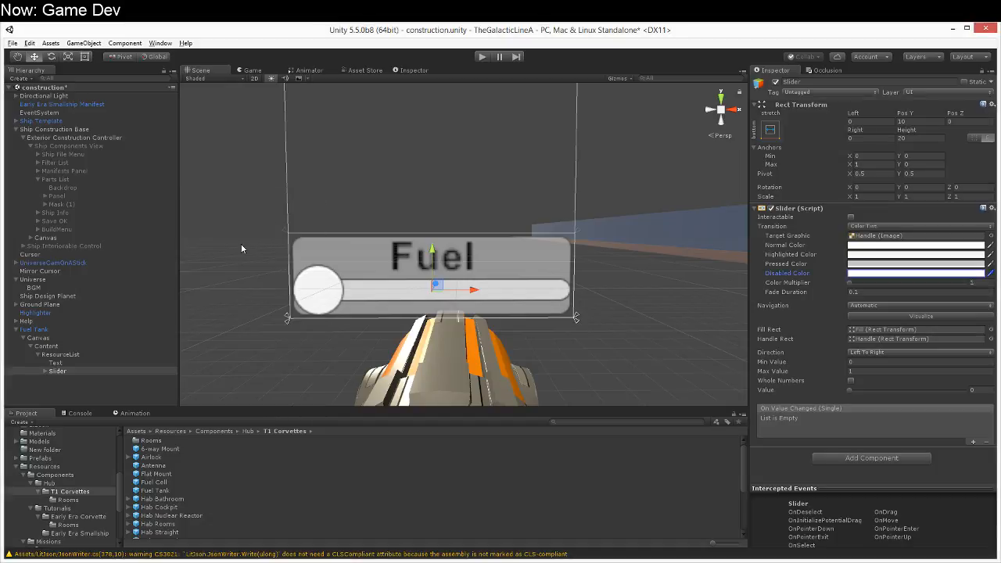
Step: Delete the Handle object inside the Slider's Handle Slide Area
left_click(48, 373)
left_click(88, 396)
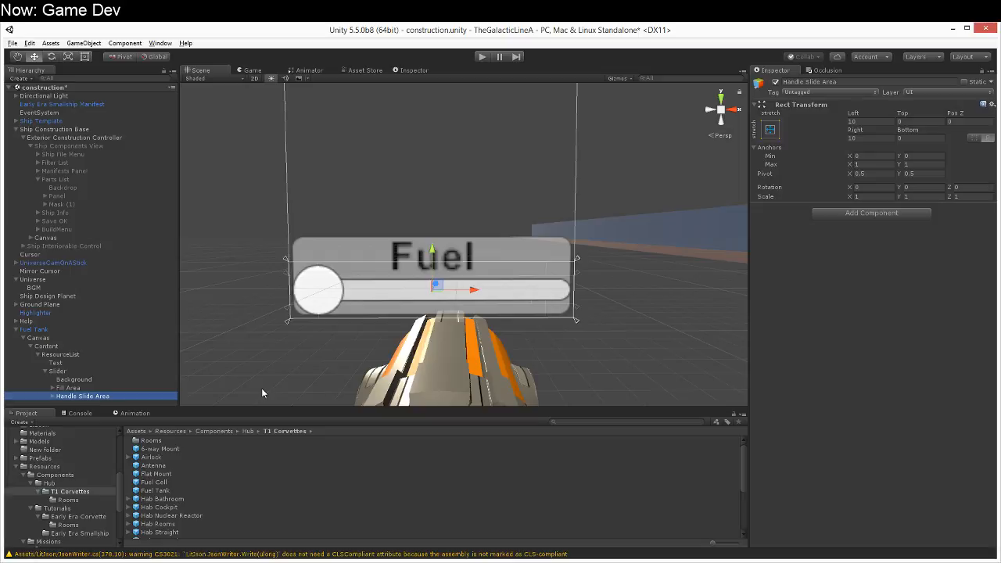
left_click(53, 397)
left_click(77, 402)
key("Delete")
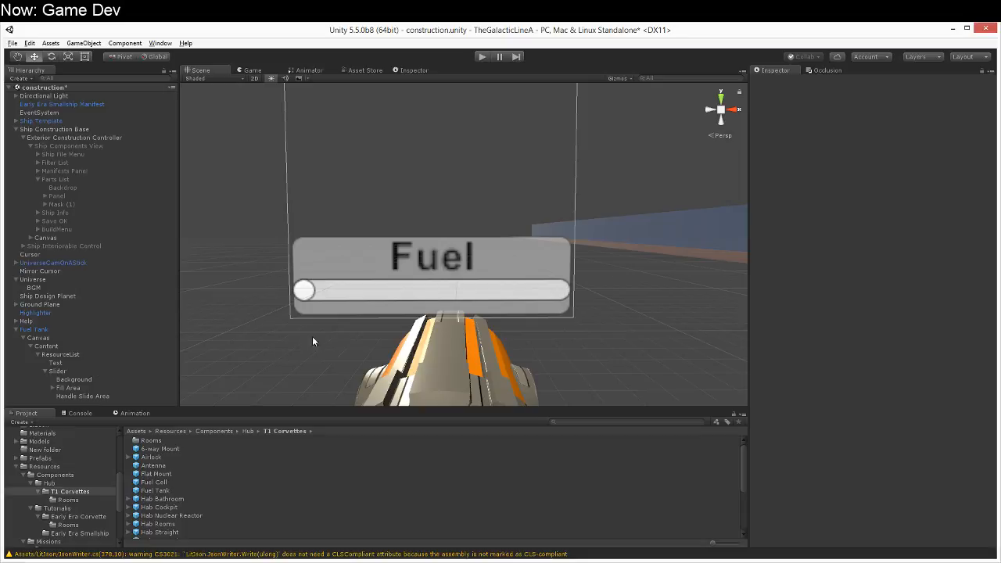
Step: Set the Slider's value to 1 and its Fill Area's Right offset to 5
left_click(78, 372)
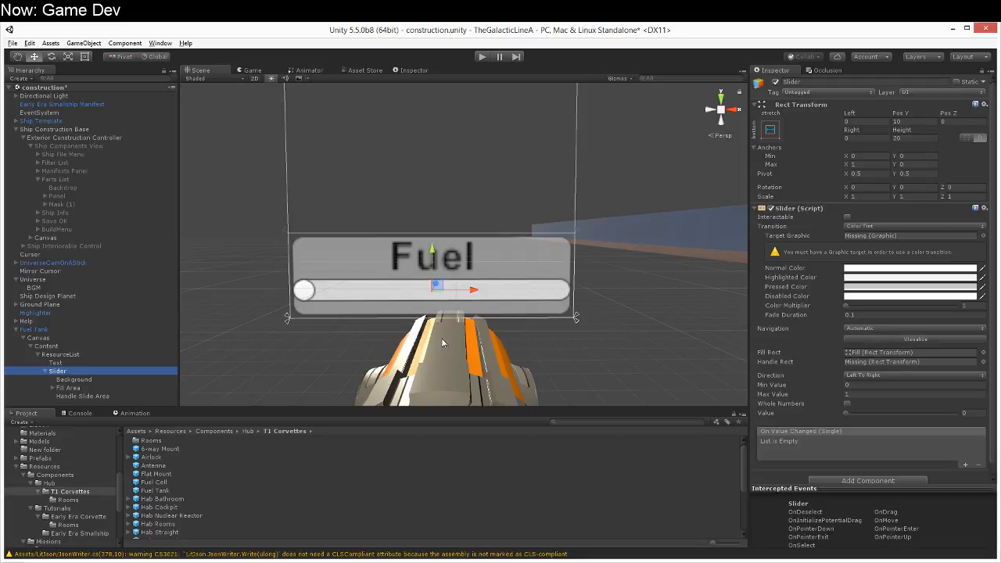
left_click_drag(851, 405, 985, 407)
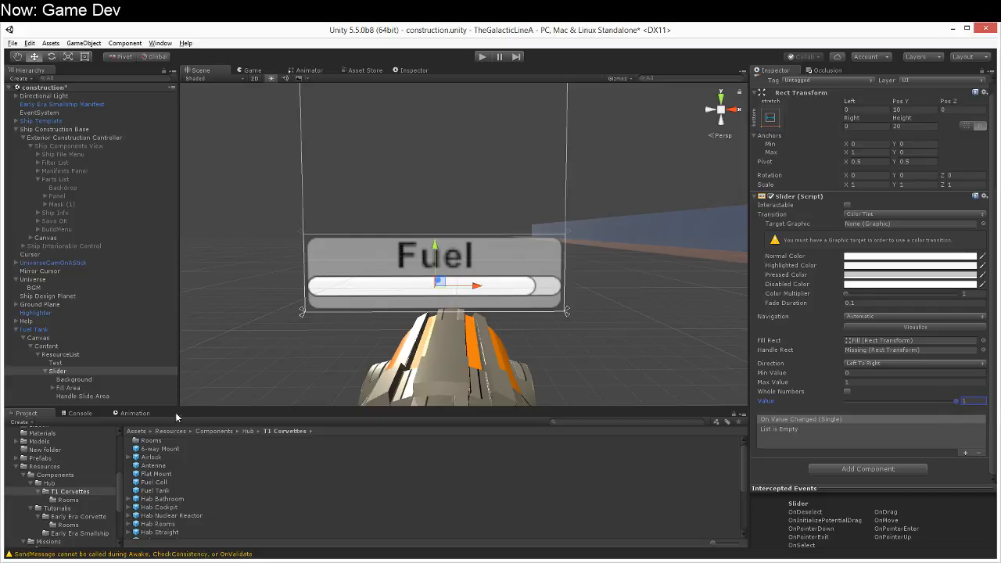
left_click(78, 388)
left_click(871, 137)
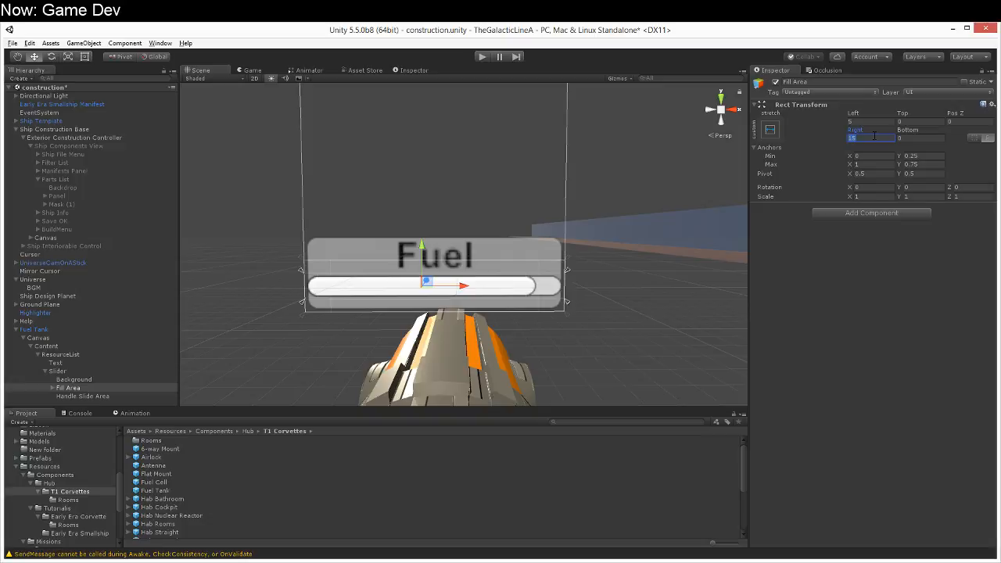
type("5")
Step: Inset the Slider by 3 on its left and right, and lower it to a Pos Y of about 8.2
left_click(118, 372)
left_click(864, 121)
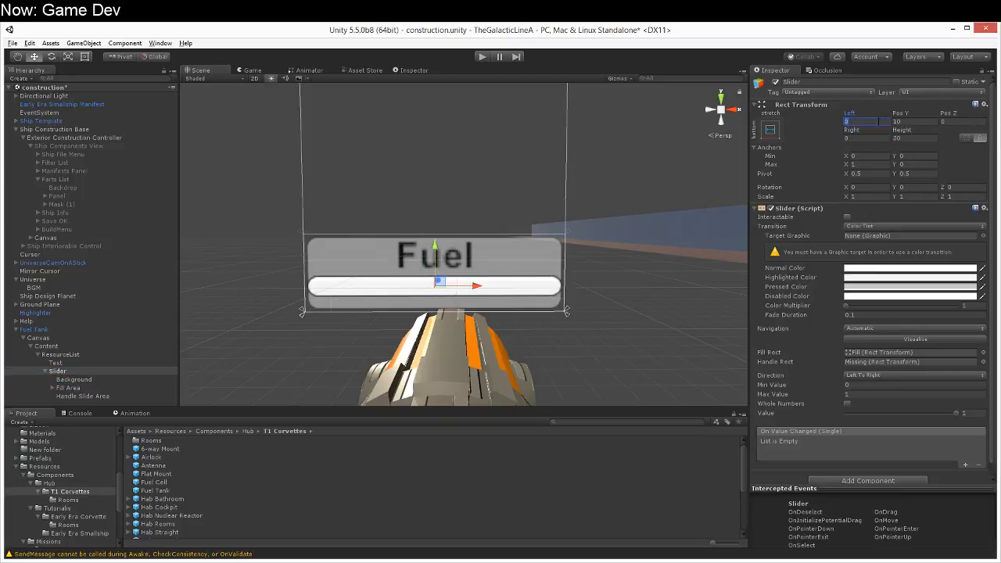
type("3")
key("Tab")
type("3")
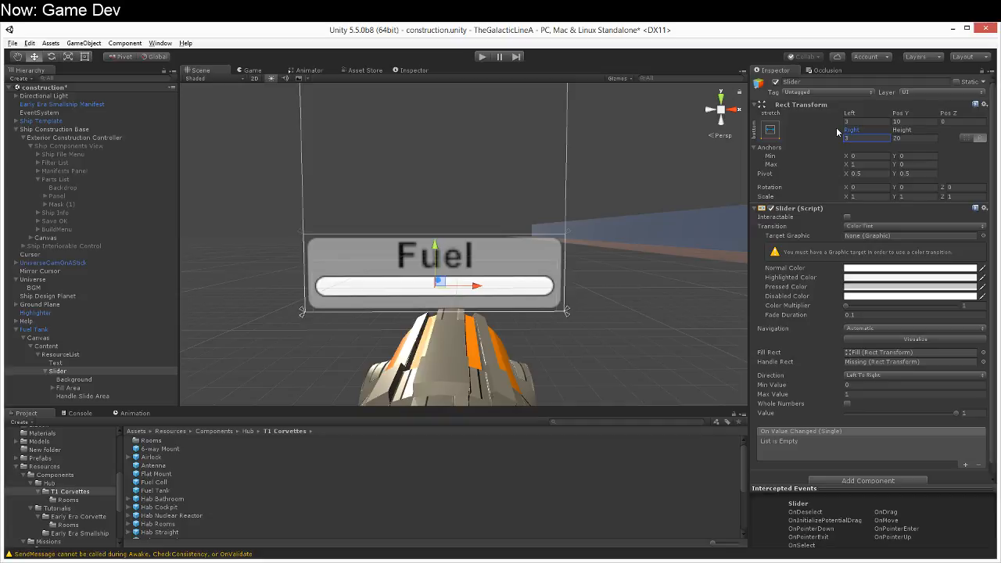
left_click_drag(436, 245, 436, 251)
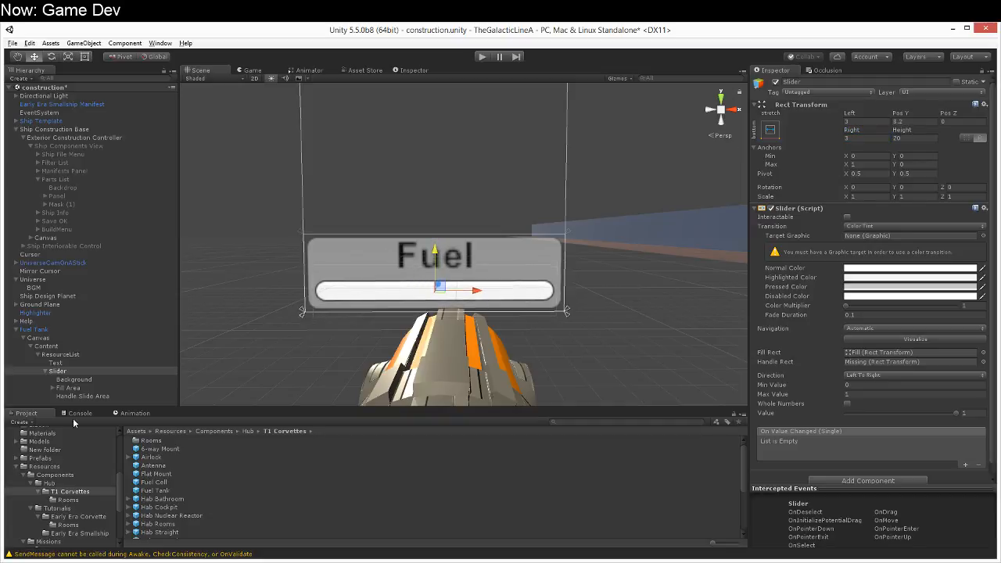
Step: Tint the Slider's Background image green with hex color 00FF8BFF
left_click(92, 382)
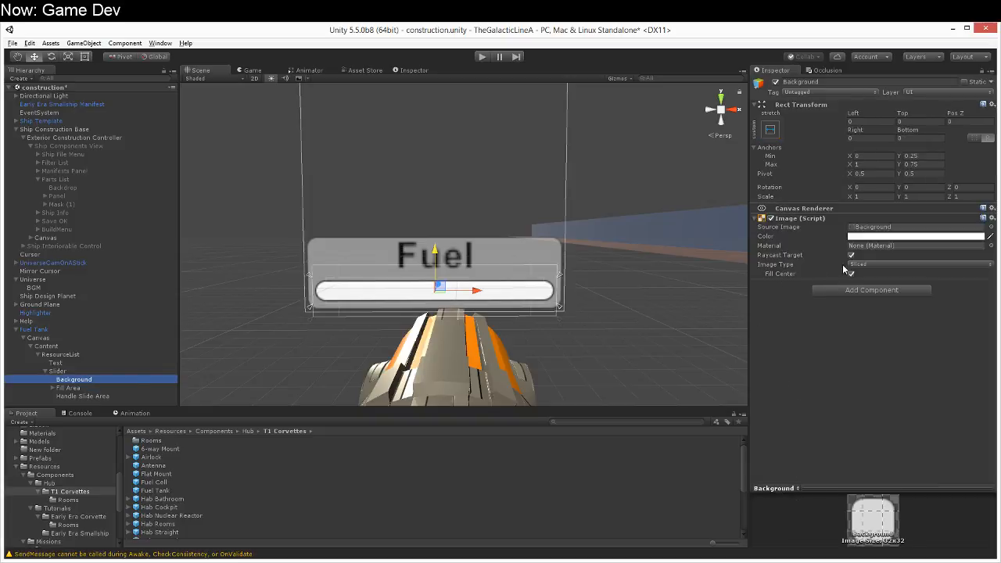
left_click(870, 237)
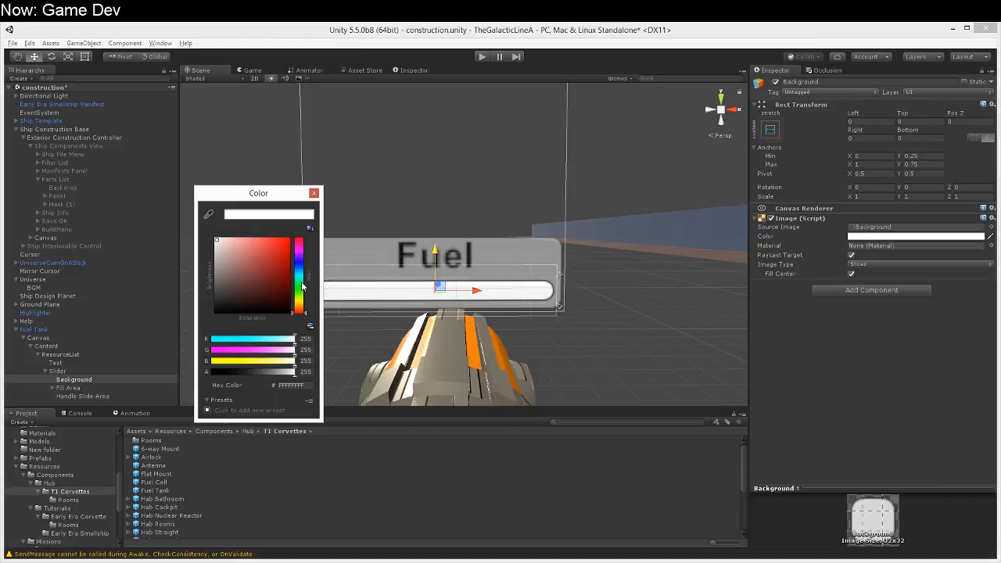
left_click(302, 282)
left_click_drag(285, 268, 310, 222)
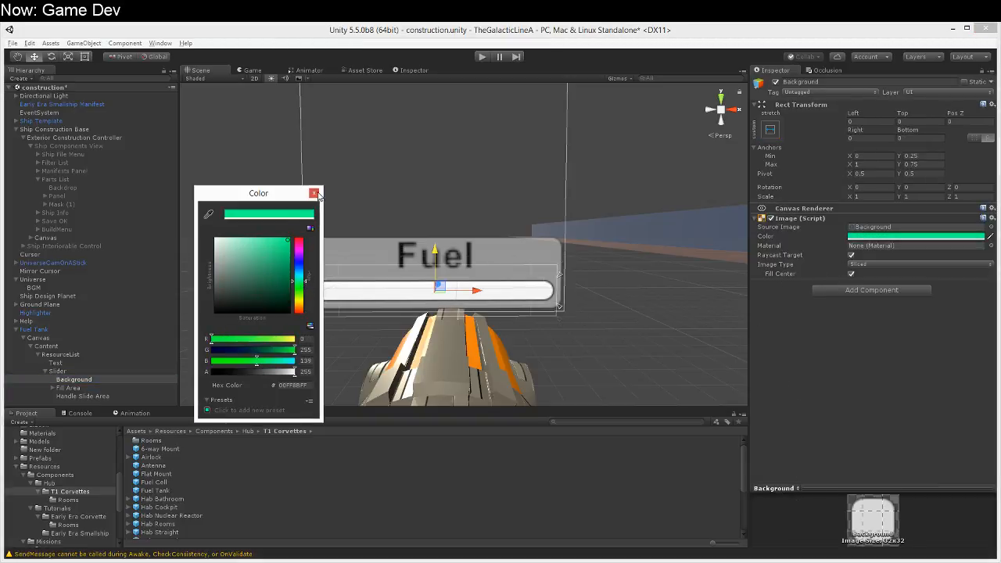
left_click(314, 194)
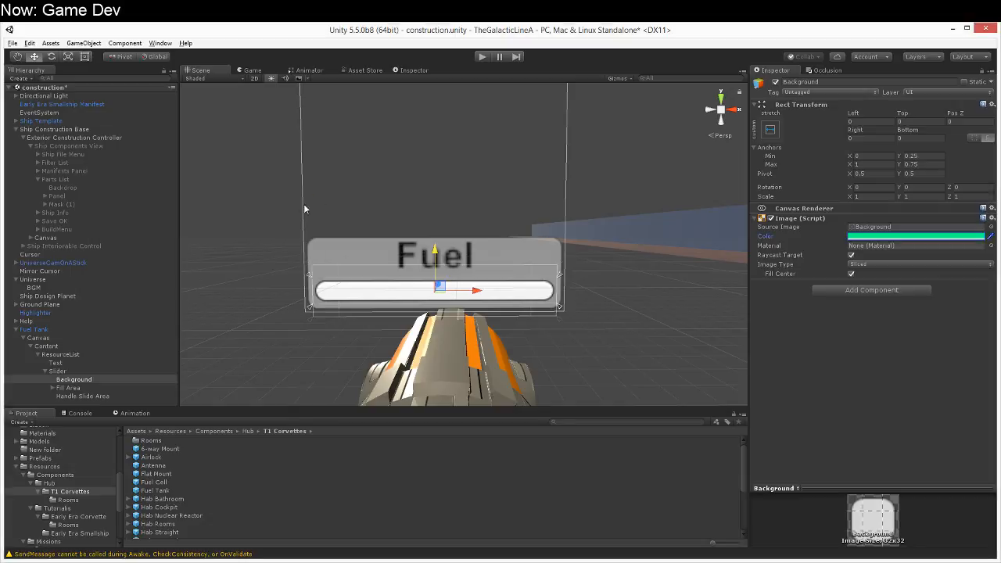
Step: Color the Slider's Fill image turquoise with red 0, green 255 and blue 192
left_click(83, 388)
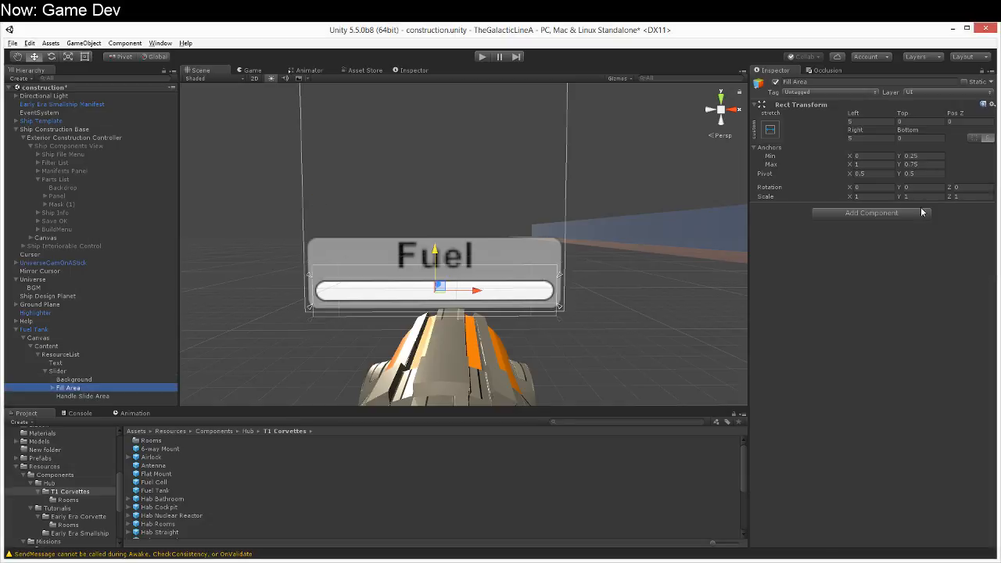
left_click(53, 388)
left_click(70, 397)
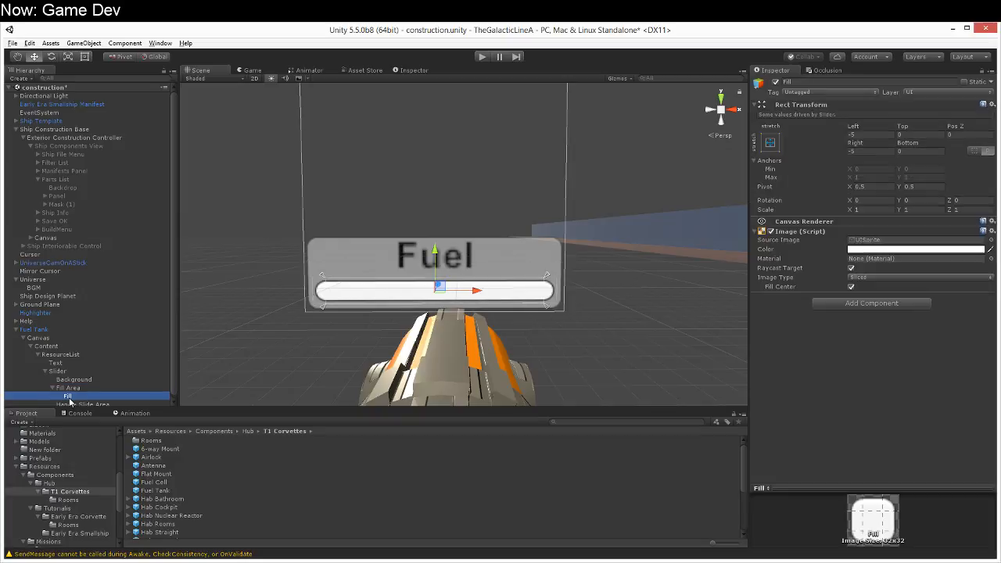
left_click(903, 250)
left_click_drag(298, 278, 310, 219)
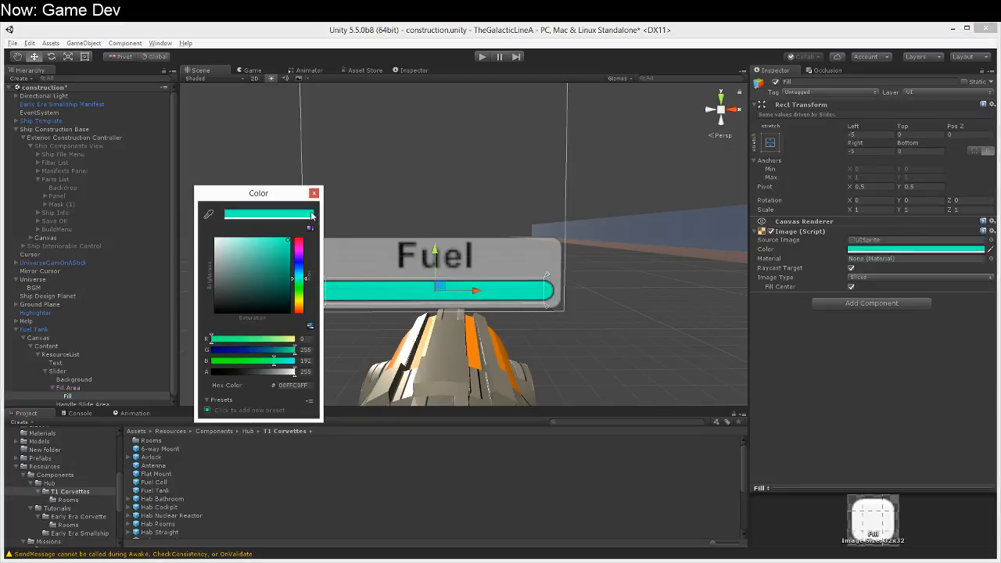
left_click(313, 192)
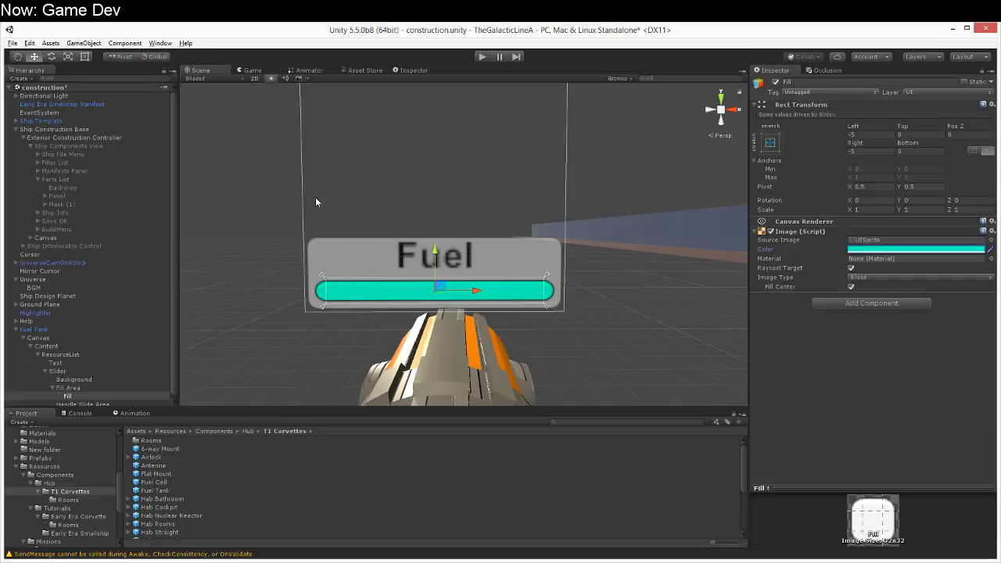
Step: Color the Slider's Background image dark grey with hex color 454545FF
left_click(91, 382)
left_click(901, 237)
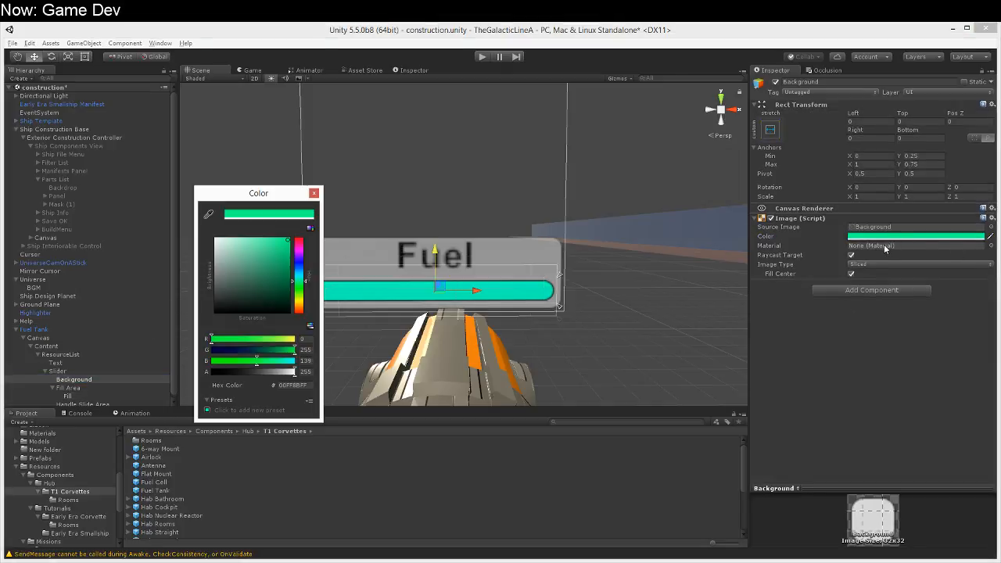
mouse_move(223, 281)
left_mouse_down()
mouse_move(197, 286)
mouse_move(210, 299)
mouse_move(199, 293)
left_mouse_up()
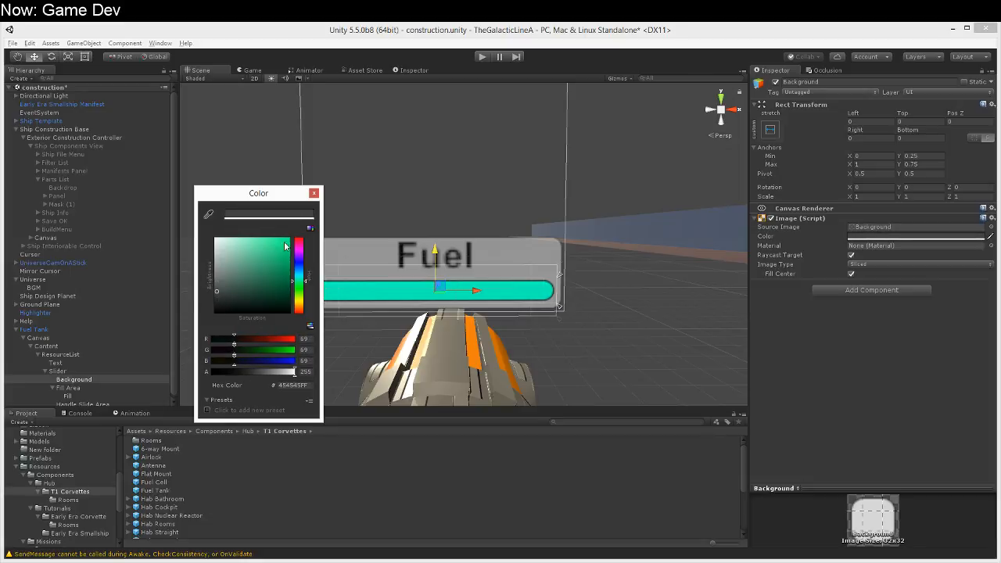
left_click(314, 193)
right_click_drag(418, 303, 398, 350)
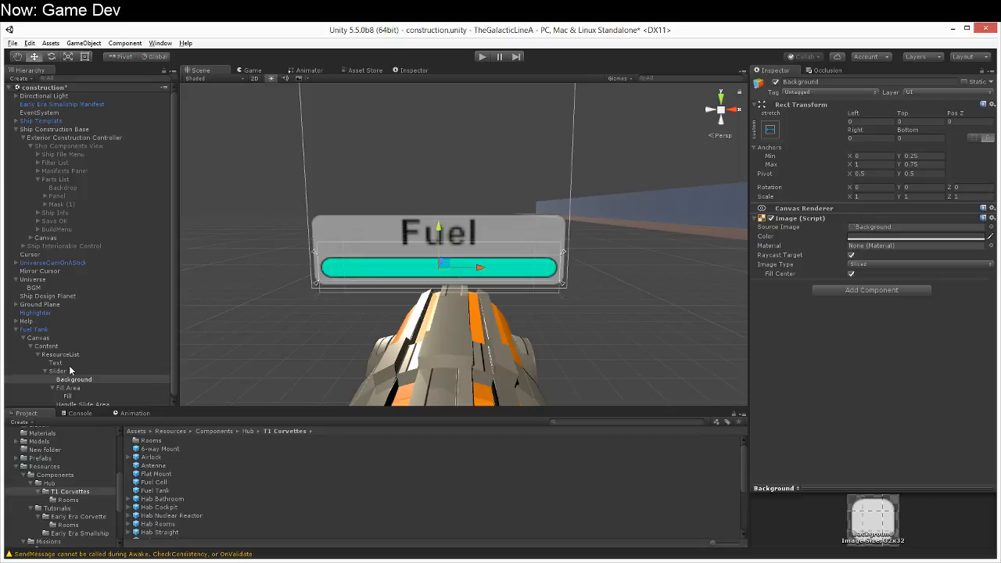
Step: Delete the empty Handle Slide Area from the Slider
left_click(75, 396)
left_click(83, 404)
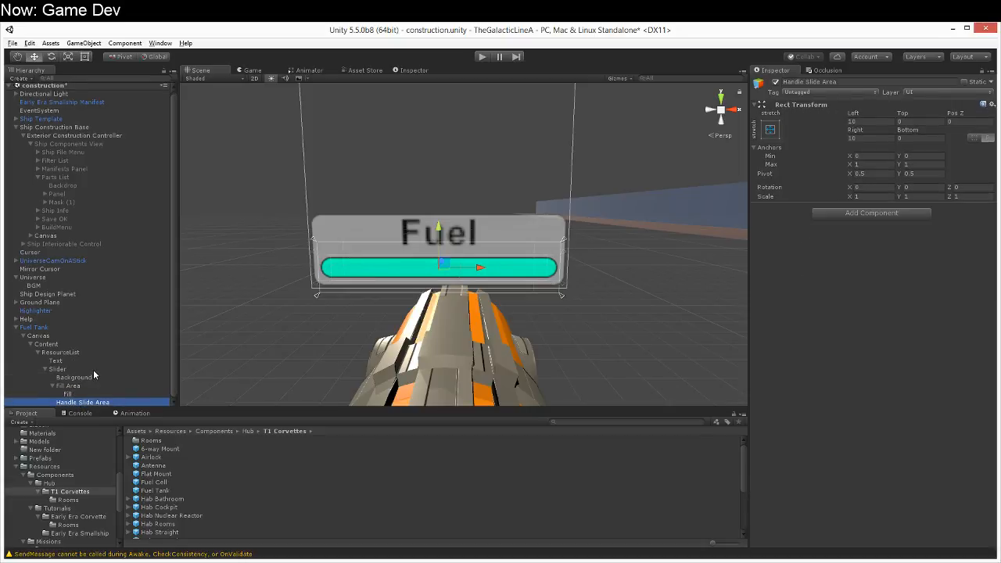
key("Delete")
Step: Set the Slider component's transition to None
left_click(85, 372)
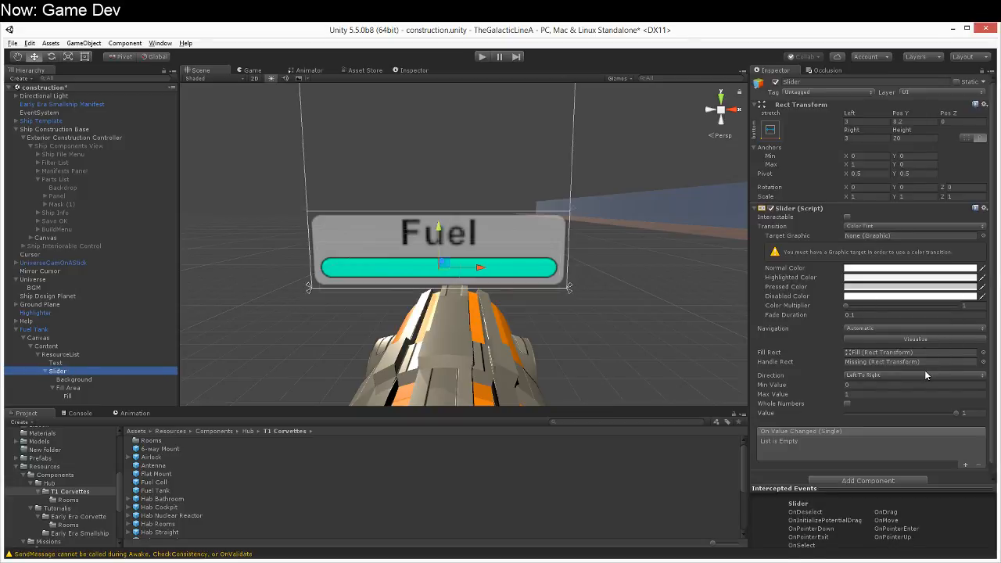
left_click_drag(956, 412, 982, 426)
left_click(880, 227)
left_click(868, 236)
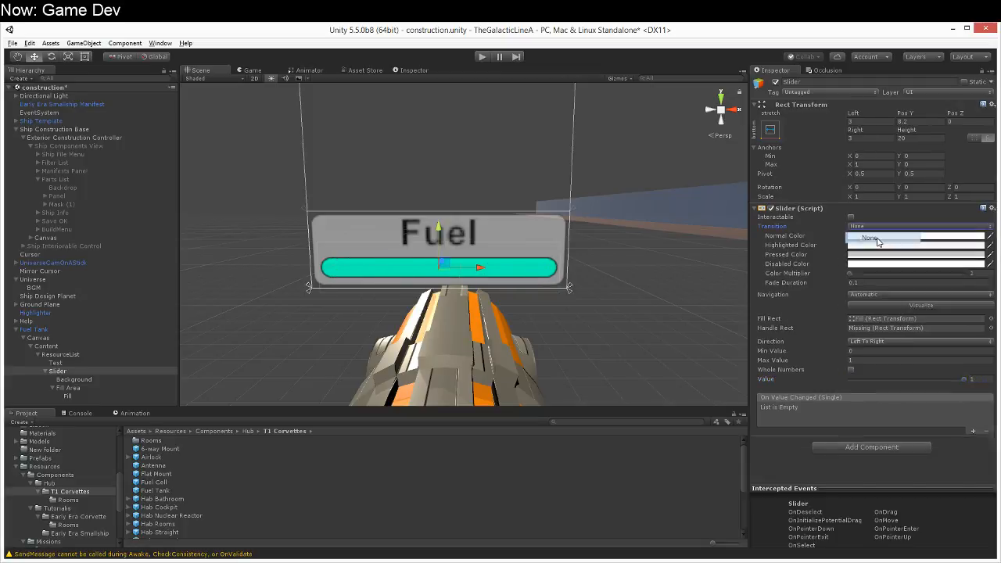
Step: Test the Slider's fill by lowering its value to 0 and returning it to 1
left_click_drag(960, 325, 786, 353)
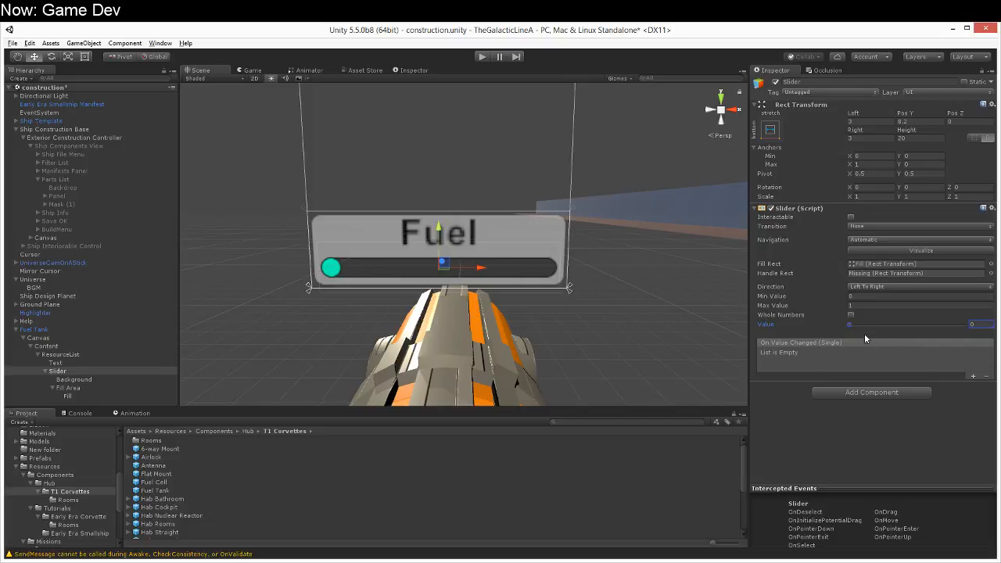
left_click_drag(849, 329, 972, 341)
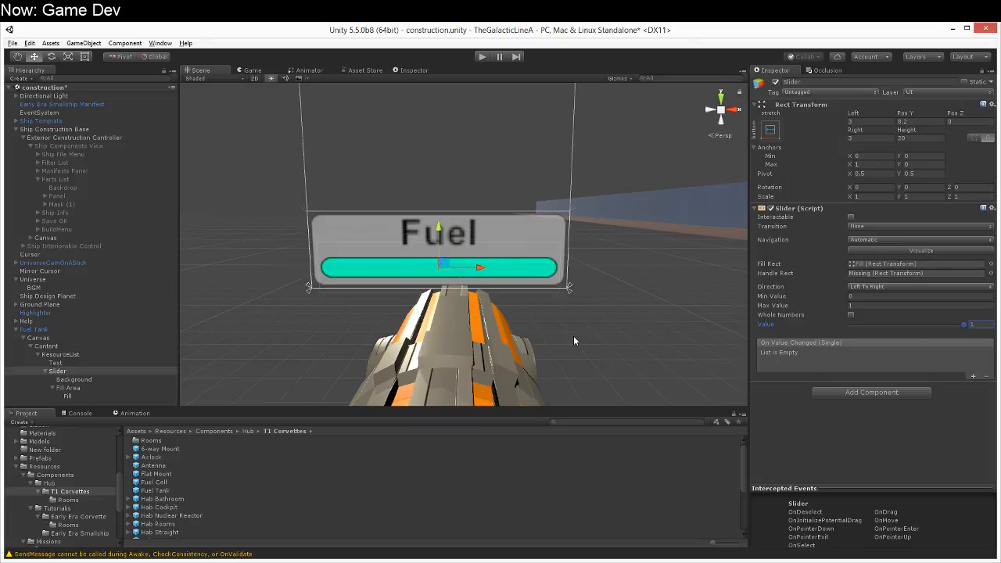
Step: Move the Fuel text label slightly downward, closer to the slider bar
right_click_drag(610, 368, 570, 369)
key("s")
key("d")
key("w")
mouse_move(597, 379)
right_mouse_down()
mouse_move(618, 373)
mouse_move(576, 356)
mouse_move(600, 371)
mouse_move(582, 377)
mouse_move(592, 381)
mouse_move(596, 370)
mouse_move(545, 384)
mouse_move(586, 380)
right_mouse_up()
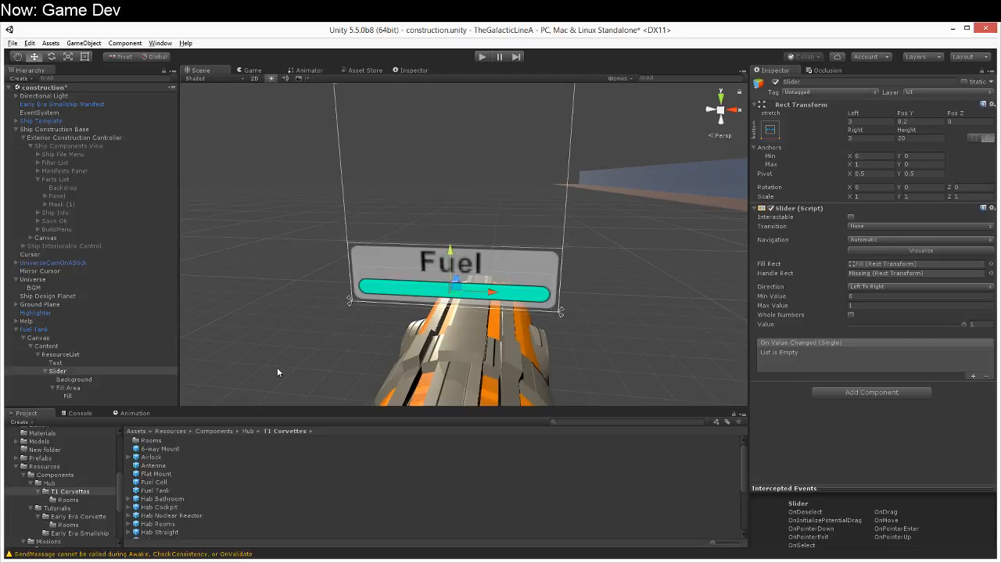
right_click_drag(216, 395, 111, 379)
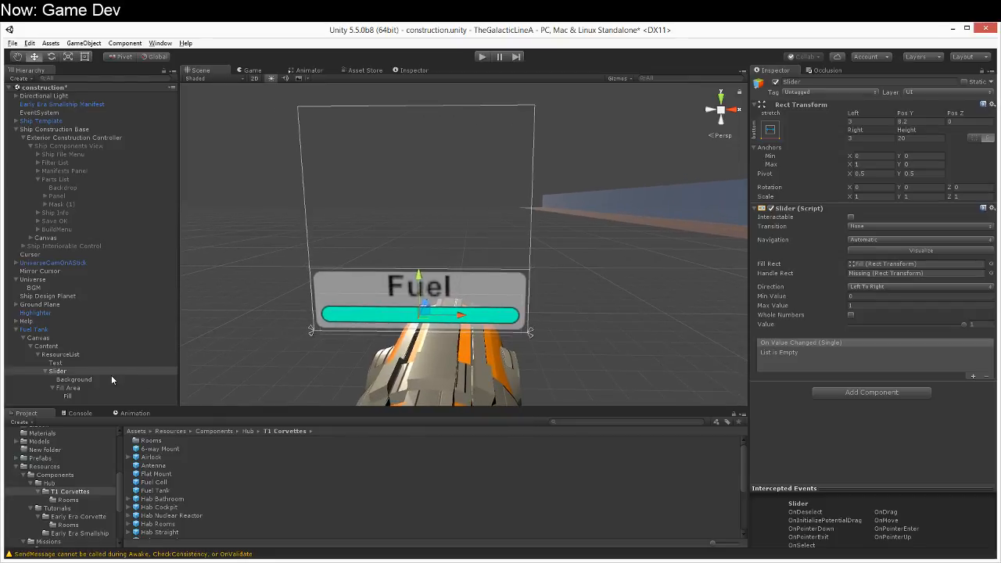
left_click(61, 363)
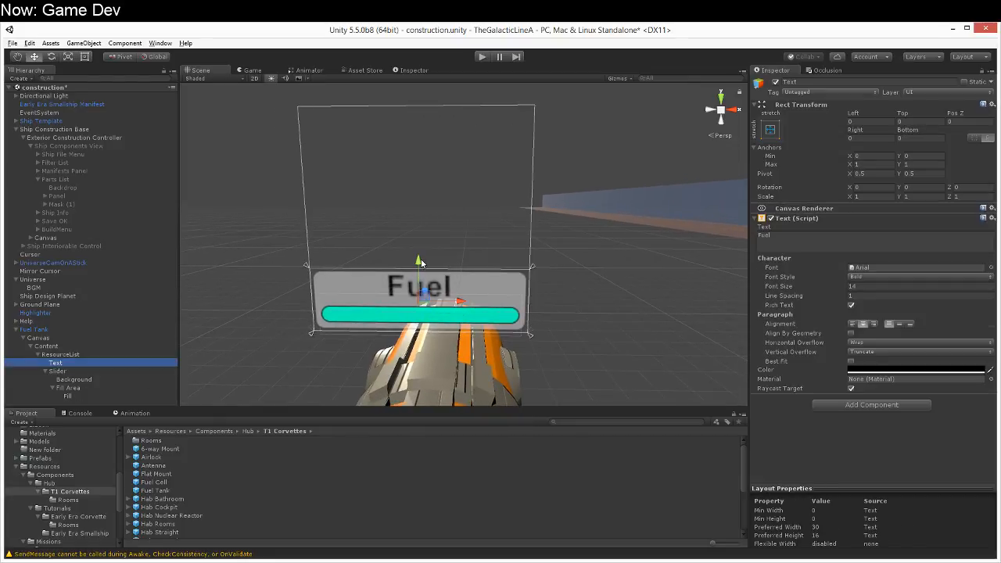
left_click_drag(419, 263, 420, 266)
Step: Make the ResourceList background image fully opaque by setting its color's alpha to 255
right_click_drag(290, 362, 278, 369)
key("s")
key("a")
key("d")
key("w")
left_click(73, 363)
left_click(75, 354)
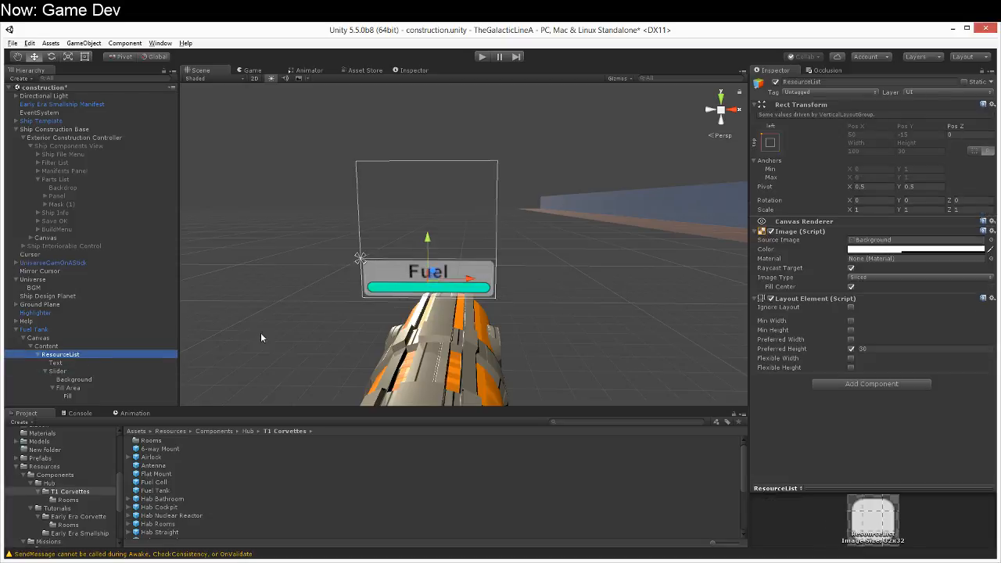
left_click(942, 249)
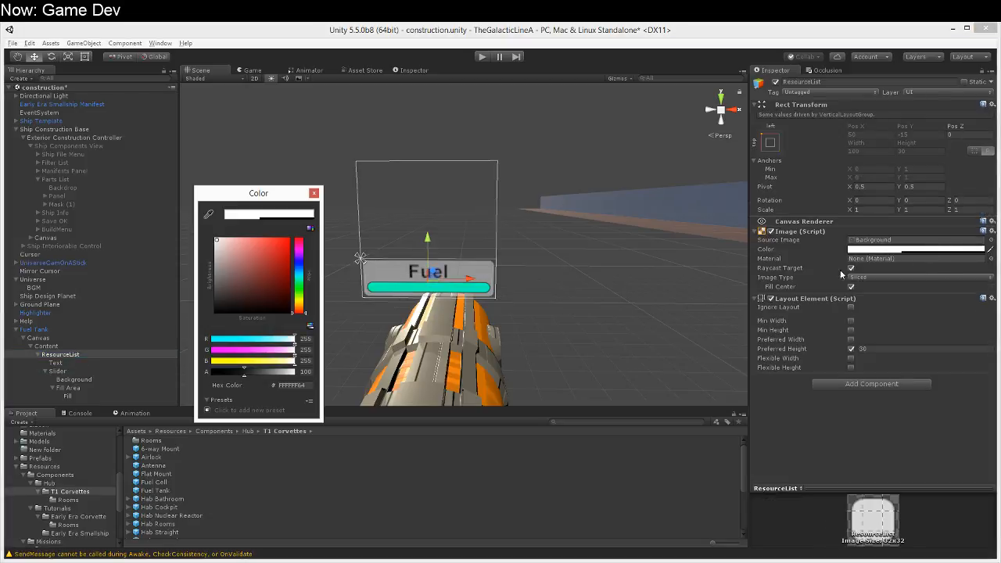
left_click_drag(273, 369, 297, 371)
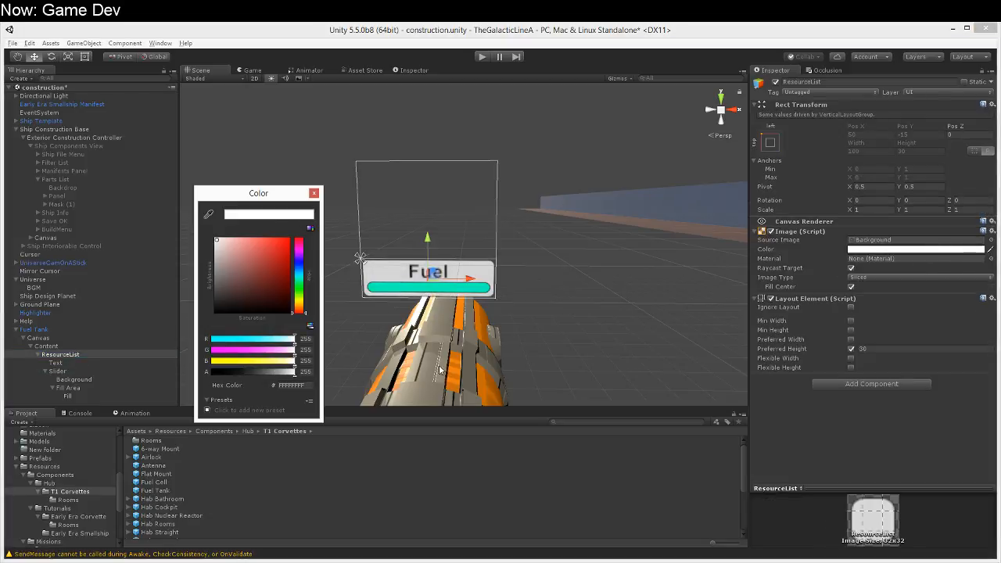
Step: Replace the source image of the ResourceList background with the chopback sprite
left_click(990, 240)
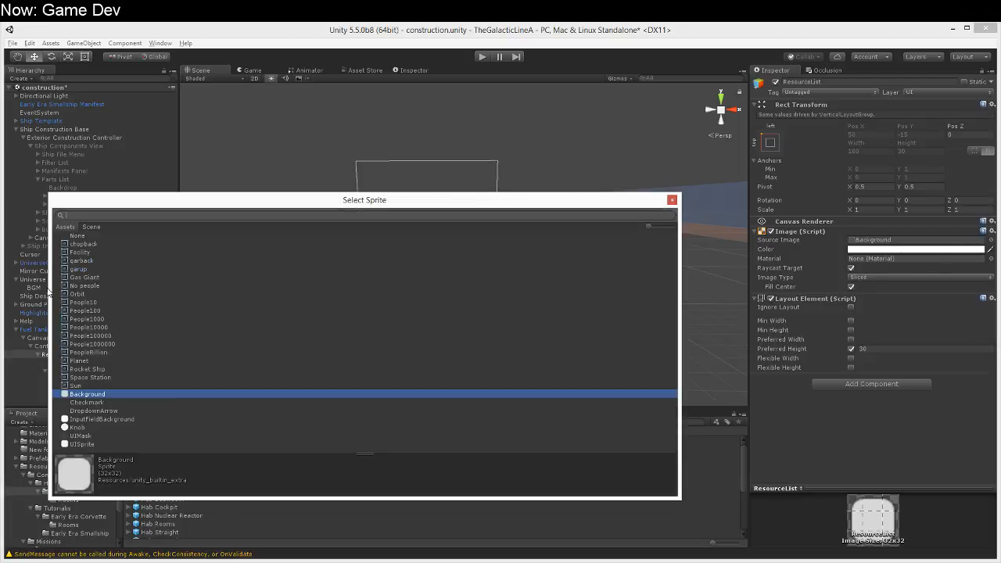
left_click(74, 244)
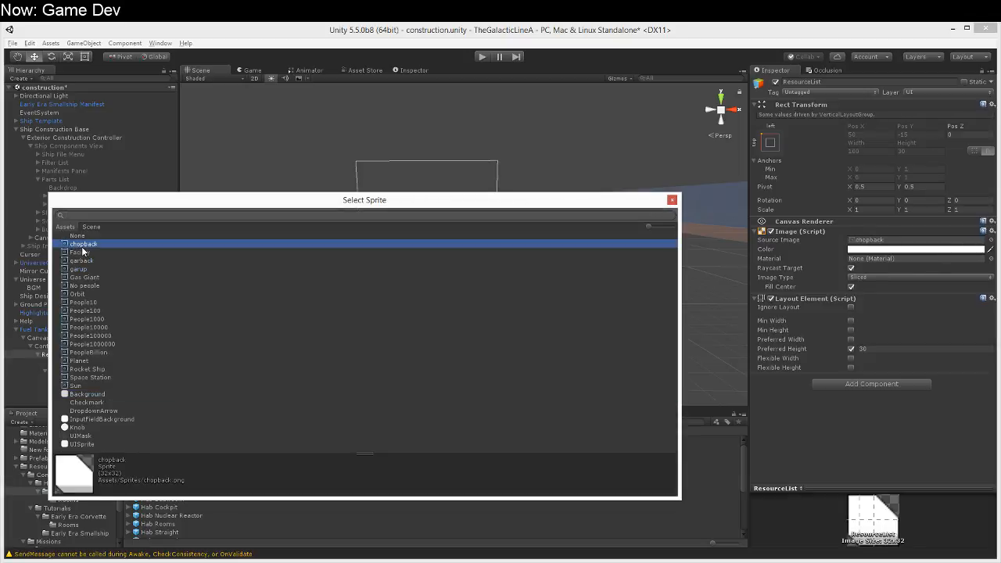
double_click(85, 246)
key("w")
right_click_drag(339, 351, 333, 371)
key("s")
key("w")
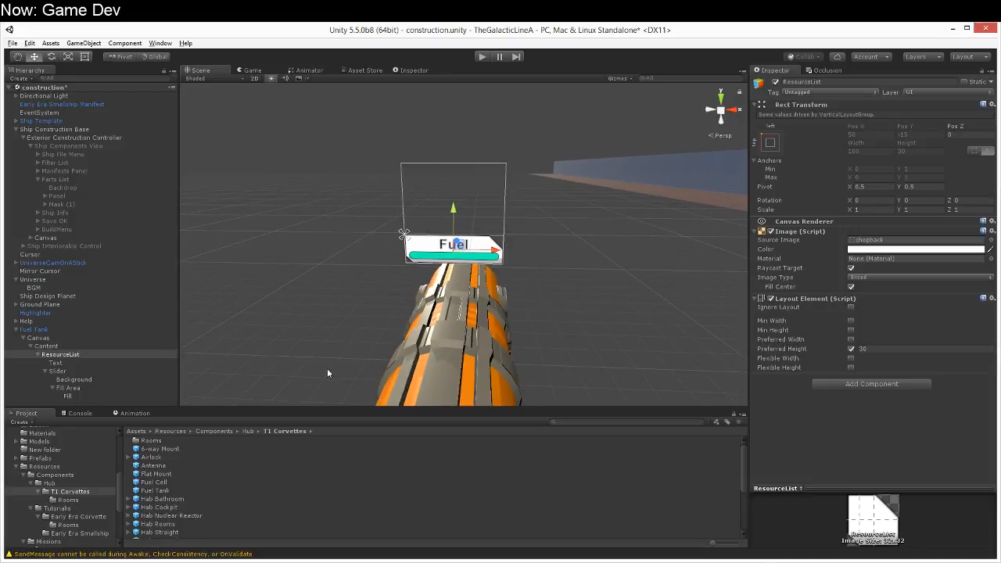
Step: Collapse the children of ResourceList in the scene hierarchy
left_click(85, 356)
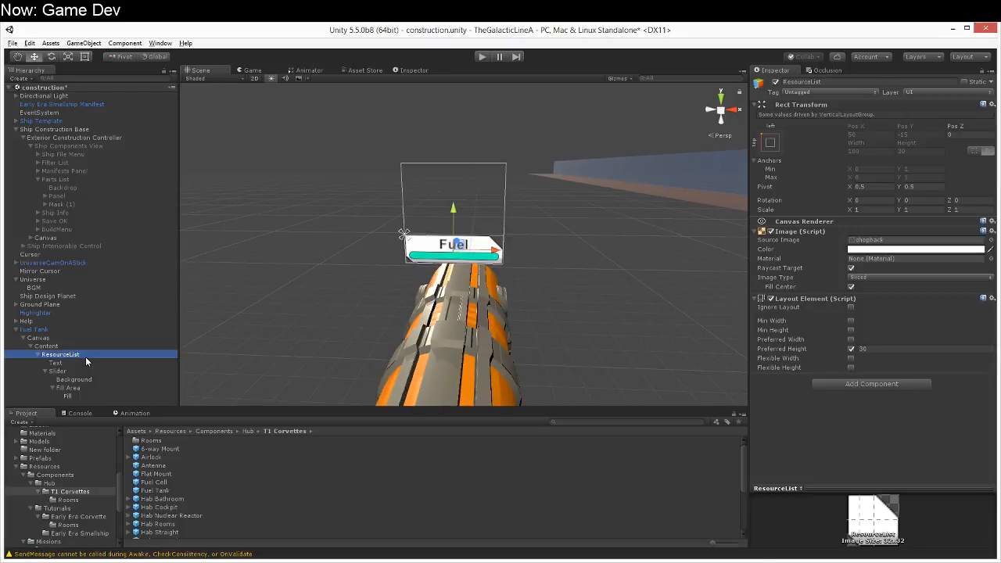
key("Down")
key("Down")
left_click(86, 354)
left_click(37, 355)
Step: Examine the existing mixin scripts in the Scripts/Ships/ShipMixins folder, including the resource mixins and ShipComponentMixin
left_click(96, 491)
scroll(95, 486, "down", 3)
left_click(63, 516)
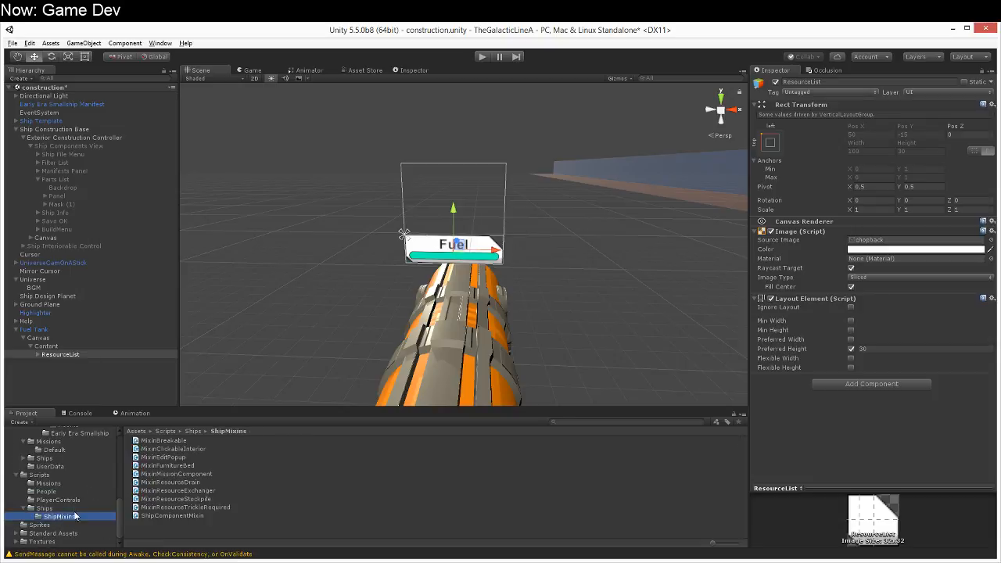
left_click(180, 442)
key("Down")
key("Down")
key("Down")
key("Down")
key("Down")
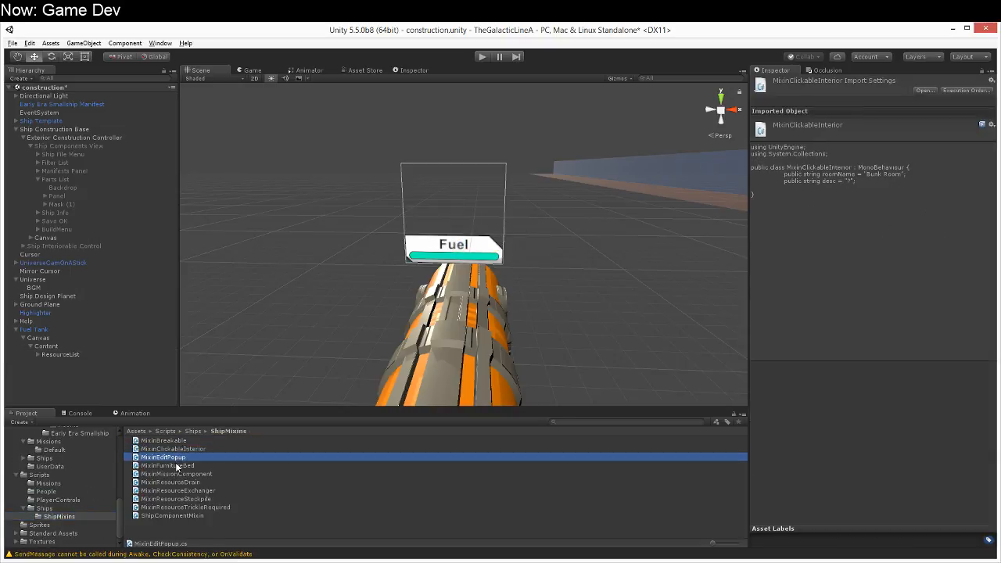
left_click(172, 490)
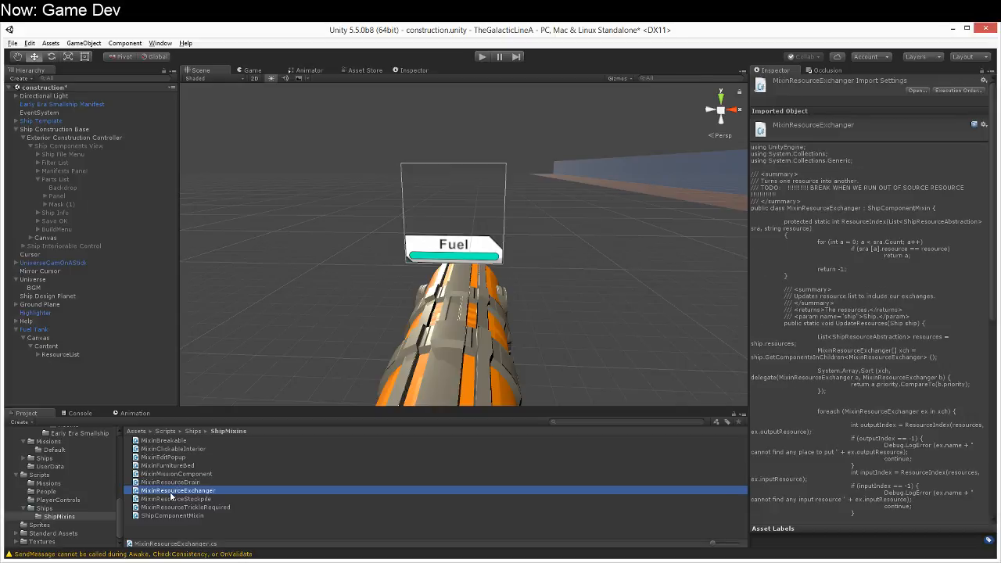
left_click(170, 499)
left_click(169, 507)
left_click(169, 516)
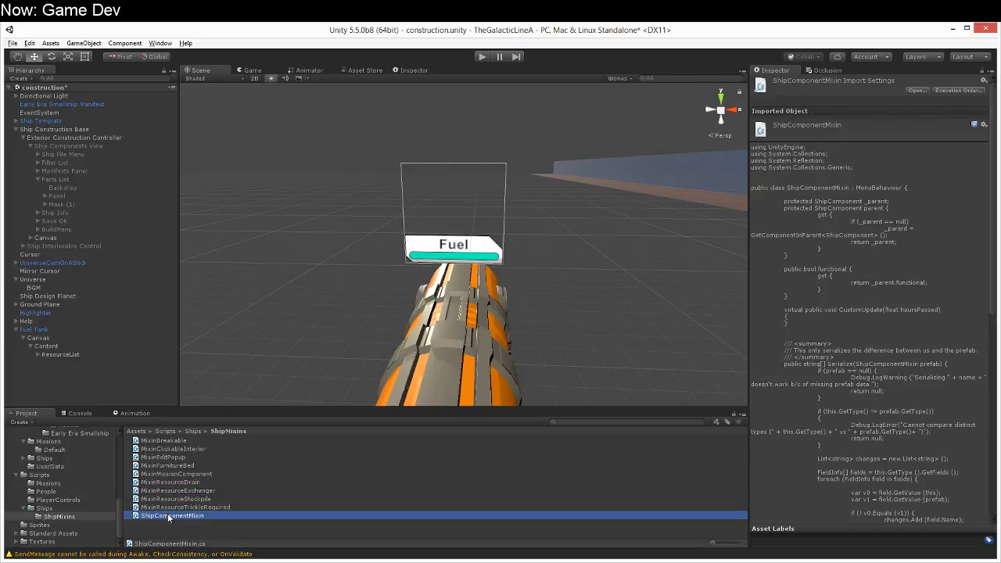
left_click(190, 463)
left_click(187, 444)
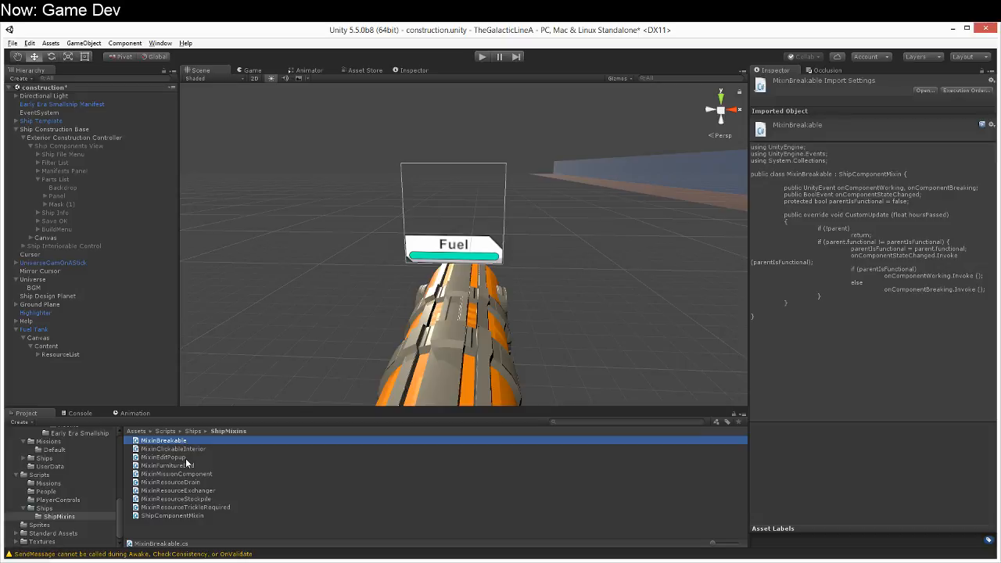
left_click(197, 434)
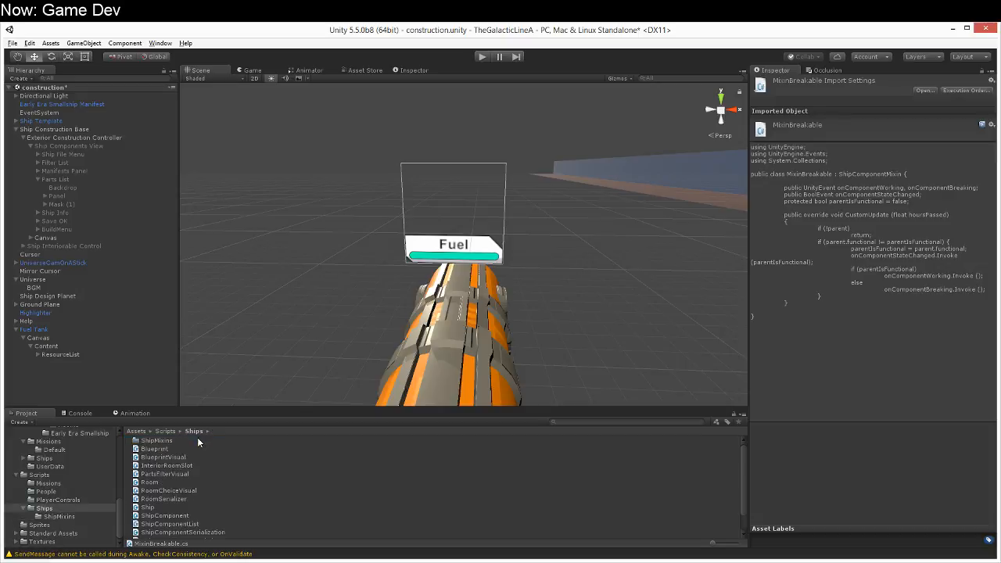
Step: Create a C# script named MixinResourceDrainVisual in the ShipMixins folder
double_click(160, 442)
left_click(205, 474)
right_click(205, 474)
mouse_move(269, 281)
left_click(150, 298)
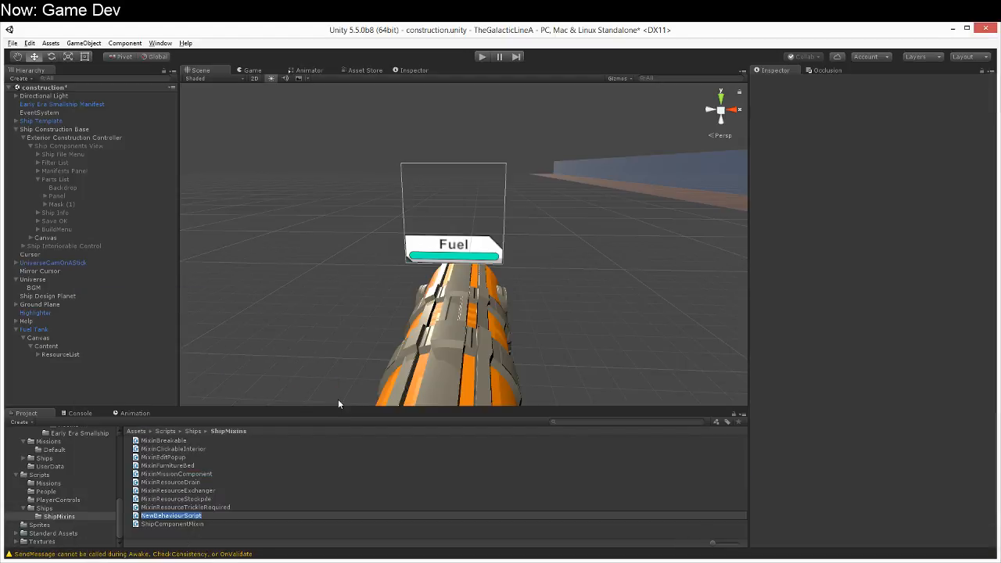
type("MixinResourceDrainVisual")
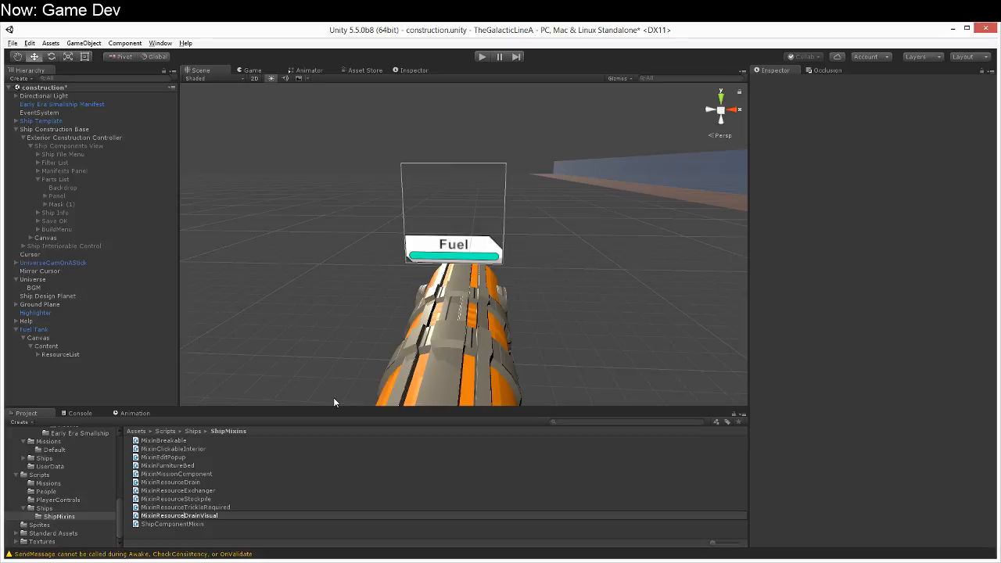
key("Return")
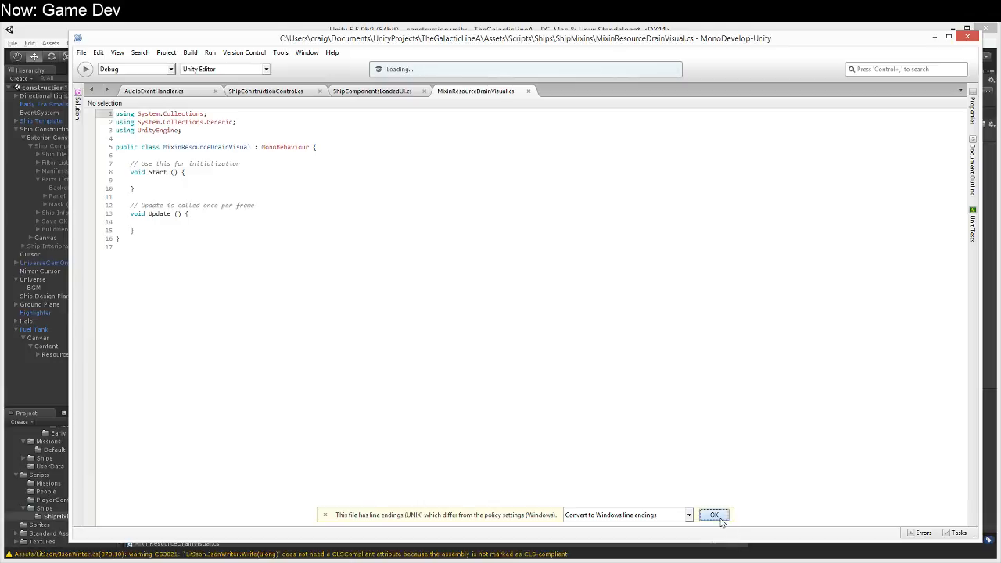
Step: Convert the new script to Windows line endings and declare a public MixinResourceDrain field named target
left_click(711, 513)
left_click(214, 154)
left_click(222, 143)
left_click(339, 147)
key("Return")
key("Return")
type("pub")
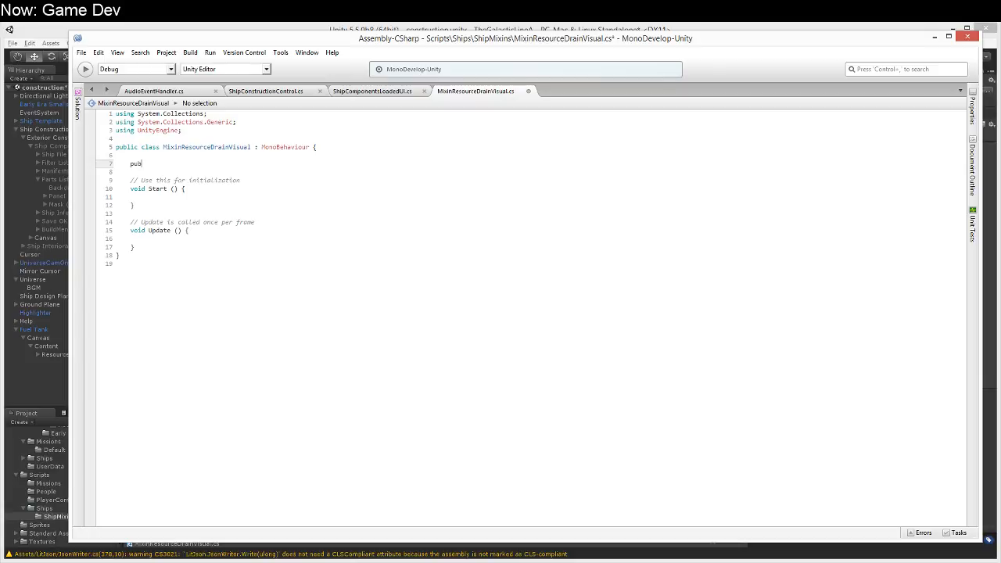
type("lic MixinResourceDrain target;")
key("Return")
type("public")
Step: Add a using directive for UnityEngine.UI below the UnityEngine one
key("Up")
key("Up")
key("Up")
key("Up")
key("Up")
key("Home")
key("shift+End")
key("ctrl+c")
key("End")
key("Return")
key("ctrl+v")
key("Left")
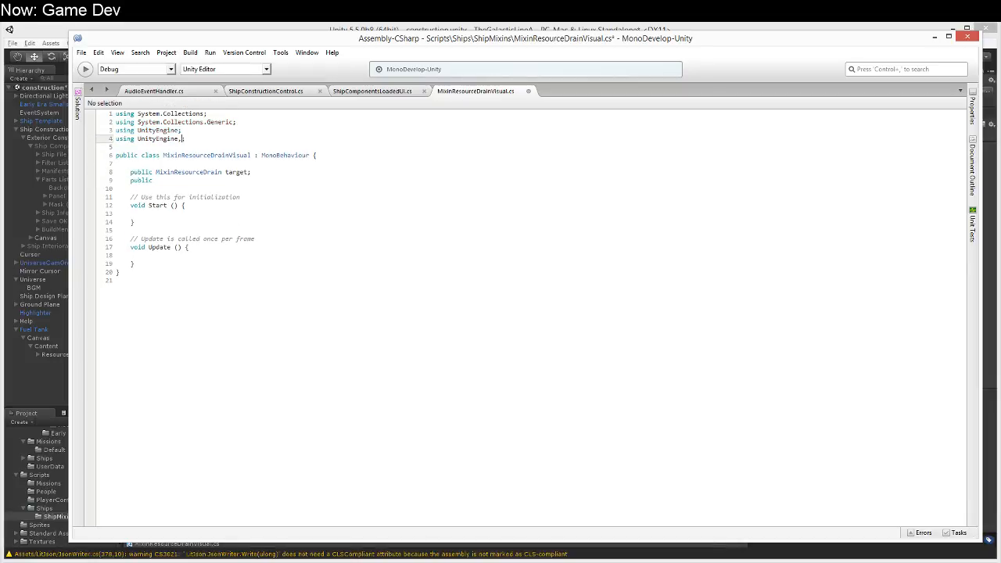
type(".UI")
Step: Declare a public Text field named resourceText below the target field
key("Down")
key("Down")
key("Down")
key("Down")
key("Down")
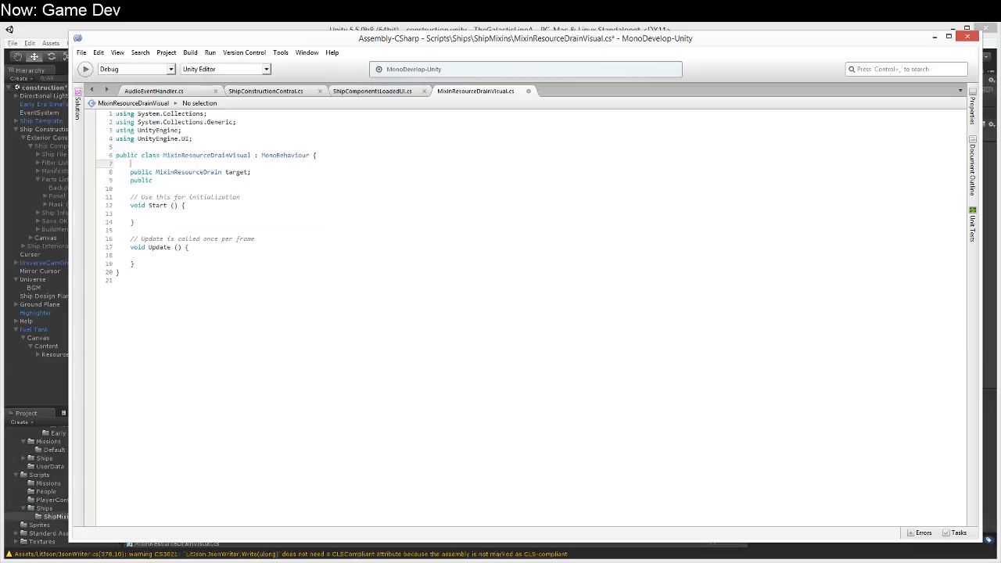
type("Text resource;")
key("Return")
type("public")
key("Up")
key("End")
key("Left")
type("Text")
Step: Declare a public Slider field named percentage and add numericText as a second Text field beside resourceText
key("Down")
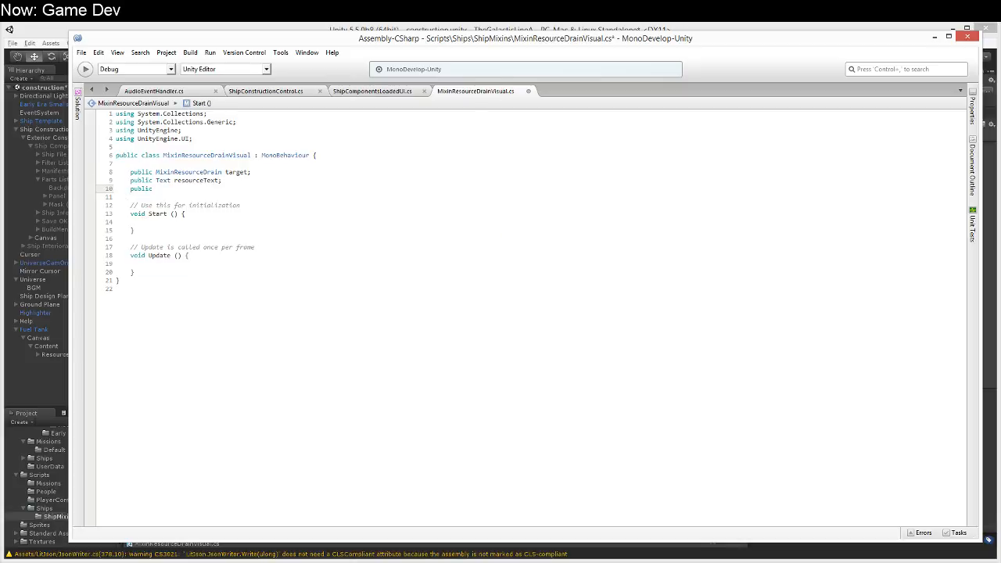
type("Slider percentage;")
key("Up")
key("Left")
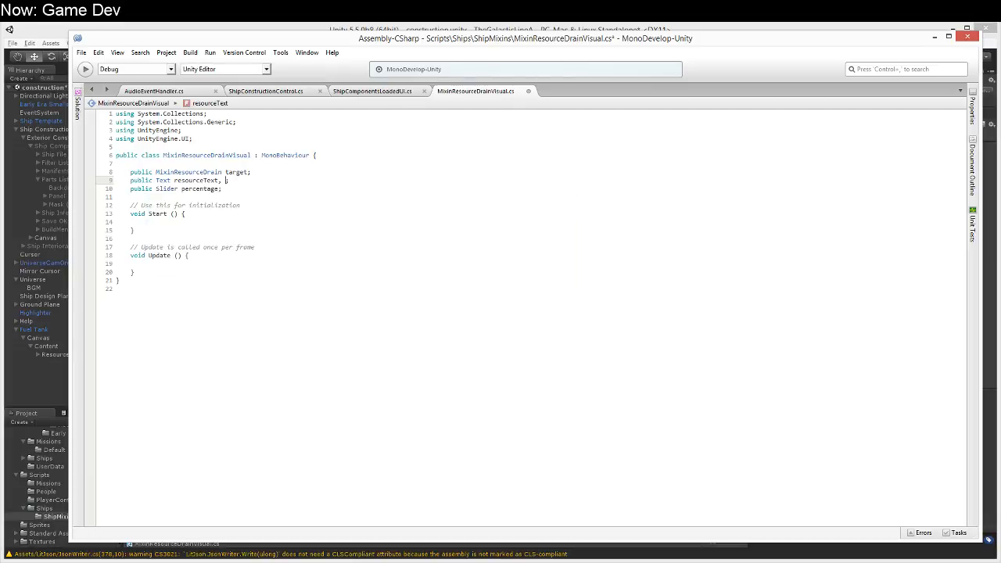
type(", numericText")
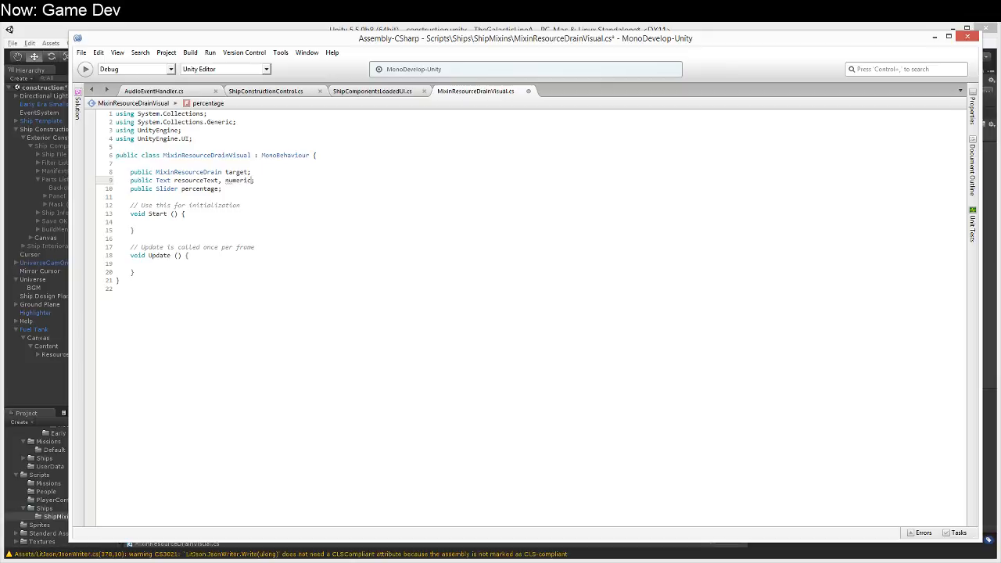
Step: Delete the template Start and Update methods together with their comments
key("Down")
key("Down")
key("Up")
key("Down")
key("Down")
key("Home")
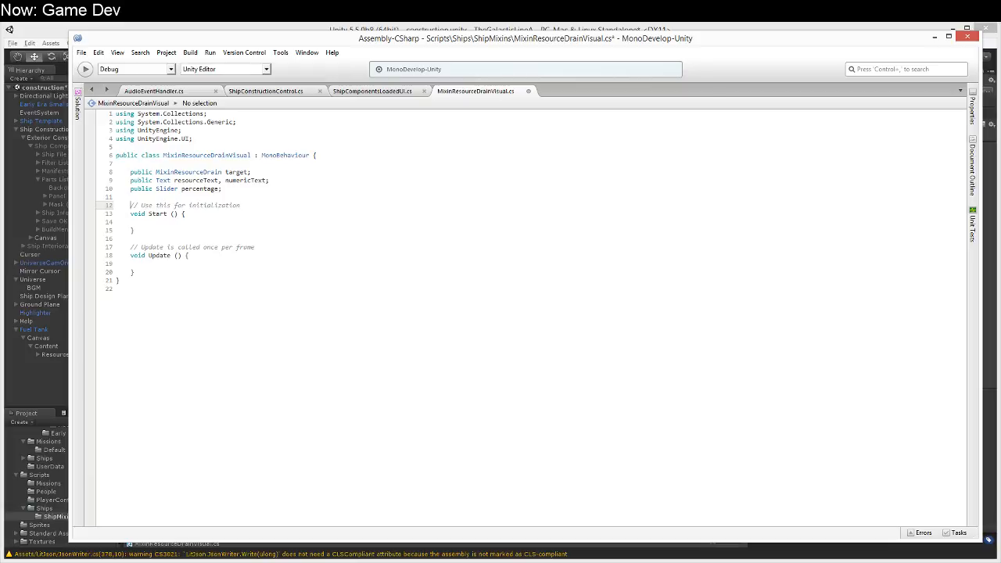
key("shift+Down")
key("shift+Down")
key("shift+Down")
key("shift+Down")
key("shift+Down")
key("shift+Down")
key("shift+Down")
key("shift+Down")
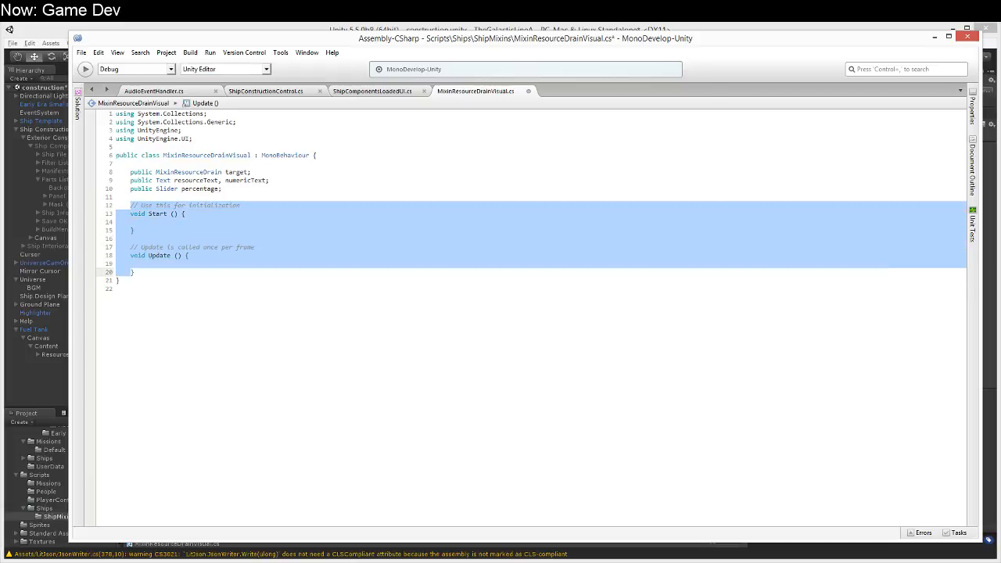
key("Delete")
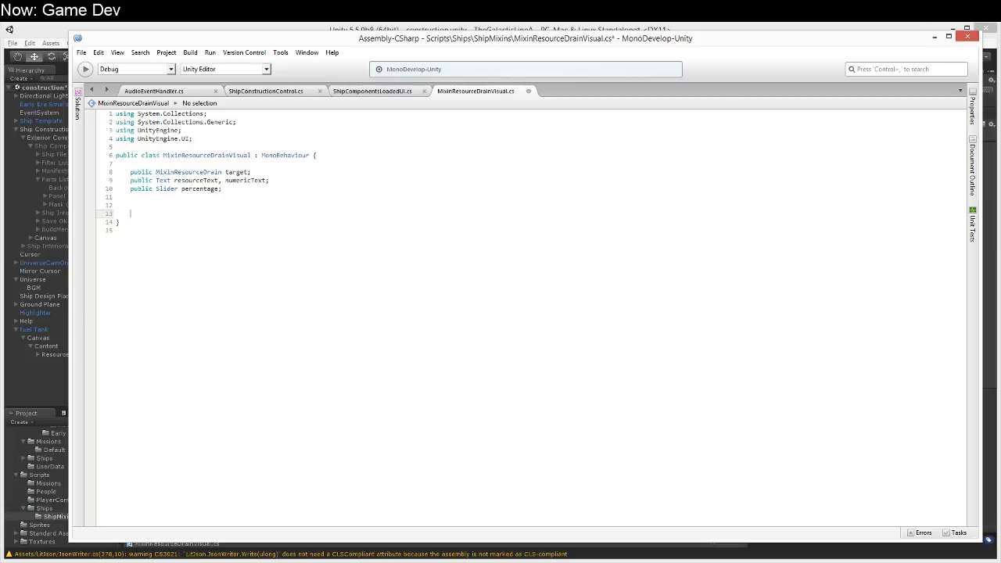
Step: Add a public void Initialize method that takes a MixinResourceDrain parameter named mixin
type("public void Initialize(MixinResourceDrain mixin)")
key("Return")
type("{")
key("Return")
Step: Assign the mixin parameter to target inside Initialize
type("TargetJoint2D = mxin")
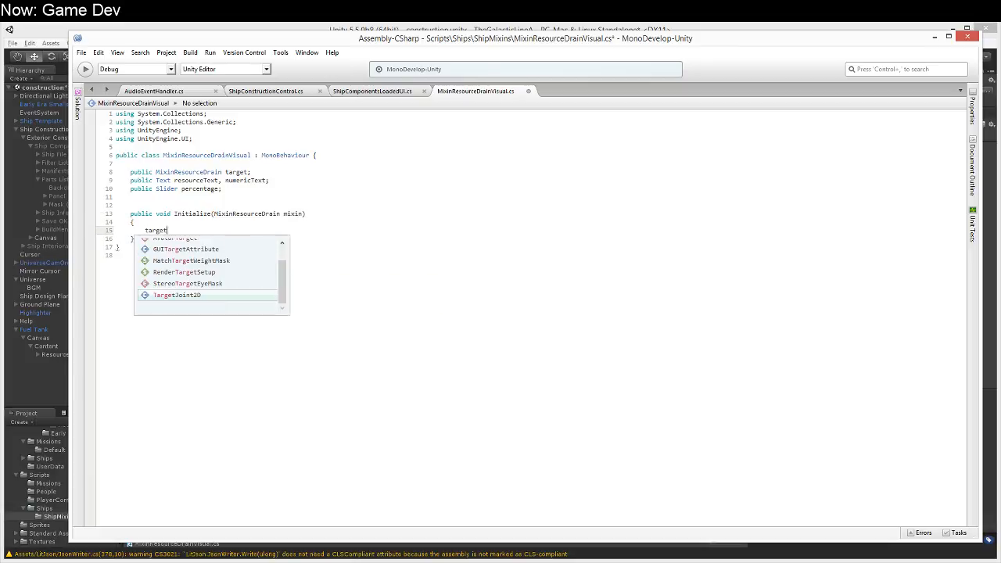
key("ctrl+BackSpace")
key("ctrl+BackSpace")
key("ctrl+BackSpace")
type("target = ")
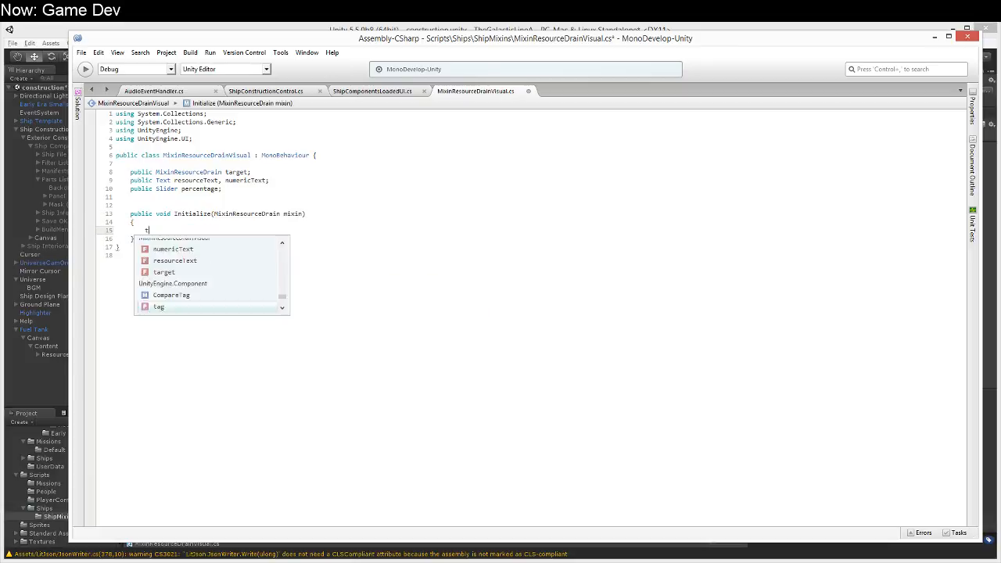
type("mixin;")
key("Return")
Step: Add an if condition to Initialize that checks resourceText is not null
type("if (")
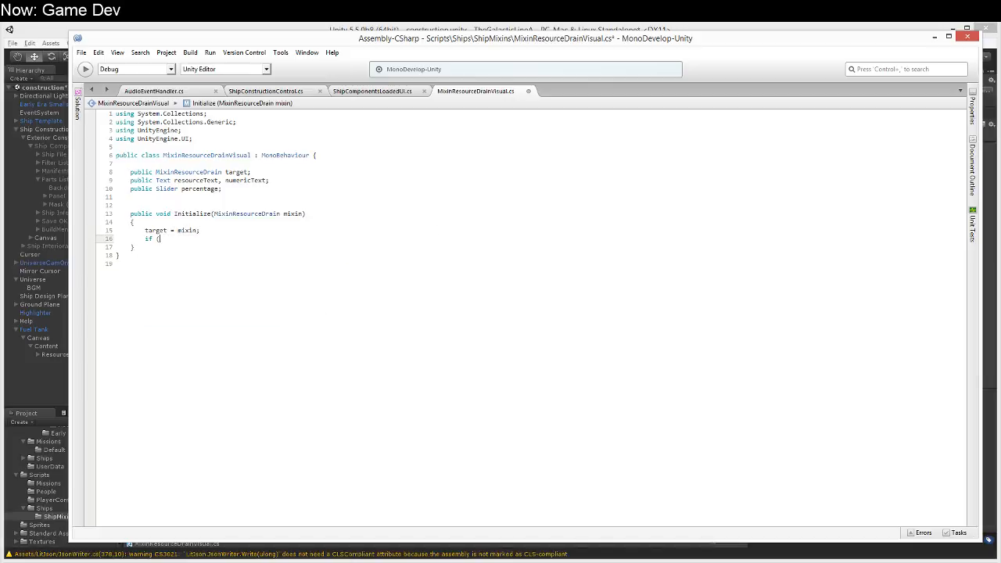
type("resourceText.")
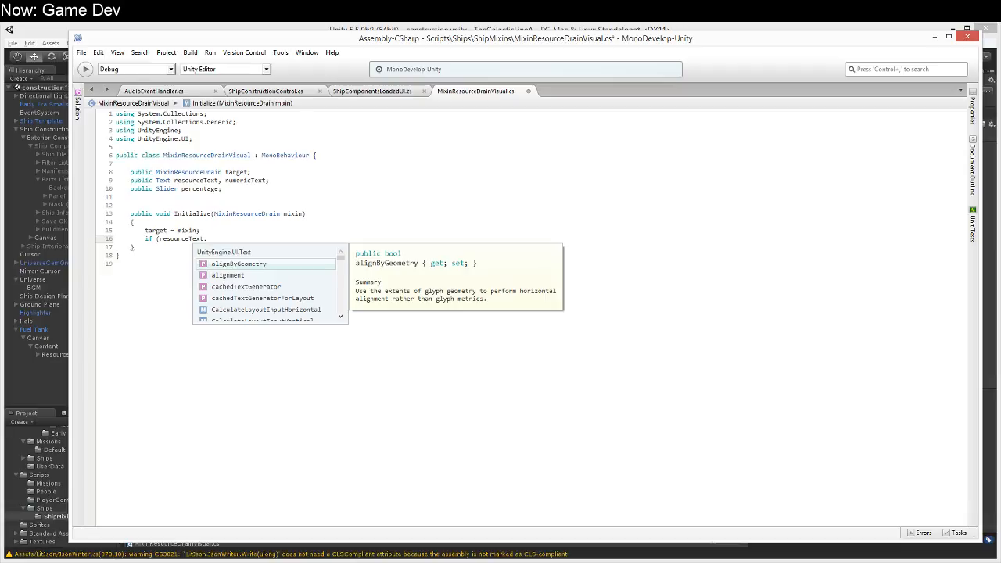
key("BackSpace")
type("!")
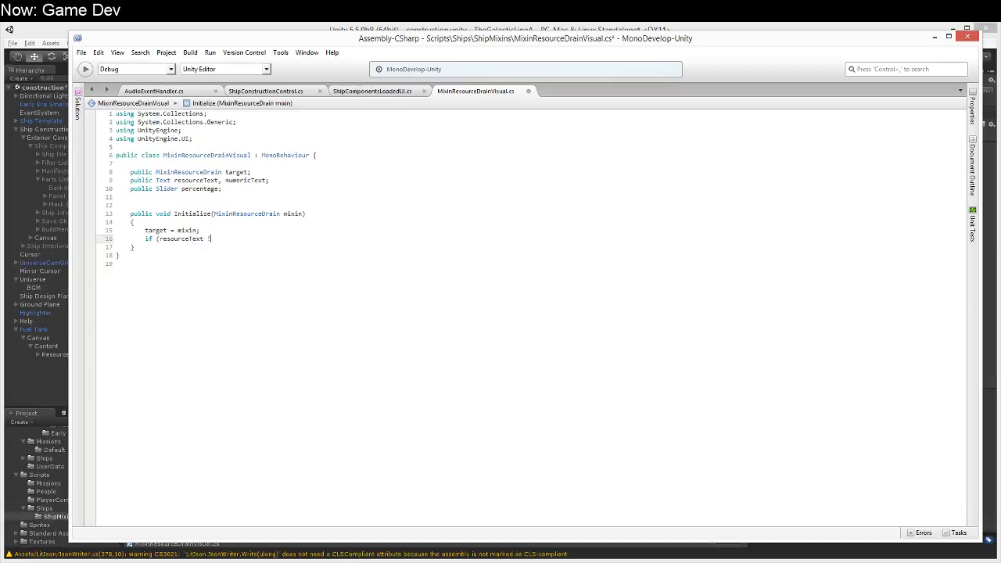
type("= null )) resourceText.")
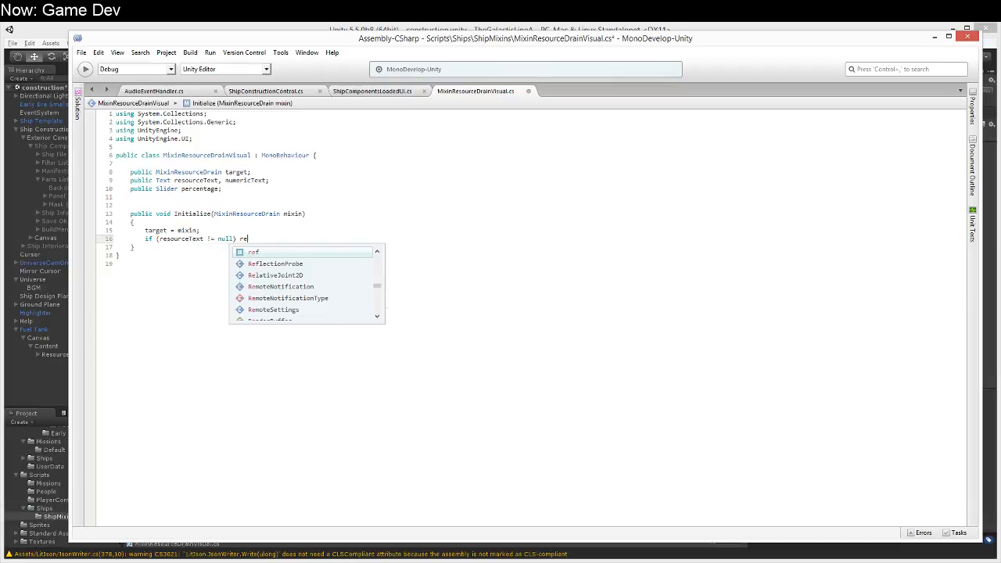
Step: Make the null check assign target.resource to resourceText.text
key("BackSpace")
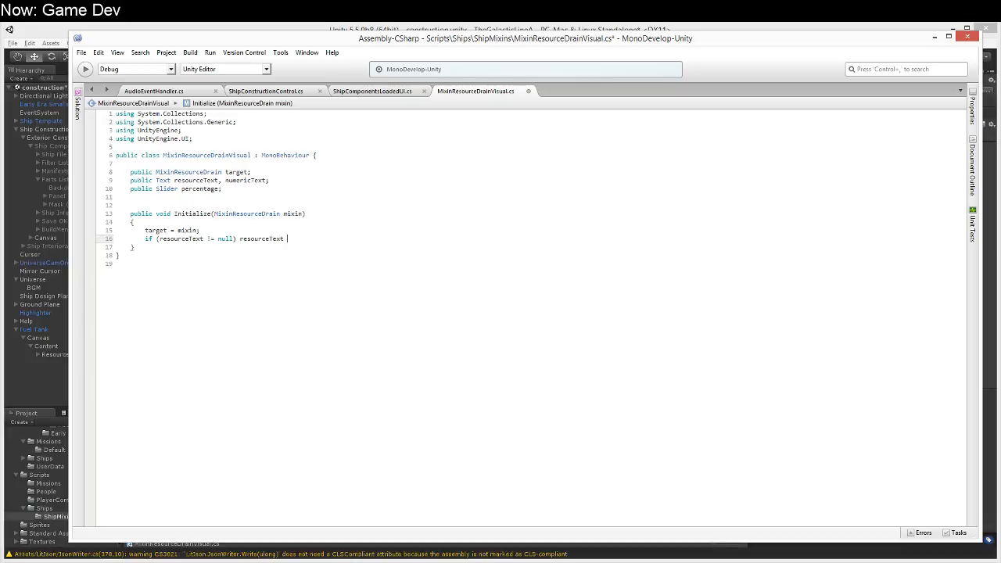
key("BackSpace")
type(".text = t")
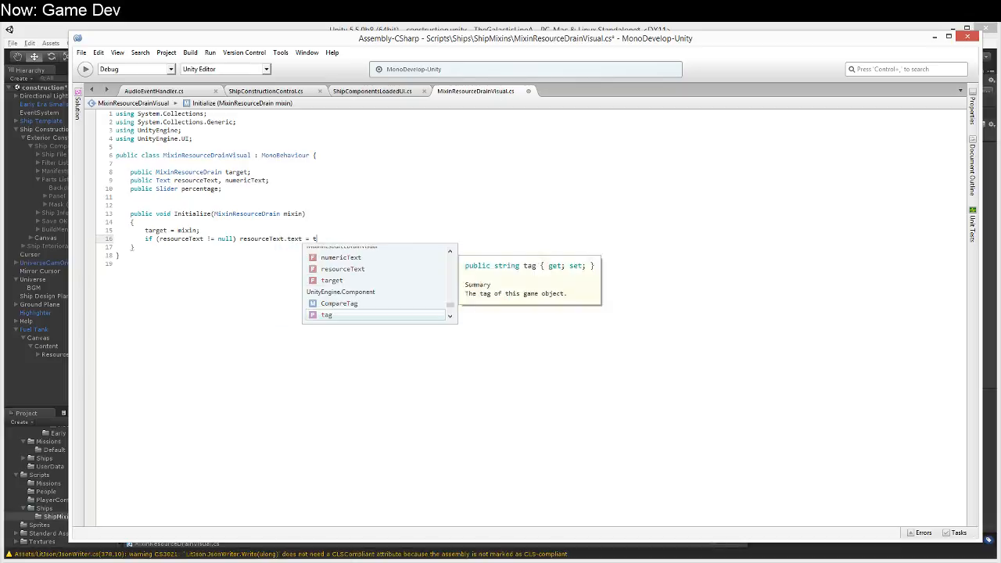
type("arget.")
key("Down")
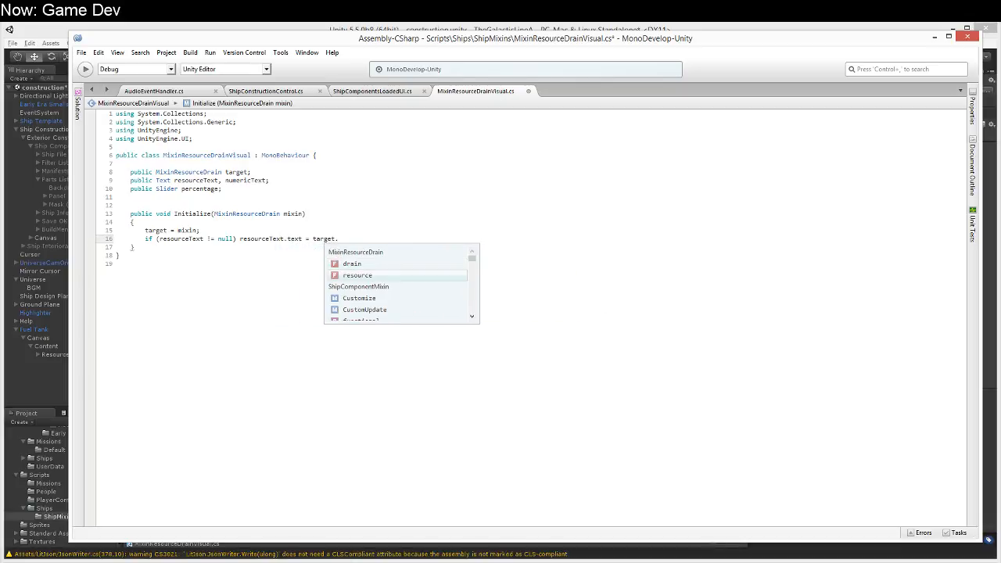
key("Up")
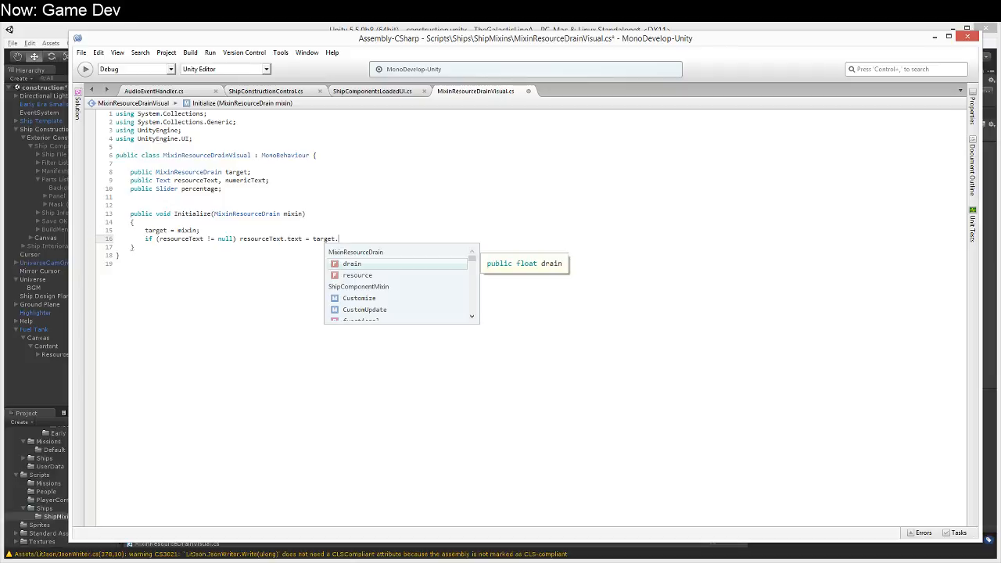
key("Down")
type(";")
Step: Save the MixinResourceDrainVisual script and select all fields and the Initialize method in the class body
key("Up")
key("Up")
key("Up")
key("Up")
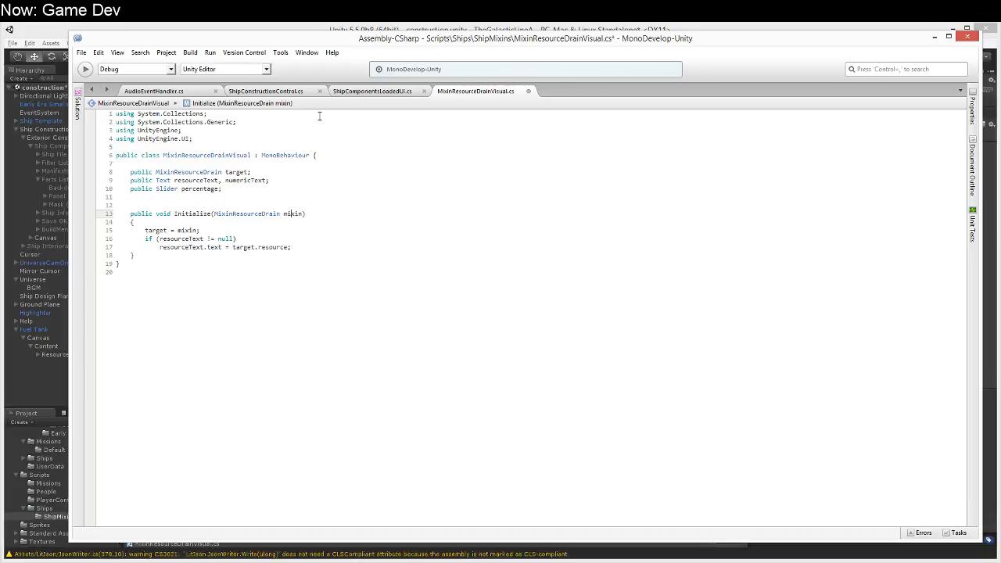
key("ctrl+s")
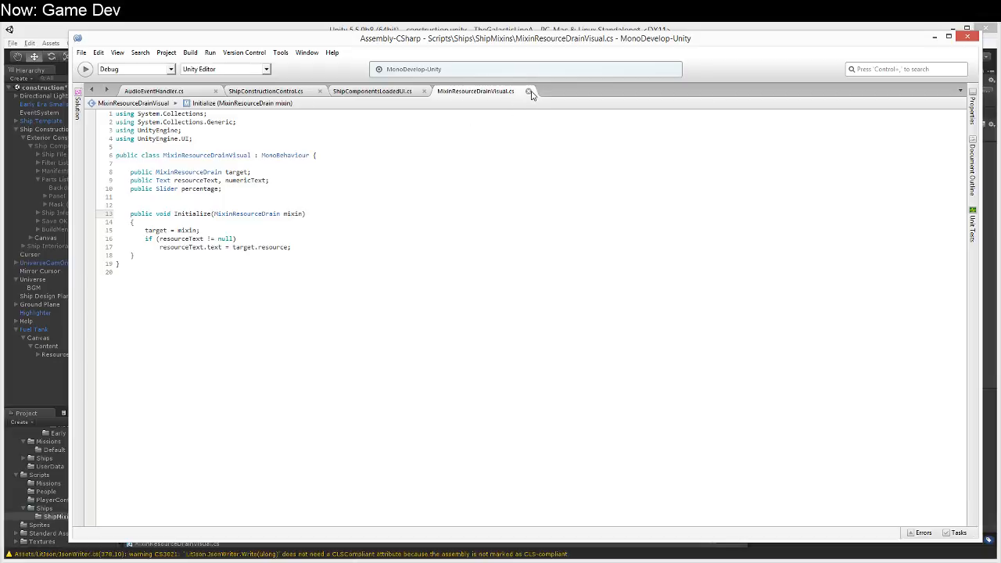
left_click_drag(158, 166, 248, 257)
key("ctrl+c")
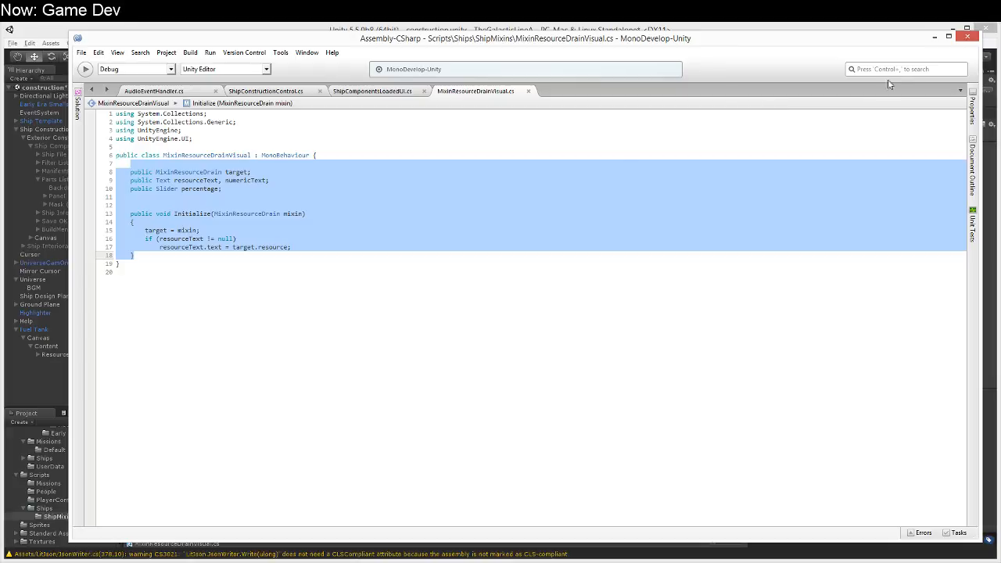
Step: Close the MixinResourceDrainVisual script and delete its asset from the ShipMixins folder
left_click(528, 91)
left_click(537, 29)
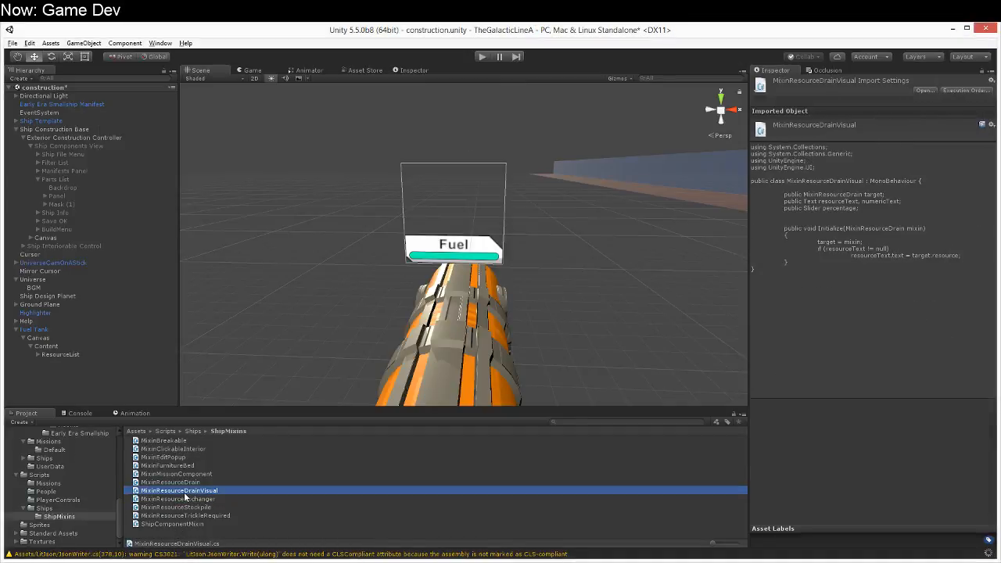
key("Delete")
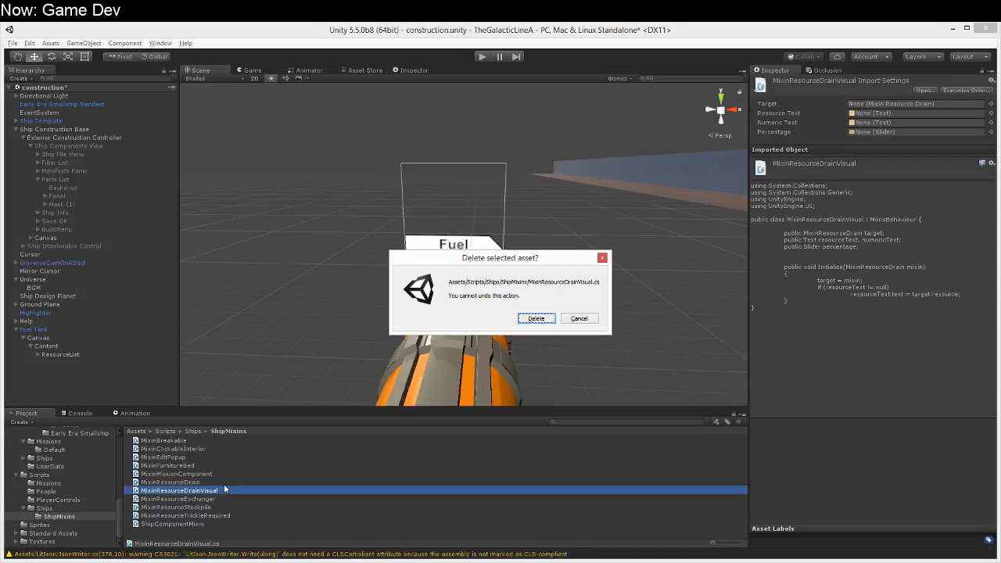
key("Return")
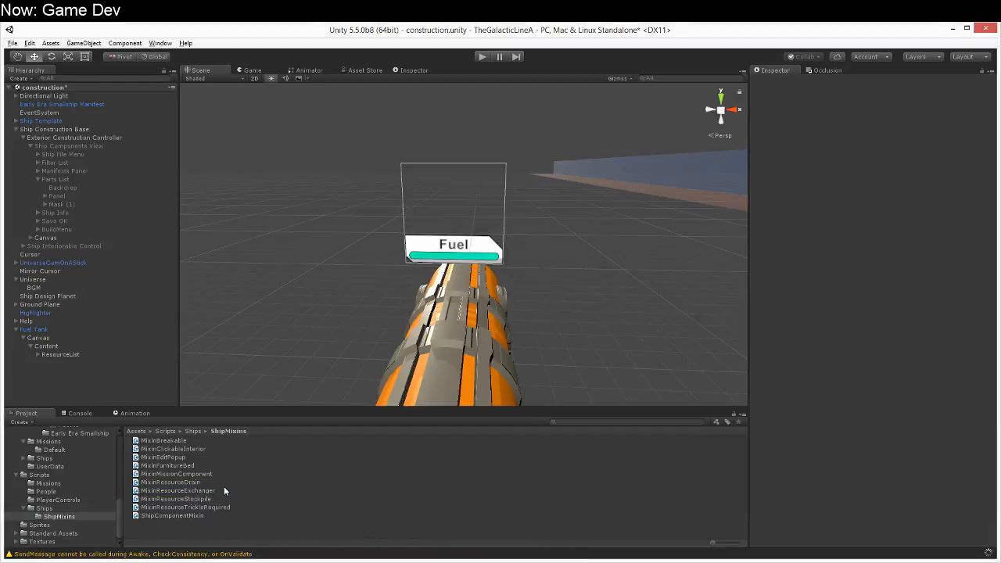
Step: Create a C# script named MixinResourceStockpileVisual in the ShipMixins folder
left_click(217, 500)
right_click(216, 502)
mouse_move(235, 306)
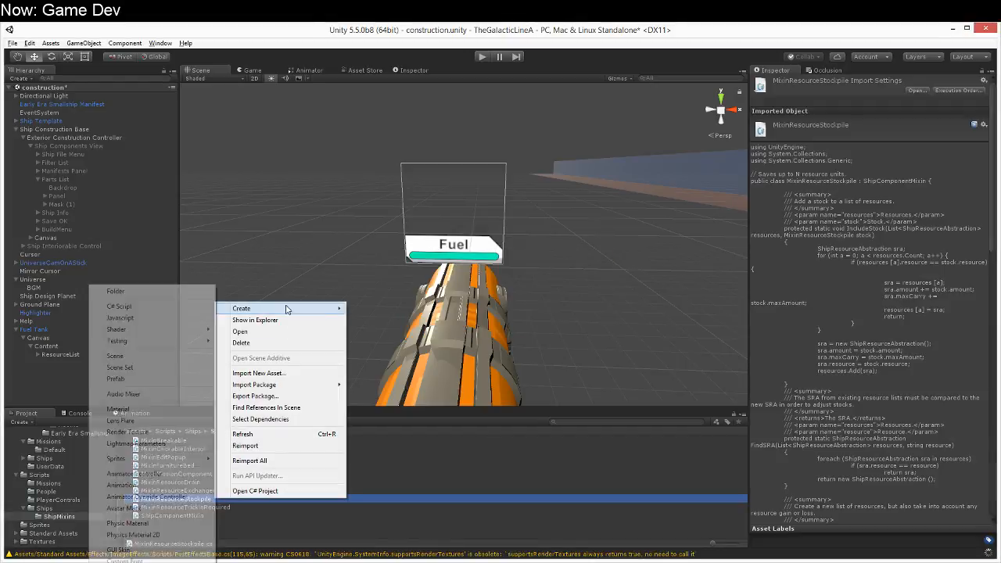
left_click(125, 307)
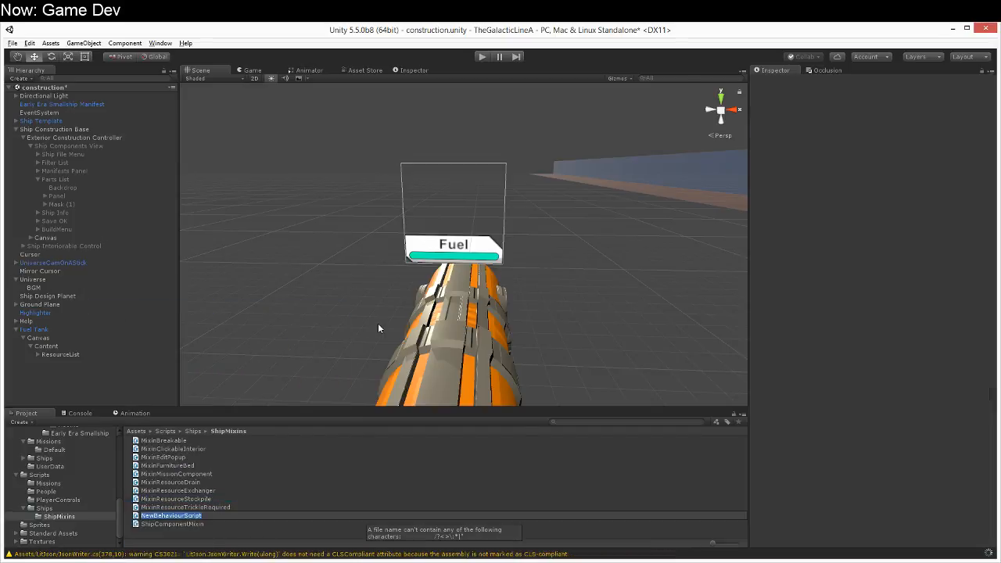
type("exam")
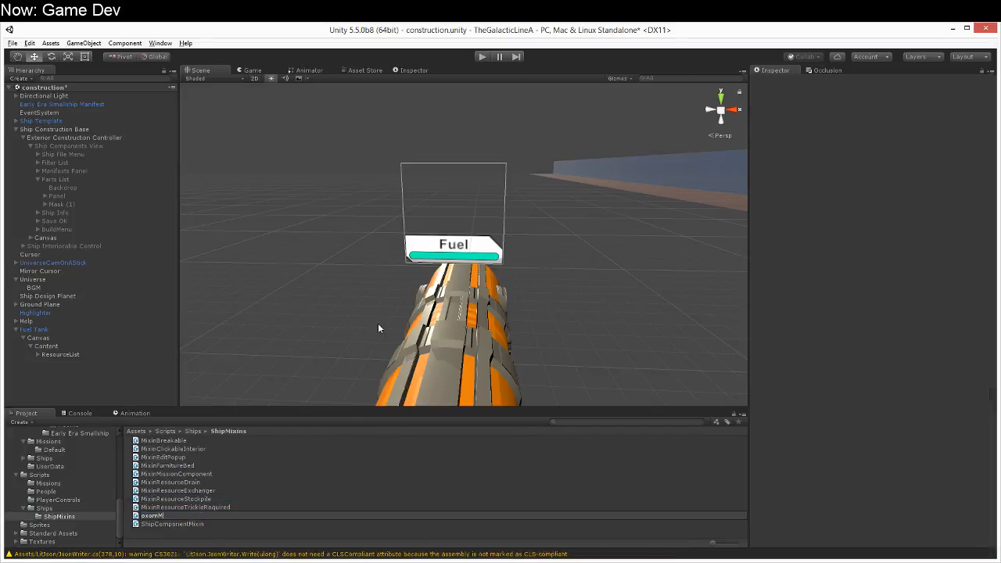
key("ctrl+a")
type("MixinResourceStockpileVisual")
key("Return")
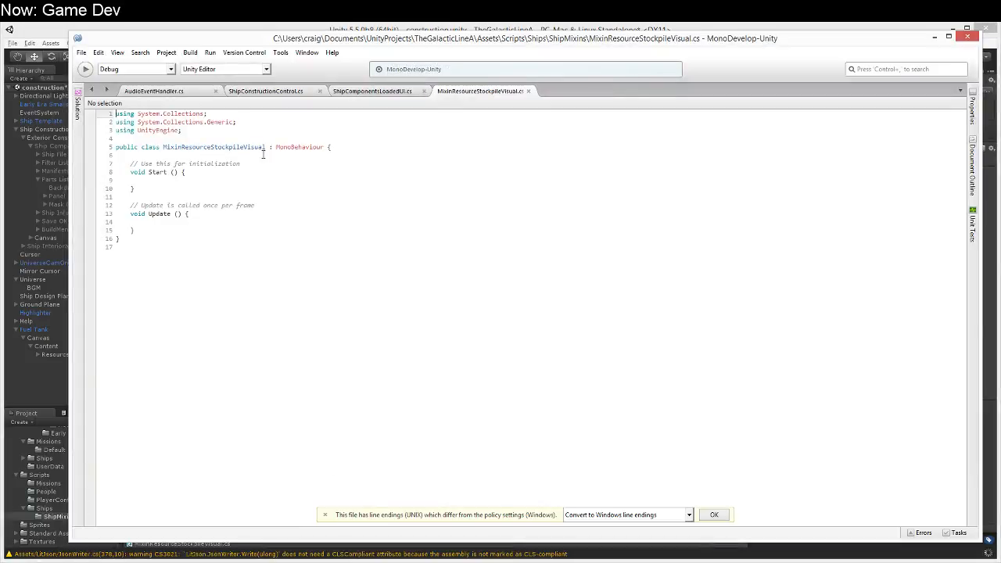
Step: Replace the template body of MixinResourceStockpileVisual with the copied fields and Initialize method
left_click_drag(262, 155, 318, 257)
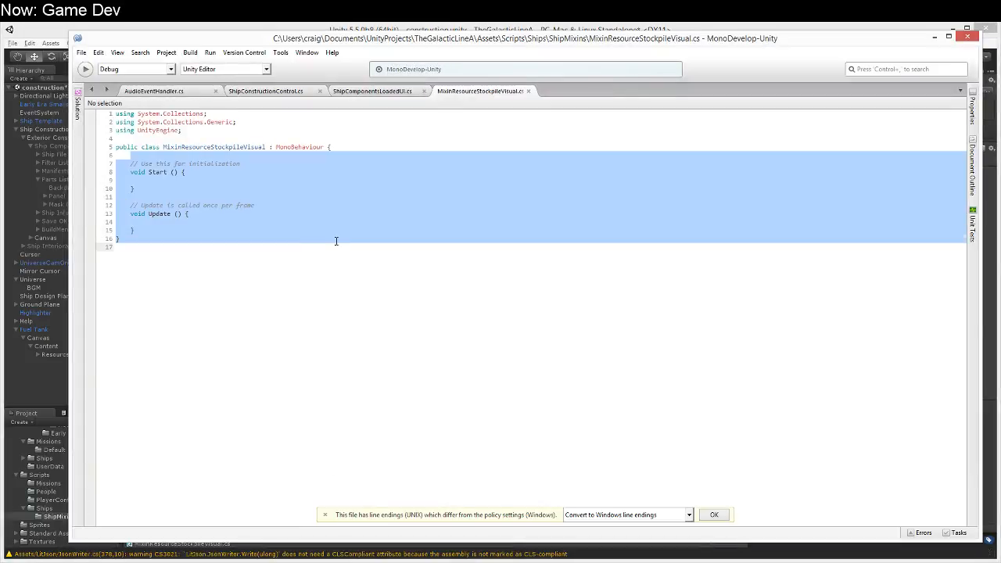
left_click(331, 230)
left_click_drag(114, 237, 135, 156)
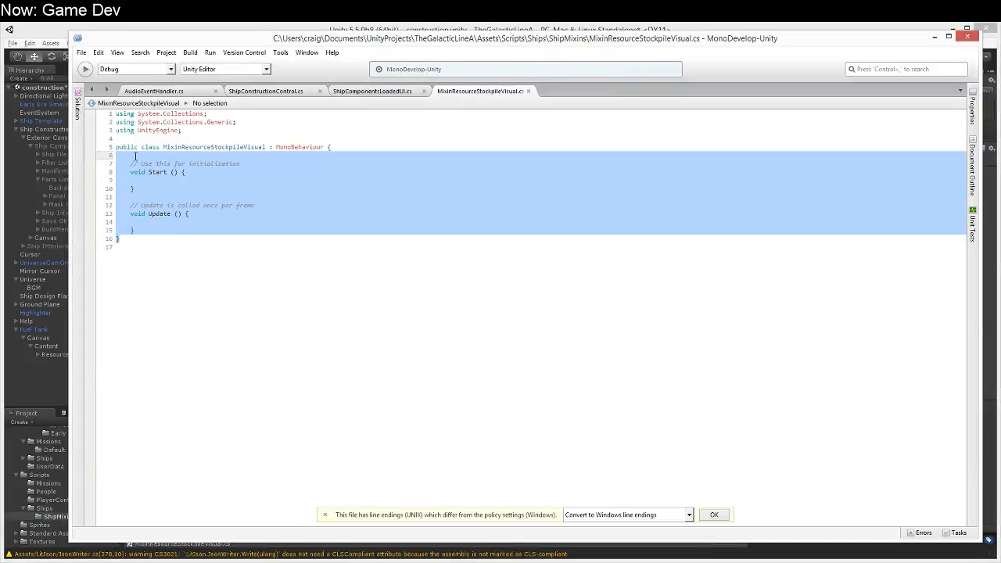
key("ctrl+v")
Step: Add a using UnityEngine.UI directive below the existing using lines by duplicating the UnityEngine one
key("Up")
key("Up")
key("Up")
key("Up")
key("Up")
key("Up")
key("Up")
key("Up")
key("Up")
key("Up")
key("Up")
key("Up")
key("Up")
key("Up")
key("Up")
key("shift+End")
key("ctrl+c")
key("End")
key("Return")
key("ctrl+v")
type(".UI")
Step: Change the type of the target field to MixinResourceStockpile
key("Down")
key("Down")
key("Down")
key("Down")
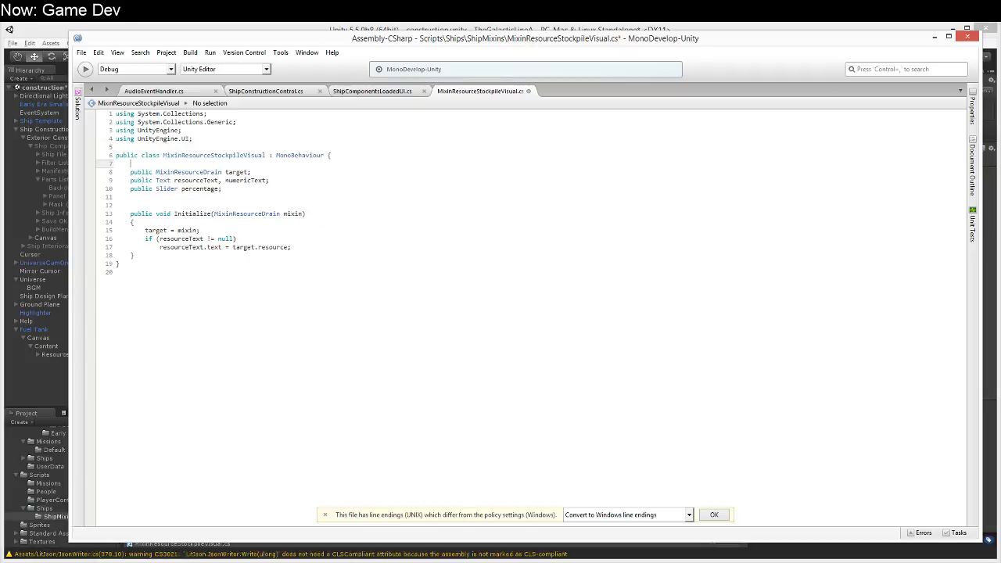
key("BackSpace")
key("BackSpace")
key("BackSpace")
key("BackSpace")
key("BackSpace")
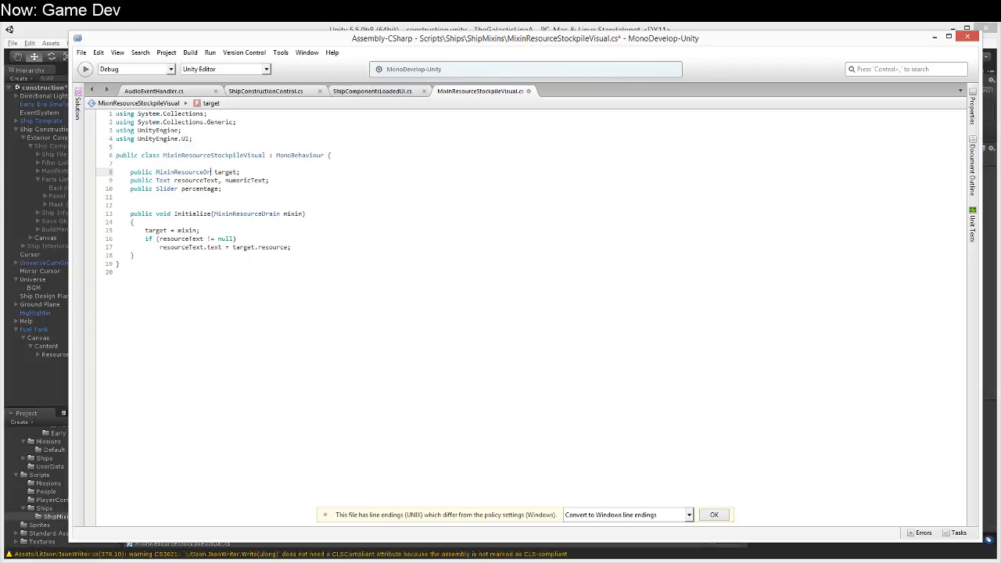
type("Stockpile")
Step: Change the Initialize parameter type to MixinResourceStockpile and convert the file to Windows line endings
key("Down")
key("Down")
key("Down")
key("Down")
key("Down")
key("Down")
key("Down")
key("Down")
key("Down")
key("Up")
key("Up")
key("Up")
key("Up")
key("Up")
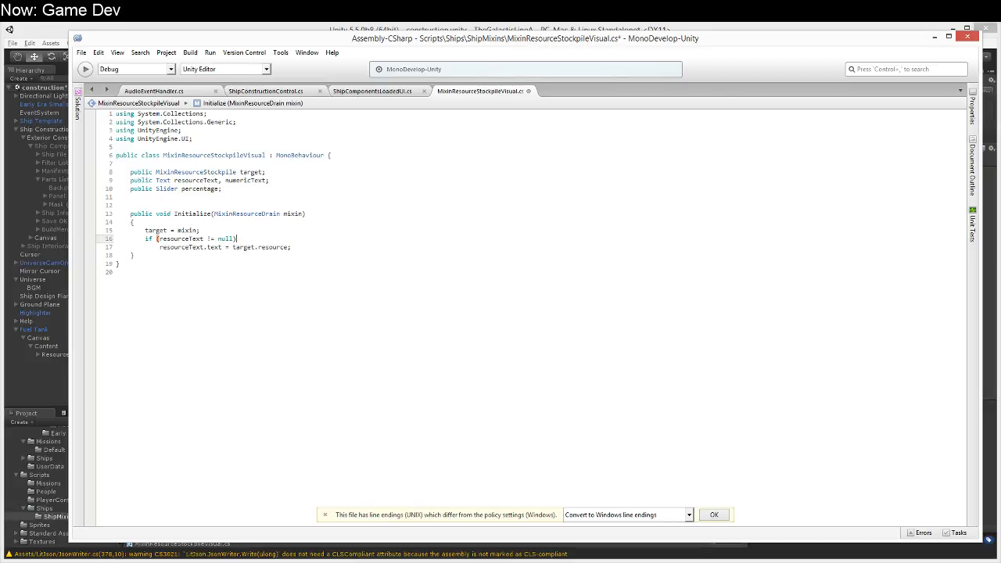
key("Down")
key("End")
key("Left")
key("BackSpace")
key("BackSpace")
key("BackSpace")
key("BackSpace")
key("BackSpace")
type("Stockpi")
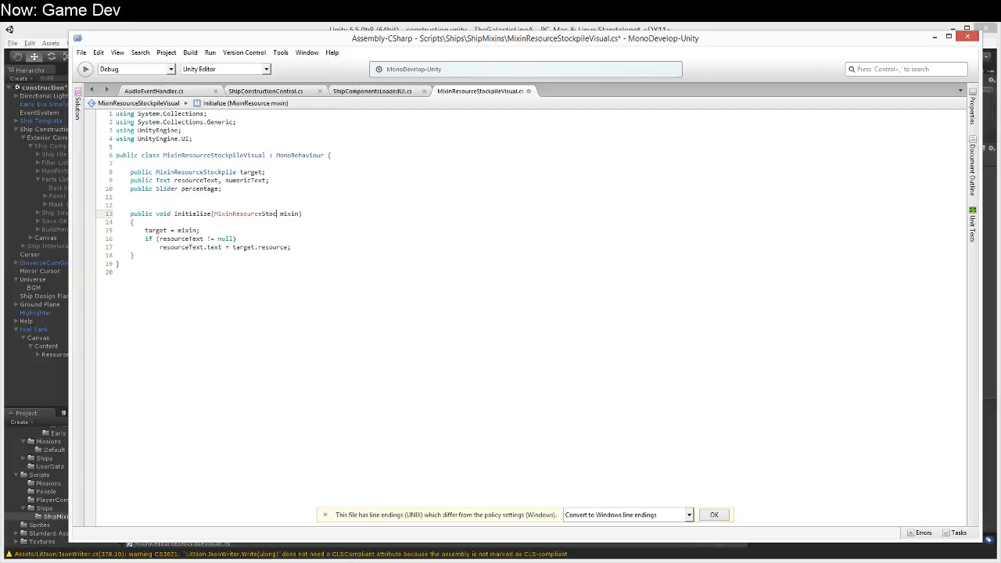
type("le")
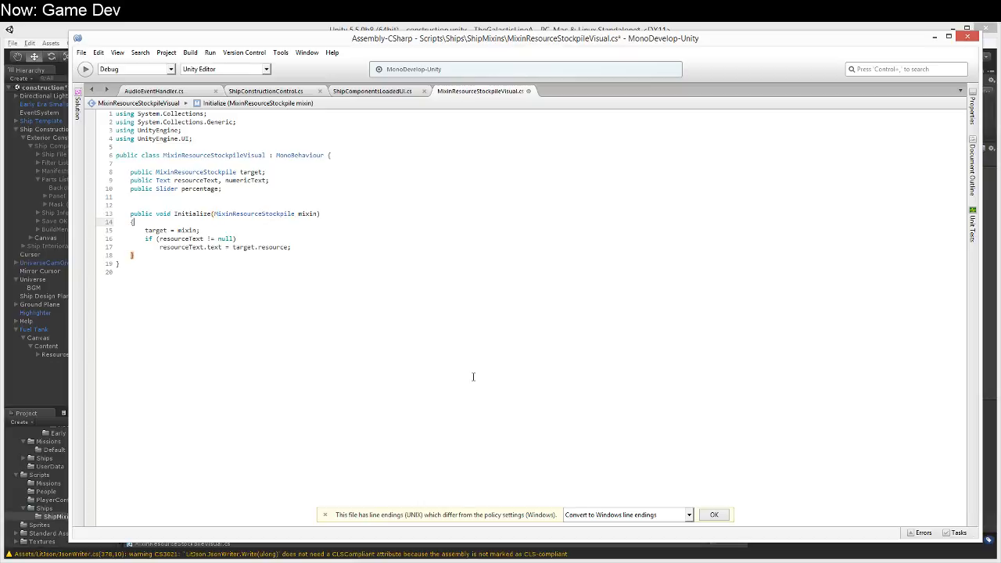
left_click(718, 515)
Step: Make the null check in Initialize assign target.priority to resourceText.text
double_click(274, 247)
key("BackSpace")
key("ctrl+space")
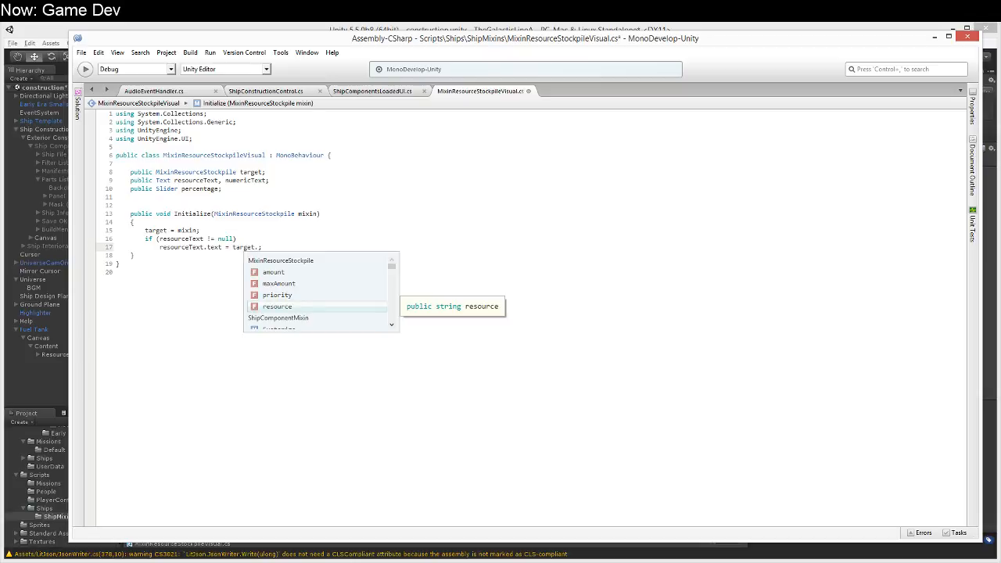
key("Up")
key("Up")
key("Up")
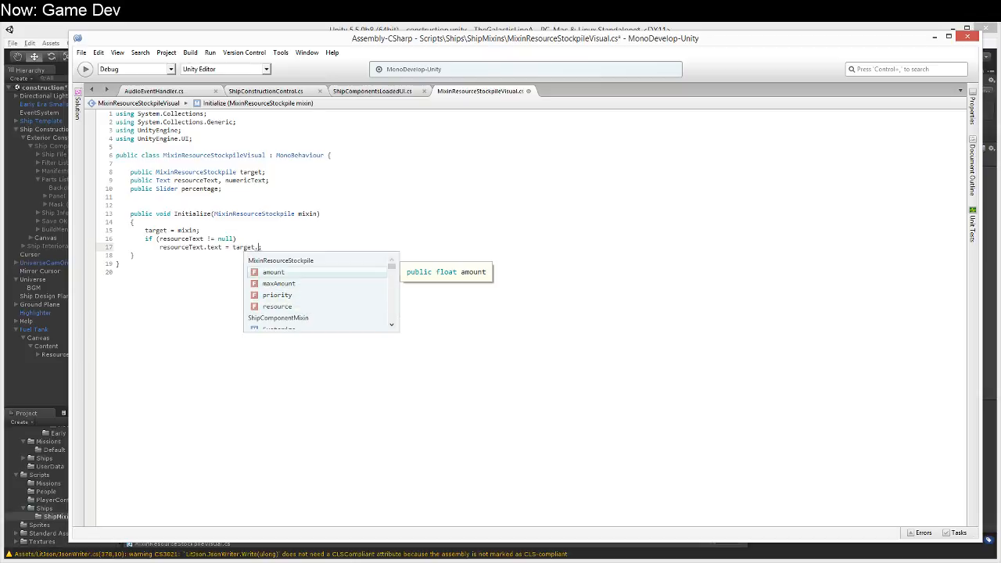
key("Down")
key("Down")
key("Down")
key("Up")
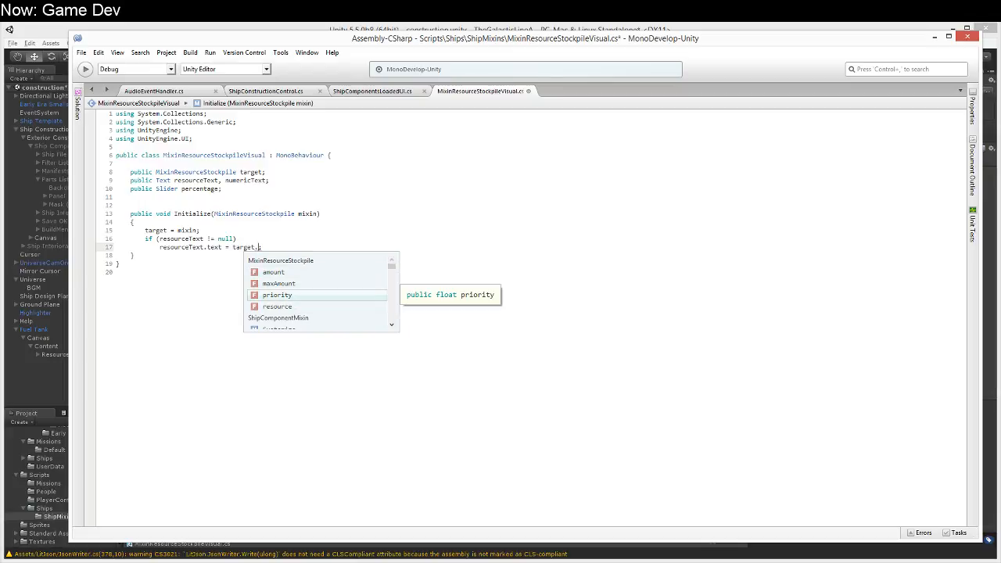
key("Return")
Step: Try to add a CanvasUpdate () call at the end of Initialize
key("Return")
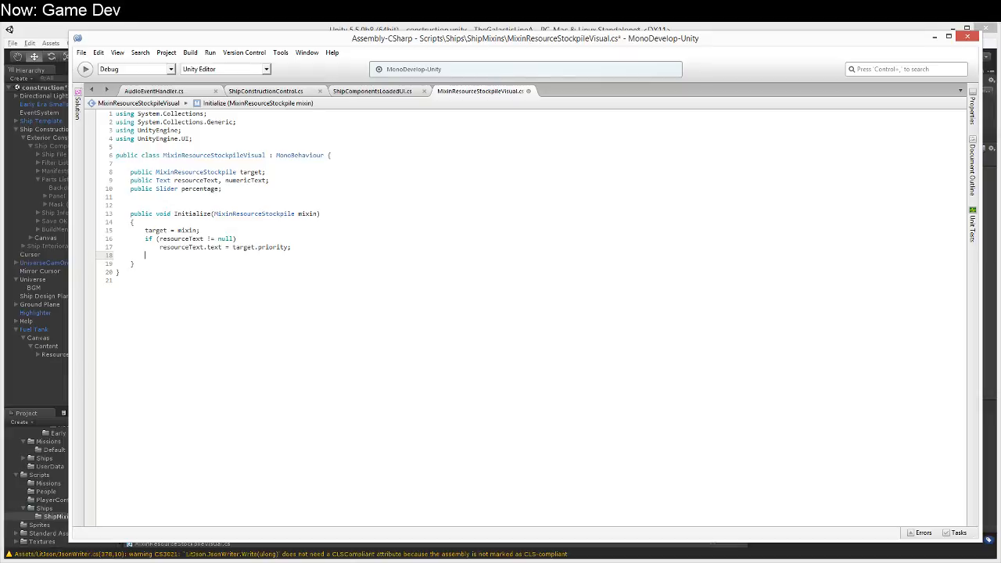
Step: Add an empty public void Refresh() method after Initialize
key("Return")
type("CanvasUpdate ();")
key("ctrl+Left")
key("ctrl+shift+Left")
type("vo")
key("BackSpace")
key("BackSpace")
key("Down")
key("Return")
type("public void Refresh()")
key("Return")
type("{")
key("Return")
type("}")
Step: Call Refresh() at the end of Initialize
key("Up")
key("Up")
key("Up")
key("Up")
type("Refresh")
key("BackSpace")
key("Up")
key("Up")
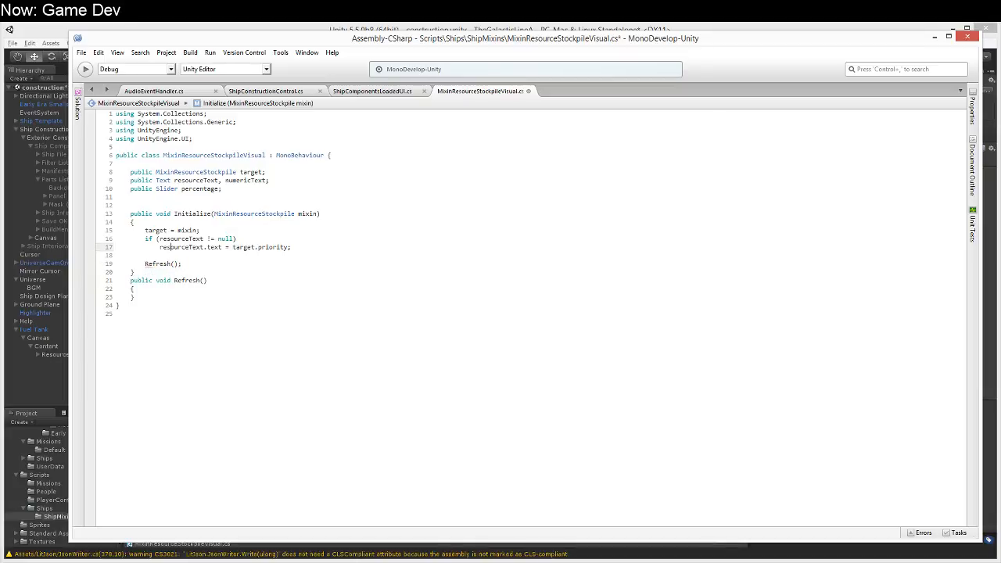
key("End")
key("Return")
key("Return")
key("BackSpace")
type("mixin.")
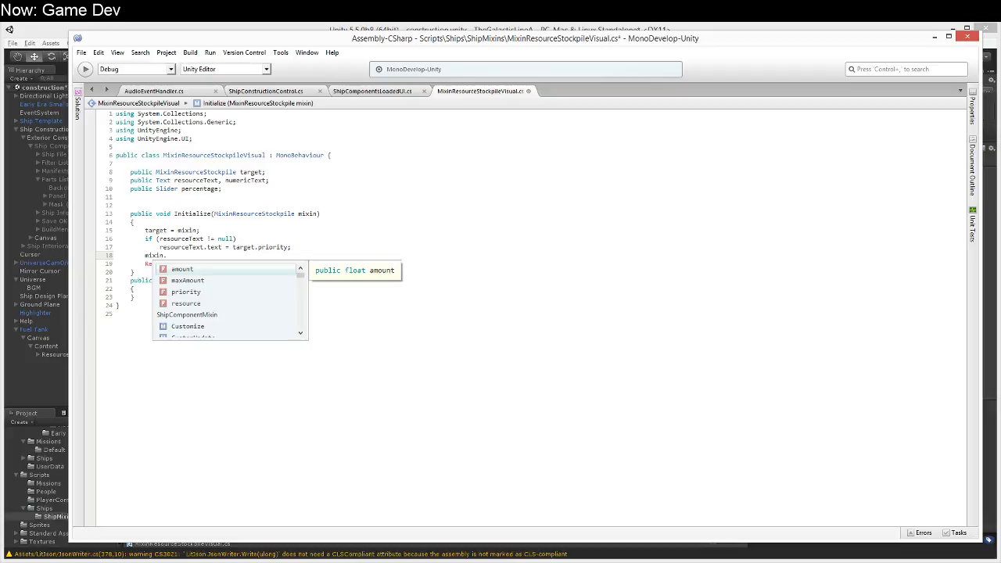
key("Escape")
key("shift+Home")
key("BackSpace")
key("BackSpace")
Step: Add a public void Update() method between Initialize and Refresh that calls Refresh ()
key("Down")
key("Down")
key("Return")
type("pu")
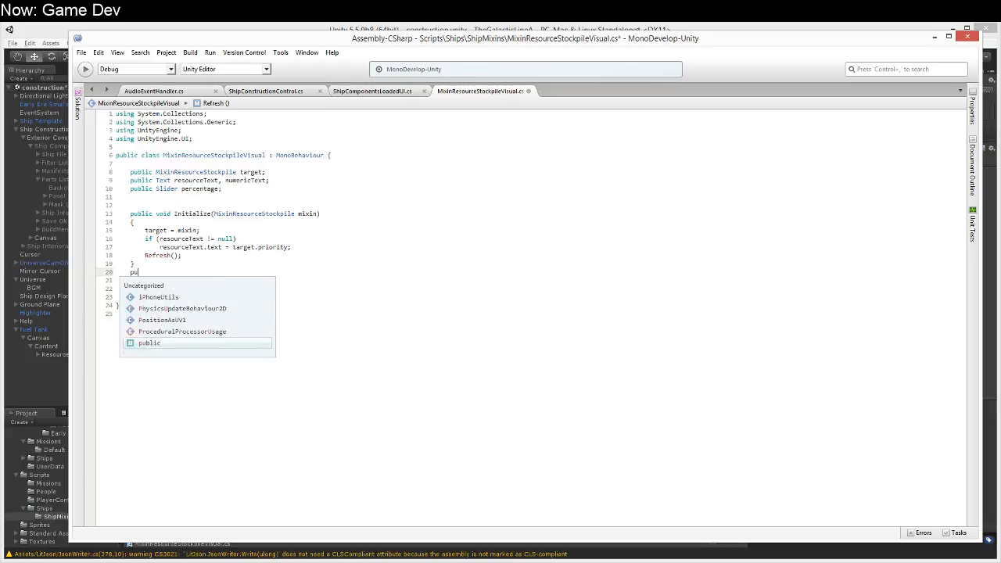
type("blic void Update() {")
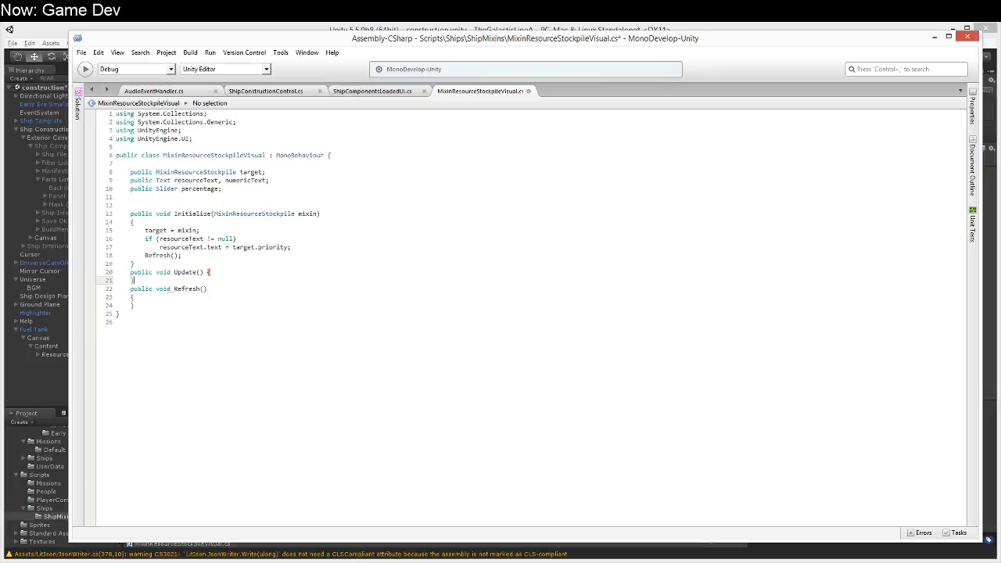
key("Return")
type("Refrse")
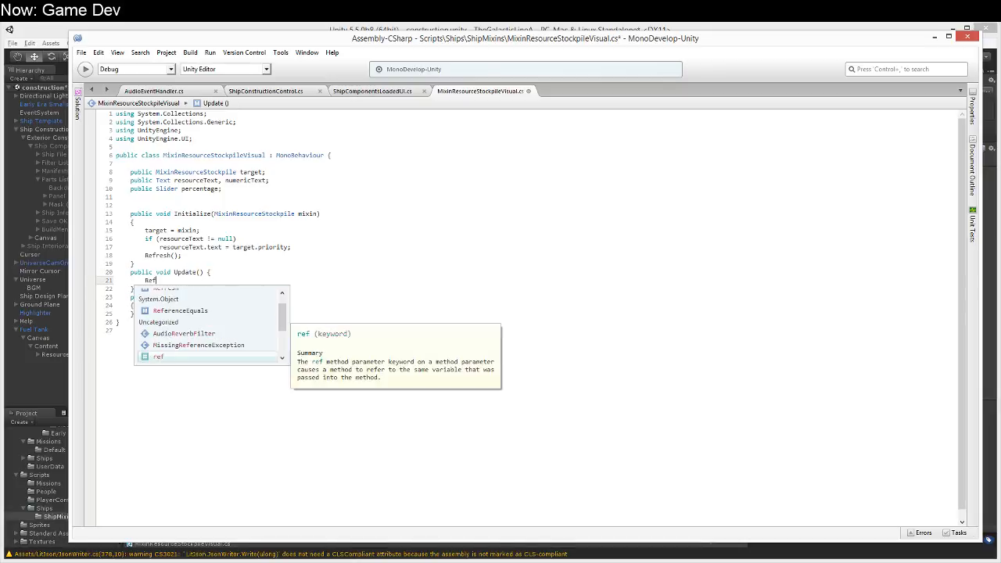
key("BackSpace")
key("BackSpace")
type("esh ();")
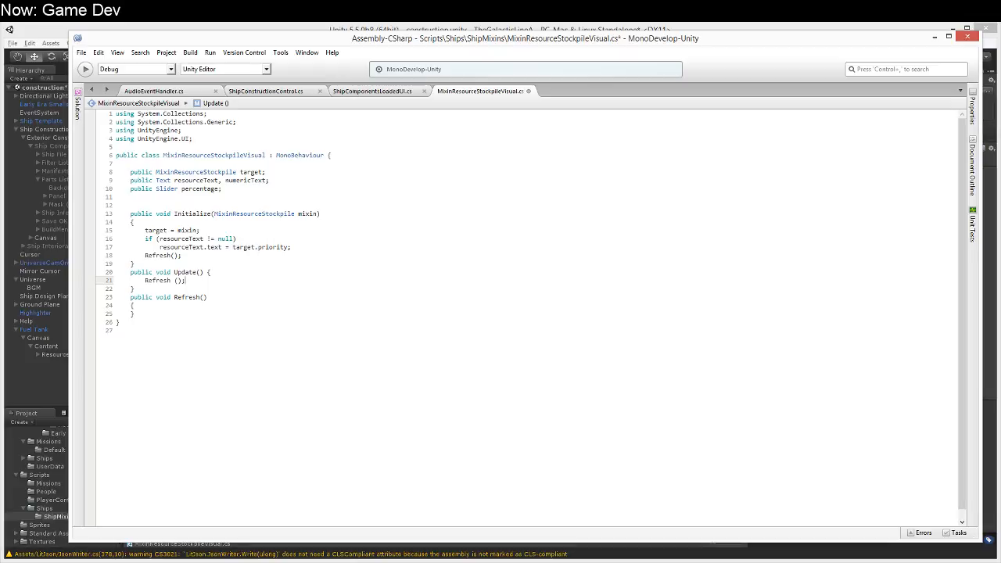
Step: Start the Refresh method with a check that returns if target == null
key("Down")
key("Down")
key("Down")
key("Return")
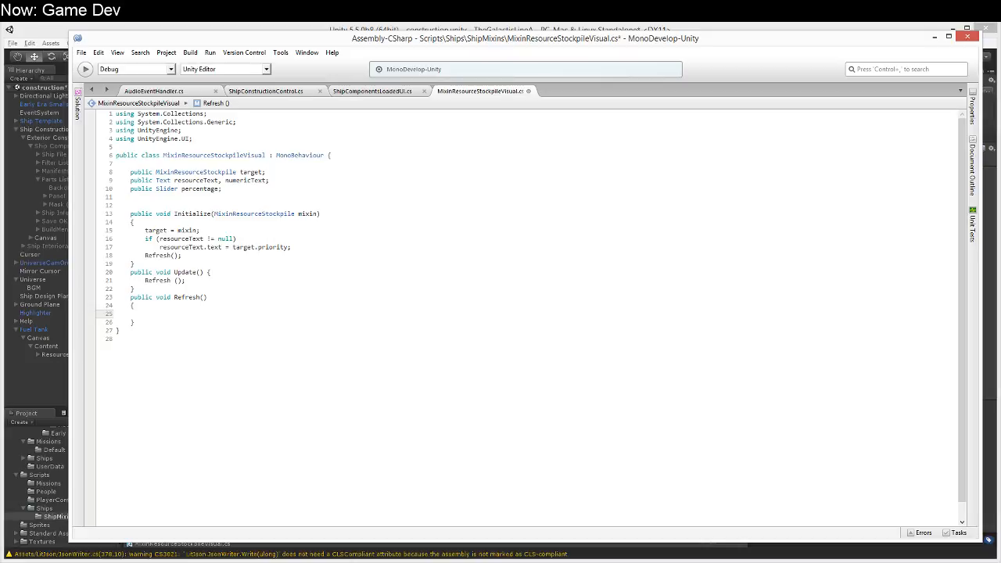
type("if (target ")
type("!= null)")
key("Return")
type("return;")
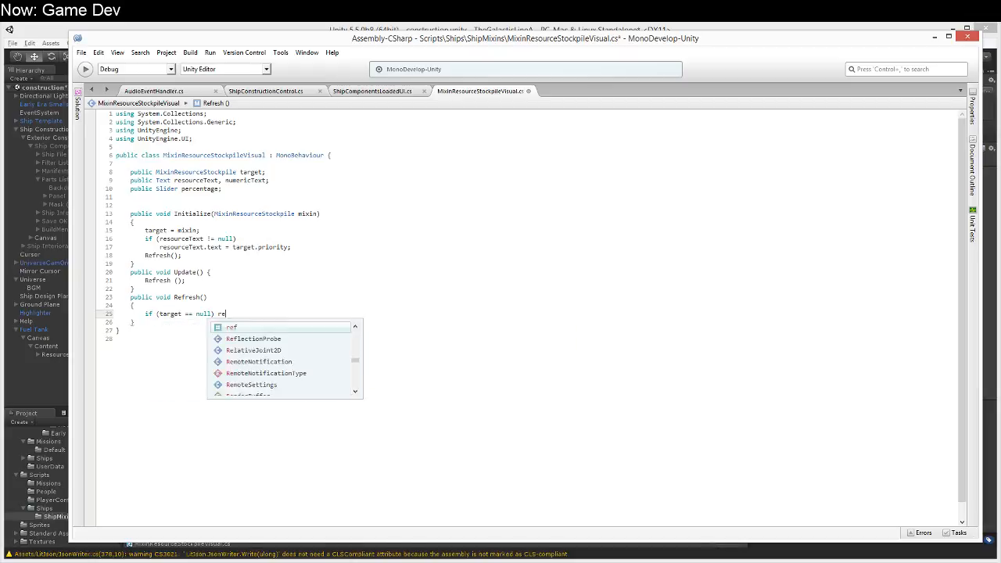
Step: Enclose the return statement of the target null check in braces on separate lines
key("Up")
key("Down")
key("Up")
key("End")
key("Return")
type("{")
key("Down")
key("End")
key("Return")
type("}")
Step: Log "No target for " + name with Debug.Log before the return in the target null check
key("Up")
key("Up")
key("Return")
type("De")
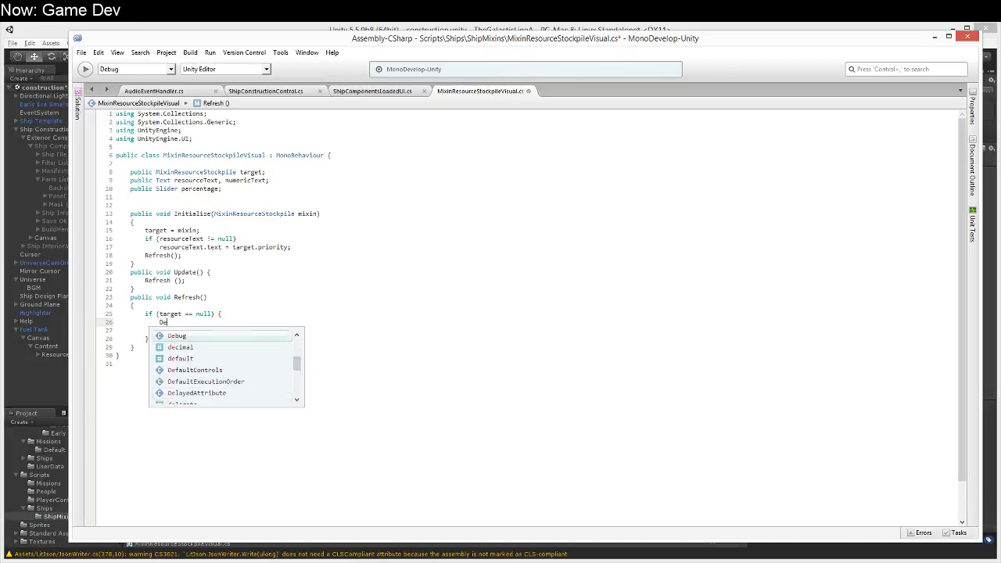
type("bug.Log (\"No ta")
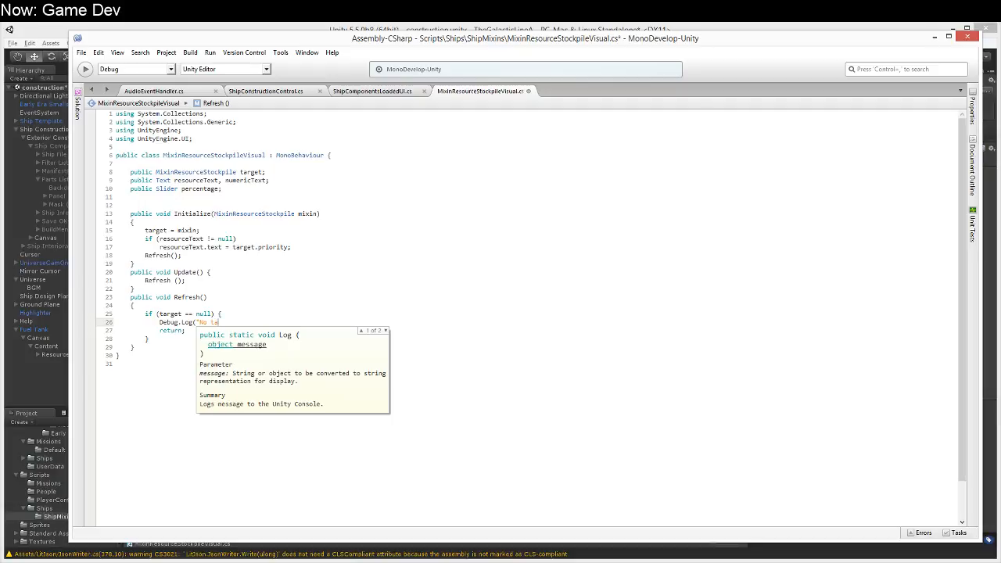
type("rget for \" + name);")
Step: Add an if (numericText != null) block below the target null check in Refresh
key("Down")
key("Down")
key("Return")
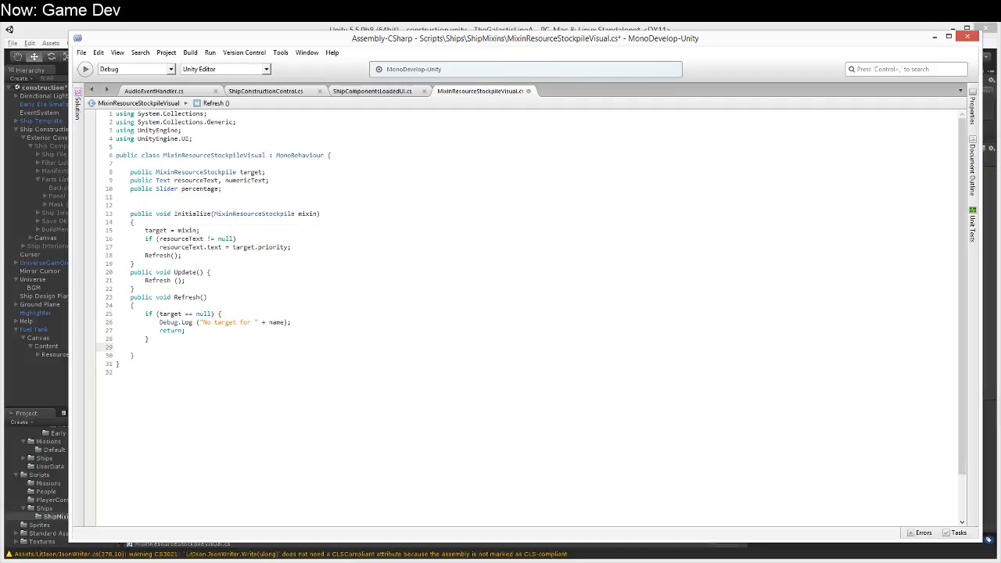
type("if (numeri")
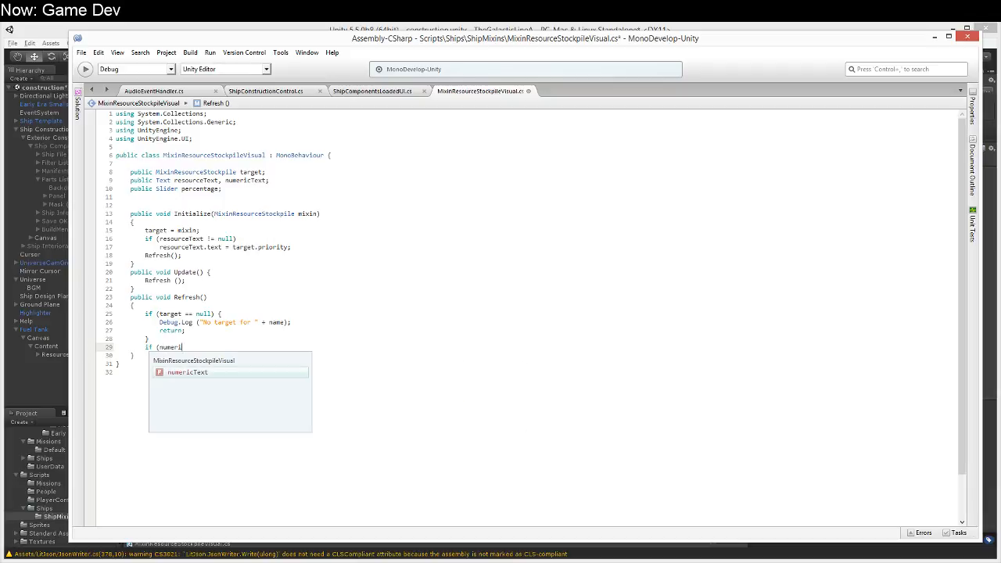
type("cText !")
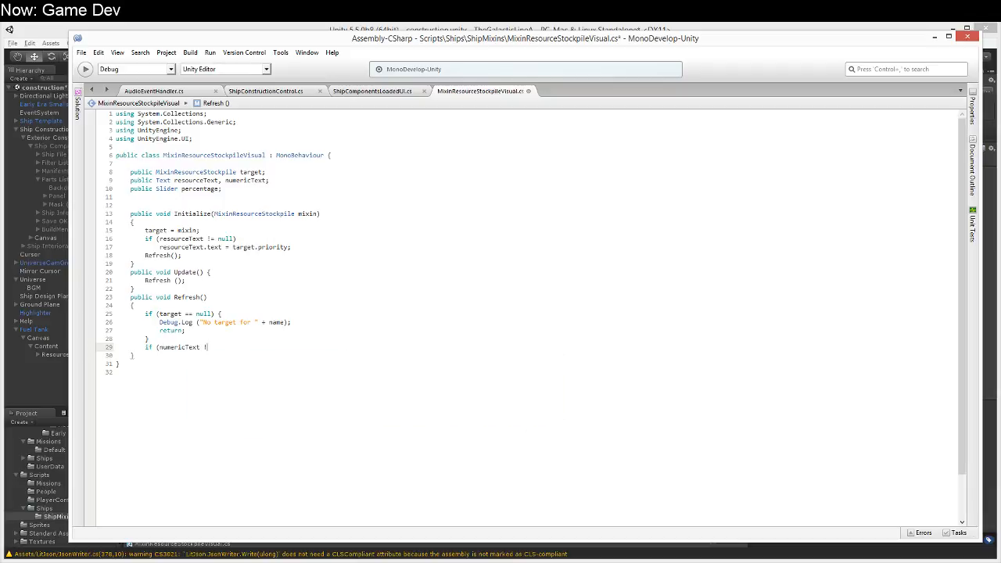
type("= null) {")
key("Return")
Step: Inside the numericText null check, start an assignment of Mathf.Round(target.amount) to numericText.text
type("numericText.")
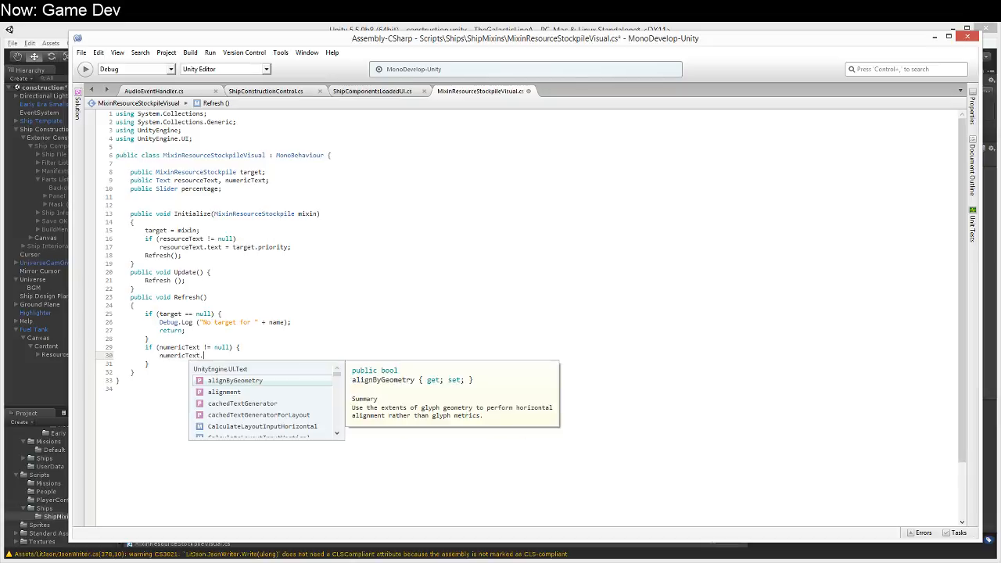
type("text = ")
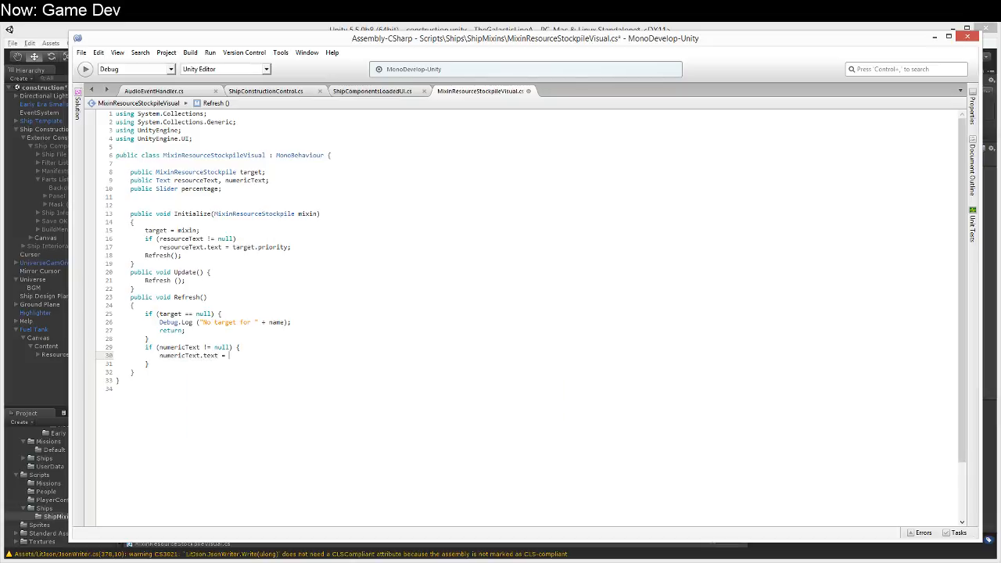
type("target.")
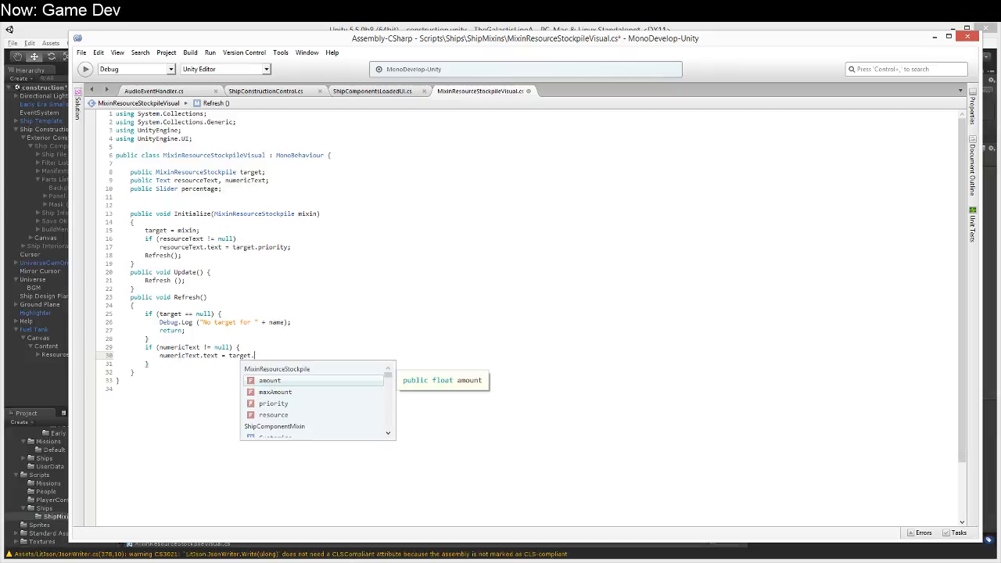
key("Return")
type("Mathf.")
type("Round")
key("Return")
type("(")
key("End")
type(")")
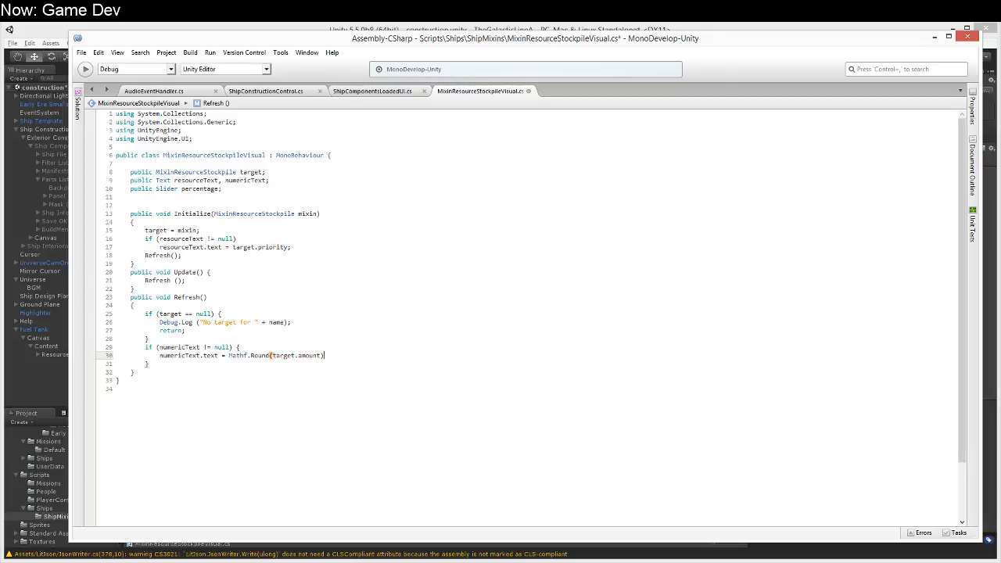
type(" + \"/\" + target.maxAmount;")
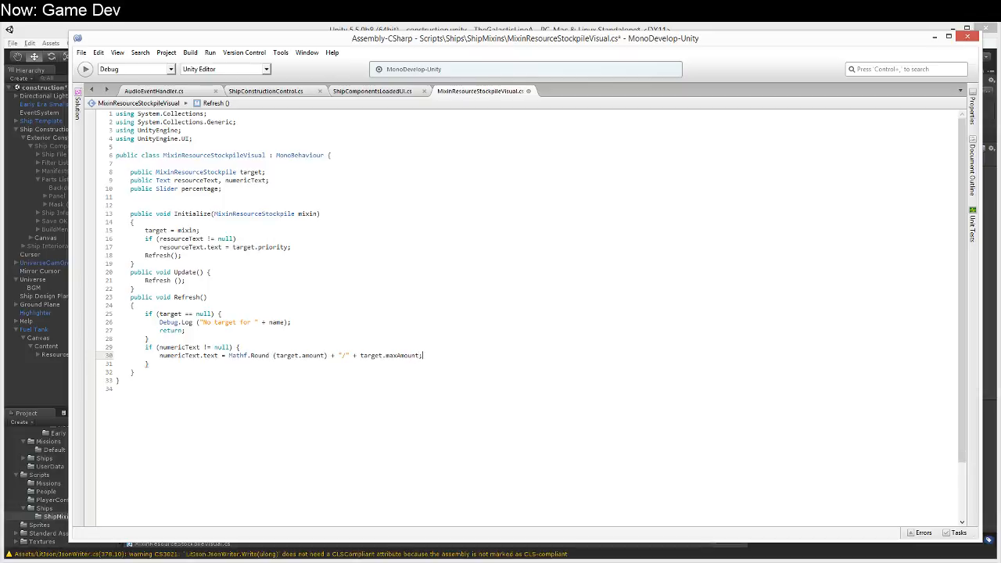
Step: Append "/" and target.maxAmount to the rounded amount and end the numericText.text statement
key("Down")
Step: Add an if (percentage != null) block below the numericText block in Refresh
key("Return")
type("i")
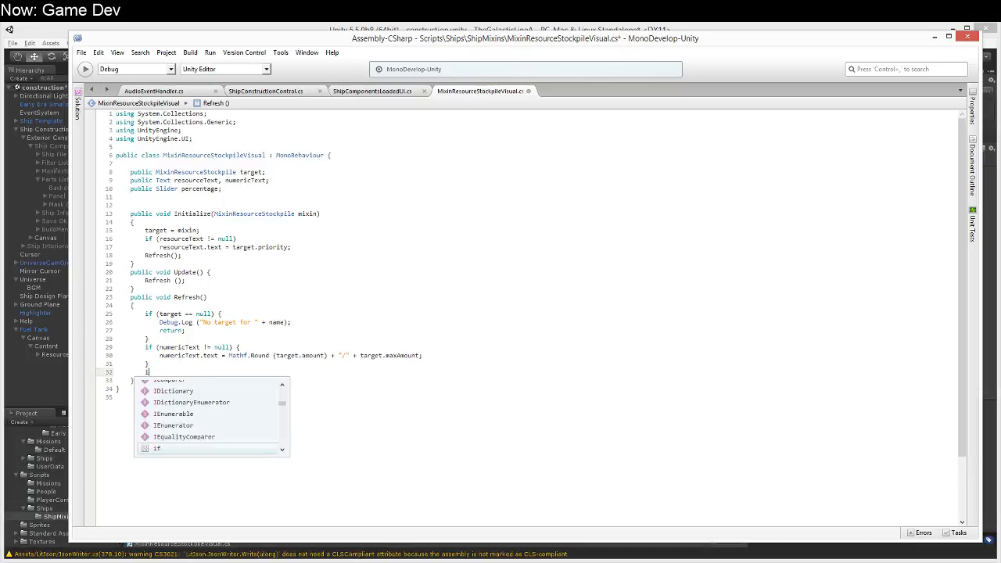
type("f (pe")
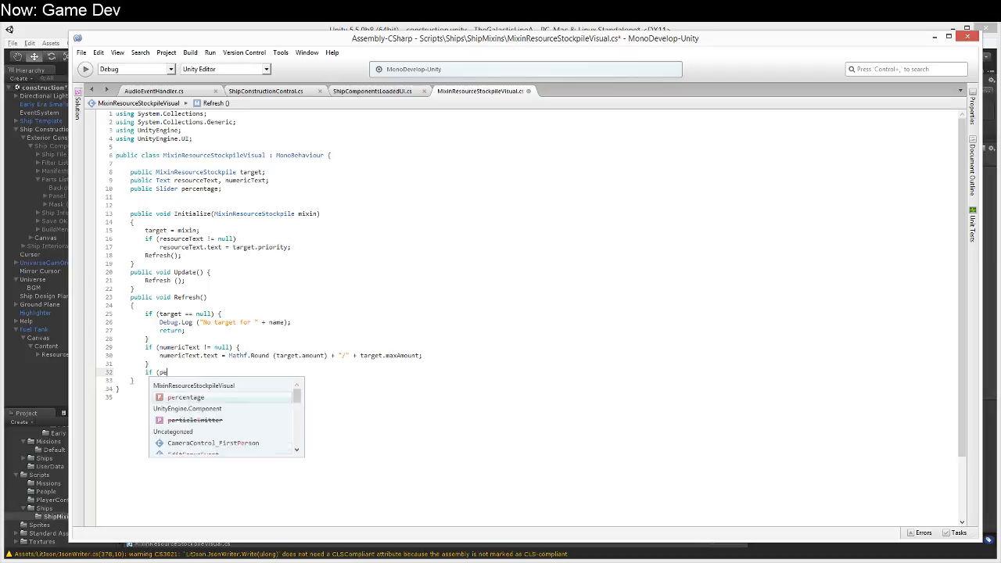
type("rcentage != null) {")
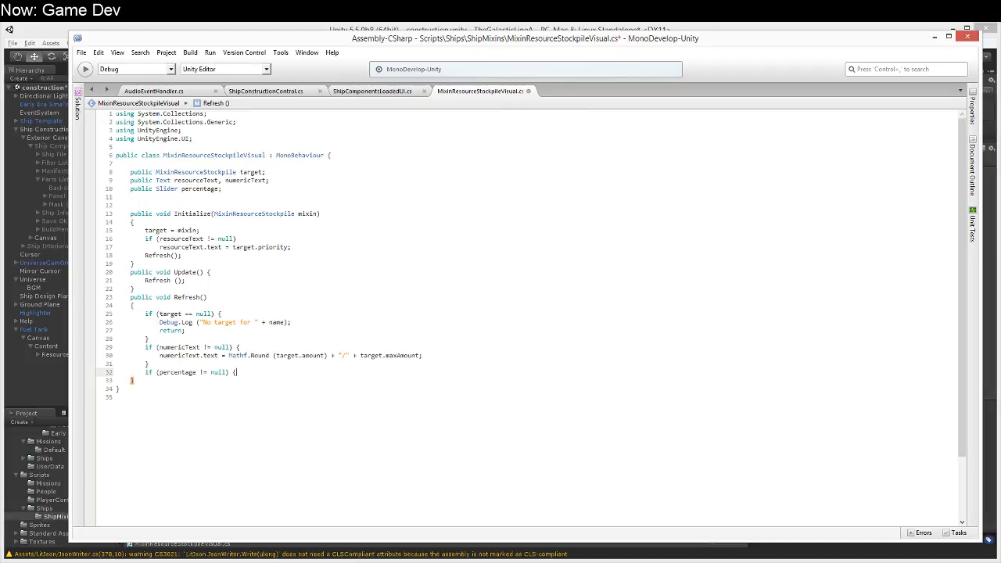
key("Return")
Step: Set percentage.value to target.amount / target.maxAmount inside the percentage block and save the script
type("percentage")
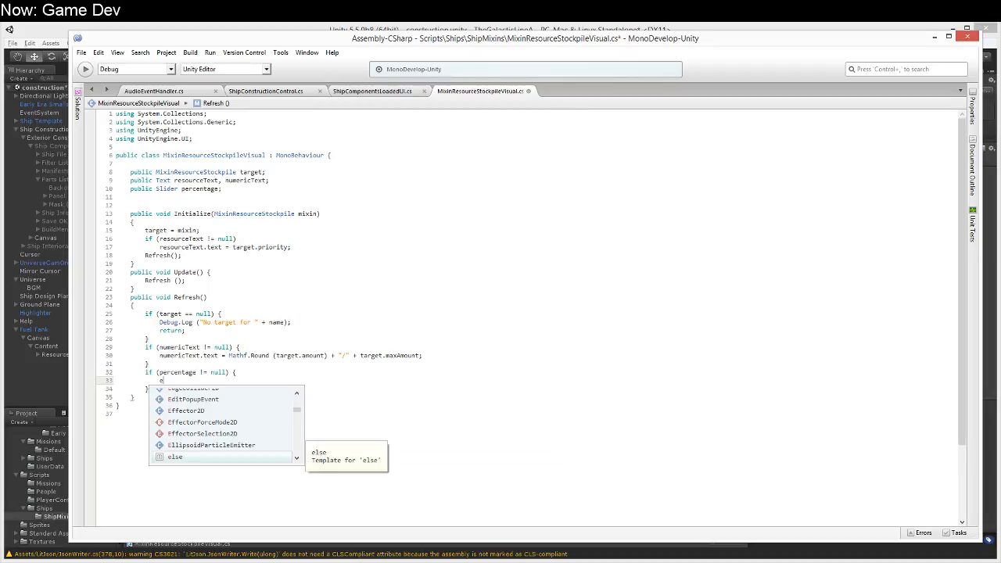
type(".value = Mar")
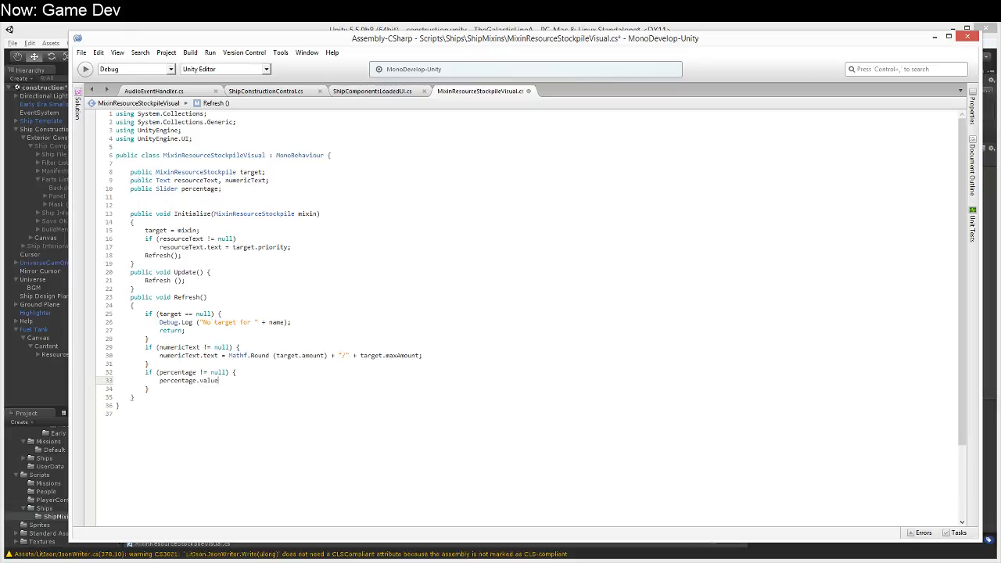
key("BackSpace")
type("thf.Round(")
key("ctrl+shift+Left")
key("ctrl+shift+Left")
key("BackSpace")
type("target.amount ")
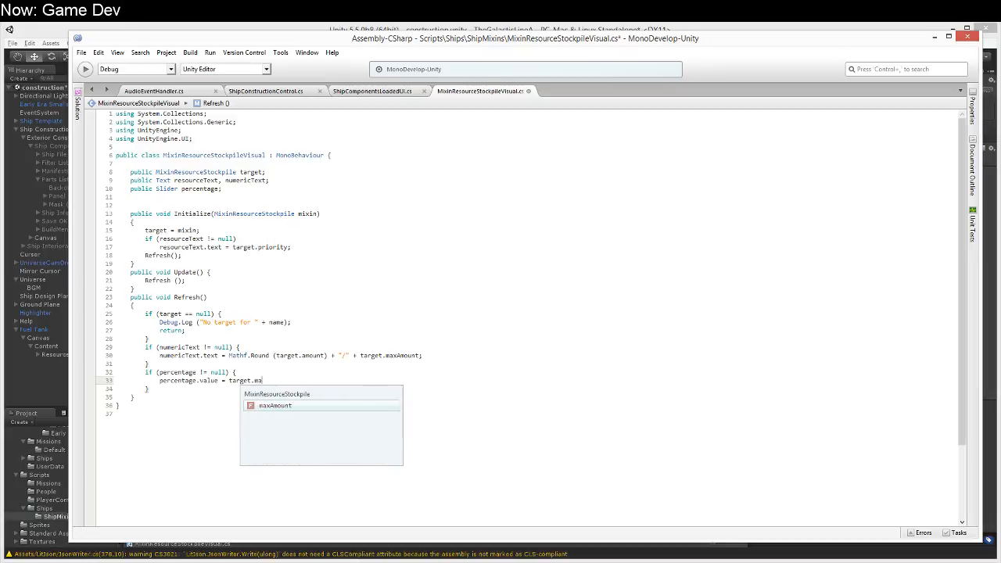
type("/ tar")
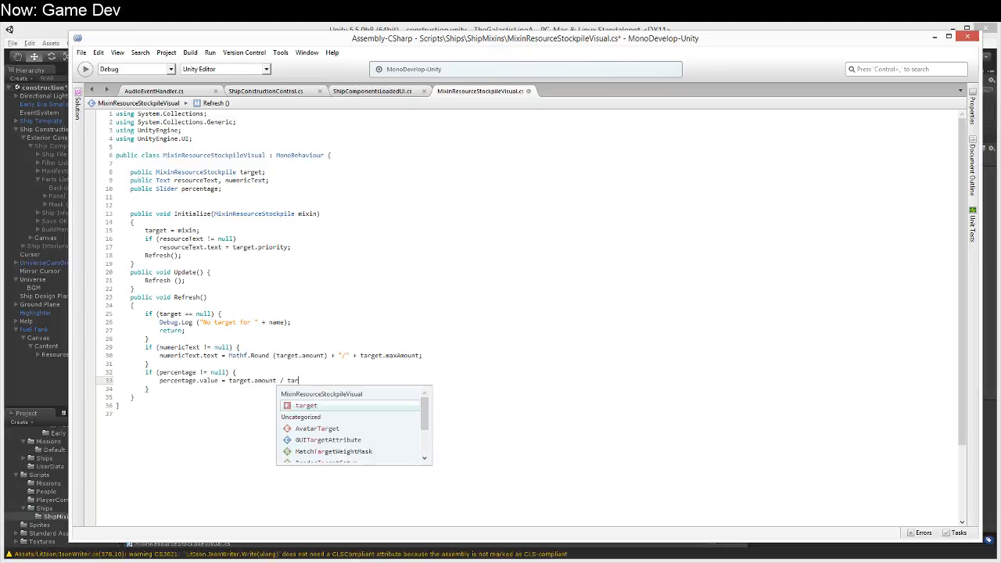
type("get.maxAmount;")
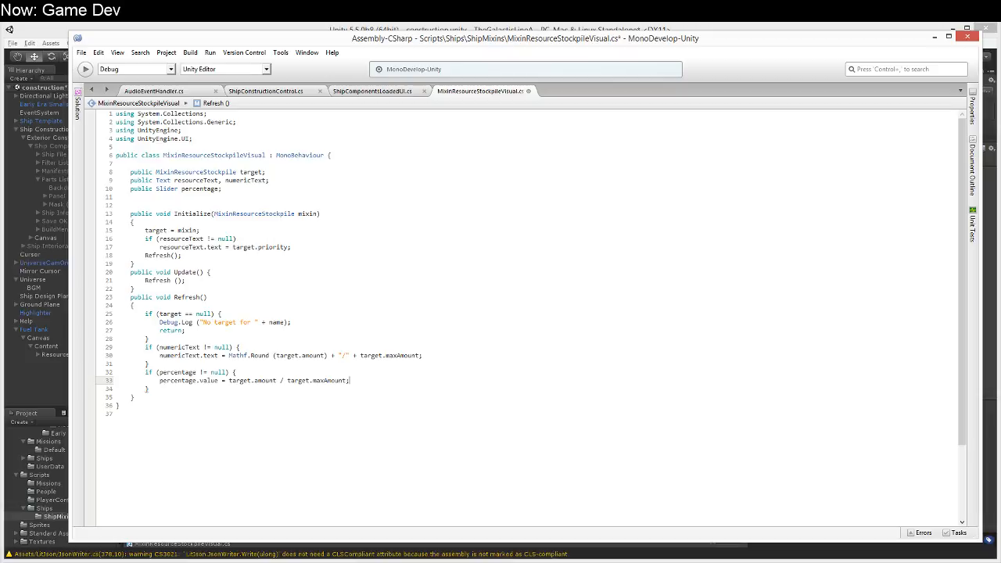
key("ctrl+s")
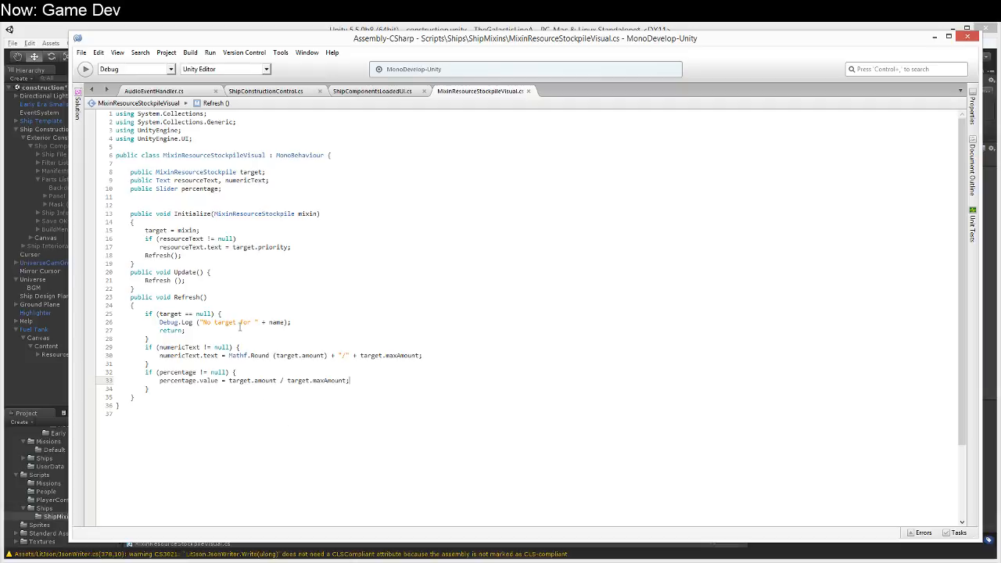
Step: Switch to Unity and open the script line that causes the reported compile error
left_click(486, 32)
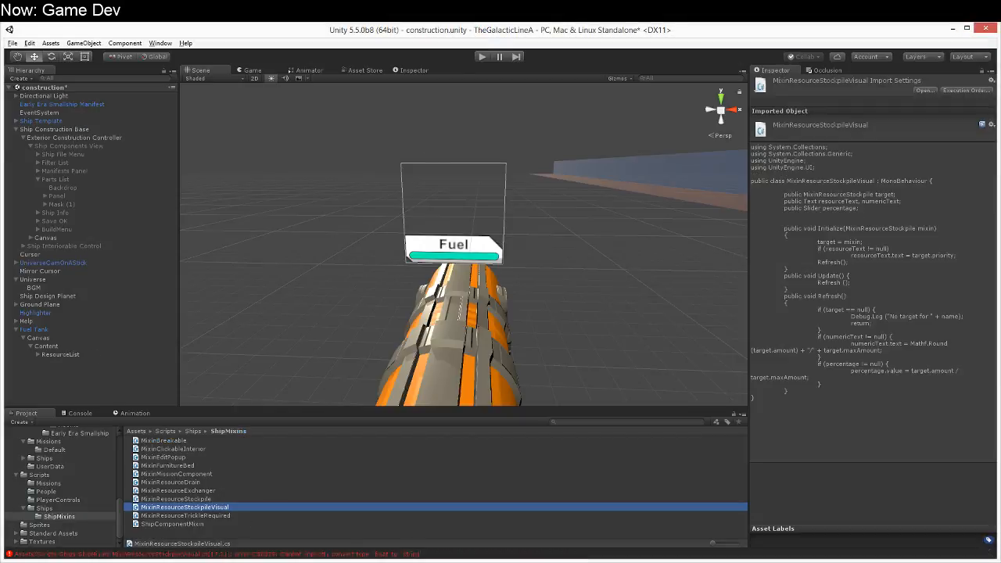
left_click(401, 555)
double_click(400, 555)
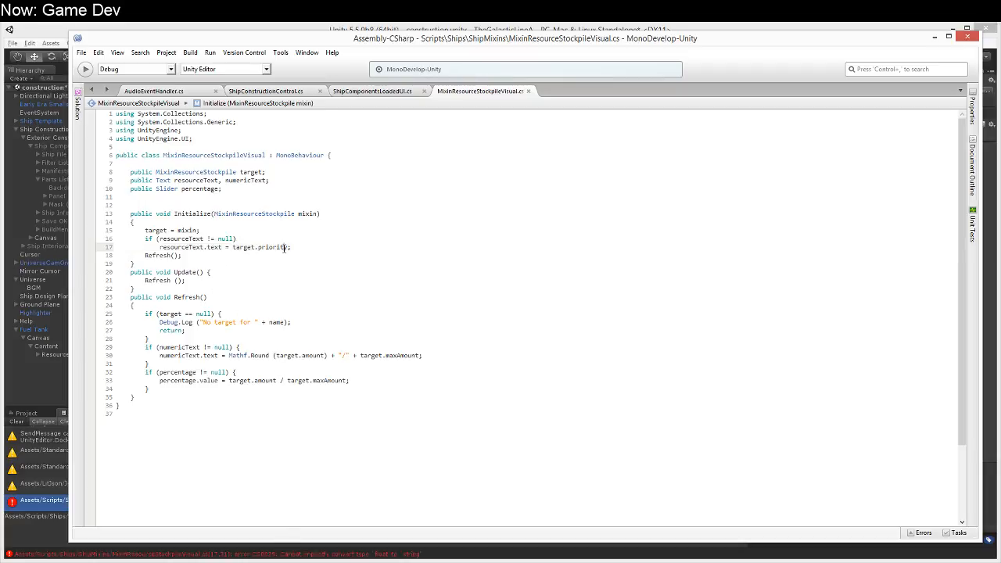
Step: Replace priority with resource in the resourceText.text assignment of Initialize and save the script
double_click(272, 248)
key("BackSpace")
key("ctrl+space")
key("Down")
key("Down")
key("Down")
key("Return")
key("ctrl+s")
Step: Switch to Unity and attach the MixinResourceStockpileVisual script to the ResourceList object
left_click(284, 31)
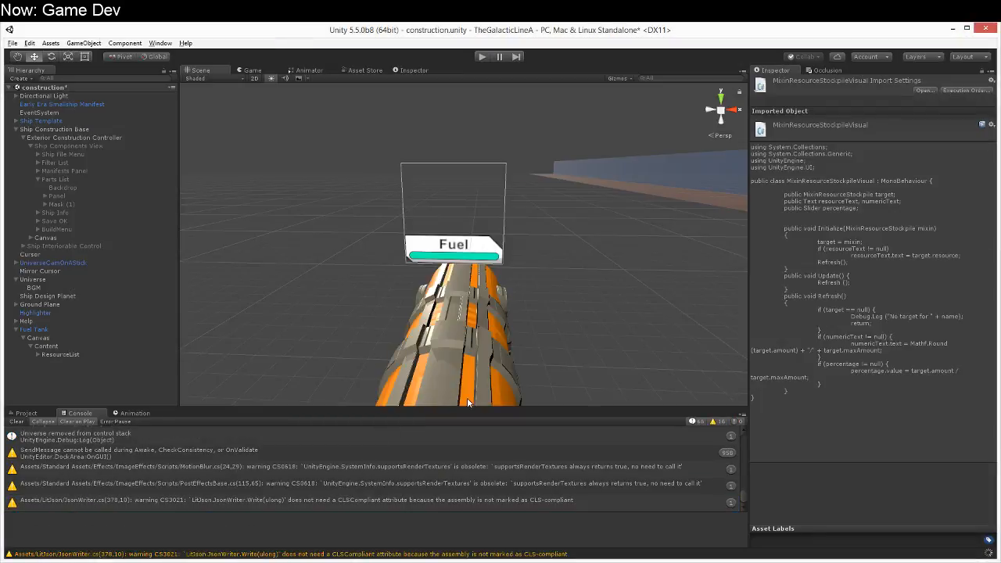
left_click(481, 245)
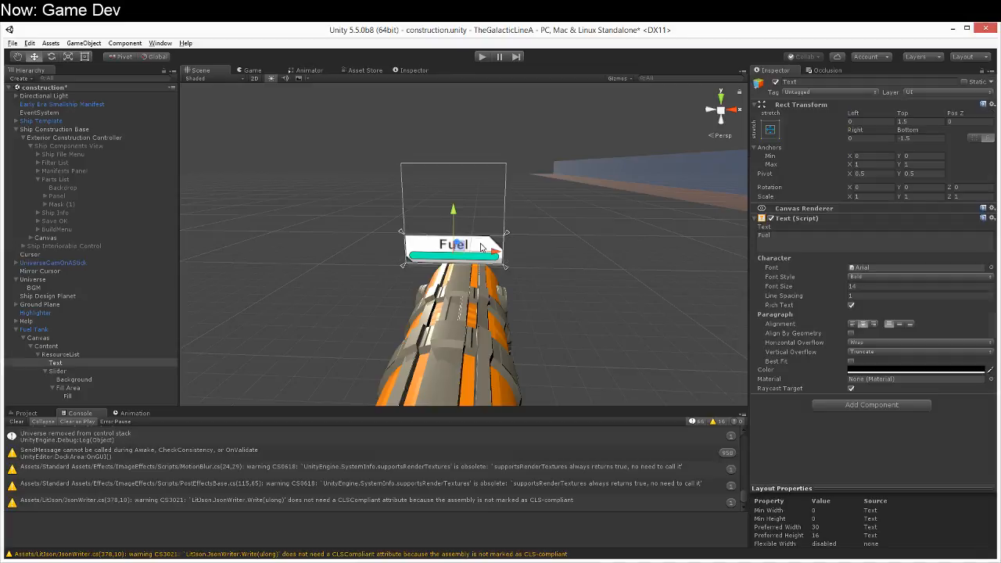
left_click(66, 356)
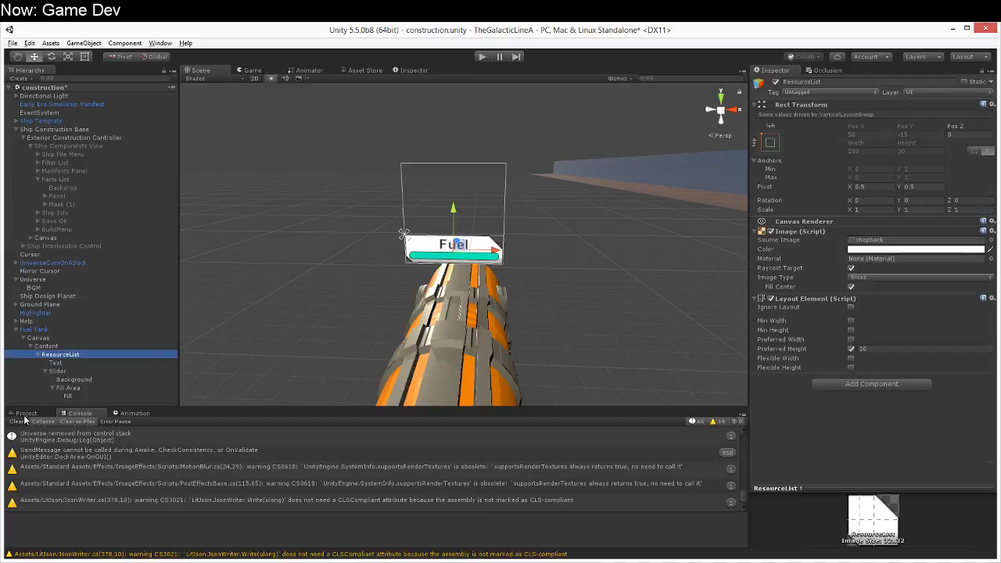
left_click(26, 413)
left_click_drag(196, 507, 900, 419)
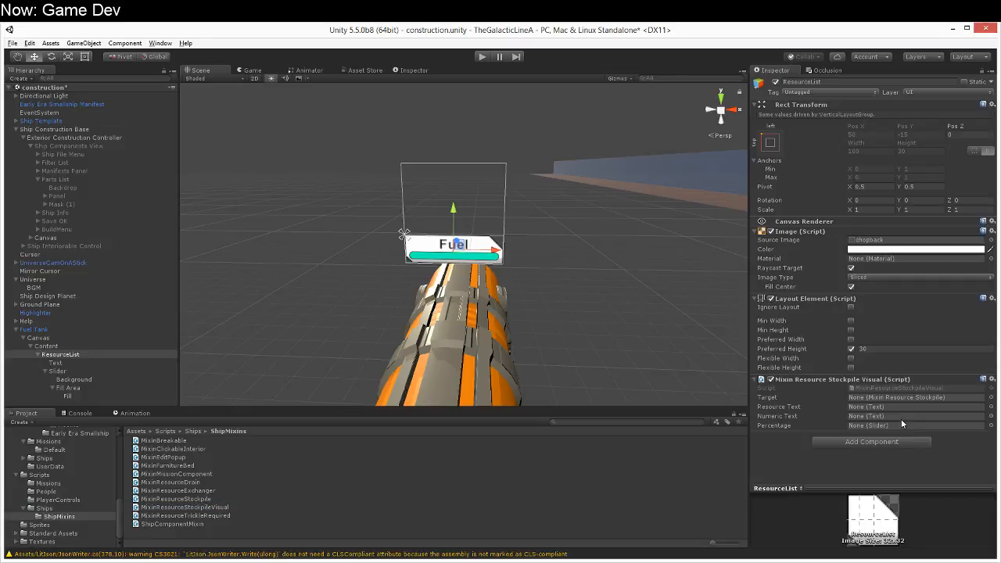
Step: Assign Fuel Tank as the script's Target, the Text object as Resource Text and the Slider as Percentage
left_click_drag(34, 329, 927, 399)
left_click_drag(54, 365, 930, 413)
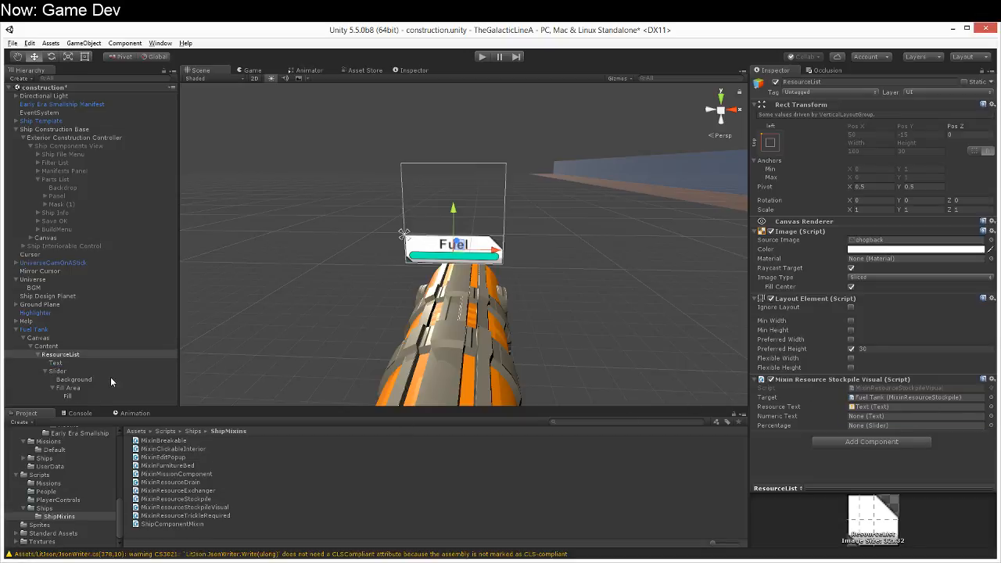
left_click_drag(59, 374, 922, 430)
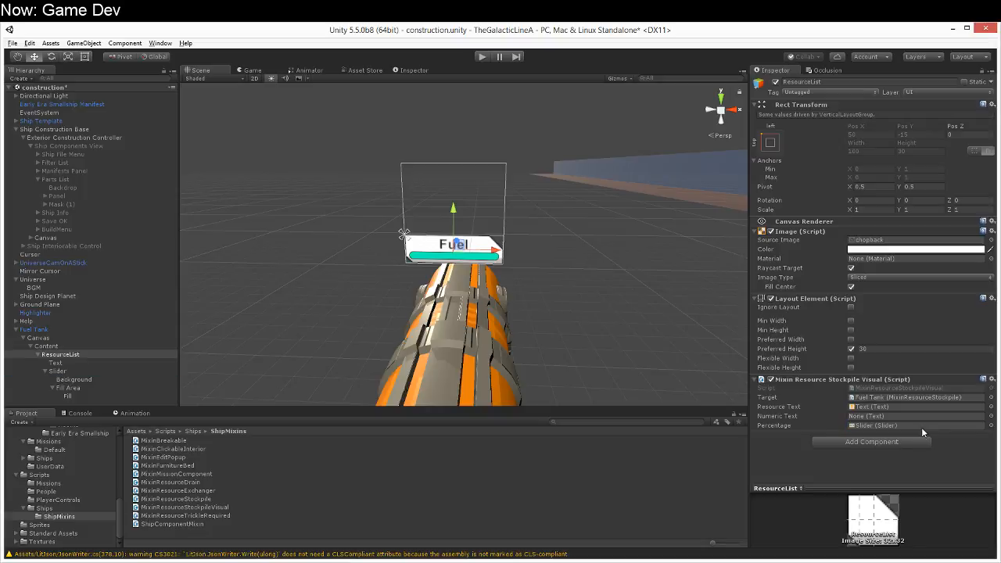
Step: Set the Slider's value to about 0.473 and save the scene
left_click(83, 371)
left_click(903, 324)
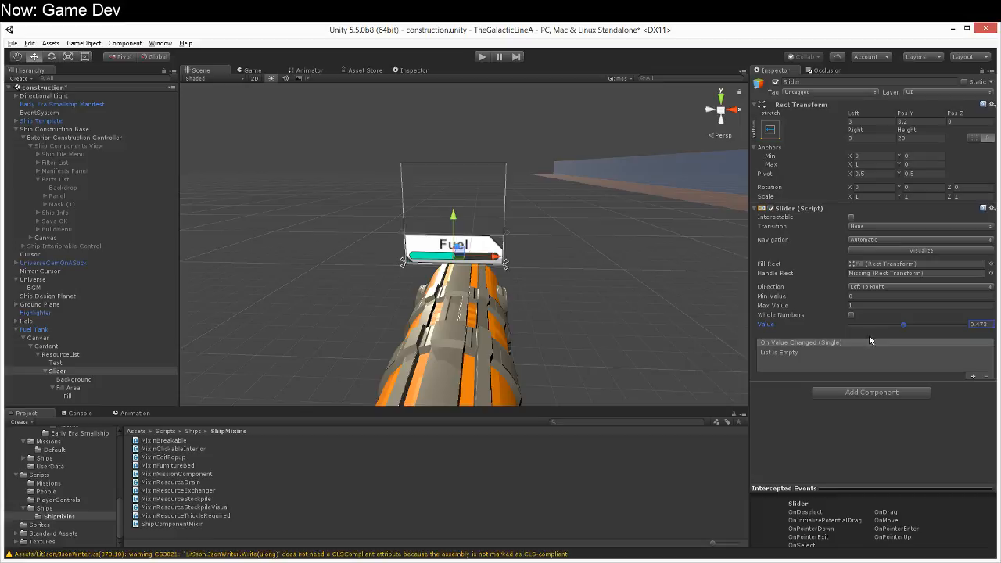
key("ctrl+s")
Step: Play the scene, close the help screen, examine the fuel tank's display in the game and scene views, and stop playing
left_click(481, 57)
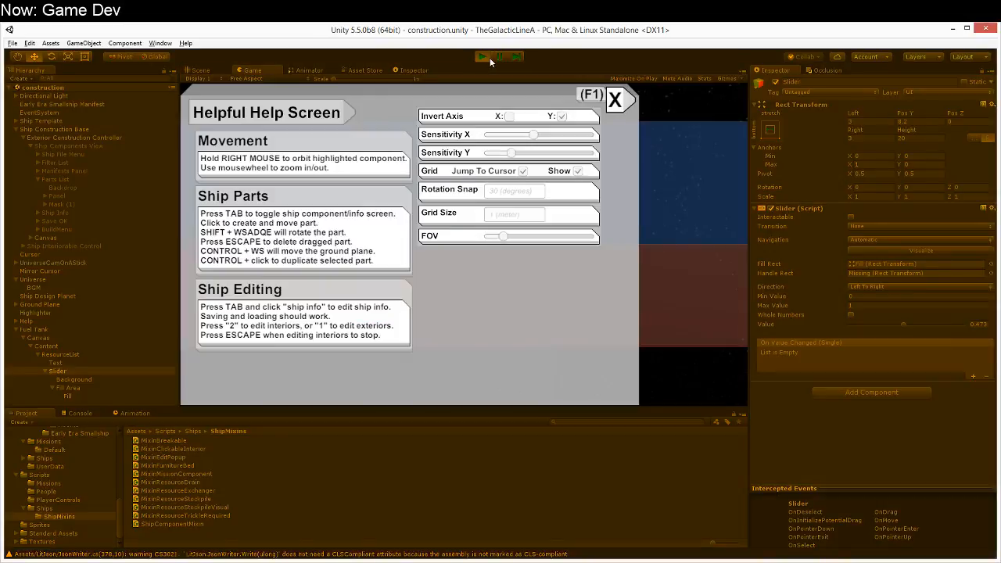
left_click(615, 99)
right_click_drag(488, 314, 540, 172)
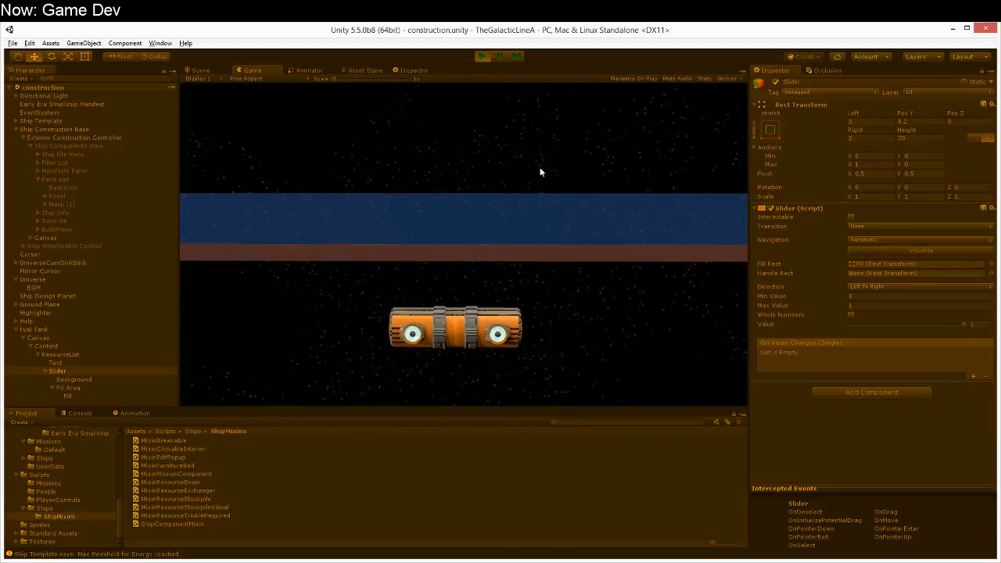
left_click(501, 57)
right_click_drag(613, 371, 663, 381)
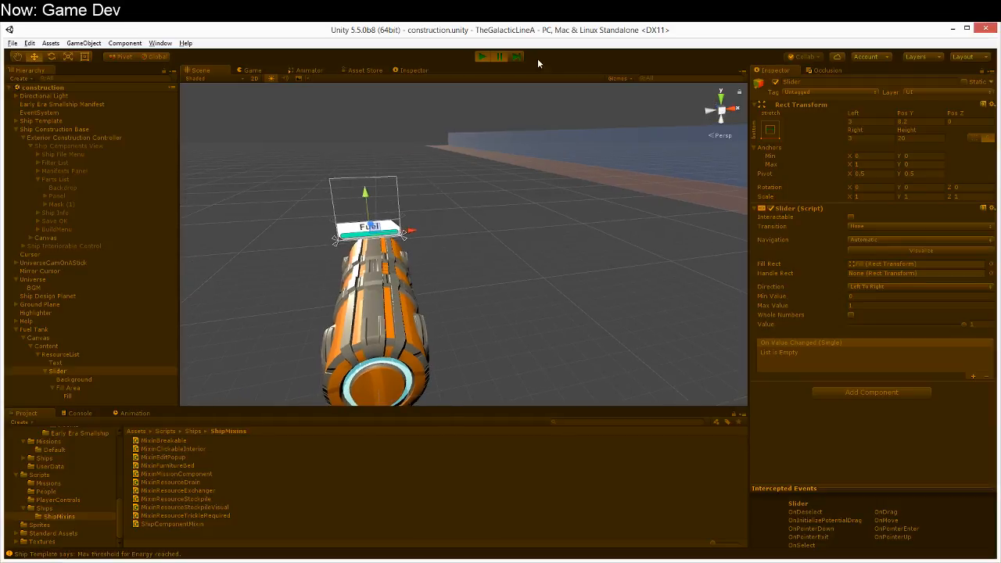
right_click_drag(596, 271, 547, 237)
left_click(491, 57)
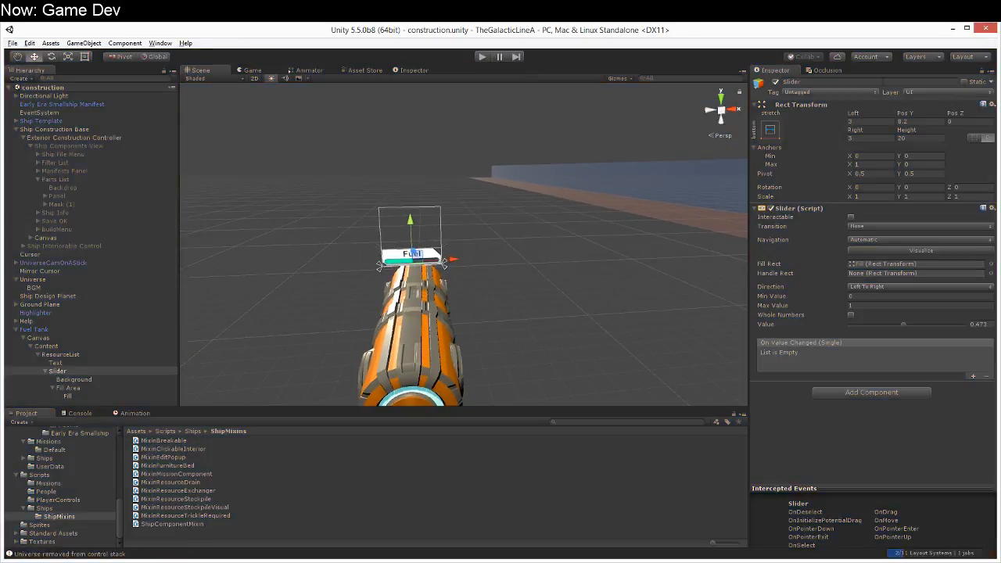
Step: Set the layer of the Slider and all its children to Shipsize
left_click(978, 92)
left_click(942, 161)
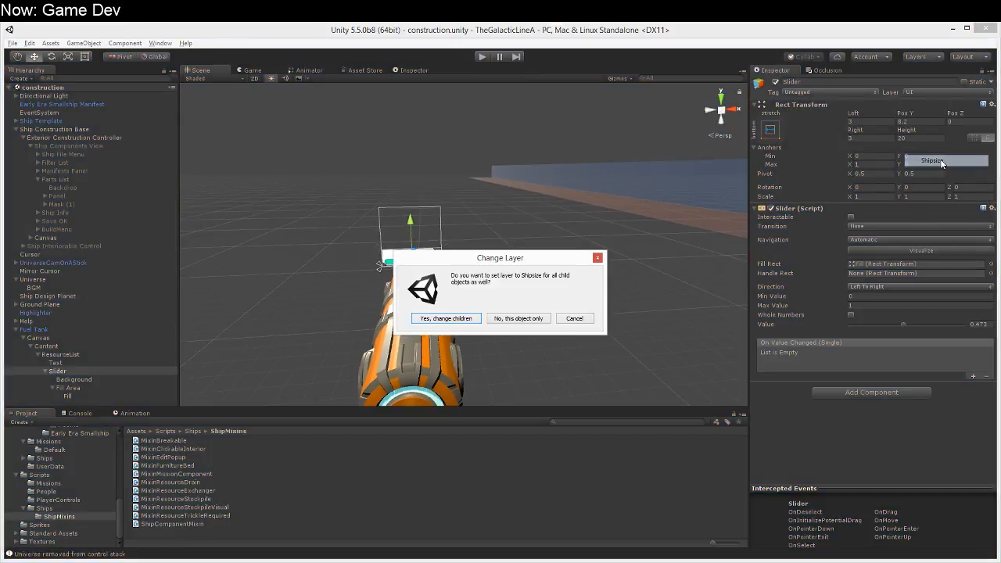
left_click(468, 319)
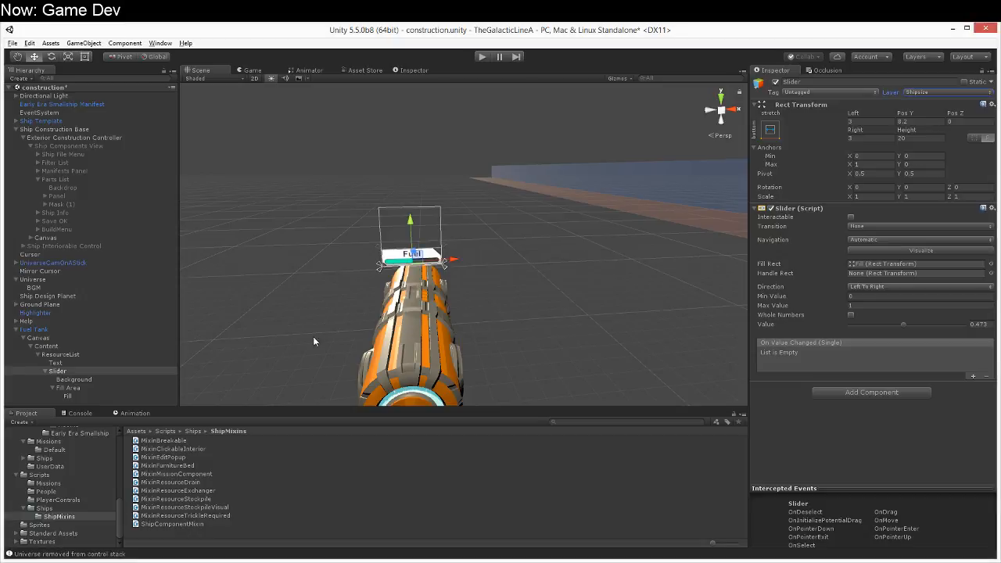
Step: Set the layer of the Fuel Tank's Canvas and all its children to Shipsize
left_click(90, 337)
left_click(962, 92)
left_click(934, 160)
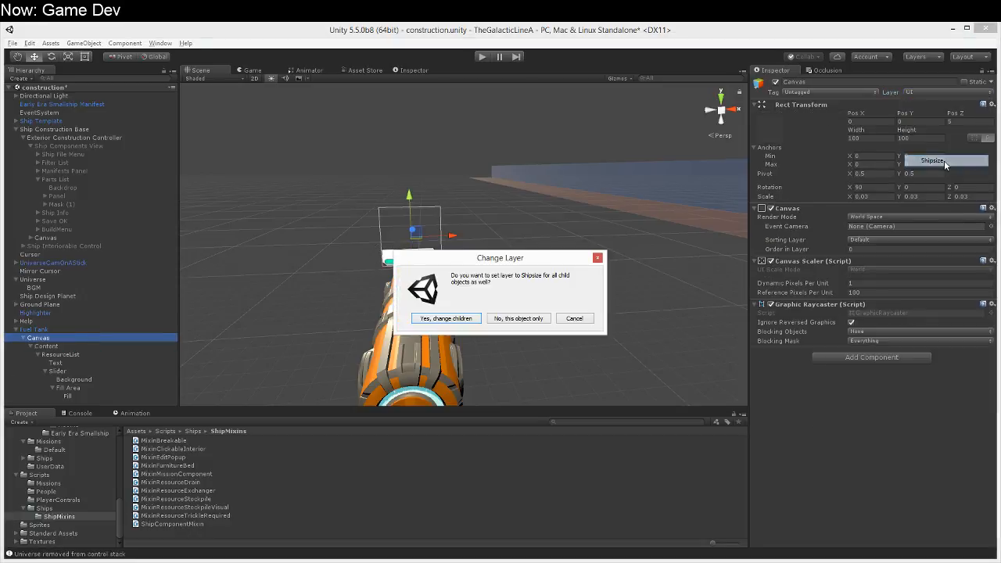
left_click(435, 320)
Step: Play the scene again, close the help screen, orbit around the ship to examine the fuel display, and stop playing
left_click(482, 57)
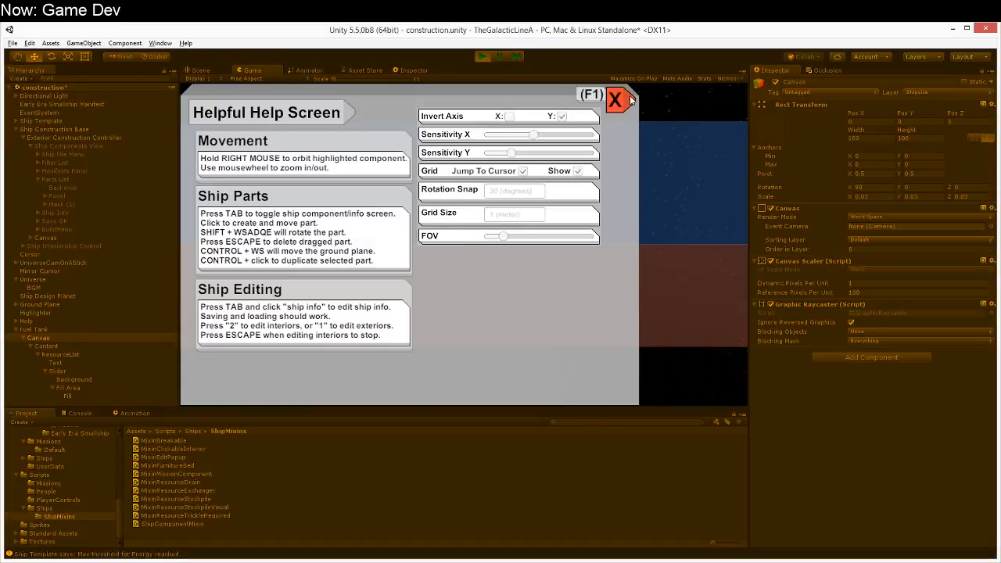
left_click(617, 100)
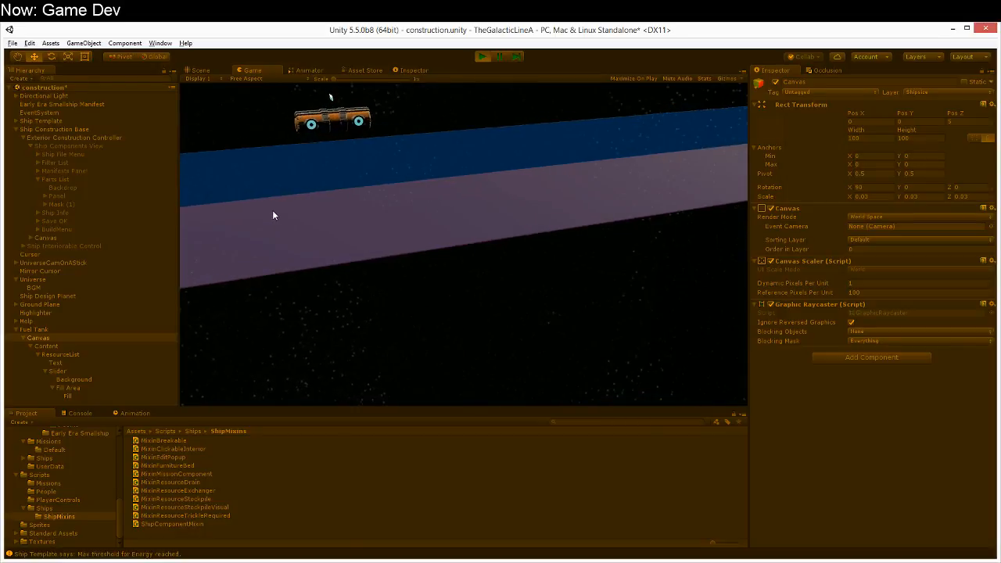
right_click_drag(289, 213, 429, 236)
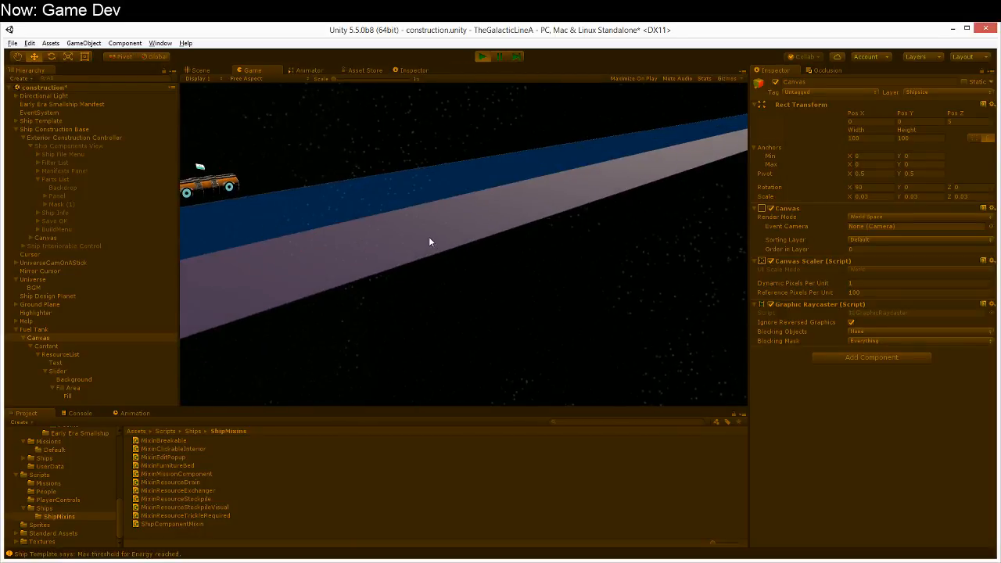
left_click(482, 56)
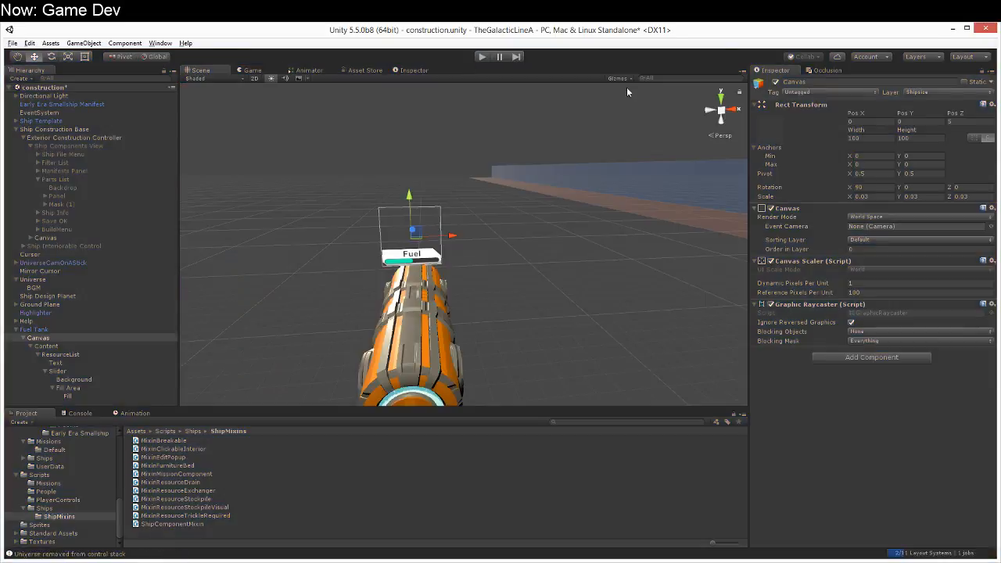
Step: Set the layer of the Fuel Tank's Canvas and all its children to UI
left_click(938, 92)
left_click(924, 148)
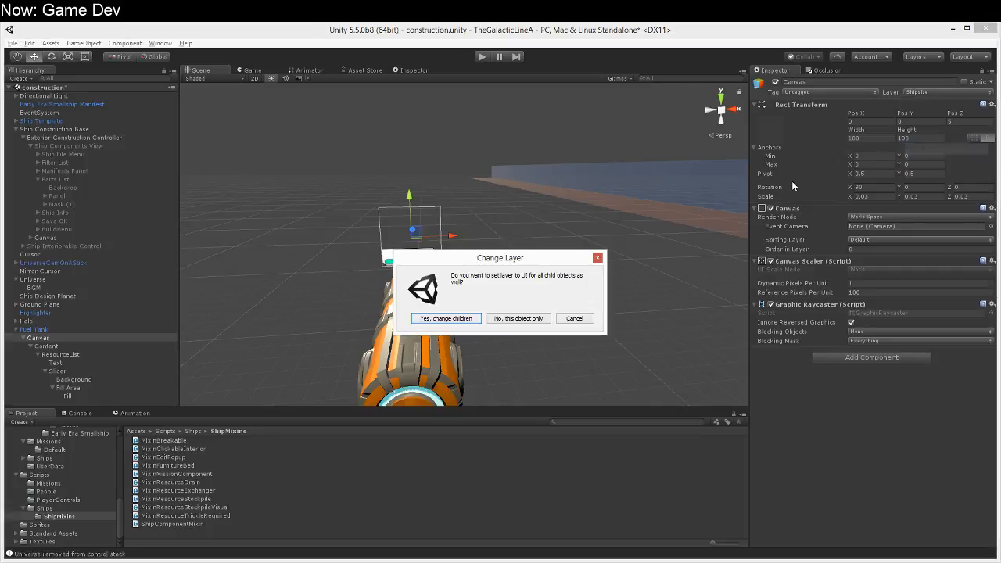
left_click(433, 320)
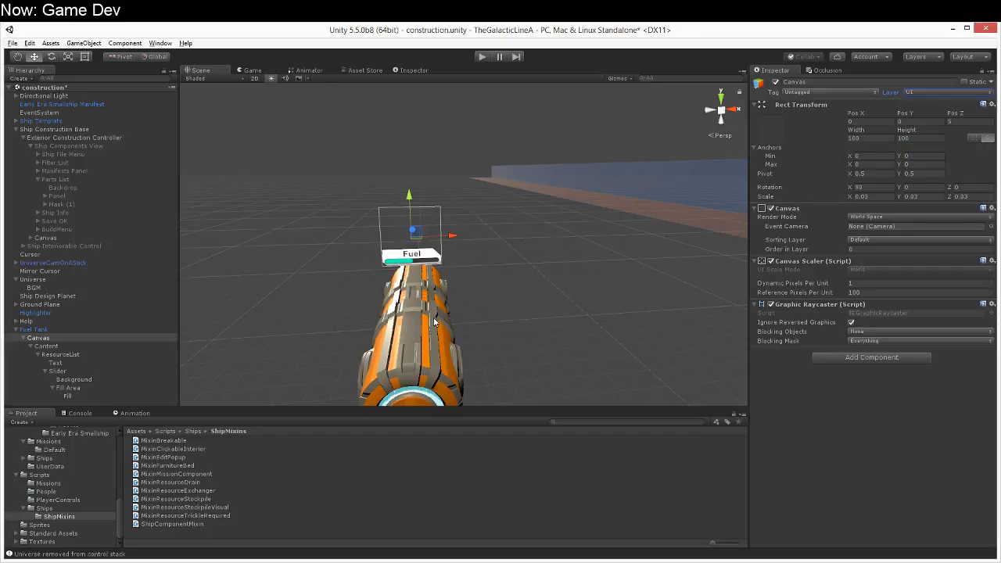
Step: Add the UI layer to the culling mask of the ShipCam camera under UniverseCamOnAStick
left_click(76, 218)
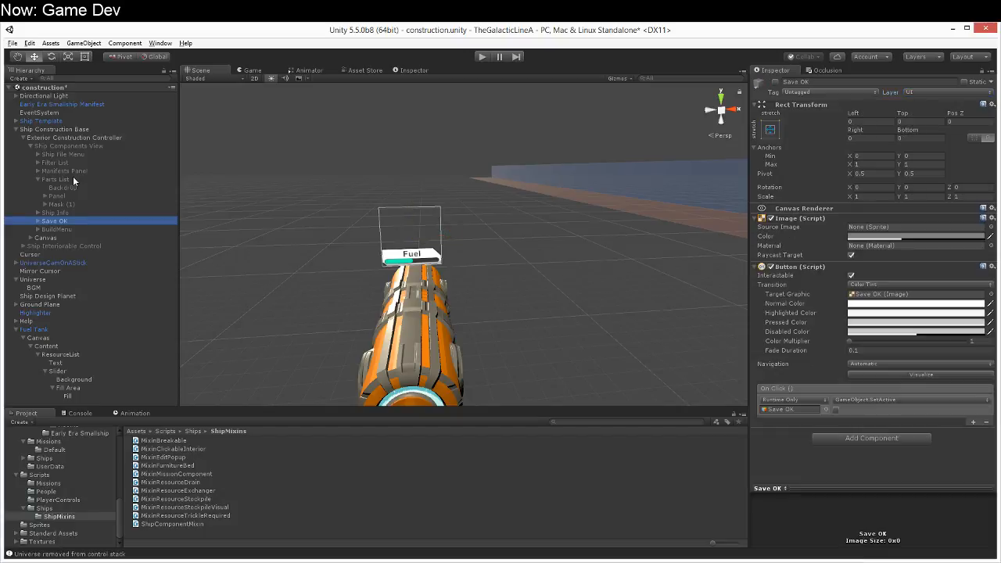
left_click(15, 263)
left_click(23, 279)
left_click(30, 280)
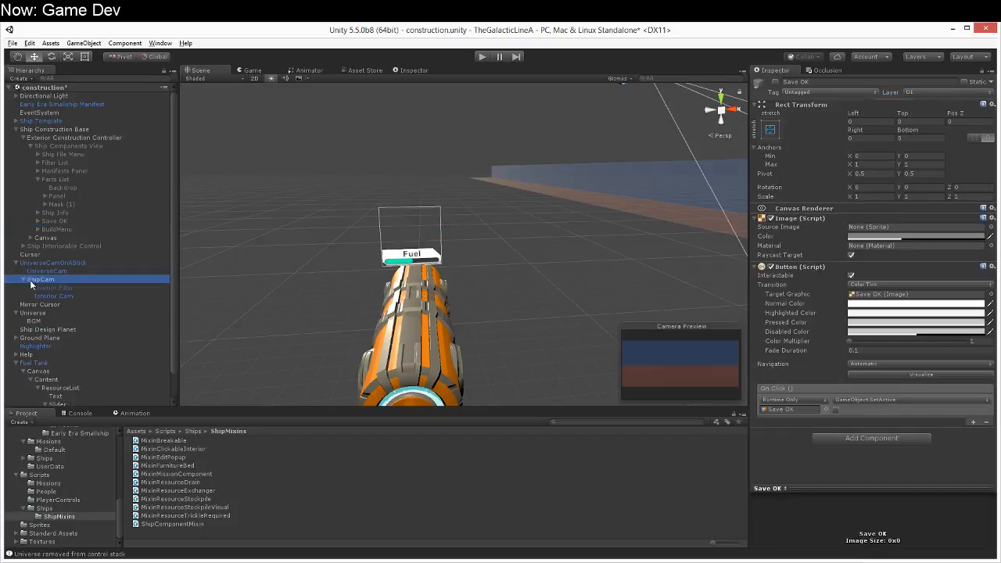
left_click(878, 172)
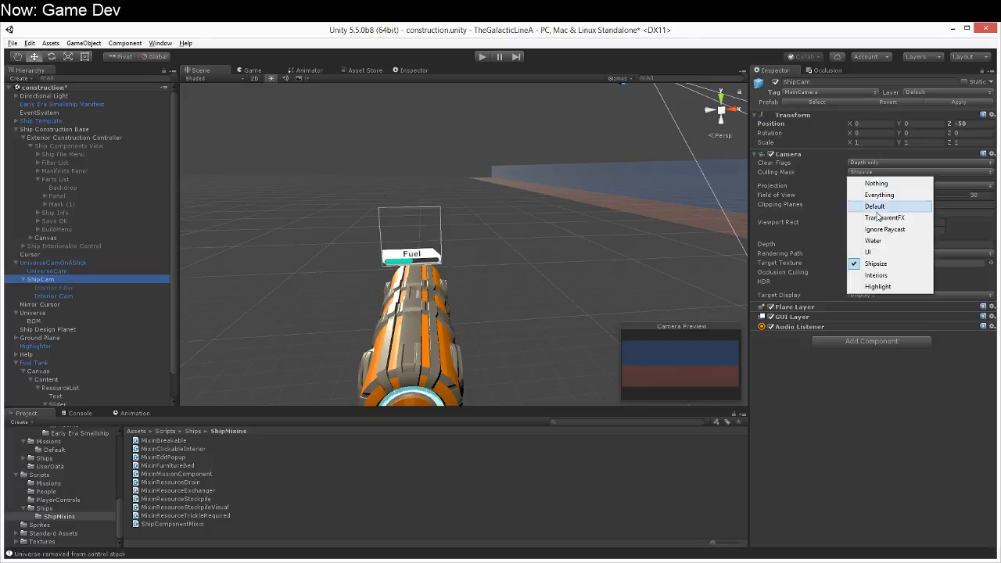
left_click(866, 252)
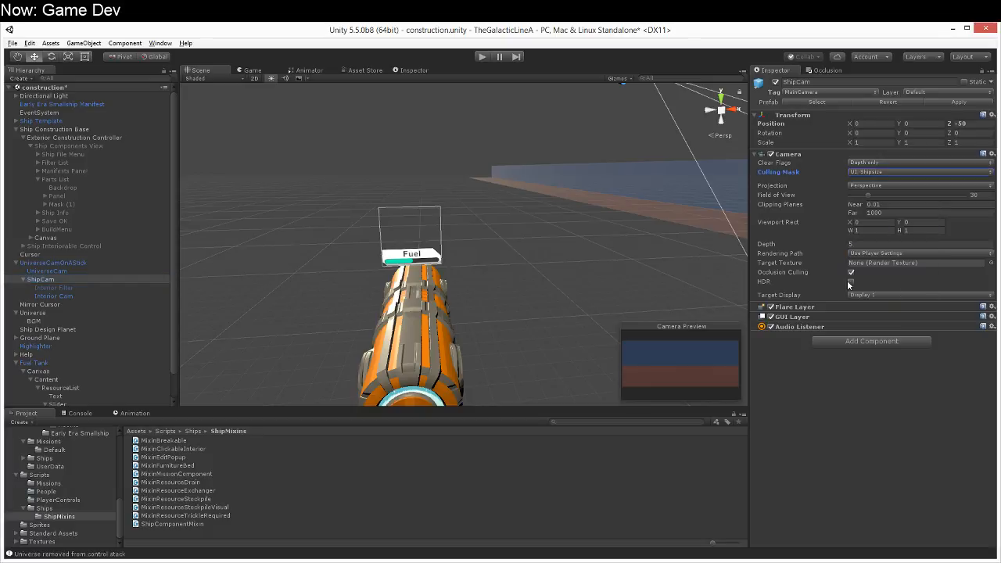
Step: Play the scene, close the help screen, and orbit and zoom around the fuel tank to examine its fuel display
left_click(484, 57)
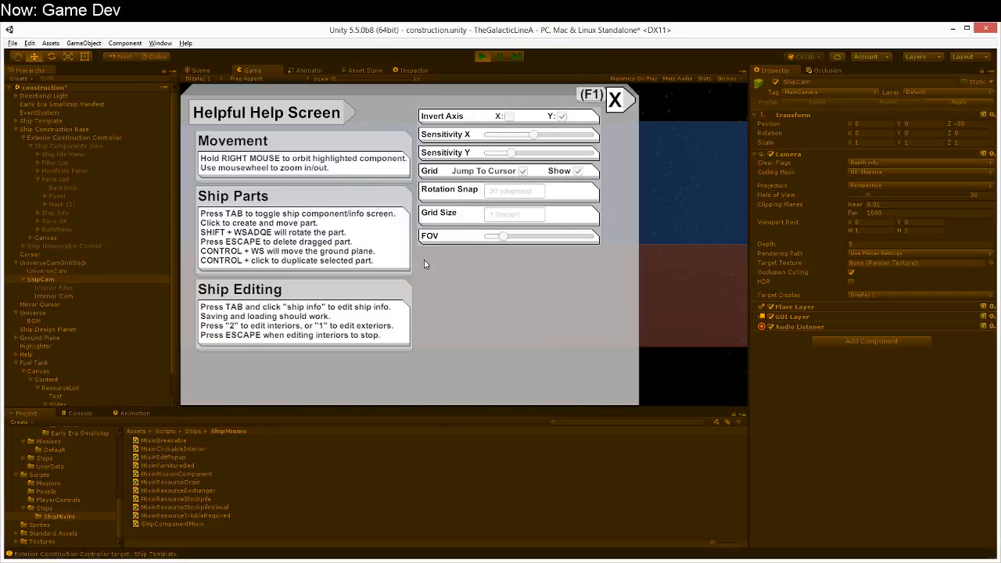
left_click(623, 103)
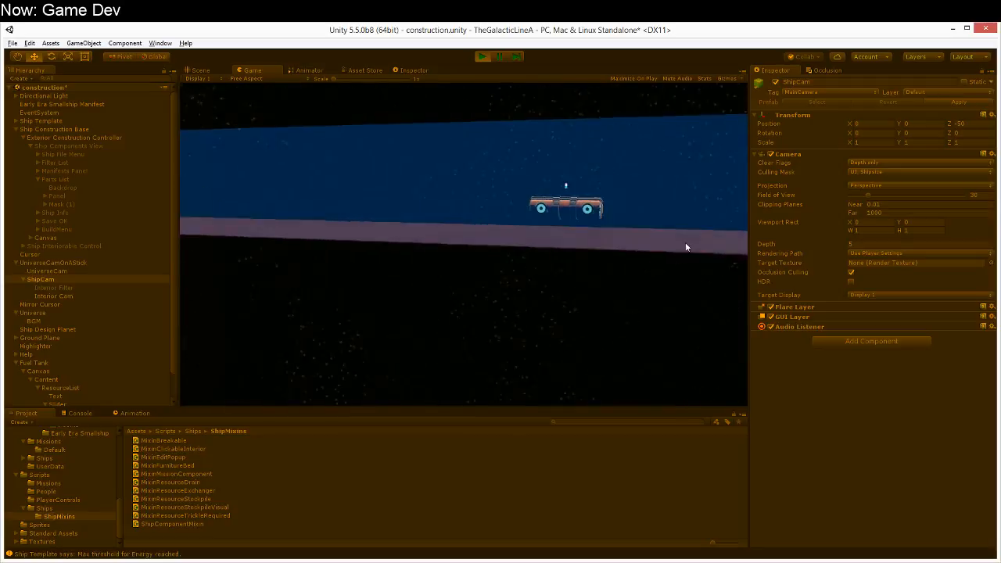
right_click_drag(683, 244, 766, 248)
scroll(318, 217, "down", 3)
right_click_drag(317, 216, 404, 242)
key("a")
scroll(396, 248, "up", 1)
scroll(445, 267, "up", 9)
scroll(445, 272, "up", 3)
right_click_drag(446, 270, 470, 254)
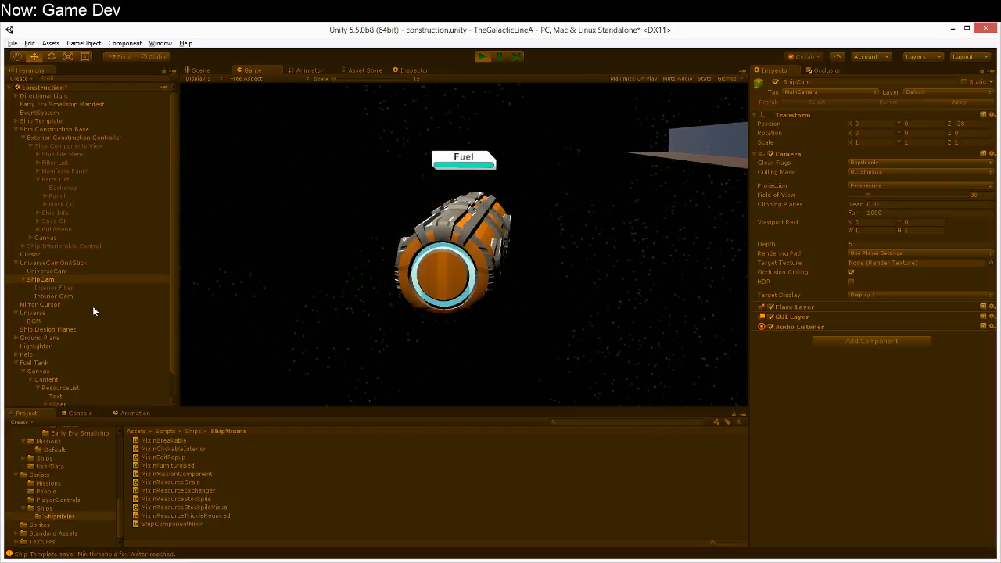
Step: Inspect the running Fuel Tank's Mixin Resource Stockpile component and stop playing
left_click(59, 362)
scroll(828, 294, "down", 5)
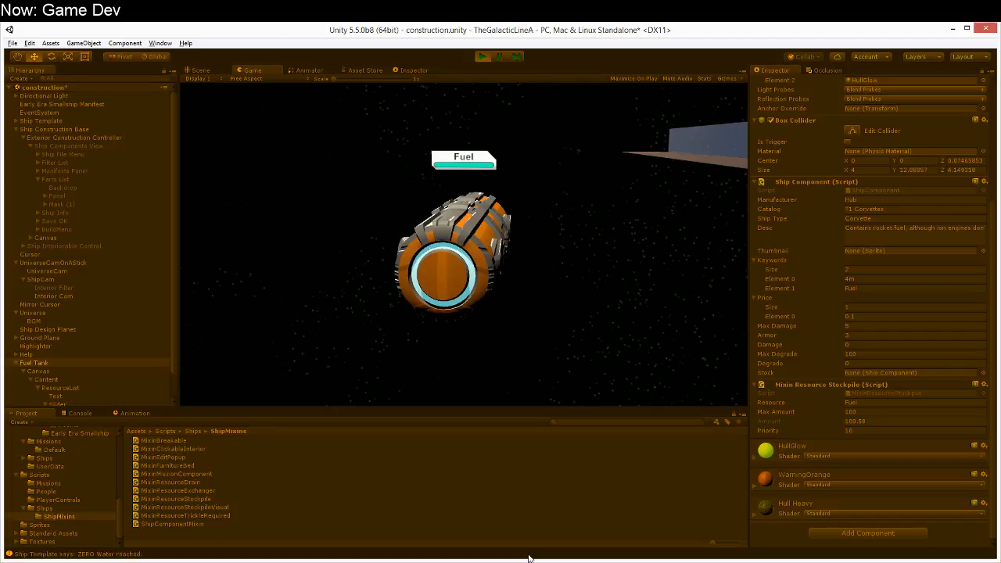
left_click(482, 57)
Step: Examine the fuel display in the scene view and review its Text, ResourceList, Canvas and Content objects and the Fuel Tank itself
left_click_drag(518, 283, 509, 179, "alt")
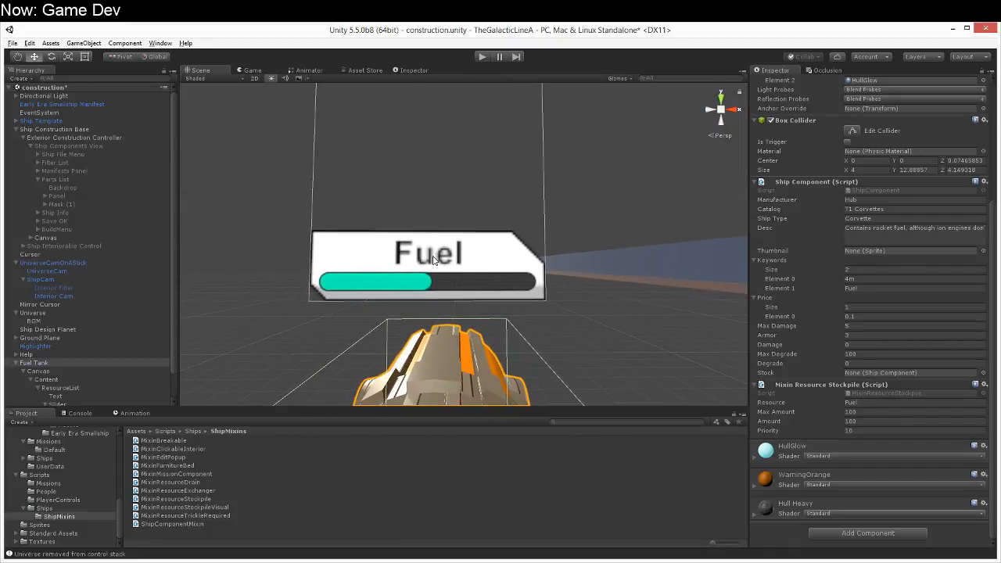
left_click(434, 260)
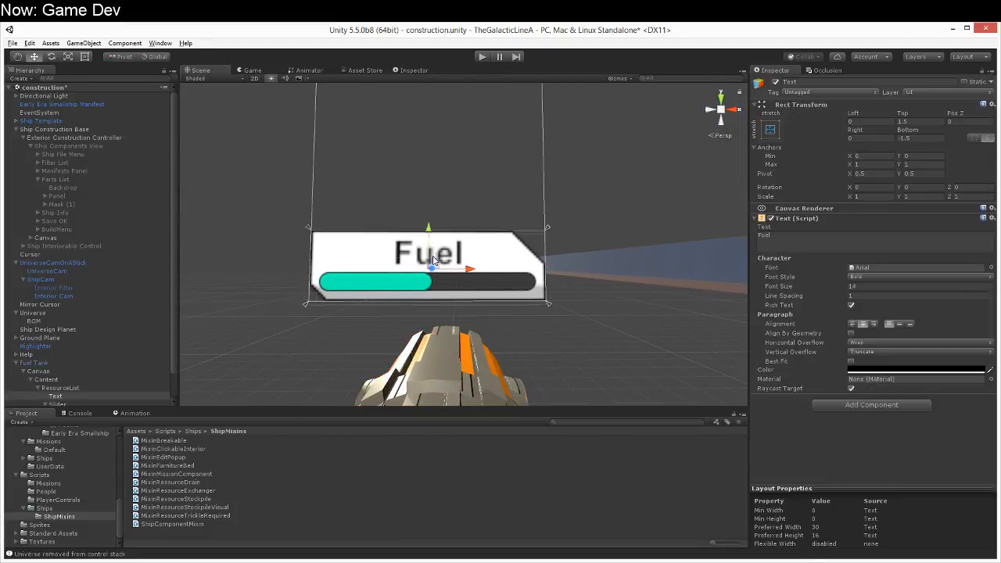
left_click(119, 380)
left_click(99, 387)
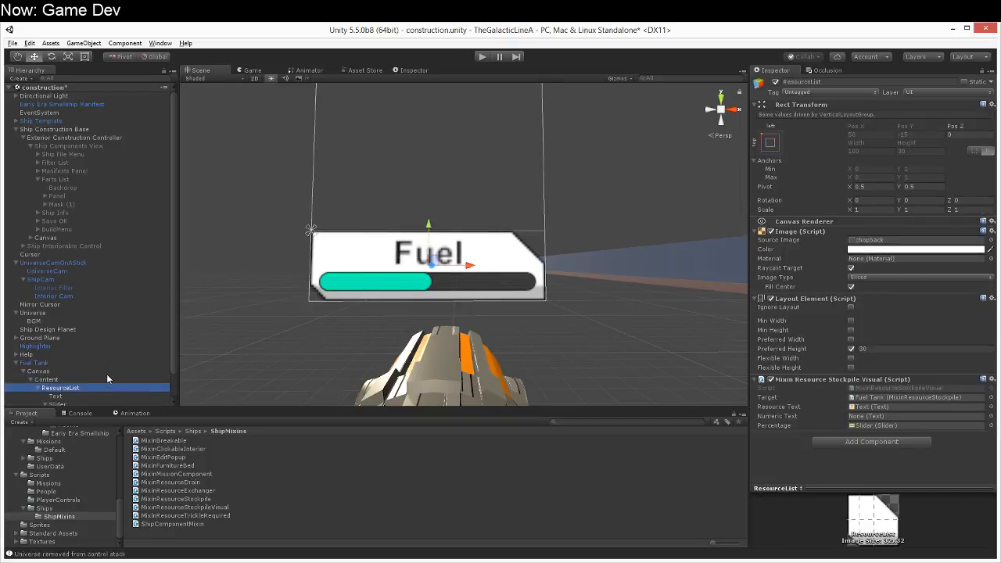
left_click(104, 370)
scroll(315, 333, "down", 3)
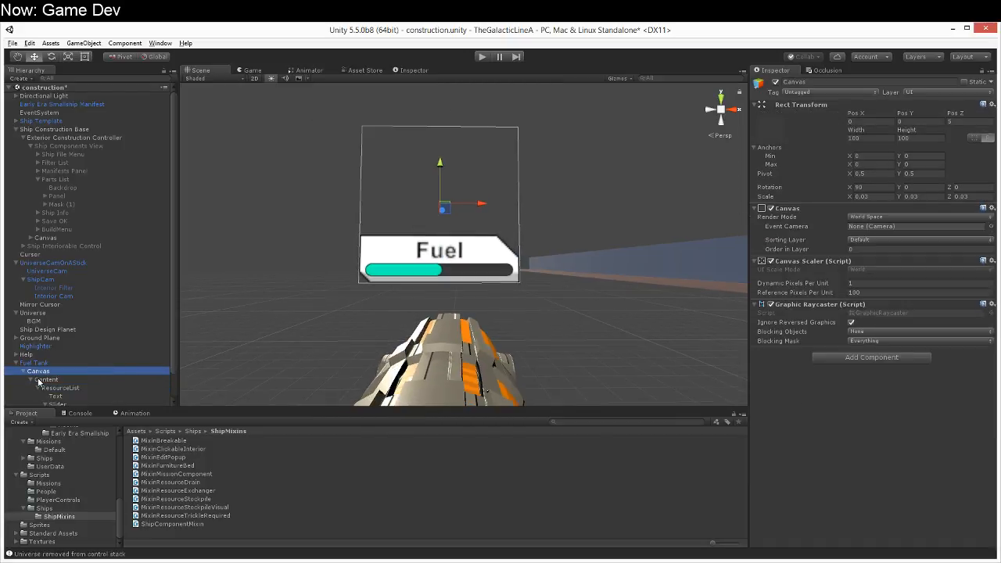
left_click(78, 380)
scroll(82, 367, "down", 1)
left_click(82, 360)
left_click_drag(410, 306, 442, 342, "alt")
middle_click_drag(395, 296, 367, 386)
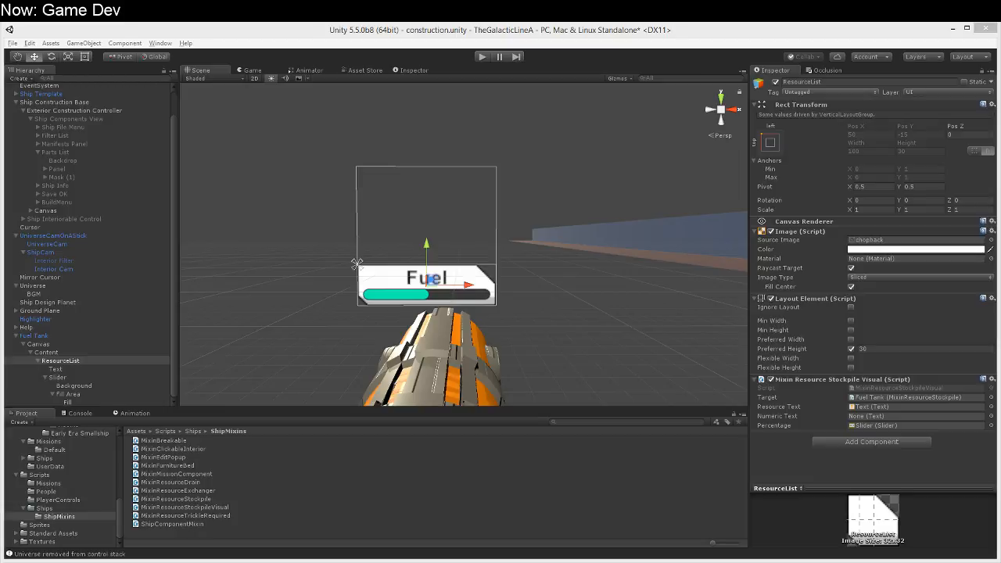
left_click_drag(310, 269, 518, 395, "alt")
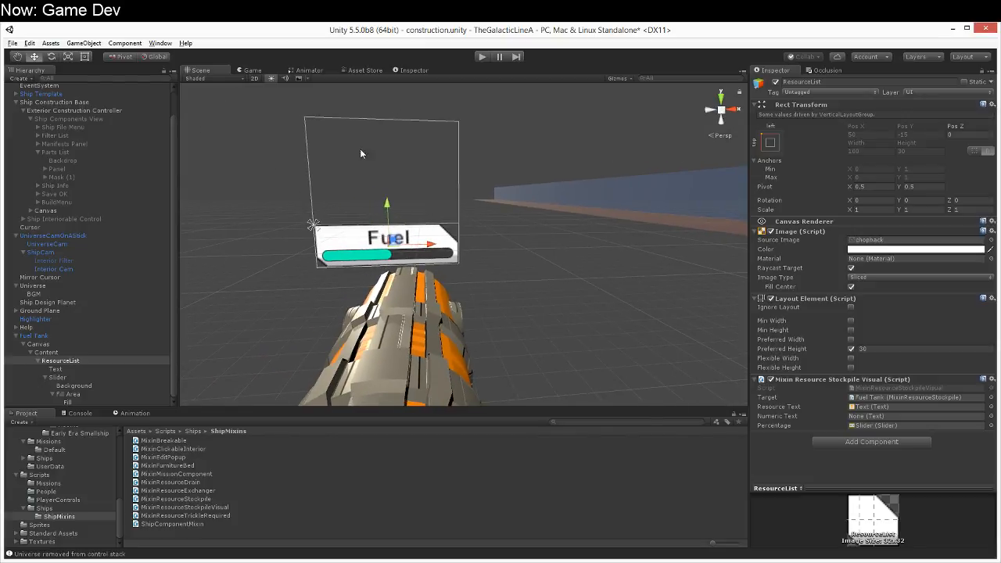
left_click_drag(569, 365, 597, 371, "alt")
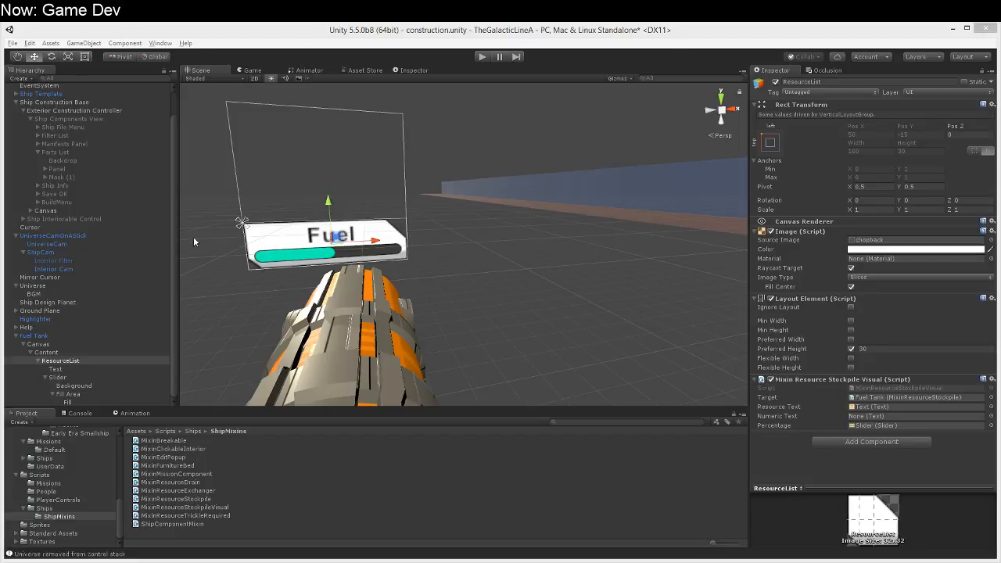
left_click(420, 349)
right_click_drag(420, 349, 396, 348)
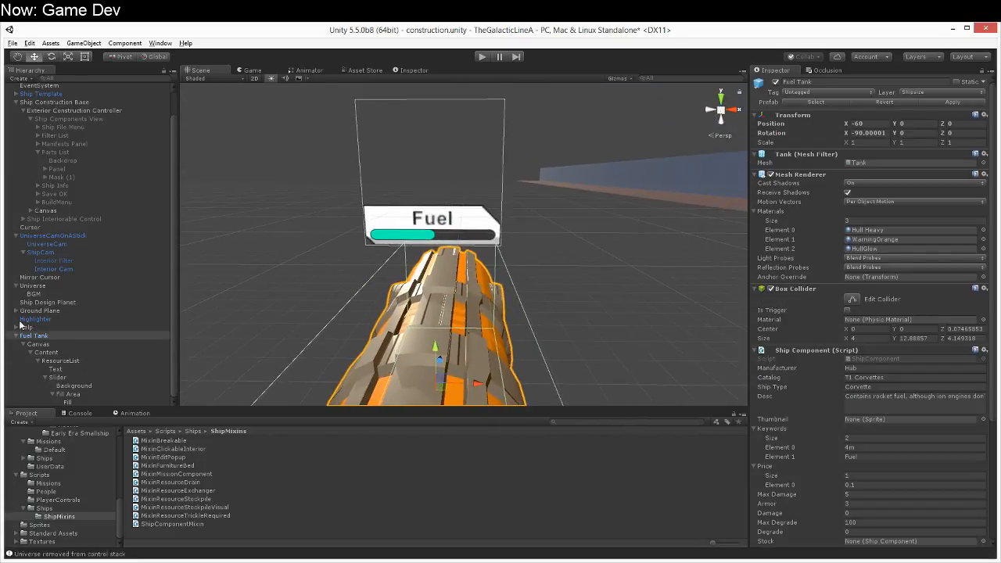
Step: Open the Universe object's UniverseIO script in MonoDevelop and review its code
left_click(56, 287)
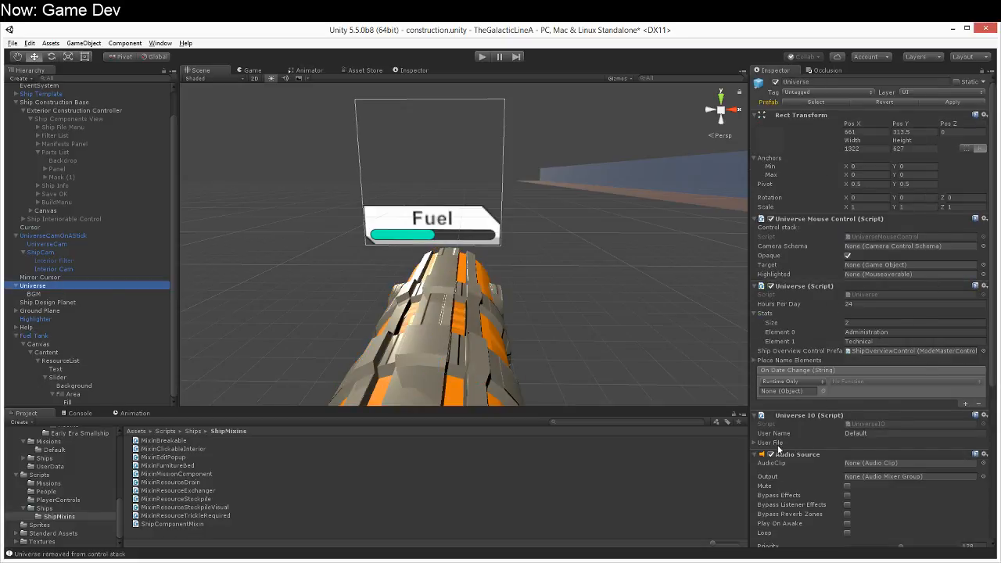
left_click(873, 424)
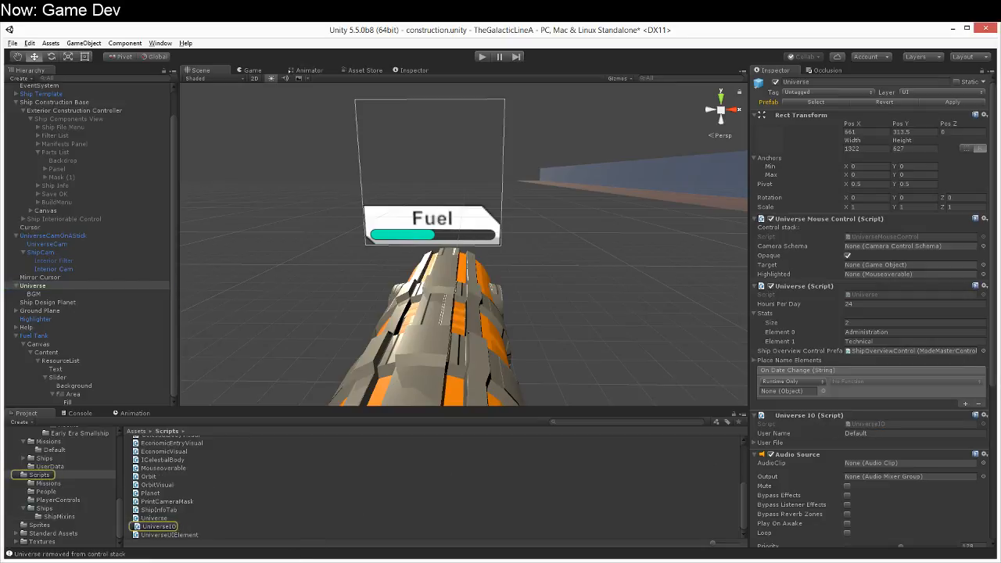
left_click(307, 562)
scroll(346, 316, "down", 13)
scroll(347, 316, "up", 20)
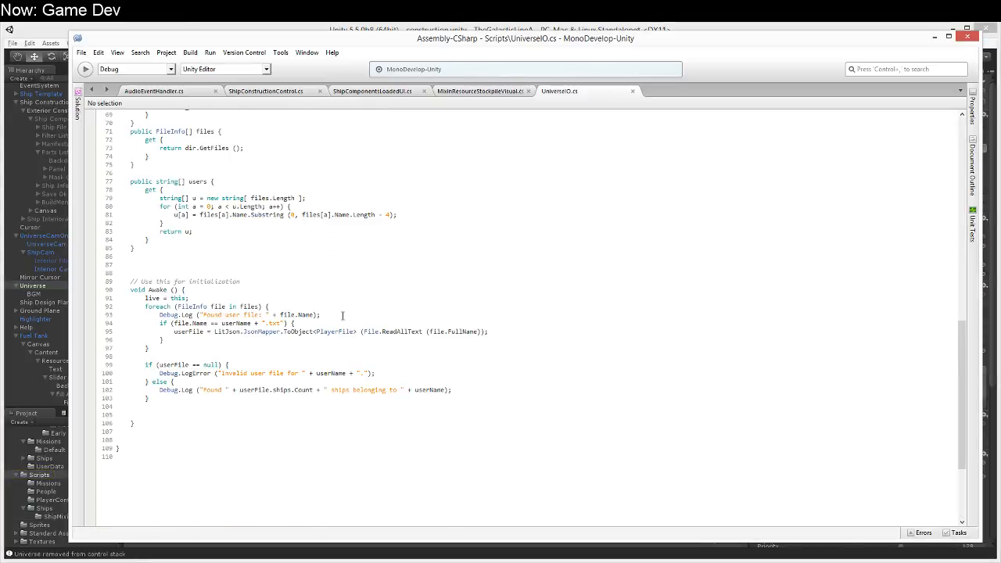
left_click(353, 308)
scroll(353, 308, "up", 3)
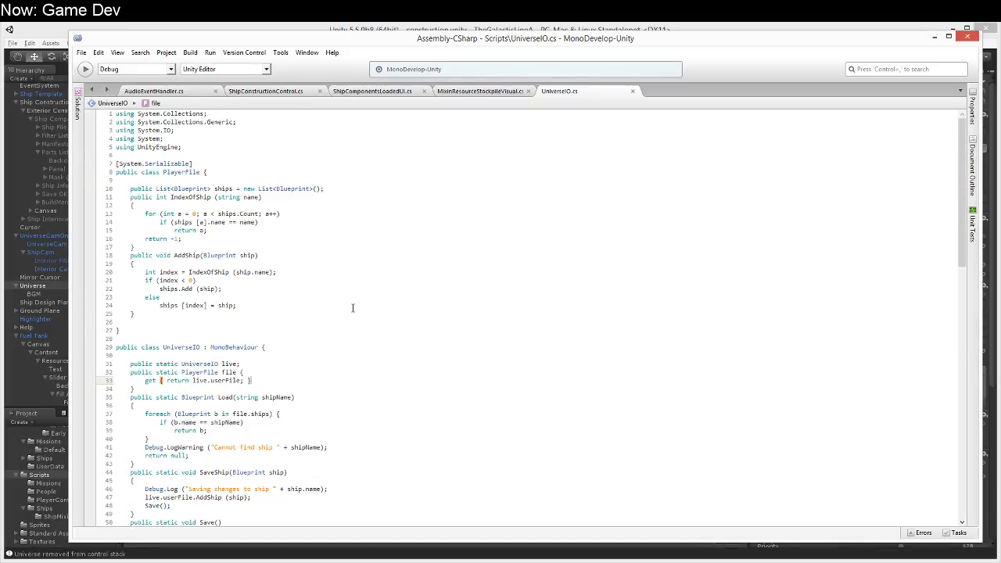
Step: Try to declare a public static MixinUI member at the start of the UniverseIO class
key("Up")
key("Up")
key("Up")
key("Return")
type("public static ")
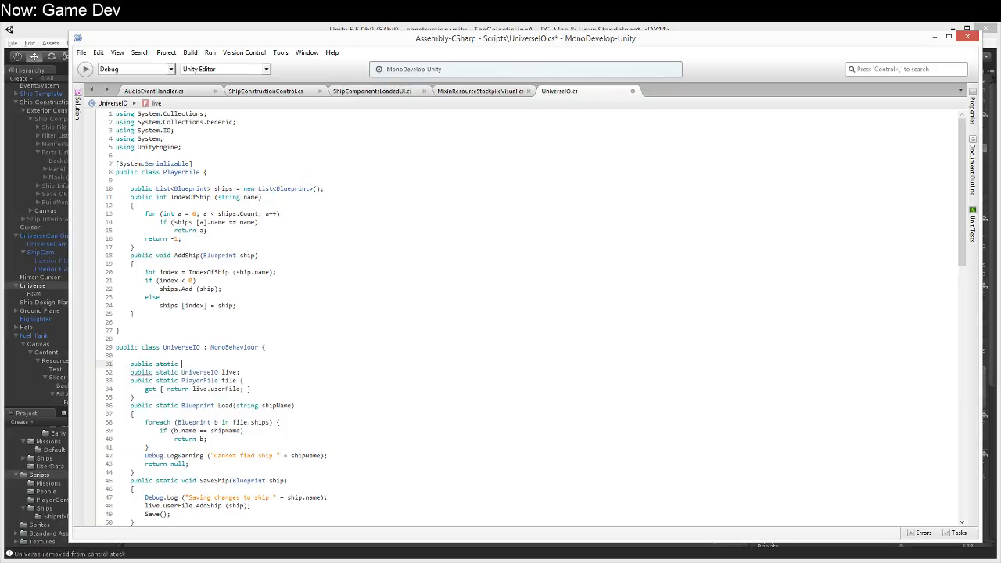
type("MixinUI")
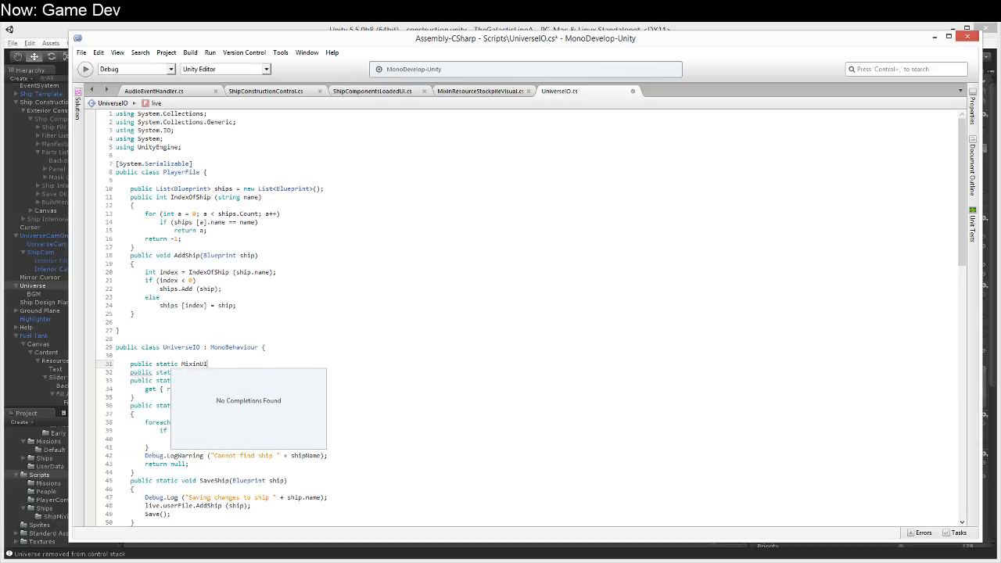
key("ctrl+Left")
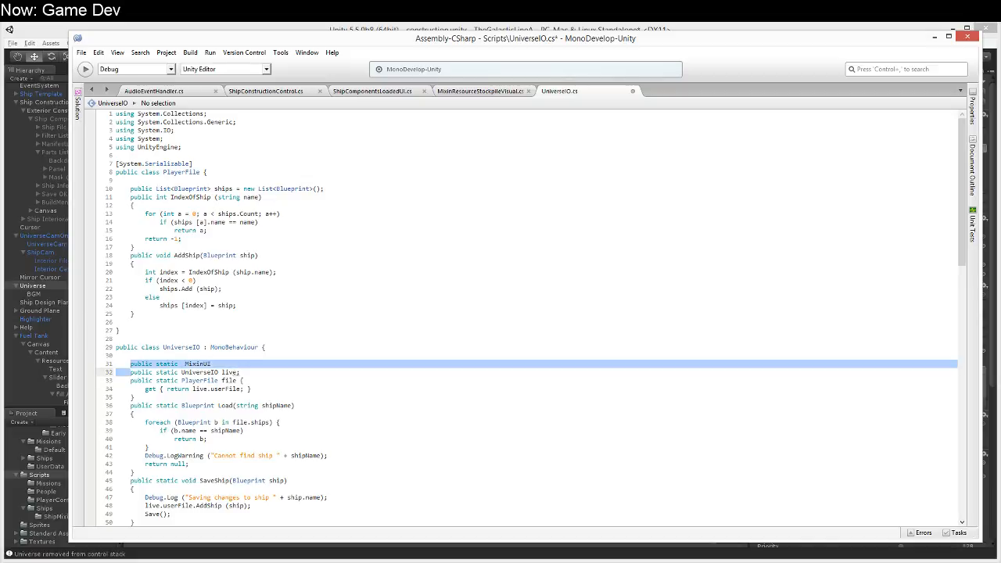
key("ctrl+s")
Step: Switch back to Unity and create a C# script named MixinVisual in the ShipMixins folder
key("alt+Tab")
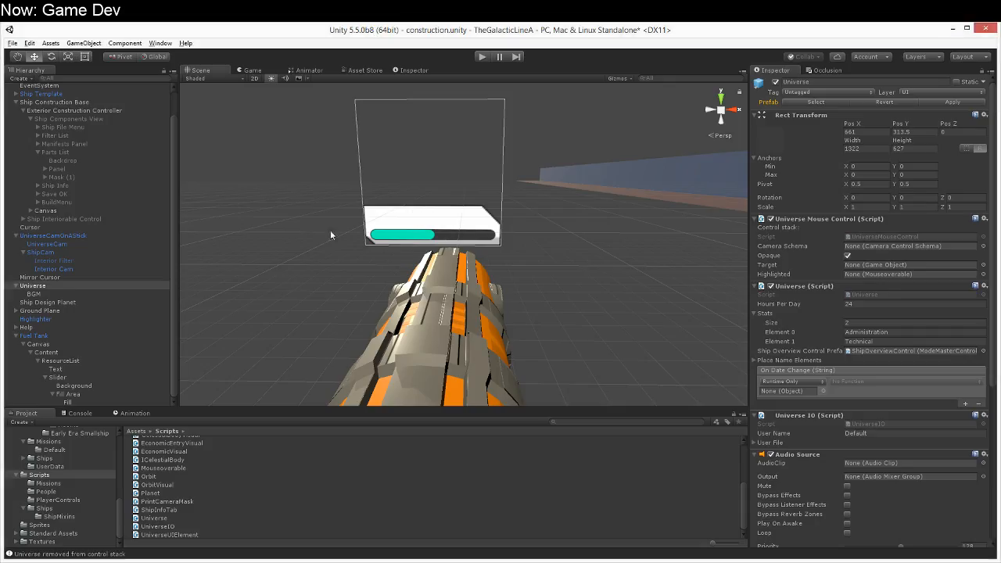
left_click(61, 516)
right_click(207, 507)
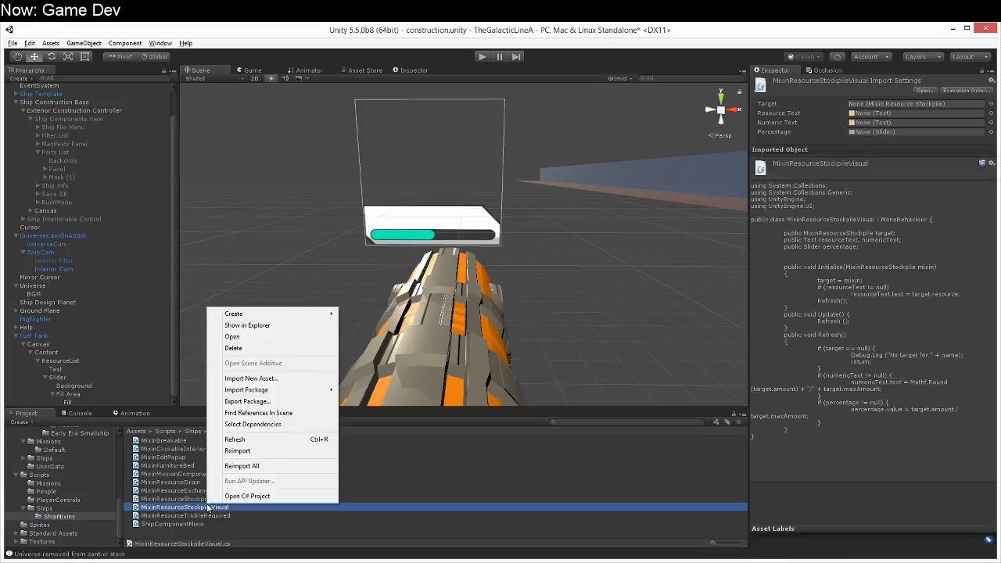
mouse_move(235, 314)
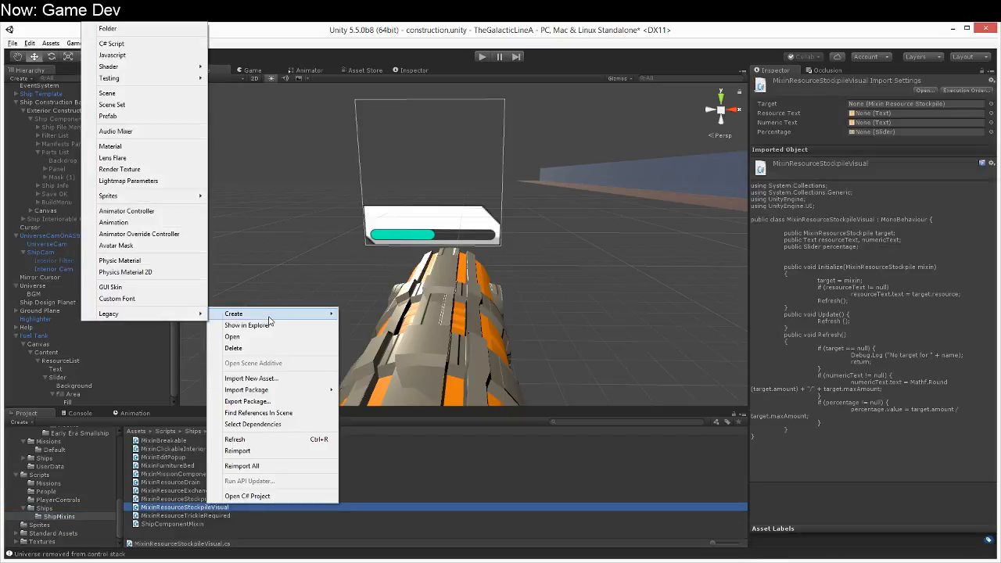
left_click(140, 44)
type("Mi")
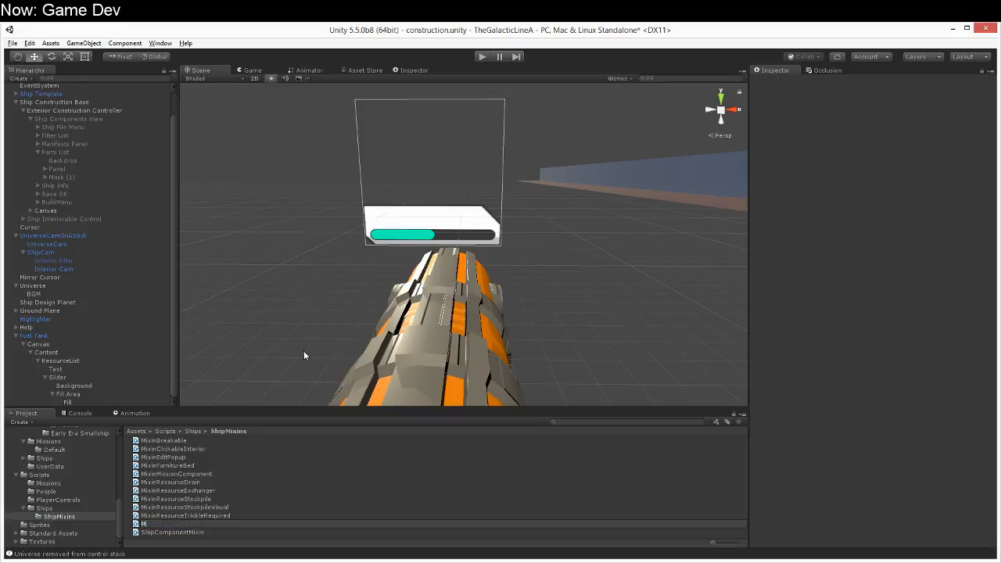
type("xinVisual")
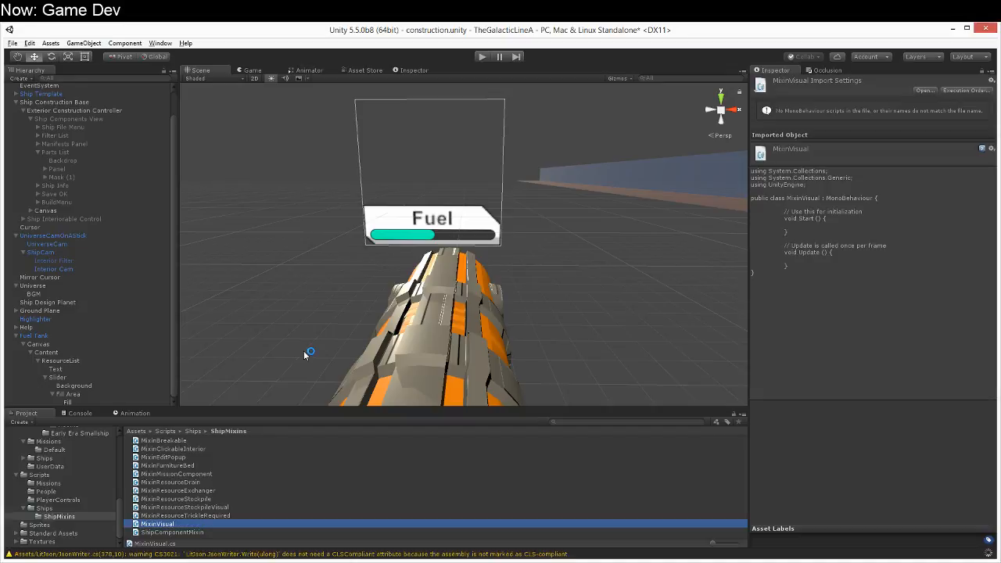
Step: Open MixinVisual in MonoDevelop and change the base class of MixinResourceStockpileVisual from MonoBehaviour to MixinVisual
left_click(272, 561)
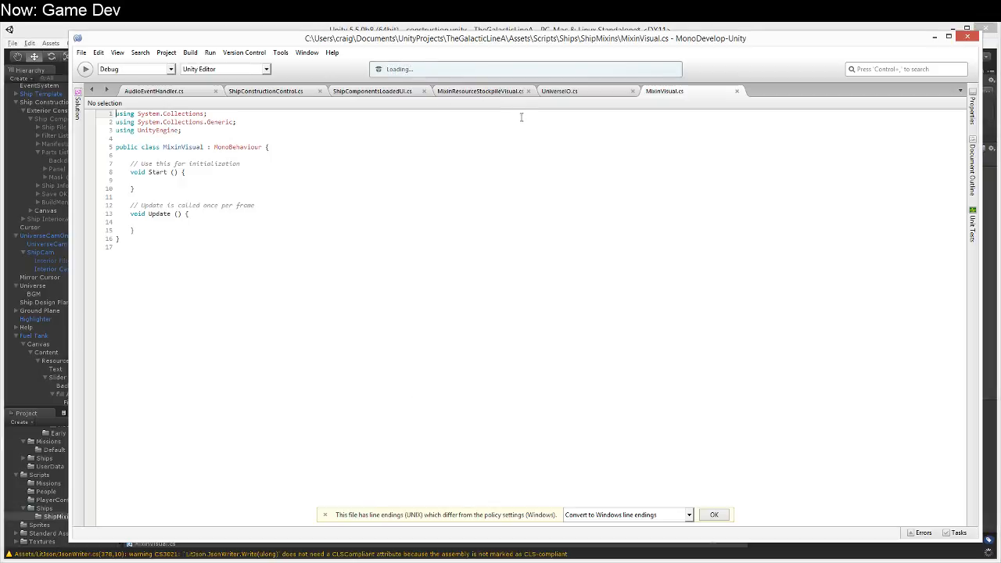
left_click(444, 92)
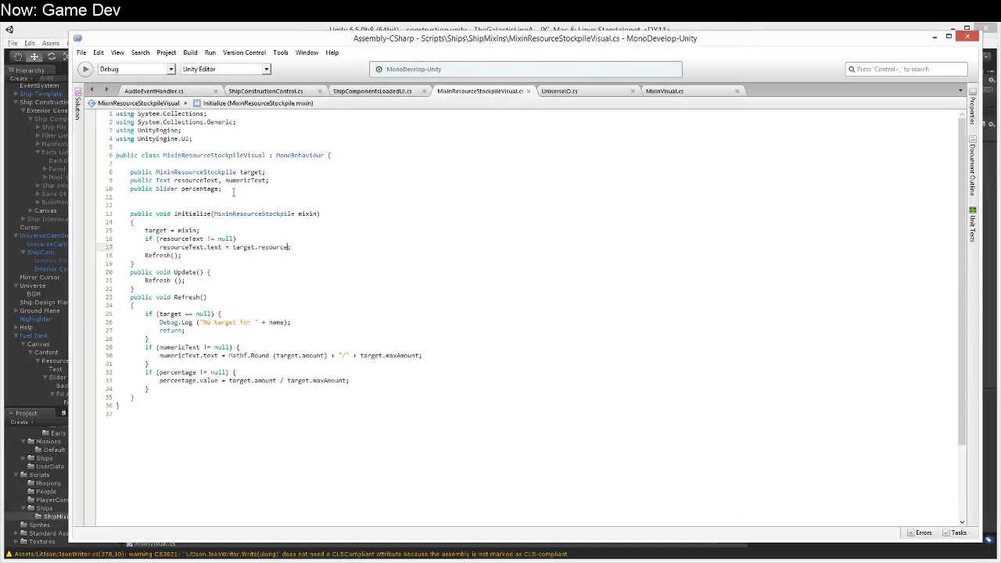
double_click(297, 155)
type("MixinVisual")
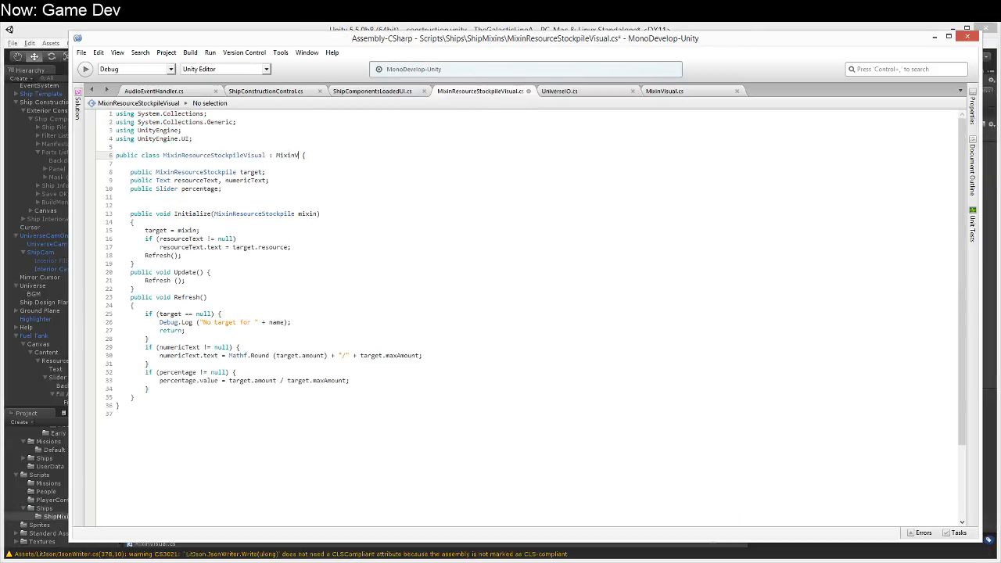
Step: Declare a public ShipComponentMixin field named targetExample above the target field in MixinResourceStockpileVisual
left_click(302, 172)
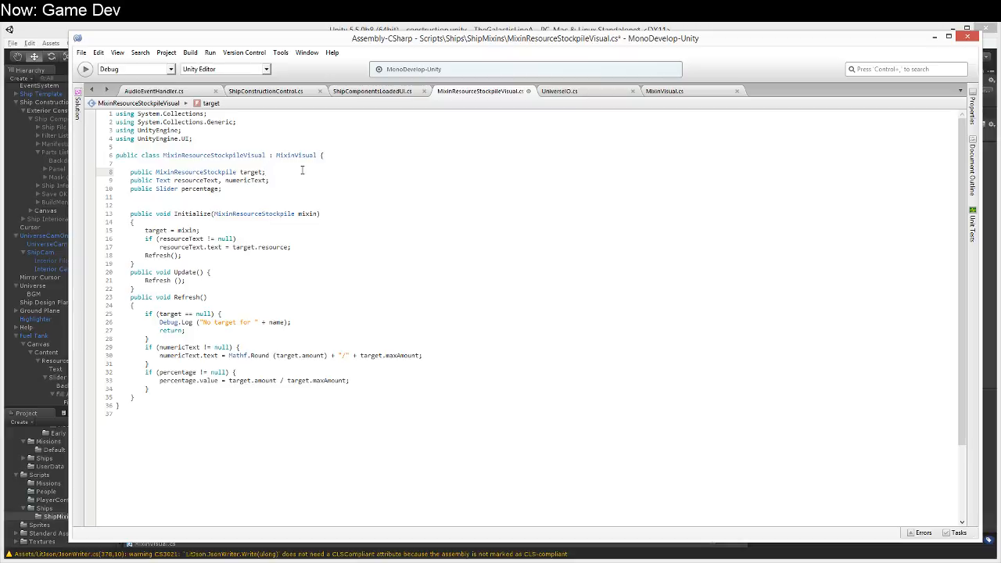
key("Up")
key("Return")
type("public MixinR")
key("BackSpace")
key("Up")
key("Up")
key("Up")
key("Up")
key("Up")
key("Up")
key("Up")
key("Up")
key("Up")
key("Down")
key("Down")
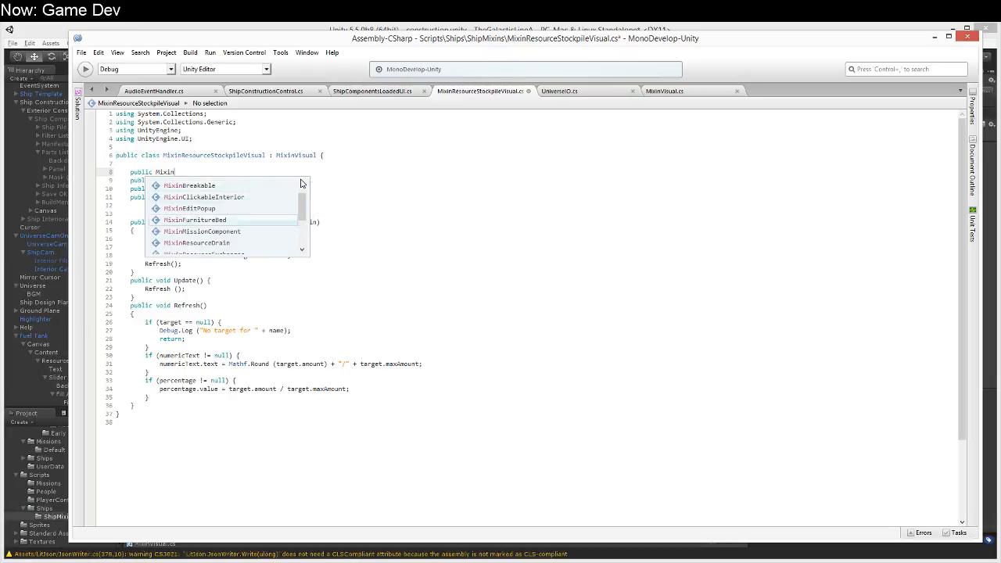
key("Down")
key("Down")
key("Down")
key("Down")
key("Down")
key("Down")
key("Down")
key("Down")
key("Down")
key("Up")
key("Down")
key("Return")
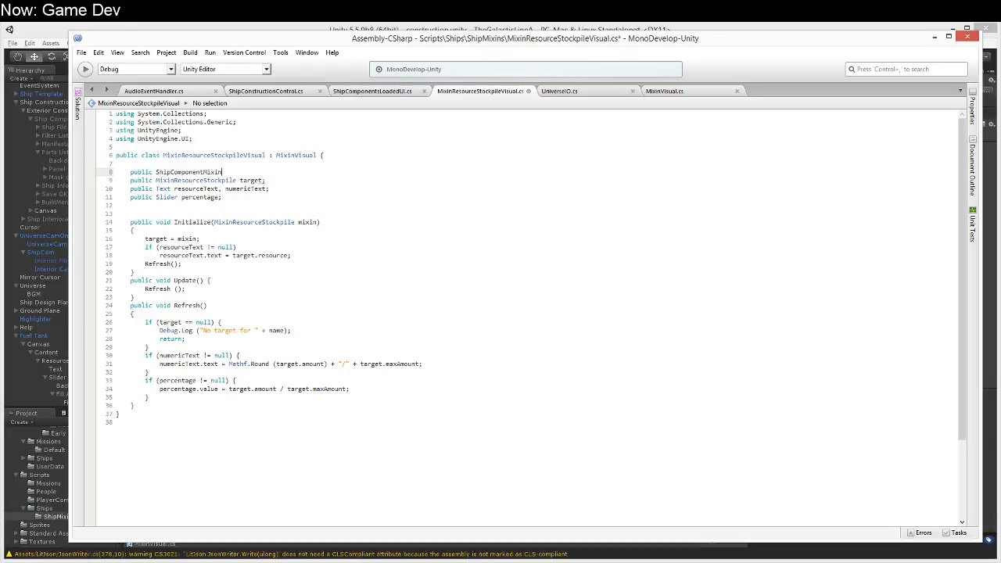
type("targetType")
key("BackSpace")
key("BackSpace")
key("BackSpace")
type("Example;")
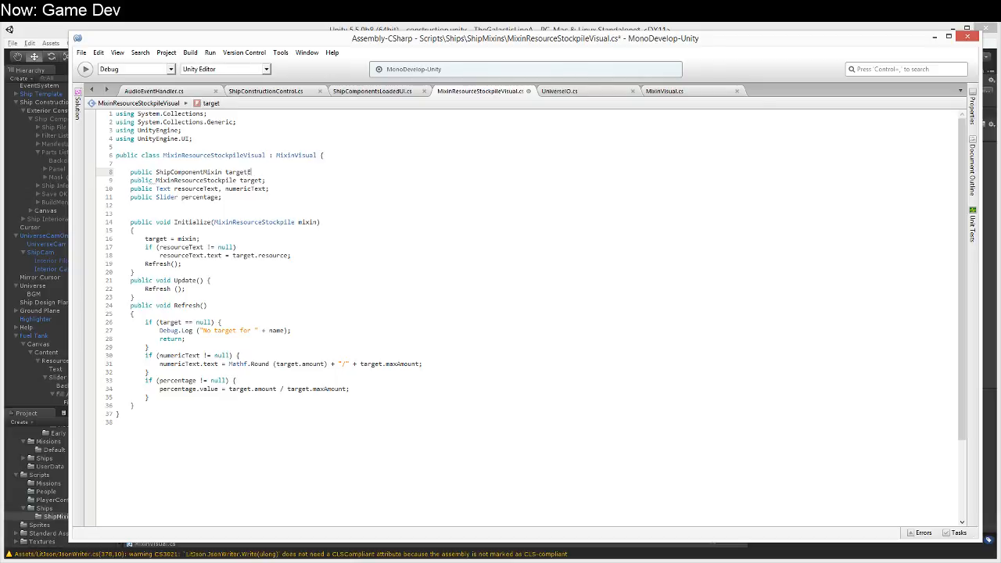
Step: Insert blank lines between the targetExample and target fields, and make an empty line directly above targetExample
key("Up")
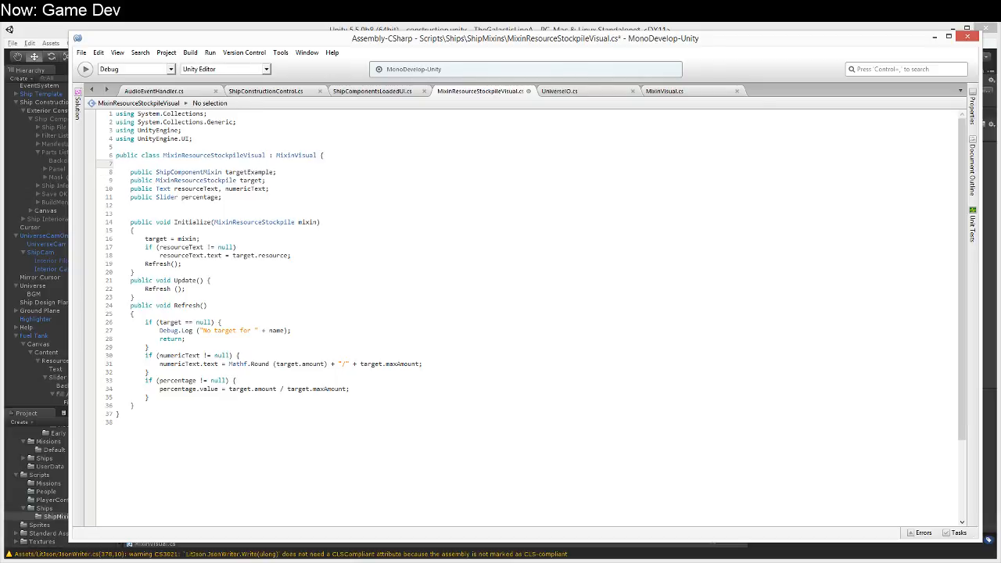
key("Return")
key("Down")
key("End")
key("Return")
key("Return")
key("Up")
key("Up")
key("Up")
key("Return")
key("Up")
key("shift+Down")
key("BackSpace")
Step: Add the attribute [Tooltip("Used in the inspector to define the target type.")] above targetExample and delete the surplus blank line below the field
type("[Too")
key("Return")
type("(\"Used in")
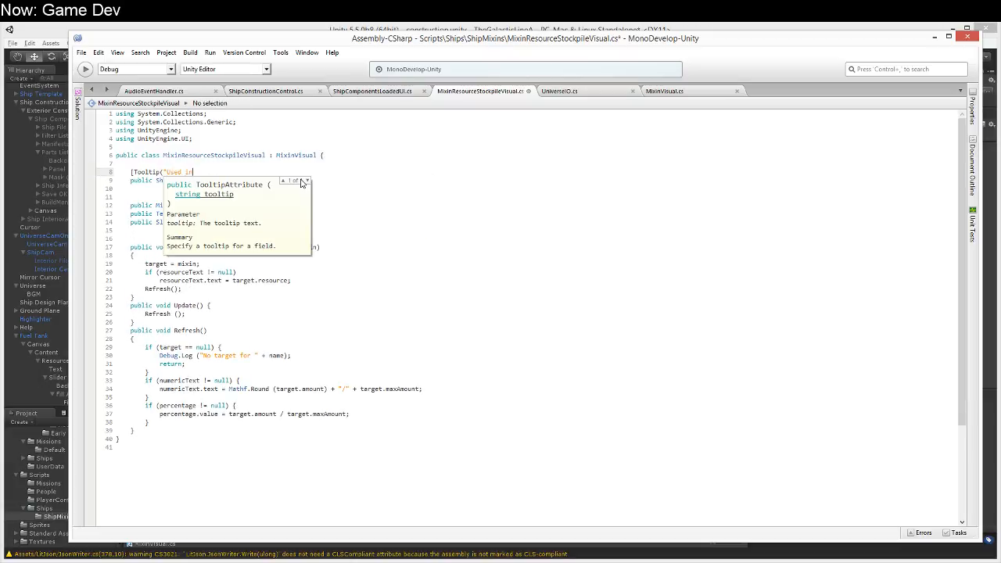
type(" the inspector to define the target type.\")]")
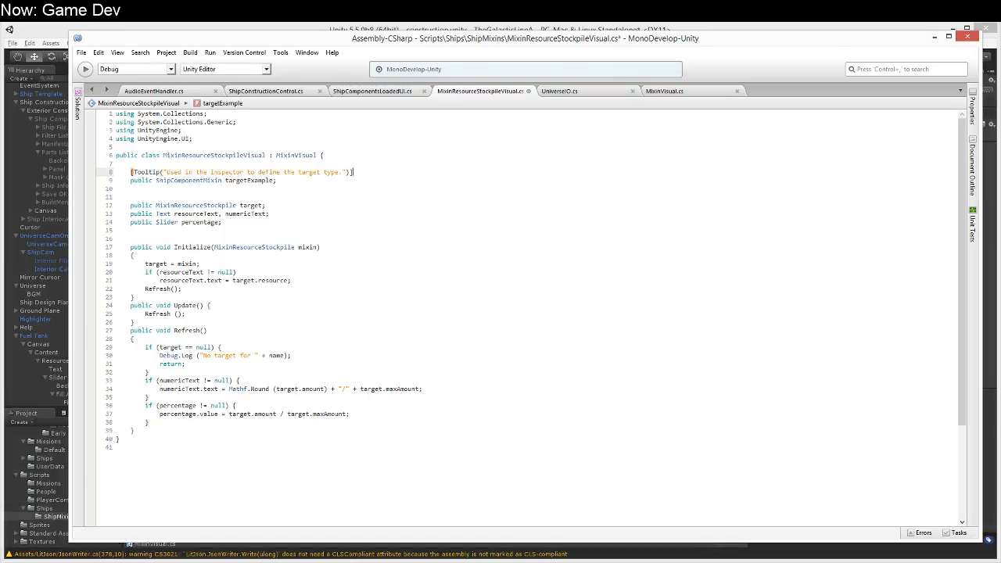
left_click(396, 192)
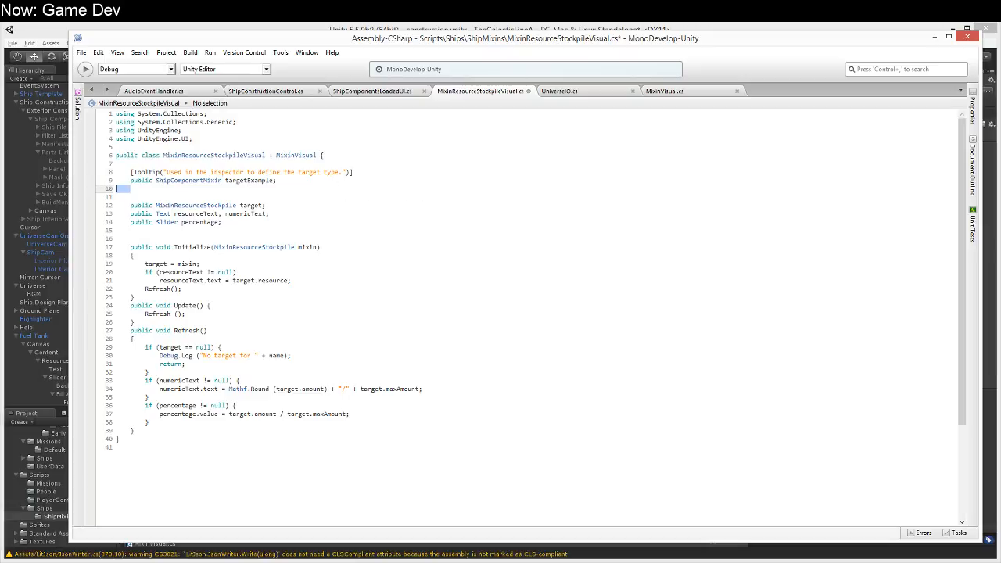
key("BackSpace")
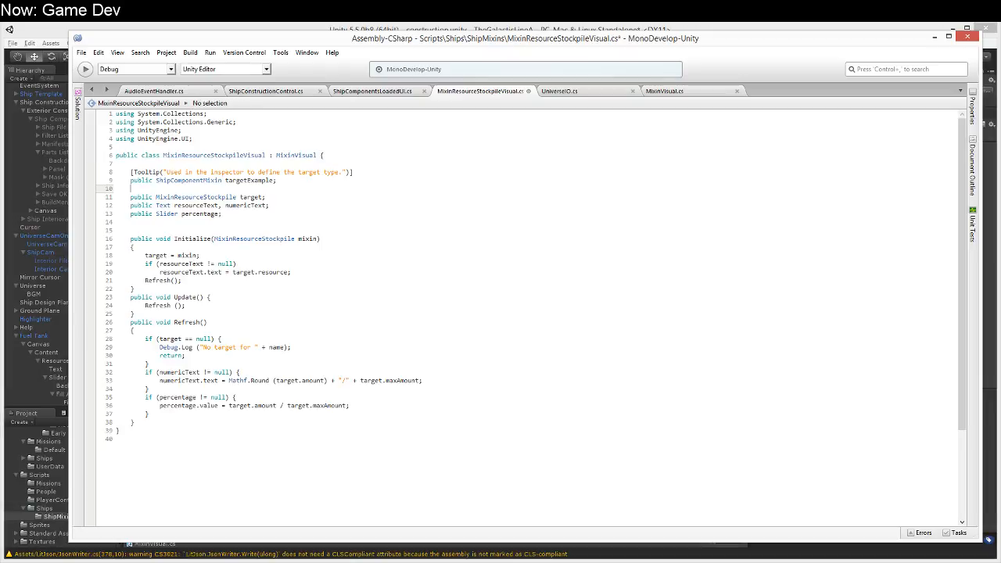
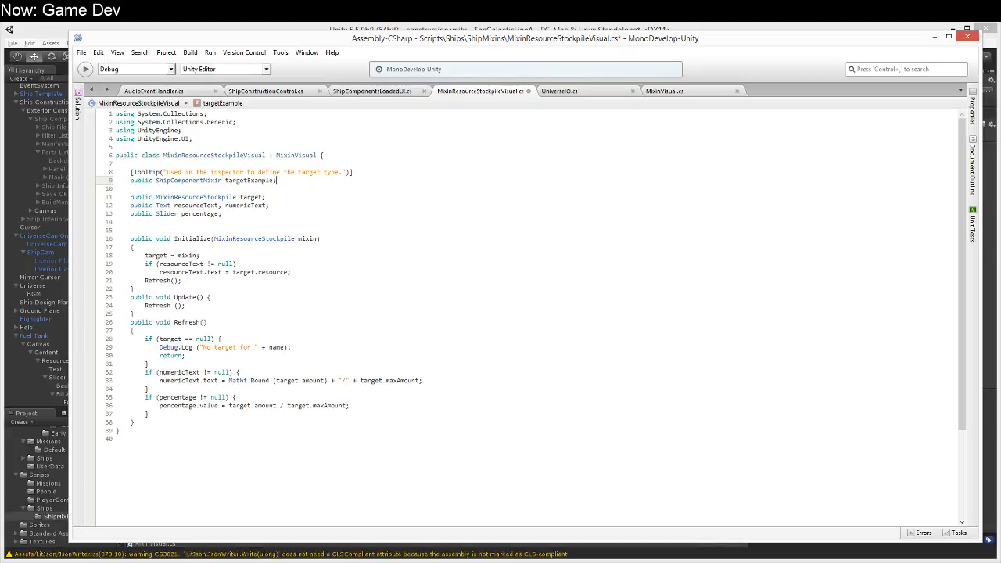
Step: Cut the targetExample field and its Tooltip attribute from MixinResourceStockpileVisual and remove the surplus blank line above the target field
key("Up")
key("Home")
key("shift+Down")
key("shift+Down")
key("ctrl+x")
key("Up")
key("Up")
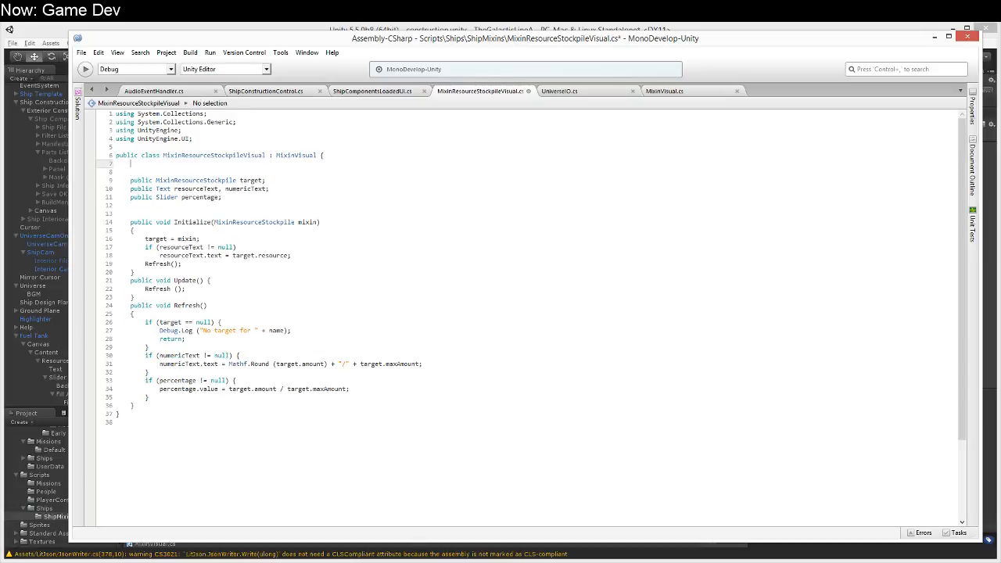
key("Down")
key("Delete")
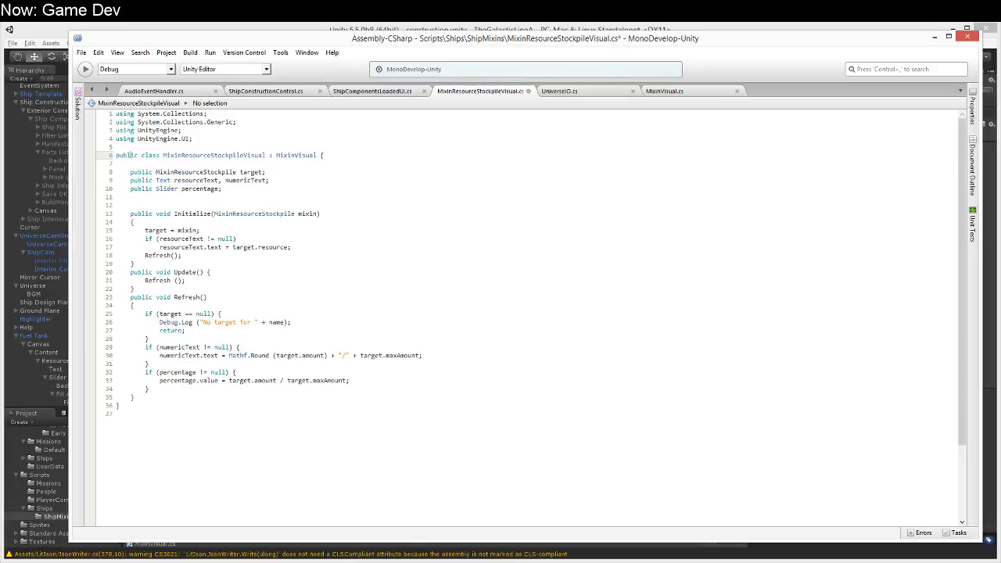
Step: Declare a public void UsesType(ShipComponentMixin target) method between the percentage field and Initialize
key("Down")
key("Down")
key("Down")
key("Down")
key("Return")
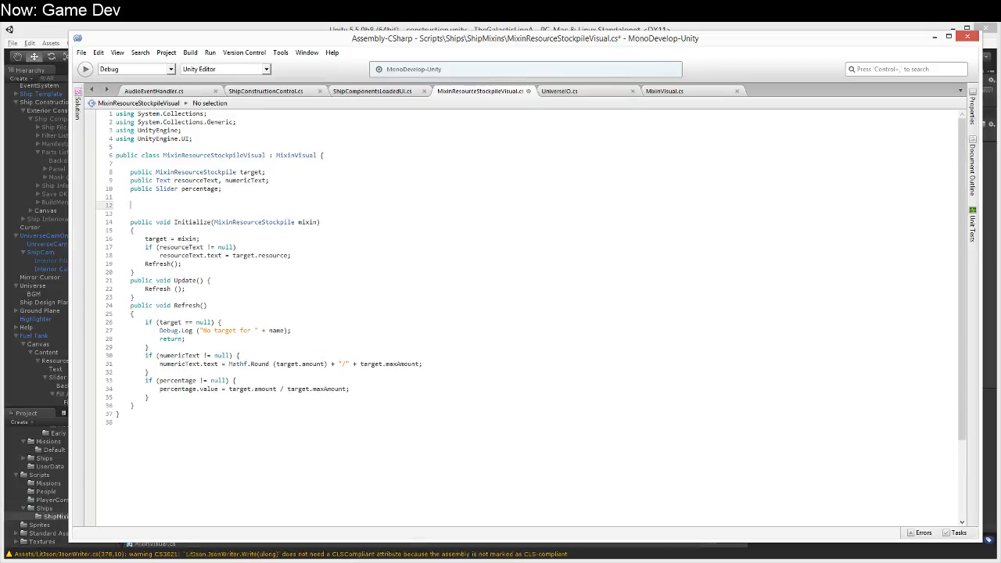
type("public void ")
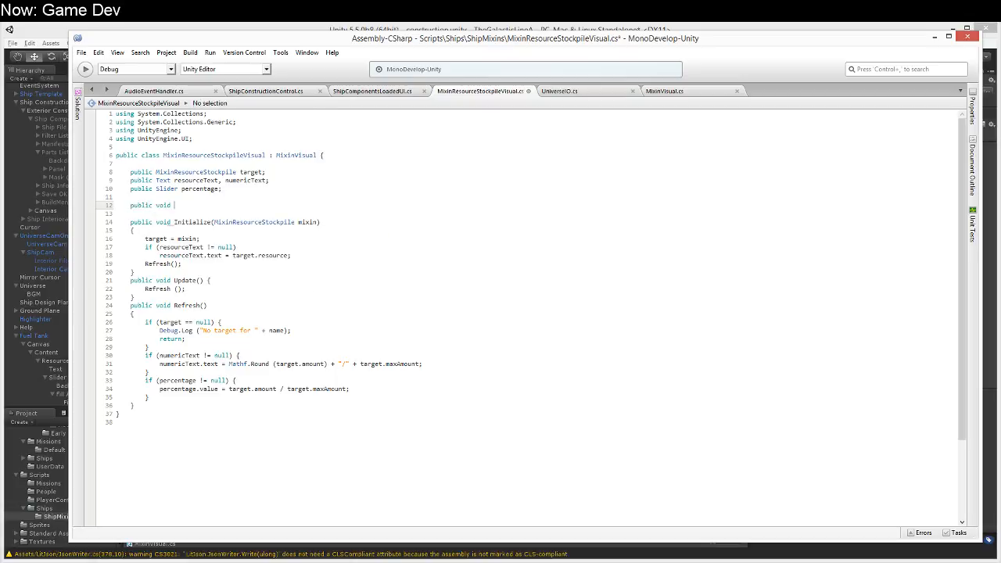
type("UsesType(ShipComponentM")
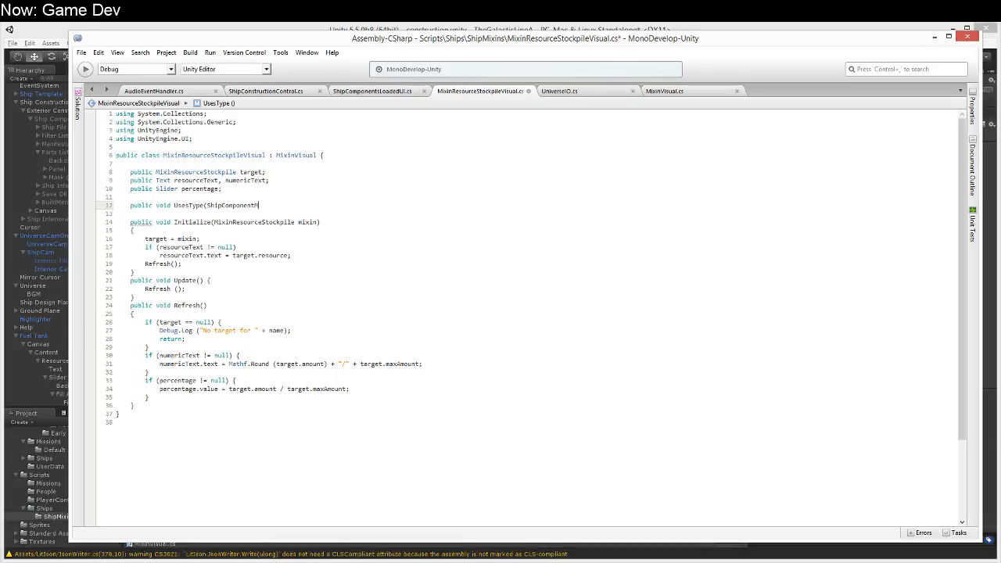
type("ixin target")
key("ctrl+BackSpace")
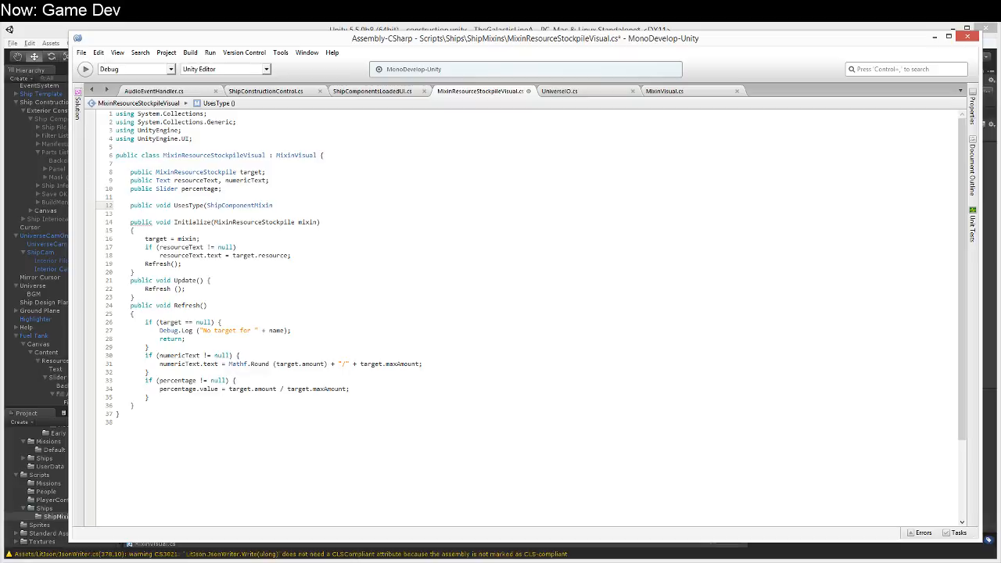
type("target)")
Step: Give UsesType a braced body that declares ShipComponentMixin localExample = GetComponent<ShipComponentMixin>()
key("Return")
type("{")
key("Return")
type("}")
key("Up")
key("Return")
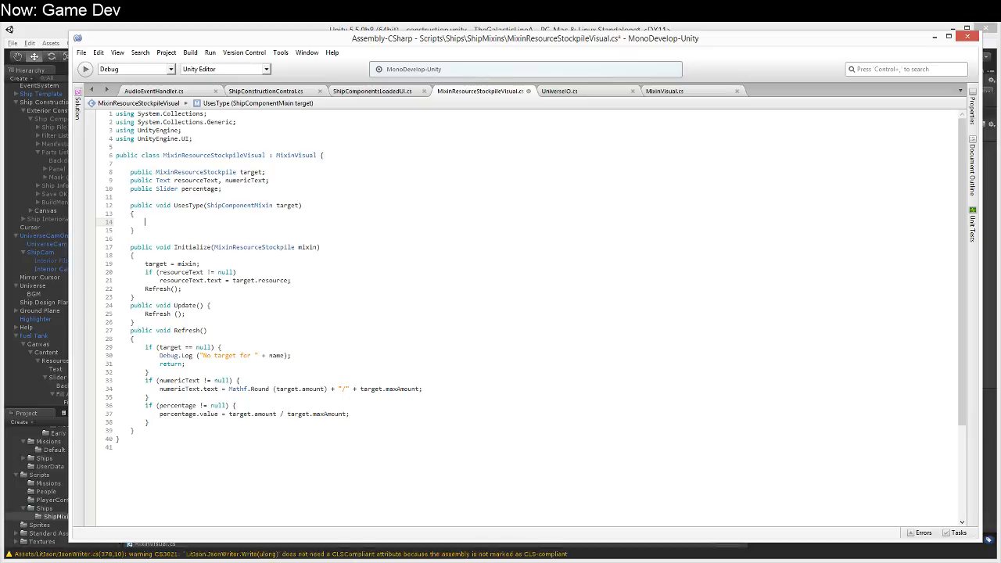
type("ShipComponen")
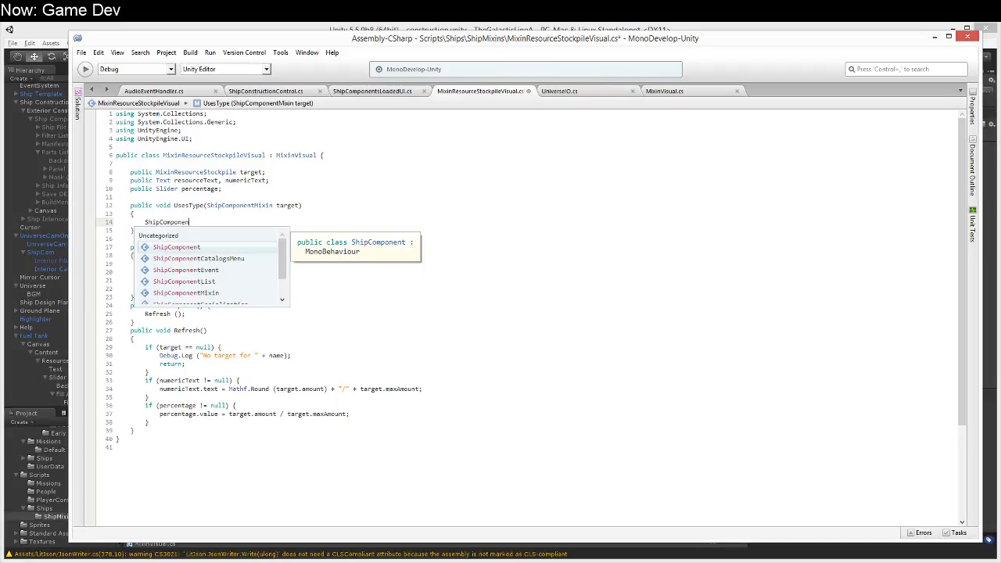
type("tMixin localExample")
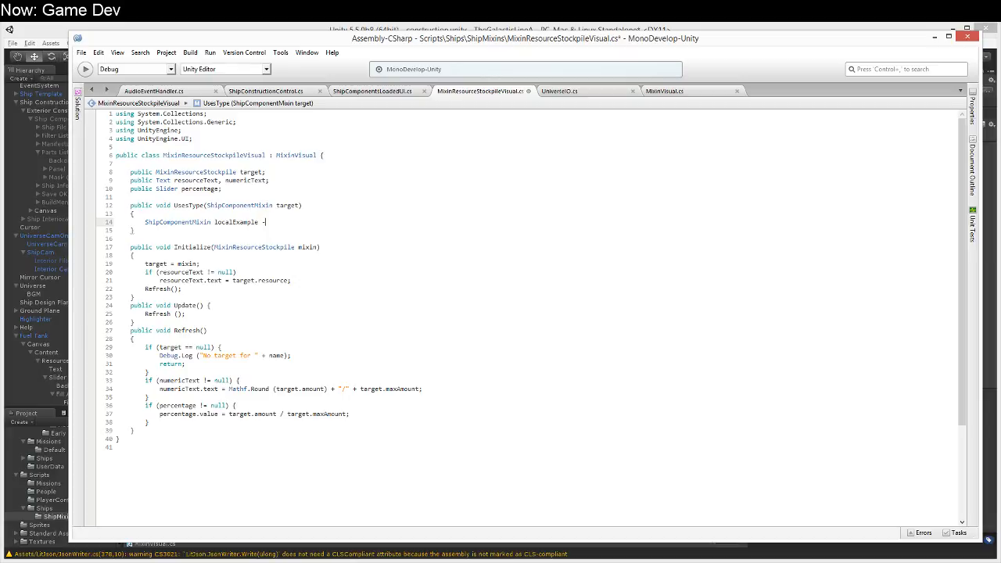
type("= GetCOm")
type("<")
type("ShipComponentMixin")
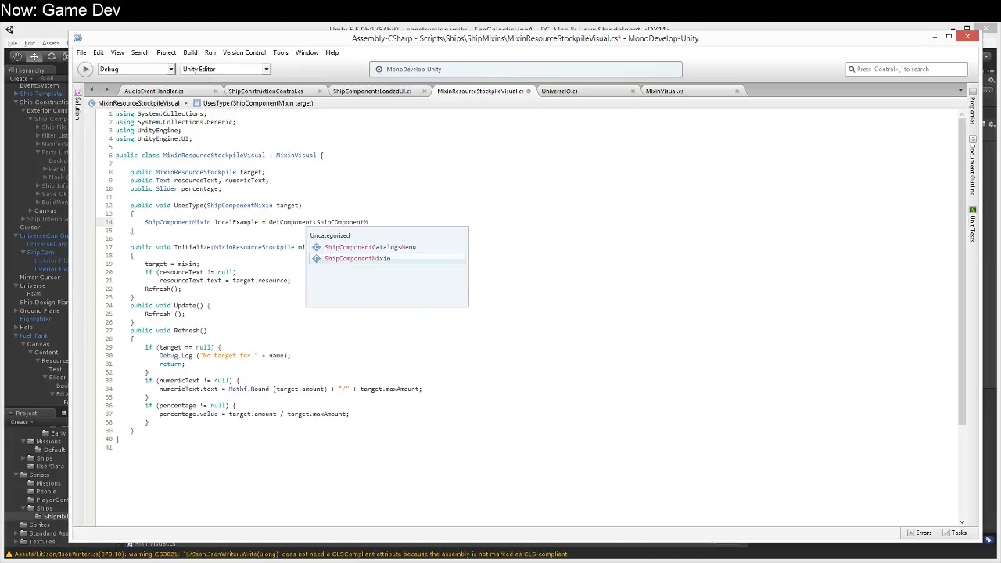
type("> ();")
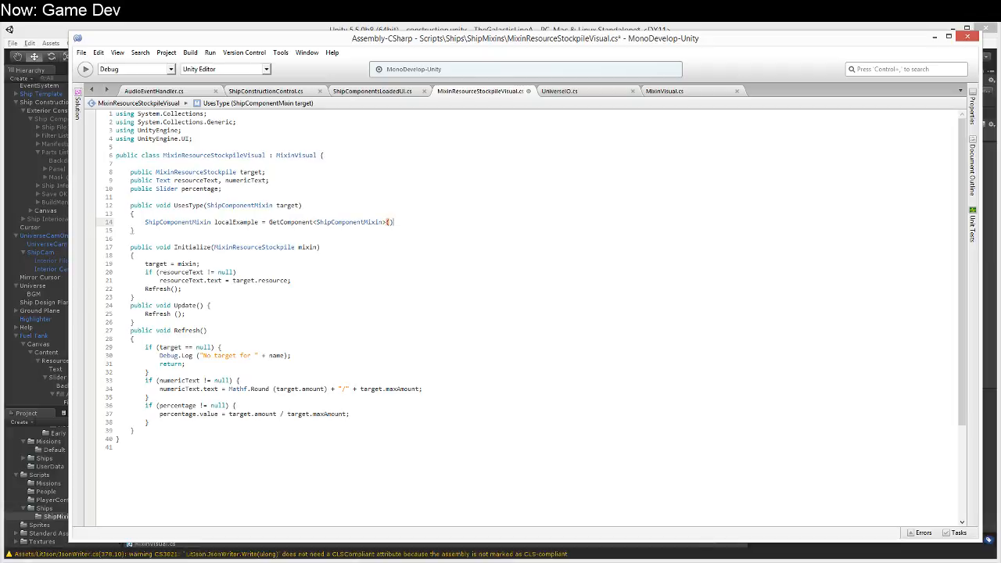
Step: Add an if (localExample == null) block to UsesType and begin a Debug.LogError call inside it
key("Return")
type("if (localExample == null) {")
key("Return")
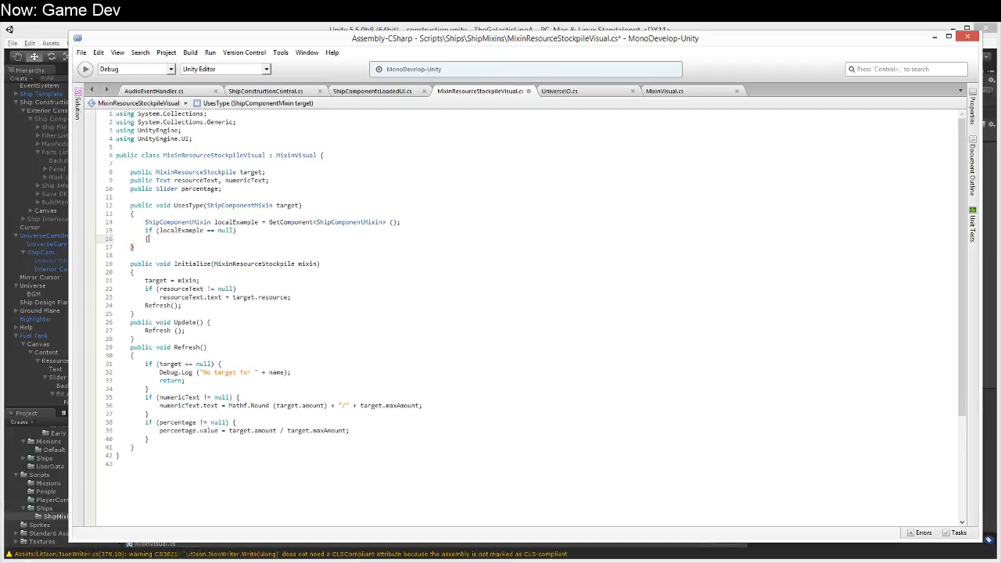
type("Debug.LogError(")
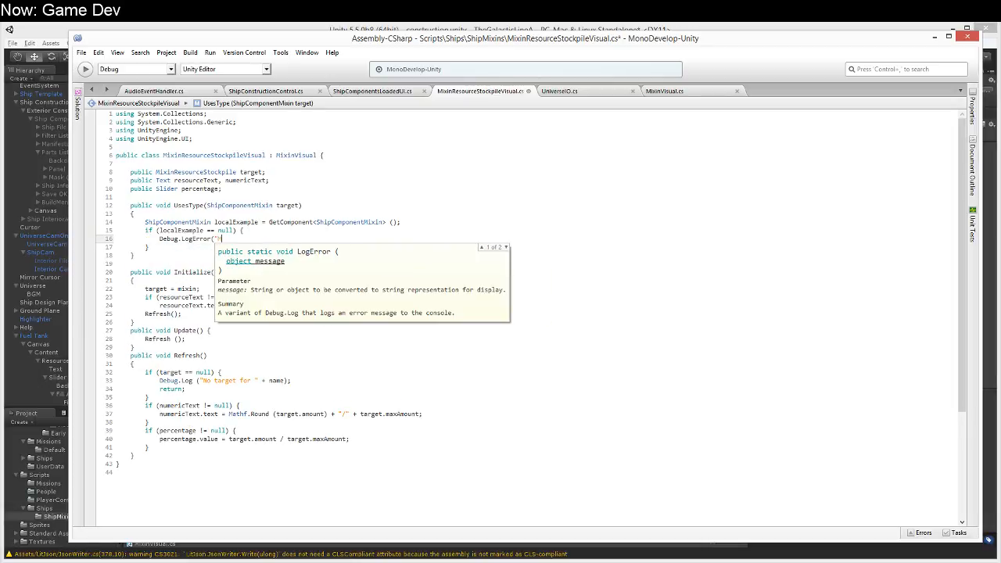
type("\"Resource s")
key("BackSpace")
key("BackSpace")
key("BackSpace")
Step: Cut the whole UsesType method out of MixinResourceStockpileVisual
key("Escape")
key("Up")
key("Up")
key("Up")
key("Up")
key("Home")
key("shift+Down")
key("shift+Down")
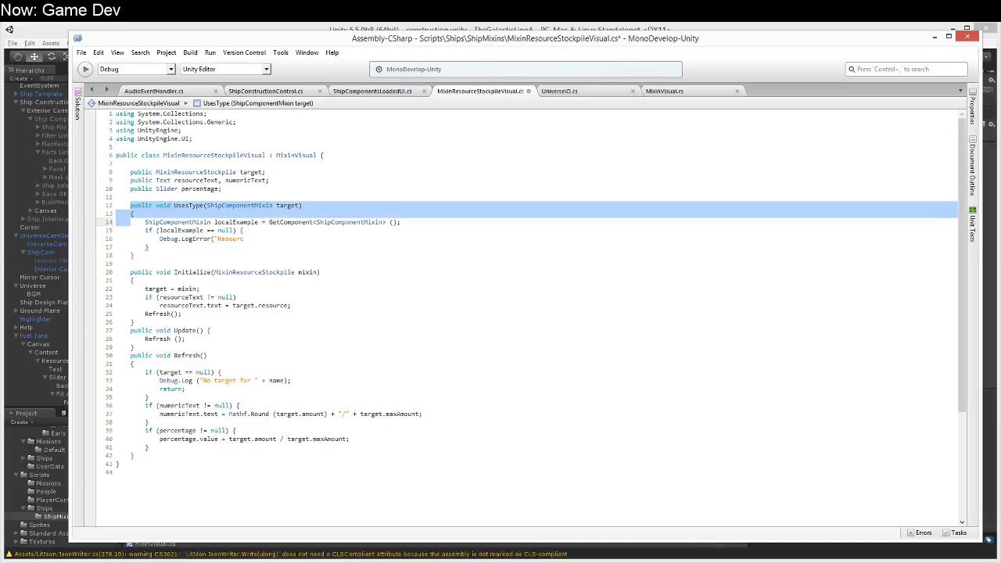
key("shift+Down")
key("shift+Down")
key("shift+Down")
key("shift+Down")
key("shift+Down")
key("Delete")
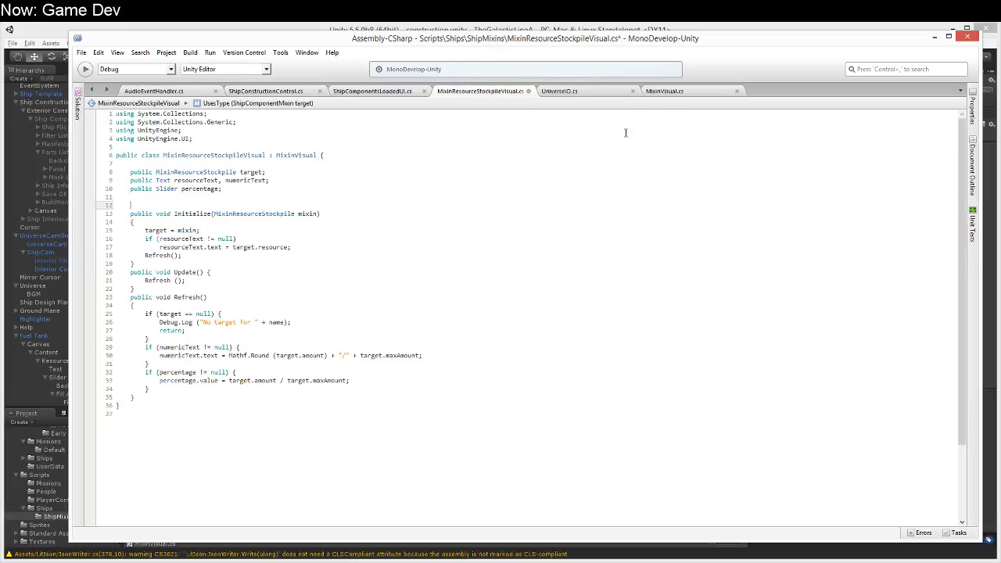
Step: Replace the Start and Update stubs in MixinVisual.cs with the cut UsesType method
left_click(664, 90)
left_click_drag(236, 156, 293, 229)
left_click(714, 517)
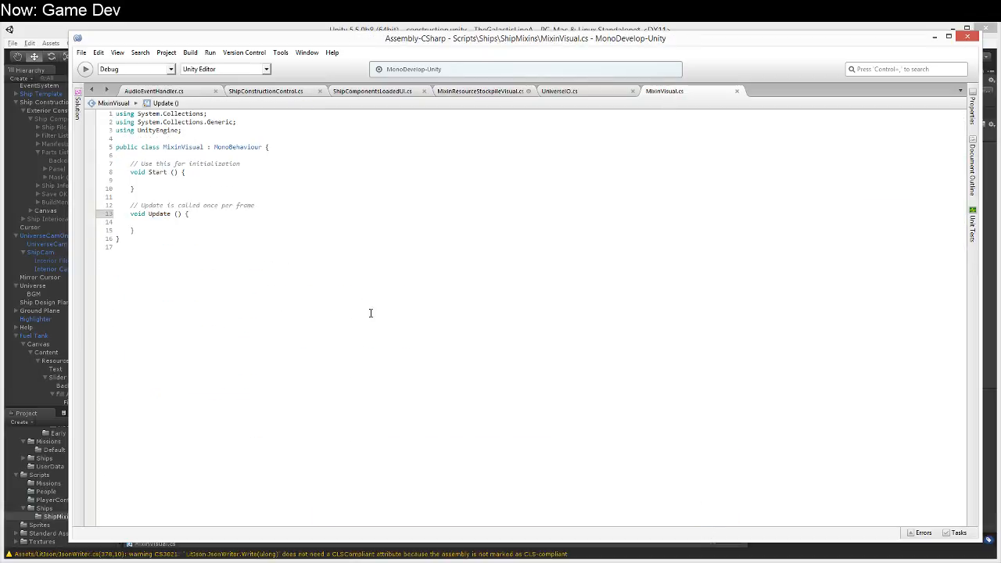
left_click_drag(117, 155, 263, 226)
key("ctrl+v")
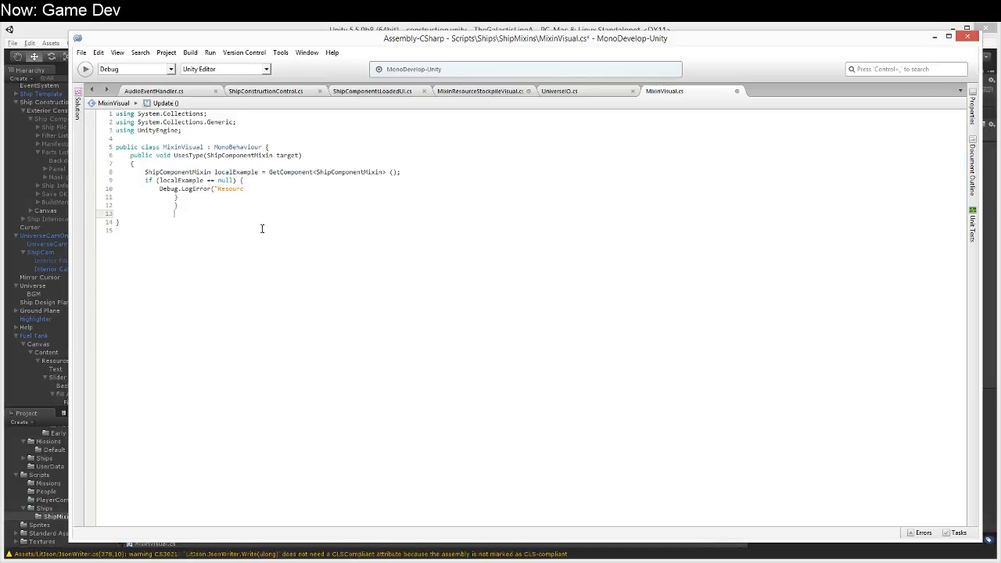
Step: Correct the indentation of the closing braces in the pasted UsesType method
key("Up")
key("BackSpace")
key("BackSpace")
key("BackSpace")
key("Up")
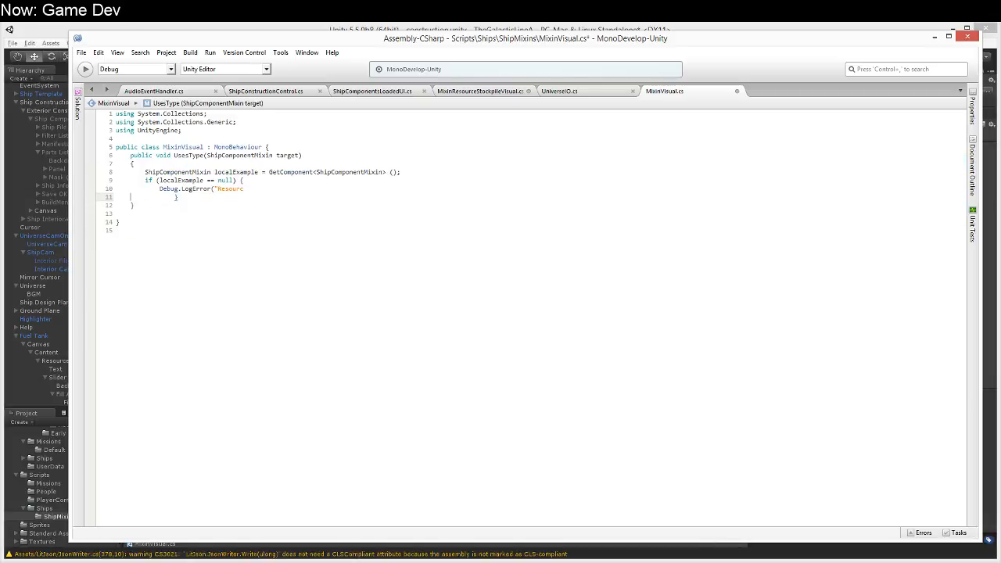
Step: Complete the LogError message as "MixinVisual has no example Mixin attached, will never function."
key("Up")
key("End")
key("BackSpace")
key("BackSpace")
key("BackSpace")
key("BackSpace")
type("MixinVisual has no exam")
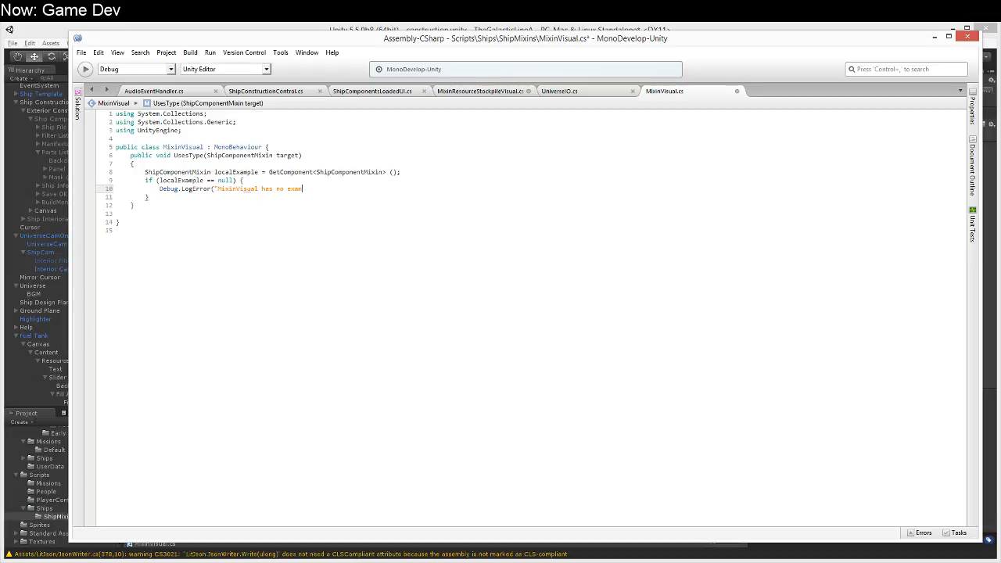
type("ple Mixin attached\", a")
key("BackSpace")
type("will never function.\");")
Step: Add return false; after the LogError call and change the return type of UsesType to bool
key("Return")
type("return f")
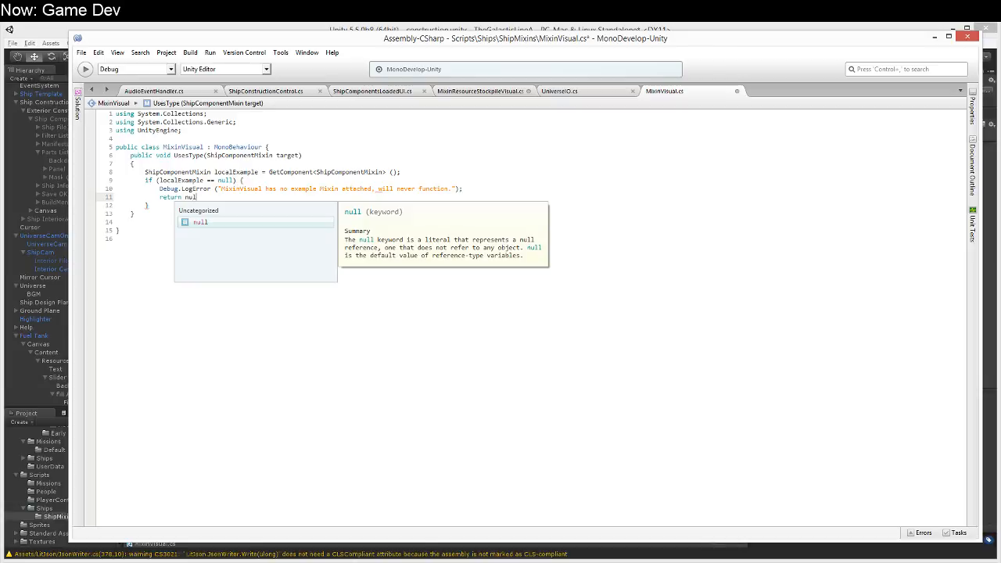
type("alse;")
key("Up")
key("Up")
key("Up")
key("Up")
key("Up")
key("End")
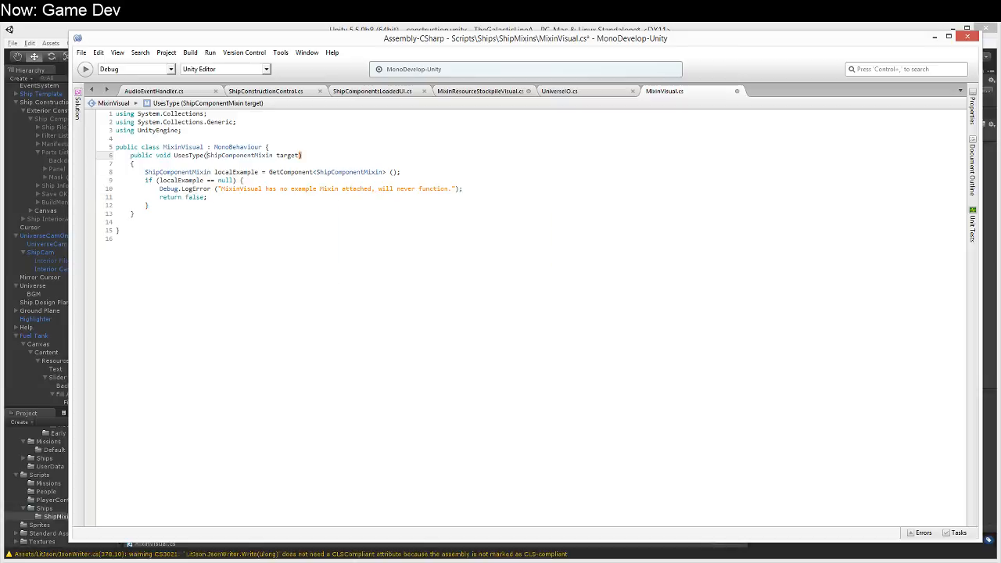
key("ctrl+shift+Right")
type("boo")
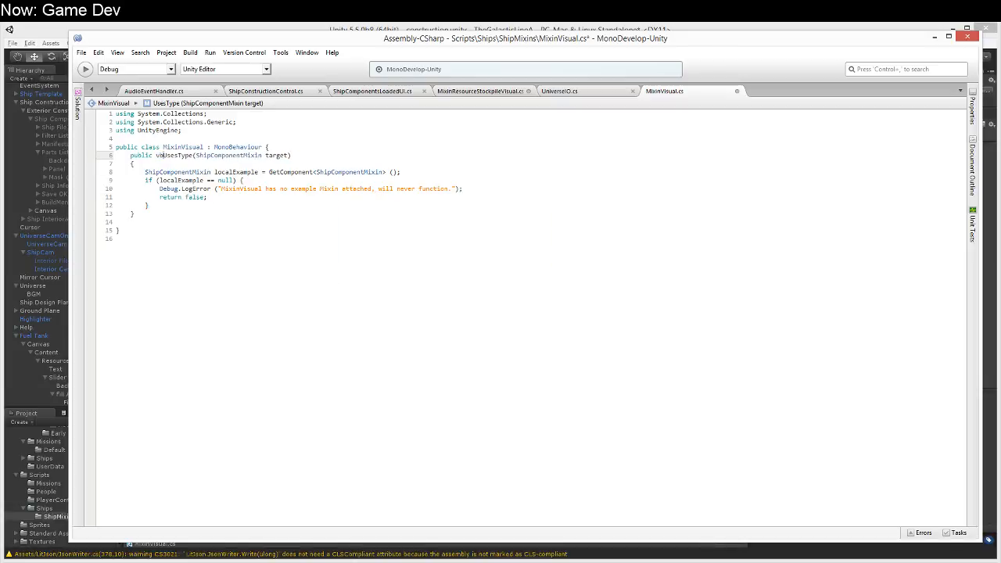
type("o")
key("BackSpace")
key("BackSpace")
key("BackSpace")
key("BackSpace")
type("bool")
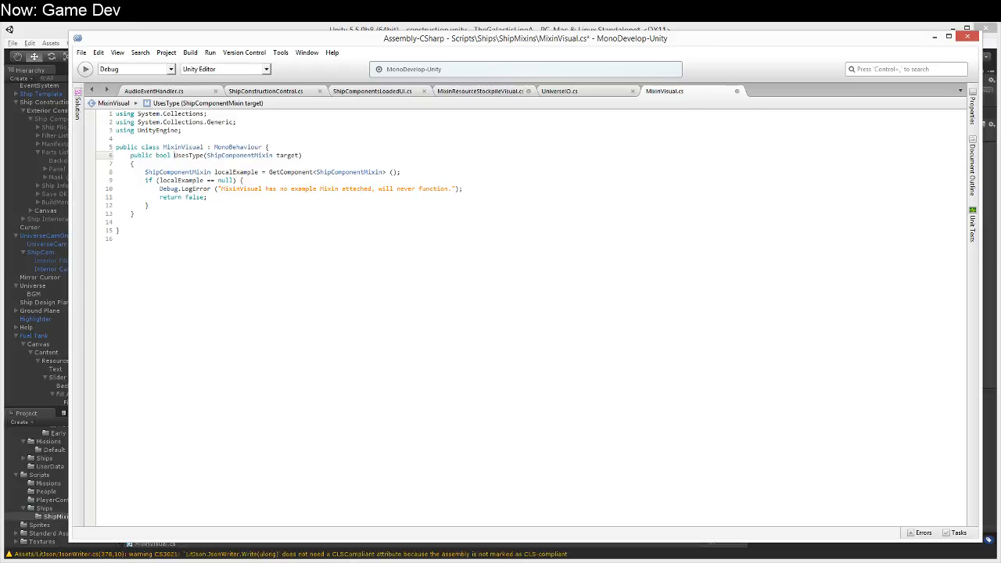
Step: Try starting an if condition with typeof(localExample) on a new line below the null check
key("Down")
key("Down")
key("Down")
key("Down")
key("Down")
key("Down")
key("Return")
type("if (localS")
key("BackSpace")
type("Exampl")
key("ctrl+shift+Left")
type("typeof(localExample)")
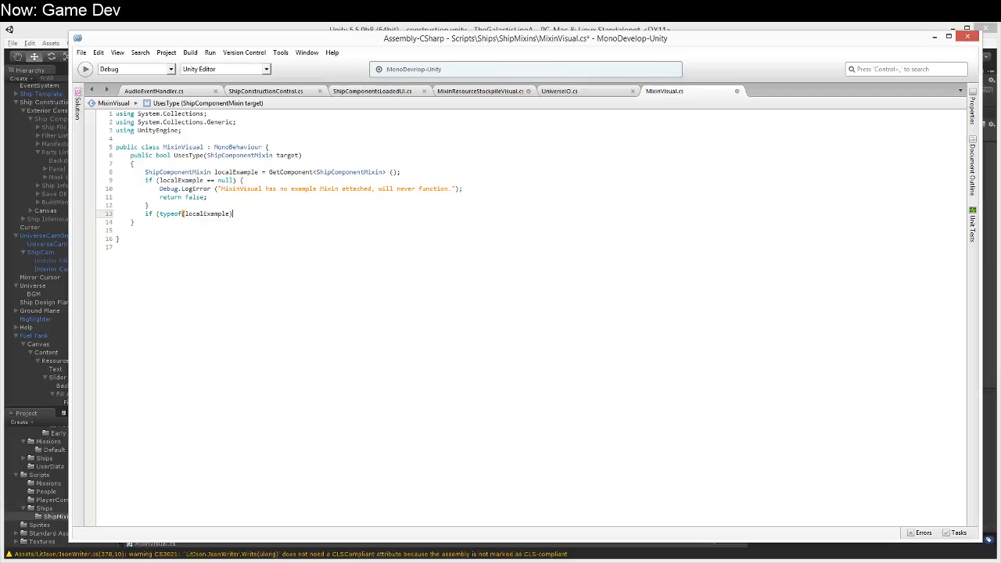
Step: Replace typeof(localExample) in the if condition with a localExample.GetType call chosen from the available members
key("End")
key("ctrl+shift+Left")
key("ctrl+shift+Left")
key("ctrl+shift+Left")
key("ctrl+shift+Left")
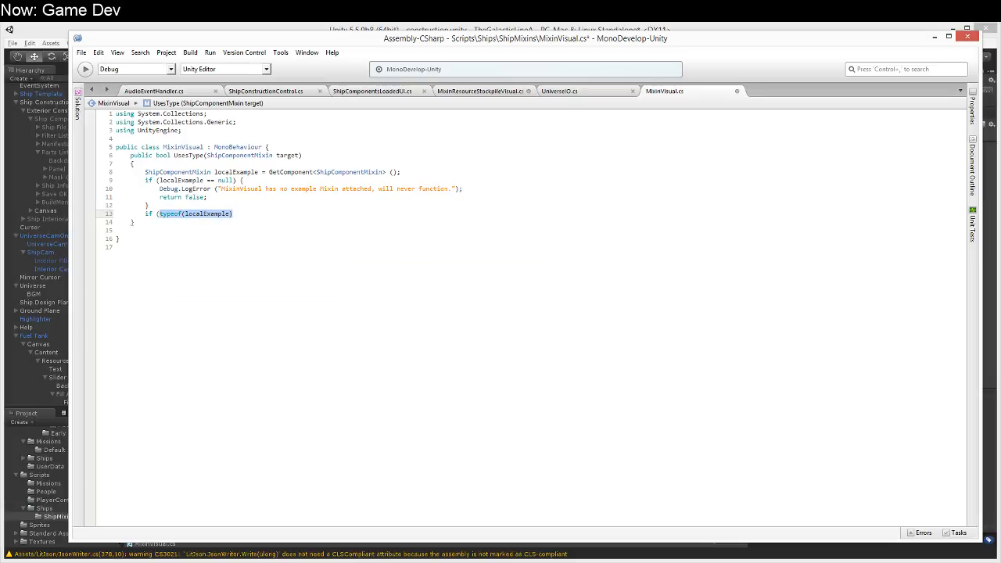
type("localExample.")
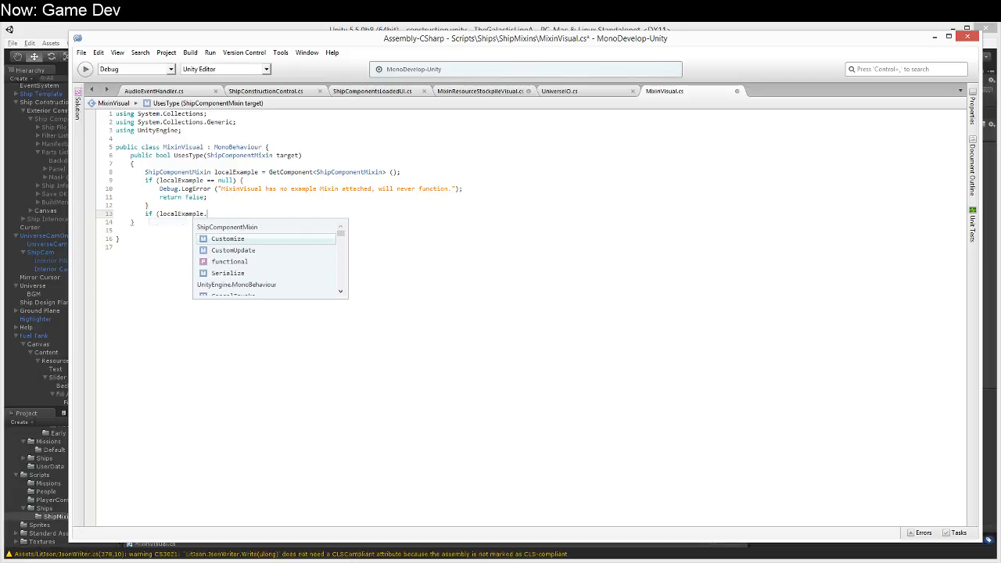
key("Down")
key("Down")
key("Down")
key("Down")
key("Down")
key("Down")
key("Down")
key("Down")
key("Down")
key("Down")
key("Down")
key("Down")
key("Down")
key("Down")
key("Down")
key("Down")
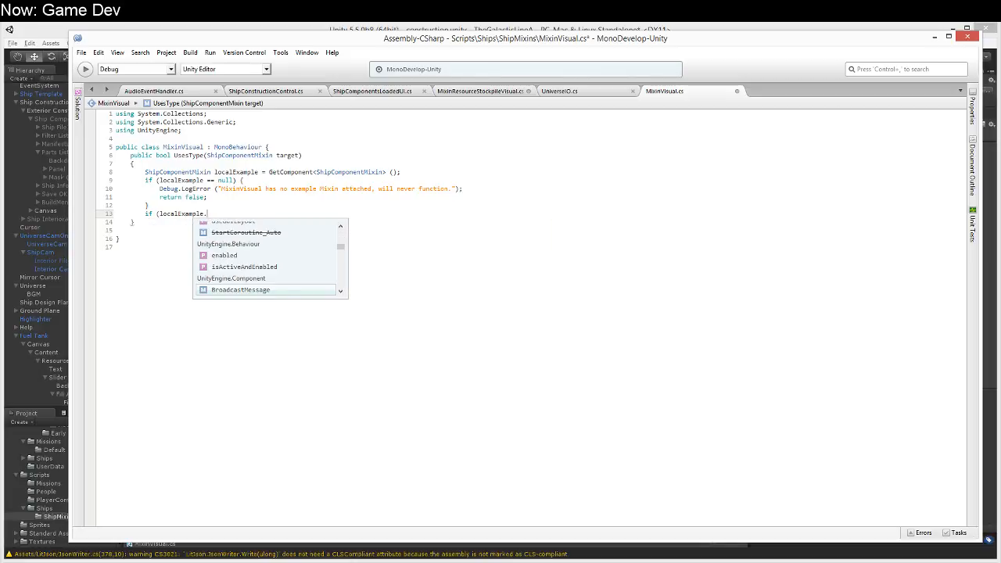
key("Down")
key("Down")
key("Down")
key("Down")
key("Up")
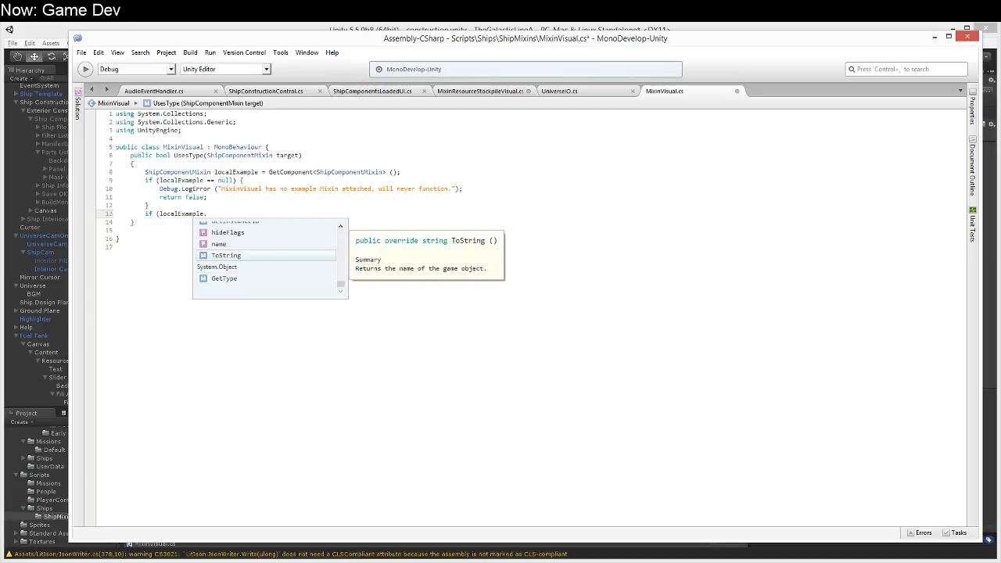
key("Down")
key("Return")
Step: Complete the condition by comparing with target.GetType() and begin a return statement beneath it
type("() == target.Get")
key("Return")
type("())")
key("Return")
type("return")
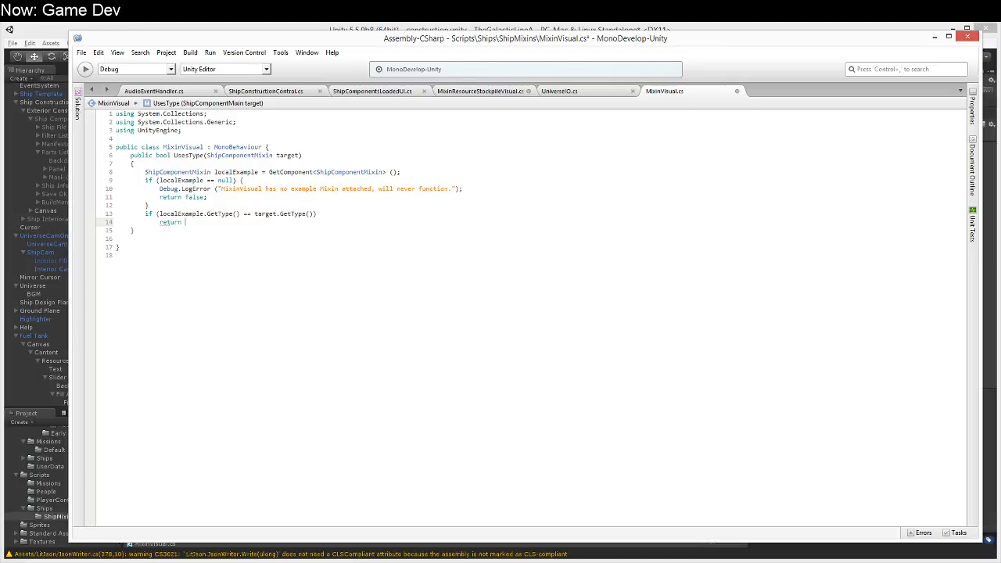
Step: Turn the if condition into the single statement return localExample.GetType () == target.GetType (); and drop the extra line
key("shift+Home")
key("ctrl+x")
key("Up")
key("Home")
key("ctrl+Delete")
type("return")
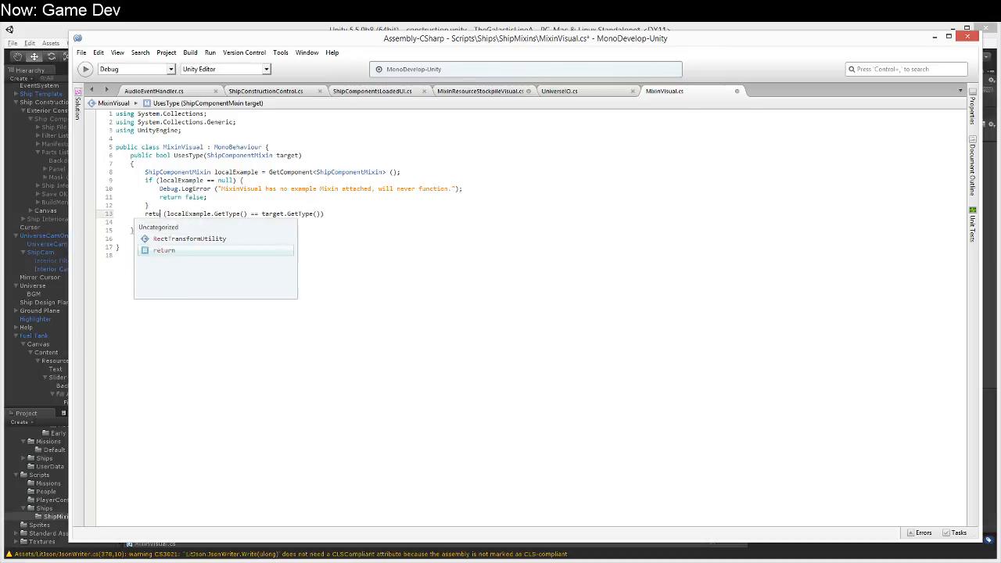
key("Delete")
key("BackSpace")
type(";")
key("Return")
key("BackSpace")
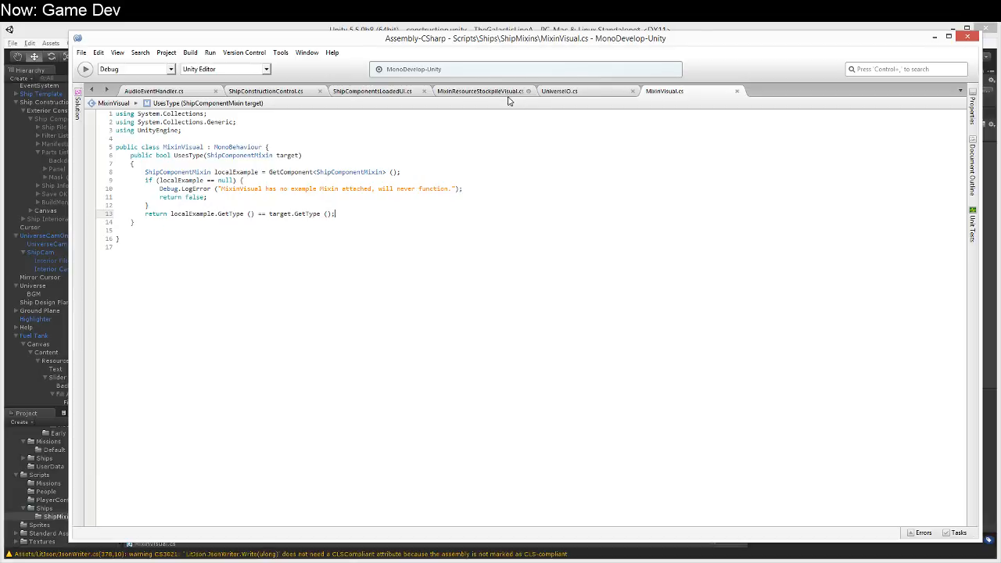
Step: Copy Initialize, Update and the opening of Refresh from MixinResourceStockpileVisual into MixinVisual below UsesType
left_click(511, 93)
left_click_drag(130, 213, 238, 305)
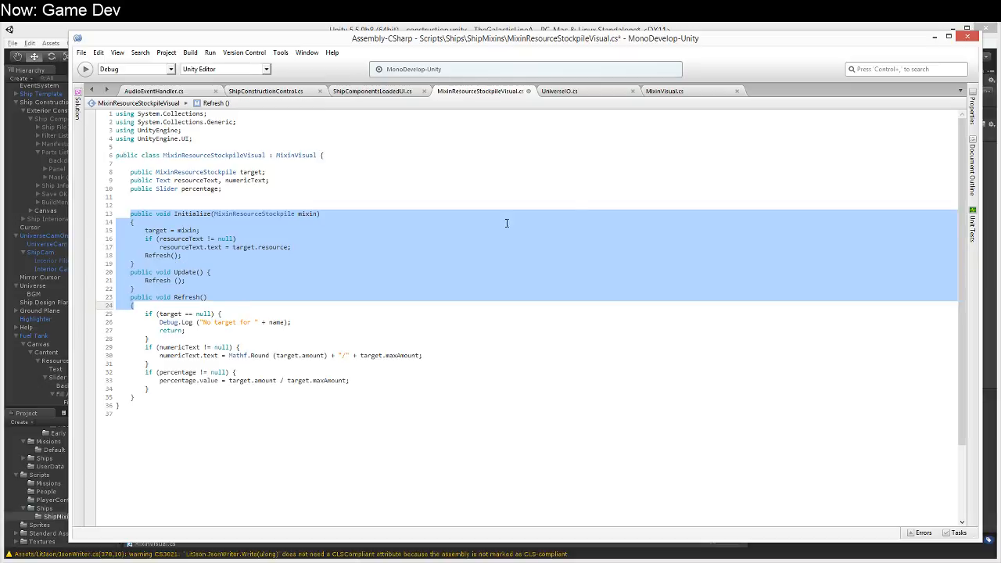
left_click(665, 93)
left_click(266, 233)
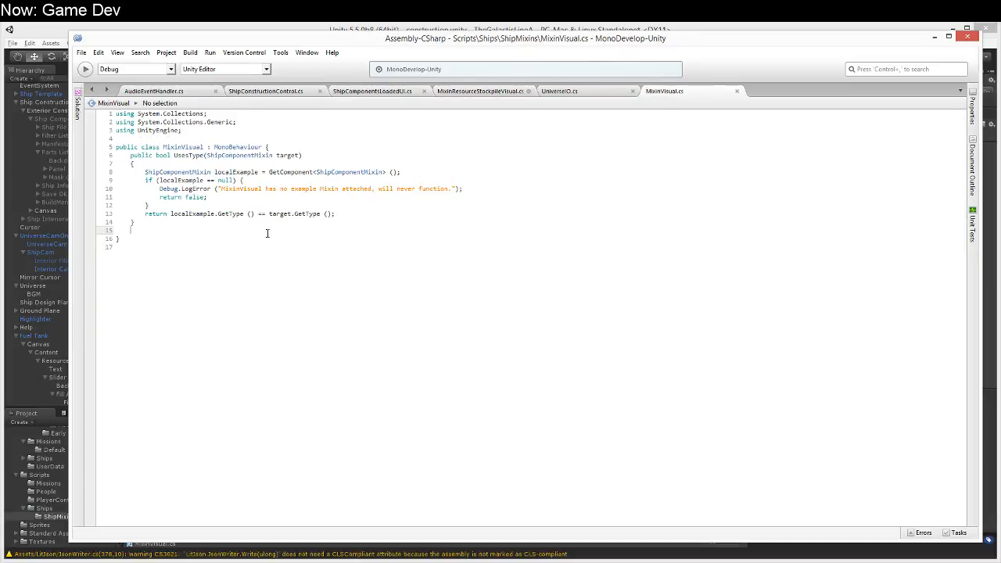
key("ctrl+v")
Step: Make the Initialize, Update and Refresh methods in MixinVisual virtual
left_click(153, 232)
type("virtu")
key("Tab")
key("Down")
key("Down")
key("Down")
key("Down")
key("Down")
key("Down")
key("Down")
type("virtual")
key("Down")
key("Down")
key("Down")
key("ctrl+Left")
type("virtual")
Step: Remove the target assignment and the resourceText condition with its assignment from MixinVisual's Initialize method, keeping only the Refresh call
key("Up")
key("Up")
key("Up")
key("Up")
key("Up")
key("Up")
key("Up")
key("Up")
key("shift+Down")
key("shift+Down")
key("shift+Down")
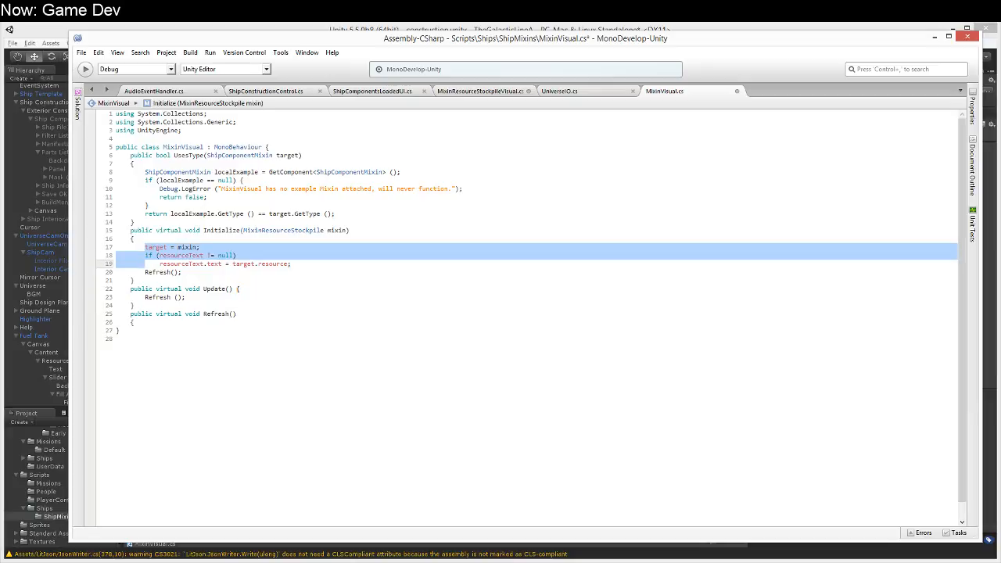
key("Delete")
Step: Change the type of the mixin parameter in MixinVisual's Initialize method to ShipComponentMixin
key("Up")
key("Up")
key("End")
key("ctrl+Left")
key("ctrl+Left")
key("ctrl+Left")
key("ctrl+shift+Right")
key("Delete")
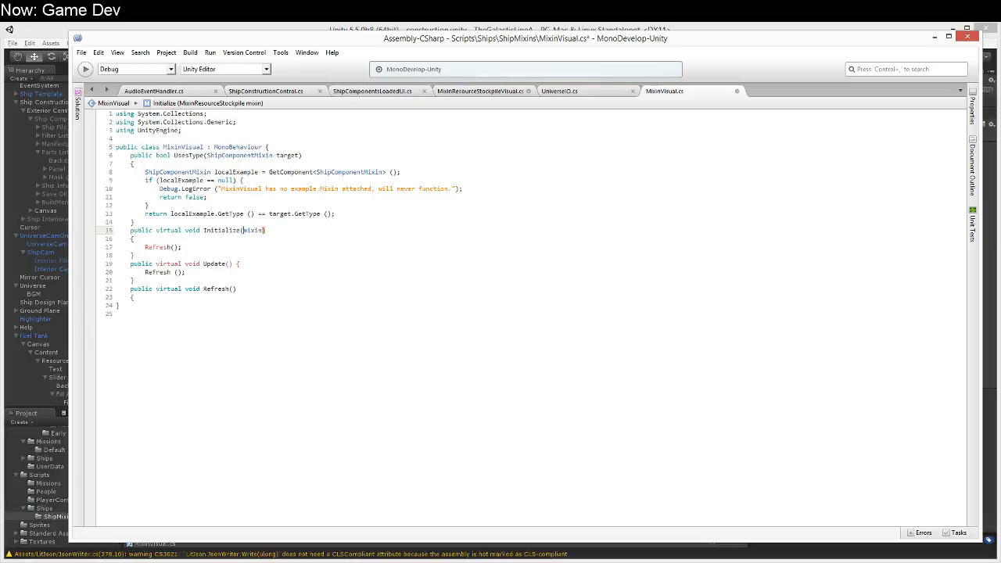
type("Initialize(ShipCompone")
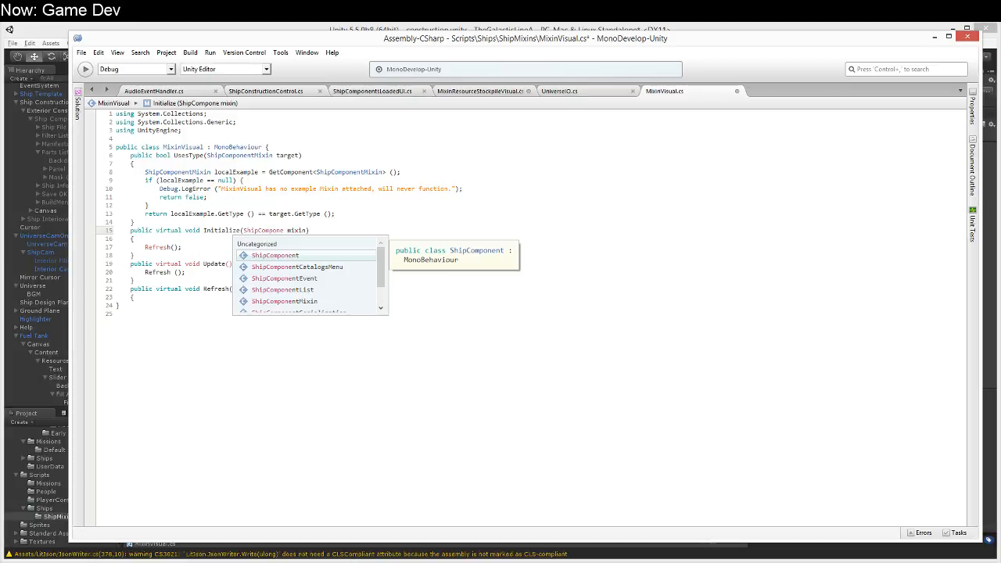
key("Escape")
key("Right")
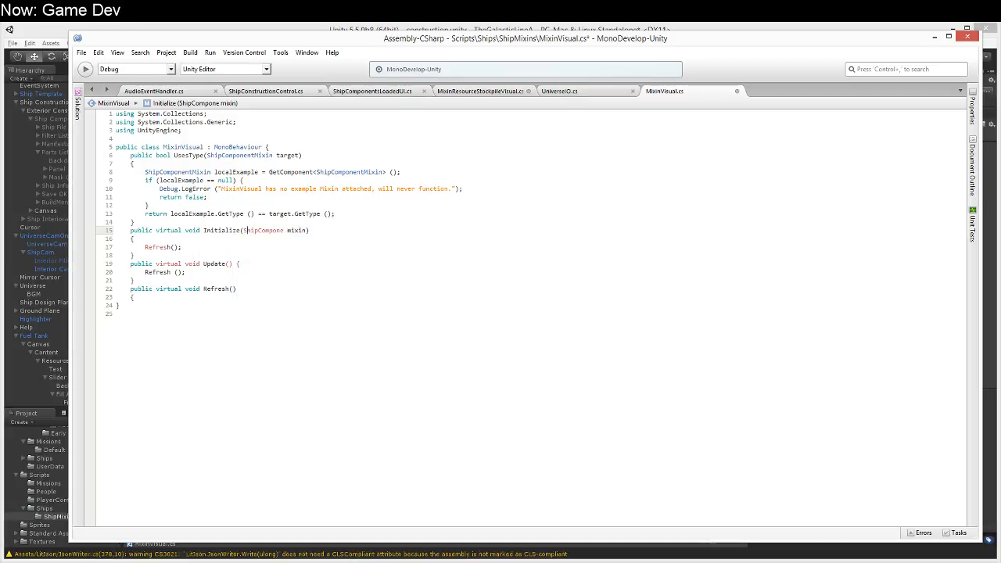
type("ntMixin")
Step: Declare the field public ShipComponentMixin target; at the start of the MixinVisual class, followed by a blank line
key("Down")
key("Up")
key("Up")
key("Up")
key("Up")
key("Up")
key("Up")
key("Up")
key("Up")
key("Up")
key("Up")
key("Up")
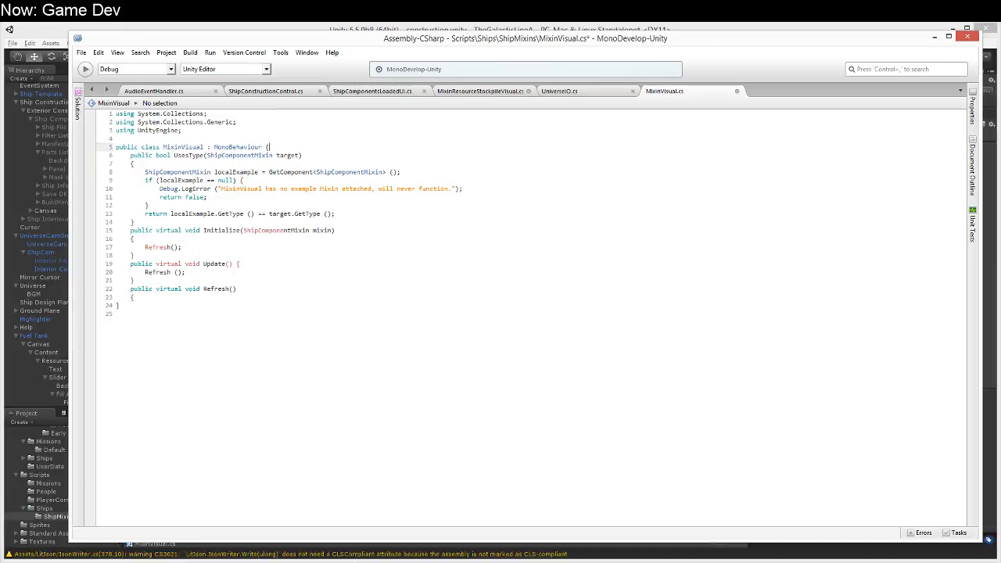
key("Return")
key("Return")
key("Up")
type("ShipComponetn")
type("Mixin target;")
key("Home")
key("ctrl+shift+Right")
key("BackSpace")
type("ShipComponentMixin")
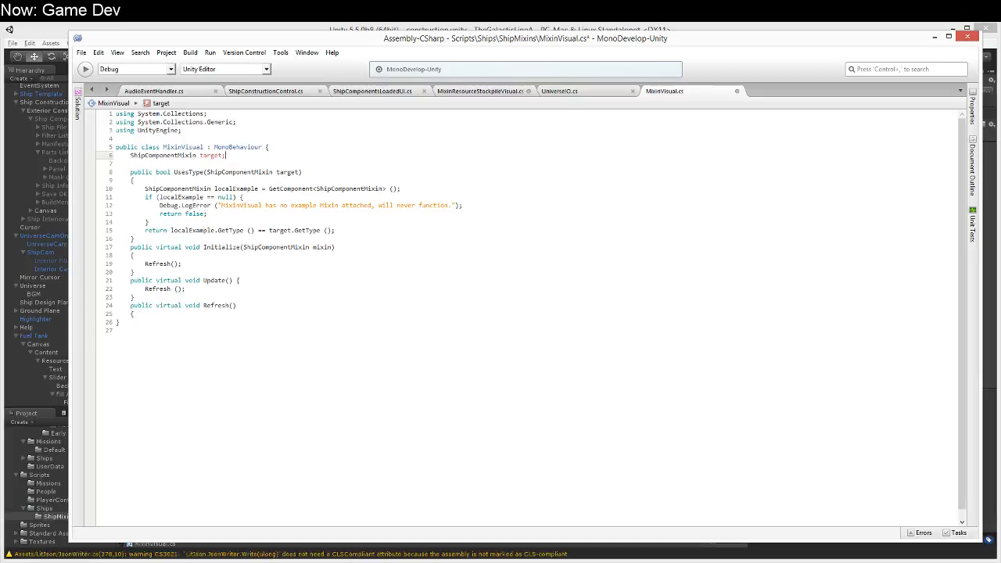
type("public")
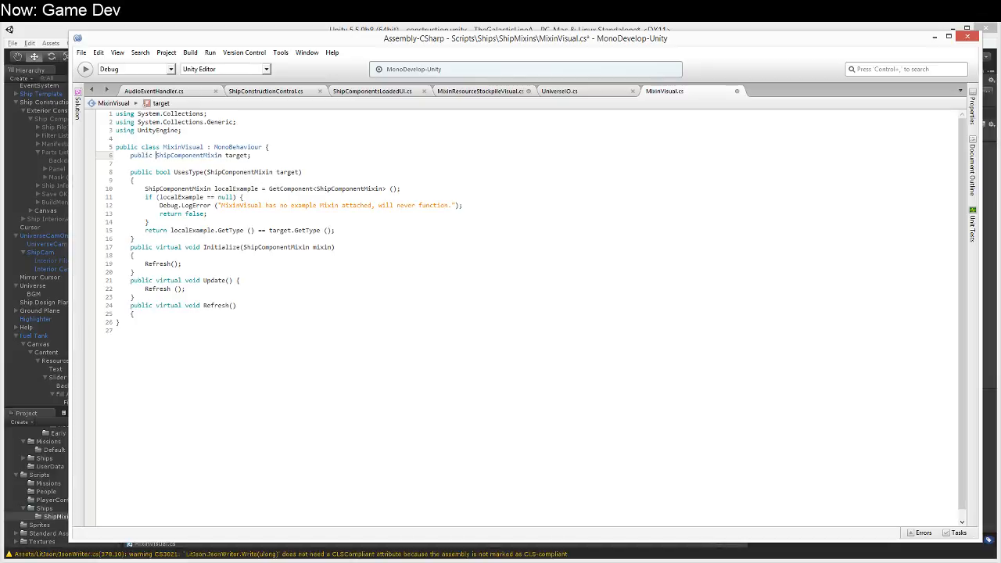
Step: Place MixinResourceStockpileVisual.cs beside MixinVisual.cs in the open files and delete its own target field declaration
left_click(559, 92)
left_click(505, 91)
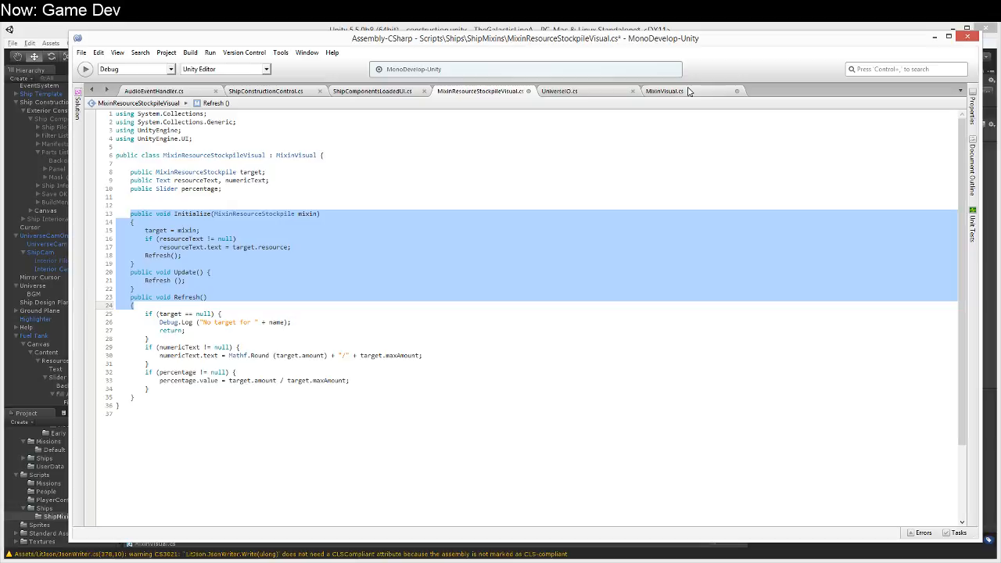
left_click_drag(485, 92, 588, 91)
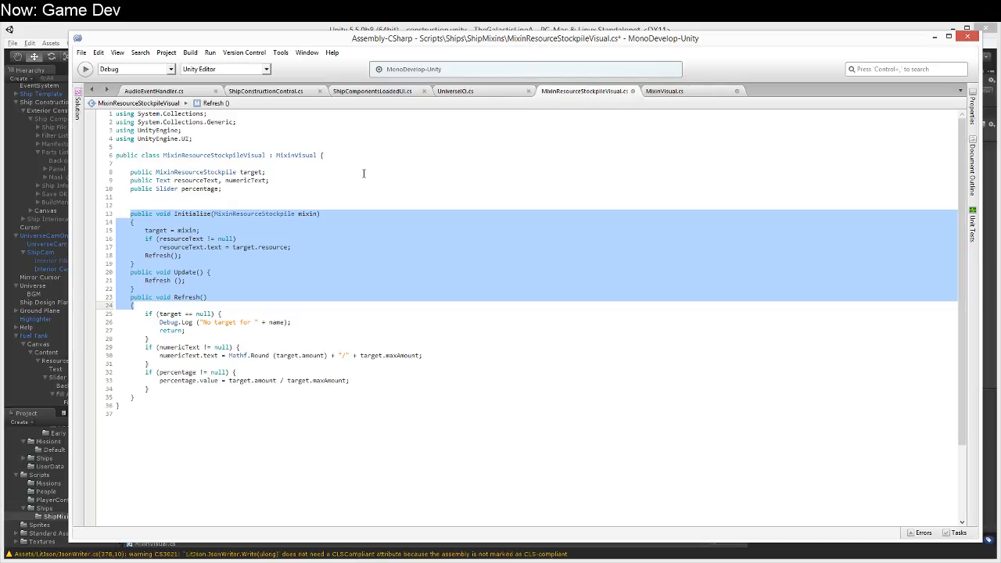
left_click(328, 182)
key("Up")
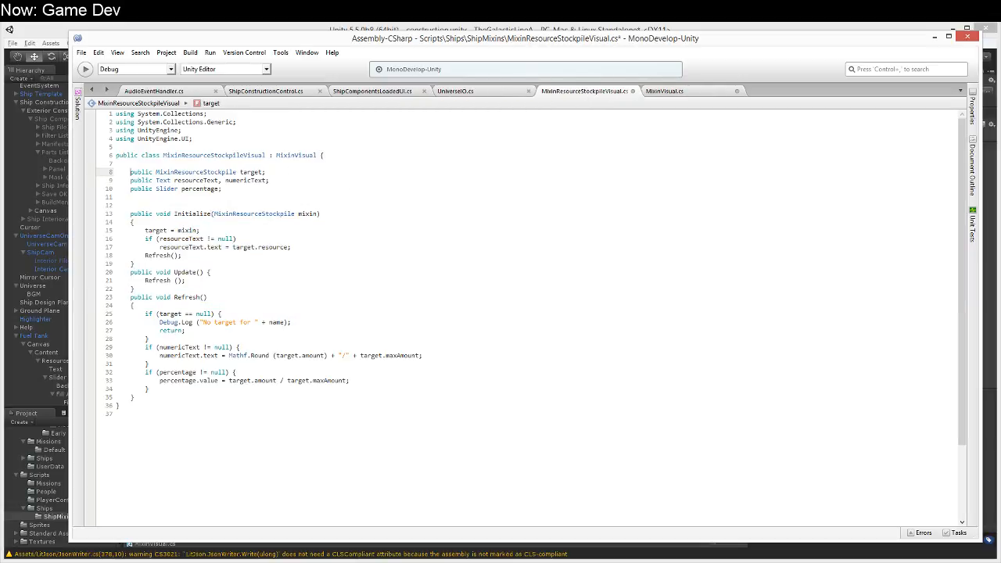
key("shift+Down")
key("Delete")
Step: Make resourceText.text in MixinResourceStockpileVisual's Initialize method read its value from mixin.resource
key("Down")
key("Down")
key("Down")
key("Down")
key("Down")
key("Down")
key("Down")
key("Down")
key("Down")
key("Down")
key("Down")
key("Down")
key("Down")
key("Down")
key("Down")
key("Down")
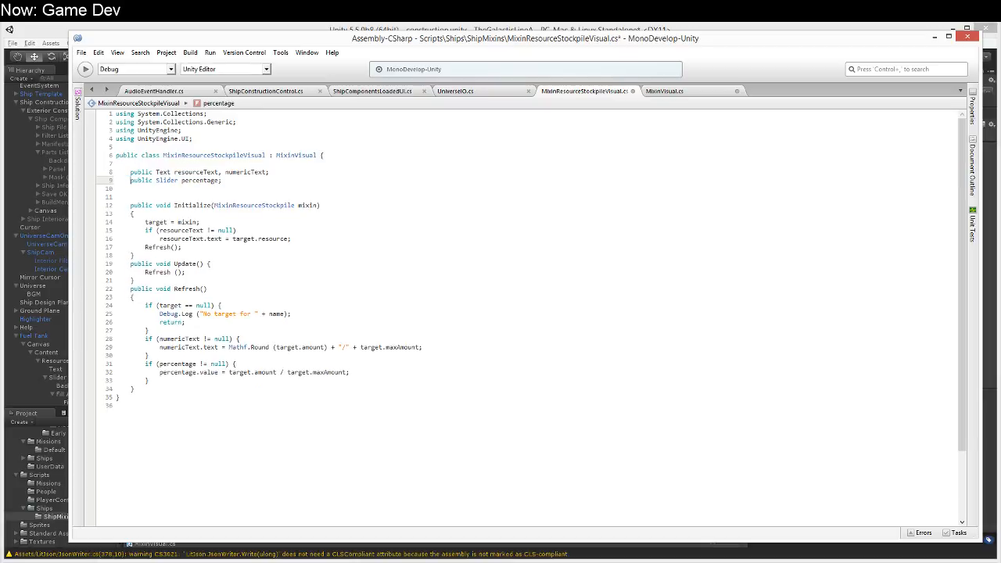
key("Up")
key("Up")
key("Up")
key("Up")
key("Up")
key("Up")
key("Up")
key("Up")
key("Up")
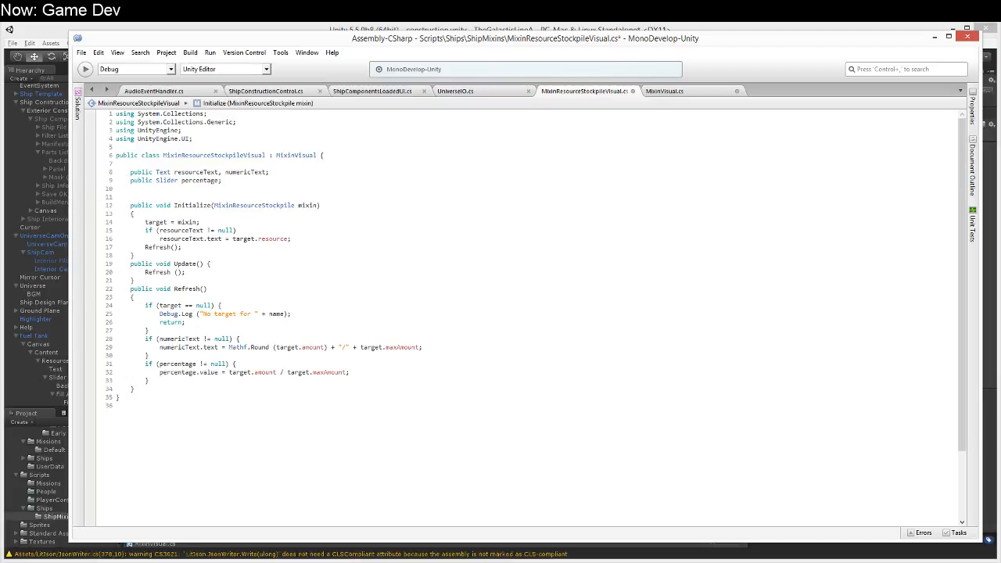
key("Up")
key("Up")
key("Down")
key("Down")
key("Up")
key("Up")
key("Down")
key("Down")
key("Down")
key("Down")
key("Down")
key("Up")
key("Down")
key("Up")
left_click(288, 238)
key("ctrl+shift+Left")
type("mixin")
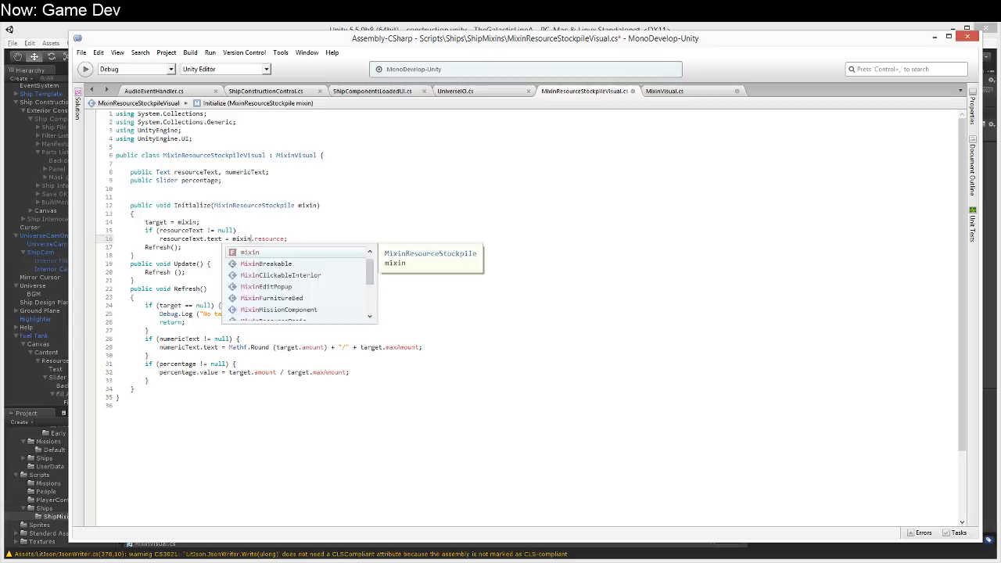
key("Escape")
Step: Insert MixinResourceStockpile targ = target as MixinResourceStockpile; as the first statement of the Refresh method
key("Down")
key("Down")
key("Down")
key("Down")
key("Down")
key("Down")
key("Down")
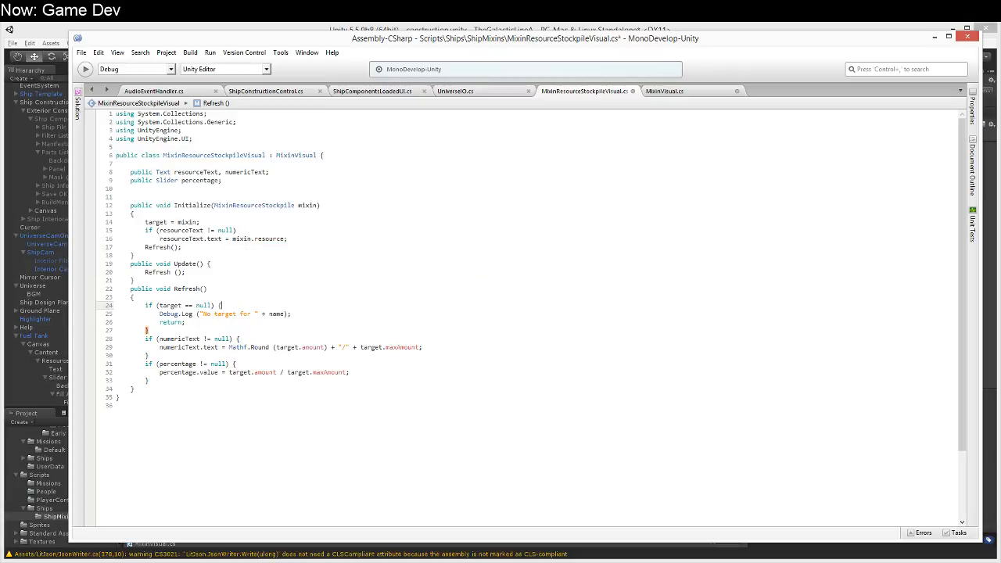
key("Return")
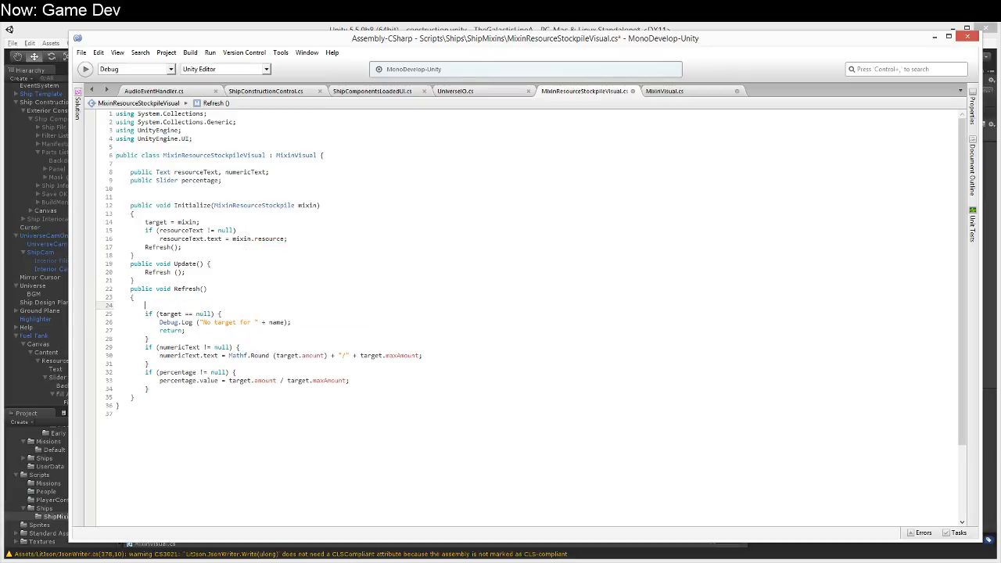
type("Mi")
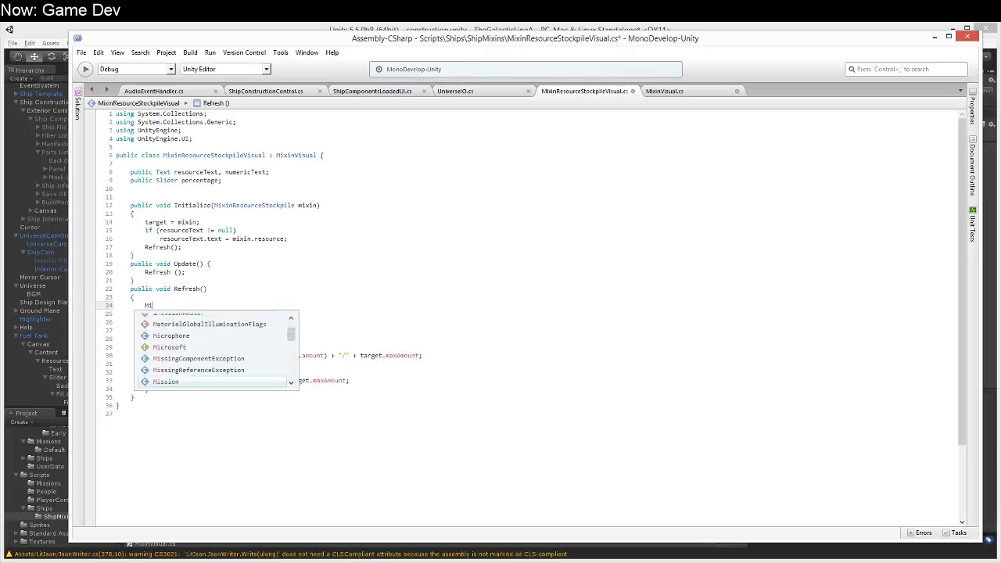
type("xinResourceSt")
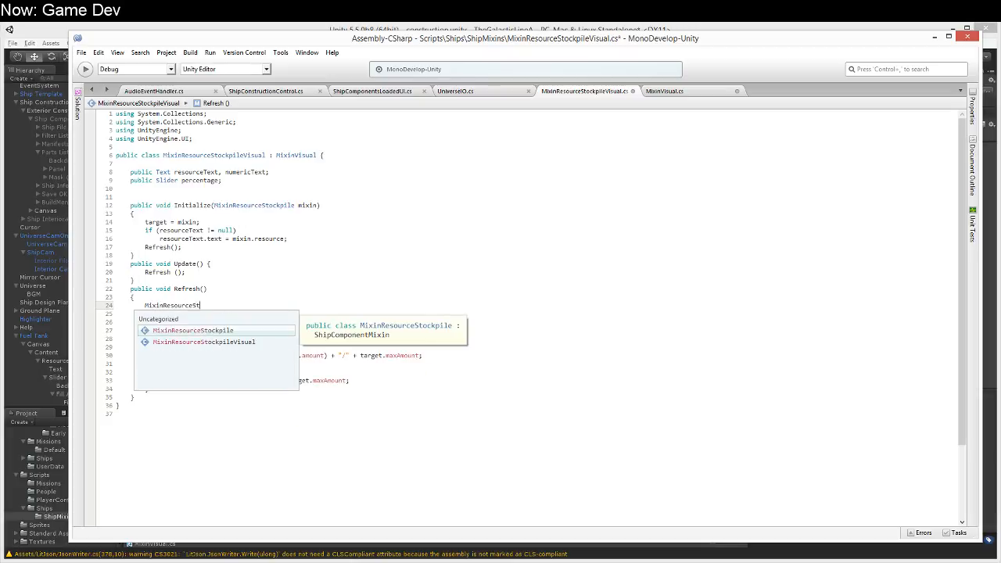
type("ockpile ")
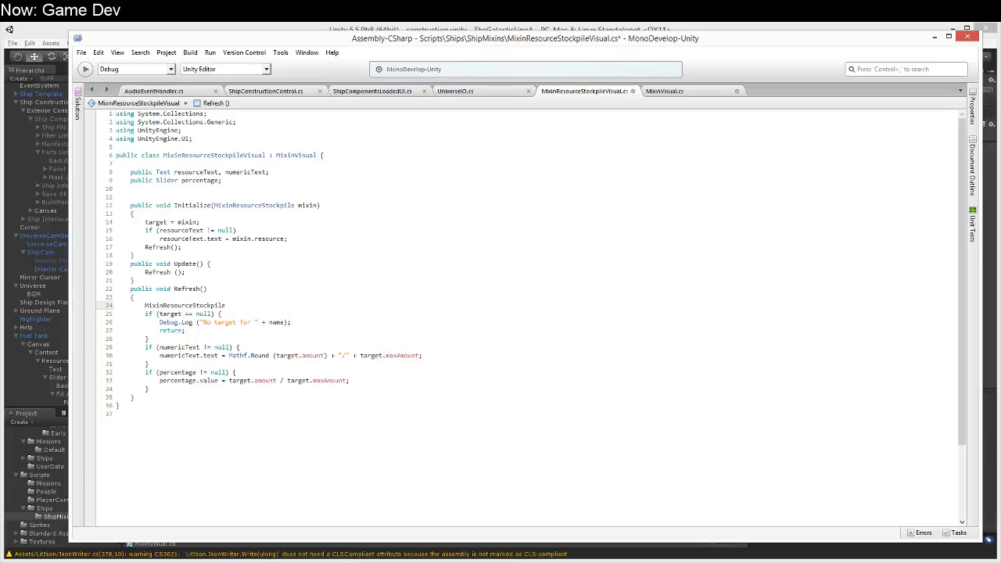
type("targ =")
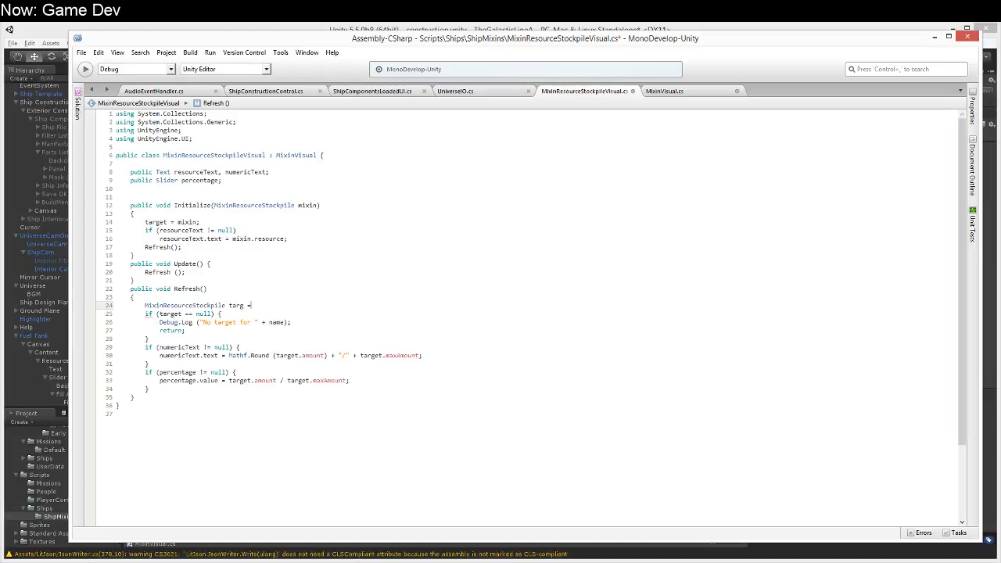
type(" target as MixinRE")
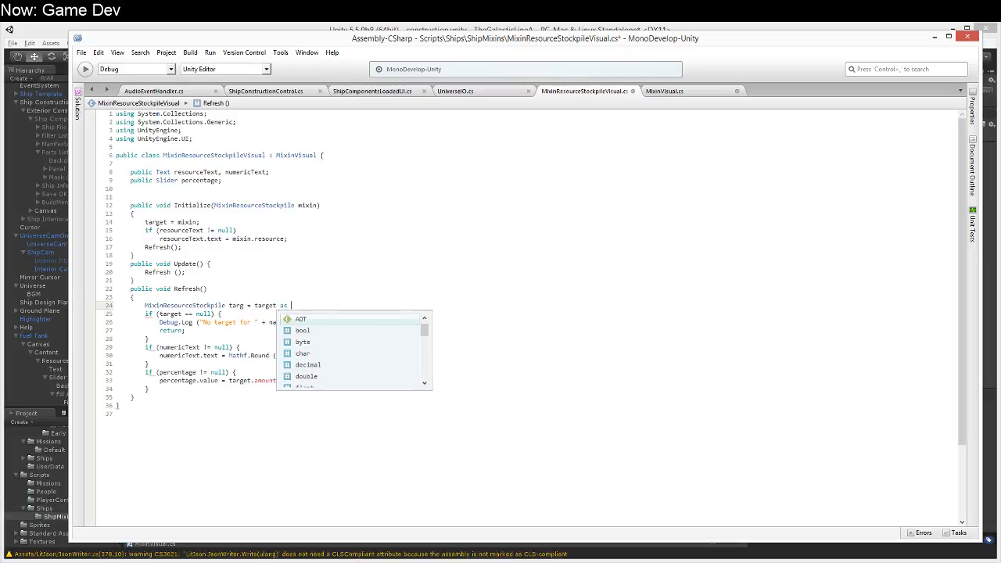
key("Return")
Step: Make the numericText.text line in Refresh use targ.amount and targ.maxAmount
key("Down")
key("Down")
key("Down")
key("Down")
key("Down")
key("Down")
key("Delete")
key("Delete")
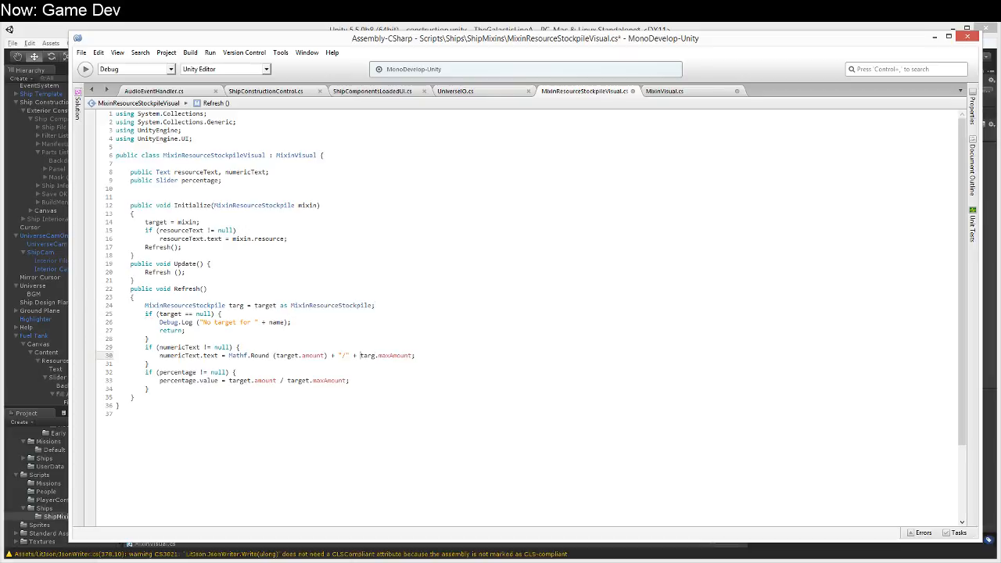
key("BackSpace")
key("BackSpace")
Step: Make the percentage.value line in Refresh use targ.amount / targ.maxAmount, and save the script
key("Down")
key("Down")
key("Down")
key("BackSpace")
key("BackSpace")
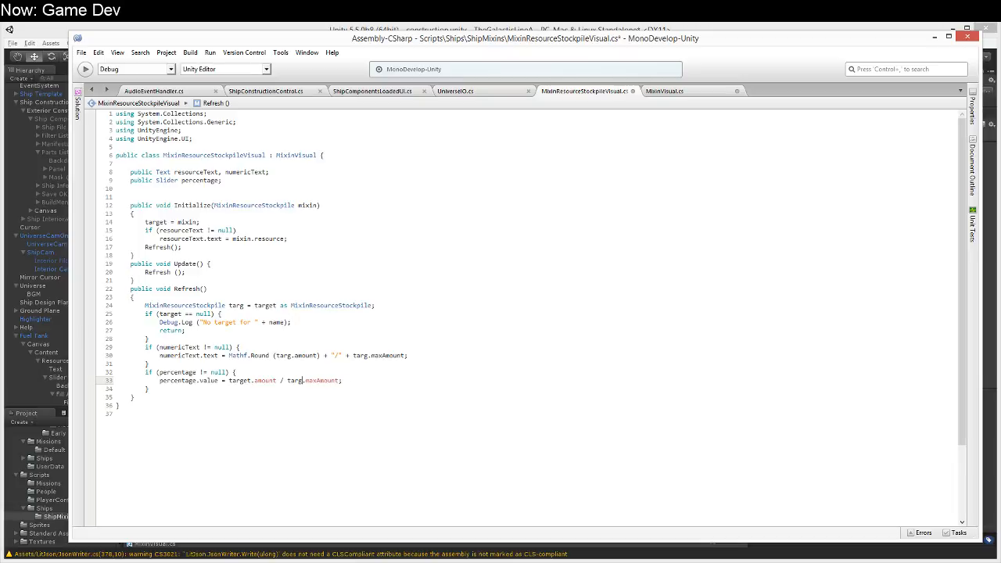
key("BackSpace")
key("BackSpace")
key("Up")
key("Up")
key("Up")
key("Up")
key("Up")
key("Up")
key("Up")
key("Up")
key("Up")
key("Up")
key("ctrl+s")
Step: Check Initialize in MixinVisual and replace the Refresh call in MixinResourceStockpileVisual's Initialize with base.Initialize (mixin);
left_click(703, 91)
left_click(325, 256)
left_click(314, 264)
left_click(312, 279)
left_click(303, 295)
left_click(298, 281)
left_click(298, 271)
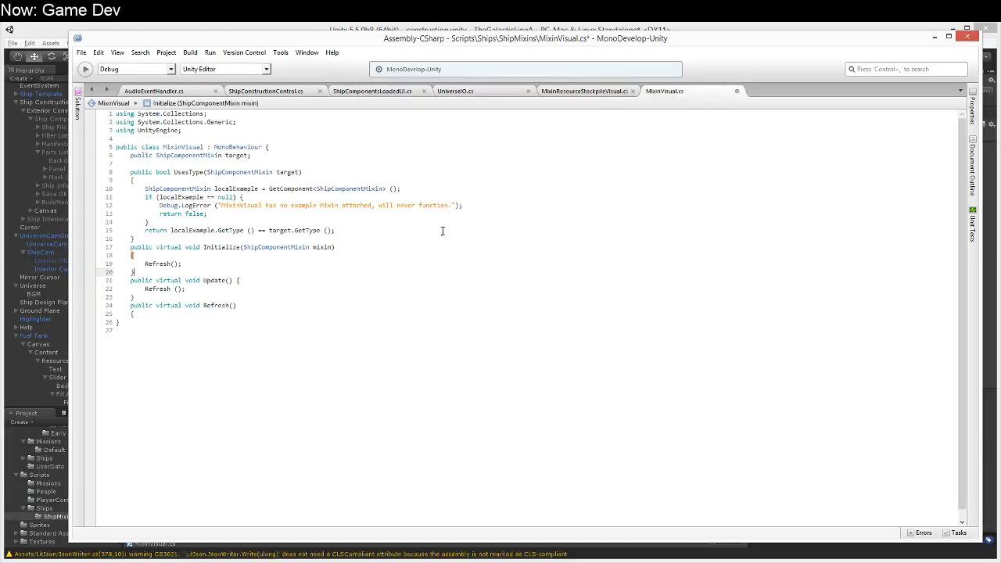
left_click(596, 92)
left_click(183, 248)
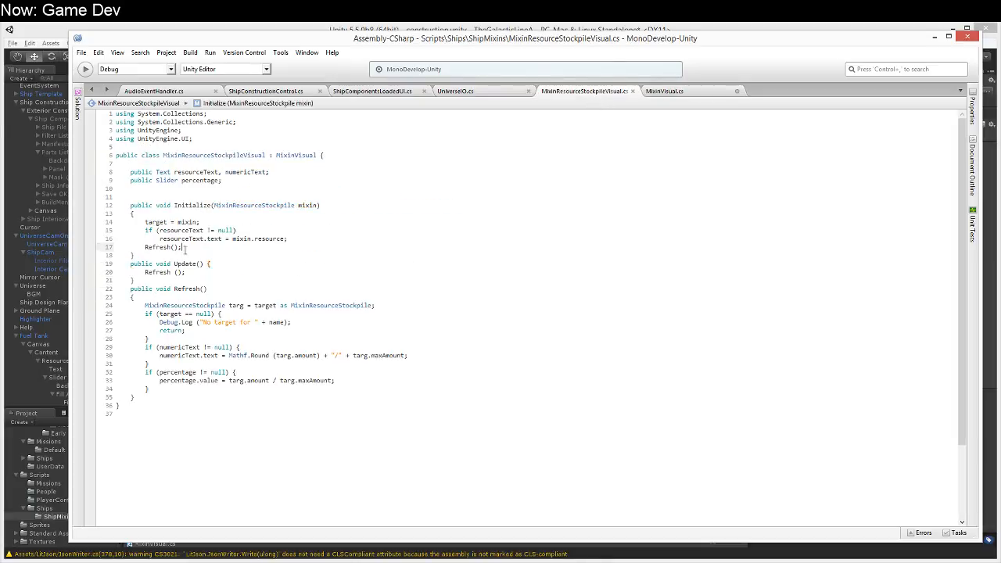
key("shift+Home")
type("base.Initialize (")
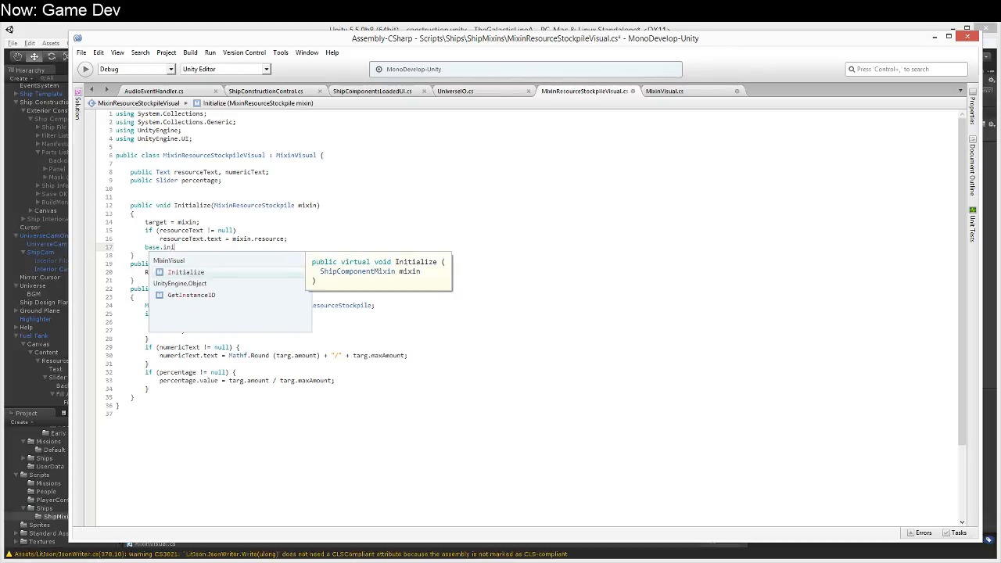
type("mixin);")
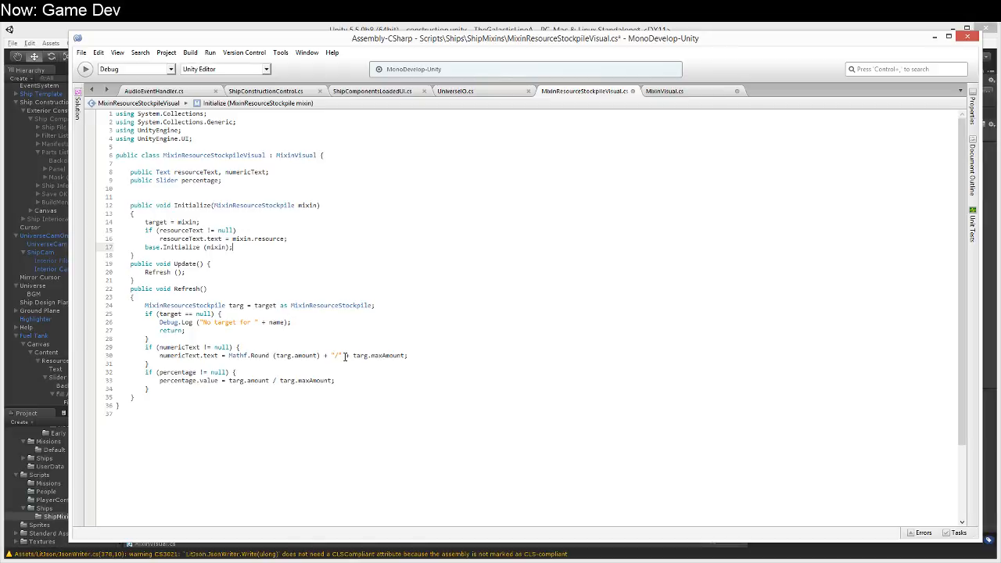
Step: Delete the whole Update method from MixinResourceStockpileVisual
left_click(337, 380)
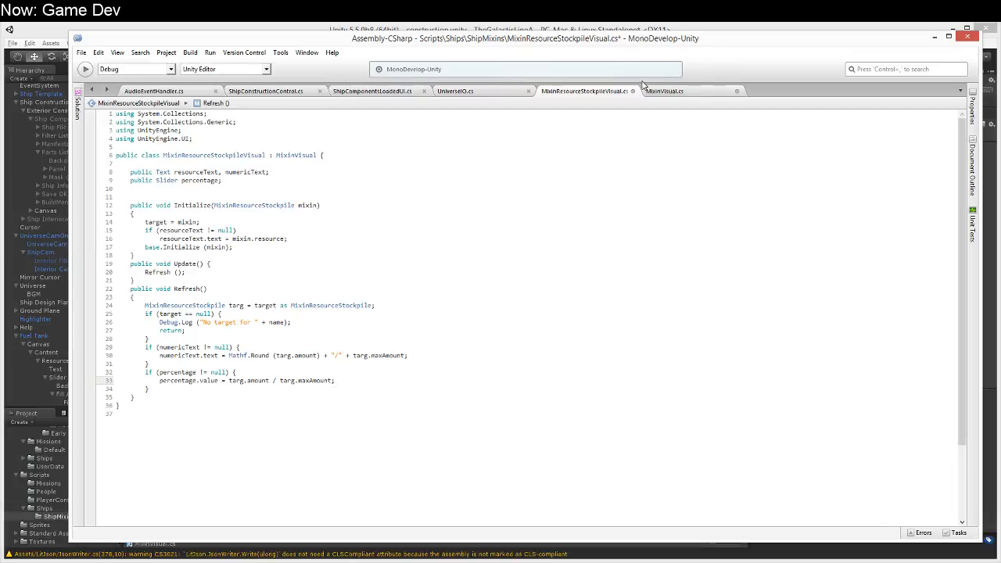
left_click_drag(114, 266, 121, 288)
key("Delete")
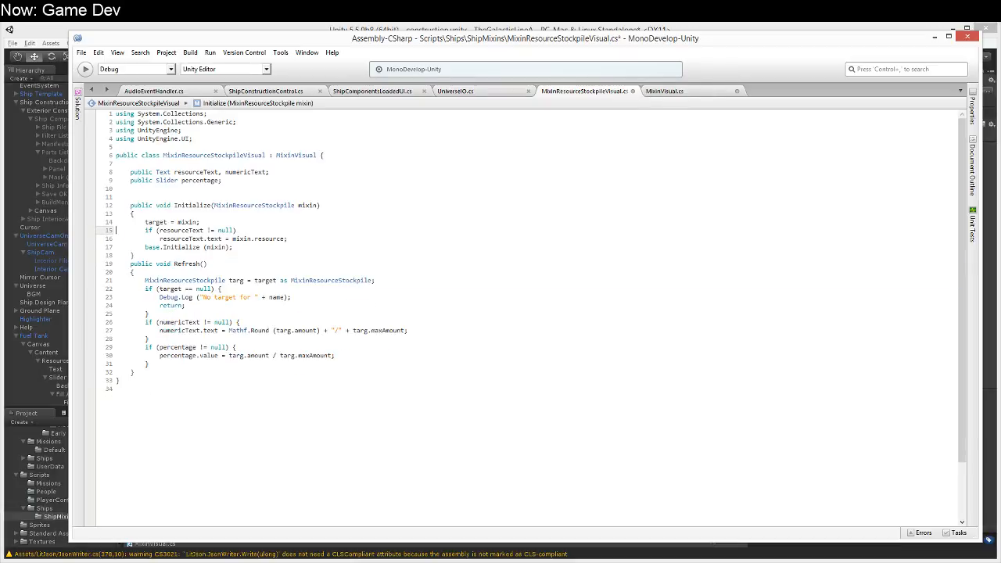
Step: Add the override modifier to the Initialize and Refresh methods of MixinResourceStockpileVisual and save the script
key("ctrl+Right")
key("Up")
key("ctrl+Right")
type("override")
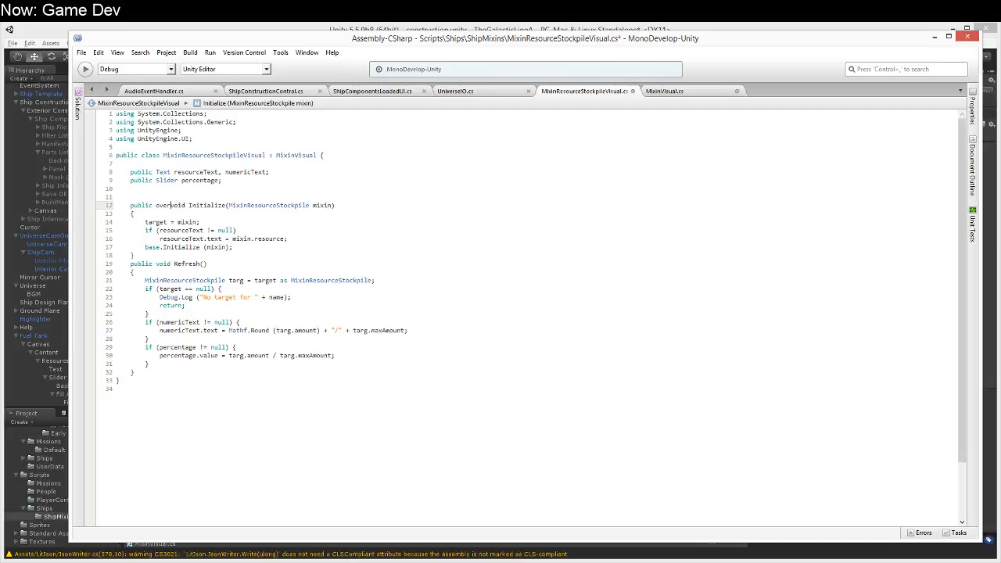
key("Down")
key("Down")
key("Down")
key("Down")
key("Down")
key("Down")
key("Down")
key("ctrl+Left")
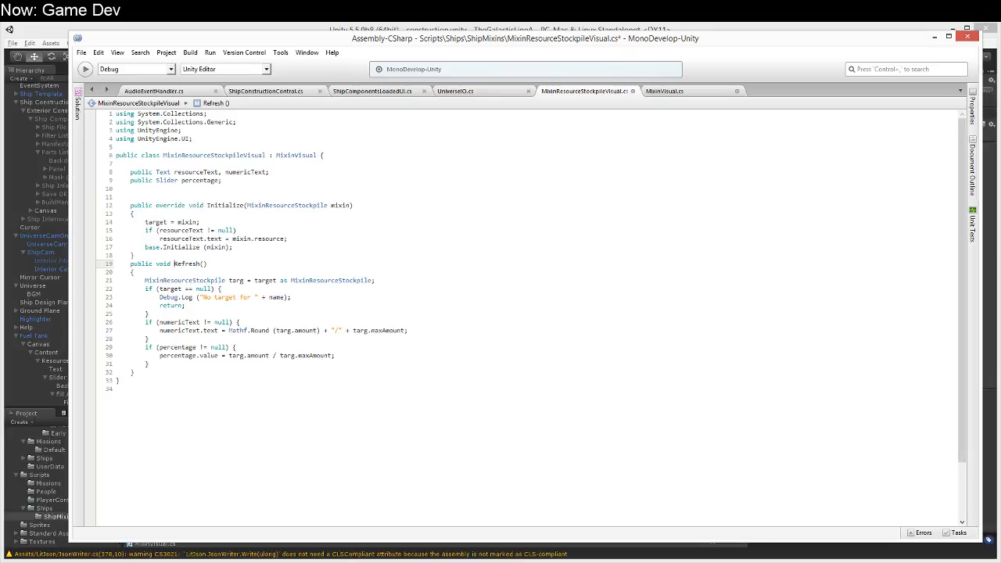
type("override")
key("ctrl+s")
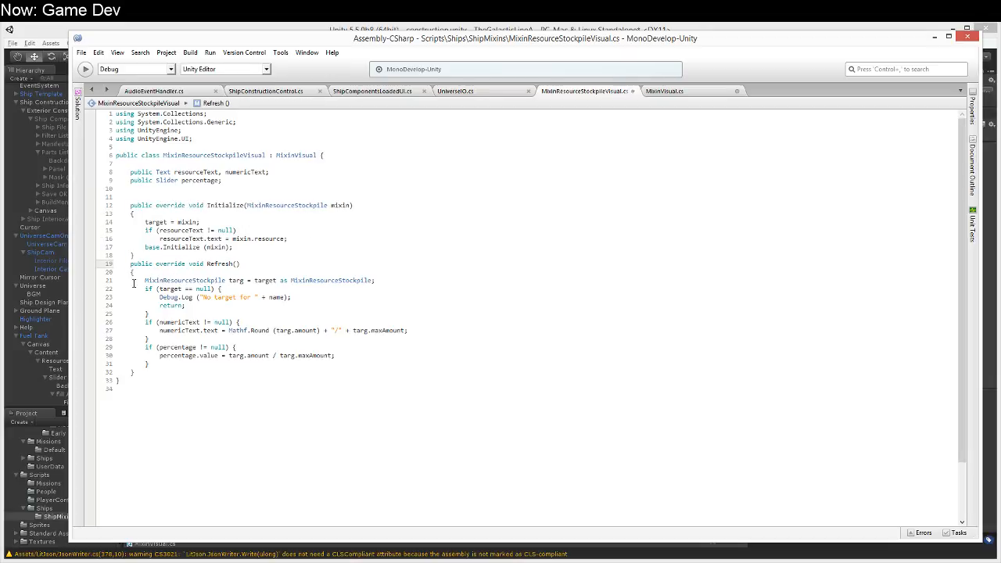
Step: Close the empty Refresh method in MixinVisual with its missing closing brace
left_click(703, 93)
left_click(306, 314)
key("Return")
type("}")
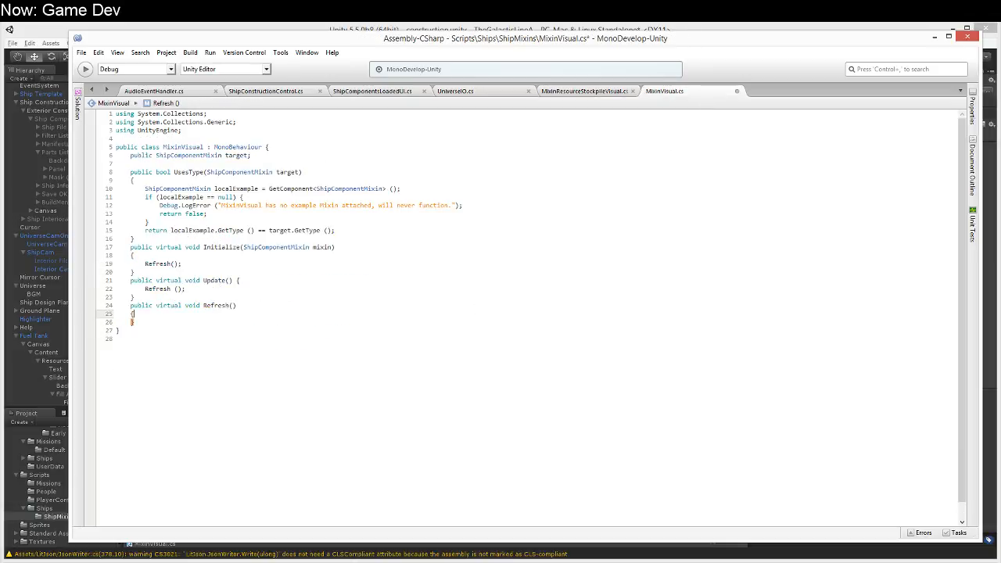
Step: Review the methods in MixinVisual and the overrides in MixinResourceStockpileVisual, and look at UniverseIO.cs
key("Down")
key("Down")
key("Up")
key("Up")
key("Up")
key("Up")
key("Up")
key("Up")
key("Up")
key("Up")
key("Up")
key("Up")
key("Up")
key("Up")
key("Up")
key("Up")
key("Up")
key("Up")
key("Up")
key("Up")
key("Up")
key("Up")
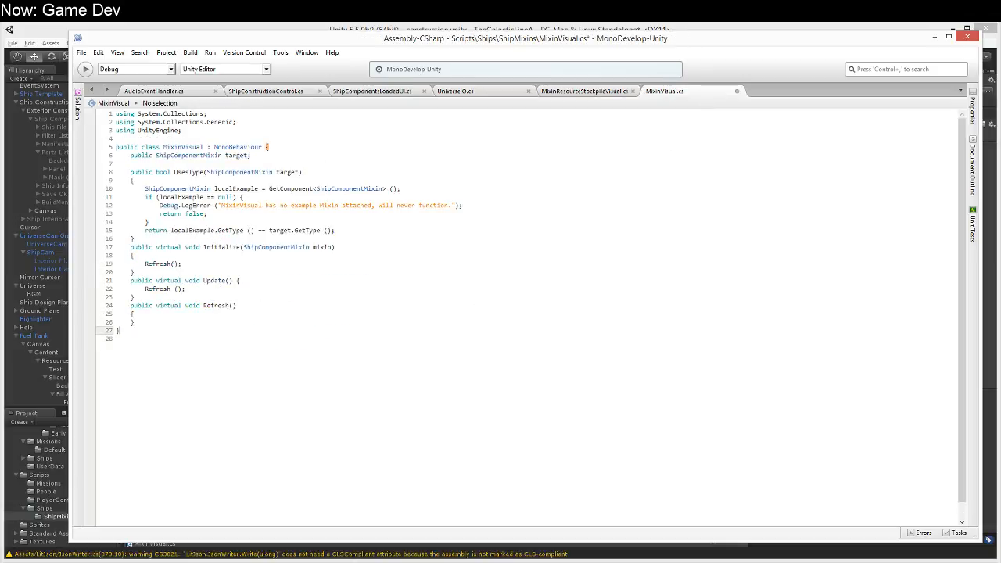
left_click(178, 188)
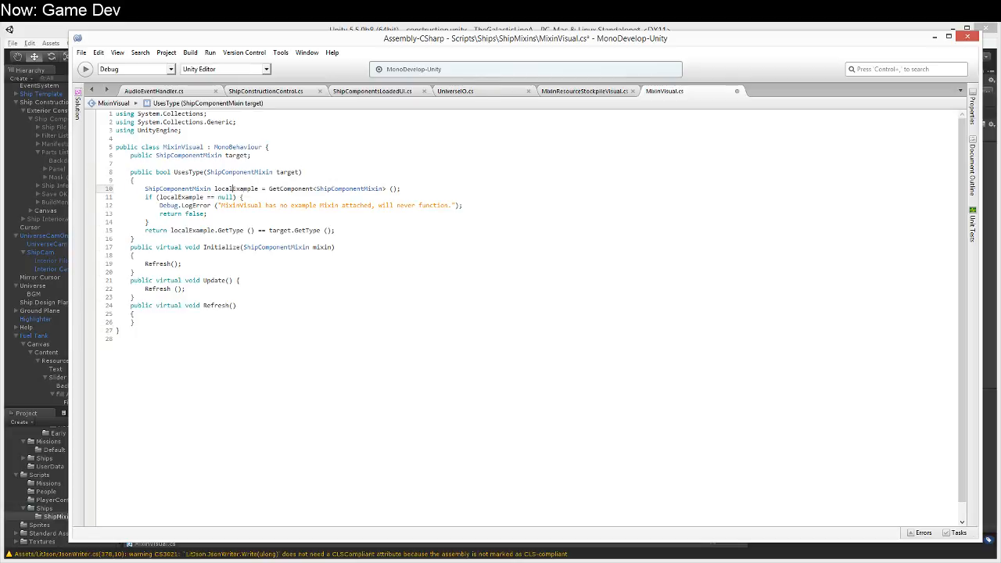
key("Right")
key("Right")
key("Right")
key("Right")
key("Right")
key("Right")
key("Right")
key("Right")
key("Right")
key("Right")
key("Right")
key("Right")
key("Right")
key("Right")
key("Right")
key("Right")
key("Right")
key("Right")
key("Right")
key("Right")
left_click(585, 91)
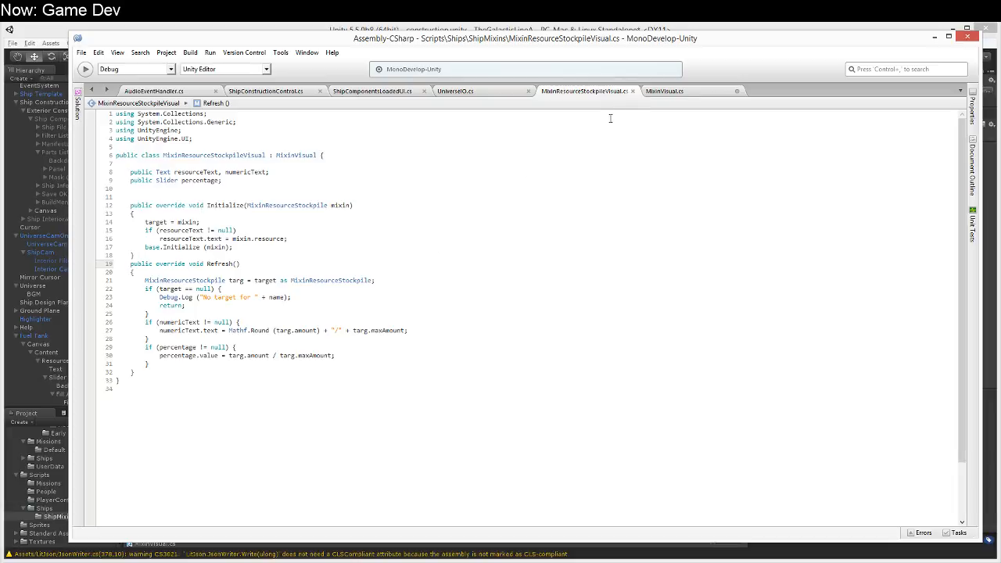
left_click(485, 94)
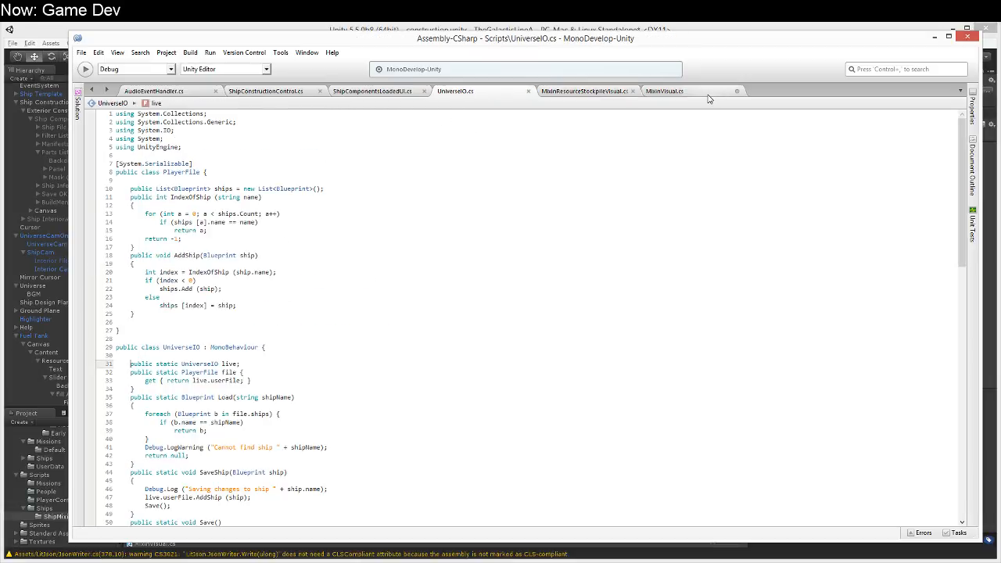
Step: Look through the members of the UniverseIO class in UniverseIO.cs, from the static methods to the userName and userFile fields
left_click(710, 93)
left_click(454, 91)
key("Down")
key("Down")
key("Down")
key("Down")
key("Down")
key("Down")
key("Down")
key("Down")
key("Down")
key("Down")
key("Down")
key("Down")
key("Down")
key("Down")
key("Down")
key("Down")
key("Down")
key("Down")
key("Down")
key("Down")
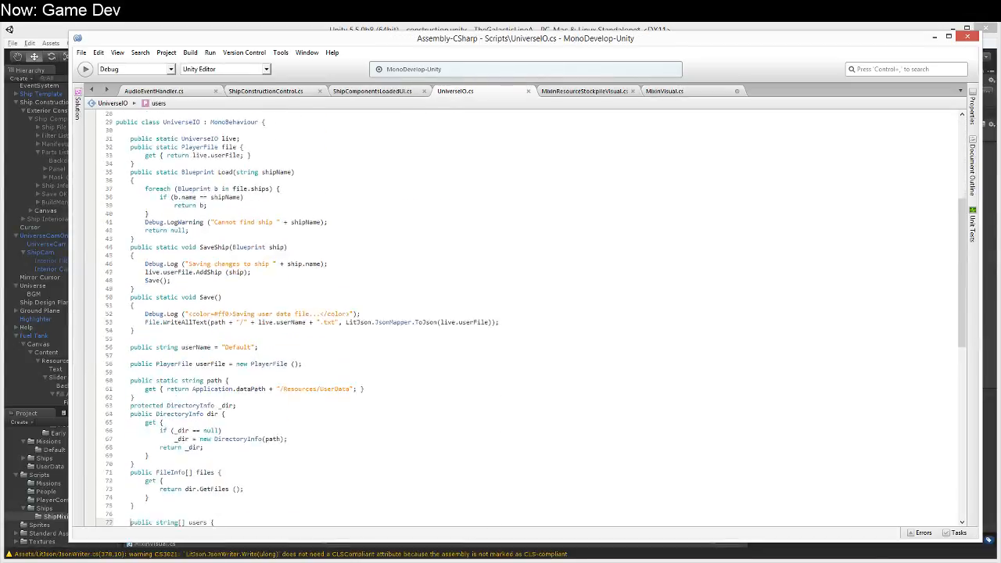
key("Down")
key("Down")
key("Down")
key("Down")
key("Down")
key("Down")
key("Up")
key("Up")
key("Up")
key("Up")
key("Up")
key("Up")
key("Up")
key("Up")
key("Up")
key("Up")
key("Up")
key("Up")
key("Up")
key("Up")
key("Up")
key("Up")
key("Up")
key("Up")
key("Up")
key("Up")
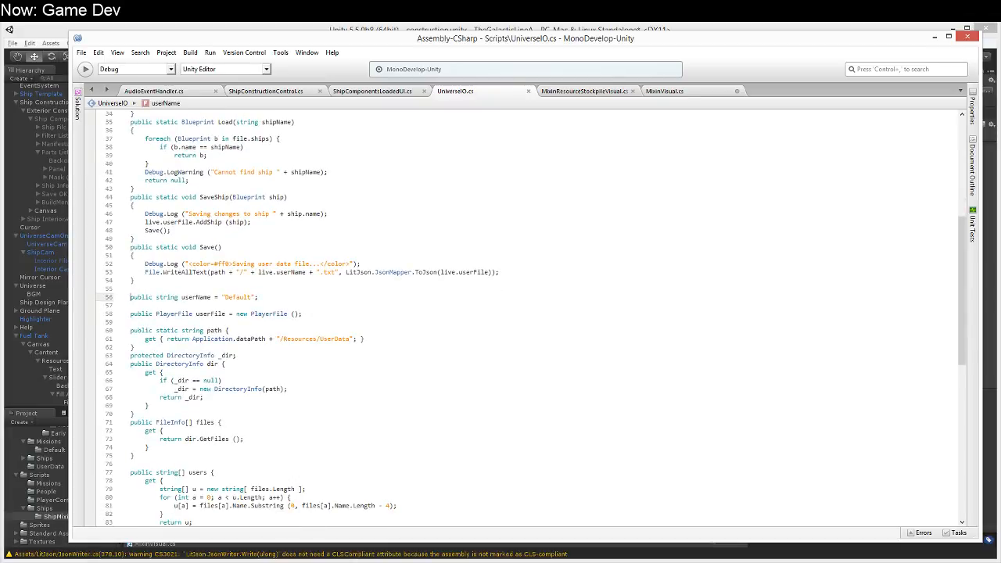
key("Up")
key("Return")
key("Return")
key("Up")
type("public")
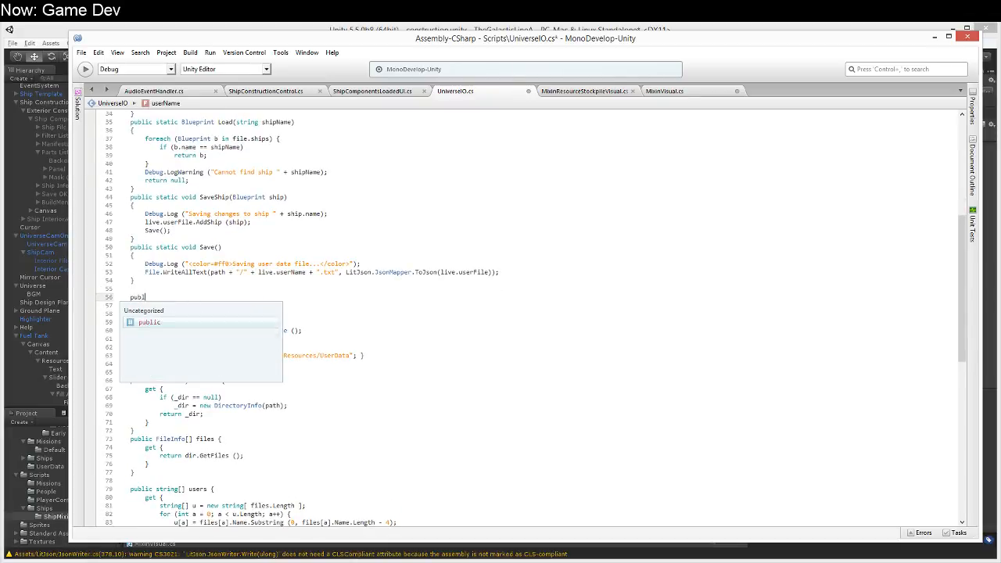
key("shift+Home")
key("shift+Home")
key("BackSpace")
key("BackSpace")
Step: Declare a public MixinVisual[] field named defaultMixinVisuals below the userFile field in UniverseIO
key("Down")
key("Down")
key("Down")
key("Down")
key("Down")
key("Up")
key("Return")
key("Return")
key("Return")
key("Up")
type("public ")
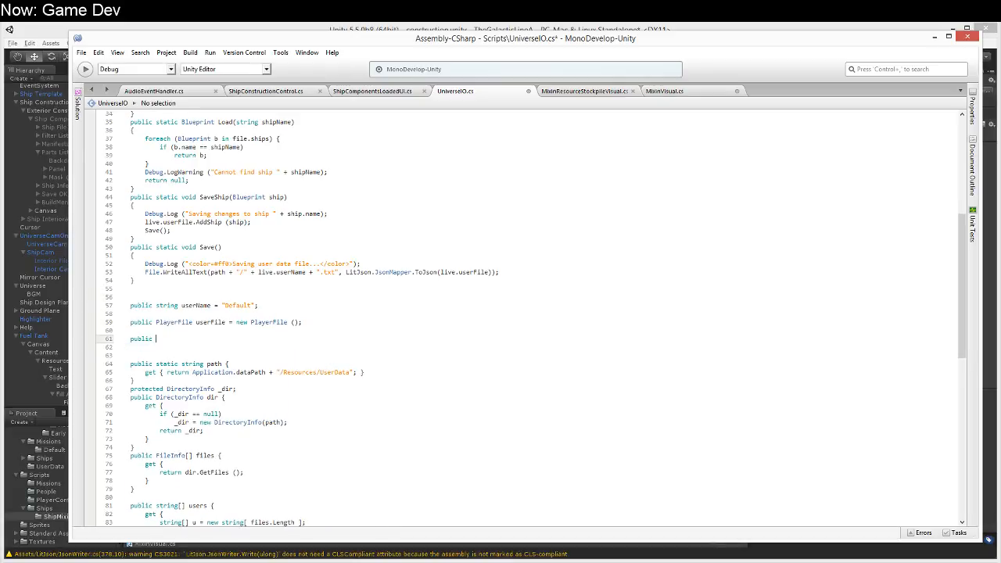
type("Mixin")
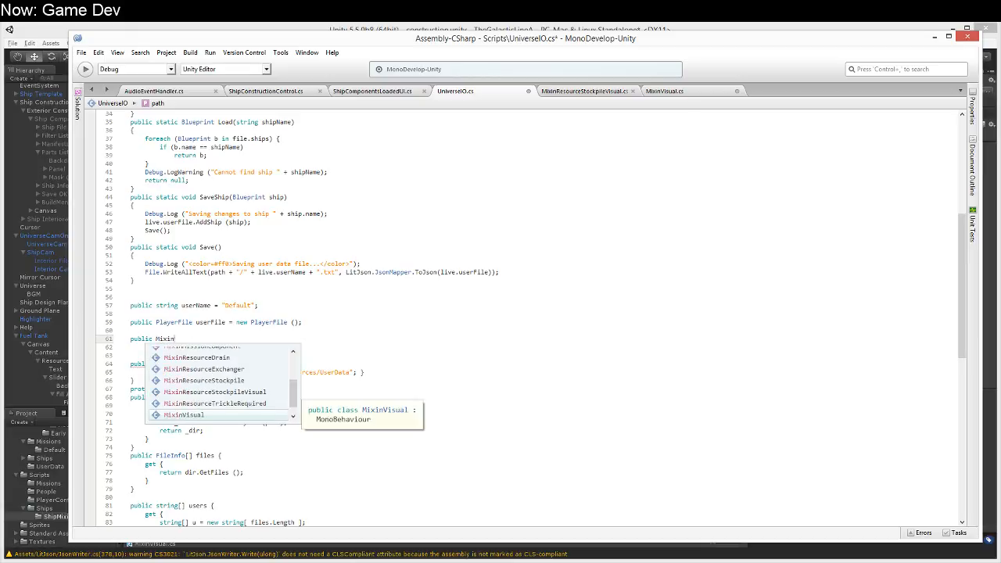
type("Visual[] defaultMixinVisuals;")
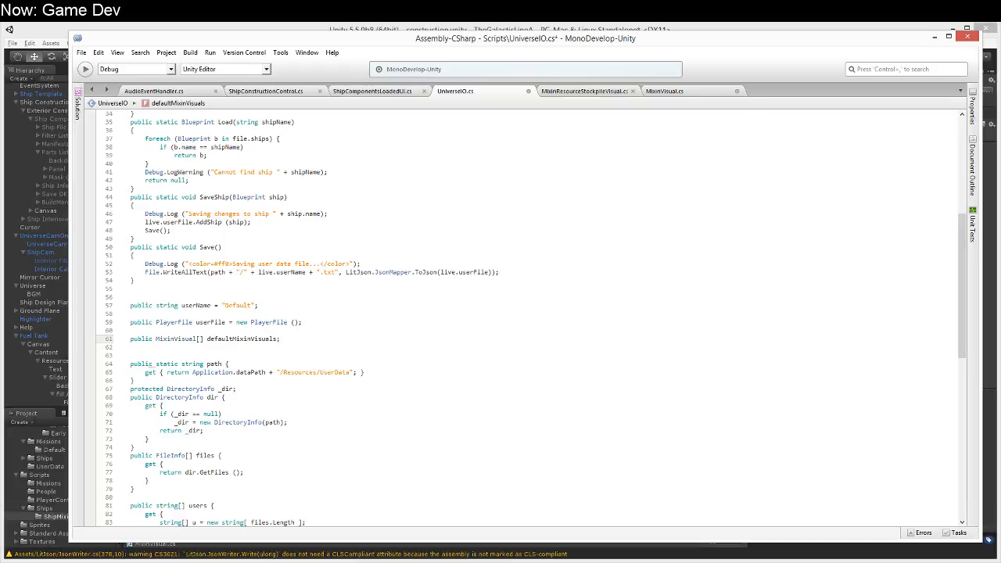
Step: Remove the blank line between the UniverseIO class declaration and its static live field
key("Up")
key("Up")
key("Up")
key("Up")
key("Up")
key("Up")
key("Up")
key("Up")
key("Up")
key("Up")
key("Up")
key("Up")
key("Up")
key("Up")
key("Up")
key("Up")
key("Up")
key("Up")
key("Up")
key("Up")
key("Down")
key("Up")
key("Up")
key("Up")
key("Up")
key("Up")
key("Up")
key("Up")
key("Up")
key("Up")
key("Up")
key("Up")
key("Up")
key("Up")
key("Up")
key("Up")
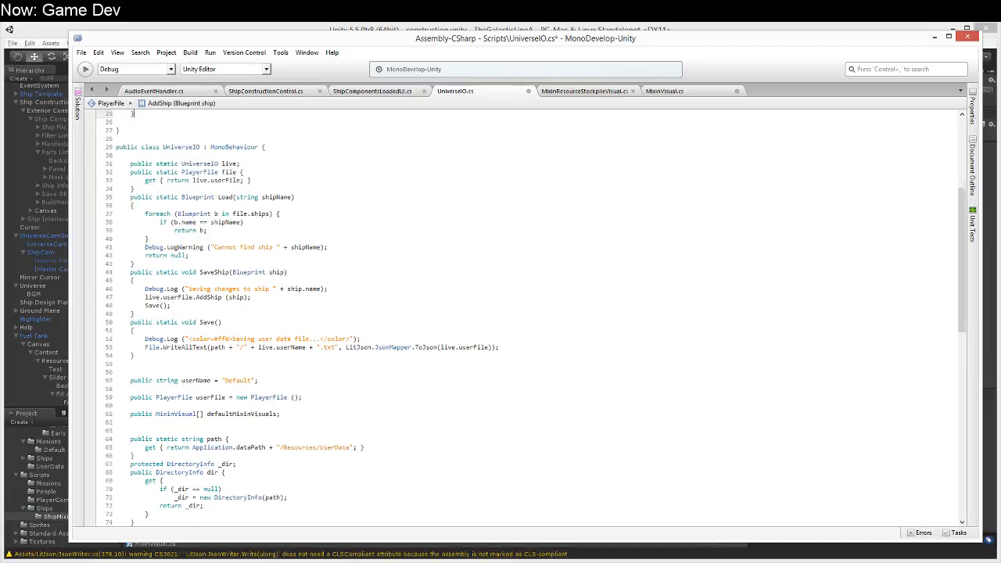
key("Up")
key("Up")
key("Up")
key("Up")
key("Up")
key("Up")
key("Up")
key("Up")
key("Up")
key("Up")
key("Up")
key("Up")
key("Down")
key("Down")
key("Down")
key("Down")
key("Down")
key("Down")
key("Down")
key("Down")
key("Down")
key("Down")
key("Down")
key("Down")
key("Down")
key("Down")
key("Down")
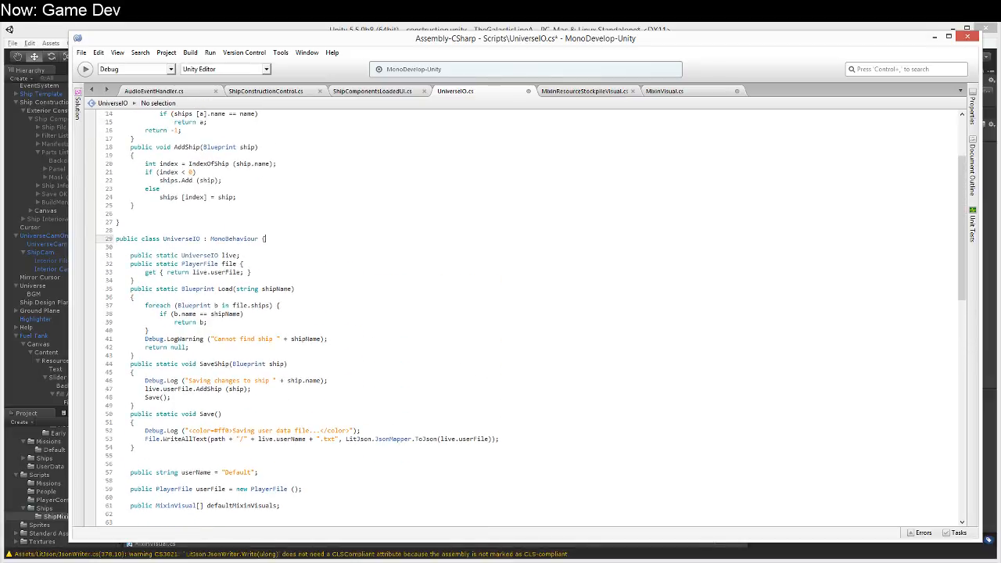
key("Return")
key("Return")
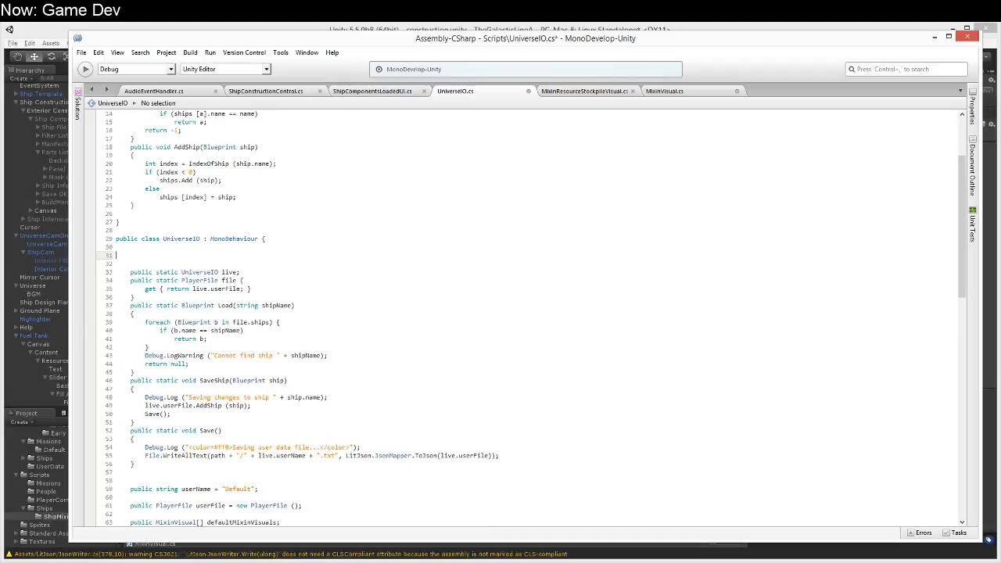
key("Up")
key("Delete")
key("Delete")
key("Delete")
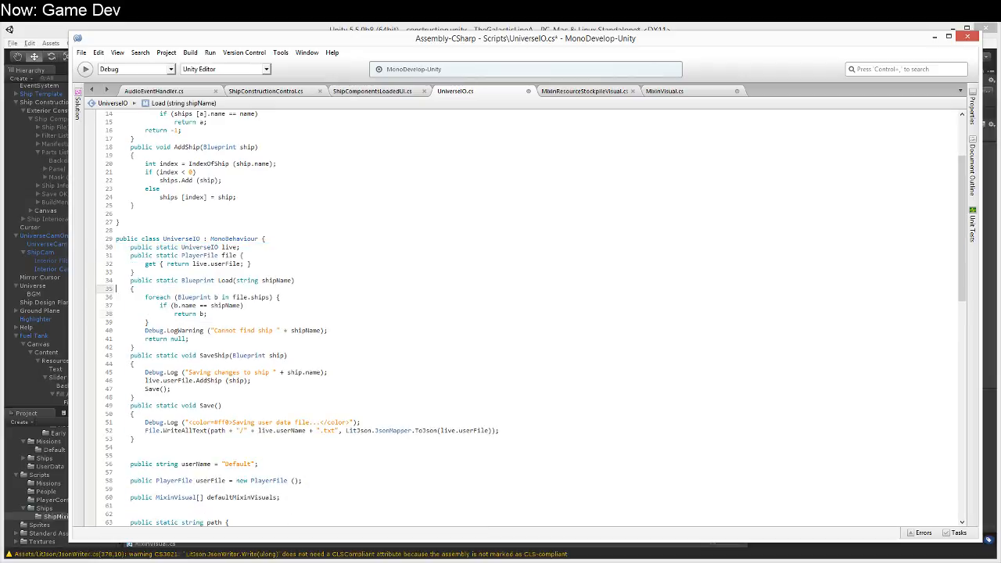
Step: Add a public static method FindVisual(ShipComponentMixin mixin) returning MixinVisual between the Save method and the userName field
key("Down")
key("Down")
key("Down")
key("Down")
key("Down")
key("Down")
key("Up")
key("Up")
key("End")
key("Return")
key("Return")
key("Return")
key("Return")
key("Up")
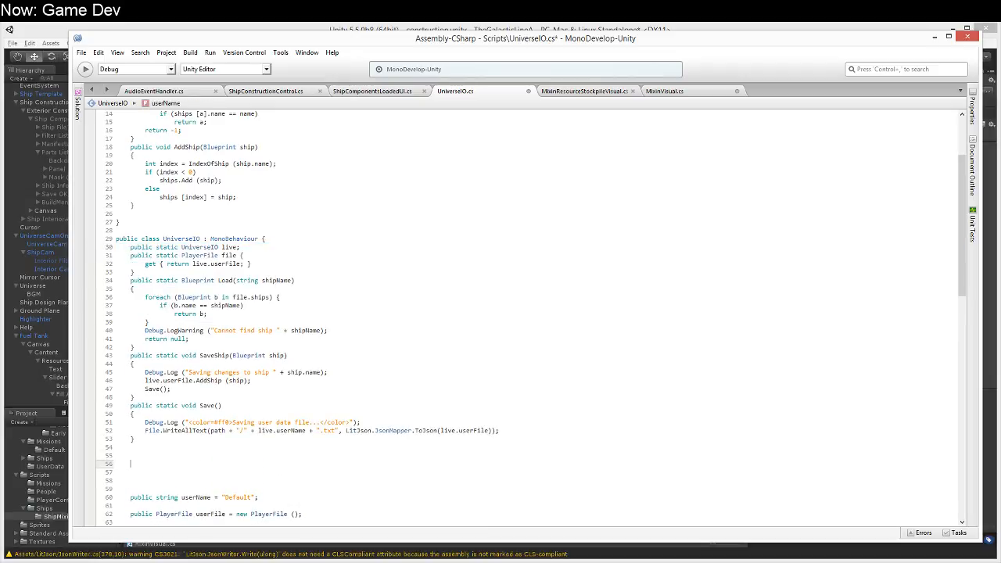
type("public stati")
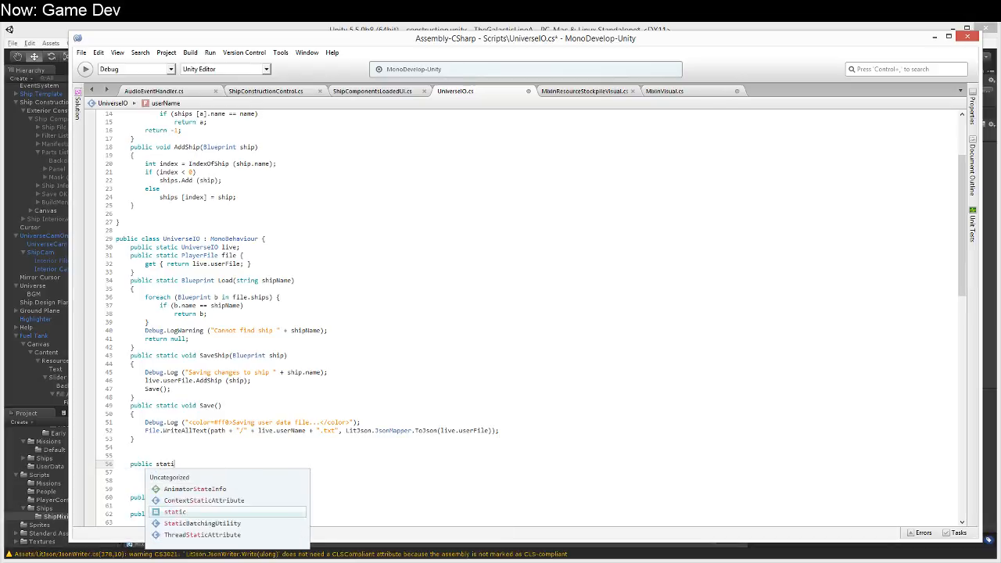
type("c MixinVisual ")
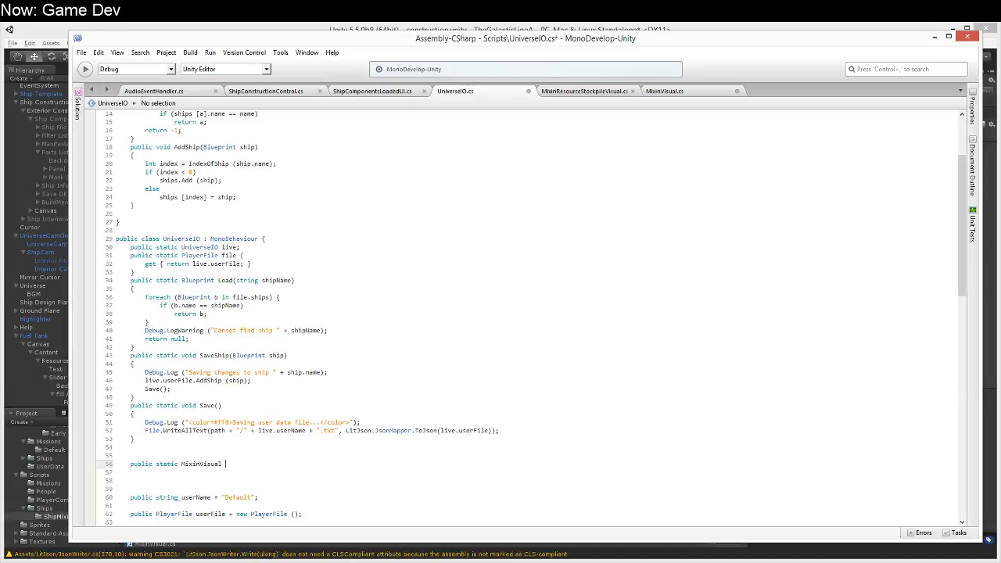
type("findVi")
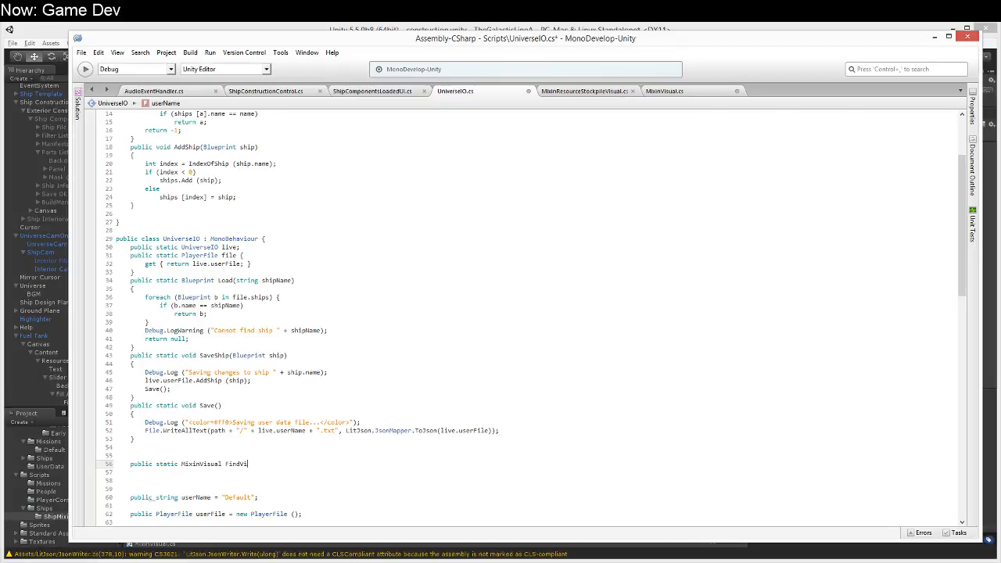
type("sual(ShipCompo")
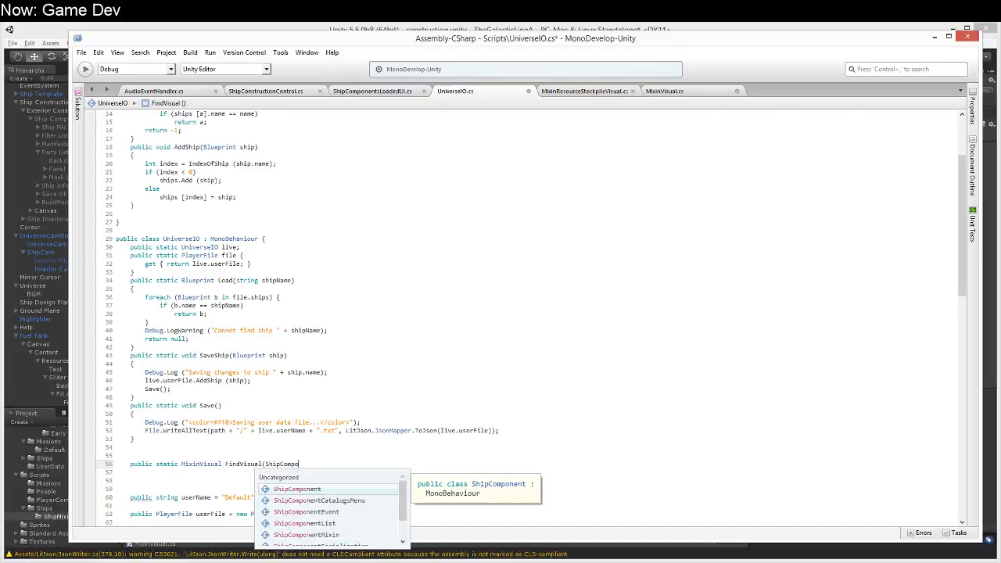
type("nentMixin")
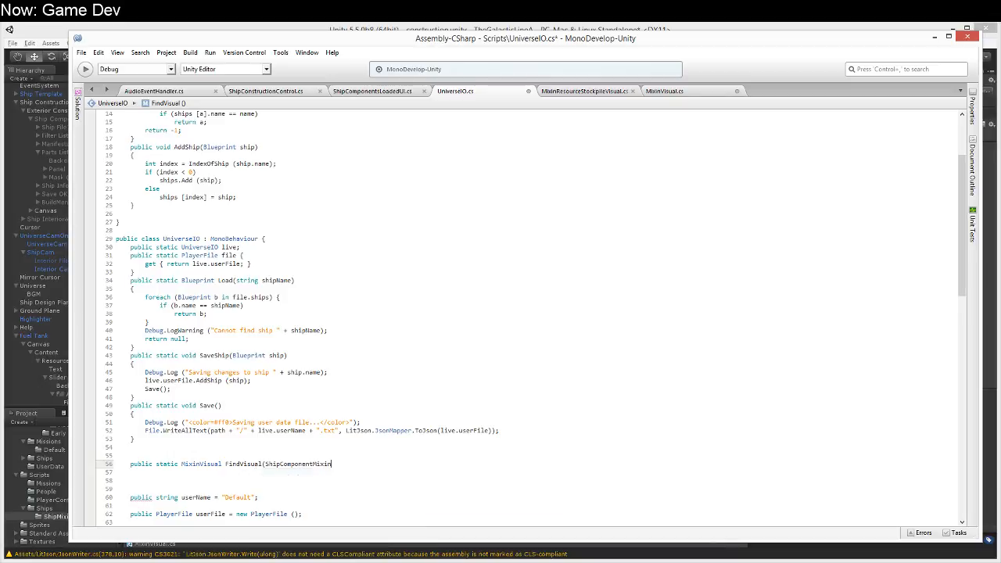
type("mixin)")
key("Return")
type("{")
key("Return")
Step: Add a foreach loop in FindVisual that goes through each MixinVisual mv in live.defaultMixinVisuals
type("forea")
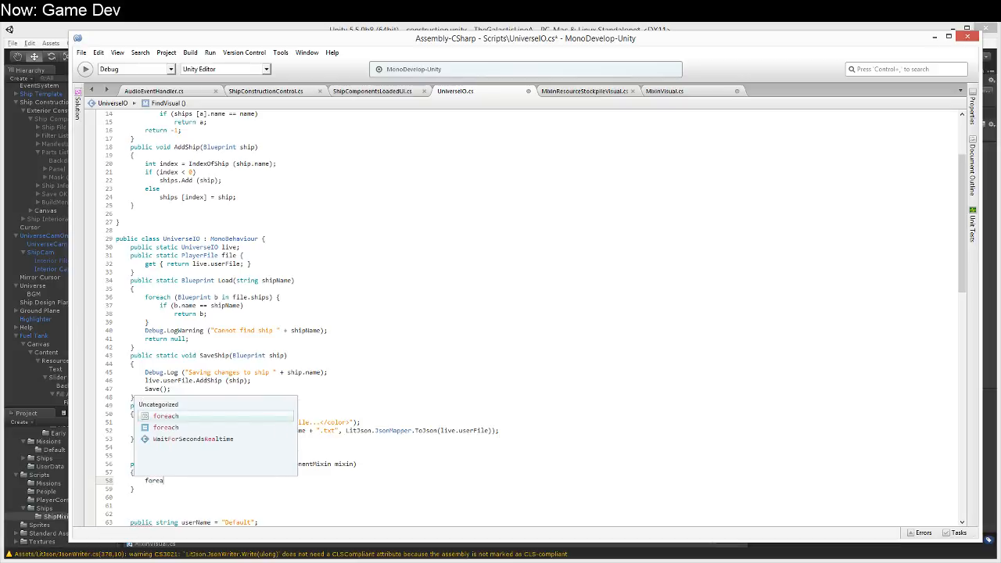
type("ch (MixinV")
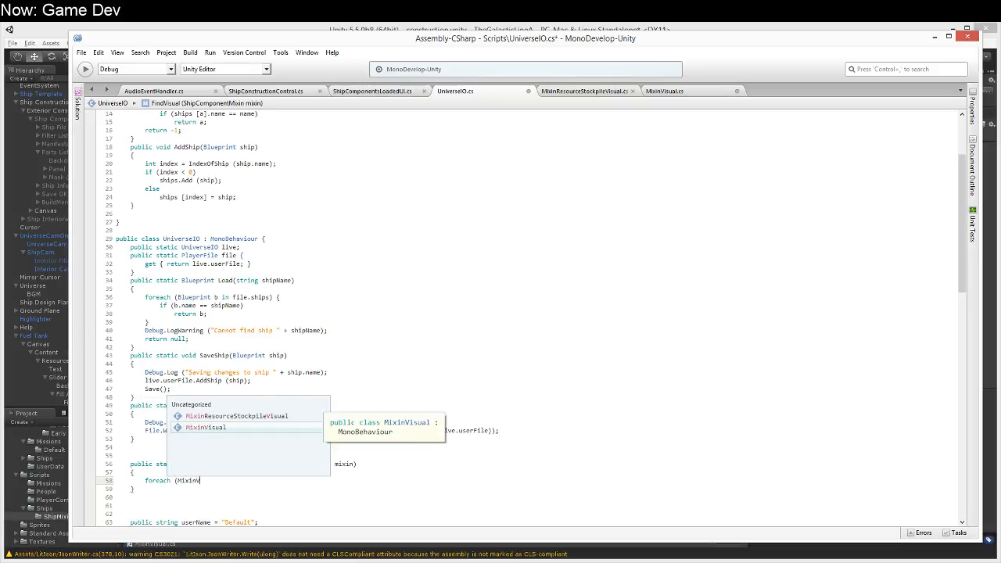
type("isual mv in l")
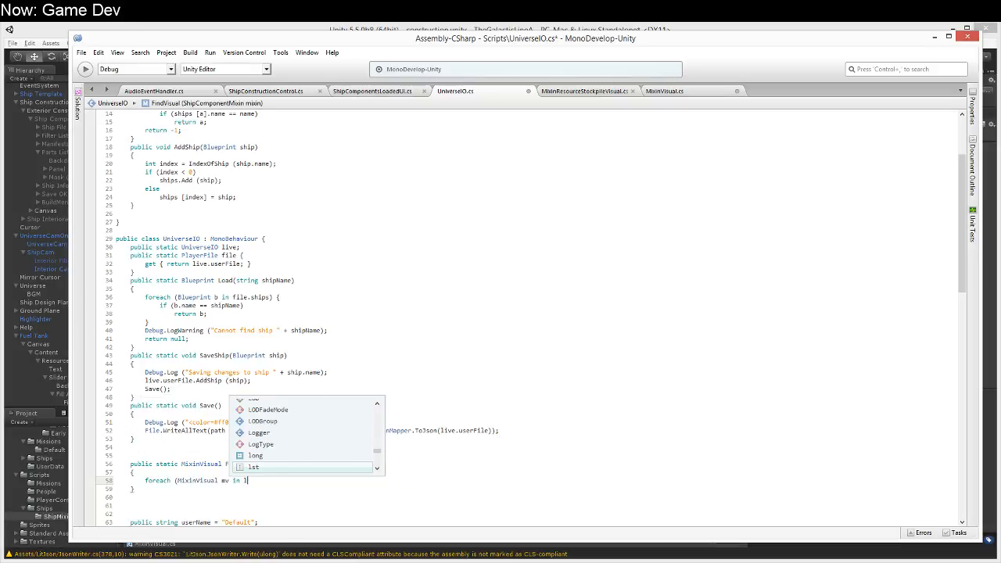
type("ive.def")
key("Tab")
type(")")
key("Return")
type("{")
key("Return")
type("}")
key("Up")
key("End")
key("Return")
Step: Make the loop return mv if mv.UsesType(mixin) is true
type("if (mv.")
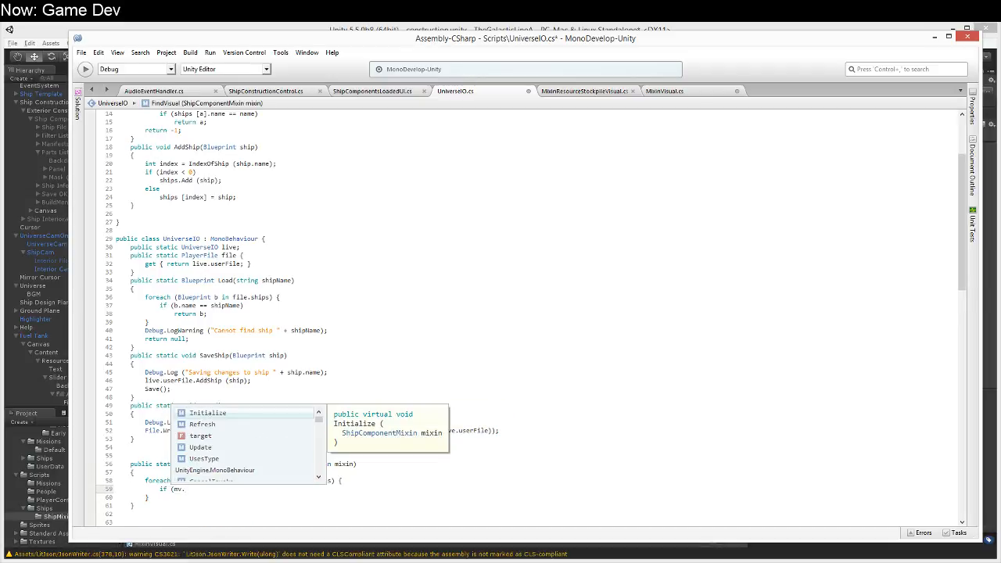
key("Down")
key("Down")
key("Down")
key("Down")
key("Tab")
type("(")
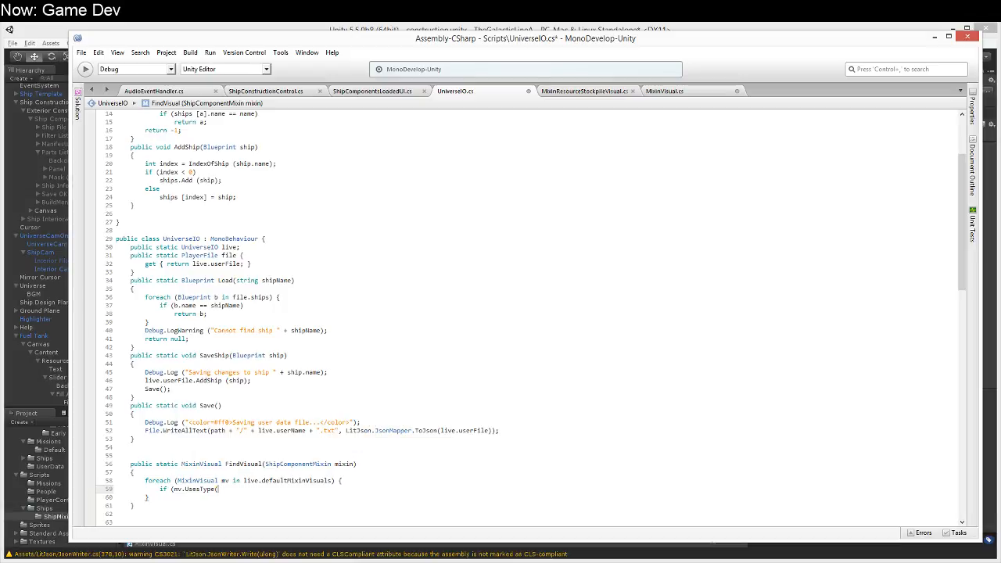
type("mixin)) retur")
type("n mv;")
Step: End FindVisual by logging the error "No default visualization for mixin type " + mixin and returning null
key("Down")
key("Return")
type("return null;")
key("Return")
type("Debug.")
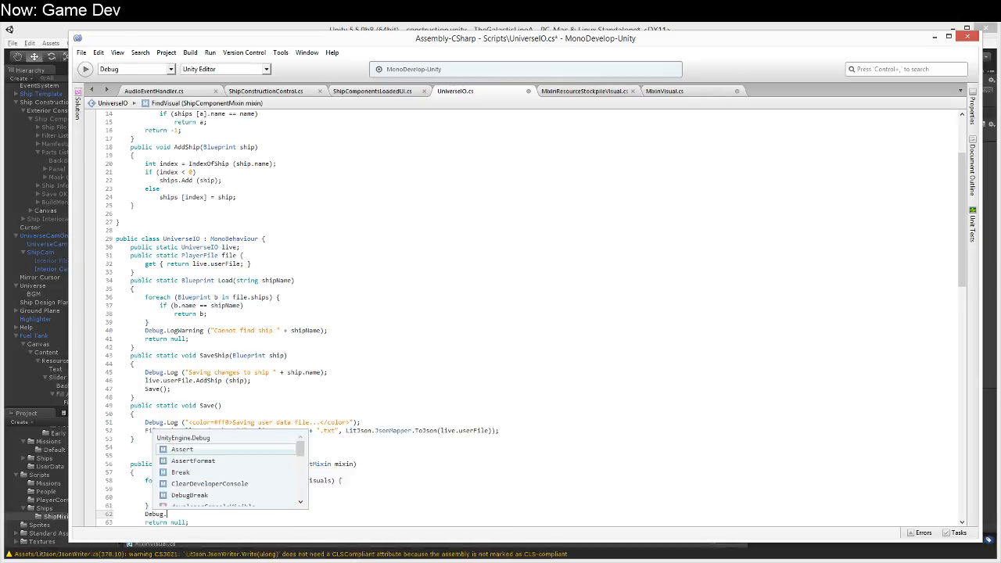
type("LogError(\"No default visualiz")
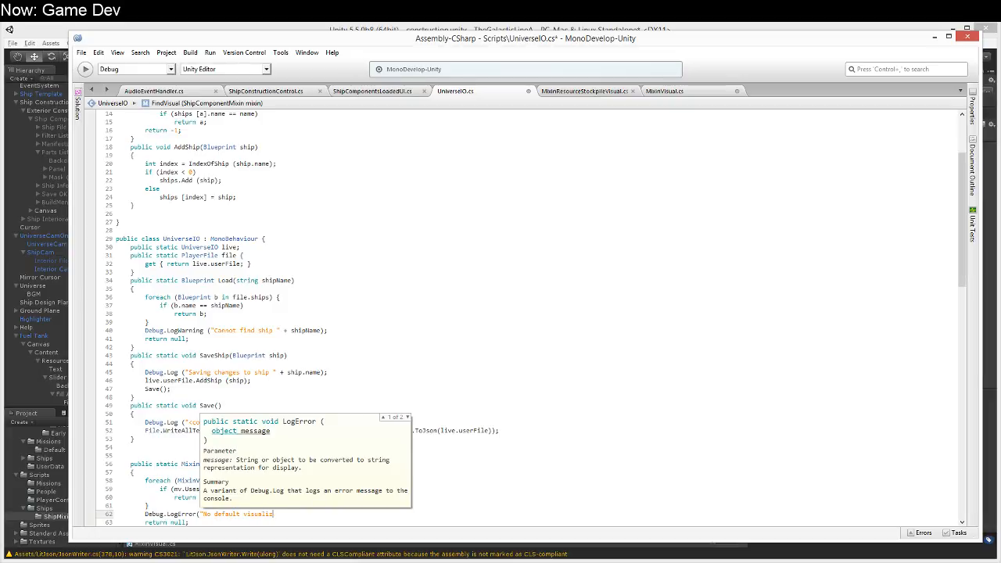
type("ation for mixin type \" +")
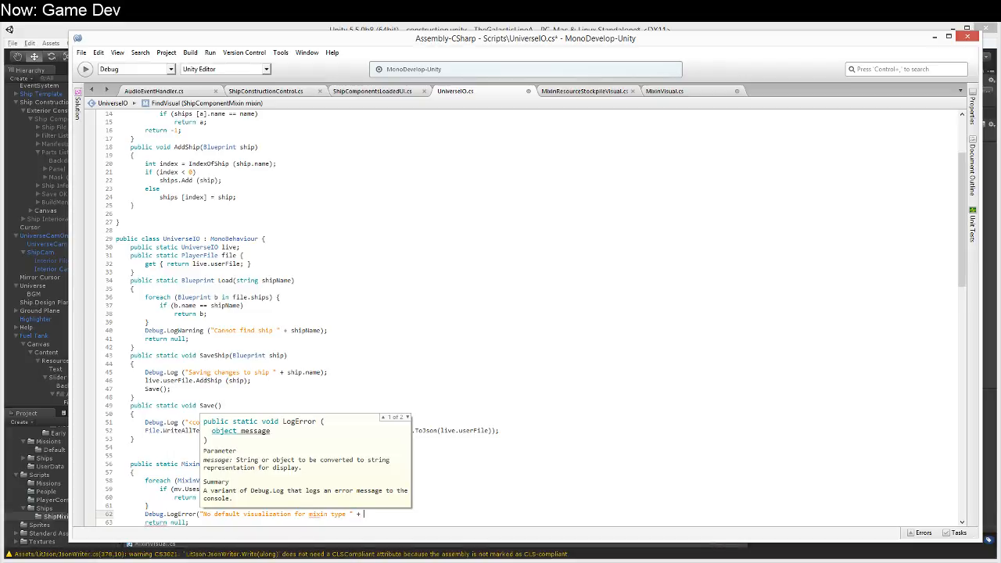
type("mixin);")
Step: Review the finished FindVisual method and save UniverseIO.cs
key("Down")
key("Down")
key("Down")
key("Down")
key("Down")
key("Down")
key("Down")
key("Down")
key("Down")
key("Down")
key("Down")
key("Down")
key("Down")
key("Down")
key("Down")
key("Down")
key("Down")
key("Down")
key("Down")
key("Down")
key("Up")
key("Up")
key("Up")
key("Up")
key("Up")
key("Up")
key("Up")
key("Up")
key("Up")
key("Up")
key("Up")
key("Up")
key("Up")
key("Up")
key("Up")
key("Up")
key("Up")
key("Up")
key("Up")
key("Up")
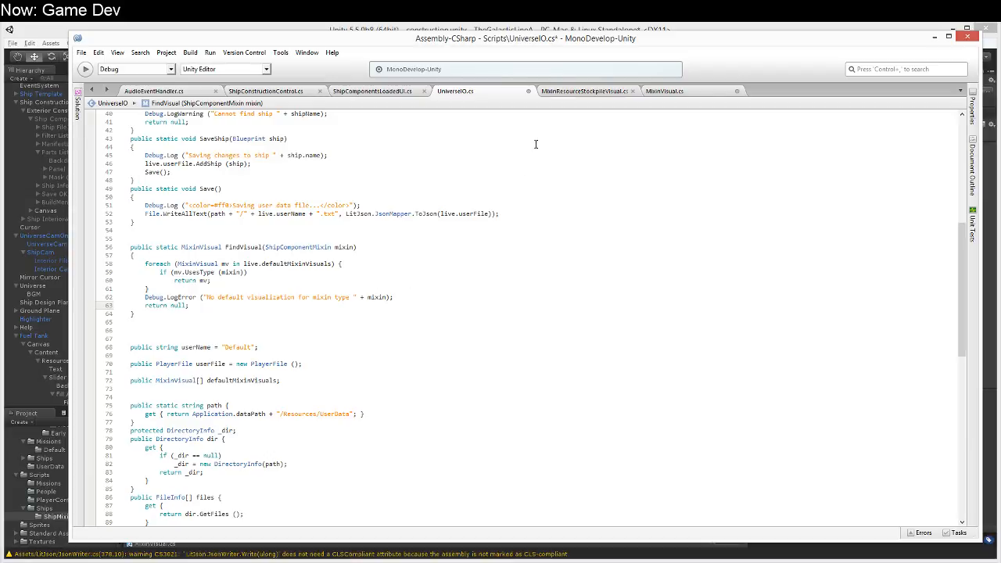
left_click(469, 266)
key("ctrl+s")
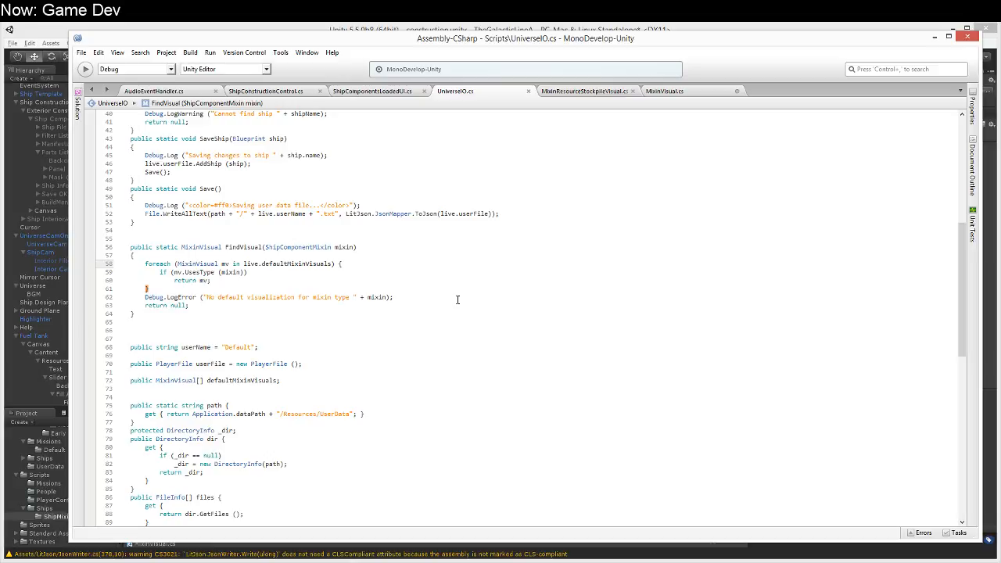
Step: Find the part-placement code in the LoadedCursor method of ShipConstructionControl.cs, where the "Build" sound is played
left_click(249, 91)
scroll(379, 382, "down", 20)
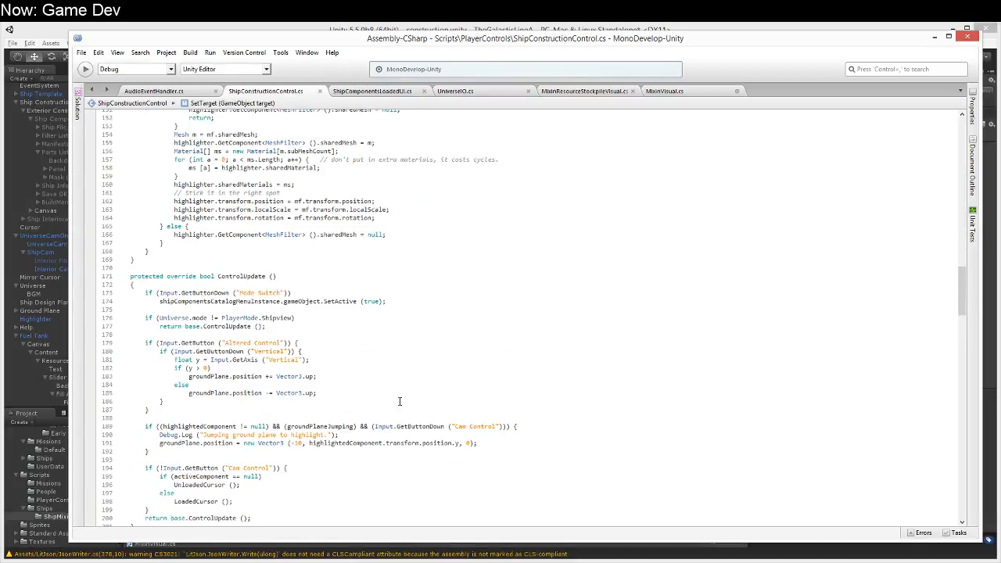
scroll(381, 389, "down", 9)
scroll(399, 401, "down", 12)
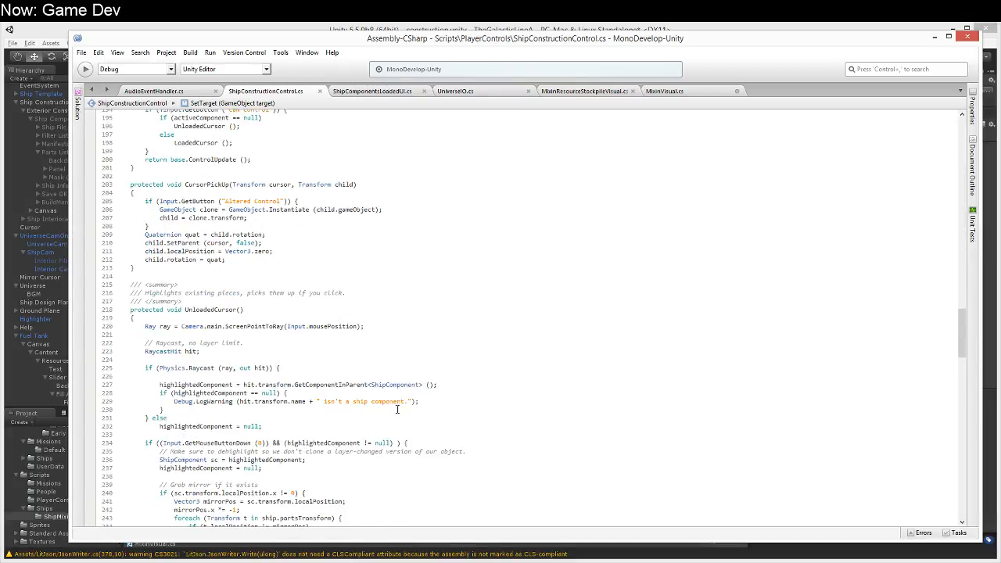
scroll(428, 360, "up", 2)
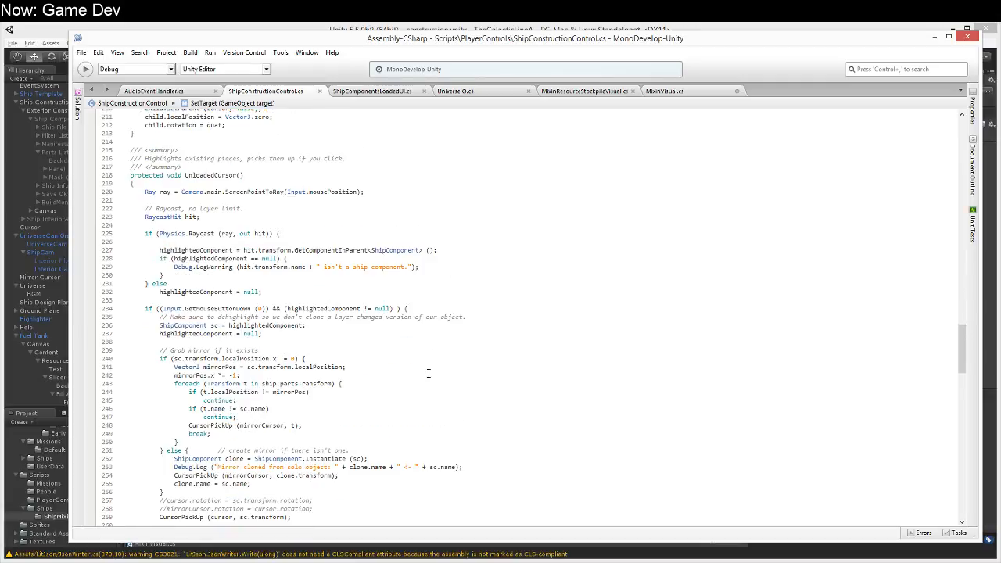
scroll(428, 373, "up", 9)
scroll(429, 374, "down", 20)
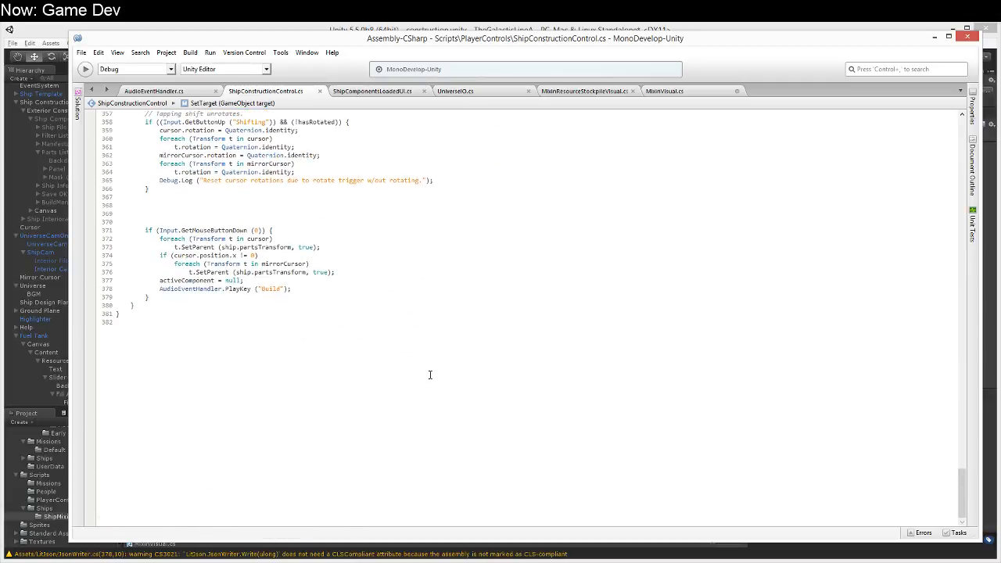
scroll(430, 375, "up", 5)
left_click(324, 424)
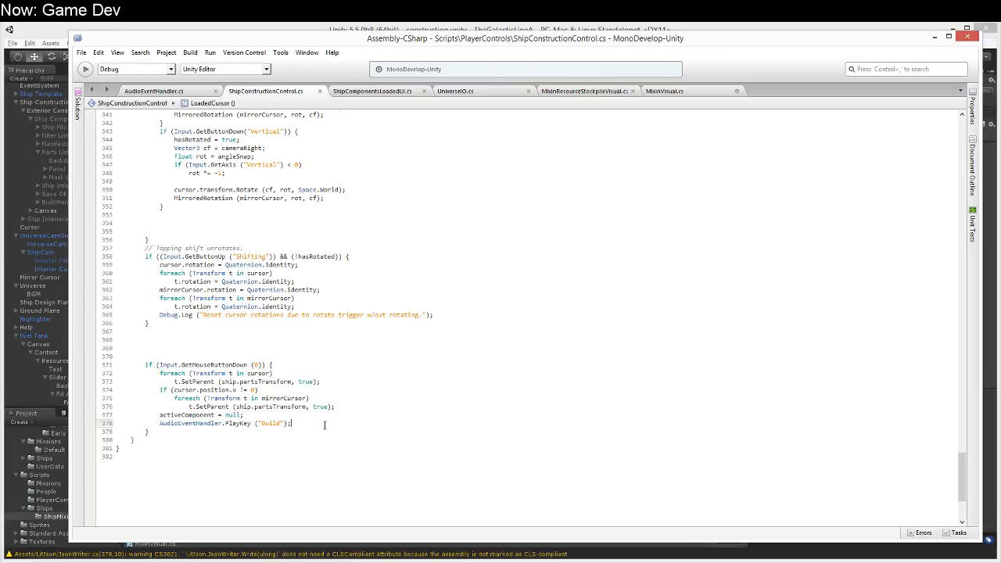
key("Return")
key("Return")
key("Up")
key("Return")
type("mixin")
key("Down")
key("Down")
key("Down")
key("Down")
key("Down")
key("Down")
key("Down")
key("Down")
key("Down")
key("Down")
key("Down")
type("vis")
key("ctrl+shift+Left")
key("BackSpace")
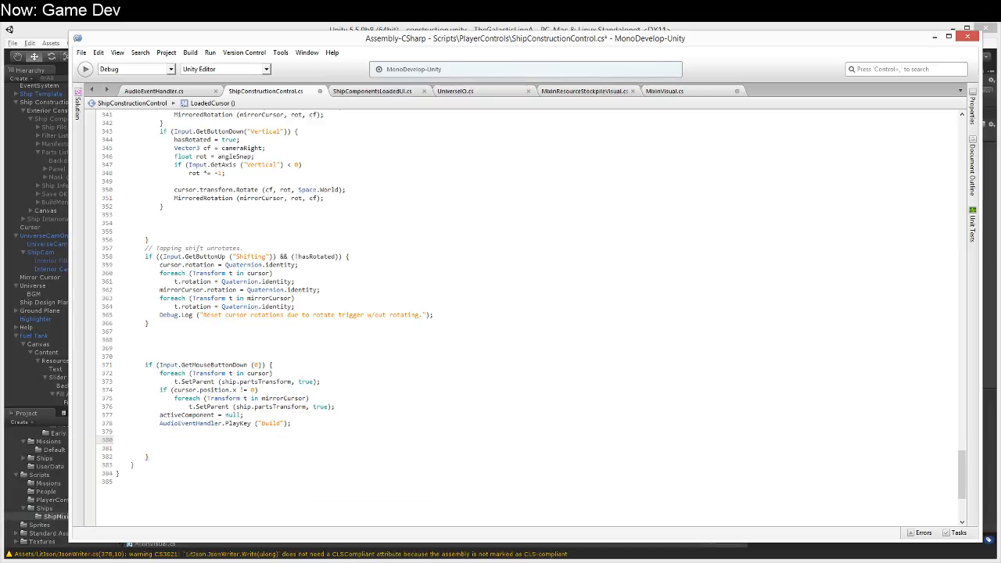
key("Up")
key("shift+Down")
key("shift+Down")
key("BackSpace")
Step: After the "Build" sound call in LoadedCursor, add cursor.GetComponent<ShipComponent> ().Visualize (); and save ShipConstructionControl.cs
type("cu")
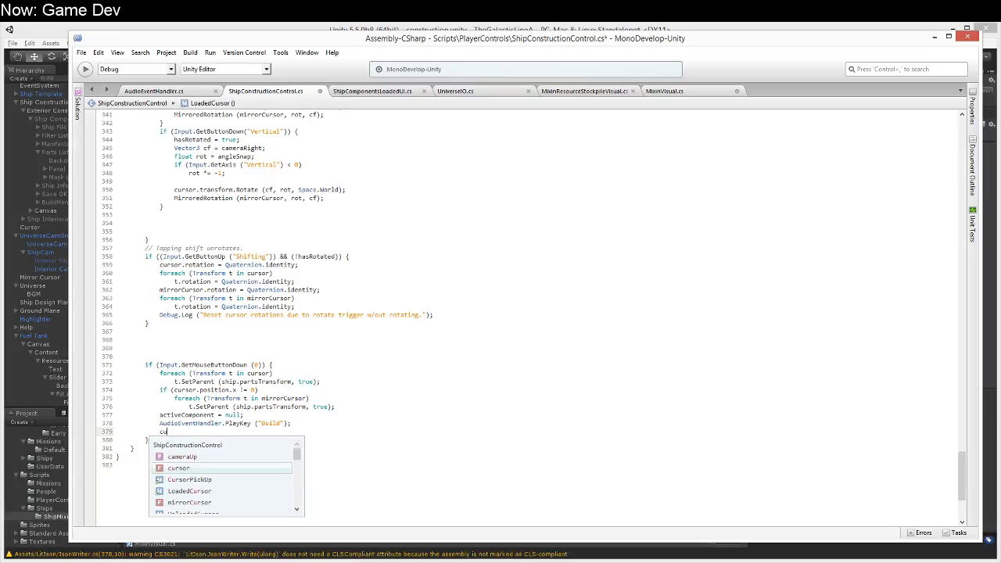
type("rsor.GetCom")
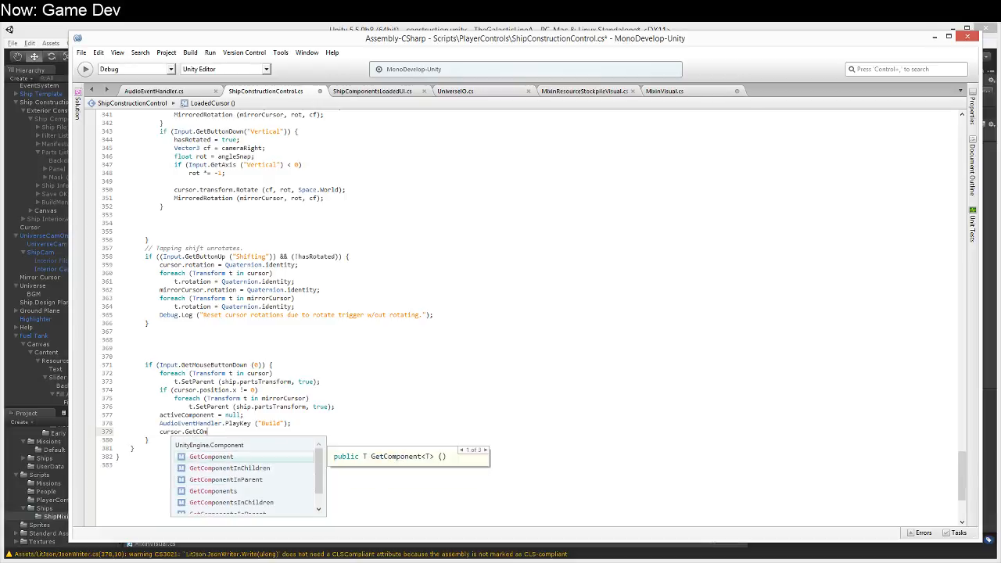
type("ponent<ShipComponent> ().")
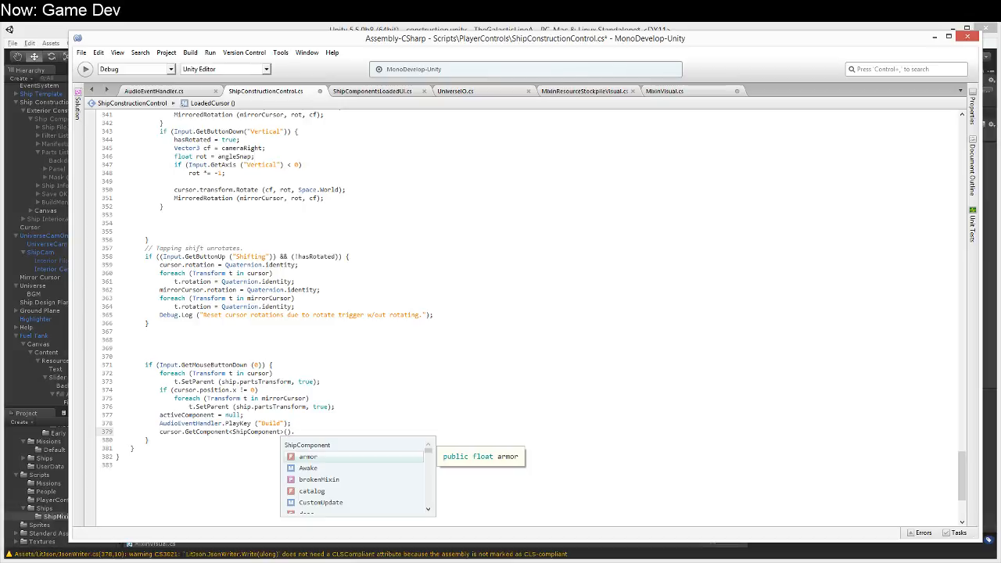
type("Visualize ();")
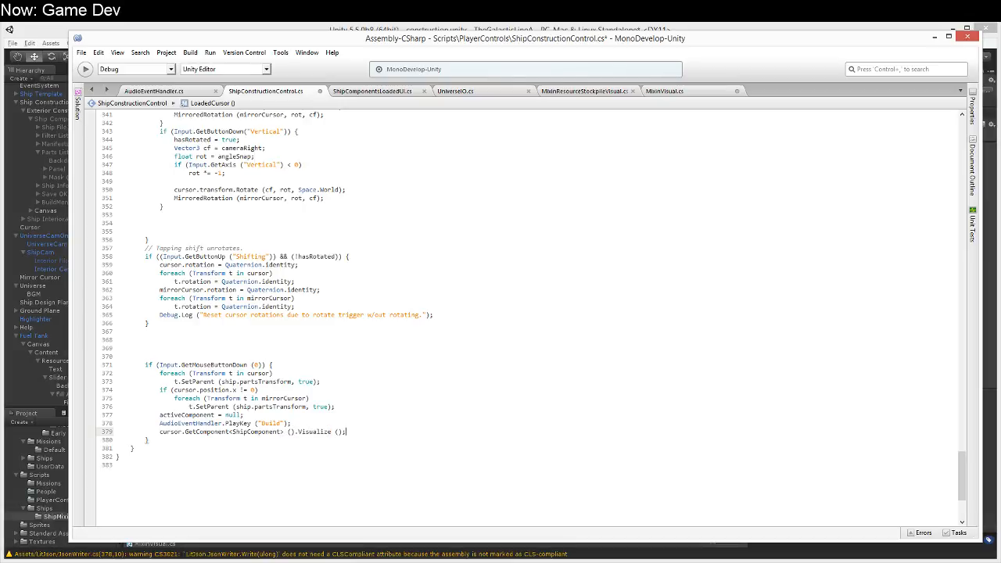
key("ctrl+s")
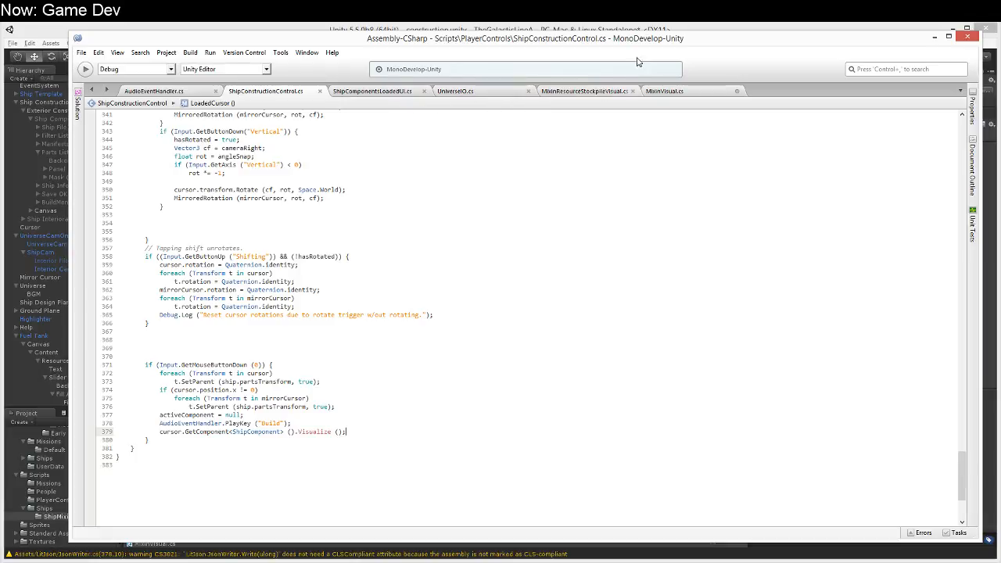
Step: Switch to Unity and open the ShipComponent script from the Scripts/Ships folder
left_click(618, 30)
left_click(178, 532)
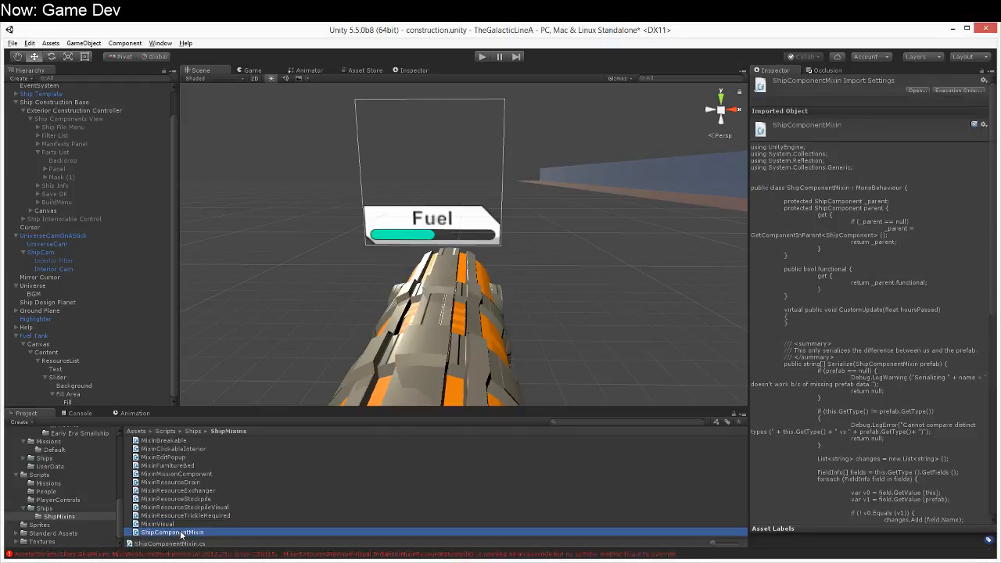
left_click(45, 508)
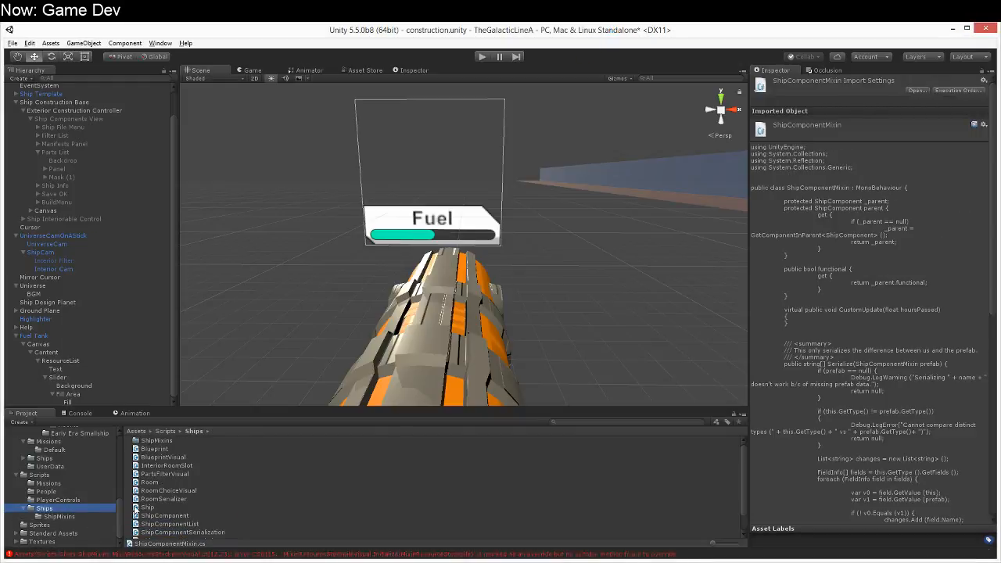
left_click(211, 506)
left_click(205, 516)
double_click(205, 516)
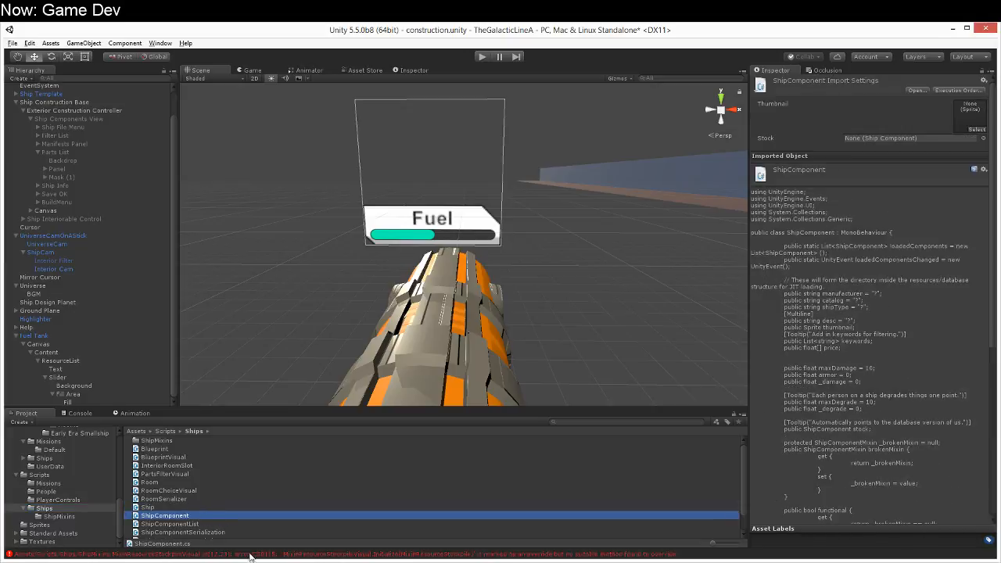
Step: Add an empty public void Visualize() method below Serialize in ShipComponent.cs
scroll(286, 490, "down", 15)
scroll(285, 485, "up", 5)
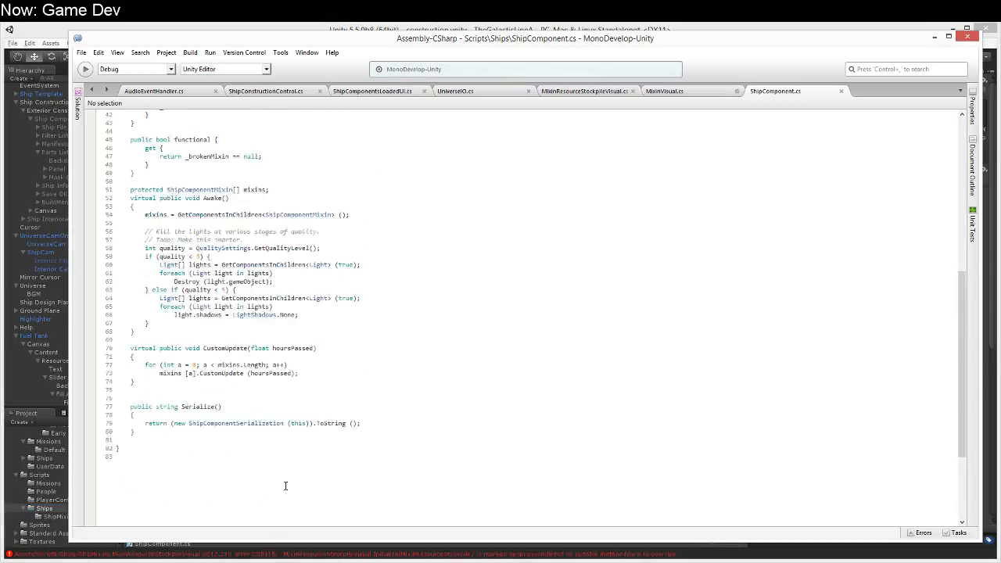
left_click(201, 448)
scroll(201, 448, "down", 4)
scroll(201, 448, "down", 2)
left_click(141, 297)
key("Return")
key("Return")
type("public void Visualize()")
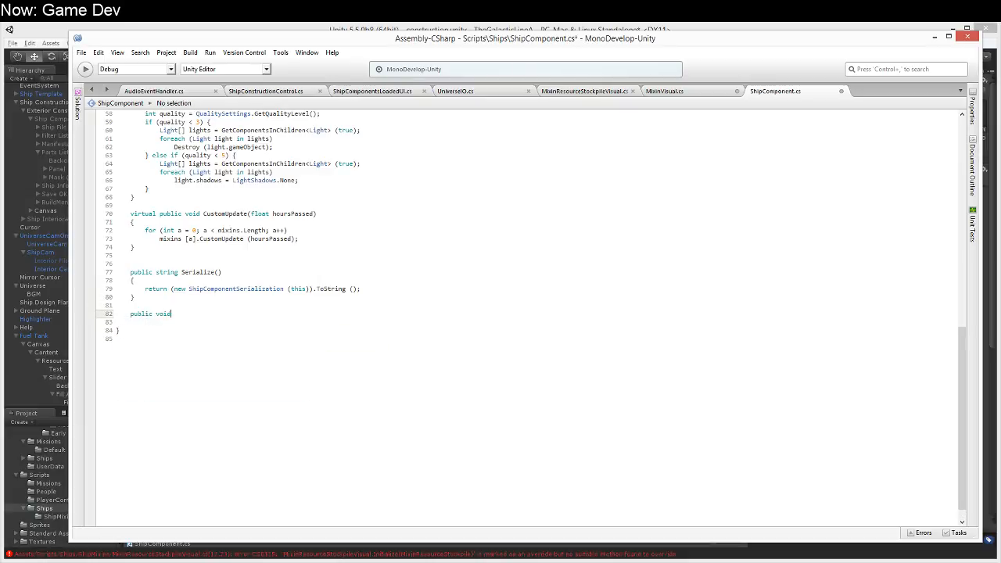
key("Return")
type("{")
key("Return")
type("}")
key("Up")
key("Down")
Step: Add an empty public void UnVisualize() method below Visualize
key("Return")
key("Return")
type("public void Visualize(")
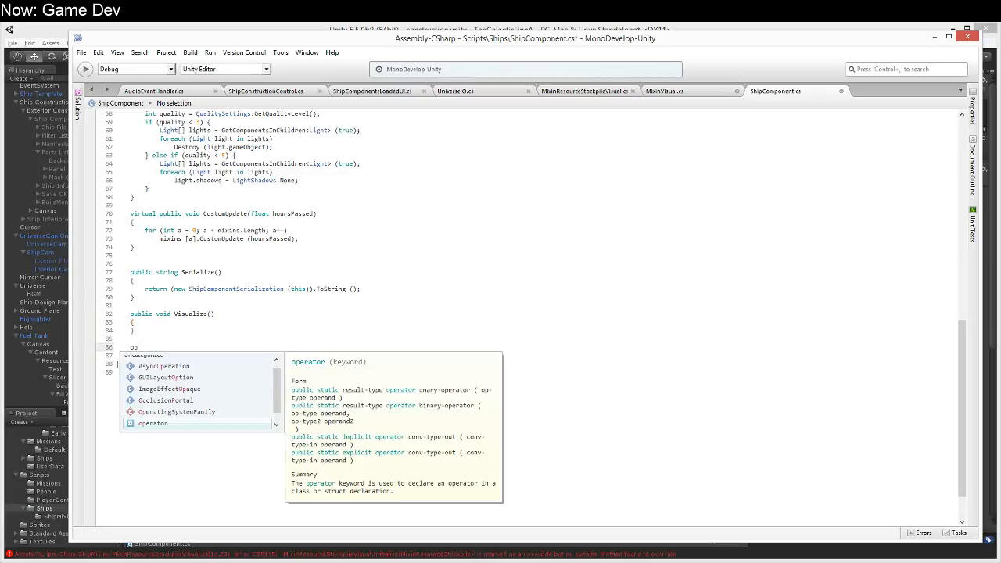
type("DeVisualiz")
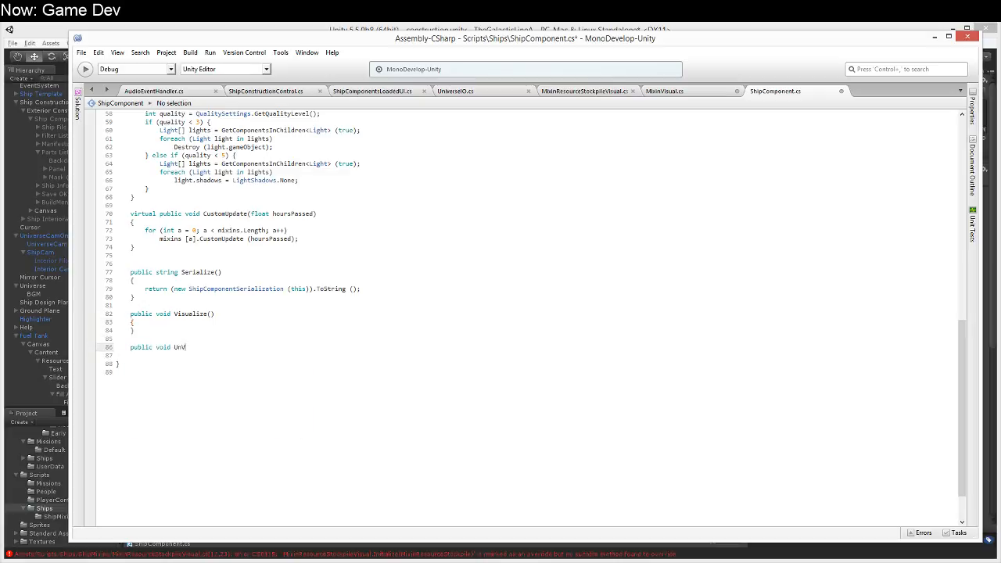
key("ctrl+shift+Left")
type("UnVisualize()")
key("Return")
type("{")
key("Return")
type("}")
Step: Insert a blank line inside the bodies of Visualize and UnVisualize
key("Up")
key("Up")
key("Up")
key("Up")
key("Up")
key("Return")
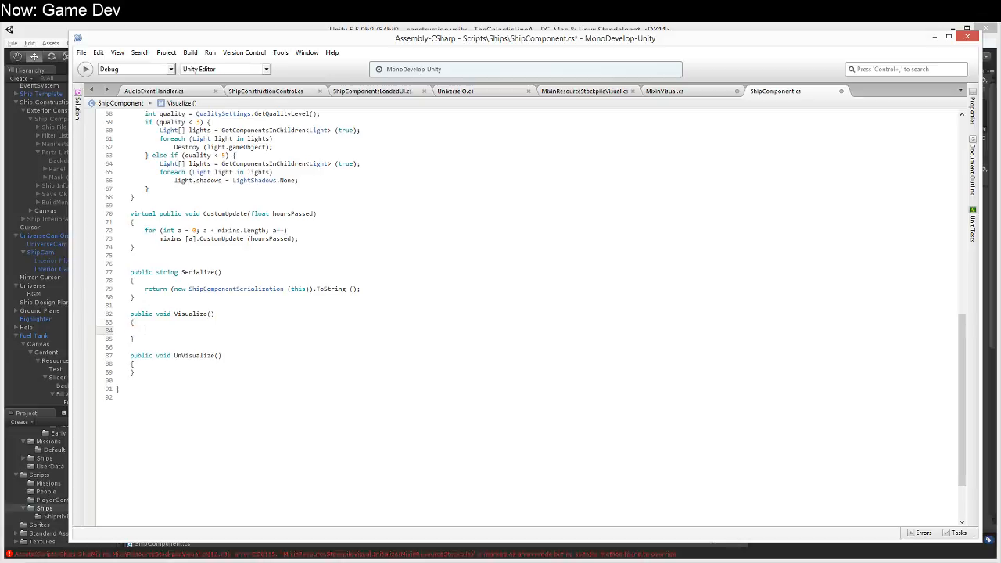
key("Down")
key("Down")
key("Down")
key("Down")
key("Return")
key("Up")
key("Up")
key("Up")
key("Up")
key("Up")
type("MixinV")
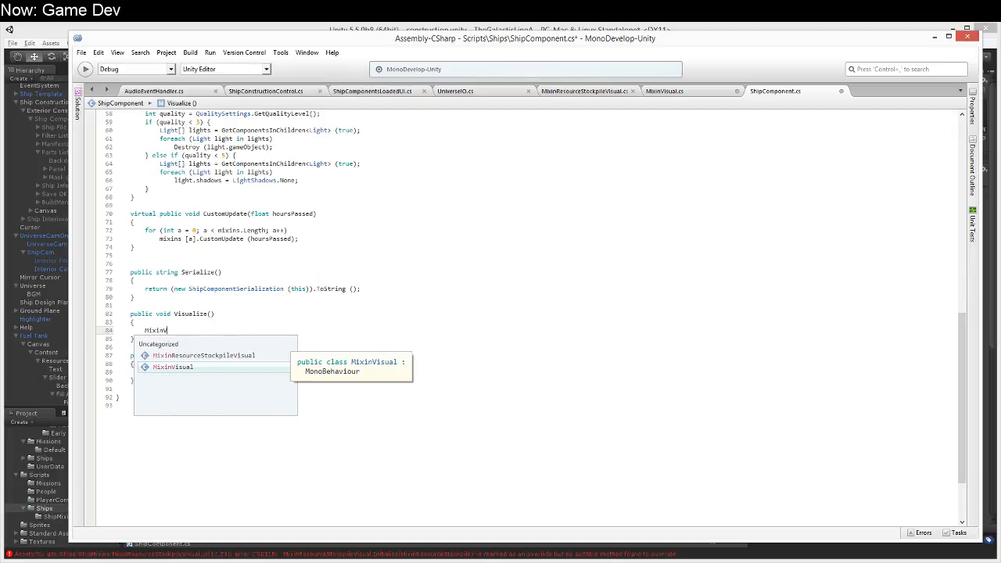
key("Escape")
key("shift+End")
key("Delete")
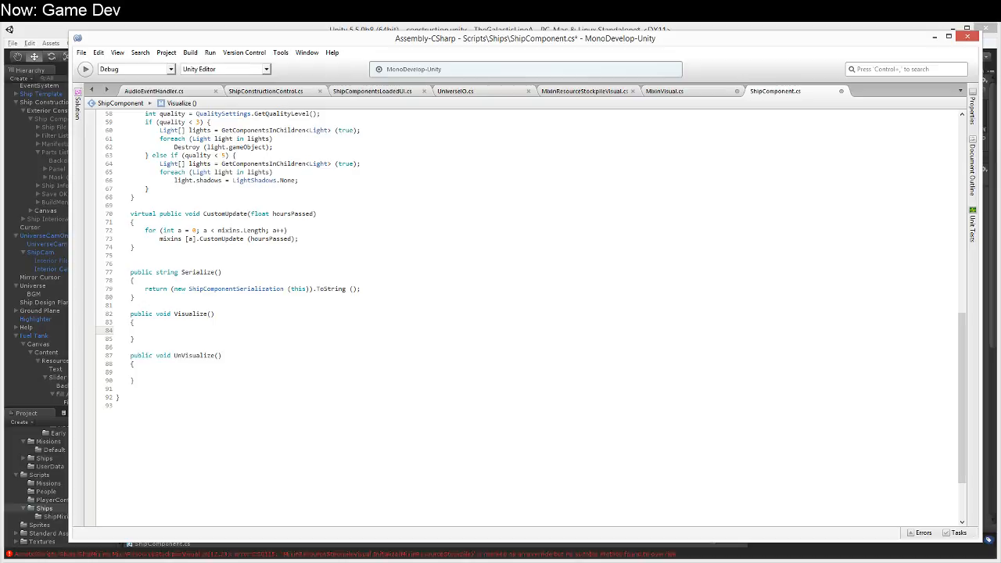
Step: In Visualize, declare ShipComponentMixin[] mixins = GetComponentsInChildren<ShipComponentMixin> ();
type("Sh")
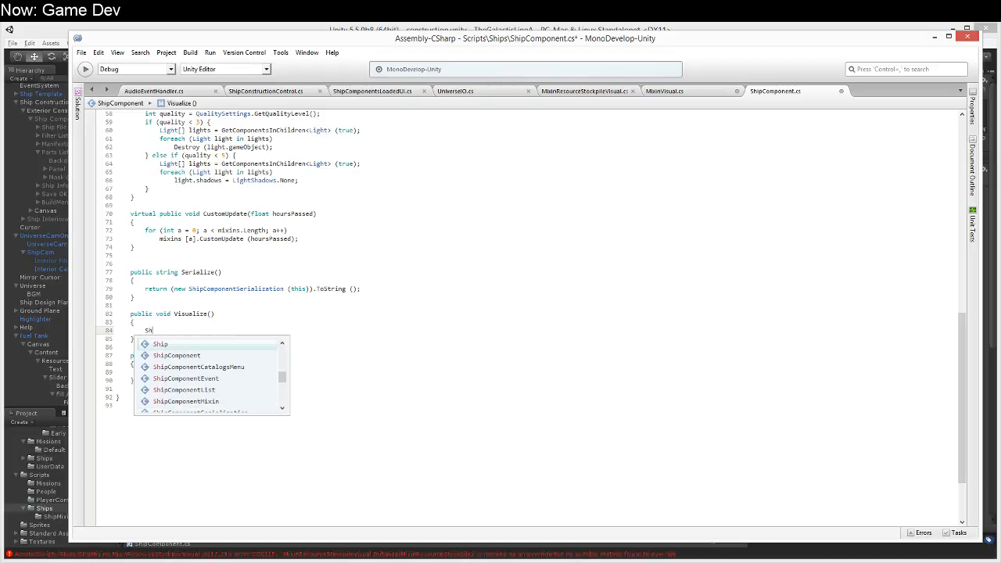
type("ipComponentMix")
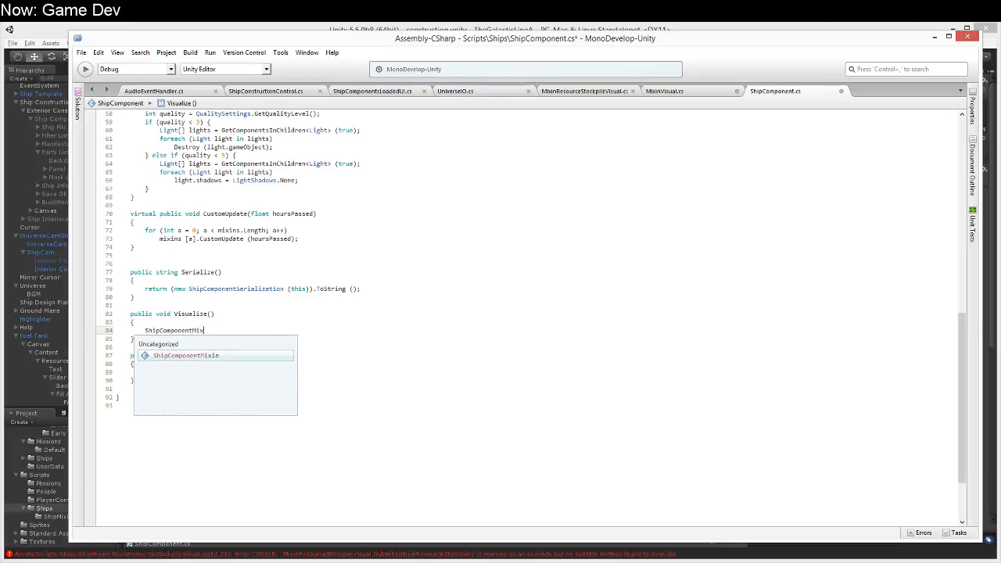
type("in[] mixins = GetCompone")
key("Down")
key("Down")
key("Down")
key("Down")
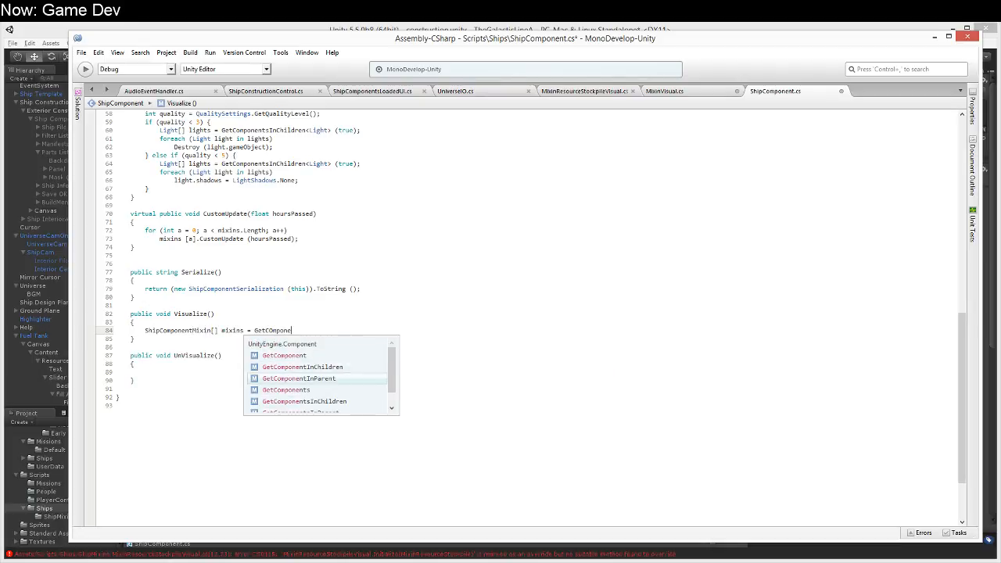
key("Return")
type("<SHip")
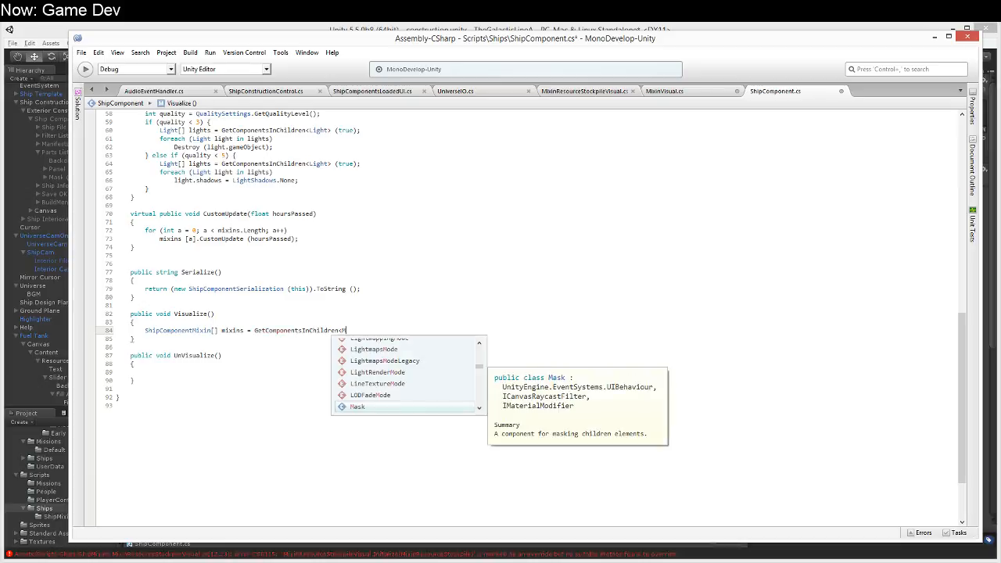
type("ComponentMix")
key("Return")
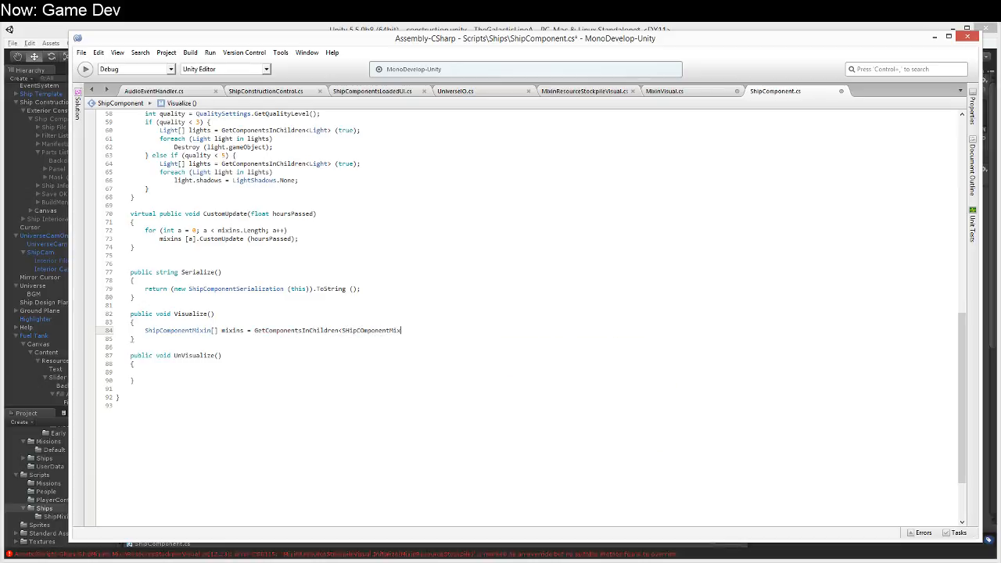
type("> ();")
Step: Add a loop foreach (ShipComponentMixin mixin in mixins) and begin the assignment MixinVisual mv = inside it
key("Return")
type("forea")
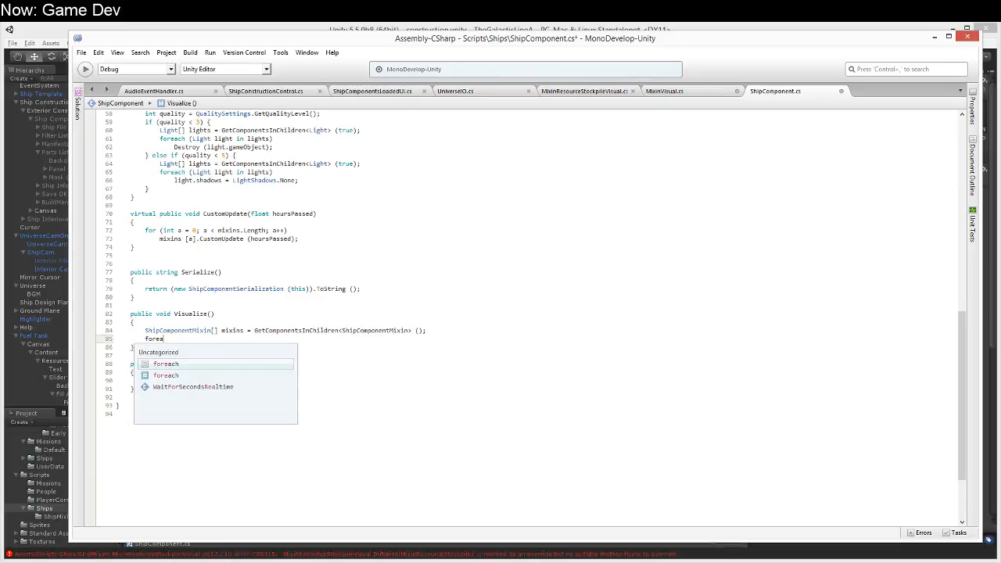
type("ch (SHipCom")
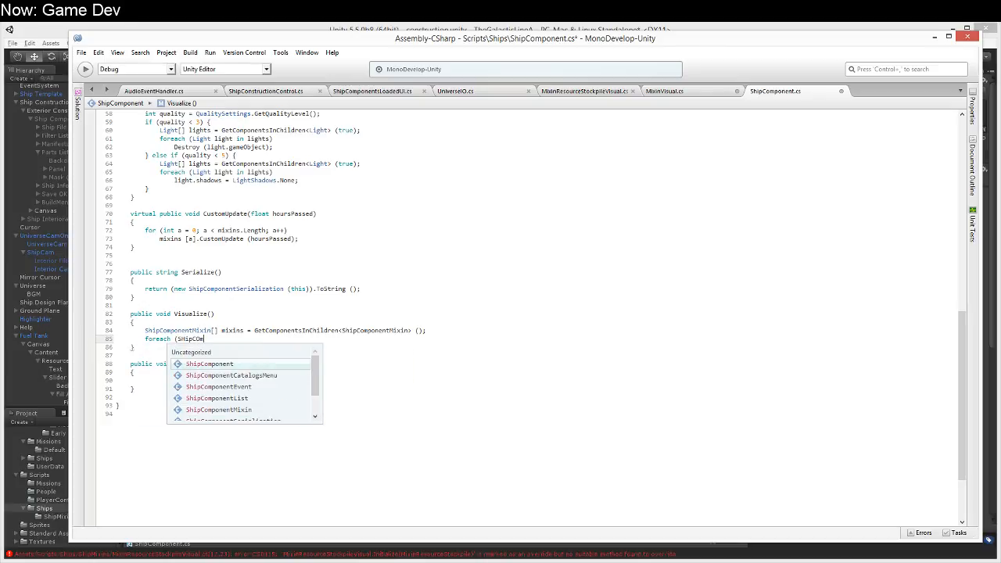
type("ponentMi")
key("Return")
type("mi")
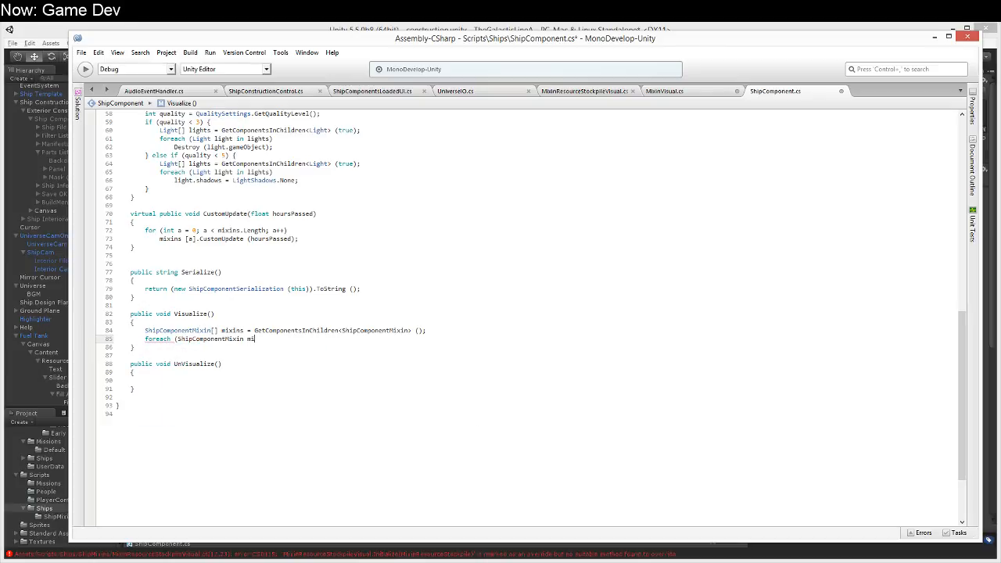
type("xin = in mixins) {")
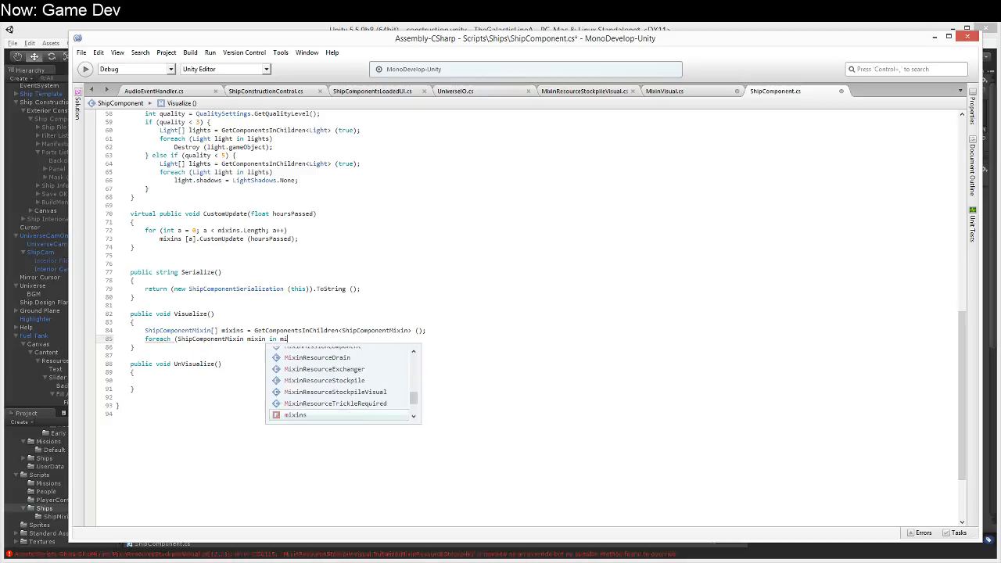
key("Return")
type("}")
key("Up")
key("End")
key("Return")
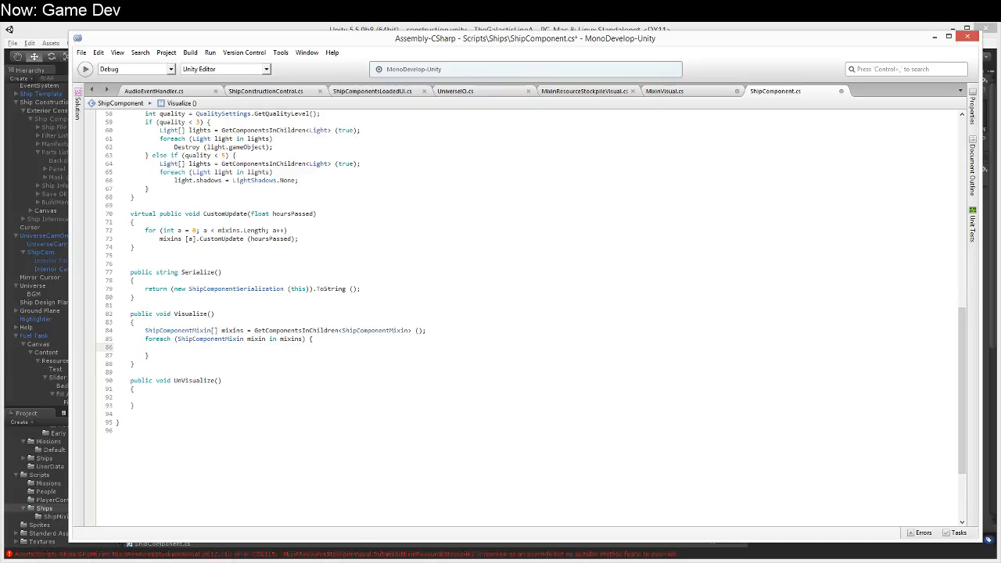
type("MixinVisual")
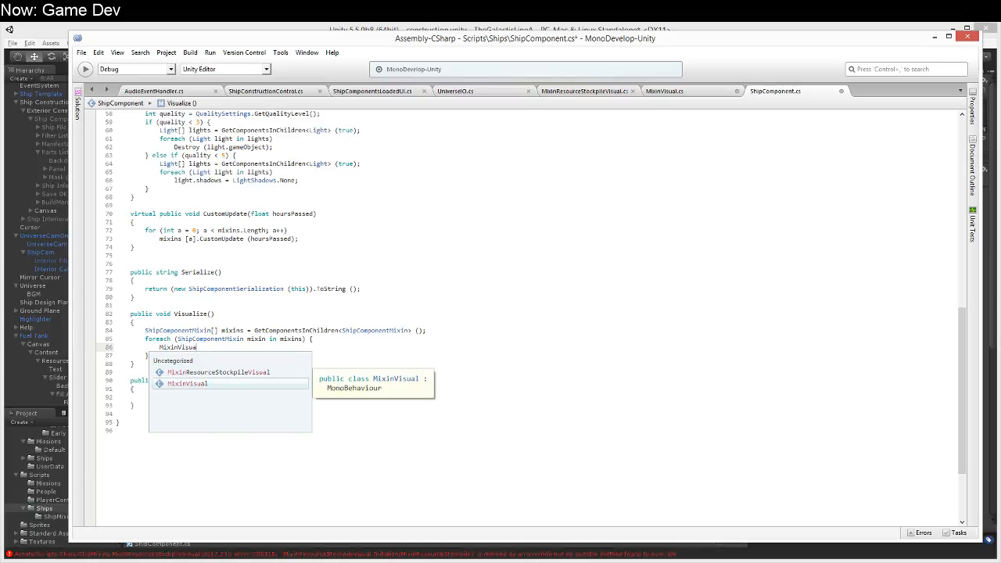
type(" vv =")
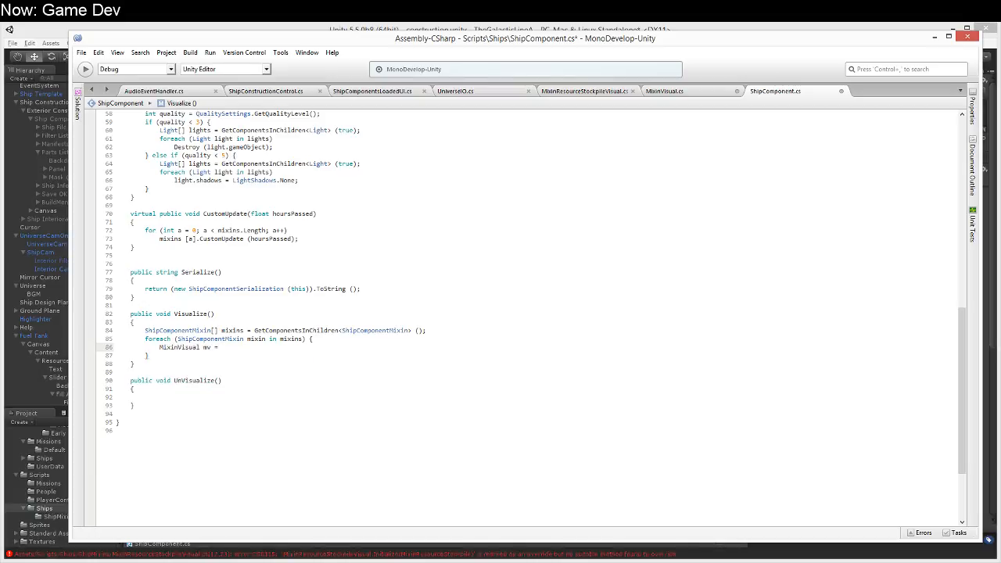
Step: Copy the whole static FindVisual method from UniverseIO.cs
left_click(701, 91)
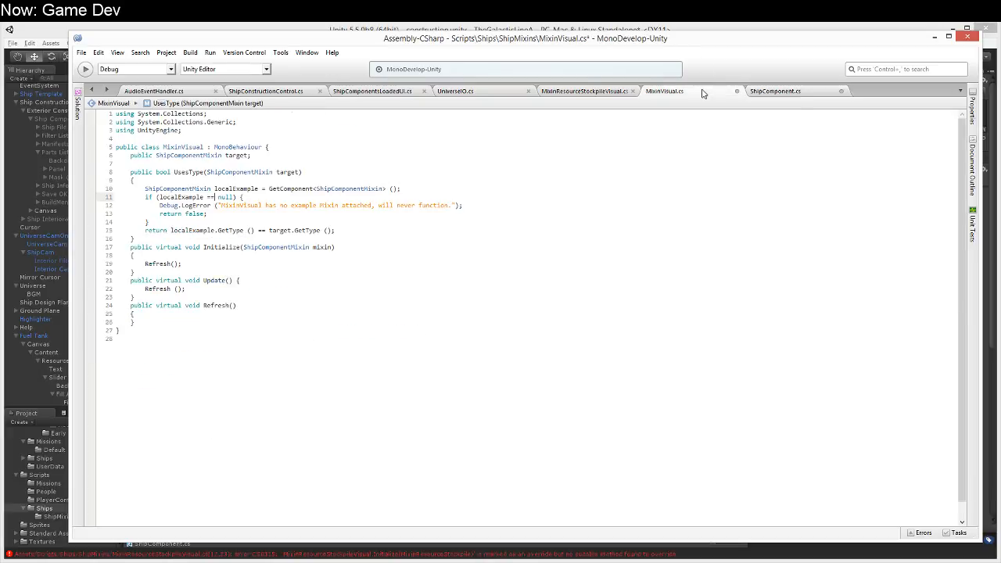
left_click(472, 96)
scroll(267, 271, "up", 10)
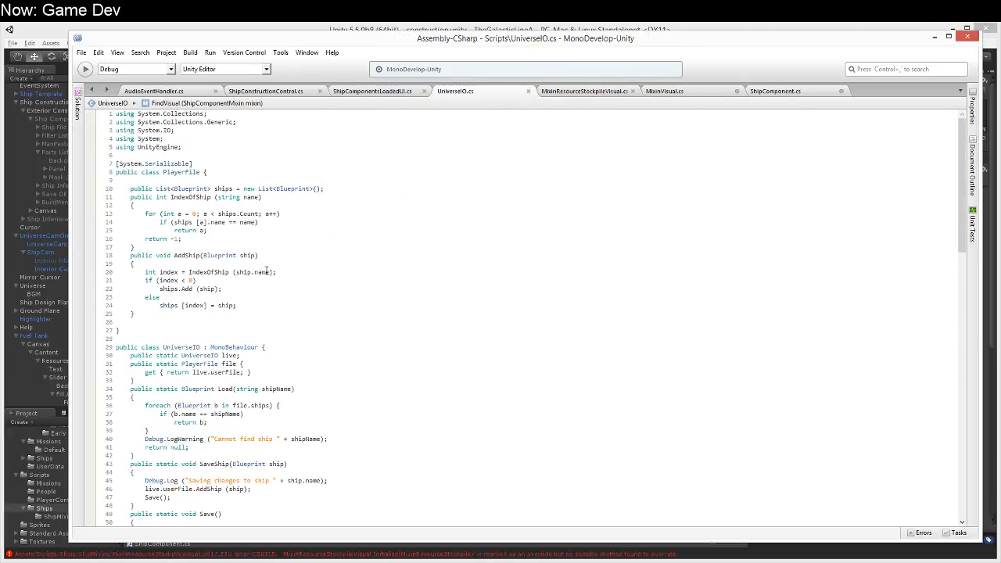
scroll(118, 329, "down", 7)
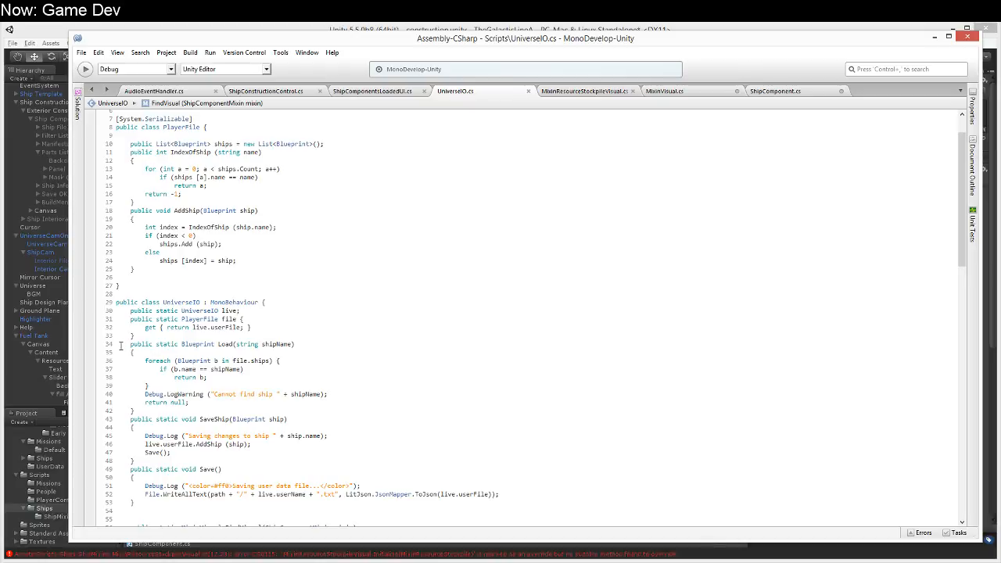
scroll(122, 374, "down", 4)
left_click_drag(117, 303, 136, 370)
key("ctrl+c")
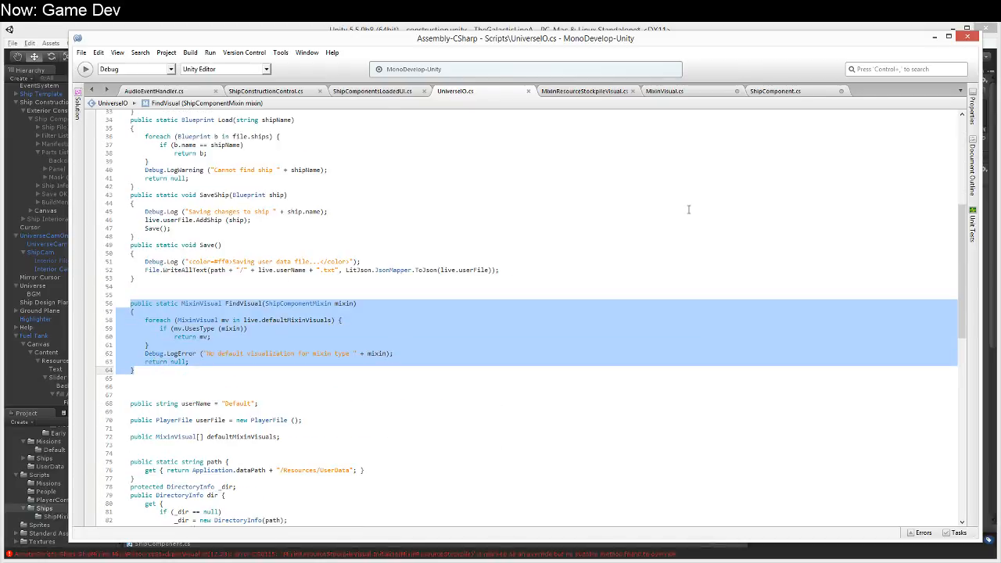
Step: Paste the FindVisual method at the start of the MixinVisual class in MixinVisual.cs, above the target field
left_click(814, 92)
left_click(664, 91)
left_click(331, 175)
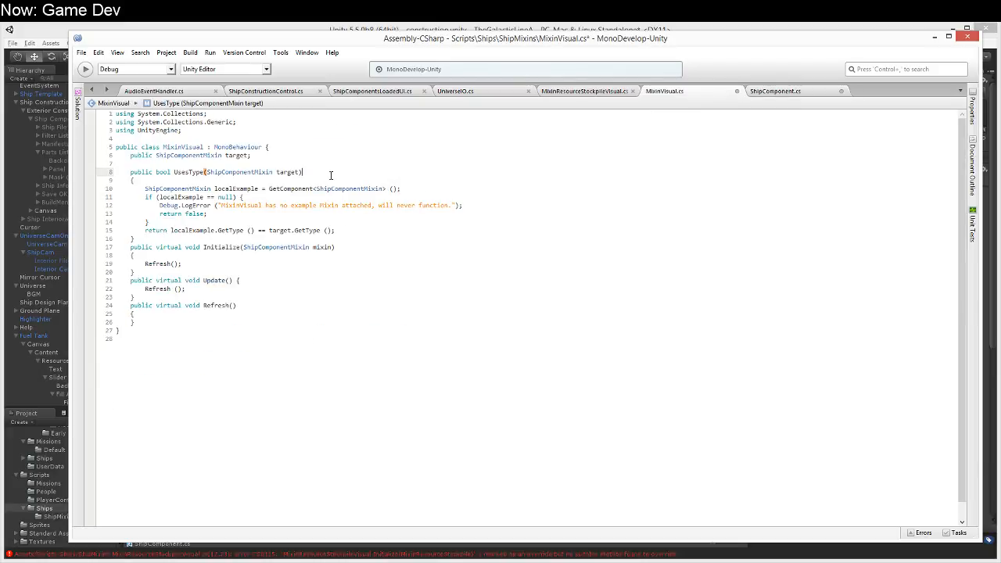
left_click(337, 164)
key("Up")
key("Up")
key("End")
key("Return")
key("ctrl+v")
Step: Clear the copied code inside the FindVisual method's braces in MixinVisual.cs
key("Up")
key("Up")
key("Up")
key("Up")
key("Up")
key("Up")
key("Up")
key("Down")
key("Down")
key("Home")
key("Up")
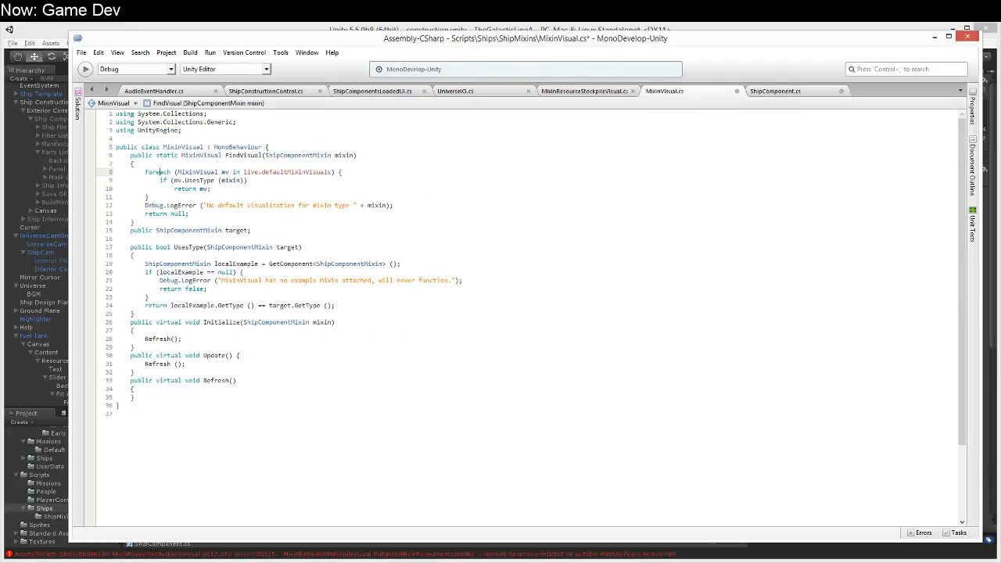
key("Up")
key("shift+Down")
key("shift+Down")
key("shift+Down")
key("shift+Down")
key("shift+Down")
key("shift+Down")
key("shift+End")
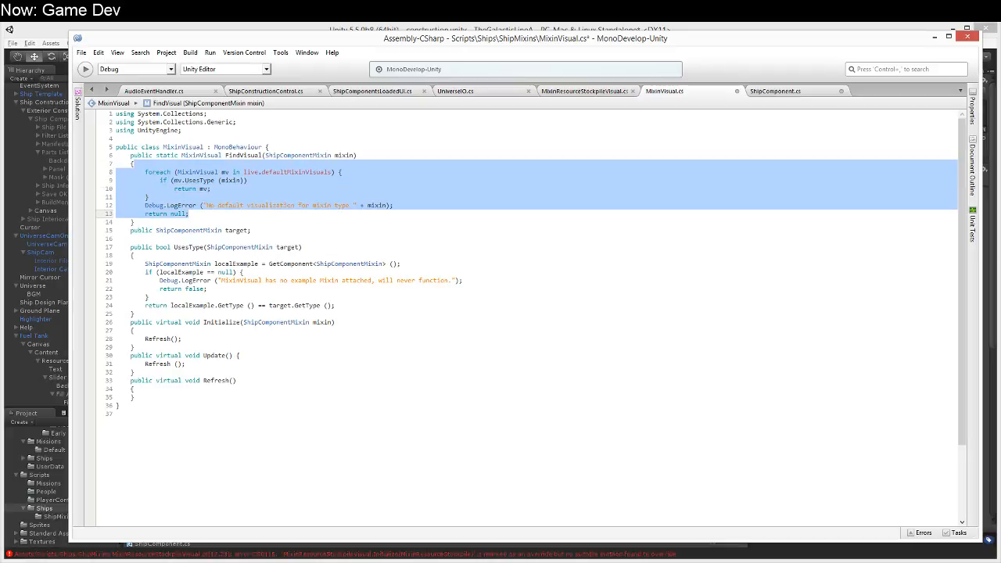
key("Return")
Step: Make MixinVisual's FindVisual method return UniverseIO.FindVisual (mixin); and save the file
type("return UnioverseIO.")
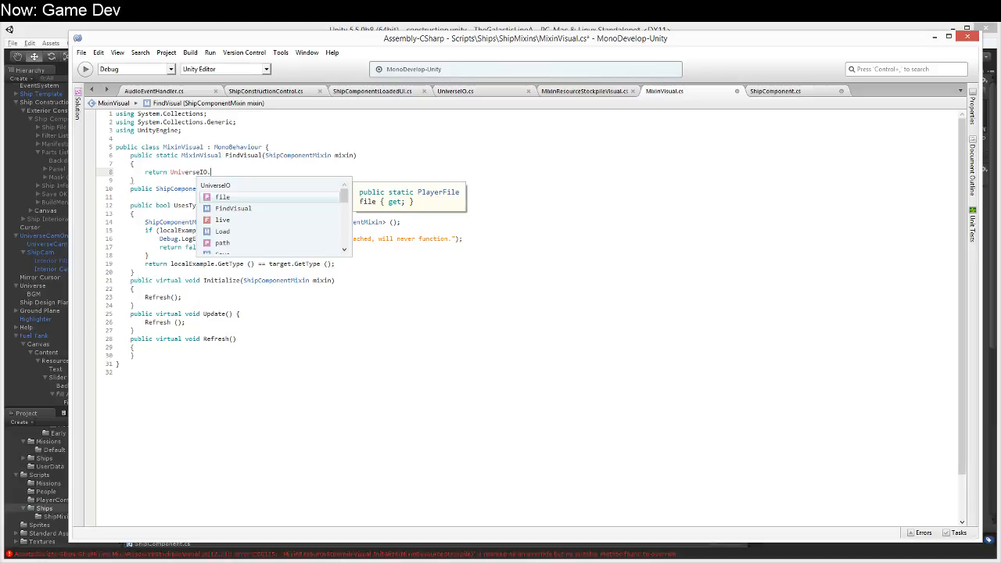
key("Down")
key("Return")
type("(mixin);")
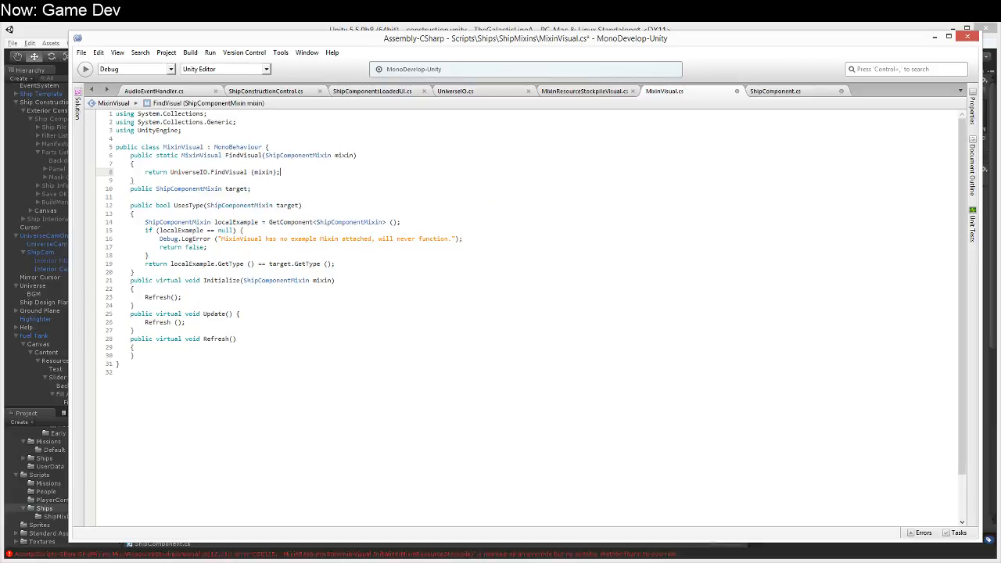
key("ctrl+s")
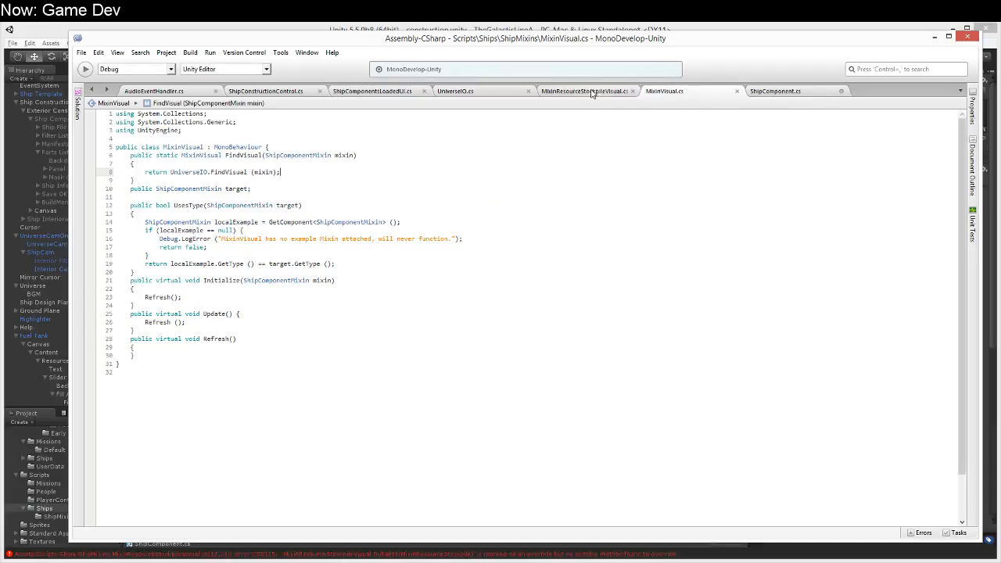
Step: In ShipComponent.cs, complete the mv assignment in Visualize with MixinVisual.FindVisual (mixin);
left_click(778, 92)
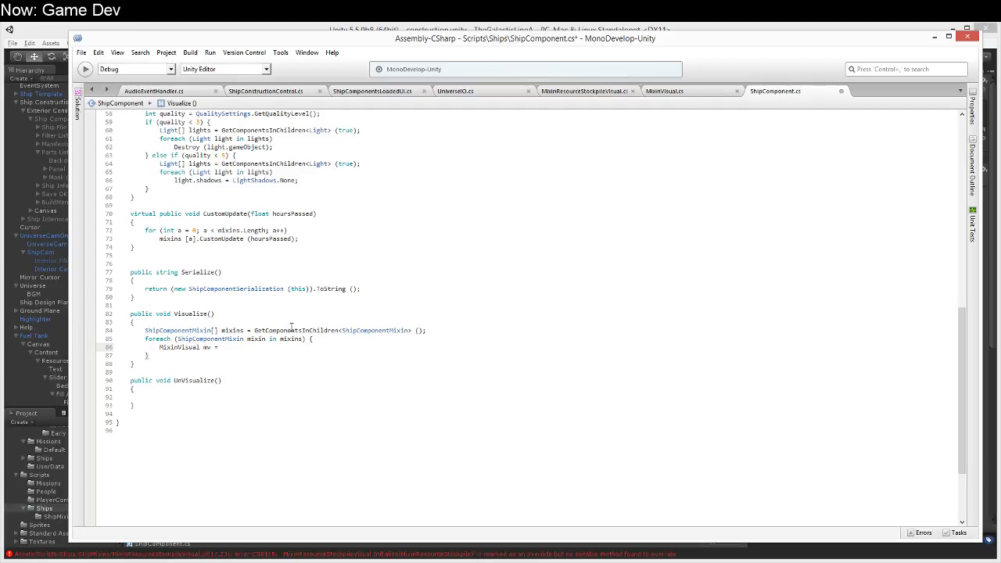
type("MixinVisual.")
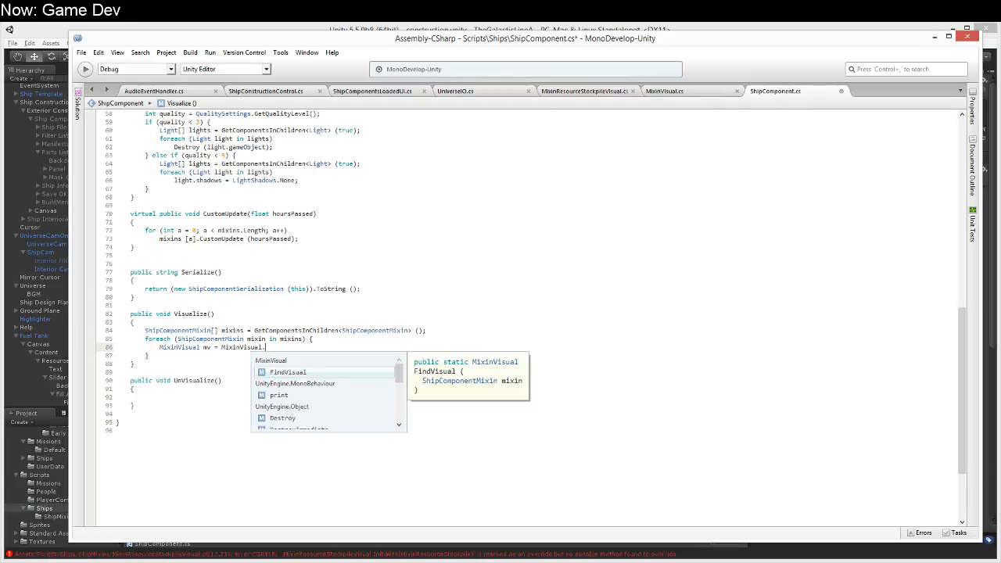
key("Return")
type("(")
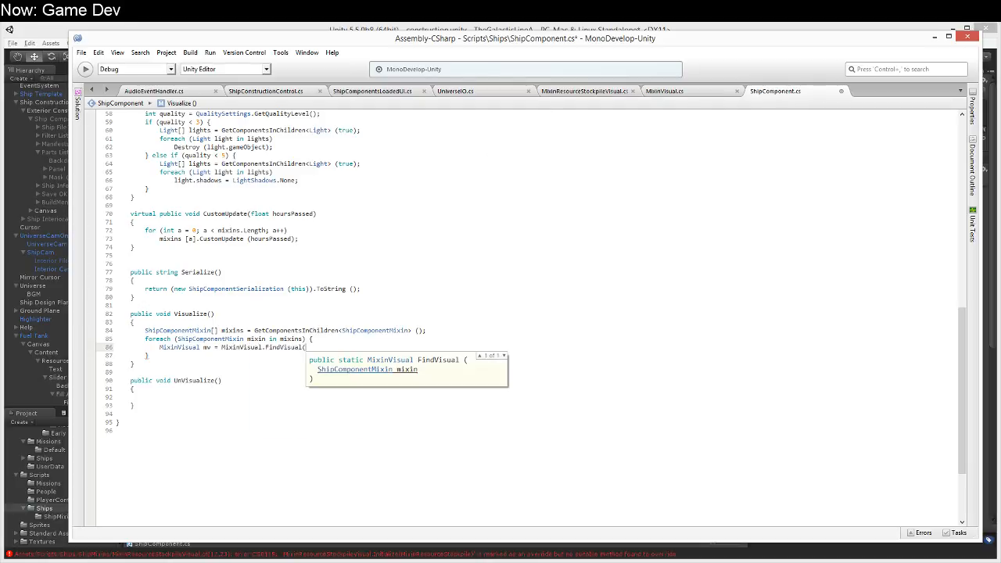
type("mixin);")
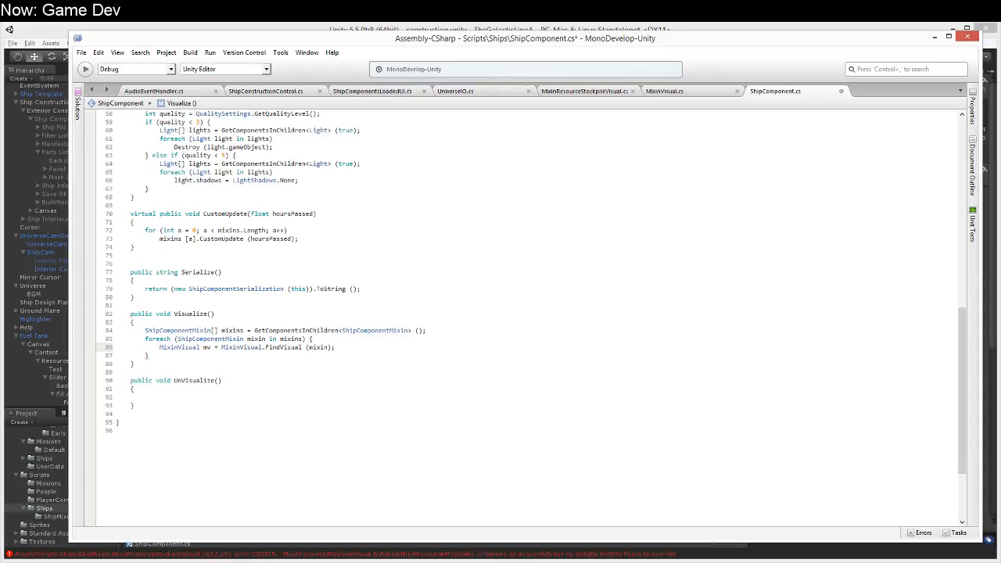
Step: Add Debug.Log (mv); inside the loop and Debug.Log ("Visualized"); after it in Visualize, and save the script
key("Return")
type("Debu")
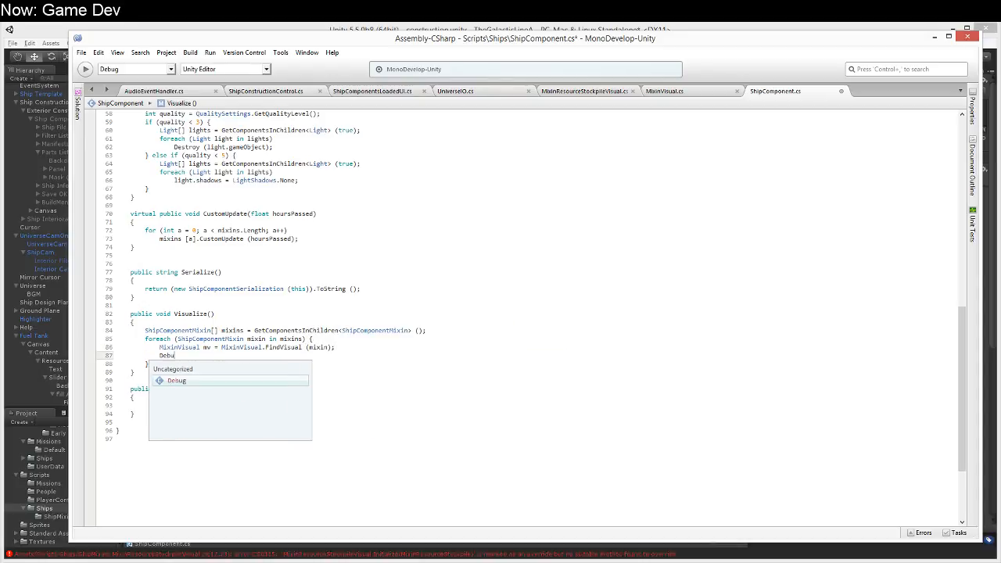
type("g.Log (mv);")
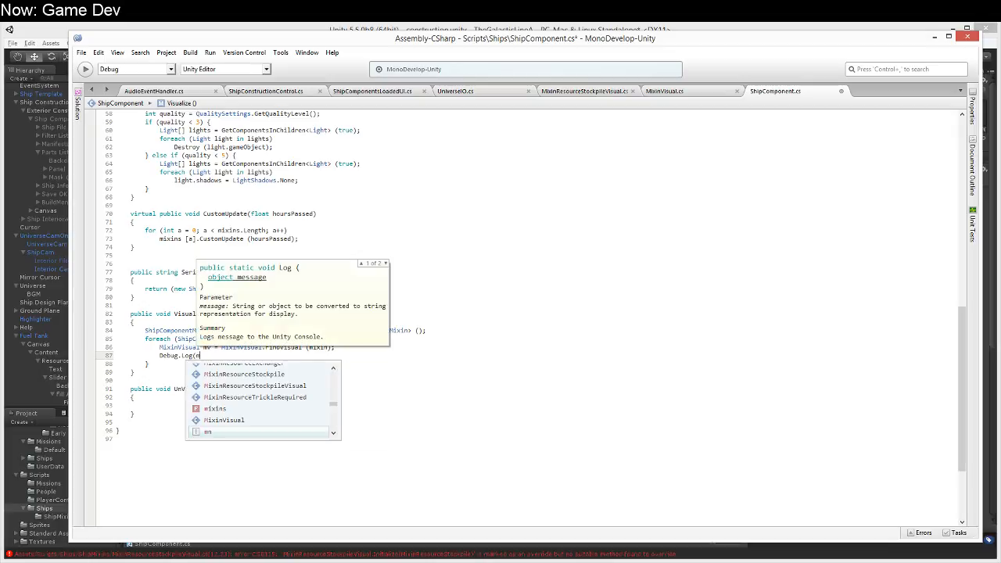
key("Down")
key("Return")
type("Debug.")
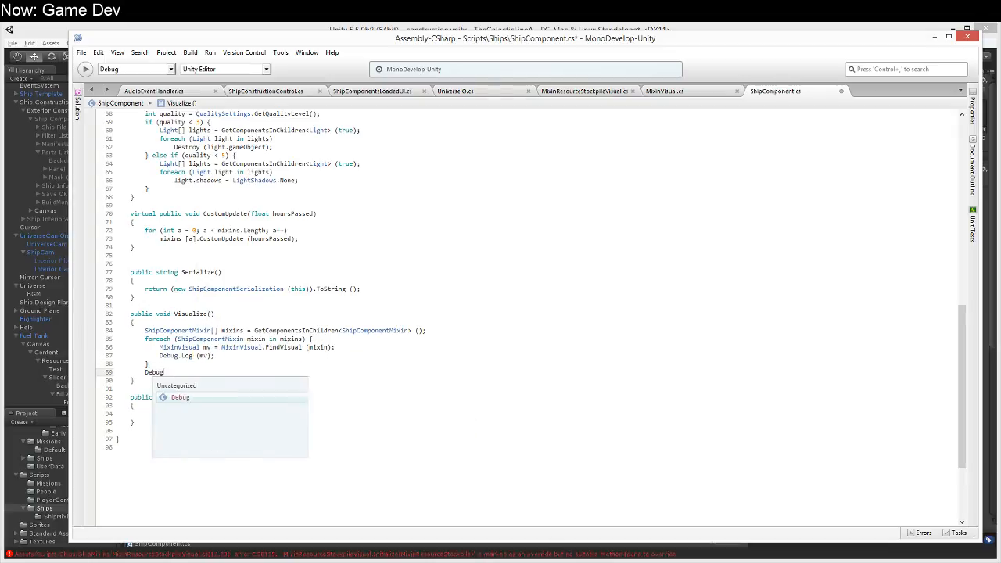
type("ualized\");")
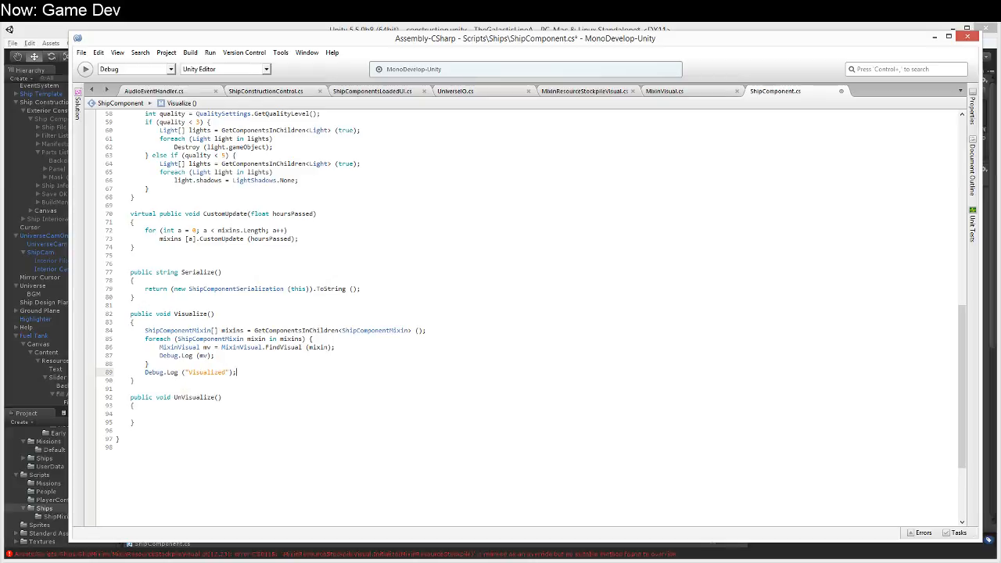
key("ctrl+s")
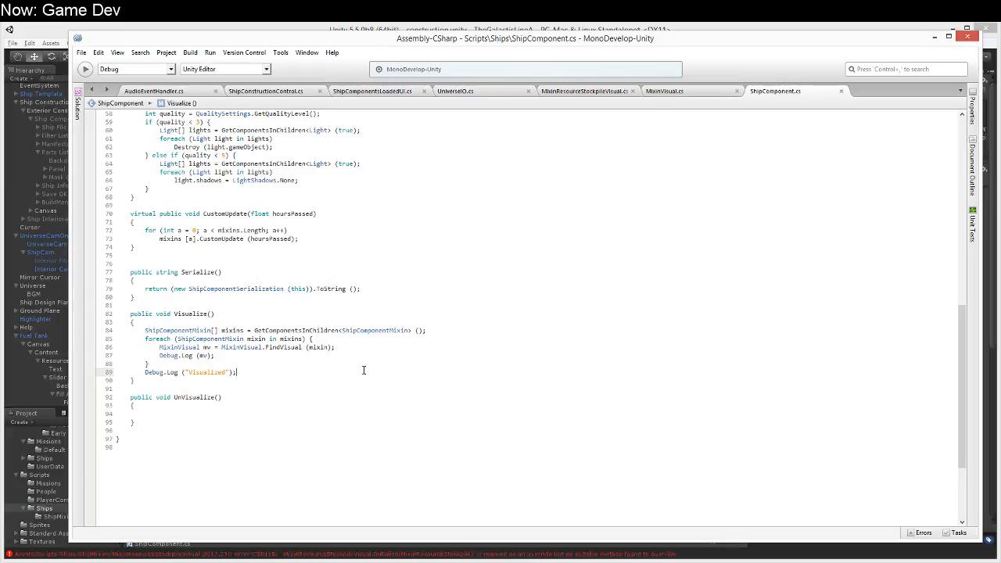
Step: Switch to Unity and open the source line of the MixinResourceStockpileVisual override compile error
left_click(427, 27)
right_click_drag(486, 271, 474, 290)
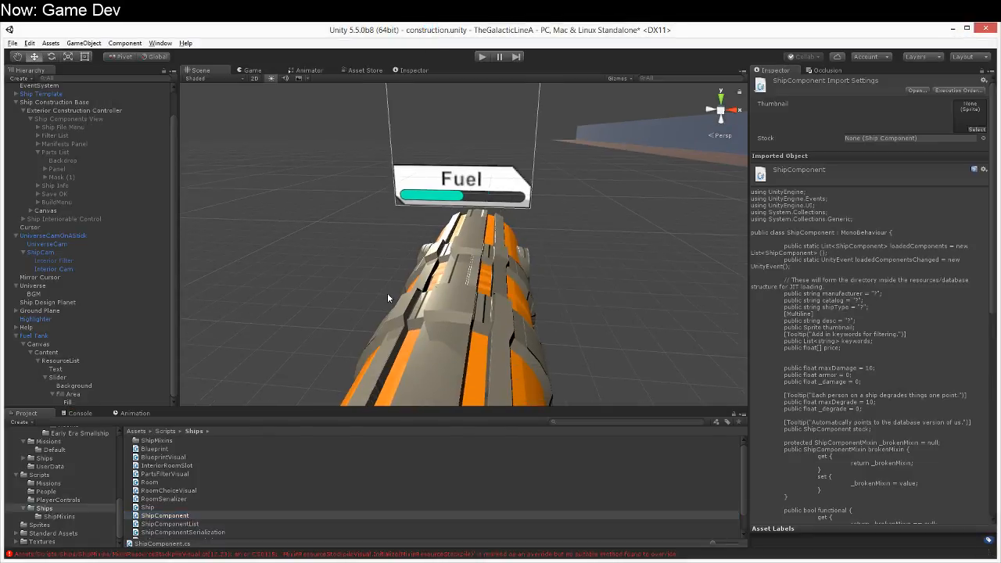
scroll(55, 477, "up", 5)
scroll(55, 476, "down", 1)
scroll(52, 476, "up", 1)
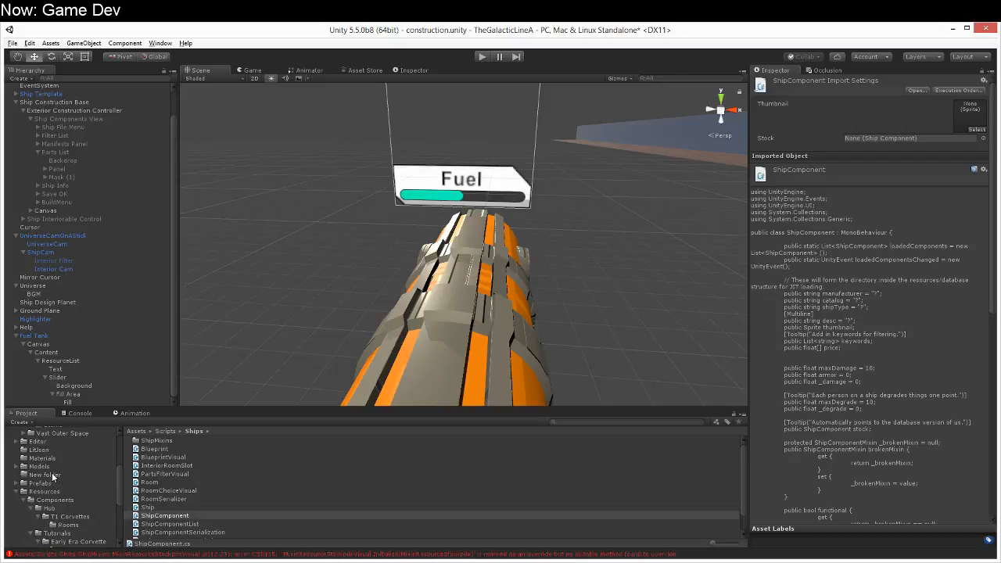
left_click(62, 554)
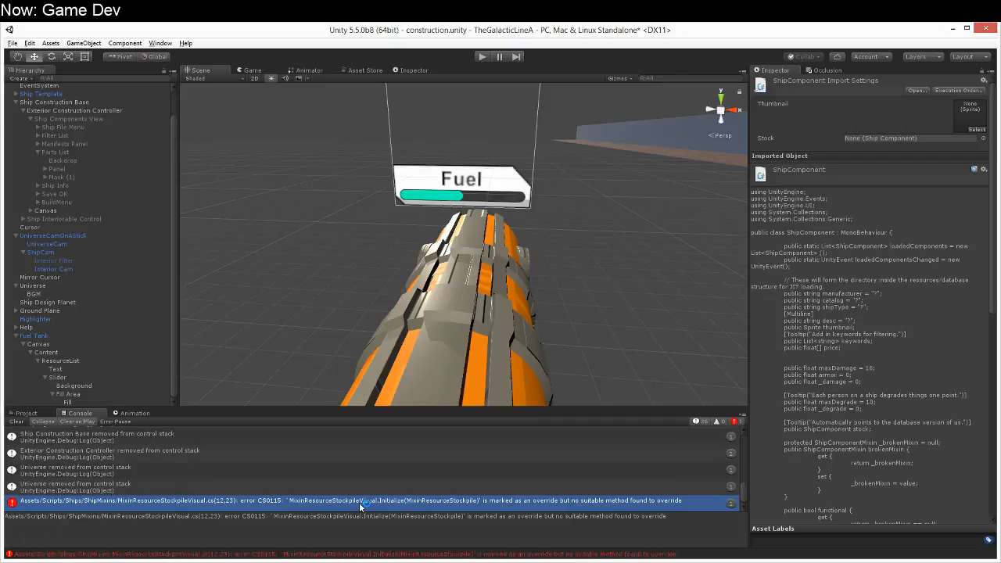
double_click(157, 501)
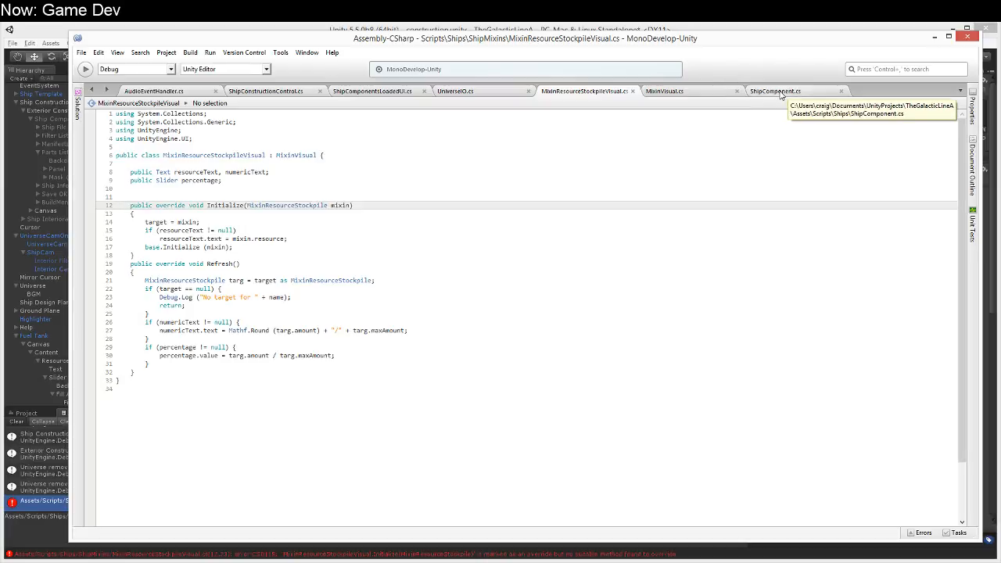
Step: Check Initialize in MixinVisual.cs and change the parameter type of MixinResourceStockpileVisual's Initialize override to ShipComponentMixin
left_click(665, 91)
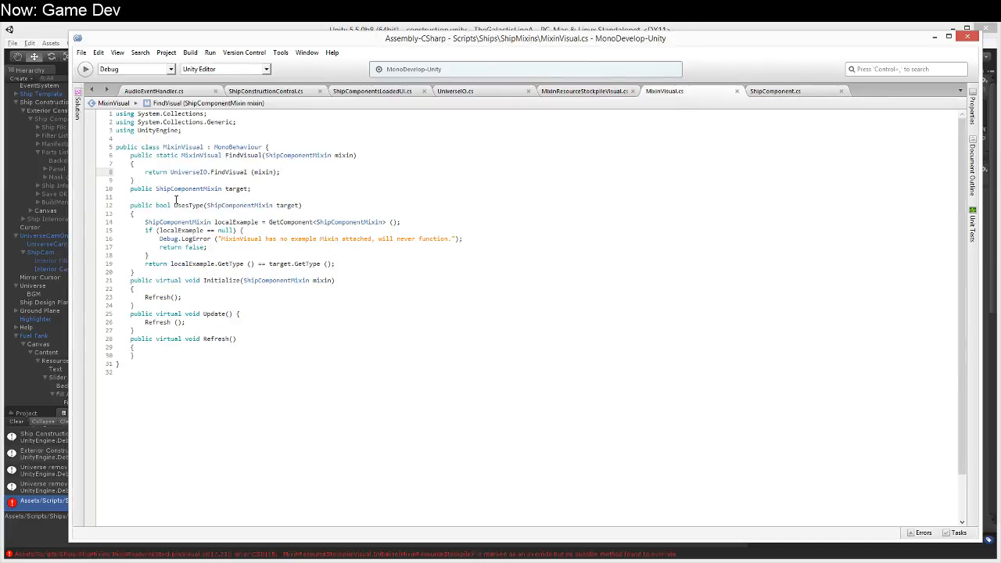
left_click(156, 280)
left_click(383, 265)
left_click(567, 91)
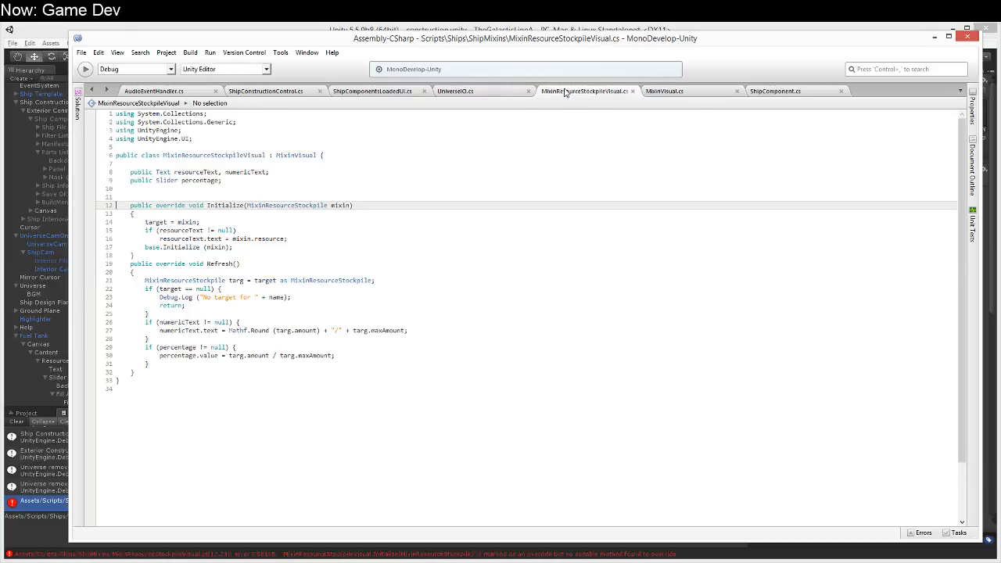
double_click(264, 206)
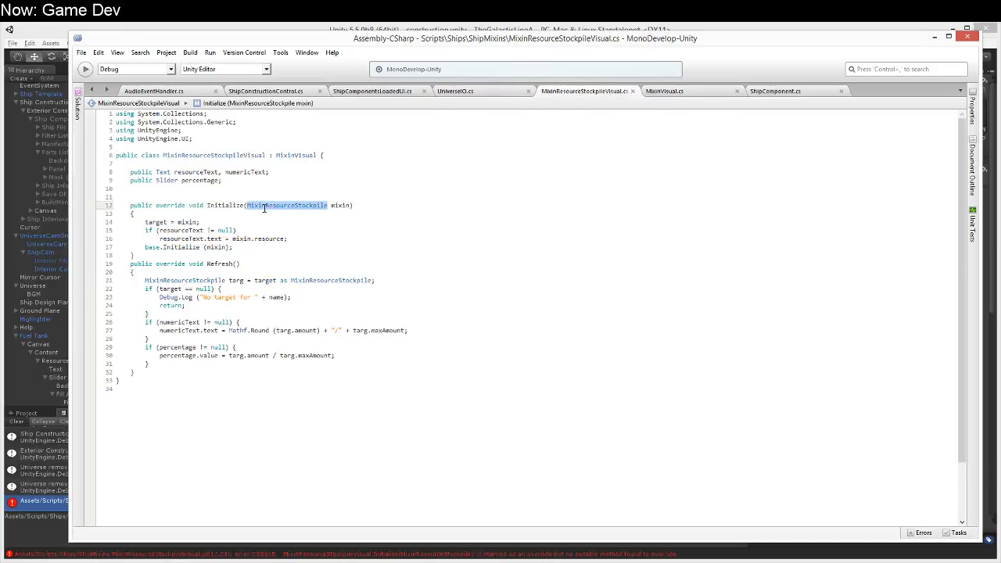
type("ShipCompoe")
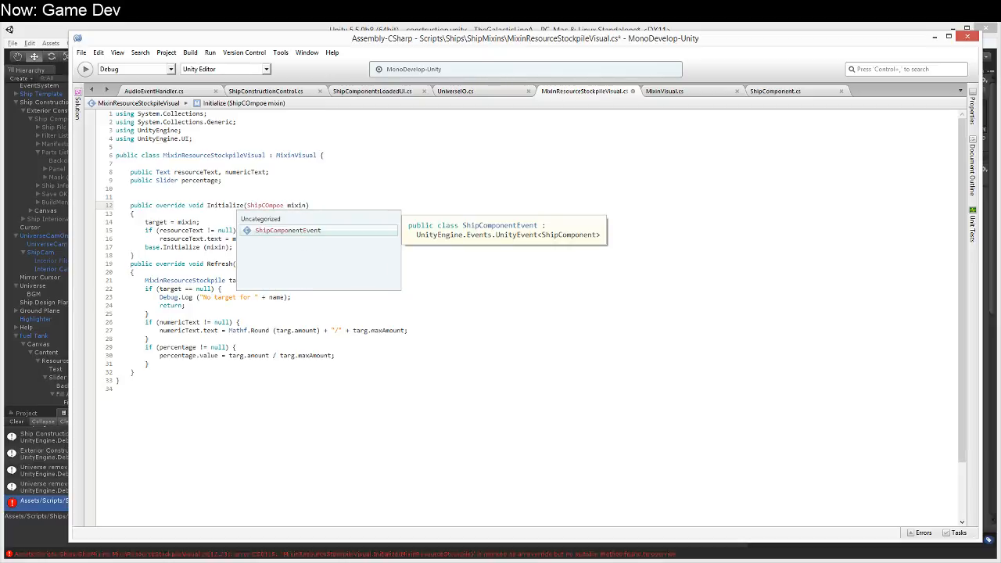
key("BackSpace")
type("nentMixin")
key("Return")
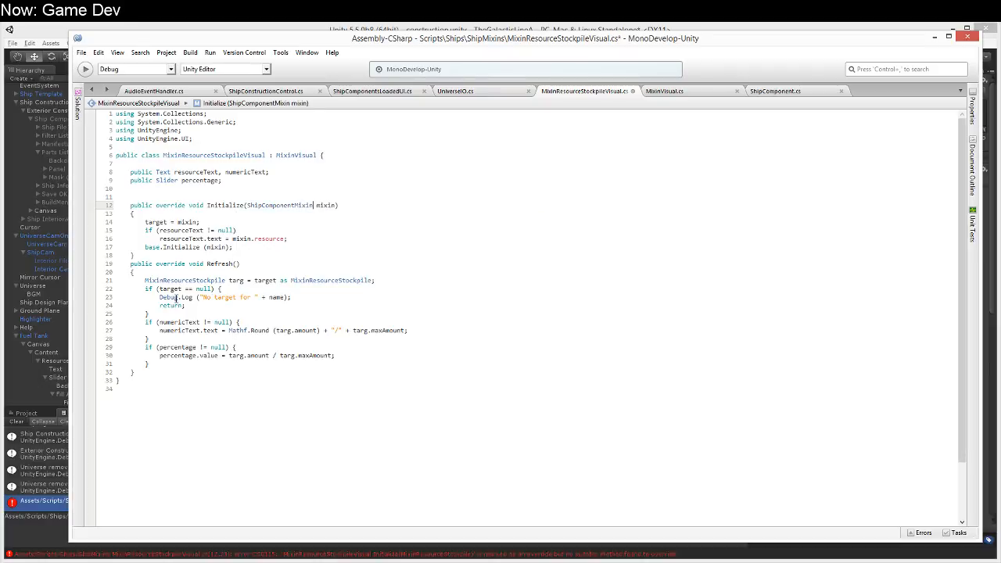
Step: In Initialize, set resourceText.text to (target as MixinResourceStockpile).resource, reusing the cast from Refresh, and save the file
left_click_drag(254, 280, 446, 277)
key("ctrl+c")
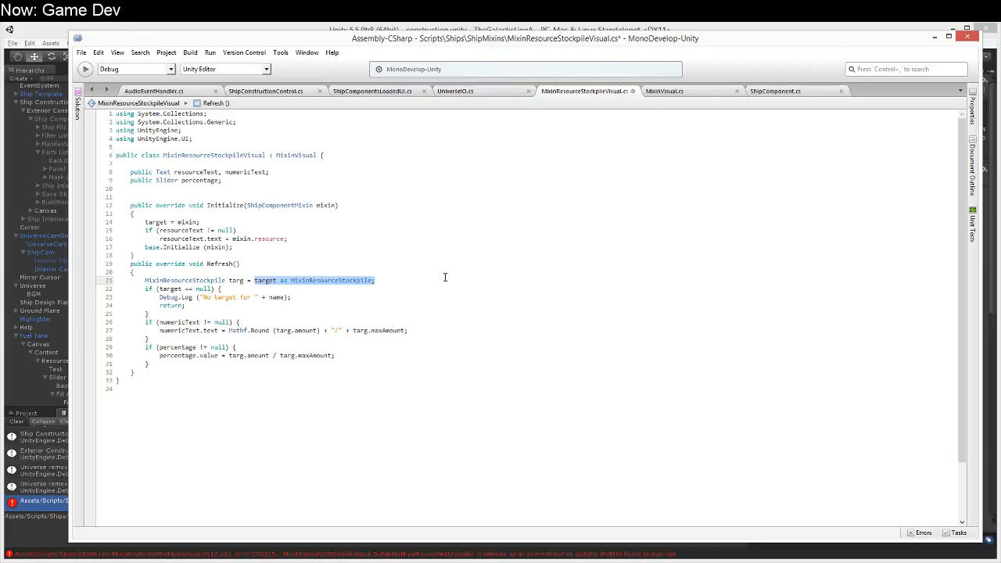
double_click(243, 238)
key("ctrl+v")
key("BackSpace")
type(")")
key("ctrl+Left")
key("ctrl+Left")
key("ctrl+Down")
key("ctrl+Left")
key("ctrl+Left")
key("Left")
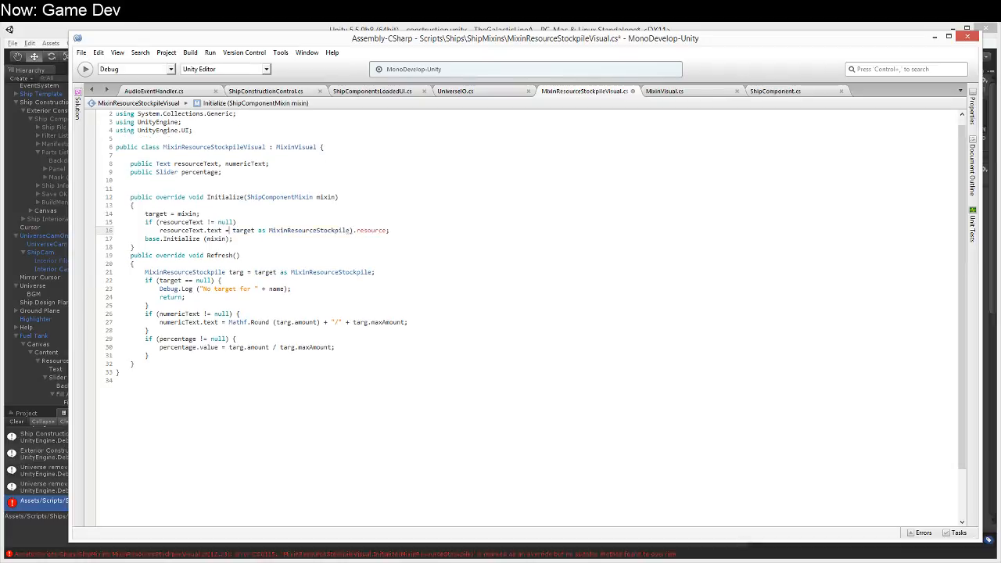
type("(")
key("ctrl+s")
key("Up")
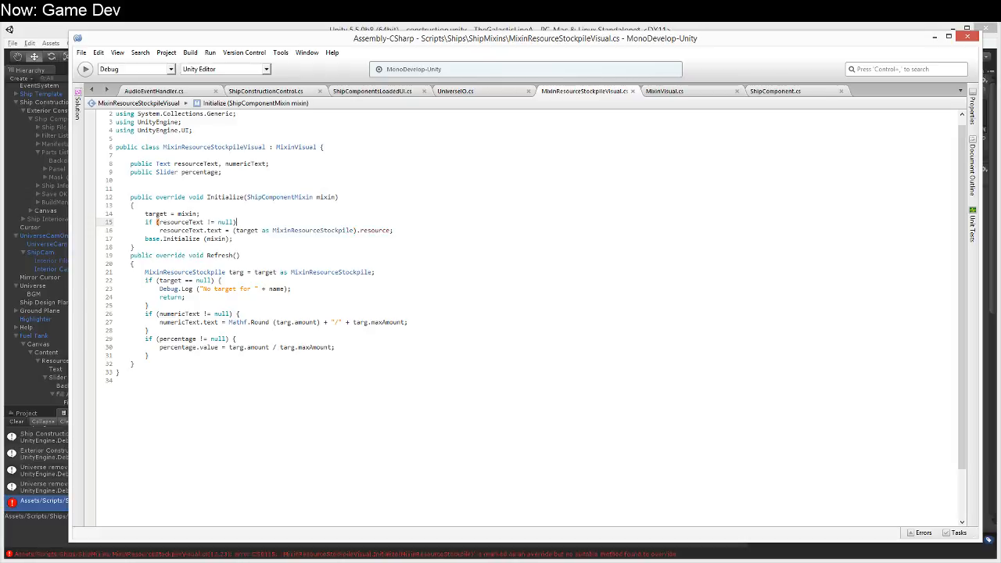
left_click(546, 288)
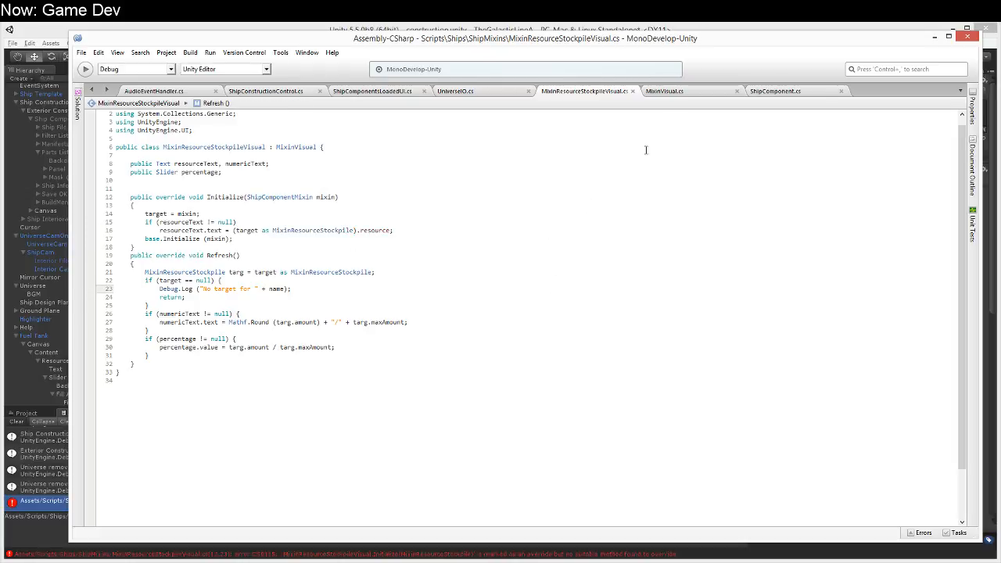
Step: Return to Unity to recompile the scripts and clear the console messages
left_click(773, 92)
left_click(677, 31)
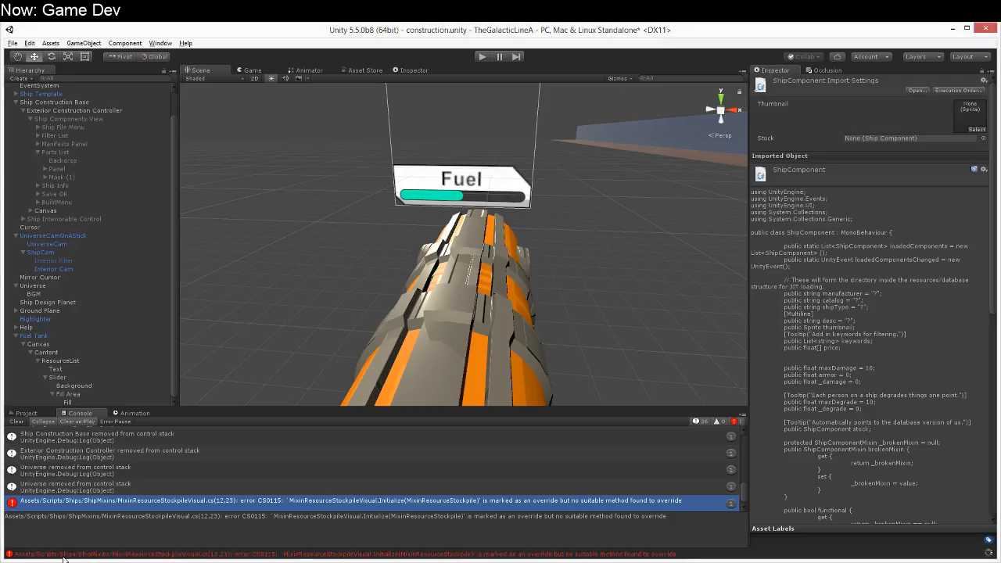
left_click(18, 422)
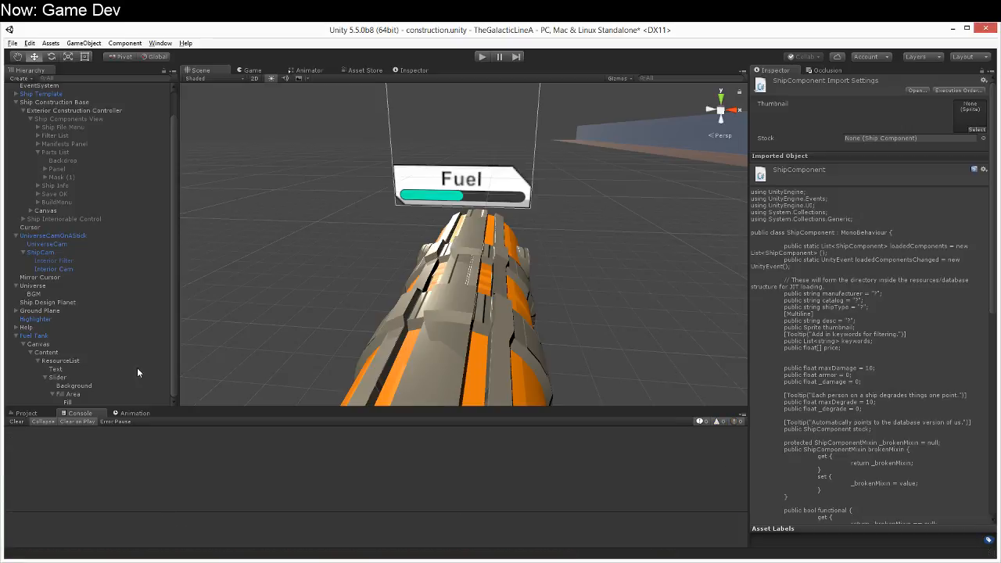
Step: Rename the ResourceList object under the Fuel Tank's Content as MixinResourceStockpileVisual
left_click(26, 413)
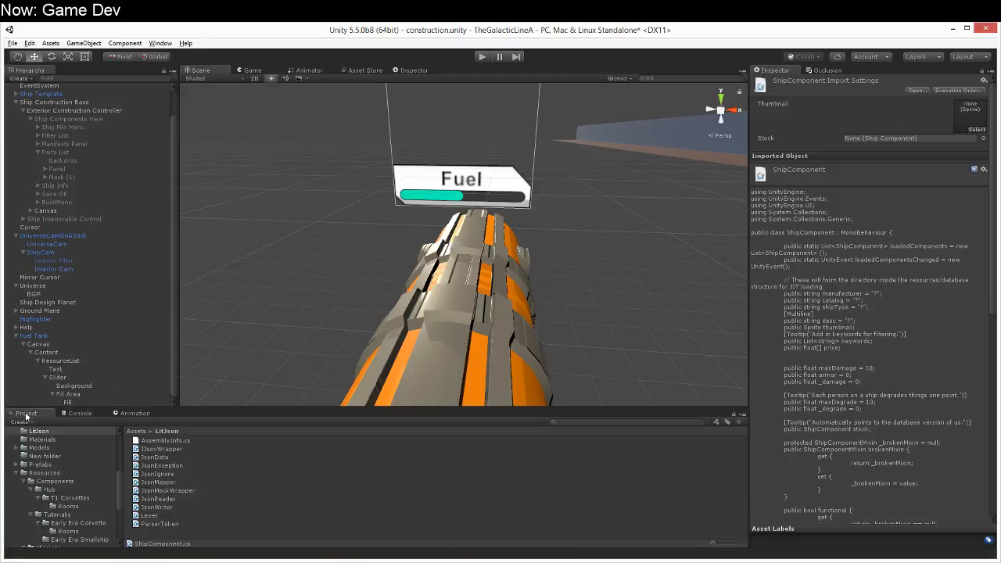
left_click(62, 360)
type("ShipComponent")
key("ctrl+a")
type("M")
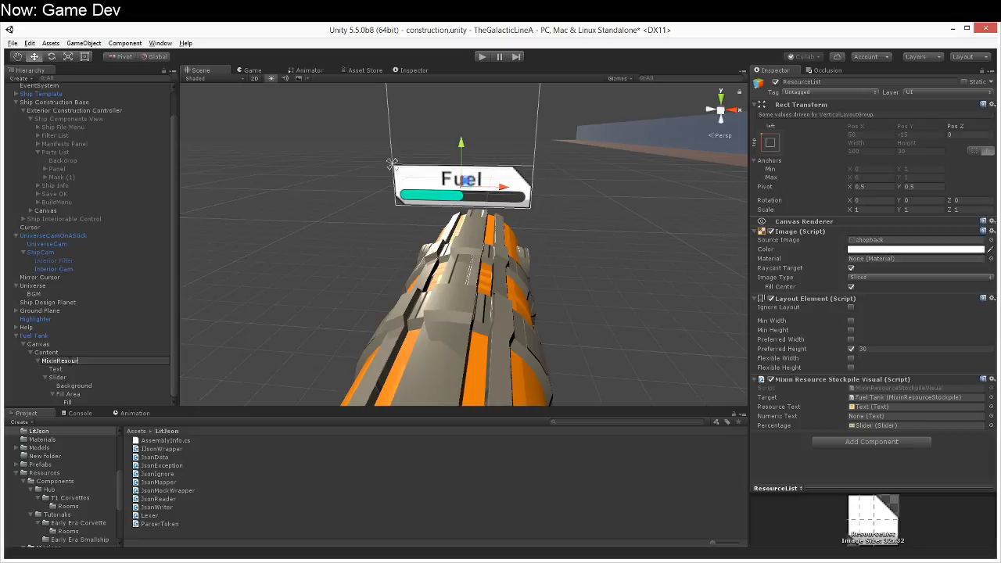
type("ixinResourceStockpileVisual")
key("Return")
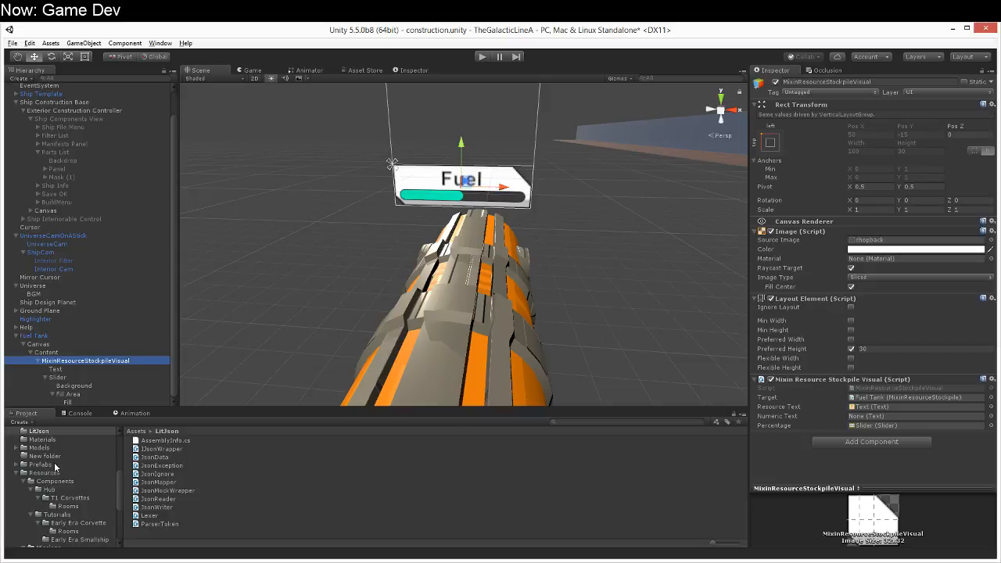
Step: Collapse the Resources folder in the project assets and open the UI folder inside Prefabs
scroll(52, 462, "up", 5)
left_click(17, 498)
scroll(18, 498, "down", 3)
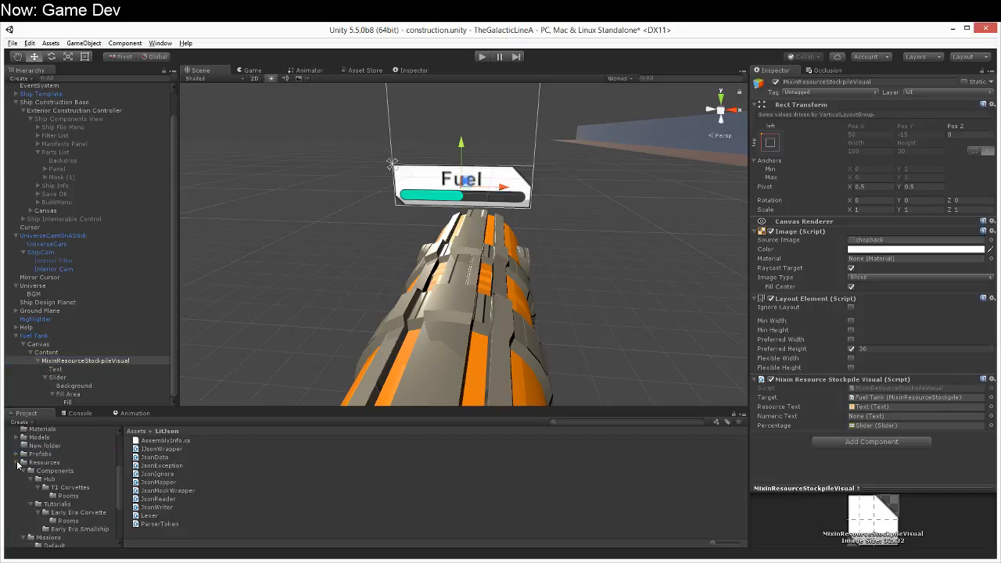
left_click(19, 463)
scroll(18, 477, "up", 1)
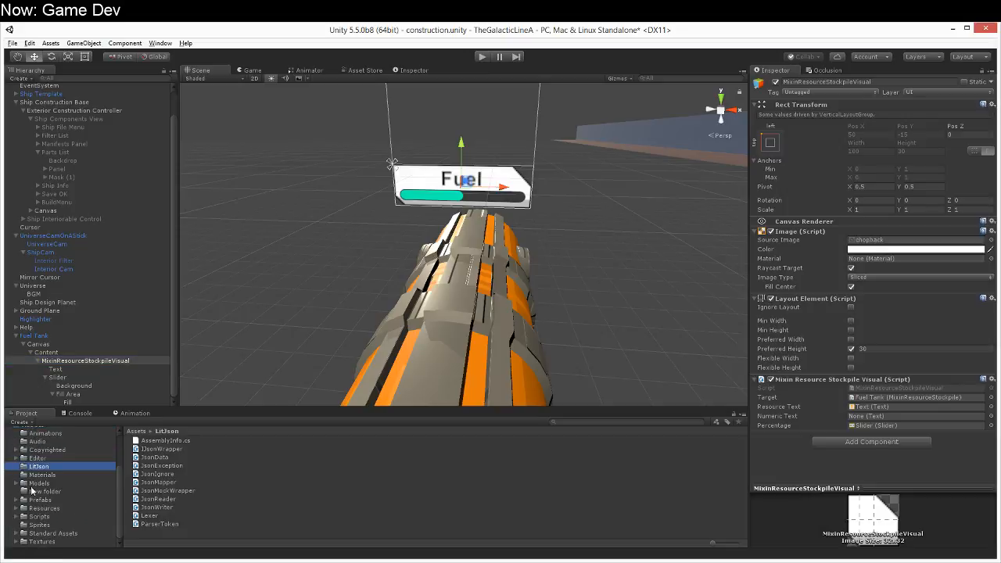
left_click(15, 500)
left_click(32, 517)
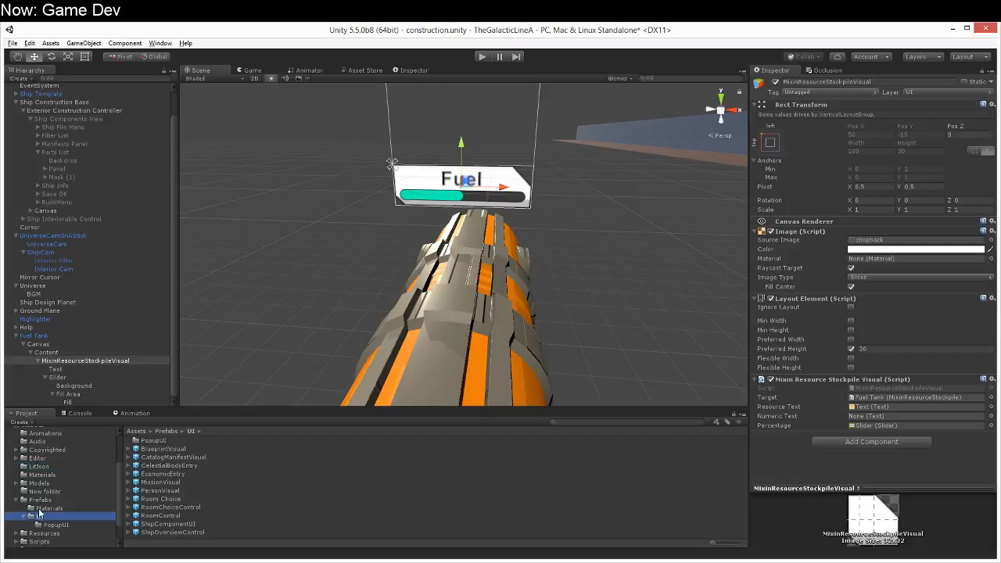
Step: Save the MixinResourceStockpileVisual object as a prefab in the PopupUI folder and add it to Universe's Default Mixin Visuals
left_click(39, 525)
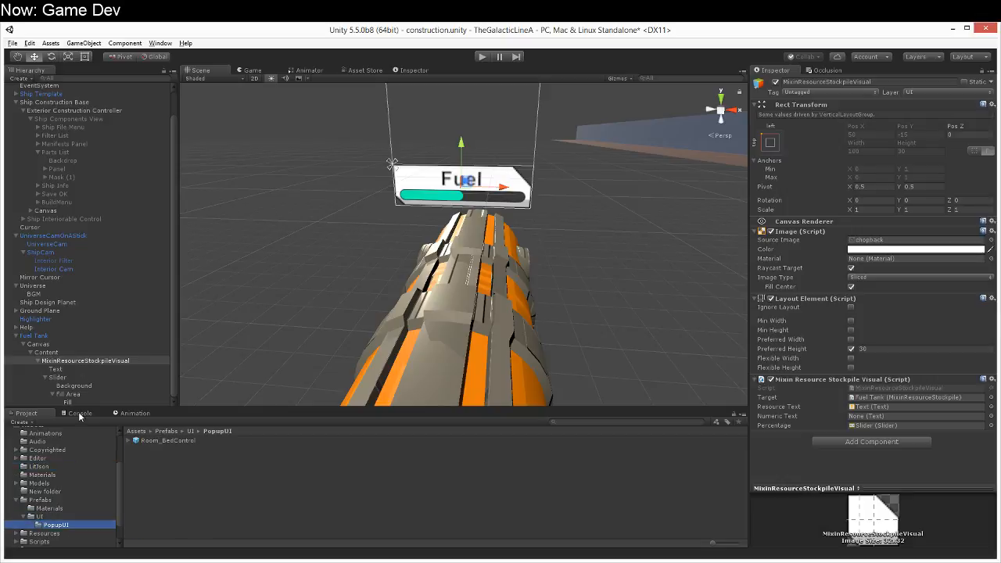
left_click_drag(85, 359, 177, 491)
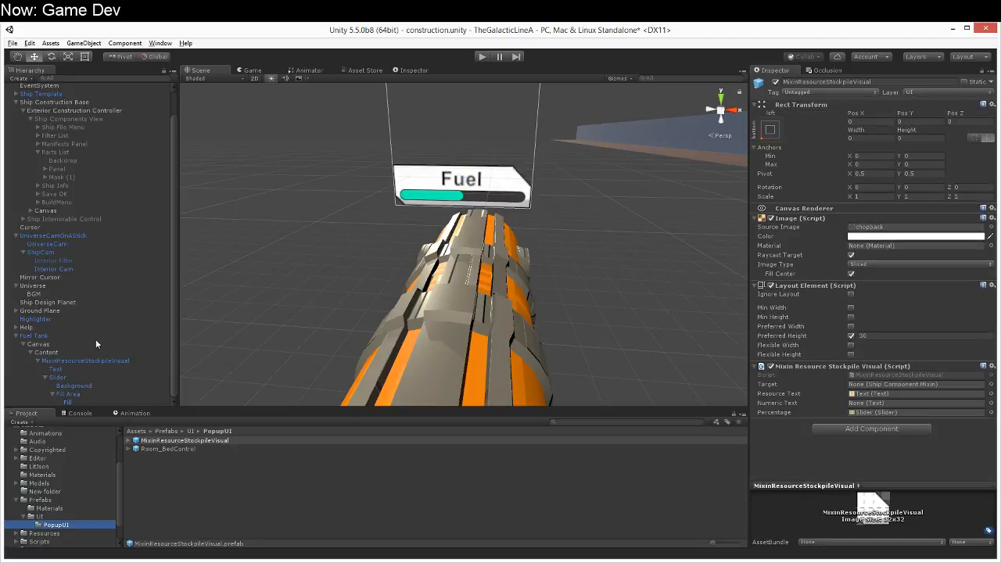
left_click(42, 287)
scroll(871, 457, "down", 5)
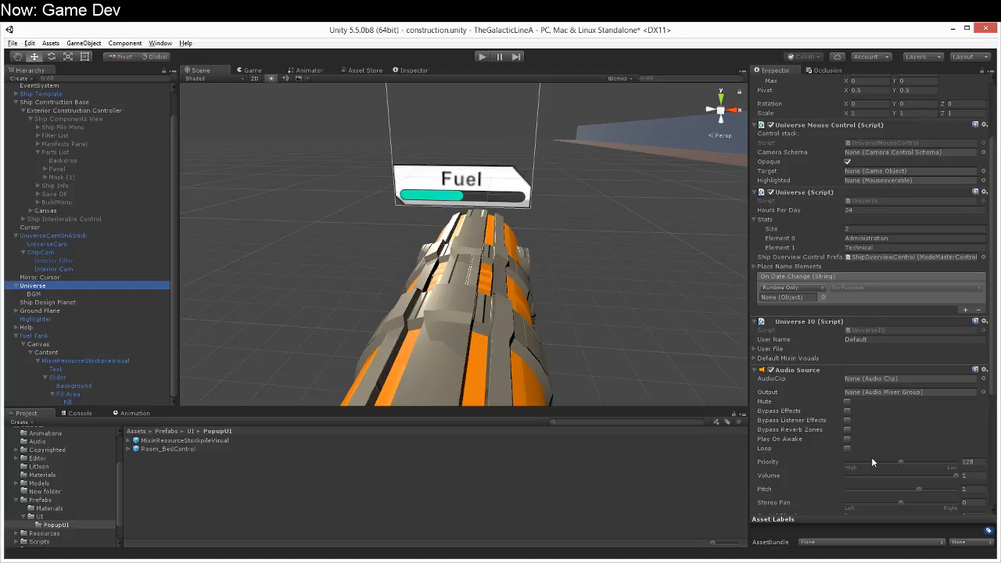
scroll(873, 461, "down", 3)
scroll(872, 460, "up", 3)
left_click(755, 264)
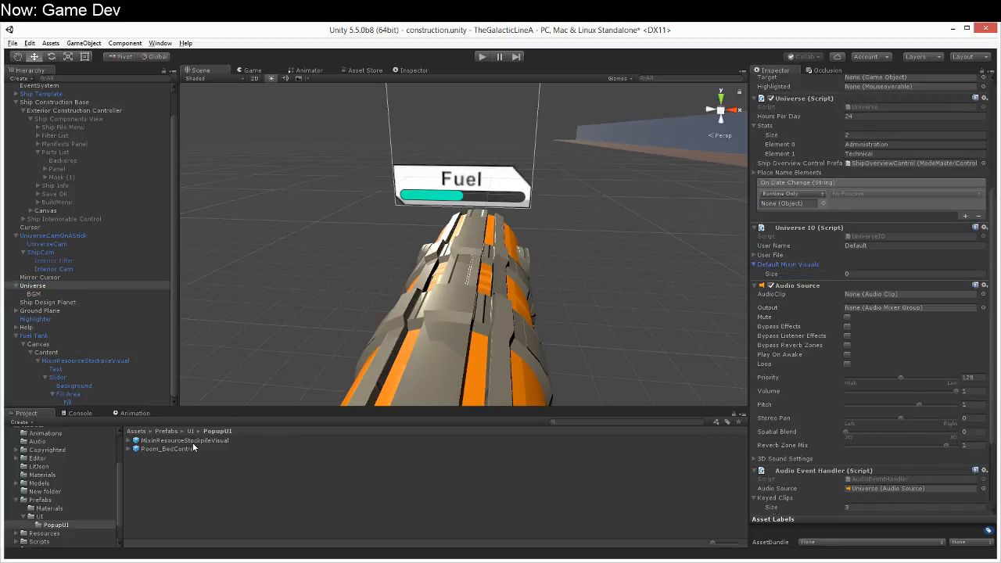
left_click_drag(194, 442, 810, 265)
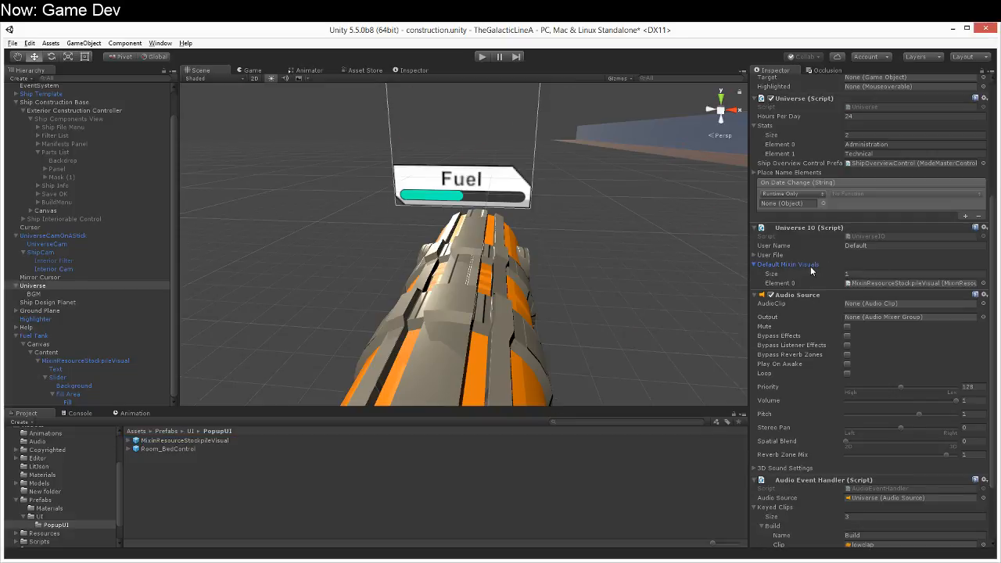
Step: Start the game, dismiss the help screen and clear the console messages
left_click(86, 361)
scroll(303, 249, "down", 6)
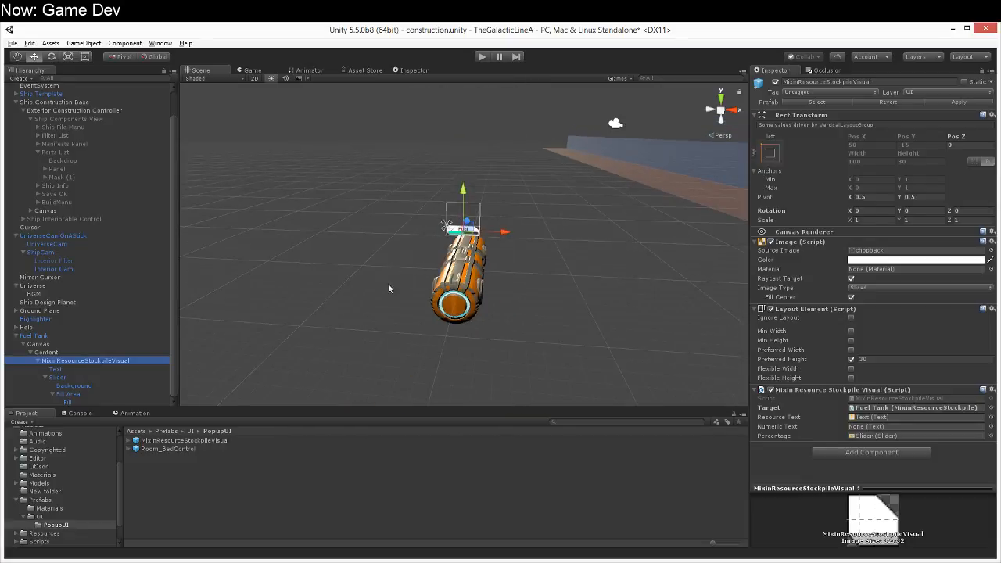
left_click(482, 56)
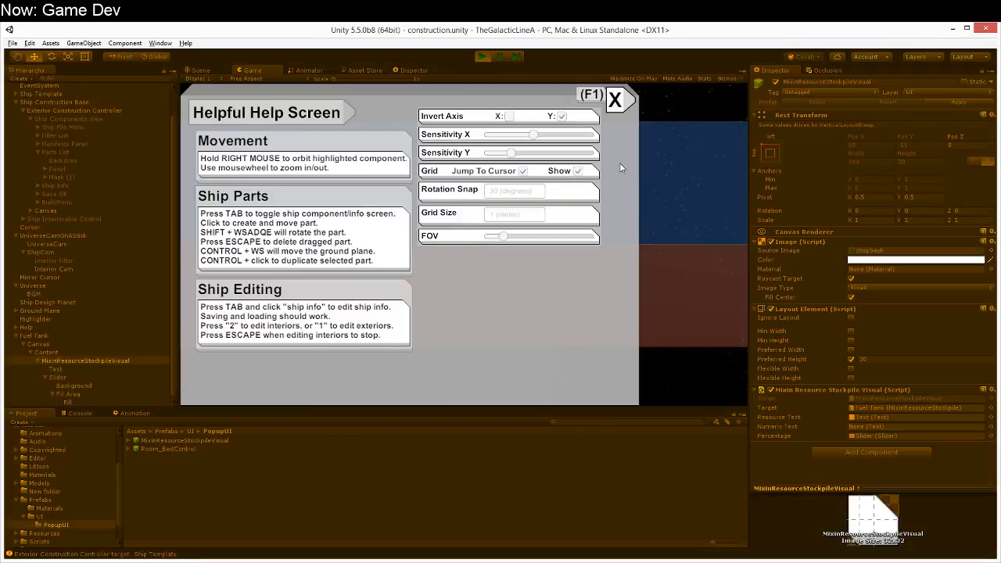
left_click(623, 108)
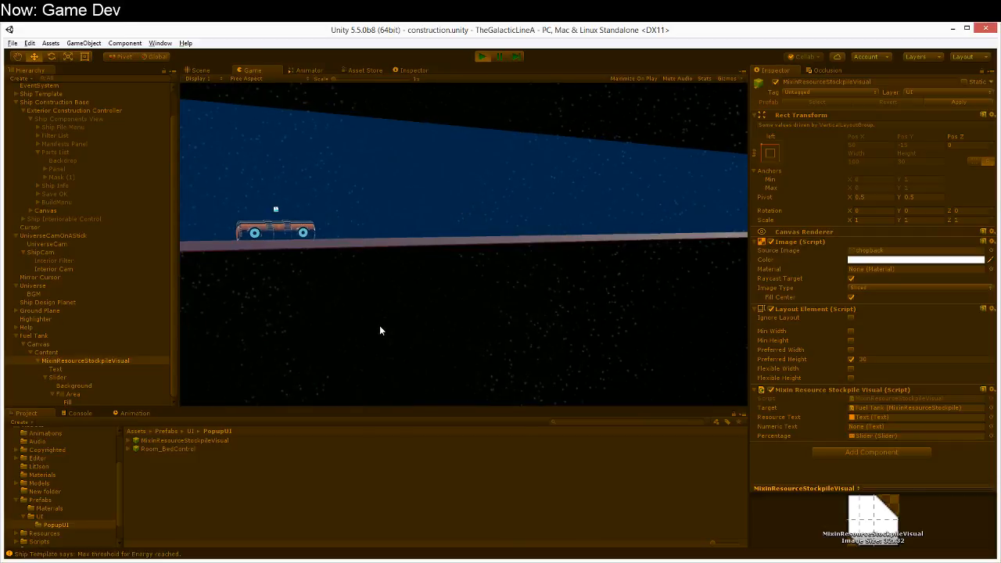
left_click(78, 413)
left_click(16, 422)
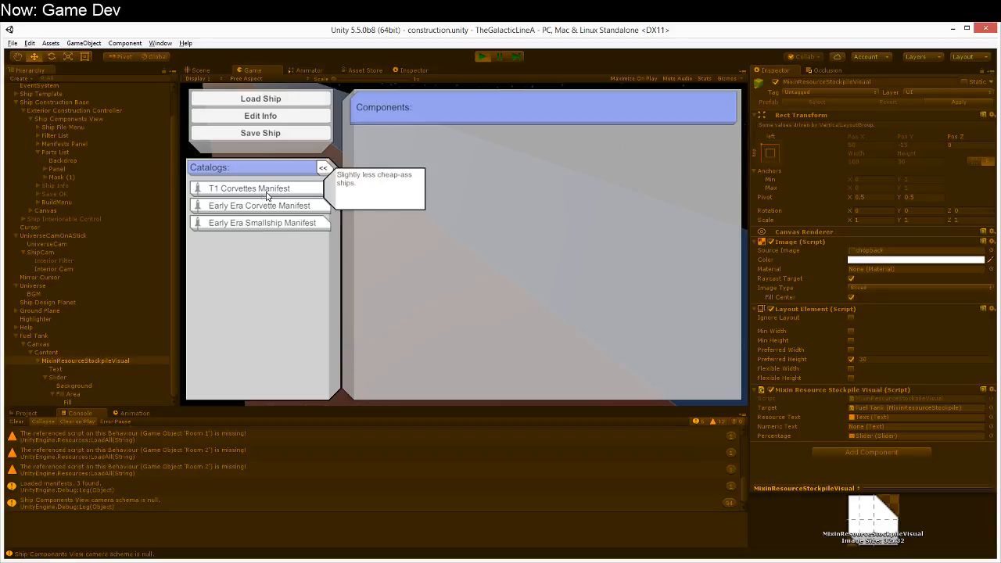
Step: Place a Fuel Tank from the T1 Corvettes Manifest in the running game with the console cleared, and pause the game
left_click(268, 195)
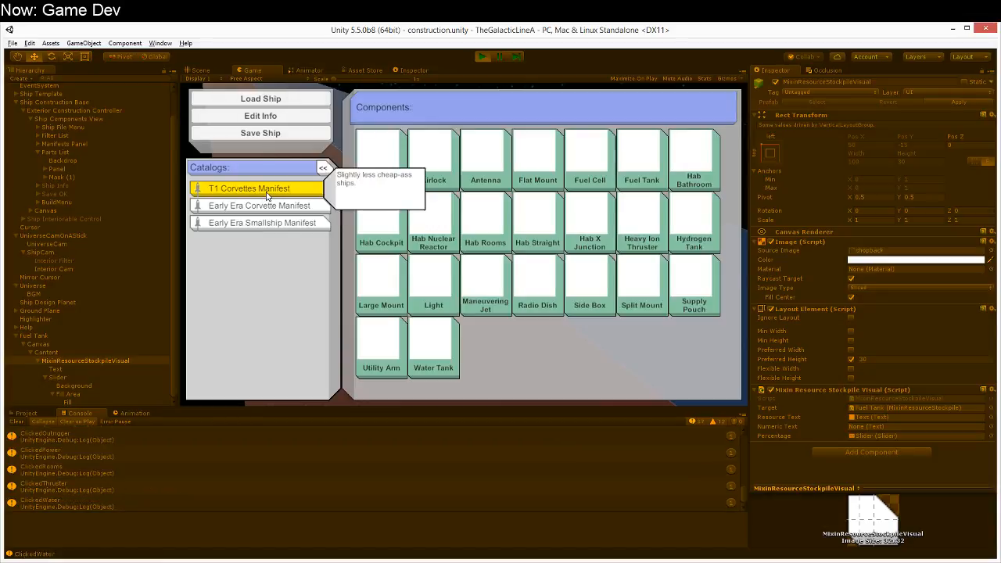
left_click(16, 421)
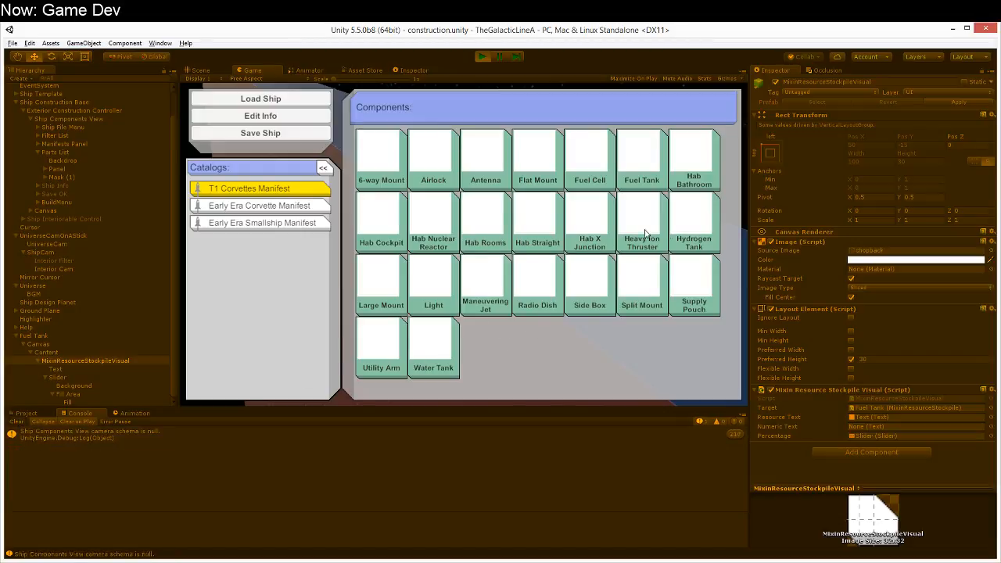
left_click(641, 160)
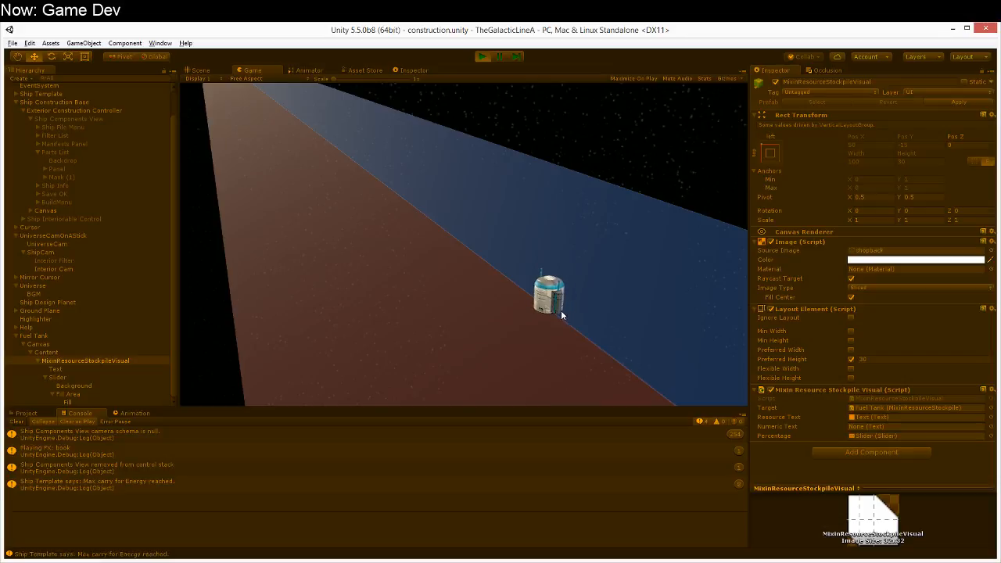
left_click(561, 310)
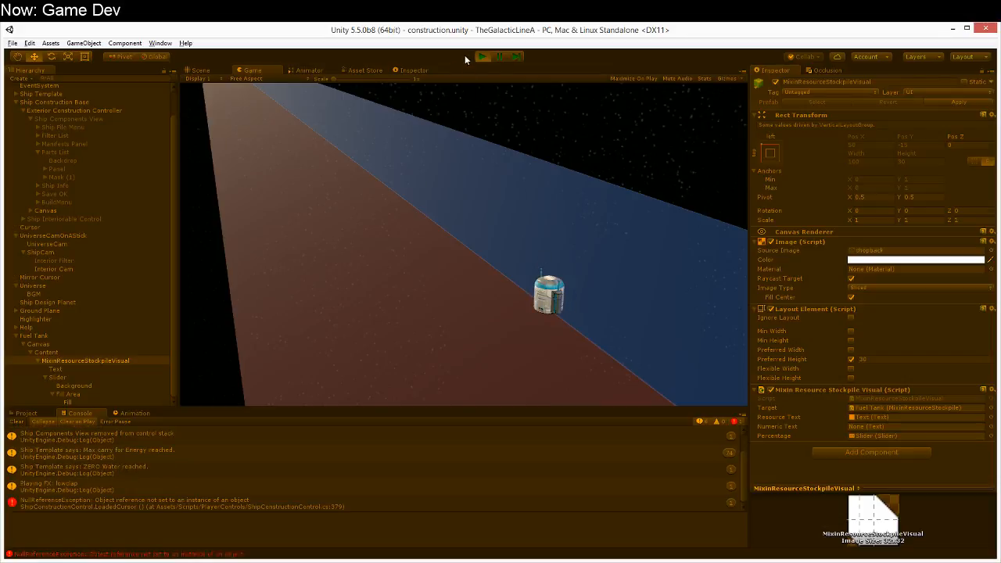
left_click(498, 57)
Step: Examine the console entries around the NullReferenceException and open the exception's source line in ShipConstructionControl.cs
left_click(211, 492)
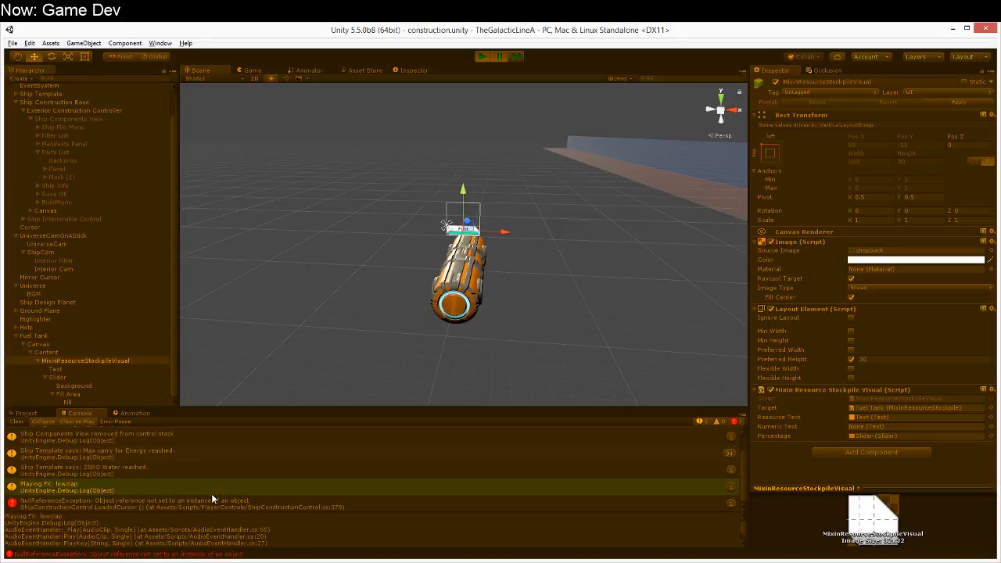
left_click(205, 503)
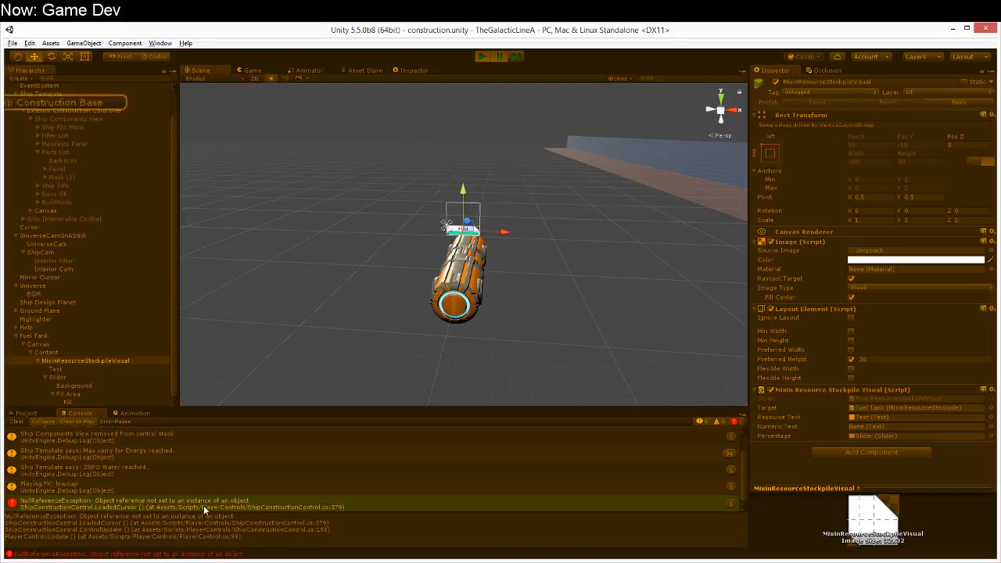
left_click(170, 473)
scroll(171, 473, "up", 1)
left_click(157, 452)
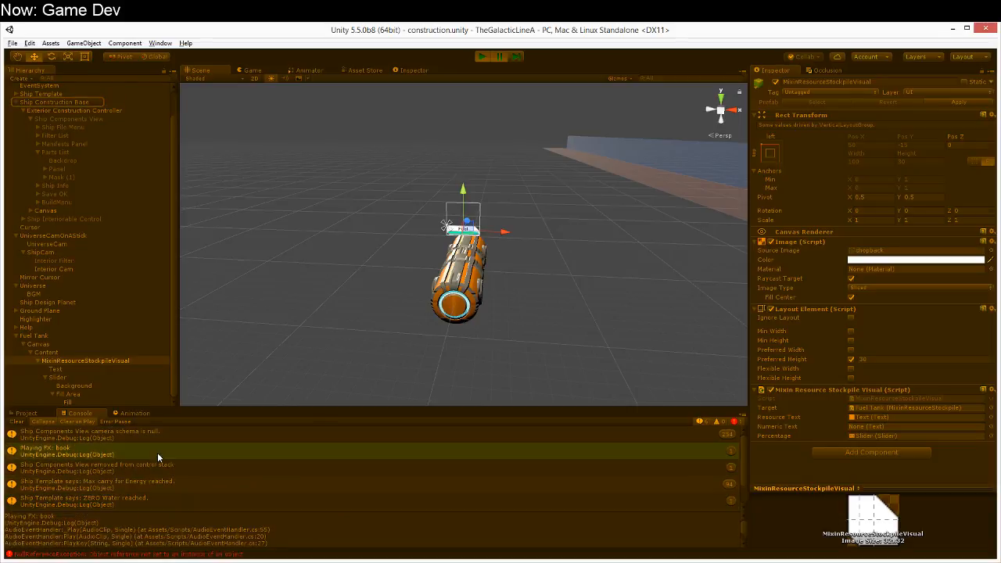
left_click(161, 437)
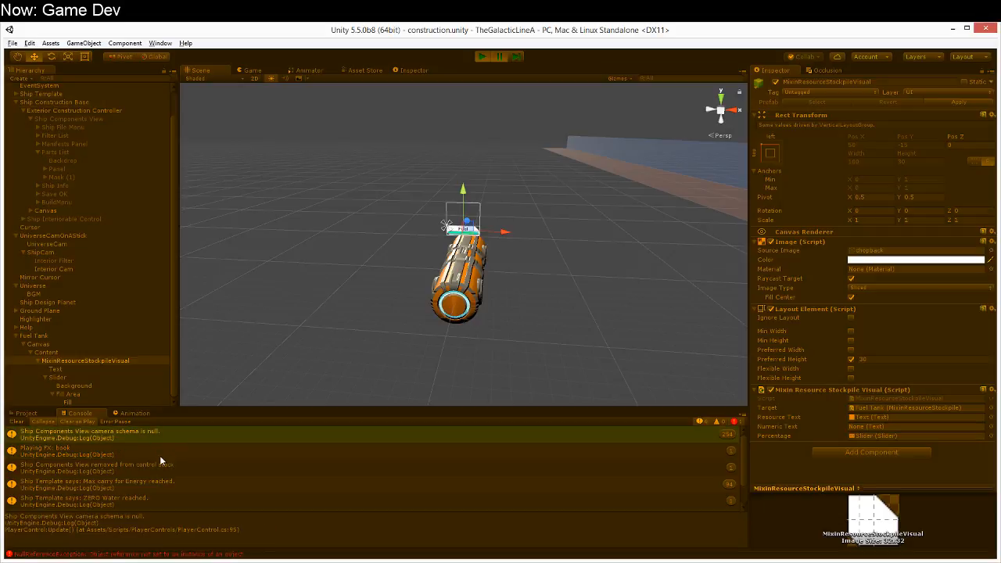
left_click(158, 470)
left_click(156, 483)
scroll(156, 491, "down", 1)
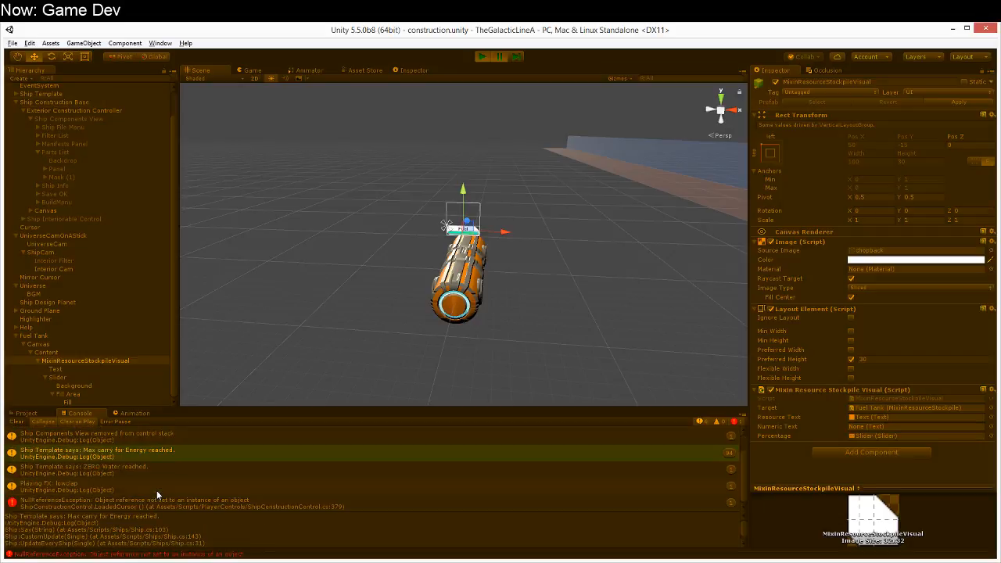
left_click(164, 485)
left_click(169, 506)
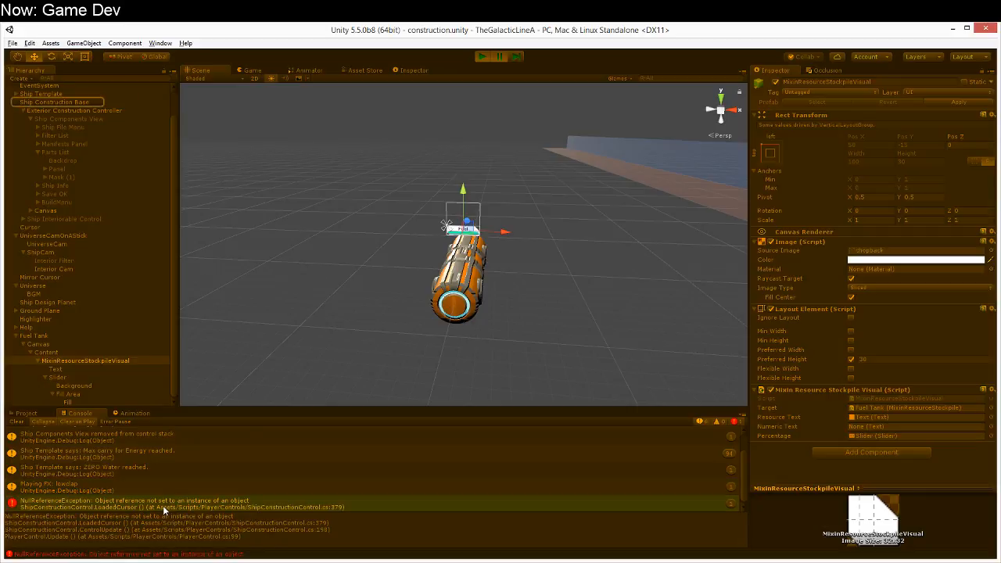
double_click(163, 505)
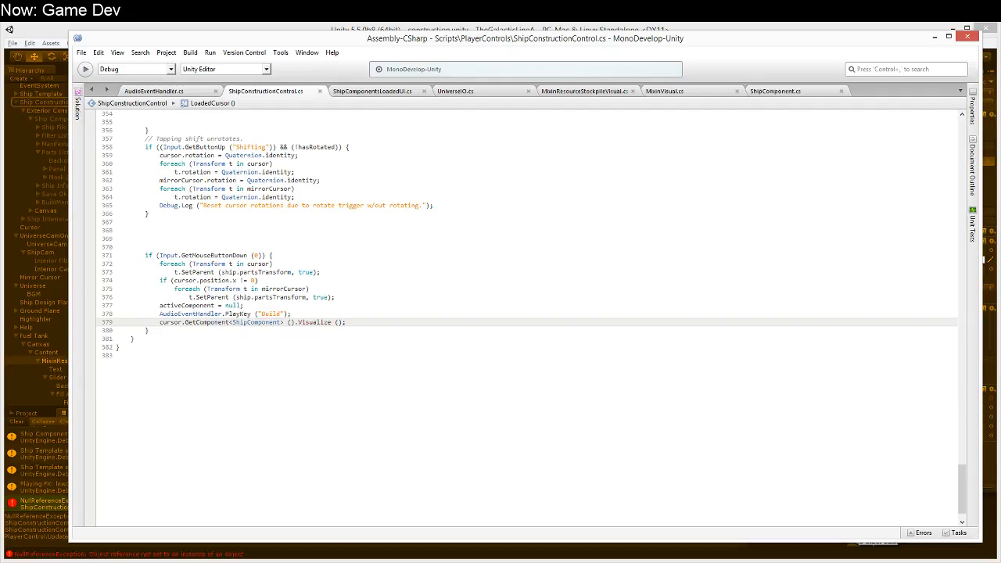
Step: Move the cursor.GetComponent<ShipComponent> ().Visualize () call to the start of LoadedCursor's GetMouseButtonDown block and save the file
left_click(358, 321)
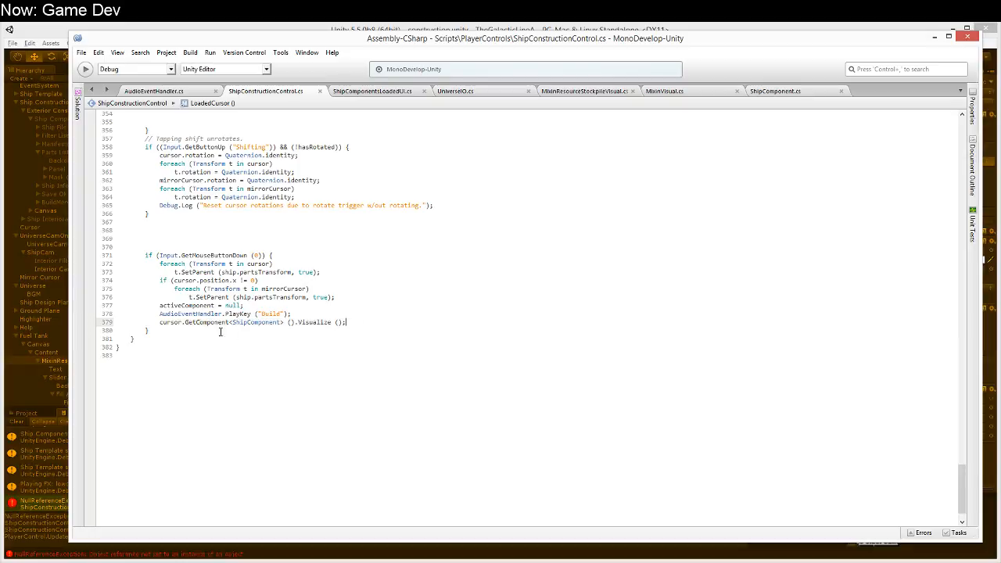
left_click(183, 322)
key("shift+End")
key("ctrl+c")
key("Delete")
key("Up")
key("Up")
key("Up")
key("Up")
key("Up")
key("Up")
key("Up")
key("Up")
key("End")
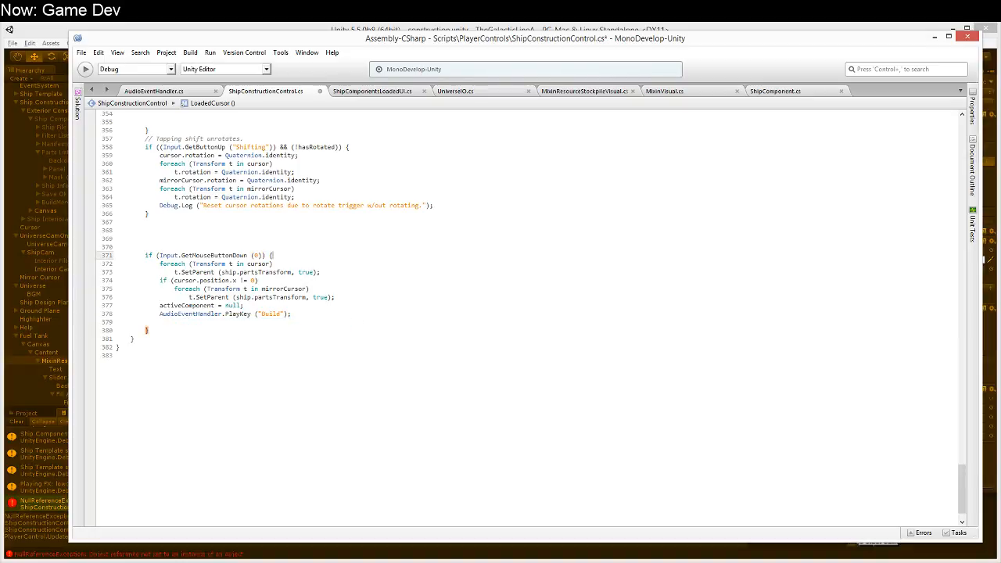
key("Return")
key("ctrl+v")
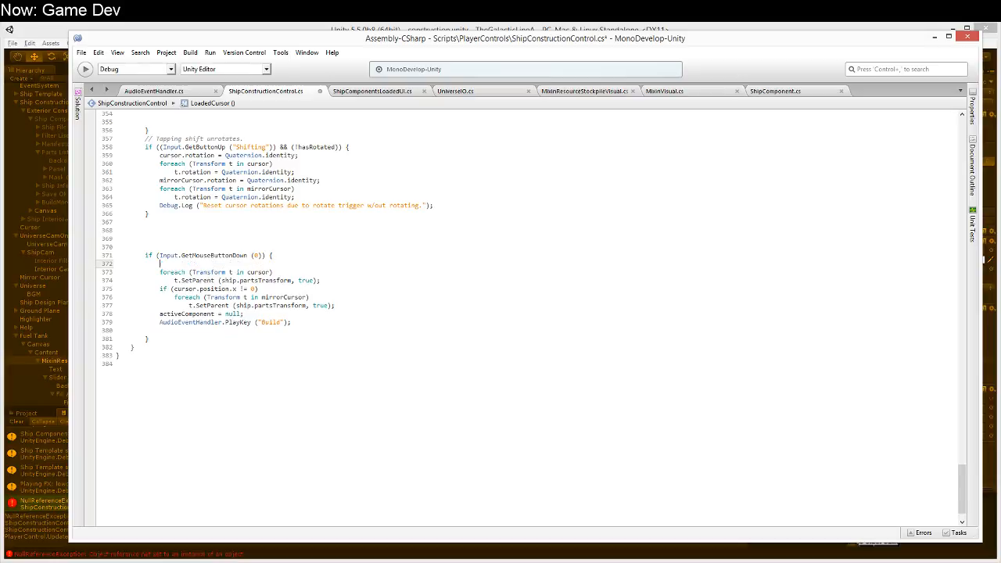
key("ctrl+s")
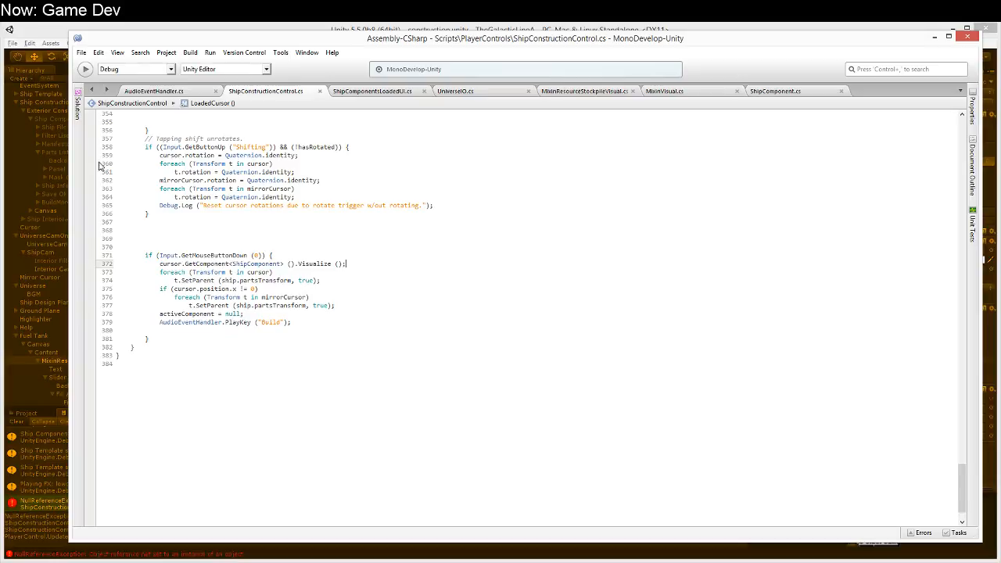
Step: Return to Unity, restart the game and dismiss the help screen
left_click(51, 49)
left_click(483, 60)
left_click(482, 59)
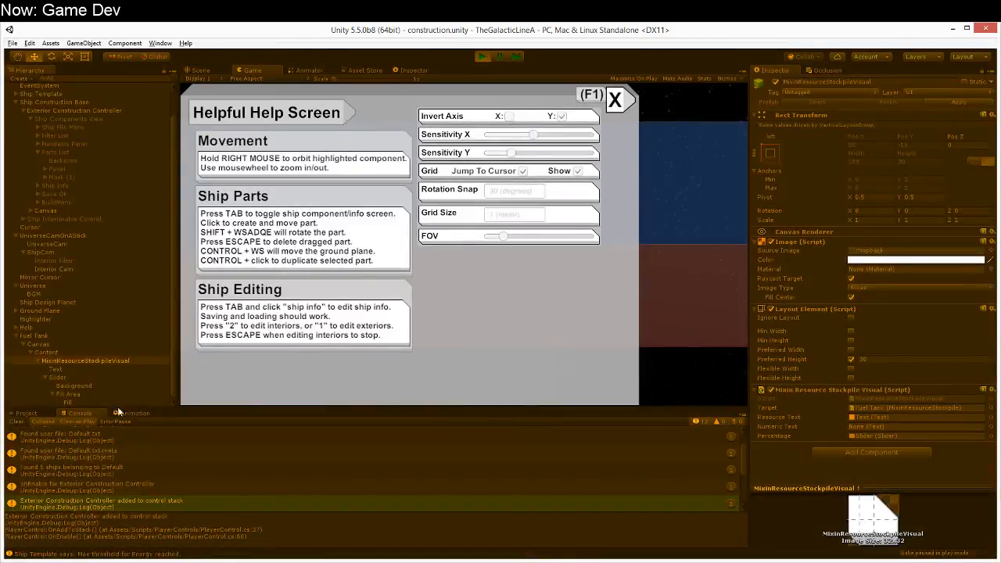
left_click(612, 102)
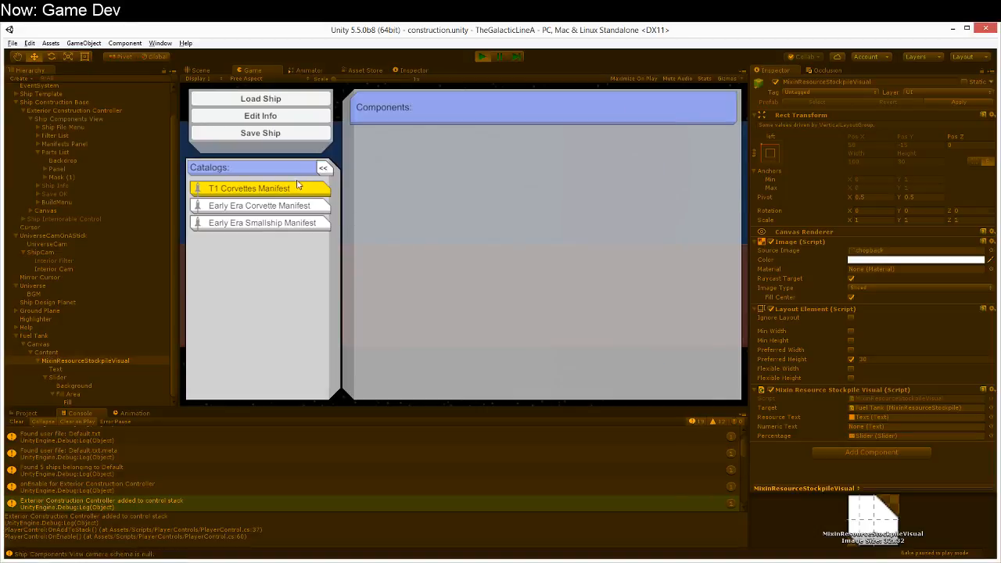
Step: Try placing a Hydrogen Tank from the T1 Corvettes Manifest with the console cleared, and stop the game
left_click(297, 189)
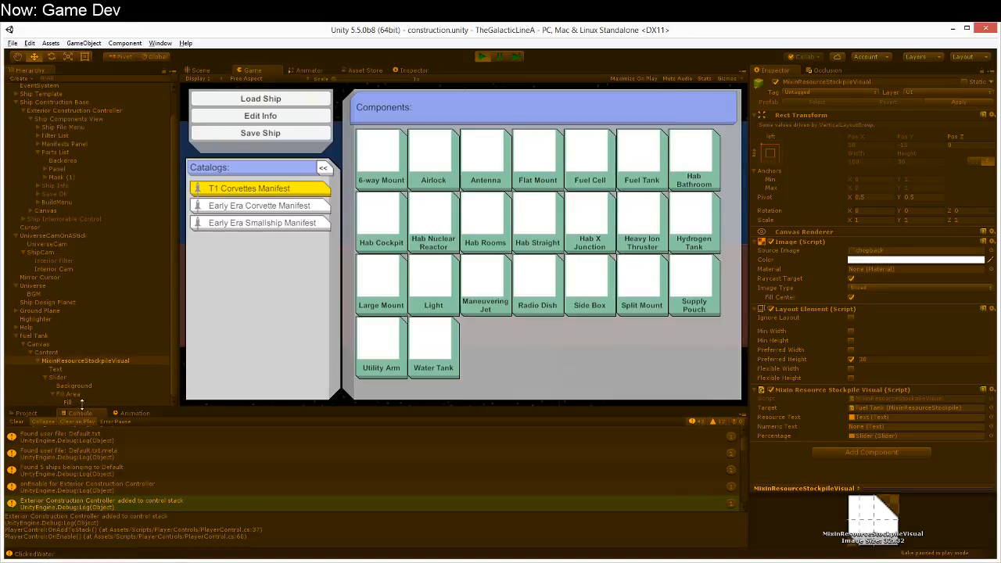
left_click(16, 422)
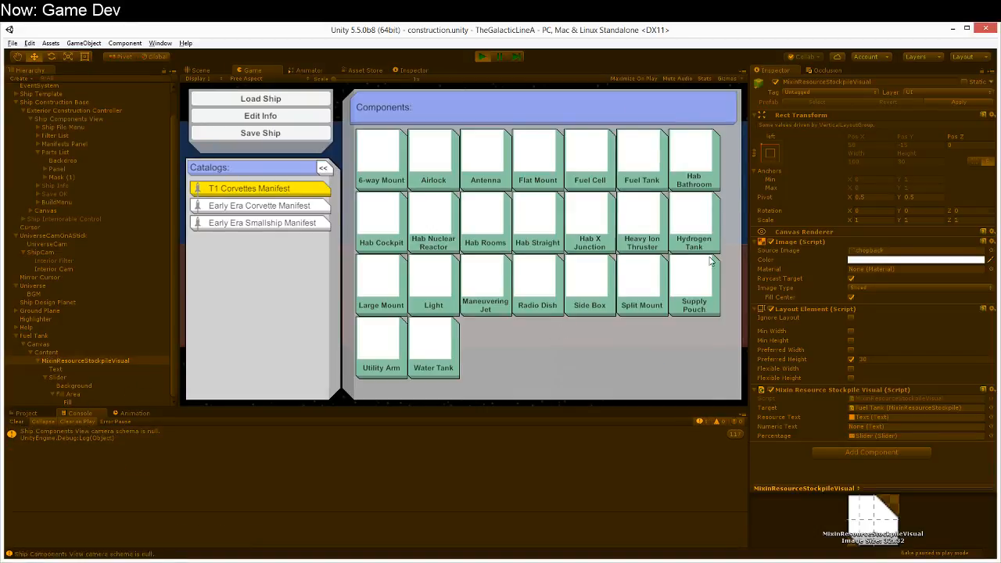
left_click(693, 224)
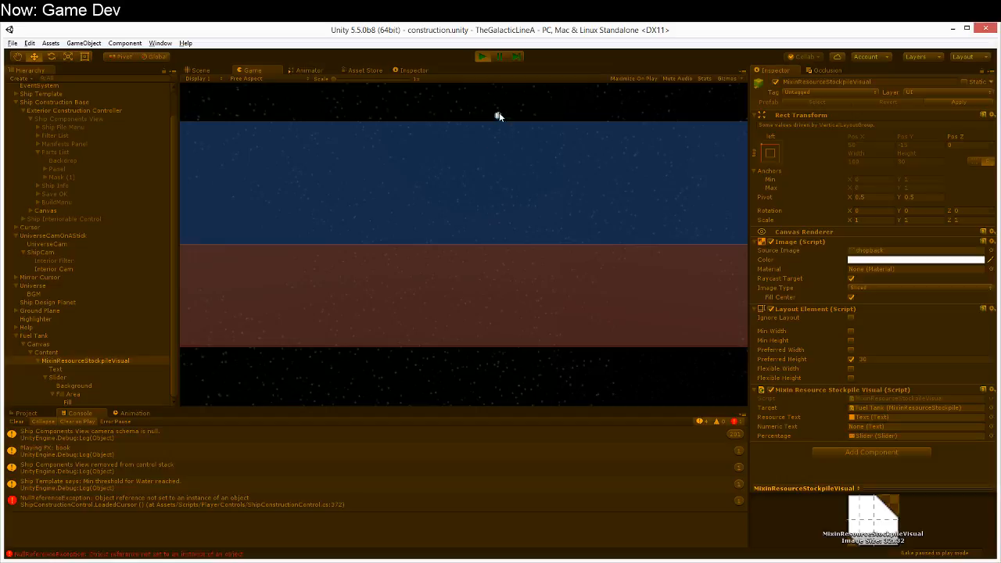
left_click(482, 56)
Step: Open the exception's source line, change its GetComponent call to GetComponentInChildren<ShipComponent>, and save the file
scroll(149, 486, "up", 5)
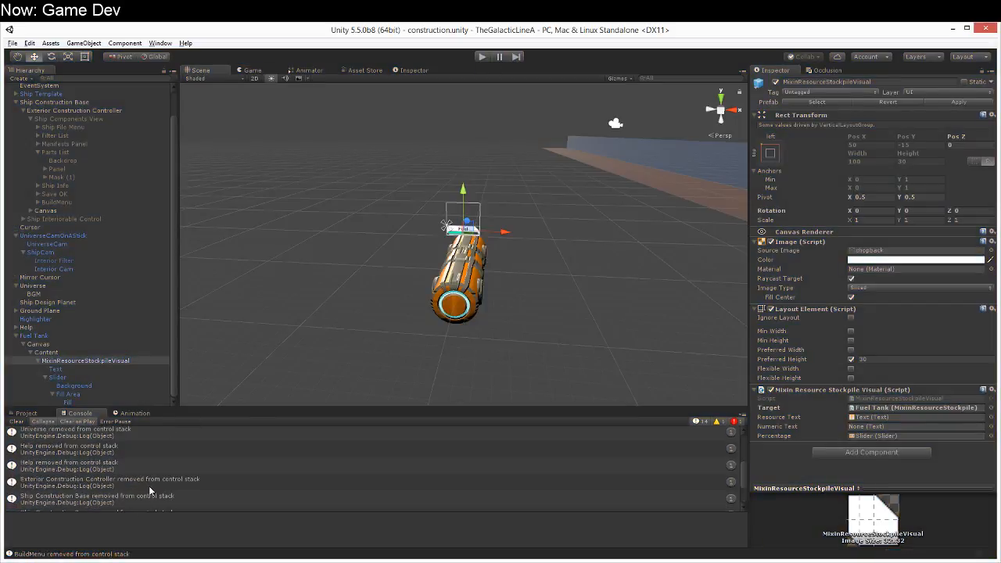
left_click(150, 478)
double_click(150, 479)
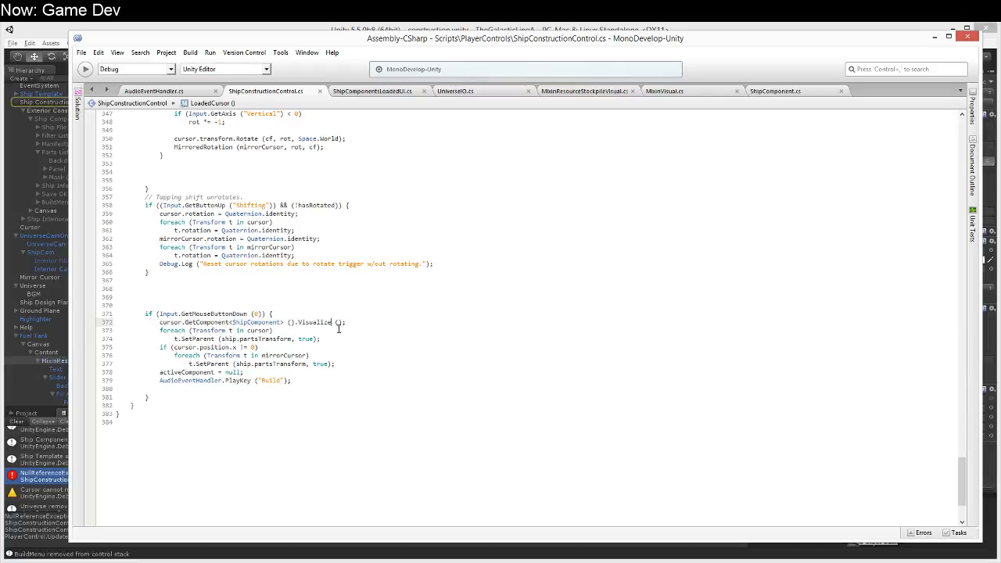
left_click(230, 322)
type("InChildren<ShipCompo")
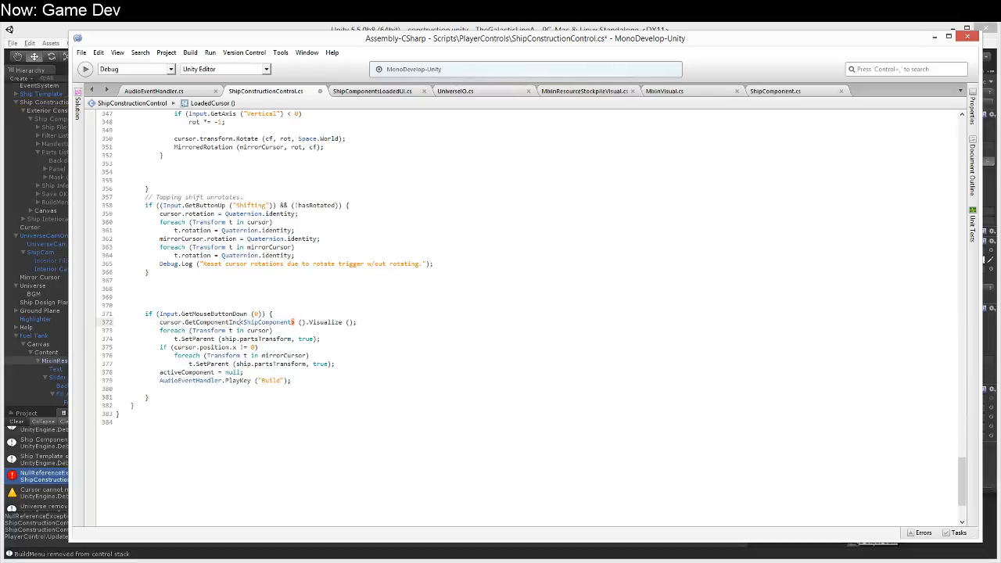
type("n")
key("ctrl+s")
Step: Switch back to Unity, run the game again with a cleared console and dismiss the help screen
key("alt+Tab")
left_click(481, 57)
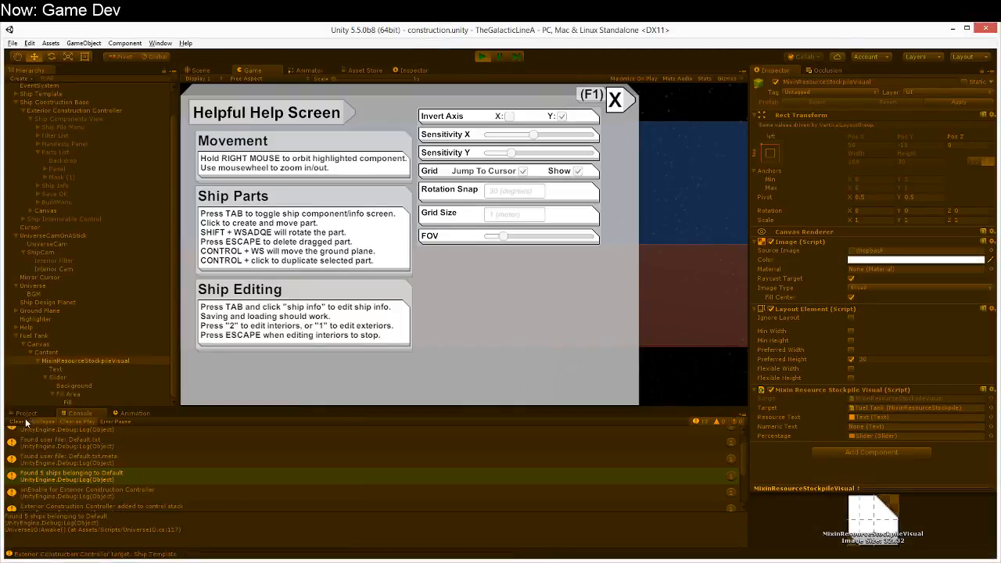
left_click(19, 422)
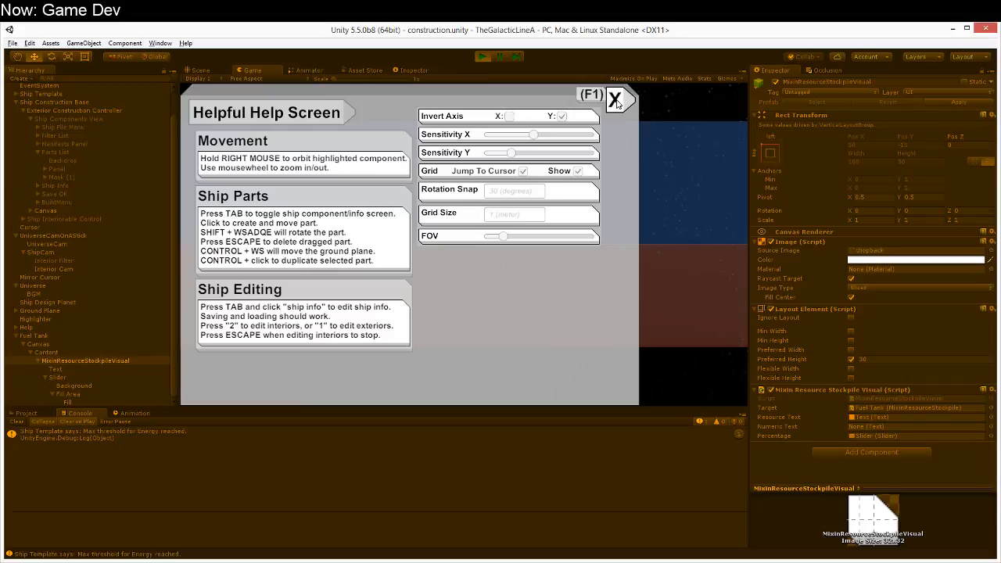
left_click(617, 100)
Step: Place a Hydrogen Tank from the T1 Corvettes Manifest in the running game with the console cleared
key("Tab")
left_click(270, 189)
left_click(270, 188)
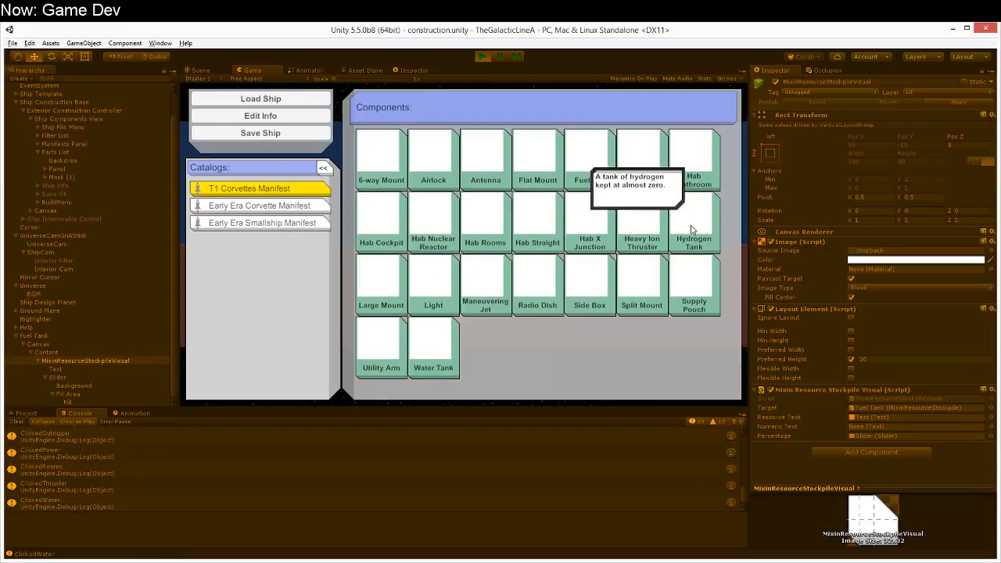
key("Tab")
left_click(19, 421)
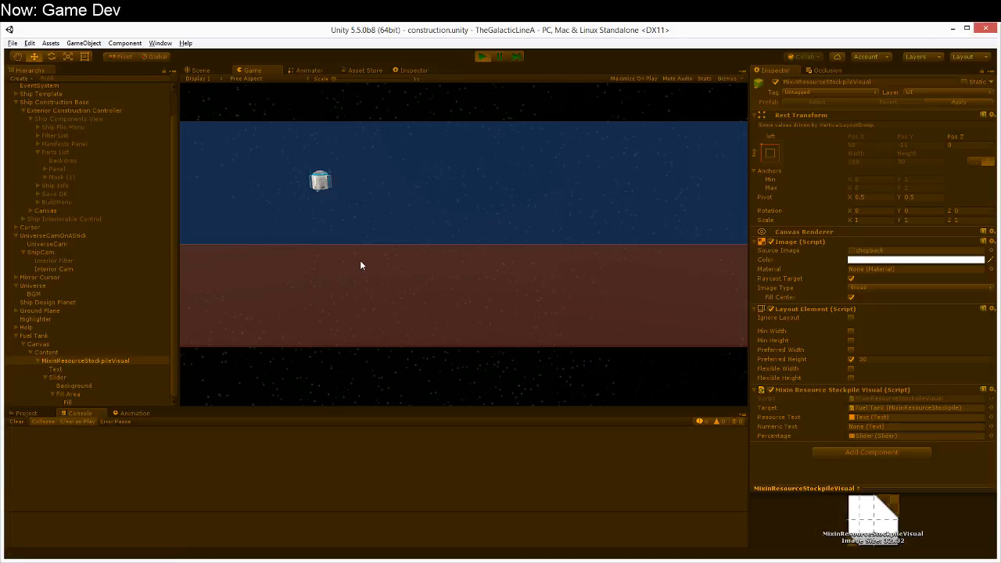
left_click(360, 265)
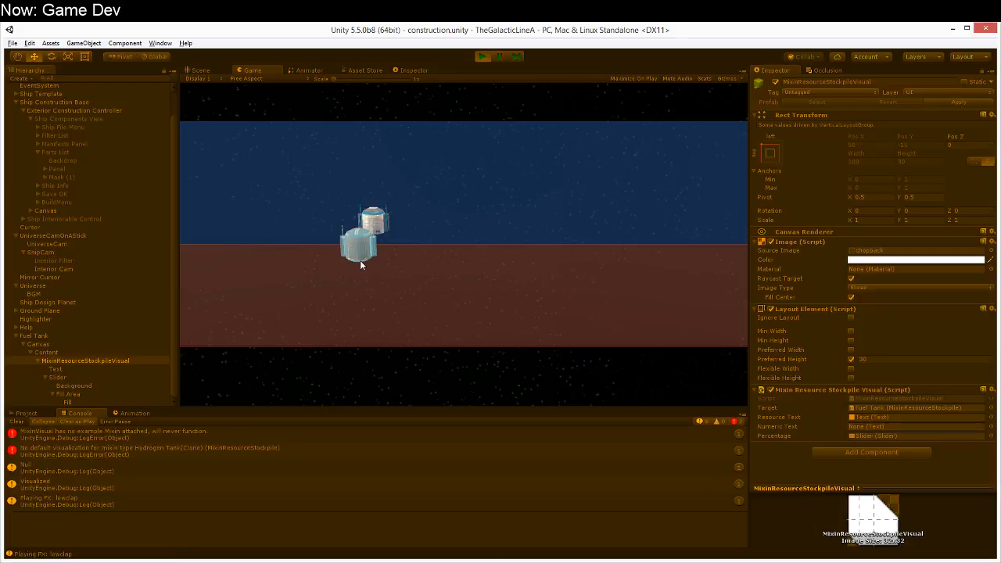
Step: Pause the game to examine the MixinVisual error, and end the run with the console cleared
left_click(499, 57)
scroll(253, 470, "up", 1)
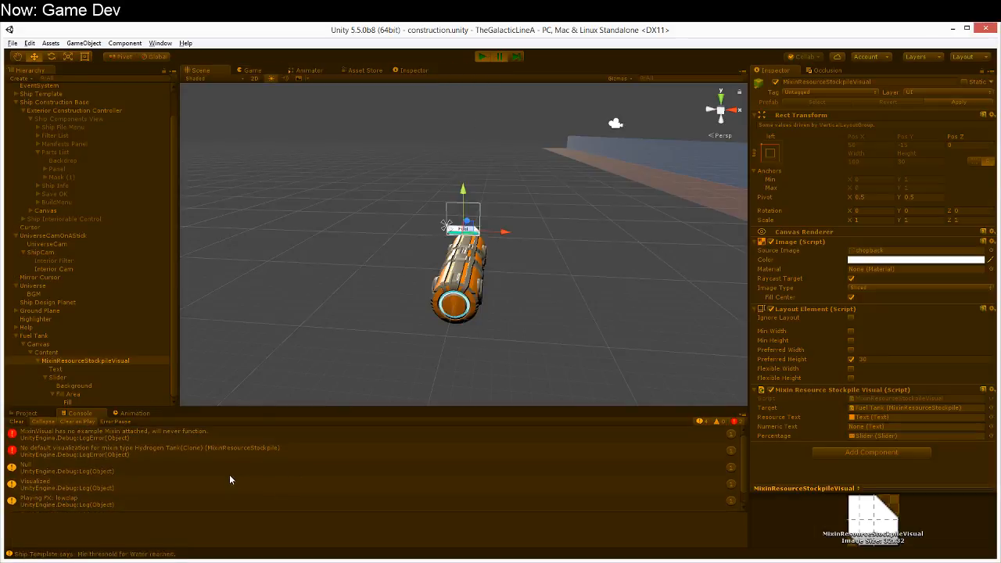
left_click(151, 434)
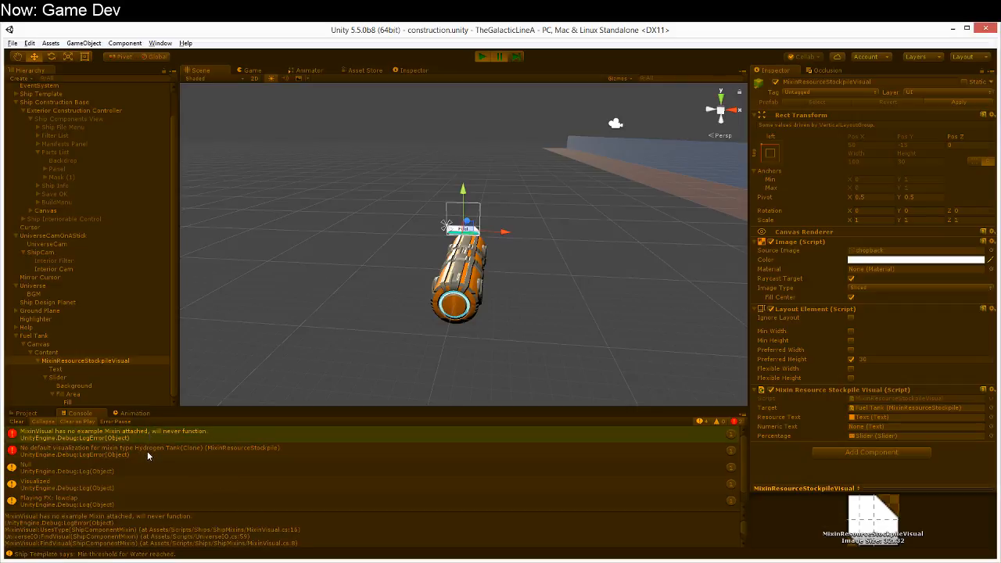
left_click(481, 56)
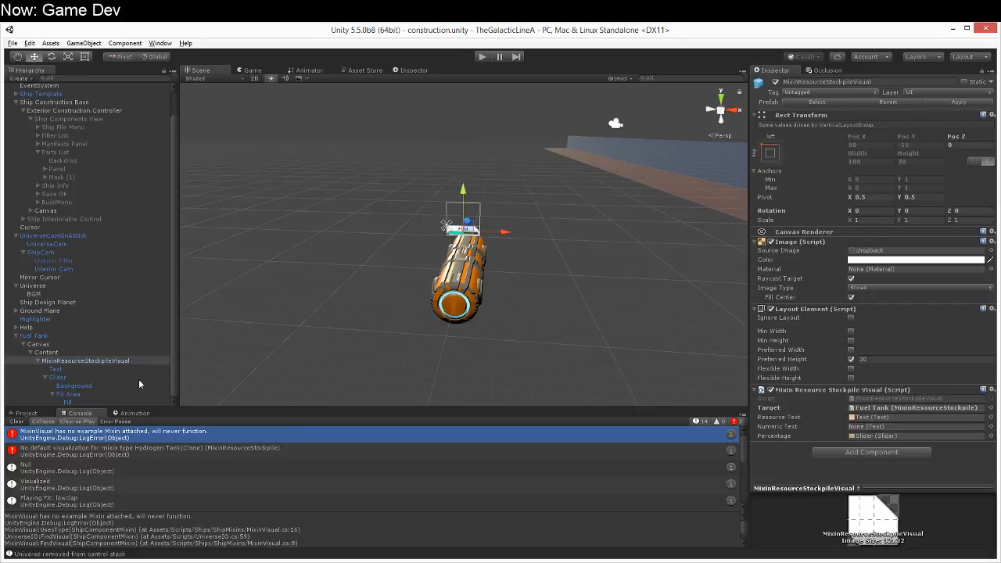
left_click(18, 422)
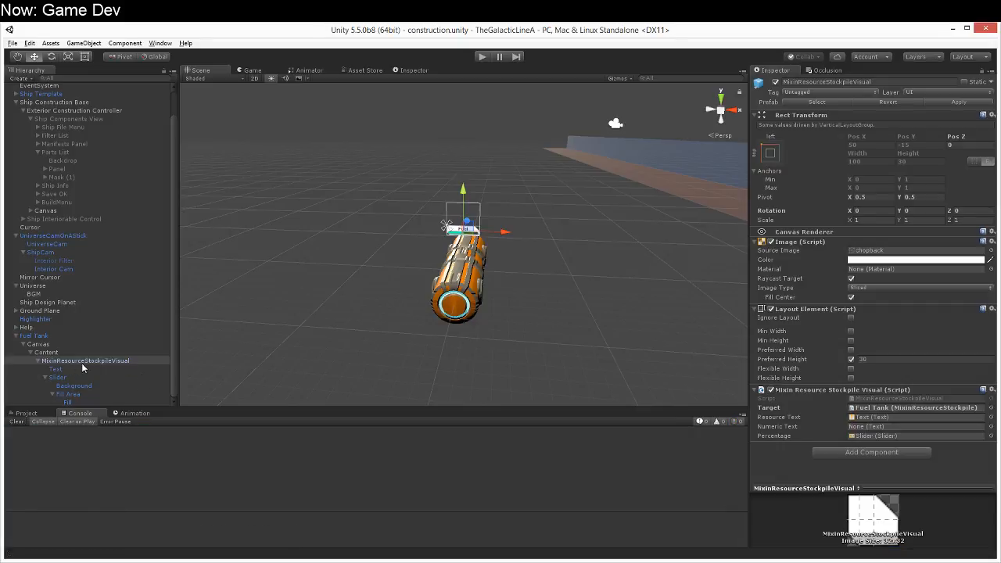
Step: Attach the MixinResourceStockpile script from Scripts/Ships/ShipMixins to the MixinResourceStockpileVisual object under the Fuel Tank
left_click(58, 362)
left_click(59, 369)
left_click(59, 360)
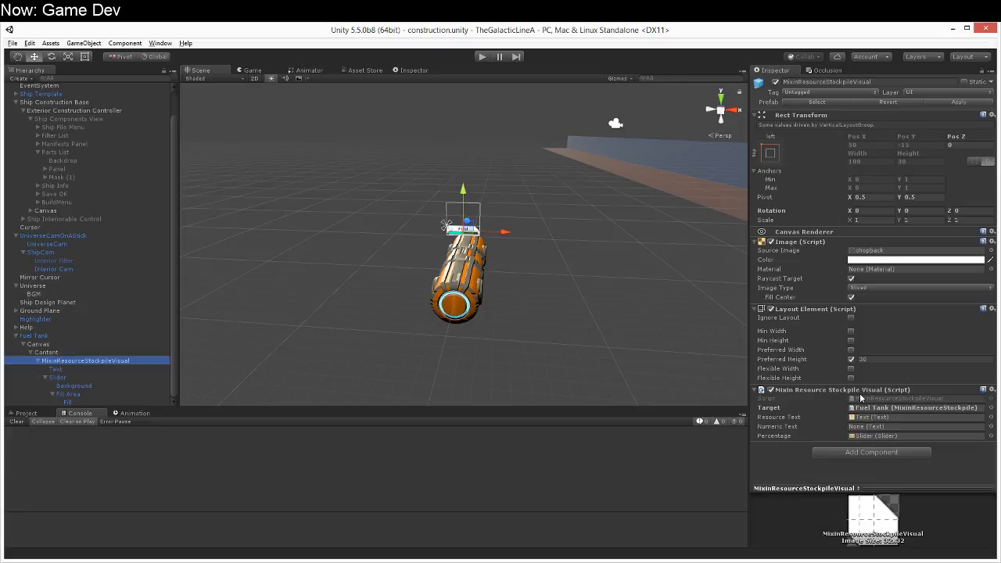
left_click(26, 414)
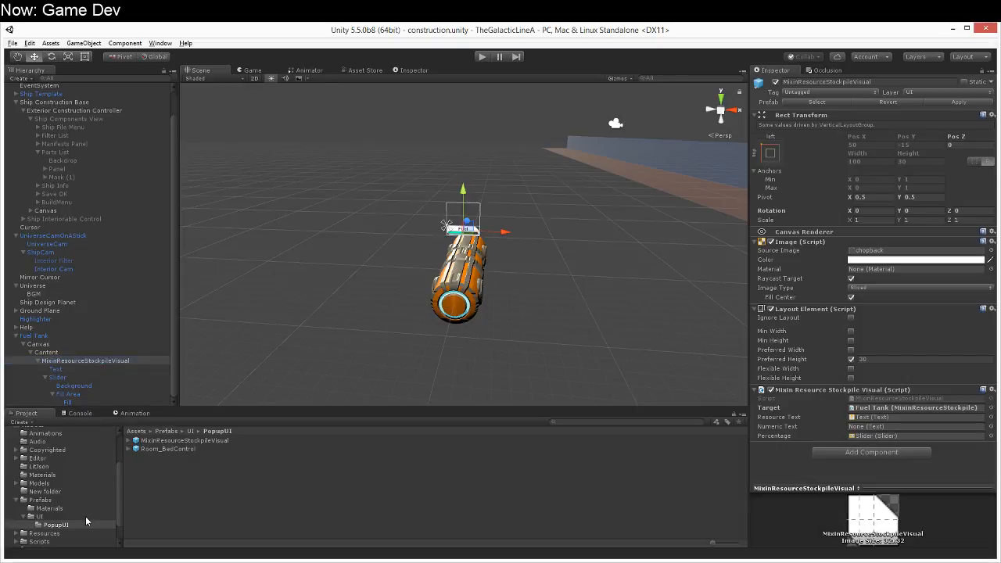
scroll(85, 515, "down", 2)
left_click(41, 517)
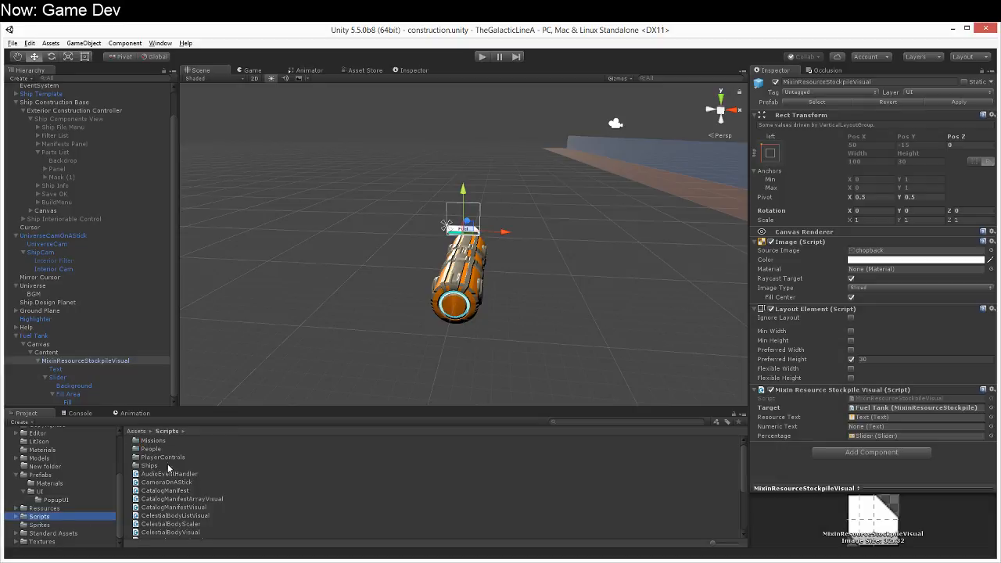
double_click(151, 465)
double_click(169, 440)
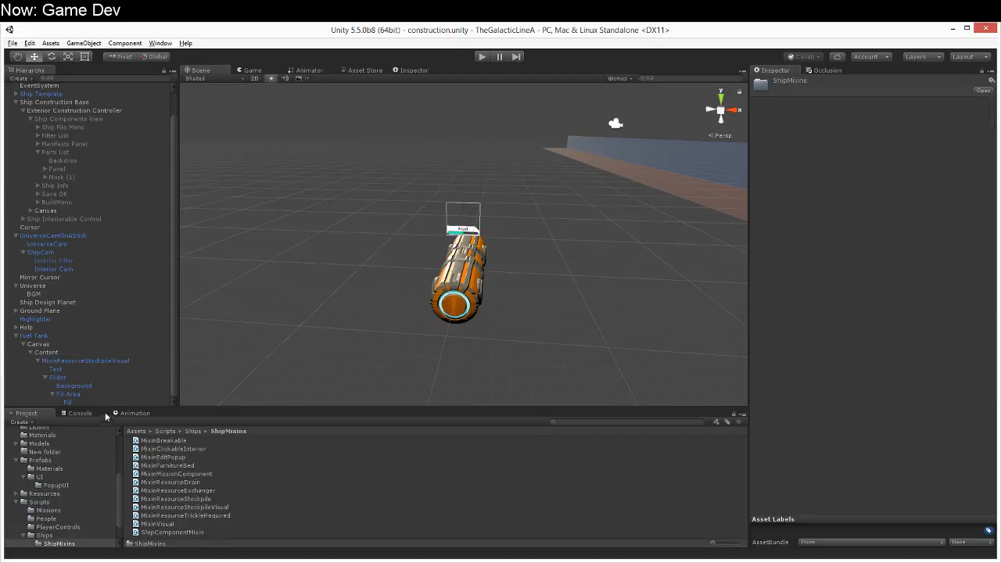
left_click(107, 362)
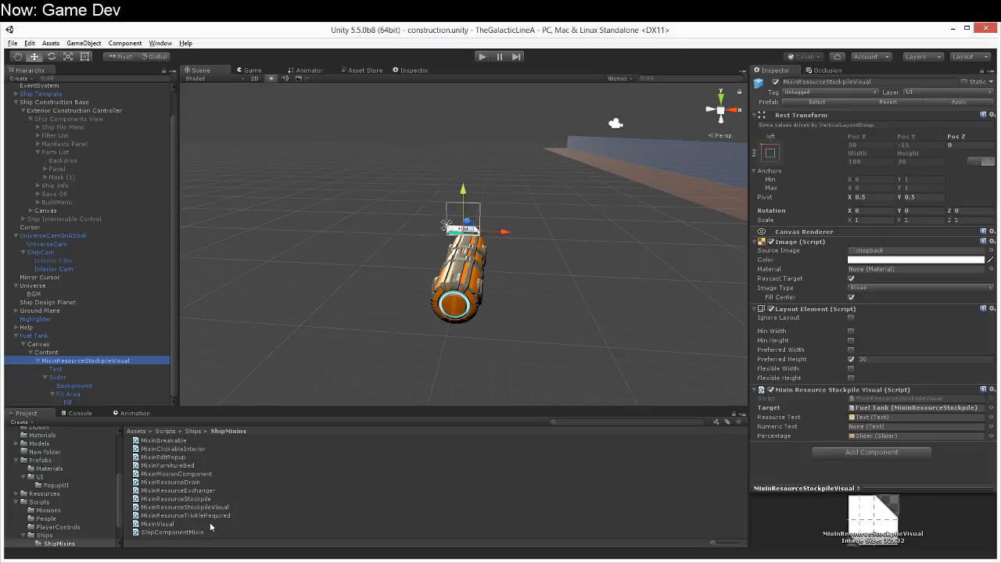
left_click_drag(201, 499, 885, 467)
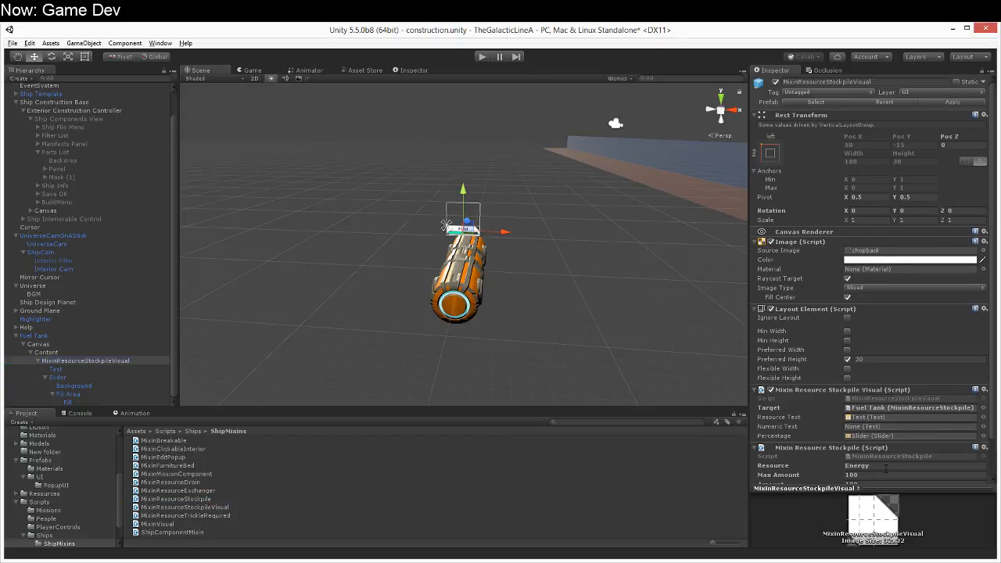
Step: Set the Mixin Resource Stockpile component's Resource to ERROR and save the scene
scroll(886, 469, "down", 3)
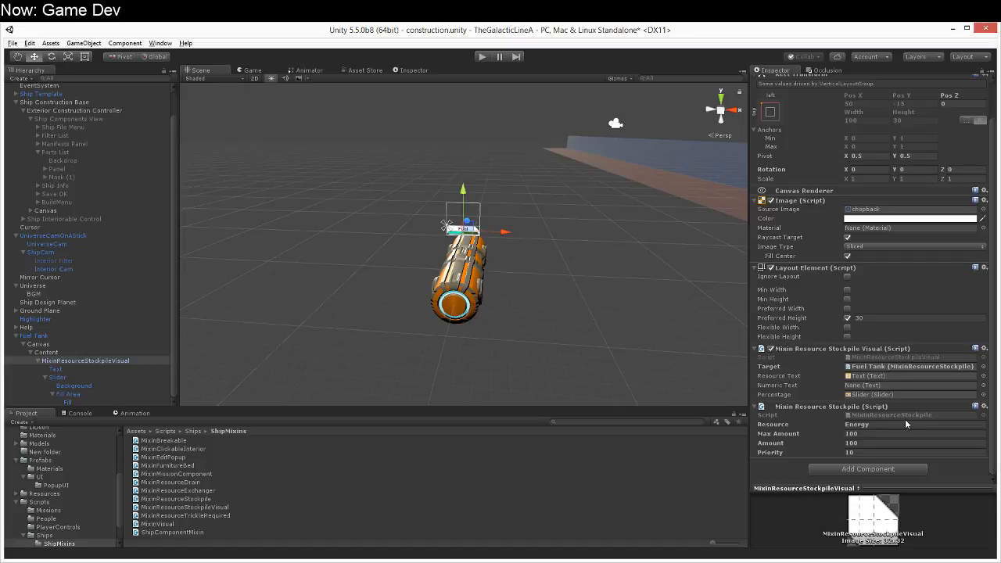
left_click(873, 425)
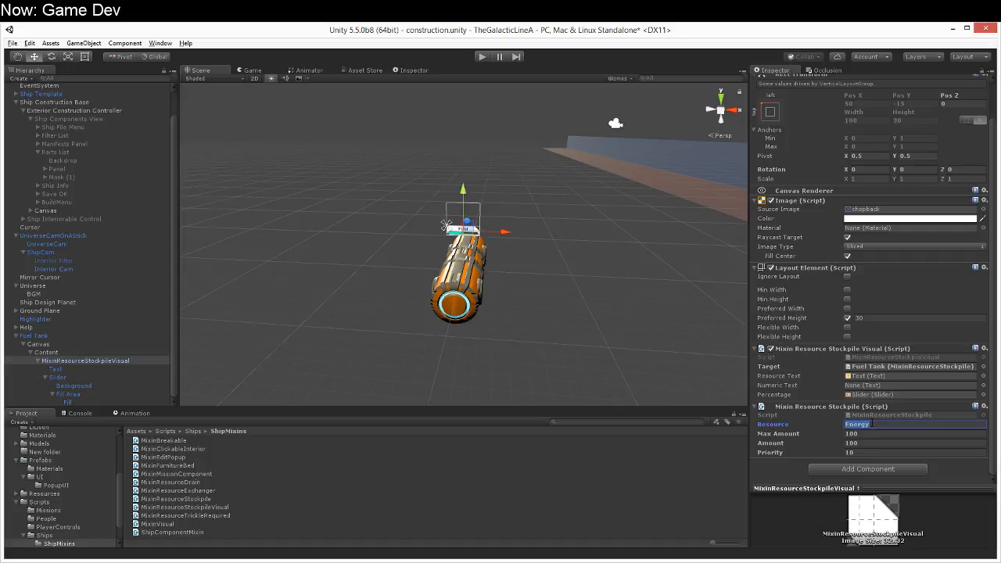
type("ERROR")
key("ctrl+s")
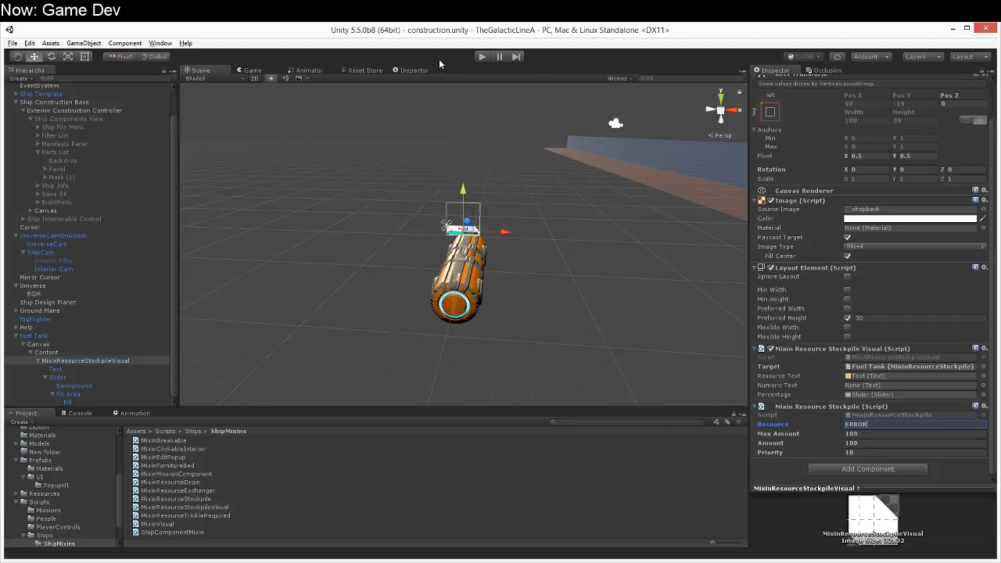
Step: Restart the game with the console log in view and dismiss the help screen
left_click(475, 56)
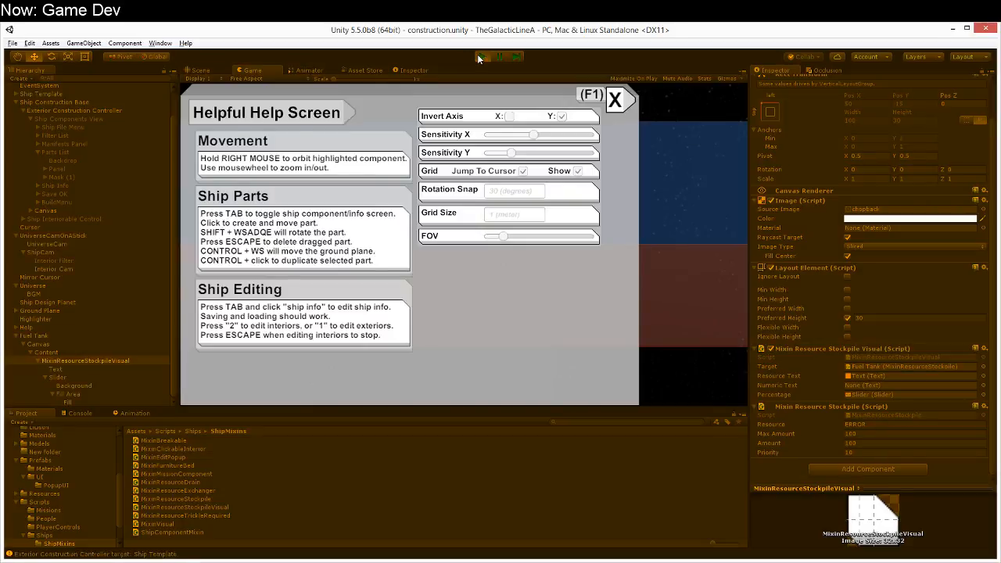
left_click(482, 56)
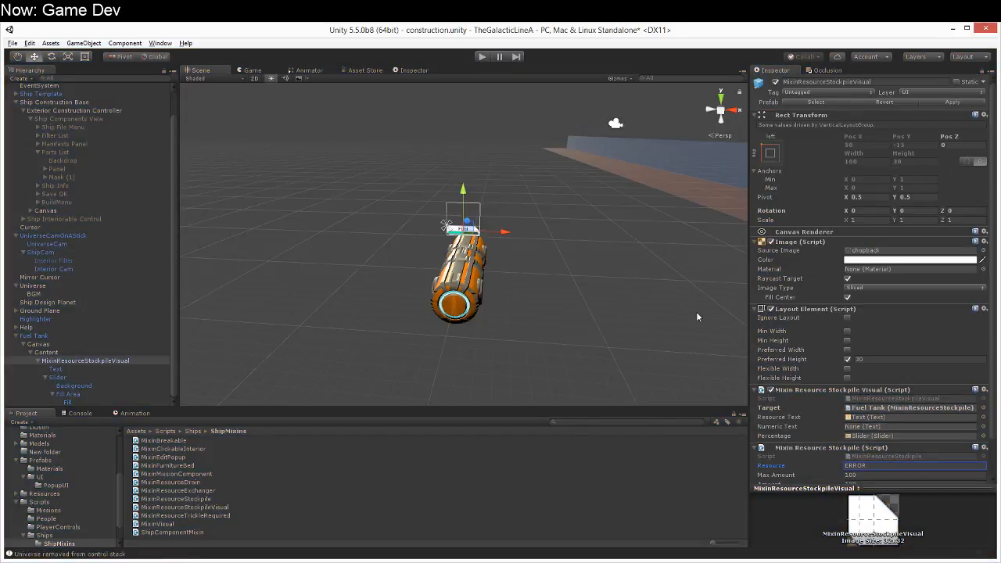
left_click(484, 57)
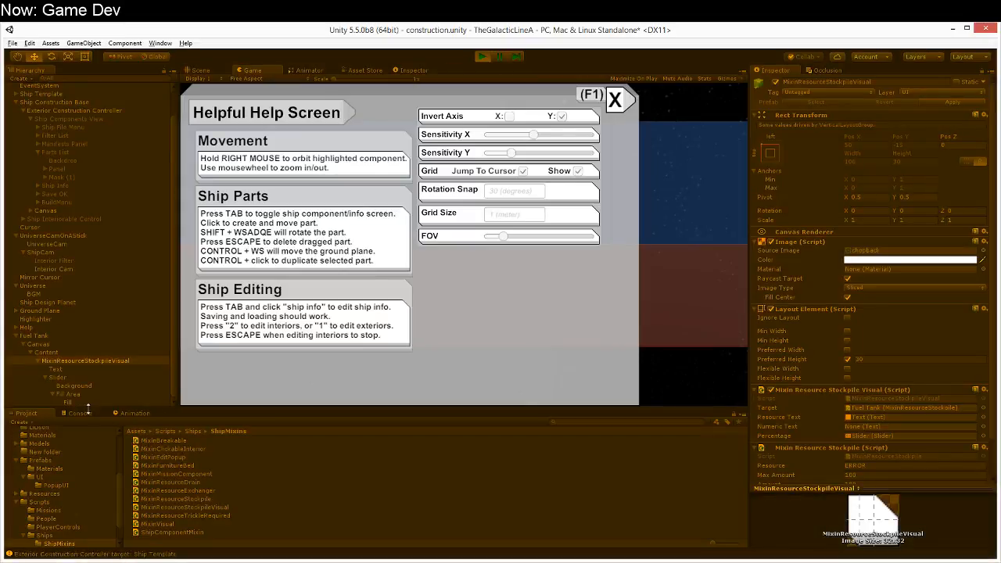
left_click(85, 413)
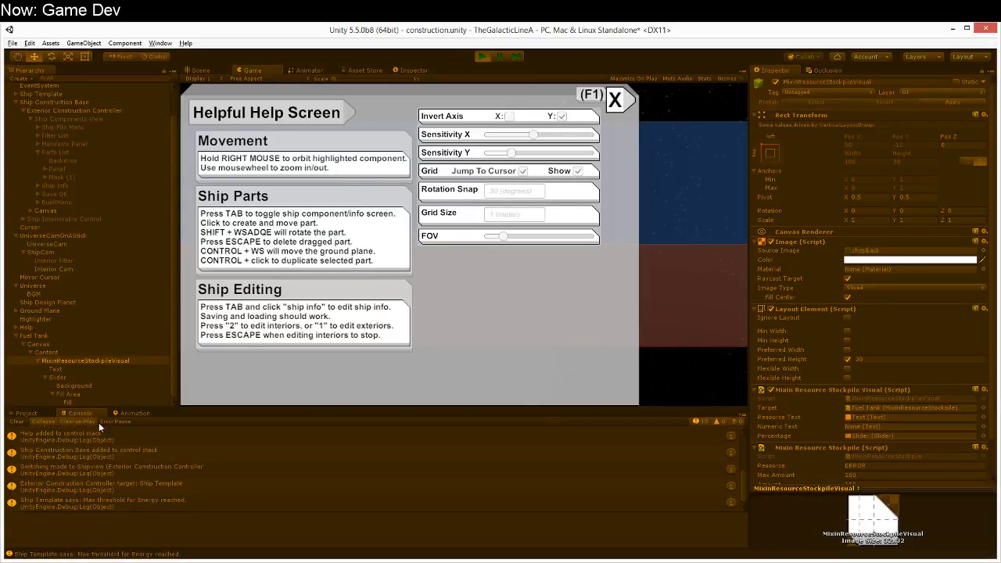
left_click(614, 99)
Step: Clear the console and place another Hydrogen Tank from the T1 Corvettes Manifest where the blue and red planes meet
left_click(270, 194)
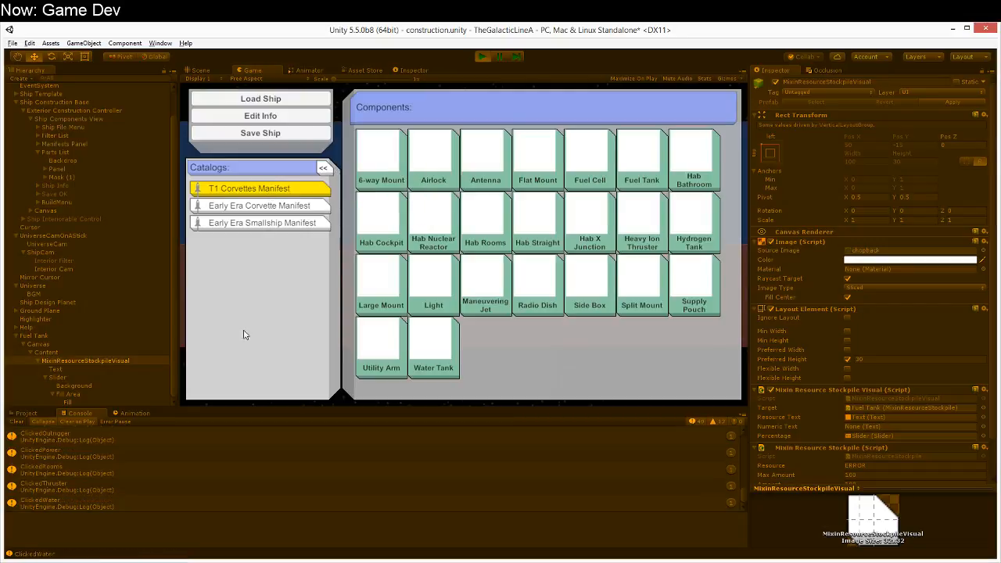
left_click(18, 422)
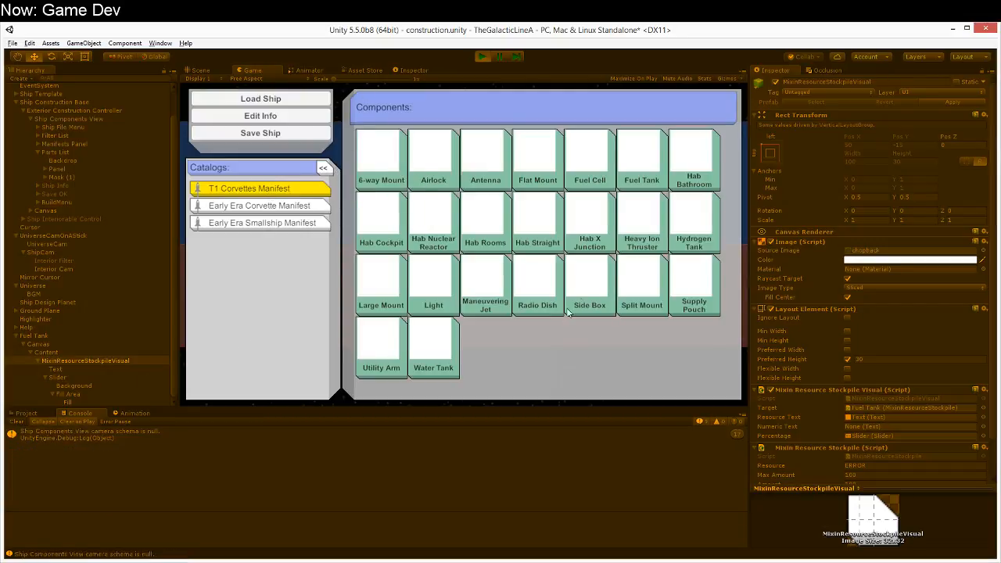
left_click(689, 232)
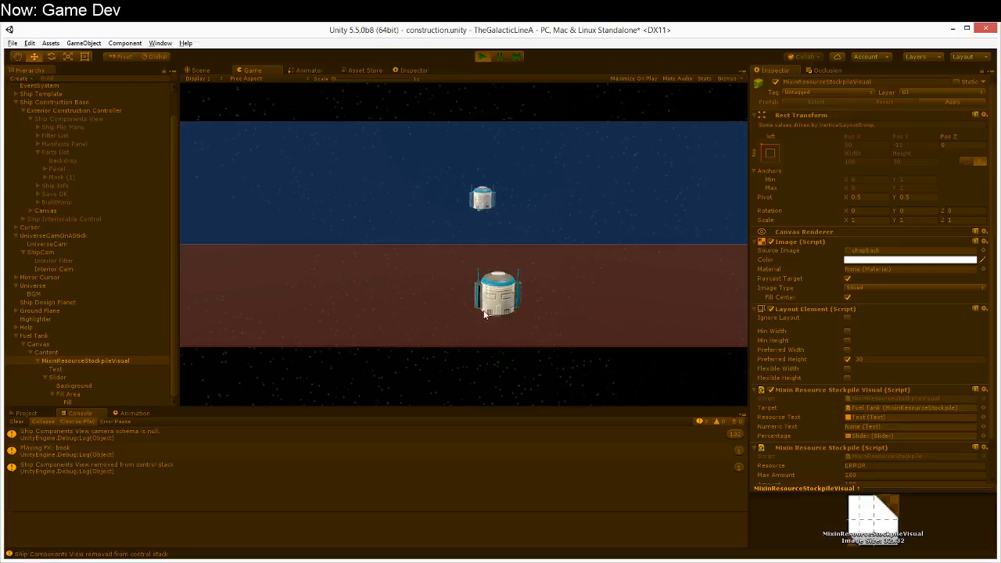
left_click(450, 250)
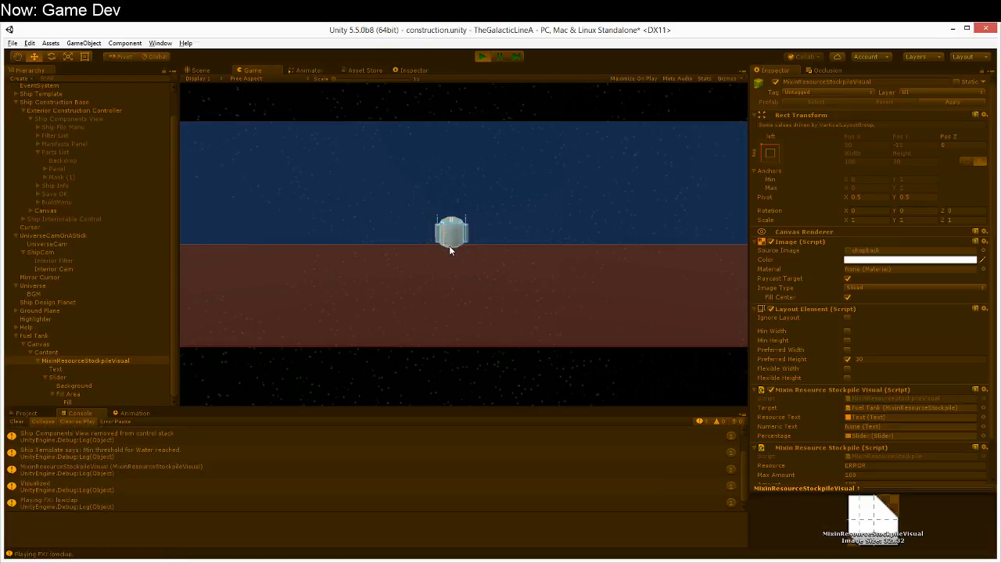
Step: Pause the game and examine the stack trace of the MixinResourceStockpileVisual log entry
key("ctrl+1")
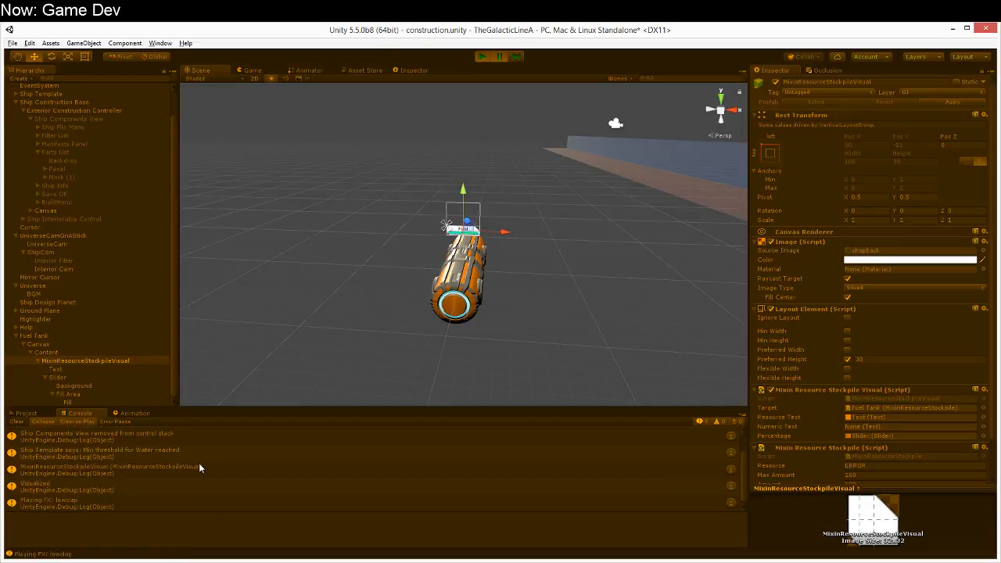
left_click(198, 468)
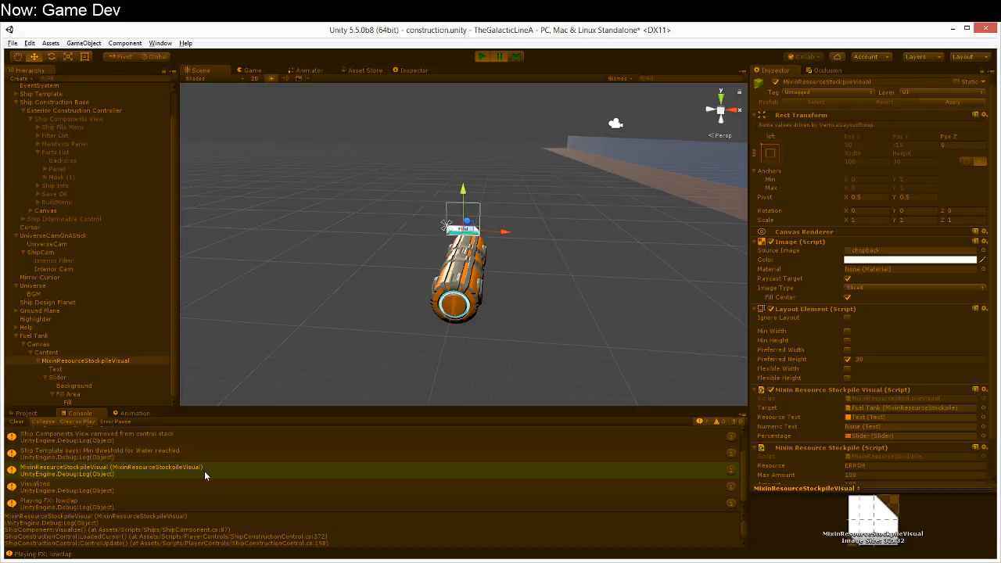
scroll(94, 476, "up", 2)
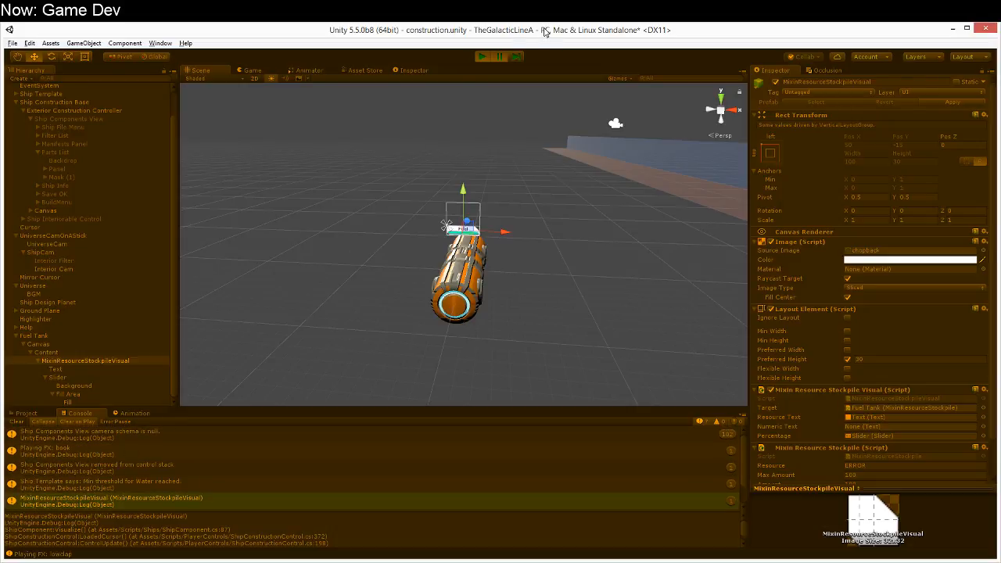
Step: Resume the game and place a Hab Straight part beside the Hydrogen Tank
left_click(515, 59)
key("Tab")
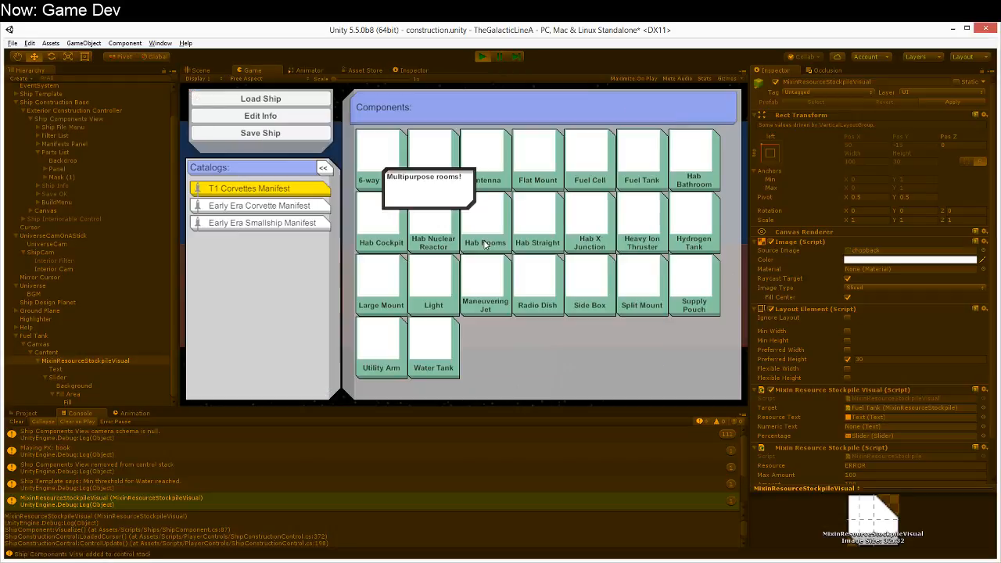
left_click(524, 238)
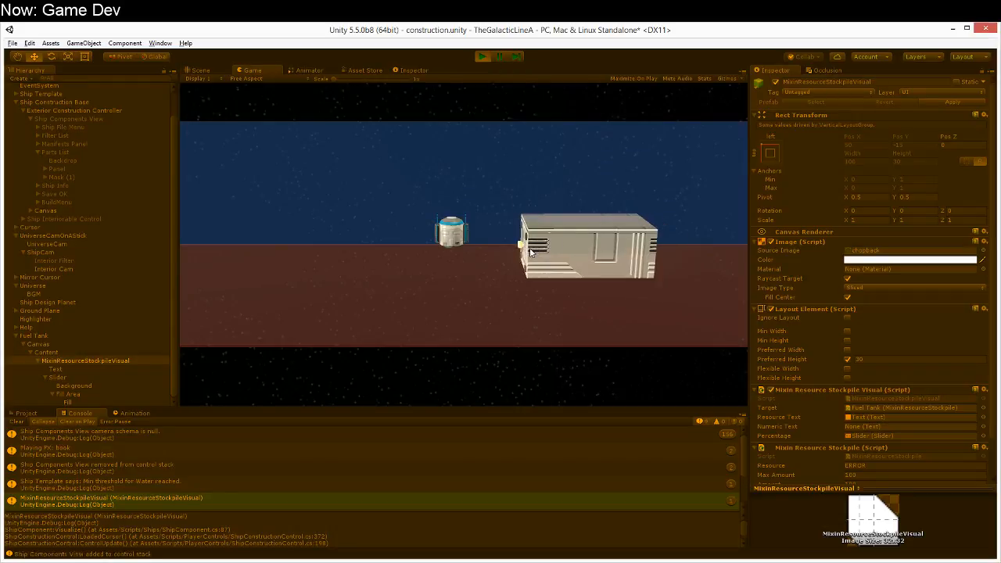
left_click(531, 252)
Step: Pause the game and examine the console entries and stack traces logged while placing the Hab Straight
left_click(502, 60)
scroll(121, 519, "down", 1)
scroll(121, 493, "down", 3)
left_click(149, 504)
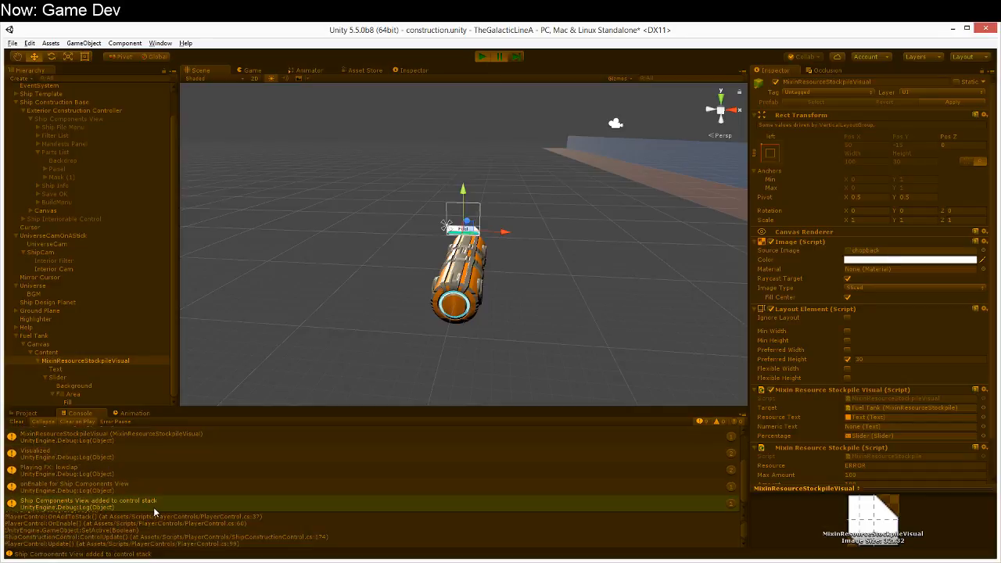
left_click(180, 474)
left_click(181, 459)
scroll(181, 480, "up", 3)
left_click(173, 452)
scroll(174, 457, "down", 3)
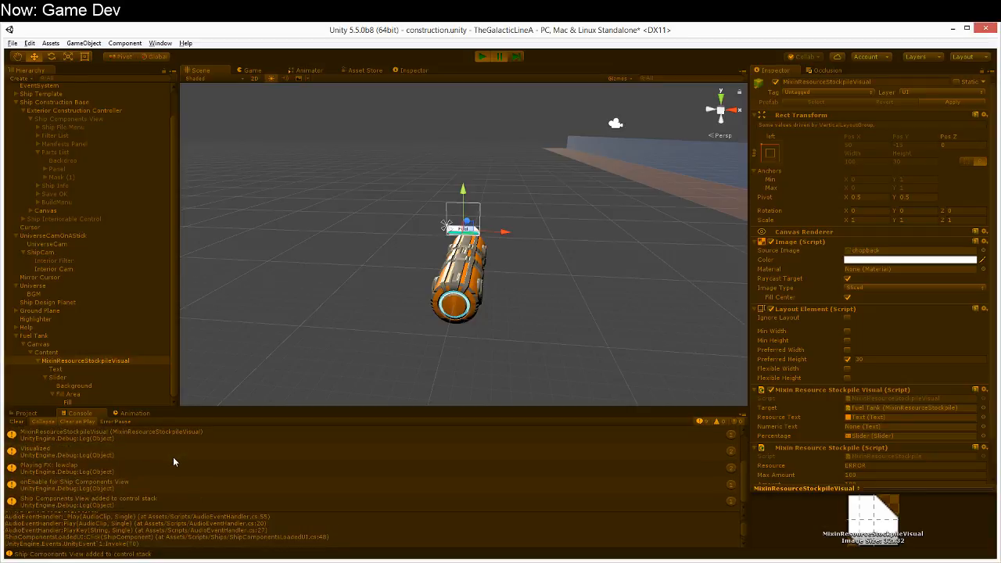
left_click(169, 498)
left_click(166, 488)
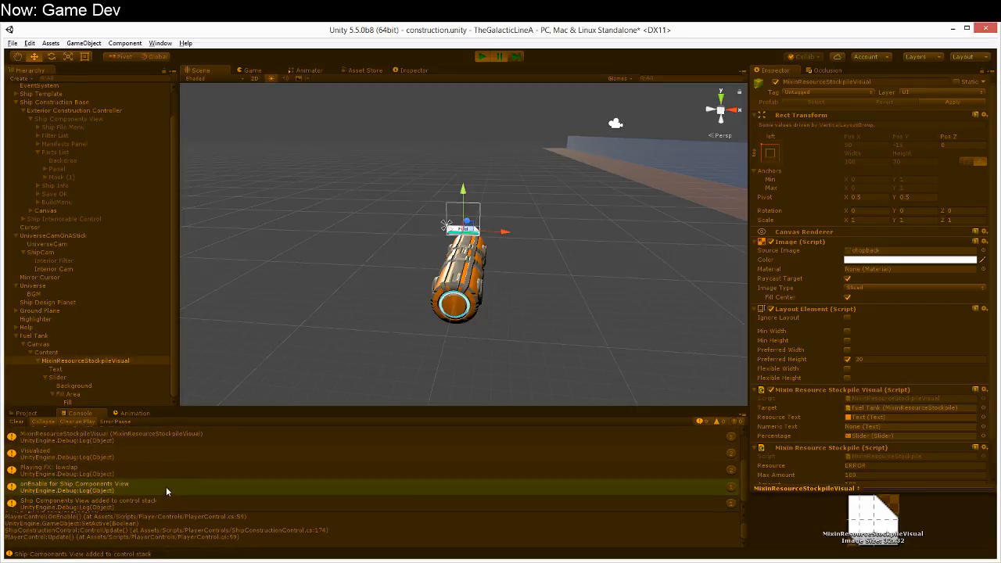
scroll(153, 455, "up", 3)
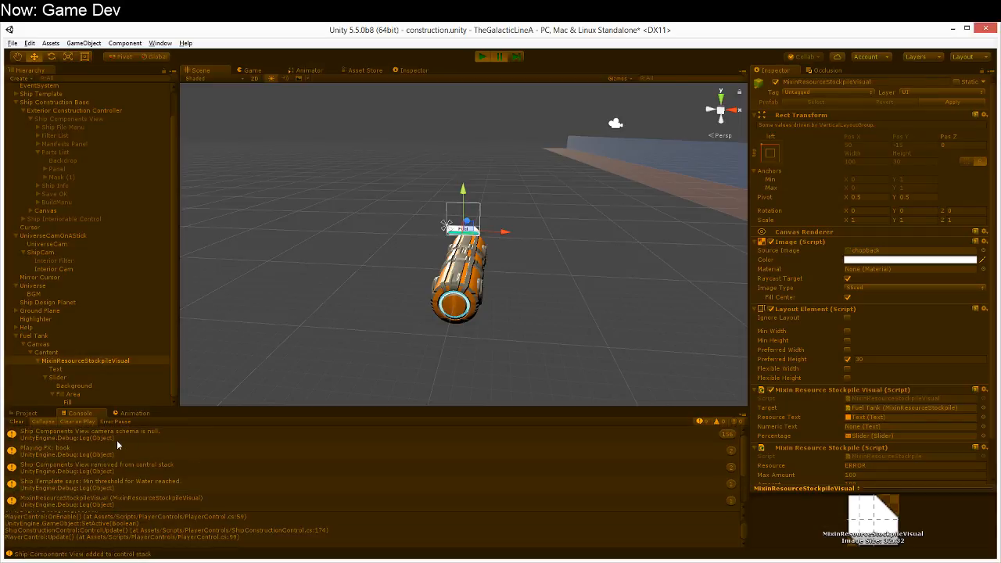
left_click(85, 436)
Step: Resume the game with a cleared console, re-place the Hab Straight upright beside the Hydrogen Tank, and stop the game
left_click(17, 421)
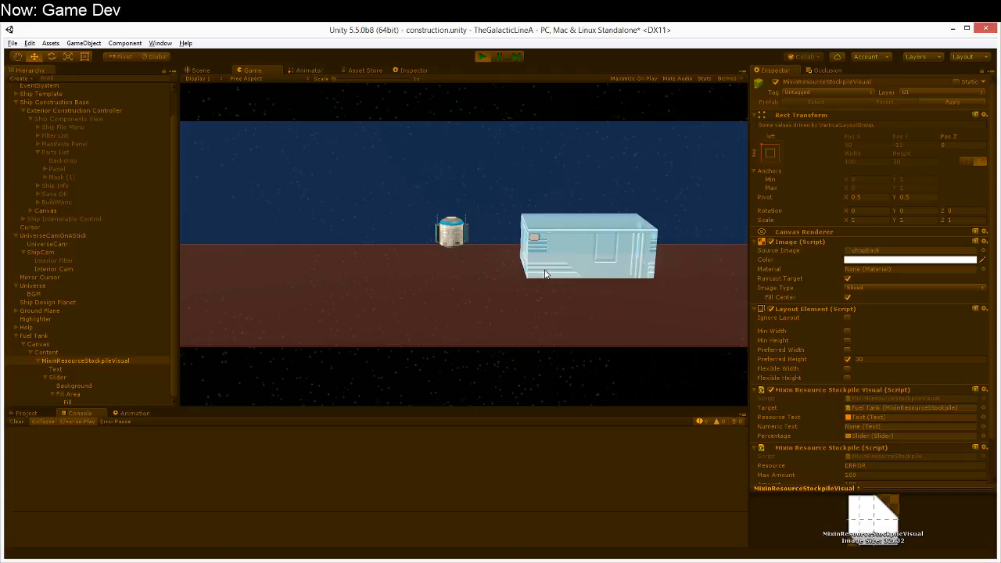
left_click(548, 271)
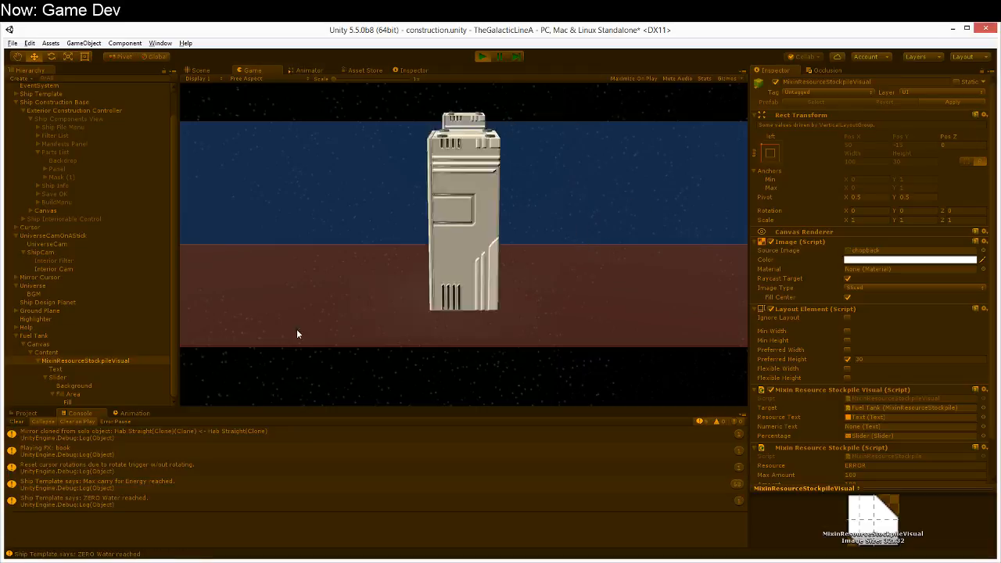
left_click(19, 422)
left_click(542, 241)
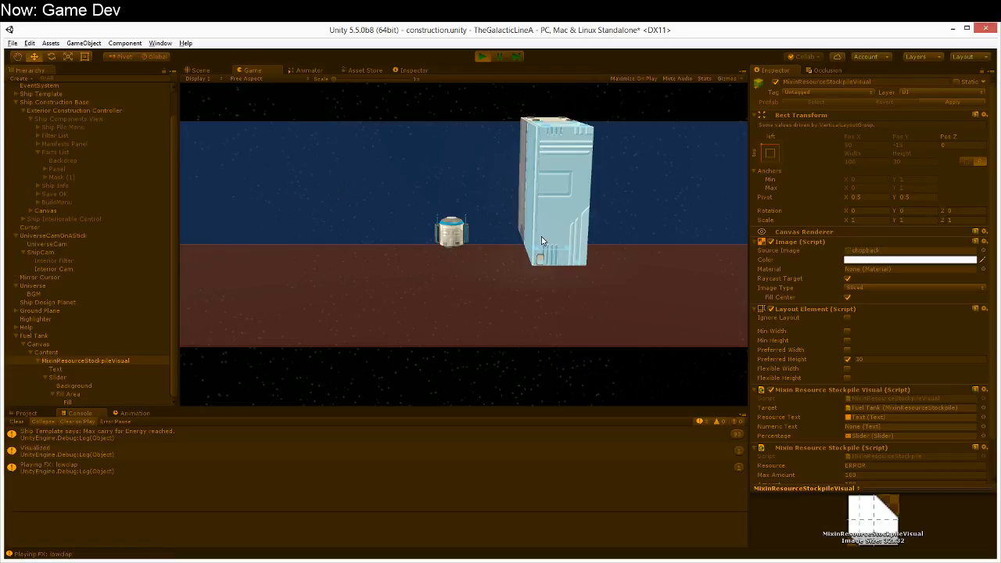
left_click(481, 59)
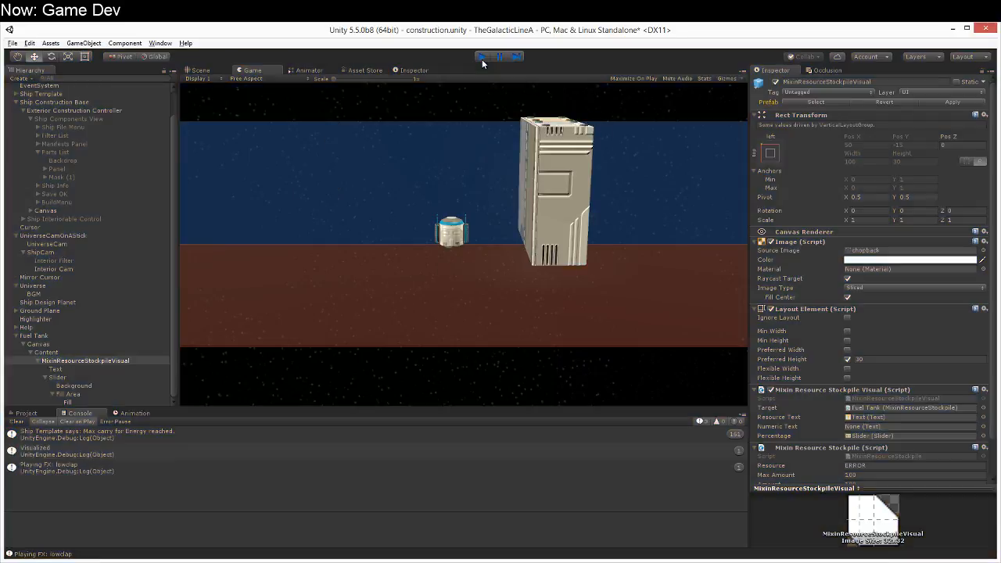
Step: Switch to MonoDevelop and examine the Visualize method and mixin setup in ShipComponent.cs
key("alt+Tab")
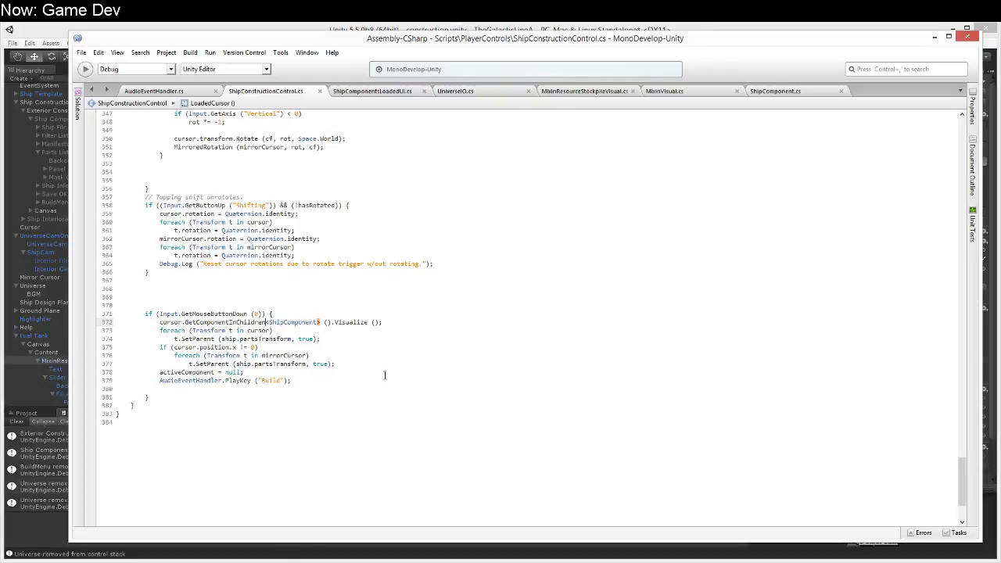
scroll(390, 369, "up", 5)
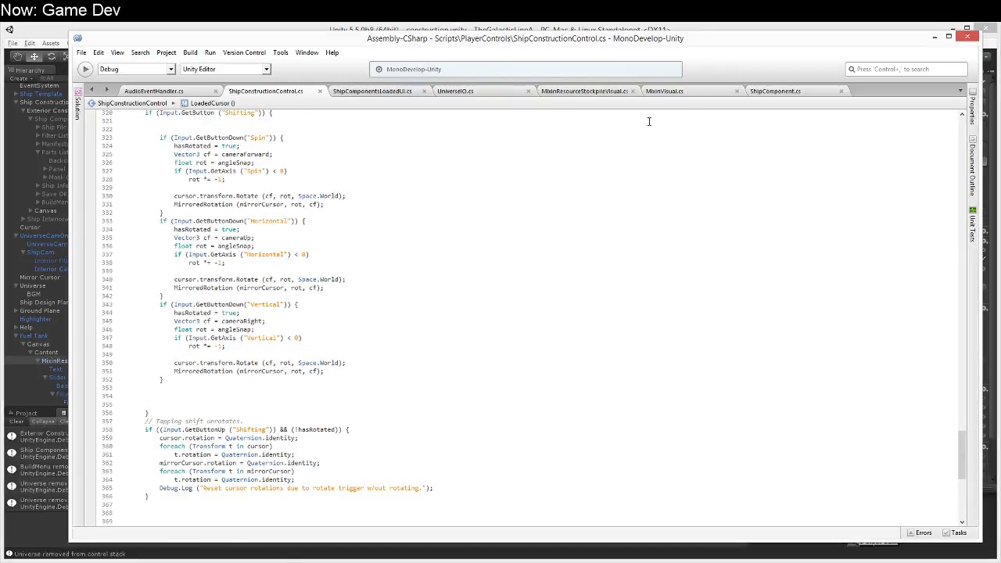
left_click(760, 91)
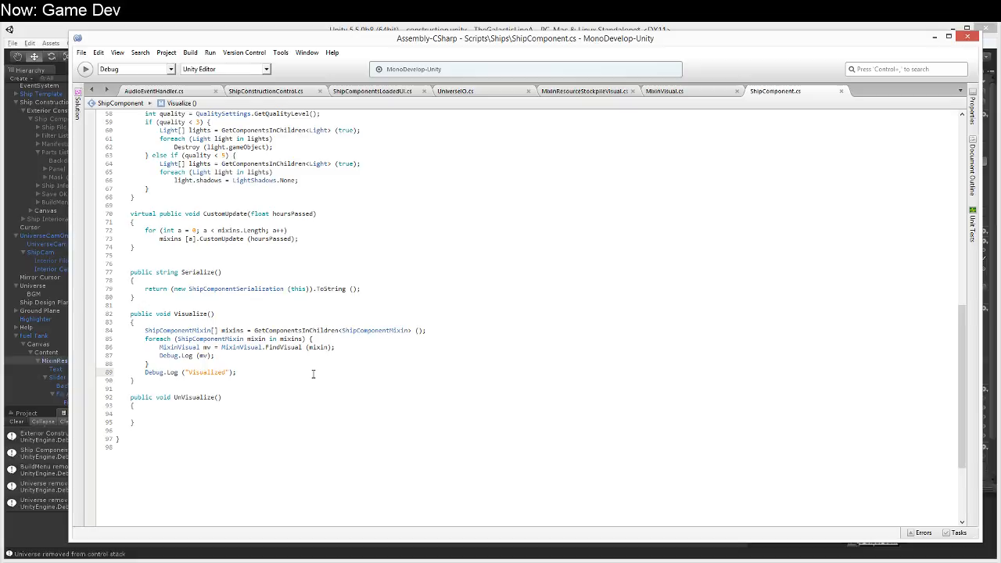
scroll(303, 375, "up", 1)
left_click_drag(258, 401, 161, 400)
left_click(161, 400)
scroll(162, 400, "up", 17)
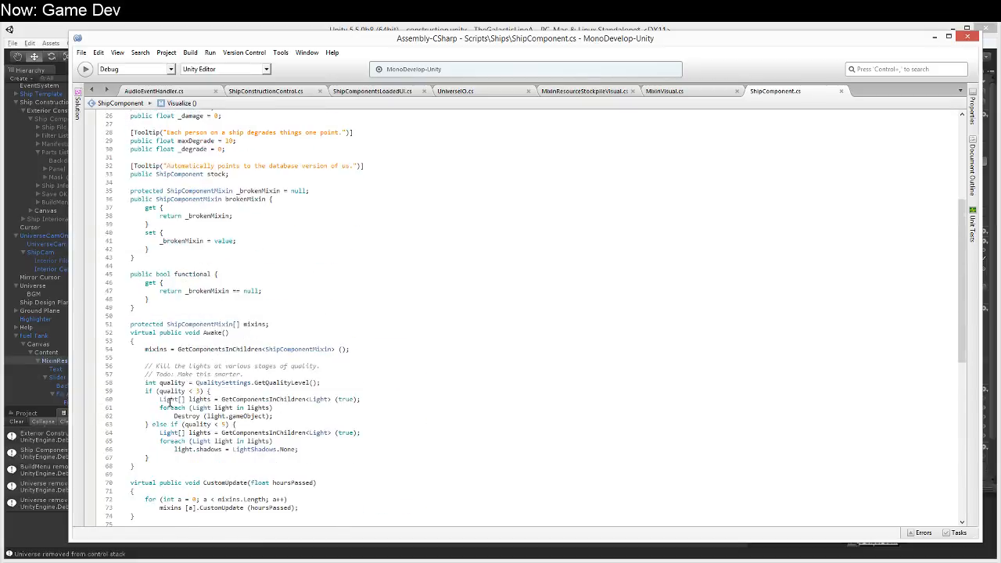
scroll(203, 401, "down", 5)
scroll(203, 401, "down", 14)
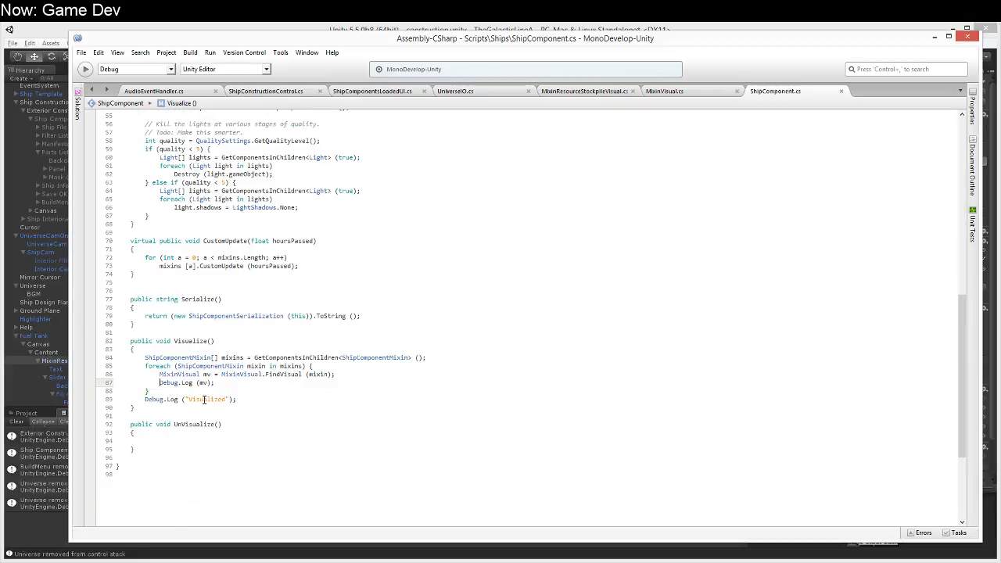
left_click(273, 356)
key("Up")
key("Up")
key("shift+Home")
key("BackSpace")
key("shift+Home")
key("ctrl+z")
key("Up")
key("End")
key("Return")
type("if")
key("BackSpace")
key("BackSpace")
key("BackSpace")
key("Down")
key("Down")
key("Up")
key("Up")
key("Down")
key("Down")
key("Return")
type("if")
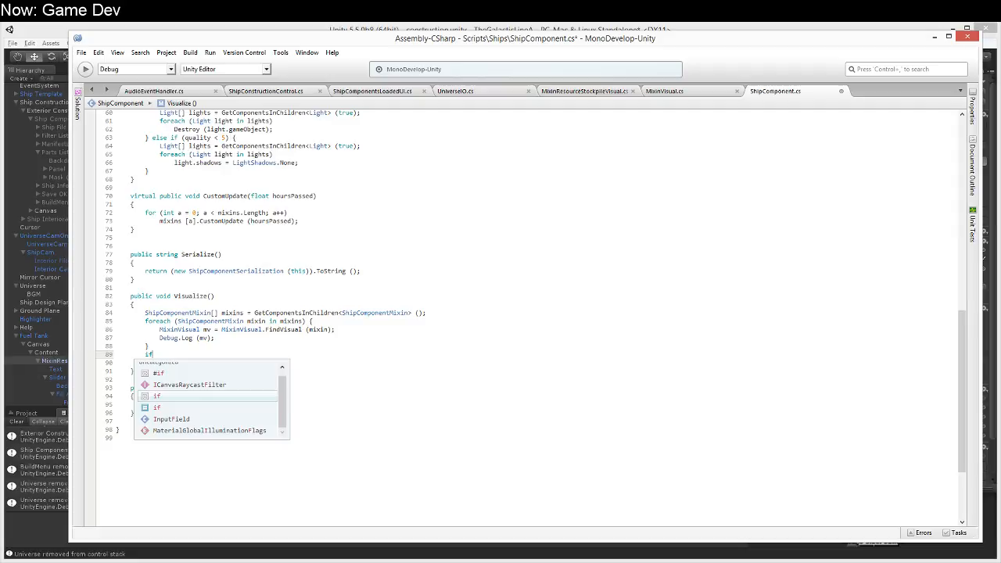
key("shift+Home")
key("shift+Home")
key("BackSpace")
key("BackSpace")
Step: Add the condition if (mv == null) below Debug.Log (mv) inside the foreach loop of Visualize
key("Down")
key("Home")
key("shift+End")
key("Up")
key("Up")
key("Up")
key("Down")
key("Return")
type("if (mv == null")
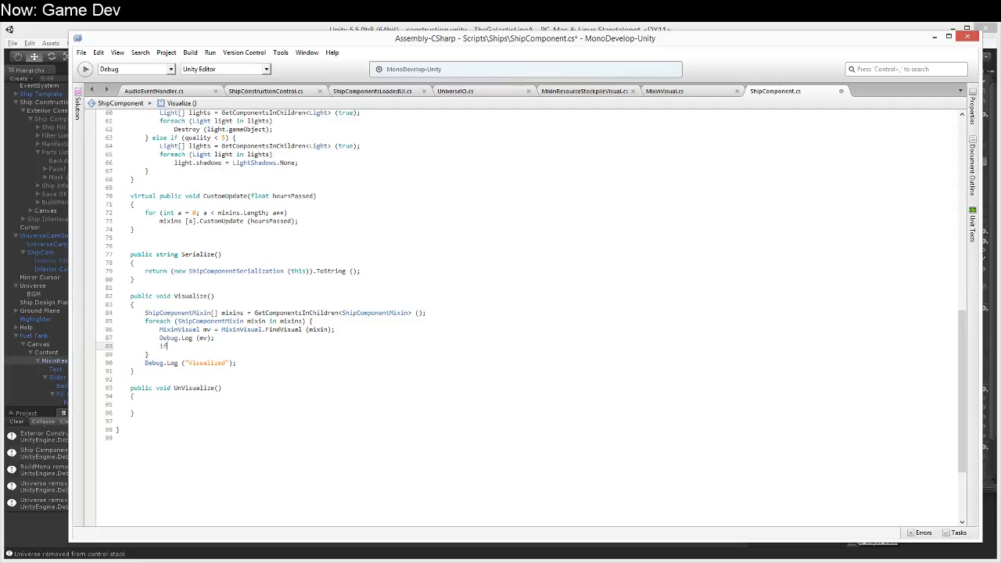
type(")")
key("Return")
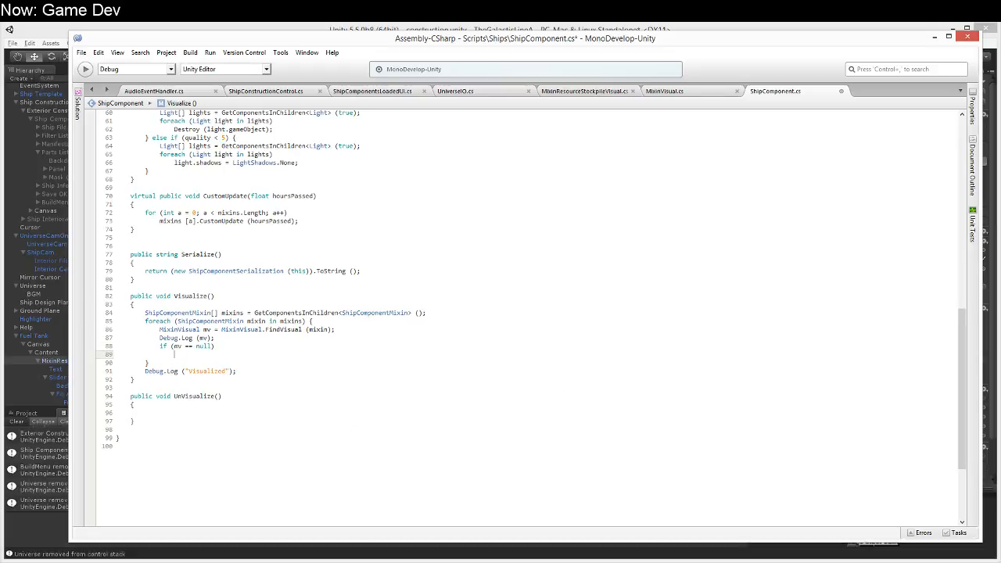
Step: Make the null check log "No visual for " + mixin.GetType () with Debug.Log
type("Debug.Log(\"No visual for \" + mxiin")
key("BackSpace")
key("BackSpace")
type("ixin.")
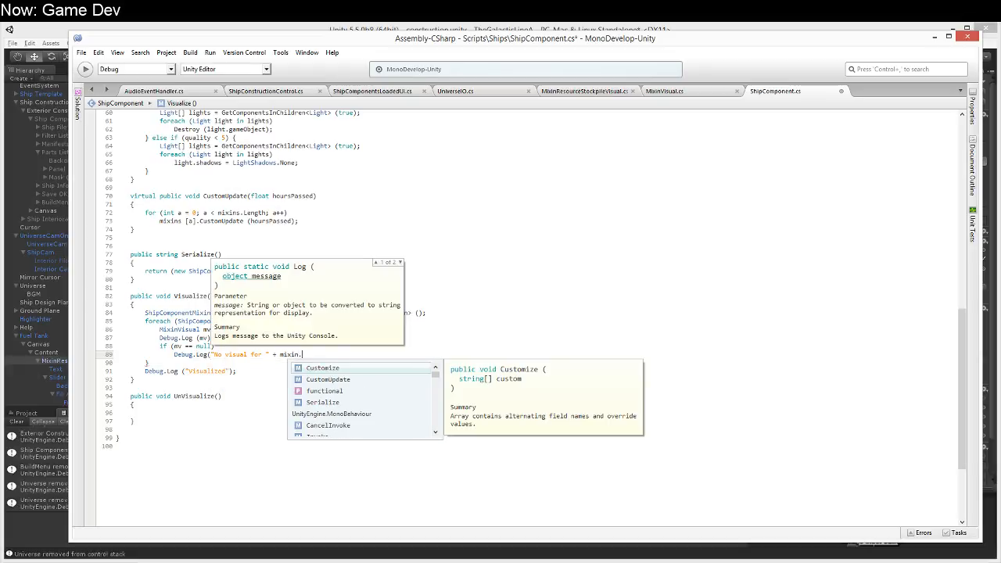
type("GetType ());")
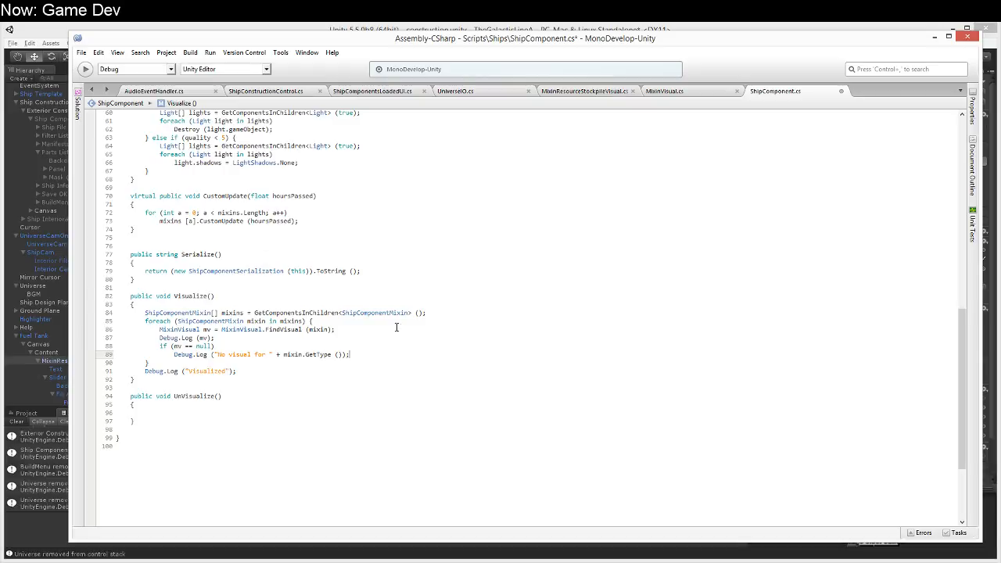
Step: Open UniverseIO.cs and examine the "No default visualization for mixin type" error line in FindVisual
scroll(373, 312, "up", 15)
scroll(469, 261, "down", 3, "ctrl")
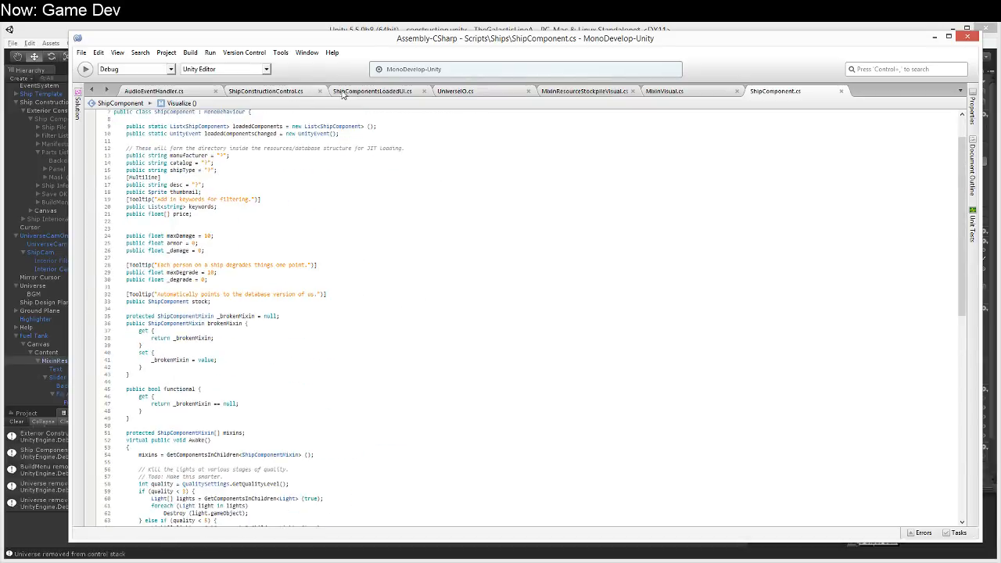
left_click(493, 92)
left_click_drag(139, 290, 343, 292)
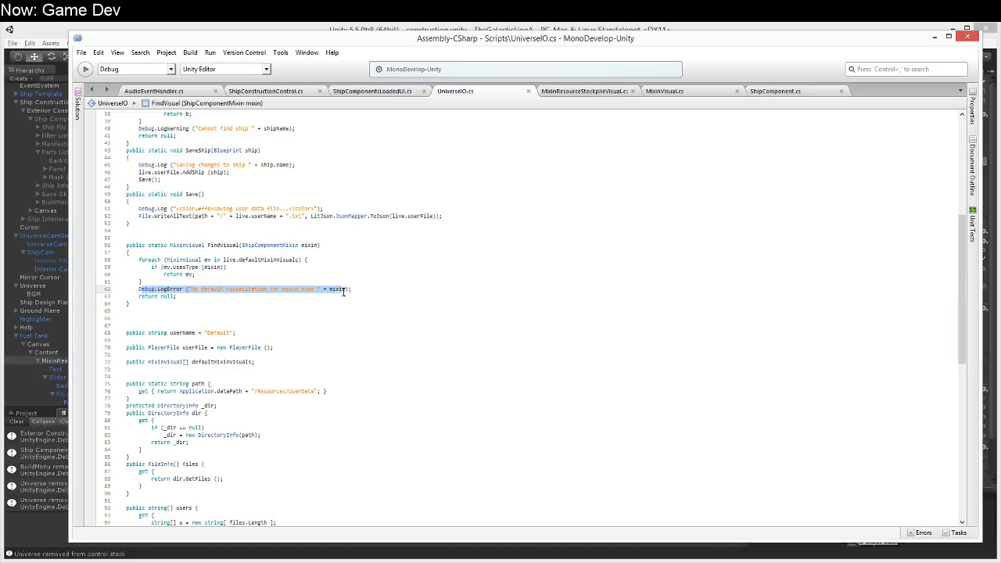
left_click(339, 273)
left_click(346, 301)
left_click(357, 289)
Step: Switch to Unity, start the game with a cleared console, and close the help screen
left_click(24, 497)
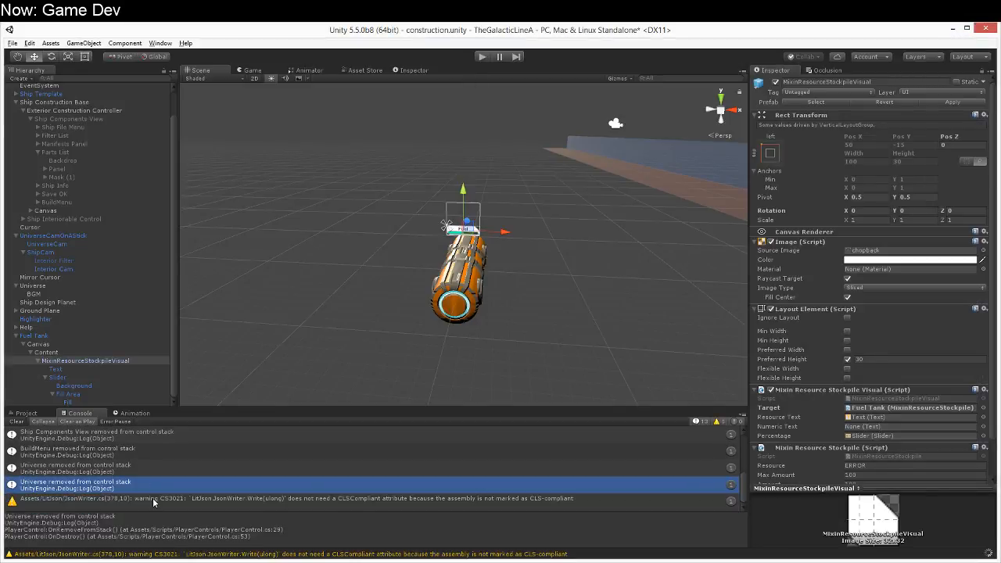
left_click(483, 57)
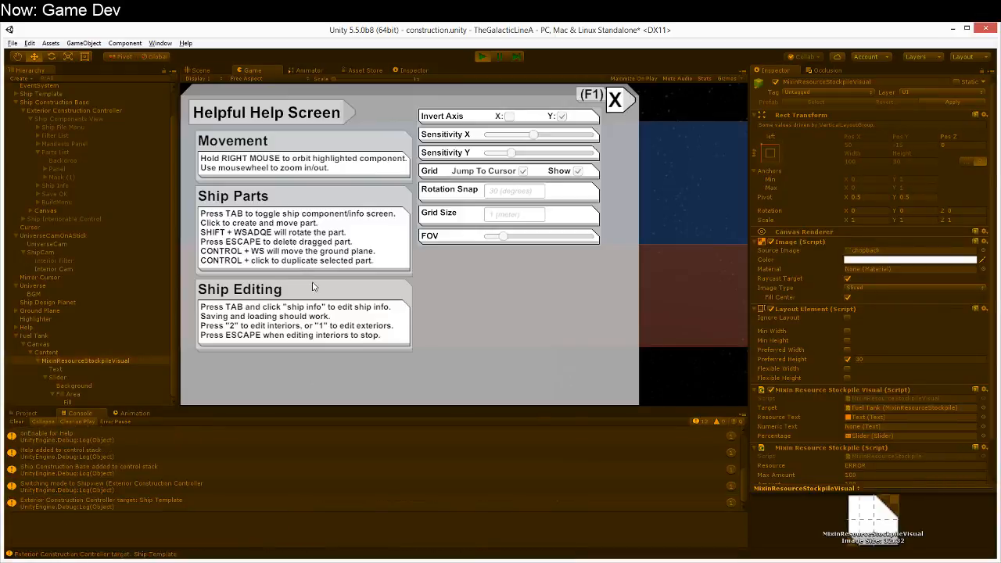
left_click(21, 423)
left_click(617, 101)
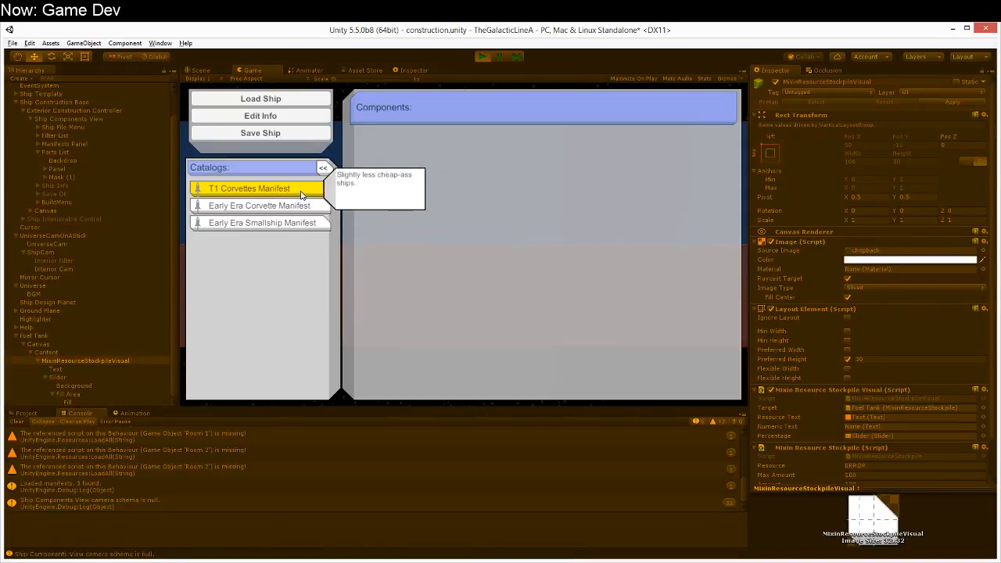
Step: Place a Maneuvering Jet from the T1 Corvettes Manifest on the red plane with the console cleared, and stop the game
left_click(302, 191)
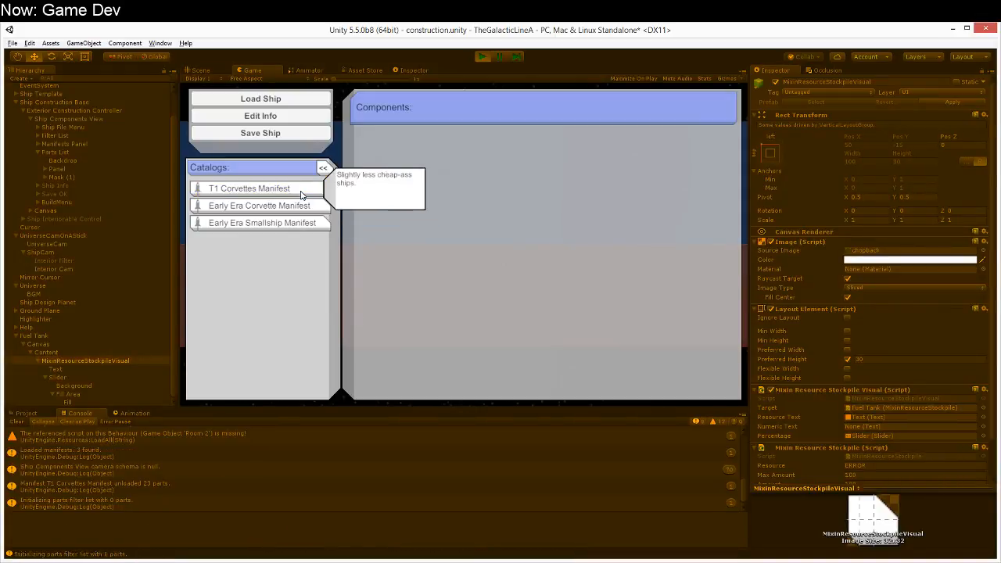
left_click(21, 423)
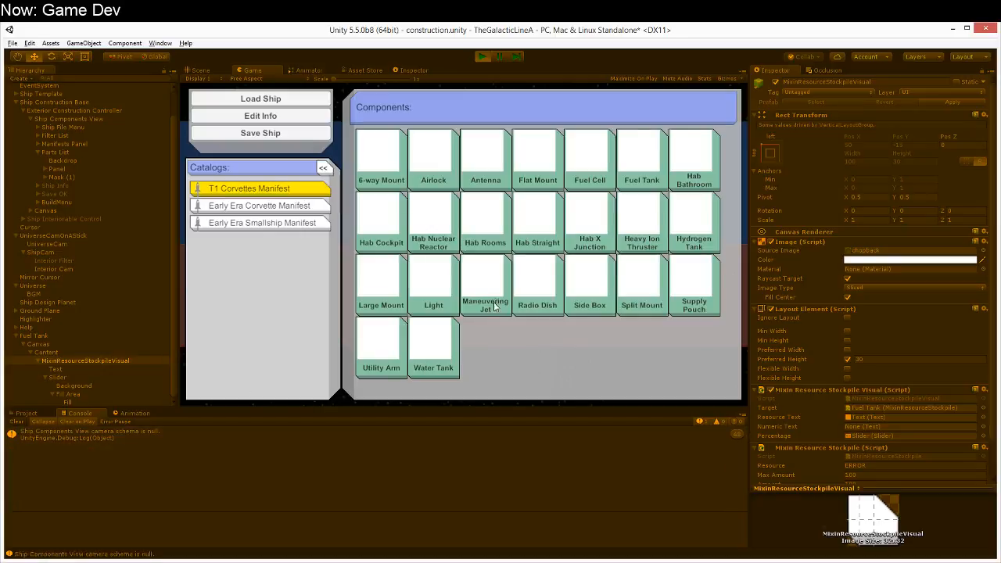
left_click(496, 304)
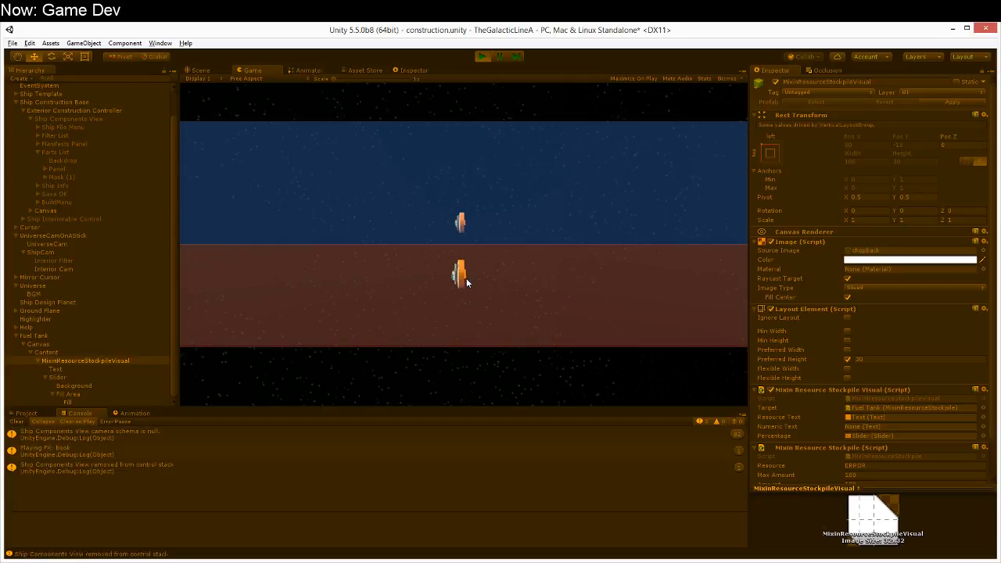
left_click(458, 307)
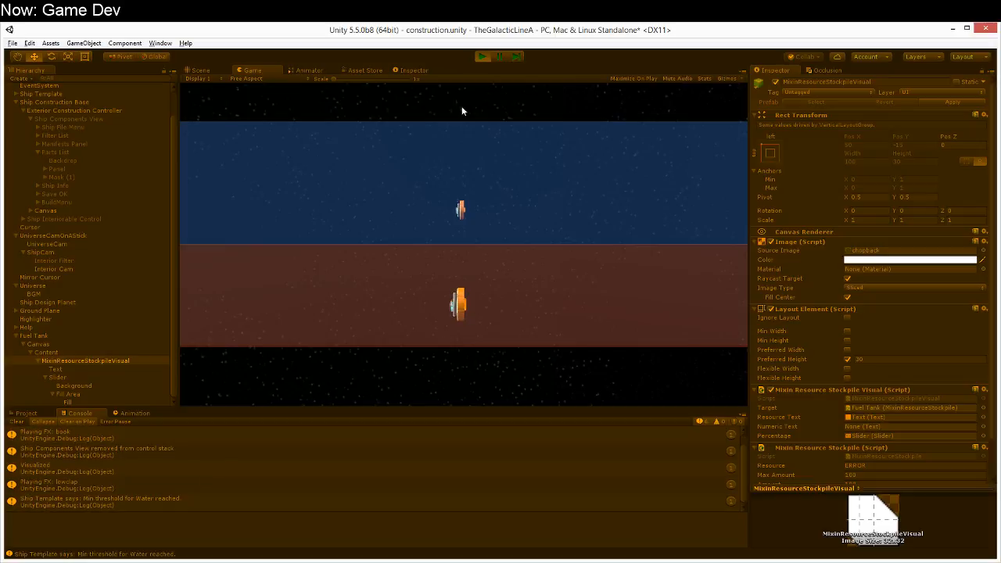
left_click(483, 57)
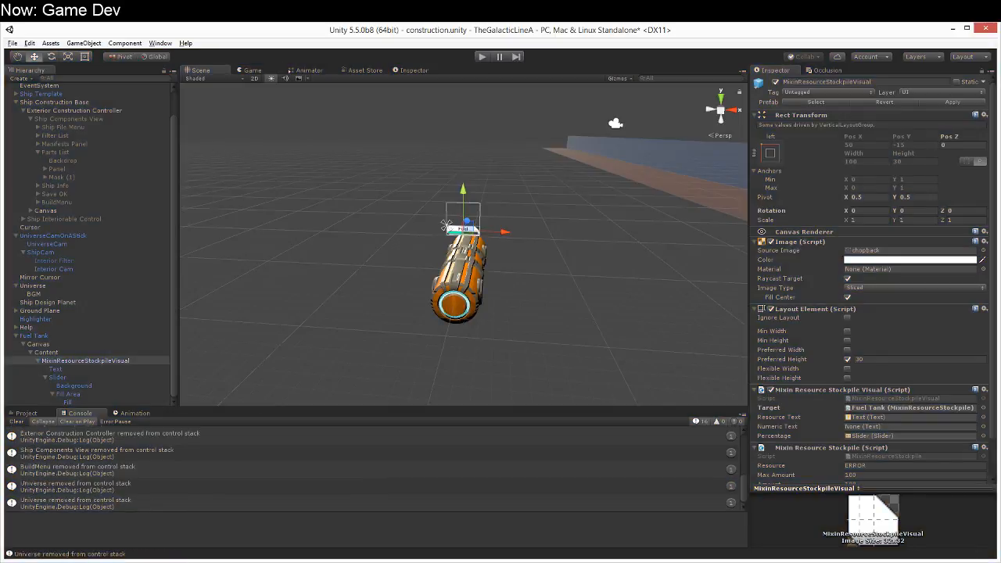
Step: Restart the game in Unity, close the help screen and open the T1 Corvettes Manifest parts
key("alt+Tab")
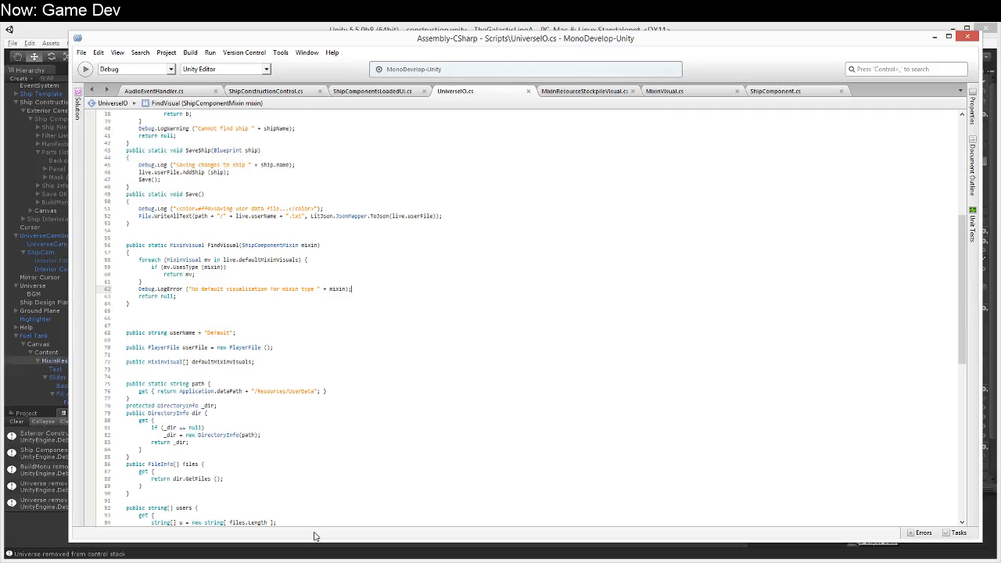
left_click(32, 25)
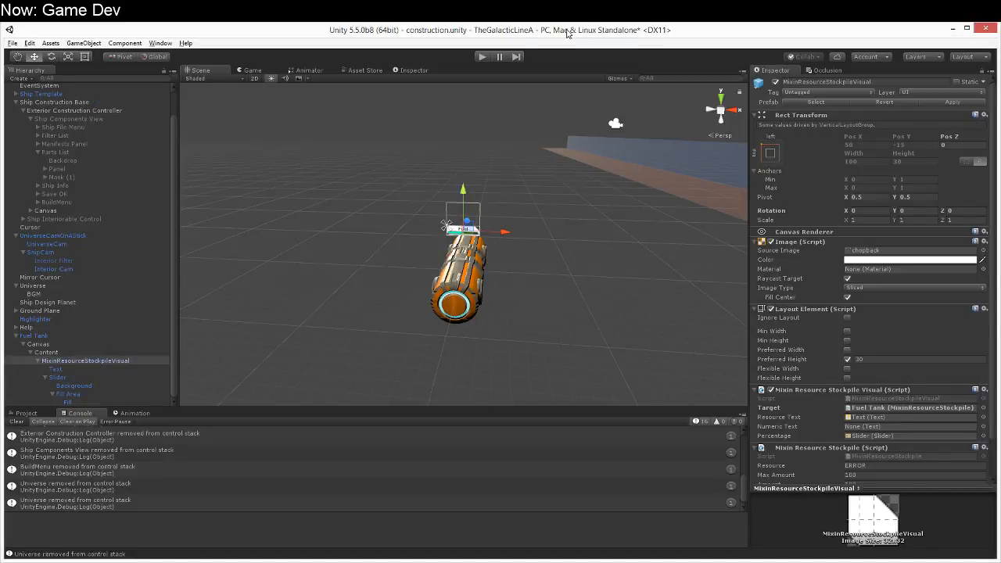
left_click(481, 56)
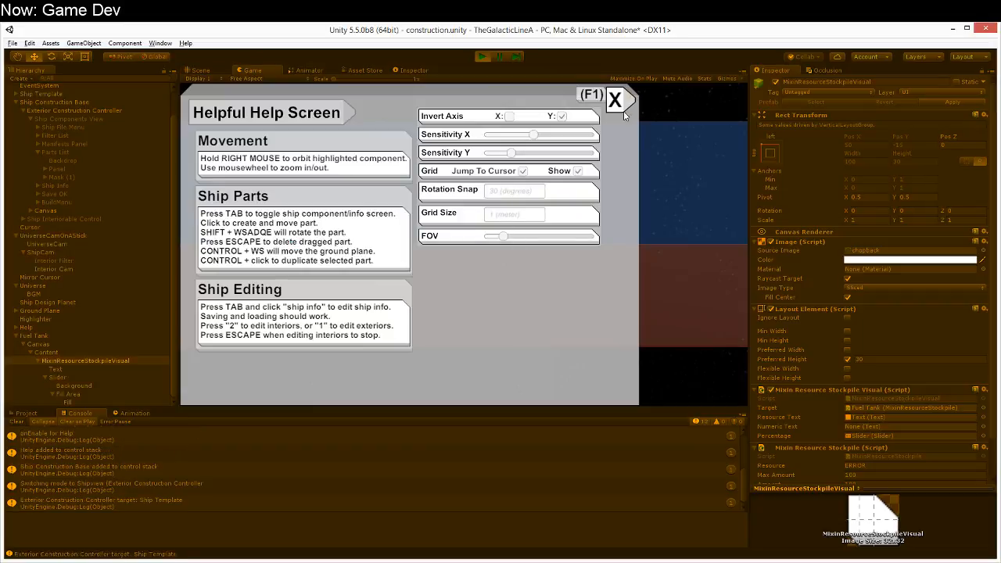
left_click(615, 98)
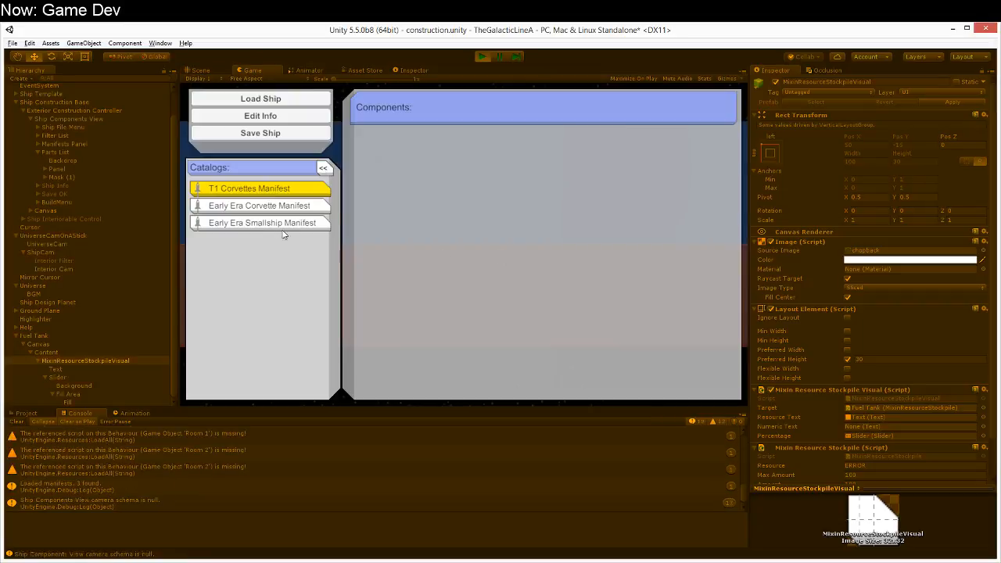
left_click(237, 191)
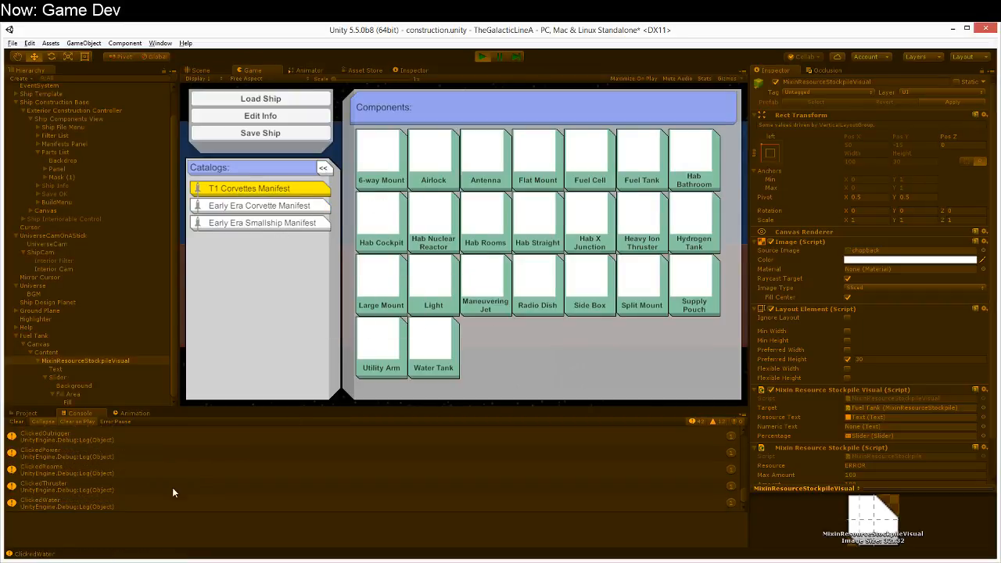
Step: Clear the console and place an Antenna part on the red plane
left_click(17, 423)
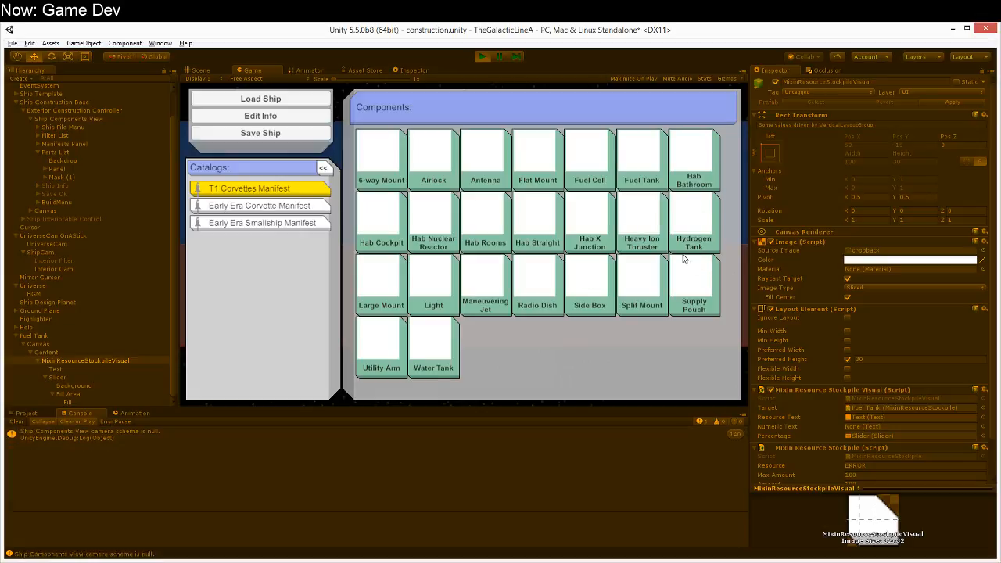
left_click(492, 160)
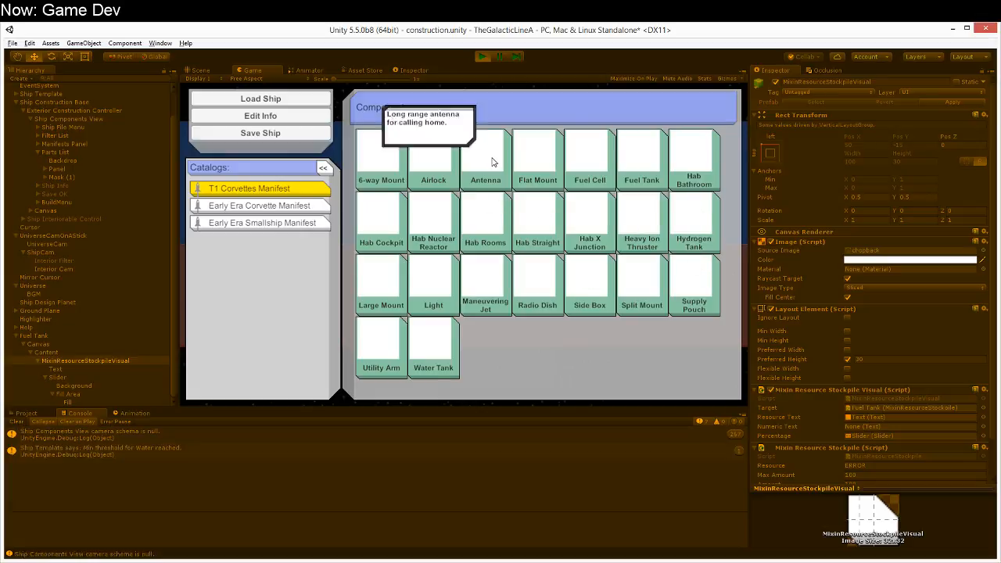
left_click(455, 275)
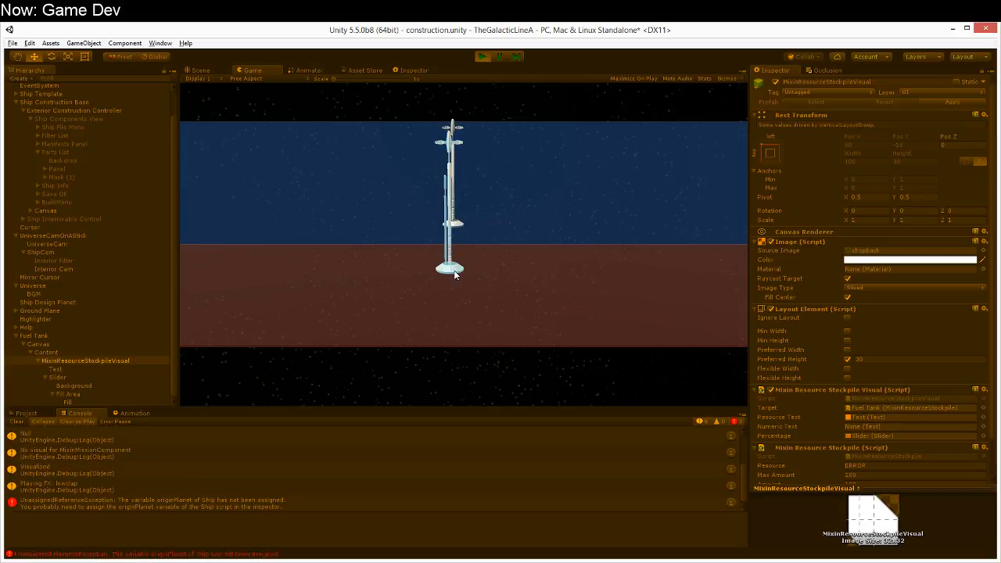
Step: Pause the game and examine the stack traces of the Visualized entry and the Antenna's missing default visualization error
left_click(499, 56)
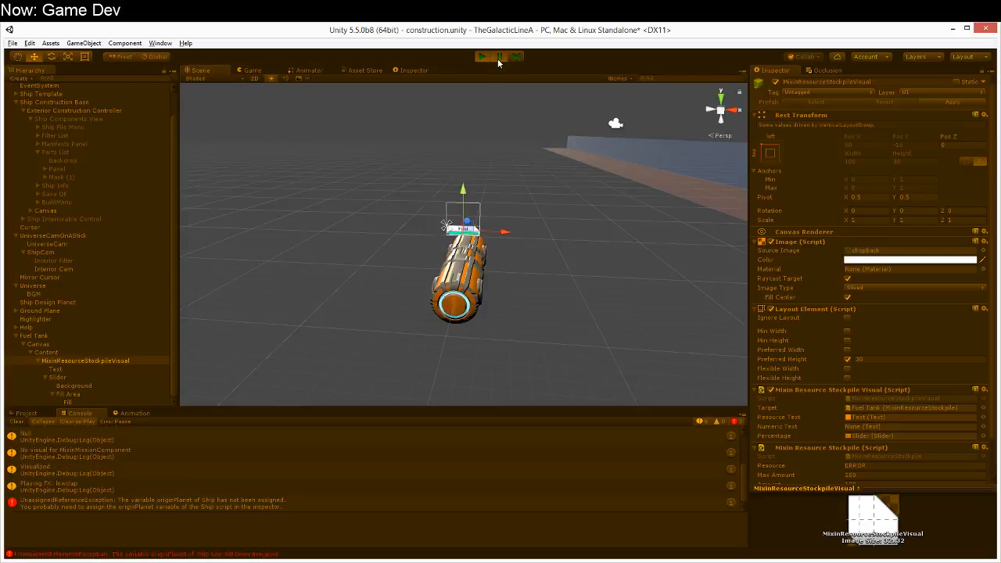
left_click(248, 472)
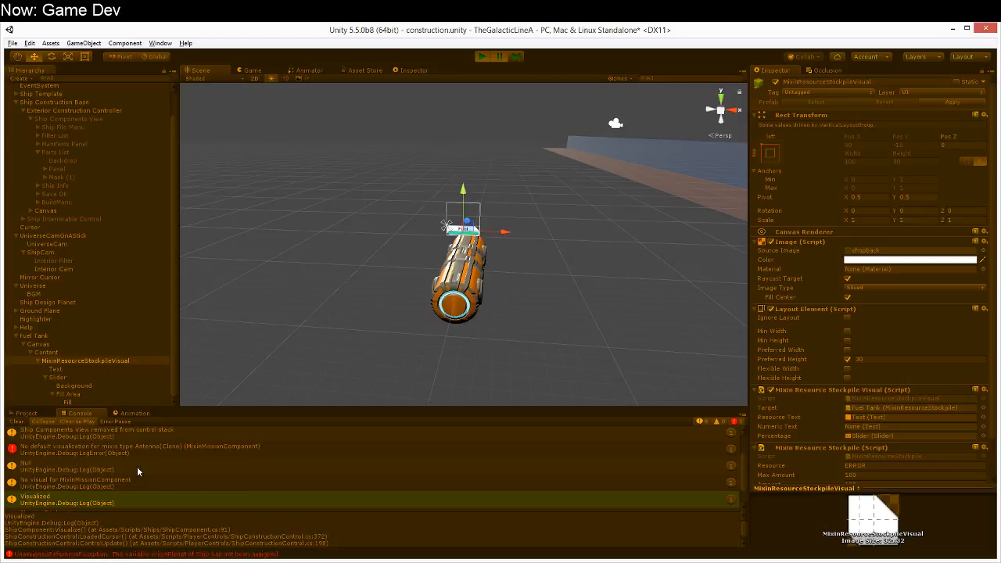
left_click(136, 453)
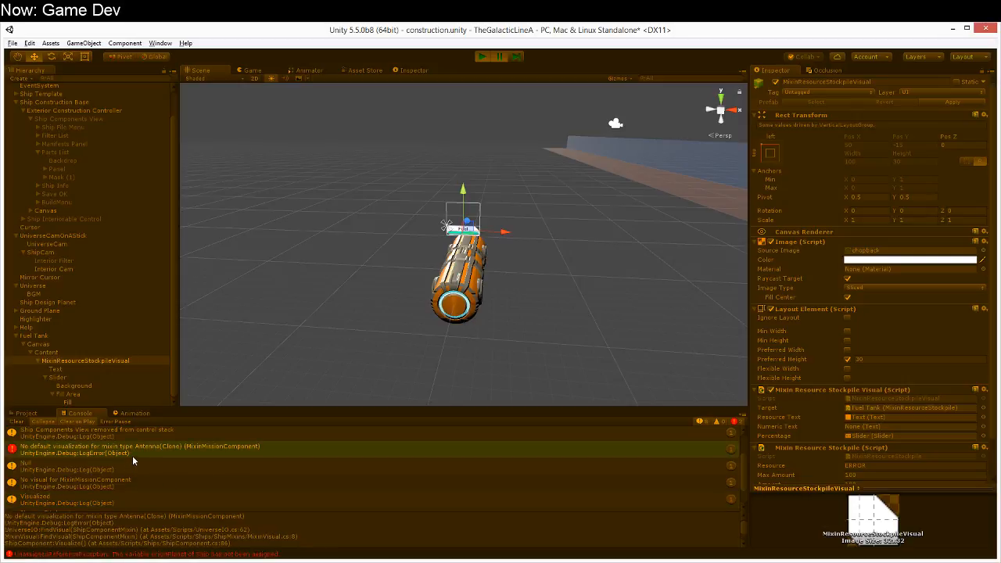
Step: Stop the running game and switch to MonoDevelop with the UniverseIO.cs script
scroll(140, 463, "up", 1)
scroll(154, 446, "down", 1)
scroll(147, 458, "up", 2)
left_click(480, 56)
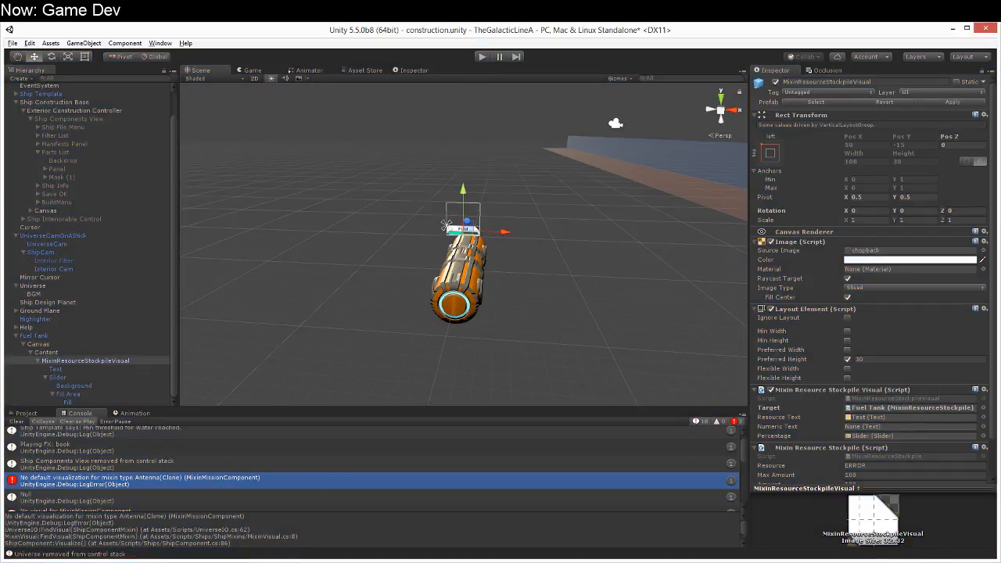
left_click(276, 560)
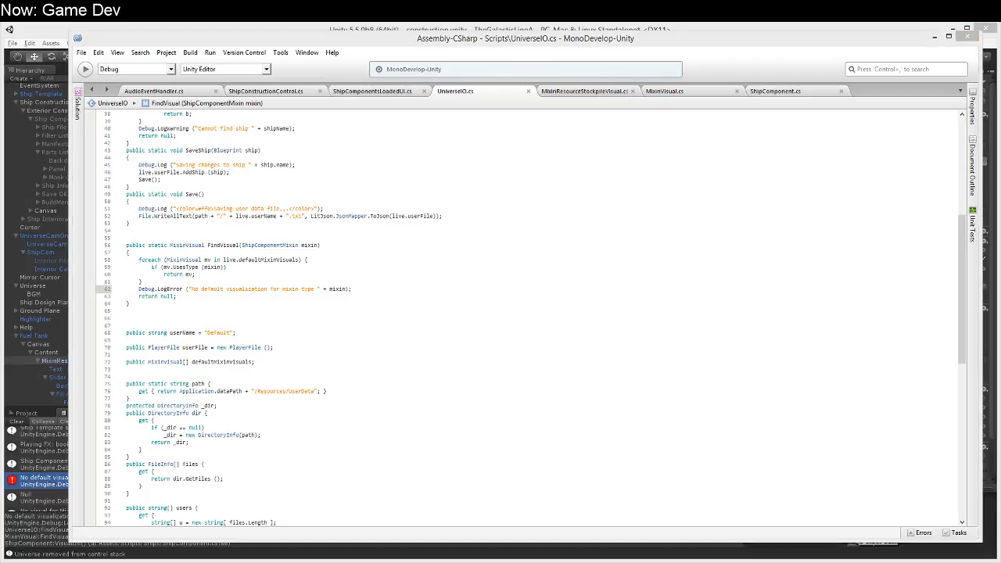
Step: Delete the extra blank lines between the users property and the initialization comment above Awake in UniverseIO.cs
scroll(326, 402, "down", 12)
left_click(288, 447)
left_click(273, 312)
key("shift+Down")
key("shift+Down")
key("Delete")
key("Up")
key("Up")
key("Up")
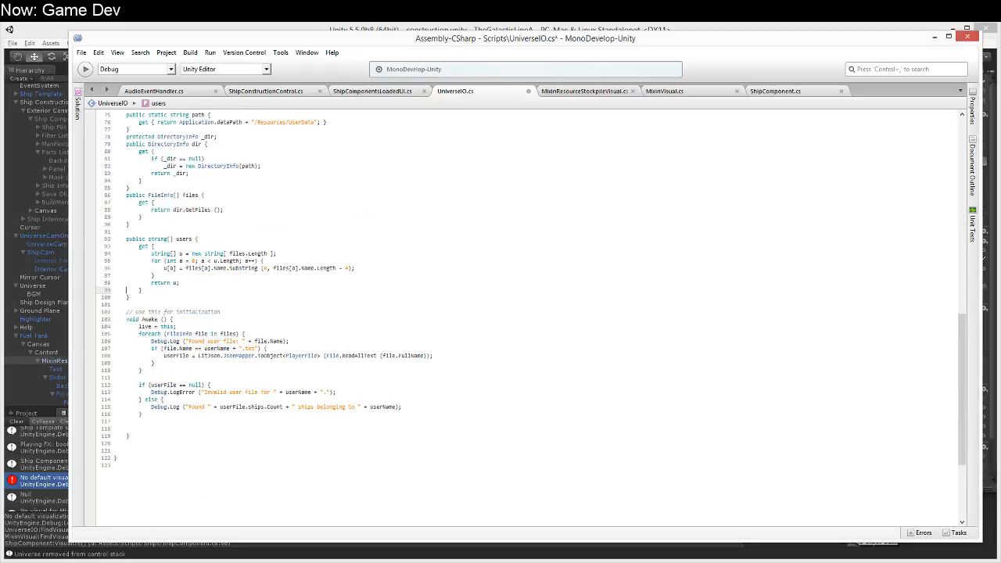
Step: Remove one surplus blank line at the end of the Awake method, after the userFile check
left_click(271, 295)
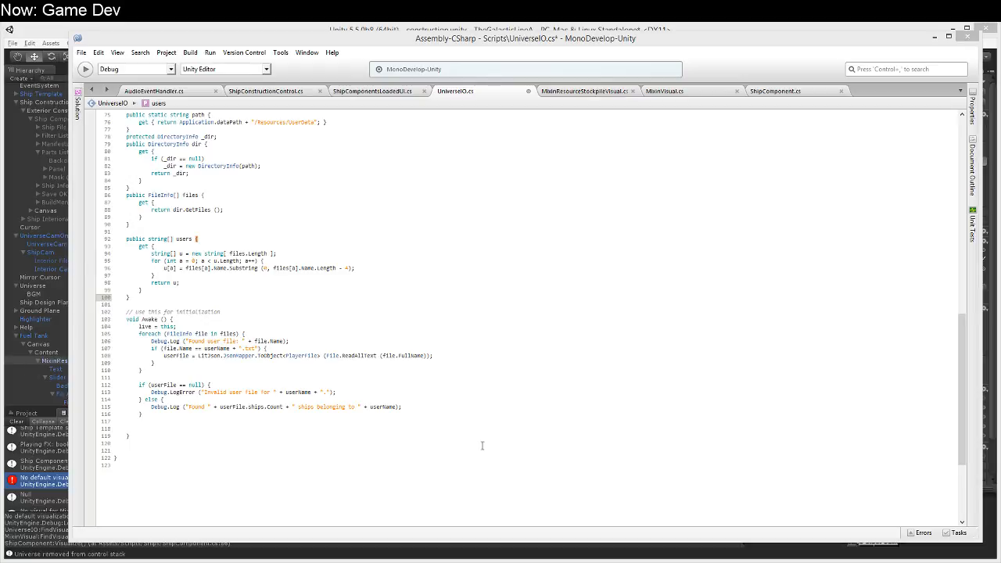
left_click(457, 405)
left_click(307, 427)
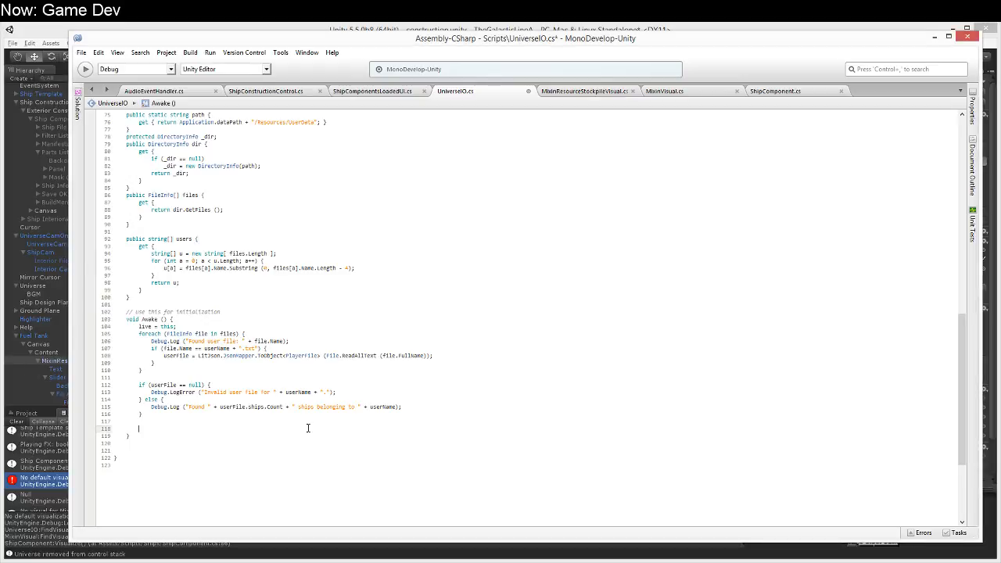
key("BackSpace")
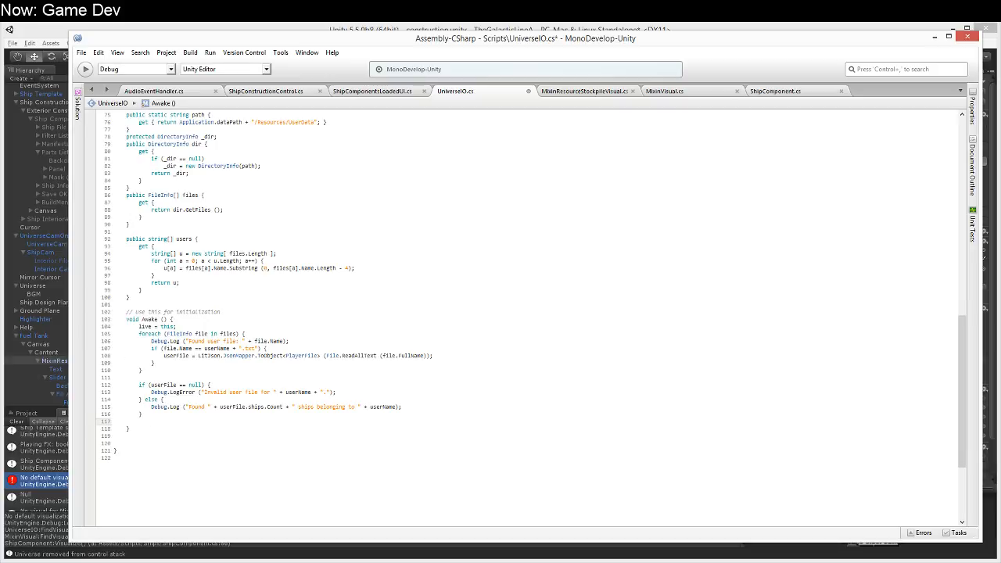
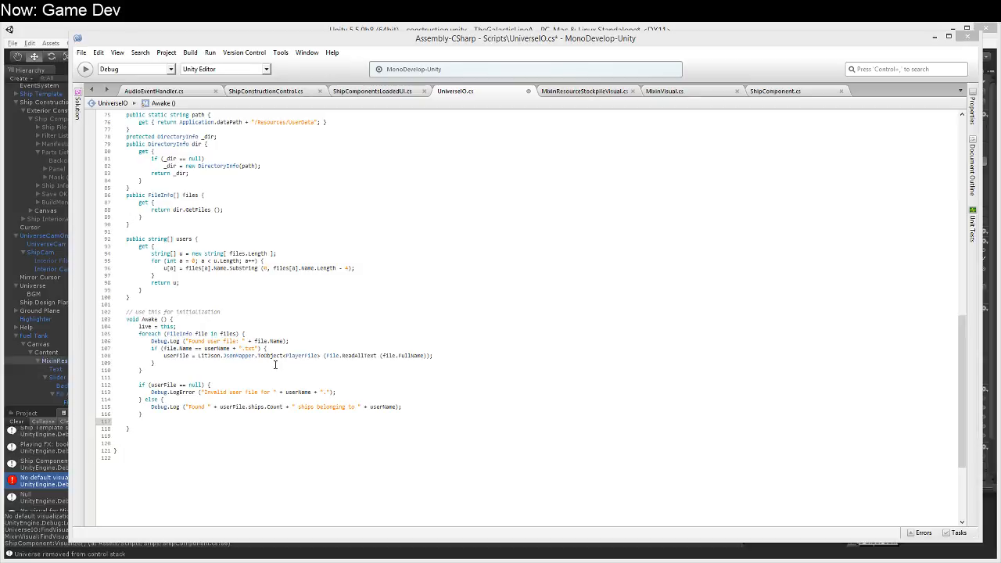
Step: Remove the cursor's ShipComponent Visualize call from the mouse-down block in ShipConstructionControl.cs and save the script
left_click(392, 418)
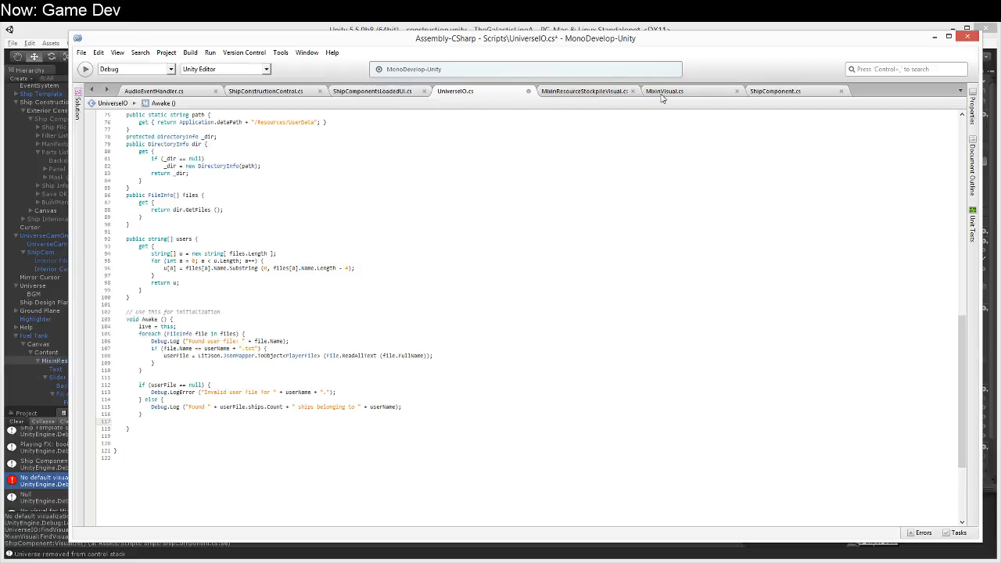
left_click(399, 93)
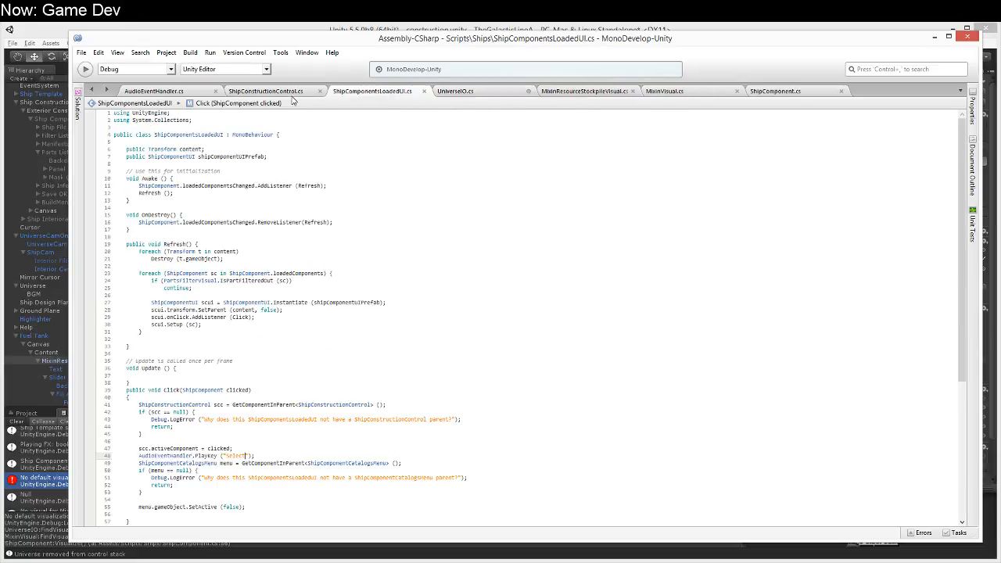
left_click(288, 94)
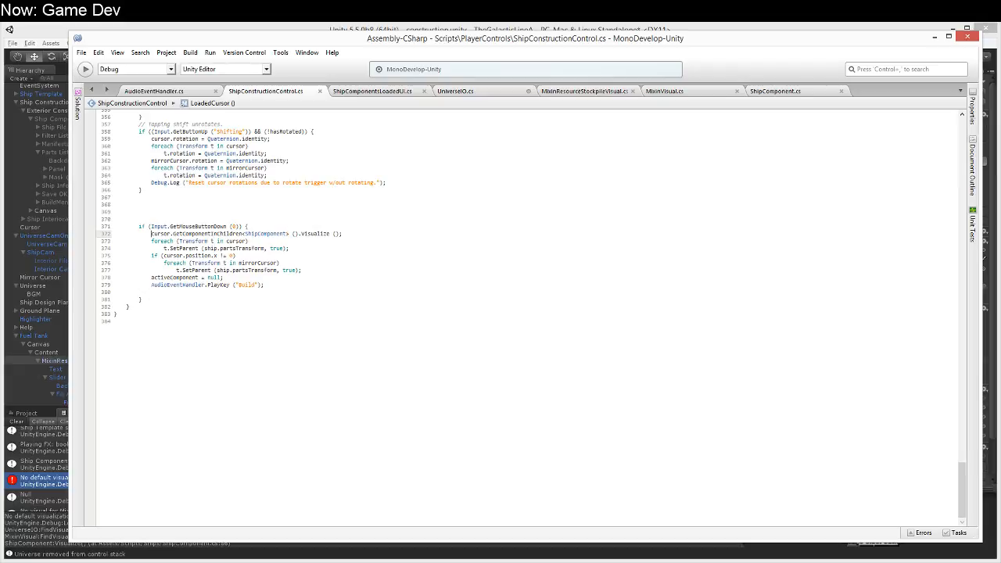
key("shift+Down")
key("Delete")
key("ctrl+s")
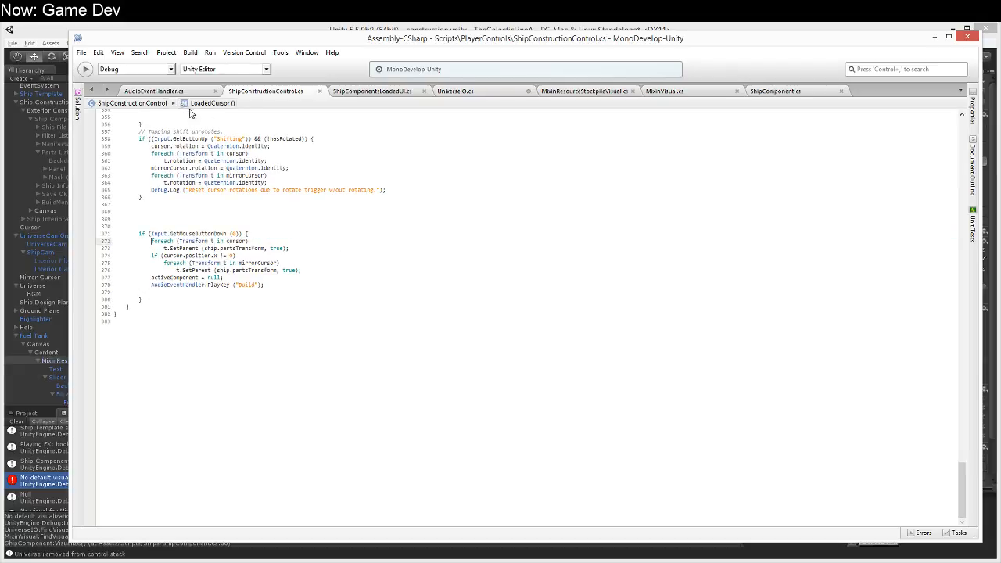
Step: Switch to Unity and open the Ship script from the Assets Scripts Ships folder
left_click(370, 31)
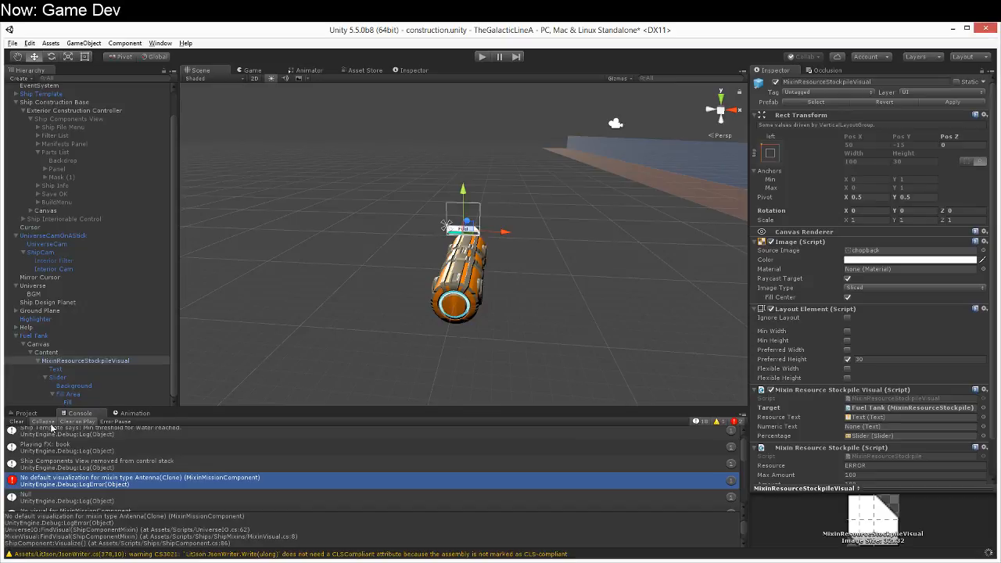
left_click(27, 415)
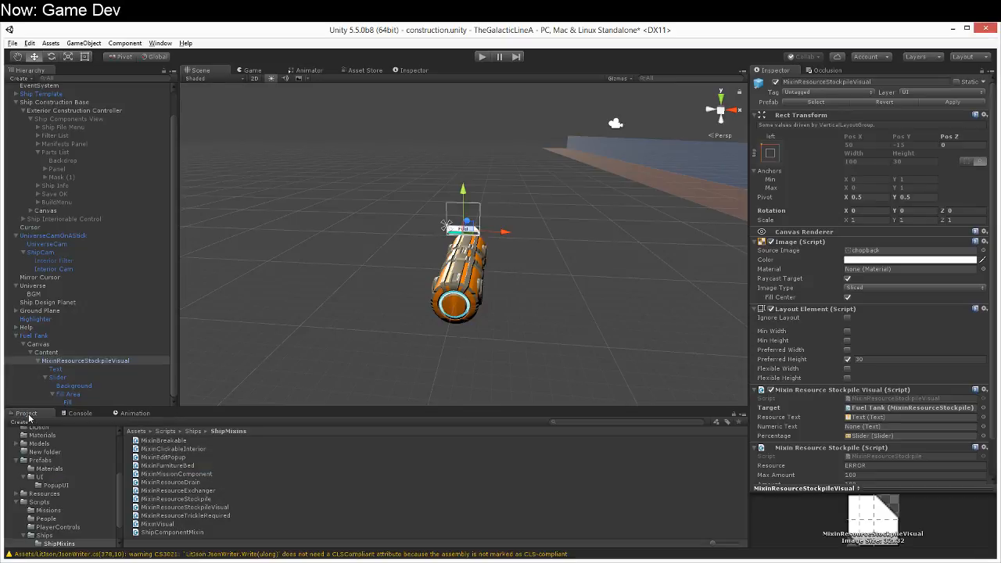
left_click(186, 516)
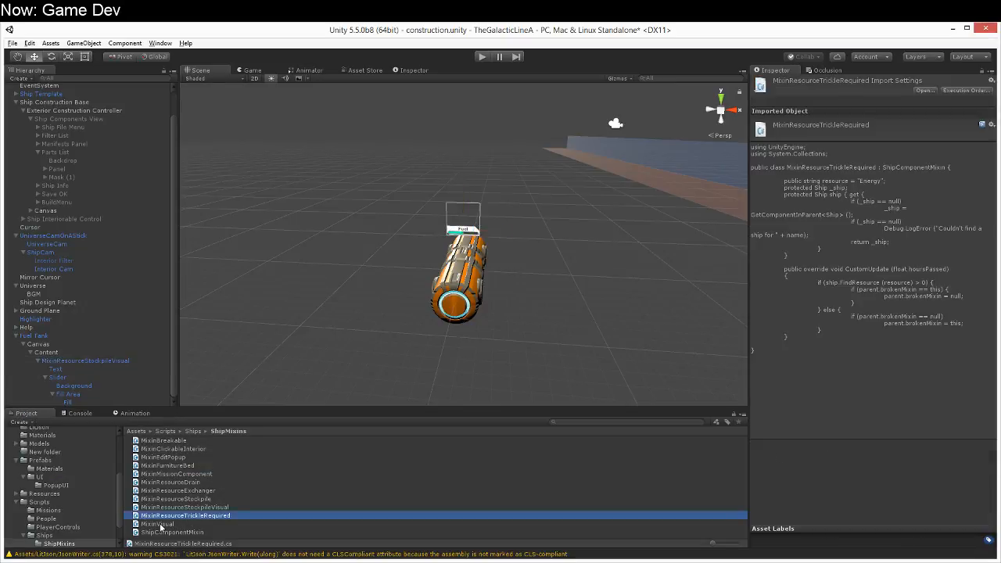
left_click(88, 535)
left_click(162, 506)
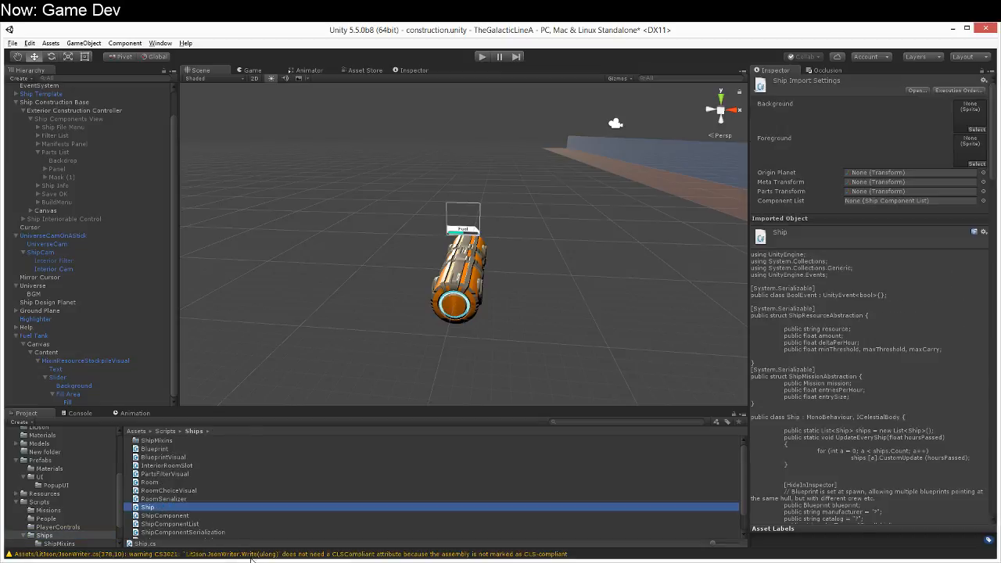
Step: Add an empty public void method DisplayEngineeringUI (bool display) at the end of the Rendering region in Ship.cs
scroll(321, 349, "down", 20)
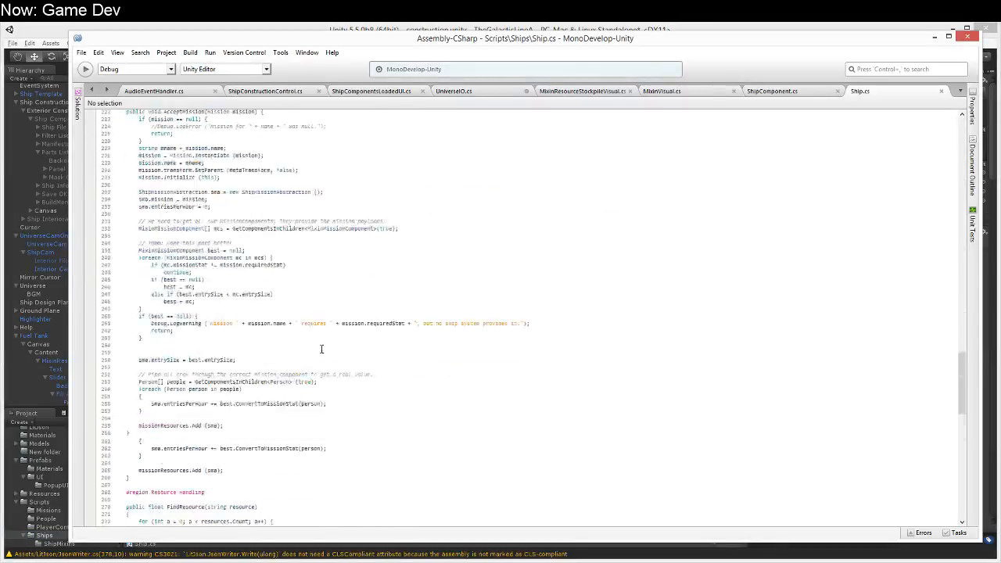
scroll(319, 356, "down", 20)
scroll(268, 300, "up", 20)
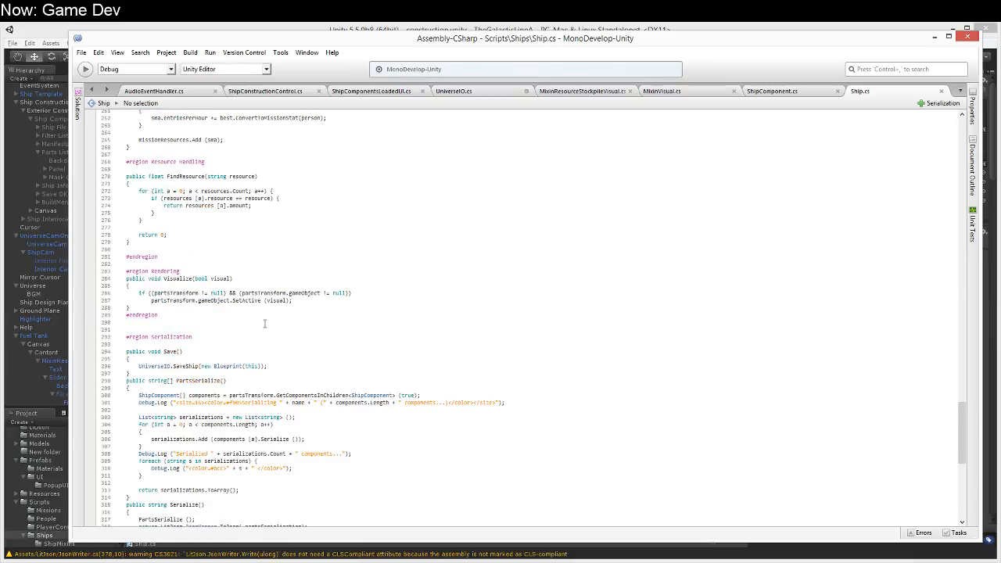
scroll(202, 313, "down", 2)
left_click(223, 270)
left_click(223, 263)
key("Return")
type("public void")
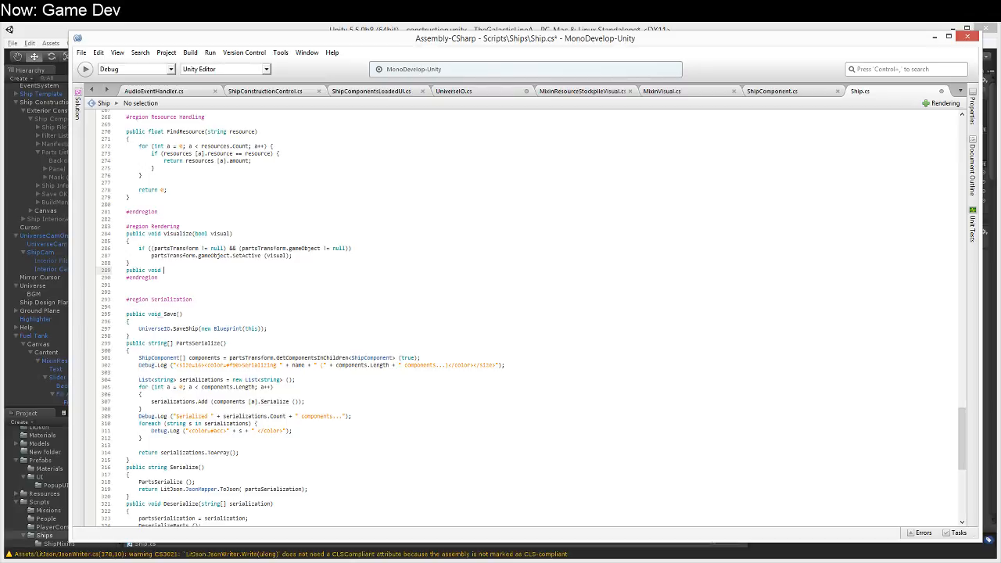
type(" DisplayEngineeringUI (b")
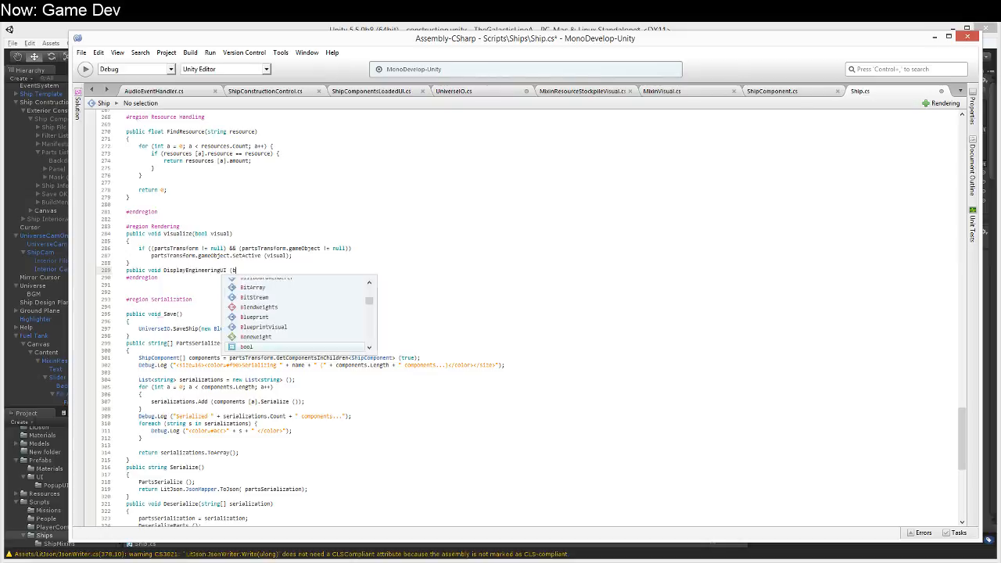
type("ool display)")
key("Return")
type("{")
key("Return")
type("}")
Step: Rename the new method to SetEngineeringUI and place the cursor in its body
left_click(148, 270)
key("shift+Right")
key("shift+Right")
key("shift+Right")
key("shift+Right")
key("shift+Right")
key("shift+Right")
key("shift+Right")
type("Set")
key("Down")
key("Return")
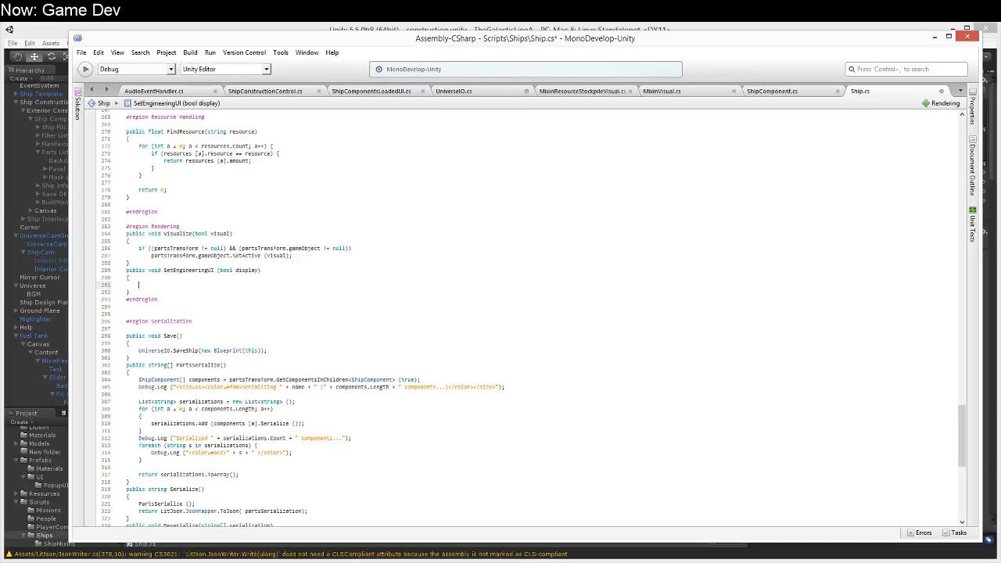
Step: Add the comment "Todo: if parts not shown, don't show the engineering ui." inside SetEngineeringUI
scroll(238, 337, "up", 20)
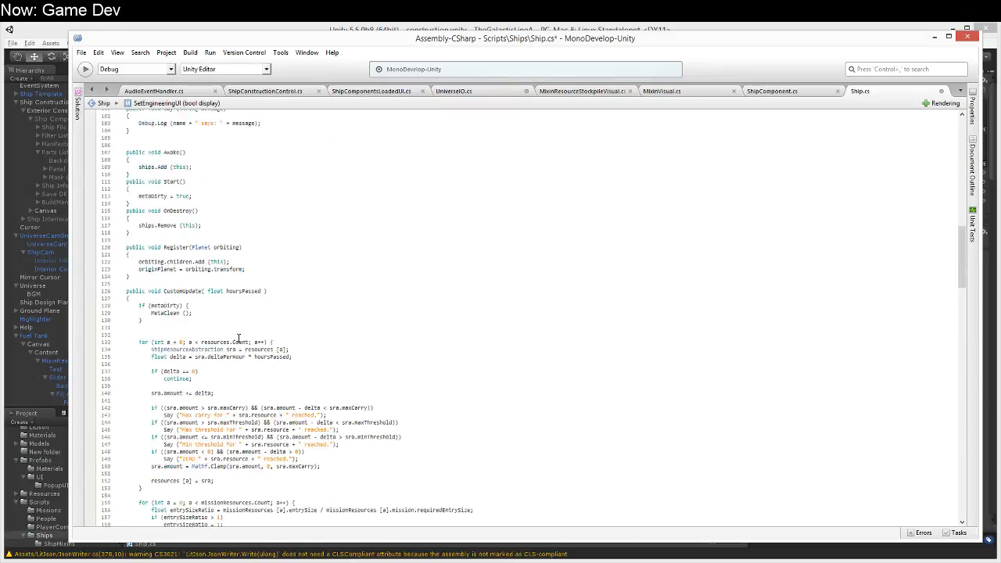
scroll(238, 339, "down", 20)
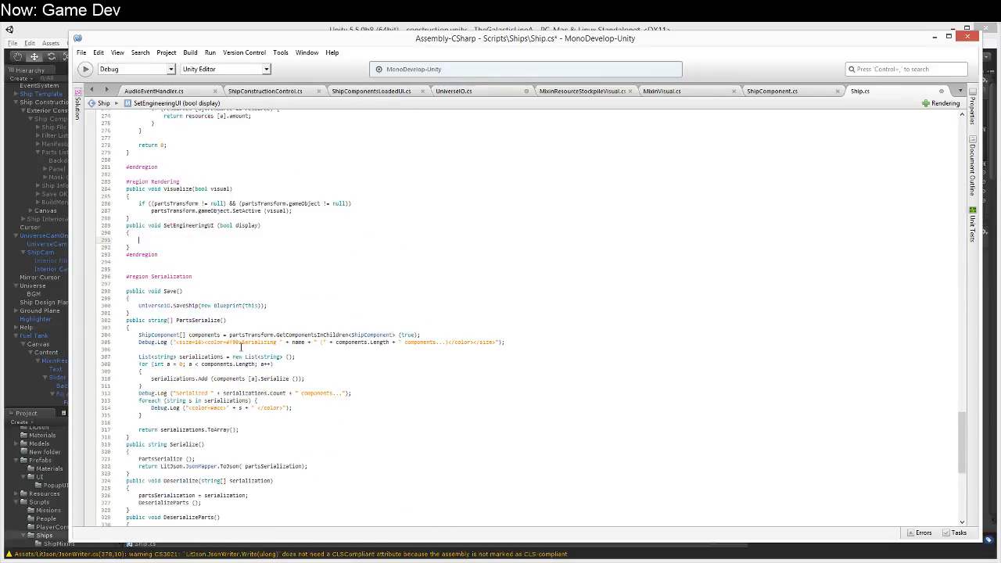
type("if (")
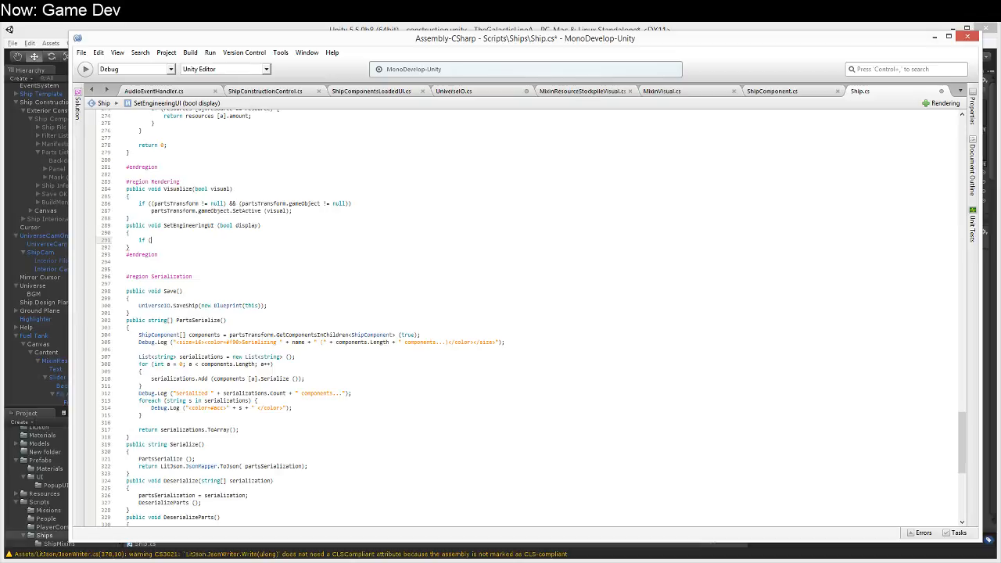
key("BackSpace")
key("BackSpace")
key("BackSpace")
key("BackSpace")
type("// todo: t")
type("f parts not shown, don't show the engineering ui.")
key("Return")
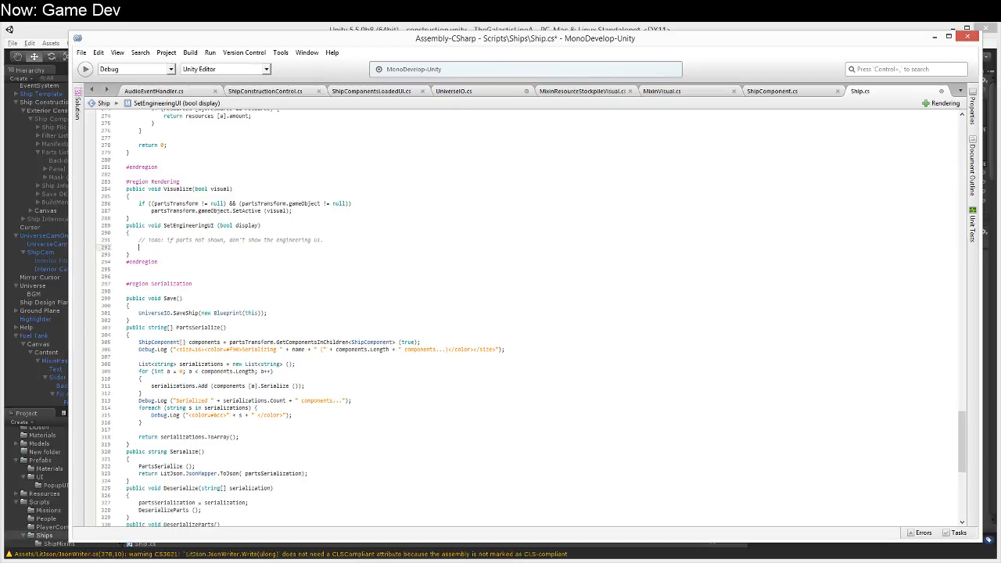
Step: Enter a reference to componentList.components below the Todo comment in SetEngineeringUI
scroll(234, 457, "up", 20)
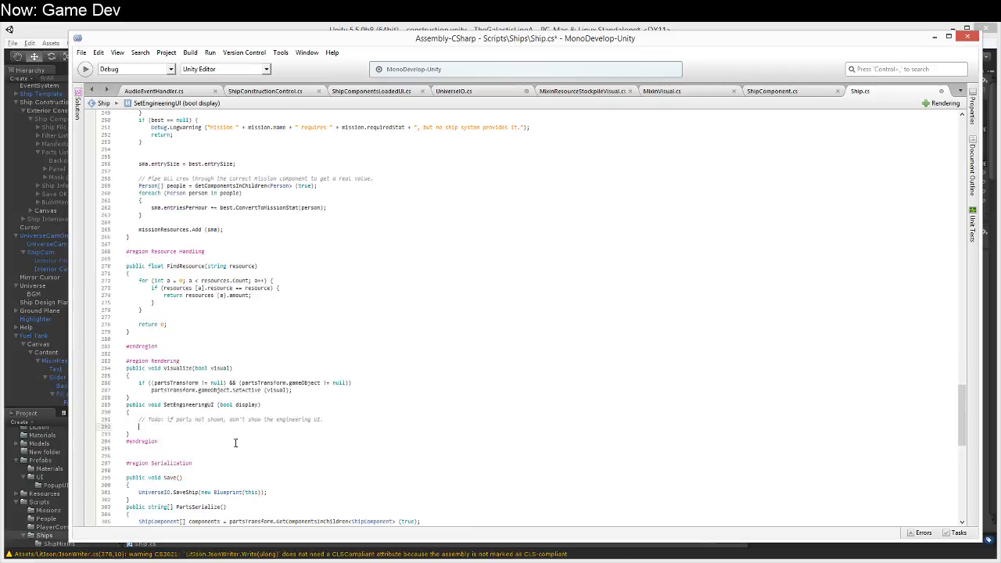
scroll(234, 456, "up", 20)
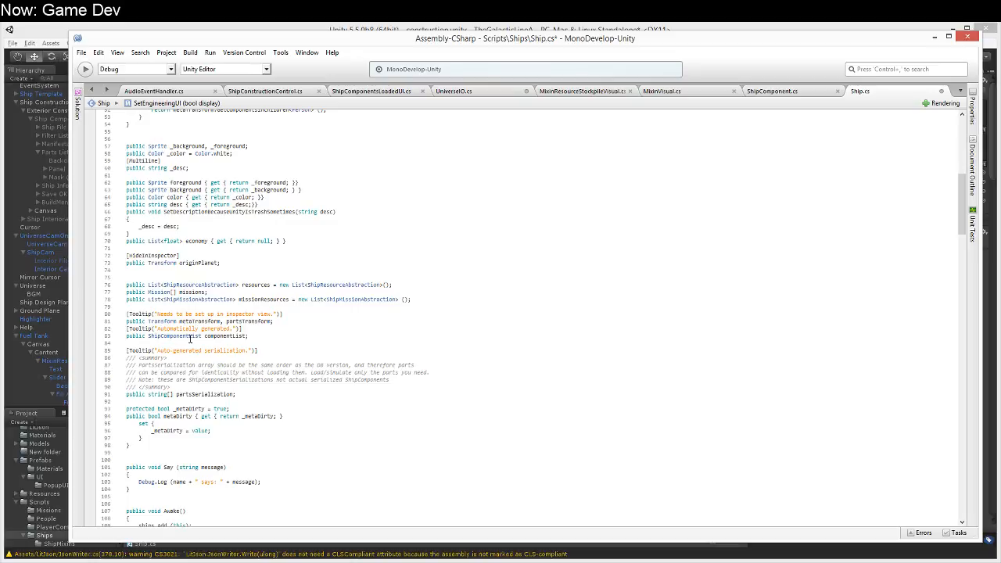
type("Component")
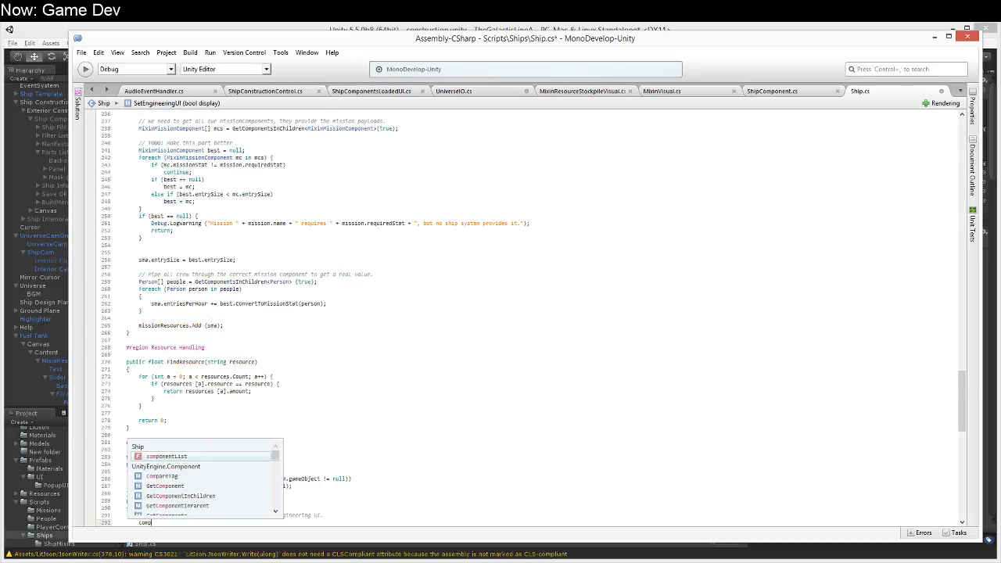
type("List.")
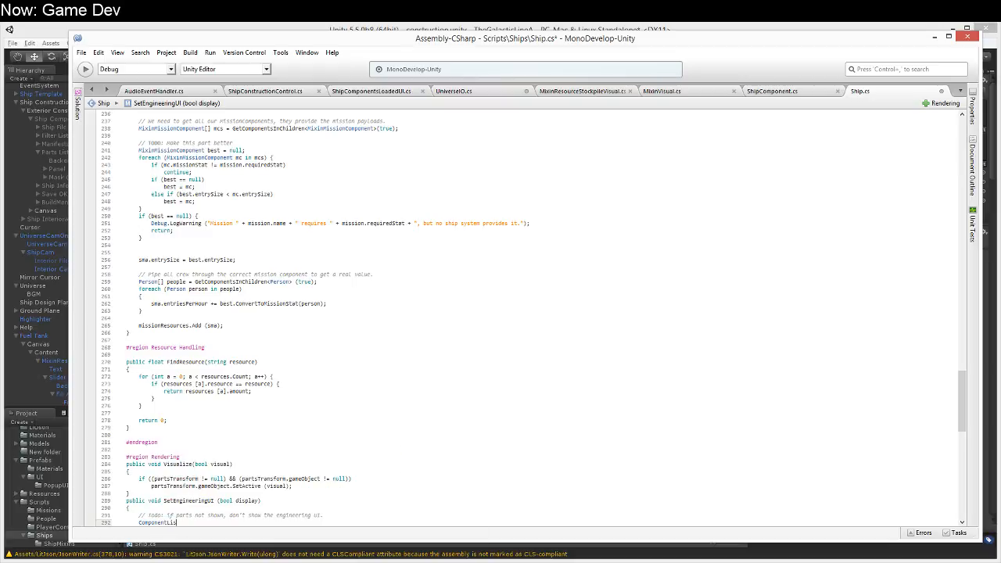
key("Home")
key("Delete")
type("c")
key("End")
type(".")
key("Up")
key("Up")
key("Up")
key("Up")
key("Up")
key("Up")
key("Up")
key("Up")
key("Up")
key("Up")
key("Up")
key("Up")
key("Up")
key("Up")
key("Up")
key("Up")
key("Up")
key("Up")
key("Up")
key("Up")
key("Up")
key("Up")
key("Up")
key("Up")
key("Up")
key("Up")
key("Up")
key("Up")
key("Up")
key("Up")
key("Up")
key("Up")
key("Up")
key("Up")
key("Up")
key("Up")
key("Up")
key("Up")
key("Up")
key("Up")
key("Up")
key("Up")
key("Up")
key("Up")
key("Up")
key("Up")
key("Up")
key("Down")
key("Down")
Step: Write the loop header foreach (ShipComponent sc in componentList.components) below the Todo comment and select the leftover reference line for replacement
key("Up")
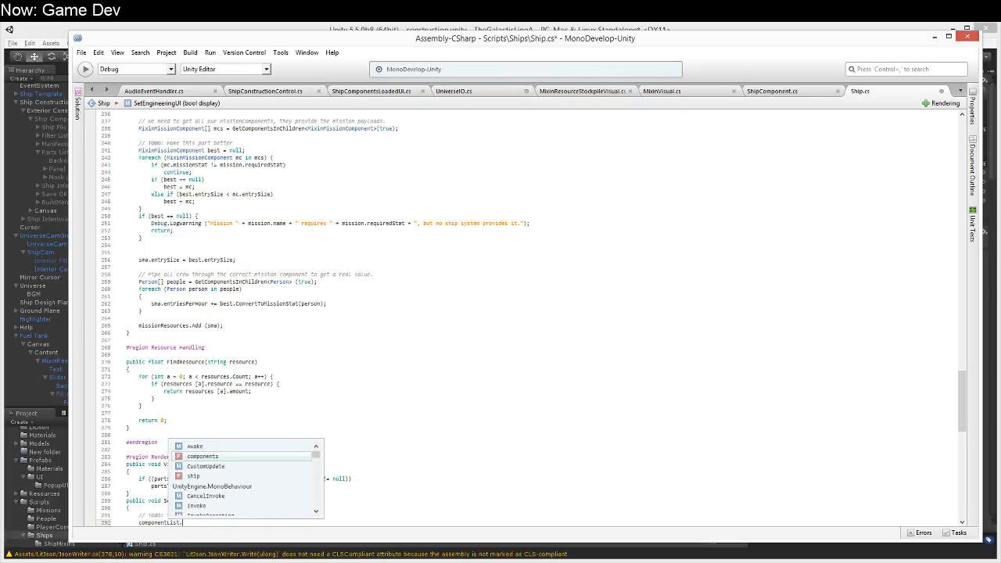
key("Return")
key("Up")
key("End")
key("Return")
type("foreach (ShipCompone")
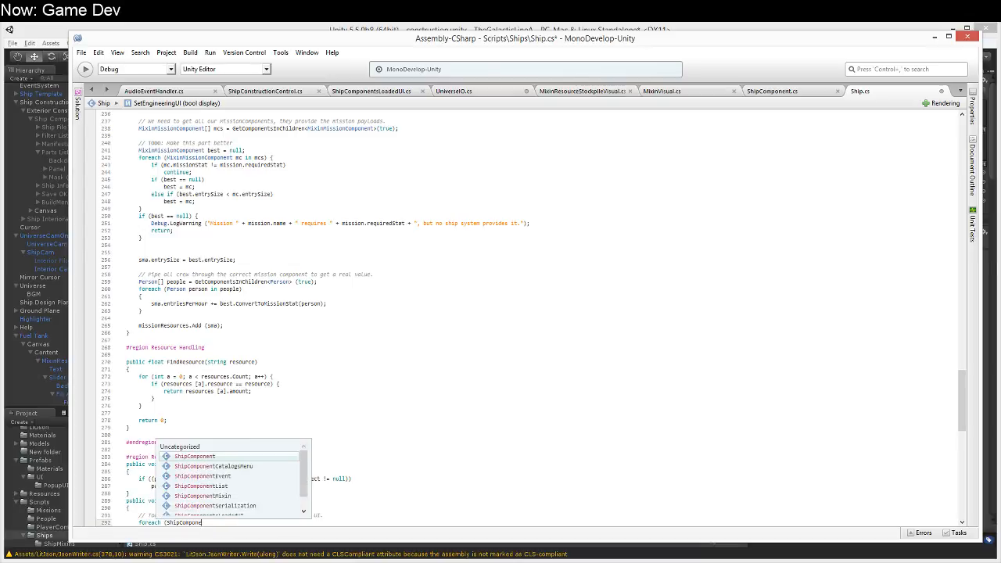
type("nt sc in shipCompone")
key("Escape")
key("Down")
key("Down")
key("Up")
key("shift+Home")
key("ctrl+c")
key("Up")
key("End")
key("ctrl+shift+Left")
key("ctrl+v")
type(")")
key("Return")
key("shift+Down")
key("shift+End")
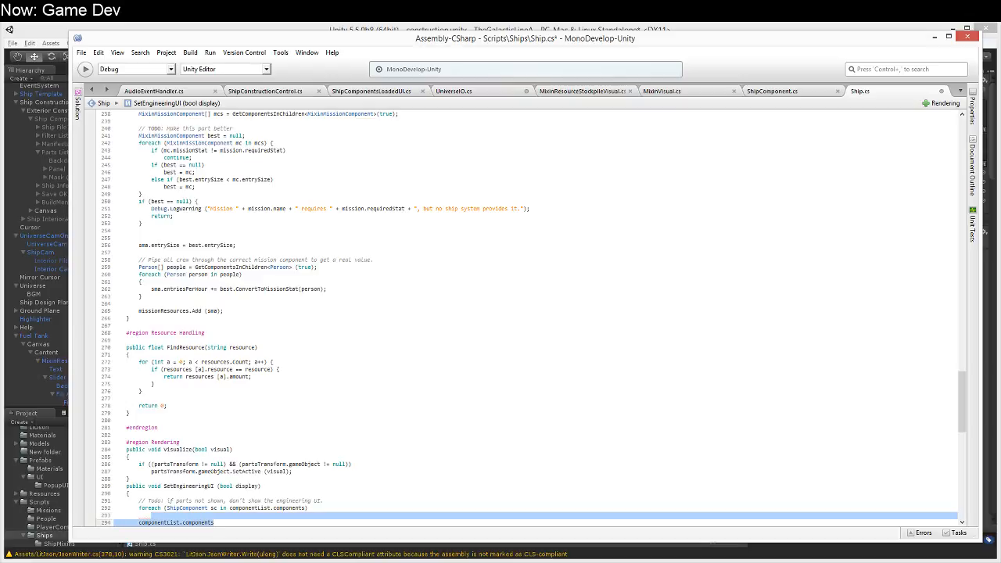
Step: Fill the loop body with the call sc.Visualize (); and close its brace
type("sc.Visualize")
key("Return")
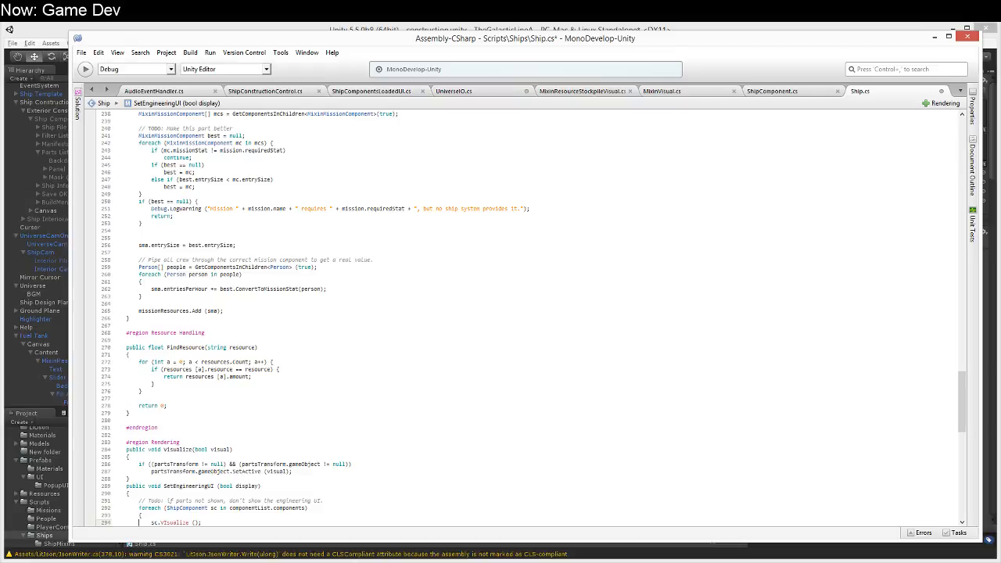
type(";")
key("Return")
type("}")
Step: Put the Visualize call under an if (display) condition and add an else branch after it
key("Up")
key("Up")
key("End")
key("Return")
type("if (d")
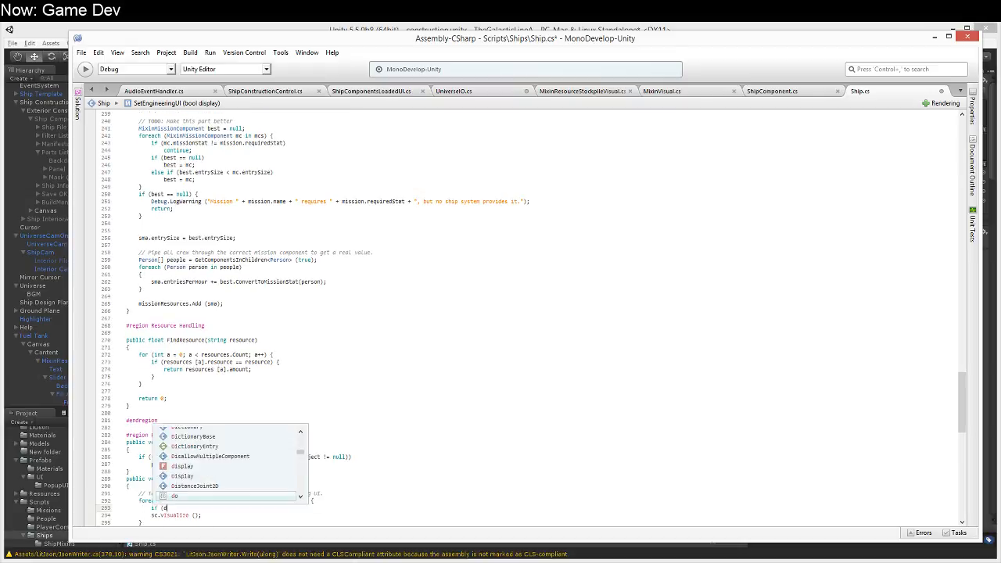
type("isplay)")
key("Down")
key("Home")
key("Tab")
key("End")
key("Return")
type("es")
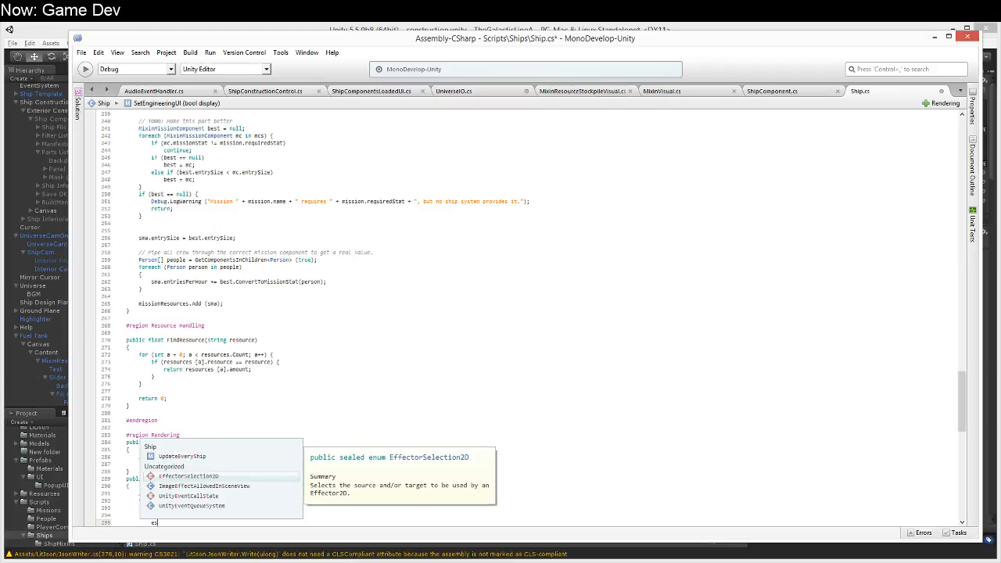
key("BackSpace")
type("lse")
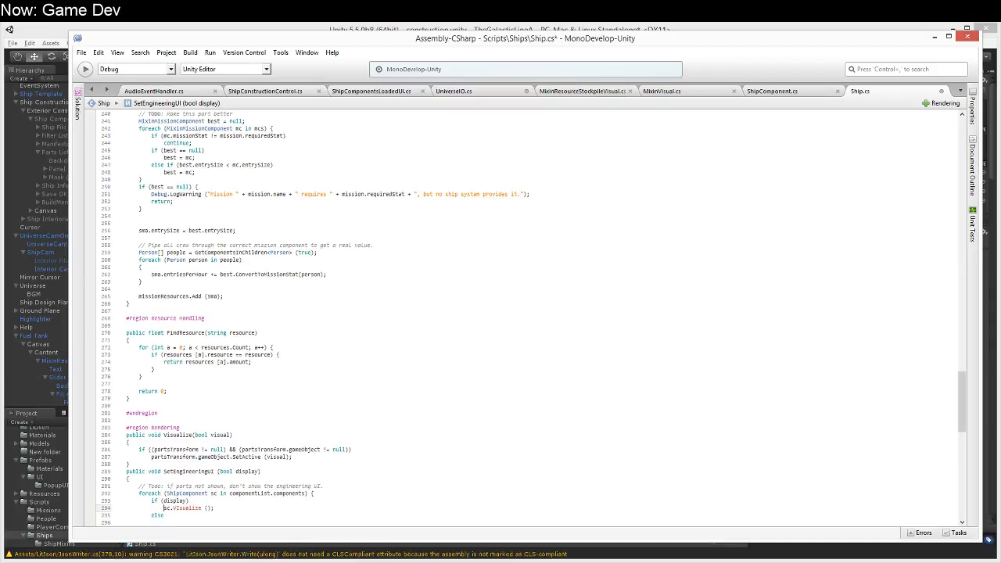
Step: Add an unvisualize call on sc in the else branch by adapting a copy of the Visualize line
key("Return")
type("sc.VIsualize ();")
key("Up")
key("Up")
key("Home")
key("Delete")
type("i")
key("Down")
key("Down")
key("BackSpace")
key("BackSpace")
type("Unvi")
key("Down")
key("Down")
key("Down")
key("Down")
key("Down")
key("Down")
key("Down")
key("Down")
key("Down")
key("Down")
key("Down")
key("Up")
key("Up")
key("Up")
key("Up")
key("Up")
key("Up")
key("Up")
key("Up")
key("Up")
key("Up")
key("Up")
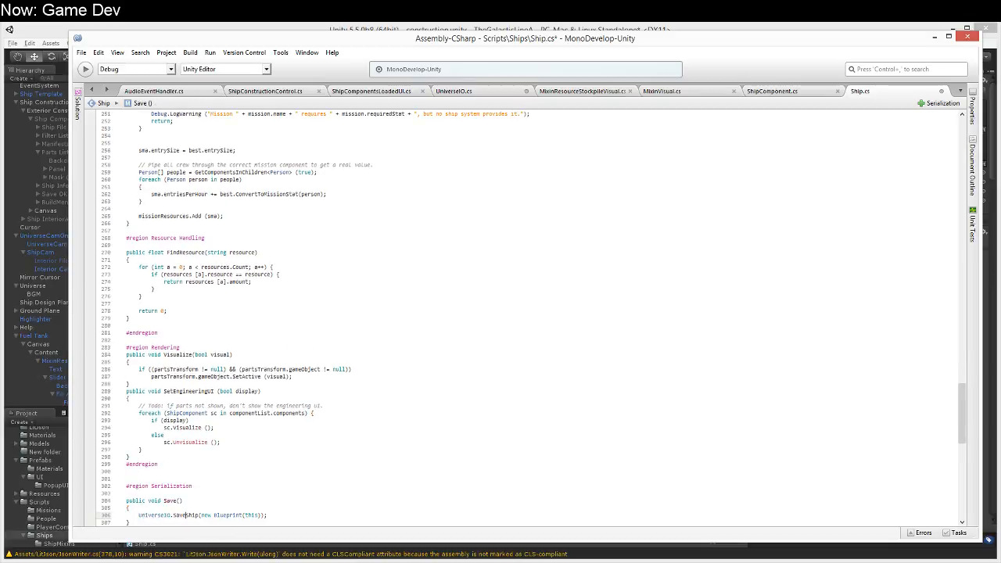
Step: Rewrite the else branch call as sc.Unvisualize(); and save Ship.cs
key("ctrl+Left")
key("ctrl+shift+Right")
key("BackSpace")
key("BackSpace")
type(".unv")
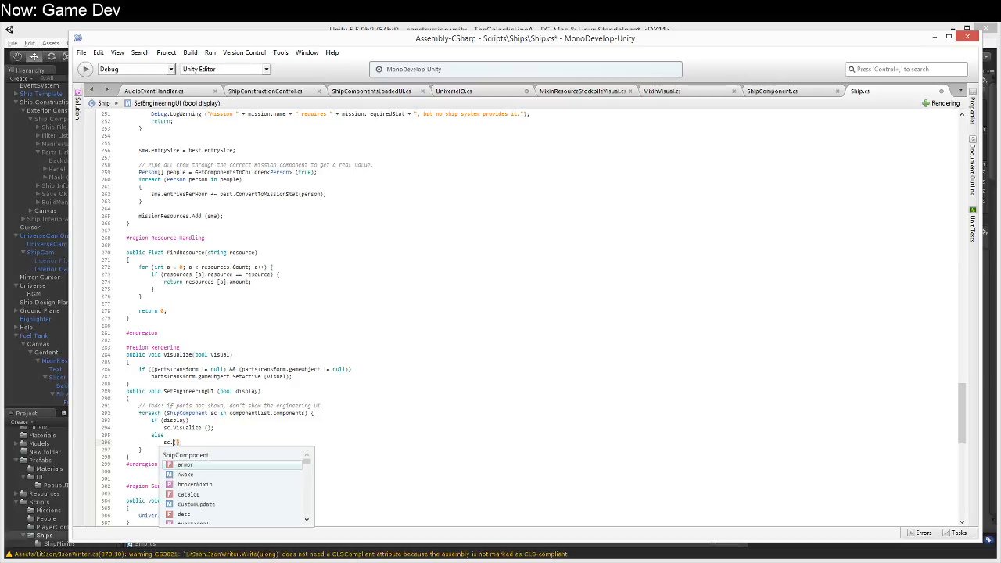
type("isualize")
key("ctrl+s")
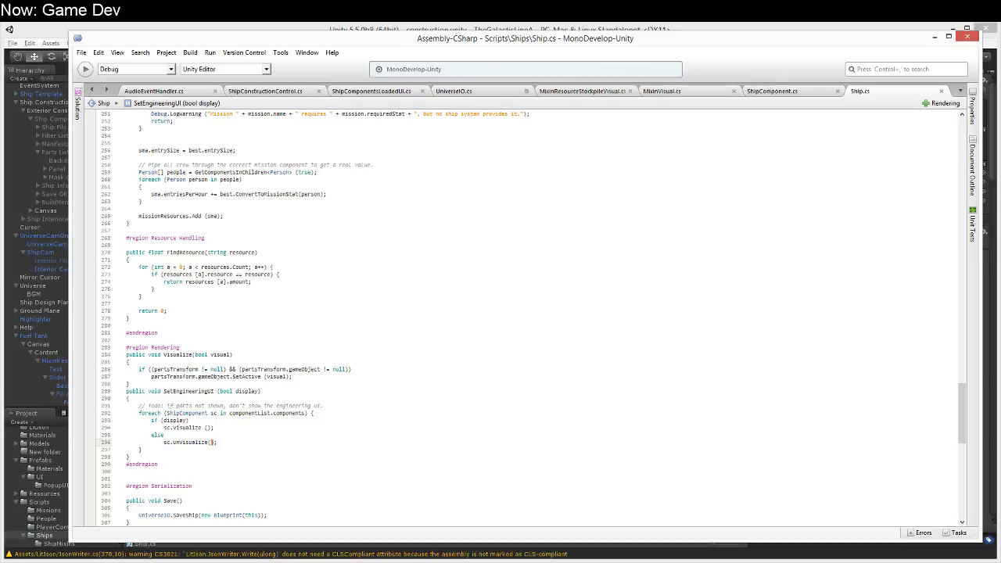
Step: Rename the UnVisualize method in ShipComponent.cs to Unvisualize and return to Ship.cs
left_click(199, 442)
left_click(798, 96)
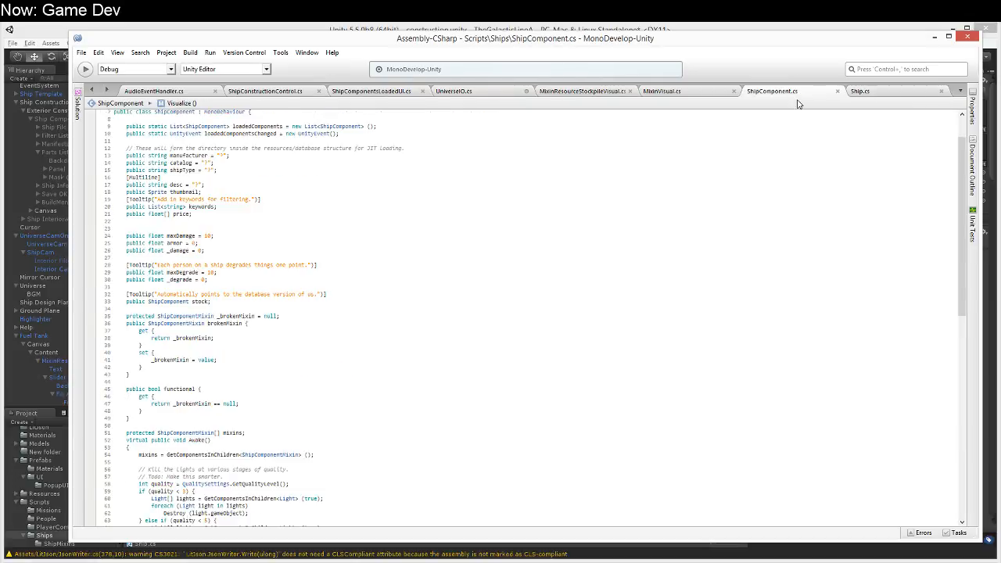
scroll(223, 406, "down", 20)
scroll(214, 375, "up", 4)
left_click(171, 366)
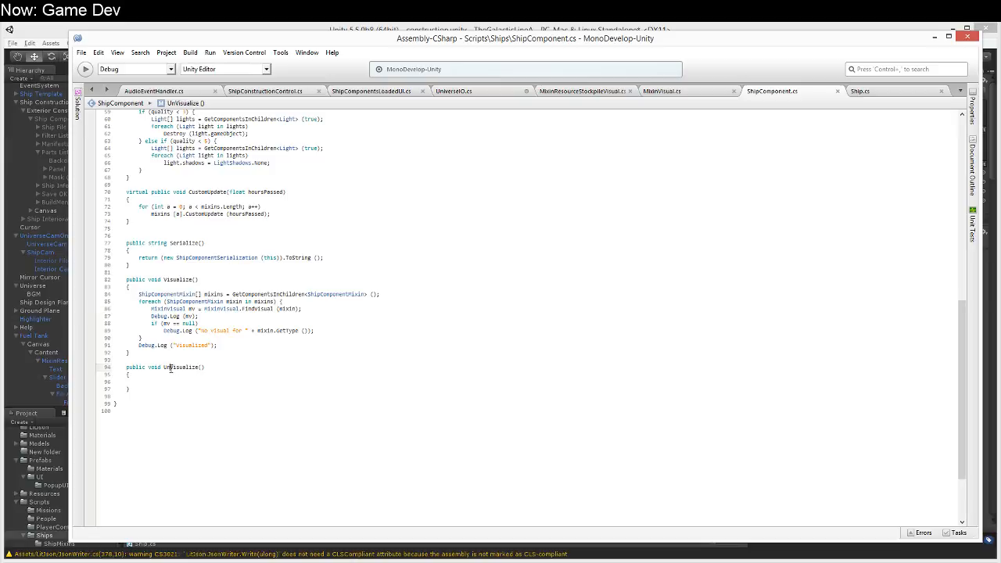
scroll(171, 367, "up", 2)
key("Delete")
type("v")
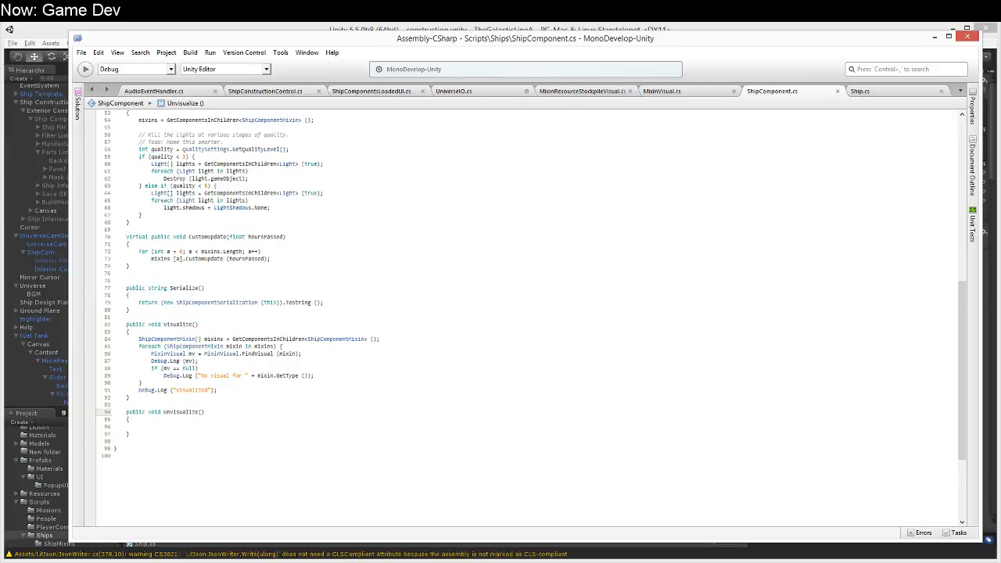
left_click(899, 94)
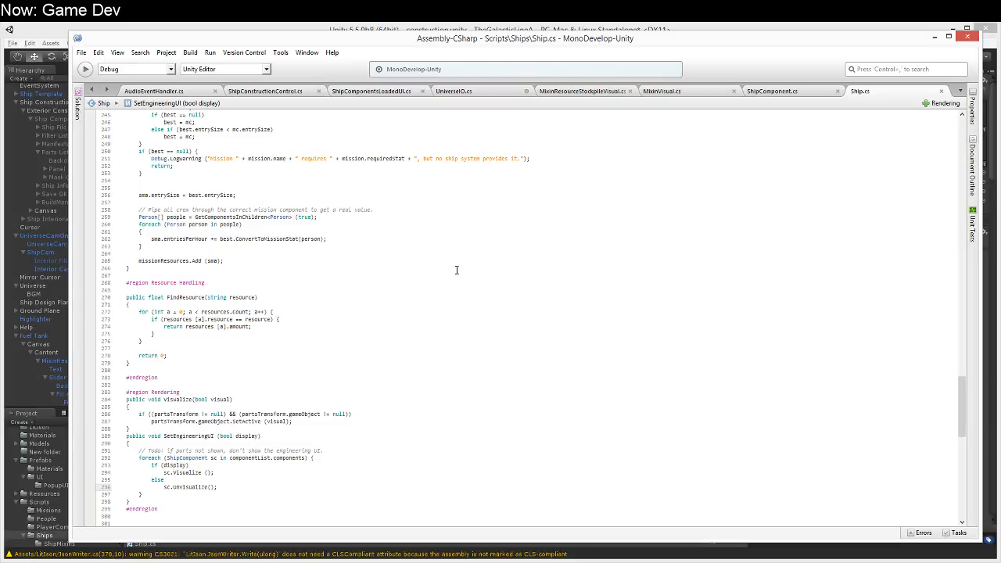
Step: Switch to Unity, open the project's Input settings and collapse the expanded Submit and Altered Control axes
left_click(407, 30)
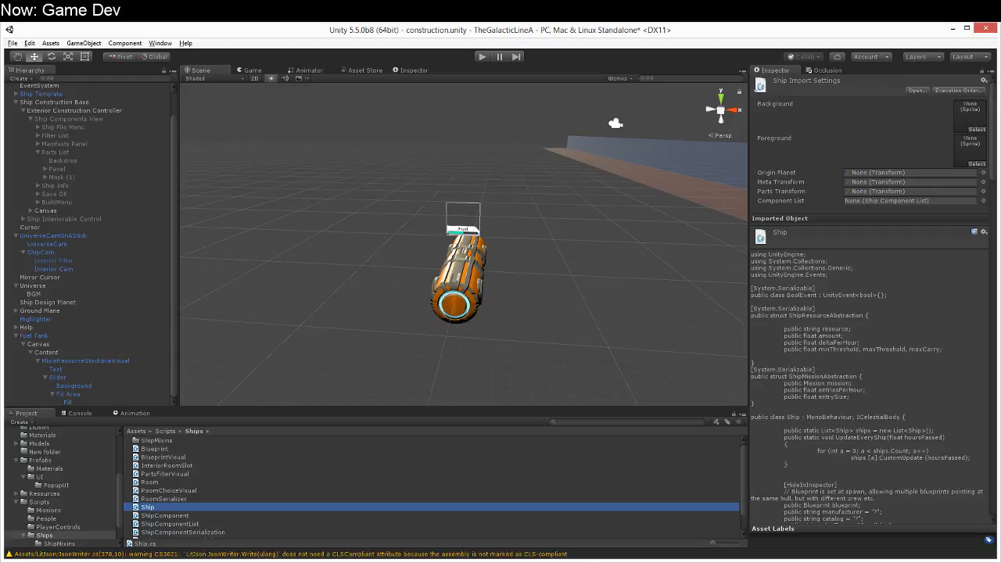
left_click_drag(482, 333, 538, 311, "alt")
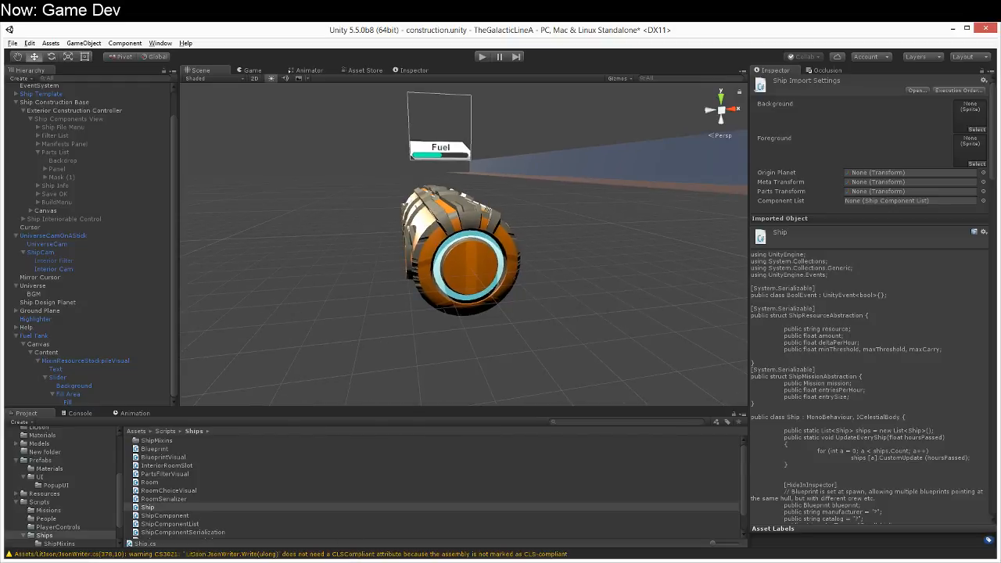
left_click_drag(384, 316, 448, 304, "alt")
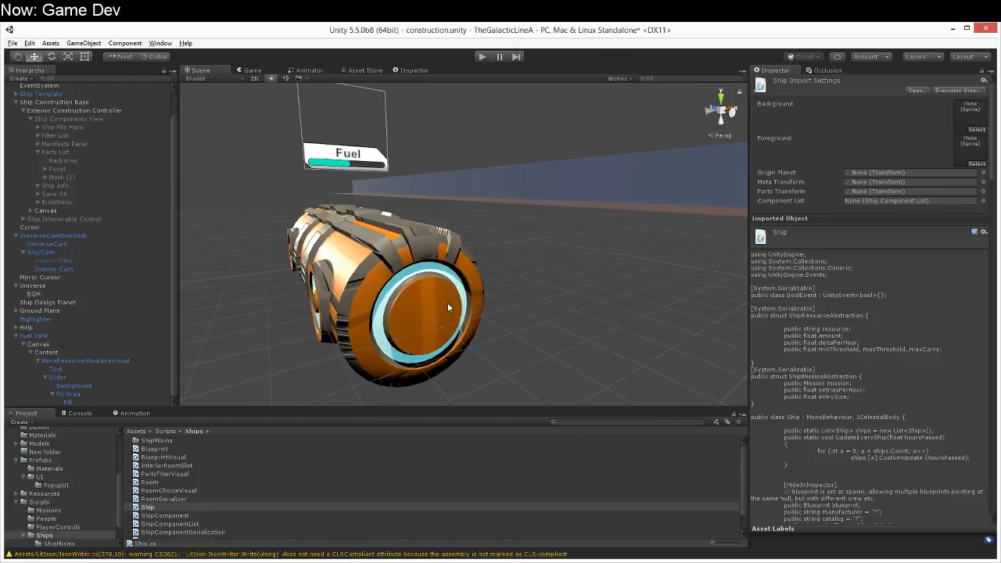
left_click(29, 43)
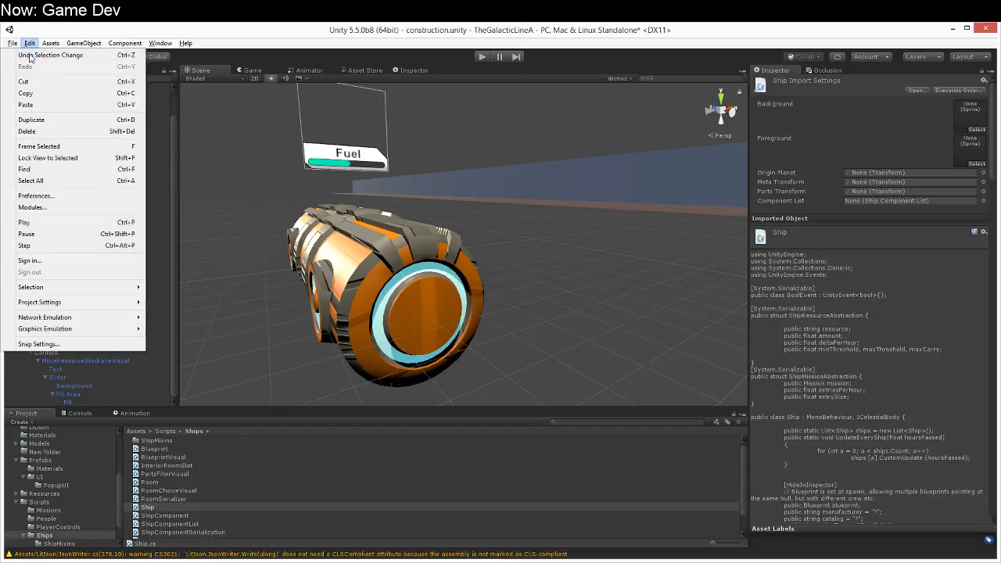
mouse_move(81, 304)
left_click(178, 306)
left_click(192, 273)
left_click(191, 328)
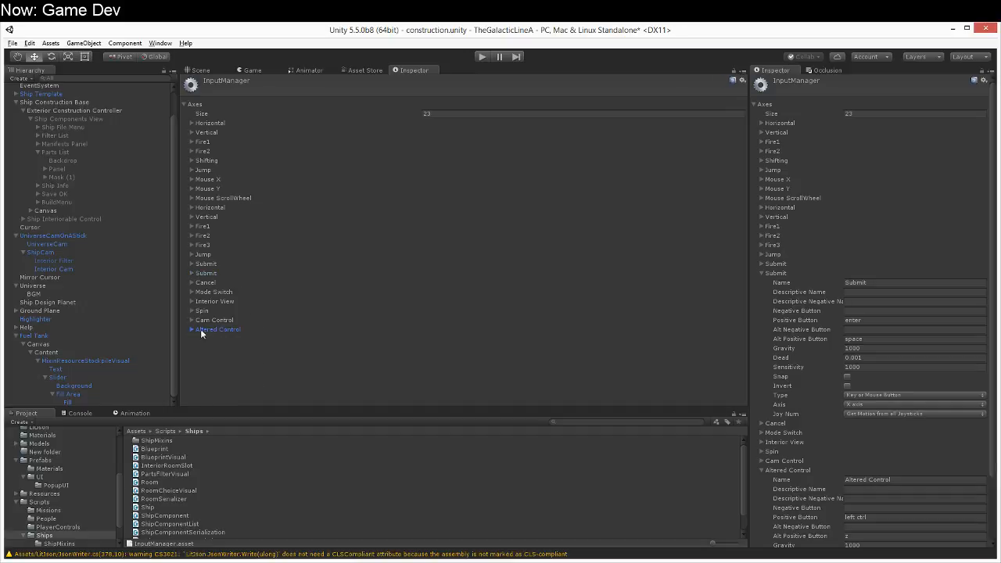
Step: Check the Mode Switch axis for reference and set the number of input axes to 24
left_click(202, 293)
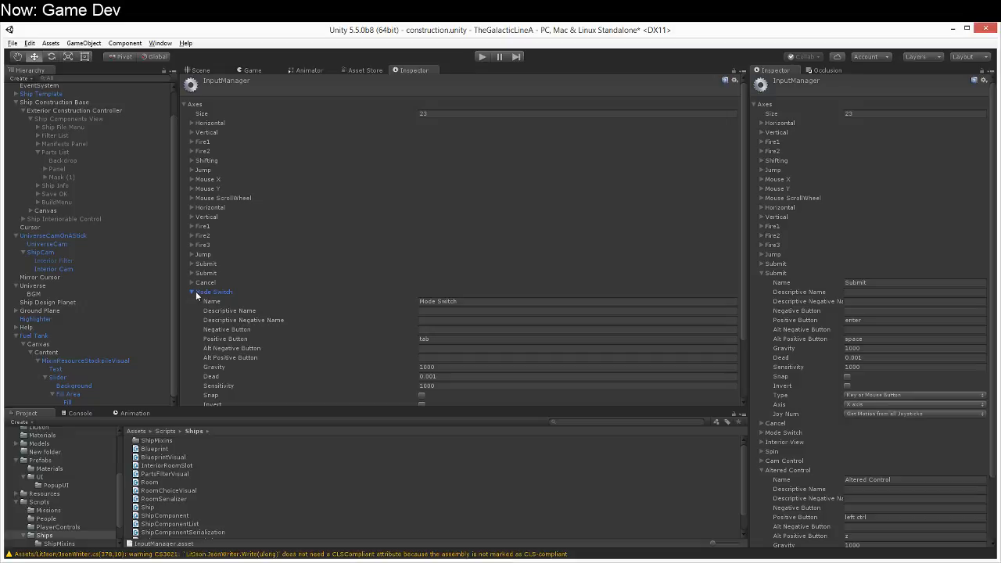
scroll(196, 295, "down", 2)
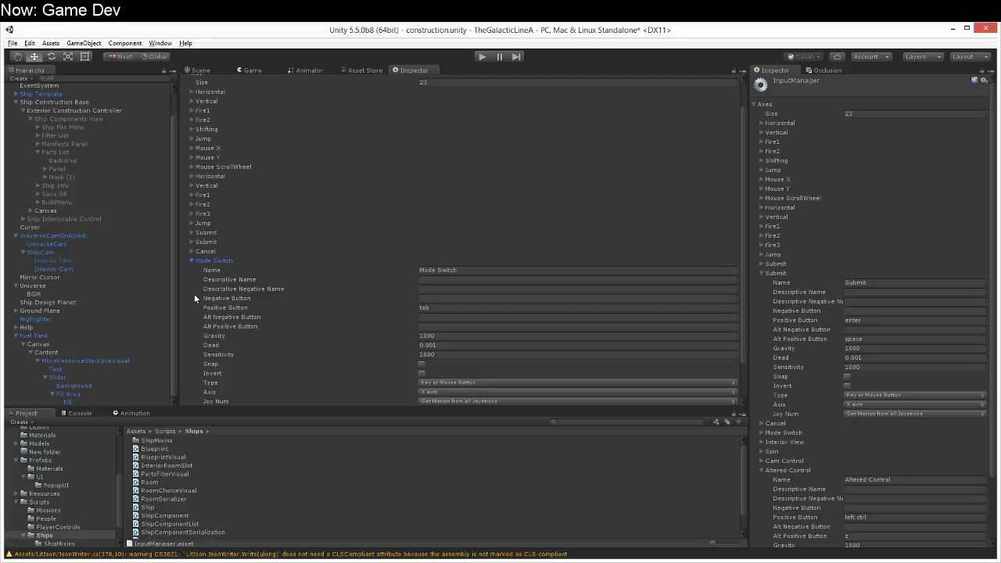
left_click(190, 259)
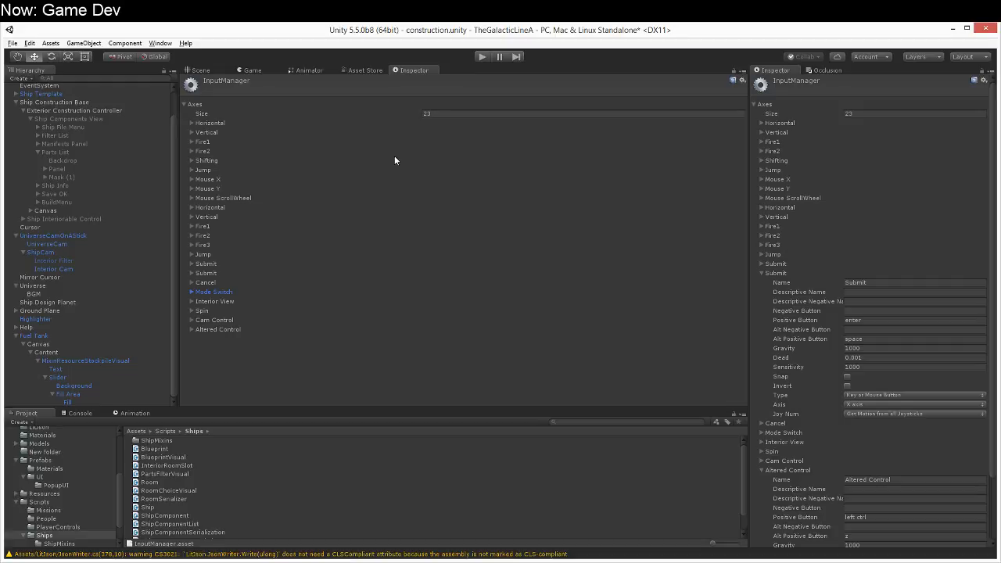
left_click(438, 114)
type("24")
key("Return")
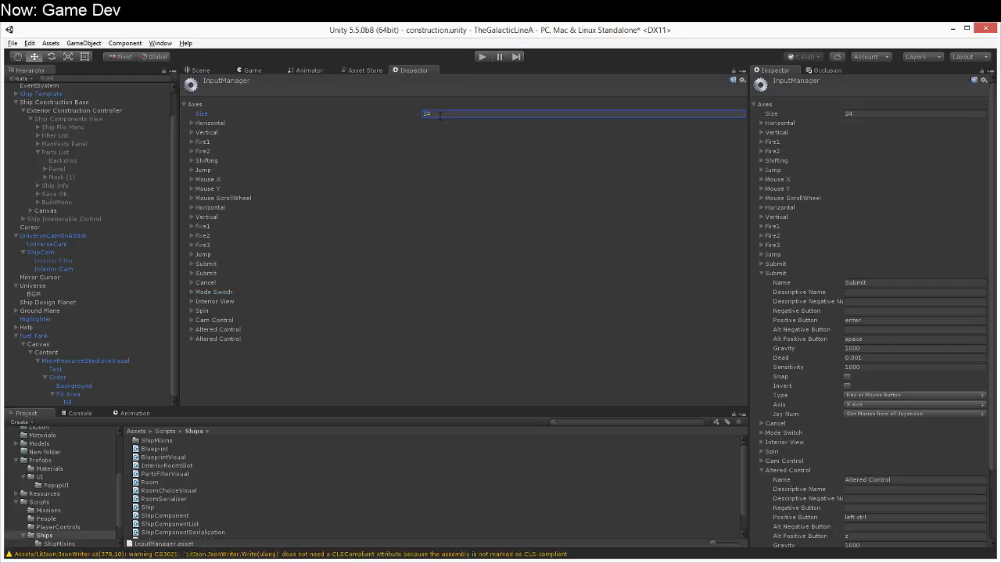
Step: Rename the new last axis Popup, set its positive button to t and clear its alternative positive button
left_click(191, 340)
left_click(488, 348)
type("Popup")
left_click(463, 385)
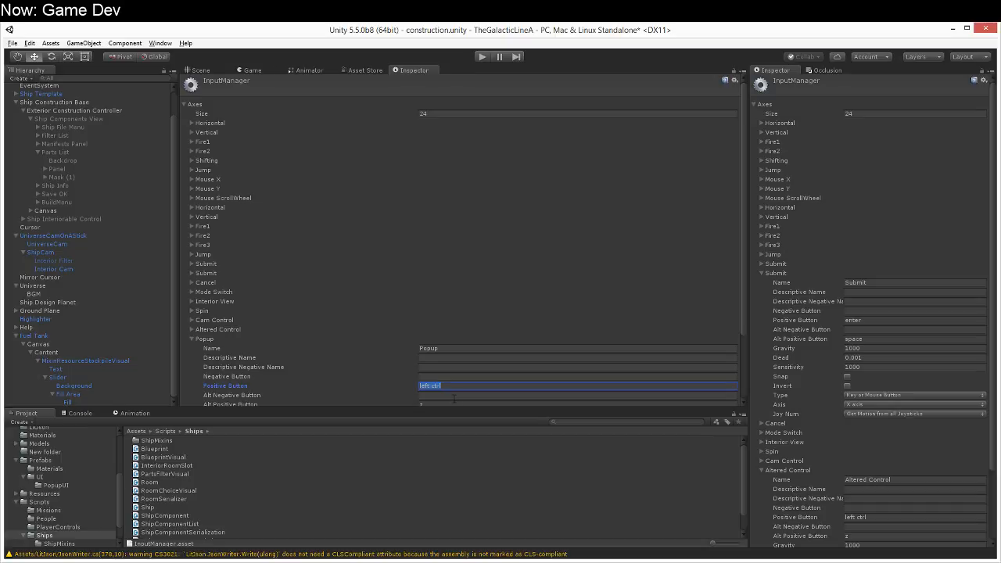
type("t")
scroll(452, 360, "down", 3)
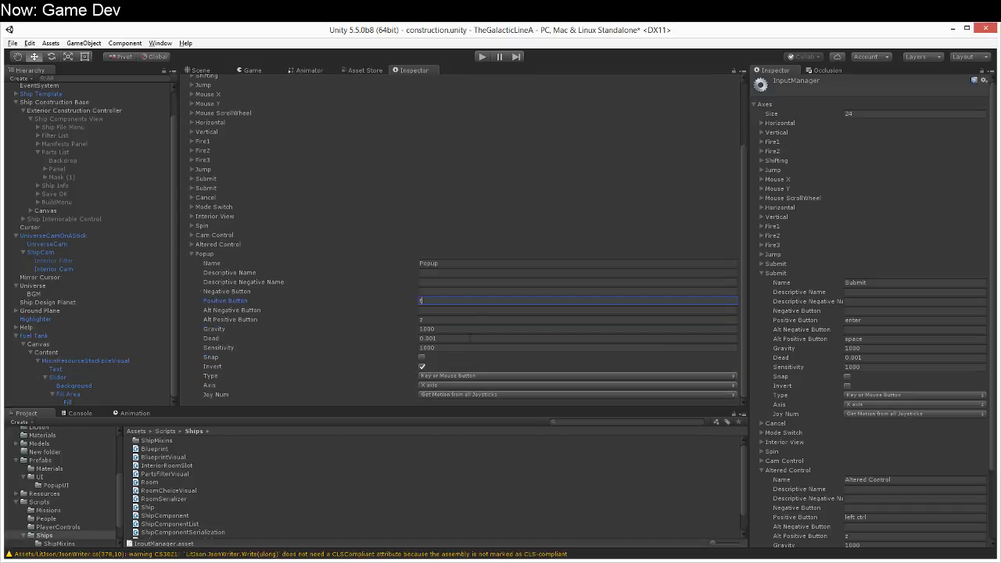
scroll(452, 360, "up", 1)
left_click(462, 349)
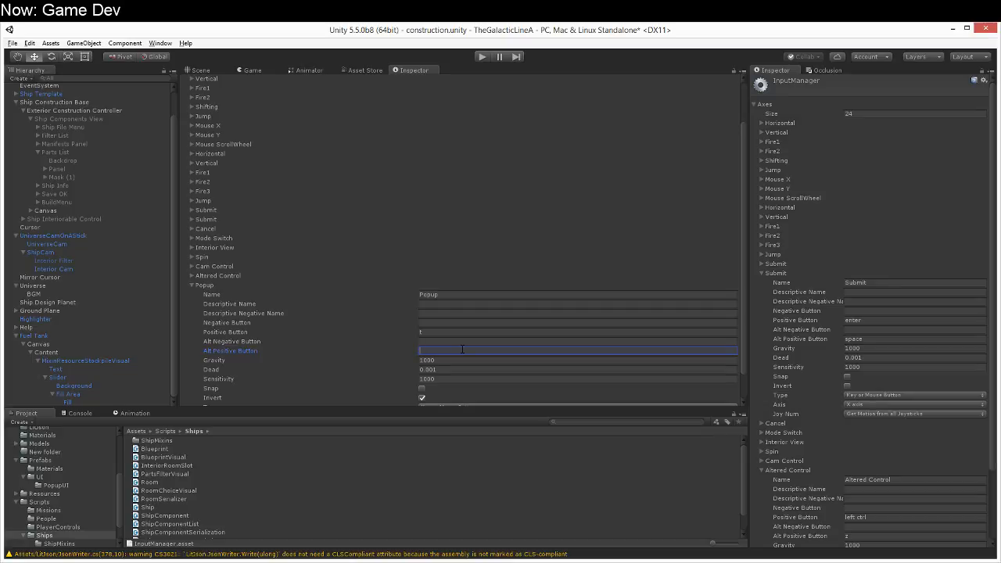
Step: Check the Spin axis for reference, turn off Invert for the Popup axis and save
left_click(383, 285)
left_click(387, 257)
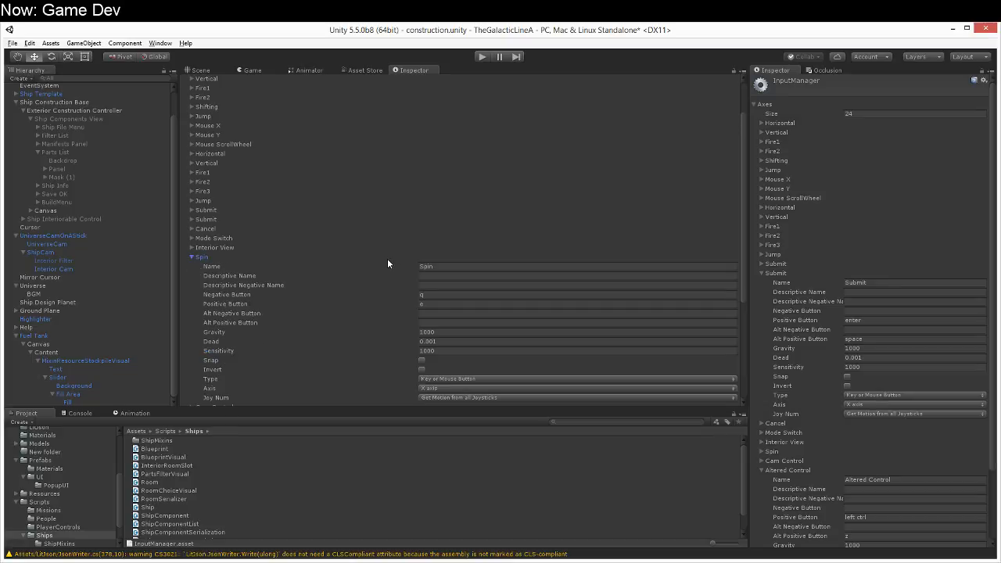
left_click(324, 257)
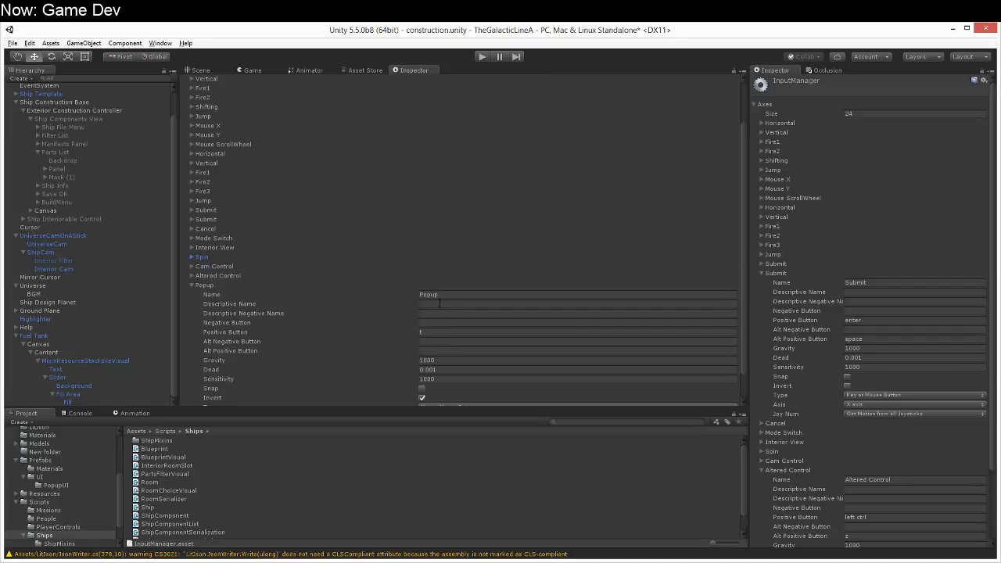
scroll(438, 310, "down", 1)
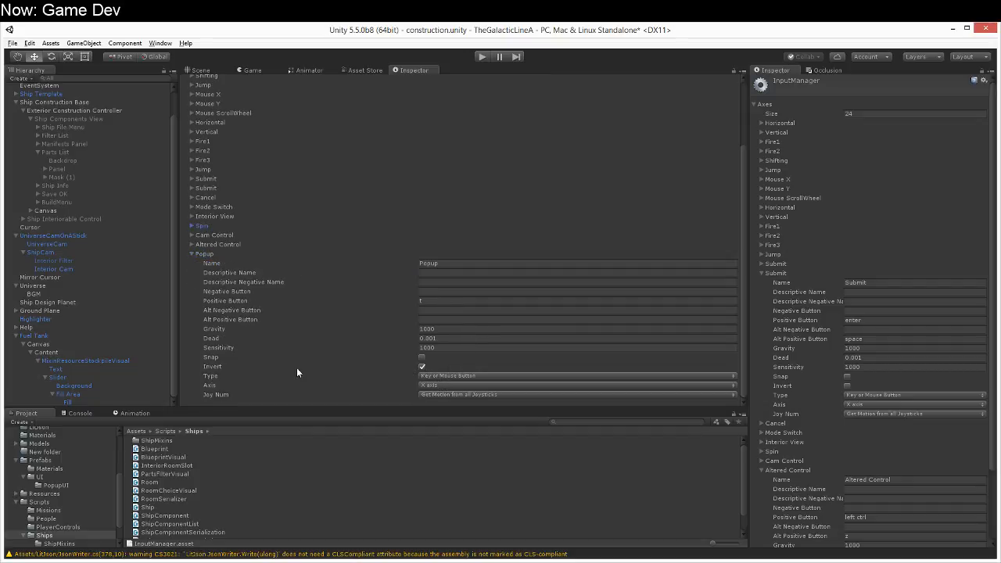
left_click(422, 367)
mouse_move(309, 338)
key("ctrl+s")
Step: Open the ShipConstructionControl script of the Exterior Construction Controller in the code editor
left_click(84, 110)
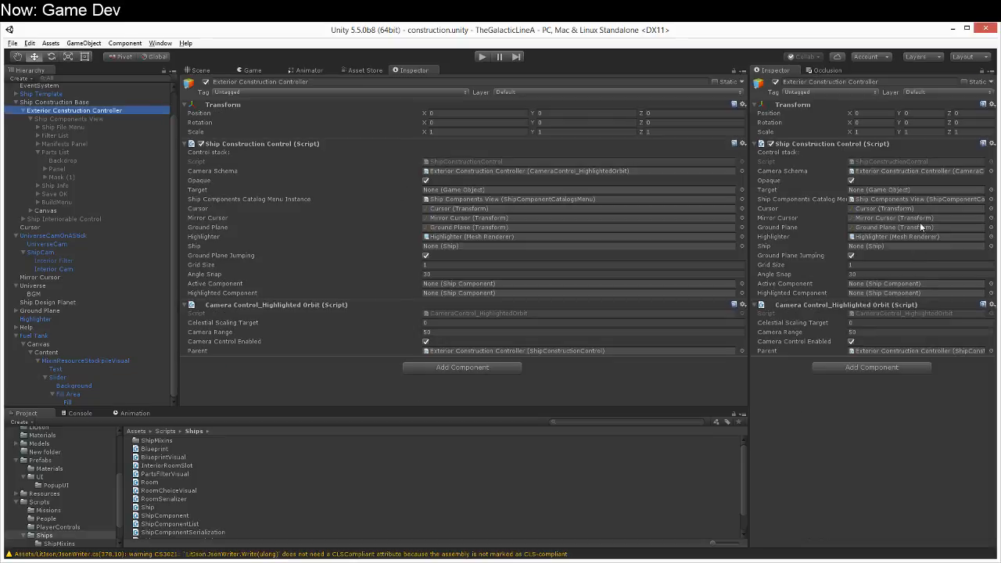
double_click(926, 162)
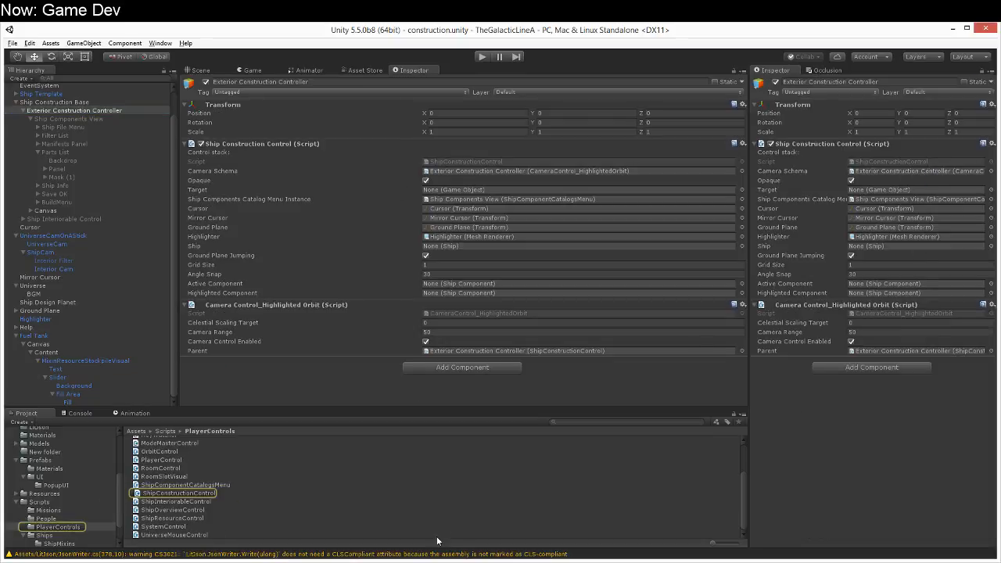
scroll(325, 241, "up", 20)
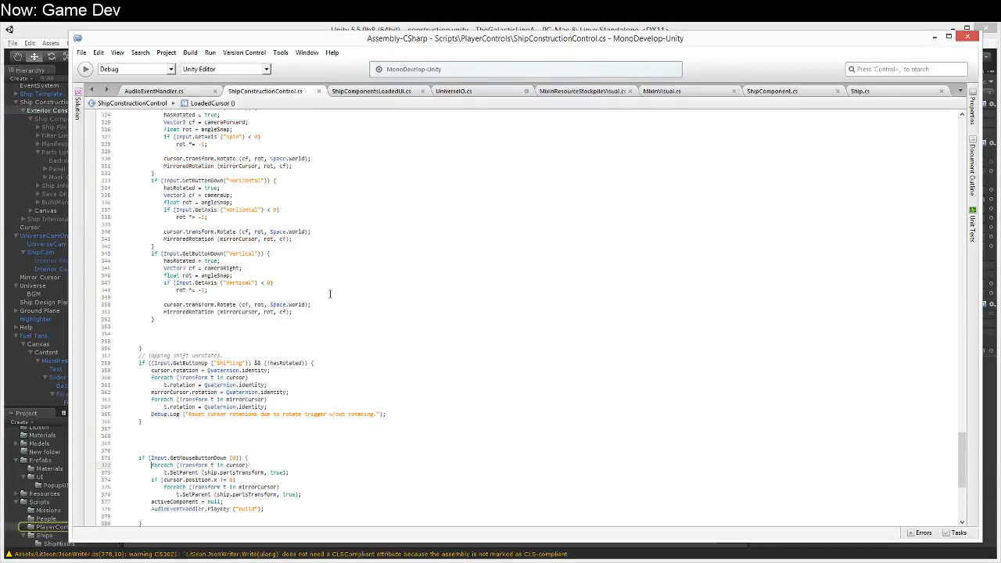
scroll(359, 371, "down", 15)
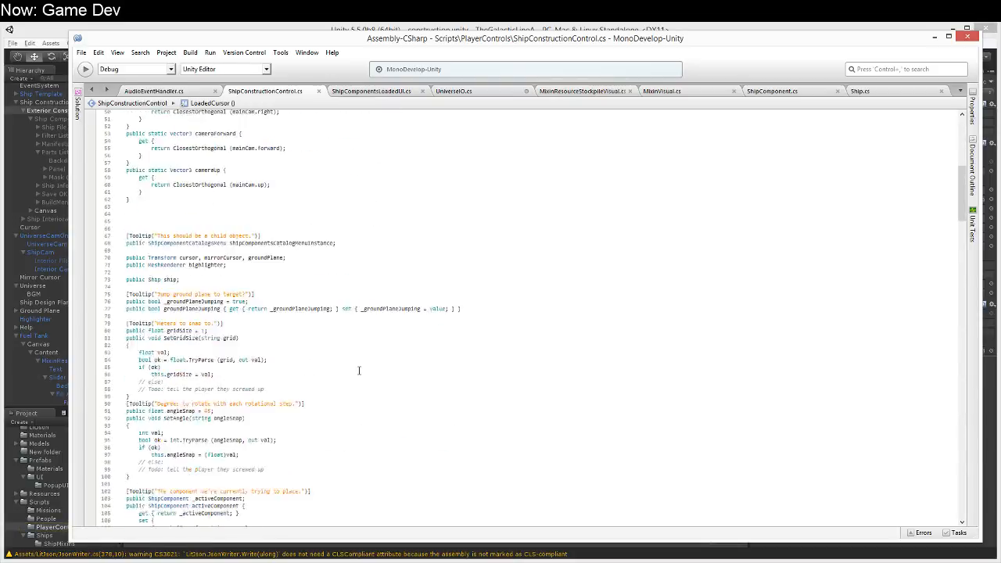
Step: In Ship.cs, declare the field protected bool engineringUIDisplayed = false; above the SetEngineeringUI method
left_click(863, 91)
scroll(374, 309, "up", 20)
scroll(366, 311, "down", 6)
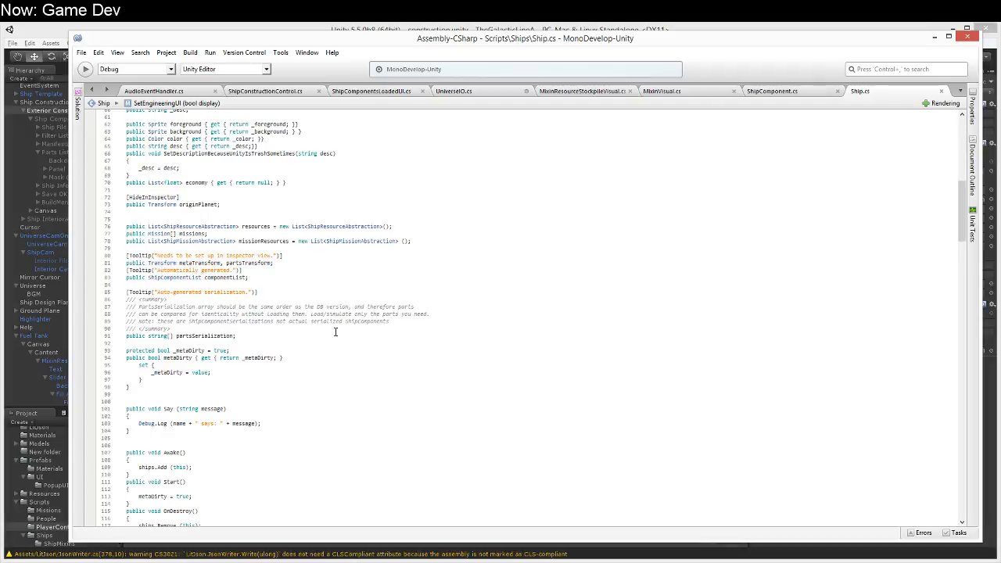
left_click(312, 291)
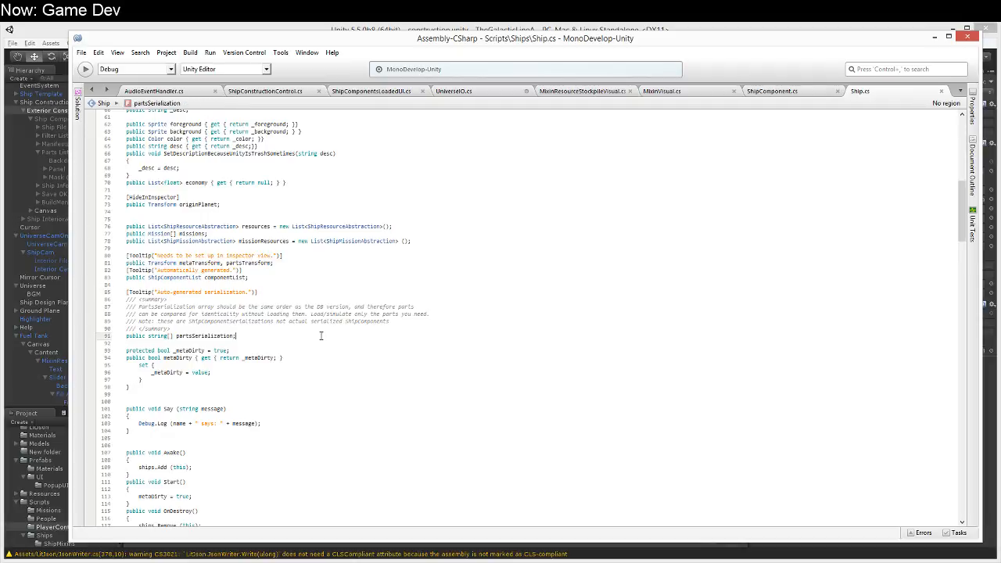
scroll(320, 339, "down", 20)
scroll(320, 339, "down", 20)
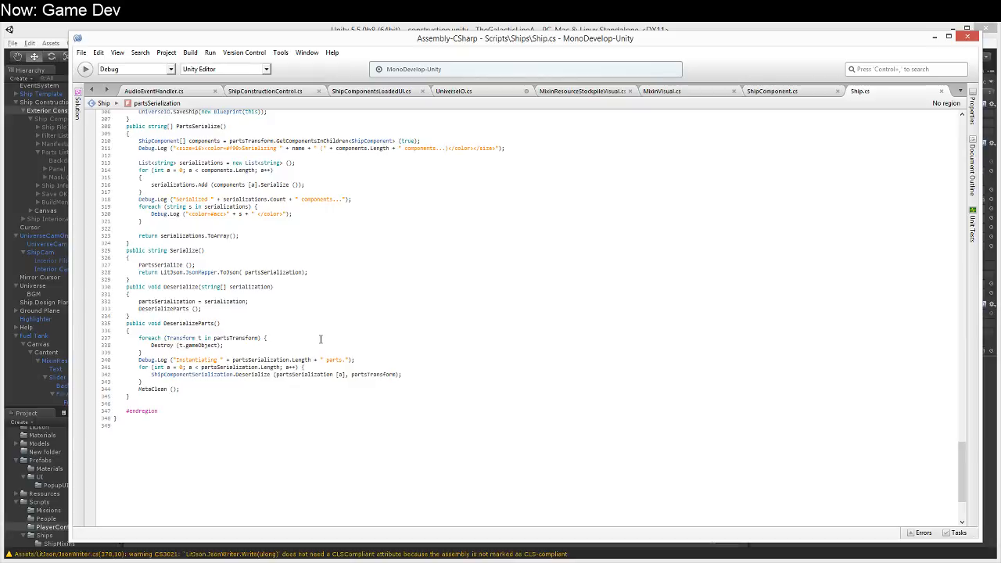
scroll(320, 339, "up", 7)
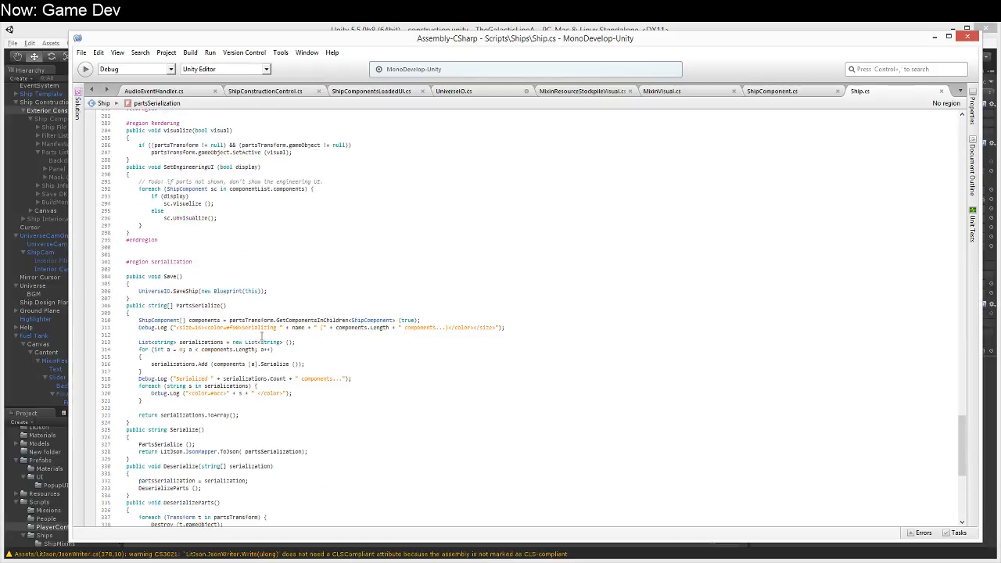
scroll(262, 336, "up", 4)
left_click(132, 248)
key("Return")
type("protected bool ")
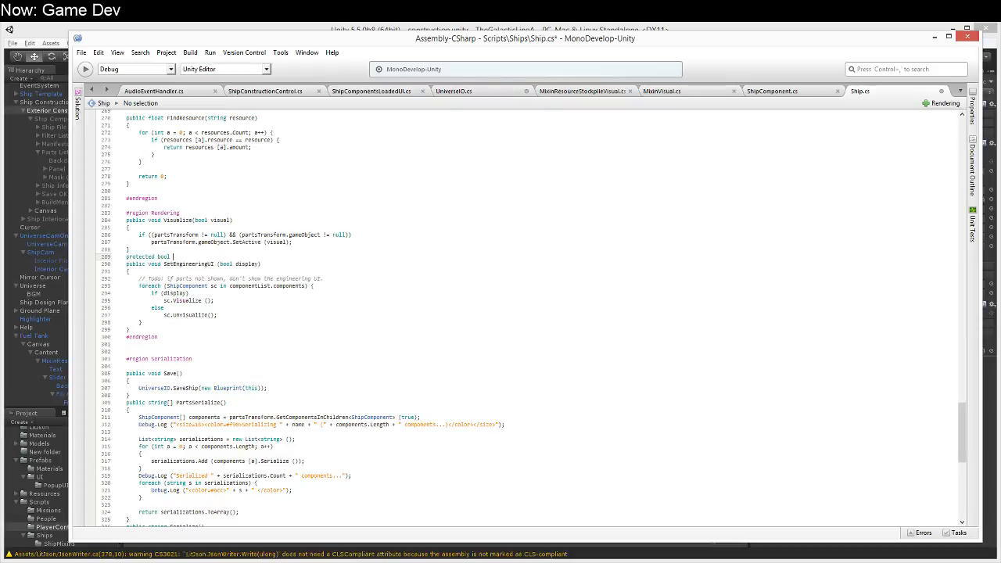
type("engineringUIDisplayed = false;")
Step: Add a public void ToggleEngineeringUI() method below the new field that calls SetEngineeringUI (!engineringUIDisplayed);
key("Return")
type("public")
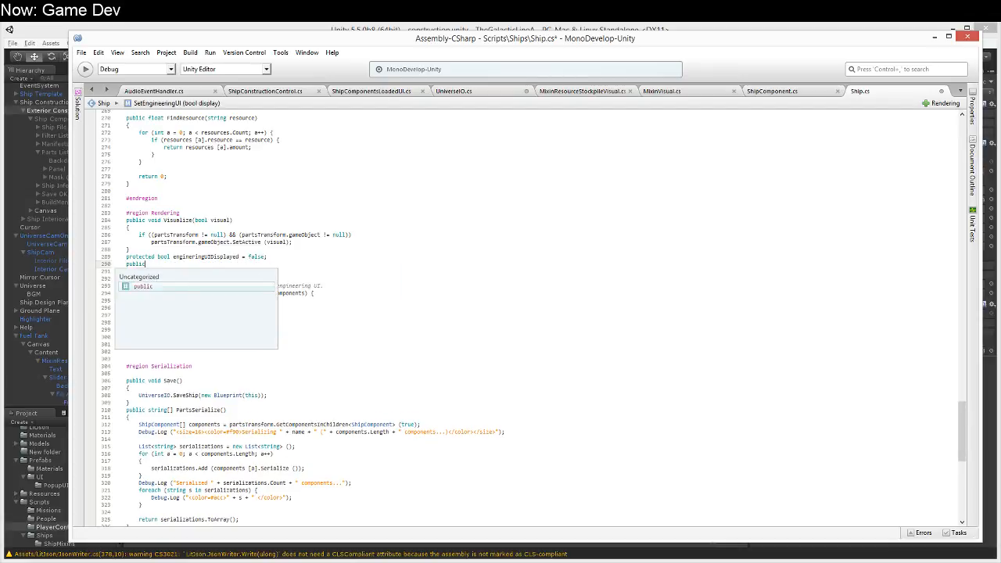
type(" void ToggleEngineer")
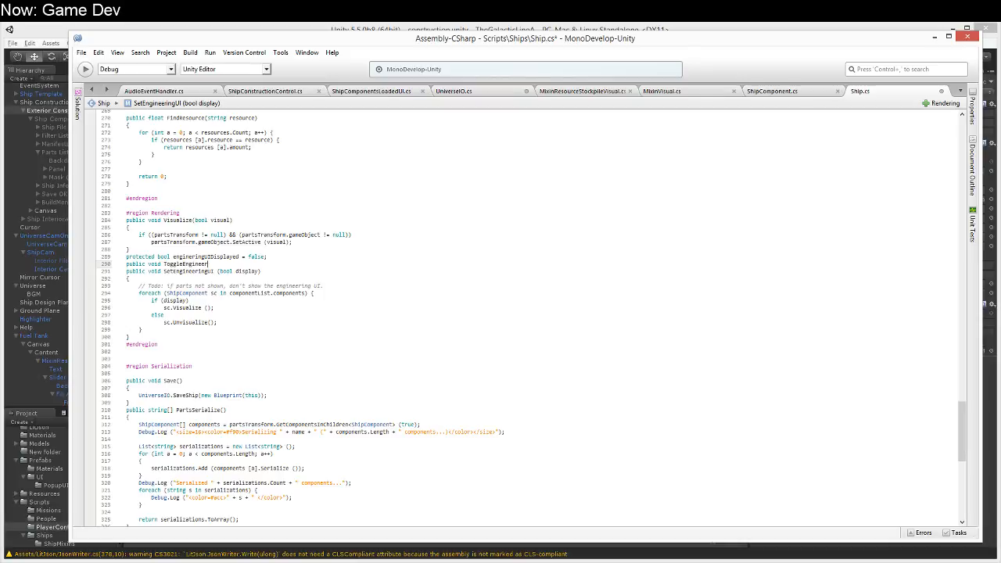
type("ingUI()")
key("Return")
type("{")
key("Return")
type("Set")
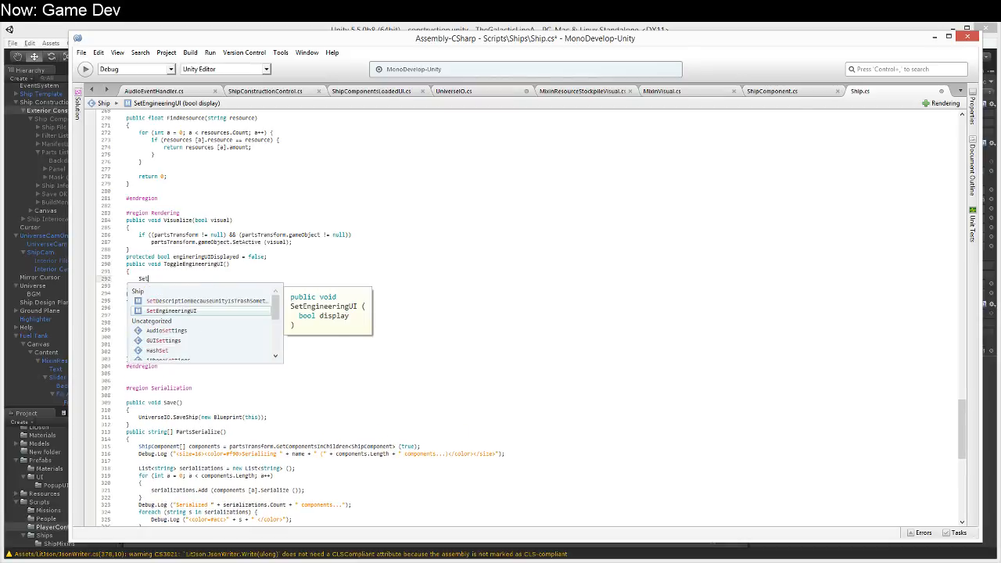
type("EngineeringUI (!engineringUIDisplayed);")
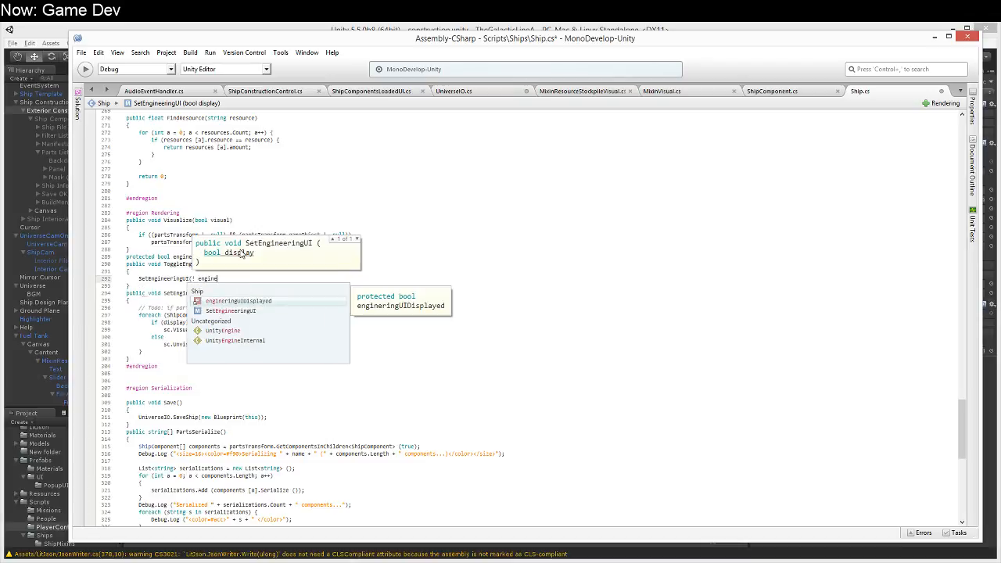
Step: Add engineringUIDisplayed = display; as the first line of SetEngineeringUI and save Ship.cs
key("Down")
key("Down")
key("Down")
key("Return")
type("engineringUIDisplayed = display;")
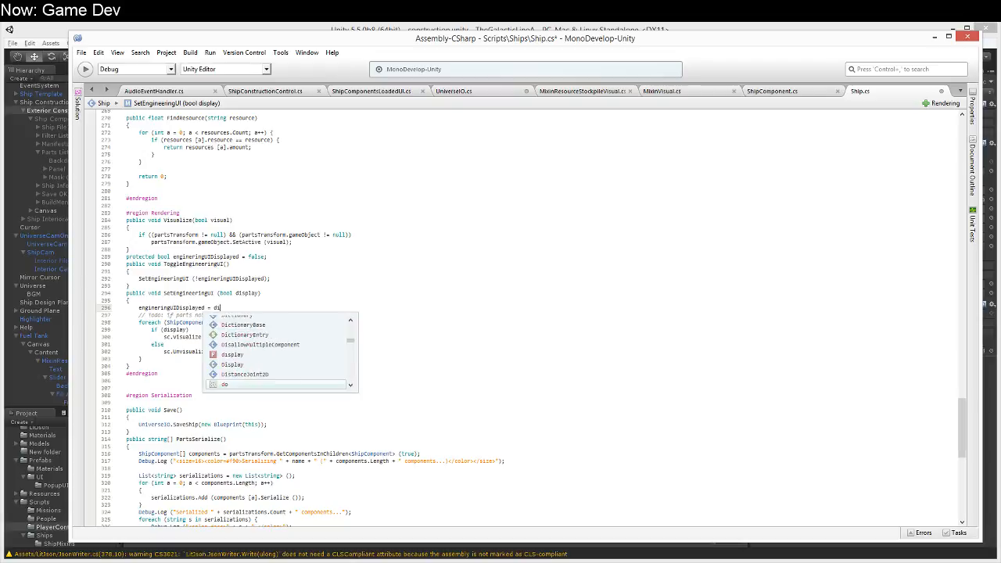
key("ctrl+s")
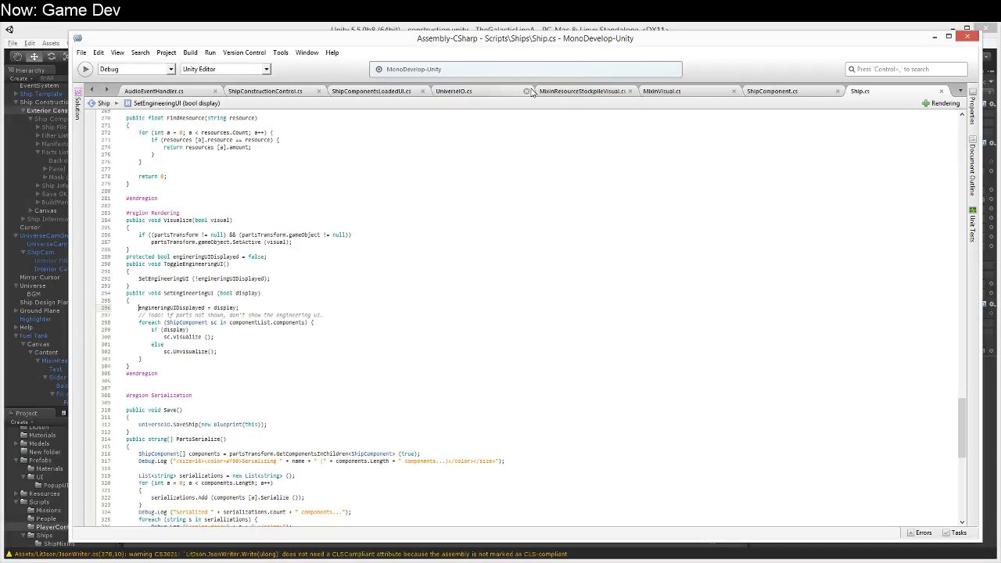
Step: Move the engineringUIDisplayed = display; line below the foreach loop in SetEngineeringUI and save Ship.cs
key("shift+Down")
key("ctrl+x")
key("Down")
key("Down")
key("Down")
key("Down")
key("Down")
key("Down")
key("End")
key("Return")
key("ctrl+v")
key("ctrl+s")
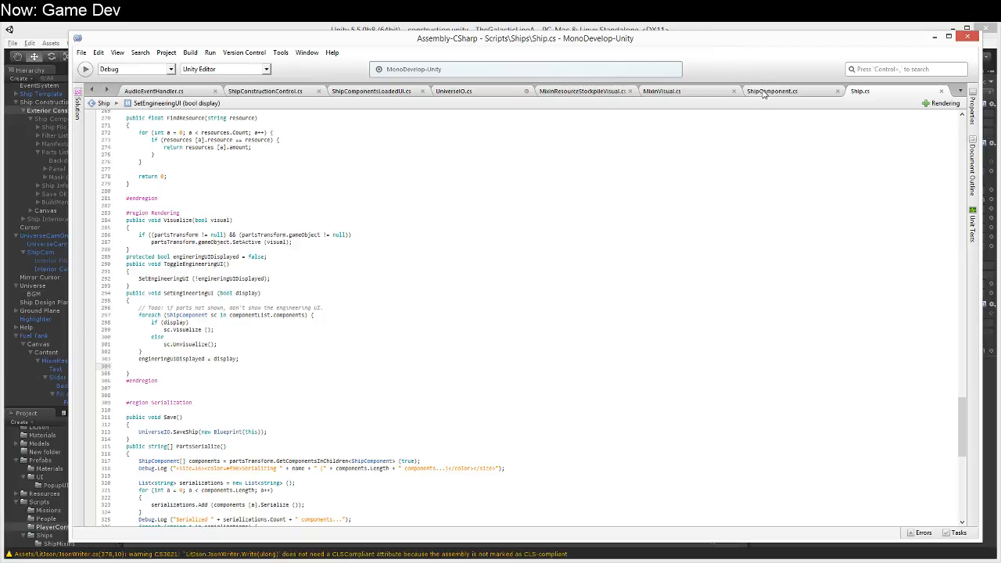
Step: Go to the ControlUpdate method in ShipConstructionControl.cs, below its Mode Switch check
left_click(581, 91)
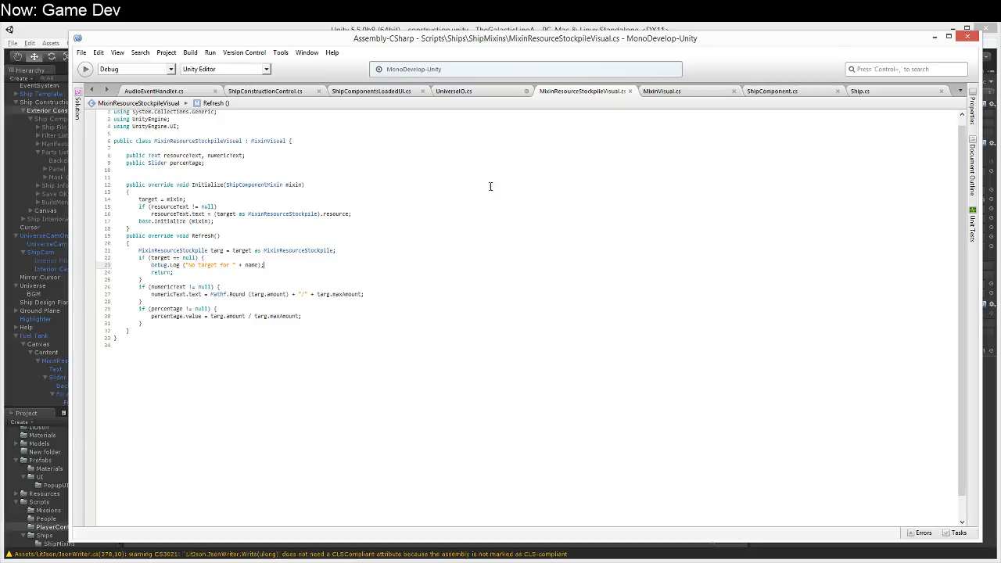
left_click(263, 90)
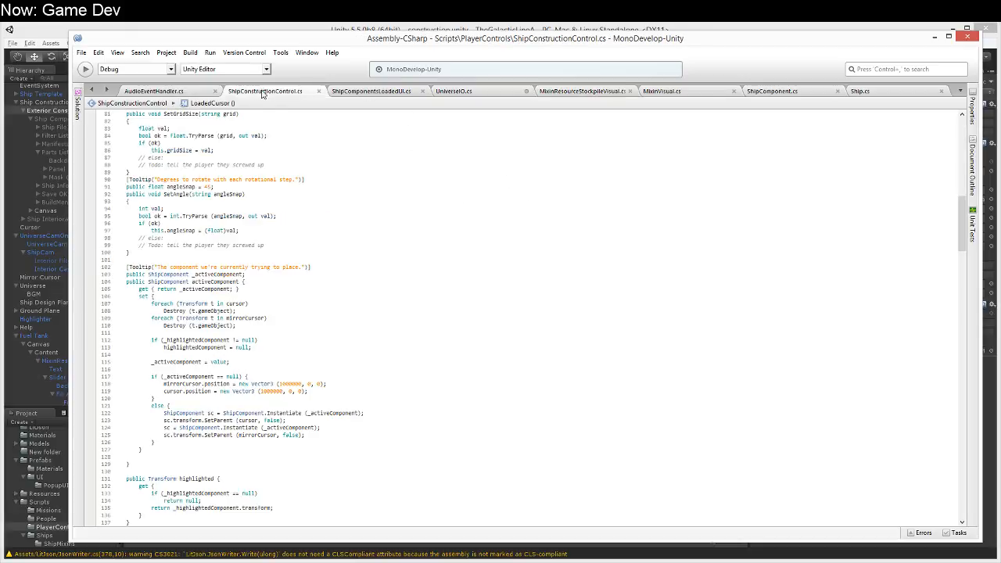
scroll(336, 344, "down", 6)
scroll(293, 370, "up", 8)
scroll(276, 357, "down", 20)
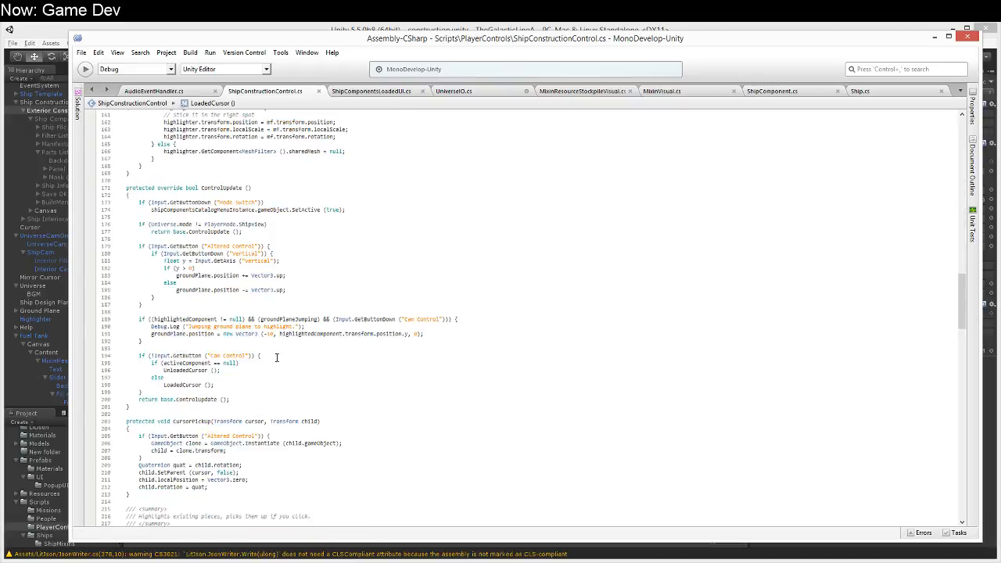
left_click(407, 239)
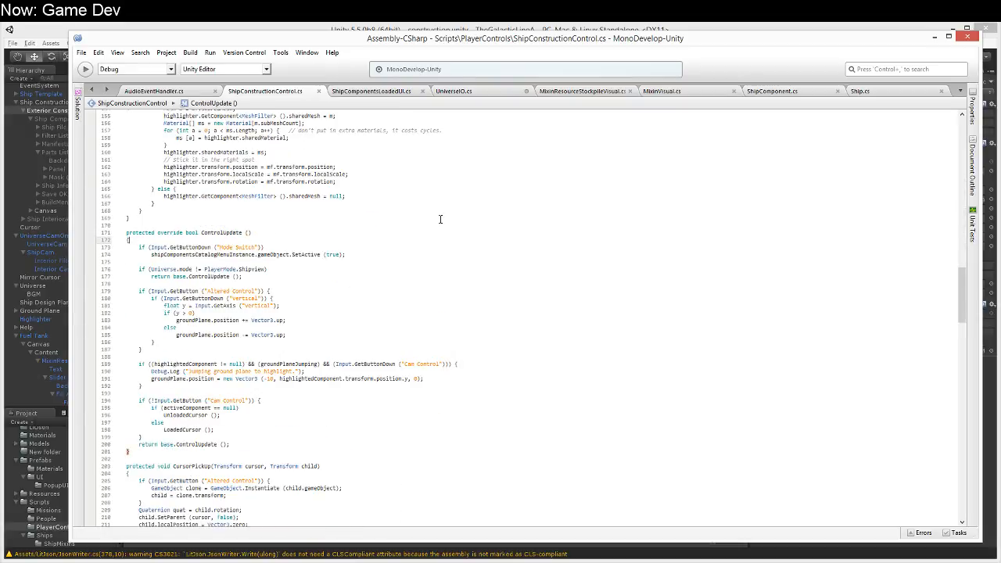
key("Down")
Step: Add an if (Input.GetButtonDown ("Popup")) condition below the Mode Switch check in ControlUpdate
key("Down")
key("Down")
key("Down")
key("Down")
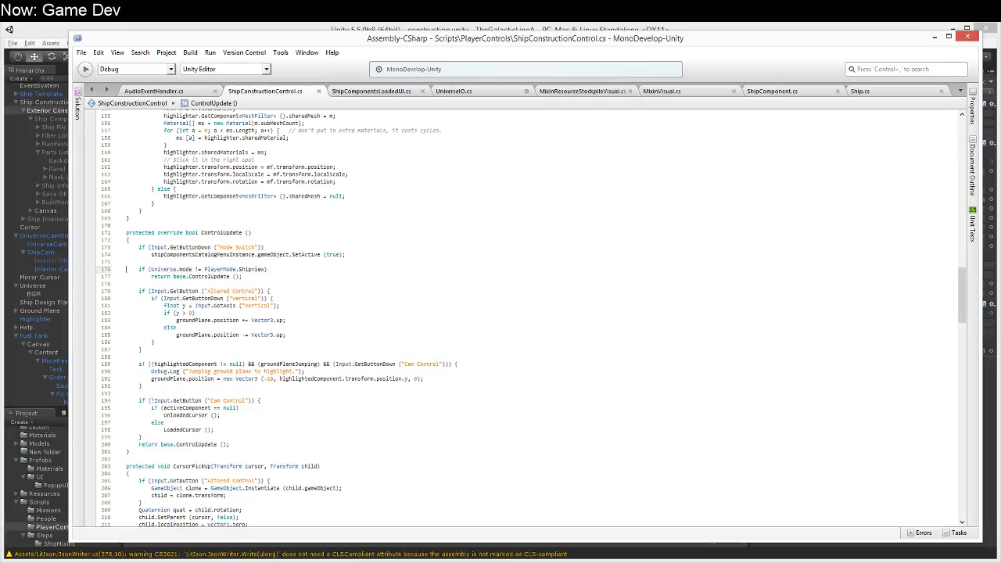
key("Up")
key("Up")
key("Up")
key("Up")
key("Down")
key("Down")
key("Left")
key("Return")
key("Return")
type("if (In")
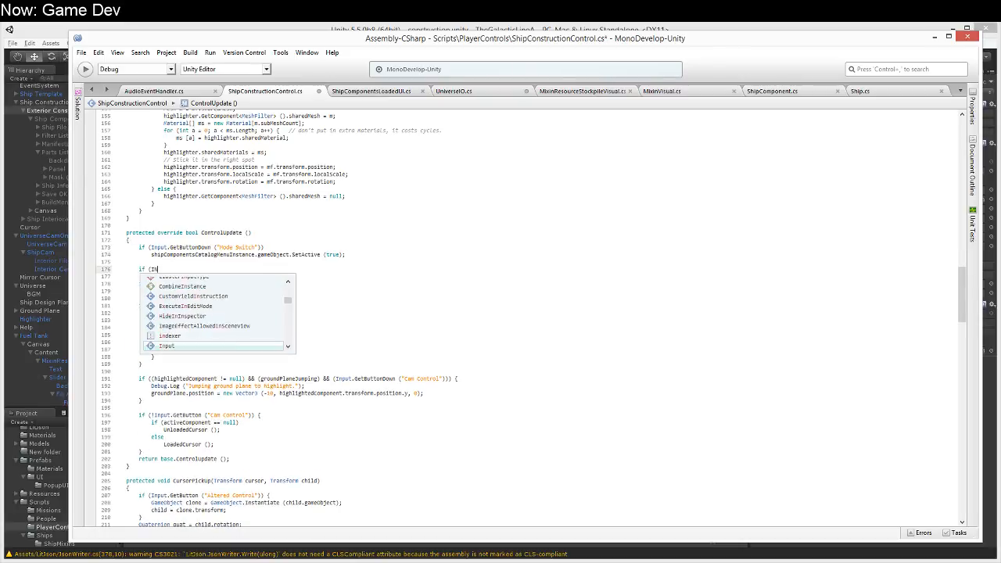
type("put.GetButtonDown(")
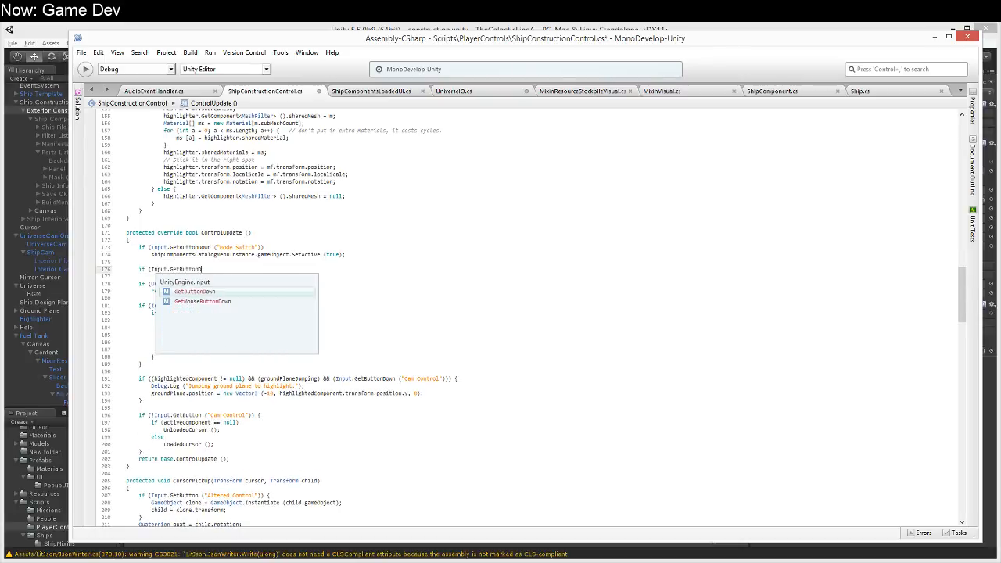
type("\"Popup\"))")
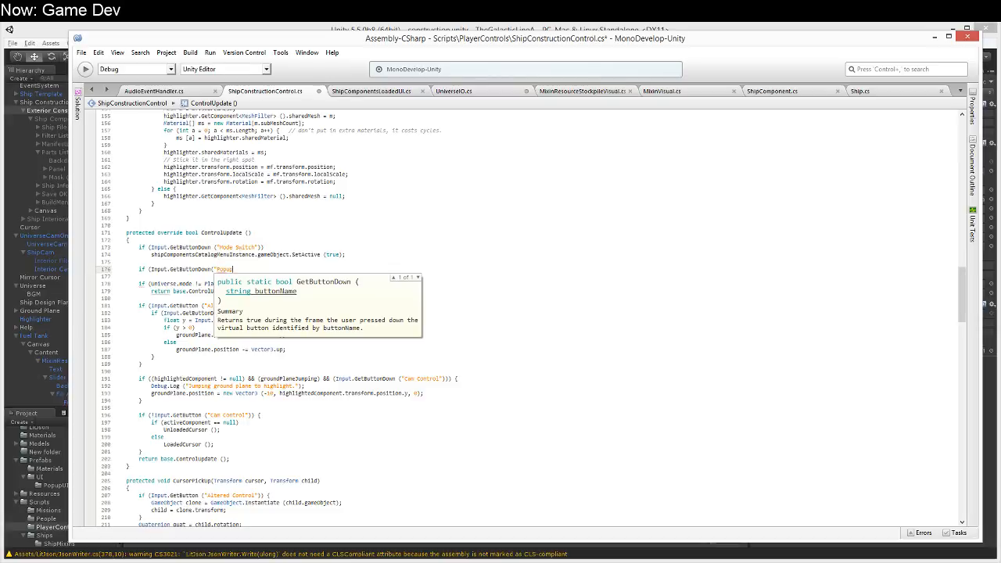
key("Return")
key("Up")
key("End")
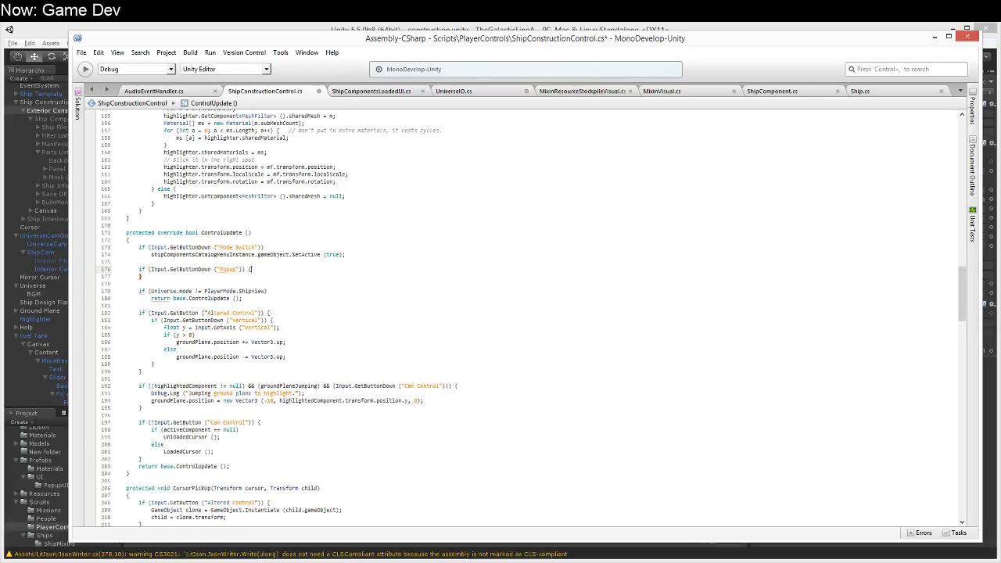
Step: Make the Popup condition a braced block that calls ship.ToggleEngineeringUI (); and save ShipConstructionControl.cs
type("{")
key("Return")
type("ship.")
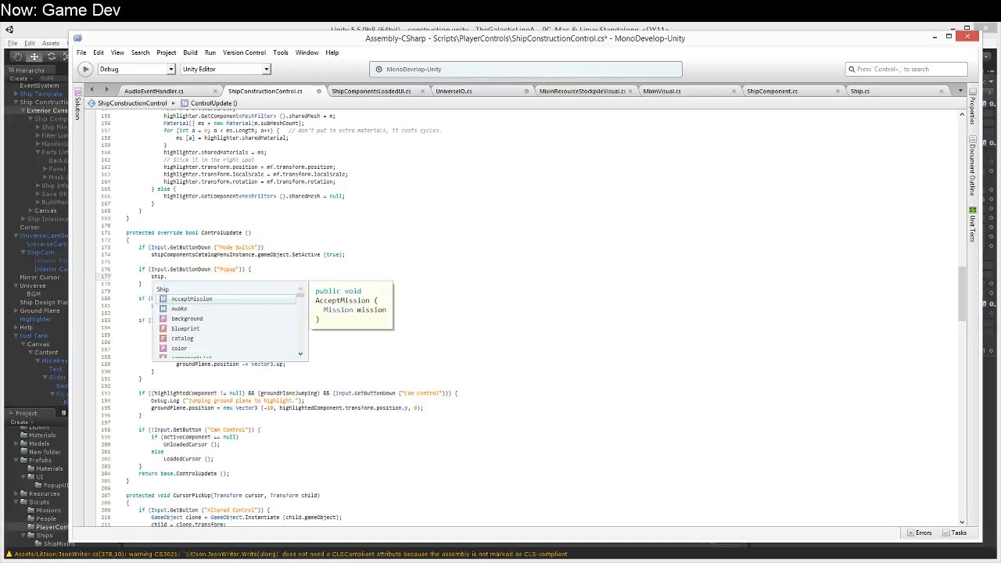
type("Tog")
key("Return")
type("();")
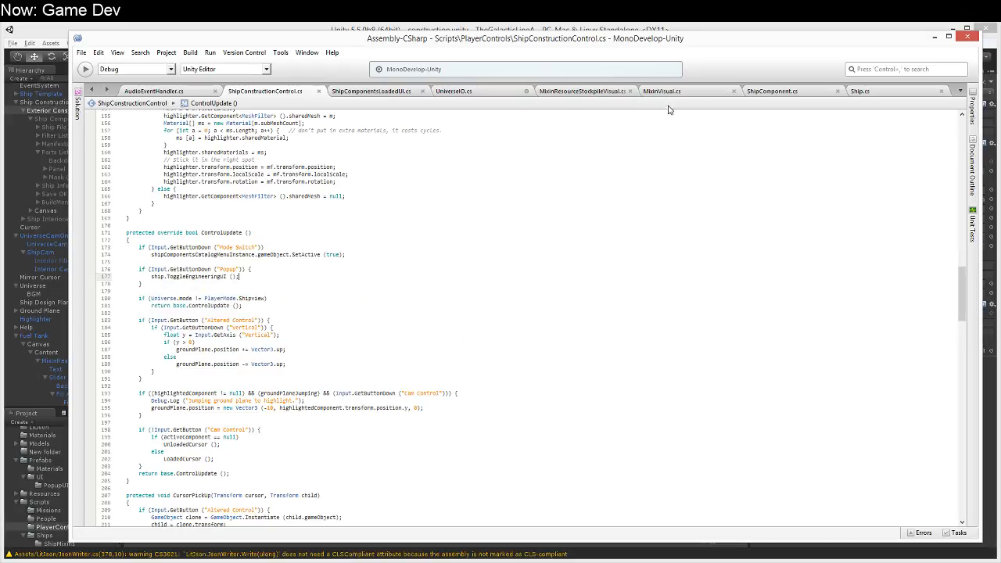
Step: Switch to Unity, run the construction scene and close the Helpful Help Screen
left_click(911, 91)
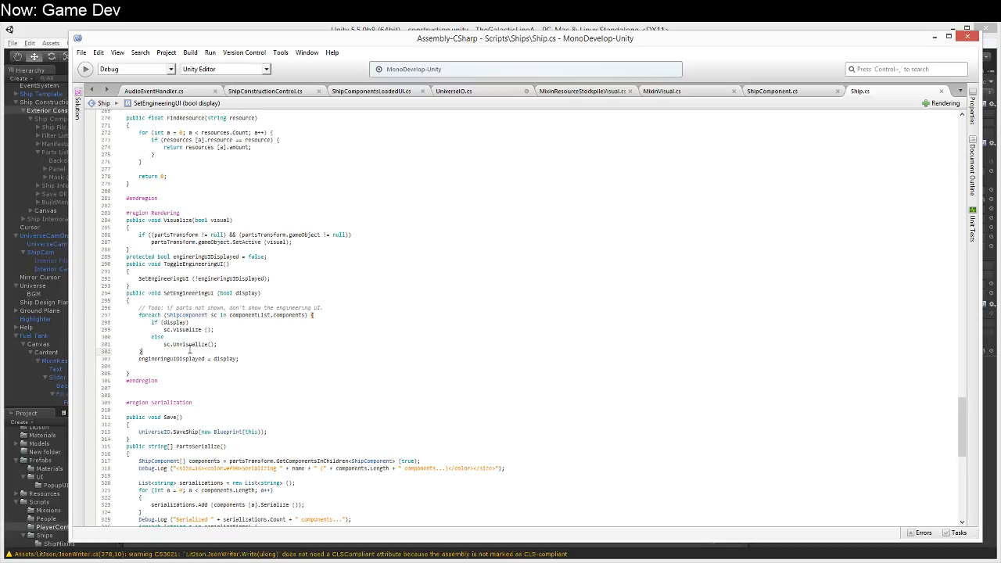
left_click(480, 28)
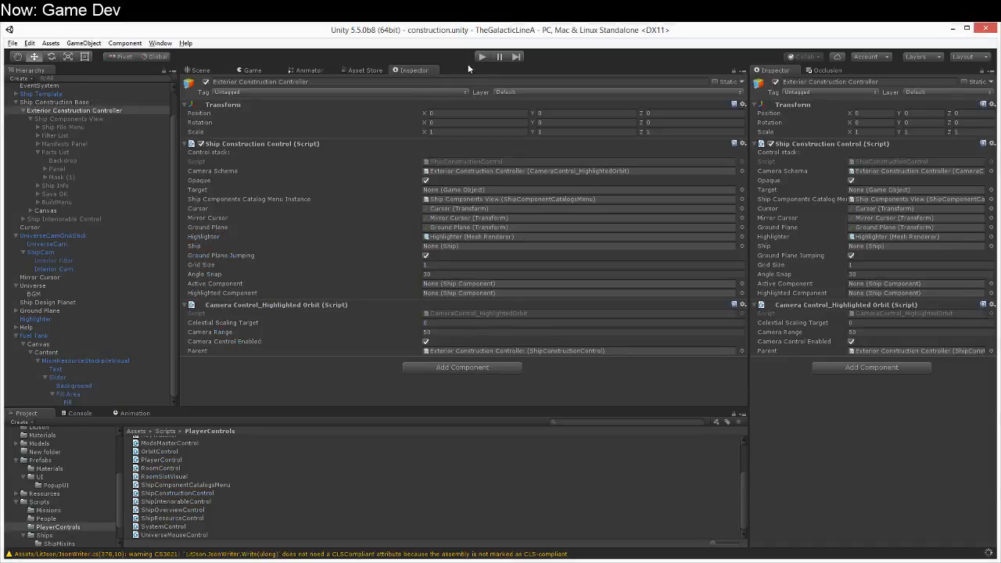
left_click(480, 56)
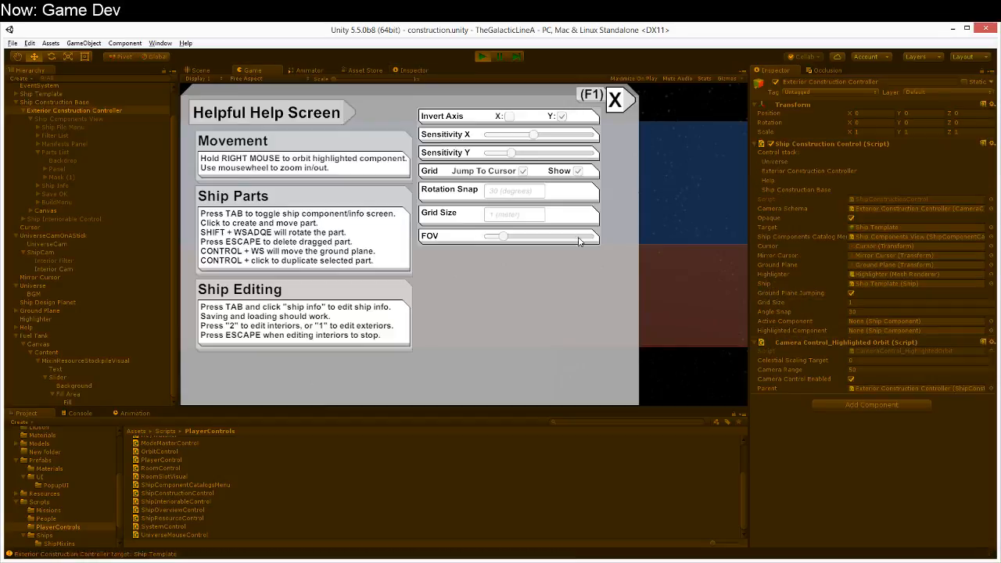
left_click(619, 99)
Step: Place a Hab Nuclear Reactor from the T1 Corvettes Manifest catalog into the ship
left_click(298, 194)
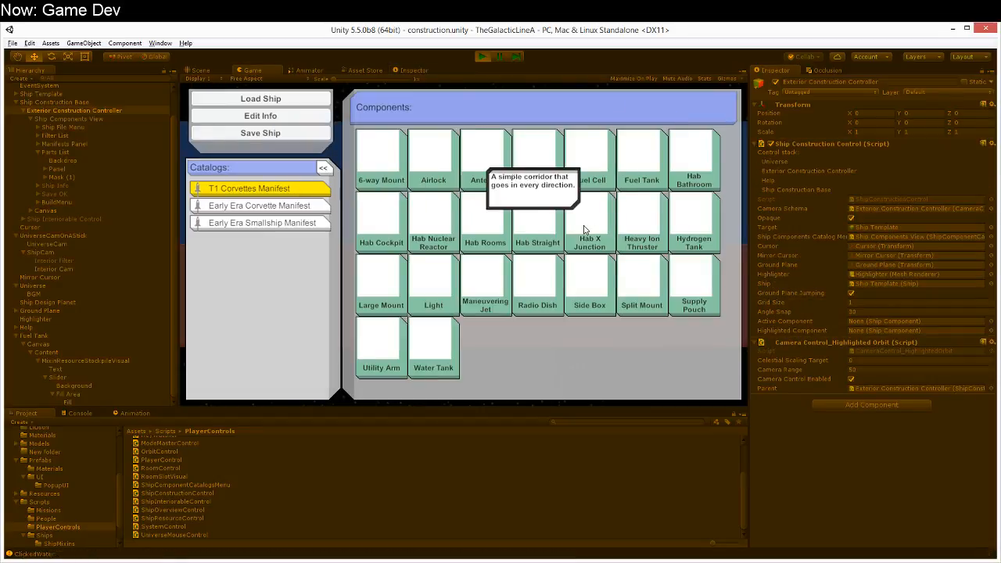
left_click(432, 245)
left_click(343, 254)
Step: Place a mirrored pair of Hydrogen Tanks on either side of the reactor
key("Tab")
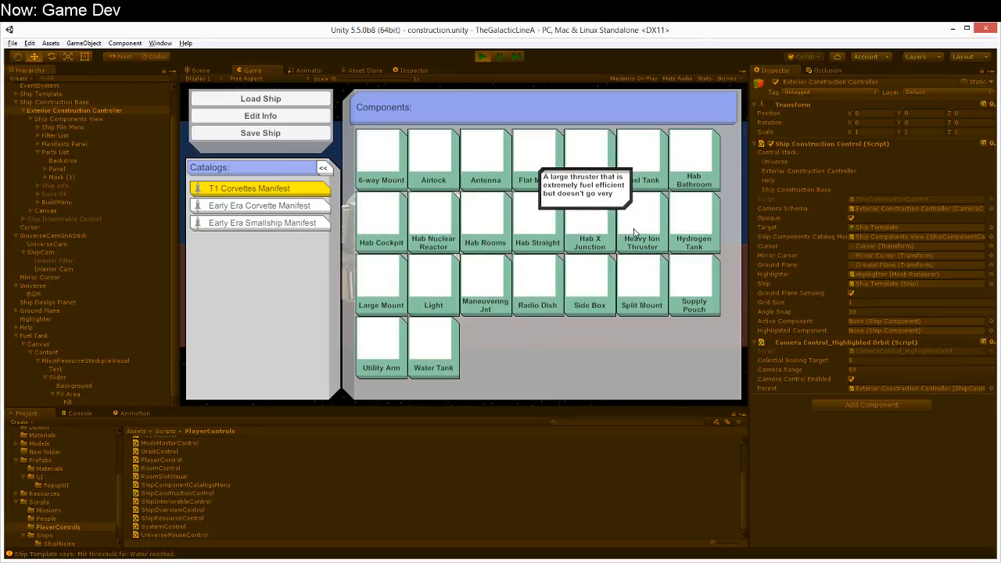
left_click(684, 227)
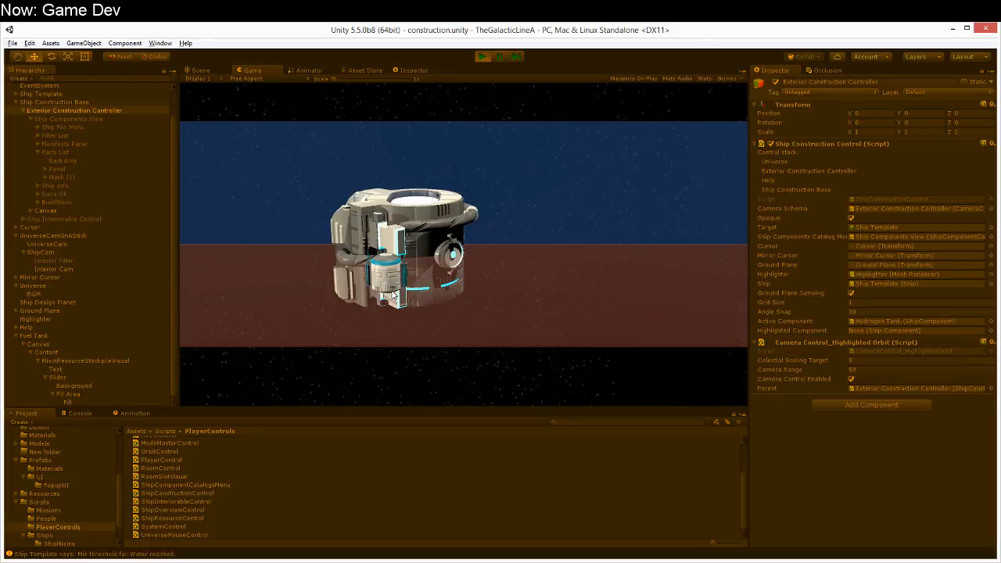
right_click_drag(493, 303, 414, 368)
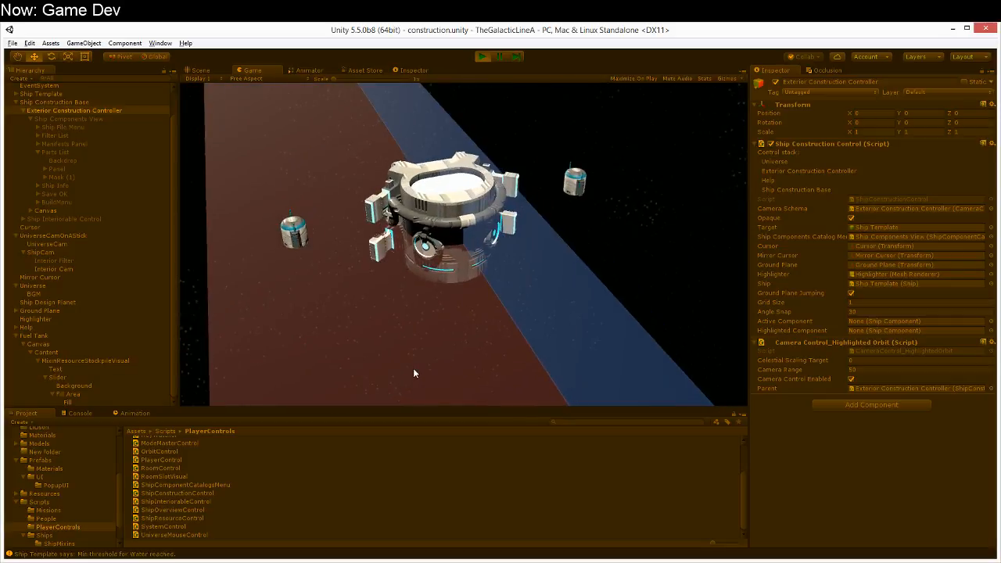
scroll(415, 373, "up", 1)
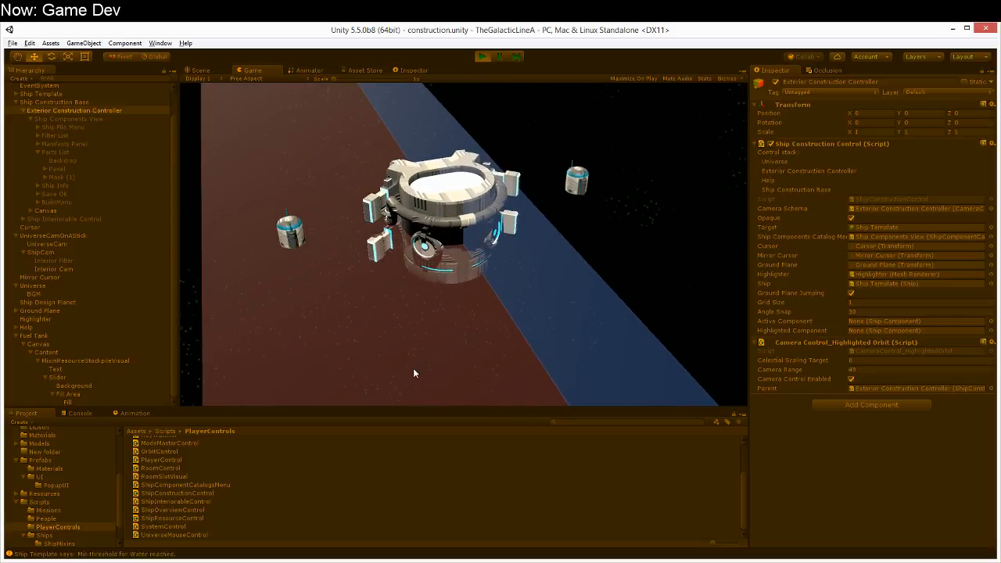
Step: Collapse the repeated console messages and open the source line of the NullReferenceException in Ship.cs
left_click(81, 414)
left_click(43, 422)
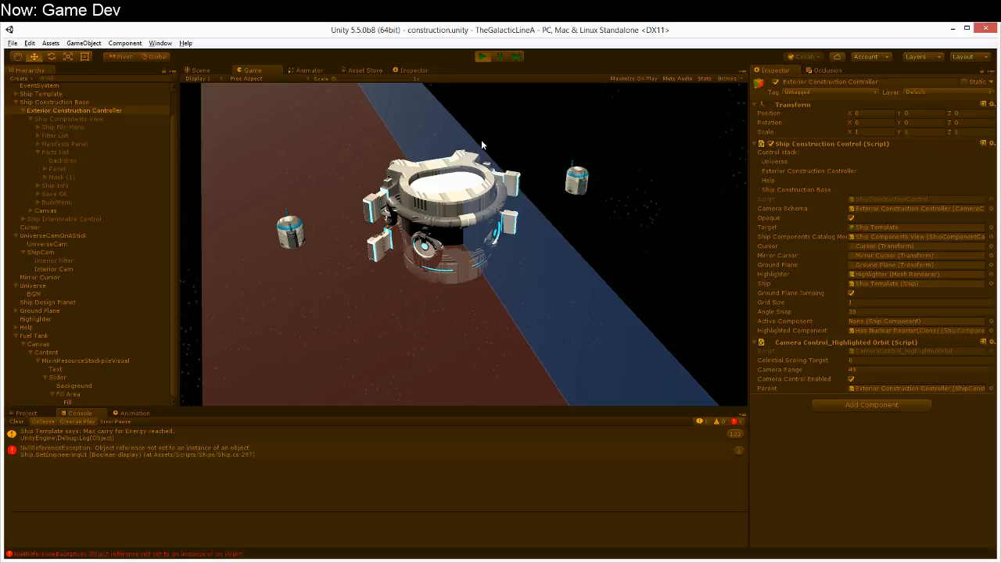
double_click(199, 453)
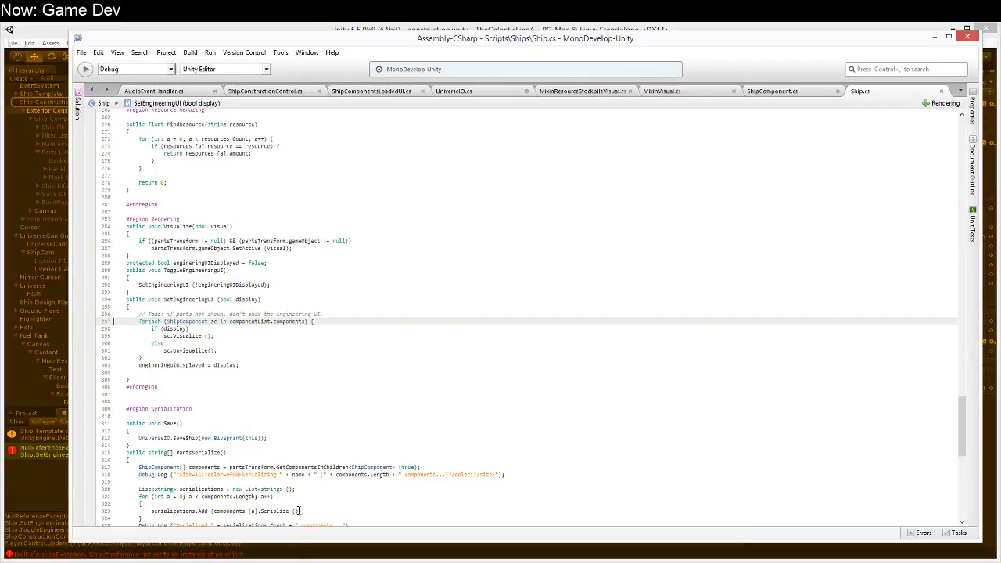
Step: Examine how Ship.cs declares and uses componentList, from its fields and CustomUpdate to the foreach loop in SetEngineeringUI
left_click(275, 314)
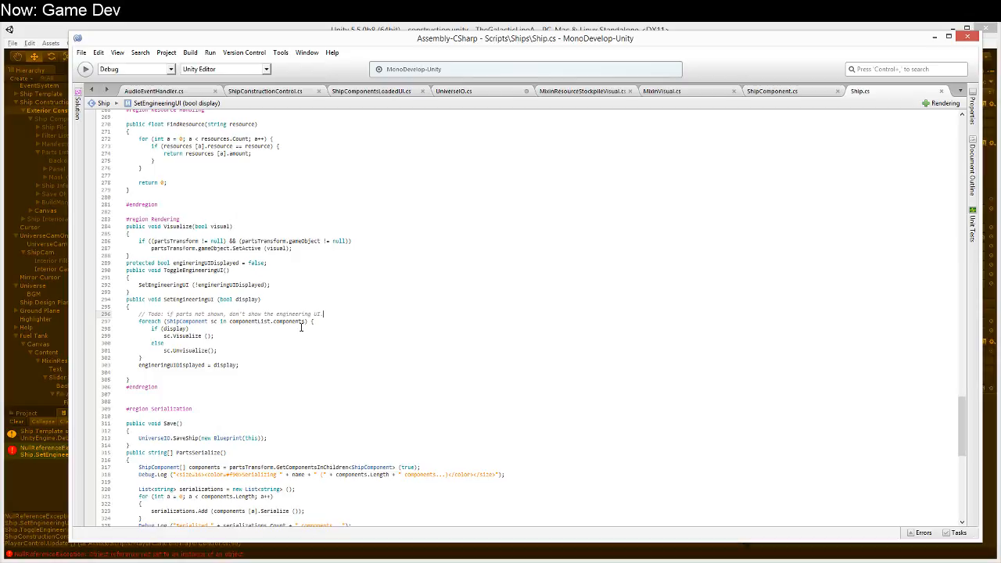
scroll(305, 321, "up", 20)
scroll(310, 317, "up", 20)
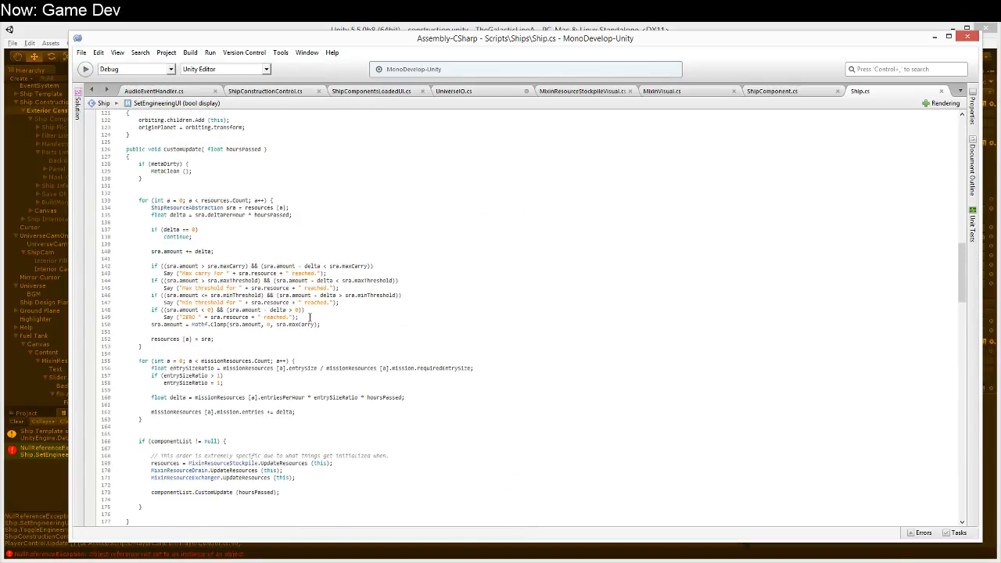
scroll(173, 442, "up", 4)
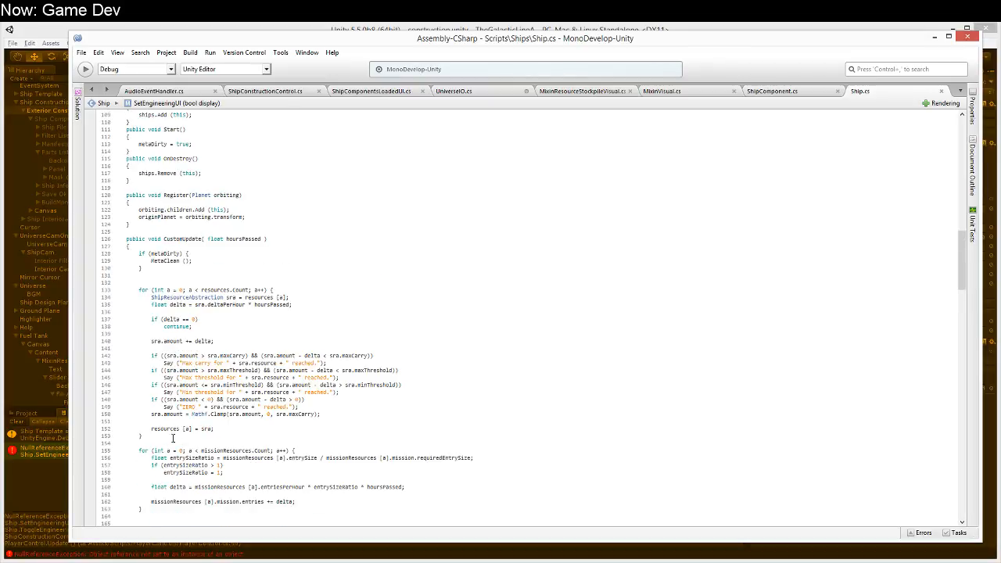
left_click(190, 239)
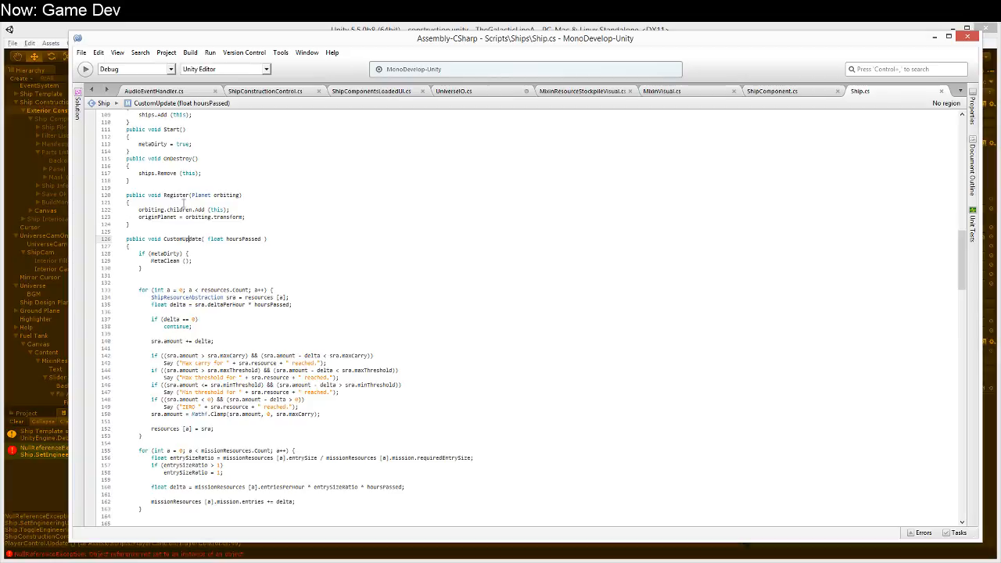
scroll(174, 253, "up", 12)
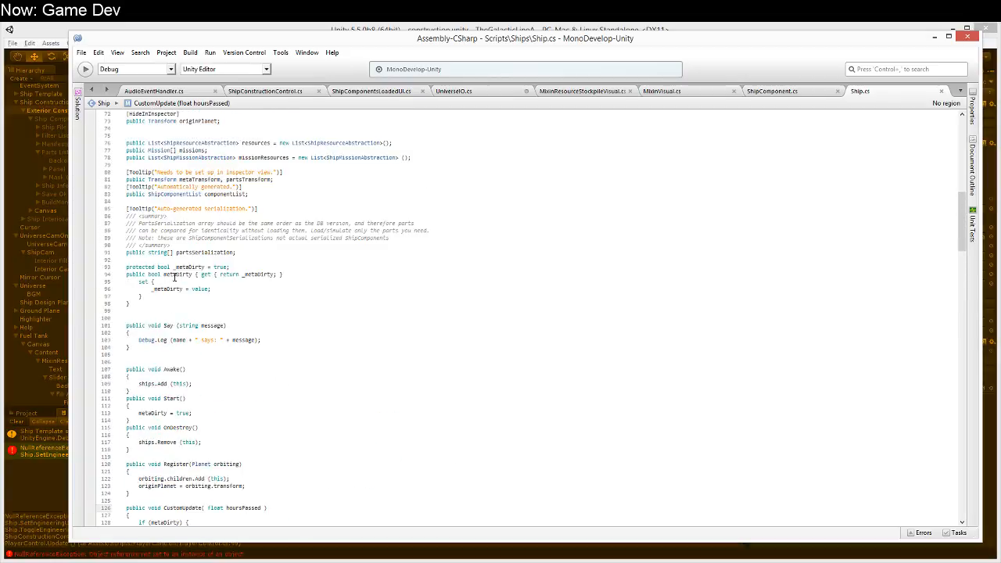
scroll(176, 309, "down", 20)
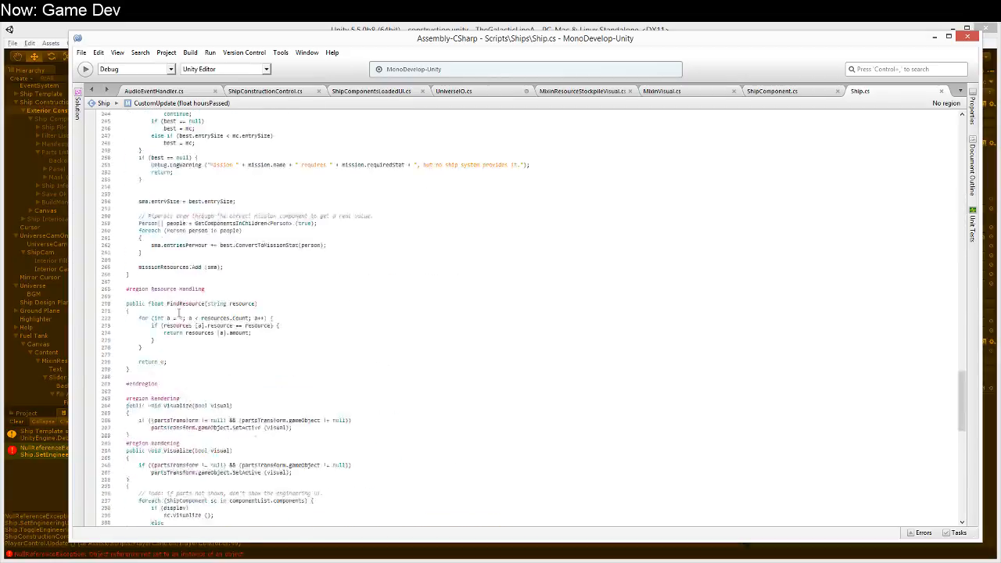
scroll(179, 313, "up", 20)
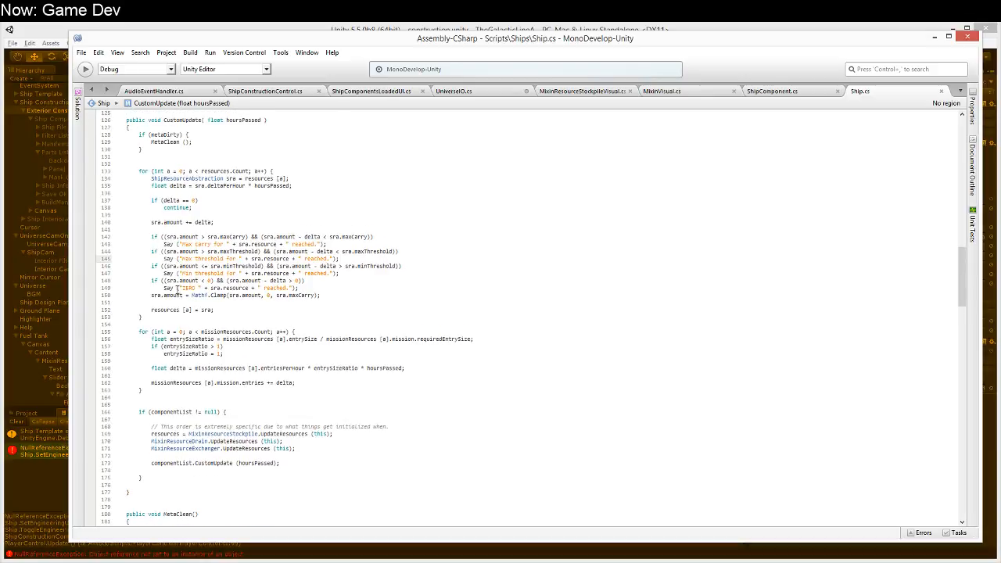
scroll(178, 290, "down", 17)
scroll(168, 309, "down", 20)
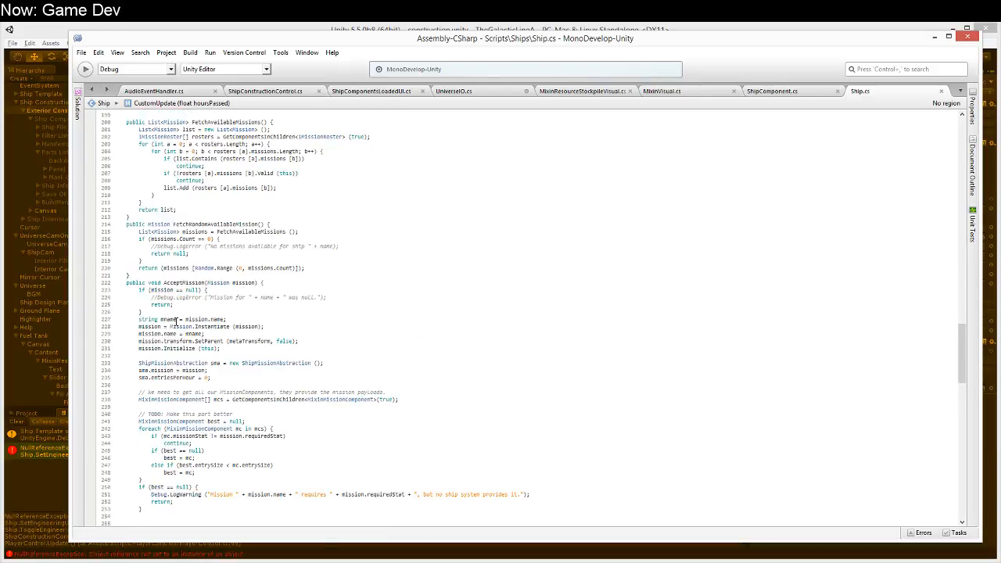
scroll(176, 322, "up", 4)
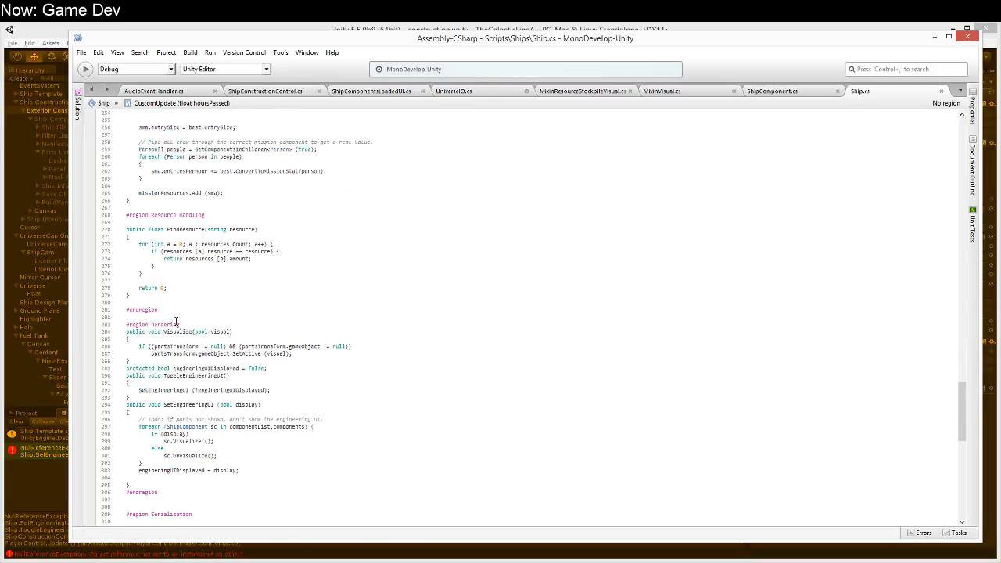
scroll(276, 308, "down", 4)
left_click(258, 345)
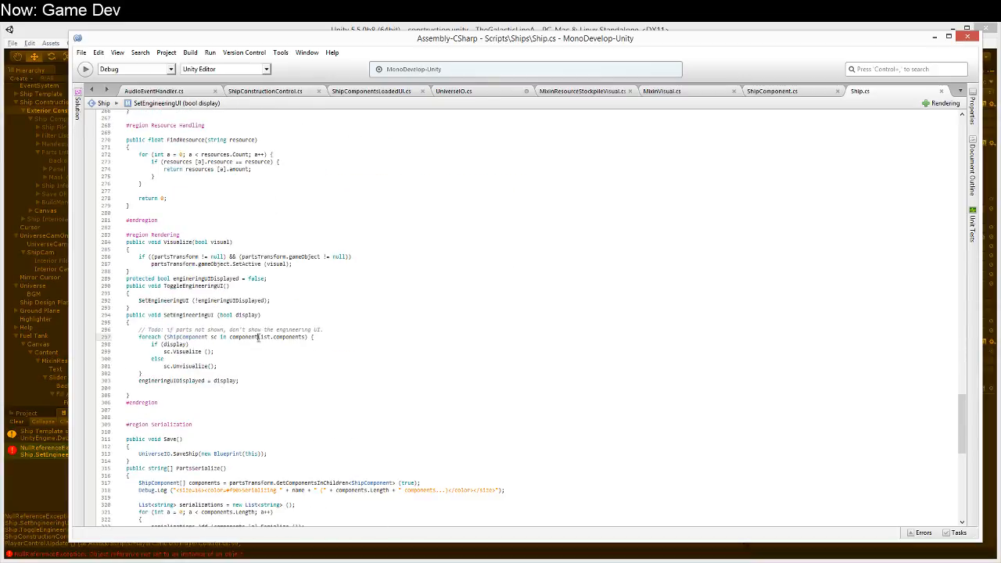
Step: Insert an empty line between the Todo comment and the foreach loop in SetEngineeringUI
left_click(360, 329)
key("Return")
scroll(360, 328, "up", 4)
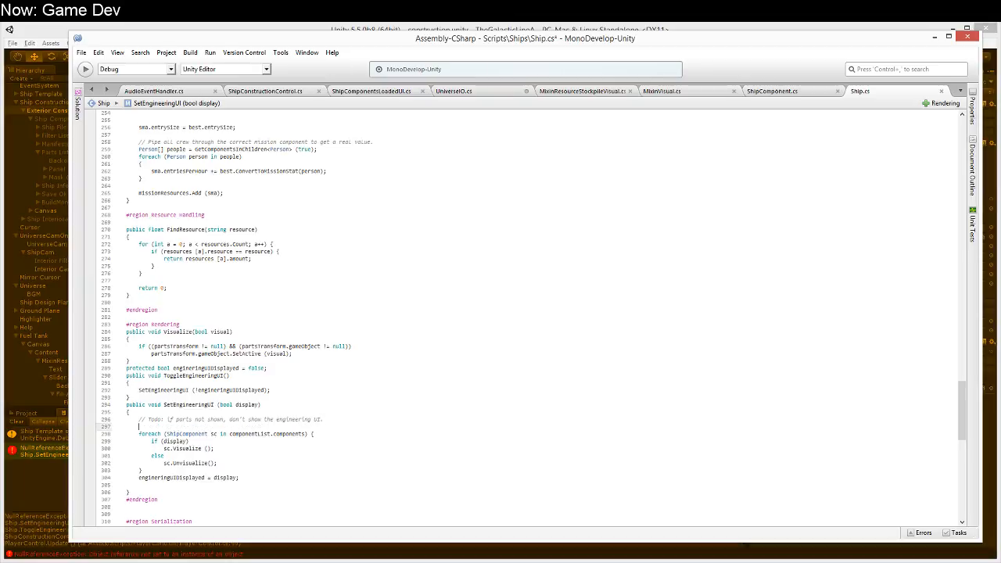
type("if")
key("BackSpace")
key("BackSpace")
key("BackSpace")
type("if")
key("BackSpace")
key("BackSpace")
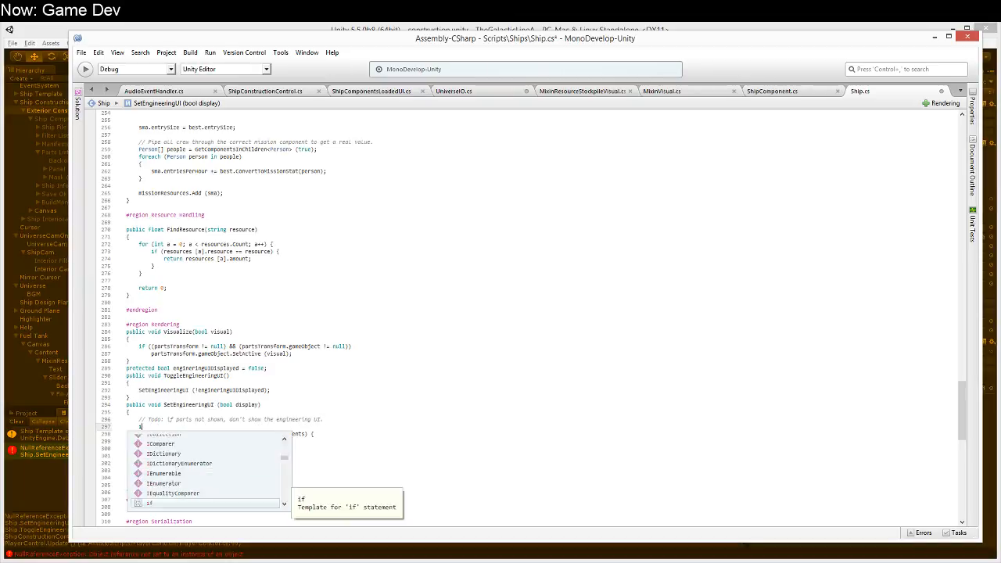
Step: Declare a ShipComponent[] variable named scs below the Todo comment in SetEngineeringUI
type("ShipComponent[] ")
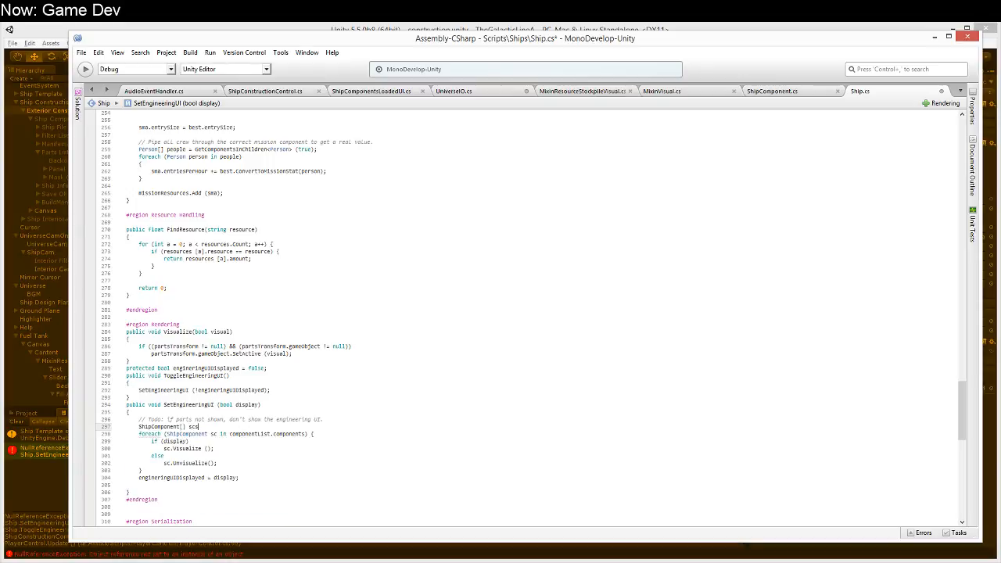
type("scs;")
key("Return")
Step: Add an if (componentList != null) check that assigns componentList.components to scs
type("if (componen")
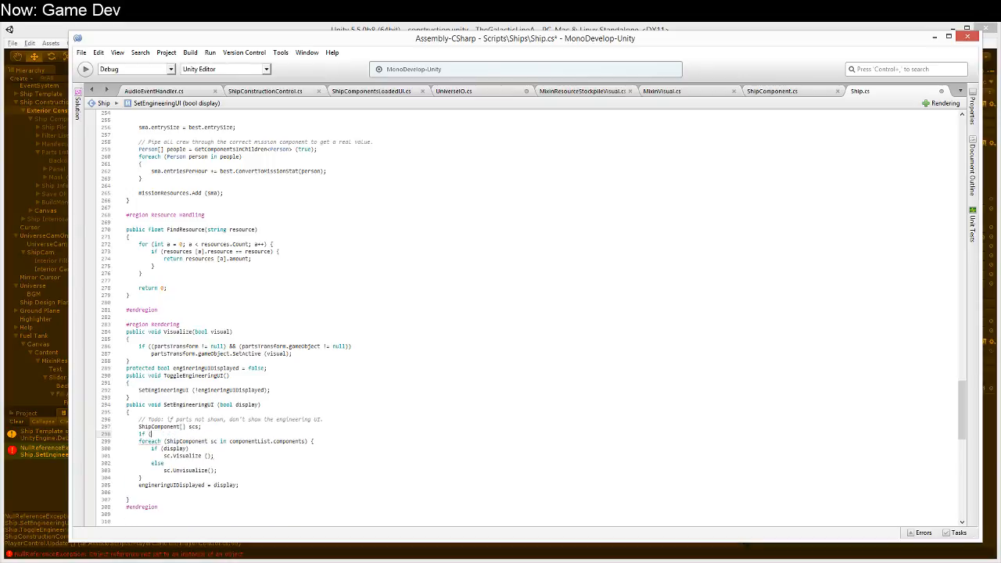
key("BackSpace")
key("BackSpace")
key("BackSpace")
key("BackSpace")
type("nent")
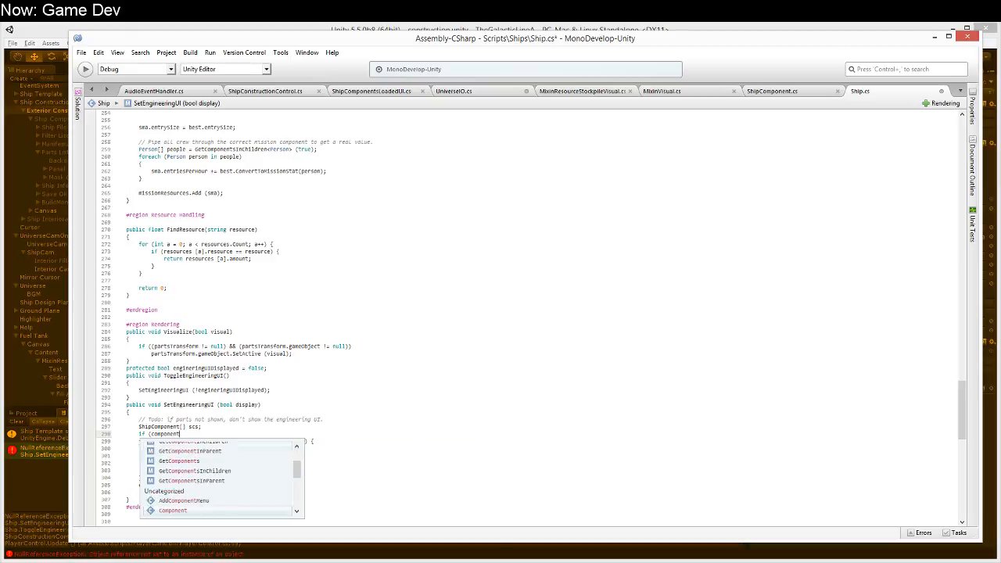
type("List != null")
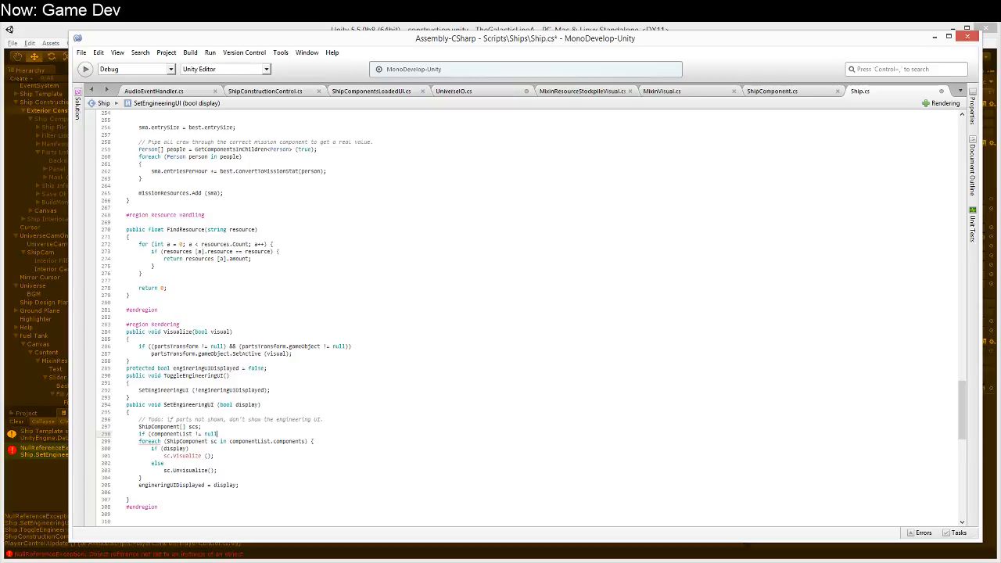
key("Return")
key("BackSpace")
type(")")
key("Return")
type("scs = co")
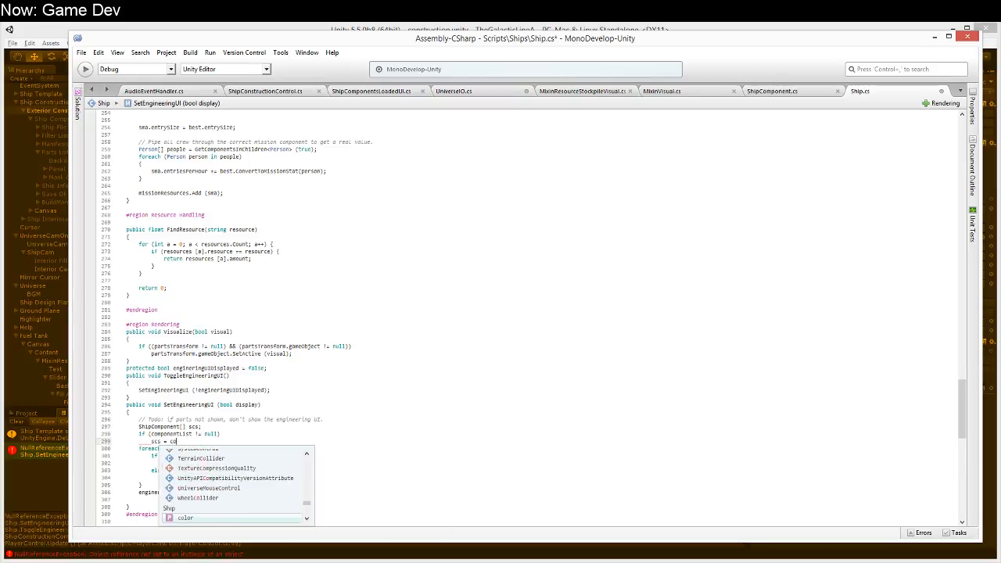
type("mponentList.components;")
Step: Add an else branch that assigns GetComponentsInChildren<ShipComponent>(true) to scs
key("Return")
type("else")
key("Return")
key("Return")
type("scs = Get")
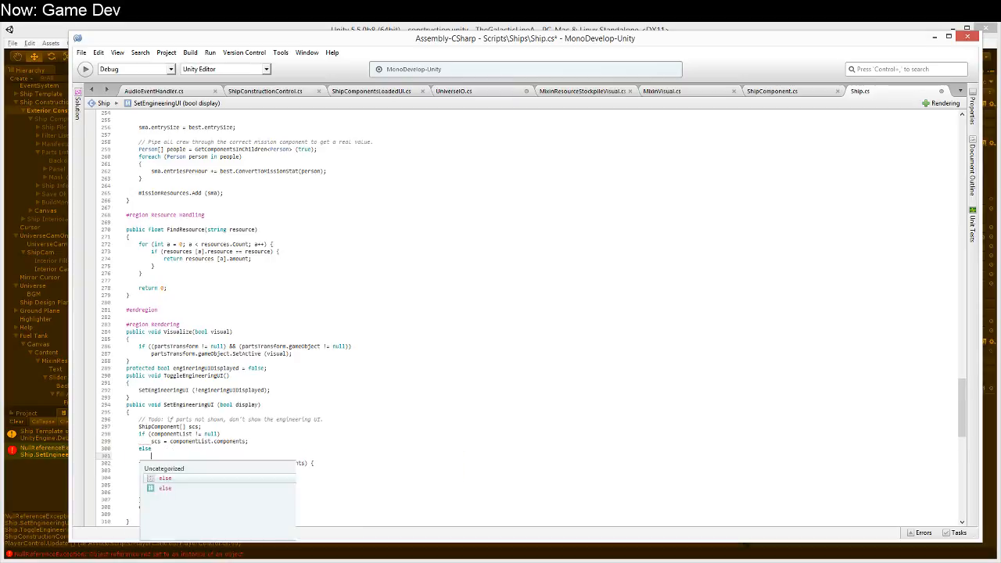
type("Componetn")
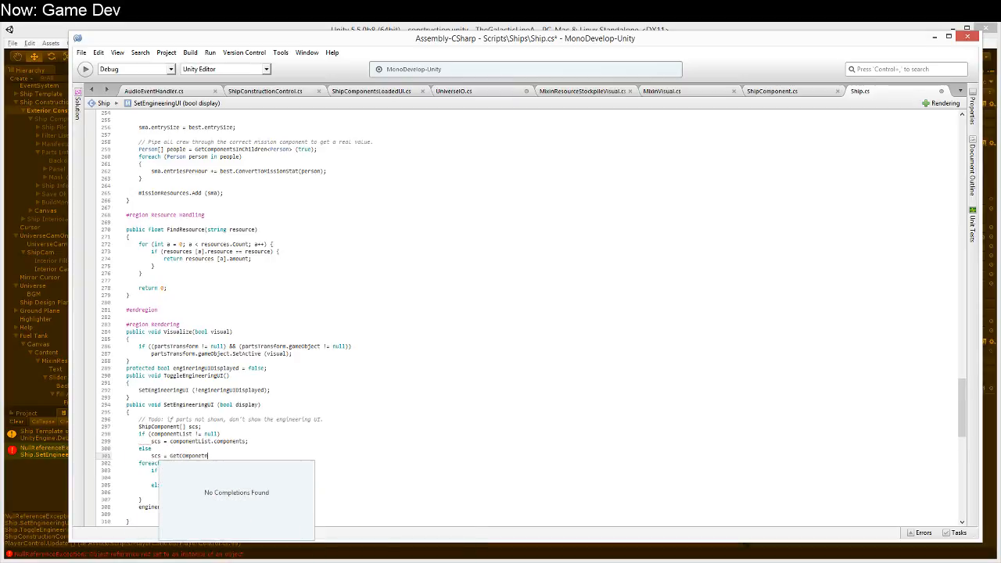
key("BackSpace")
key("BackSpace")
key("BackSpace")
key("BackSpace")
key("BackSpace")
key("BackSpace")
key("BackSpace")
key("BackSpace")
key("BackSpace")
type("Com")
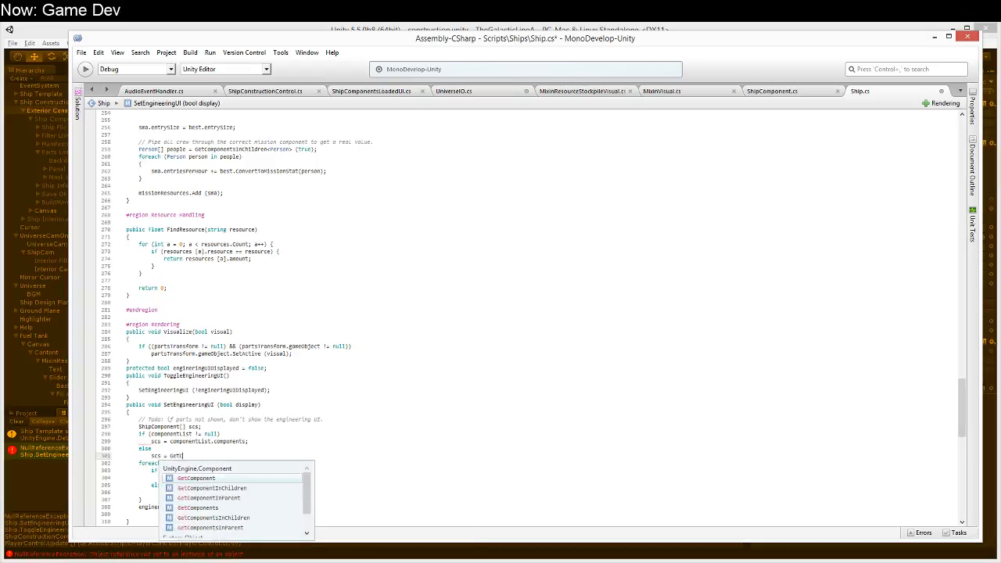
key("Down")
key("Down")
key("Down")
key("Down")
type("<")
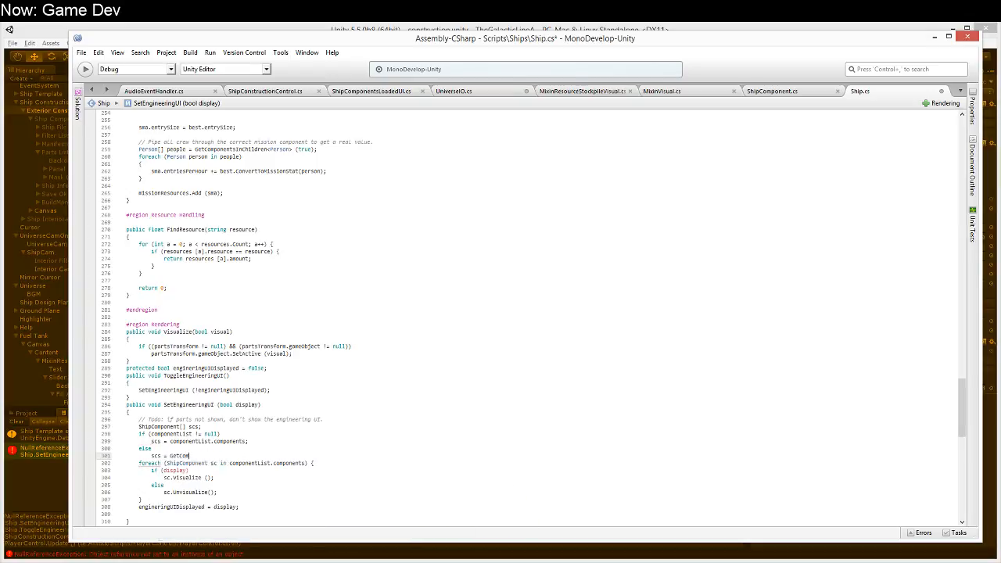
type("ShipCompone")
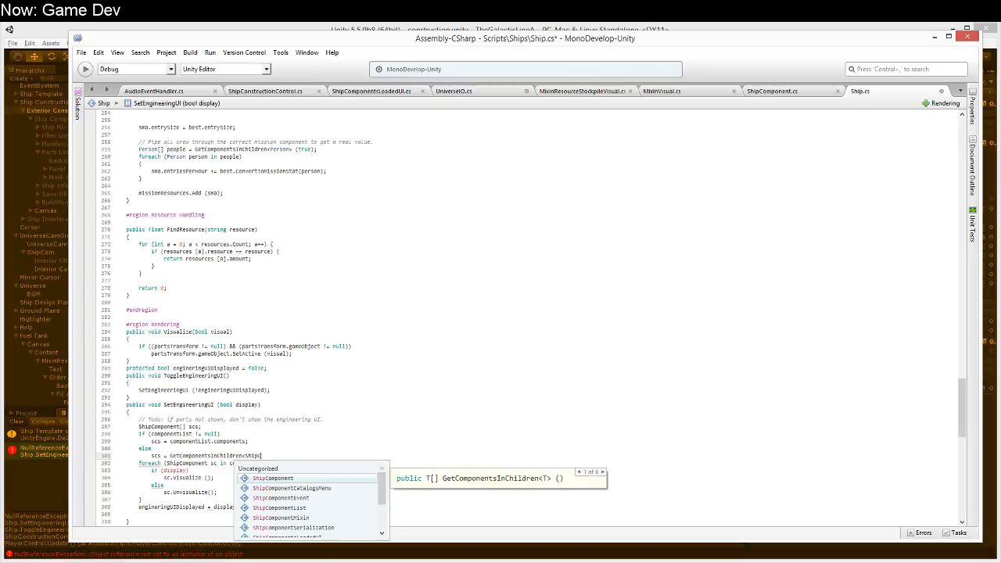
type("nt>")
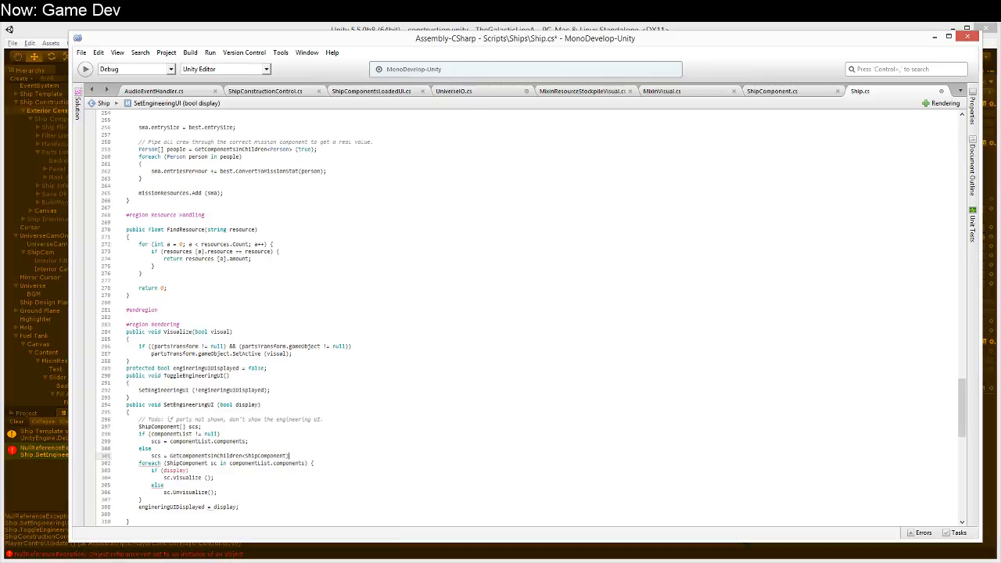
type(">(true);")
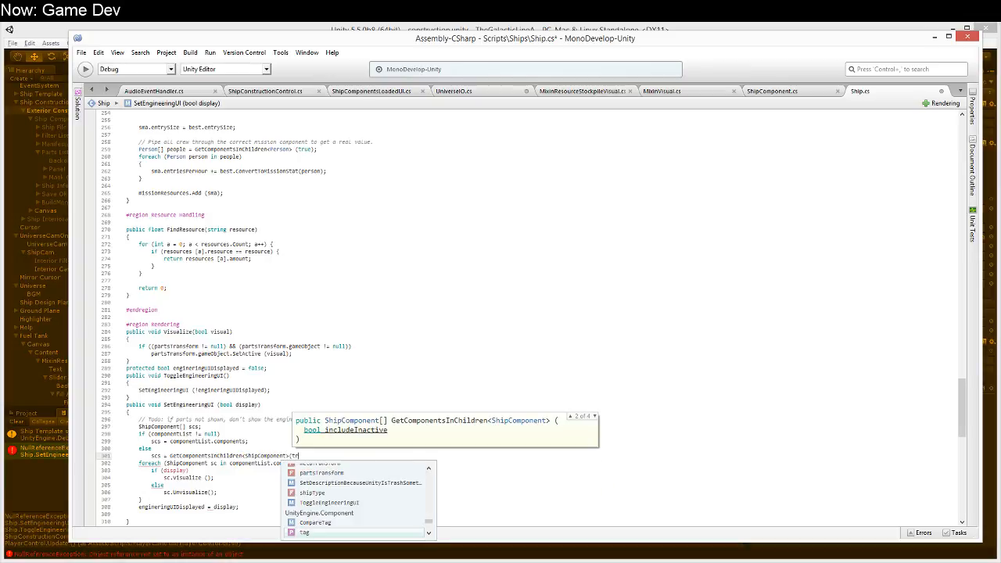
Step: Make the foreach loop in SetEngineeringUI iterate over scs instead of componentList.components, and save Ship.cs
key("Down")
key("Home")
key("ctrl+Right")
key("ctrl+Right")
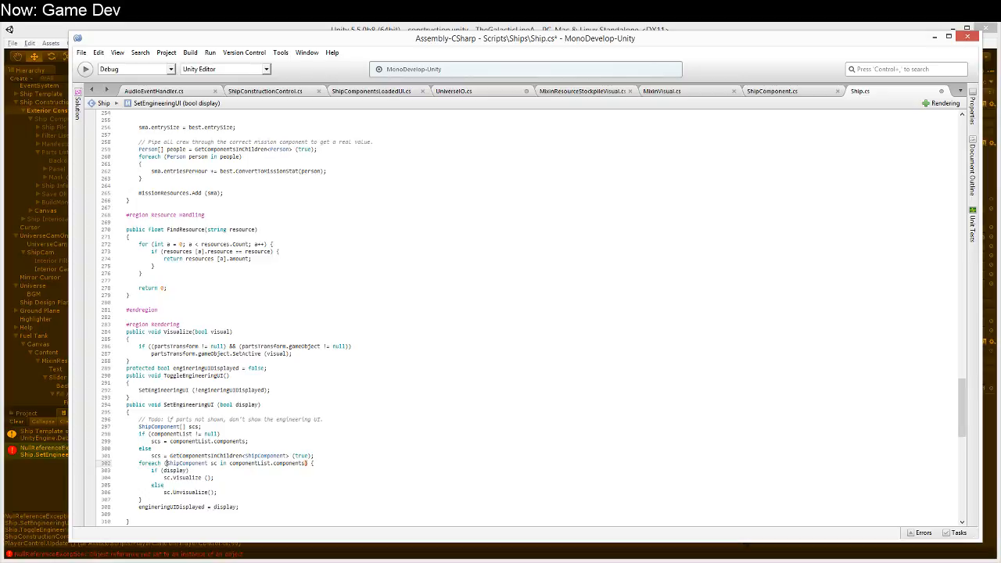
key("shift+End")
key("shift+Left")
key("shift+Left")
key("shift+Left")
type("scs")
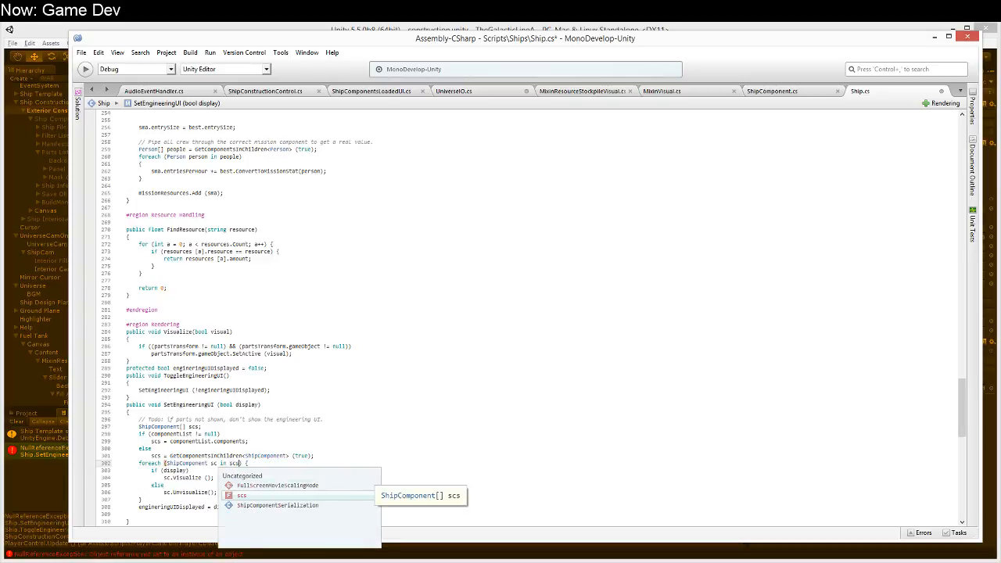
key("Escape")
key("Down")
key("ctrl+s")
Step: Switch to Unity, run the construction scene and close its help screen
key("alt+Tab")
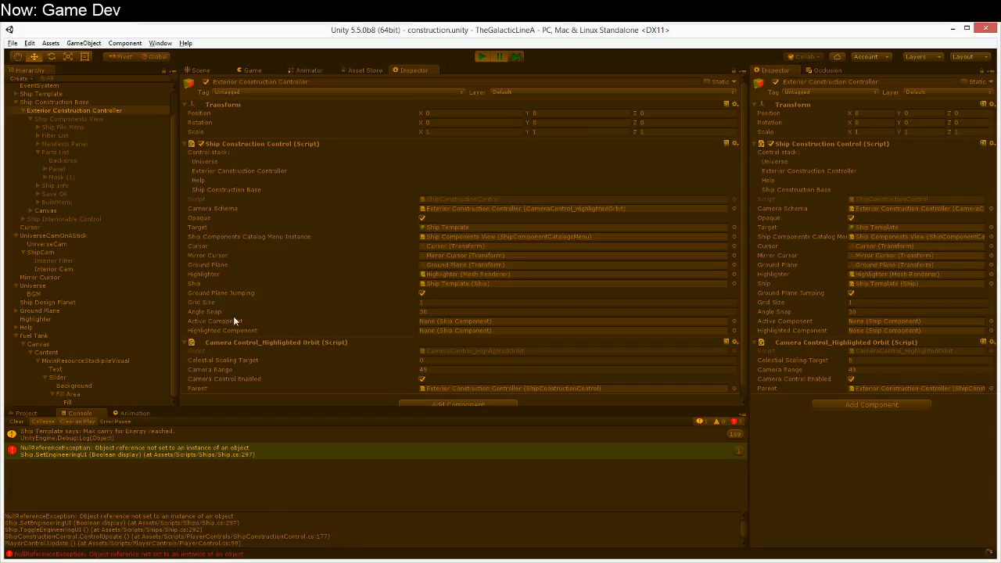
left_click(477, 56)
left_click(481, 58)
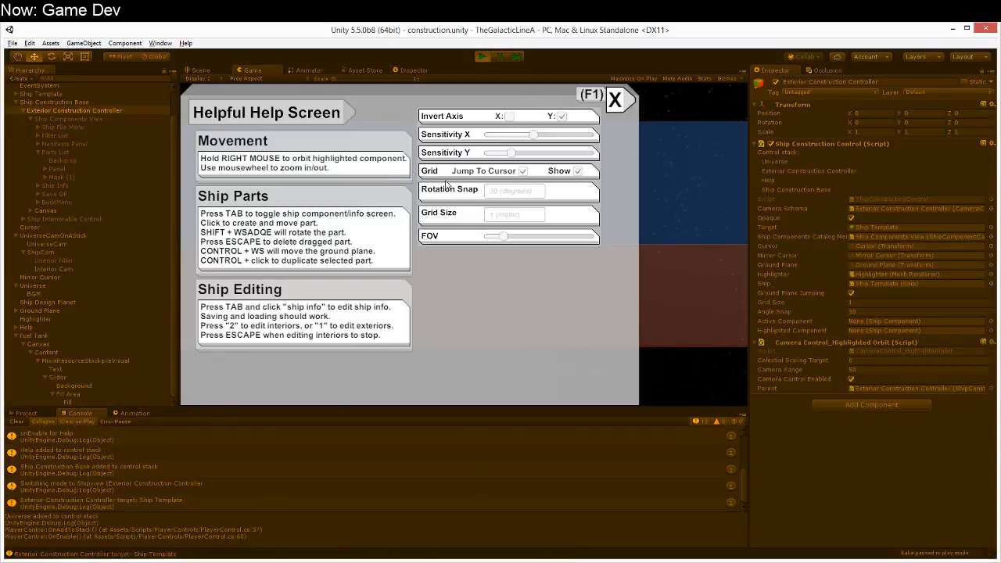
left_click(616, 99)
Step: Place a pair of Hydrogen Tanks from the T1 Corvettes Manifest and clear the console
left_click(323, 168)
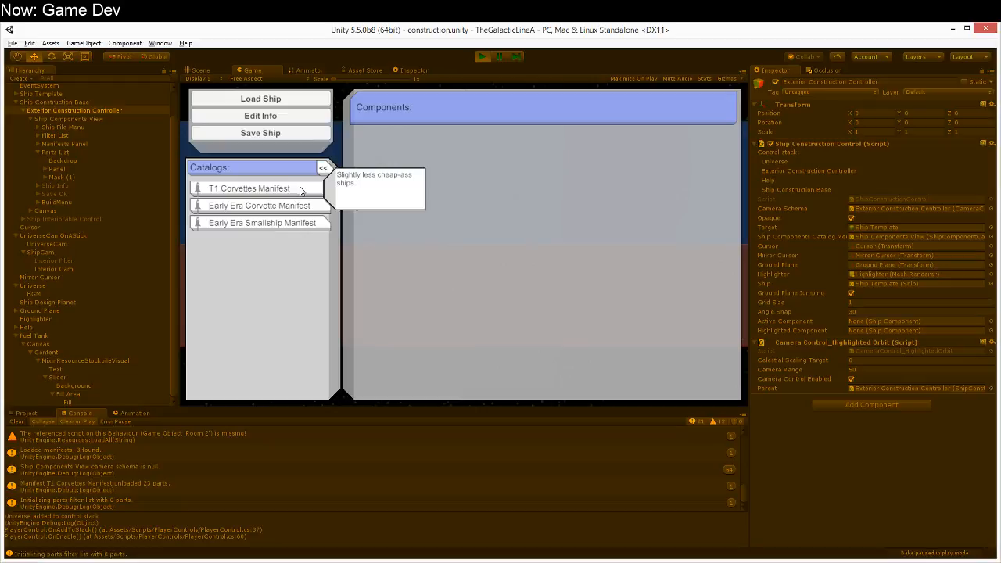
left_click(694, 225)
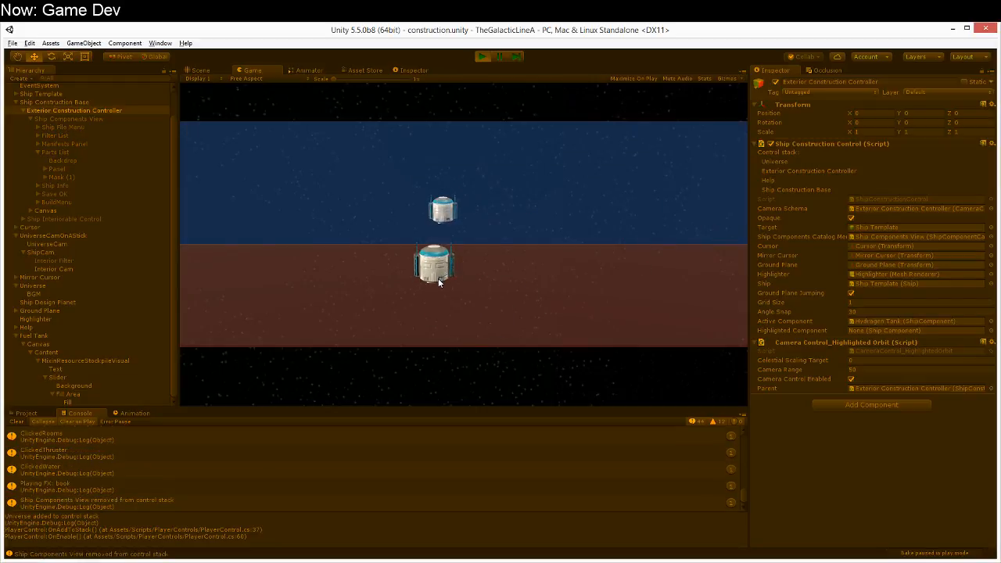
left_click(17, 422)
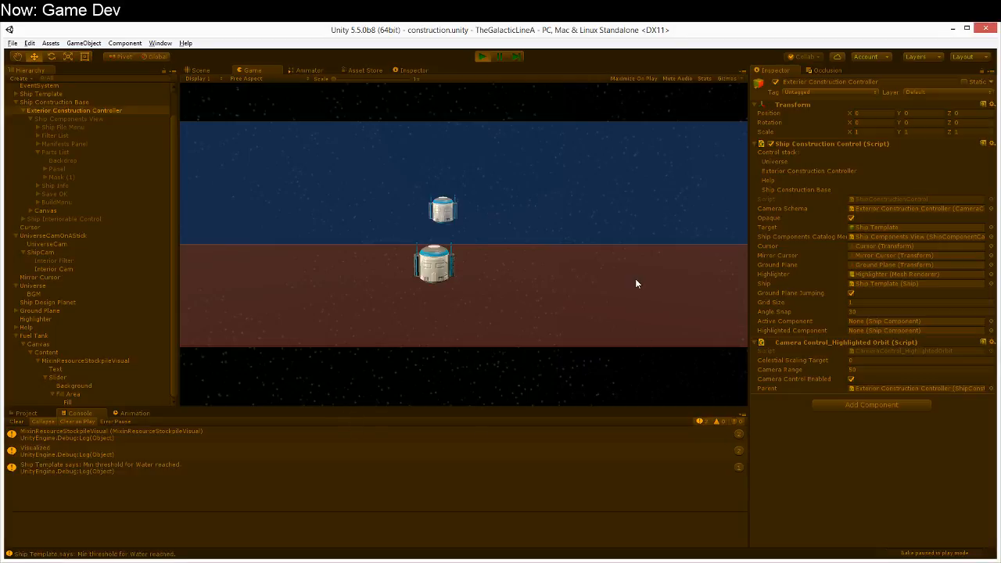
Step: Place a Hab Nuclear Reactor beside the tanks and clear the console
key("Tab")
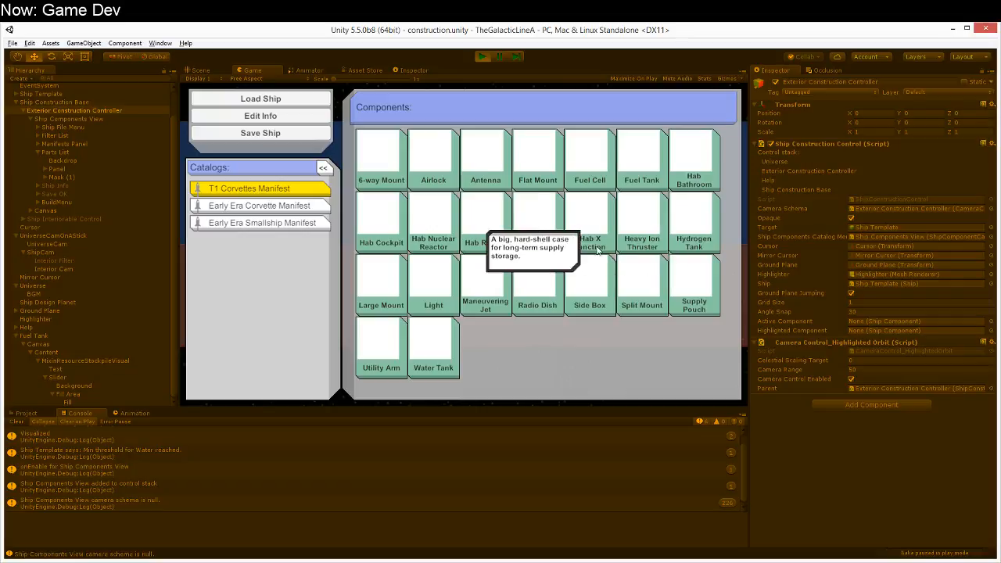
key("Tab")
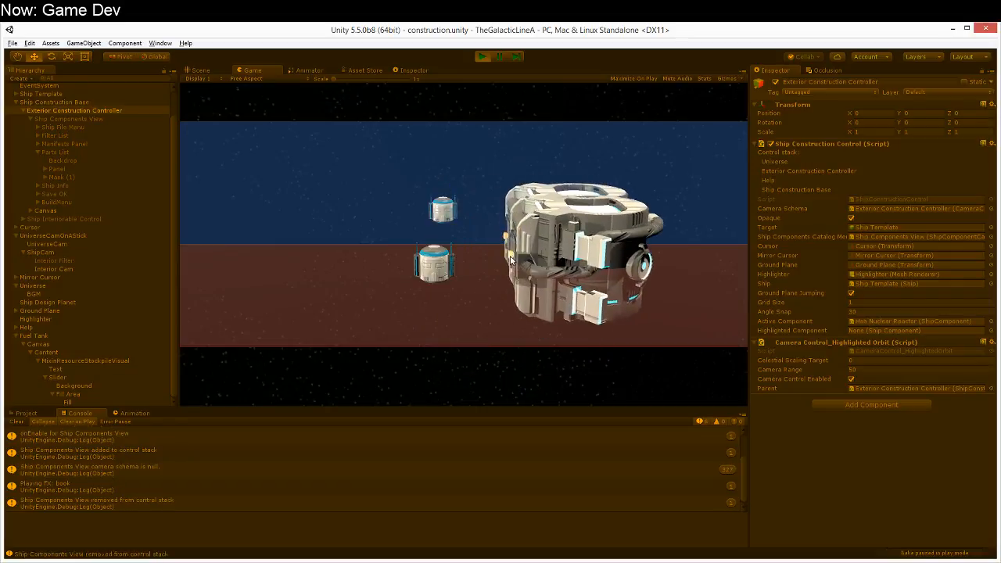
left_click(19, 422)
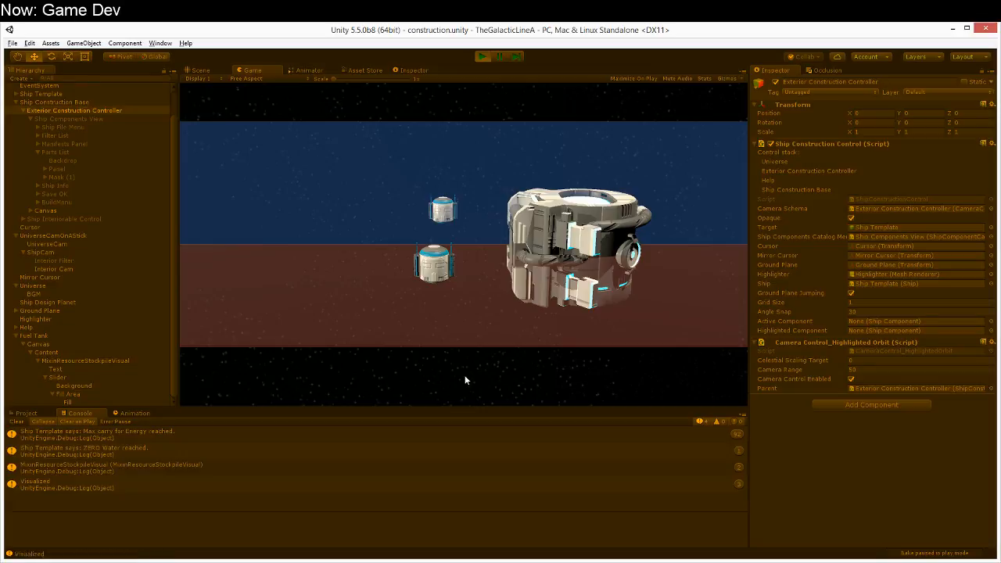
Step: Inspect the stack traces of the MixinResourceStockpileVisual and Energy carry messages in the console, and stop the scene
scroll(464, 375, "up", 2)
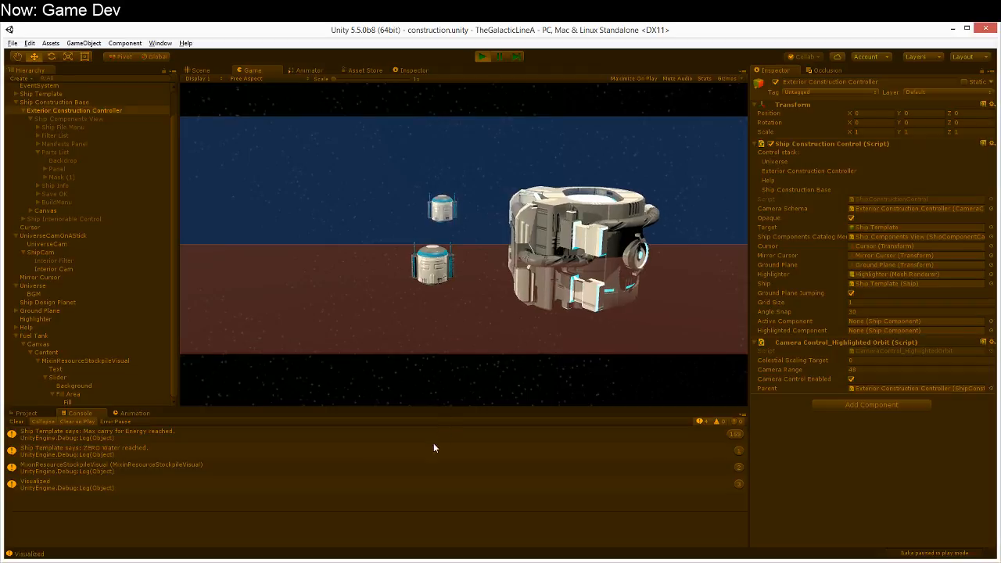
left_click(428, 468)
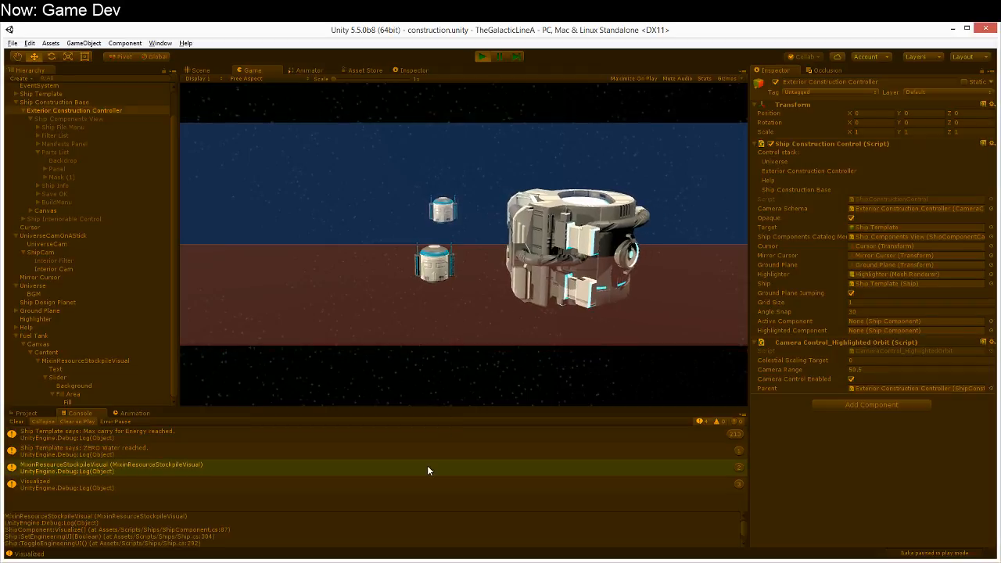
left_click(416, 434)
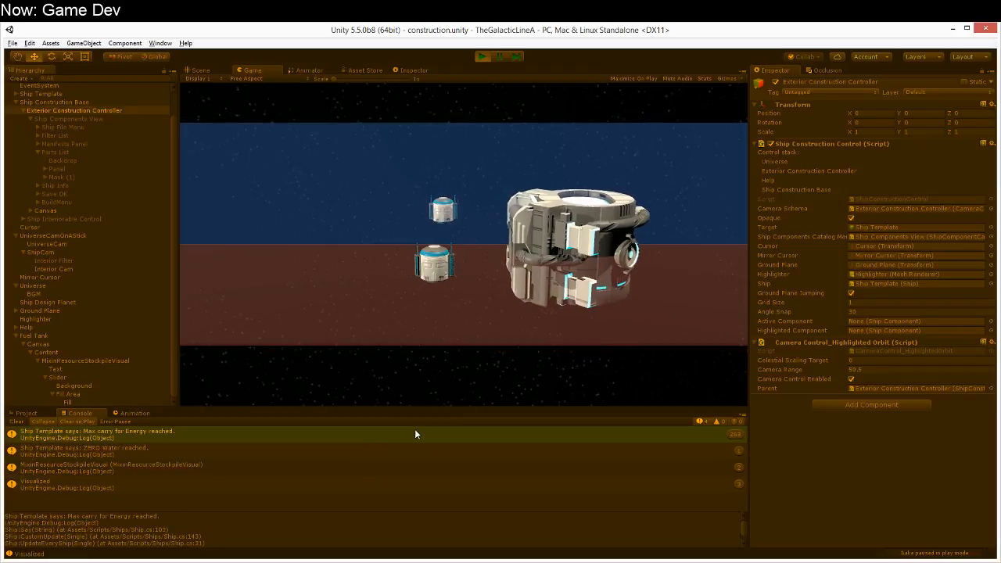
left_click(577, 291)
left_click(519, 249)
left_click(483, 58)
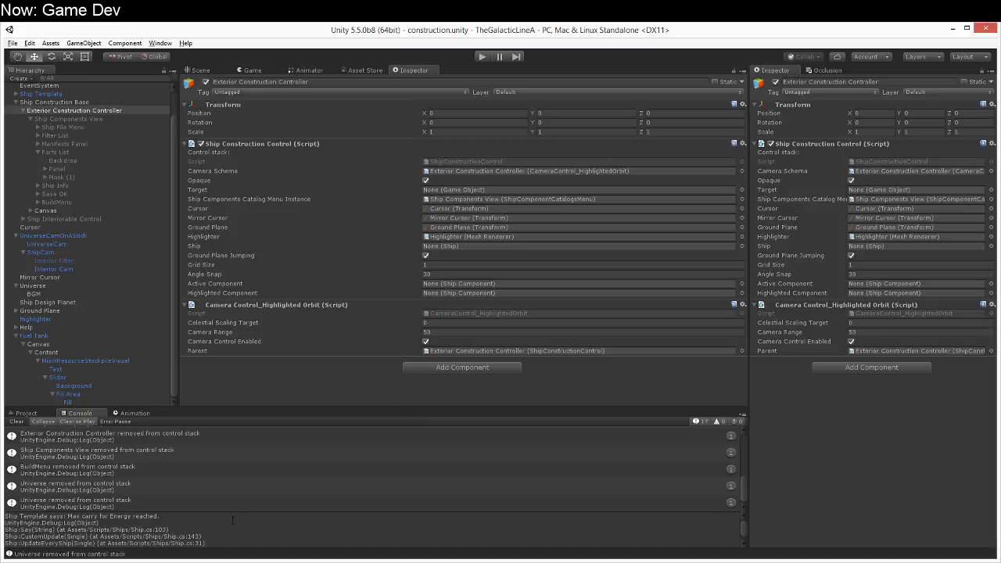
Step: Find the Hab Nuclear Reactor prefab in Resources/Components/Hub/T1 Corvettes and examine its attached components and Ship Component settings
left_click(33, 413)
left_click(84, 485)
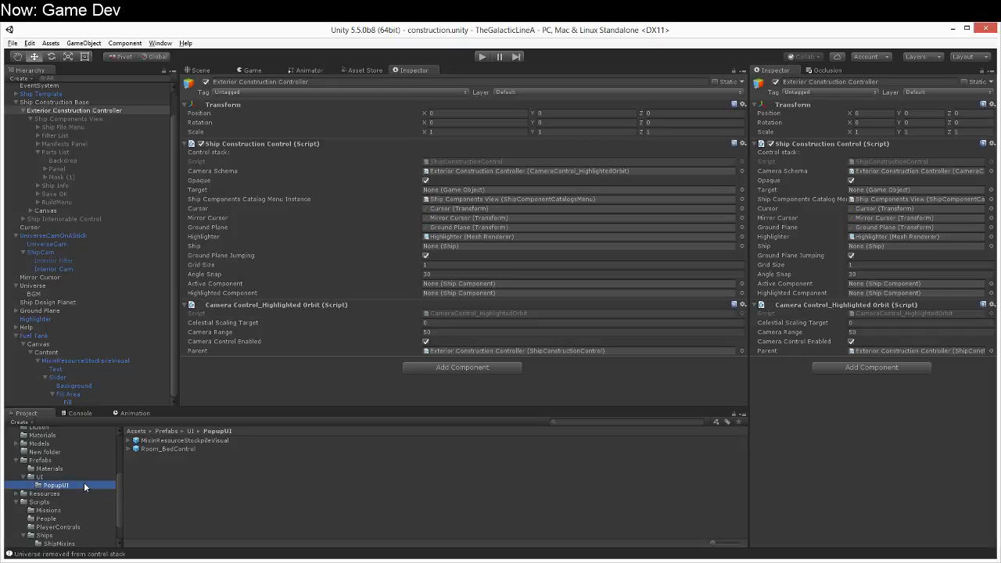
left_click(20, 498)
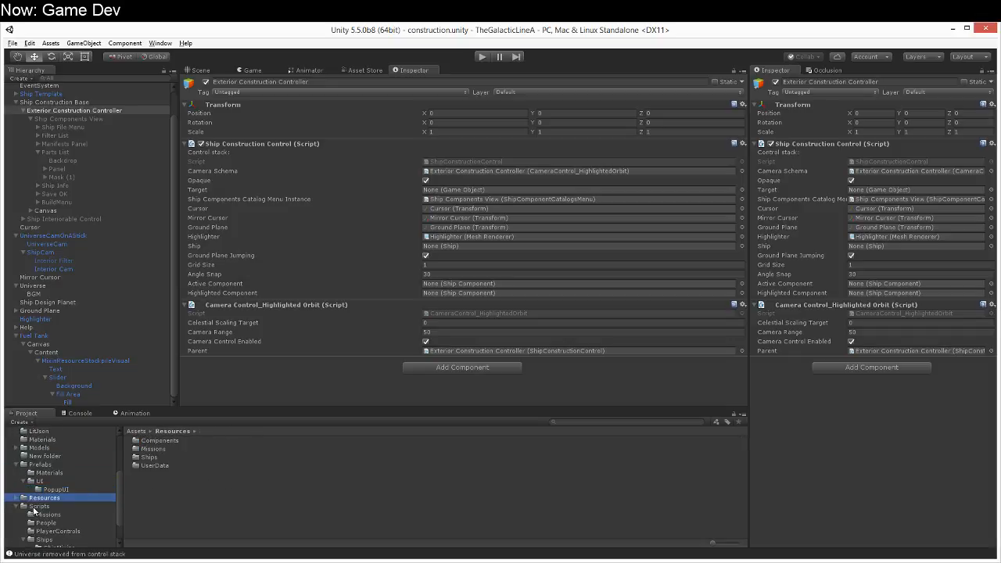
left_click(17, 498)
scroll(33, 512, "down", 2)
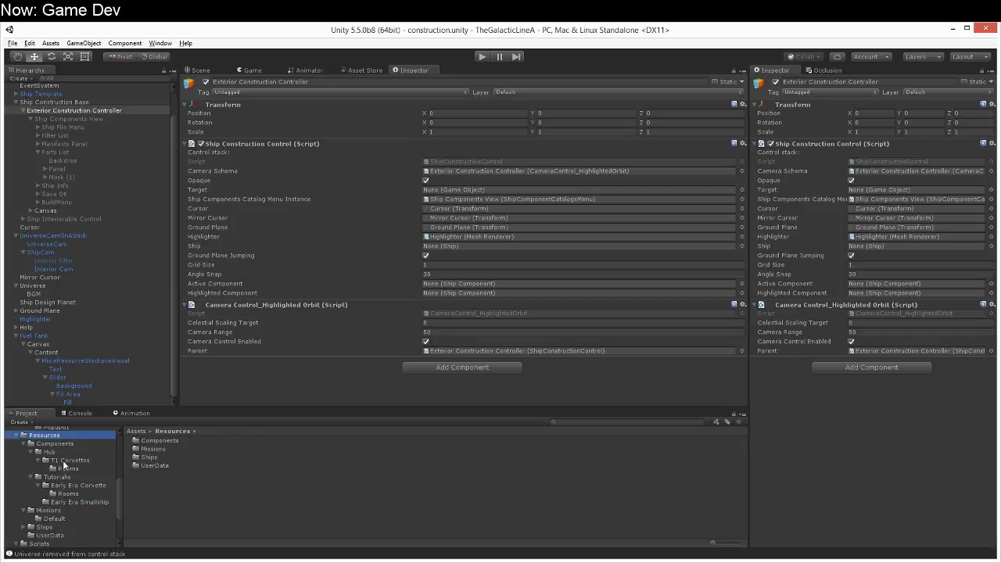
left_click(67, 460)
scroll(204, 506, "down", 3)
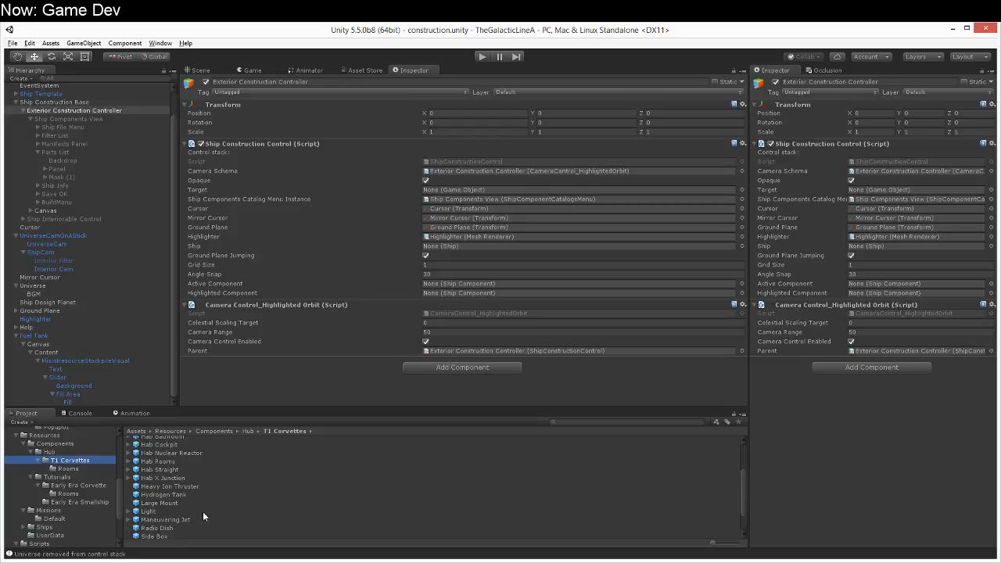
left_click(182, 453)
scroll(840, 450, "down", 3)
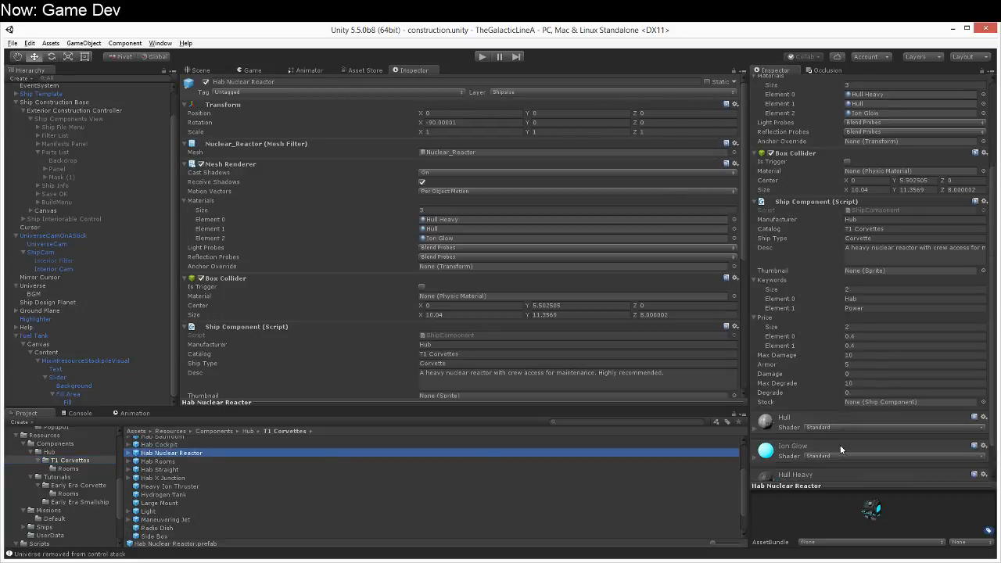
scroll(841, 450, "down", 5)
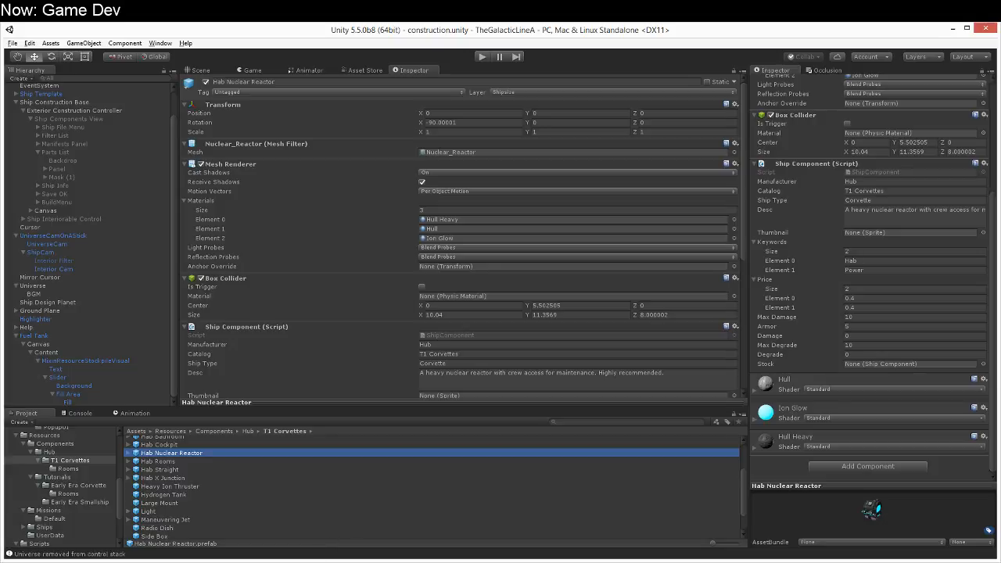
Step: Switch to MonoDevelop and review SetEngineeringUI in Ship.cs, Visualize in ShipComponent.cs and Awake in UniverseIO.cs
left_click(317, 561)
left_click(339, 480)
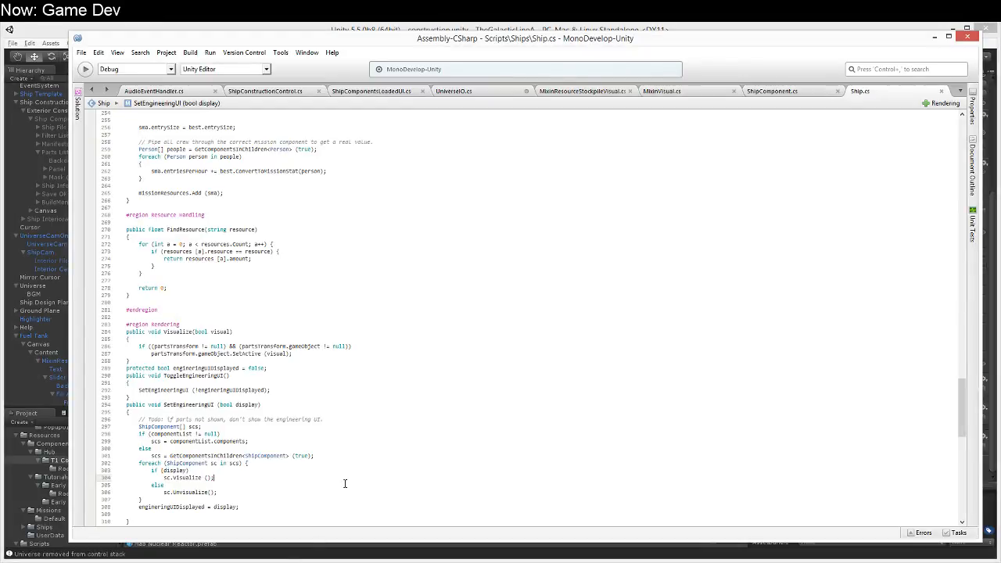
left_click(259, 455)
left_click(799, 91)
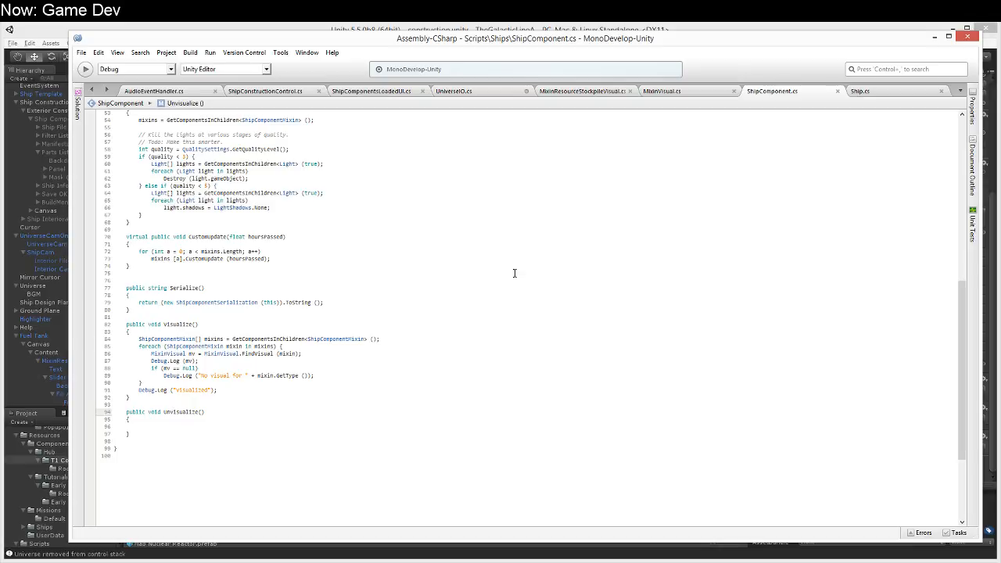
left_click(467, 93)
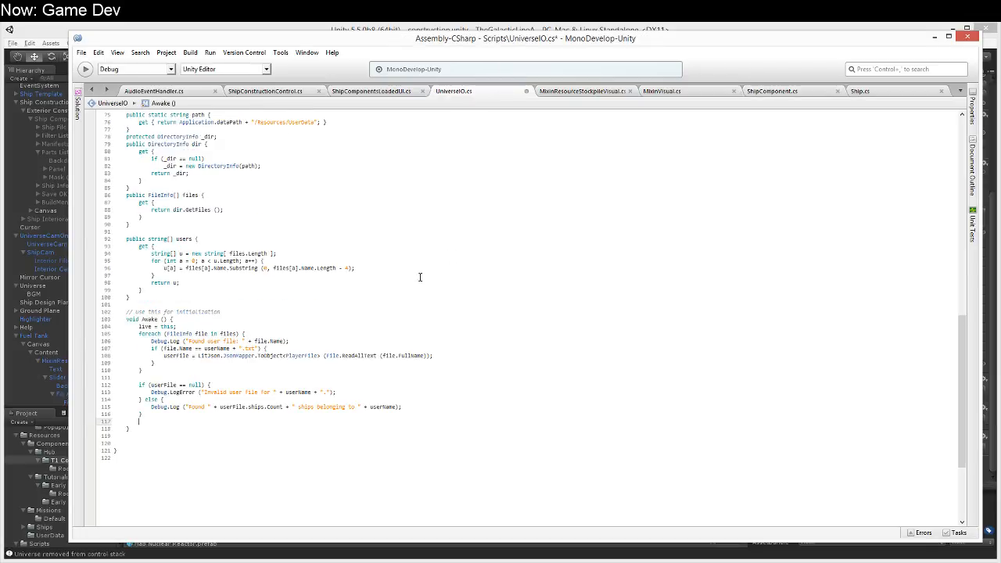
Step: Review UniverseIO.cs, examining the static live reference, FindVisual, the defaultMixinVisuals array and the Awake method
scroll(404, 275, "up", 20)
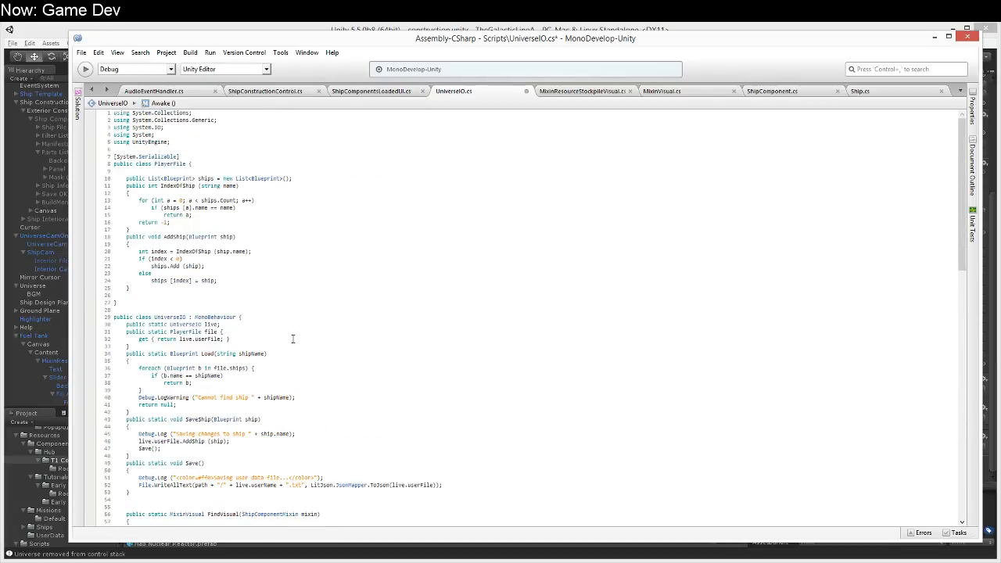
left_click(251, 335)
left_click(256, 324)
scroll(257, 329, "down", 6)
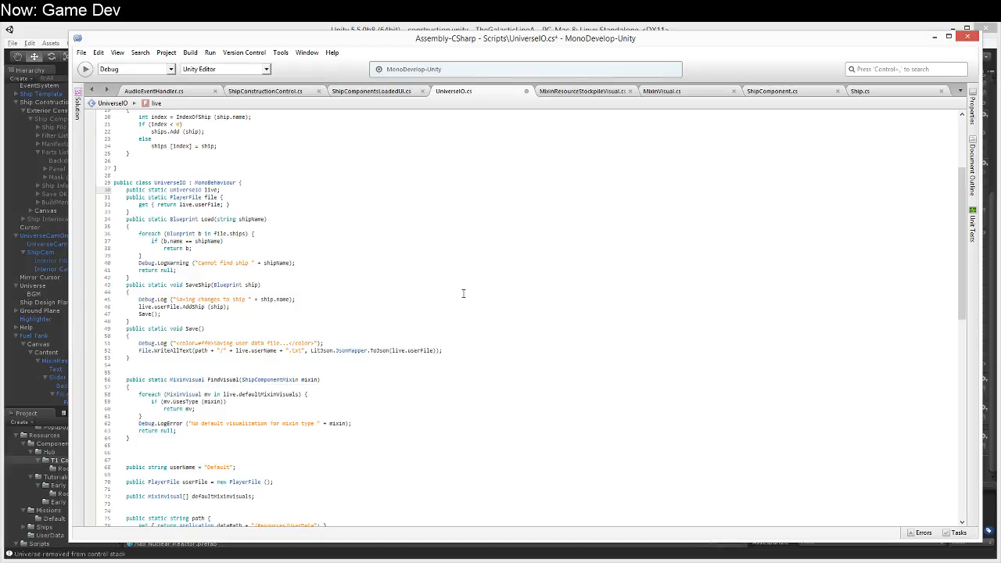
scroll(306, 303, "down", 4)
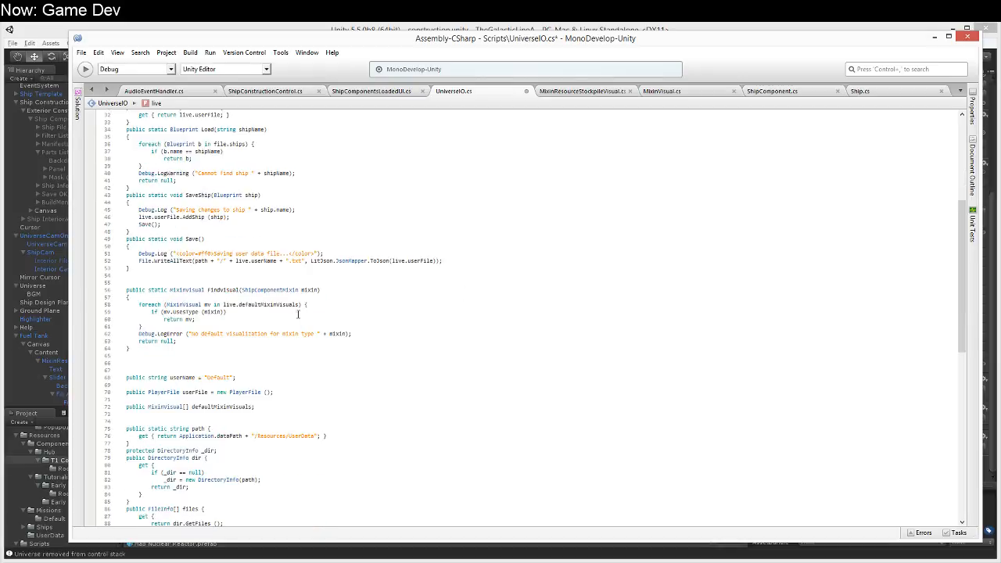
left_click(319, 397)
scroll(319, 397, "down", 2)
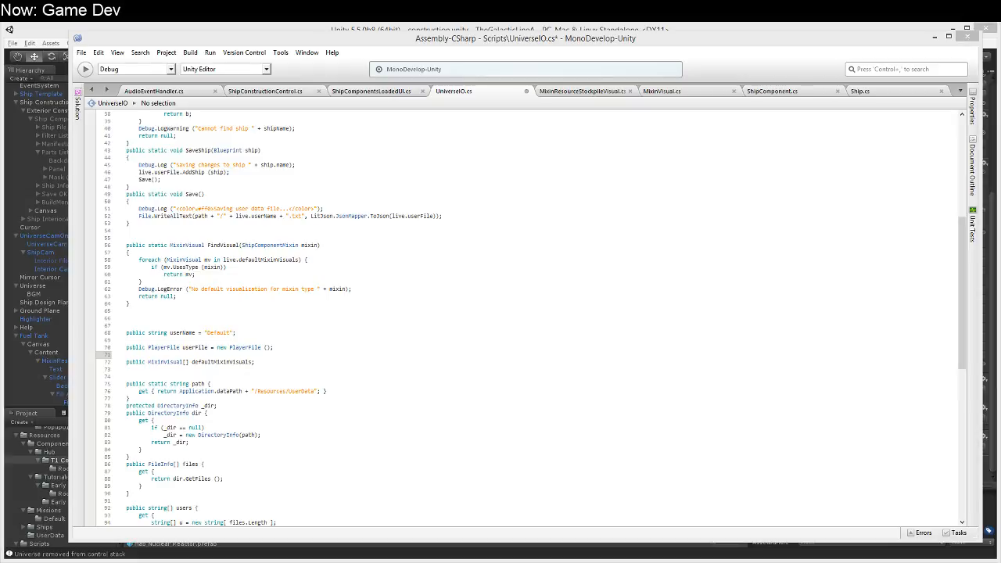
scroll(232, 404, "down", 15)
scroll(232, 404, "up", 4)
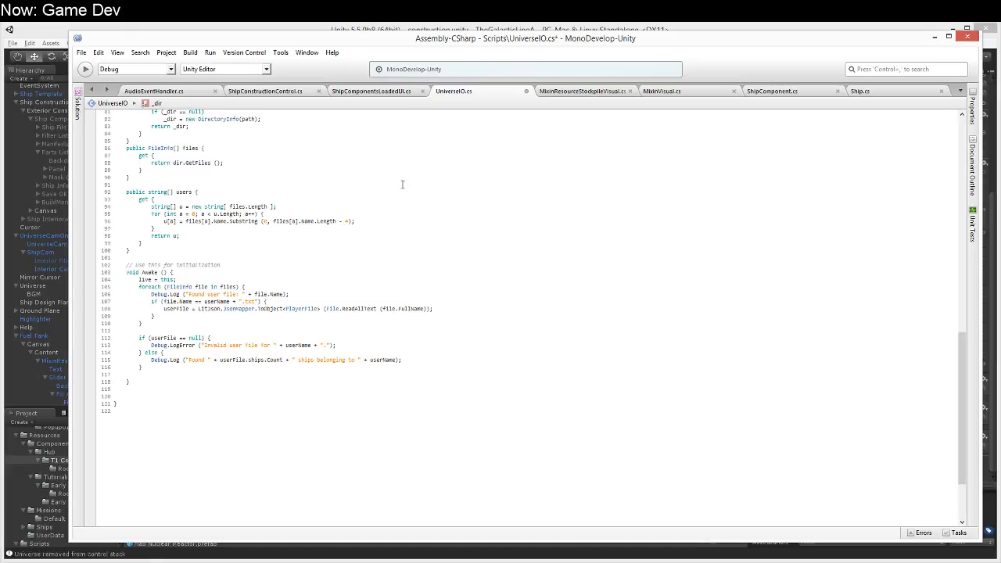
scroll(323, 240, "up", 12)
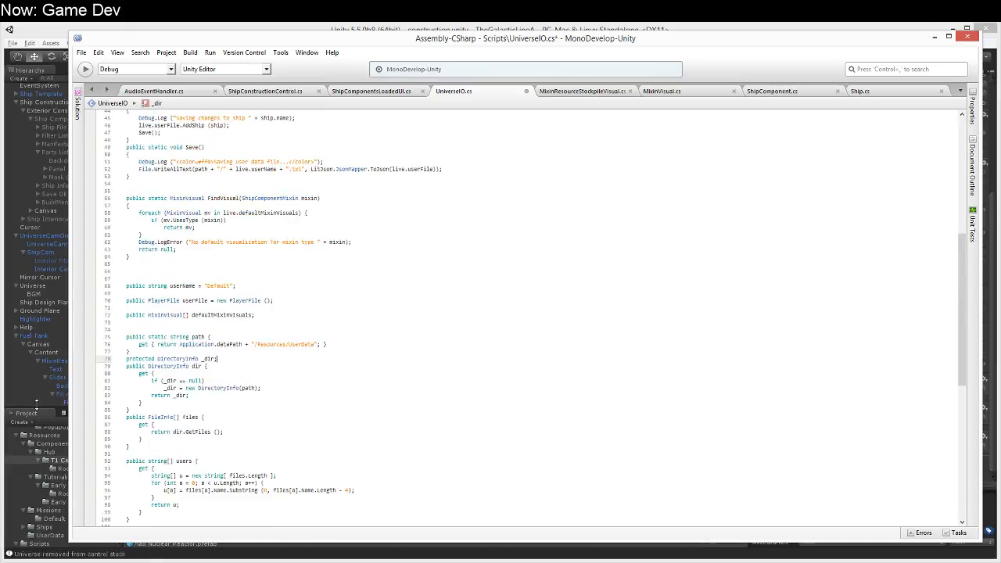
Step: Switch to Unity and delete the MixinResourceStockpileVisual object from the Content of the Fuel Tank's canvas
left_click(36, 412)
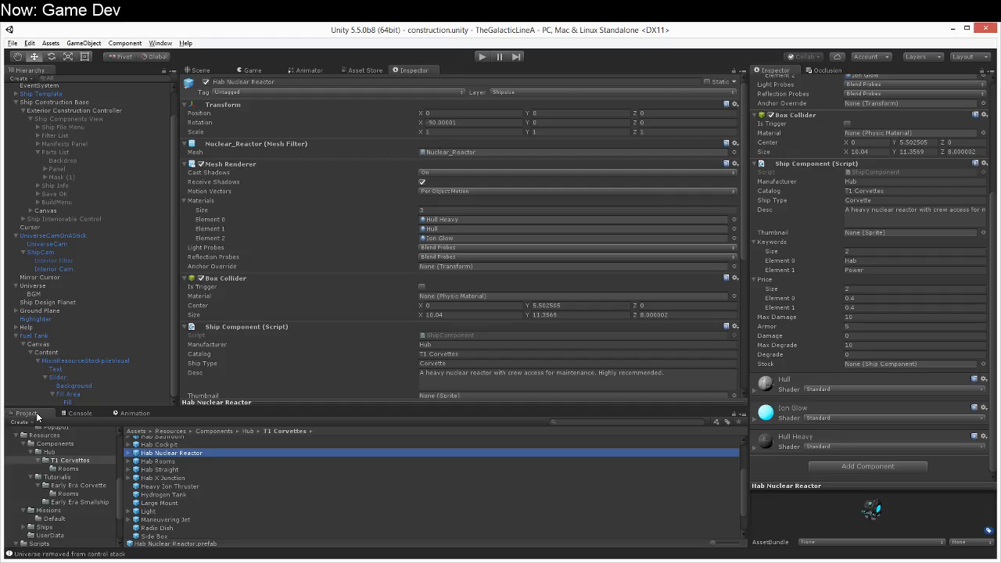
left_click(63, 362)
key("Delete")
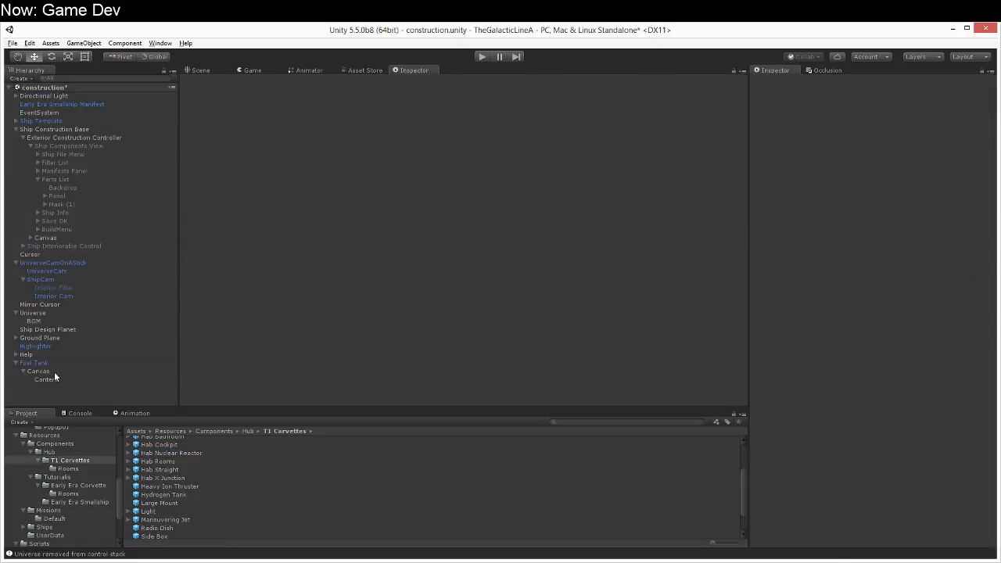
Step: Rename the Fuel Tank's Canvas to EngineeringUIElement and make it a prefab in the Prefabs/UI/PopupUI folder
left_click(58, 373)
left_click(851, 82)
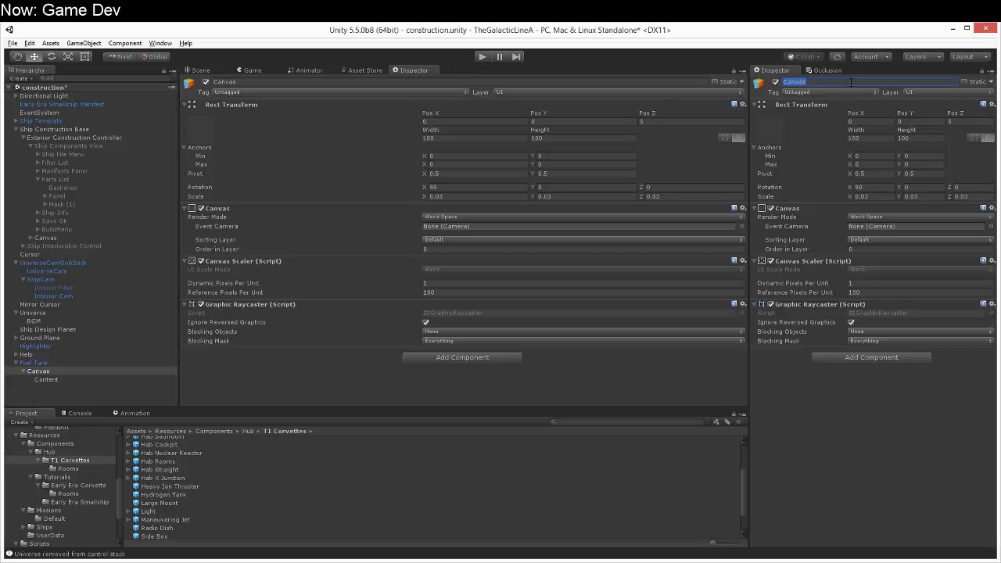
type("EngineeringUIElement")
key("Return")
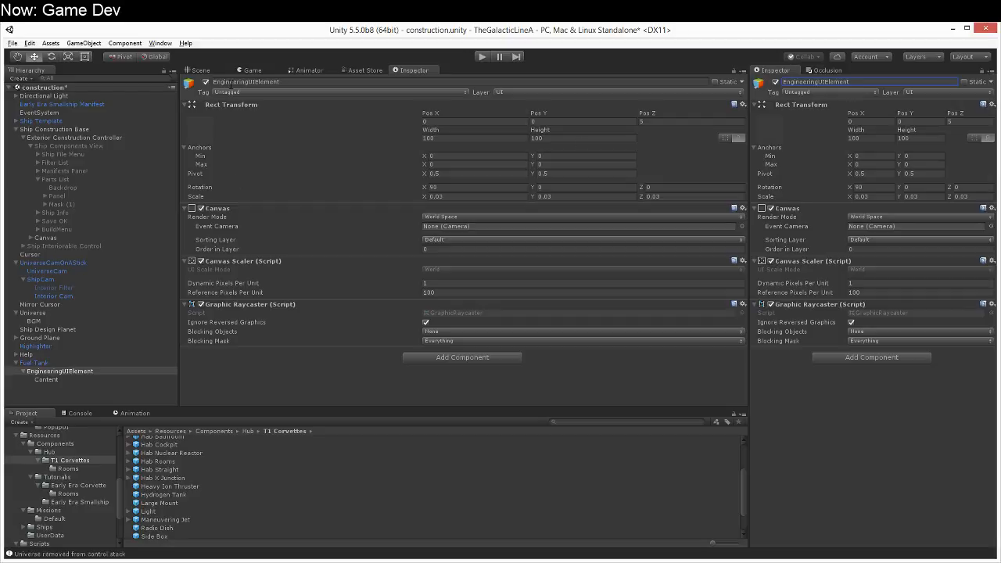
left_click(210, 70)
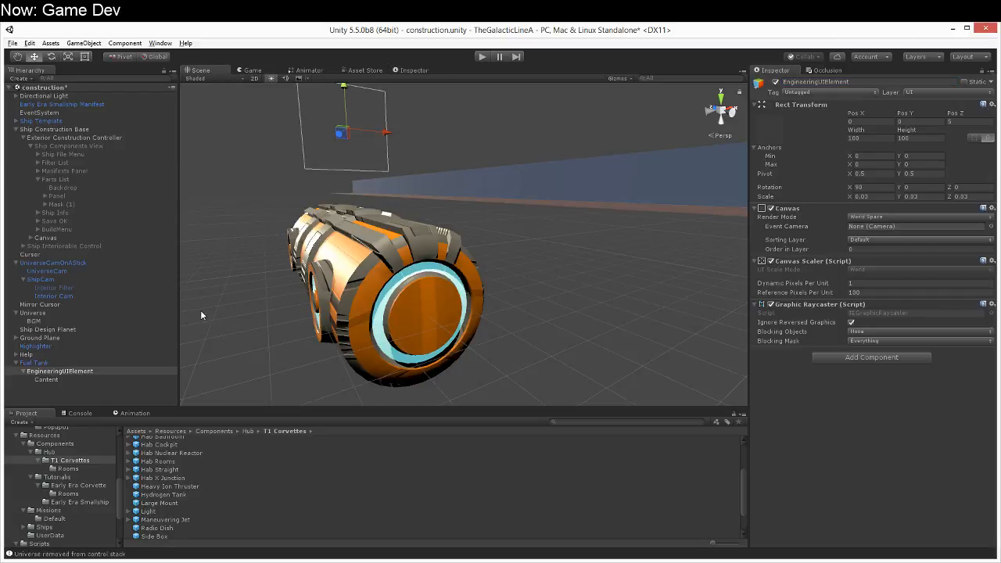
left_click_drag(72, 371, 66, 438)
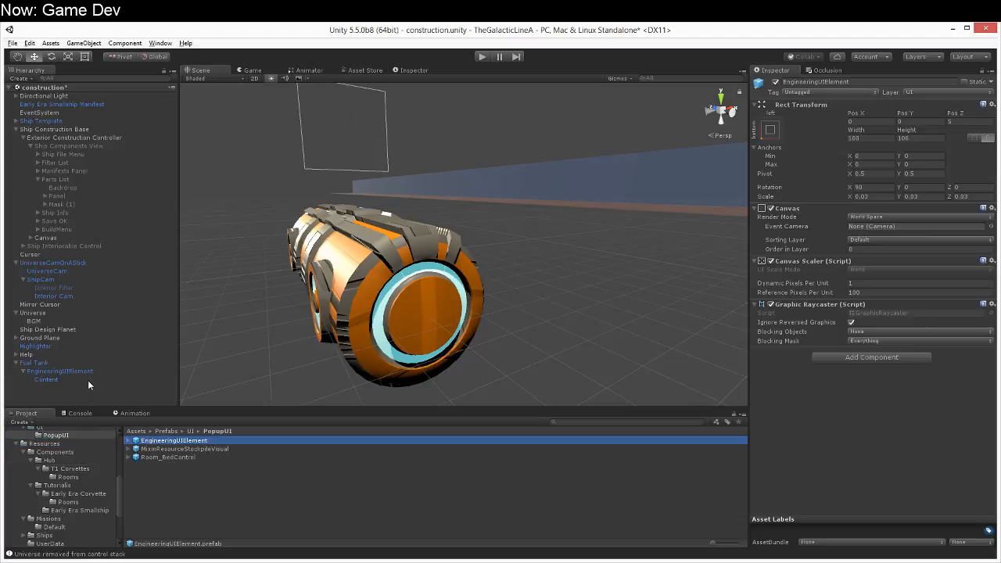
Step: Switch to MonoDevelop and insert an empty line above the defaultMixinVisuals declaration in UniverseIO.cs
left_click(294, 562)
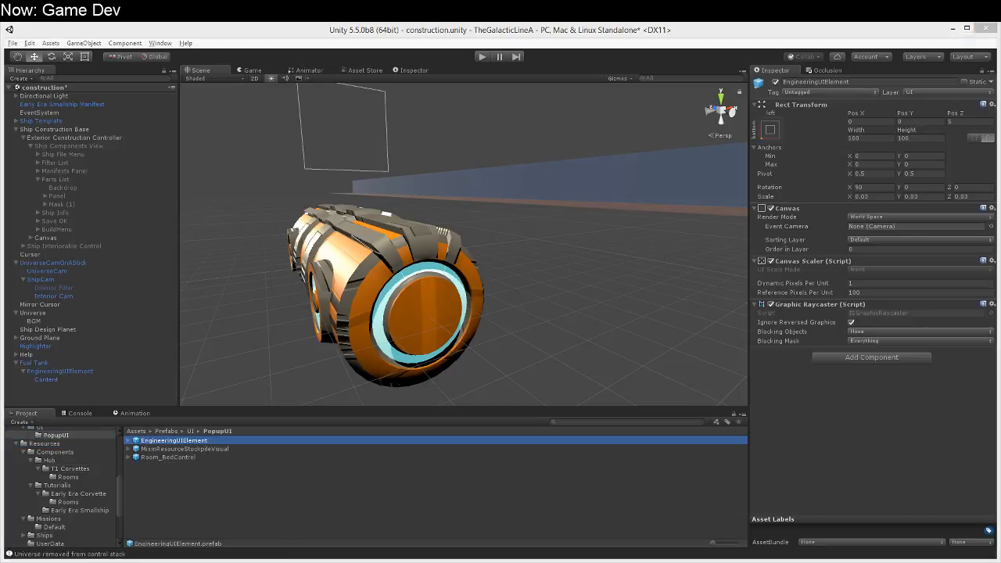
scroll(333, 223, "up", 10)
scroll(298, 274, "down", 7)
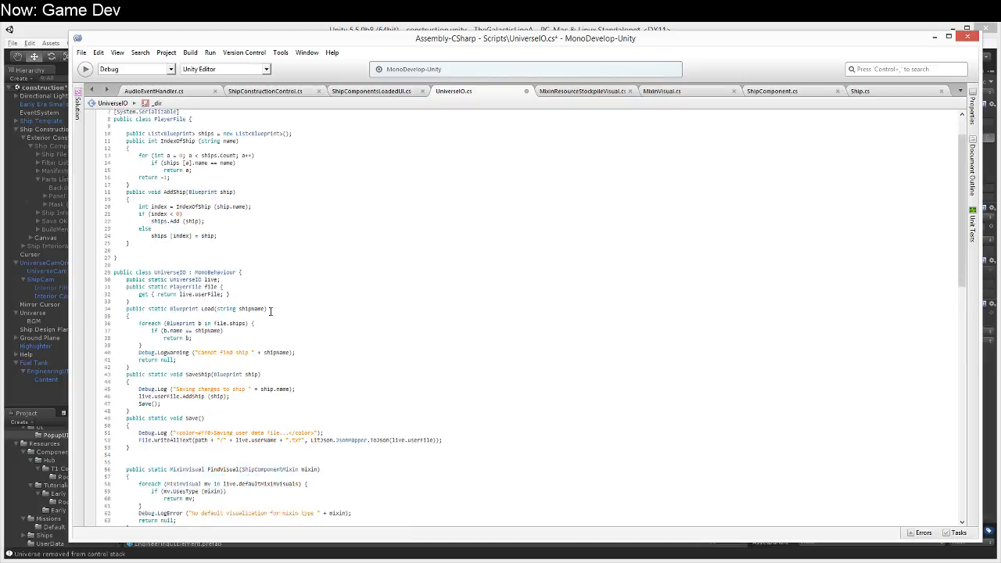
scroll(270, 313, "down", 1)
left_click(283, 309)
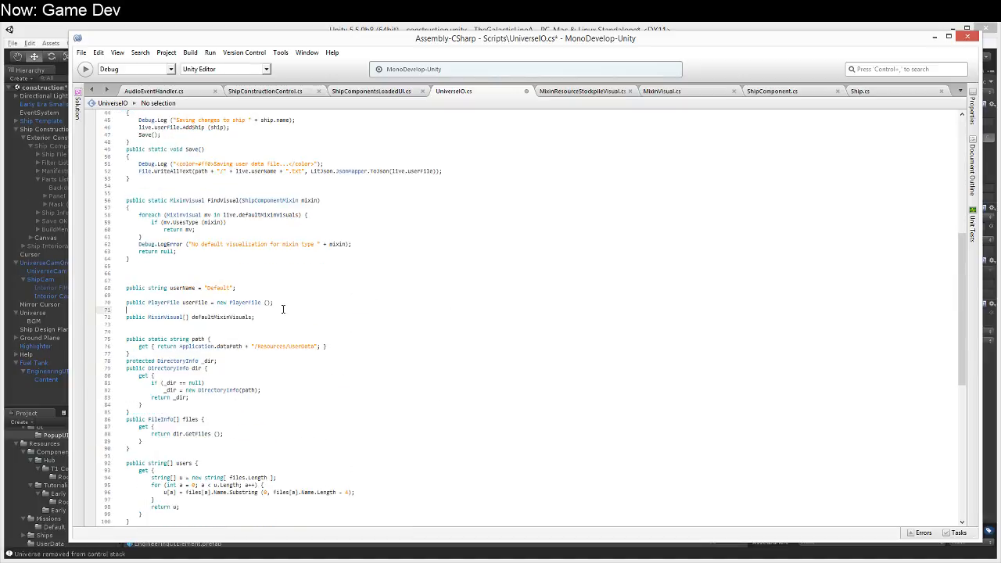
scroll(279, 305, "up", 1)
key("Return")
type("public ")
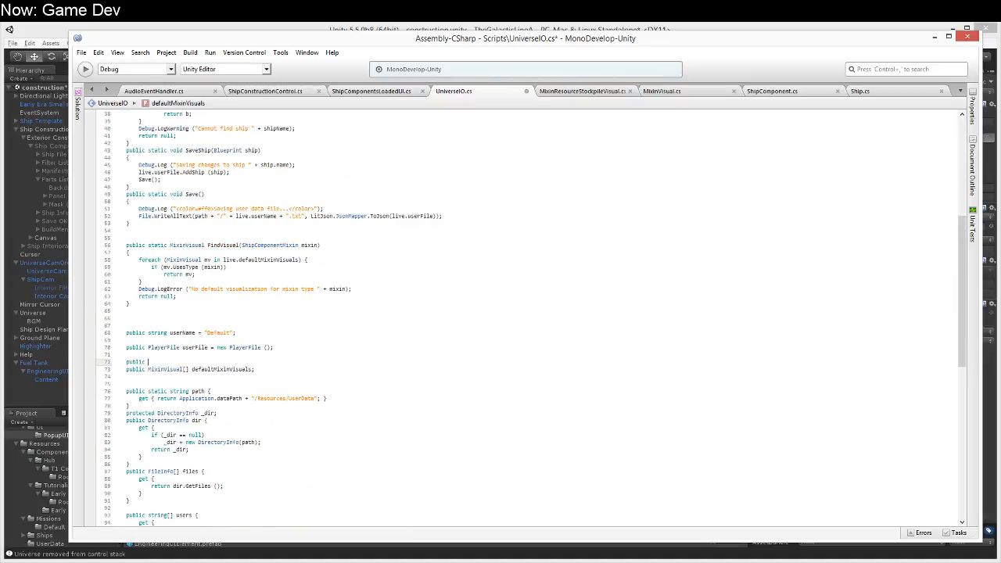
type("vertical")
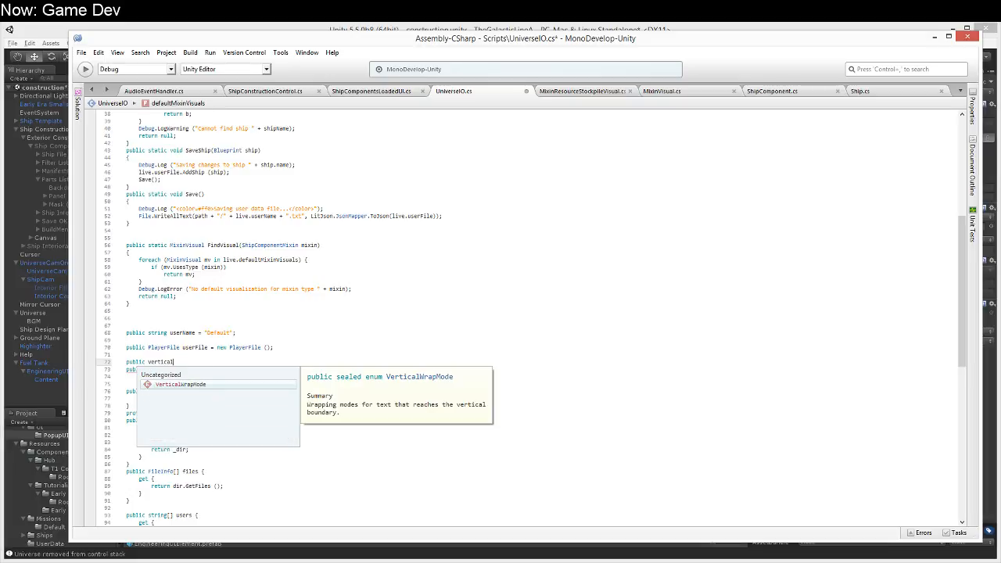
type("la")
key("shift+Home")
key("BackSpace")
Step: Add the directive using UnityEngine.UI; below using UnityEngine; at the start of UniverseIO.cs
key("ctrl+Home")
key("Down")
key("Down")
key("Down")
key("Down")
key("shift+End")
key("Return")
type("using UnityEngine;")
key("Return")
type("using UnityEngine.UI;")
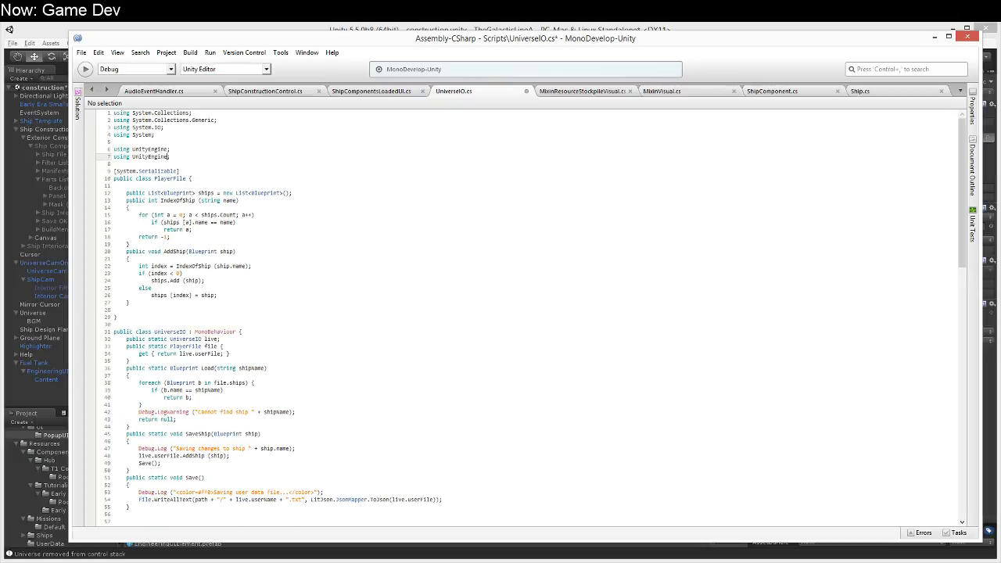
Step: Declare public VerticalLayoutGroup engineeringUIElementPrefab; above defaultMixinVisuals in UniverseIO.cs and save the script
scroll(276, 329, "down", 15)
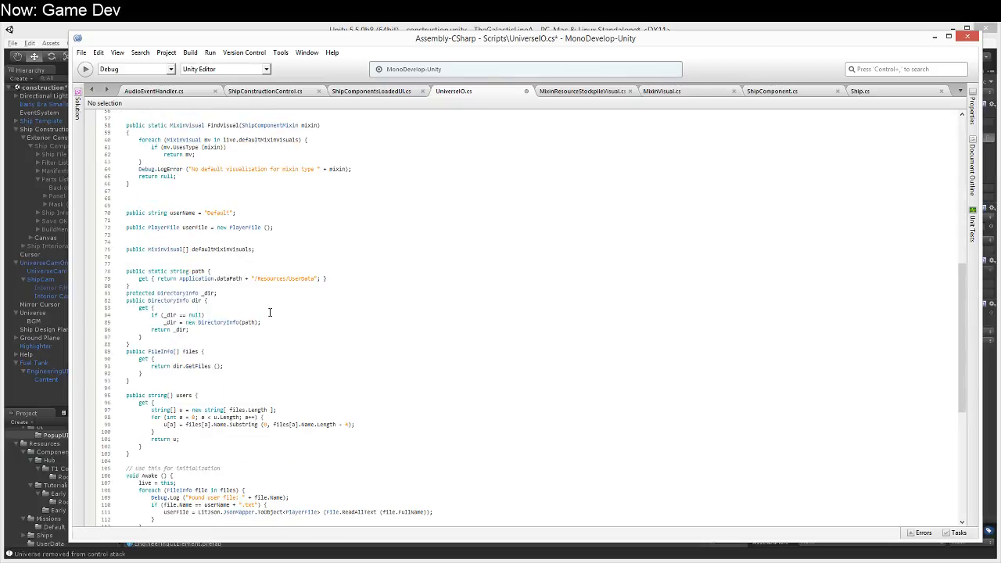
left_click(264, 242)
scroll(263, 243, "up", 2)
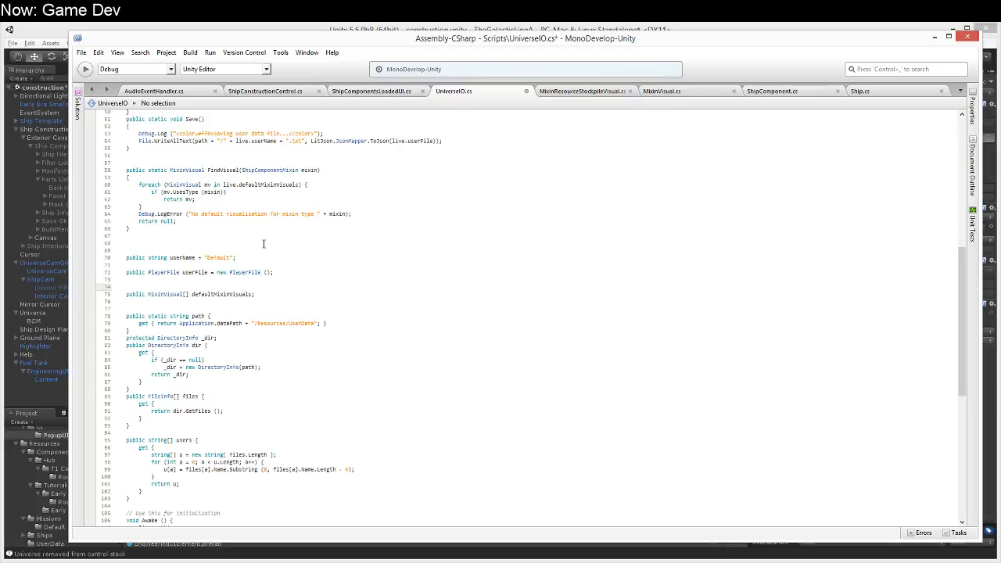
type("public Vertical")
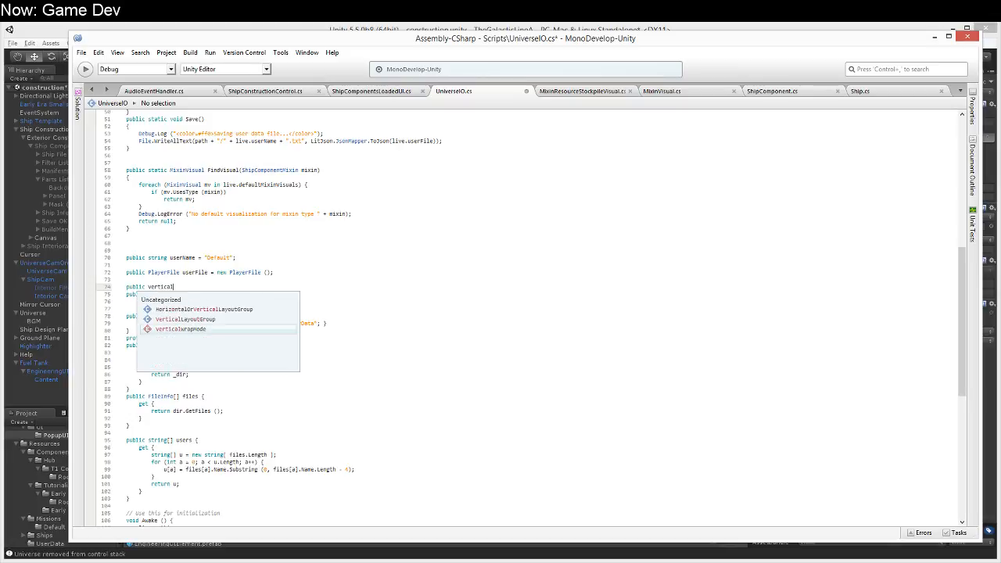
type("LayoutGroup")
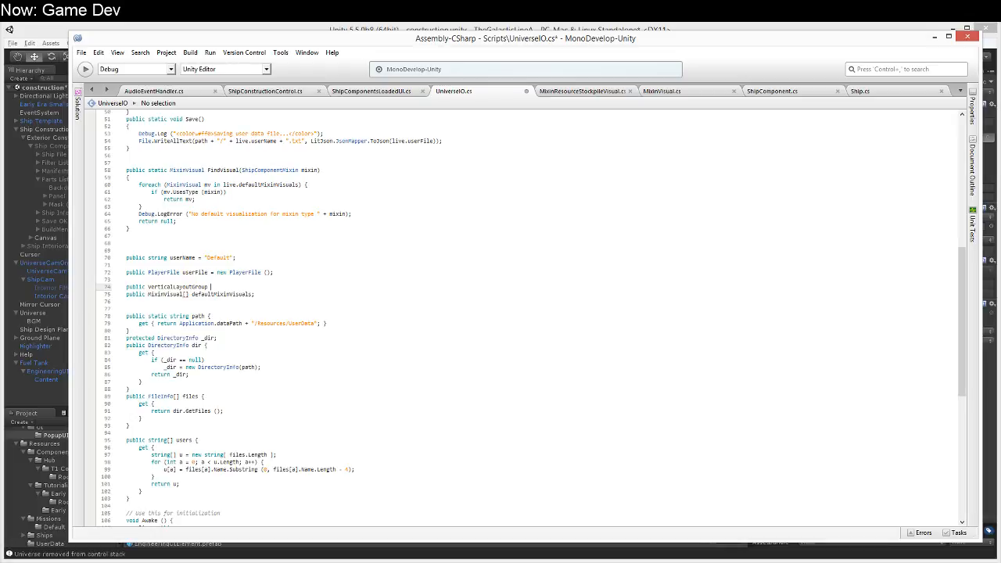
type("EngineeringUIElemnet")
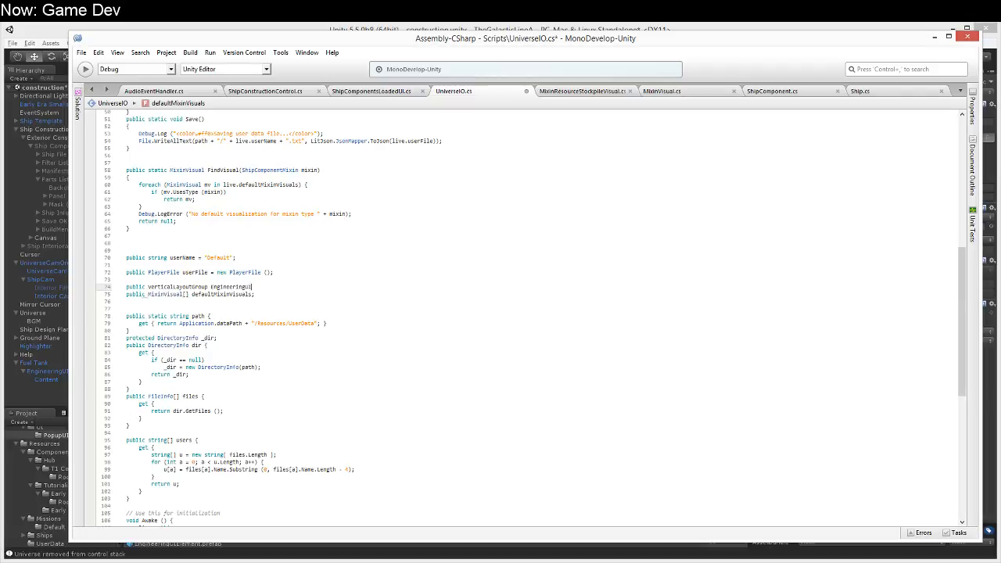
key("BackSpace")
key("BackSpace")
key("BackSpace")
type("entPrefab;")
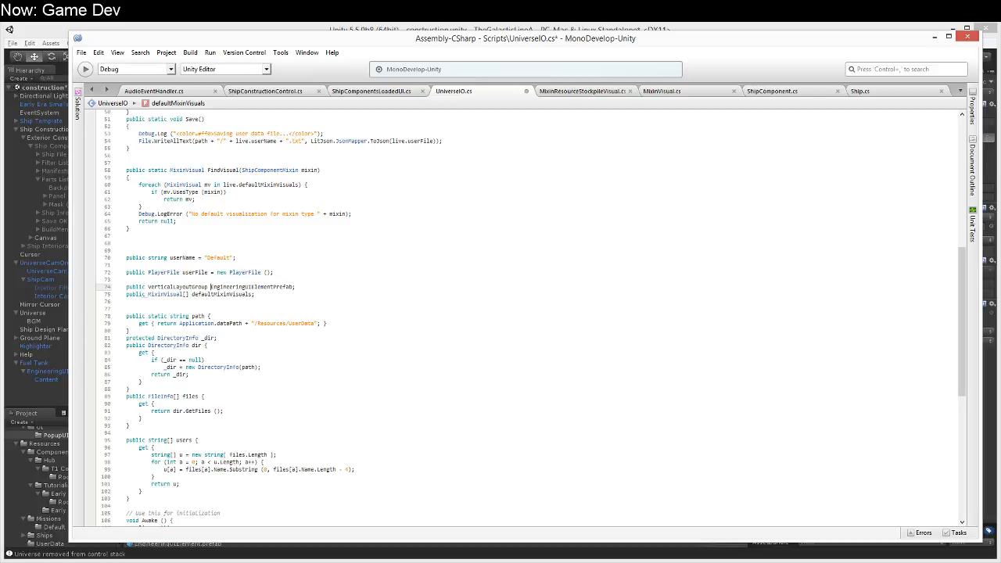
key("Down")
key("Up")
key("Up")
key("ctrl+s")
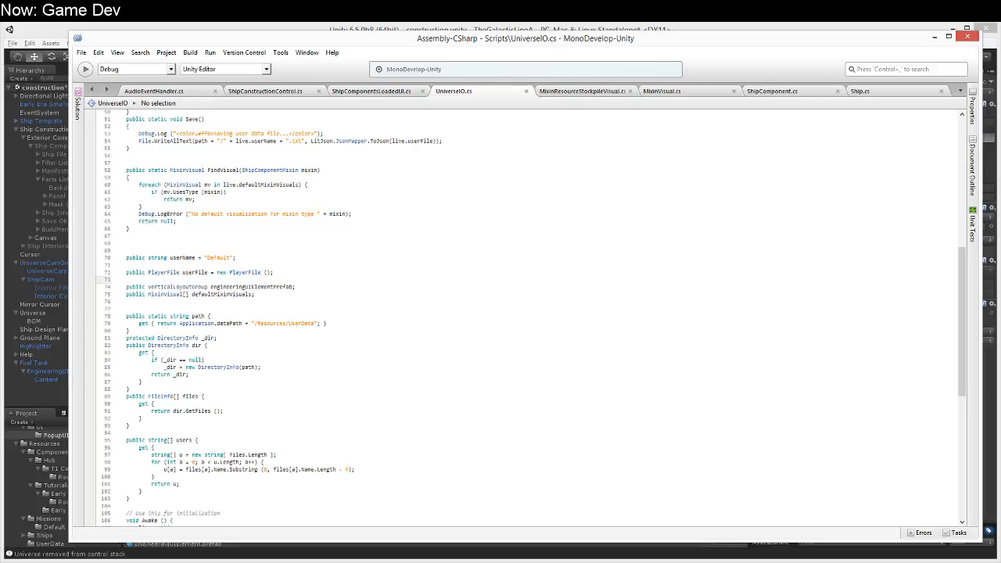
Step: Check the rendering methods in Ship.cs and declare VerticalLayoutGroup vlg = UniverseIO.live.engineeringUIElementPrefab; at the start of Visualize in ShipComponent.cs
left_click(861, 91)
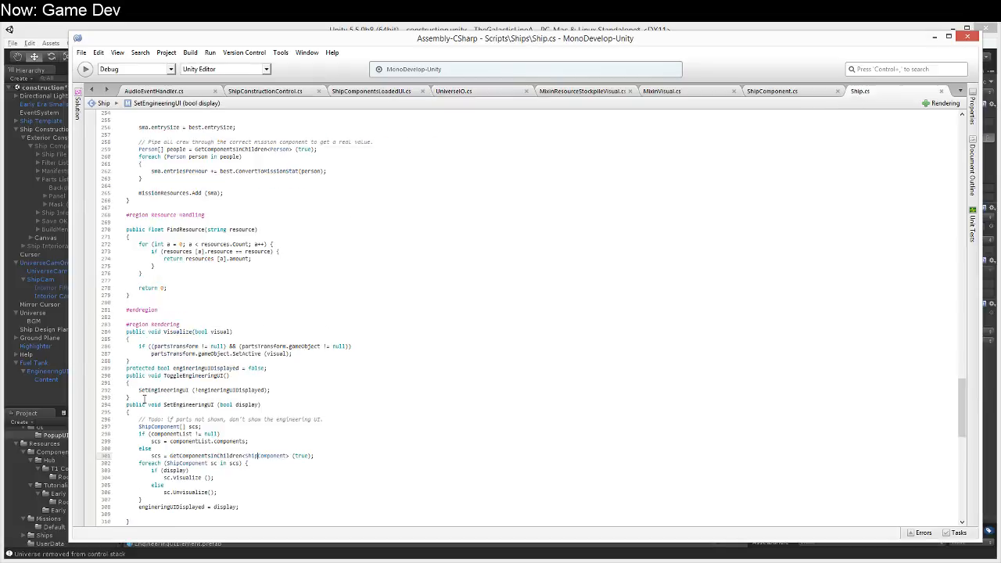
left_click(291, 397)
left_click(260, 341)
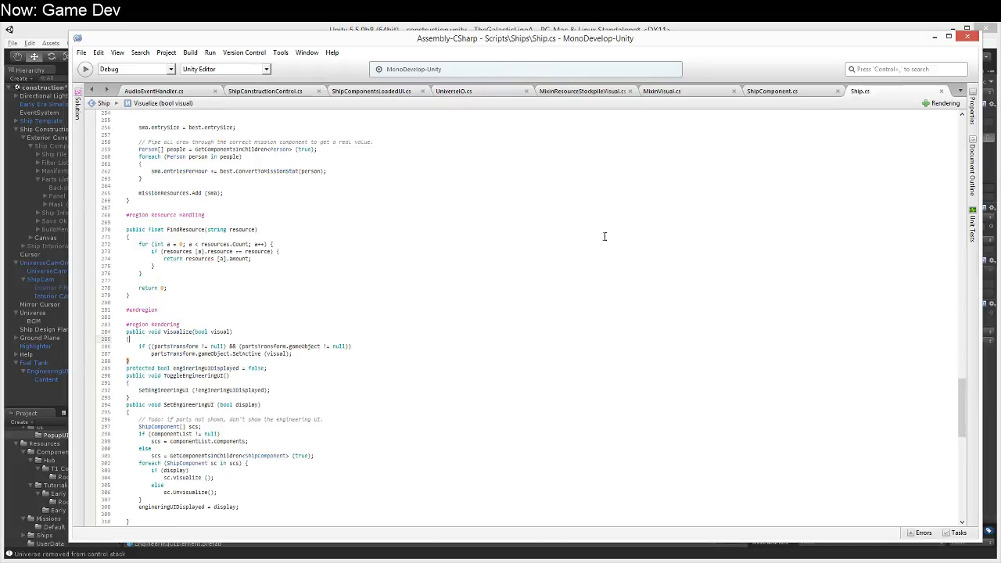
left_click(758, 92)
left_click(273, 333)
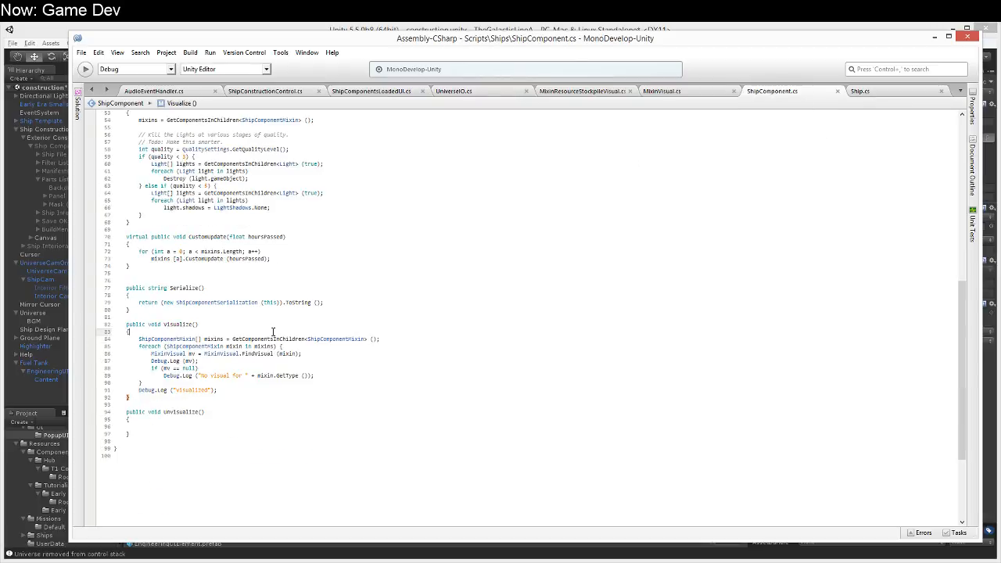
key("Return")
key("Return")
key("Up")
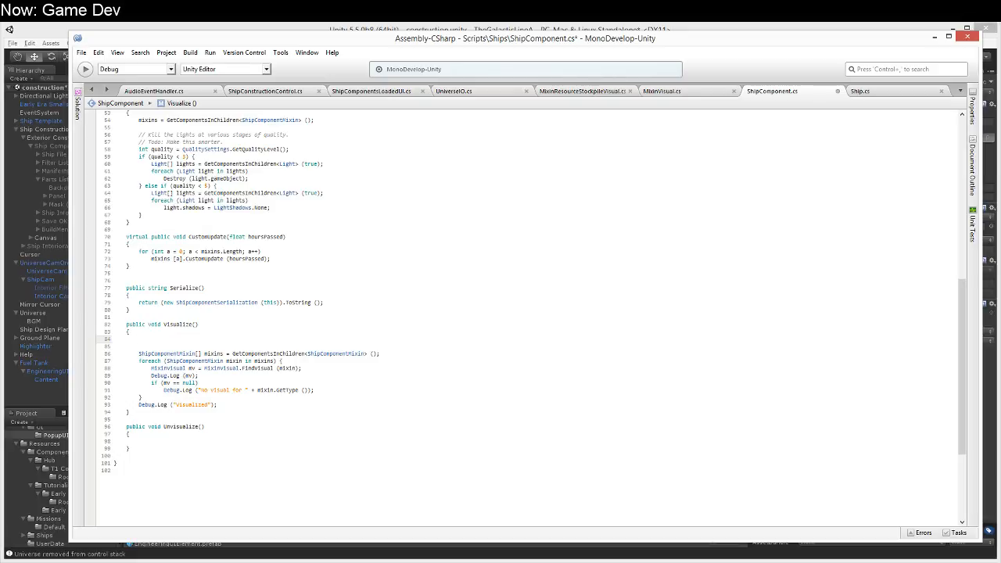
type("Vertical")
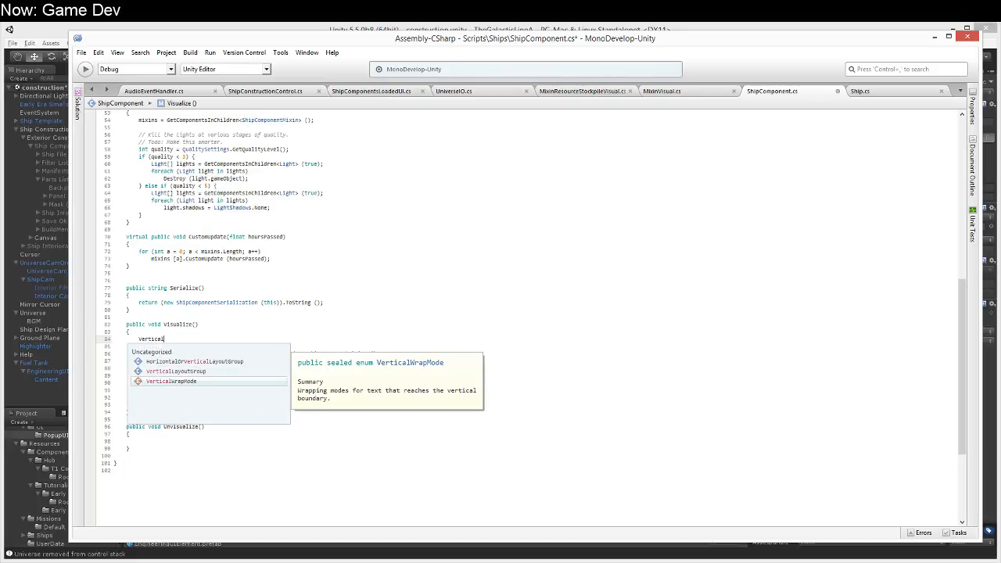
type("LayoutGroup vlg =-")
key("BackSpace")
key("BackSpace")
key("BackSpace")
key("BackSpace")
key("BackSpace")
key("BackSpace")
type("vlg = ")
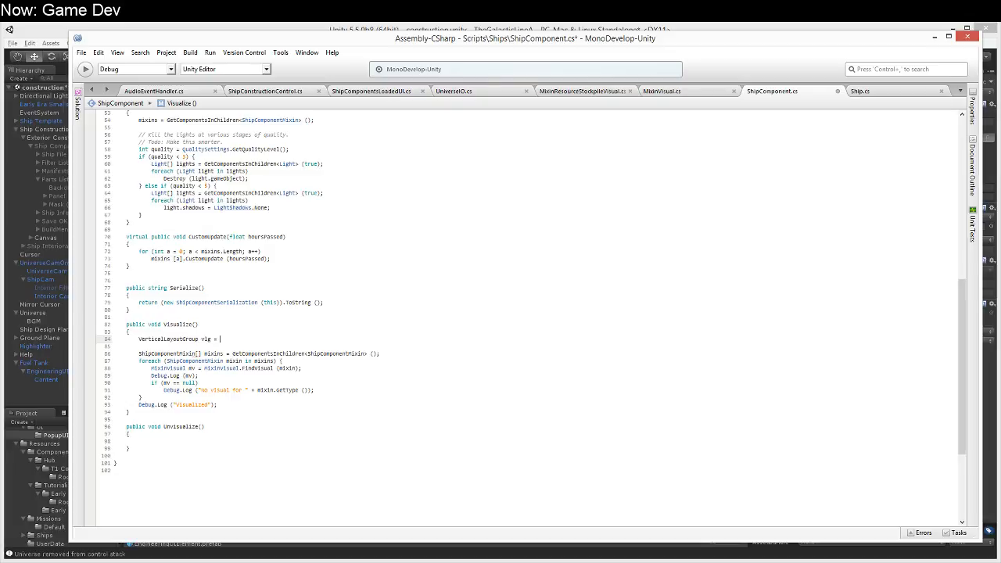
type("Uni")
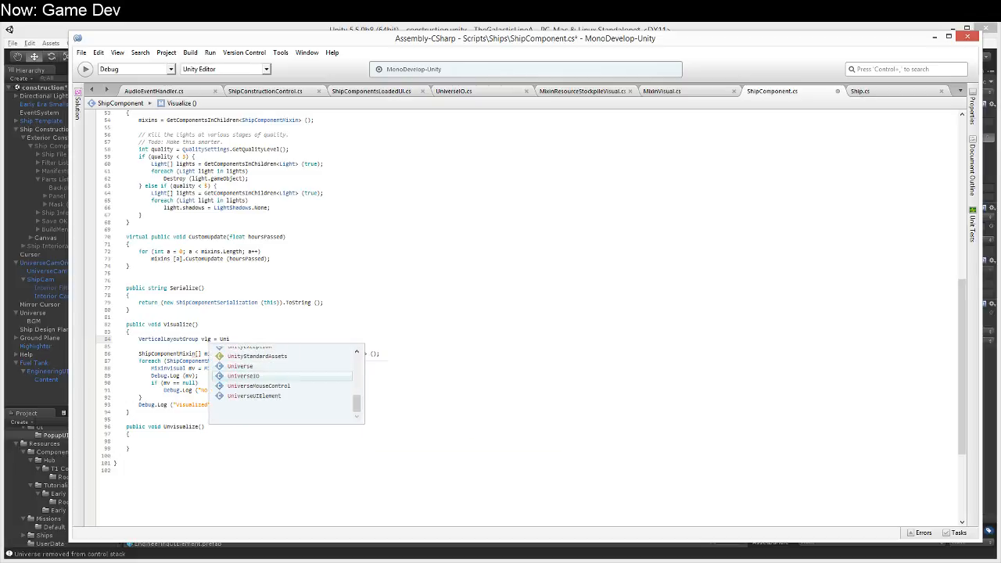
type("verseIO.live.")
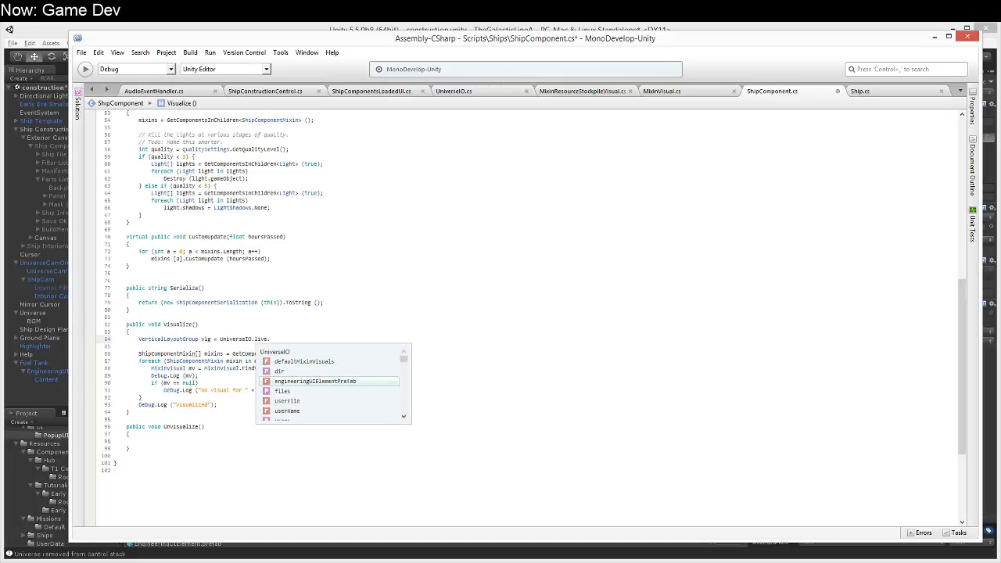
key("Return")
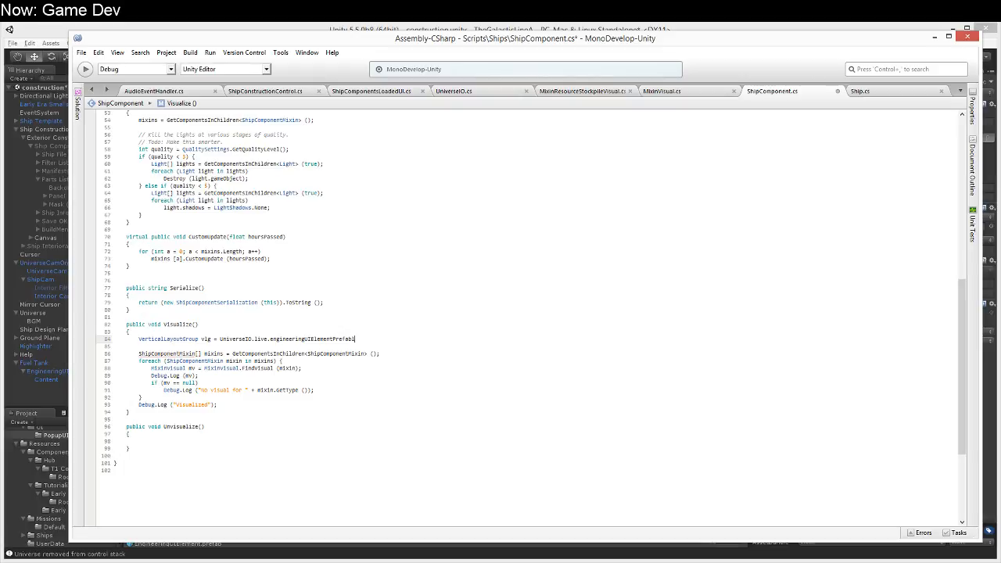
type(";")
key("Return")
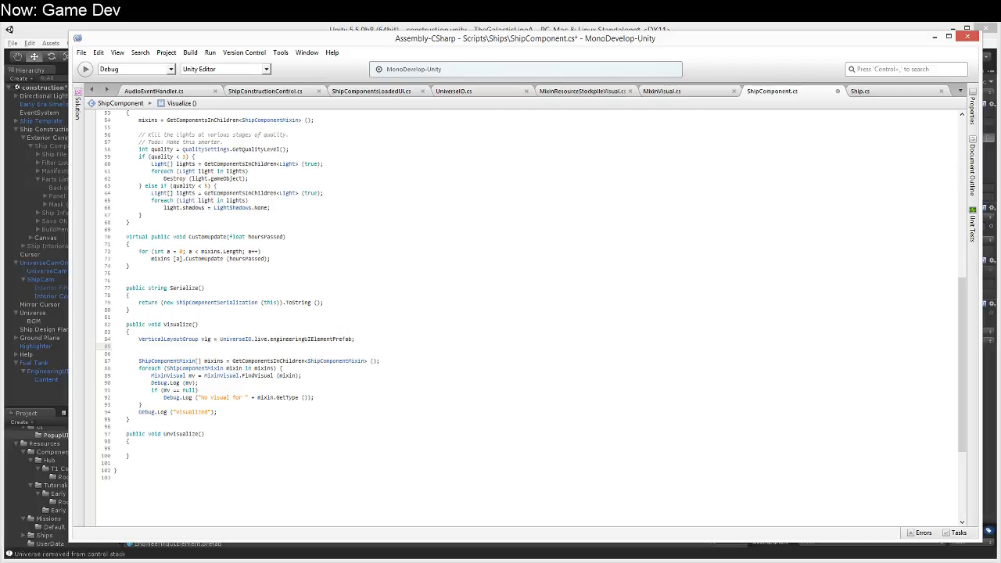
Step: Add vlg = VerticalLayoutGroup.Instantiate (vlg); below the vlg declaration in Visualize
key("BackSpace")
key("BackSpace")
key("BackSpace")
type("vlg.")
key("BackSpace")
type("= ")
type("vlg.Invoke")
key("BackSpace")
key("BackSpace")
key("BackSpace")
key("BackSpace")
key("BackSpace")
key("BackSpace")
key("BackSpace")
key("BackSpace")
key("BackSpace")
key("BackSpace")
type("vertical")
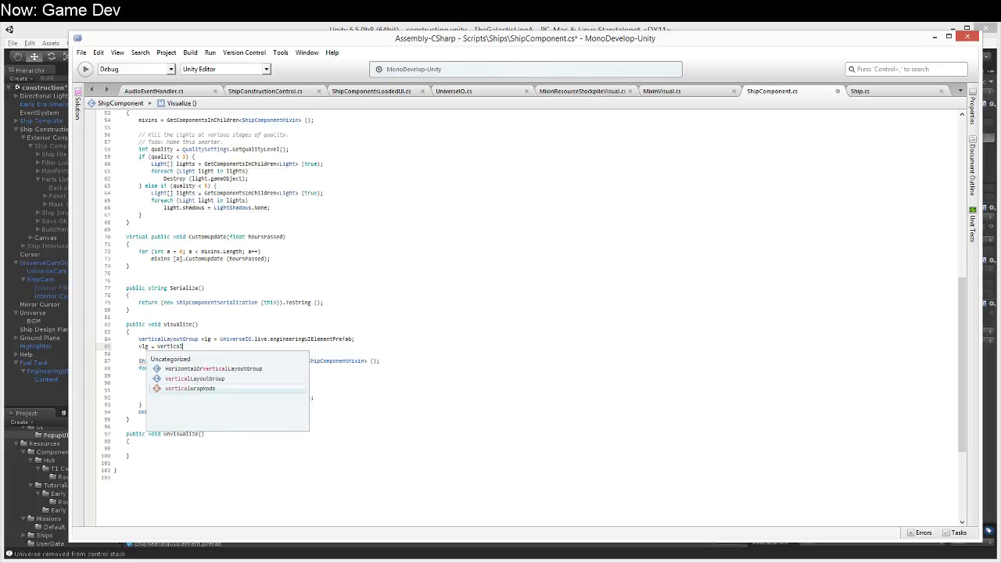
key("Up")
key("Return")
key("Return")
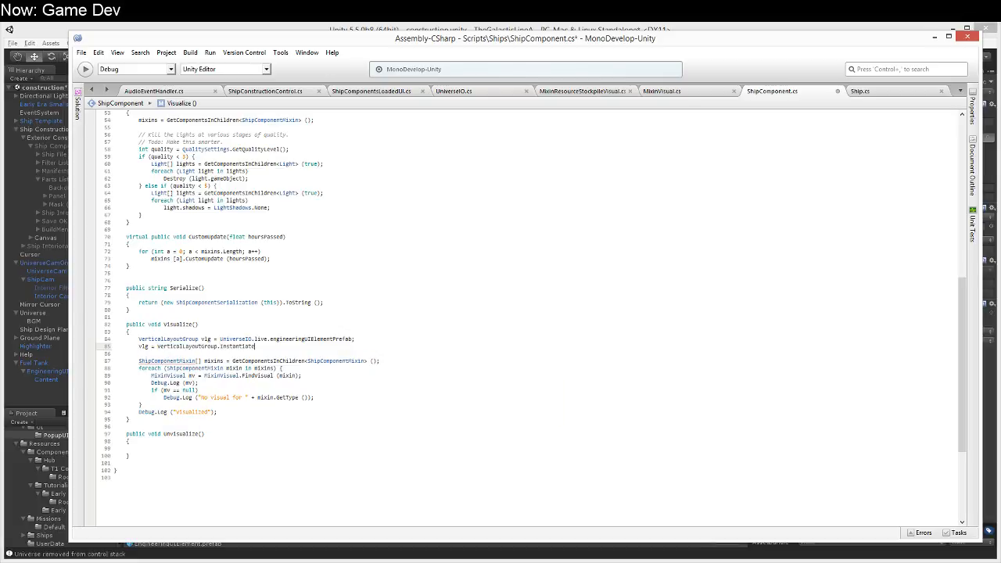
type("(vlg);")
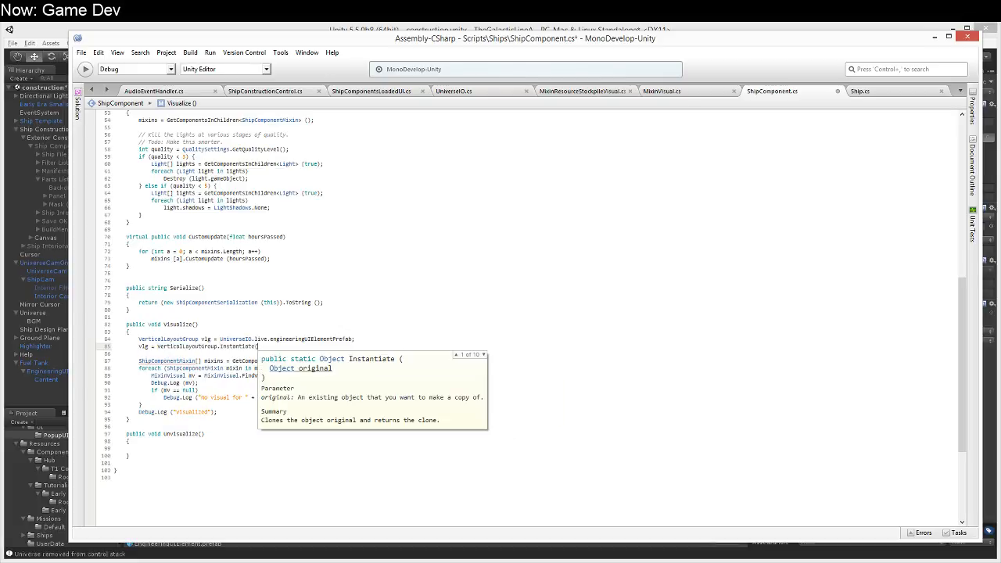
Step: Add vlg.transform.SetParent (transform, false); below the vlg instantiation to parent it to the component
key("Return")
type("v")
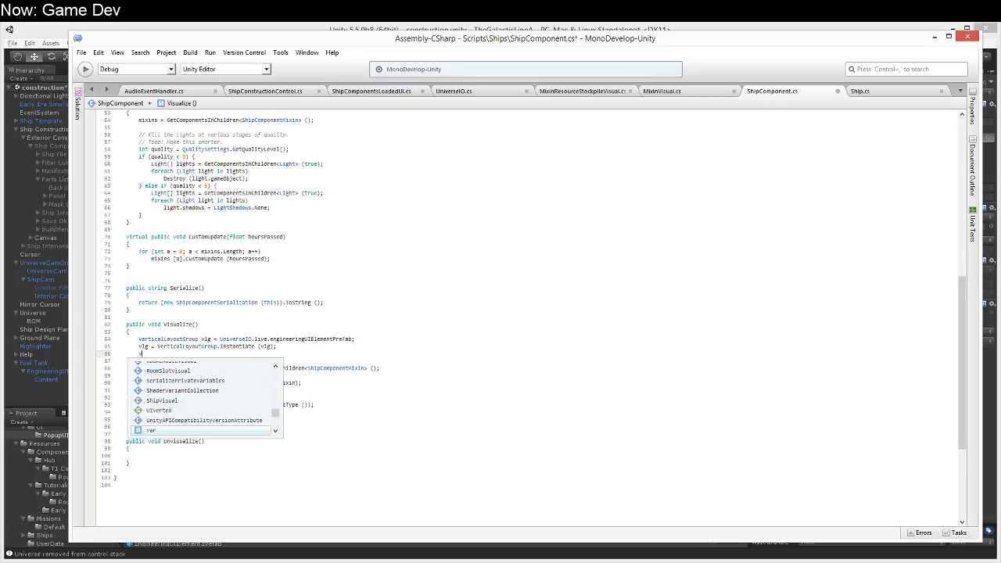
type("lg.tra")
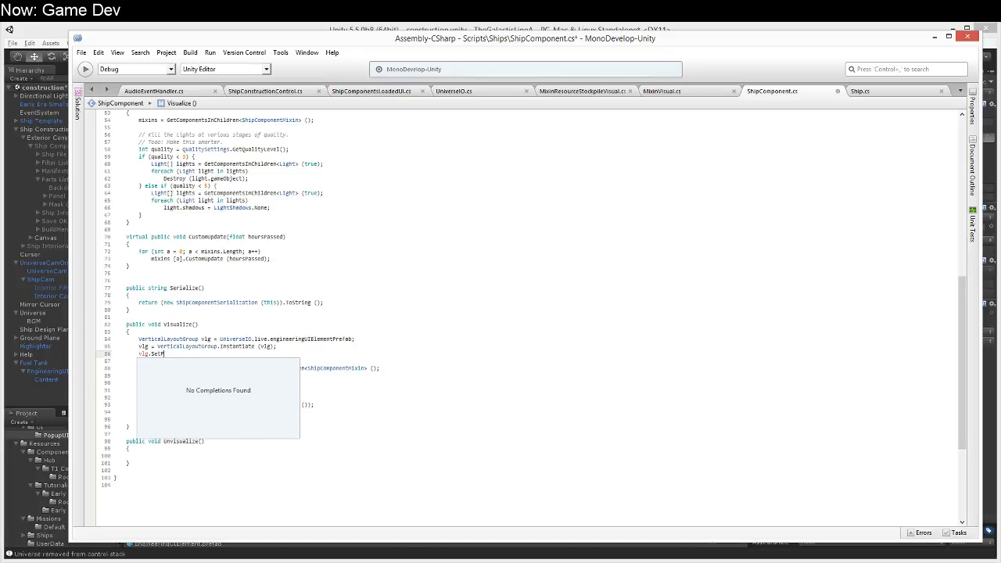
type("nsform.SetParent (")
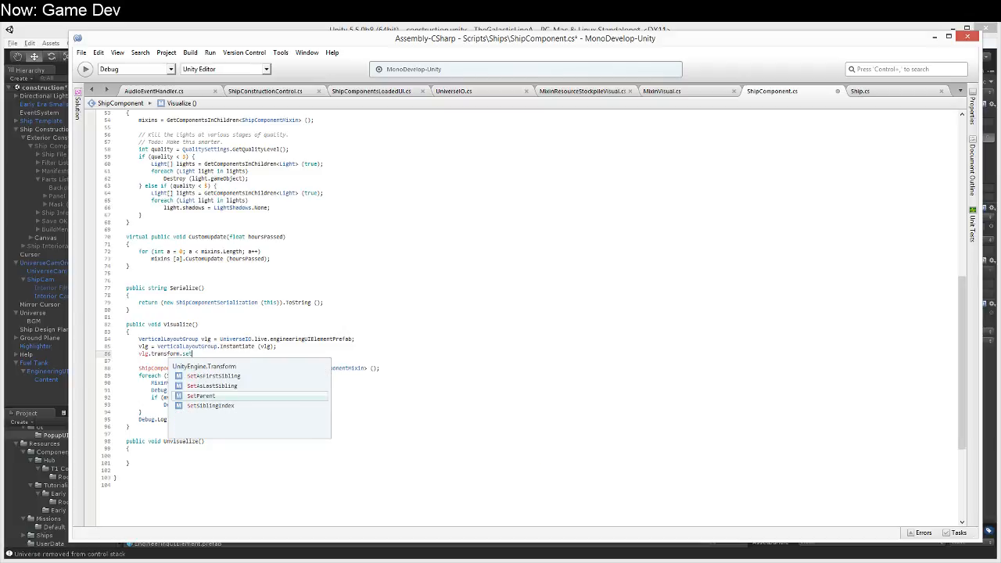
type("transform")
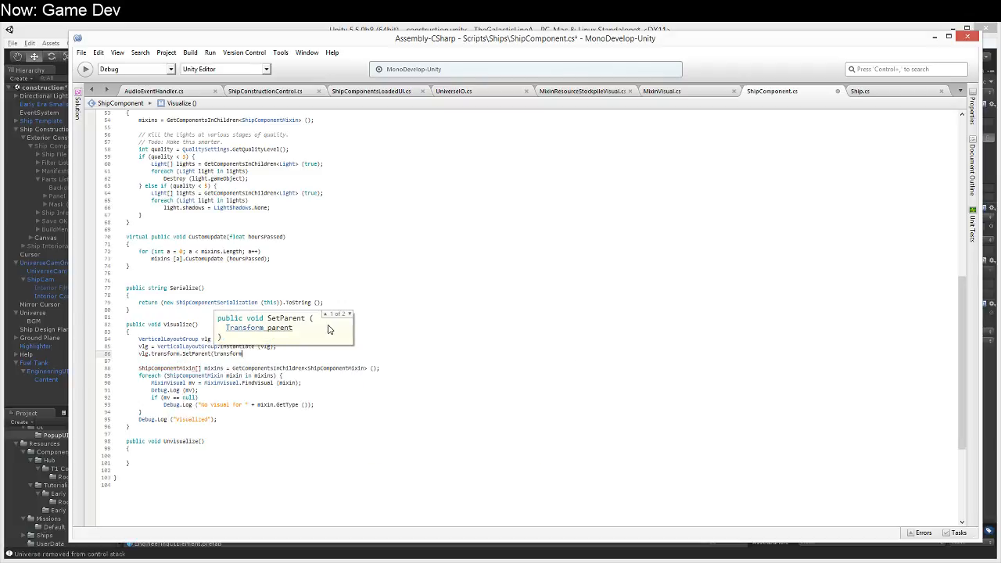
type(", false);")
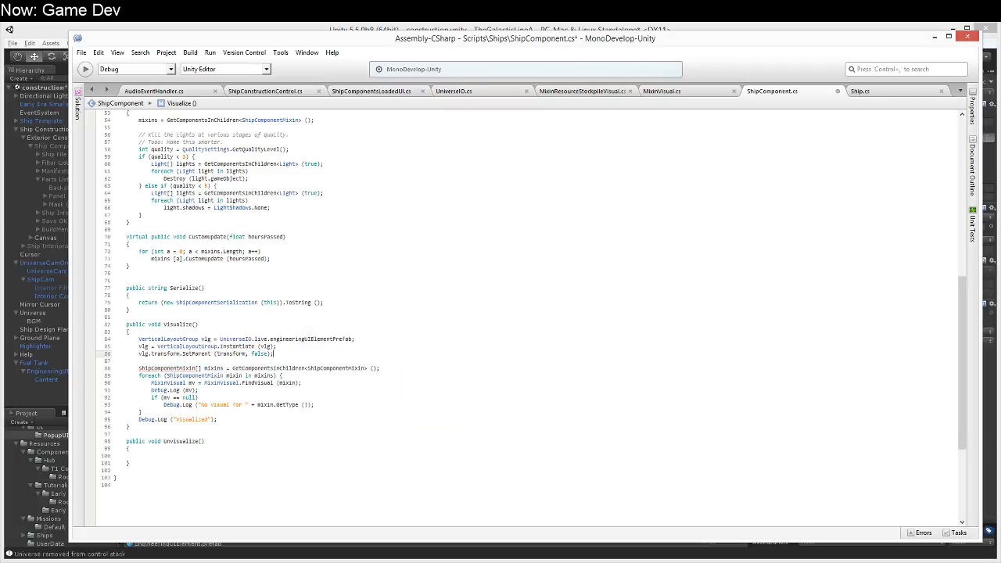
Step: Add vlg.transform.position += Vector3.up * 3; below the SetParent call and remove the extra blank line beneath it
key("Return")
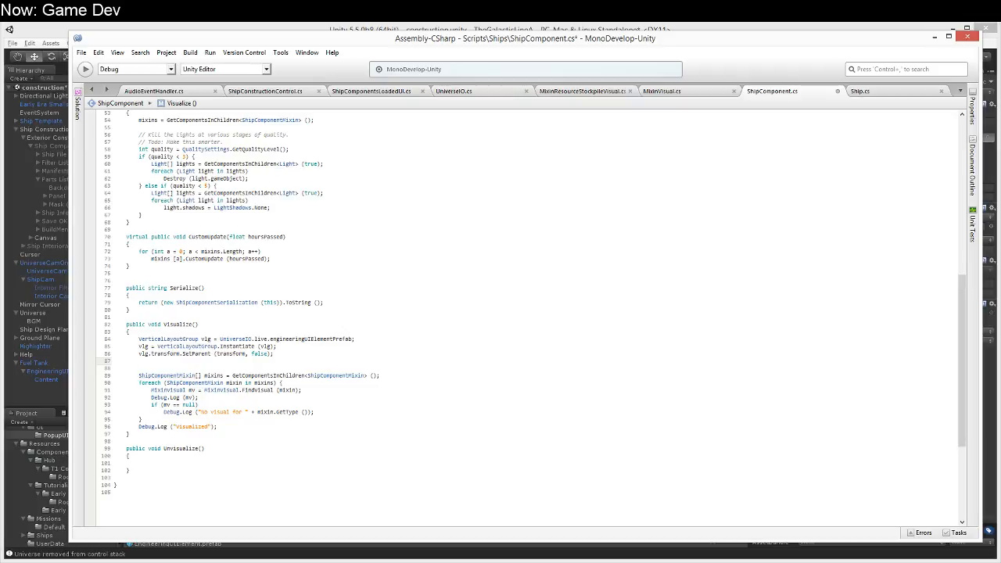
type("vlg.t")
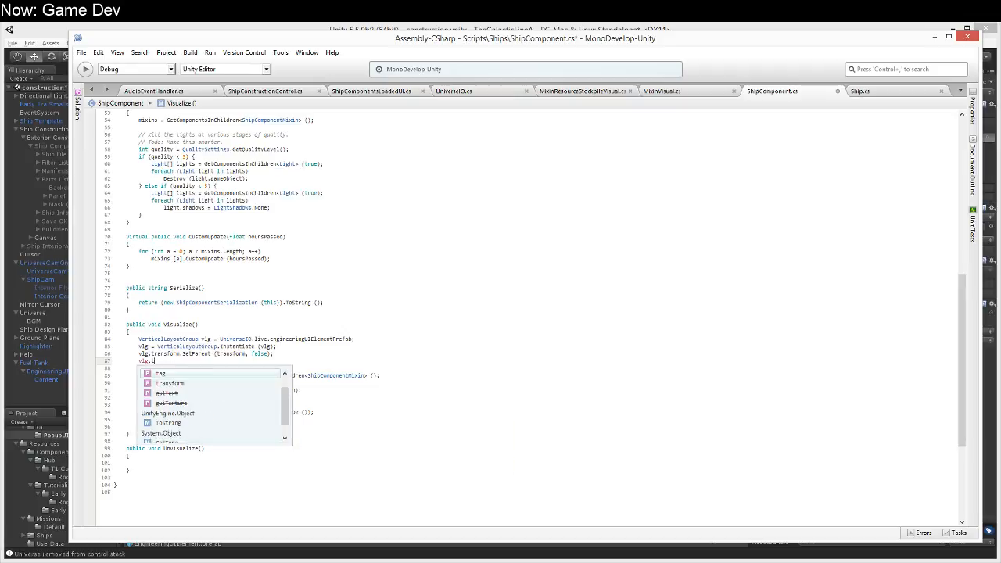
type("ransform.localScale =")
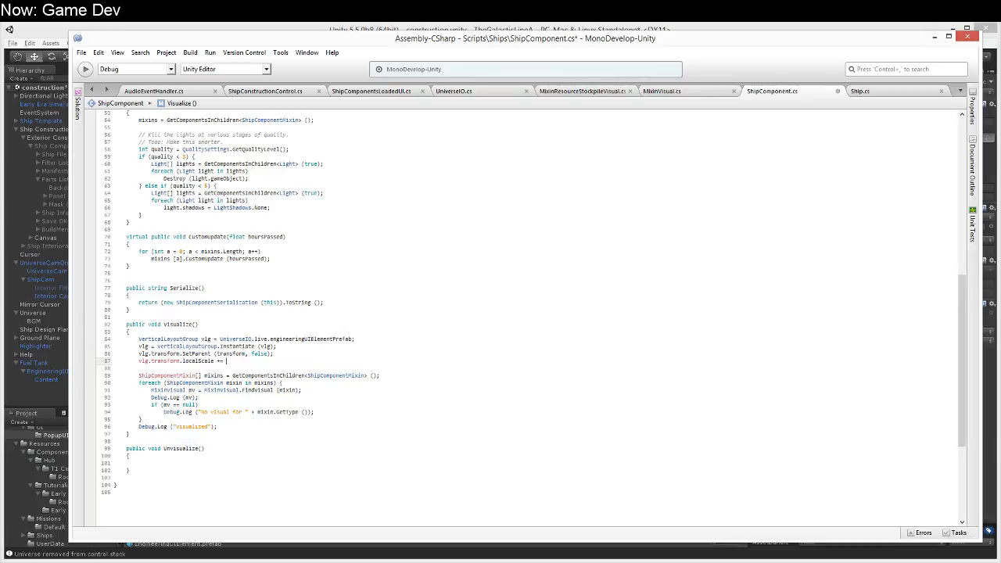
type("+=")
key("ctrl+shift+Left")
key("ctrl+shift+Left")
key("ctrl+shift+Left")
type(".location")
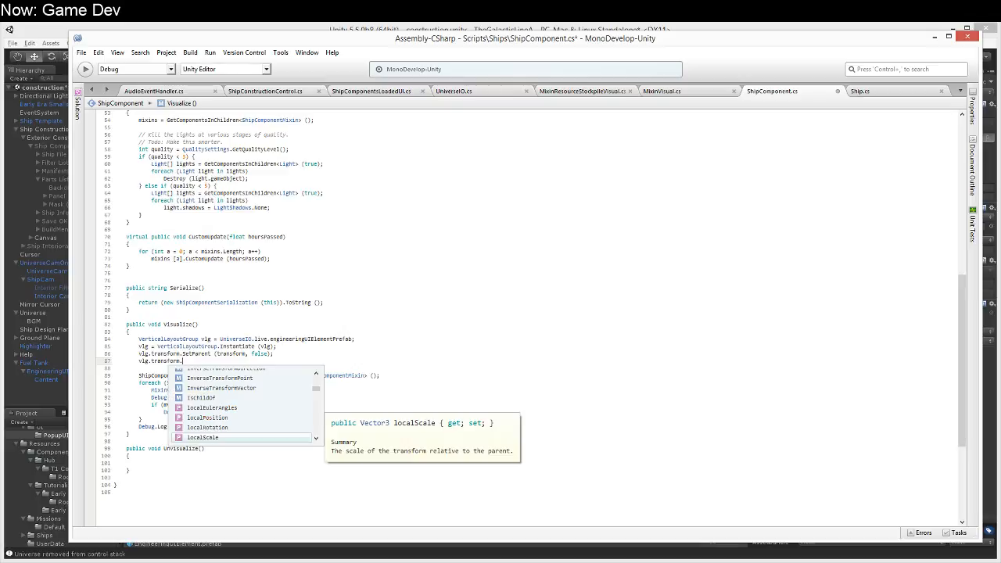
key("BackSpace")
key("BackSpace")
key("BackSpace")
key("BackSpace")
key("BackSpace")
key("BackSpace")
key("BackSpace")
type("position +")
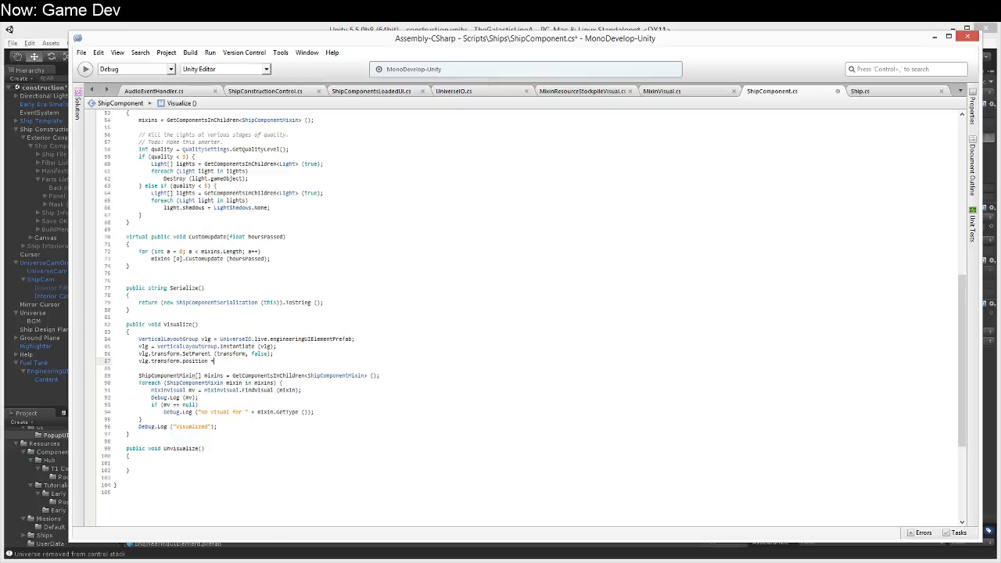
type("= Vector3.up ")
type(".up * ")
type("3;")
key("Return")
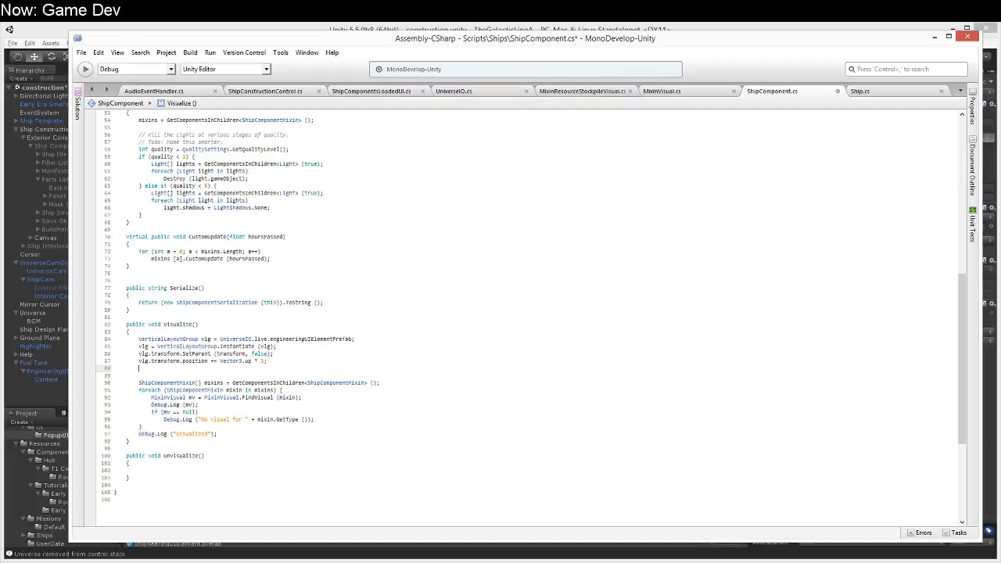
key("Delete")
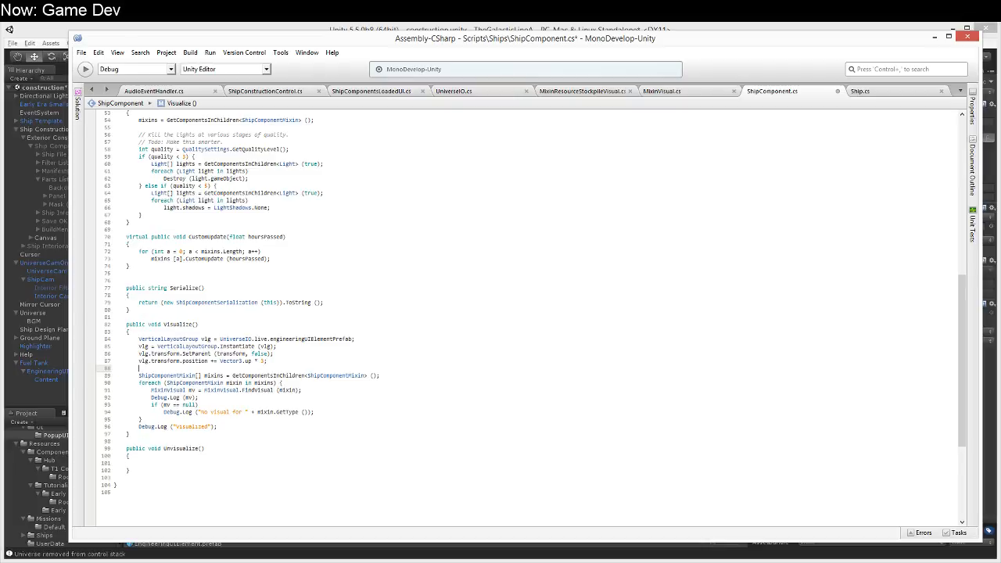
Step: Declare protected VerticalLayoutGroup activeEngineeringElement; directly above the Visualize method
key("Left")
key("Down")
key("Down")
key("Down")
key("Up")
key("Up")
key("Up")
key("Up")
key("Up")
key("Up")
key("Up")
key("Down")
key("Down")
key("Up")
key("Up")
key("Up")
key("Up")
key("Return")
type("protected ")
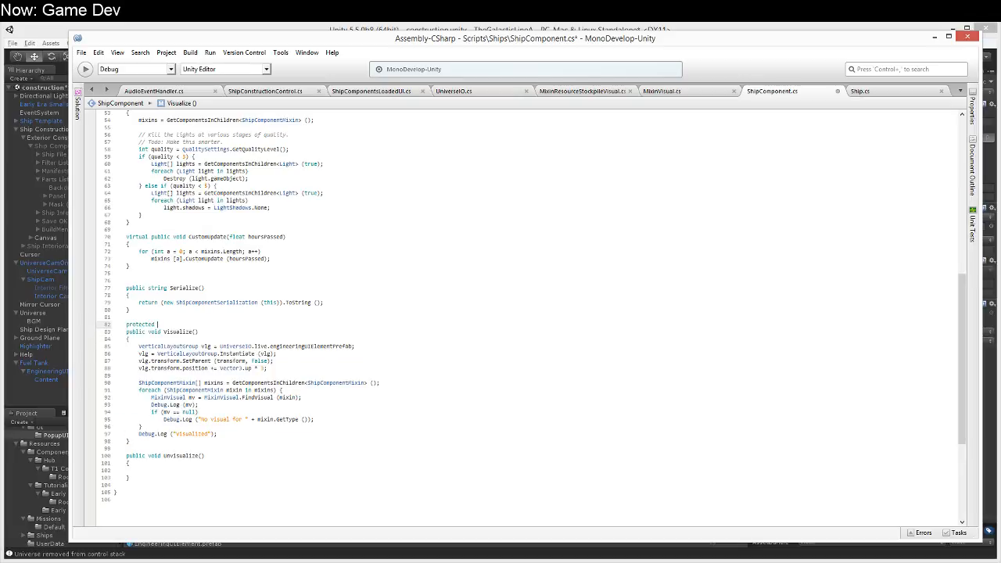
type("vertical")
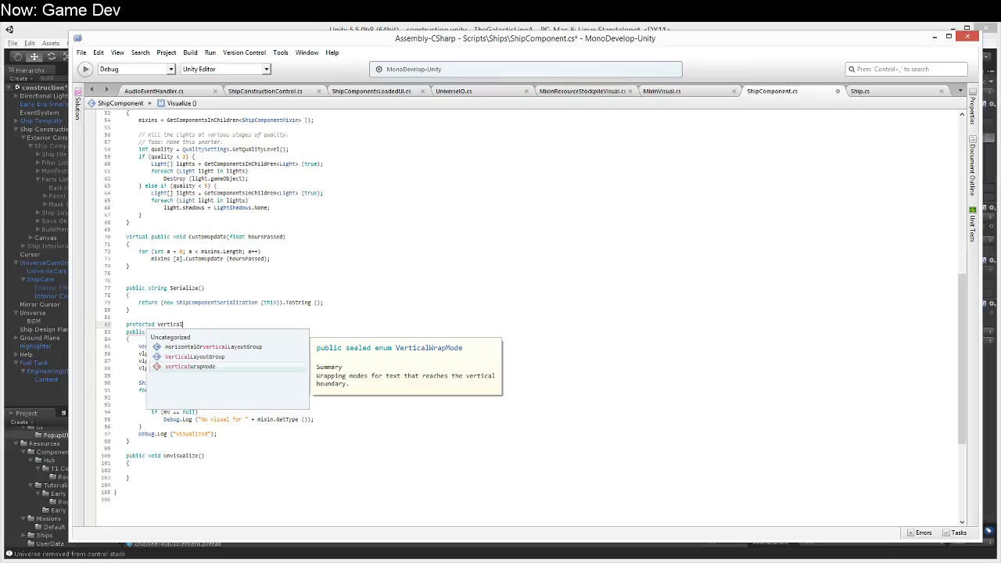
key("Up")
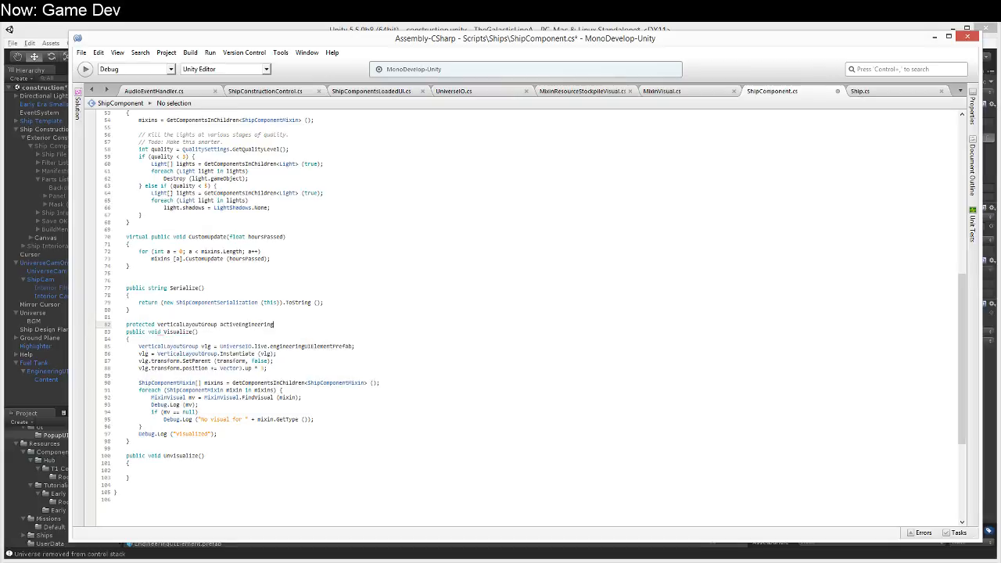
Step: Assign vlg to the new field with activeEngineeringElement = vlg; below the position line in Visualize
left_click(298, 346)
key("Down")
key("Down")
key("Down")
key("End")
key("Return")
type("activeEngineeringElement = ")
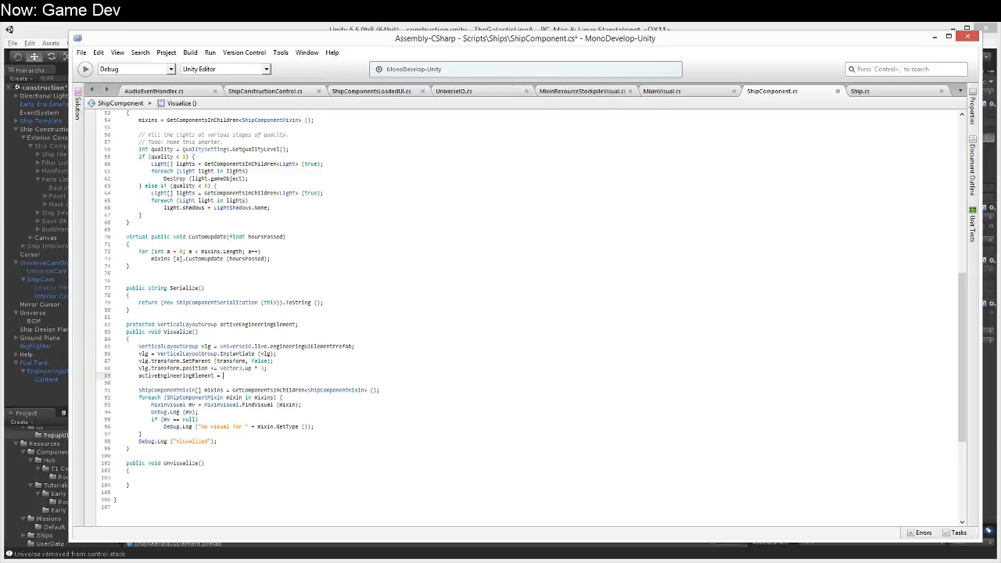
type("vlg;")
Step: Open an if (activeEngineeringElement == null) { block above the vlg declaration at the start of Visualize
key("Up")
key("Up")
key("Up")
key("Up")
key("Up")
key("Return")
key("Up")
key("Return")
type("if")
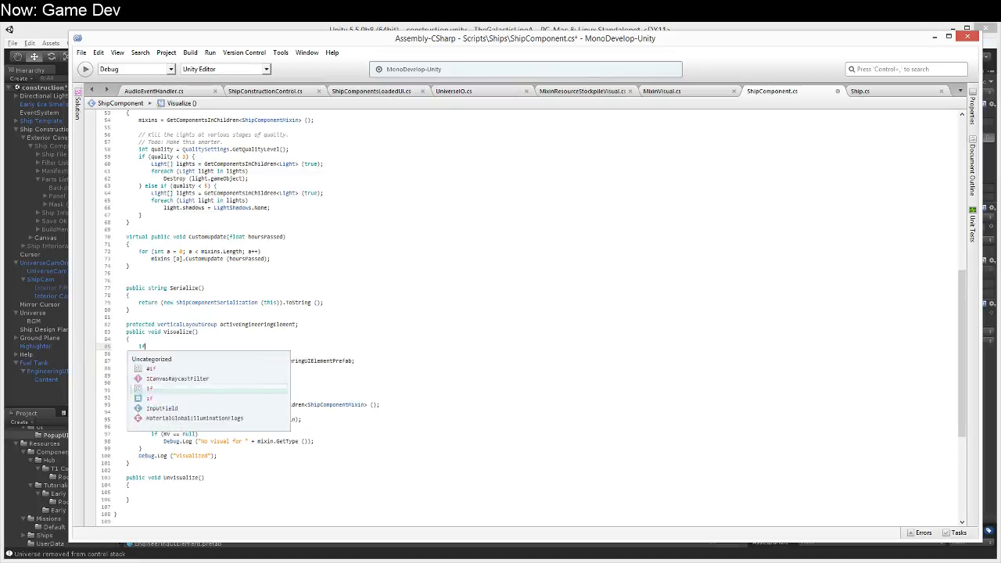
type(" (activeEngineeringElement")
key("Return")
type("!= ")
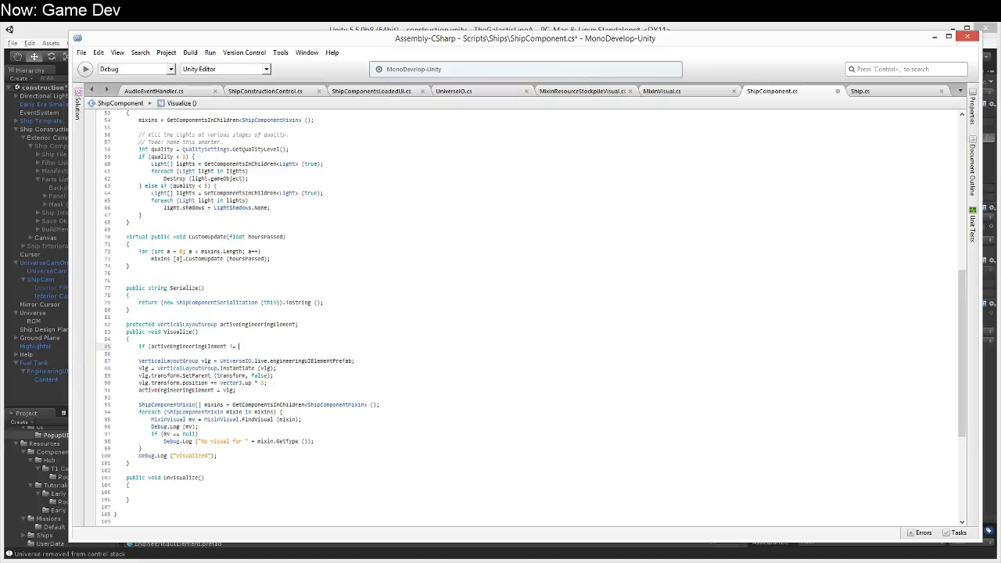
type("null")
key("shift+Left")
key("shift+Left")
key("shift+Left")
key("shift+Left")
key("shift+Left")
key("shift+Left")
key("shift+Left")
type("== null)")
key("Return")
type("{")
Step: Indent the vlg setup lines inside the null check, close the block after the activeEngineeringElement assignment, and remove its leading blank line
key("Down")
key("Down")
key("Tab")
key("Tab")
key("Down")
key("Tab")
key("Down")
key("Tab")
key("Down")
key("Tab")
key("End")
key("Return")
type("}")
key("Up")
key("Up")
key("Up")
key("Up")
key("Up")
key("Up")
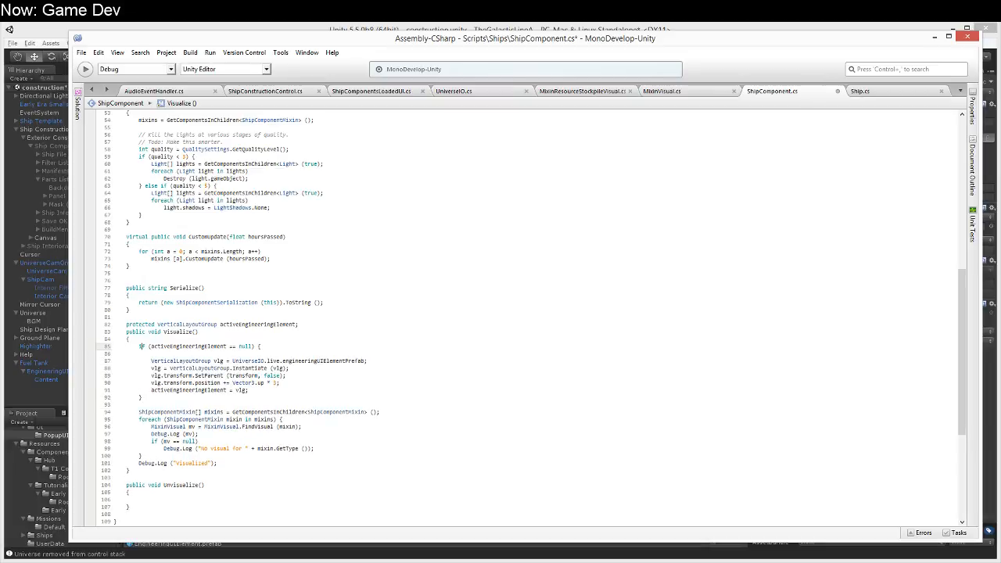
key("Delete")
key("Down")
key("Down")
key("Down")
key("Down")
key("Down")
key("Down")
key("Down")
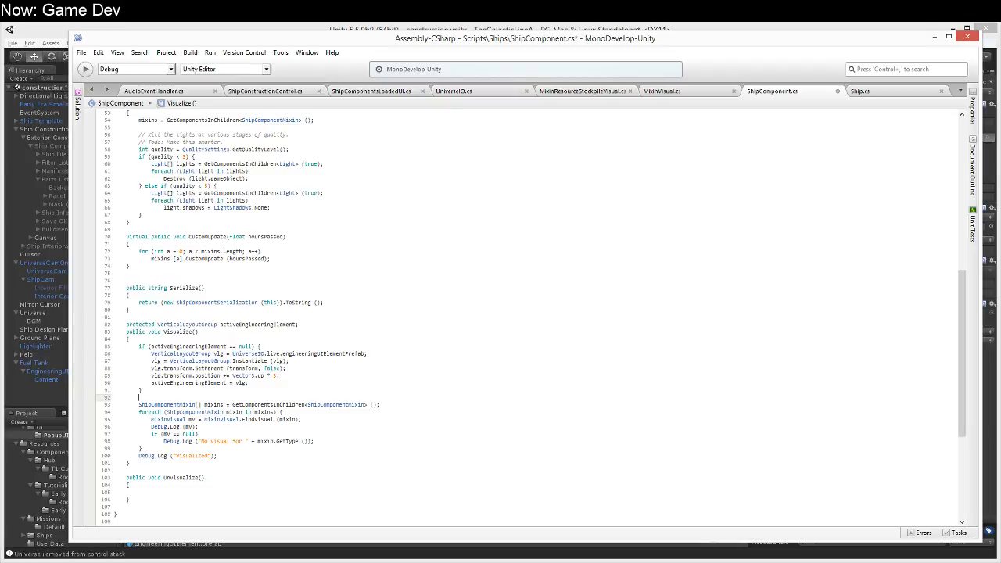
key("Up")
Step: Delete the Debug.Log (mv); line from the foreach loop in Visualize
left_click(261, 419)
key("Down")
key("Up")
key("Down")
Step: Wrap the body of if (mv == null) in braces and add continue; after its Debug.Log call
key("Down")
key("Up")
key("shift+Down")
key("Delete")
key("End")
key("Down")
key("Up")
key("End")
key("Return")
type("{")
key("Down")
key("End")
key("Return")
type("continue;")
key("Return")
type("}")
Step: Add mv = MixinVisual.Instantiate (mv); after the null check in the foreach loop
key("Return")
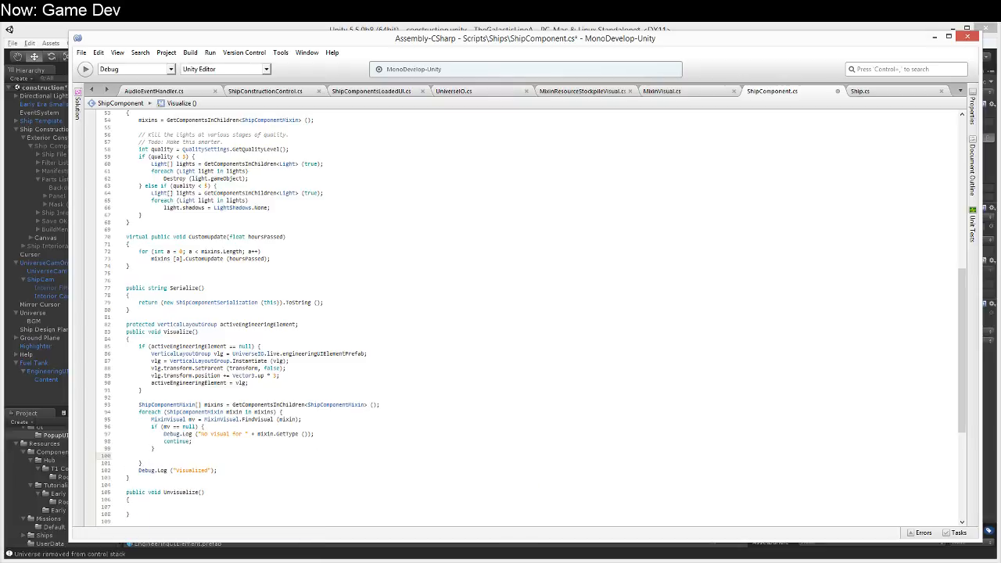
type("MixinVisual.Instantiate(mv)")
key("Home")
type("v")
key("BackSpace")
type("mv =")
key("End")
type(";")
key("Return")
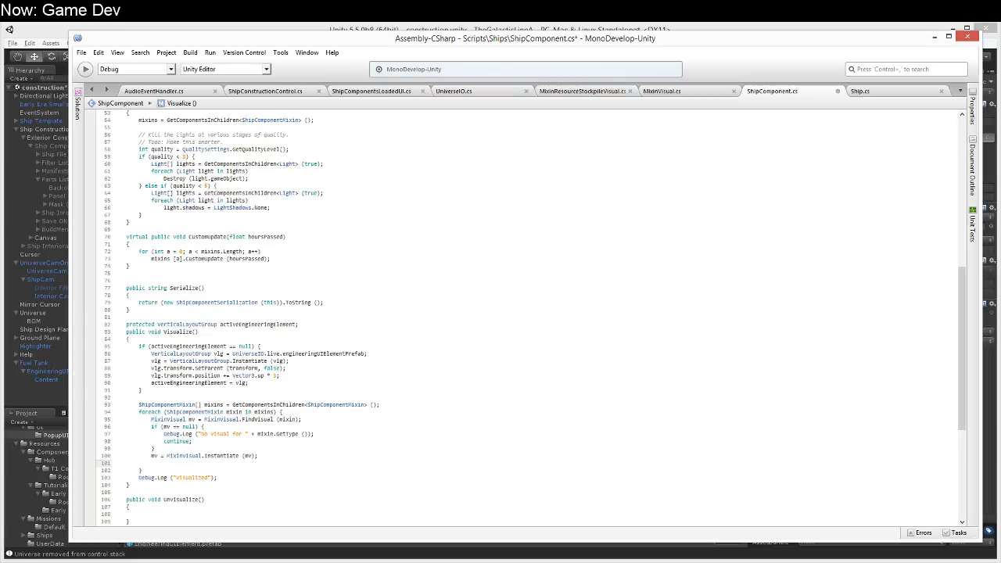
Step: In MixinVisual.cs, copy the localExample declaration and its null check from UsesType into Initialize, above Refresh();
left_click(665, 91)
left_click(159, 267)
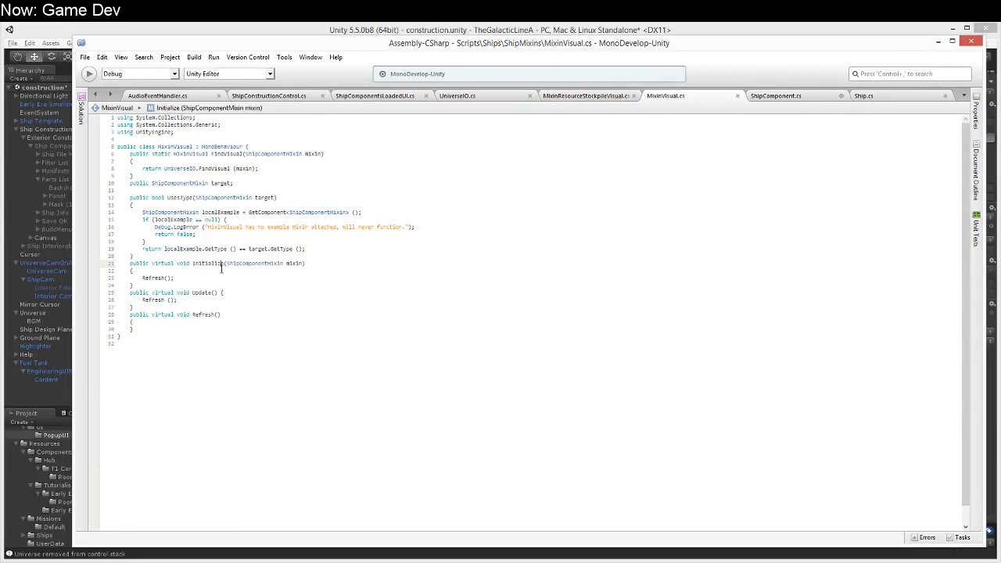
key("Return")
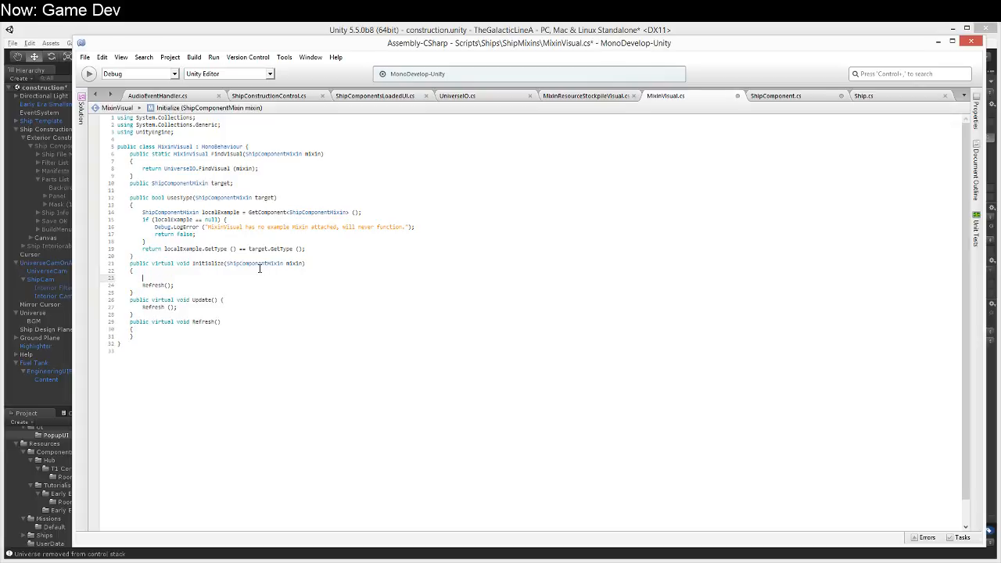
key("Up")
key("Up")
key("Up")
key("Up")
key("Up")
key("Up")
key("Up")
key("Up")
key("Up")
key("shift+Down")
key("shift+Down")
key("ctrl+c")
key("Down")
key("Down")
key("Down")
key("Down")
key("Down")
key("Down")
key("Down")
key("ctrl+v")
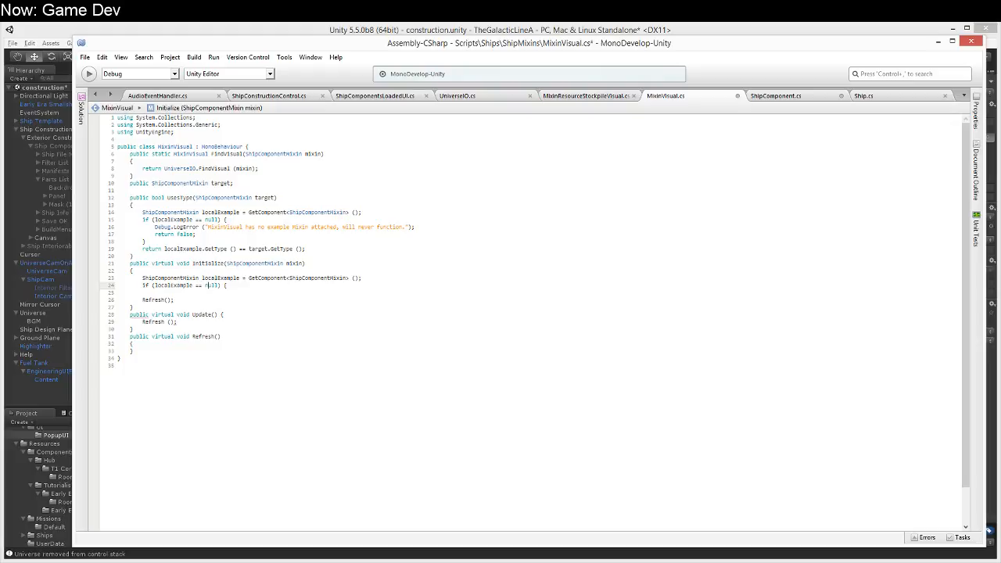
Step: Change the copied check to localExample != null, add Destroy (localExample); inside it, close the block and save the script
key("BackSpace")
key("BackSpace")
type("!=")
key("End")
key("Return")
type("Destro")
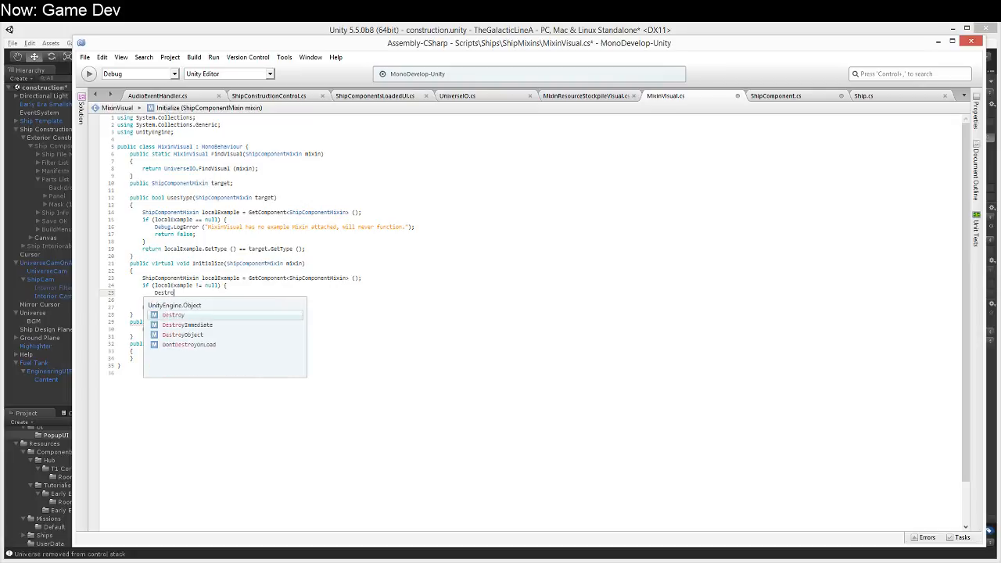
type("y (localExample);")
key("Return")
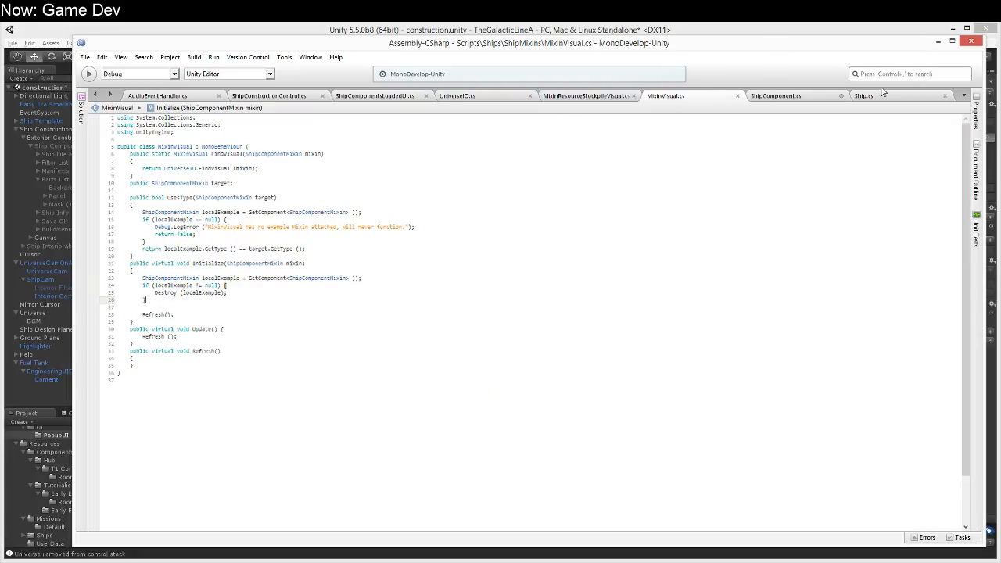
Step: In ShipComponent.cs, add mv.Initialize (mixin); below the MixinVisual.Instantiate line in the foreach loop of Visualize()
left_click(827, 95)
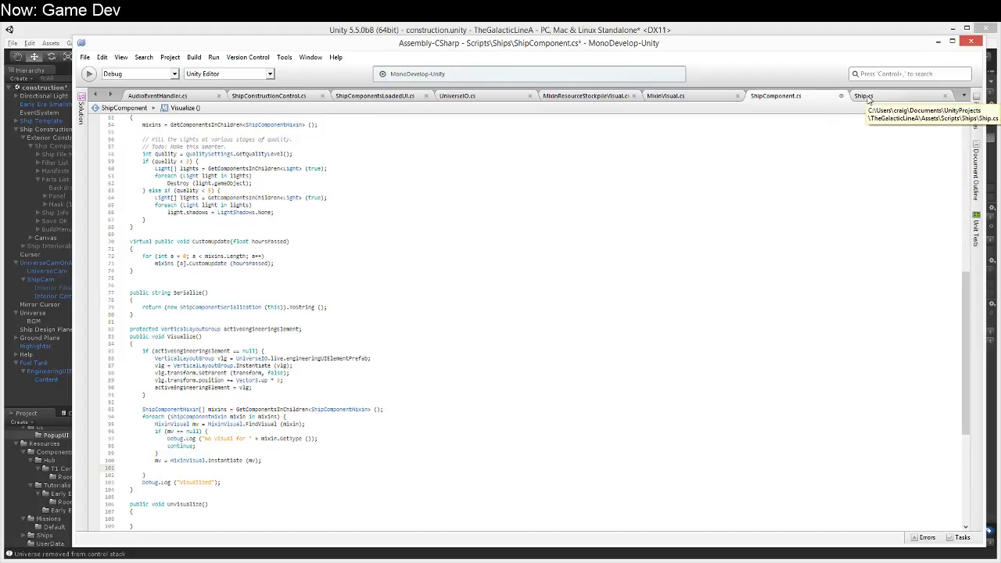
type("mv.")
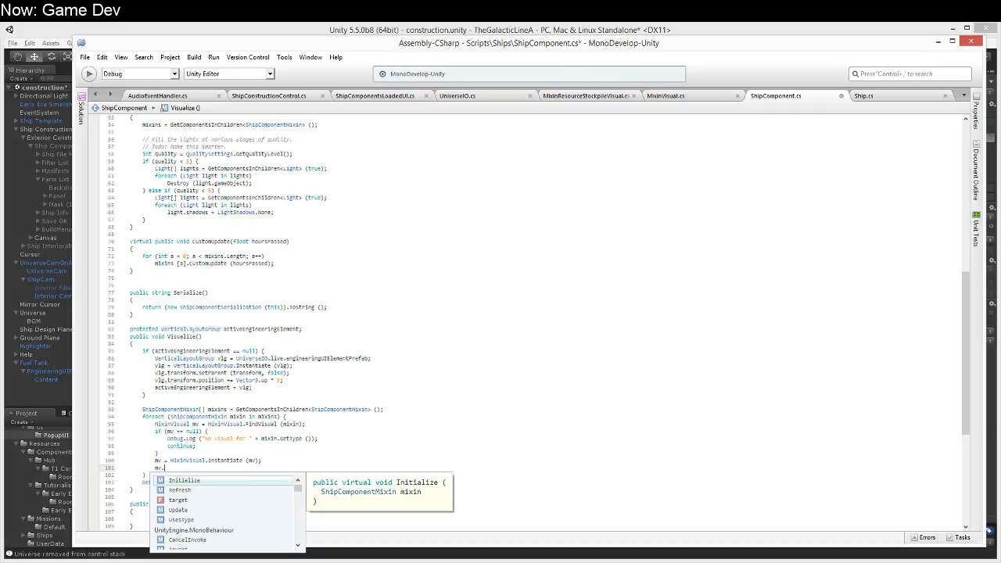
type("Initialize (")
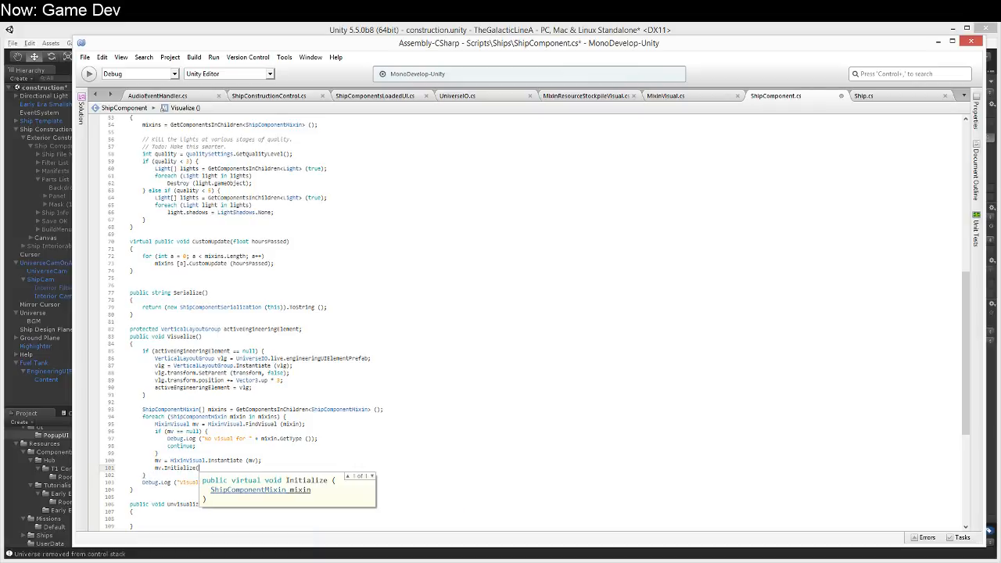
type("mixin);")
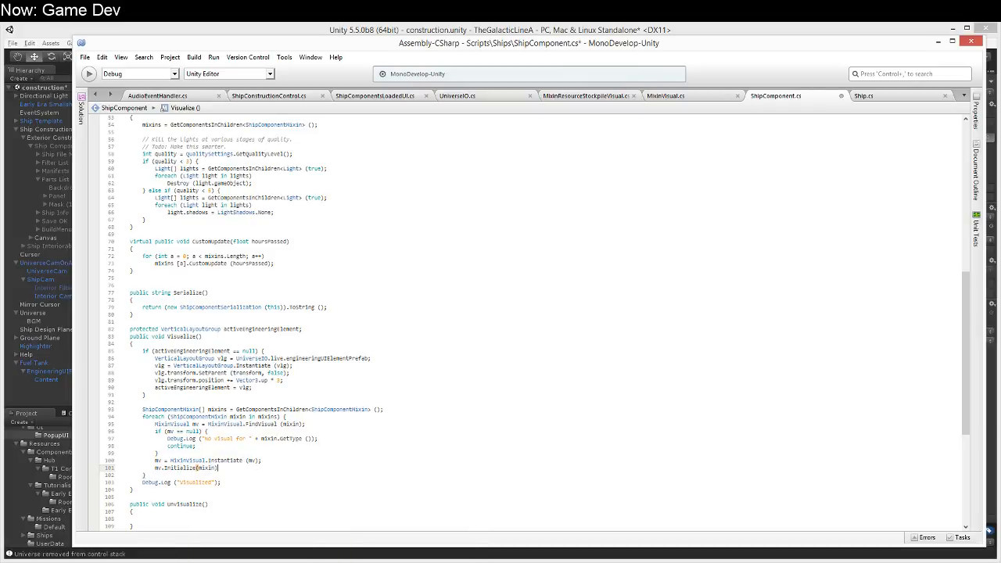
Step: Add mv.transform.SetParent (activeEngineeringElement.transform, false); between the Instantiate and Initialize lines
left_click(223, 460)
key("End")
key("Return")
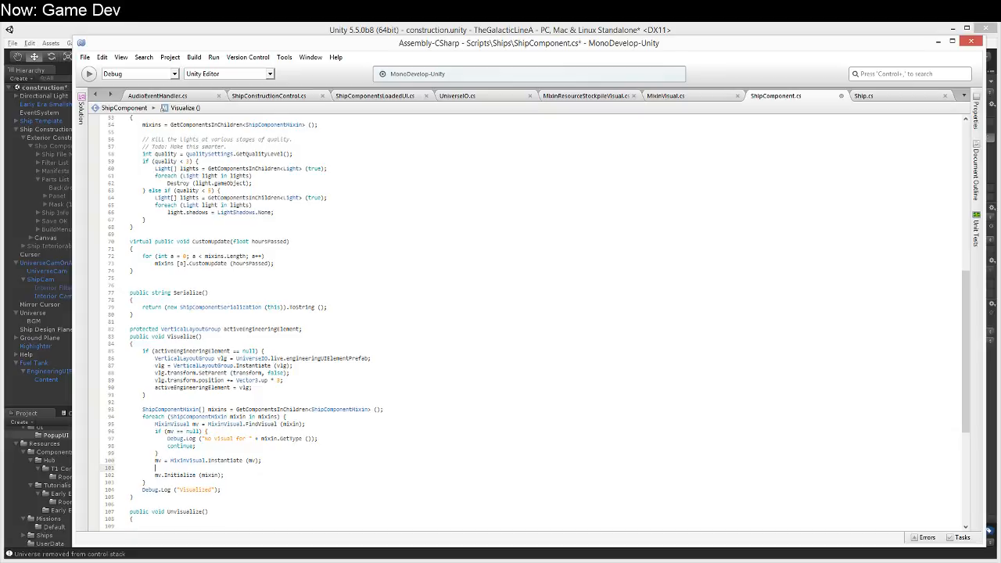
type("mv.transform.setP")
key("Return")
type("(activeEnt")
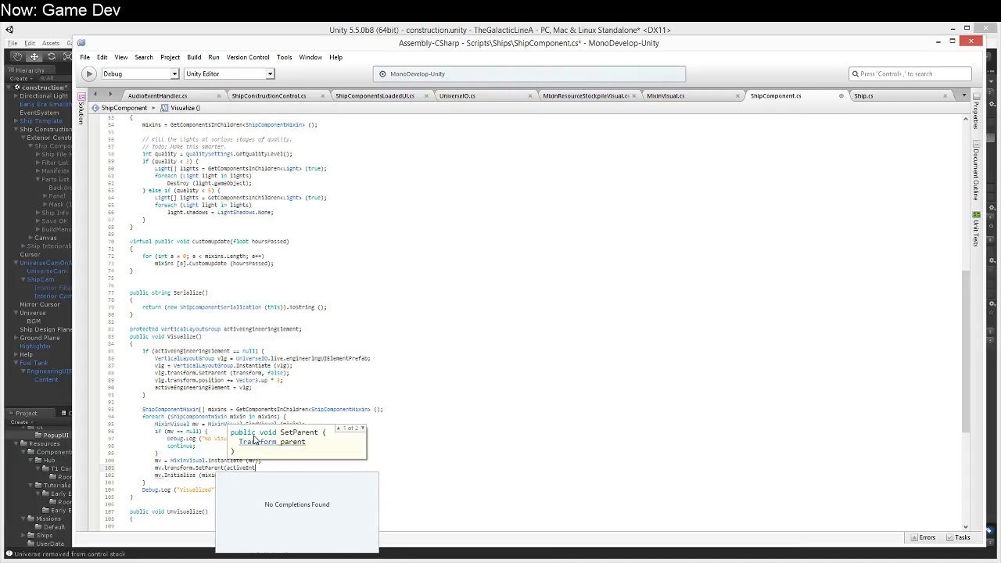
key("BackSpace")
type("gineeringElement.transform,")
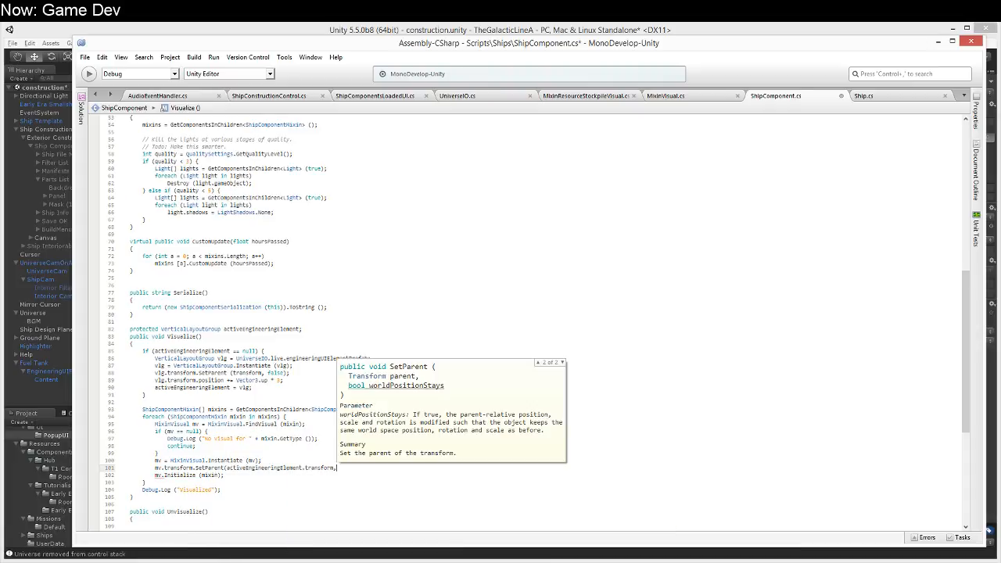
type(" alse)e);")
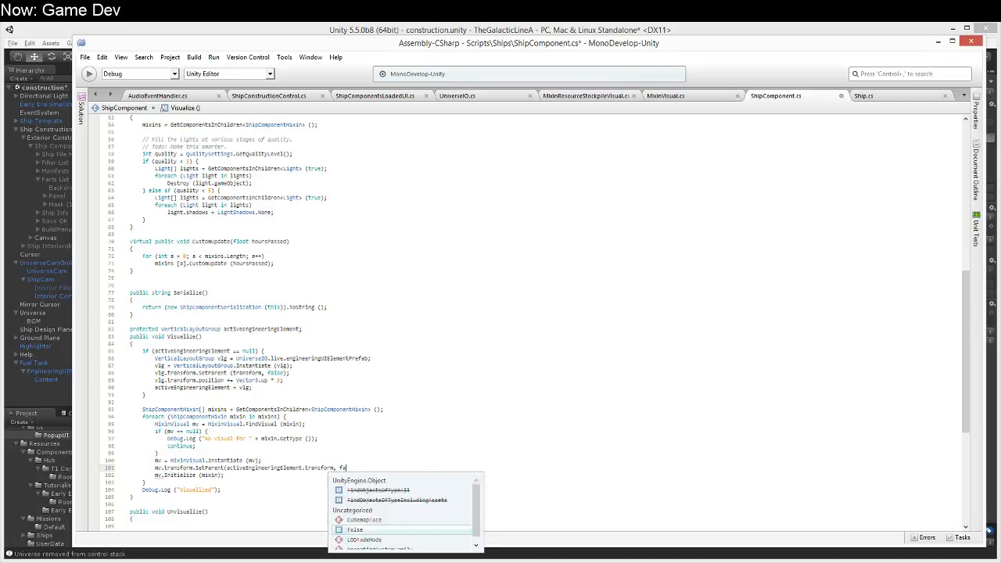
Step: Add Destroy (activeEngineeringElement.transform); to the empty body of Unvisualize()
key("Down")
key("Down")
key("Down")
key("Down")
key("Down")
key("Down")
key("Down")
key("Down")
key("Down")
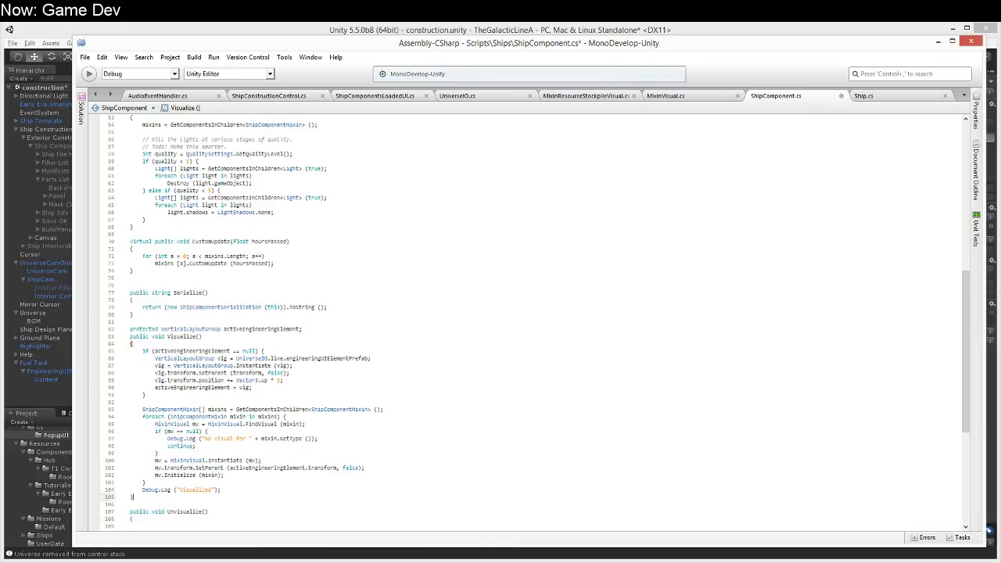
key("Up")
key("Up")
key("Up")
key("Up")
key("Up")
key("Up")
key("Up")
key("Up")
key("Up")
key("Up")
key("Up")
key("Down")
key("Down")
key("Down")
key("Down")
key("Down")
key("Down")
key("Down")
key("Down")
key("Down")
key("Down")
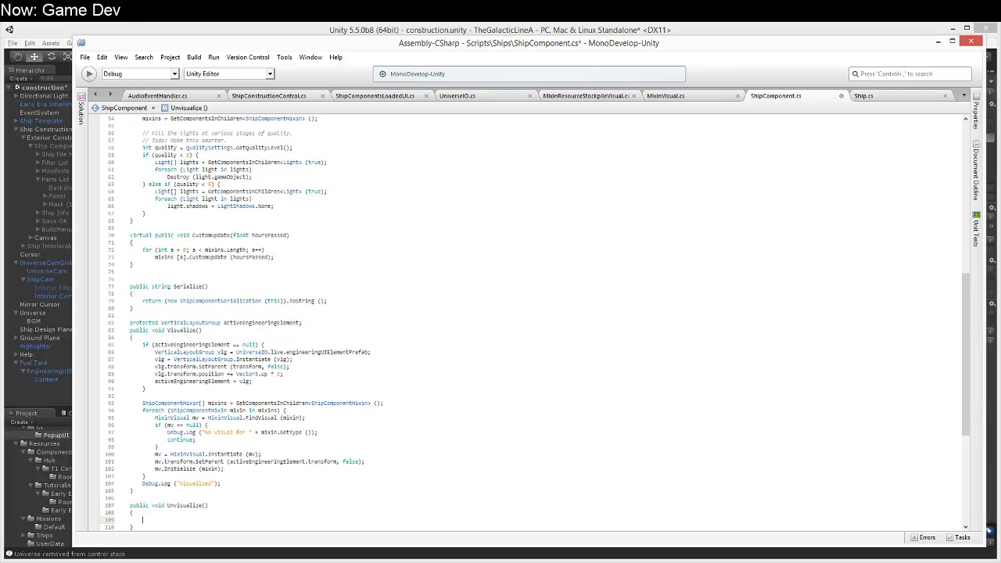
type("Destroy(active")
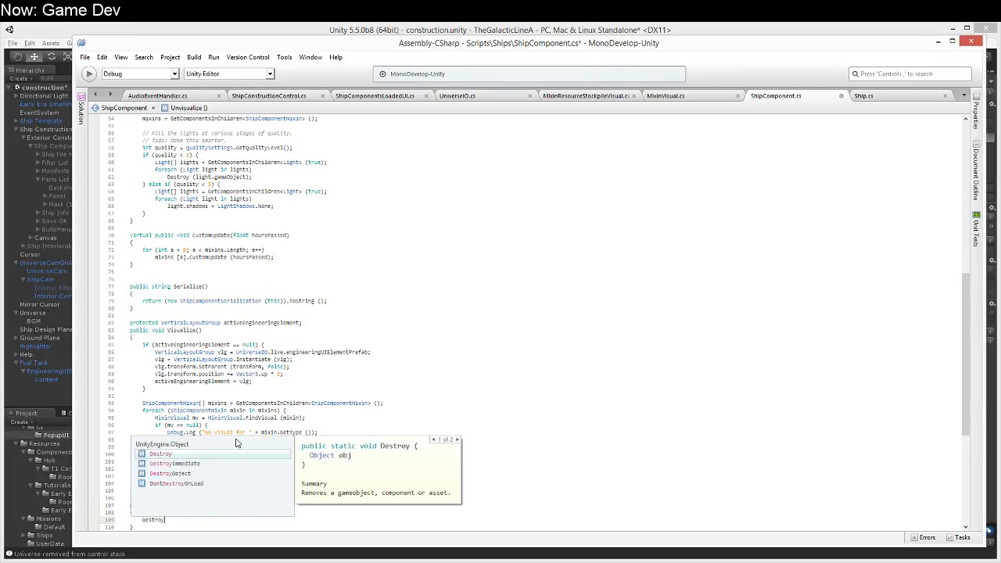
type("EngineeringElement.tr")
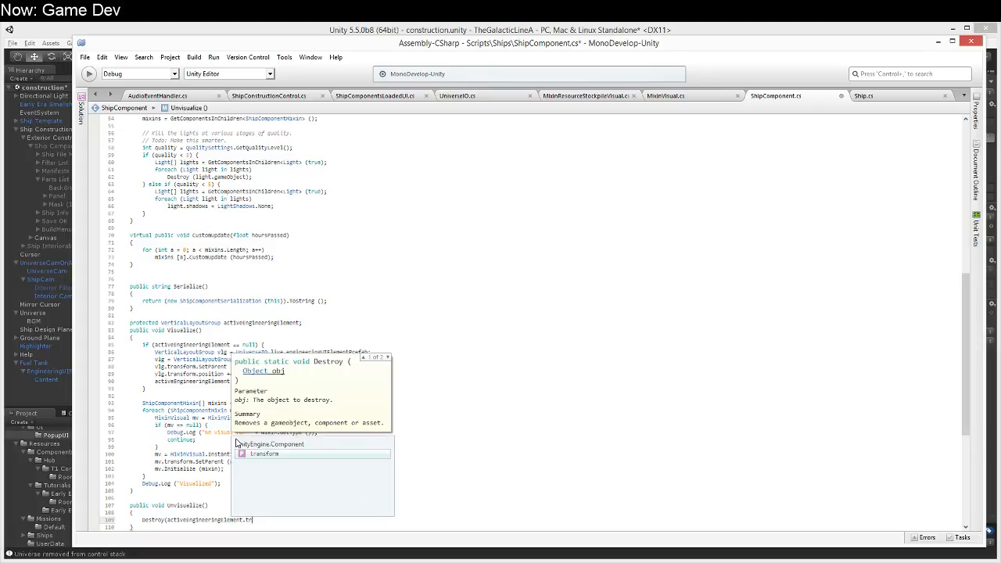
key("Tab")
type(");")
key("Return")
key("Up")
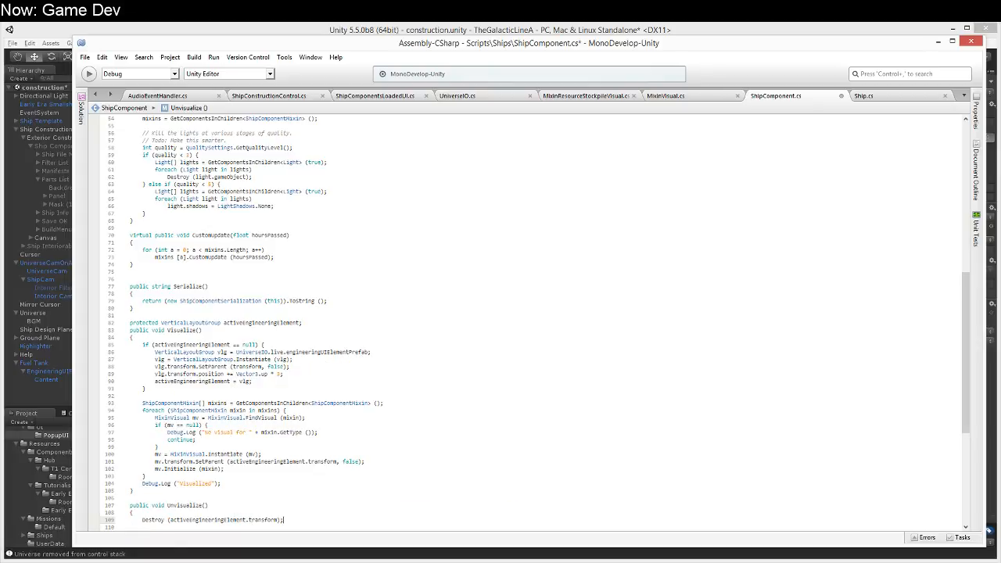
Step: Change the argument of the Destroy call in Unvisualize() to activeEngineeringElement.gameObject
key("Left")
key("ctrl+shift+Left")
type("gameObject")
key("Tab")
Step: Guard the Destroy call with if (activeEngineeringElement != null) on the line above it and save the script
key("Up")
key("Down")
key("Return")
key("Up")
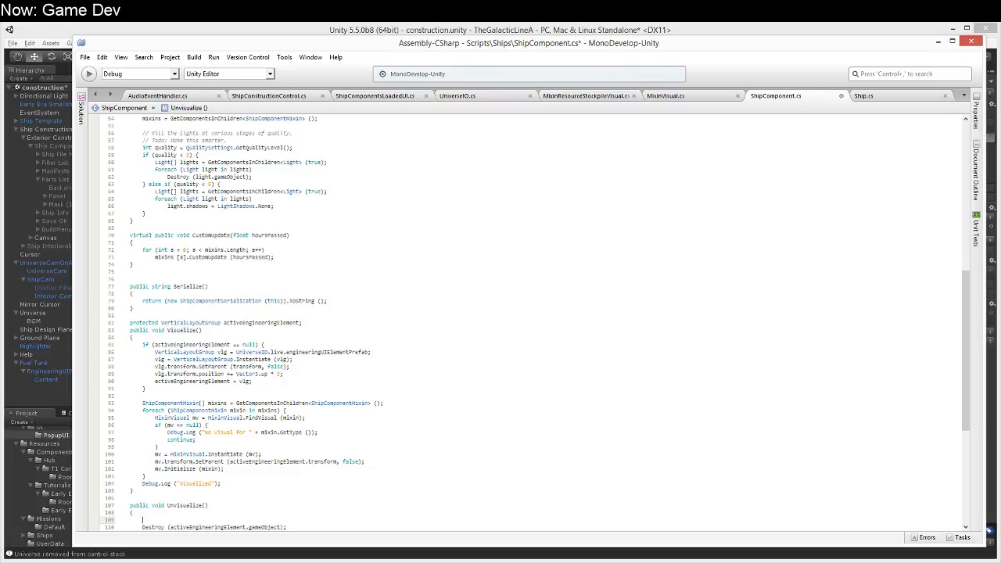
type("if (active")
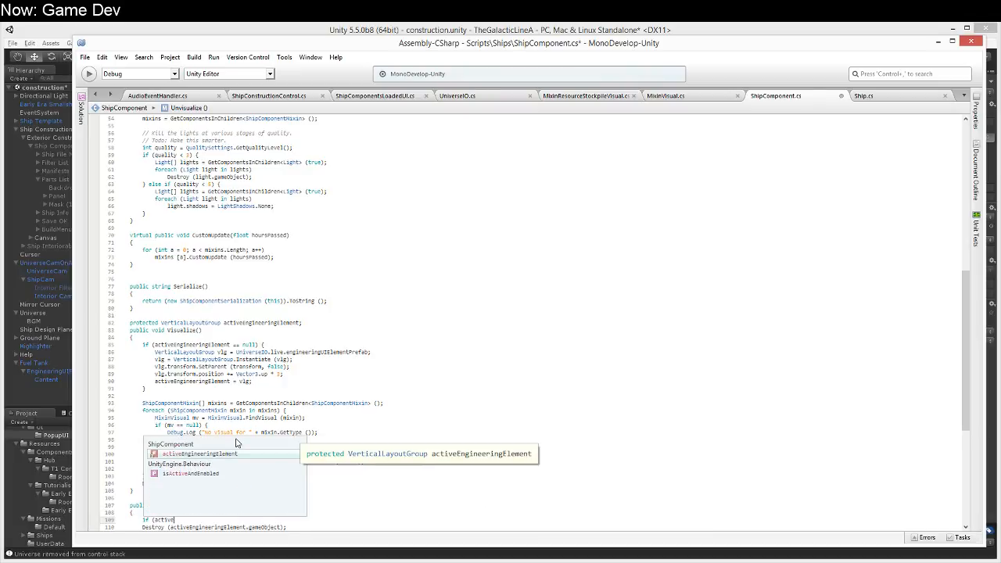
type("EngineeringElement != null)")
key("Down")
key("End")
key("Return")
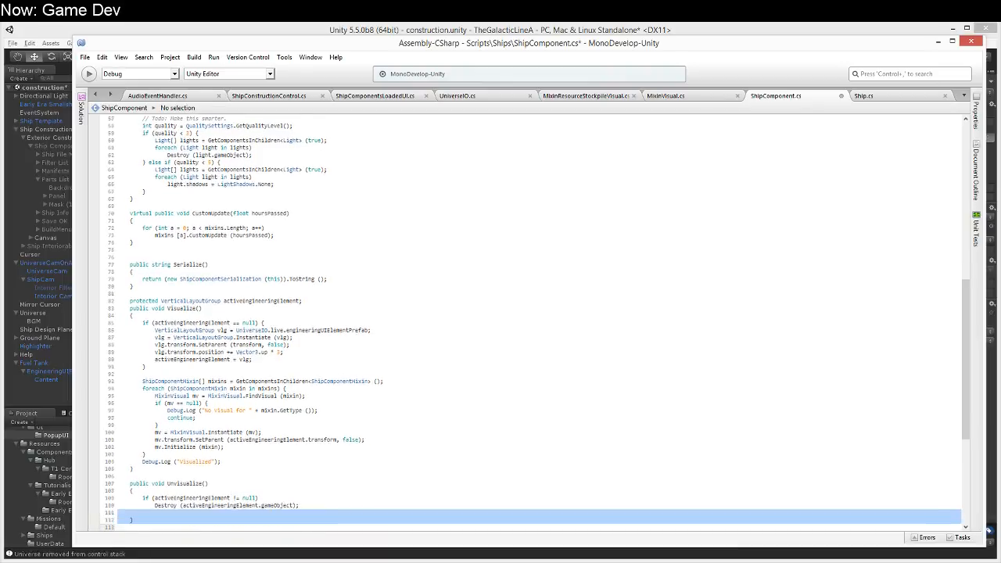
key("ctrl+z")
key("ctrl+s")
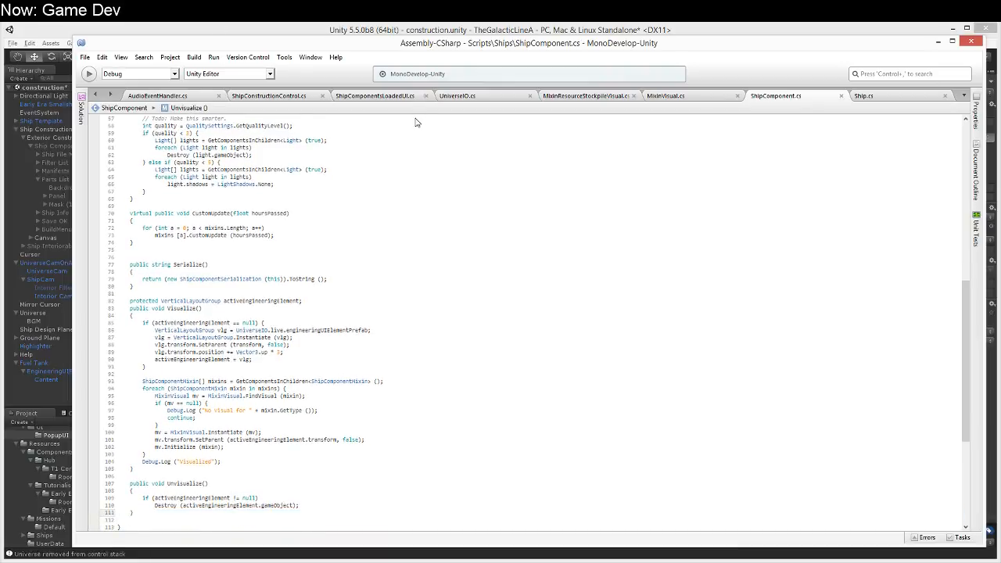
Step: Switch to Unity, bring up the console and clear its messages
left_click(583, 31)
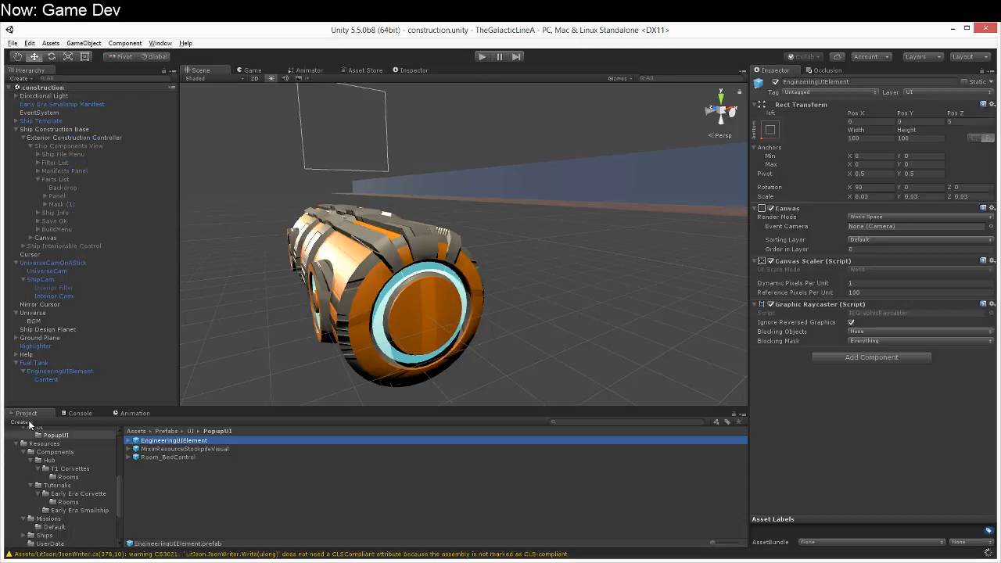
left_click(74, 413)
left_click(24, 422)
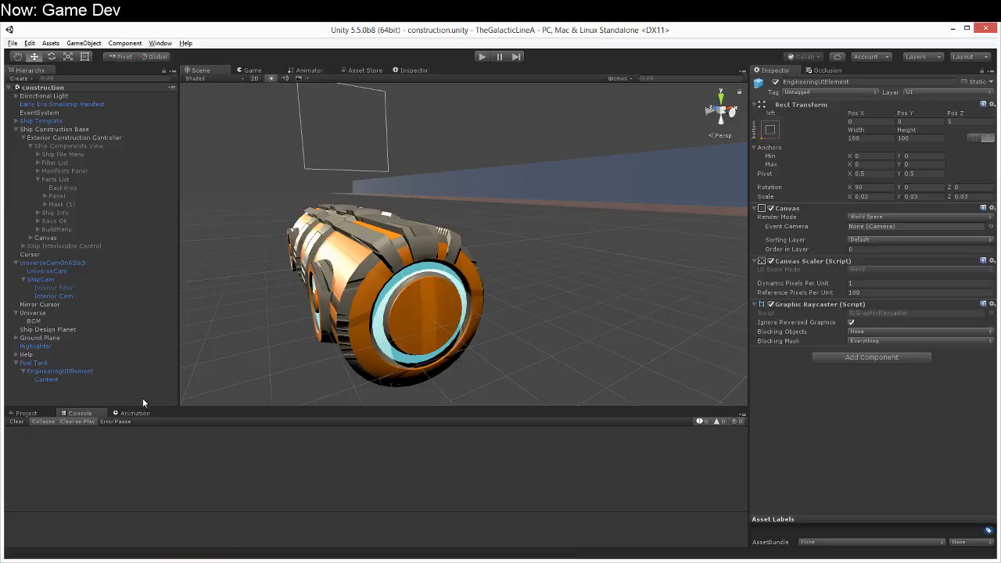
Step: Run the game, dismiss the help screen, browse the T1 Corvettes Manifest catalog, and stop the game
left_click(481, 57)
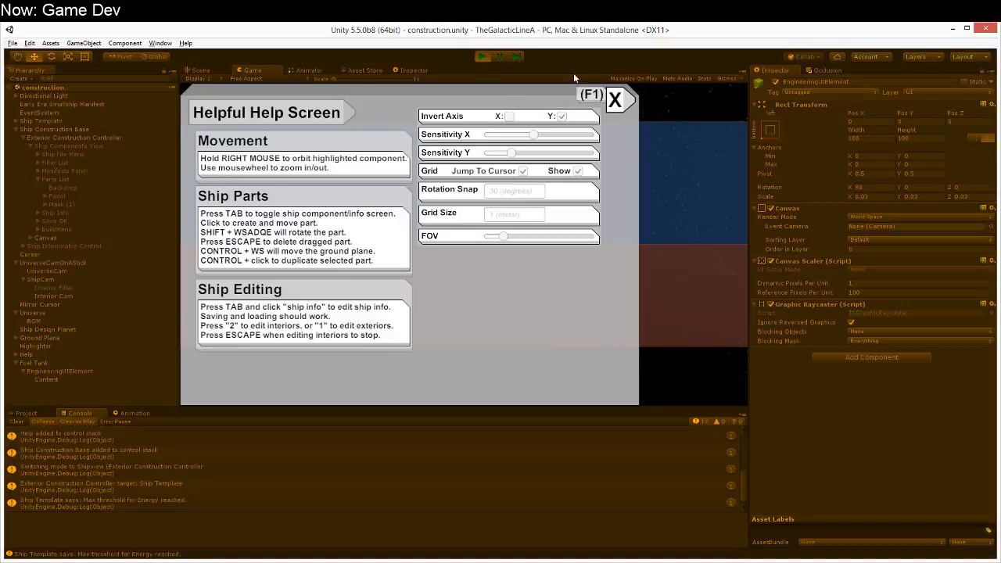
left_click(616, 97)
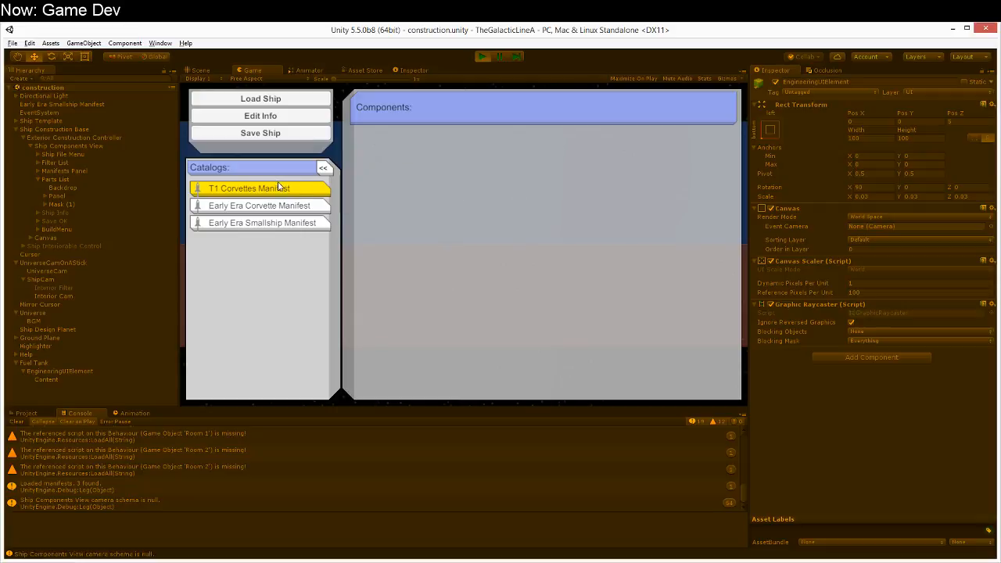
left_click(280, 187)
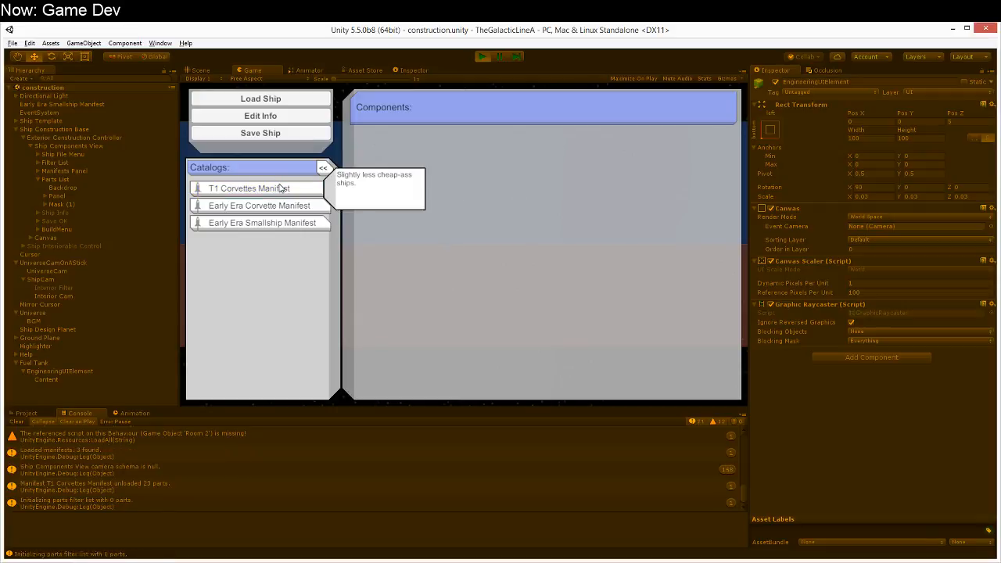
left_click(279, 188)
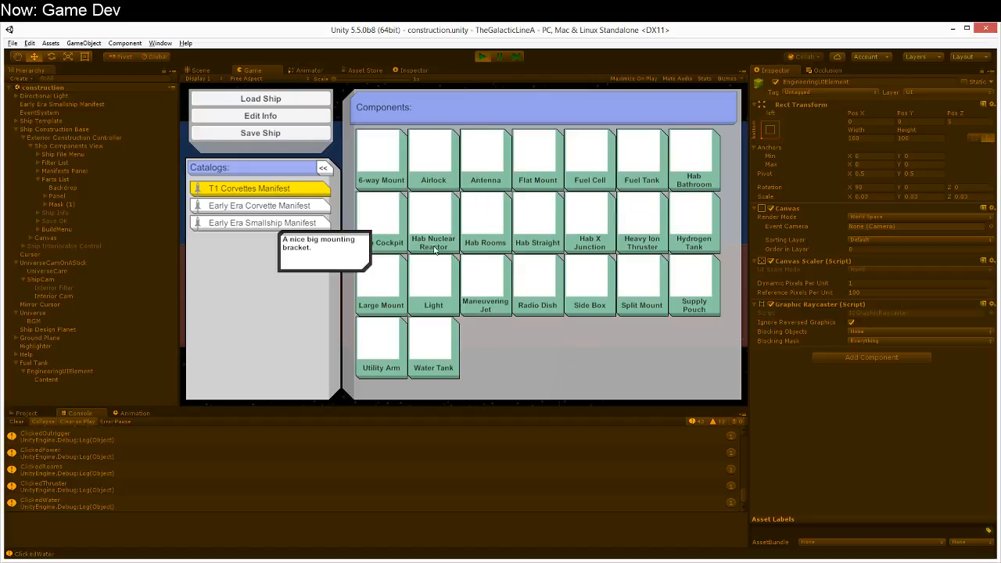
left_click(481, 57)
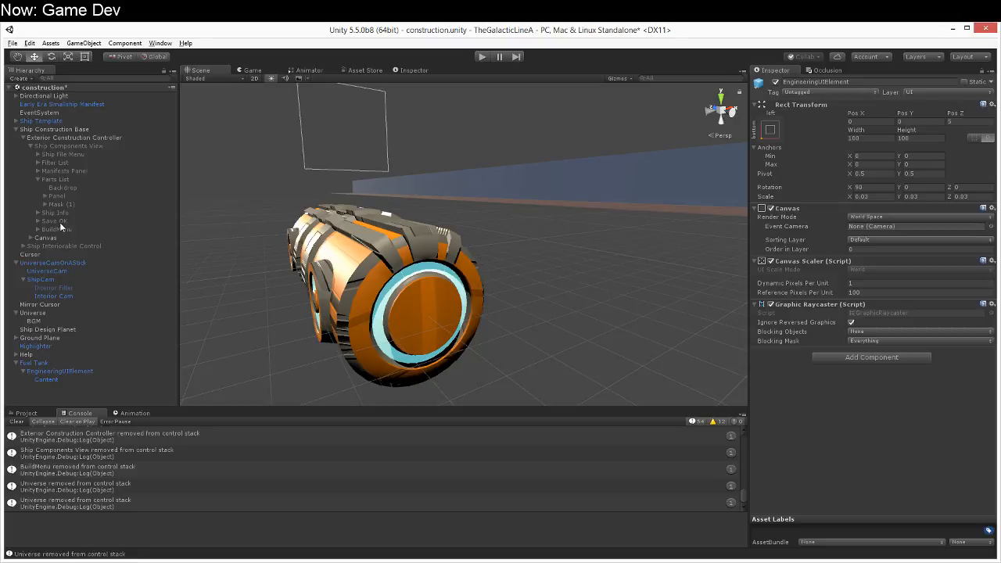
Step: Try to assign the EngineeringUIElement prefab to the Engineering UI Element Prefab field of Universe's Universe IO script
left_click(39, 316)
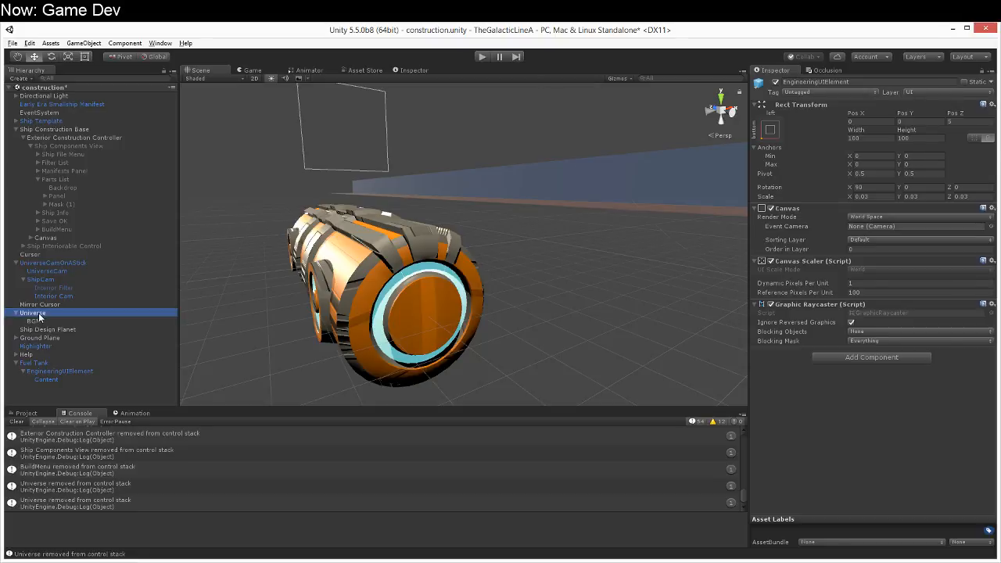
scroll(950, 397, "down", 3)
left_click(26, 412)
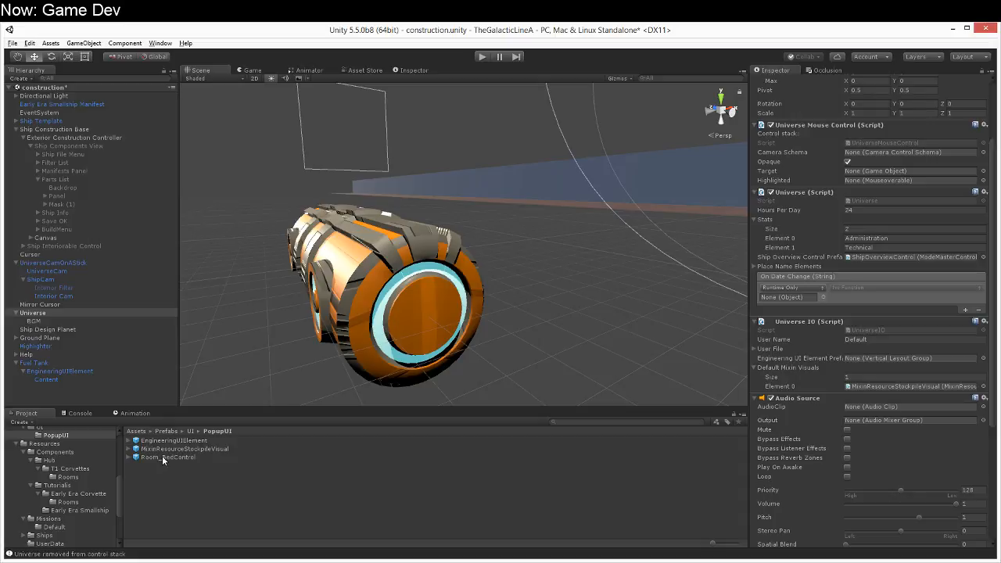
left_click_drag(164, 441, 906, 357)
Step: Move the Content Size Fitter and Vertical Layout Group components from Content to its parent EngineeringUIElement under Fuel Tank
left_click(85, 372)
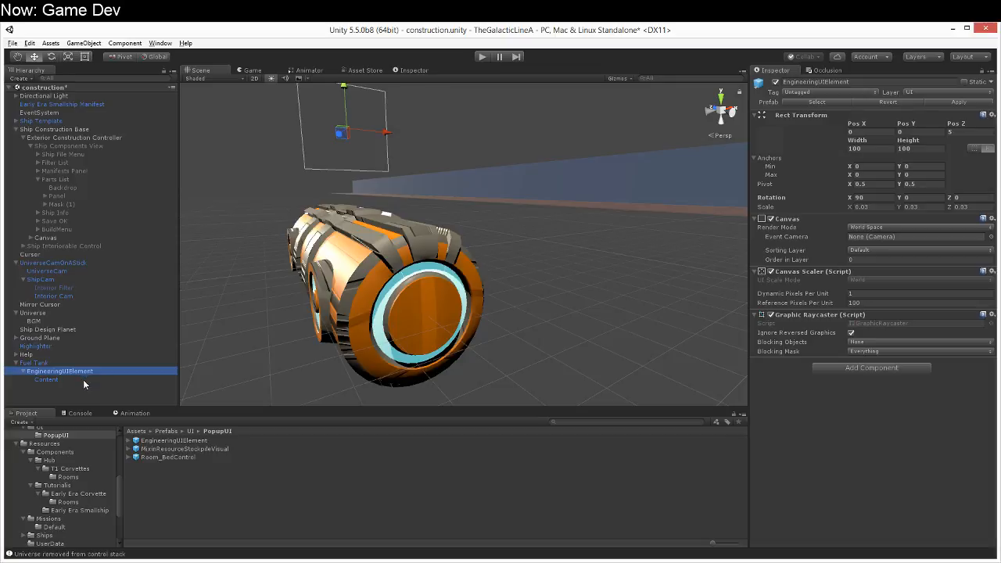
left_click(82, 380)
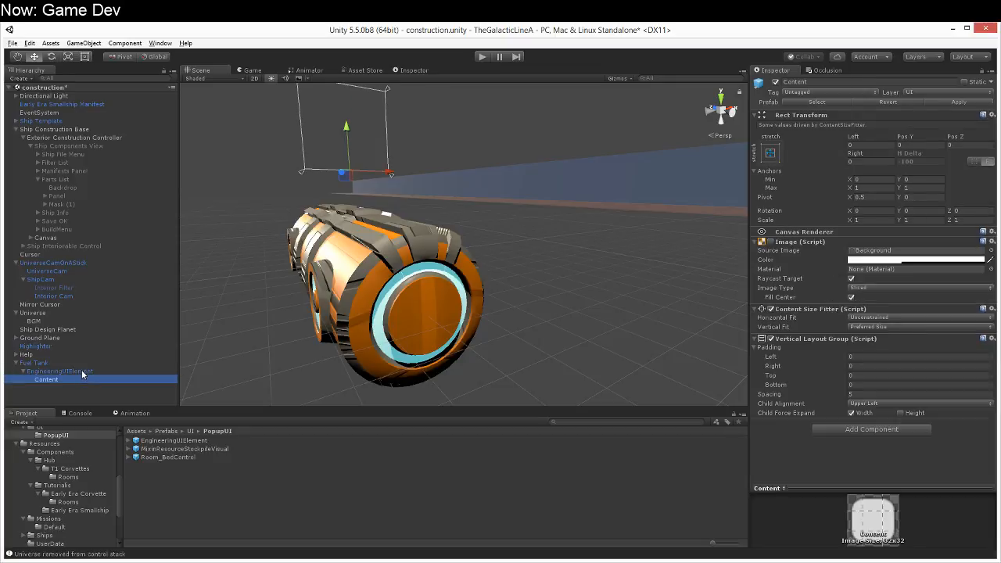
left_click(81, 369)
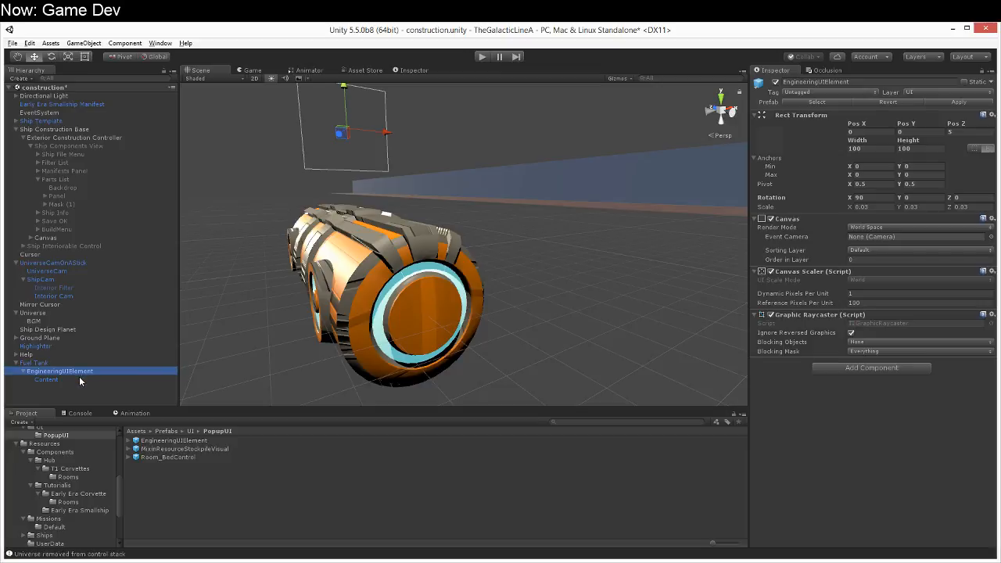
left_click(75, 378)
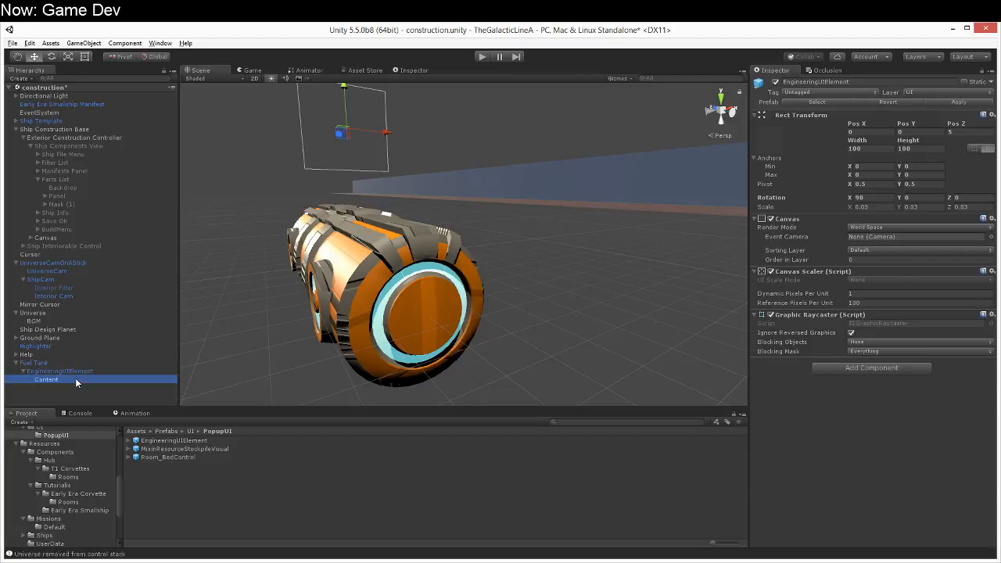
left_click(76, 369)
left_click(71, 378)
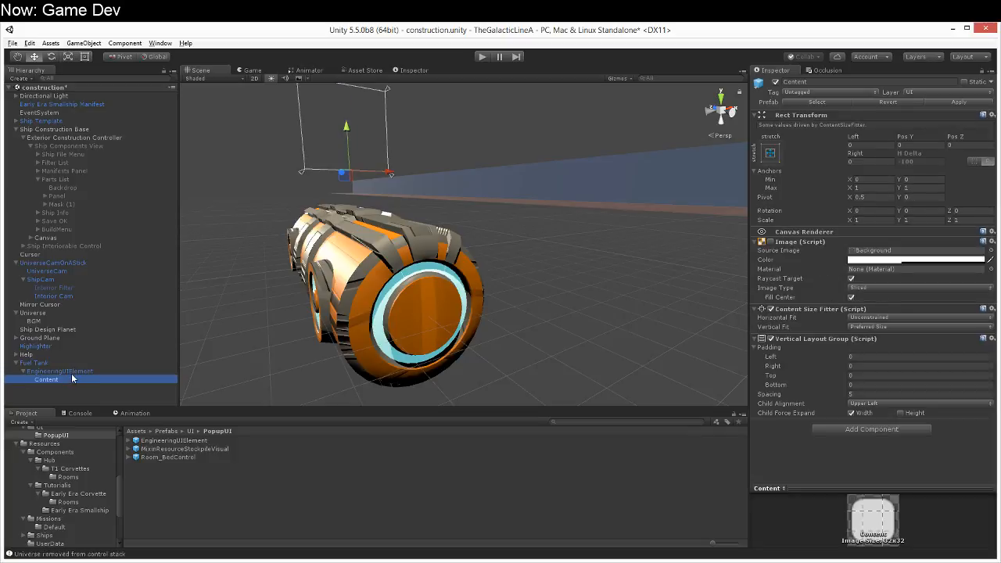
left_click(770, 309)
left_click_drag(768, 310, 84, 372)
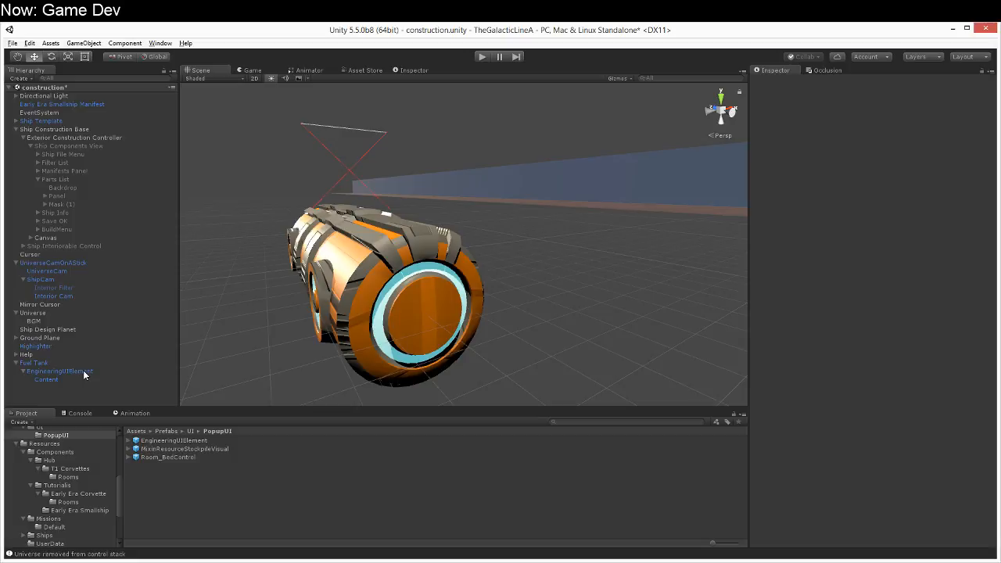
left_click(84, 372)
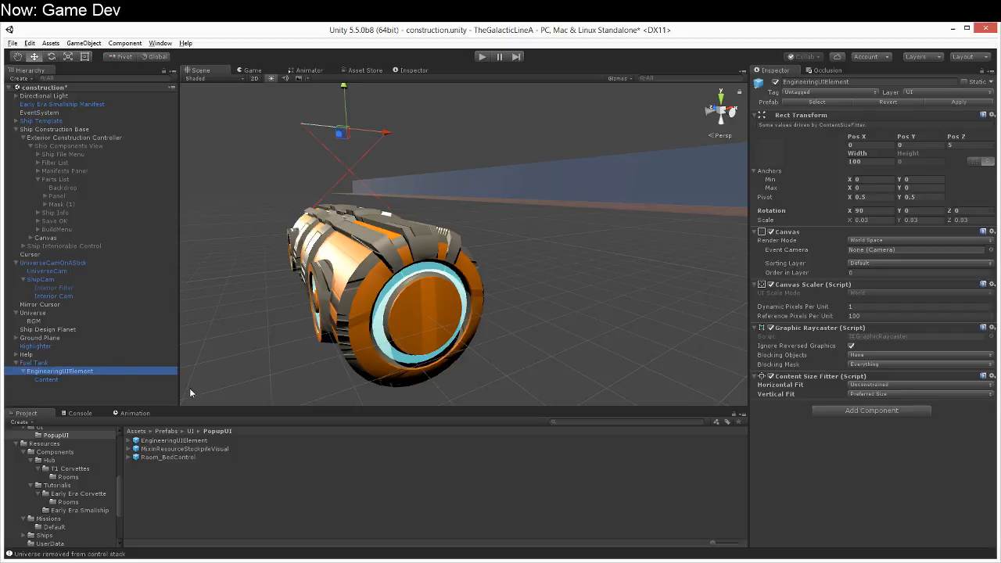
left_click(47, 379)
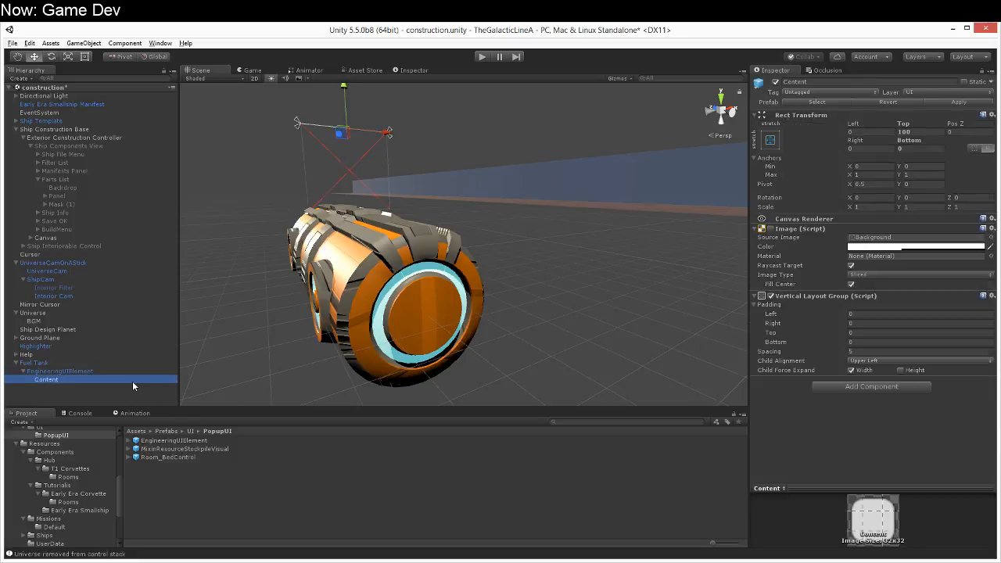
left_click_drag(841, 297, 67, 380)
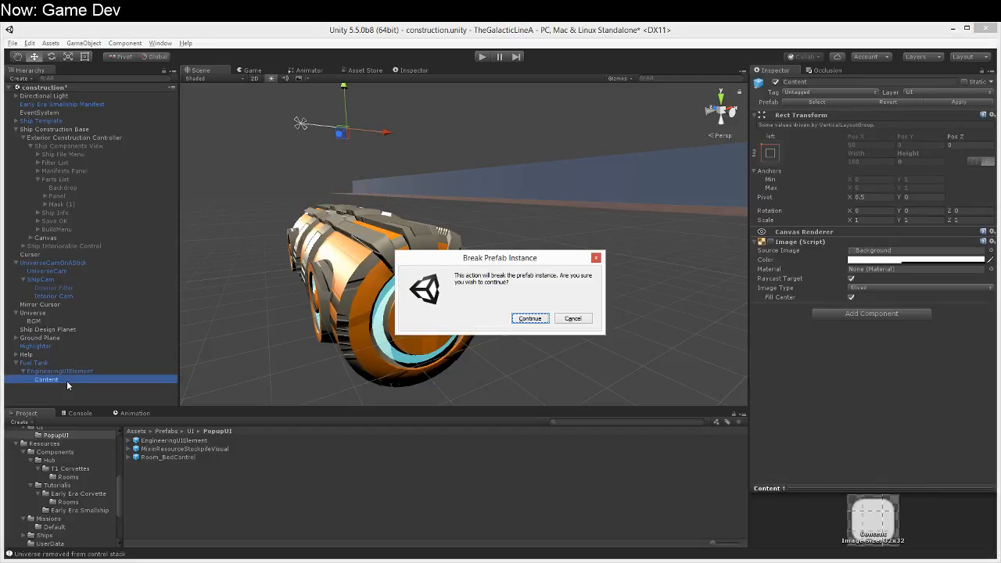
Step: Delete the Content child, accepting the broken prefab instance, and apply the EngineeringUIElement changes to its prefab
left_click(531, 319)
left_click(962, 102)
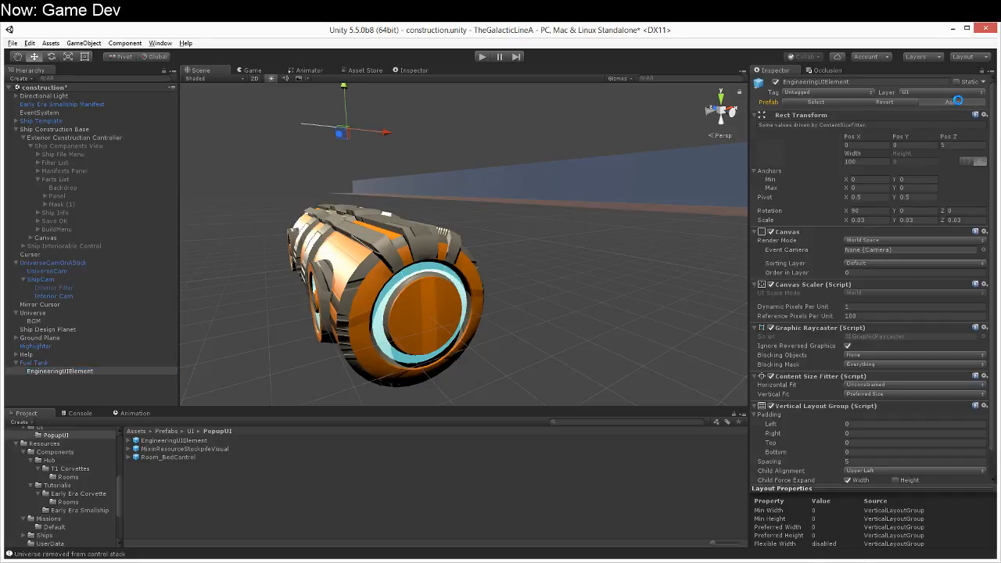
Step: Set the Y pivot of EngineeringUIElement's Rect Transform to 1
left_click(907, 197)
type("1")
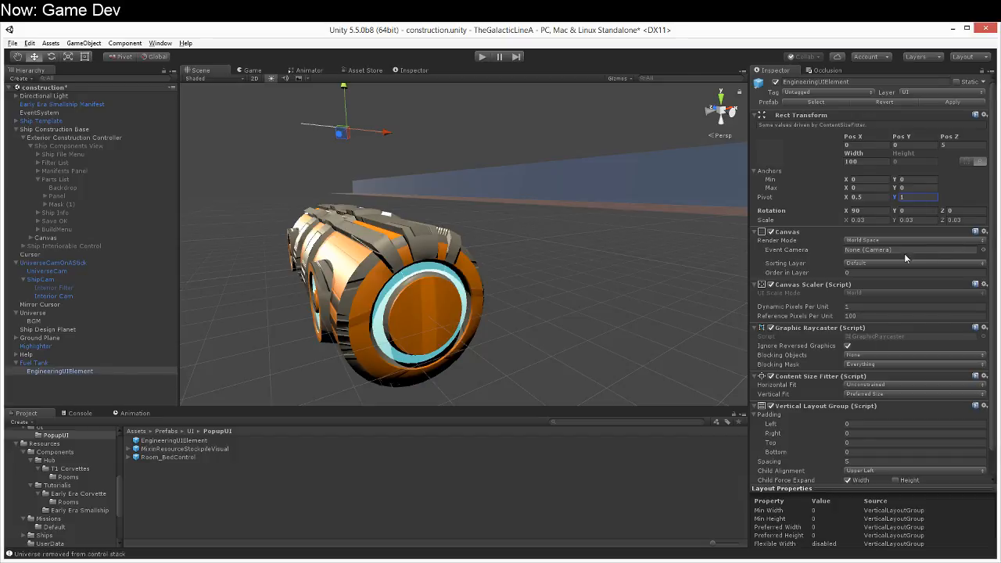
Step: Assign the EngineeringUIElement prefab to the Engineering UI Element Prefab field of Universe's Universe IO script
left_click(77, 364)
left_click(81, 370)
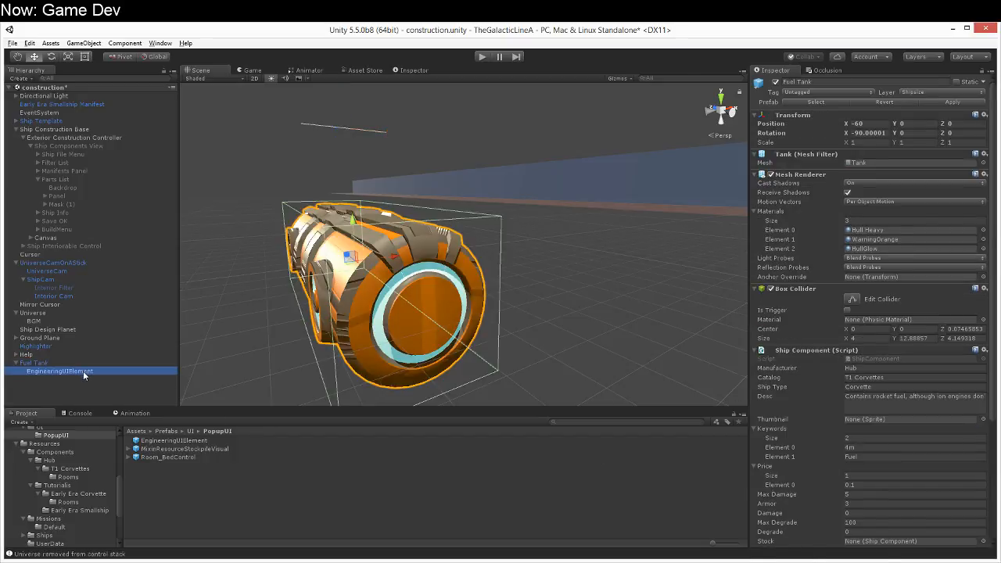
scroll(879, 426, "down", 2)
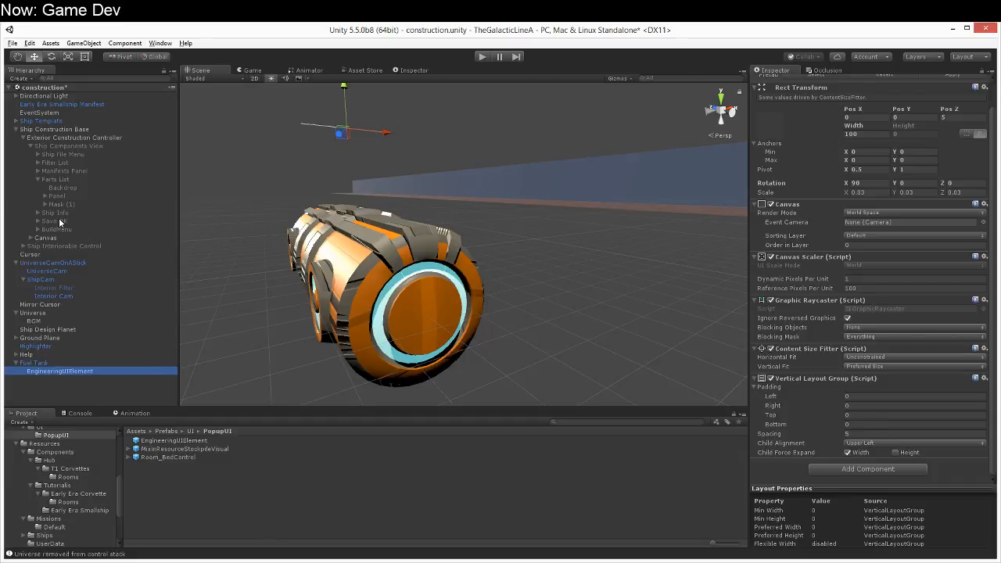
left_click(38, 314)
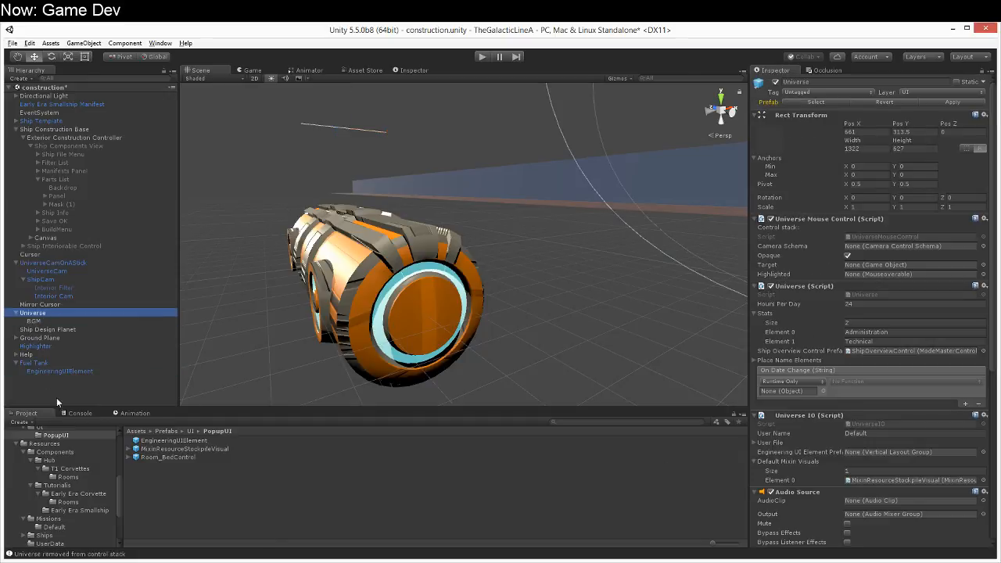
left_click_drag(142, 440, 912, 461)
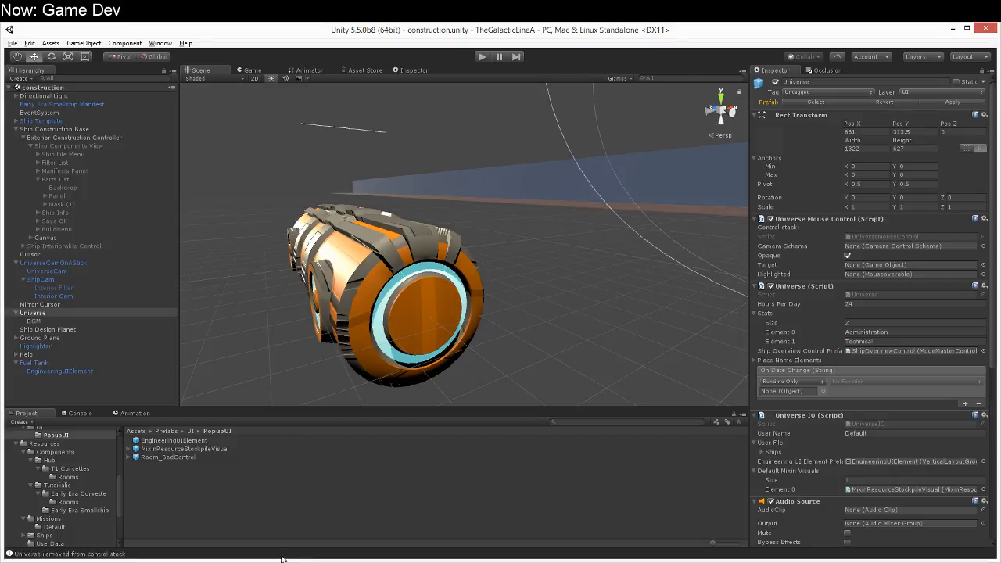
Step: Run the scene and place a Hydrogen Tank from the T1 Corvettes Manifest catalog on the construction grid
left_click(484, 57)
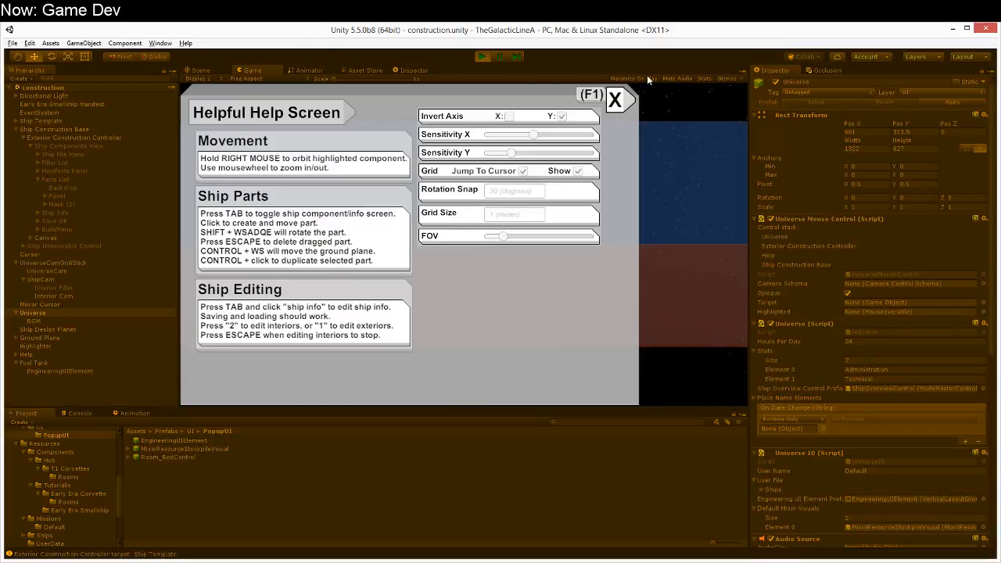
left_click(619, 100)
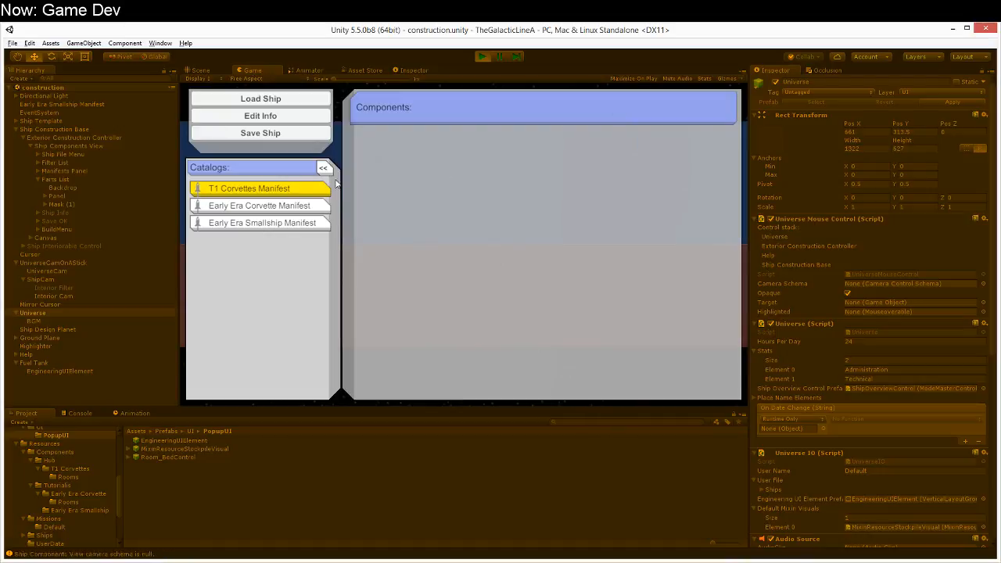
left_click(276, 188)
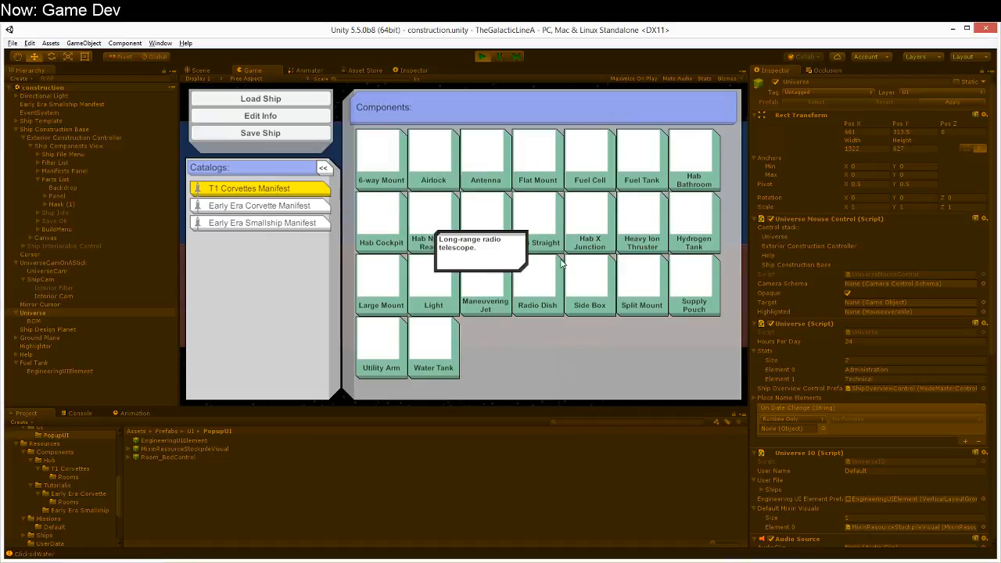
left_click(684, 223)
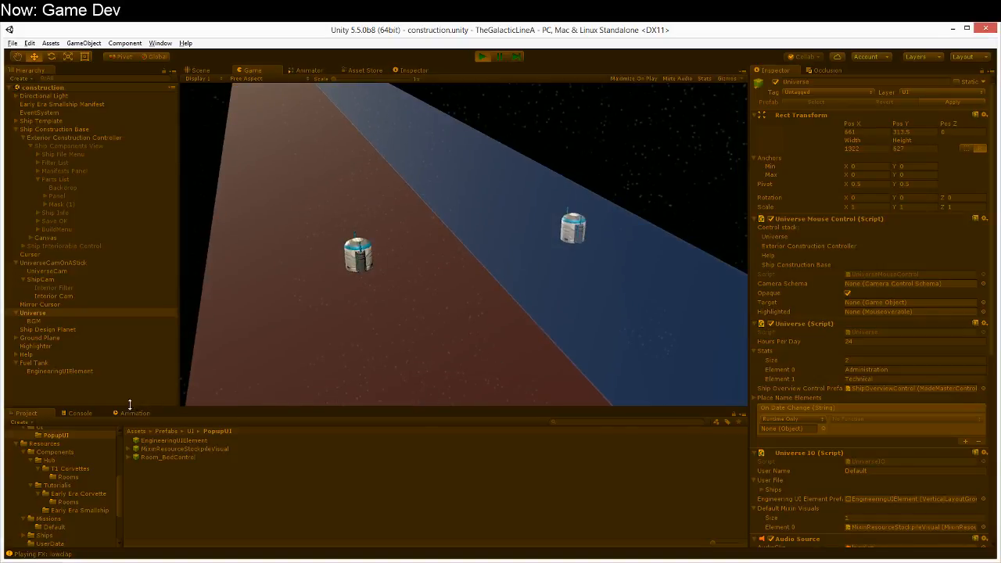
Step: Clear the Console log and check the tanks' engineering UI while orbiting the view and moving a tank
left_click(74, 413)
left_click(21, 421)
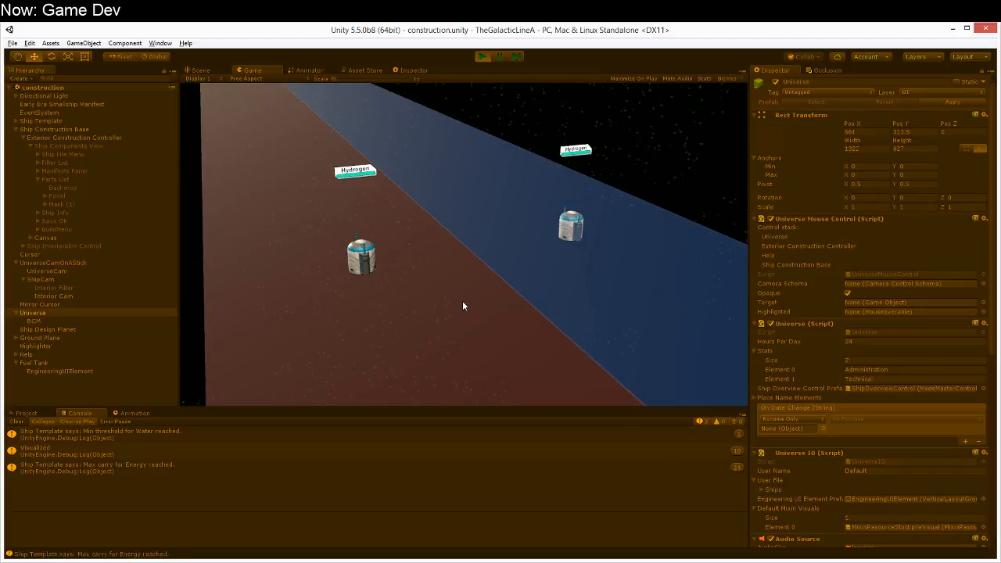
mouse_move(431, 311)
right_mouse_down()
mouse_move(412, 283)
mouse_move(424, 310)
right_mouse_up()
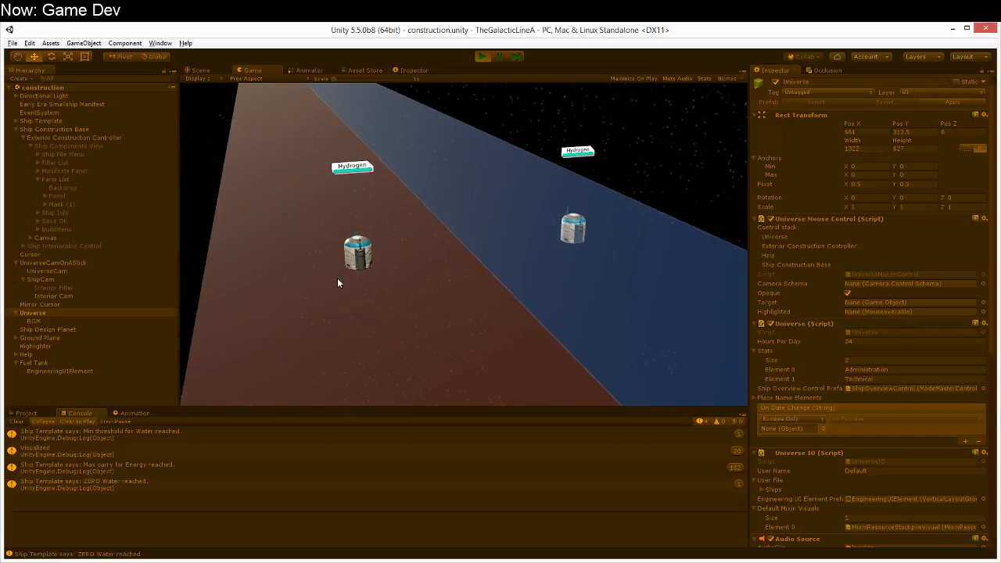
left_click(355, 254)
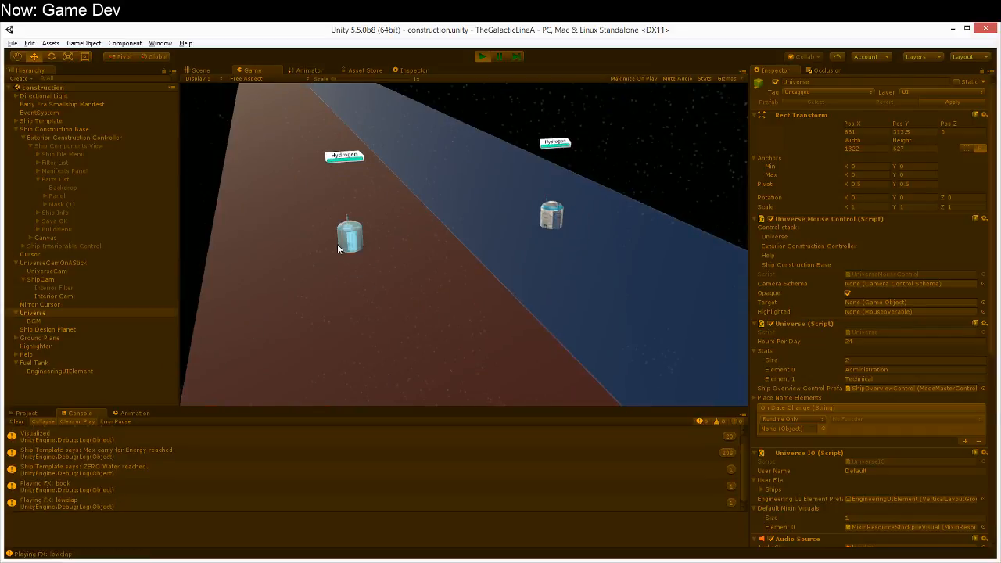
Step: Select the first Hydrogen Tank clone in the scene and set its Mixin Resource Stockpile Amount to 63.16 to test the running UI
left_click(200, 71)
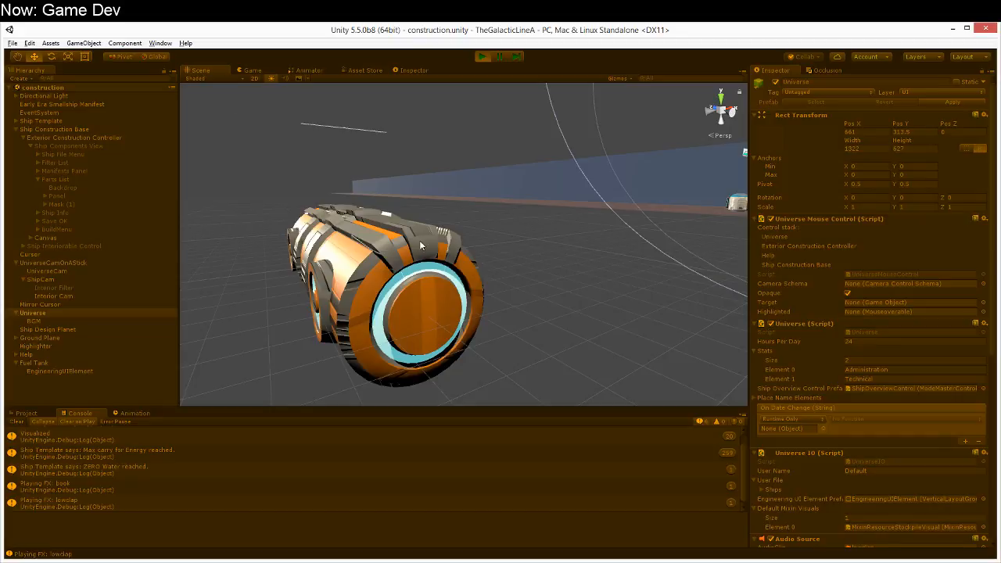
scroll(592, 331, "up", 3)
left_click(552, 125)
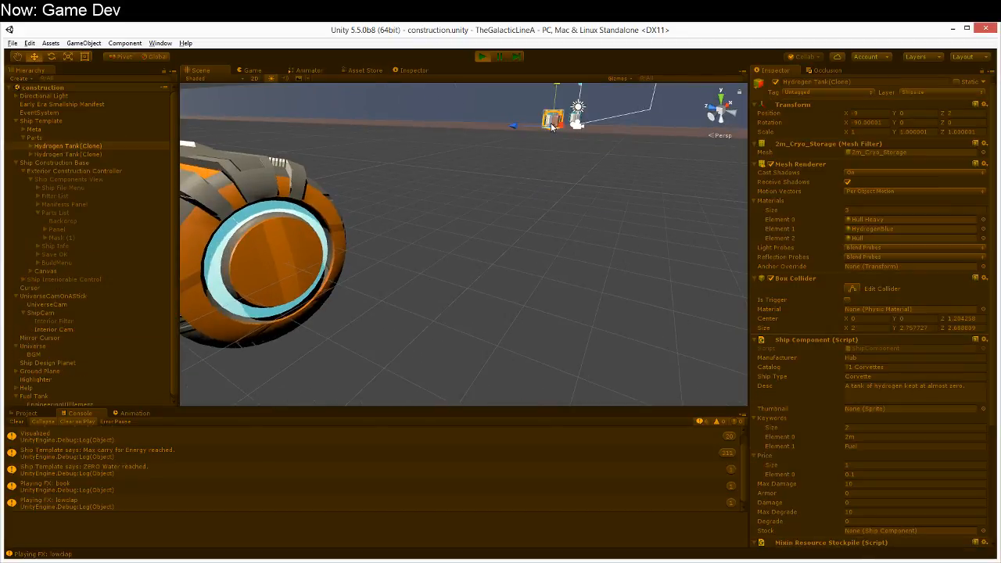
middle_click_drag(546, 222, 197, 452)
scroll(912, 379, "down", 4)
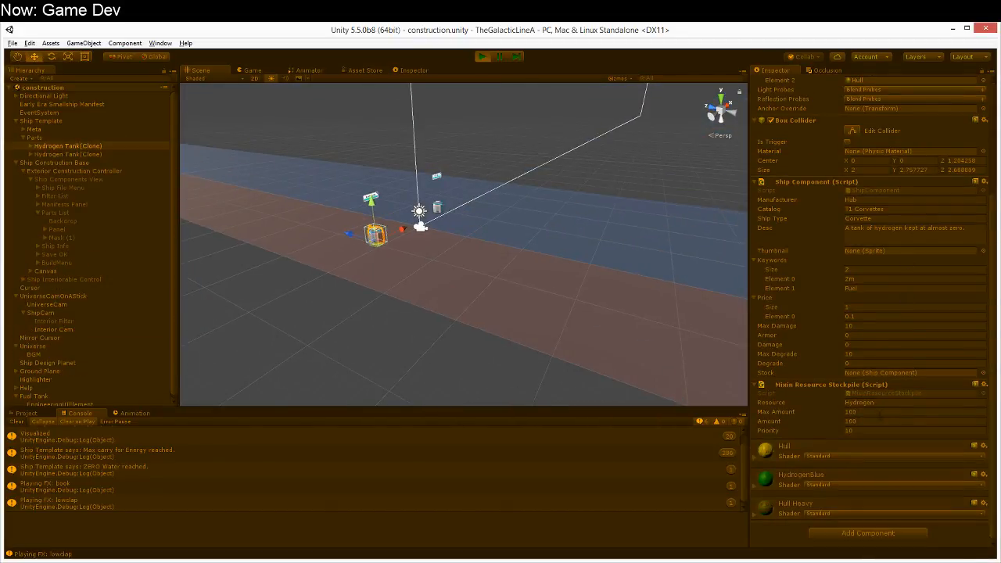
left_click(259, 70)
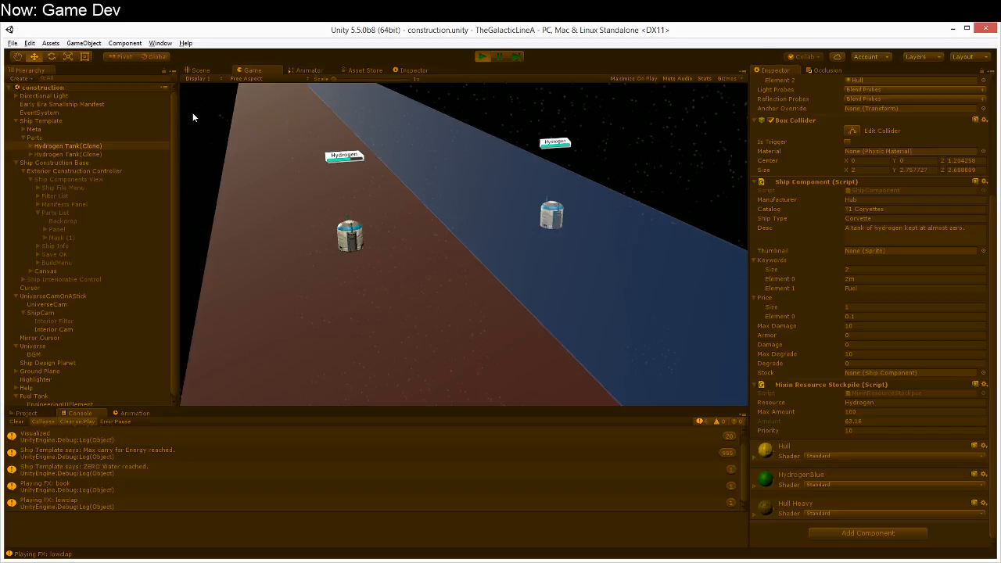
Step: Copy the tank's Mixin Resource Stockpile component and paste it as a new component on the same tank
right_click(837, 384)
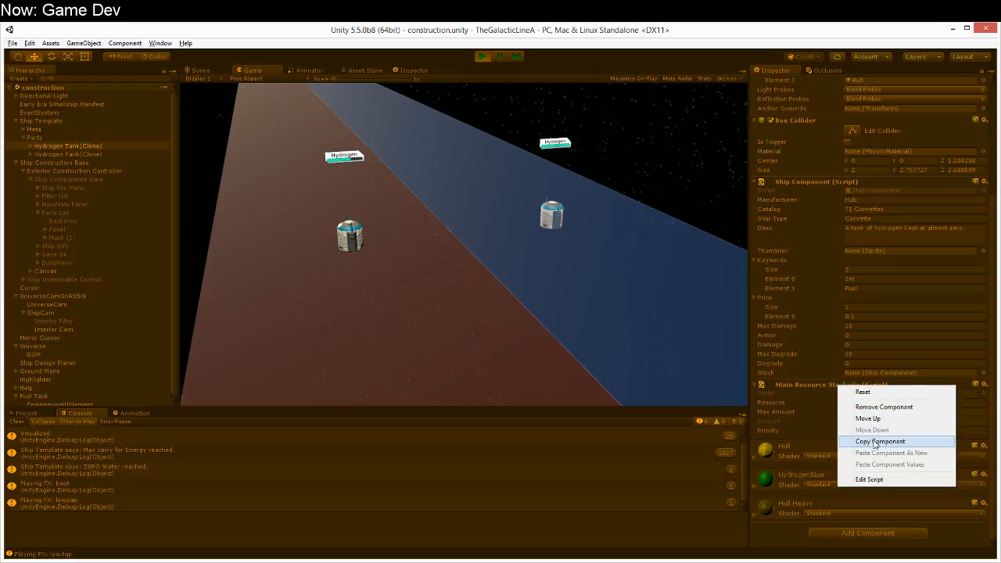
left_click(874, 442)
right_click(857, 383)
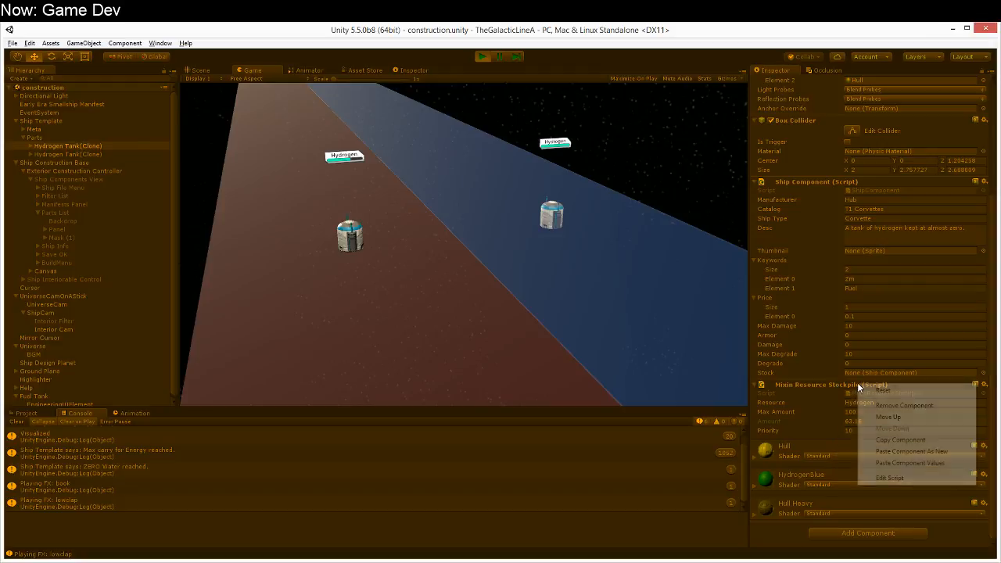
left_click(882, 451)
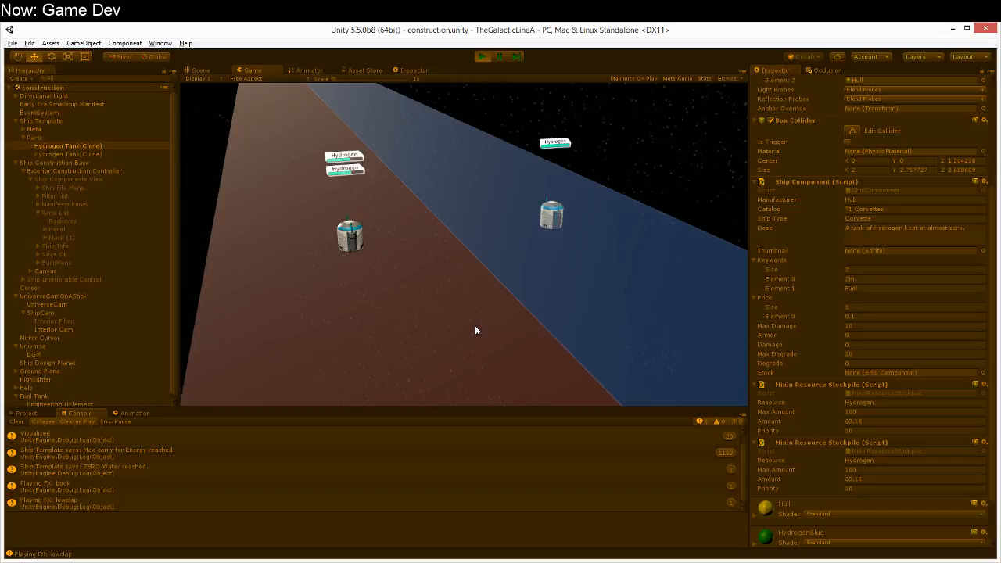
Step: Set the second Mixin Resource Stockpile's Resource to Vodka and its Amount to 29.6
right_click_drag(439, 263, 434, 204)
left_click(891, 461)
left_click_drag(891, 463, 753, 463)
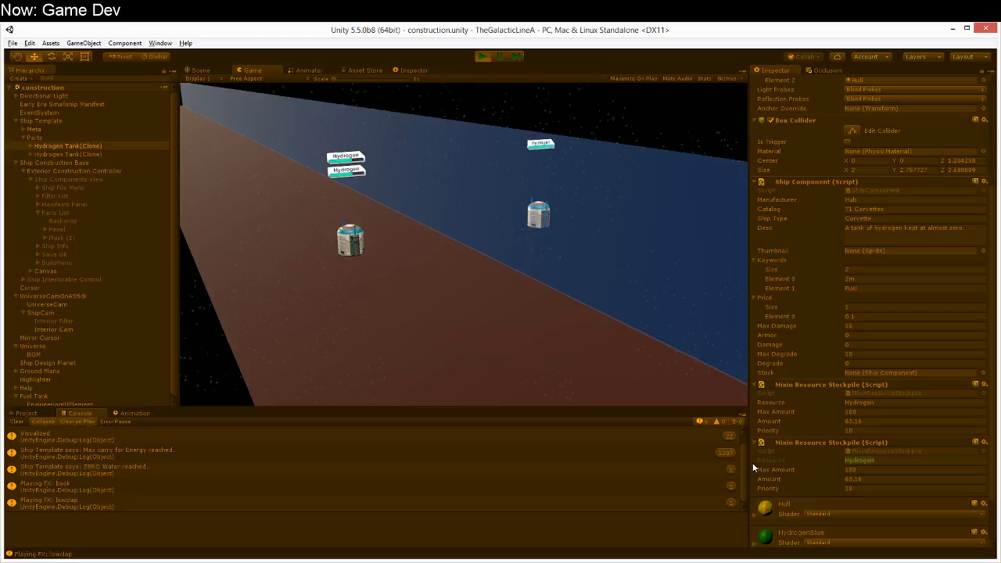
type("Vodka")
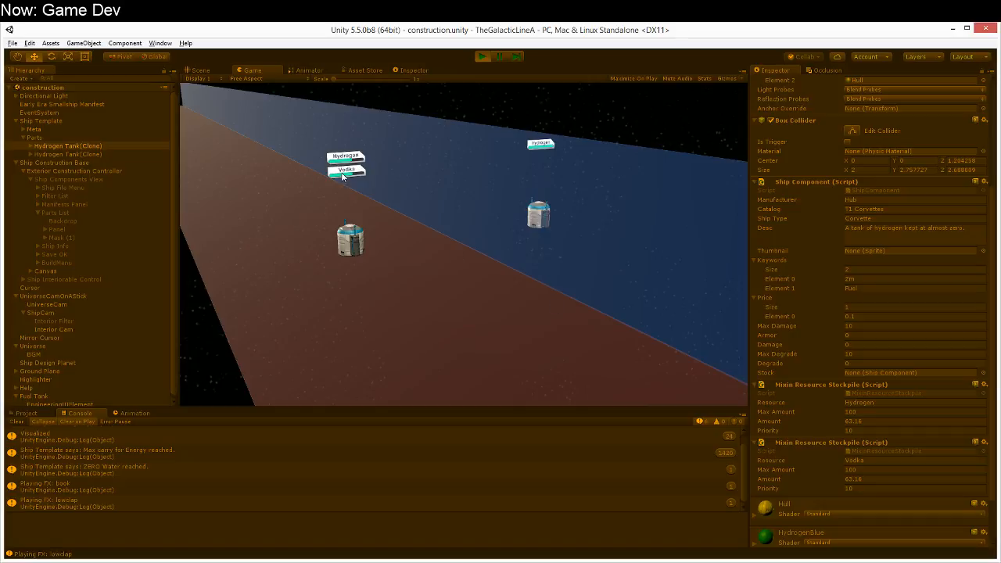
left_click_drag(832, 475, 779, 488)
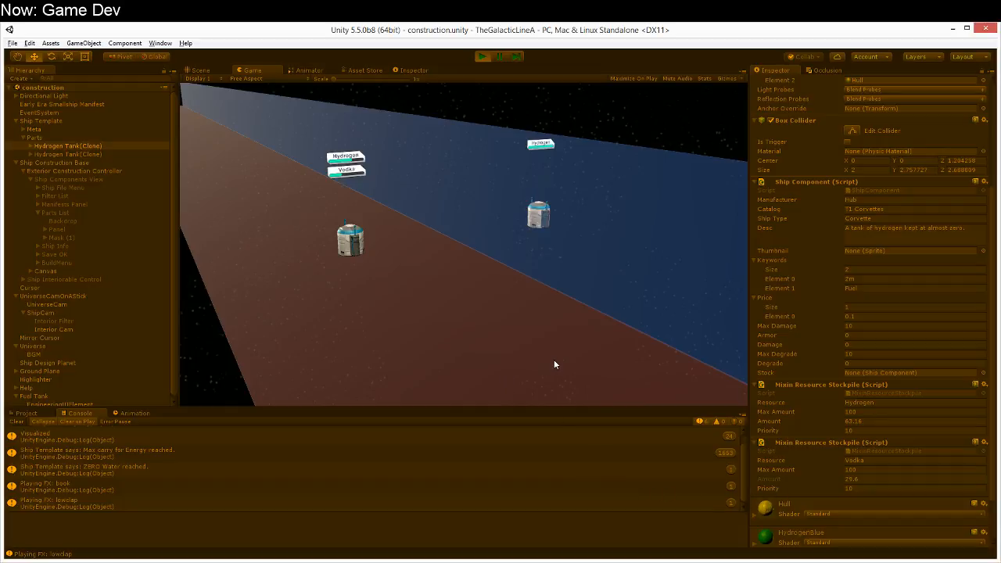
Step: Place a Radio Dish from the component catalog near the tanks and toggle the engineering UI
mouse_move(554, 360)
right_mouse_down()
mouse_move(484, 324)
mouse_move(538, 364)
right_mouse_up()
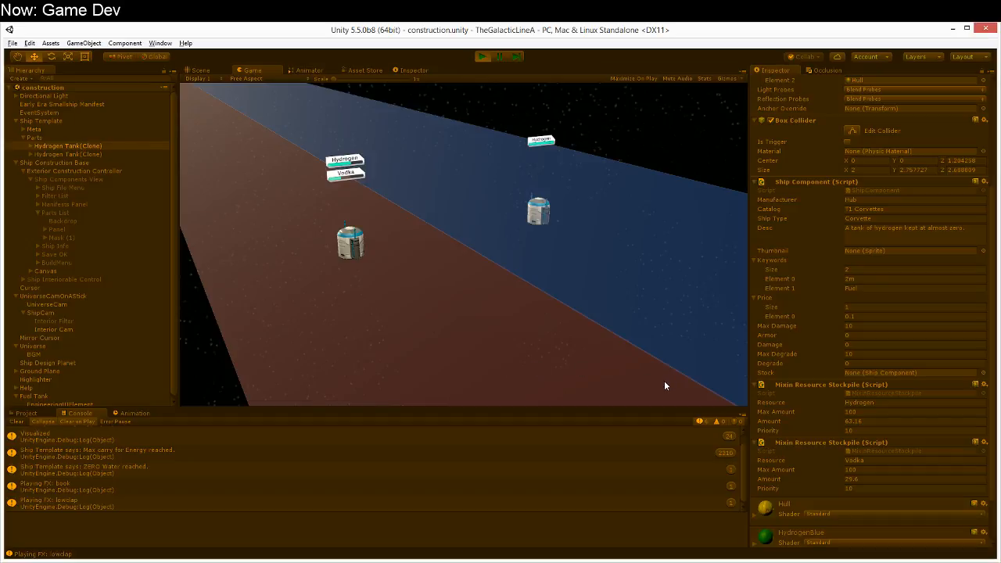
right_click_drag(625, 345, 490, 333)
key("Tab")
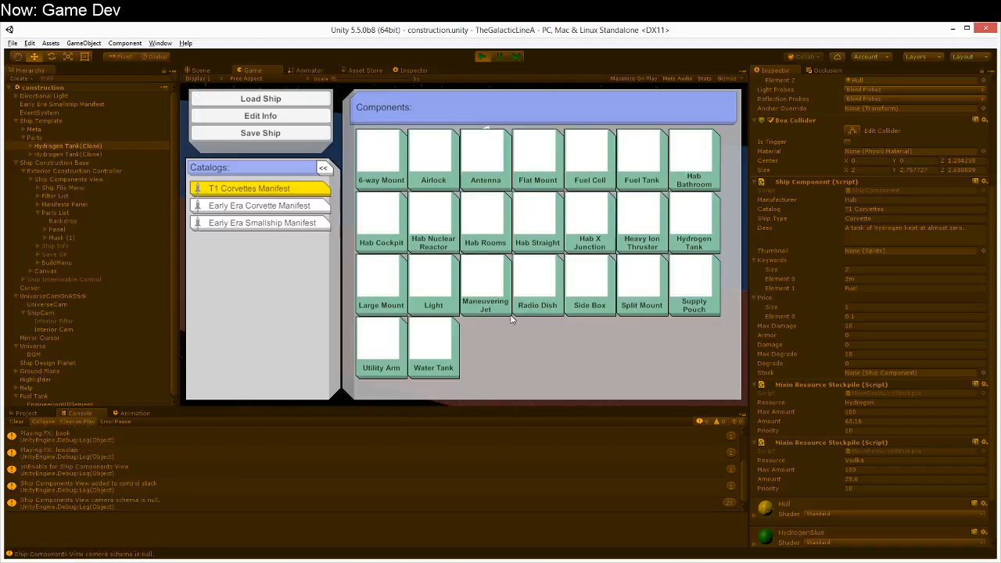
left_click(547, 266)
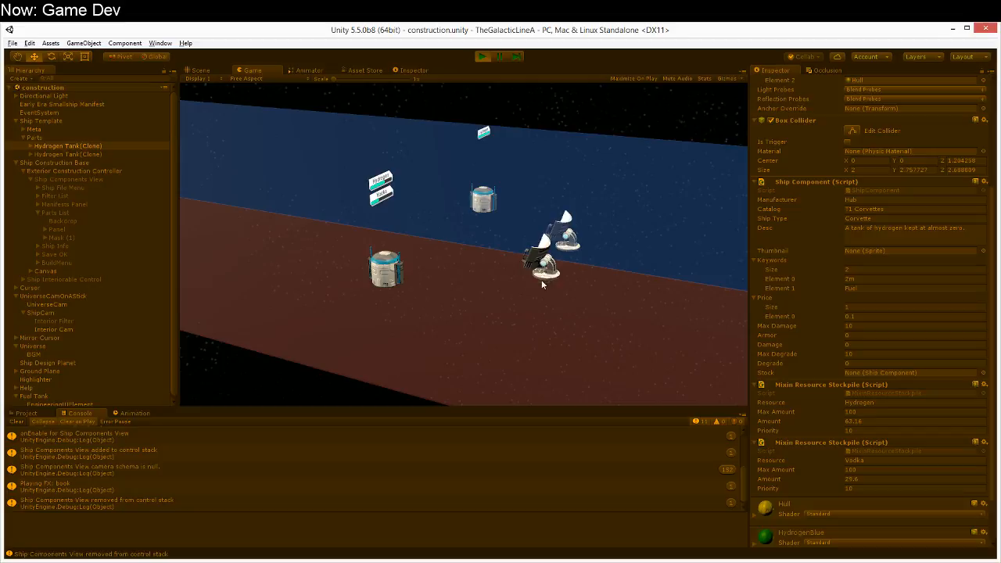
left_click(478, 273)
right_click_drag(478, 273, 484, 324)
key("Tab")
key("Tab")
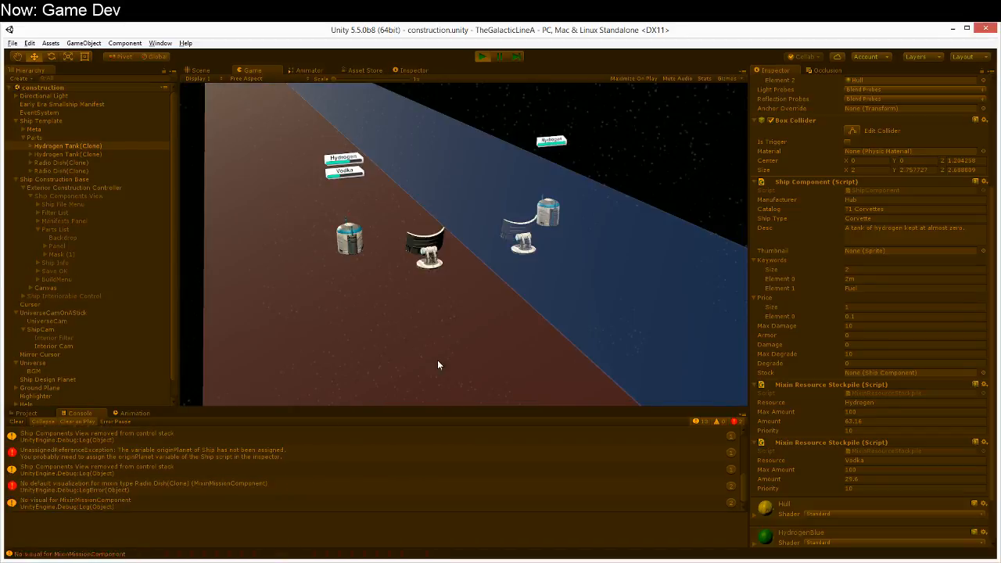
Step: Examine the Console errors about originPlanet and the Radio Dish mixin visualization, check the placed components, and stop the running scene
left_click(199, 488)
left_click(226, 449)
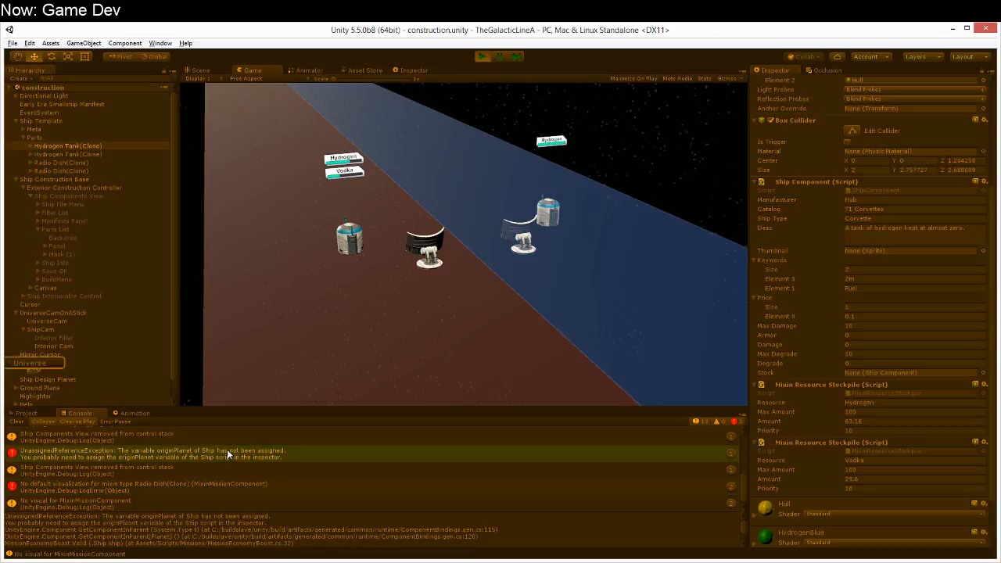
left_click(161, 483)
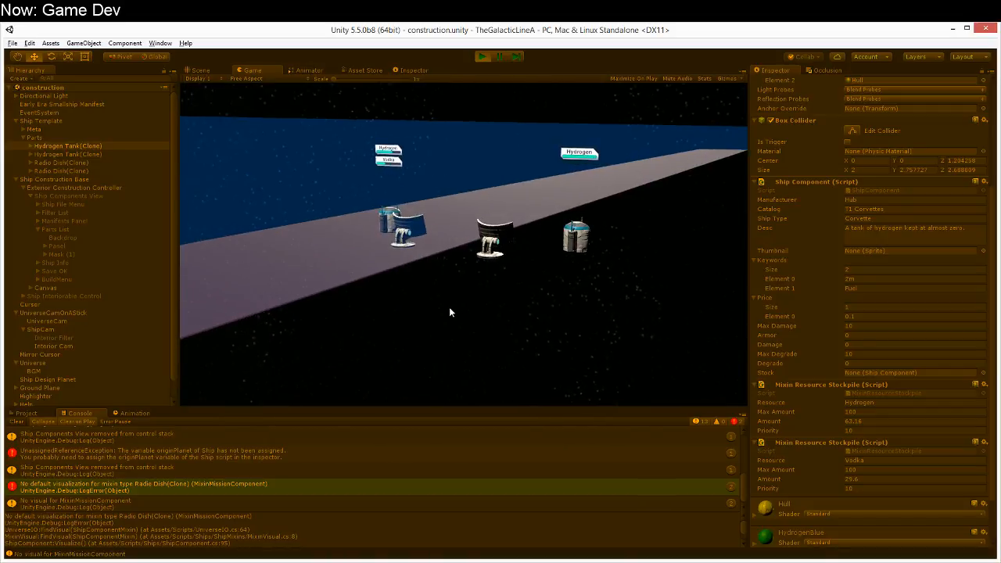
right_click_drag(485, 325, 594, 329)
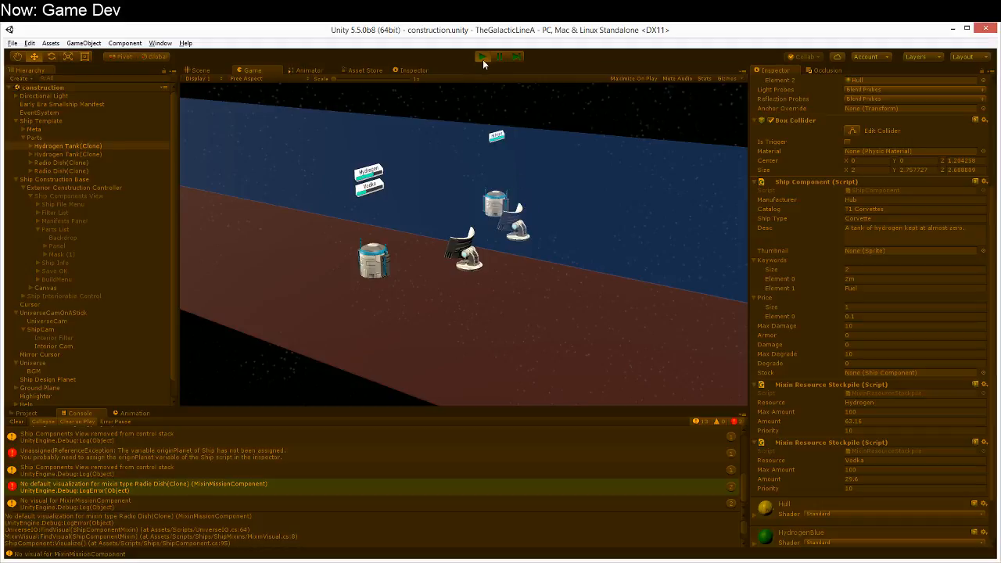
left_click(481, 58)
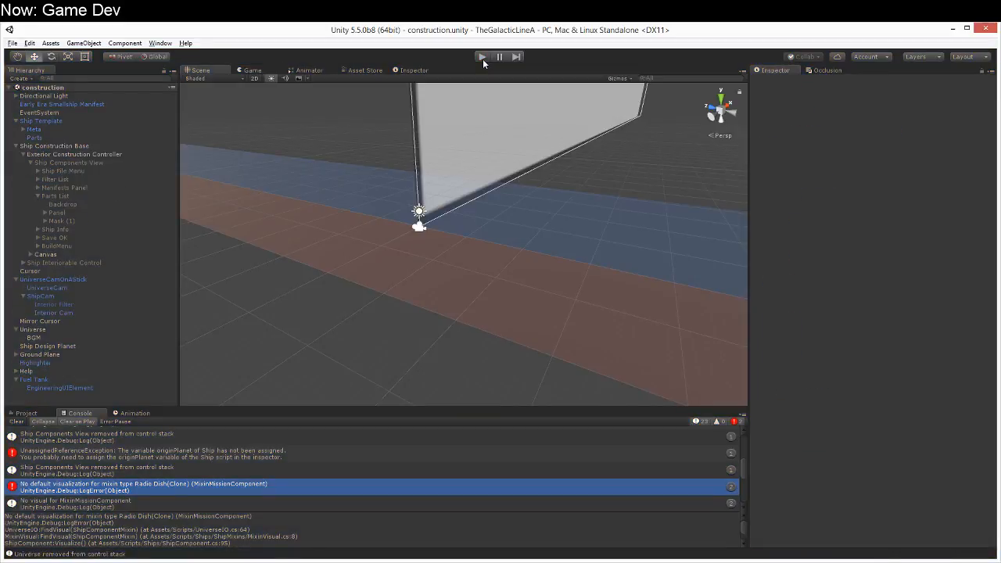
Step: Add the MixinResourceStockpileVisual prefab as a child of Fuel Tank's EngineeringUIElement and duplicate it
right_click_drag(385, 113, 315, 230)
key("w")
left_click(27, 413)
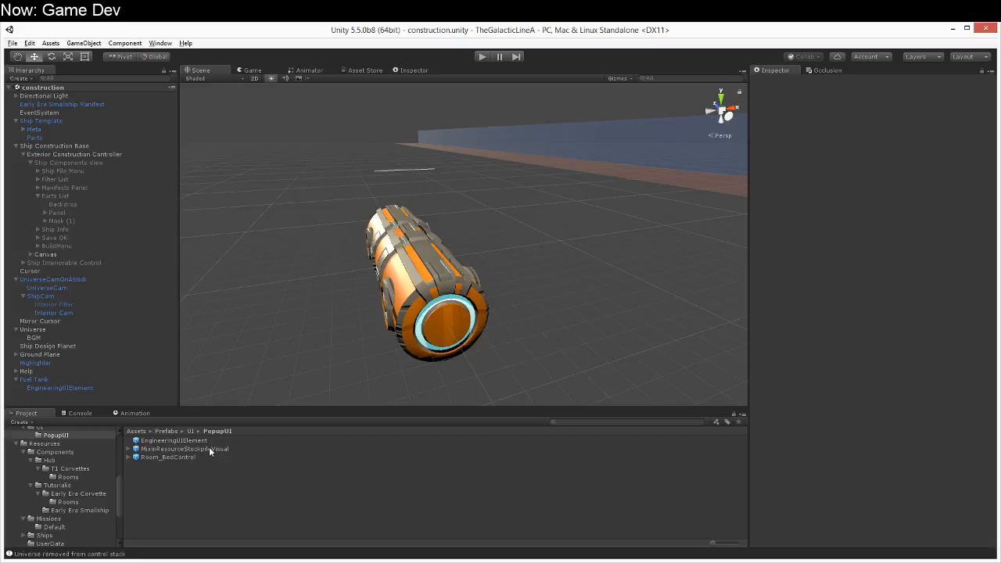
left_click_drag(215, 448, 77, 389)
right_click_drag(521, 349, 491, 307)
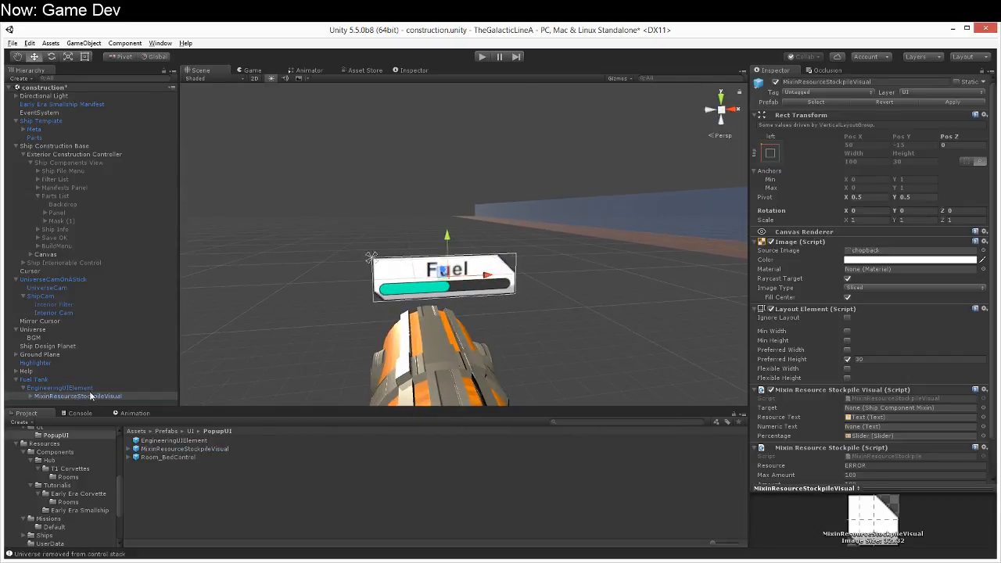
left_click(93, 397)
key("ctrl+d")
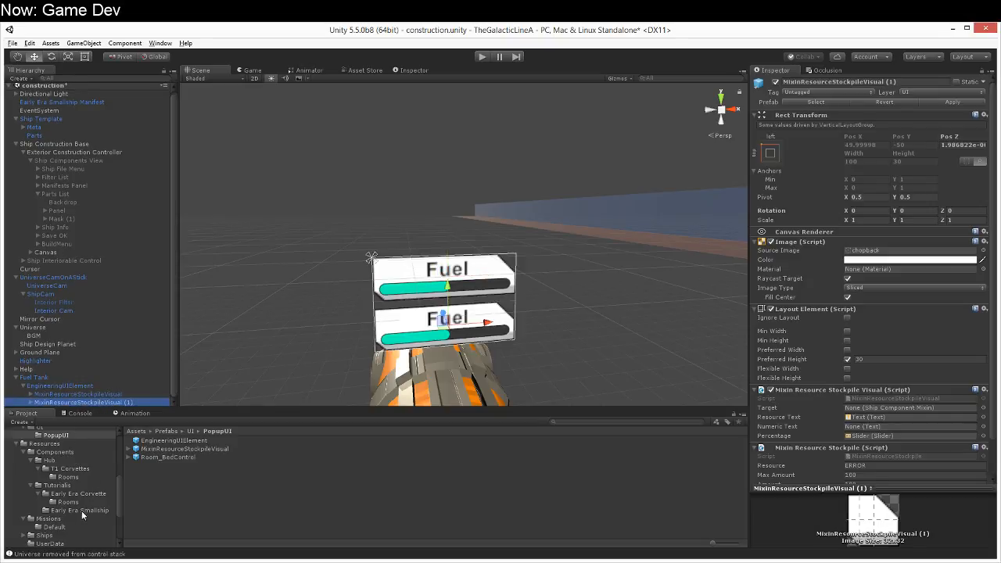
Step: Create a C# script named MixinBreakableVisual in the Scripts/Ships/ShipMixins folder
scroll(60, 529, "down", 5)
left_click(57, 515)
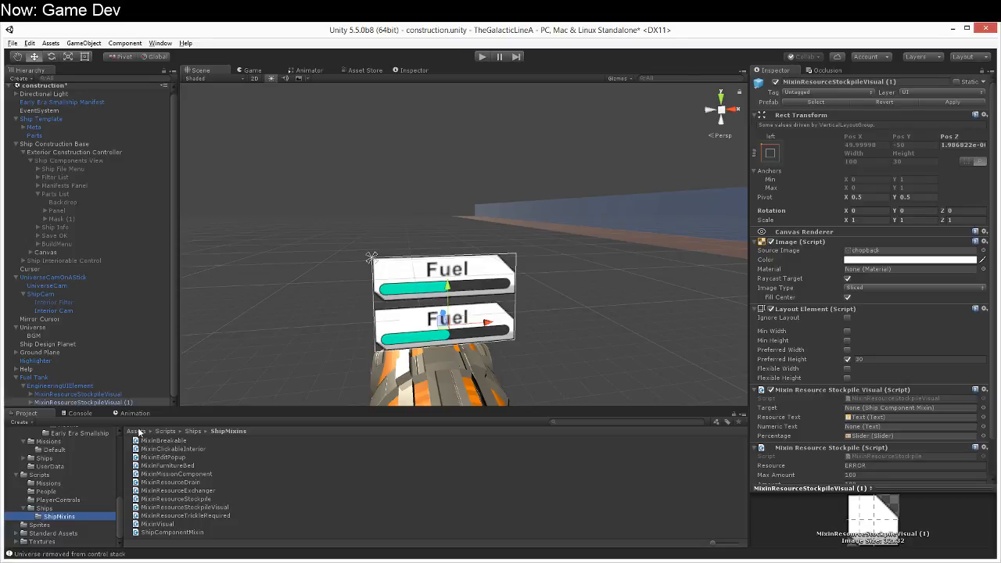
left_click(102, 402)
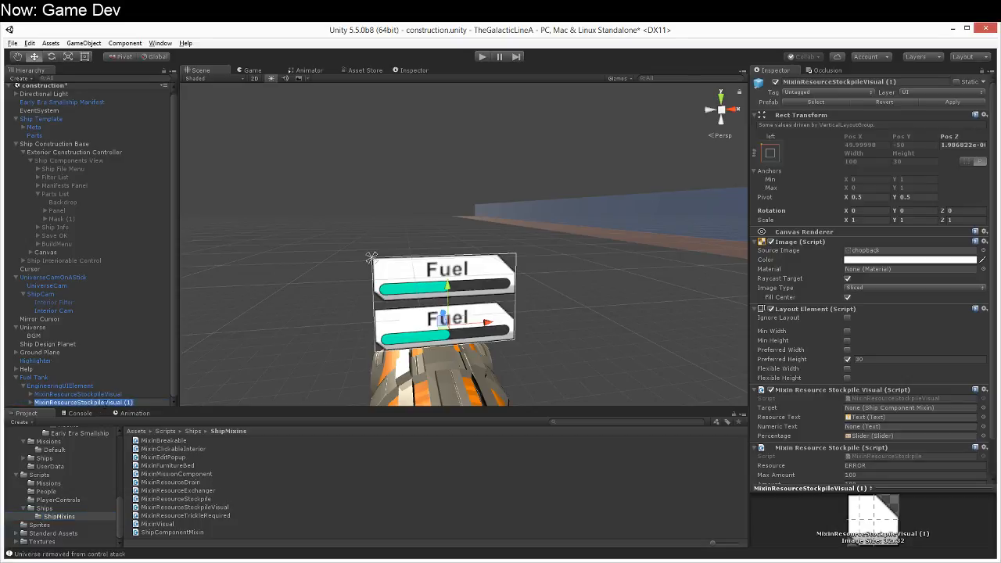
left_click(159, 442)
right_click(159, 442)
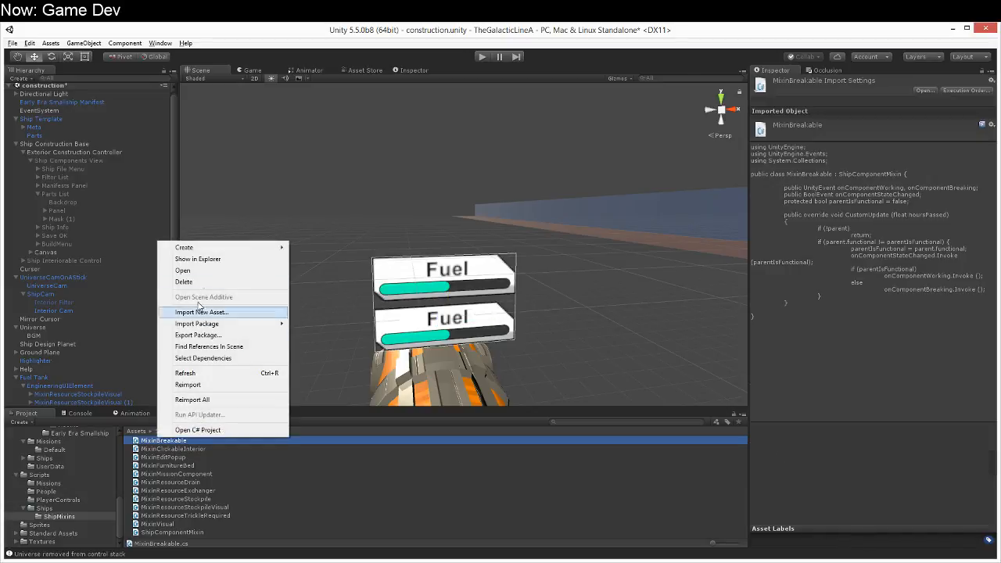
mouse_move(202, 248)
left_click(134, 264)
type("MixinBreakableVisual")
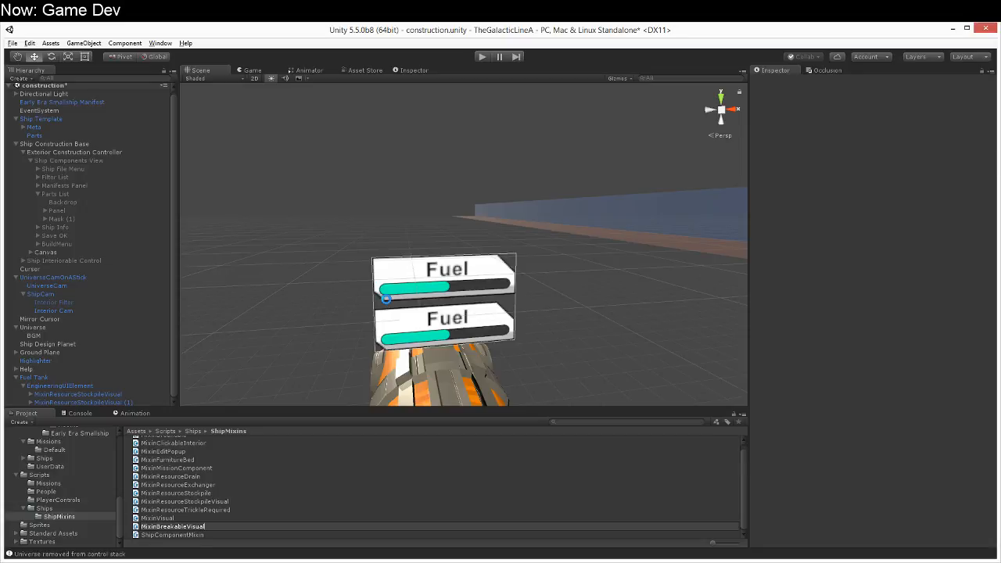
key("Return")
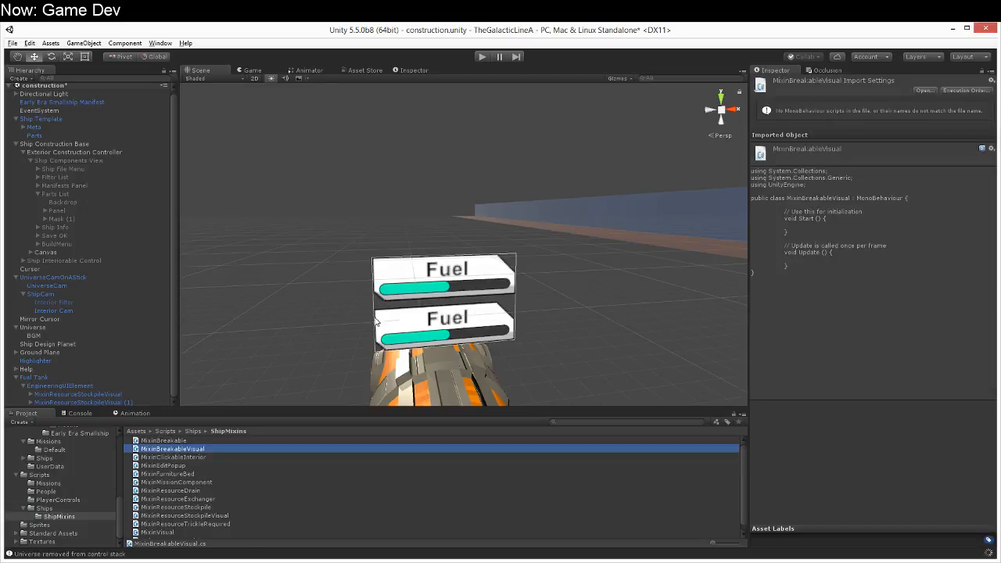
Step: Open the MixinBreakableVisual script, make its class inherit from MixinVisual, and convert the file to Windows line endings
double_click(194, 451)
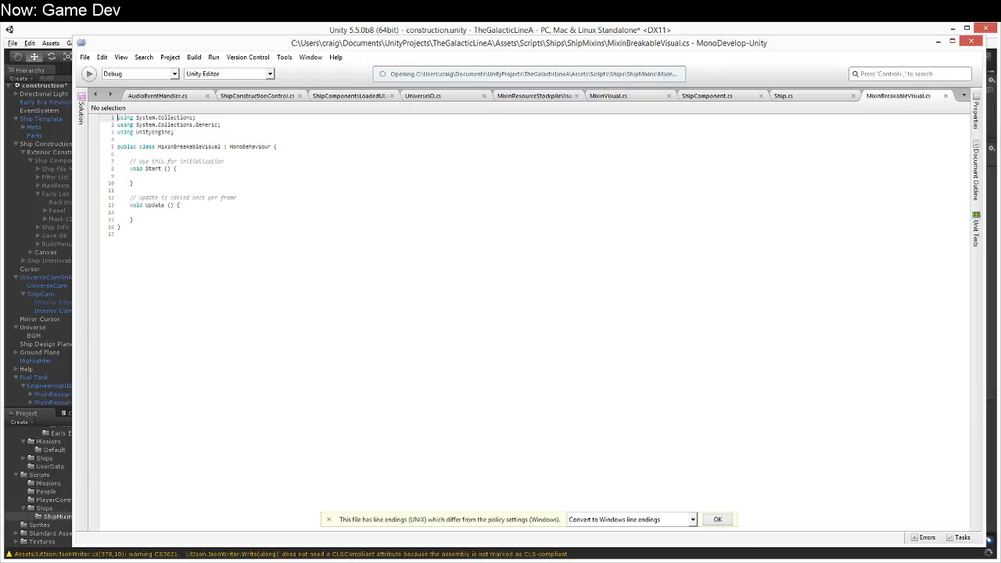
double_click(251, 146)
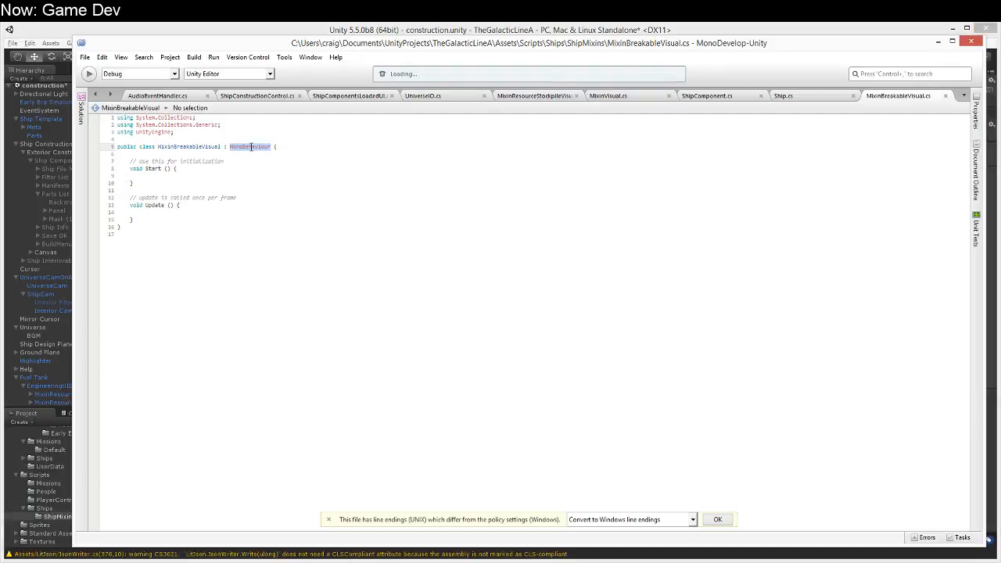
key("BackSpace")
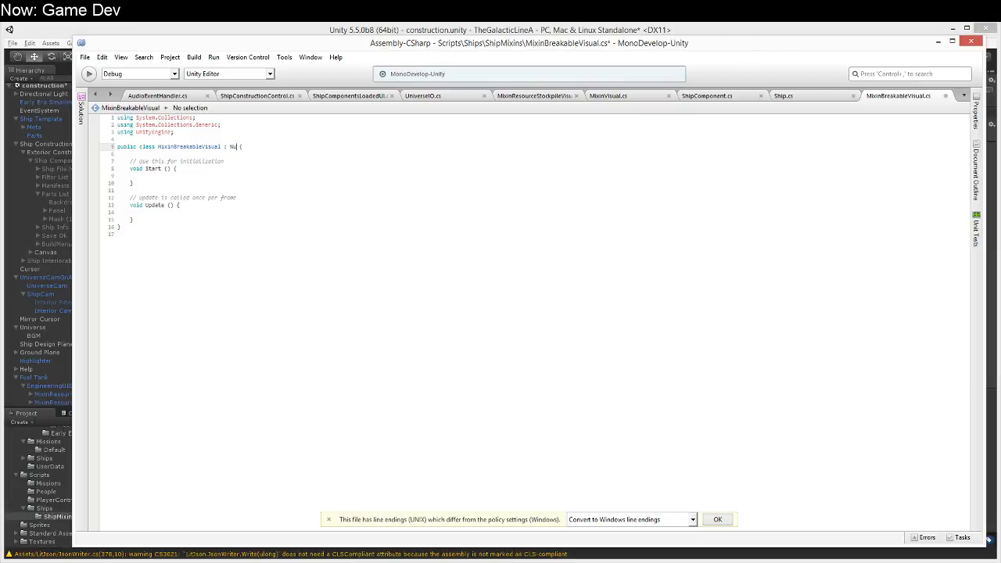
type("MixinVisual")
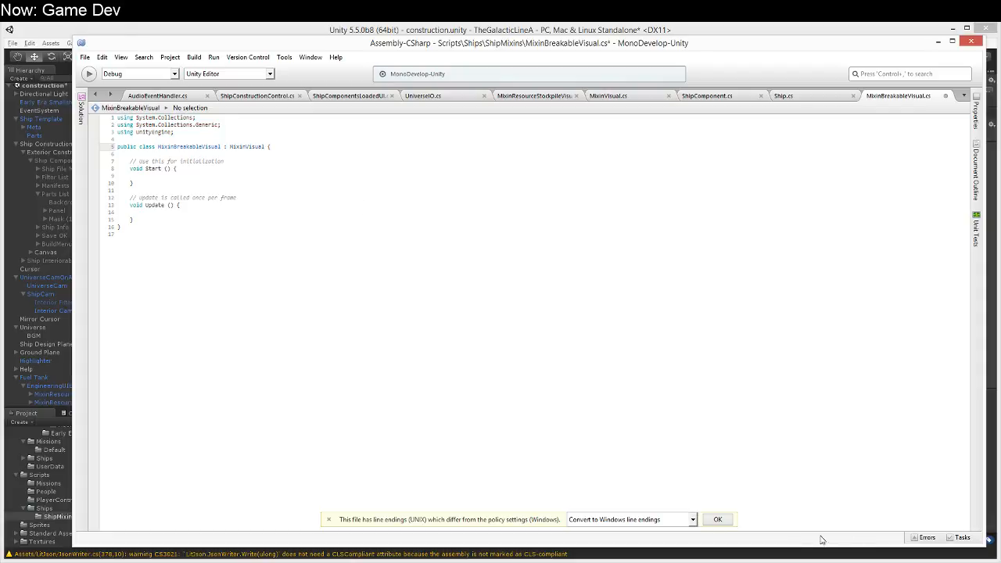
left_click(717, 519)
Step: Delete the template Start and Update methods from the MixinBreakableVisual class
left_click(399, 213)
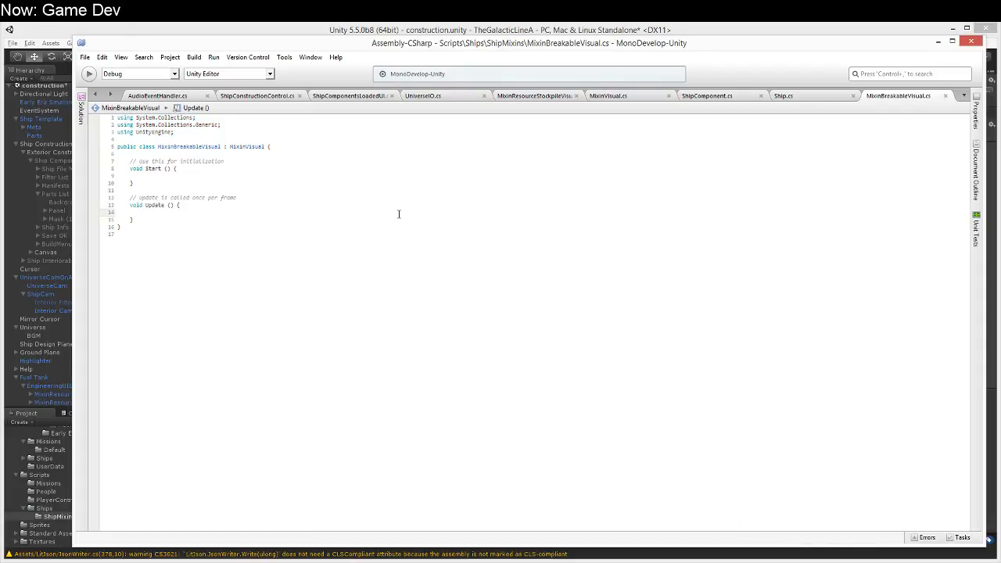
key("Down")
key("shift+Up")
key("shift+Up")
key("shift+Up")
key("shift+Up")
key("shift+Up")
key("shift+Up")
key("shift+Up")
key("shift+Up")
key("shift+Up")
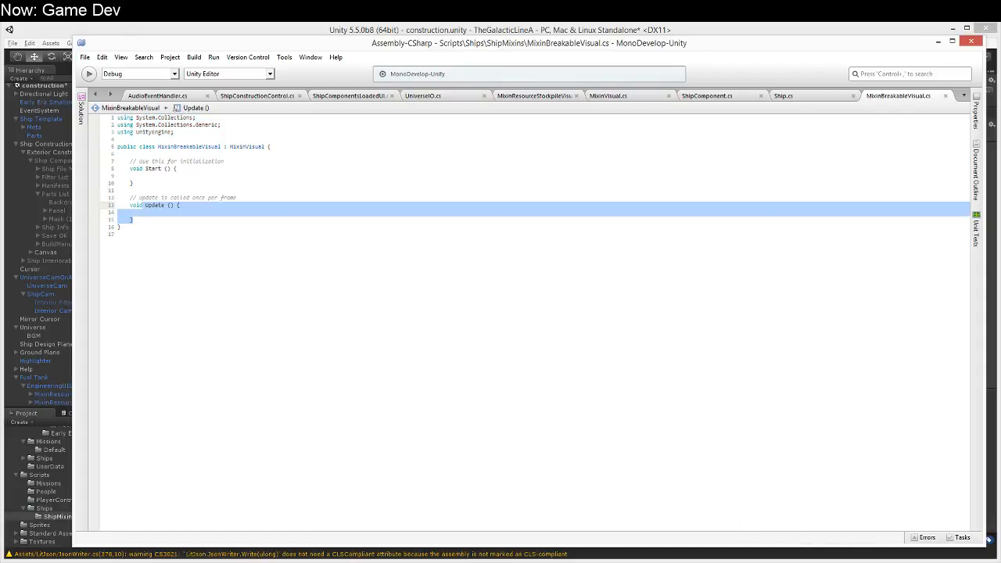
key("Delete")
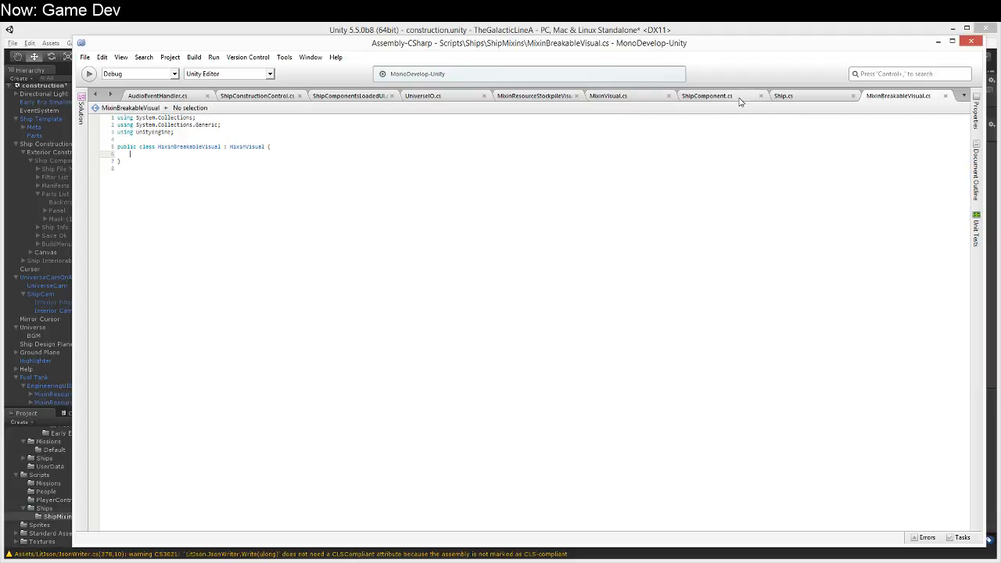
Step: Reorder the open files so MixinBreakableVisual.cs comes before Ship.cs, and close ShipComponent.cs
left_click(639, 97)
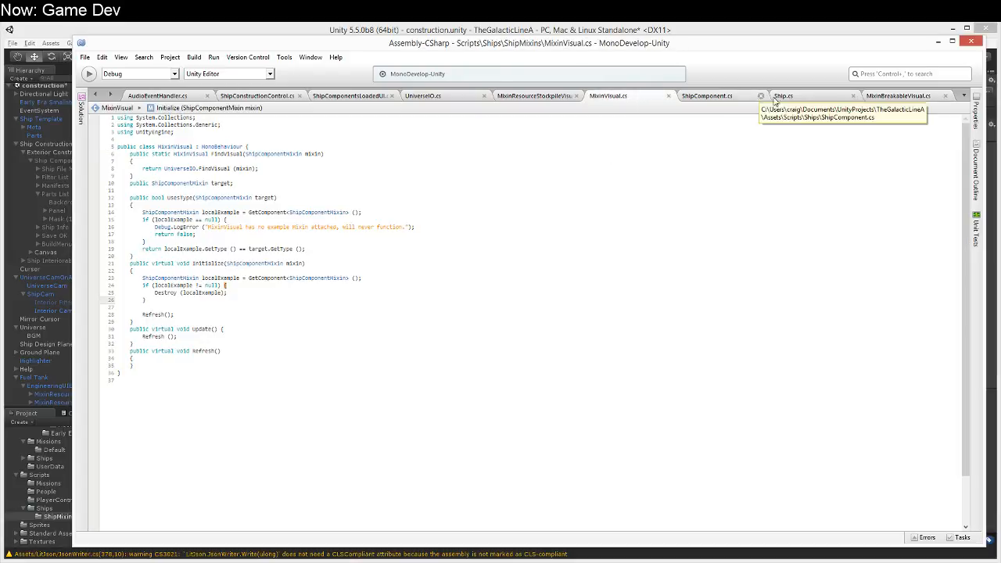
left_click(872, 98)
left_click_drag(871, 96, 801, 98)
left_click(729, 97)
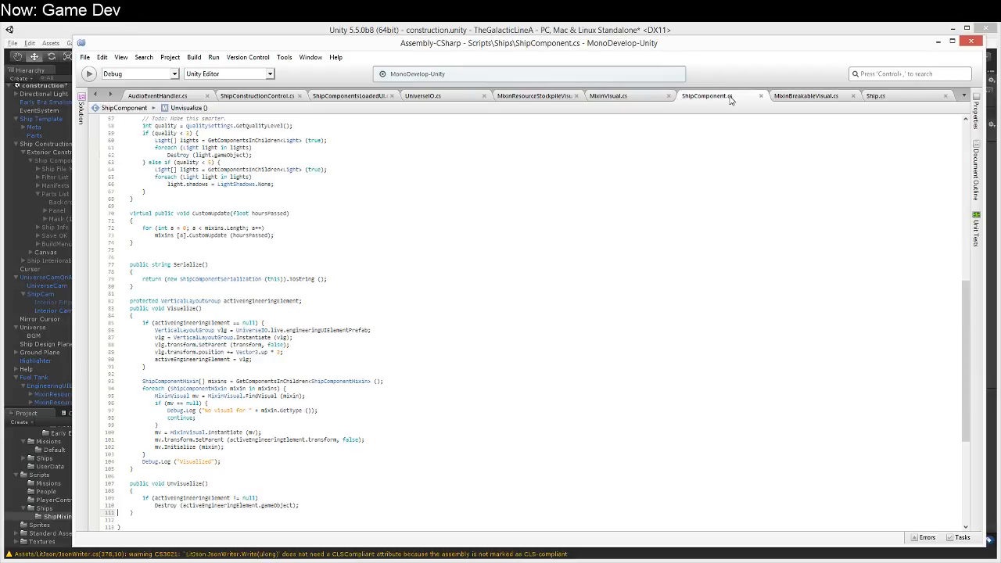
left_click(760, 96)
Step: Copy the fields and the Initialize and Refresh methods from MixinResourceStockpileVisual into the empty MixinBreakableVisual class
left_click(534, 95)
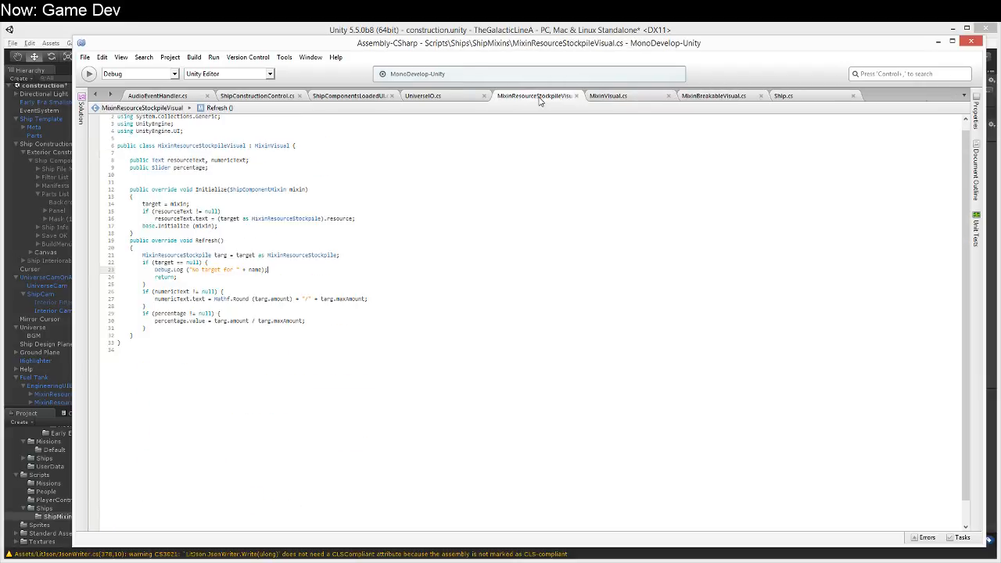
left_click_drag(131, 160, 238, 332)
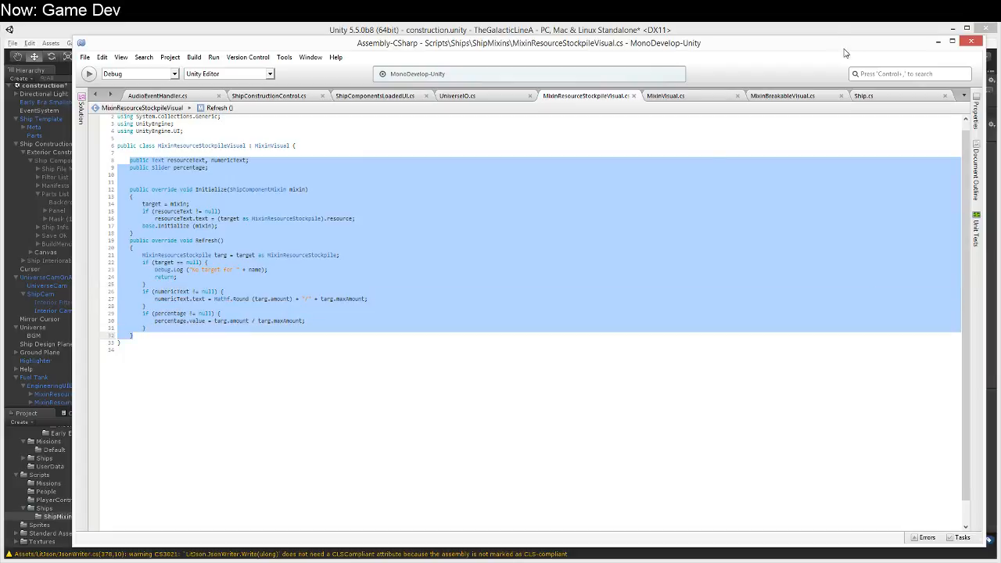
left_click(786, 95)
key("ctrl+v")
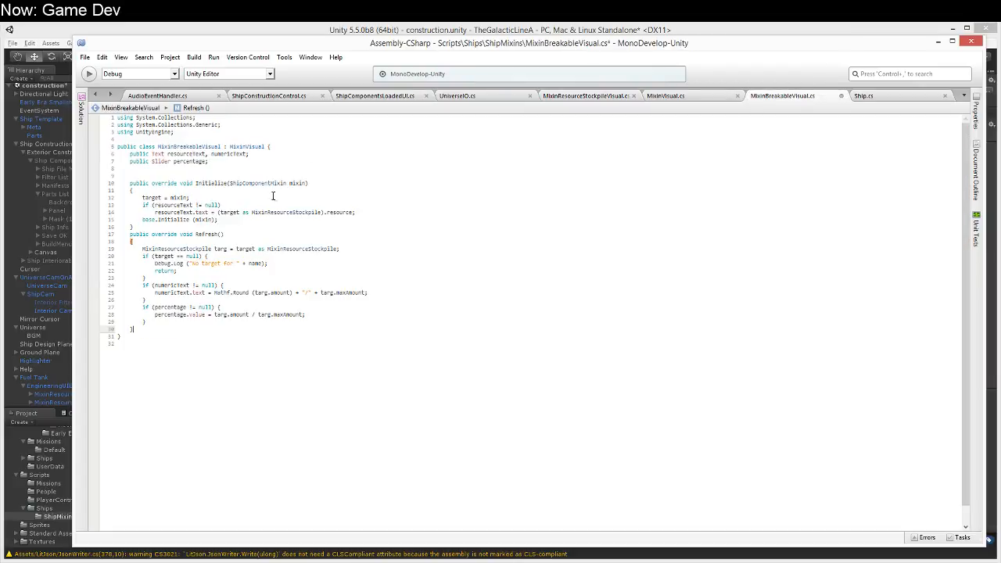
Step: Add a "using UnityEngine.UI;" directive below the UnityEngine one in MixinBreakableVisual.cs
key("Up")
key("Up")
key("Up")
key("Up")
key("Up")
key("Up")
key("Up")
key("Up")
key("Up")
key("Up")
key("Up")
key("Up")
key("Up")
key("Up")
key("Up")
key("Up")
key("Up")
key("Up")
key("Up")
key("Up")
key("Up")
key("Up")
key("Up")
key("Up")
key("Up")
key("Up")
key("Up")
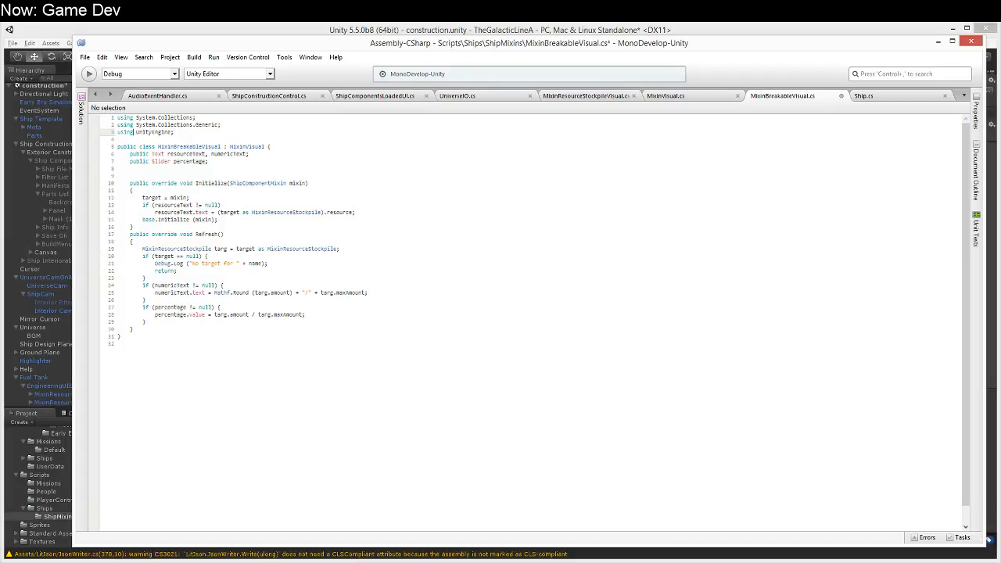
key("shift+End")
key("Home")
key("shift+End")
key("ctrl+c")
key("End")
key("Return")
key("ctrl+v")
key("Left")
type(".UI")
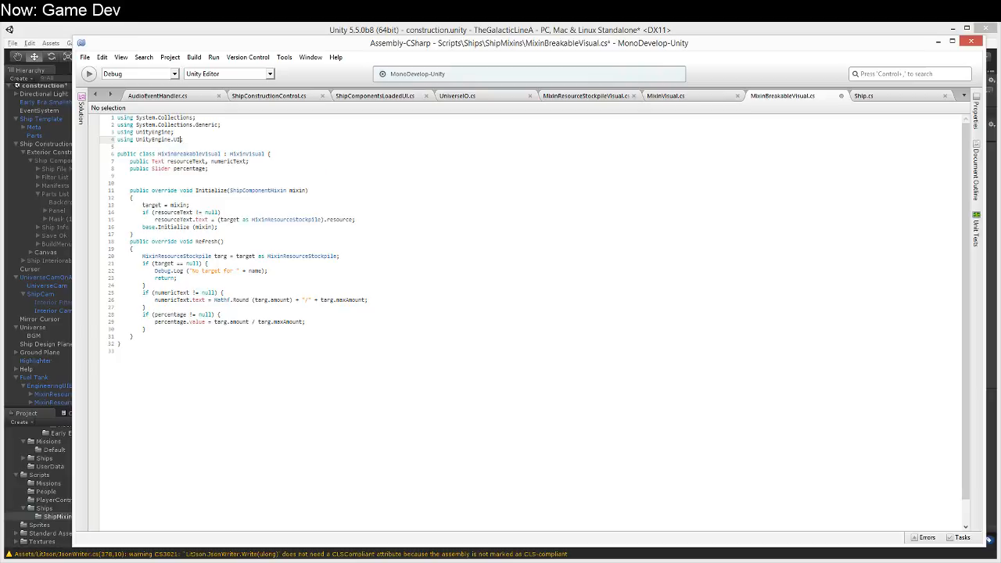
Step: Replace the Text and Slider fields in MixinBreakableVisual with "public Toggle toggle;"
left_click(233, 176)
key("Up")
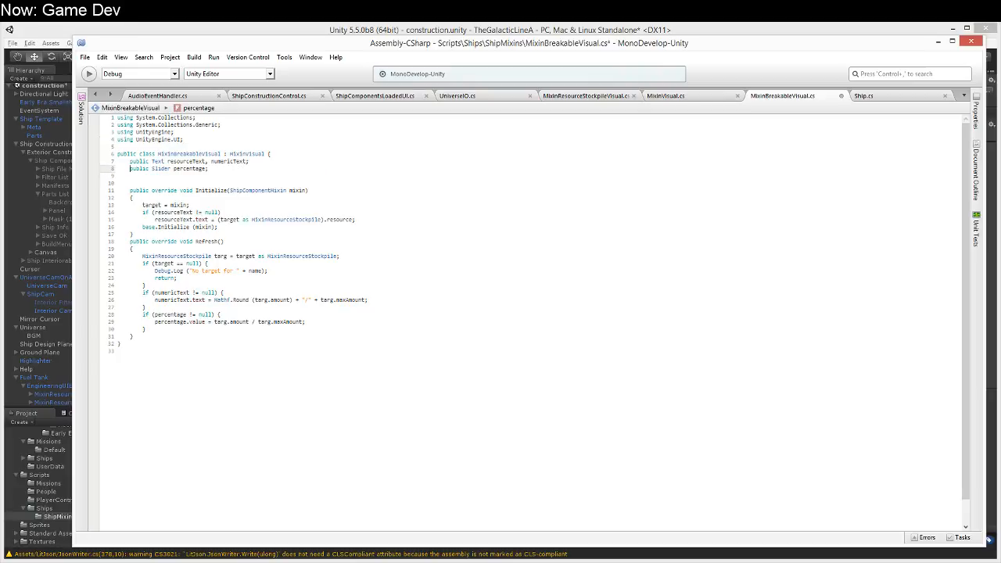
key("ctrl+Left")
key("Up")
key("shift+Down")
key("shift+End")
type("T")
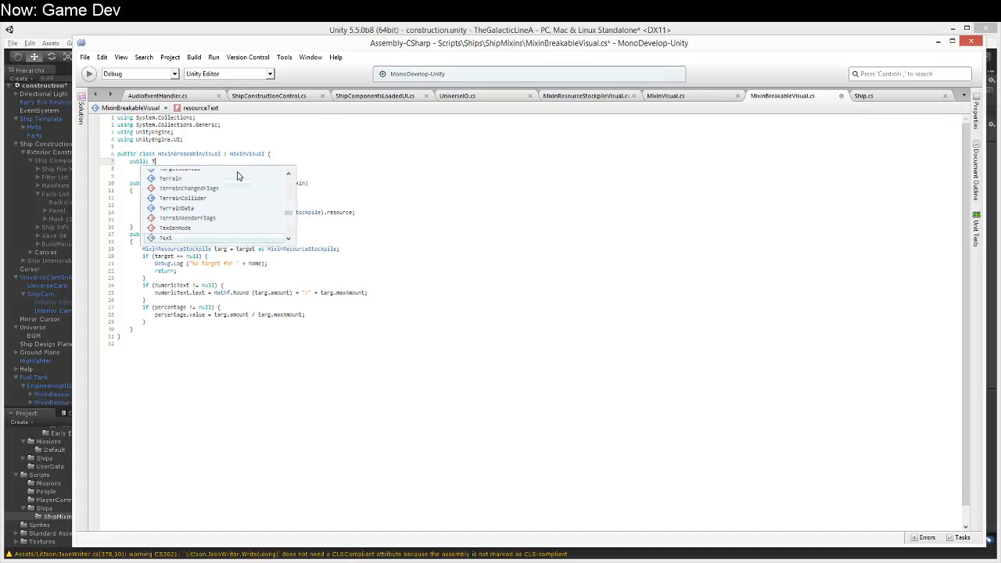
type("oggle toggle;")
Step: Remove the whole Initialize override, including its resourceText assignment, from MixinBreakableVisual
key("Down")
key("Down")
key("Down")
key("Down")
key("Down")
key("Down")
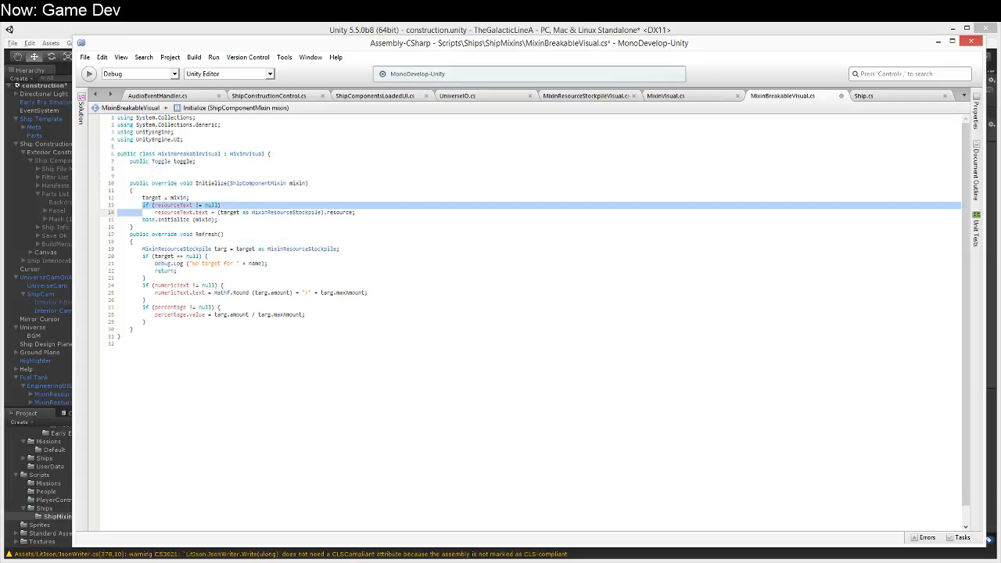
key("shift+Down")
key("shift+Down")
key("Delete")
key("Up")
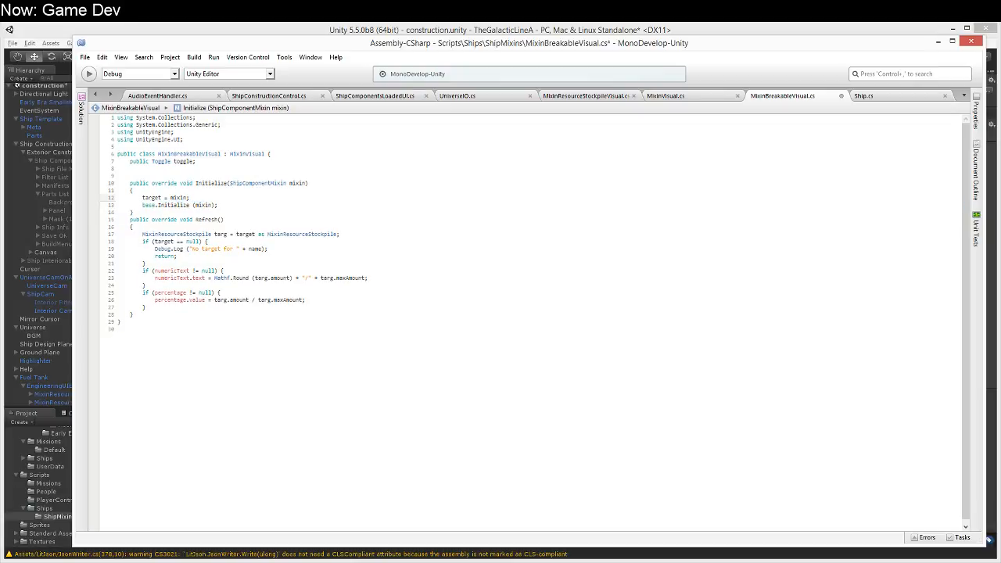
key("shift+Down")
key("Delete")
key("Up")
key("Up")
key("shift+Down")
key("shift+Down")
key("shift+Down")
key("shift+Down")
key("Delete")
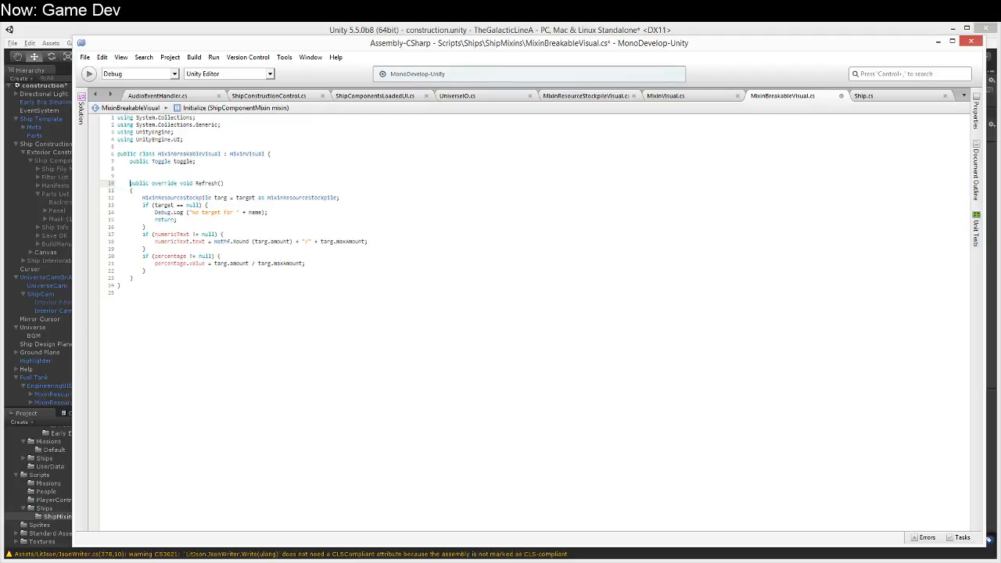
Step: Add "target = mixin;" as the first line of the Initialize method in MixinVisual.cs and save the file
left_click(694, 97)
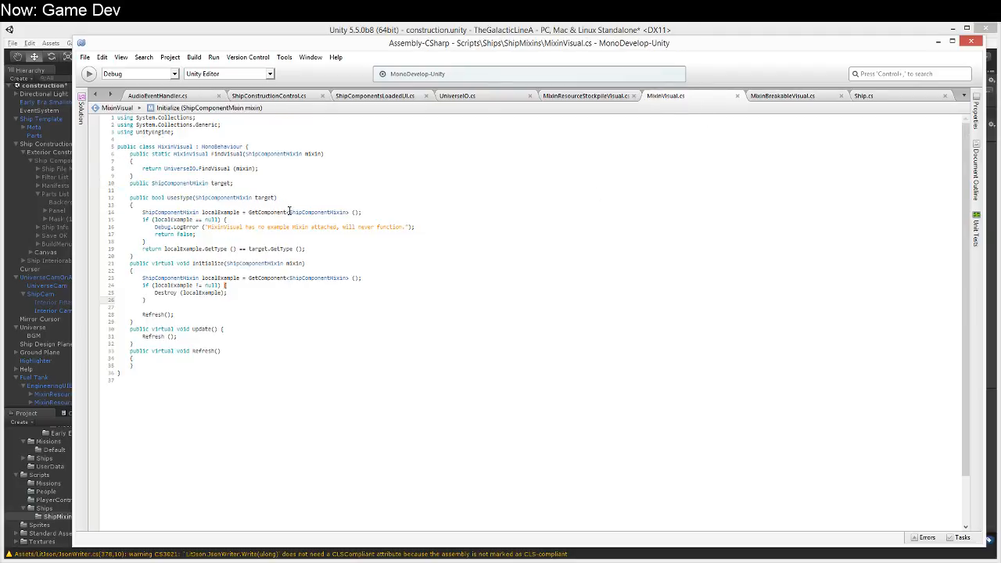
left_click(246, 270)
key("Return")
type("ta")
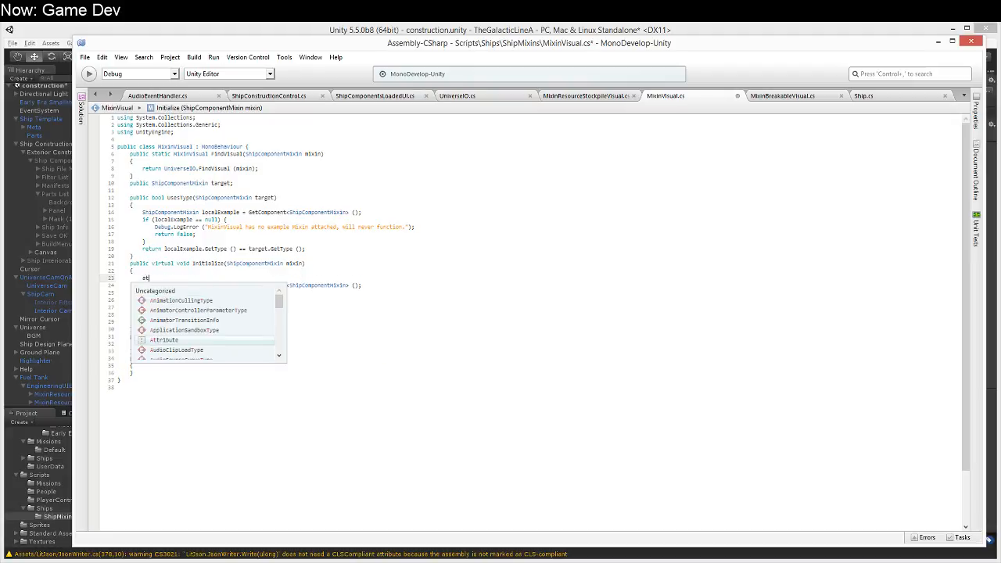
type("rget = mixin;")
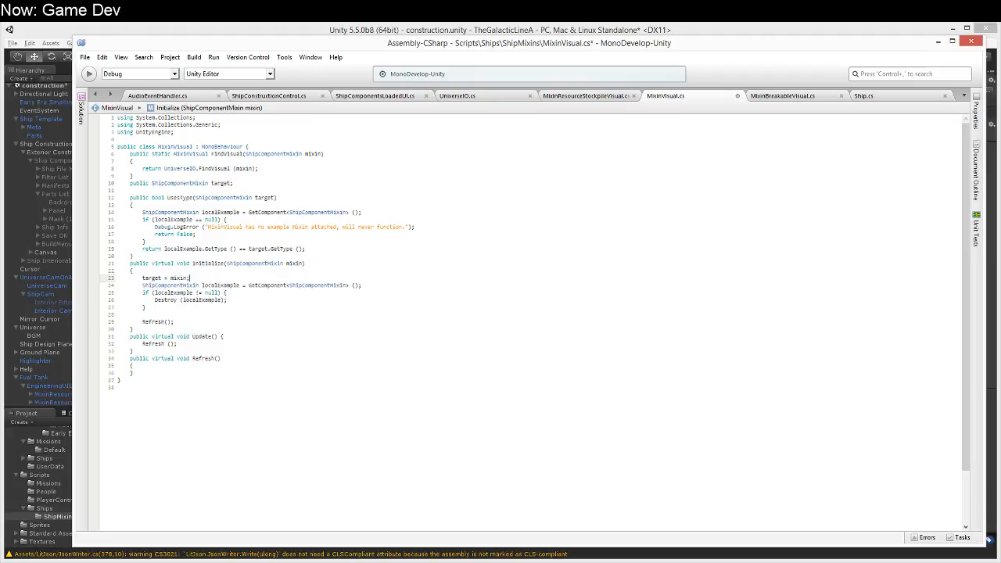
key("ctrl+s")
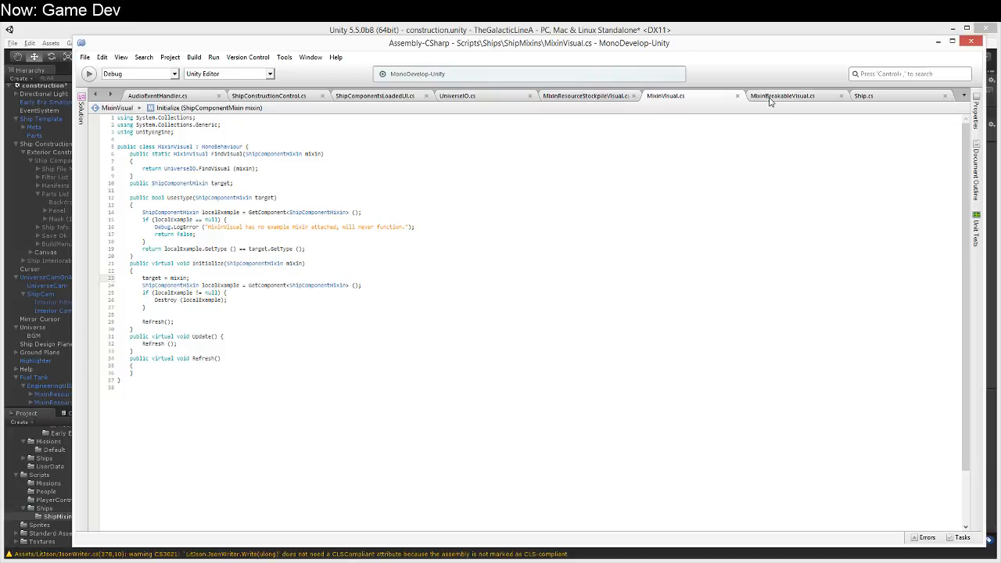
Step: Delete the redundant "target = mixin;" line from the Initialize override in MixinResourceStockpileVisual.cs
left_click(603, 102)
left_click(244, 207)
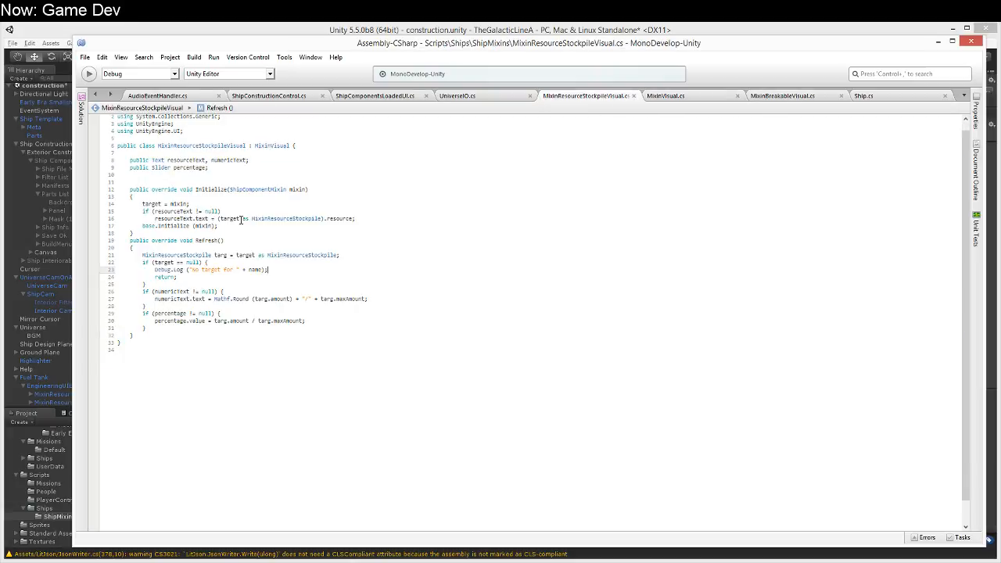
key("shift+Down")
key("Delete")
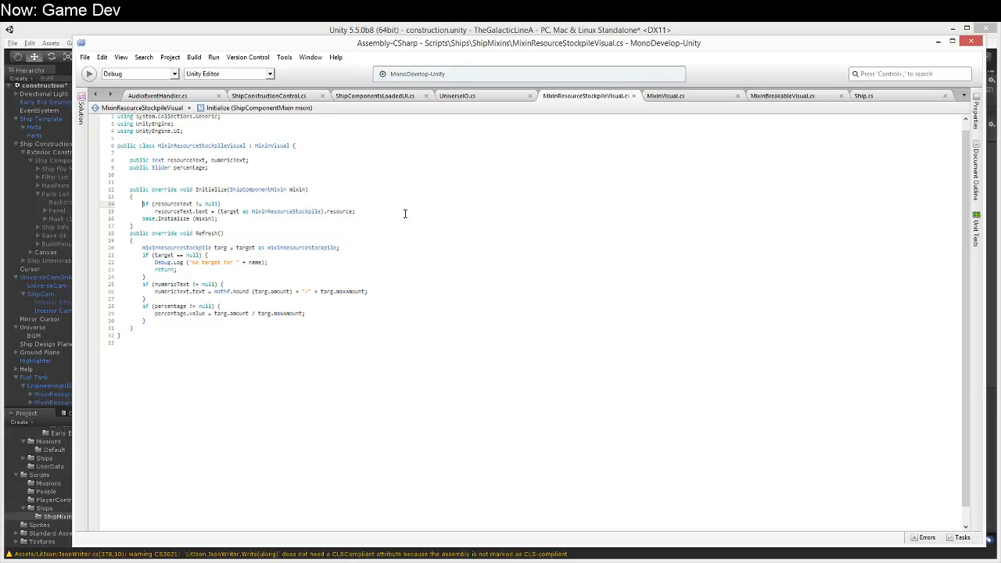
Step: Make the numericText null check in MixinBreakableVisual's Refresh method test toggle instead
left_click(801, 97)
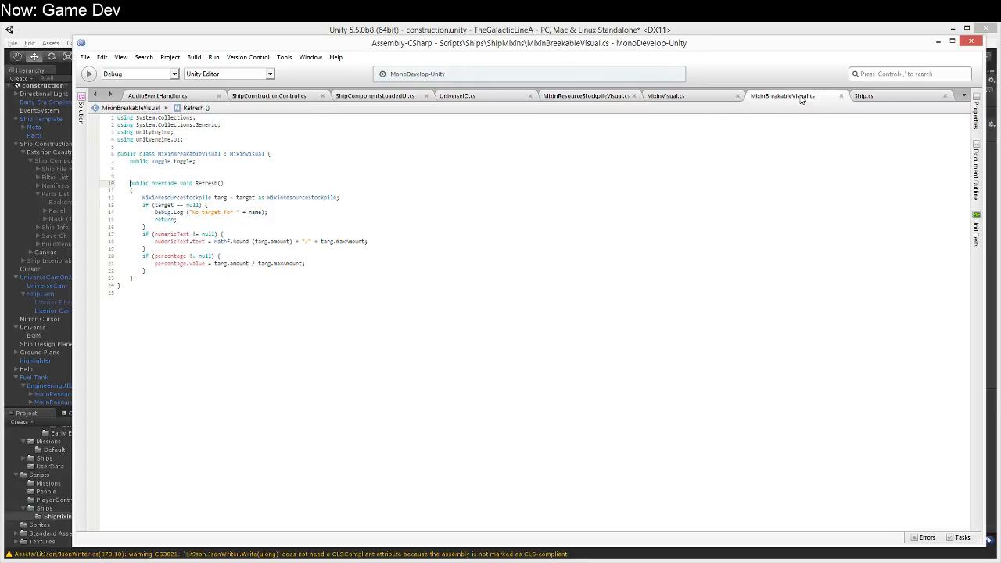
left_click(167, 235)
double_click(171, 234)
type("toggle")
Step: Replace the numericText assignment inside the toggle null check with the beginning "toggle.isOn = (target as MixinBreakable)."
left_click(176, 241)
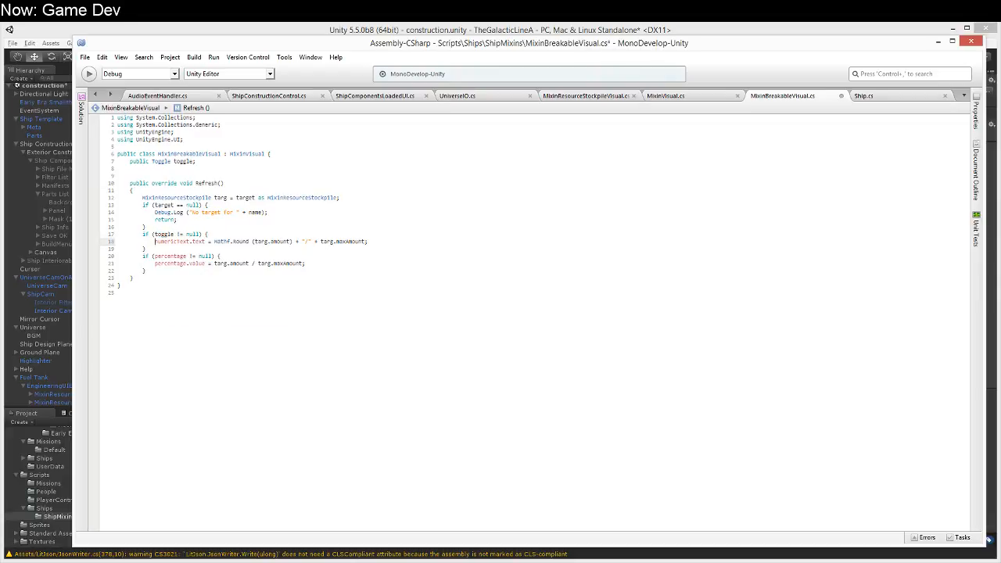
key("Home")
key("shift+End")
type("toggle.")
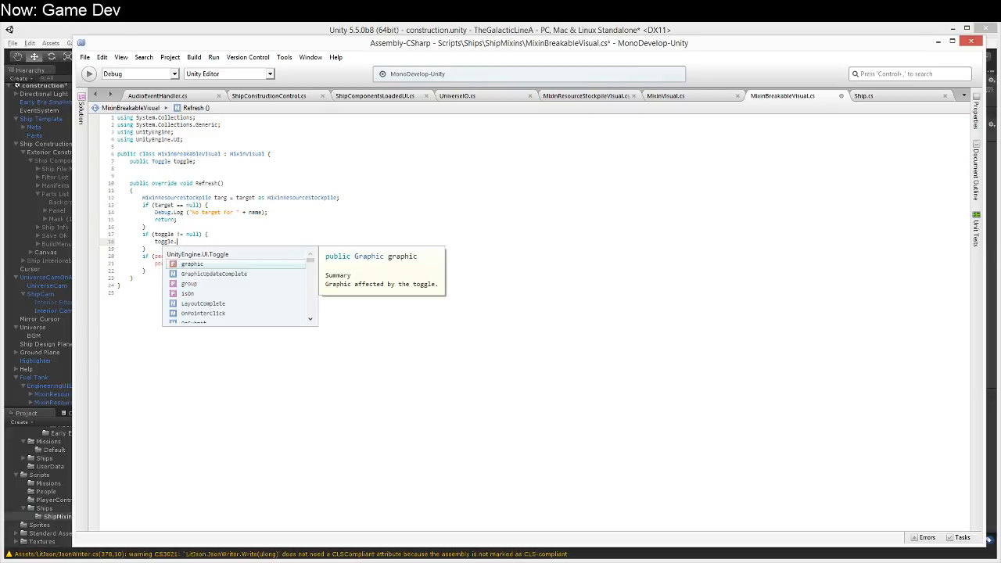
type("isOn")
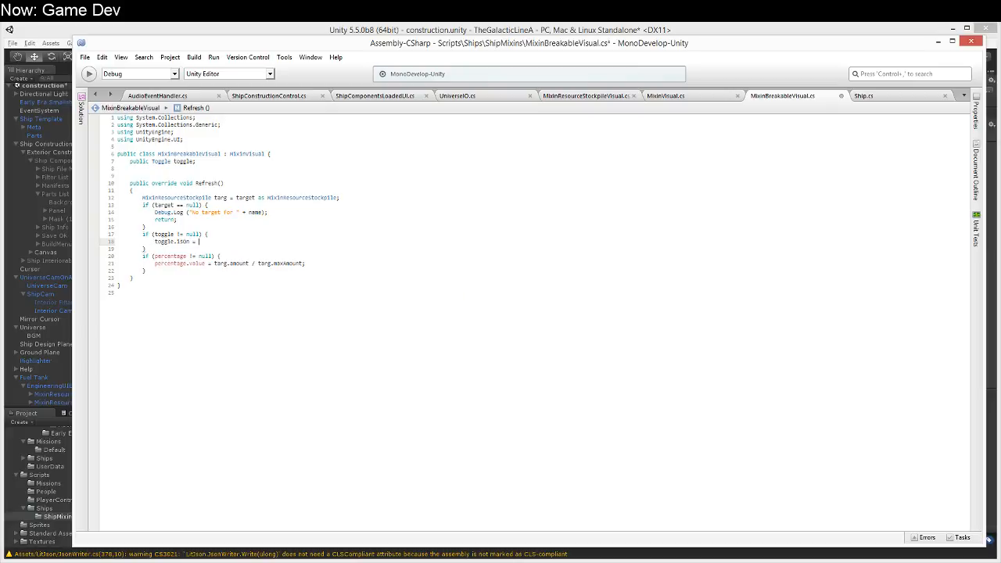
type(" = (T")
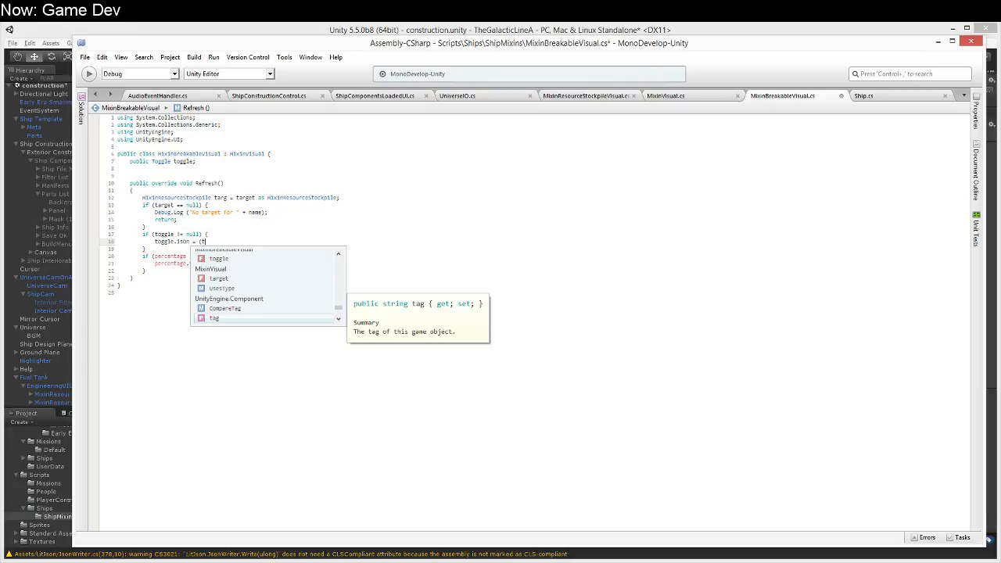
type("arget as ")
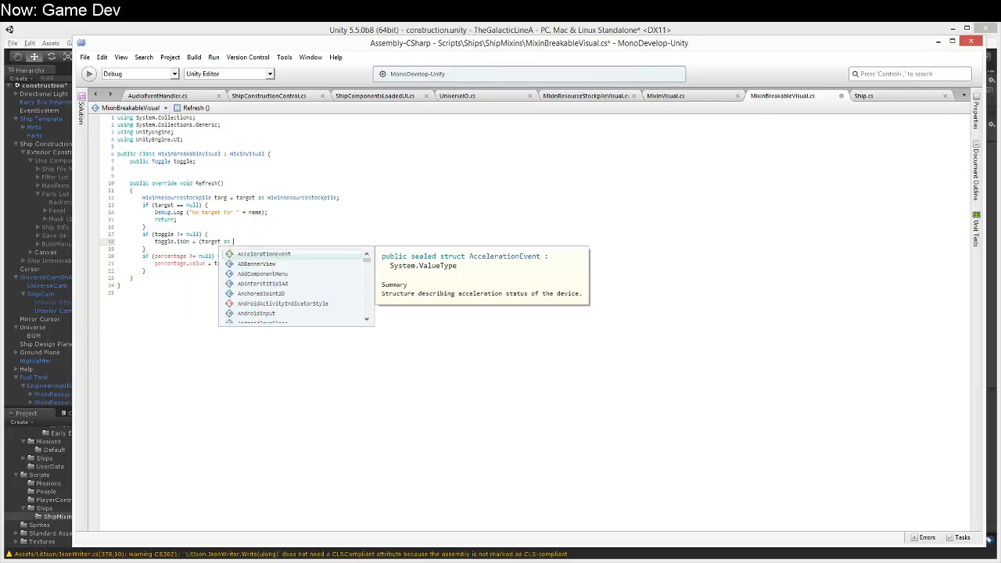
type("MixinBrea")
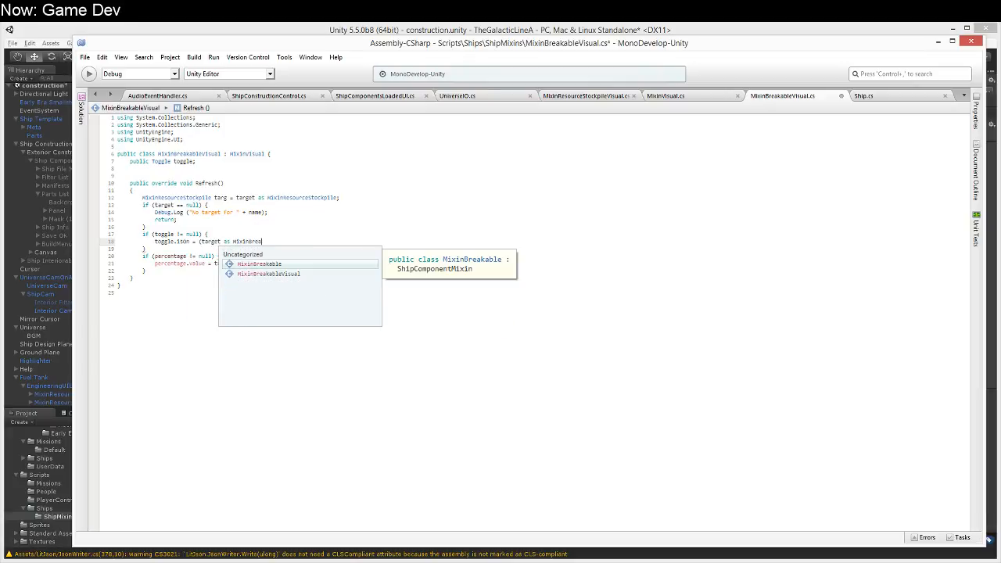
type("kable).")
Step: Look through the members offered for MixinBreakable for one that exposes its working state
key("Down")
key("Down")
key("Down")
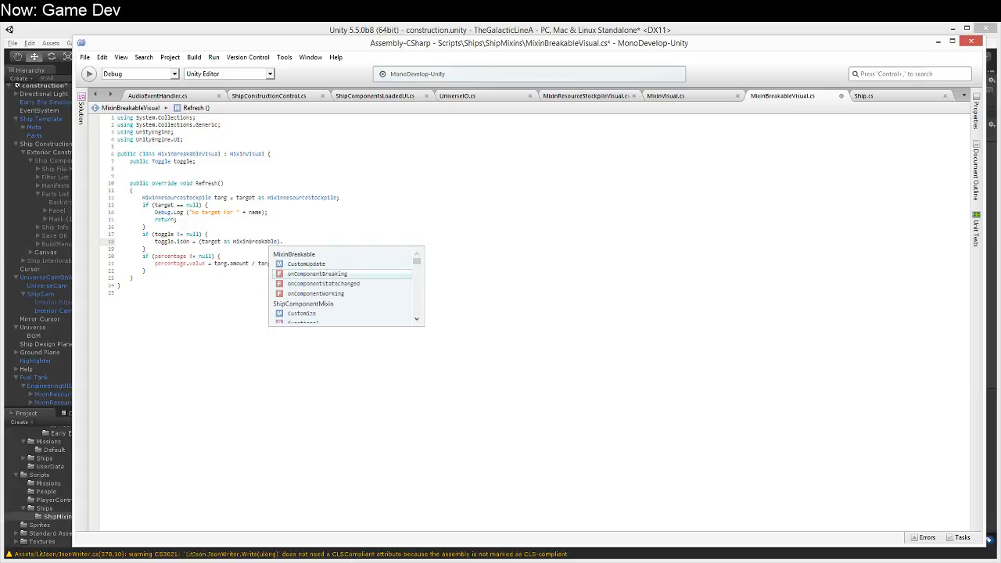
key("Down")
key("Down")
key("Down")
key("Down")
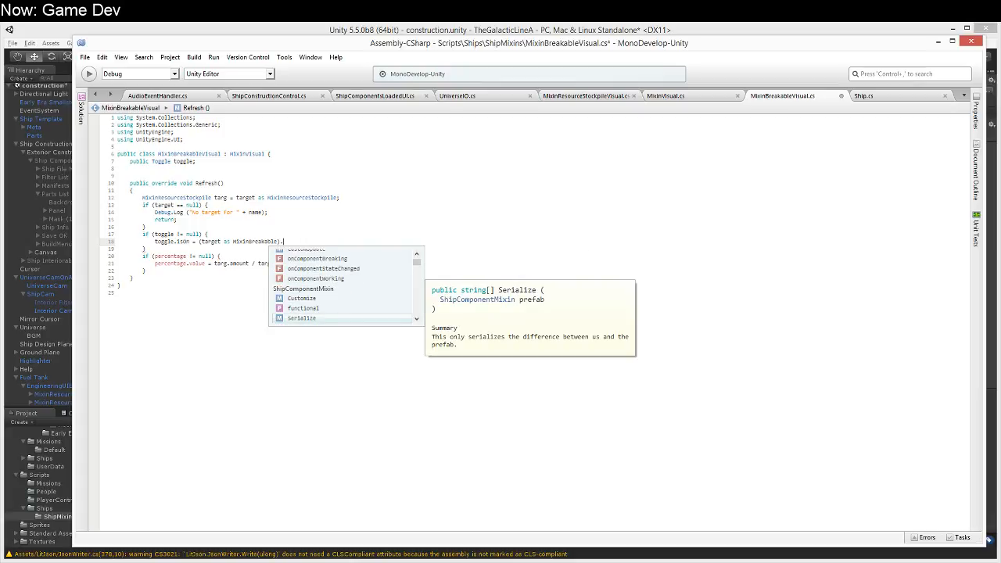
key("Up")
key("Up")
key("Up")
key("Up")
key("Up")
key("Up")
key("Up")
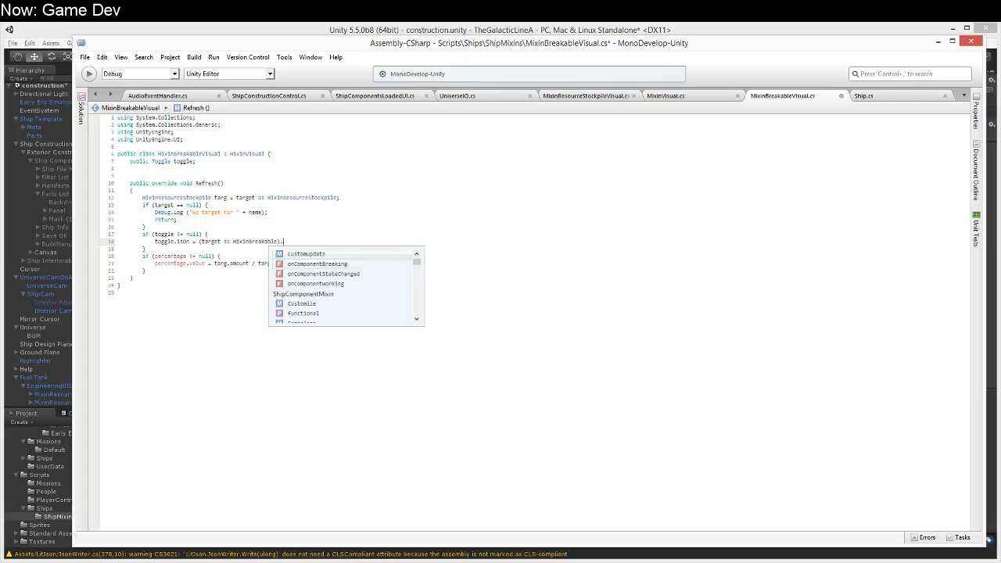
key("Escape")
Step: Delete the whole percentage null-check block from MixinBreakableVisual's Refresh method
key("Down")
key("Down")
key("Down")
key("Home")
key("Up")
key("shift+Down")
key("shift+Down")
key("shift+End")
key("Delete")
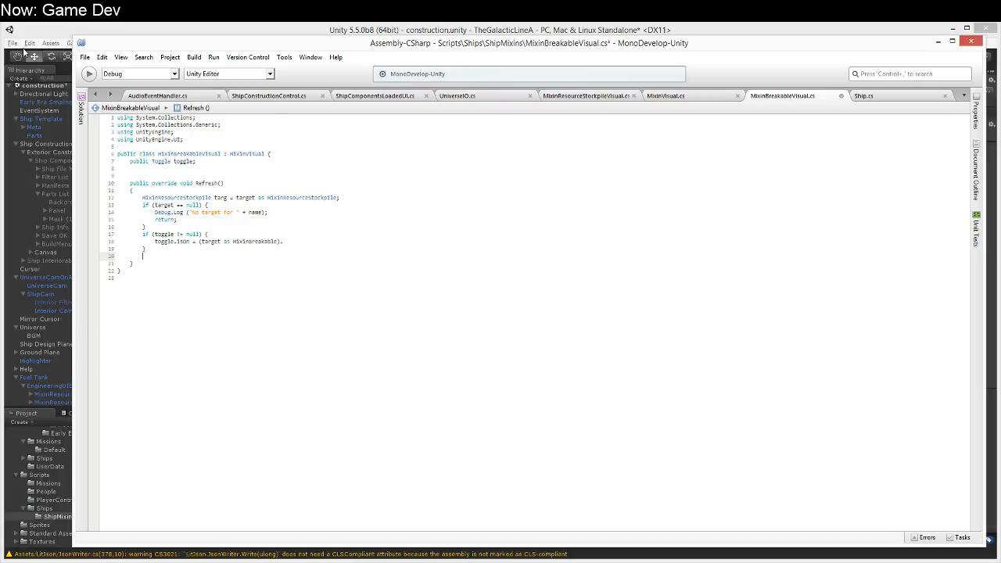
Step: Open the MixinBreakable script from Unity's ShipMixins folder and declare a public bool property named functioning above CustomUpdate
left_click(52, 33)
double_click(181, 442)
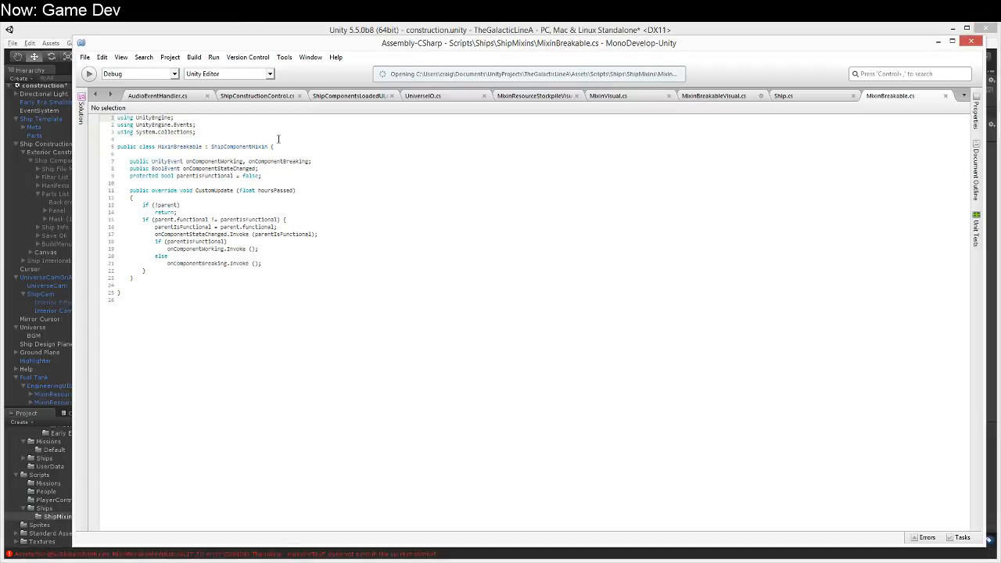
left_click(285, 175)
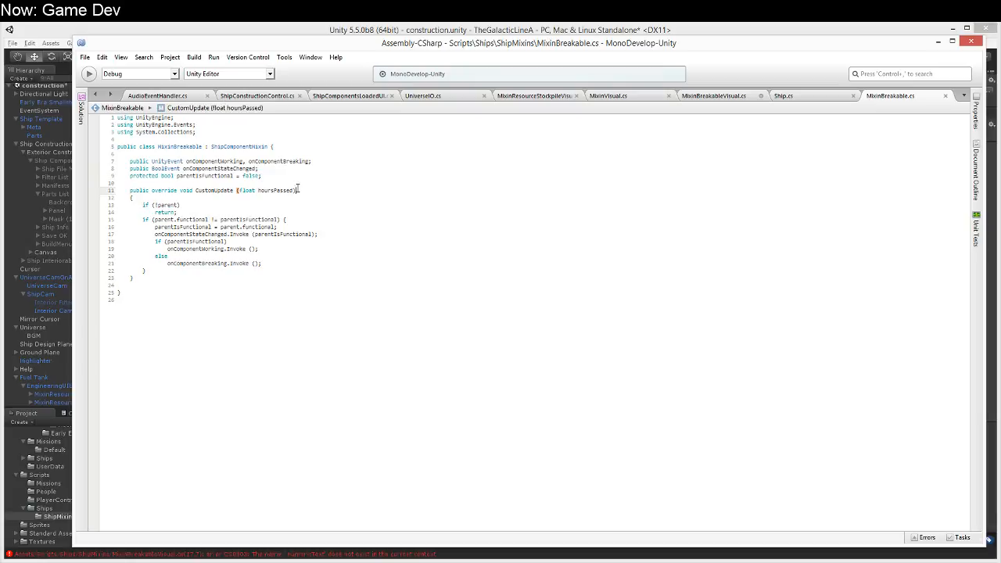
key("Return")
key("Return")
type("public bool ")
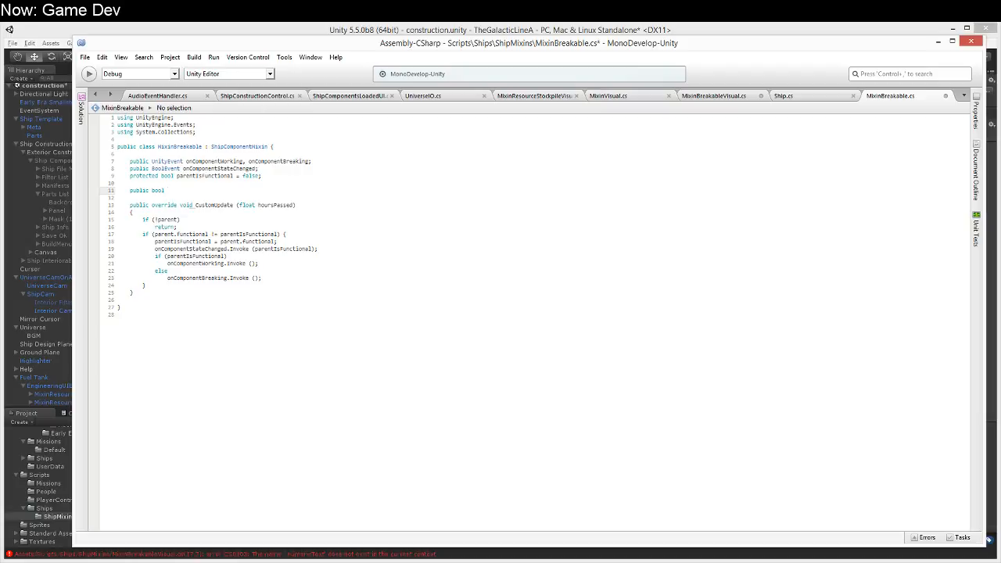
type("functioning {")
key("Return")
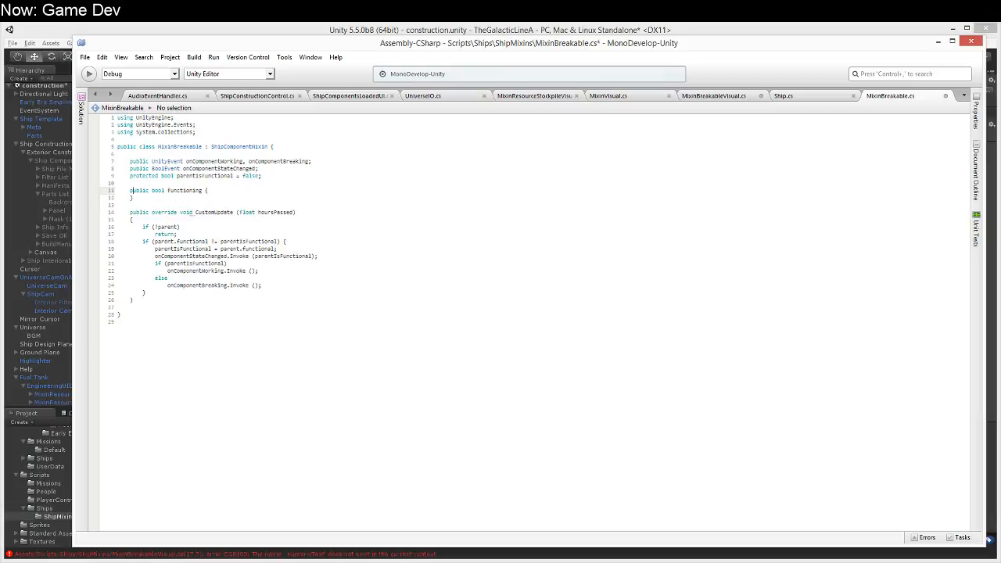
Step: Give the functioning property a getter that returns parentIsFunctional
type("get { return true;")
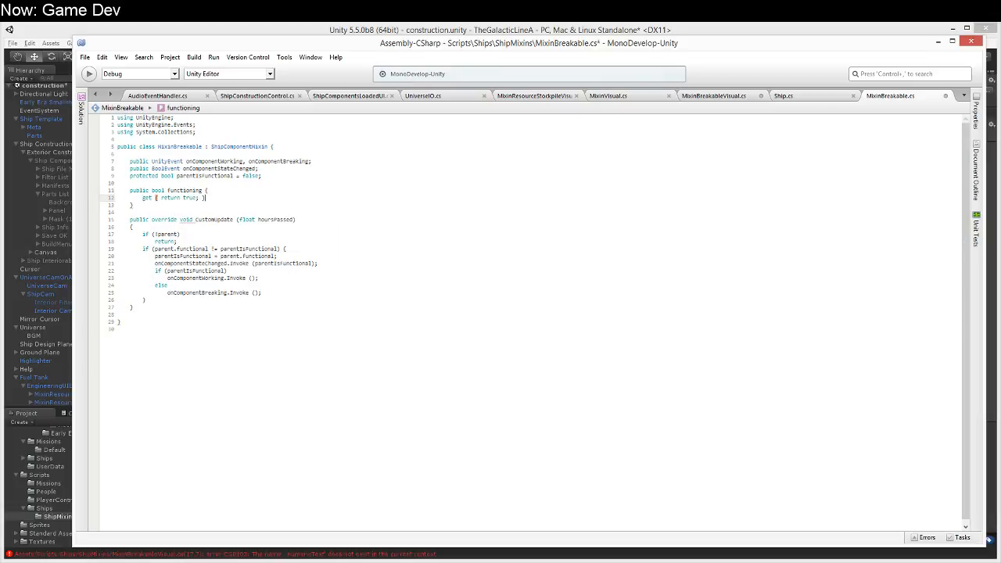
key("BackSpace")
key("BackSpace")
key("BackSpace")
key("BackSpace")
type("parent")
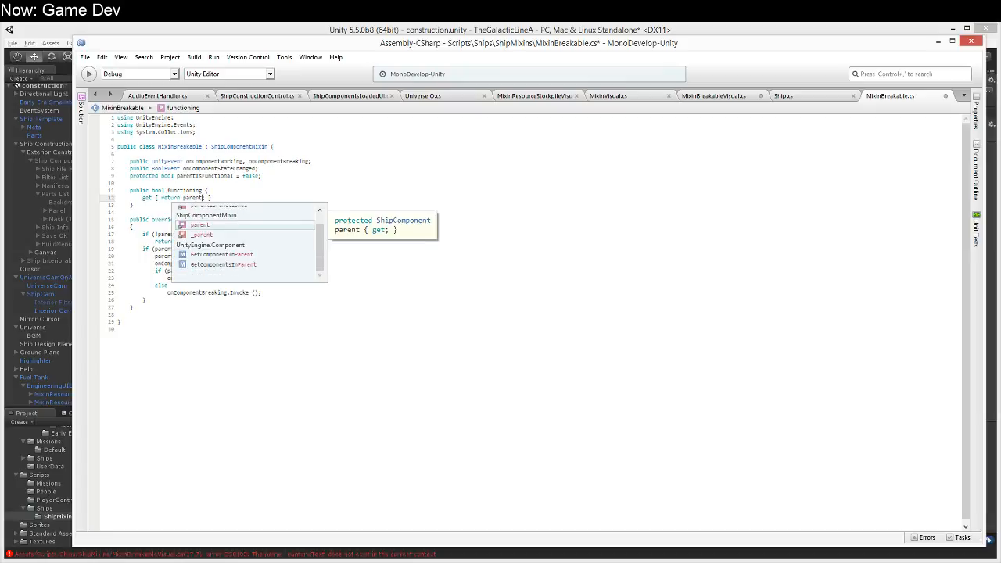
type("Isar")
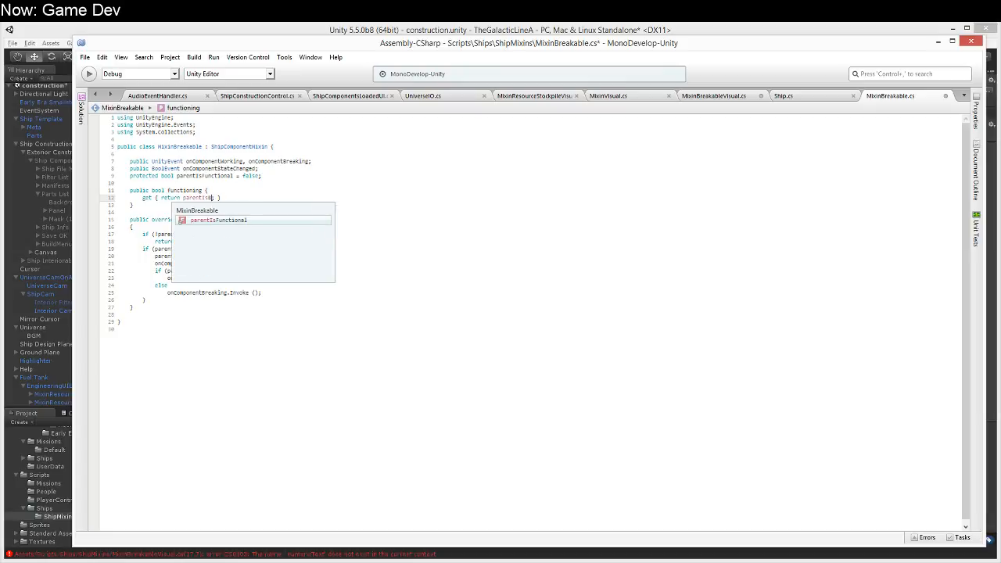
key("BackSpace")
key("BackSpace")
type("Functional;")
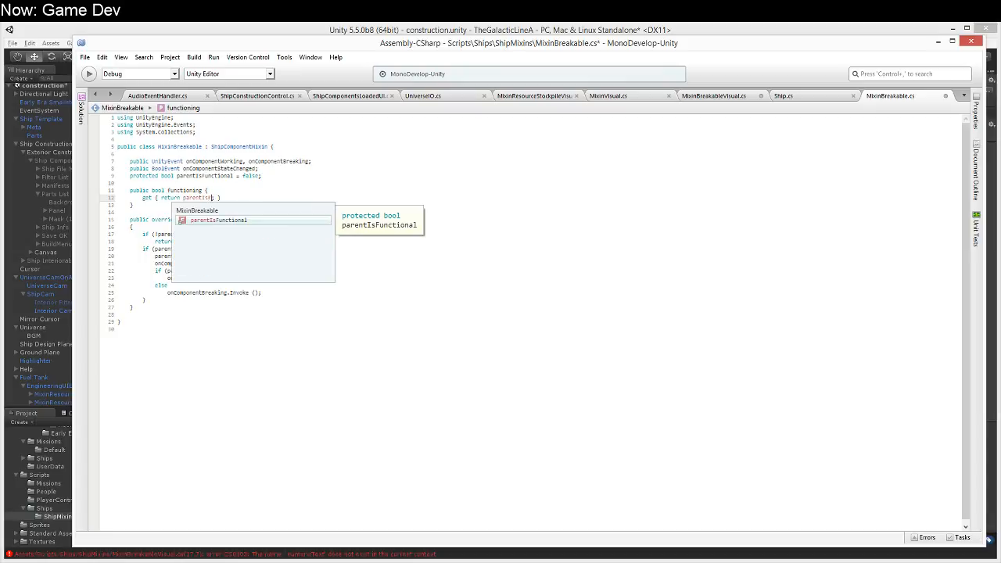
Step: Review the CustomUpdate method's parentIsFunctional handling and save MixinBreakable.cs
key("Down")
key("Down")
key("Down")
key("Down")
key("Down")
key("Down")
key("Down")
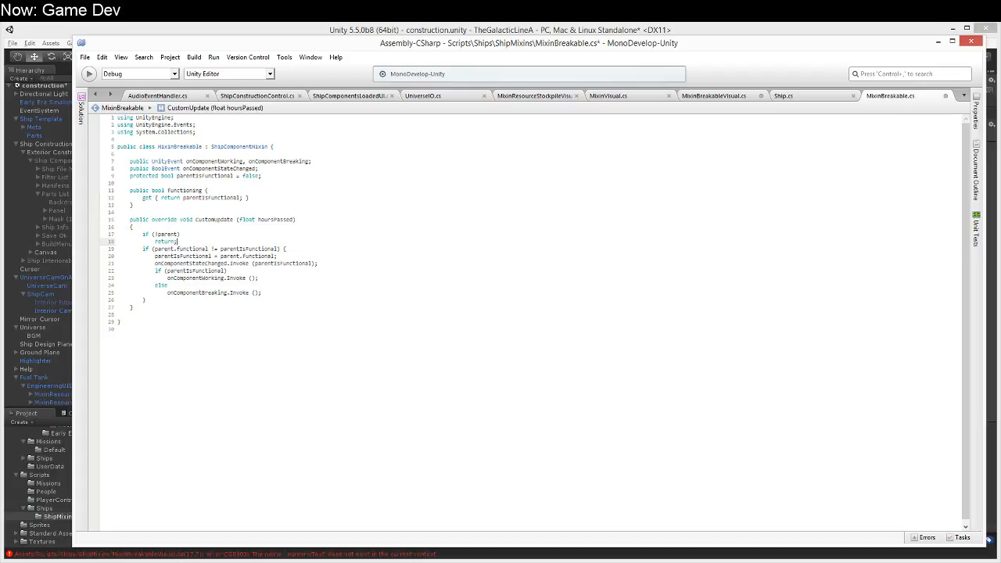
key("Home")
key("Down")
key("Home")
key("Down")
key("Up")
key("End")
key("ctrl+s")
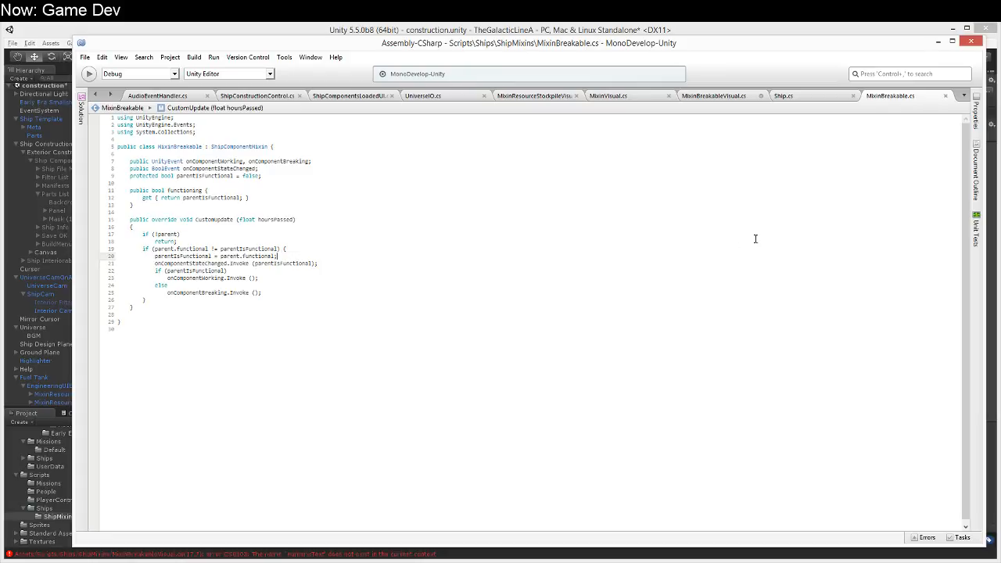
Step: Complete the toggle.isOn assignment in MixinBreakableVisual.cs with the functioning property and save the file
left_click(713, 95)
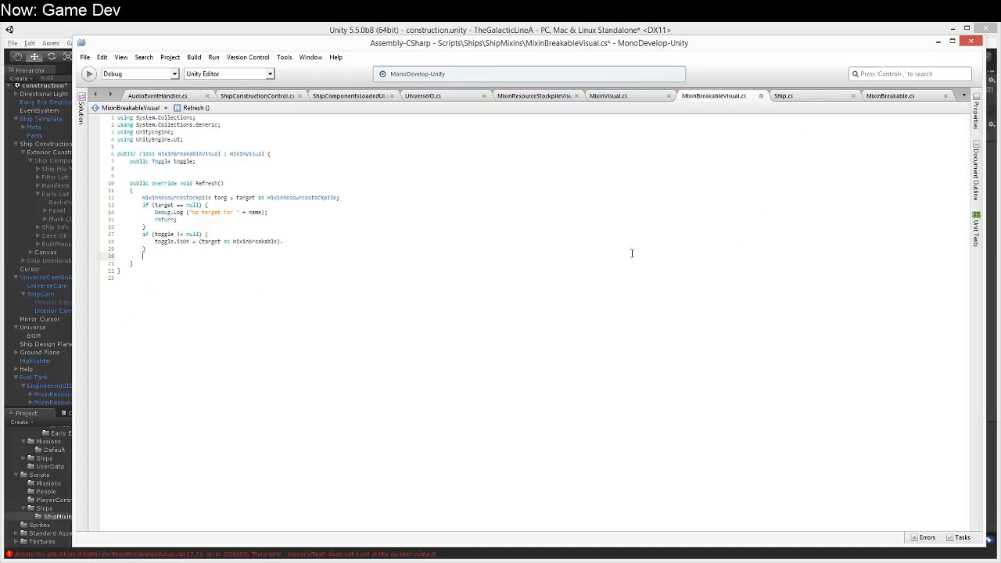
left_click(288, 243)
type(".")
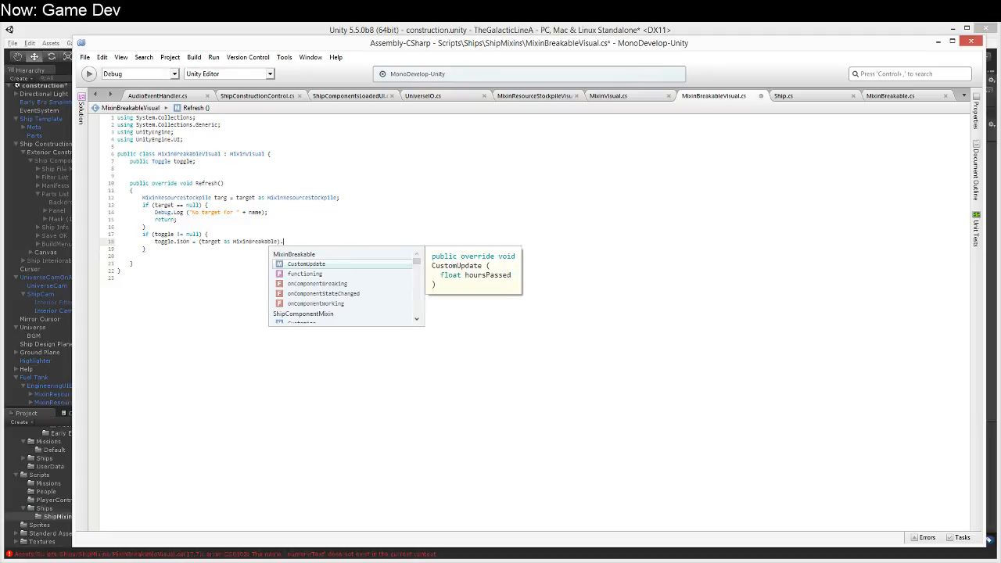
key("Down")
key("Return")
key("ctrl+s")
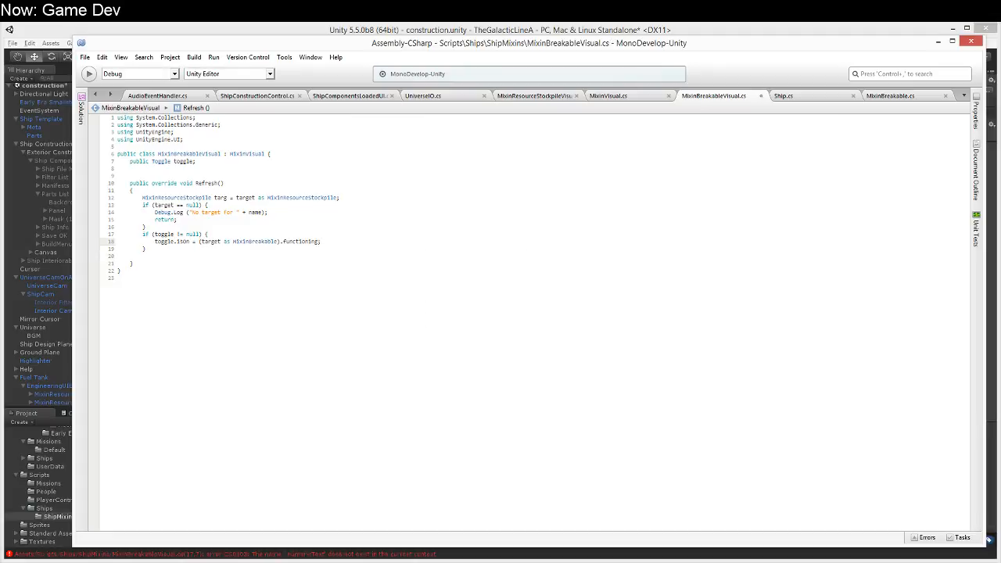
Step: Switch to Unity and rename the MixinResourceStockpileVisual (1) object under EngineeringUIElement as MixinBreakableVisual
left_click(273, 32)
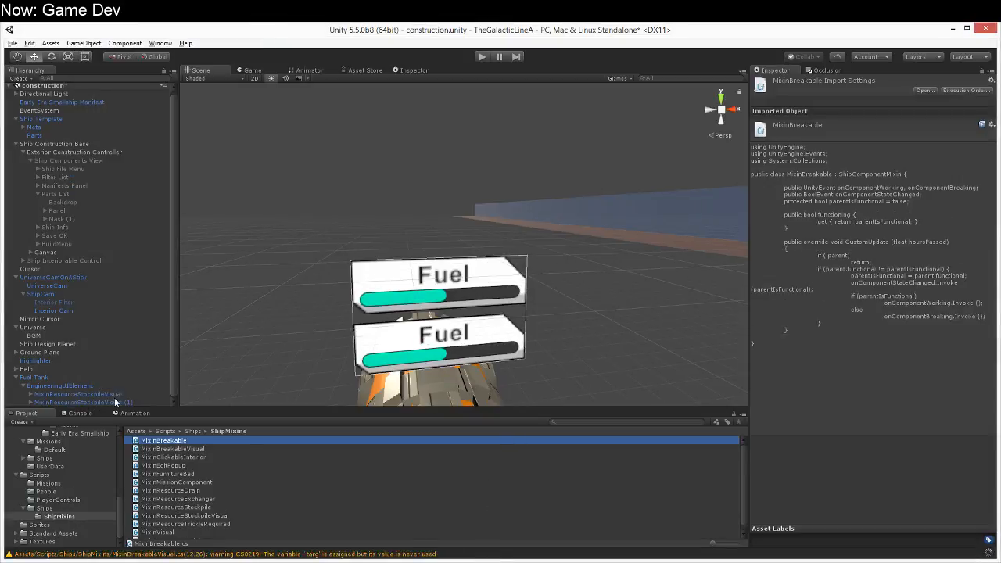
left_click(113, 401)
left_click(70, 405)
left_click_drag(50, 403, 143, 407)
type("BreakableVisua")
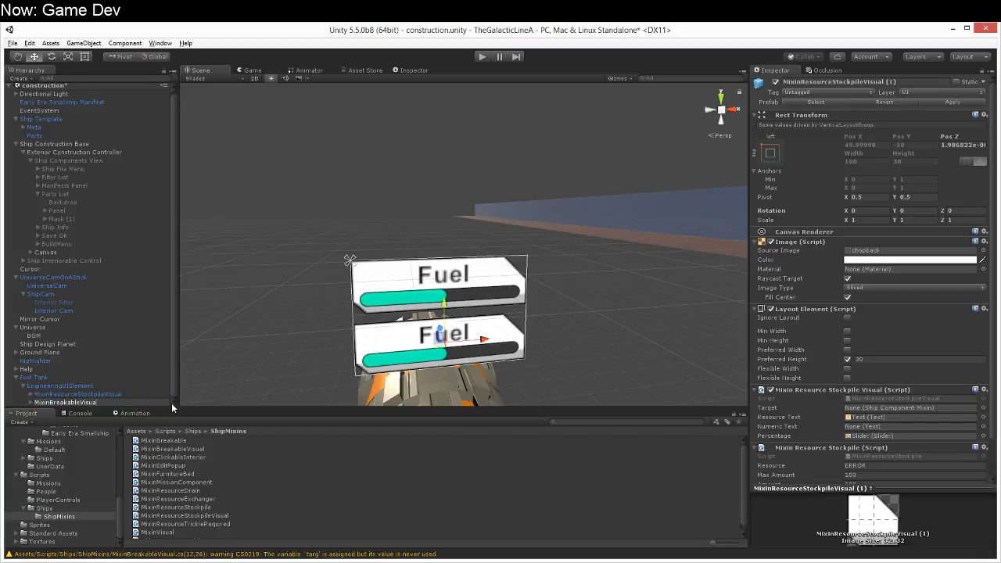
type("l")
key("Return")
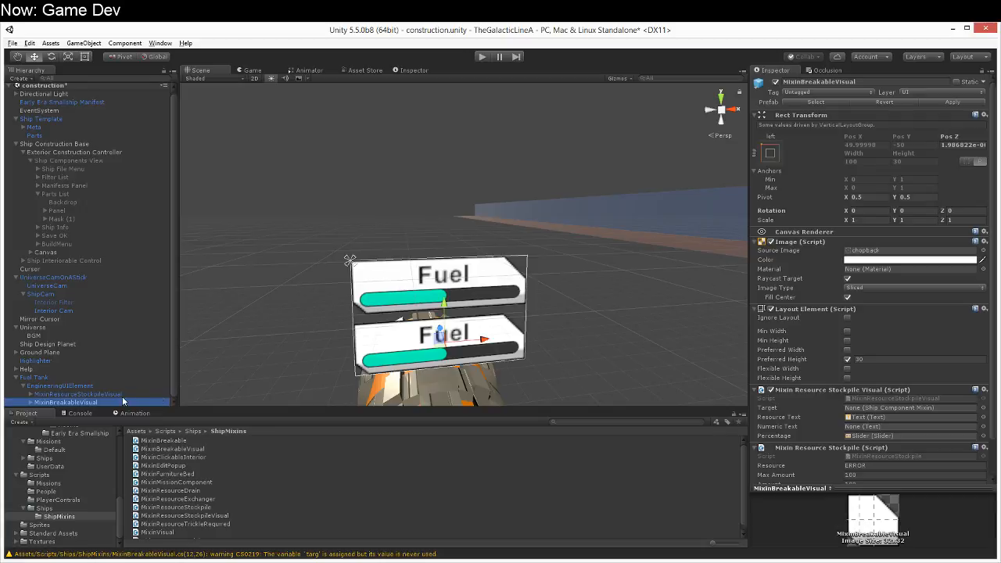
Step: Delete the Text and Slider children of the MixinBreakableVisual object
left_click(31, 402)
left_click(66, 395)
left_click(64, 401, "shift")
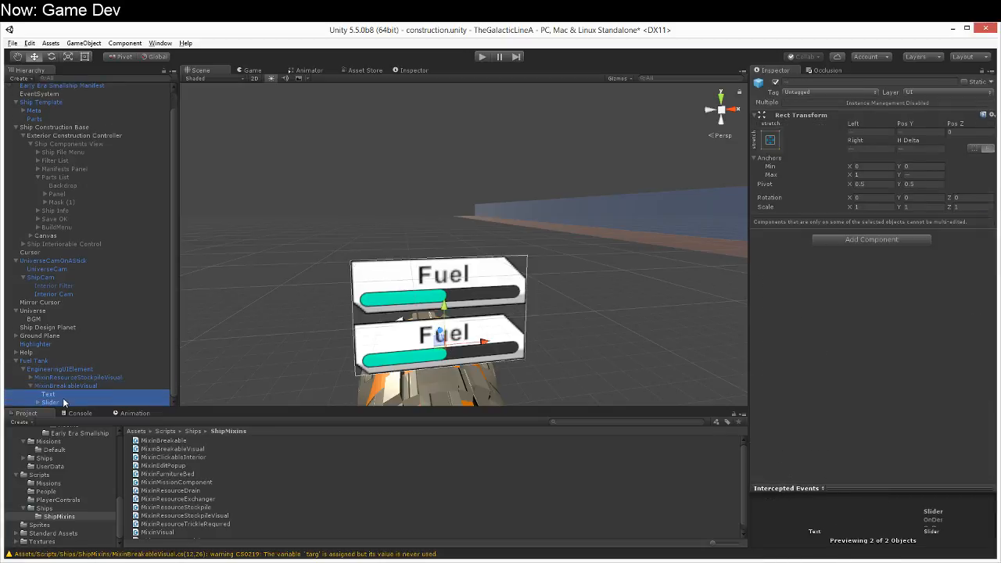
key("Delete")
left_click(531, 318)
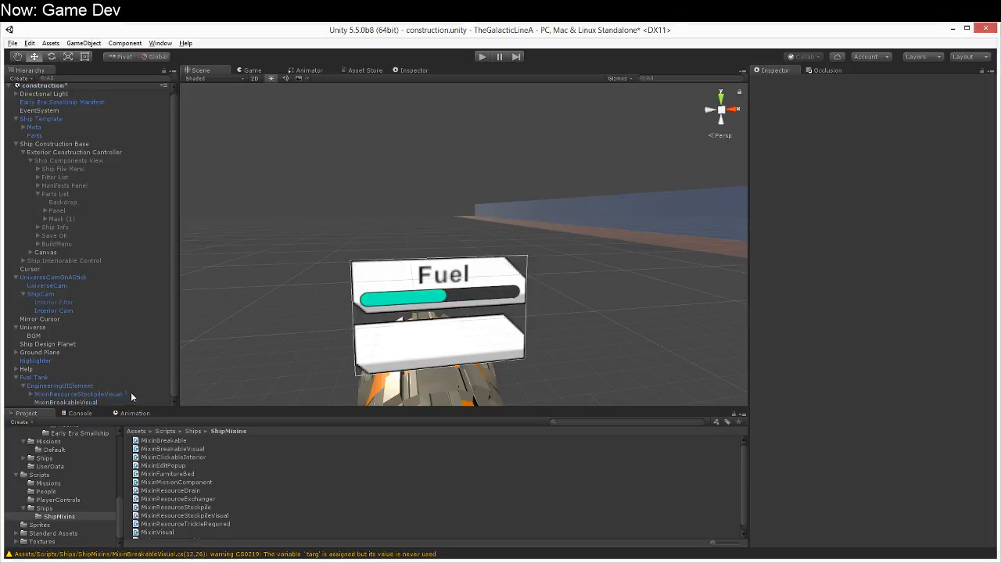
Step: Add a UI Toggle as a child of the MixinBreakableVisual object
left_click(96, 403)
right_click(95, 402)
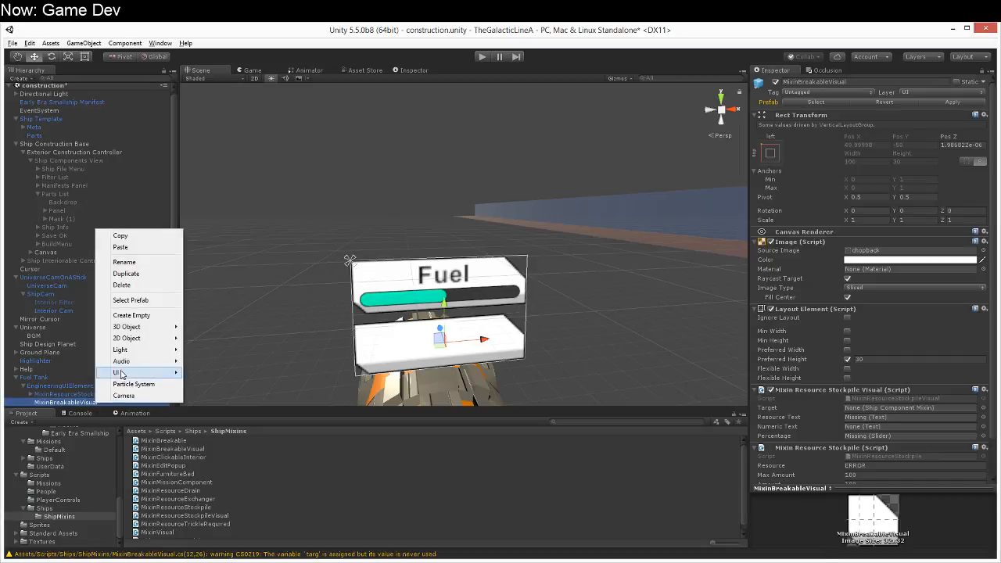
mouse_move(117, 372)
left_click(47, 417)
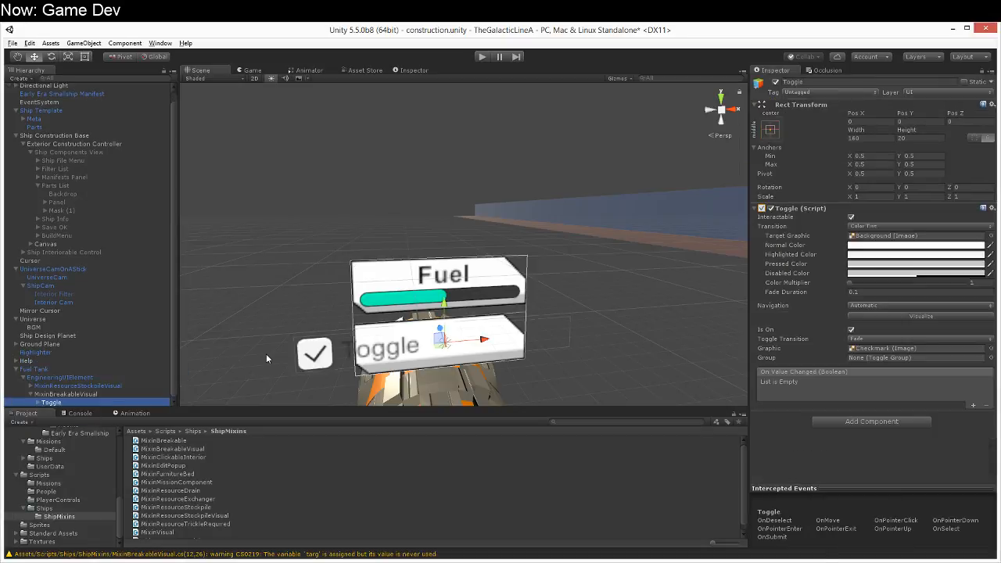
scroll(299, 363, "down", 4)
middle_click_drag(301, 364, 278, 343)
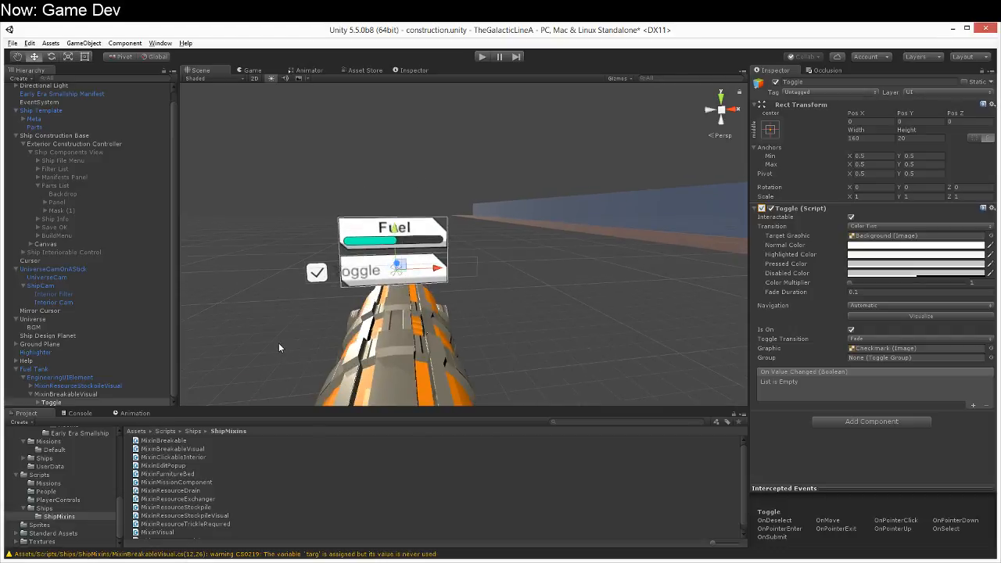
scroll(280, 345, "up", 2)
Step: Stretch the Toggle over its parent in both directions, then shift it to about Left 5.6 and Top 3
left_click(770, 129)
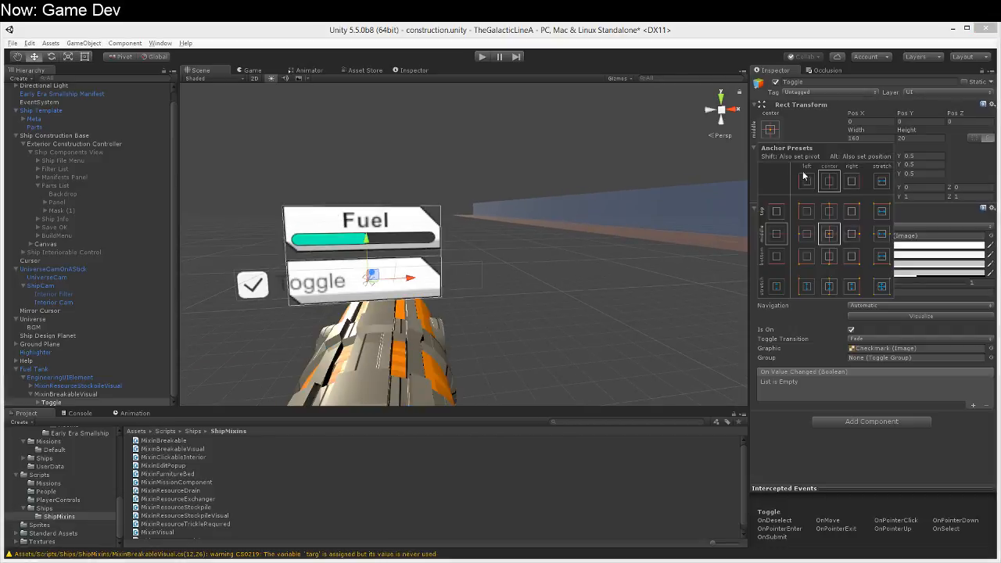
left_click(881, 287, "alt")
scroll(412, 315, "up", 2)
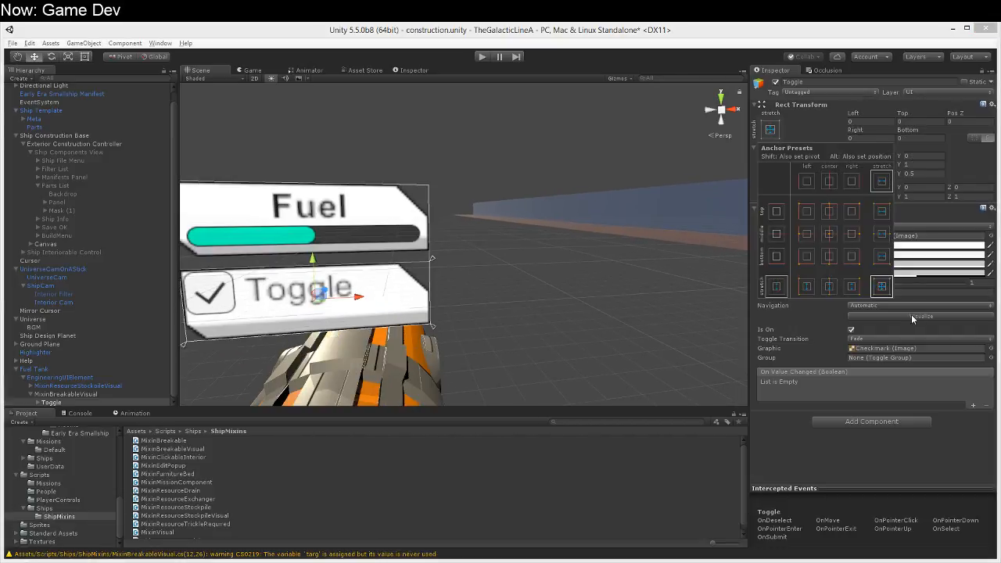
left_click(798, 443)
left_click_drag(313, 260, 315, 266)
left_click_drag(350, 303, 365, 303)
Step: Set the text of the Toggle's Label to "Working"
double_click(42, 403)
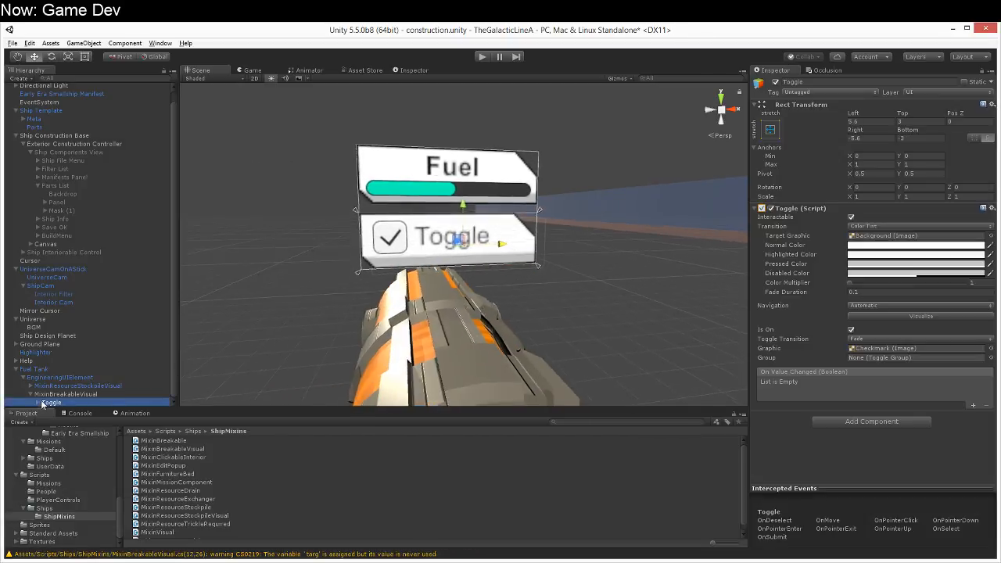
scroll(41, 404, "down", 1)
left_click(60, 396)
left_click(64, 404)
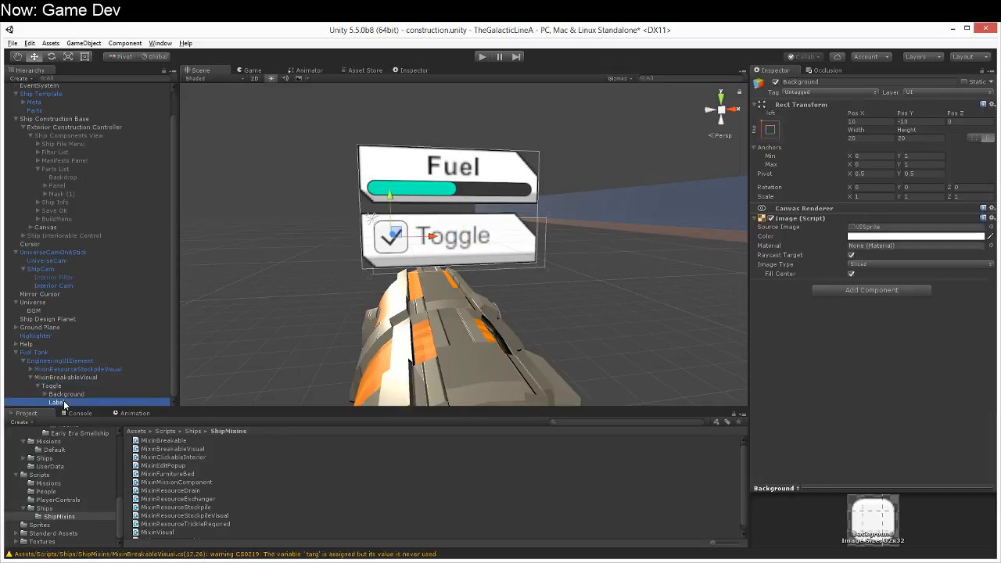
left_click(770, 235)
key("ctrl+a")
type("Working")
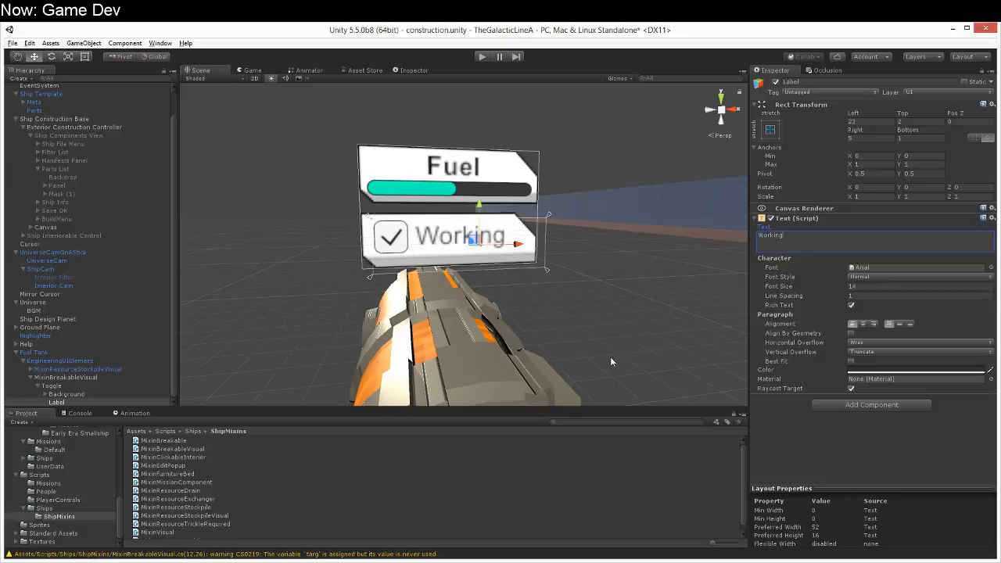
scroll(578, 364, "up", 2)
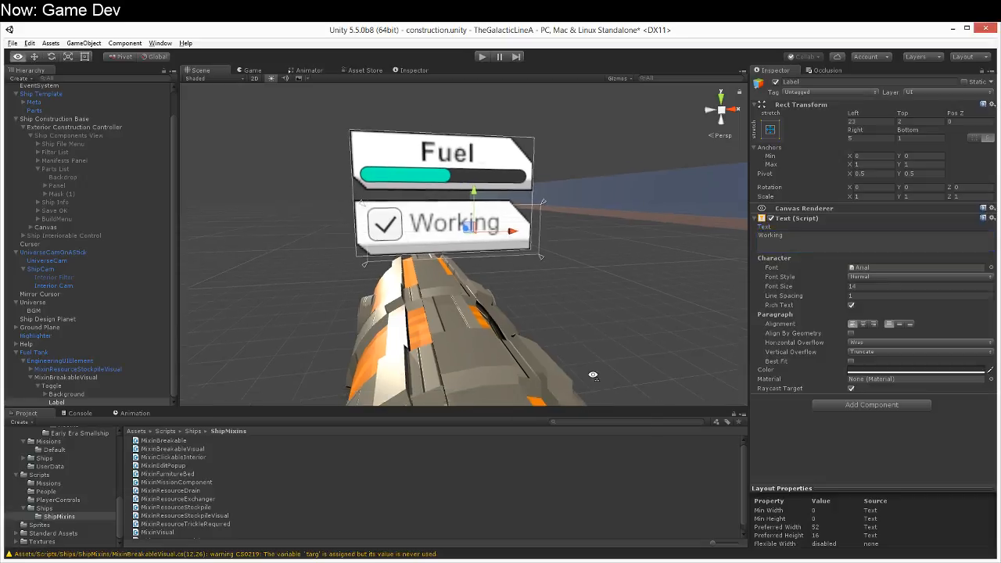
Step: Color the Toggle's Background image dark red, hex A90000FF
left_click(51, 395)
left_click(44, 394)
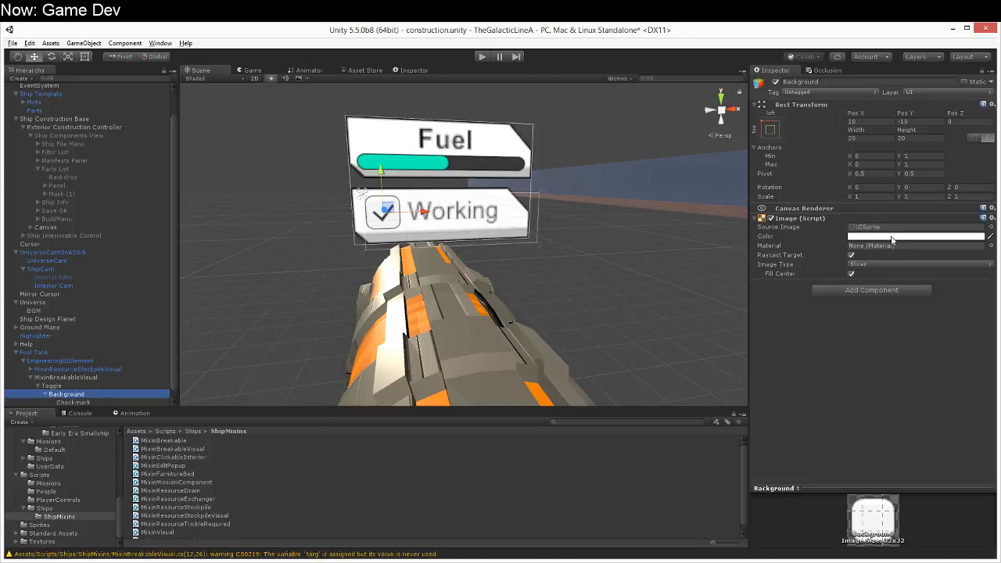
left_click(892, 236)
left_click_drag(267, 268, 291, 268)
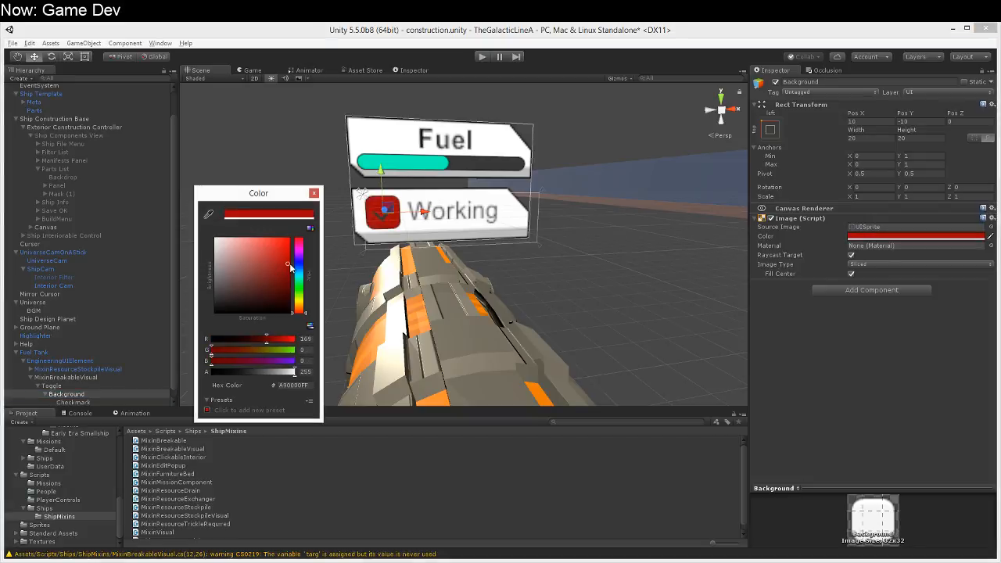
left_click(313, 194)
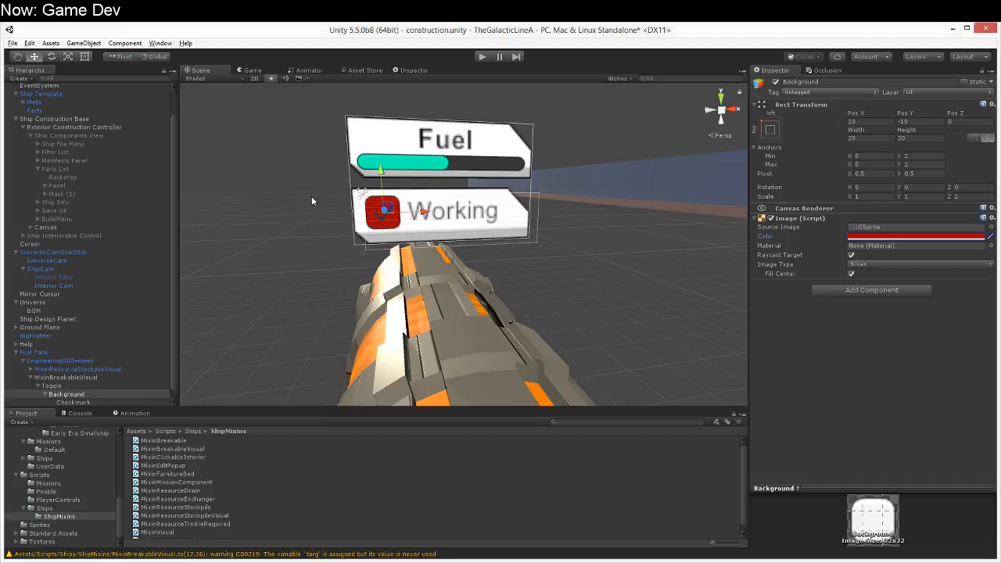
Step: Try the chopback sprite as the source image of the Toggle's Checkmark
left_click(90, 402)
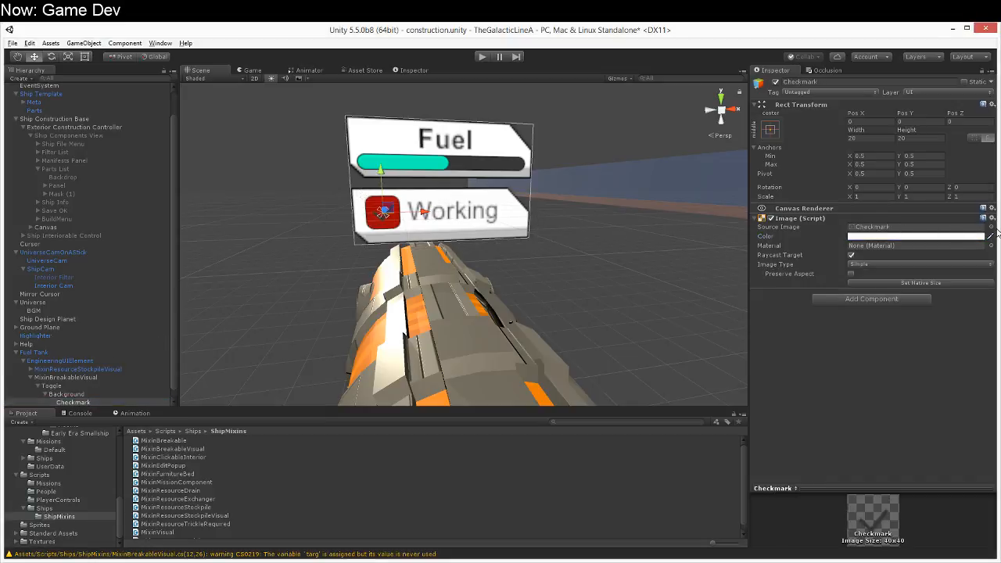
left_click(990, 227)
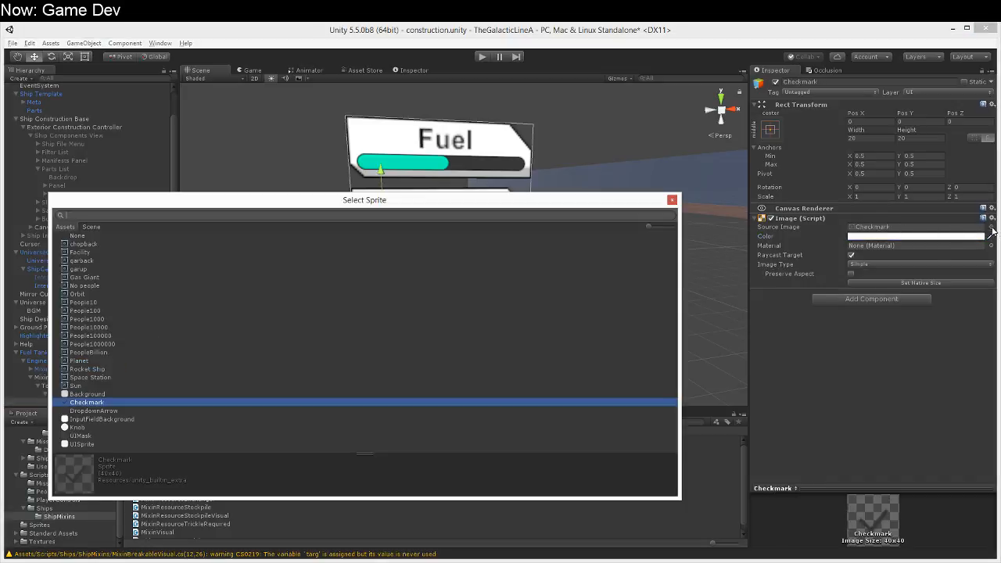
left_click(100, 251)
left_click(97, 244)
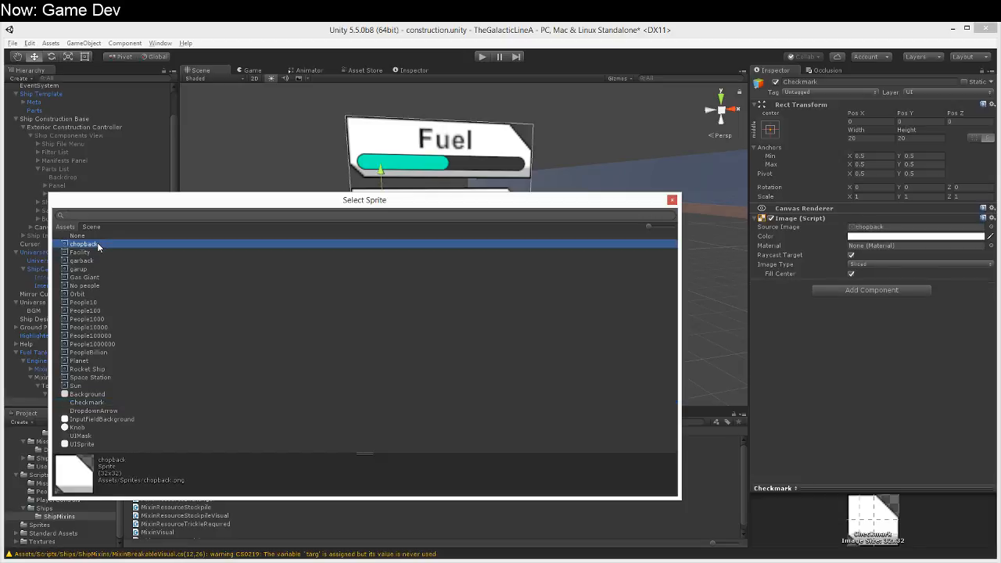
double_click(97, 244)
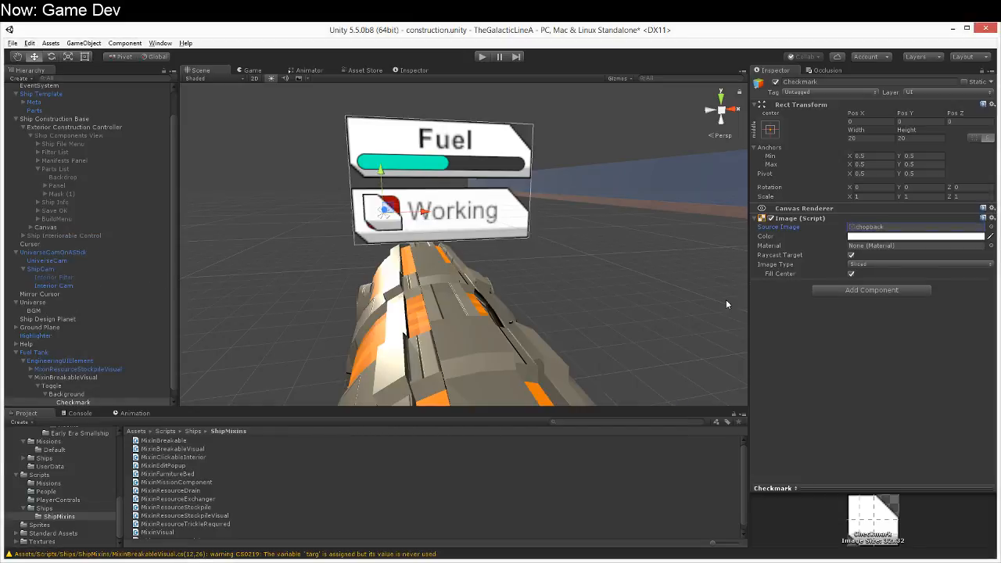
Step: Set the Checkmark's source image to the InputFieldBackground sprite
left_click(950, 230)
left_click(990, 227)
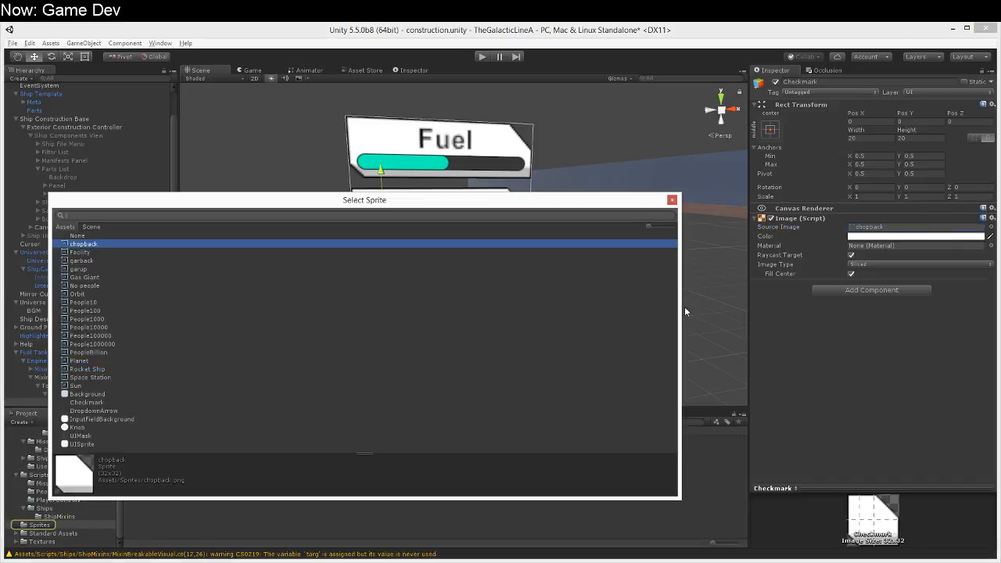
left_click(103, 393)
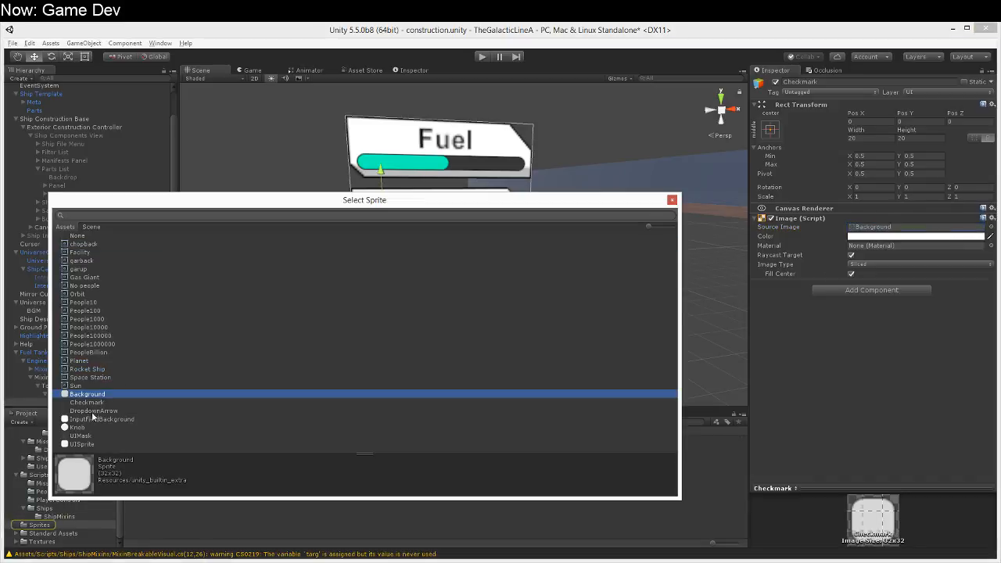
double_click(91, 419)
Step: Color the Checkmark image cyan, hex 00FFEAFF
left_click(874, 237)
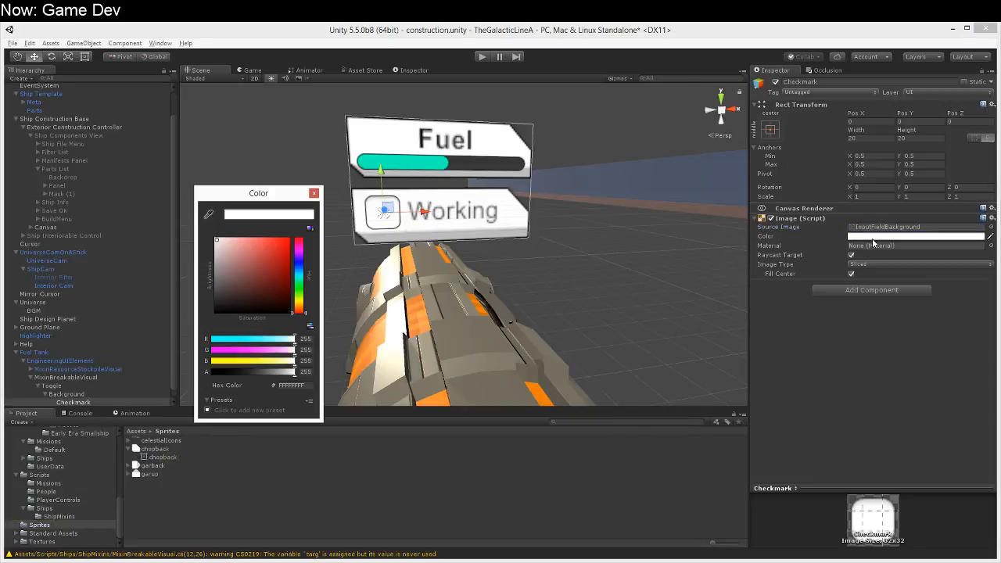
left_click(301, 279)
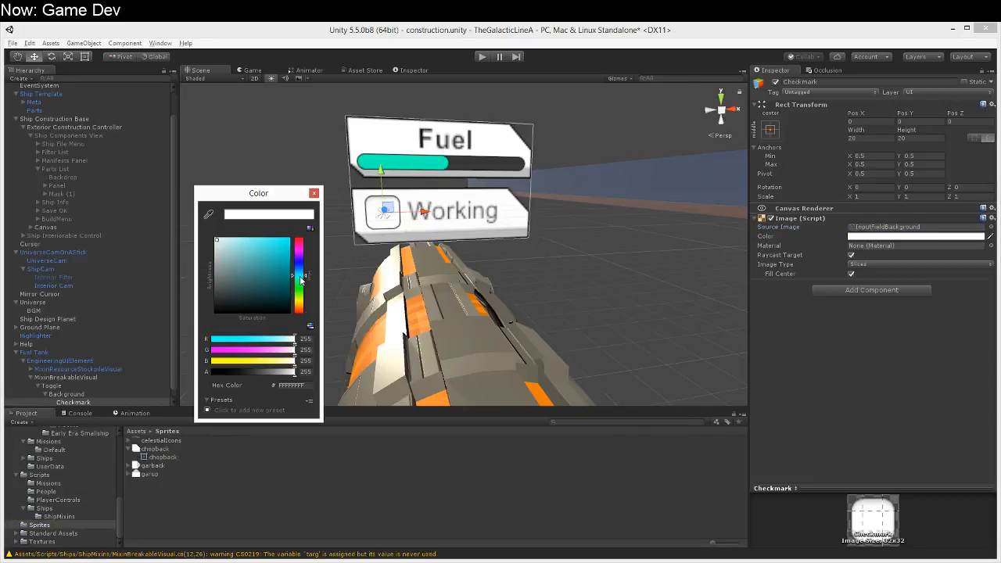
left_click_drag(287, 270, 314, 225)
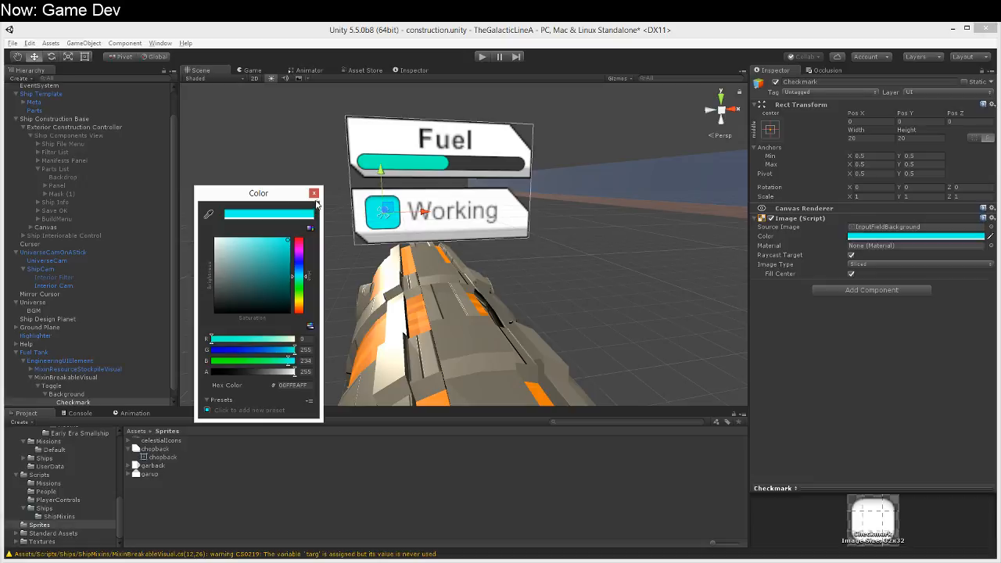
left_click(313, 193)
right_click_drag(454, 311, 425, 326)
Step: Remove the Mixin Resource Stockpile Visual and Mixin Resource Stockpile components from the MixinBreakableVisual object
scroll(78, 394, "down", 1)
left_click(81, 402)
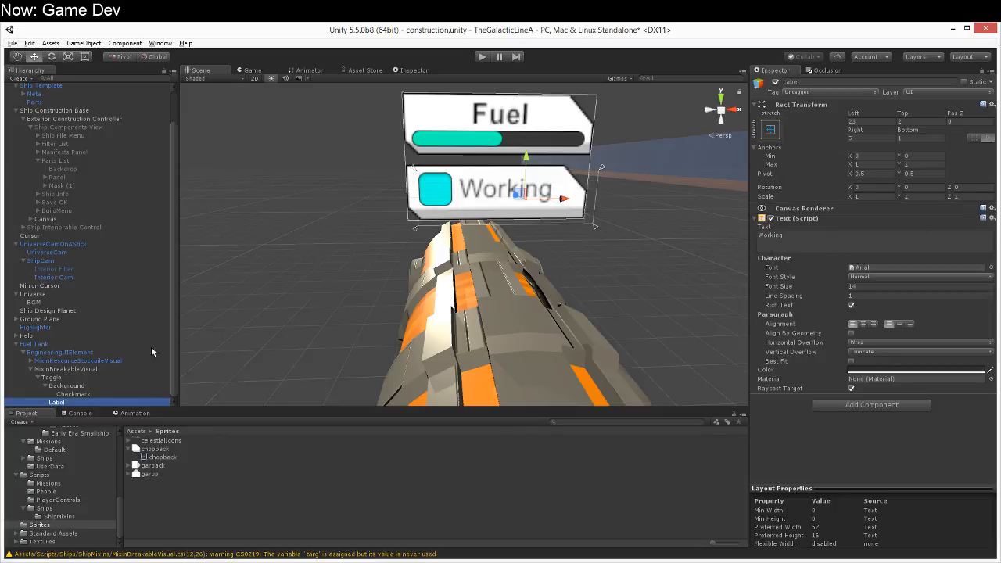
left_click(88, 369)
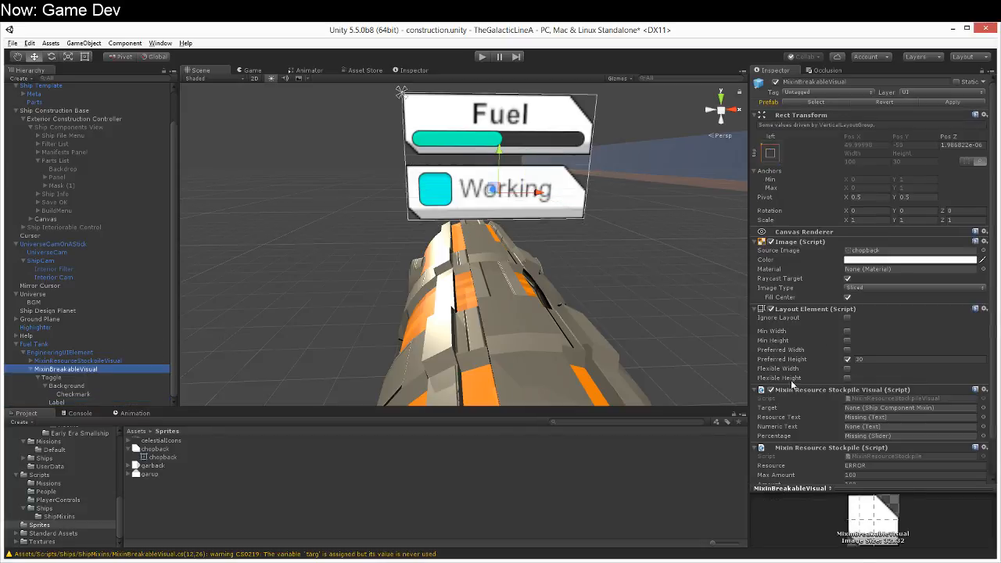
scroll(786, 380, "down", 2)
left_click(985, 359)
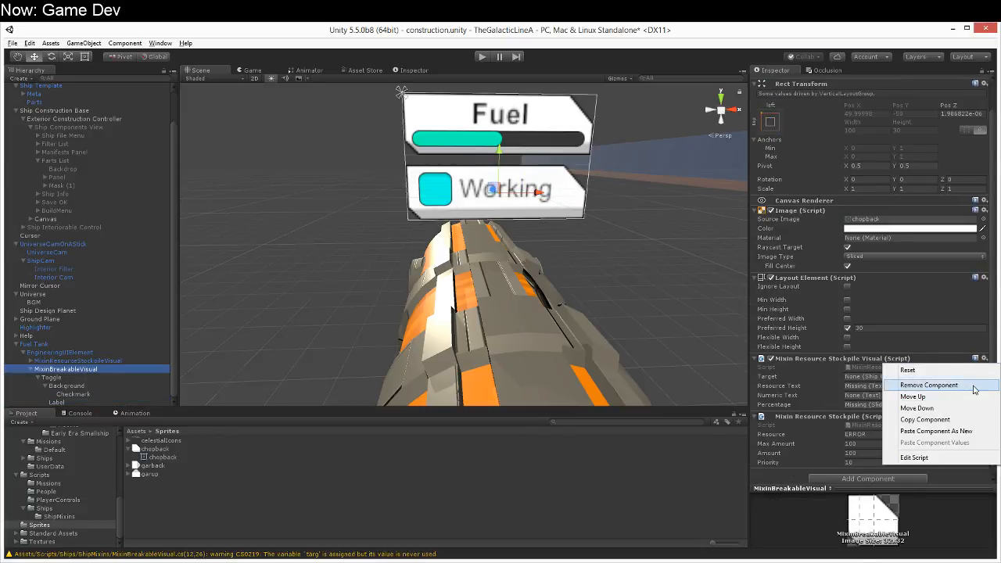
left_click(927, 384)
left_click(991, 390)
left_click(929, 416)
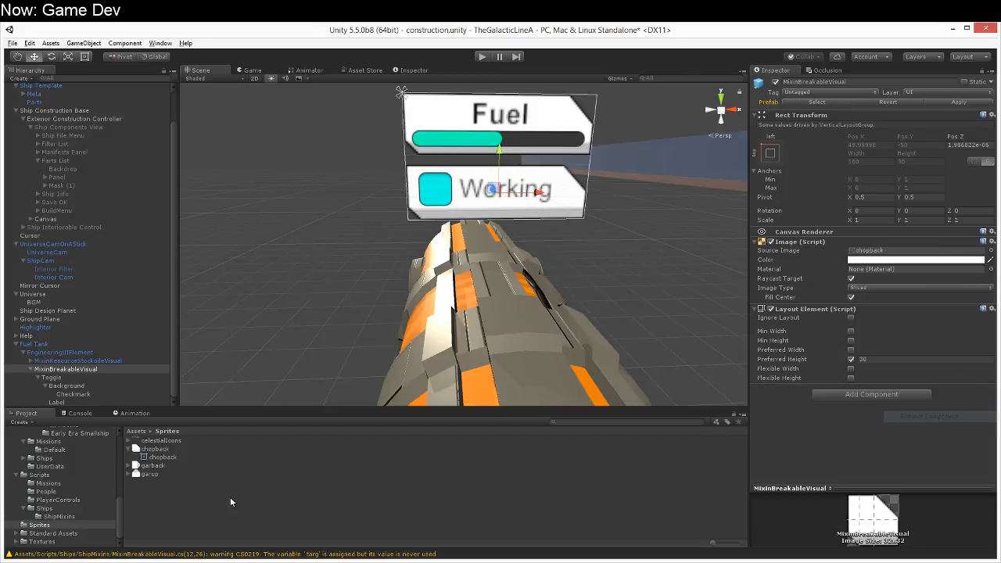
Step: Add the MixinBreakableVisual and MixinBreakable scripts to the MixinBreakableVisual object and assign its child Toggle as the visual's Toggle reference
left_click(62, 524)
left_click(69, 515)
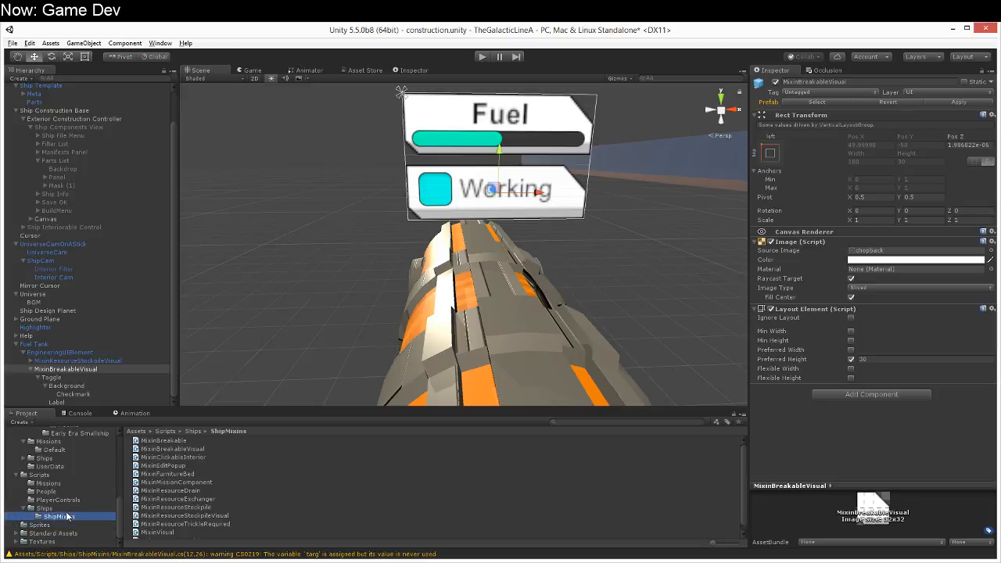
left_click(154, 474)
left_click(153, 474)
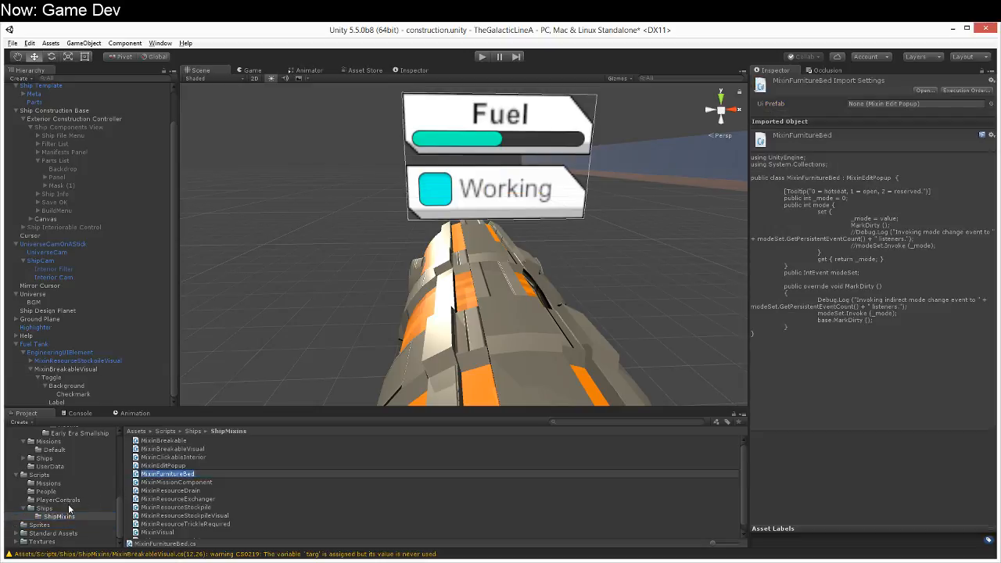
left_click(70, 370)
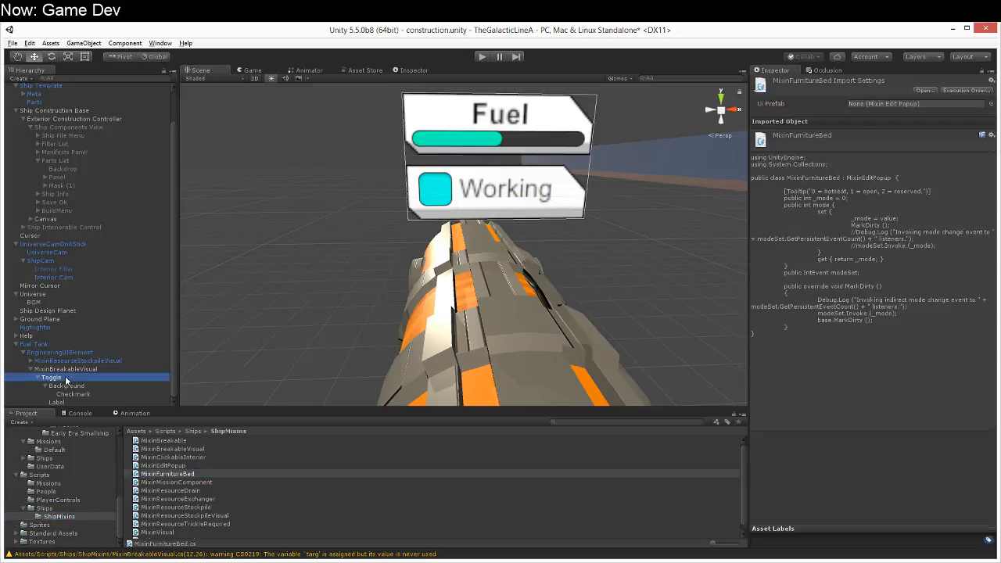
left_click_drag(160, 449, 892, 410)
left_click_drag(165, 441, 936, 456)
left_click_drag(52, 377, 873, 419)
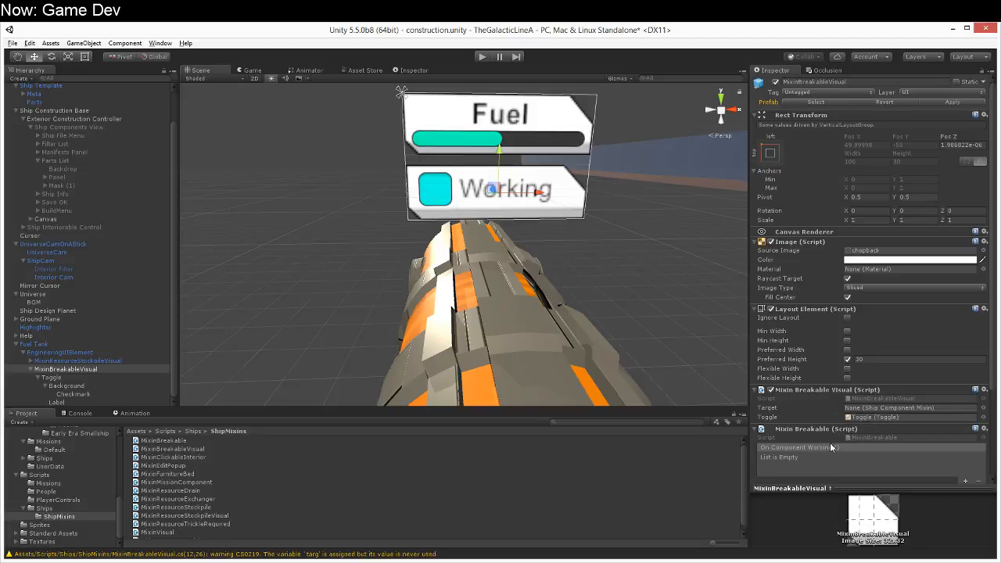
Step: Save MixinBreakableVisual as a prefab in the PopupUI folder and add that prefab to the Universe object's Default Mixin Visuals
left_click_drag(61, 369, 66, 519)
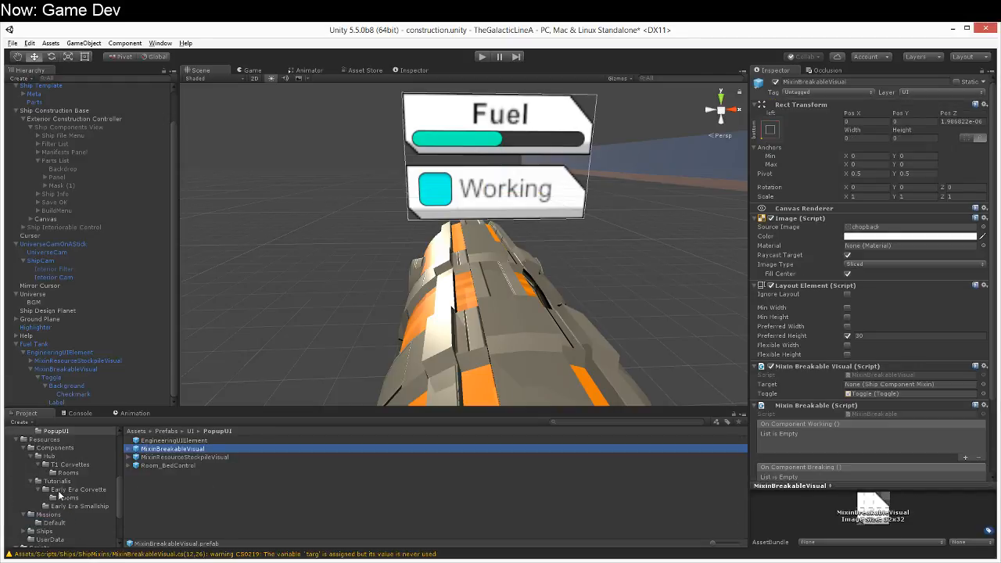
scroll(48, 188, "up", 3)
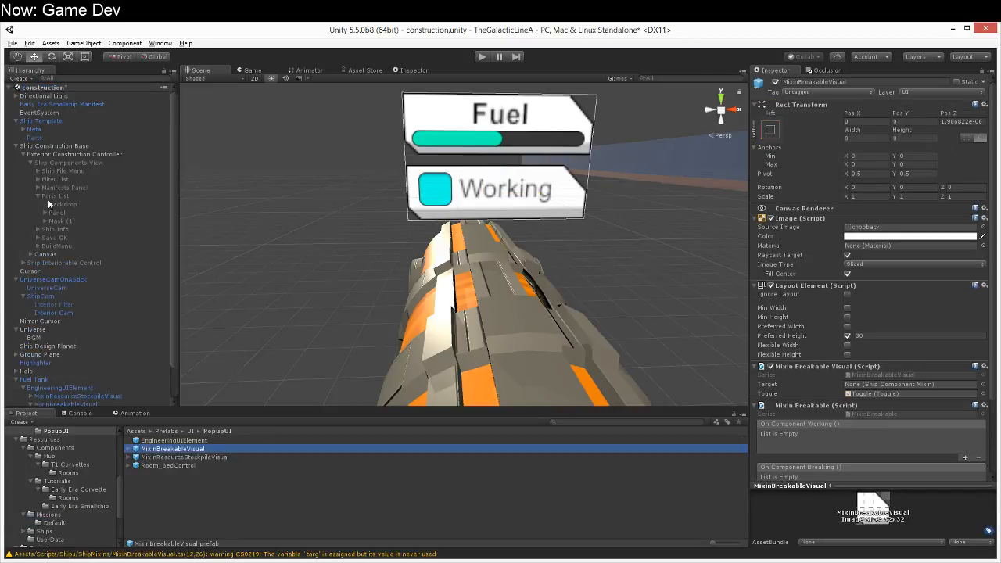
left_click(38, 329)
scroll(882, 421, "down", 8)
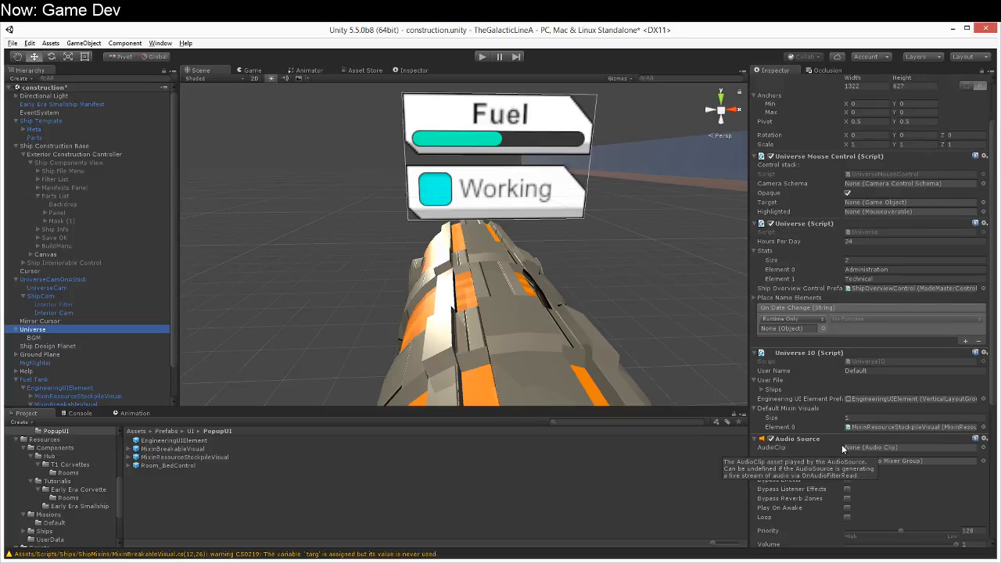
scroll(842, 449, "down", 2)
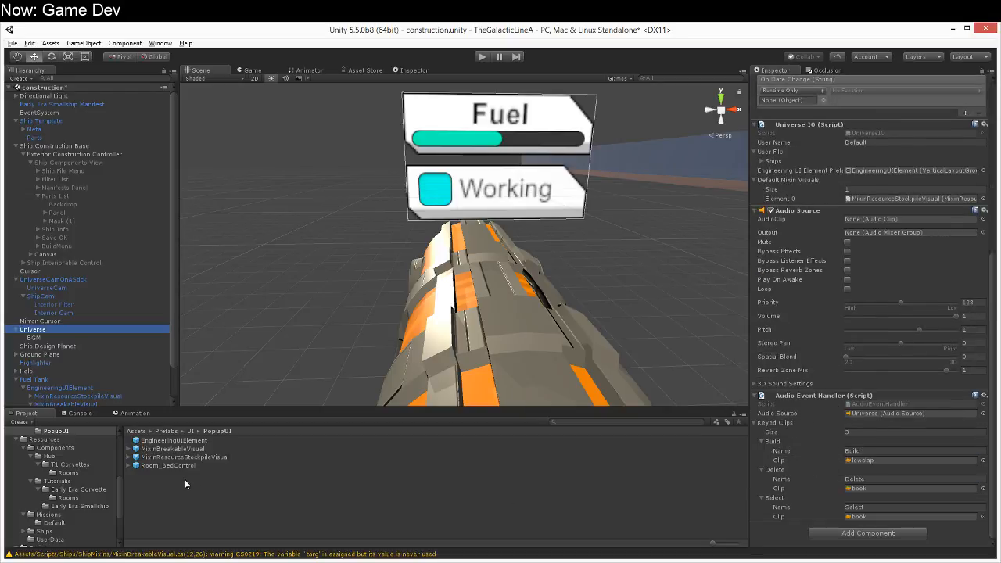
left_click_drag(173, 449, 810, 179)
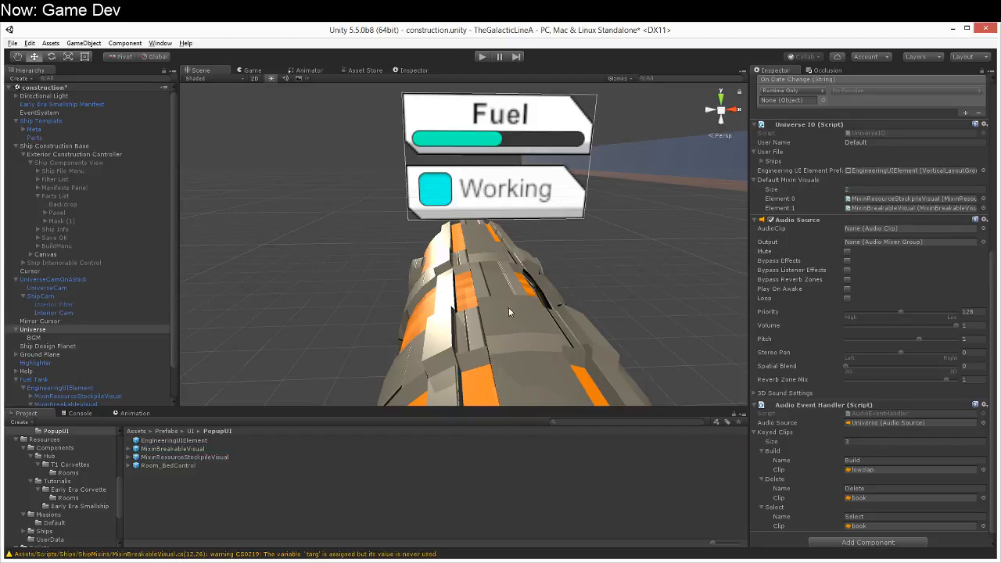
Step: Examine the mixin scripts in the ShipMixins folder, including MixinEditPopup, MixinFurnitureBed and MixinMissionComponent
left_click(51, 540)
scroll(72, 534, "down", 2)
scroll(73, 532, "down", 3)
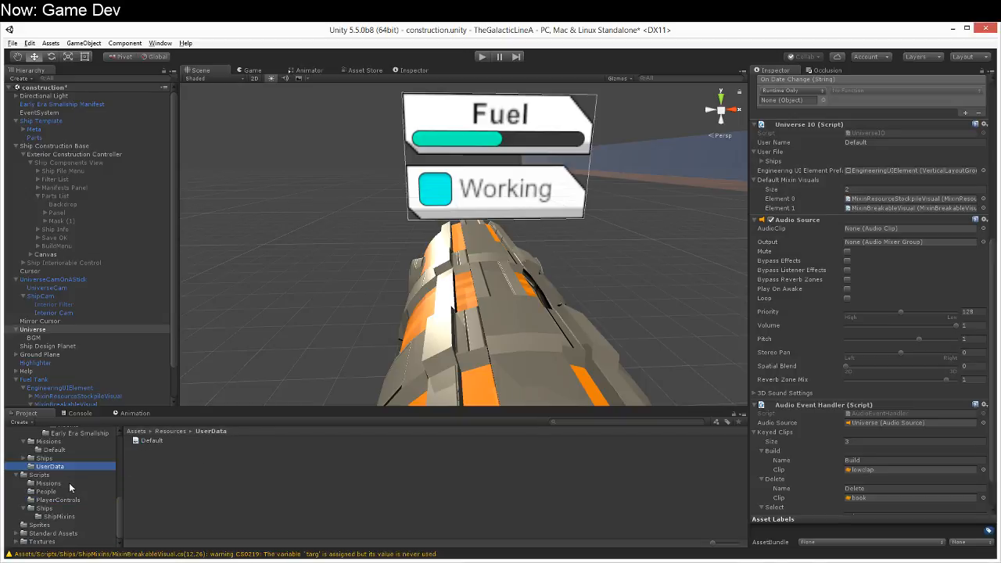
left_click(60, 516)
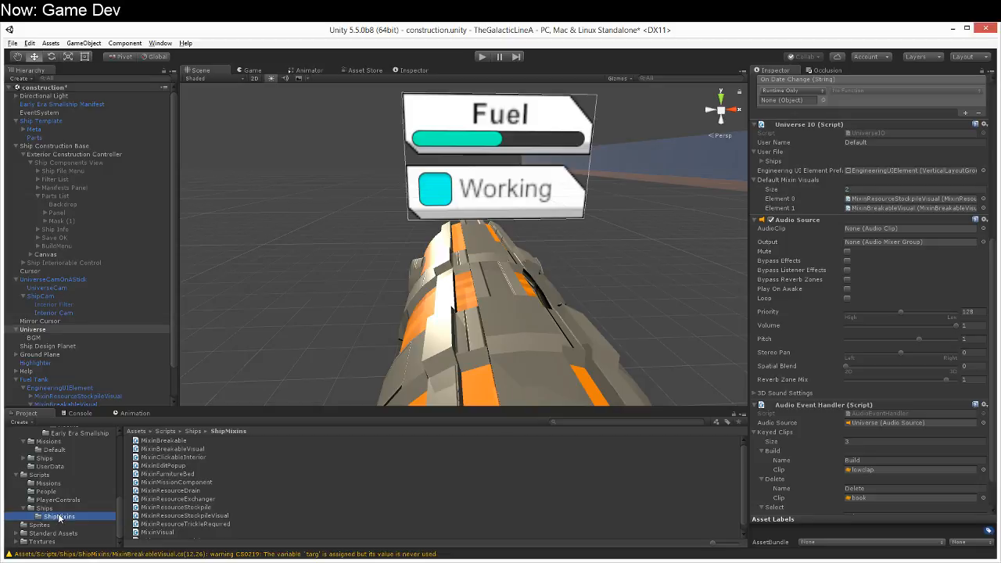
left_click(199, 464)
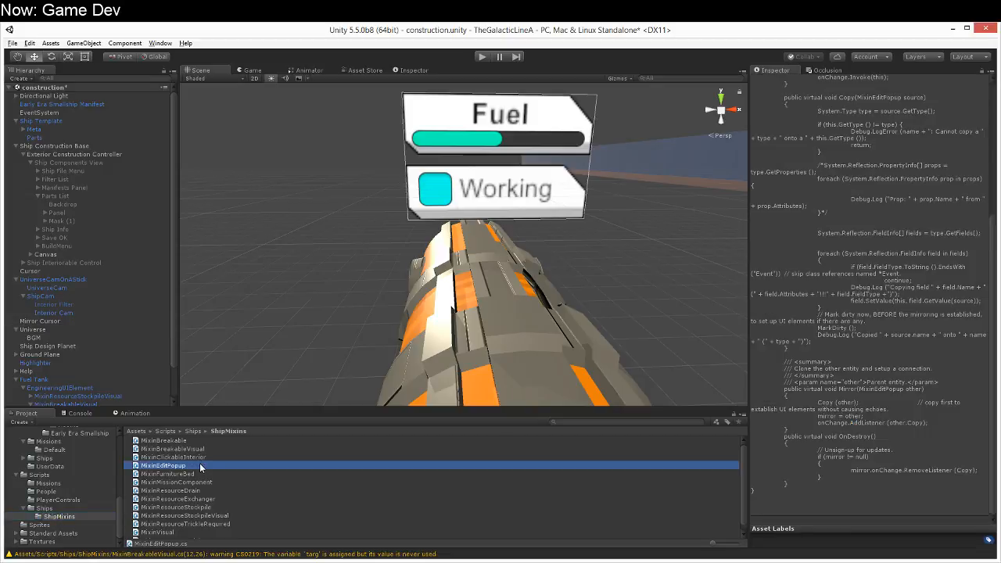
left_click(204, 472)
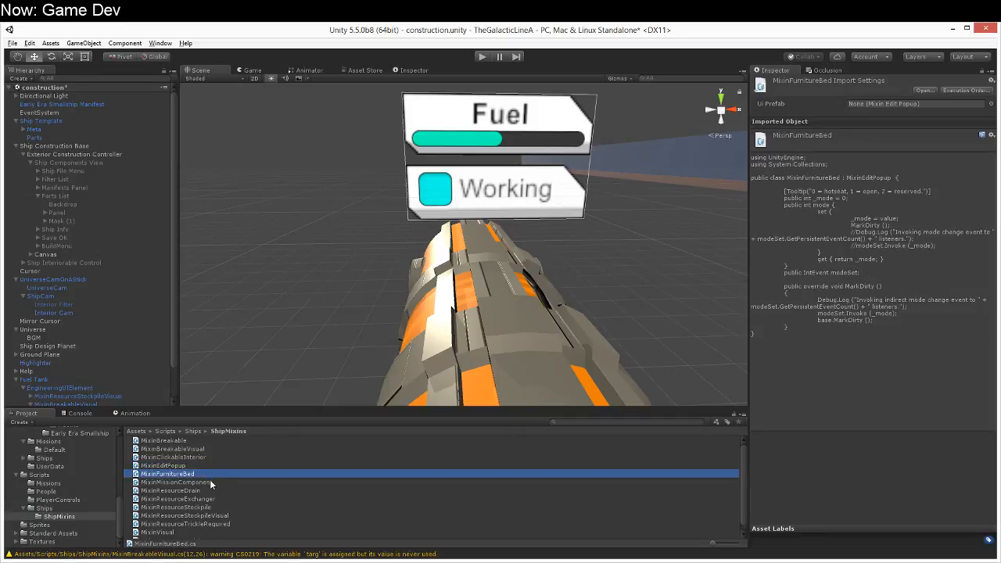
left_click(209, 482)
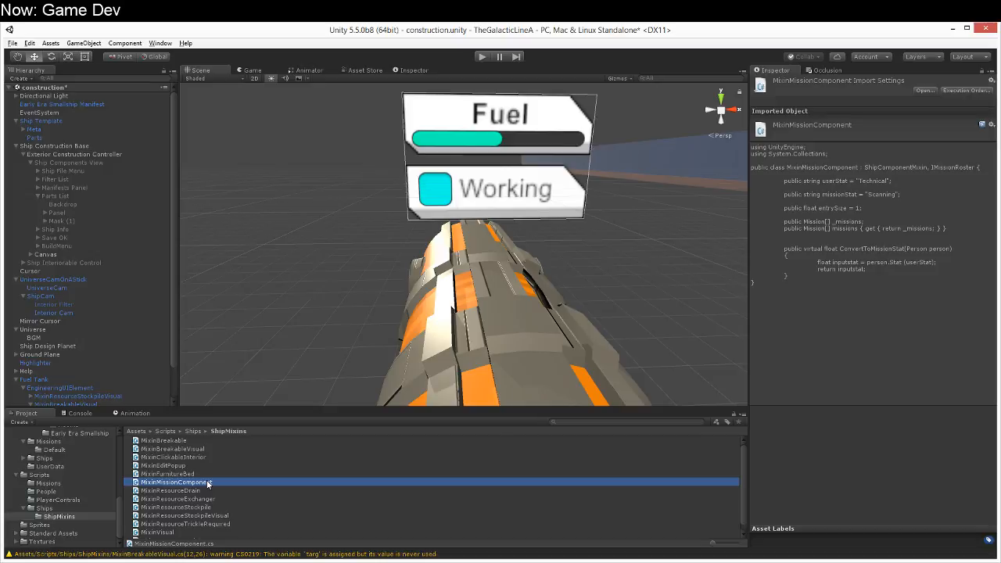
Step: Create a C# script named MixinMissionComponentVisual in the ShipMixins folder and open it in MonoDevelop
right_click(207, 483)
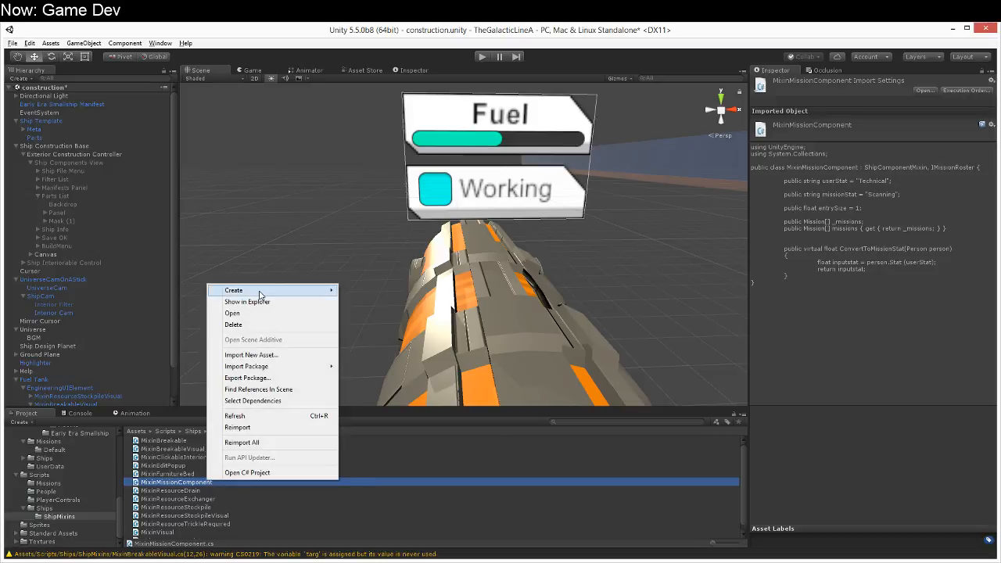
mouse_move(251, 292)
left_click(173, 304)
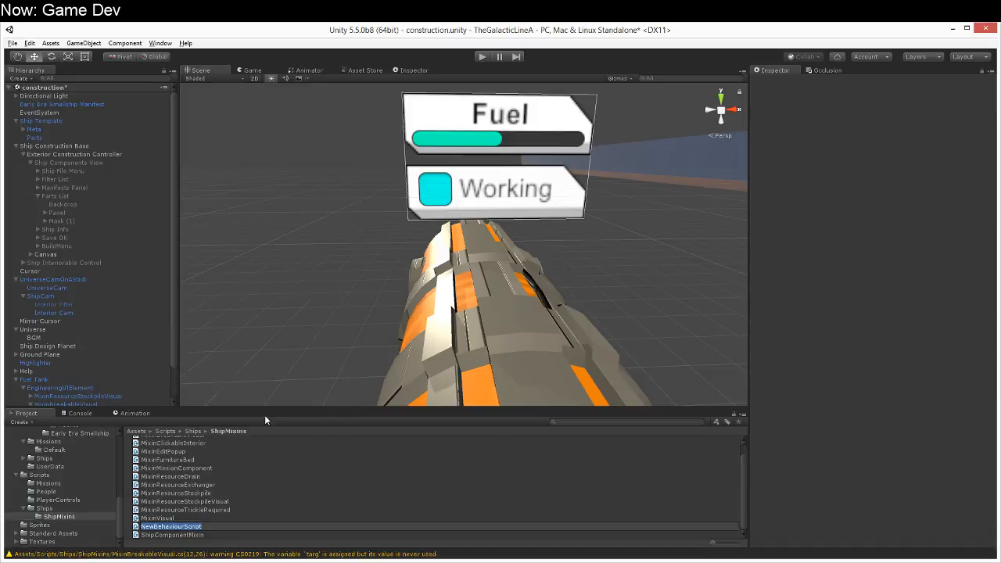
type("MixinMissionComponentVisual")
key("Return")
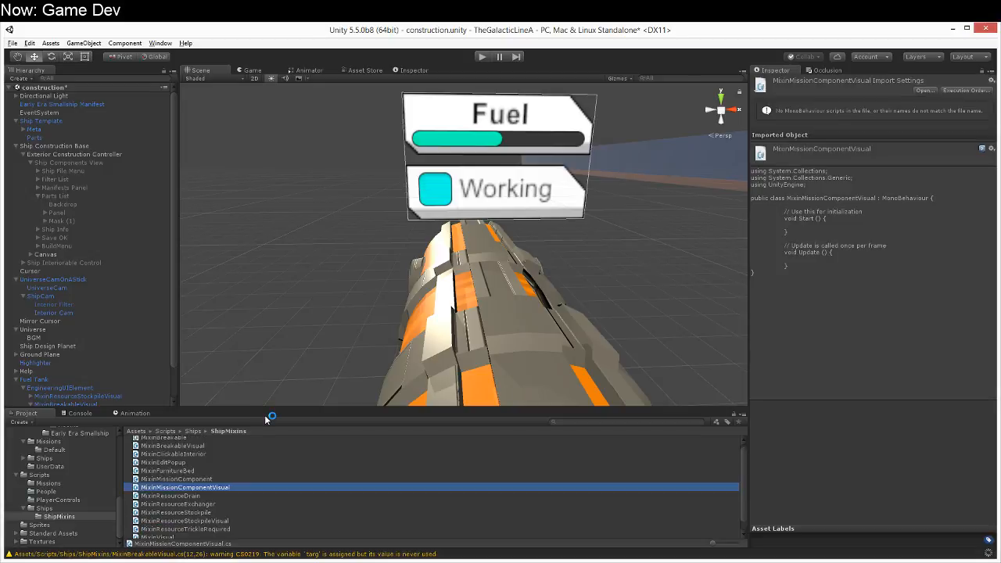
key("Return")
Step: Make the MixinMissionComponentVisual class inherit from MixinVisual, save the script and convert its line endings to Windows
left_click(275, 146)
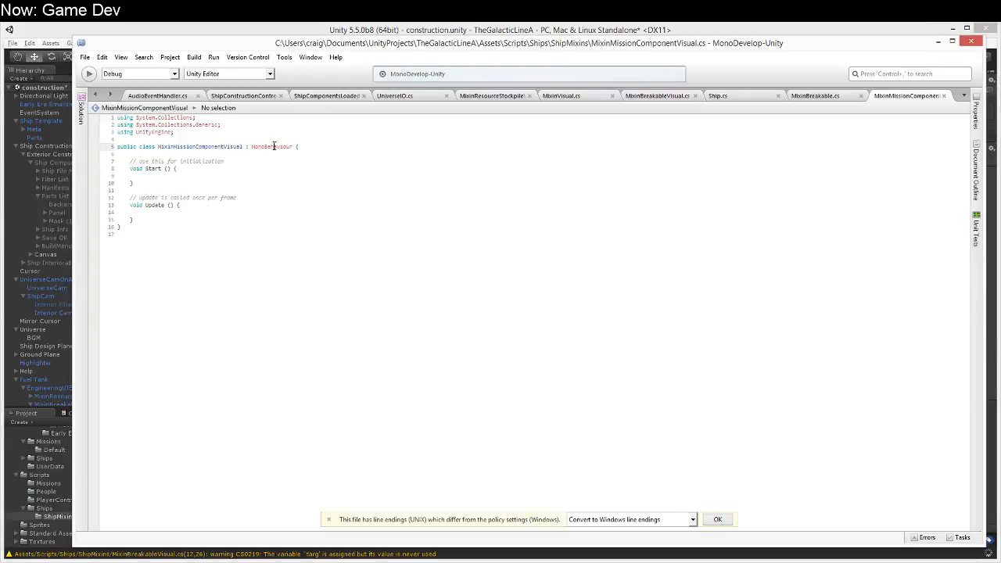
double_click(274, 146)
type("MixinVisual")
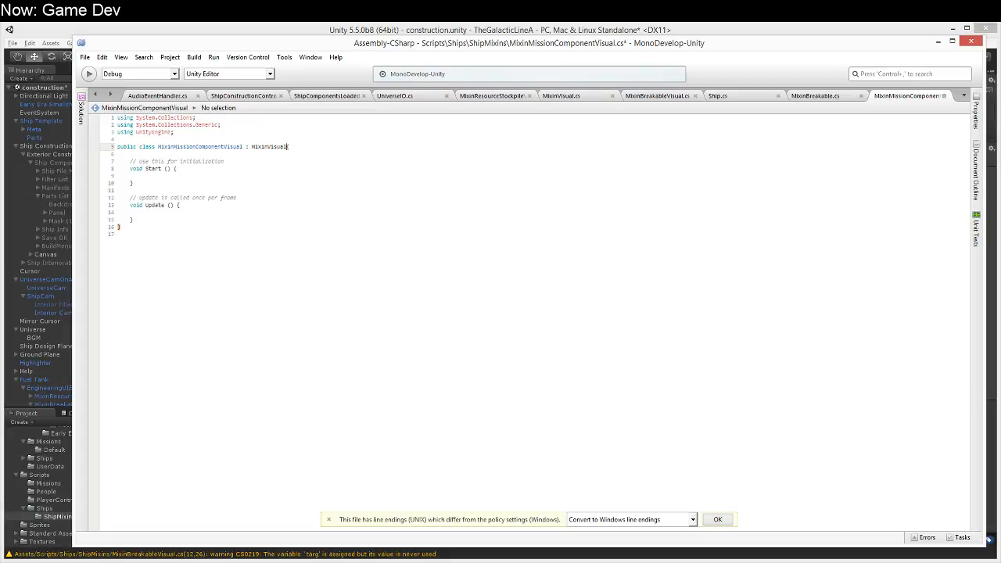
key("ctrl+s")
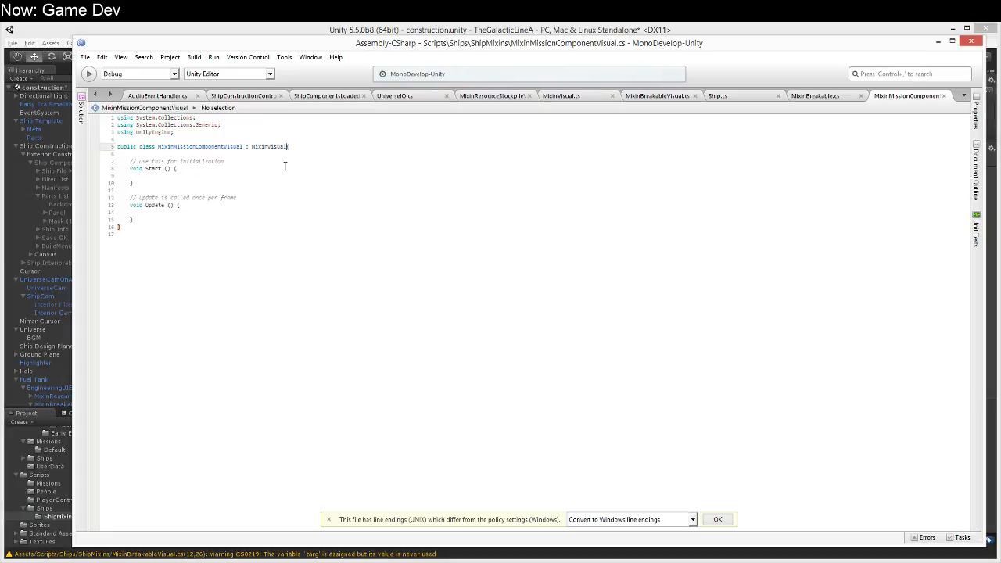
left_click(717, 519)
Step: Delete the template Start and Update methods with their comments from the MixinMissionComponentVisual class
left_click_drag(138, 161, 186, 212)
key("Up")
key("Up")
key("Up")
key("Up")
key("Up")
key("Up")
key("Up")
key("Up")
key("Up")
key("Down")
key("Down")
key("Up")
key("shift+Down")
key("shift+Down")
key("shift+Down")
key("shift+Down")
key("shift+Down")
key("shift+Down")
key("shift+Down")
key("shift+Down")
key("shift+Down")
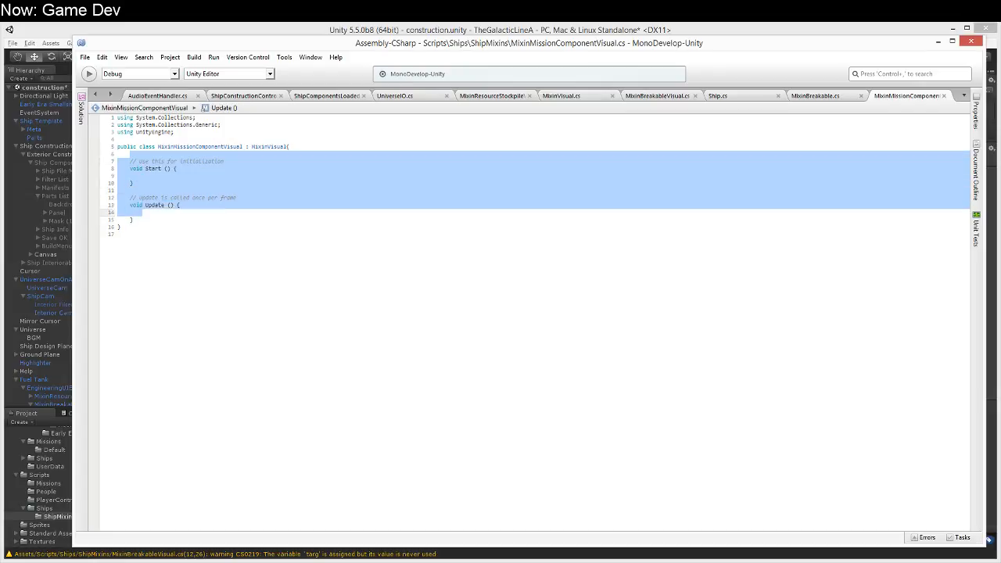
type("using UnityEngine;")
key("ctrl+z")
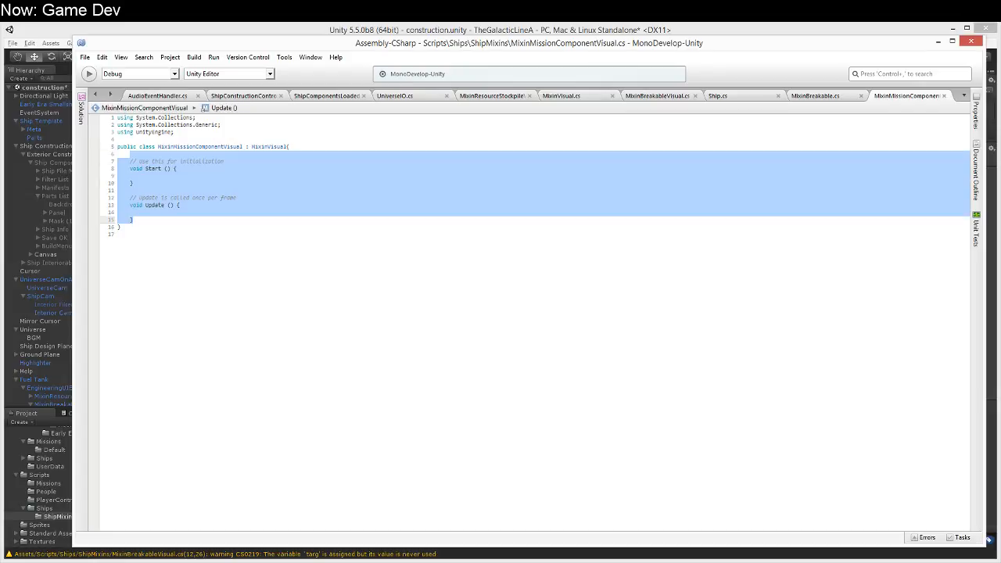
key("BackSpace")
Step: Add a using UnityEngine.UI directive below the existing using UnityEngine line
left_click(172, 138)
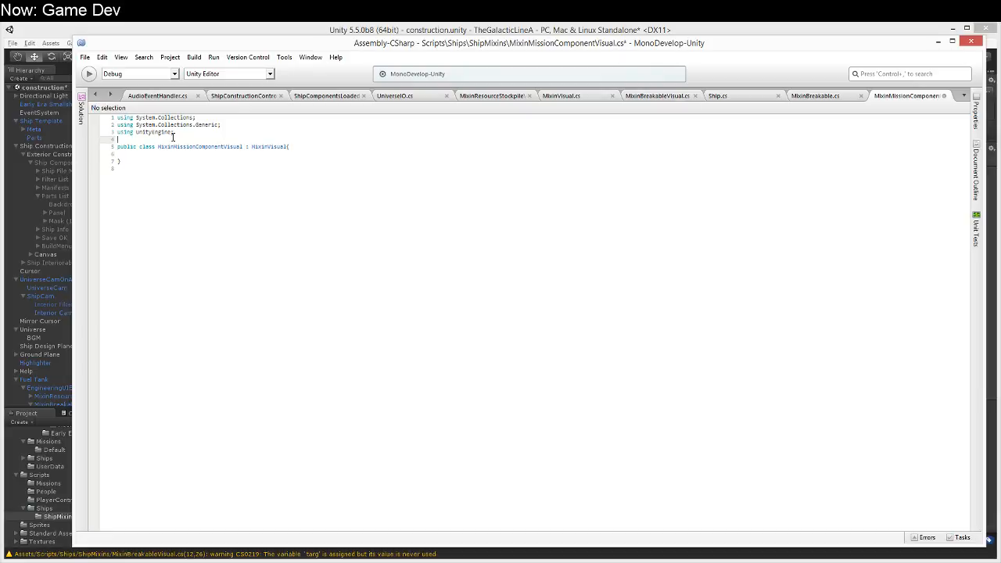
key("Up")
key("shift+End")
key("ctrl+c")
key("Down")
key("ctrl+v")
key("Left")
type(".UI")
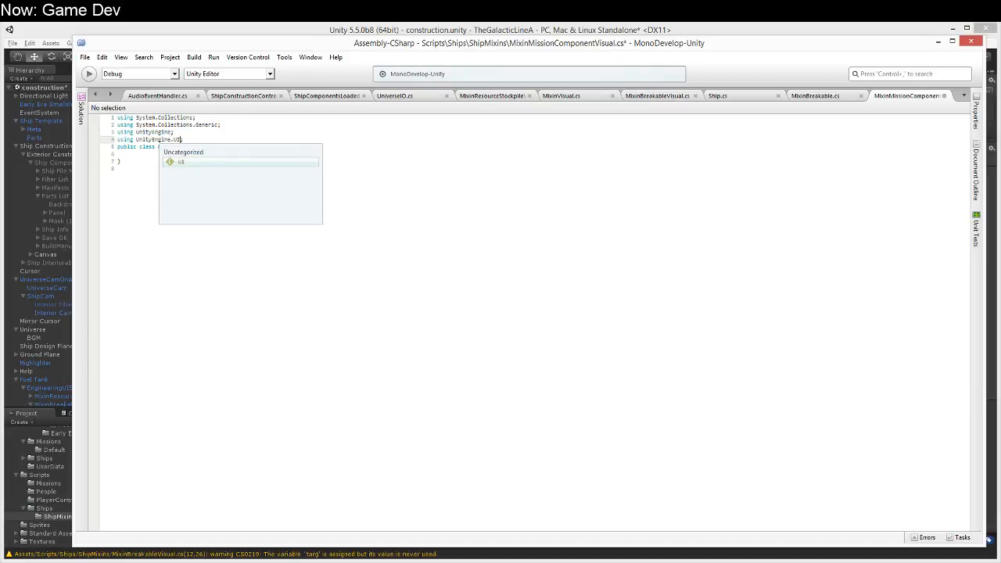
Step: Copy the toggle field and Refresh method from MixinBreakableVisual into the MixinMissionComponentVisual class, closing MixinBreakable.cs along the way
left_click(661, 94)
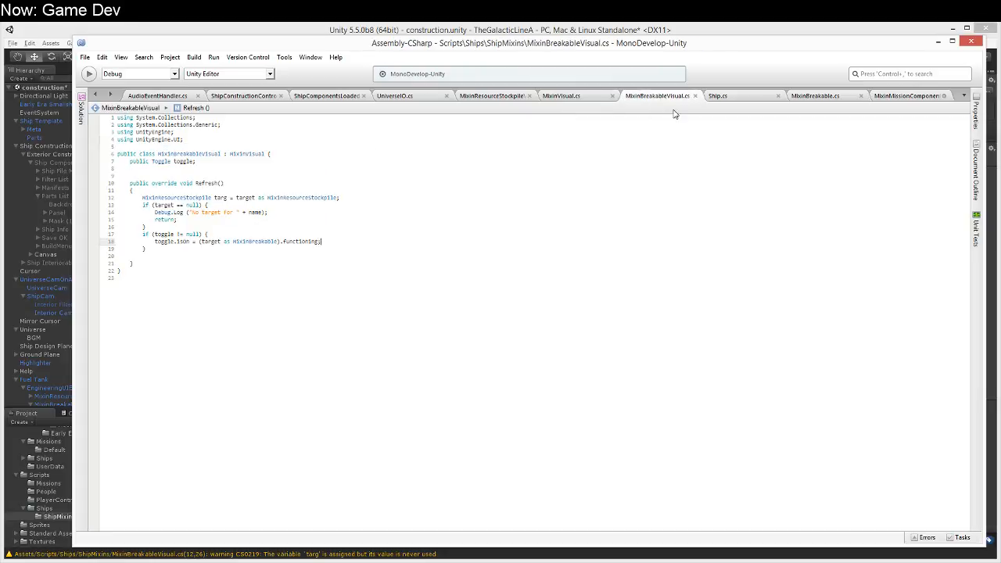
left_click(517, 96)
left_click(790, 97)
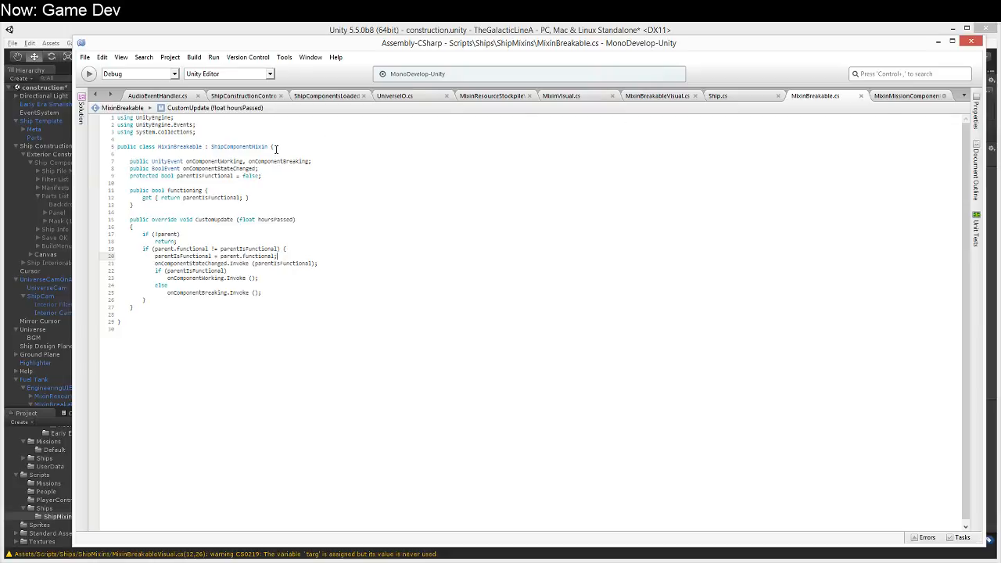
left_click(861, 96)
left_click(684, 96)
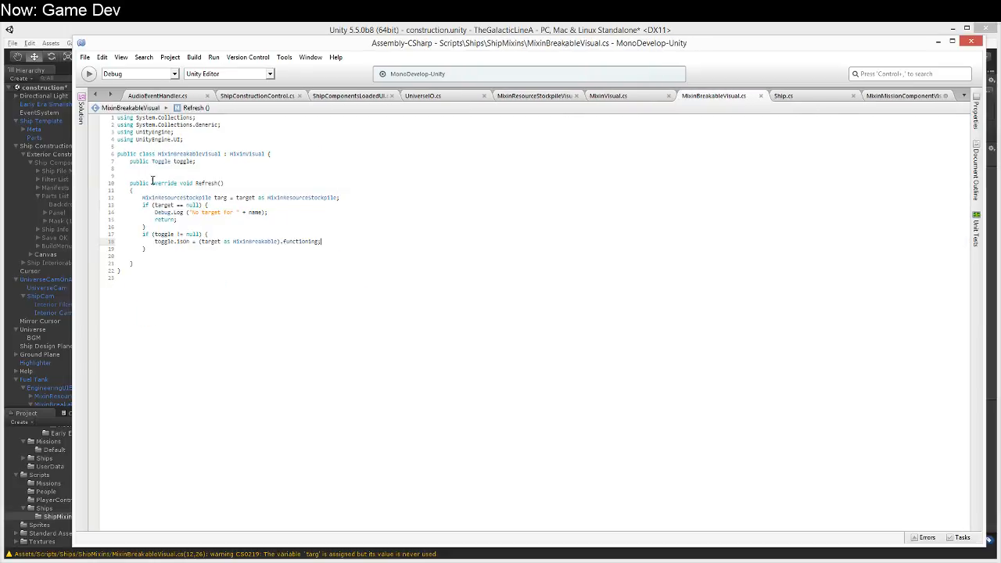
left_click_drag(130, 167, 208, 264)
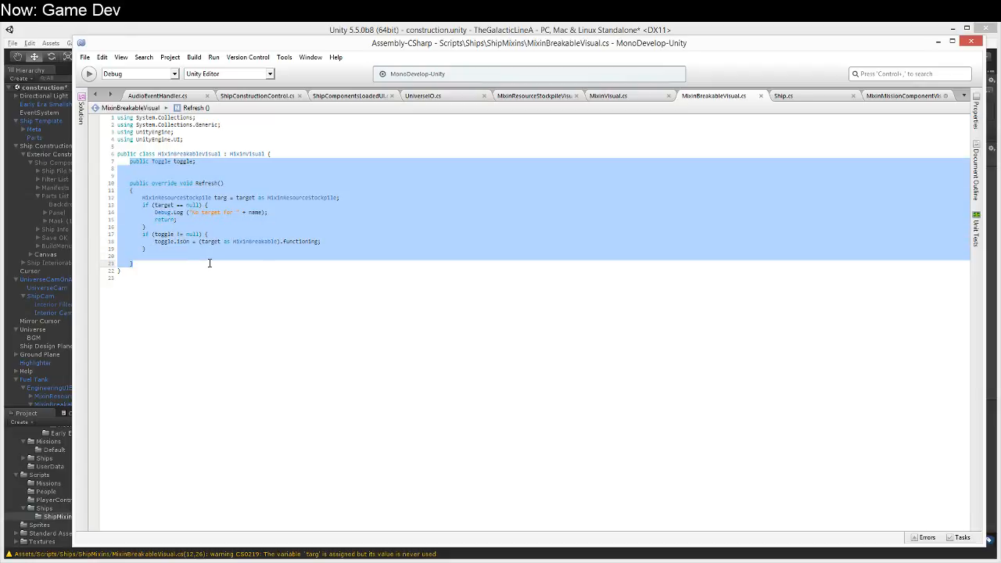
left_click(896, 96)
left_click(224, 153)
key("ctrl+v")
Step: Add a public Initialize override with a ShipComponentMixin parameter, calling base.Initialize (mixin), between the toggle field and Refresh
left_click(320, 160)
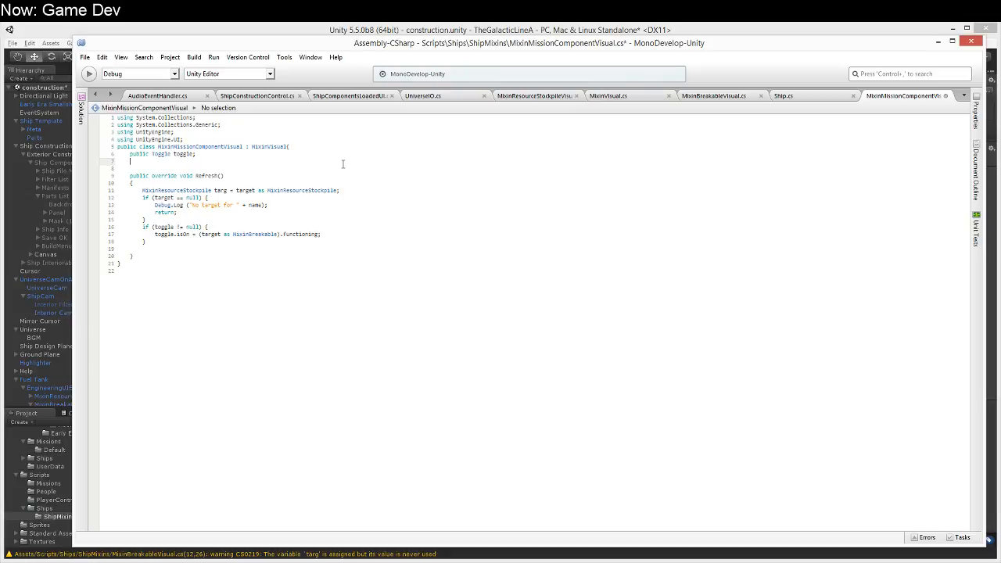
key("Return")
type("public ove")
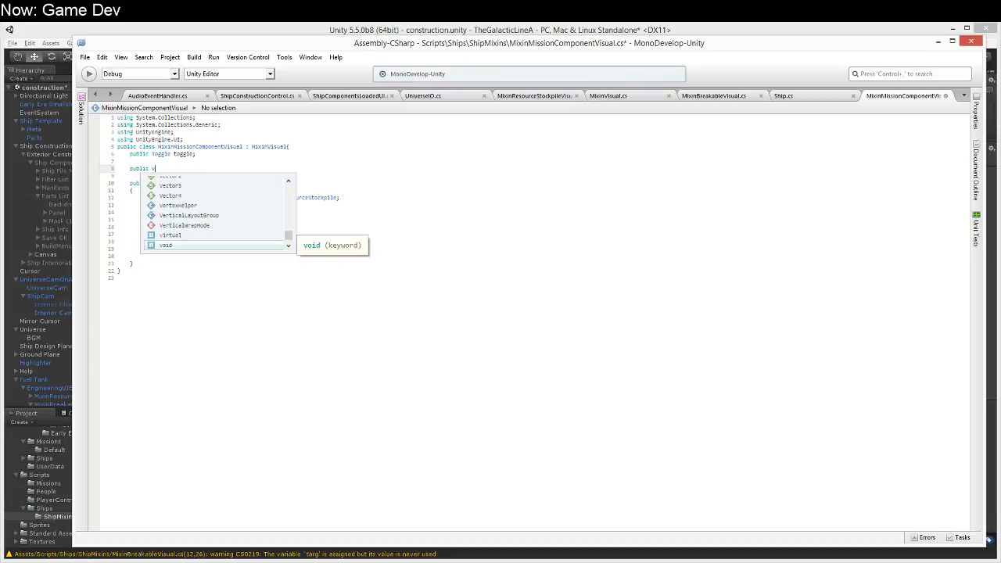
type("rride")
key("Return")
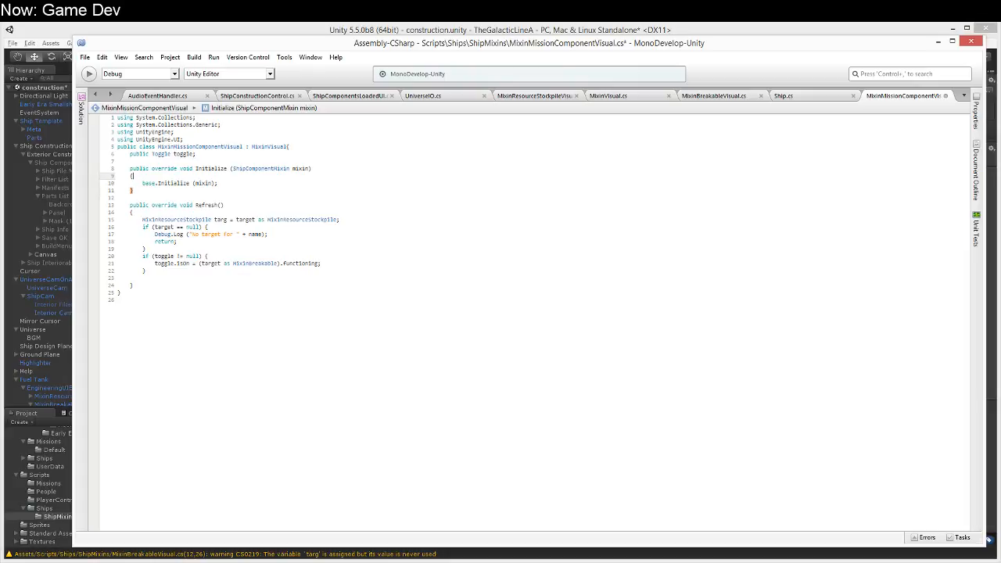
key("Down")
key("Up")
key("Up")
key("Up")
key("Up")
key("Down")
key("Down")
key("Down")
key("Up")
key("Up")
key("Up")
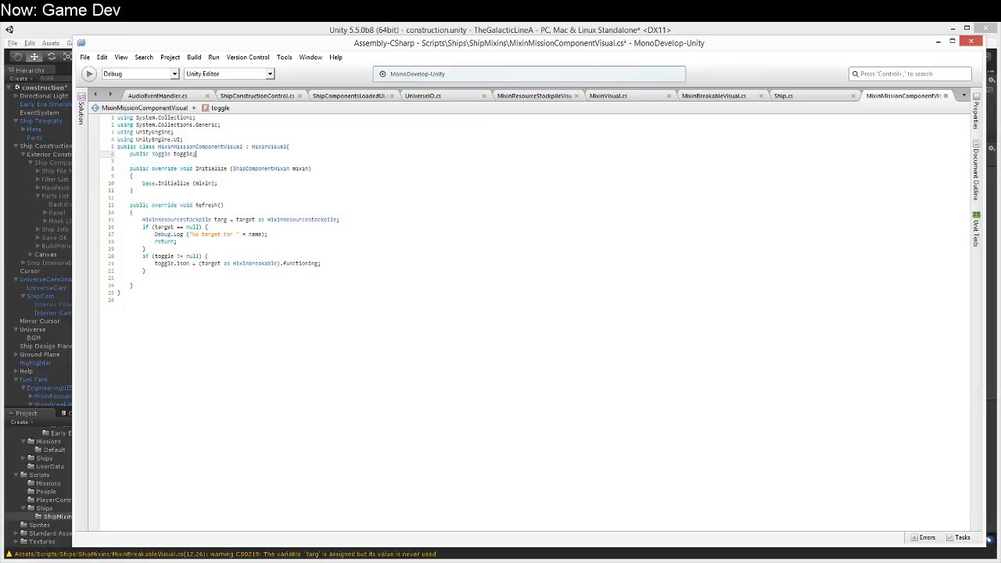
key("Return")
key("shift+Home")
key("BackSpace")
key("BackSpace")
key("Down")
key("Down")
key("Down")
key("Down")
key("Up")
key("Up")
key("Down")
key("Down")
key("Down")
key("Down")
key("Down")
key("Down")
key("Down")
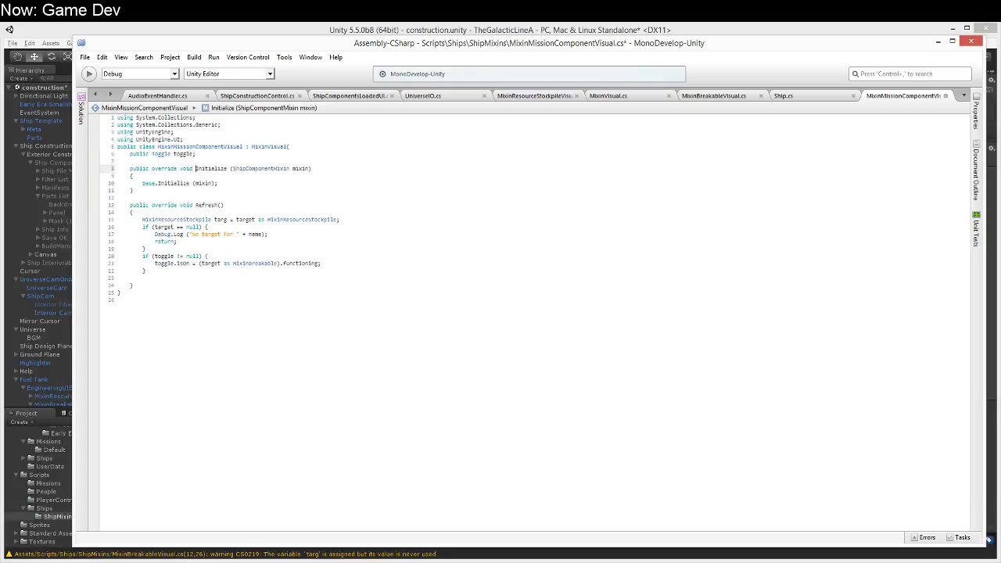
Step: Begin a public Text field declaration between the toggle field and the Initialize method
key("Up")
key("Up")
key("Up")
key("Up")
key("Up")
key("Up")
key("Up")
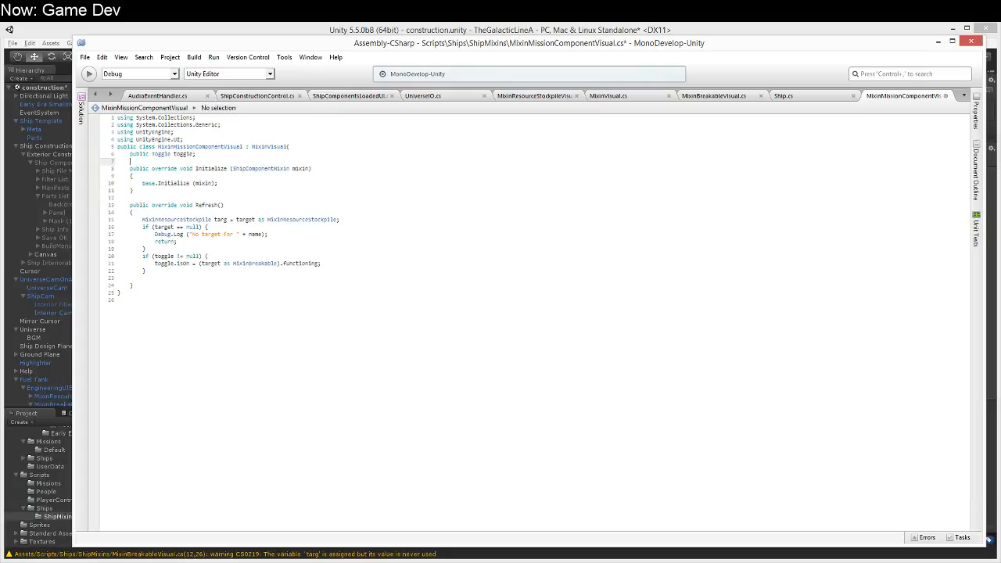
key("End")
key("Return")
key("Return")
type("public Text")
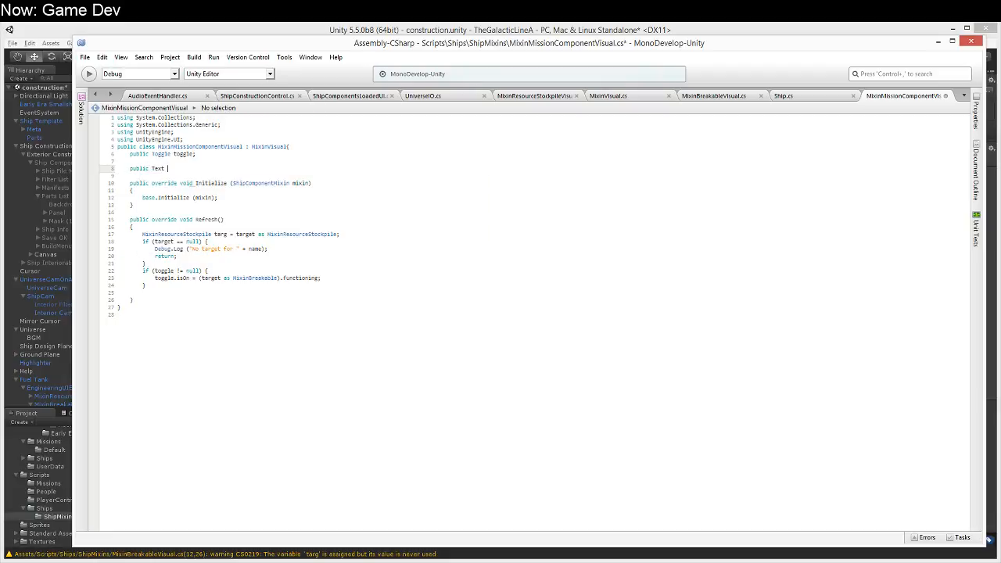
Step: Switch to Unity and examine the MixinMissionComponent script and the Sensor Dish prefab's Mixin Mission Component settings
left_click(286, 25)
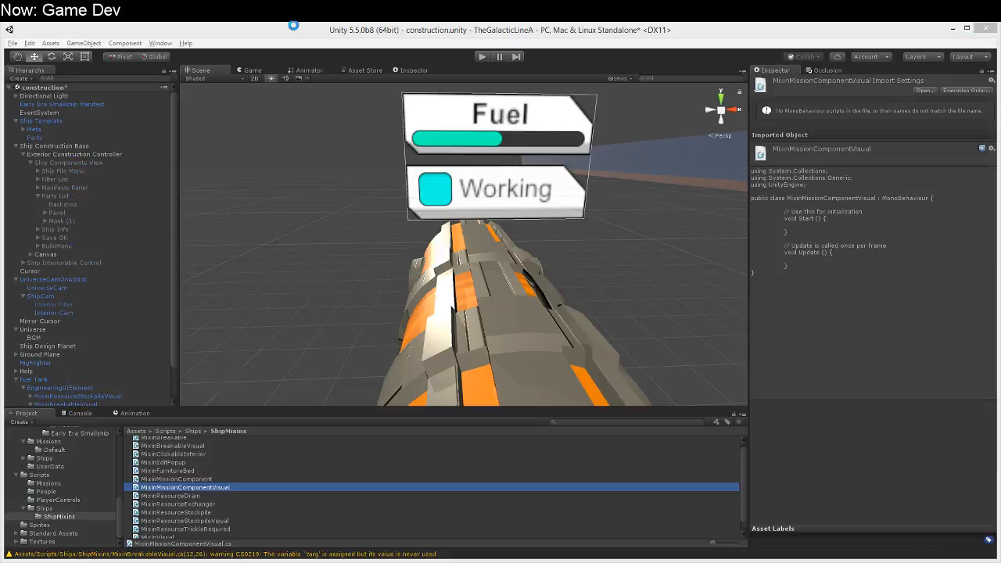
left_click(177, 478)
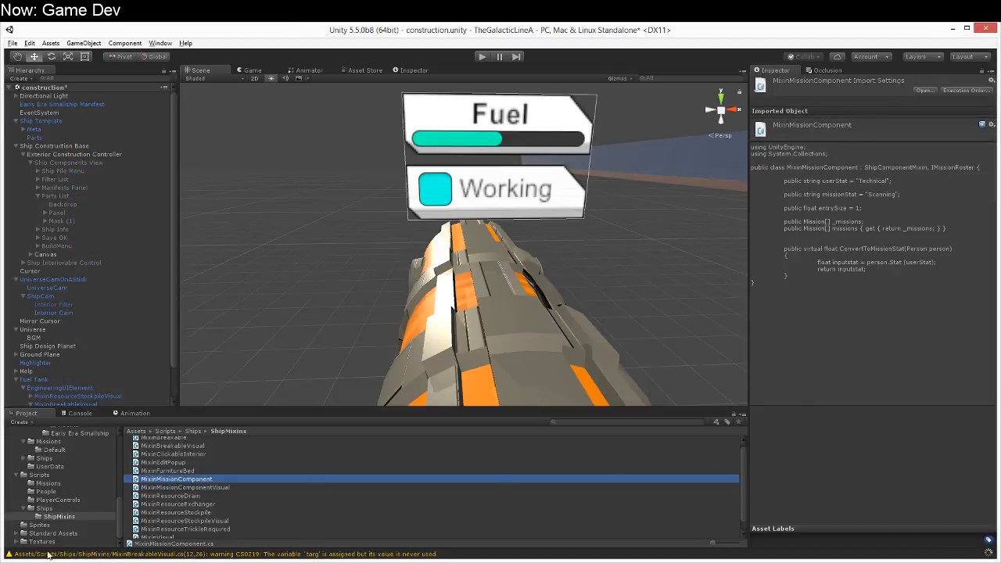
left_click(68, 449)
scroll(68, 450, "up", 2)
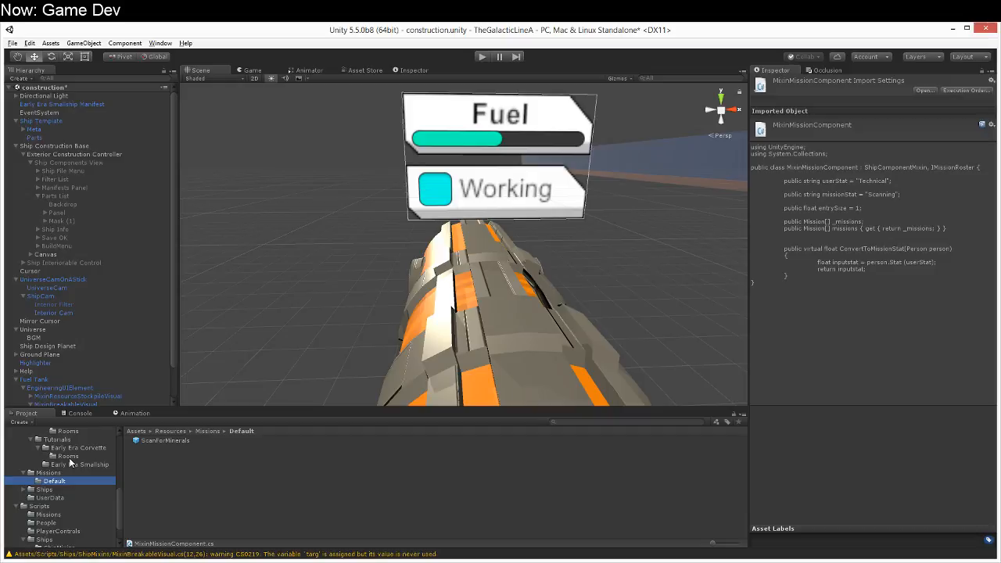
left_click(73, 466)
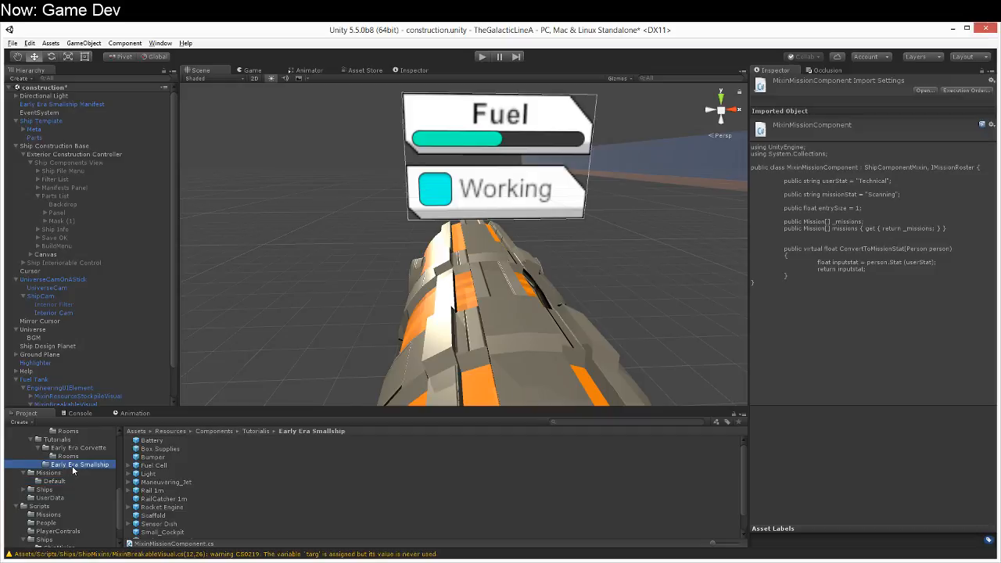
left_click(163, 524)
scroll(901, 460, "down", 5)
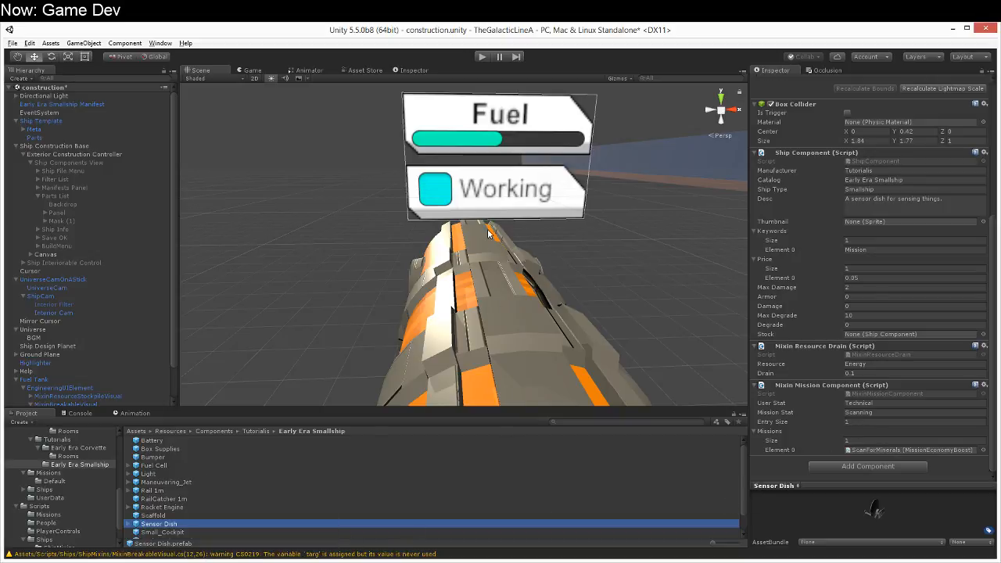
Step: Duplicate the MixinBreakableVisual object under EngineeringUIElement and rename the copy MixinMissionComponentVisual
left_click(77, 405)
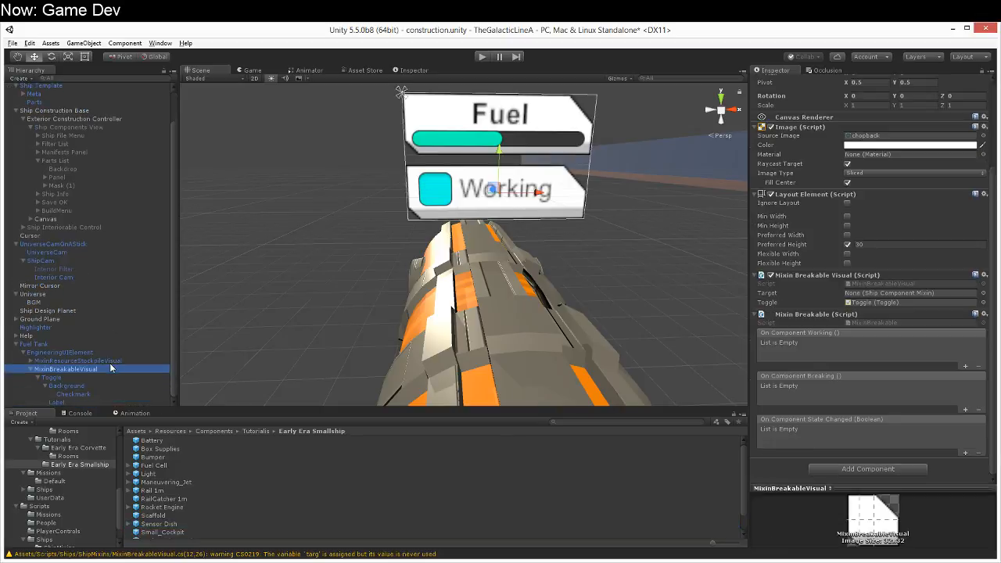
key("ctrl+d")
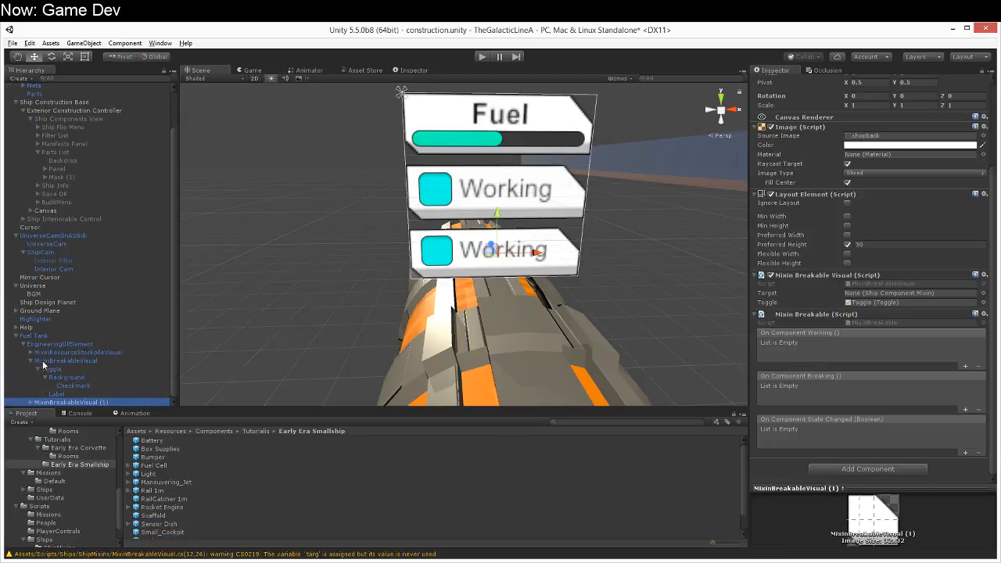
left_click(28, 363)
left_click(29, 362)
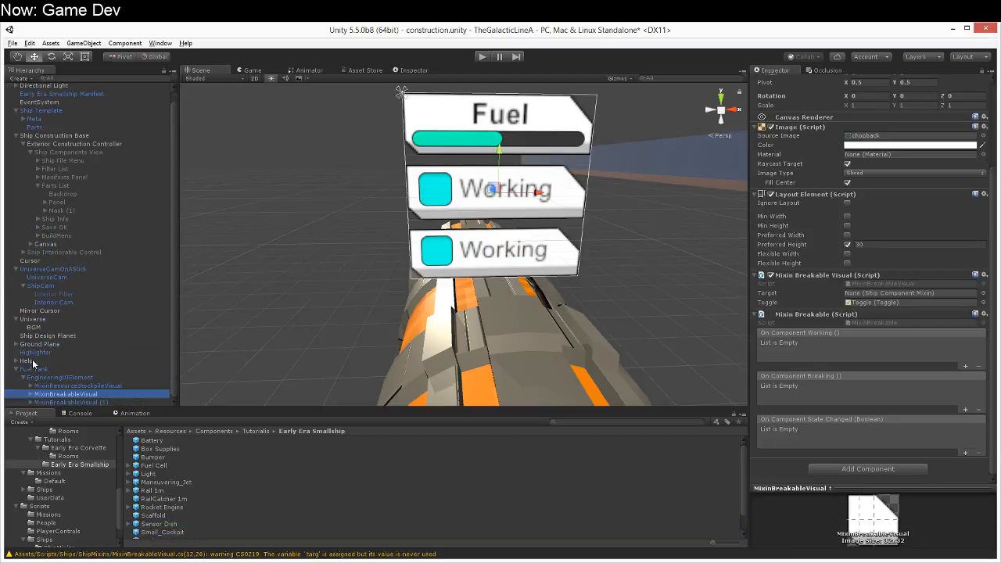
left_click(62, 403)
key("F2")
left_click_drag(50, 403, 220, 409)
type("MixinMi")
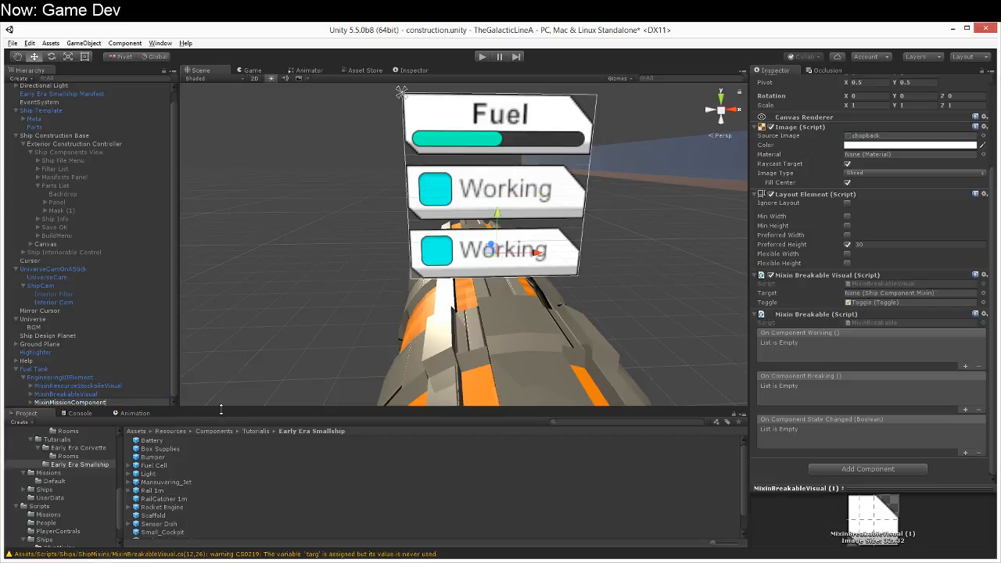
type("ssionComponentVisual")
key("Return")
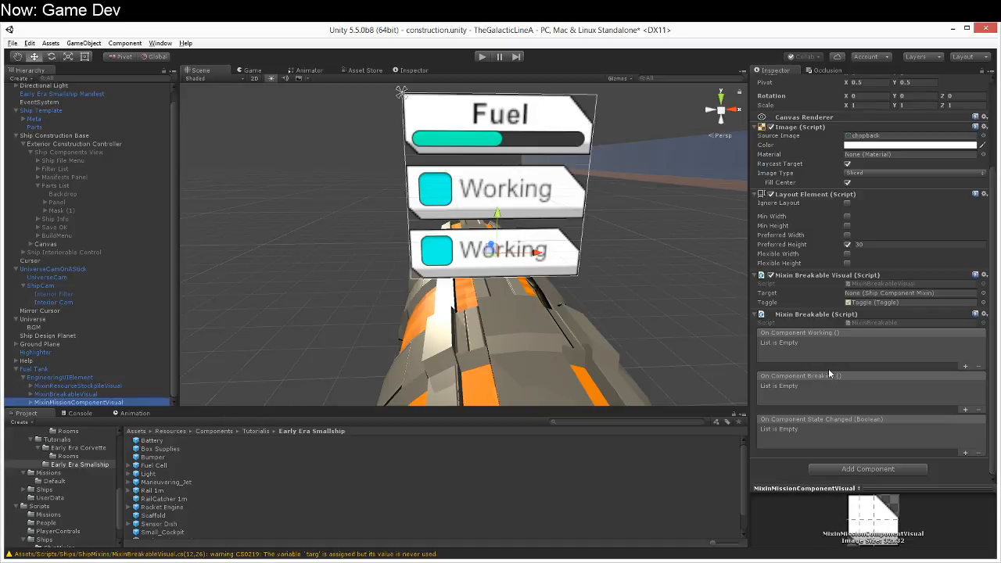
Step: Delete the Toggle child from MixinMissionComponentVisual, accepting the break of the prefab instance
left_click(30, 402)
left_click(47, 402)
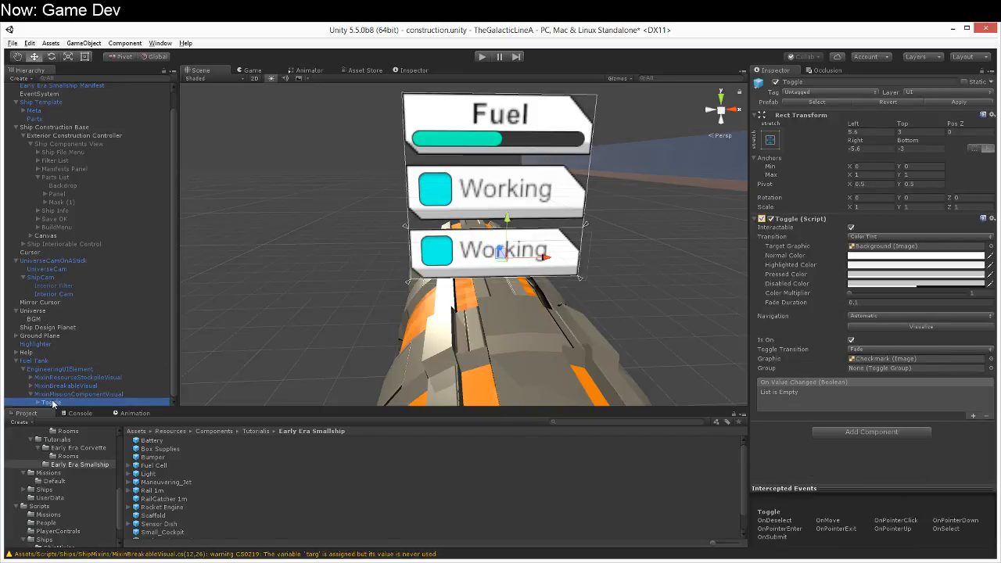
scroll(52, 400, "up", 1)
key("Delete")
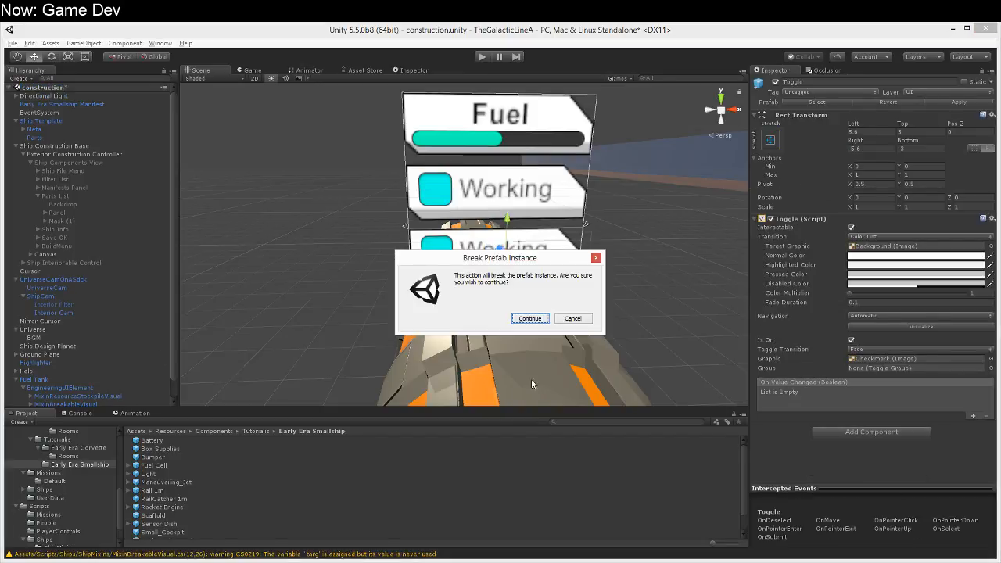
left_click(529, 319)
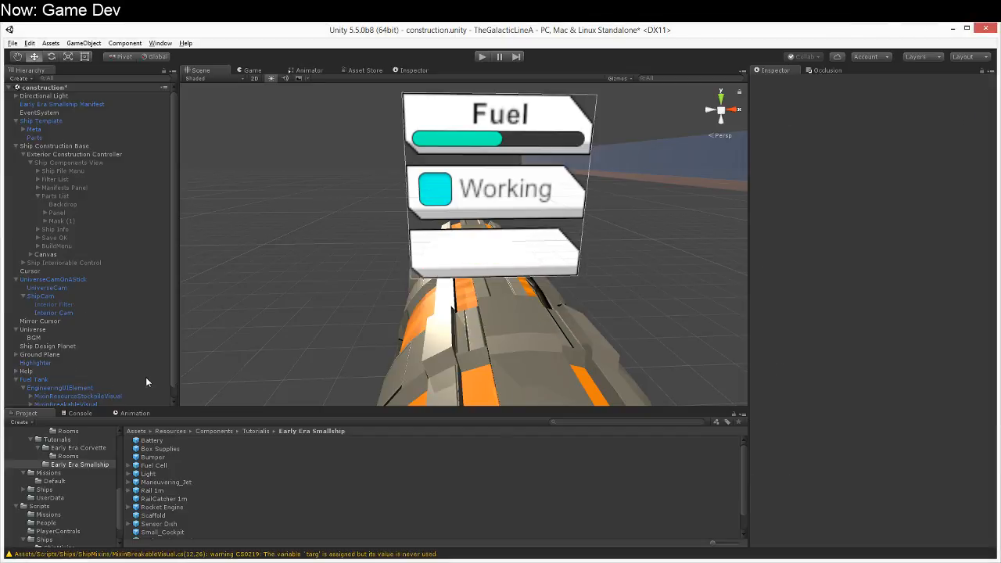
Step: Set the preferred height of MixinMissionComponentVisual's Layout Element to 60
left_click_drag(173, 381, 174, 406)
left_click(127, 401)
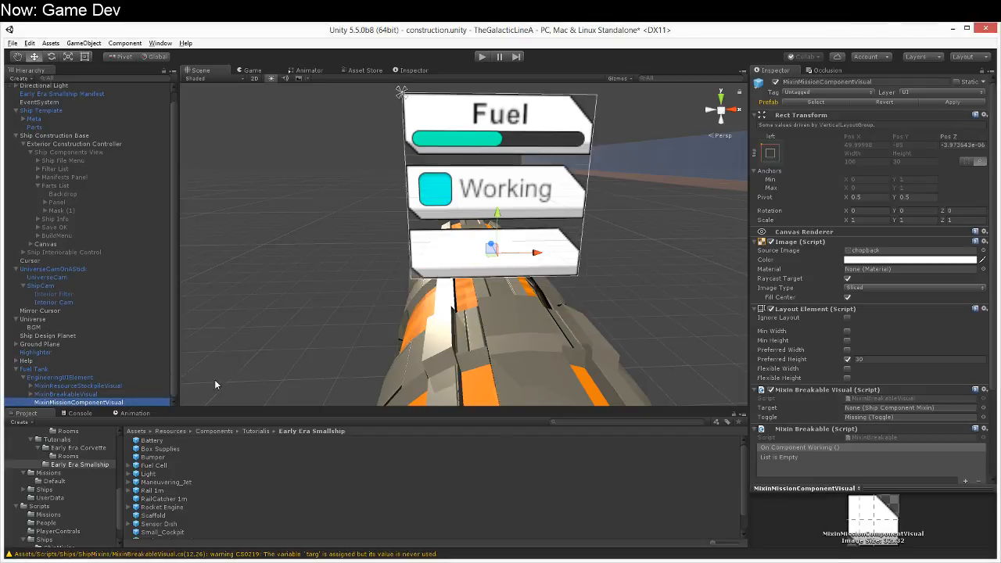
scroll(555, 355, "down", 1)
scroll(915, 422, "down", 5)
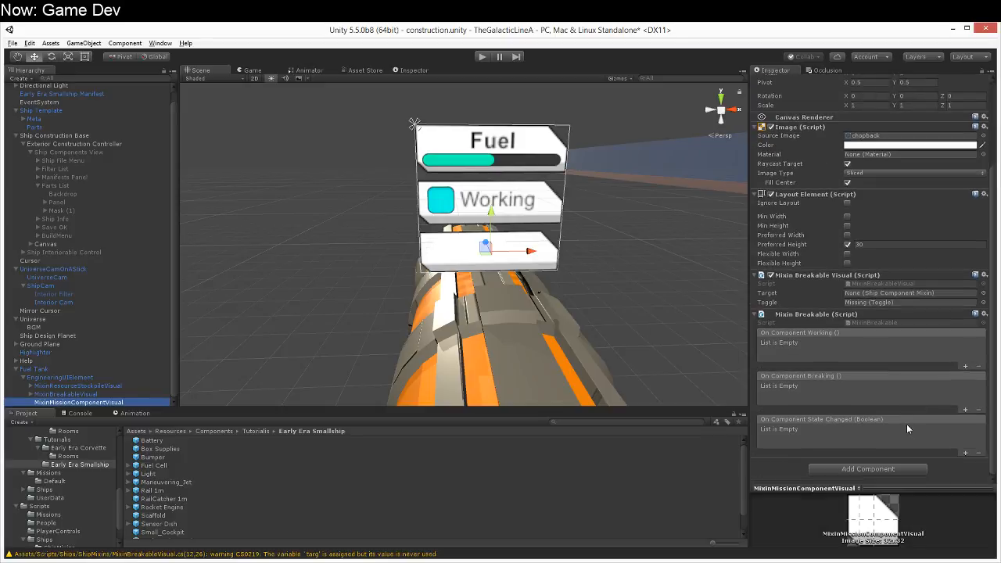
left_click(899, 246)
scroll(898, 247, "up", 1)
type("60")
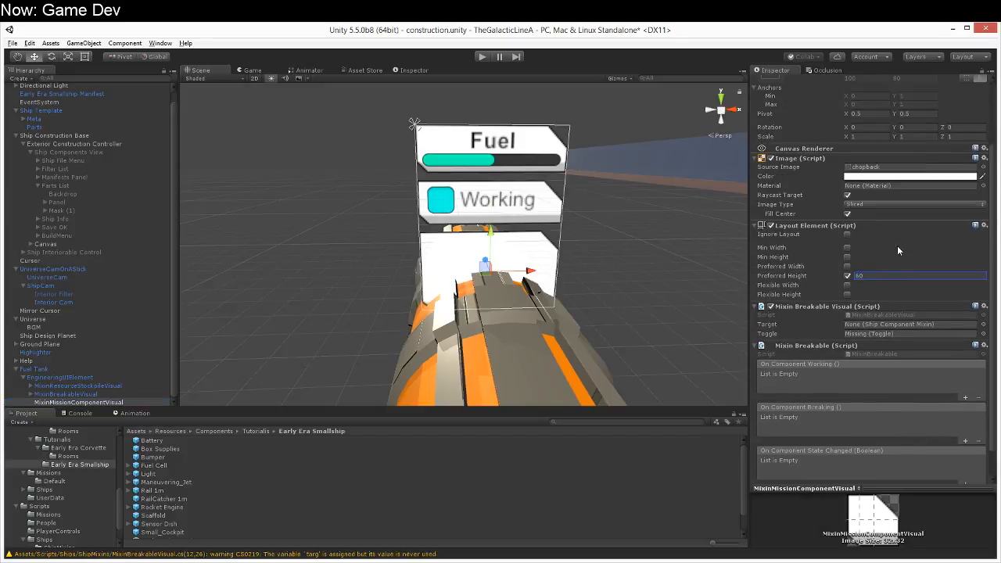
Step: Set the Y pivot of EngineeringUIElement's Rect Transform to 0
left_click(64, 379)
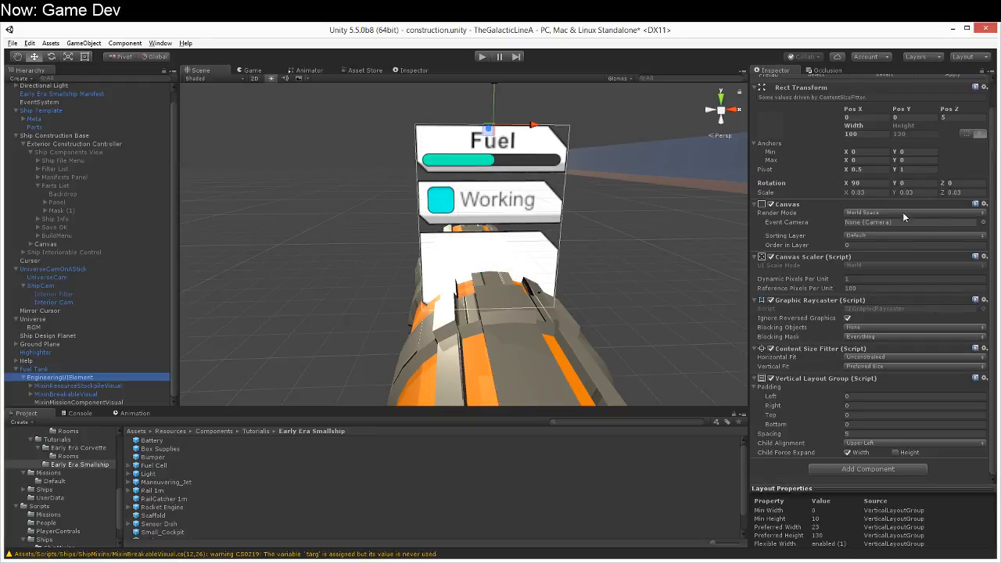
scroll(856, 272, "up", 1)
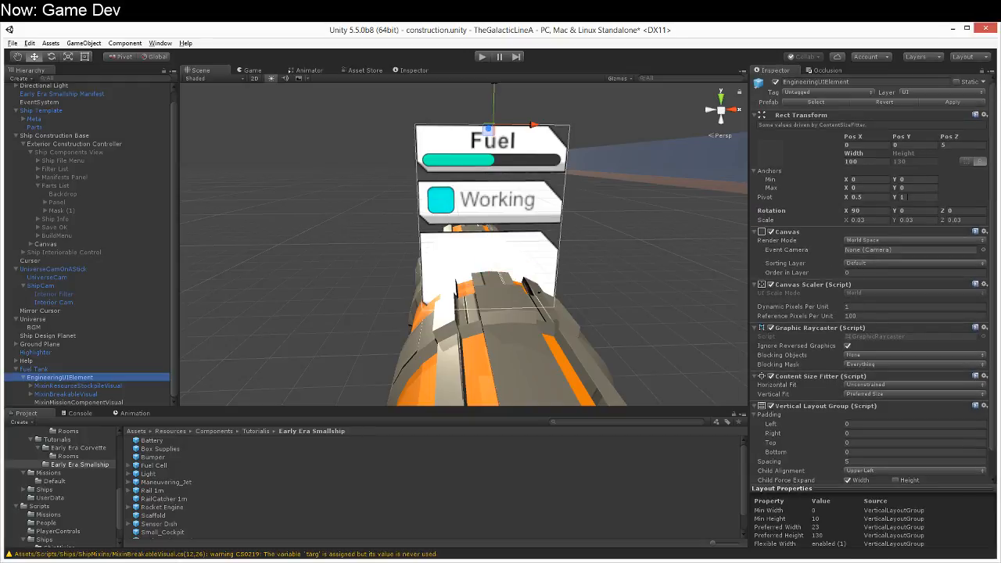
left_click(911, 197)
type("0")
scroll(561, 180, "down", 5)
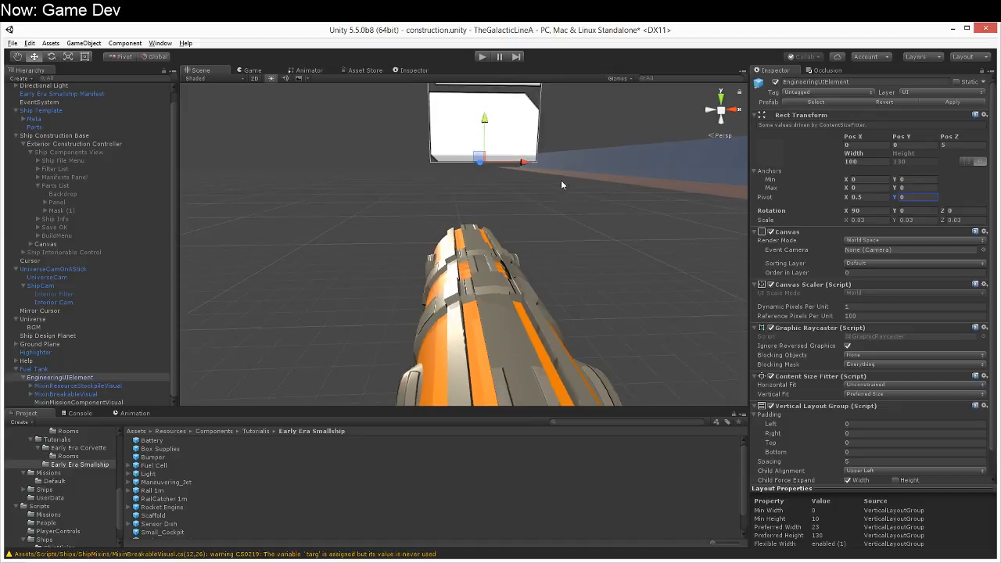
middle_click_drag(559, 185, 531, 269)
scroll(520, 282, "up", 4)
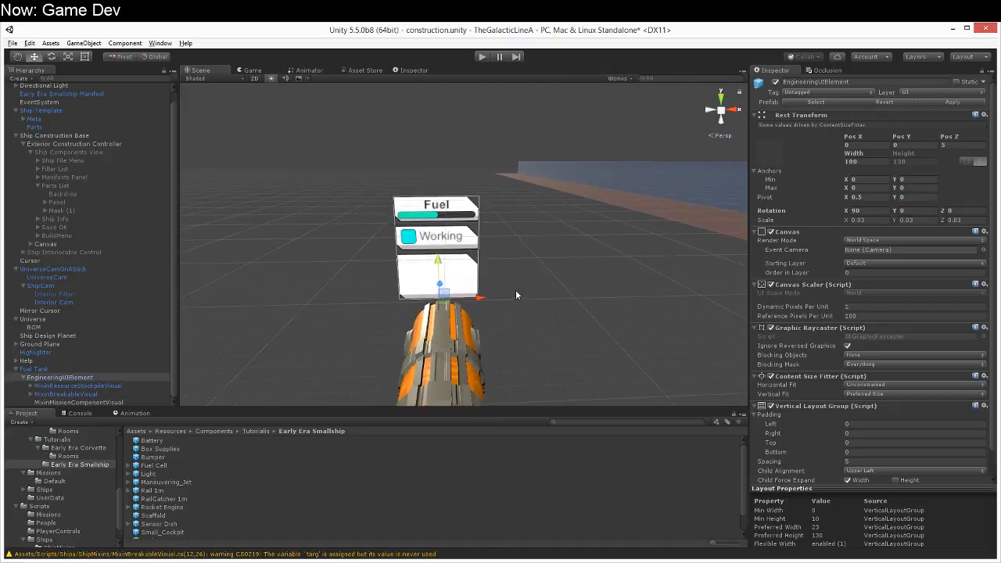
Step: Delete the three visual objects under EngineeringUIElement and undo the deletion
left_click(106, 387)
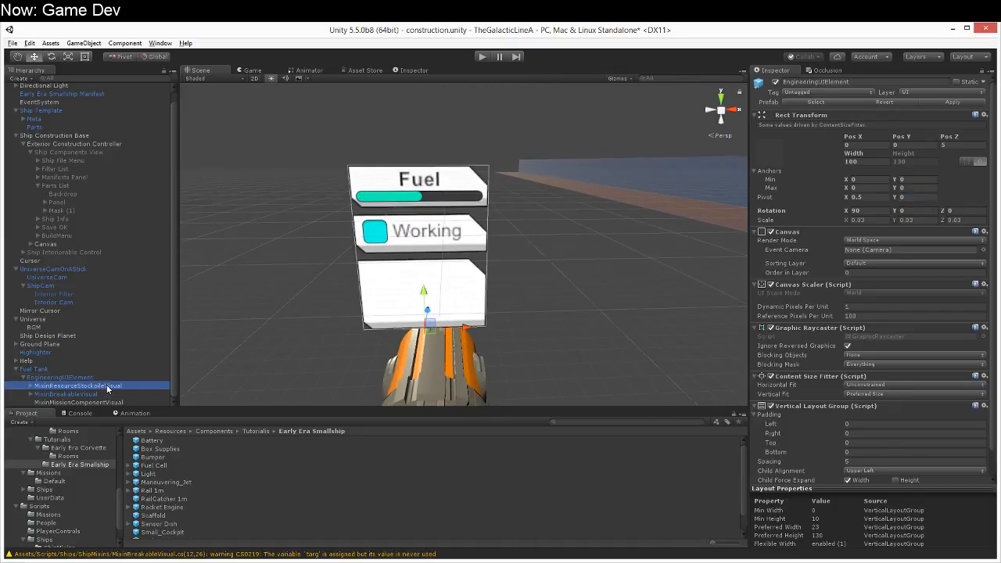
left_click(114, 402, "shift")
key("Delete")
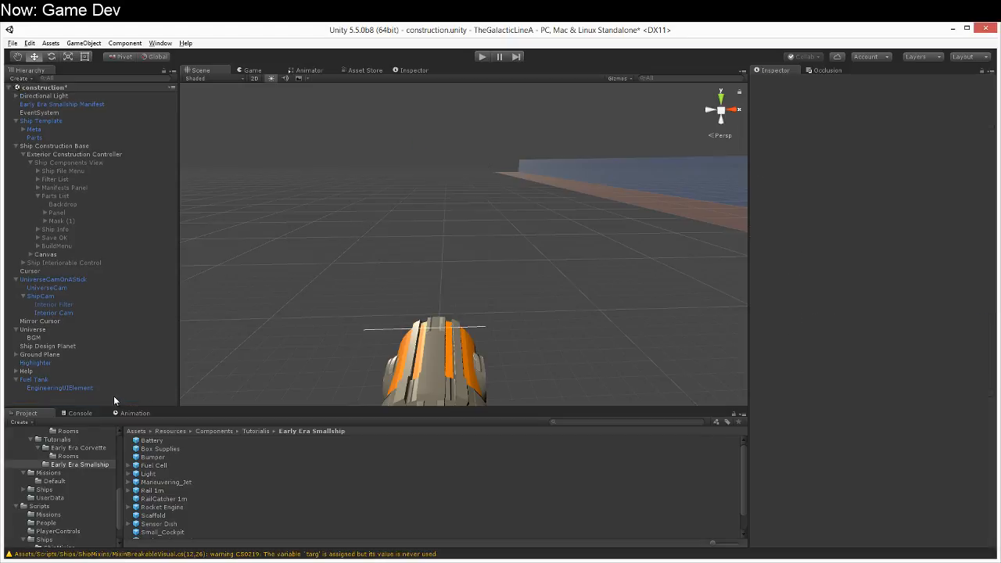
left_click(96, 389)
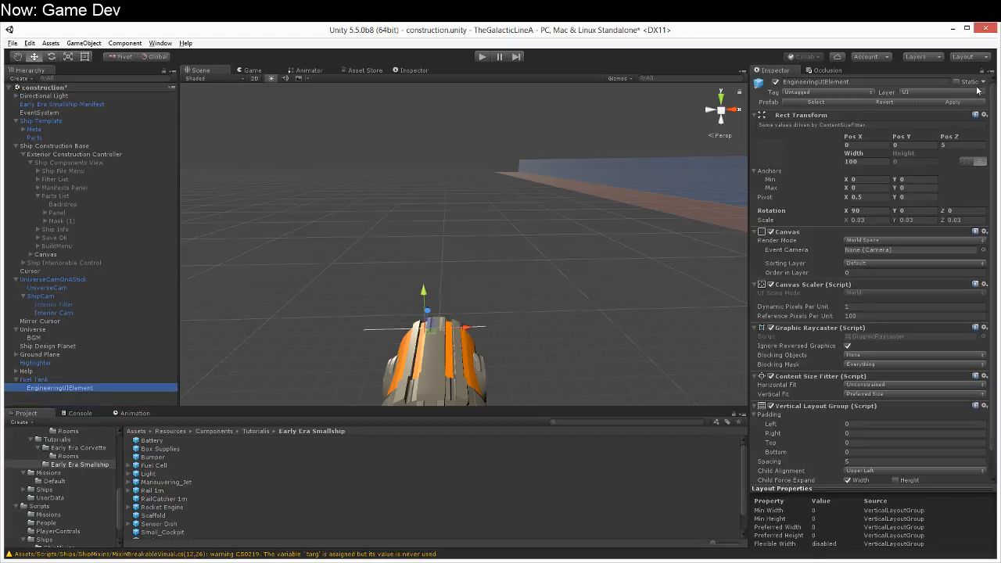
left_click(81, 396)
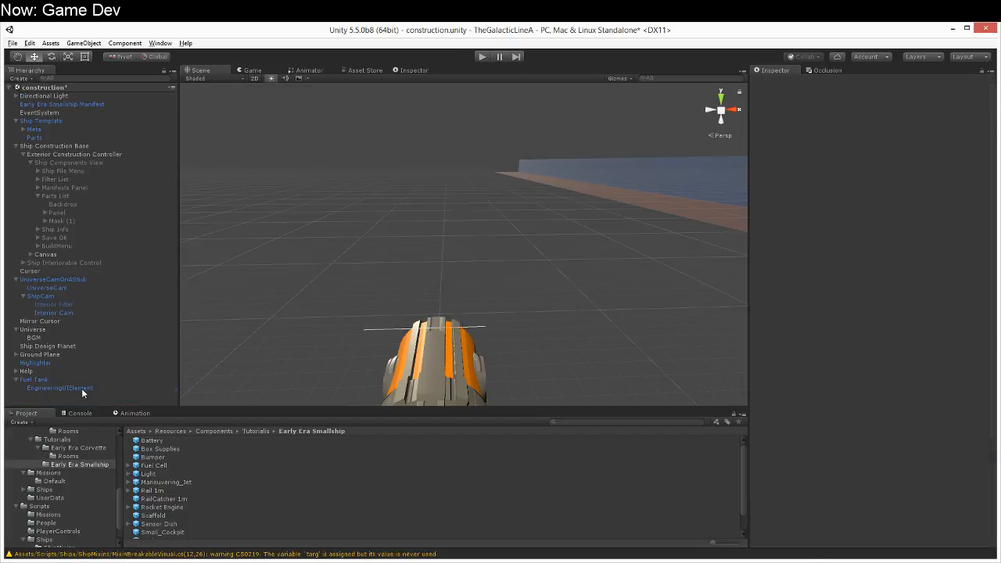
key("ctrl+z")
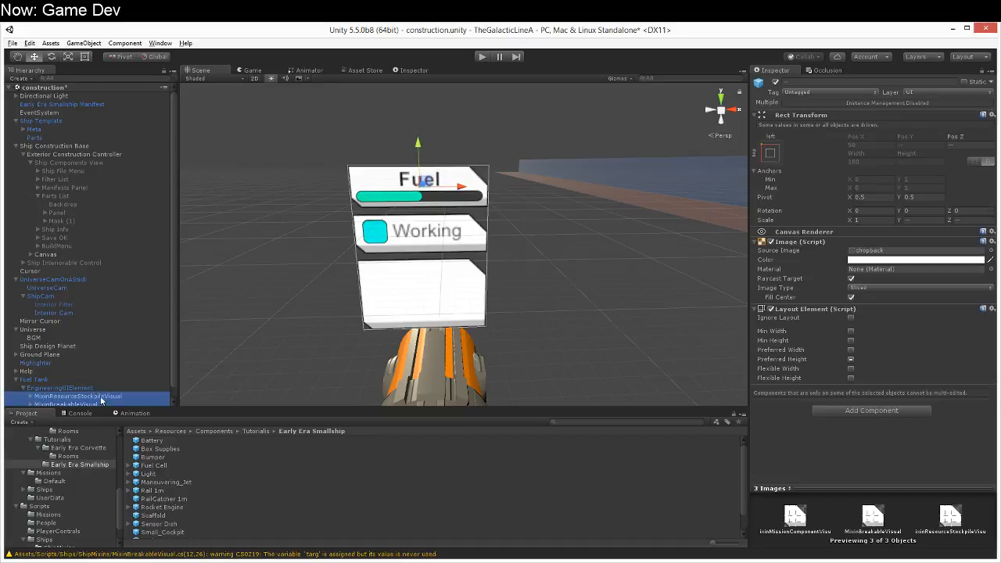
Step: Move the three visual objects out of EngineeringUIElement into Fuel Tank and back under EngineeringUIElement
left_click(103, 404)
left_click(104, 396)
scroll(106, 401, "down", 1)
left_click(109, 403, "shift")
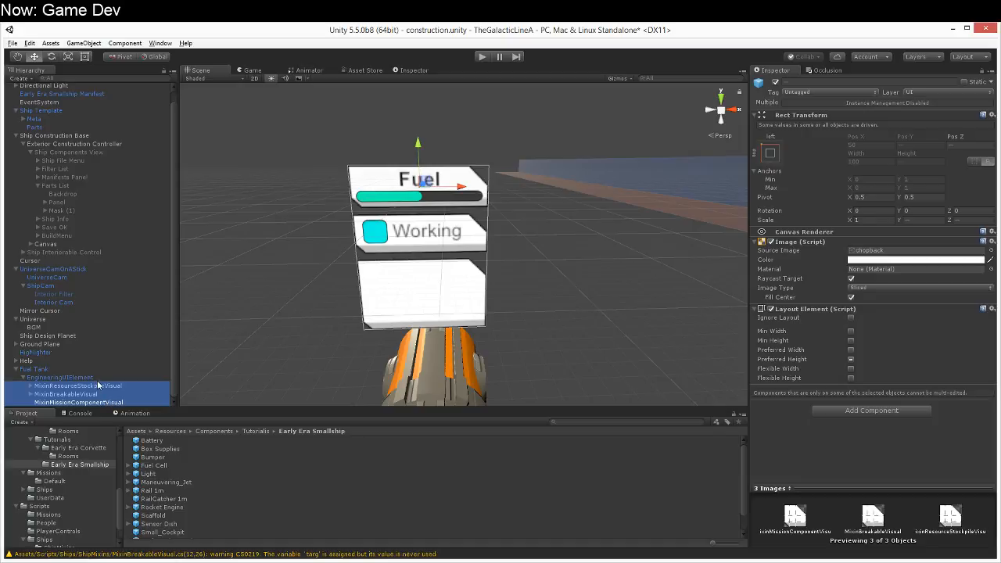
left_click_drag(101, 386, 53, 370)
left_click(57, 378)
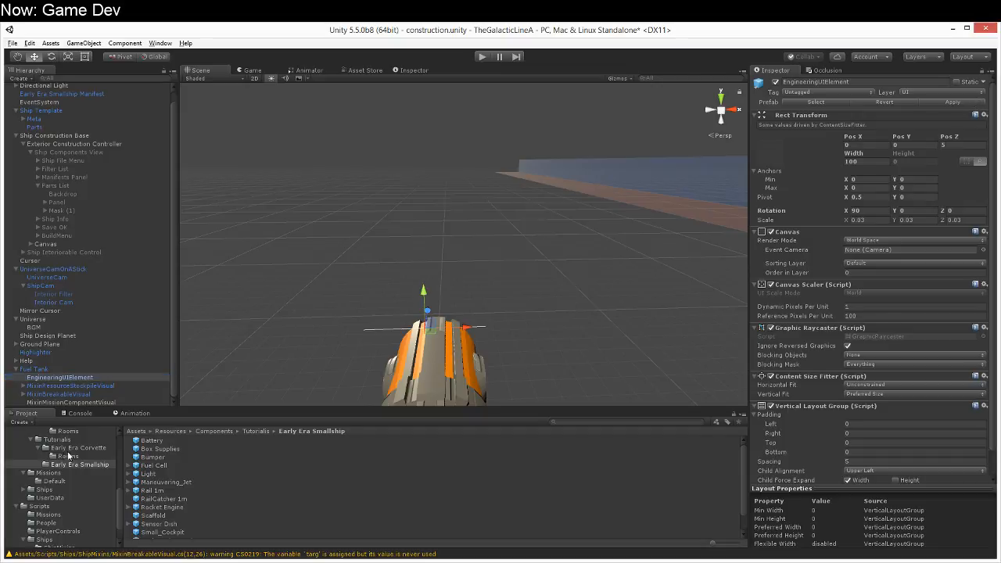
left_click(78, 386)
left_click(83, 404, "shift")
left_click_drag(83, 402, 78, 378)
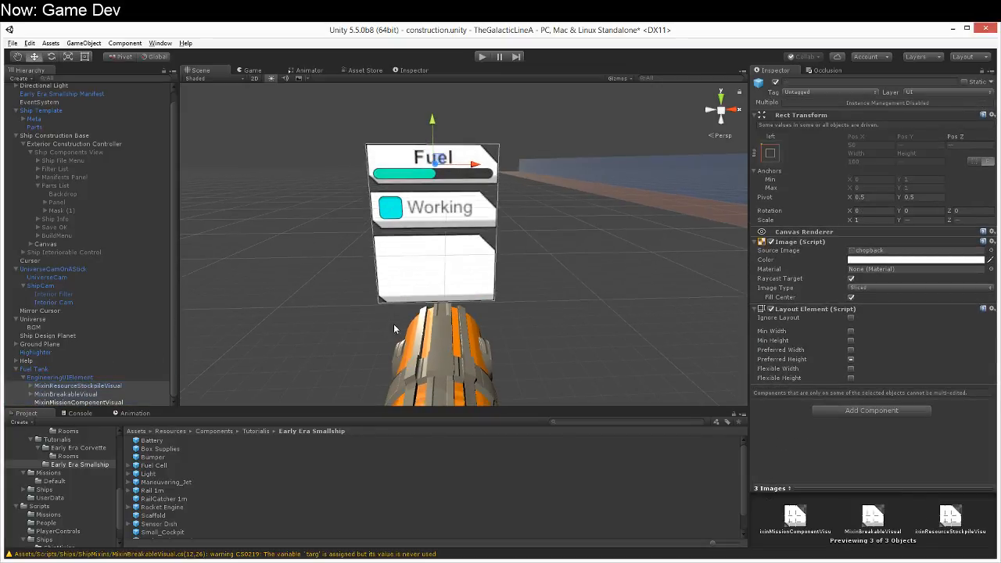
left_click(144, 376)
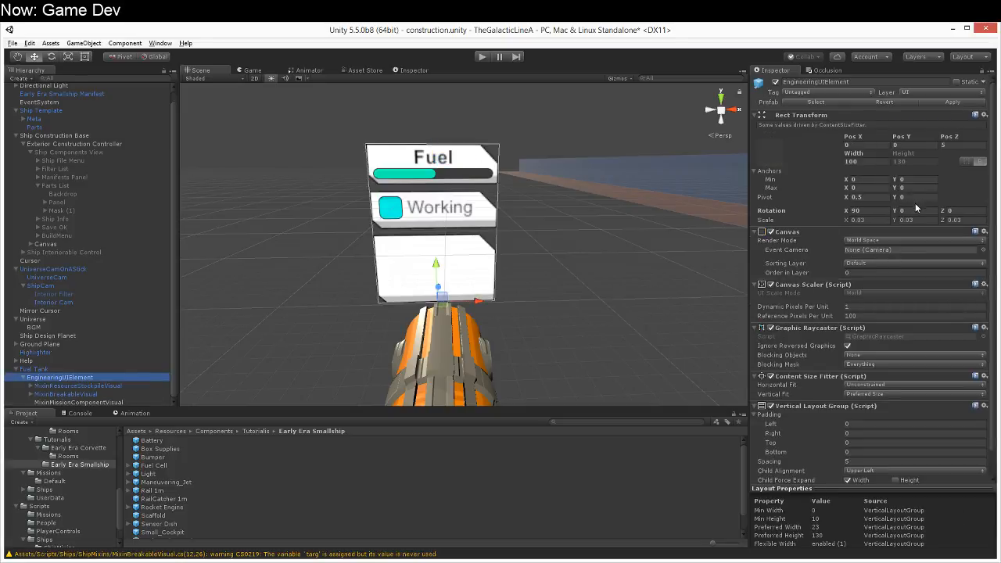
Step: Add a UI Text object as a child of MixinMissionComponentVisual
left_click(83, 402)
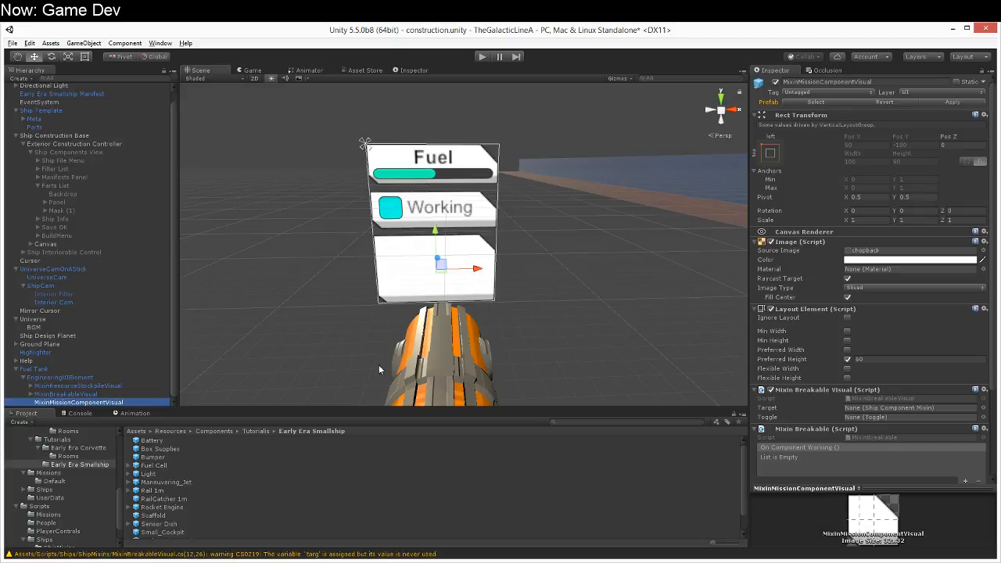
scroll(434, 379, "up", 3)
right_click_drag(421, 373, 421, 365)
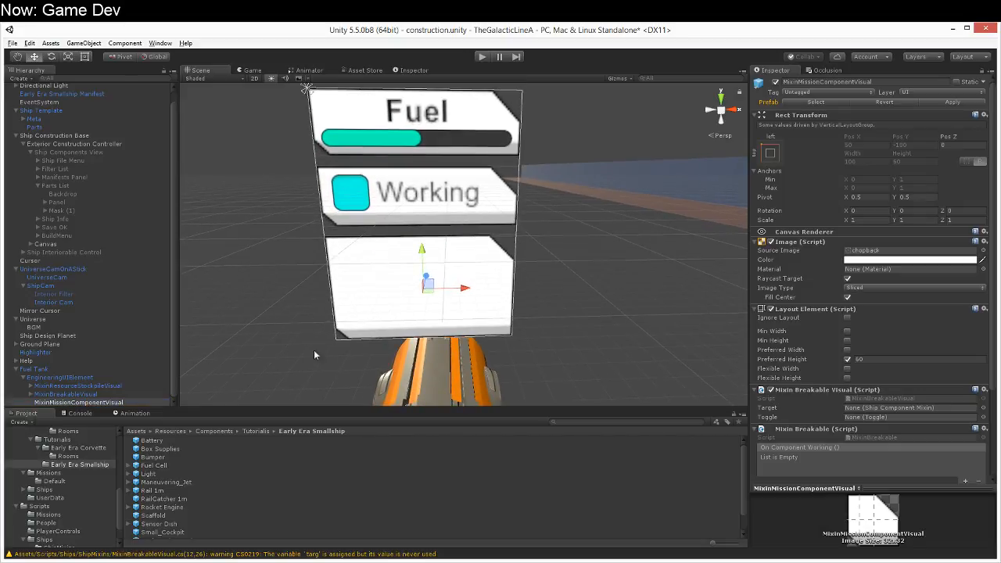
right_click(99, 403)
mouse_move(104, 374)
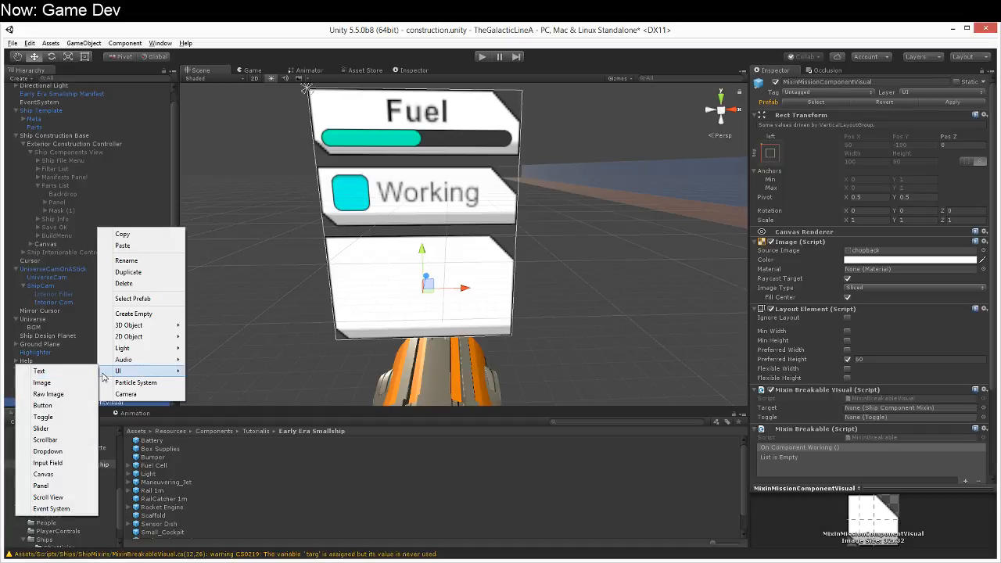
left_click(40, 371)
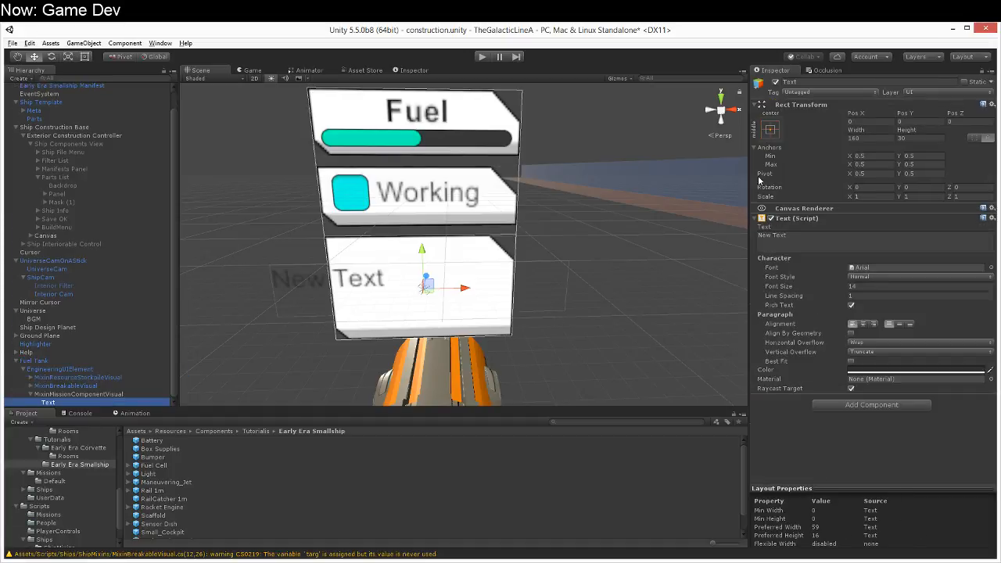
Step: Anchor and position the new Text with the top-stretch preset and set its left offset to 3
left_click(770, 131)
left_click(883, 215, "alt+shift")
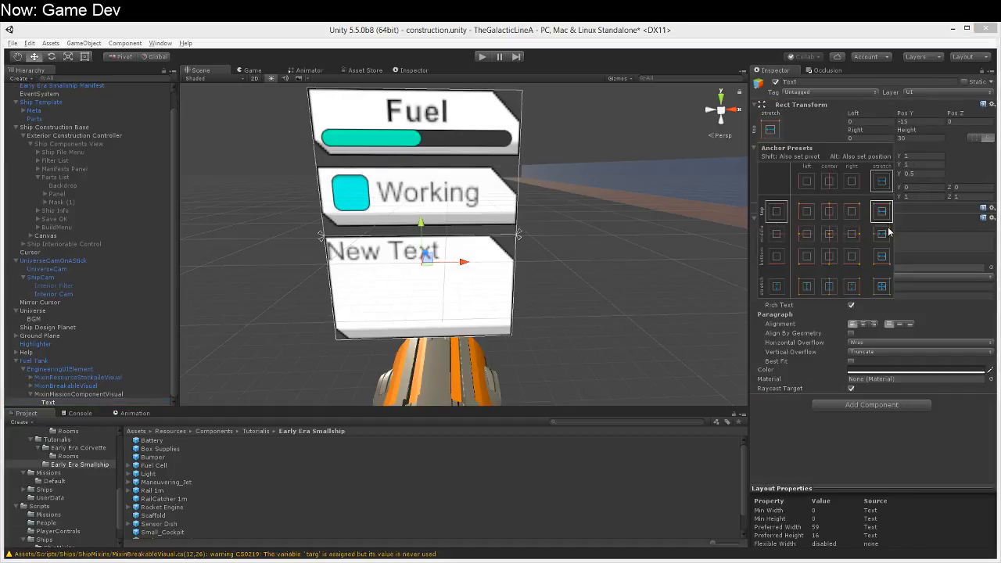
left_click(890, 435)
left_click(867, 122)
type("5")
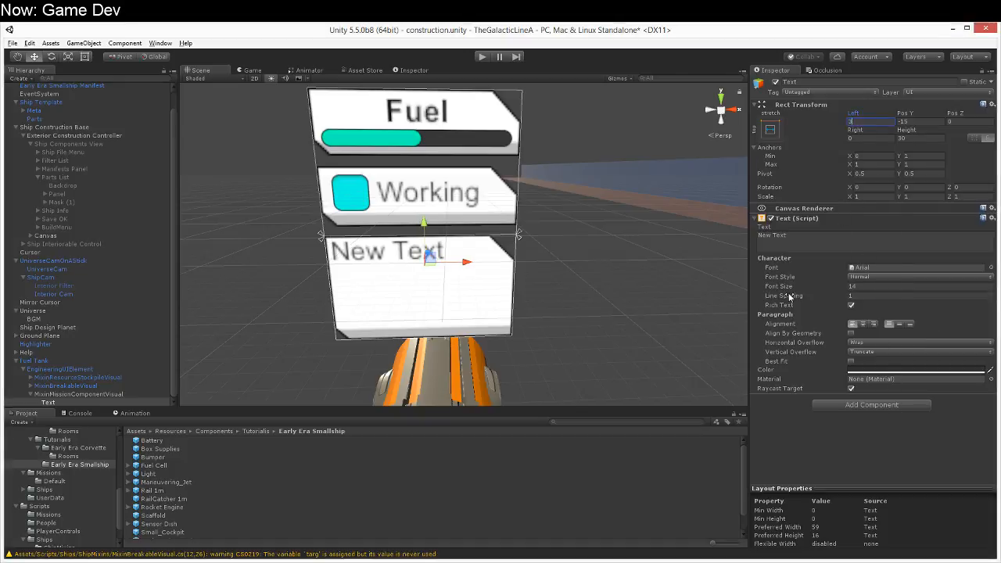
Step: Darken the Text object's colour to near black and set its font size to 12
left_click(876, 277)
left_click(876, 288)
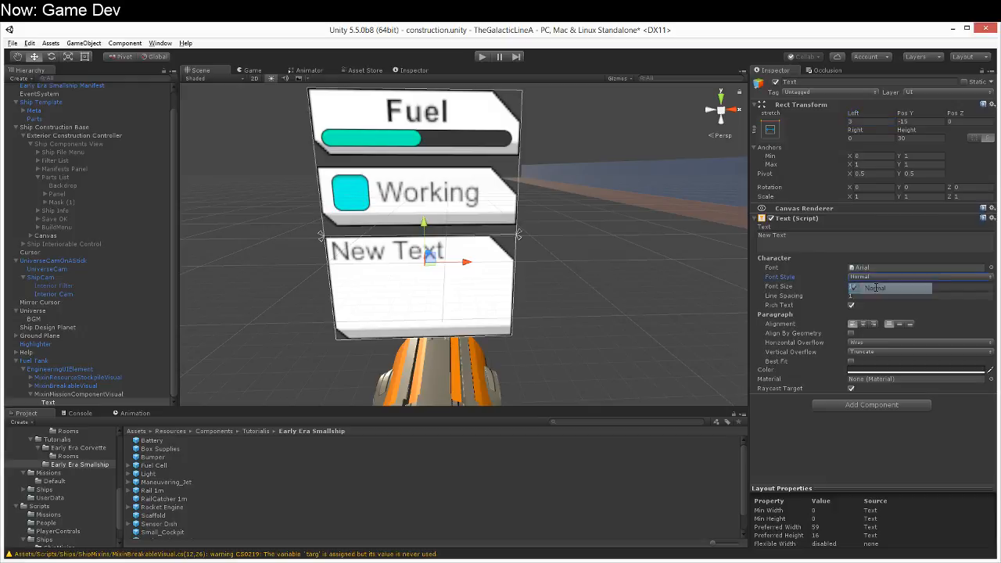
left_click(876, 369)
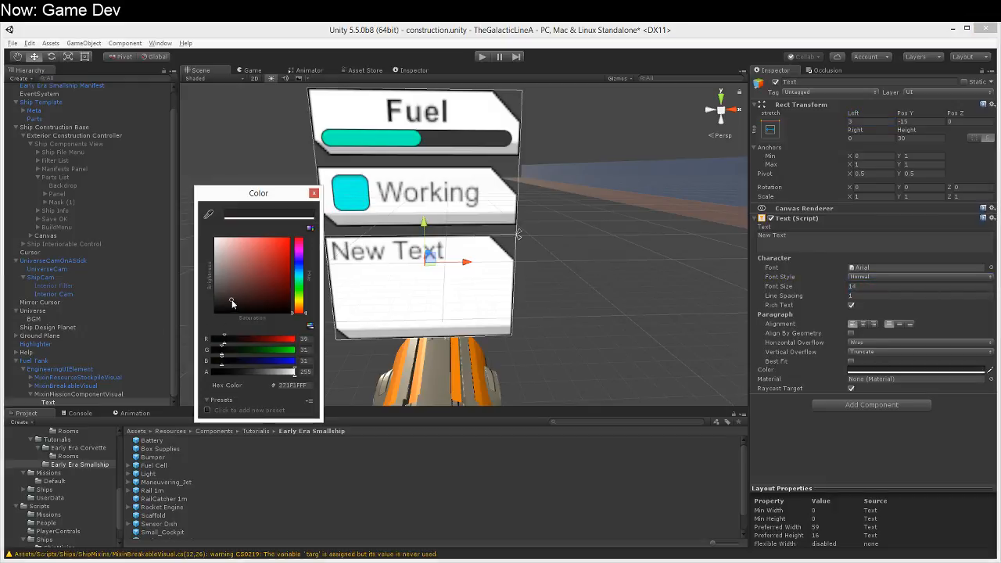
left_click(314, 193)
left_click(861, 286)
type("12")
Step: Set the Text object's content to "Mission:"
left_click(865, 241)
type("Mission ")
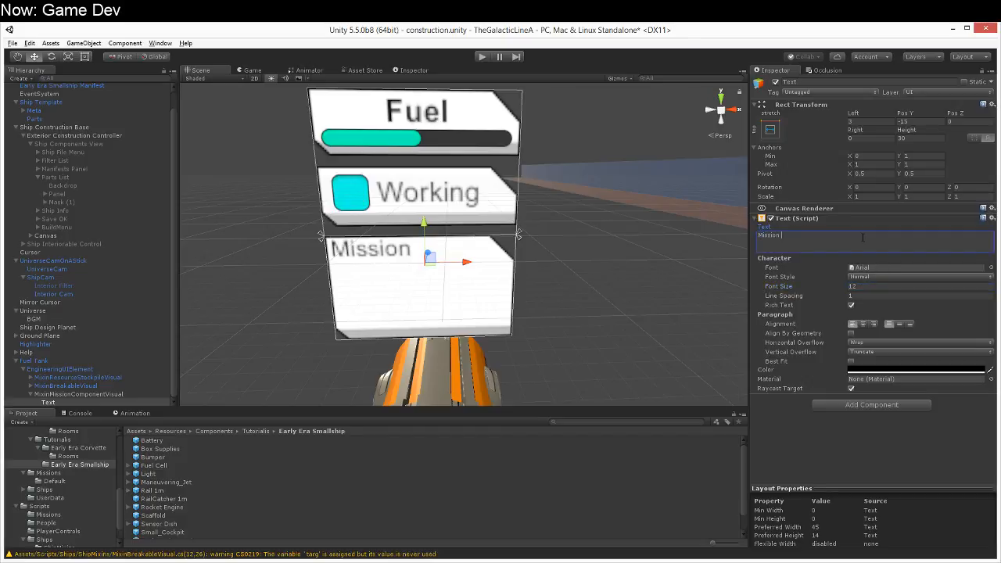
type("Element")
key("BackSpace")
key("BackSpace")
key("BackSpace")
key("BackSpace")
key("BackSpace")
key("BackSpace")
key("BackSpace")
type(":")
Step: Add a UI Panel as a child of MixinMissionComponentVisual
left_click(87, 403)
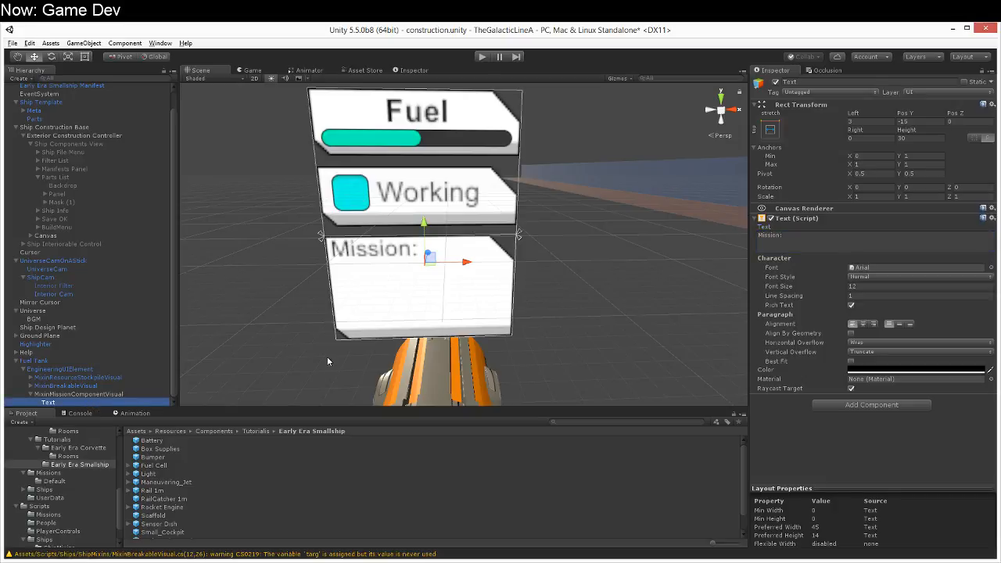
right_click(101, 396)
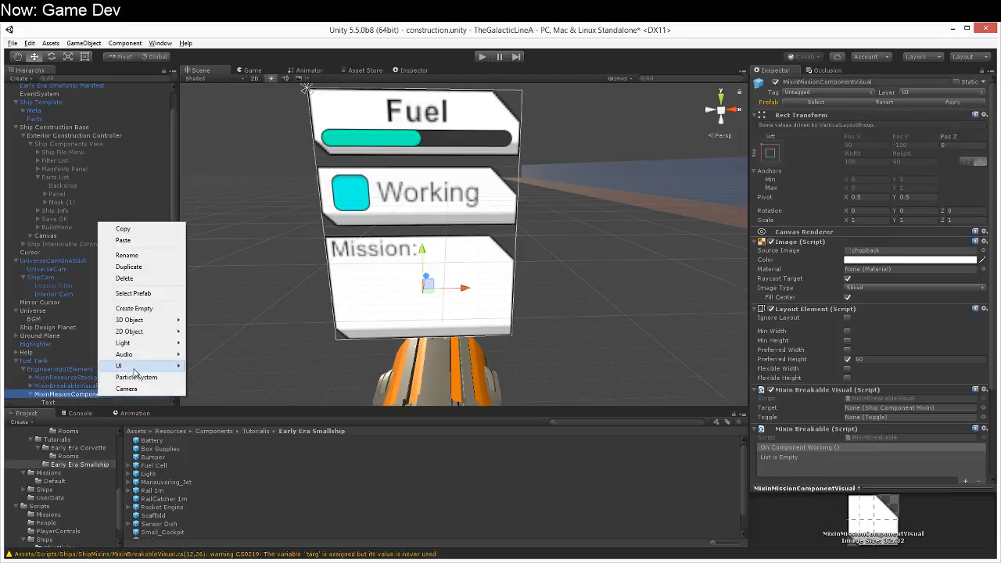
mouse_move(119, 365)
left_click(55, 479)
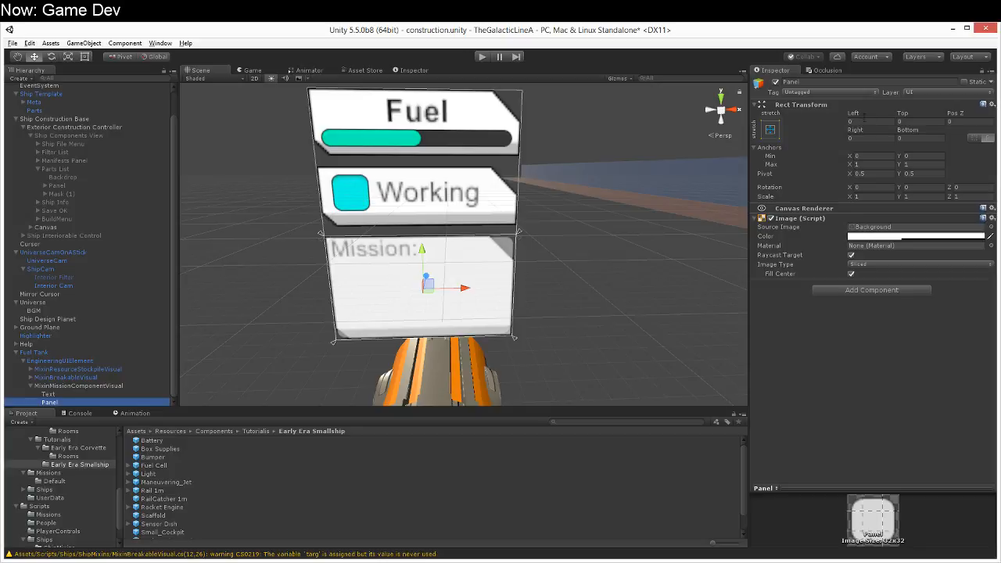
Step: Shift the Panel down to a Pos Y of about -43 and anchor it with the top-stretch preset
left_click(770, 129)
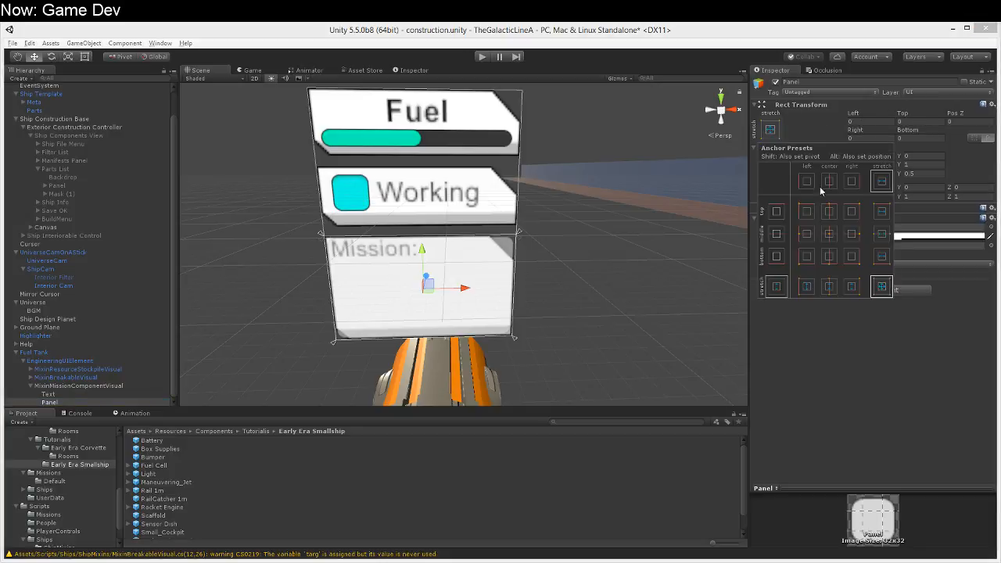
left_click(829, 211)
left_click(905, 117)
left_click_drag(905, 118, 678, 143)
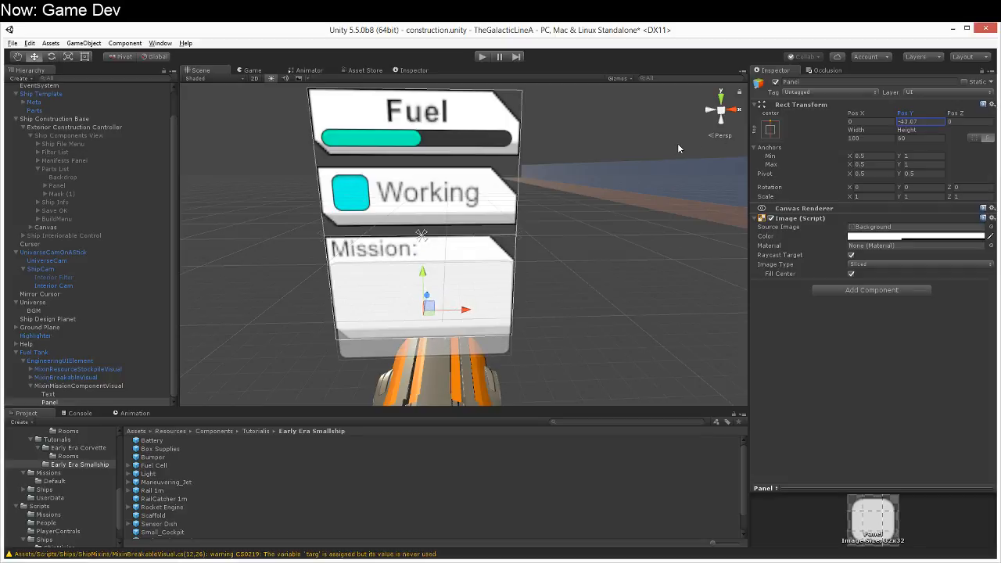
left_click(866, 122)
left_click(771, 129)
left_click(881, 211)
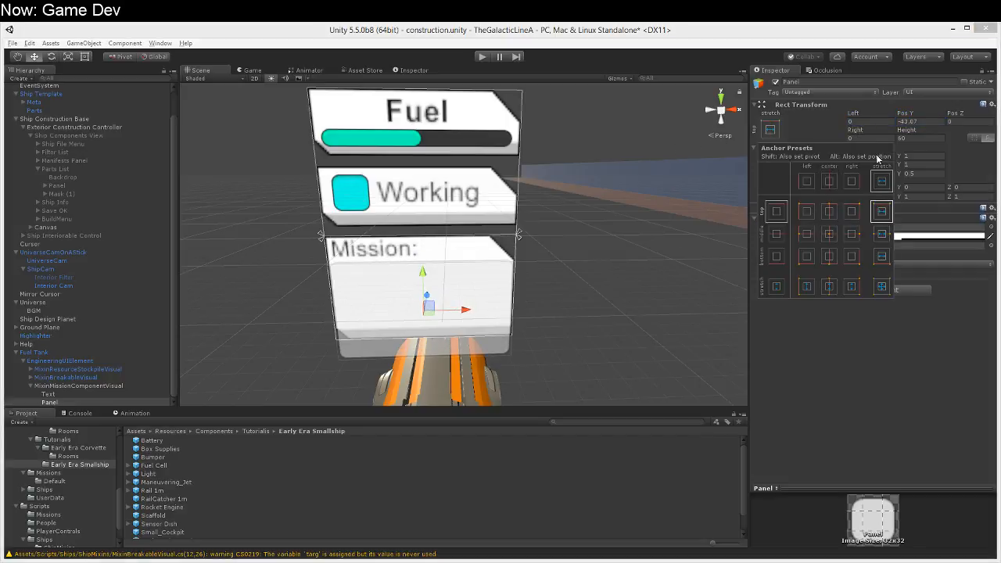
Step: Set the Panel's left and right offsets to 3 and its height to 30
left_click(870, 122)
type("3")
key("Tab")
key("Tab")
key("Tab")
type("3")
key("Tab")
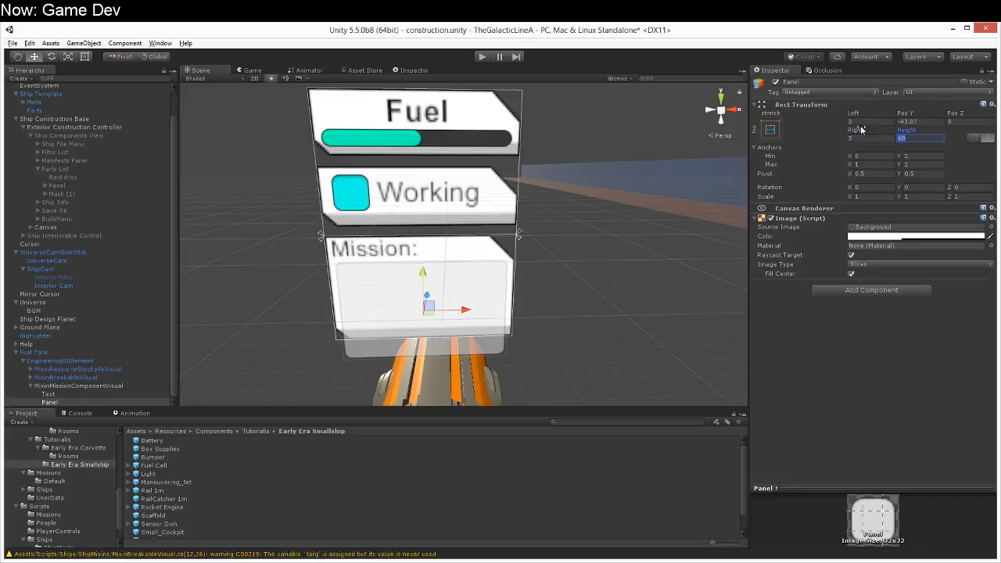
type("30")
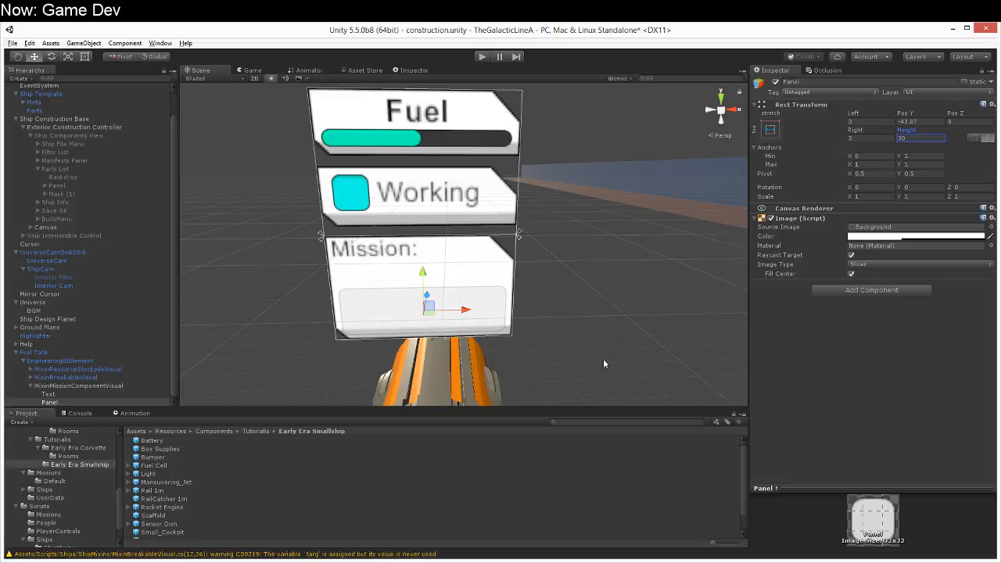
Step: Set the Panel's height to 25 and raise it to Pos Y -24.5, just beneath the Mission: label
left_click_drag(430, 280, 431, 258)
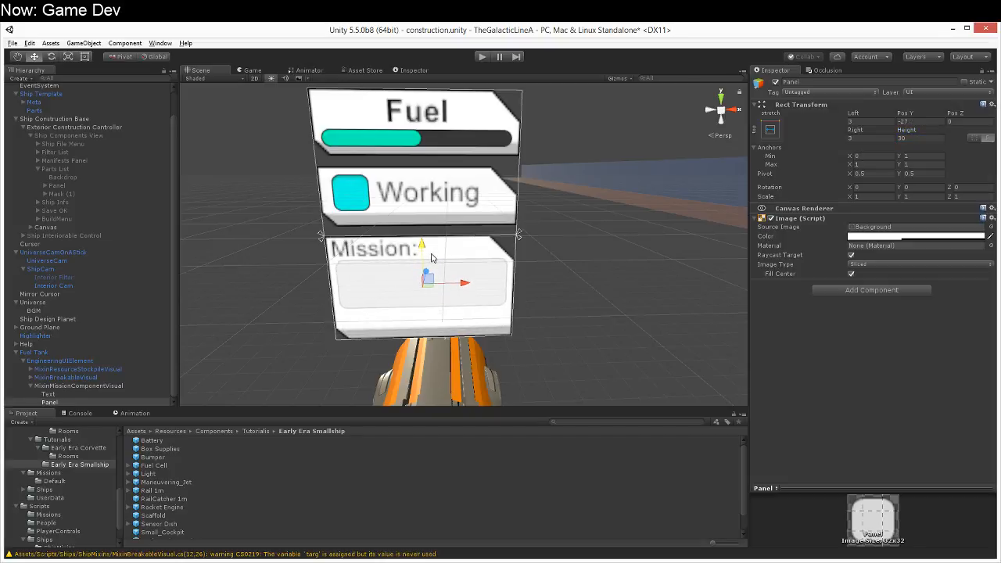
left_click(921, 139)
type("25")
key("Return")
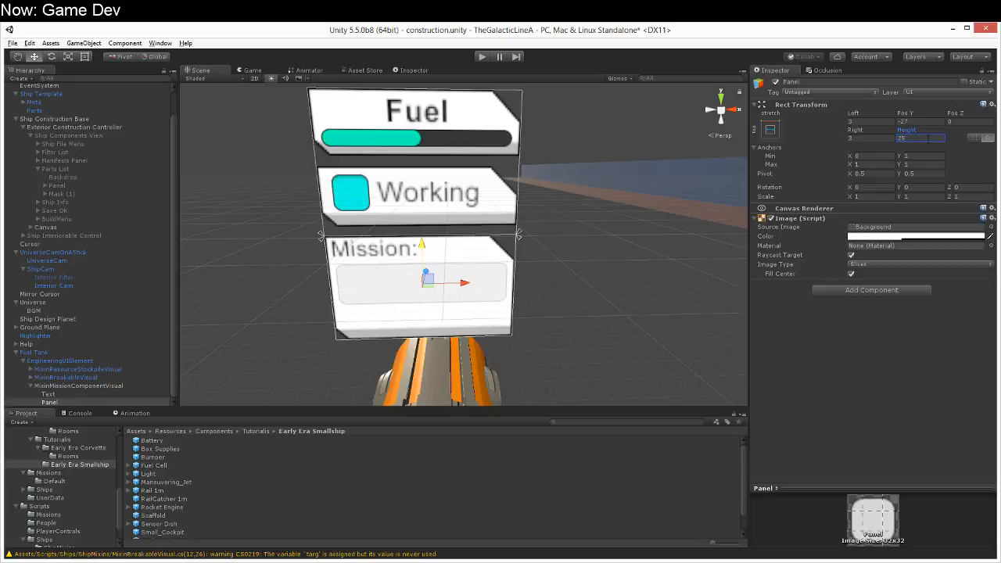
left_click_drag(415, 249, 420, 243)
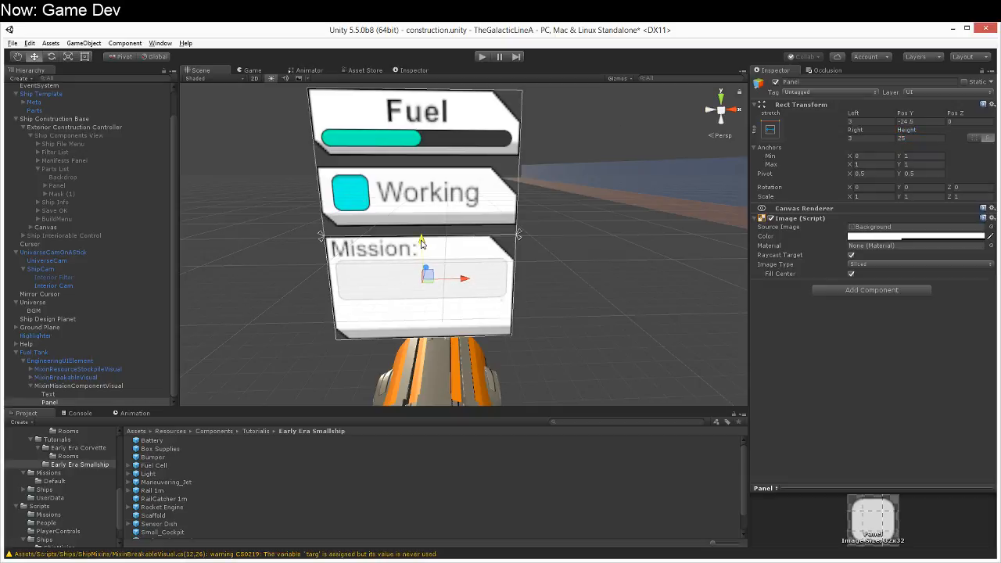
Step: Add a UI Text object inside the Panel and stretch it in both directions to fill the Panel
right_click(51, 402)
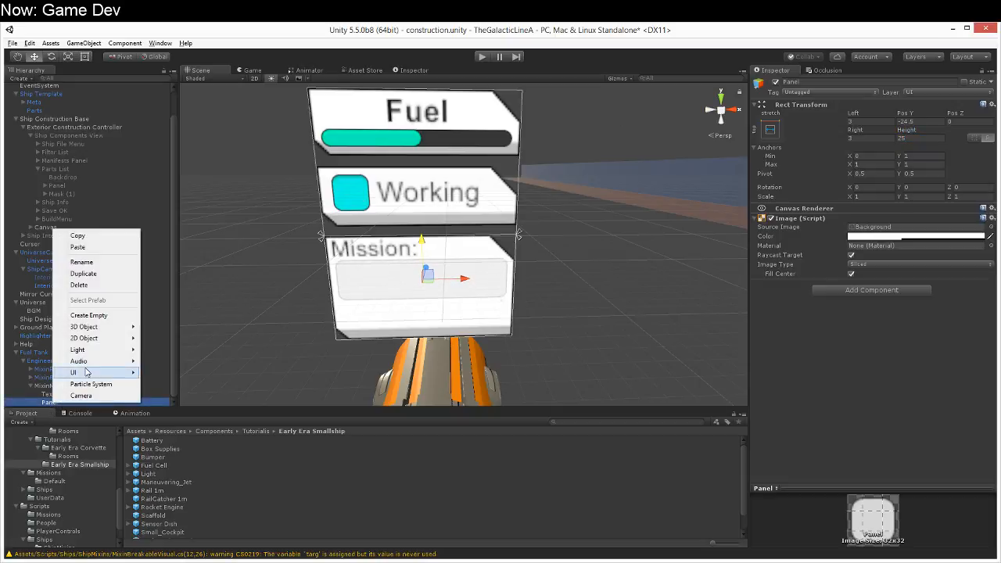
mouse_move(94, 376)
left_click(161, 373)
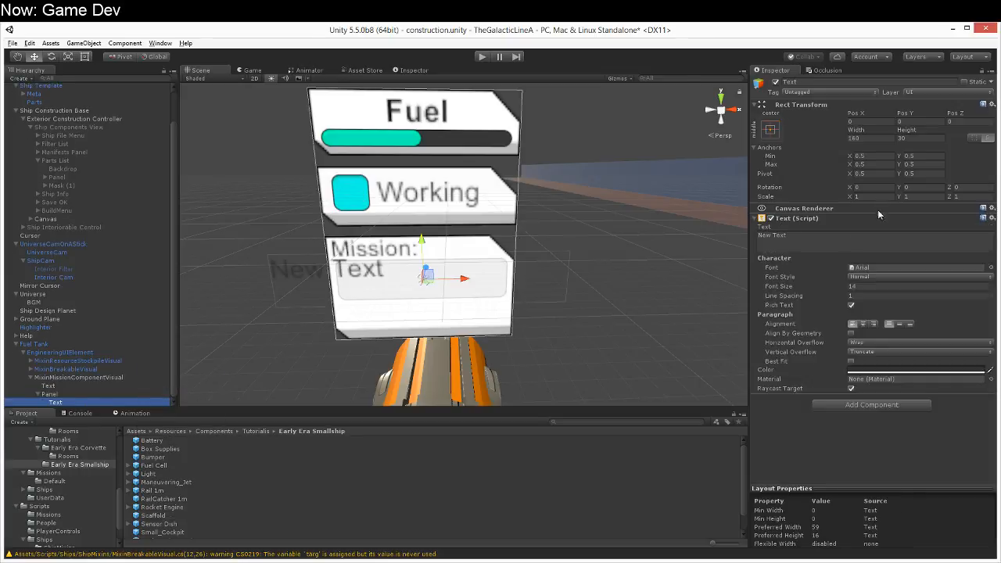
left_click(771, 131)
left_click(881, 286, "alt")
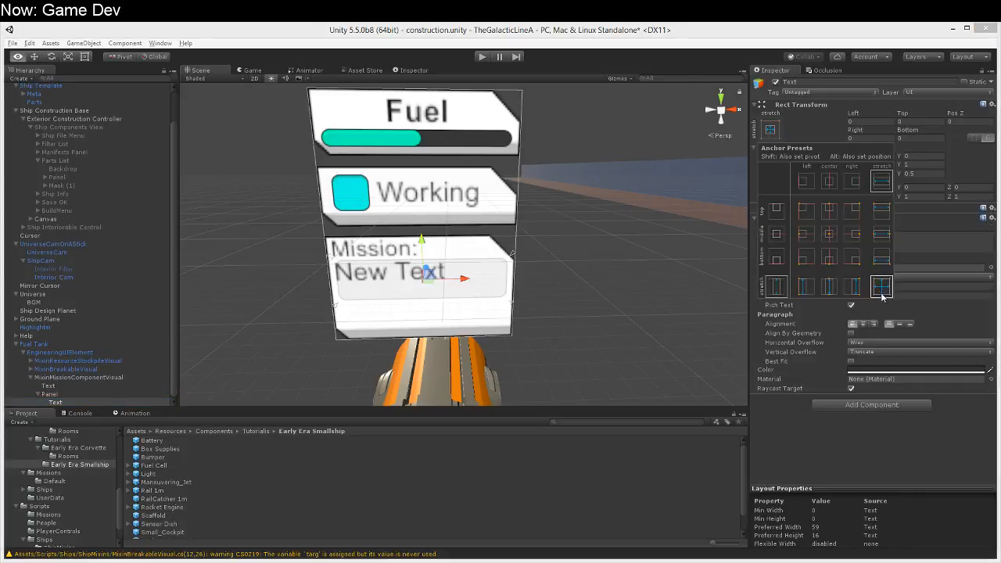
Step: Set the Panel text's left offset to 3, top offset to 2 and right offset to 3
left_click(868, 122)
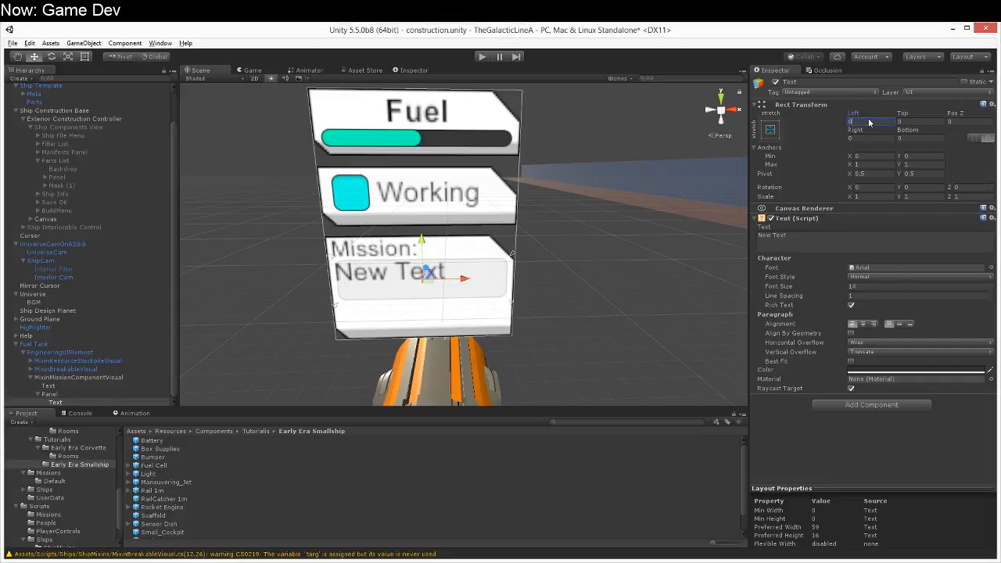
type("3")
key("Tab")
type("2")
key("Tab")
type("3")
Step: Replace the Panel text's content with "Technical"
left_click(891, 239)
left_click(881, 277)
left_click(860, 250)
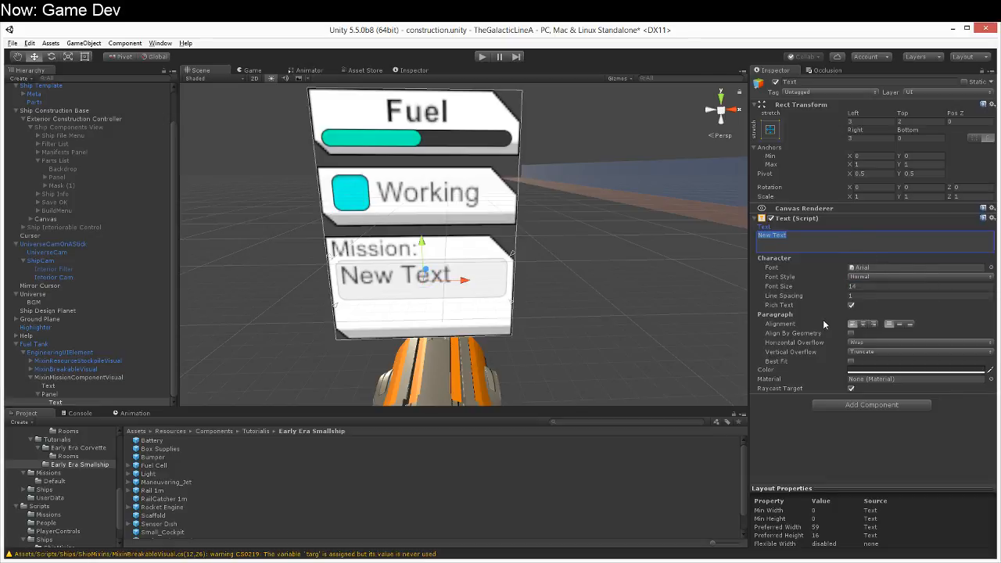
type("Technical")
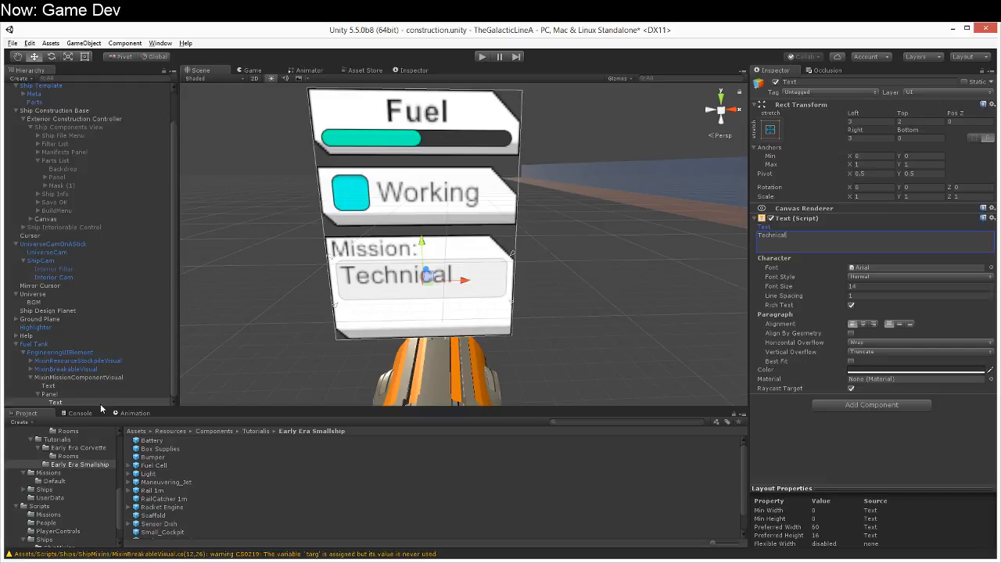
Step: Make the Panel taller and duplicate the Technical text inside it
left_click(77, 397)
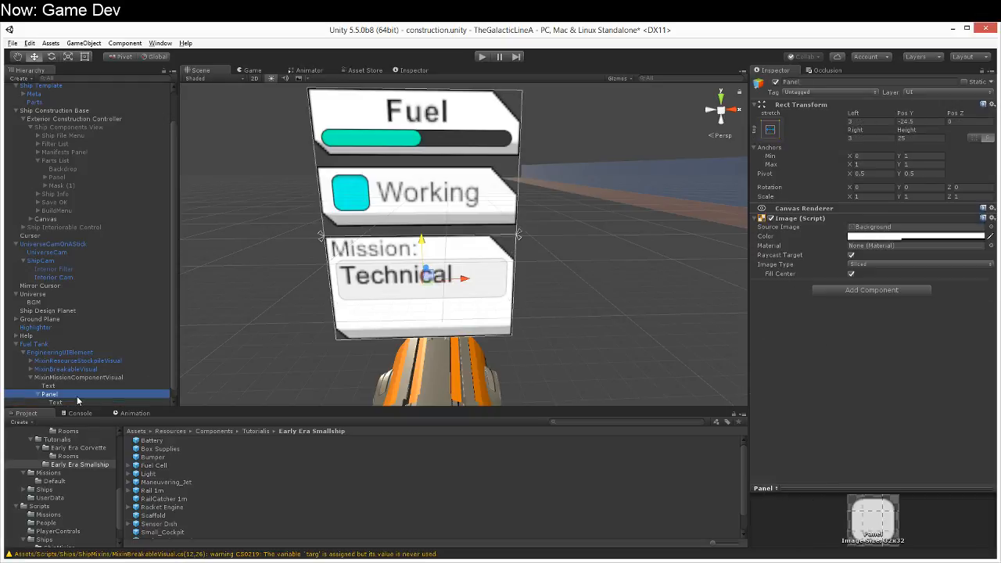
left_click_drag(901, 132, 136, 156)
left_click(55, 402)
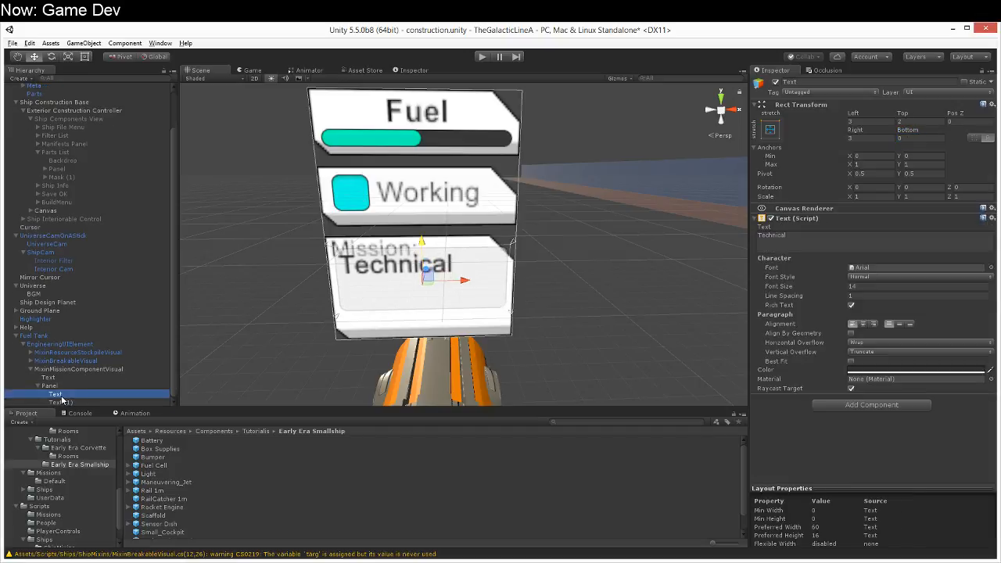
key("ctrl+d")
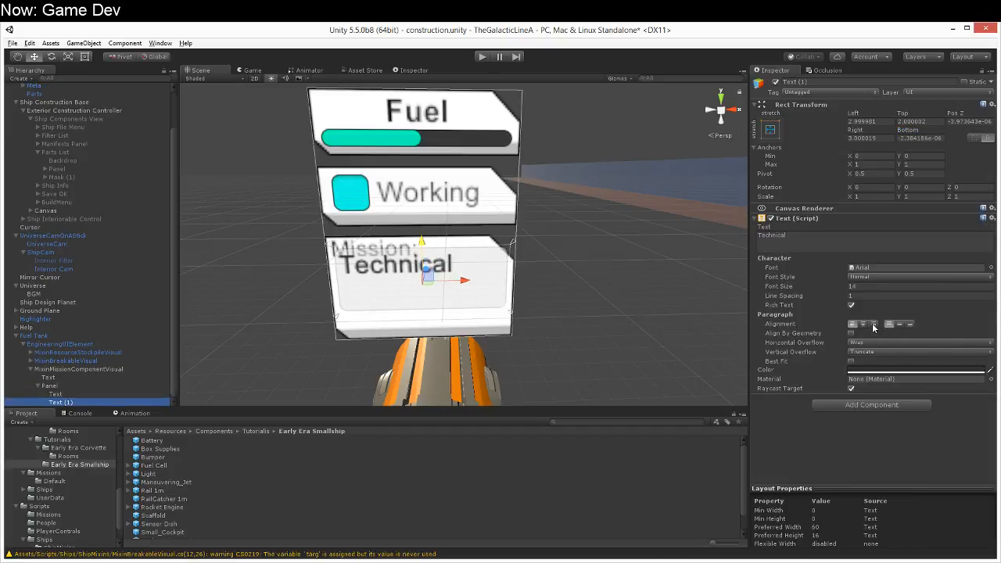
Step: Align the duplicated text to the bottom of its box and set its bottom offset to 3
left_click(908, 325)
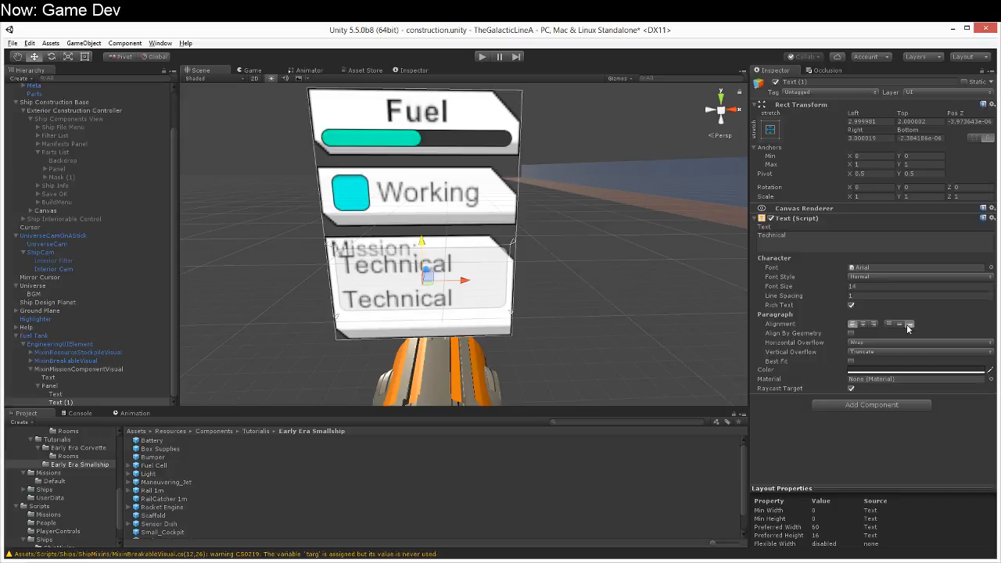
left_click(905, 138)
type("3")
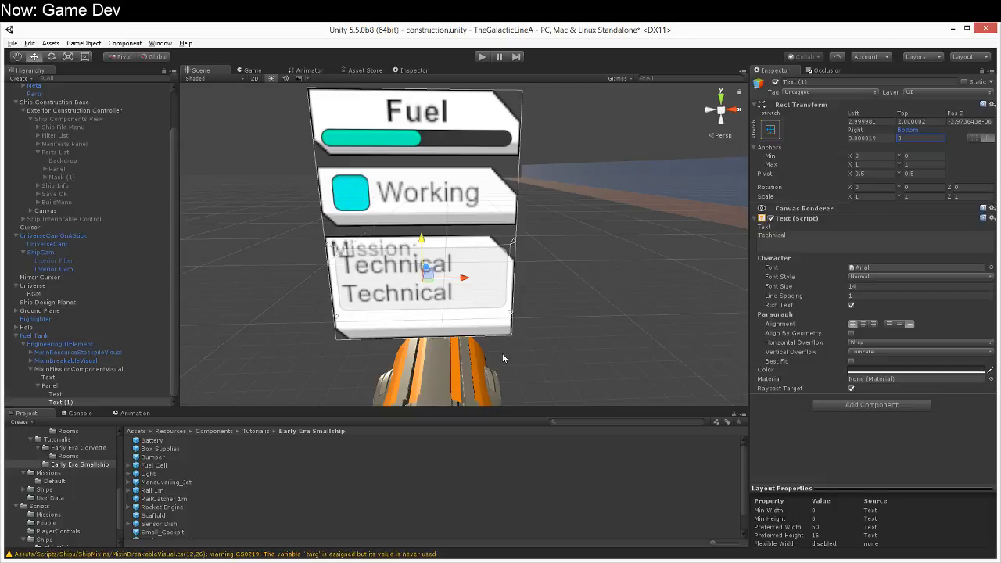
left_click(875, 239)
Step: Inspect the Sensor Dish prefab's Mixin Mission Component settings
left_click(286, 561)
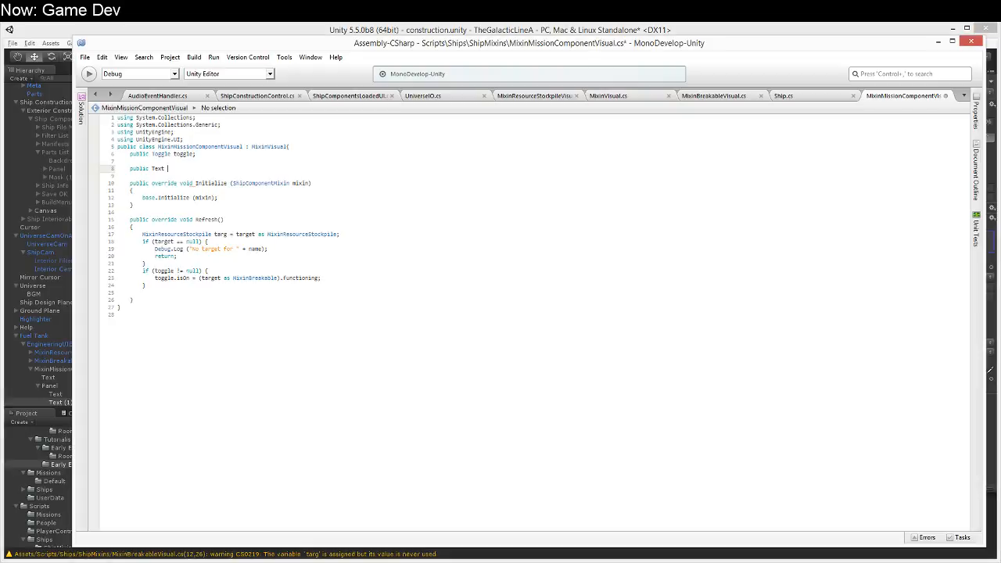
left_click(50, 40)
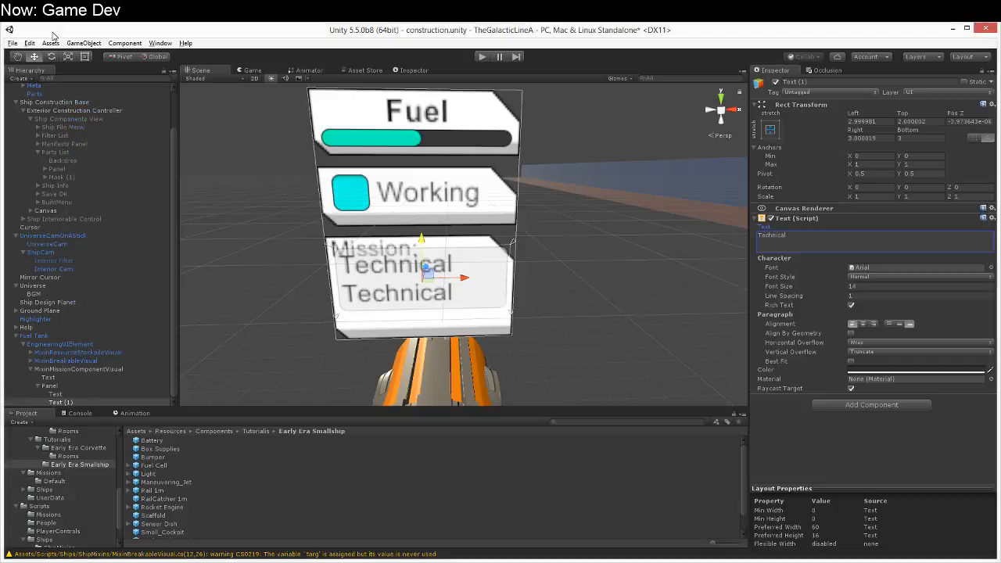
left_click(180, 524)
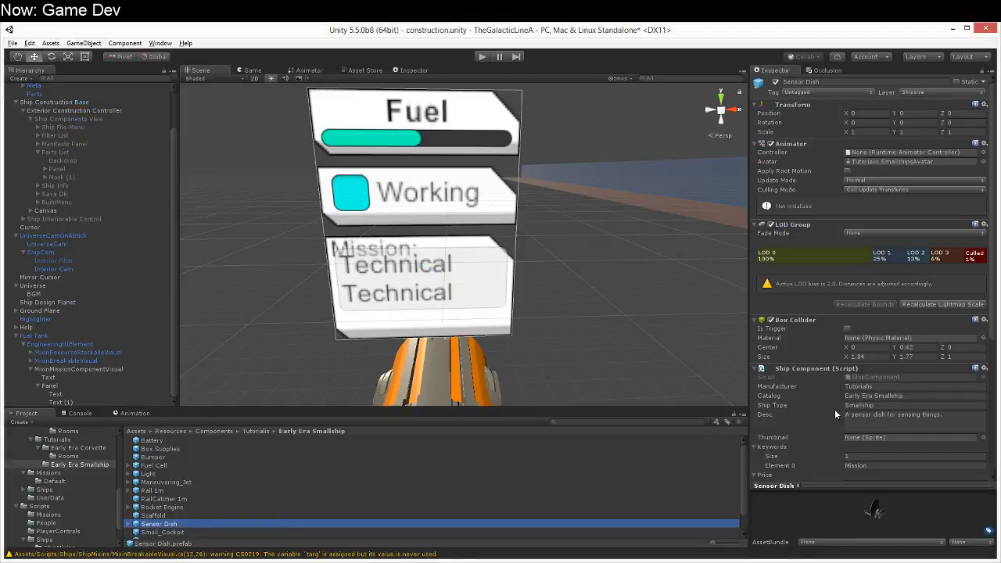
scroll(834, 410, "down", 6)
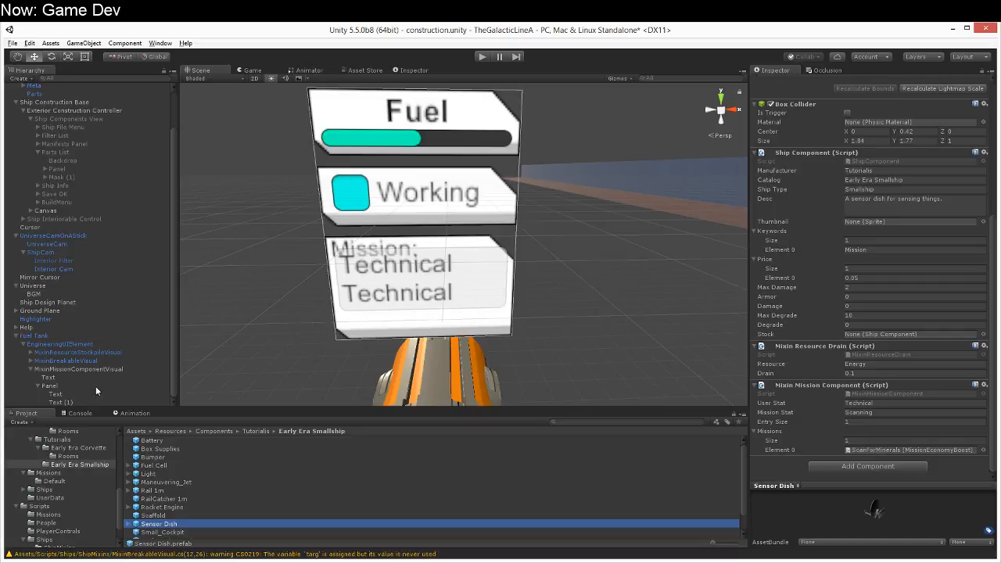
left_click(173, 367)
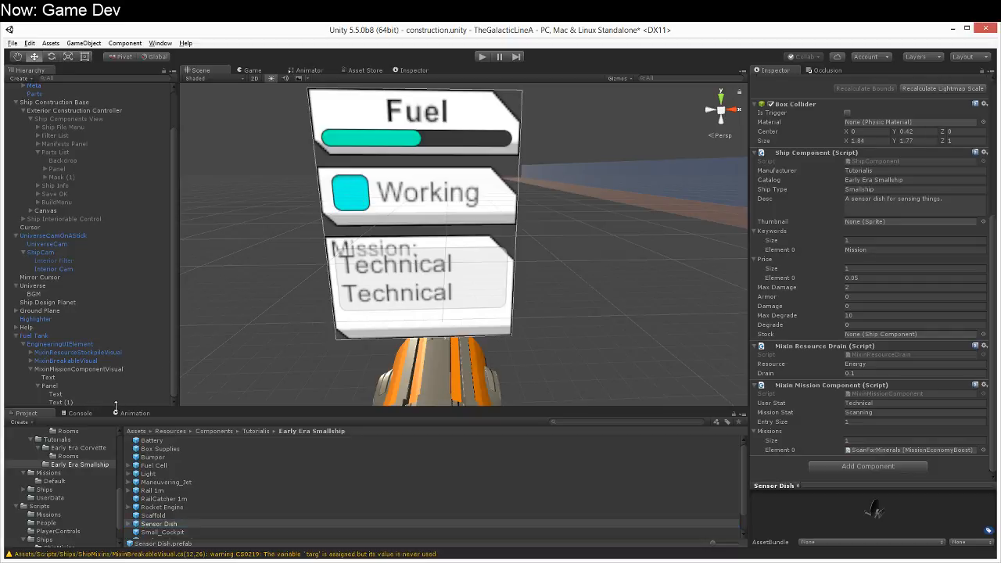
Step: Right-align the duplicated Technical text and set its left offset to 3
left_click(106, 403)
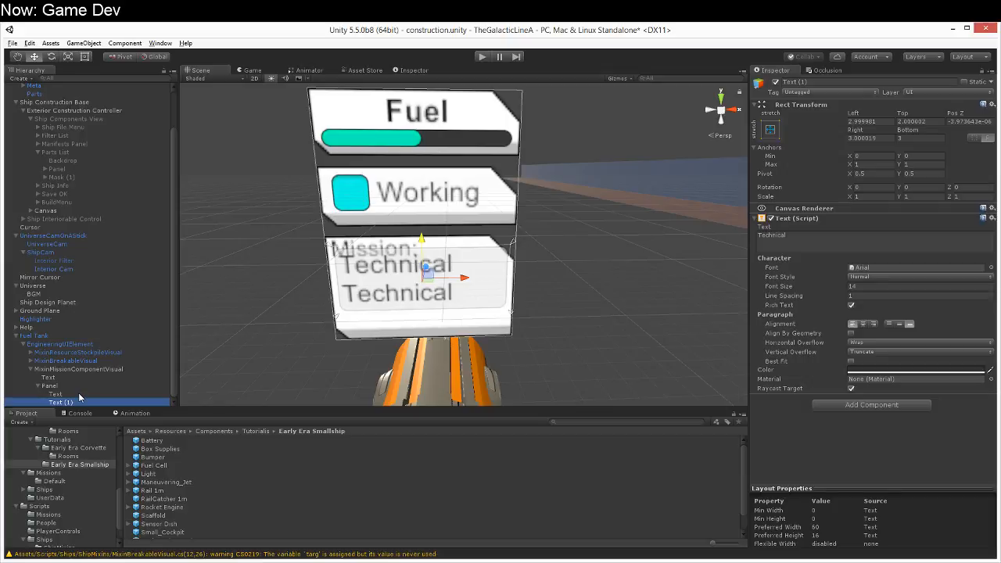
left_click(828, 249)
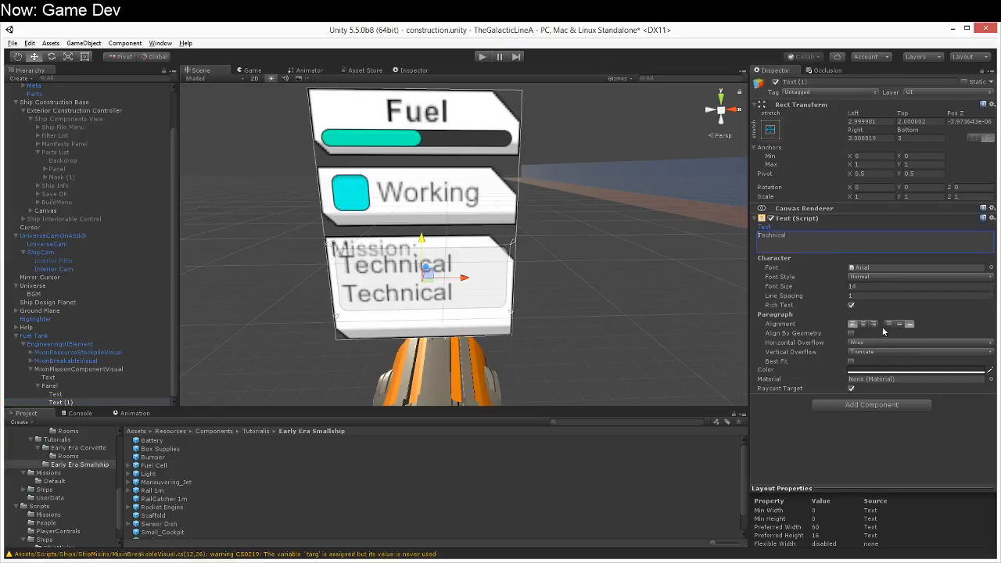
left_click(874, 324)
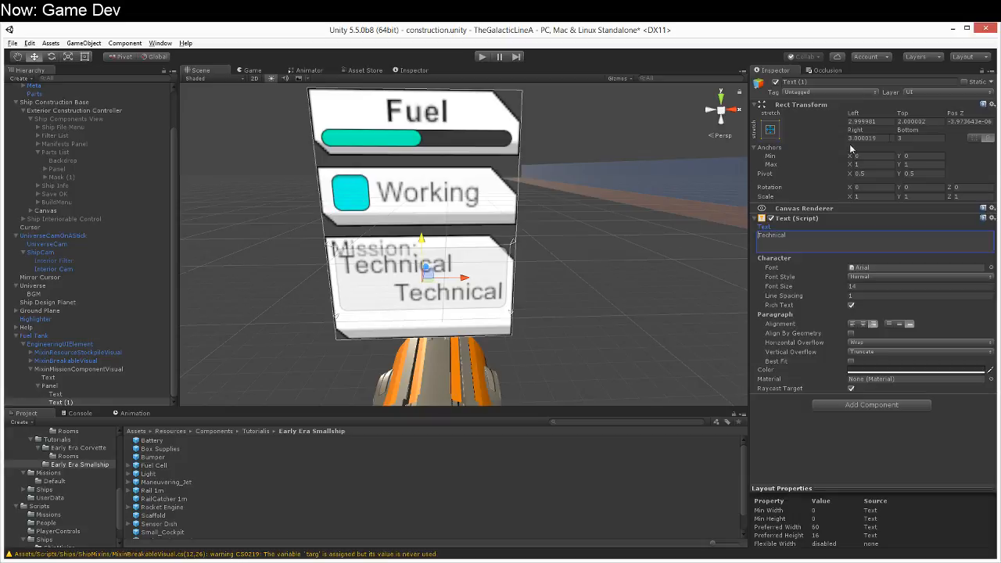
left_click(880, 122)
type("3")
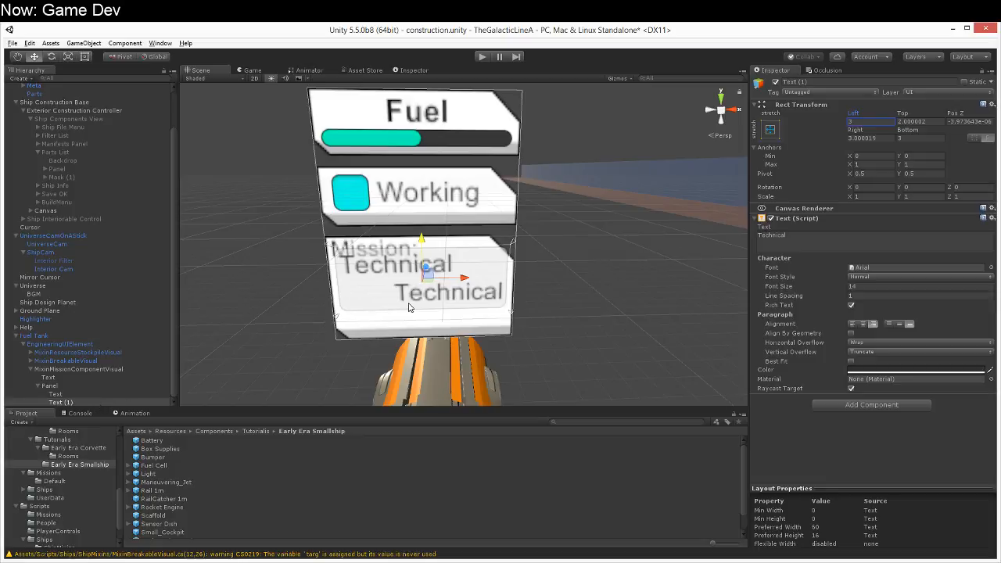
Step: Move both Technical texts directly under MixinMissionComponentVisual and delete the Panel
left_click(65, 396, "shift")
left_click_drag(59, 397, 49, 378)
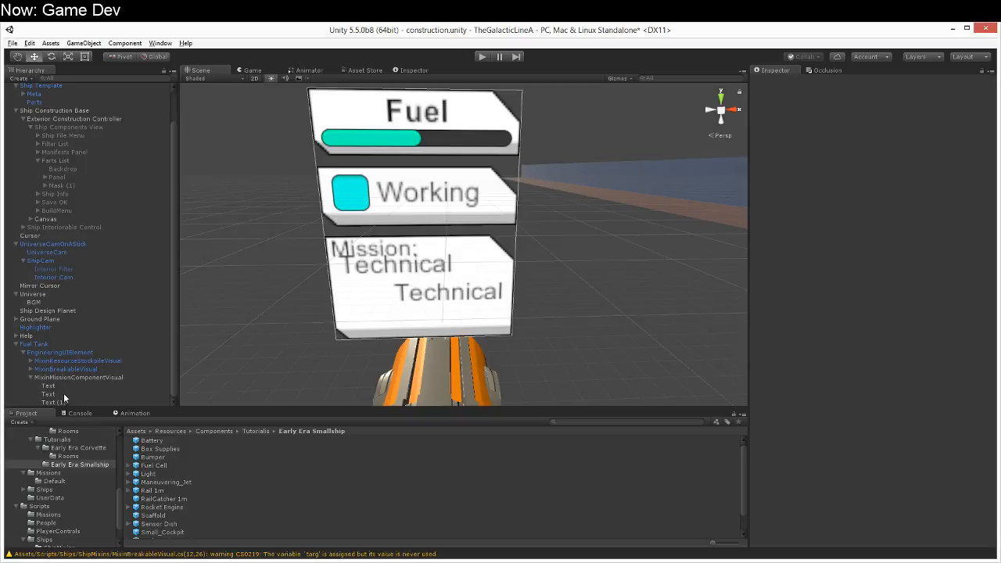
Step: Move both Technical texts down together so they clear the Mission: label
left_click(63, 394)
left_click(67, 403, "shift")
left_click_drag(422, 242, 421, 256)
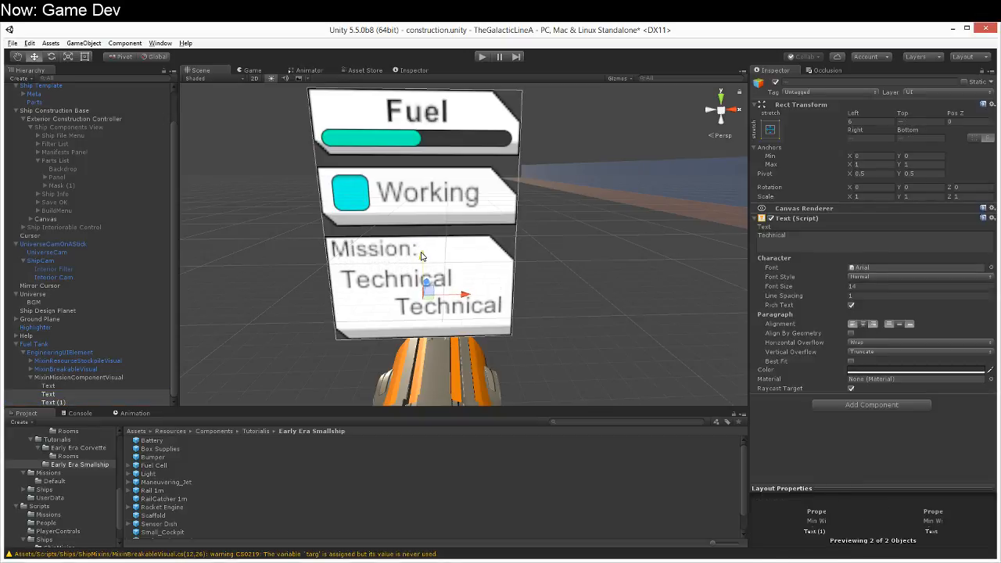
Step: Rename the upper Technical text object to Stat and the lower one to Mission
left_click(79, 394)
left_click(866, 82)
type("Stat")
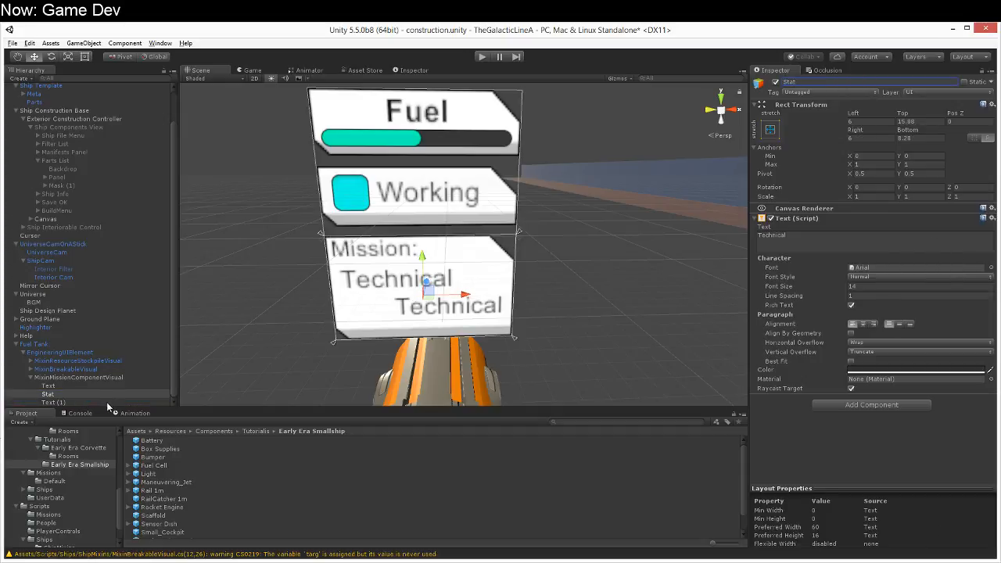
left_click(113, 402)
left_click(818, 82)
type("Mission")
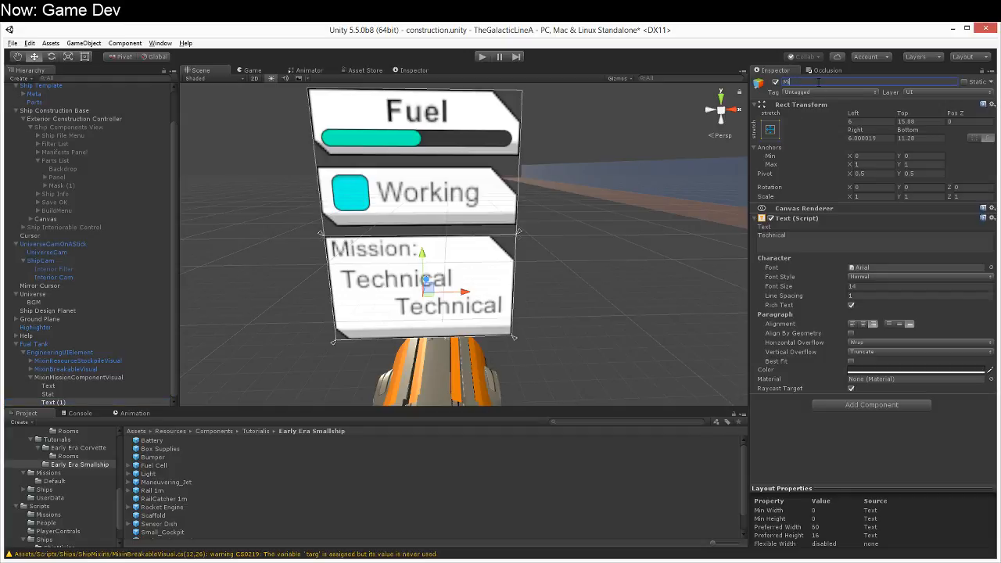
Step: Duplicate the Mission: label and move the copy down to the row of the lower Technical text
left_click(72, 387)
key("ctrl+d")
left_click_drag(425, 228, 423, 284)
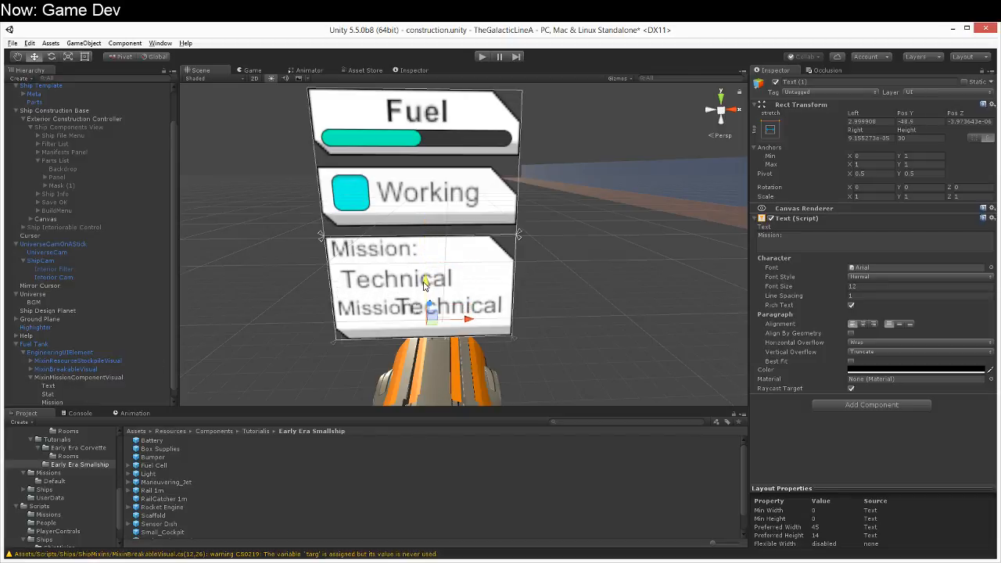
Step: Change the duplicated label's text to -> and shift it slightly right within the mission panel
left_click(899, 242)
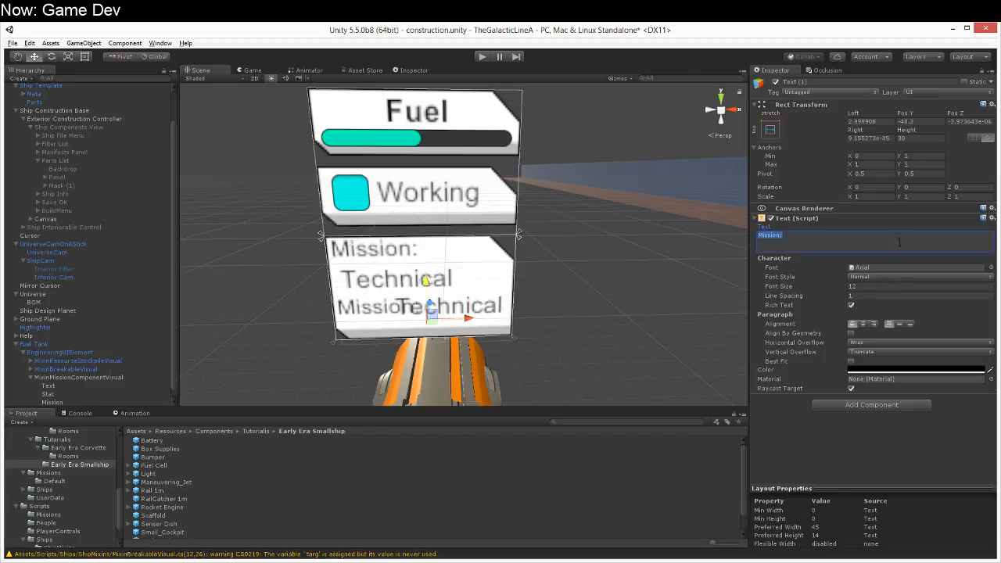
type("->")
left_click_drag(455, 323, 468, 322)
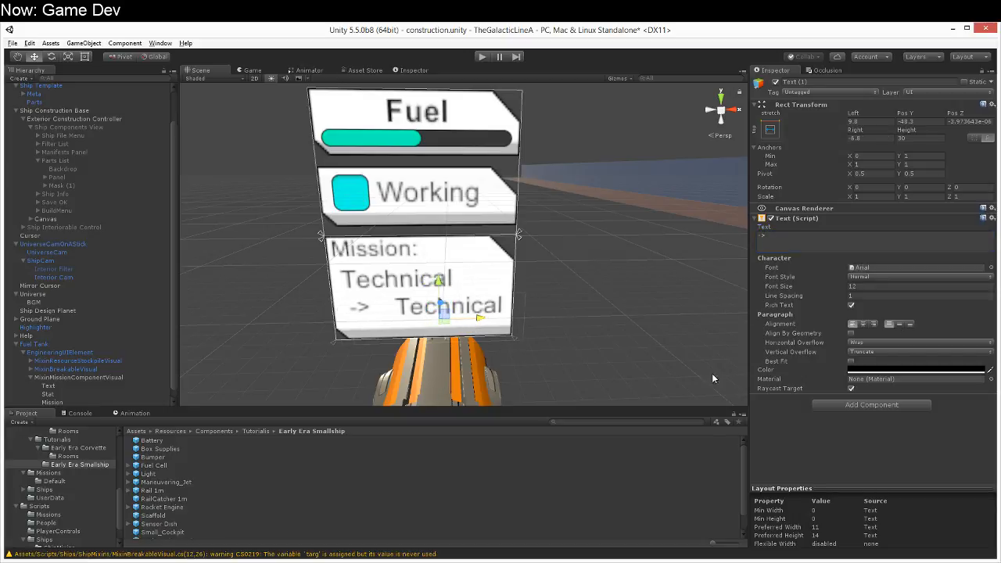
scroll(657, 367, "down", 6)
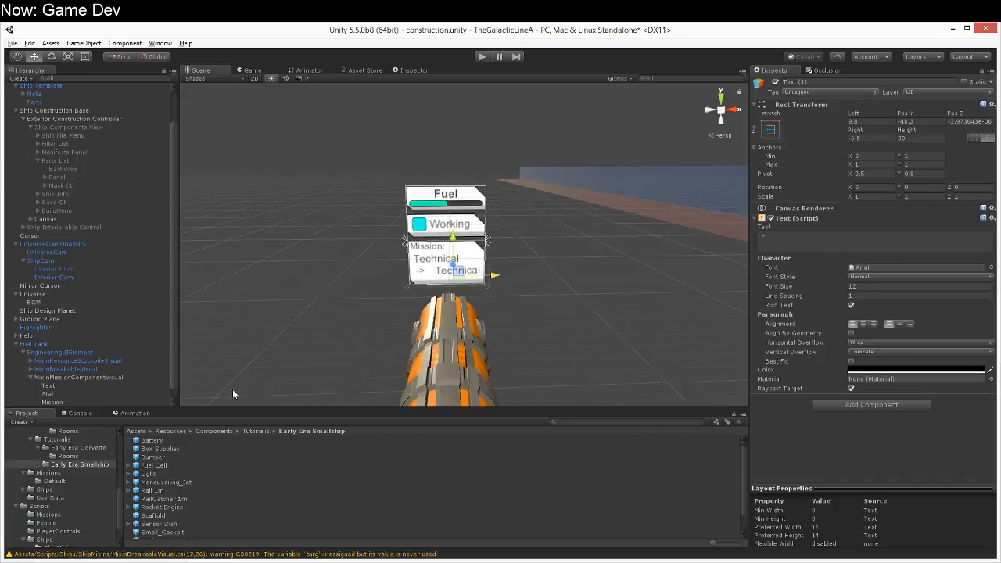
scroll(153, 368, "down", 1)
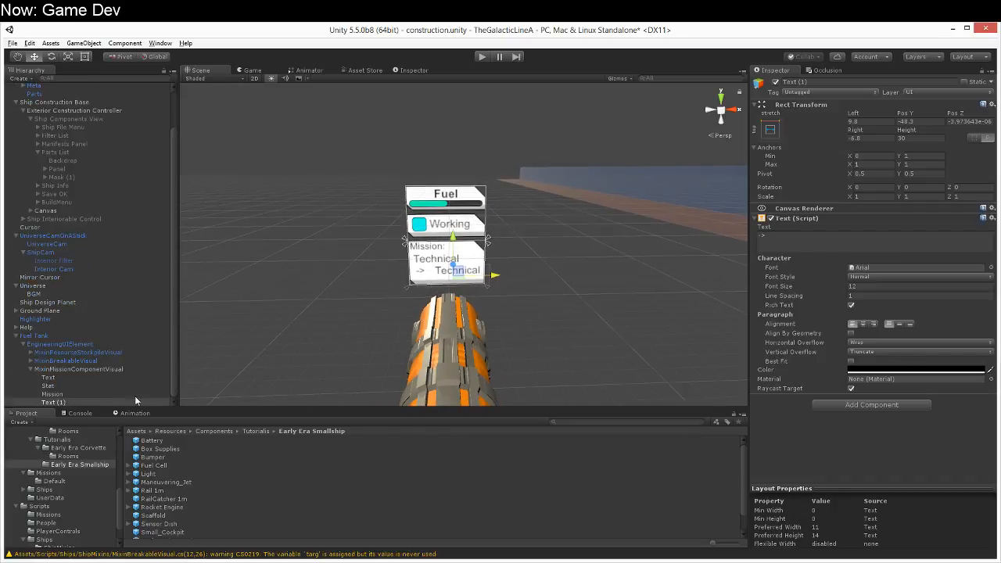
Step: Switch to MonoDevelop and declare public Text fields stat and mission in the MixinMissionComponentVisual class
key("alt+Tab")
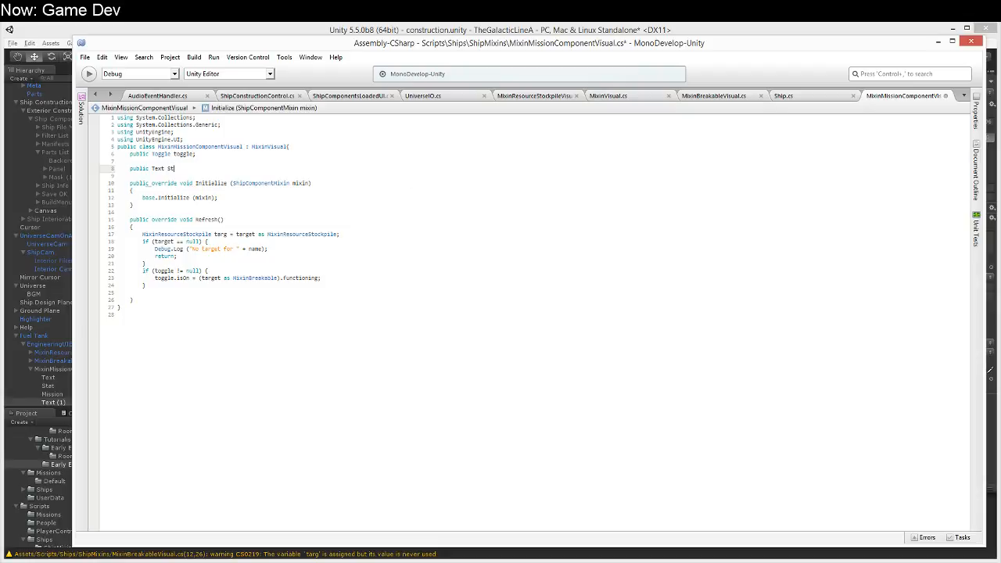
type("ion;")
key("Down")
key("Down")
key("Down")
key("Down")
key("Down")
key("Down")
key("Down")
key("Down")
key("Down")
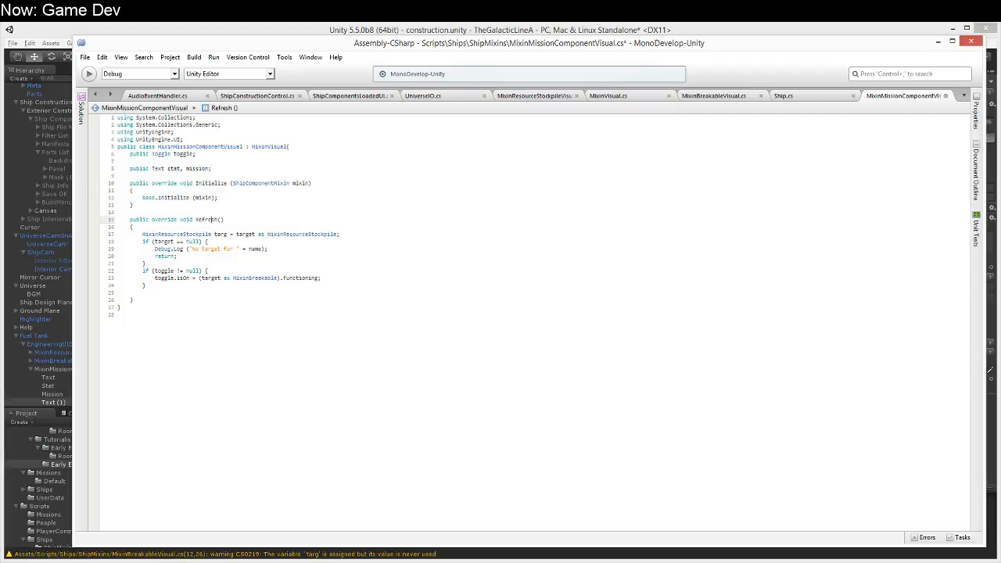
key("Down")
Step: In Initialize, after the base call, declare MixinMissionComponent c as mixin cast to MixinMissionComponent
key("Up")
key("Up")
key("Up")
key("Up")
key("Up")
key("Up")
key("Up")
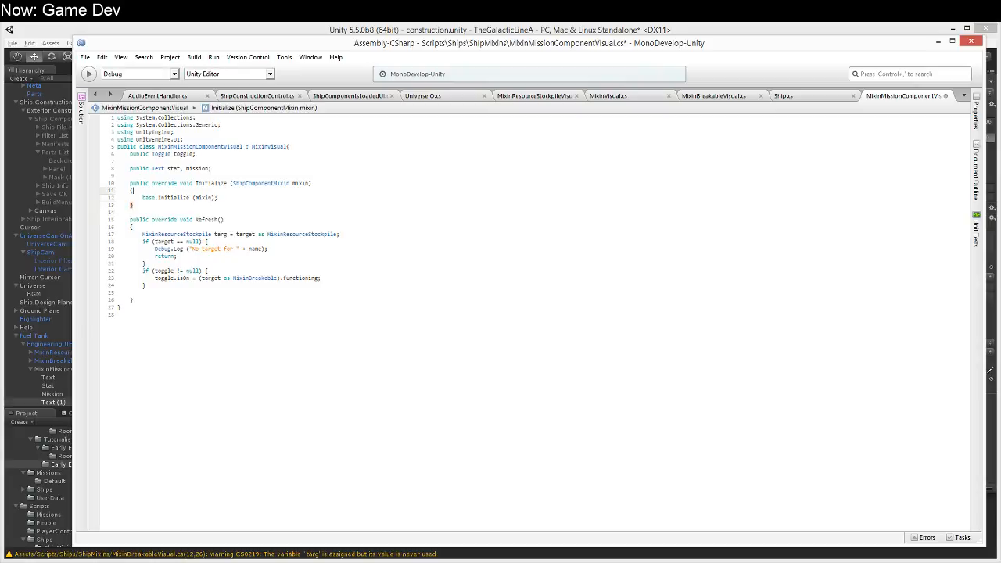
key("Down")
key("End")
key("Return")
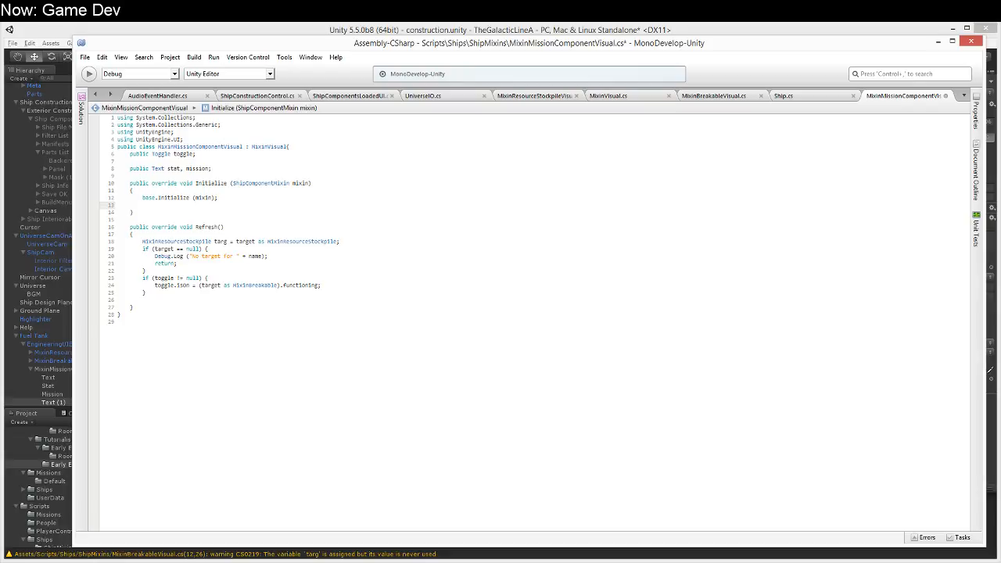
type("MixinMis")
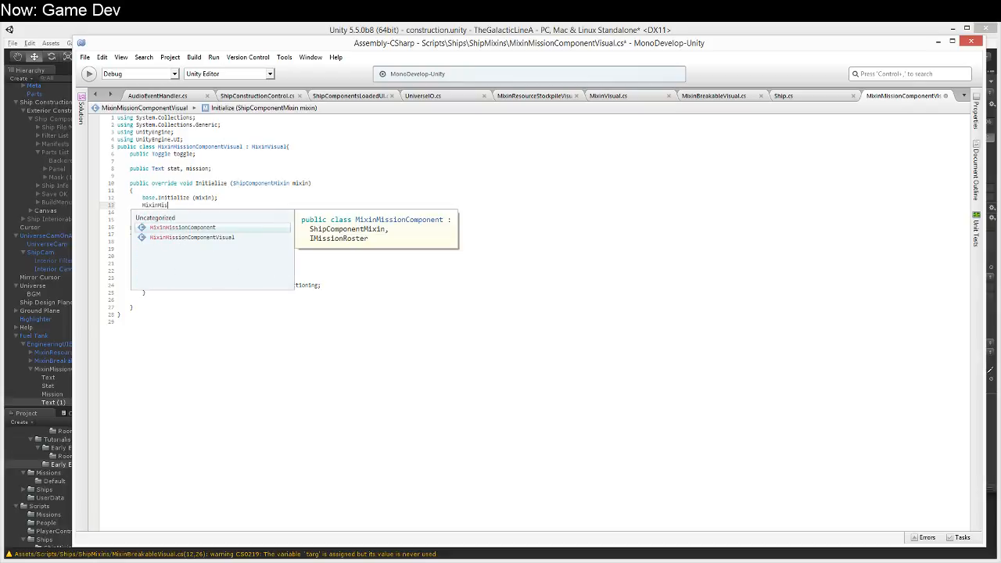
type("sionComponent c = mixin as Mixx")
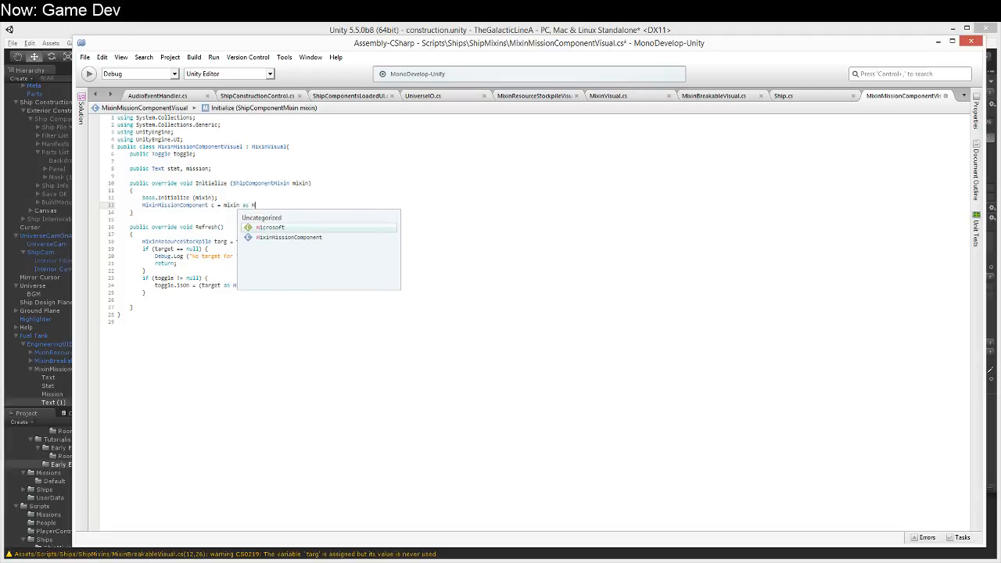
key("BackSpace")
key("BackSpace")
type("x;")
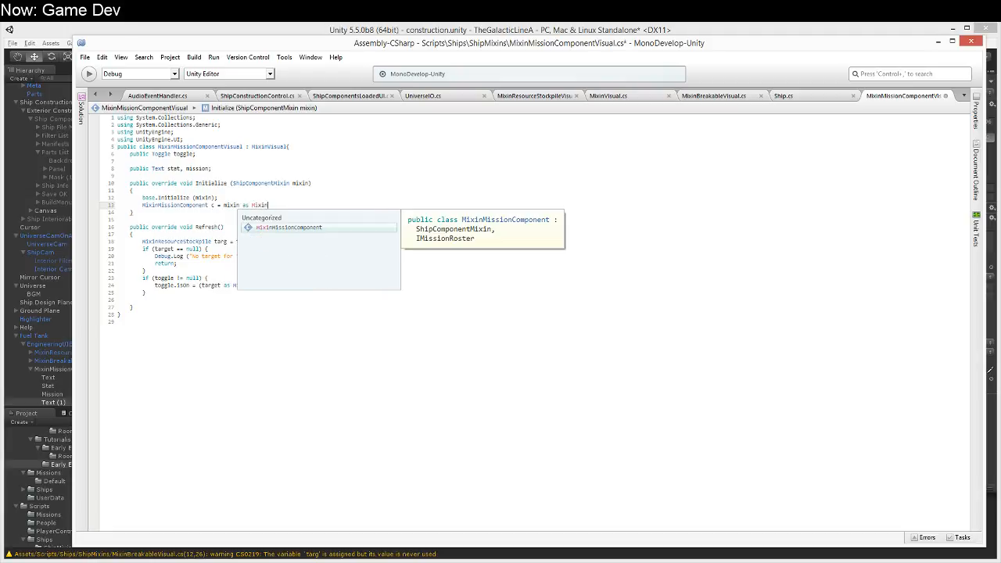
key("Return")
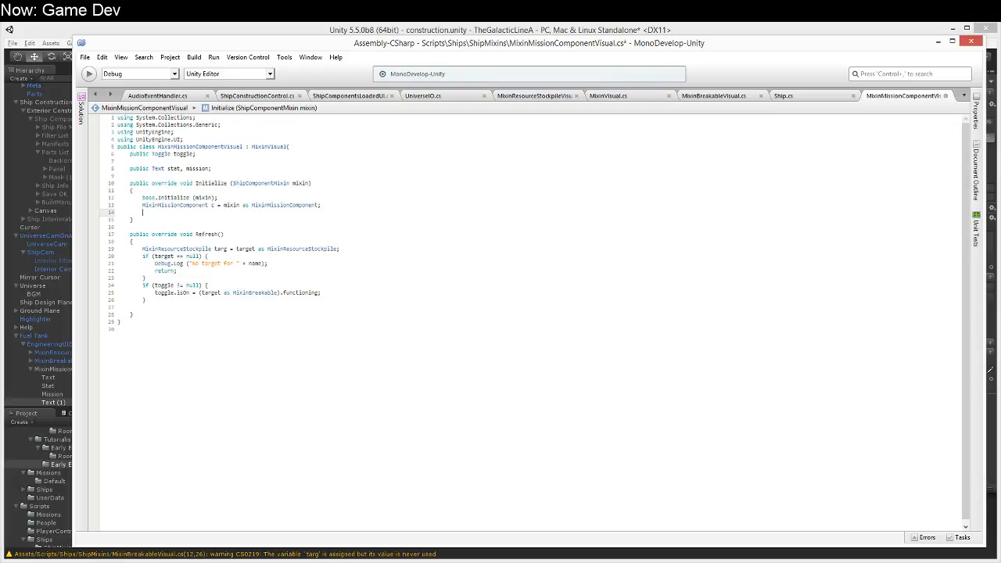
Step: Add a null check on stat that sets stat.text to c.userStat
type("stat.")
type("if (stat != null) ")
type("stat.text = c.stat")
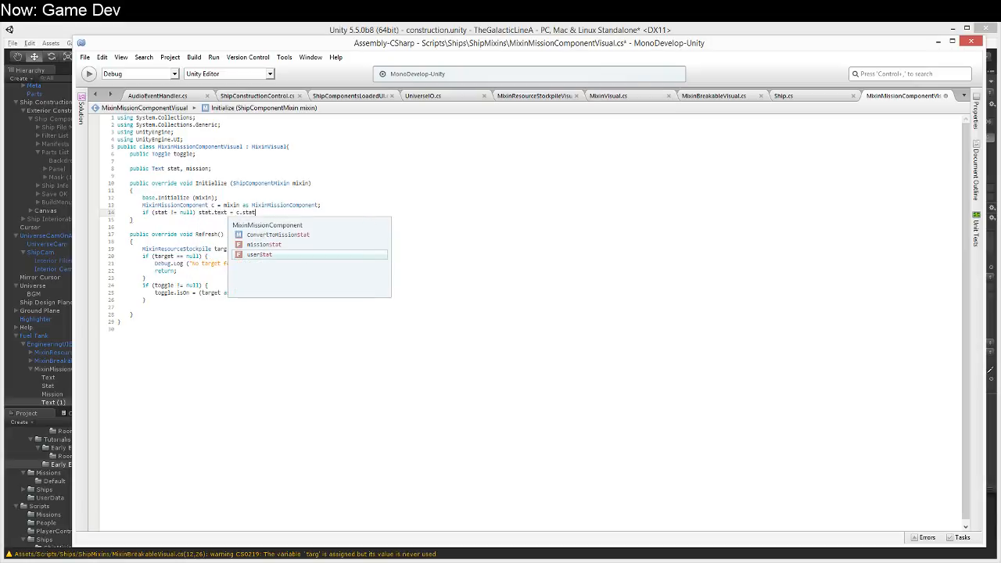
key("Return")
type(";")
key("Return")
Step: Add a null check on mission that sets mission.text to c.missionStat
type("if (mission != null)")
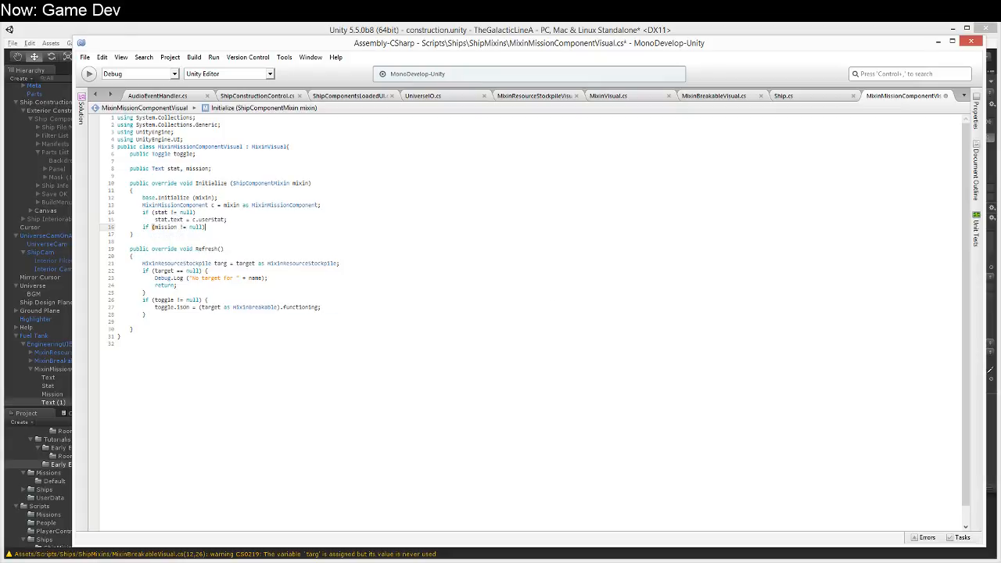
key("Return")
type("missio")
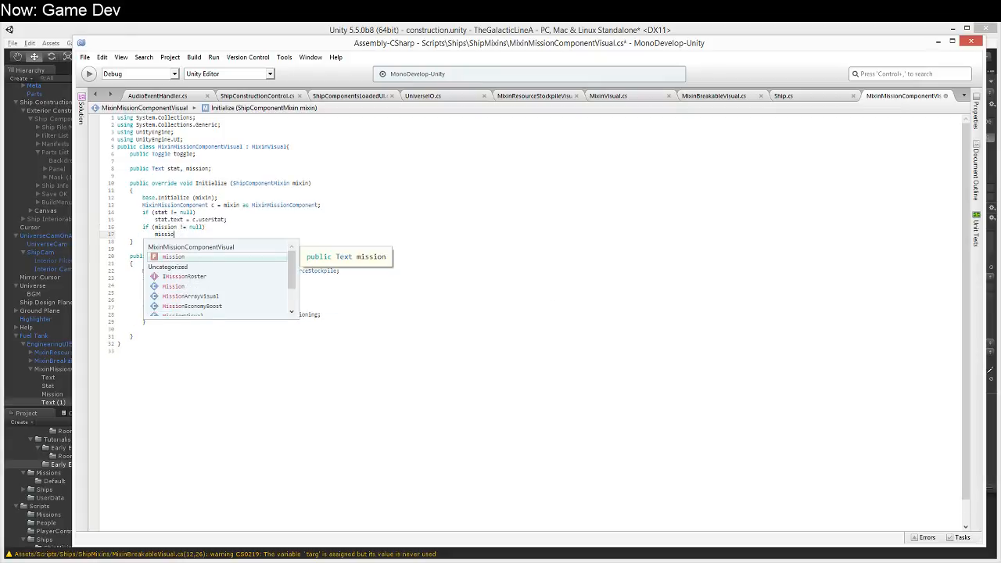
type("n.text = c.mi")
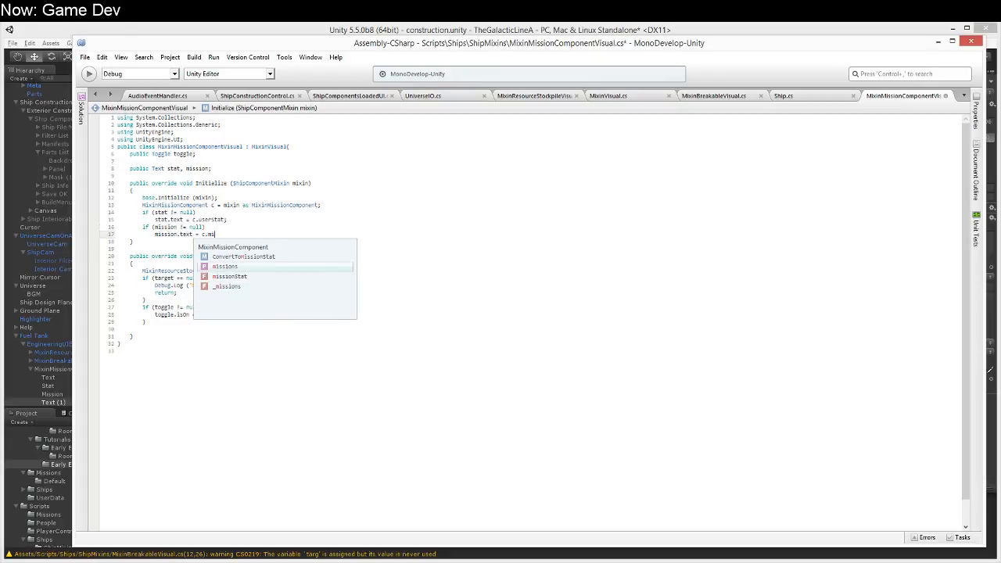
type("ssionStat;")
Step: Delete the whole Refresh method from MixinMissionComponentVisual and save the script
key("Down")
key("Down")
key("Down")
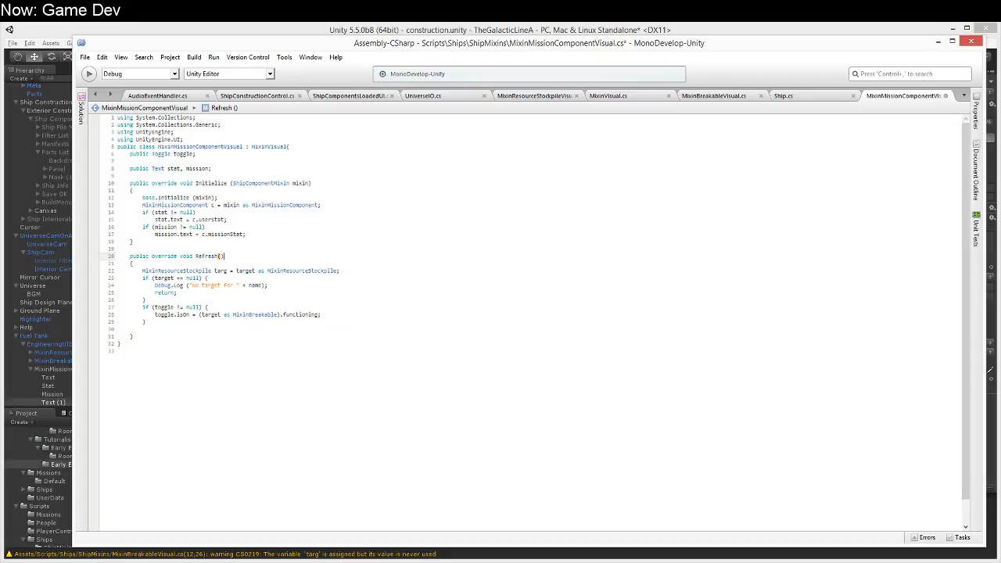
key("shift+Down")
key("shift+Down")
key("shift+Down")
key("shift+Down")
key("shift+Down")
key("shift+Down")
key("shift+Down")
key("shift+Down")
key("shift+Down")
key("shift+Down")
key("shift+Down")
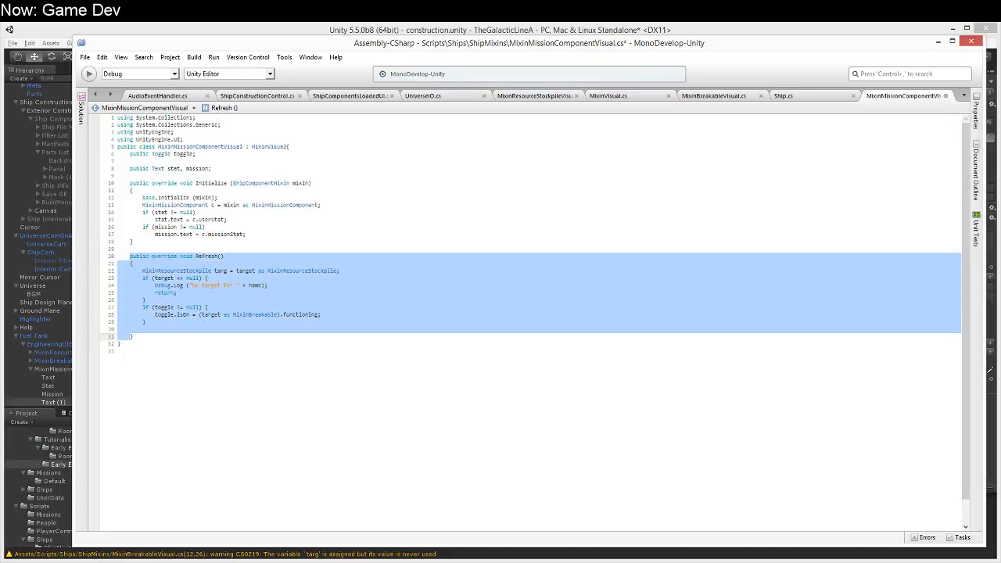
key("Delete")
key("ctrl+s")
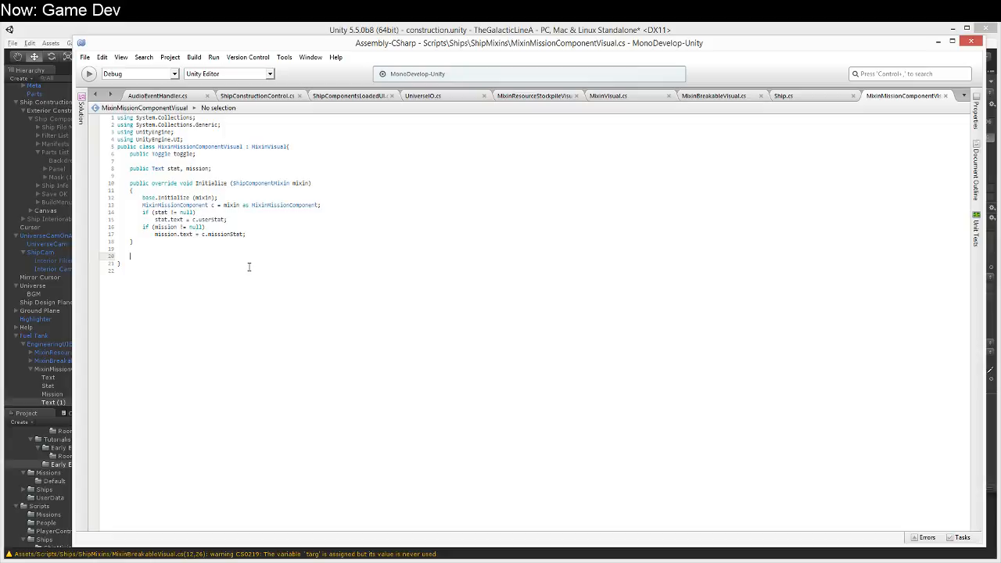
left_click(298, 237)
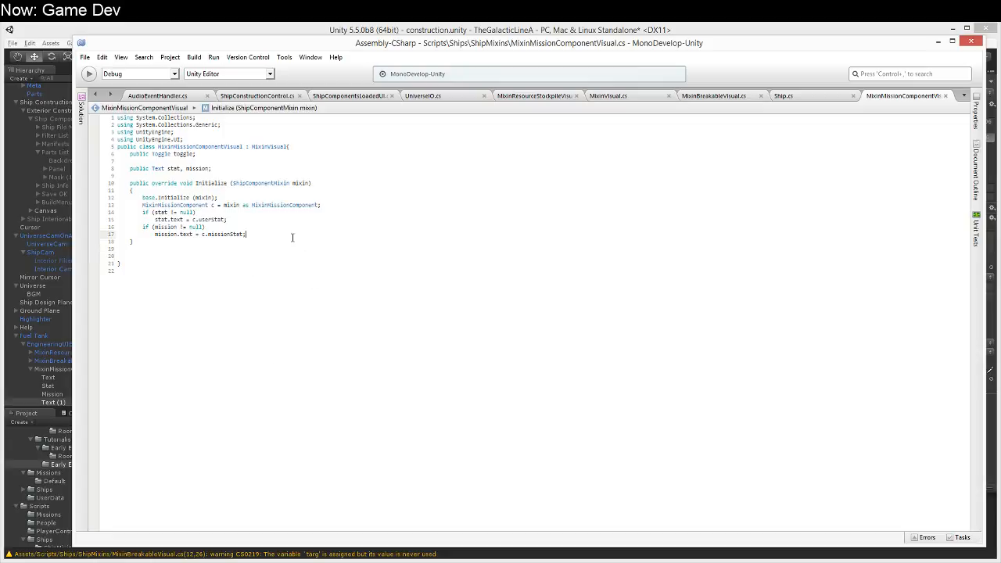
Step: Return to Unity and remove the Mixin Breakable Visual and Mixin Breakable components from the MixinMissionComponentVisual object
left_click(781, 32)
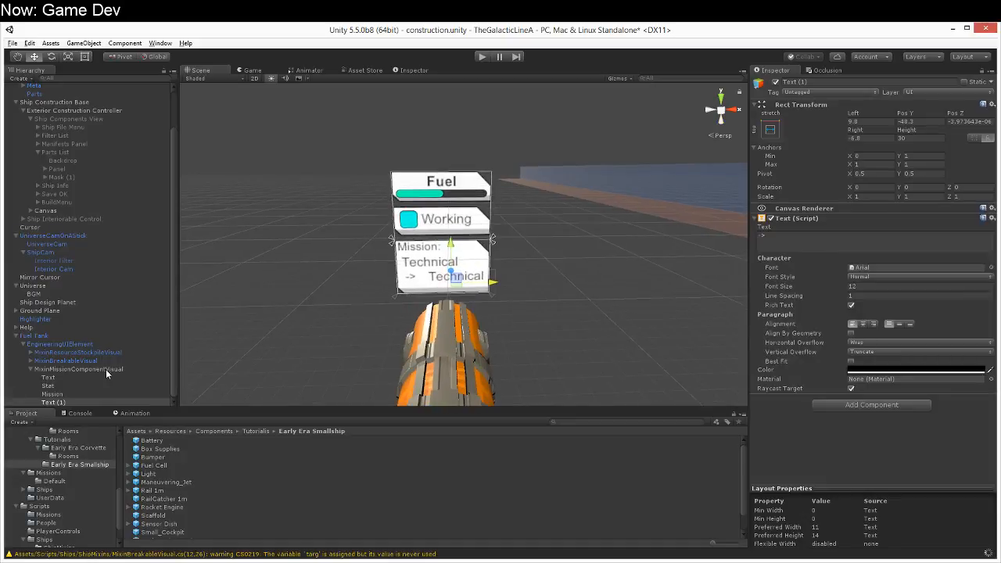
left_click(103, 368)
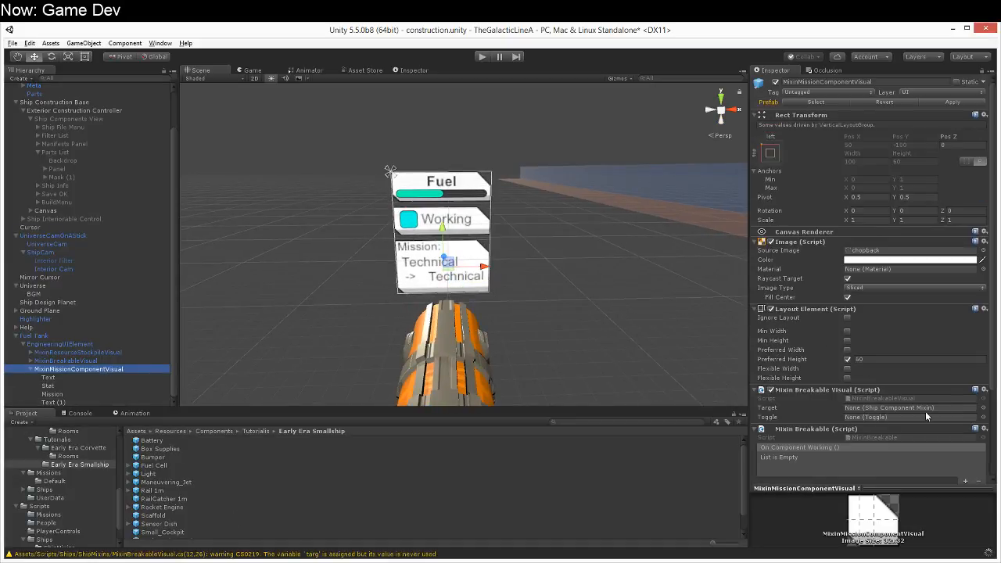
scroll(925, 416, "down", 3)
left_click(983, 296)
left_click(962, 324)
left_click(984, 313)
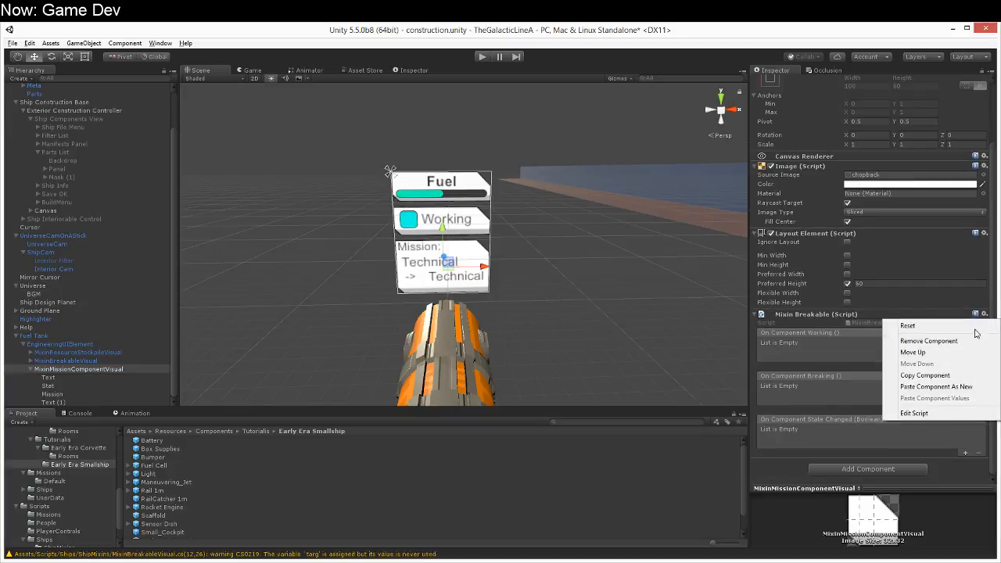
left_click(970, 341)
Step: Attach the MixinMissionComponent and MixinMissionComponentVisual scripts from the ShipMixins folder to the MixinMissionComponentVisual object
left_click(58, 531)
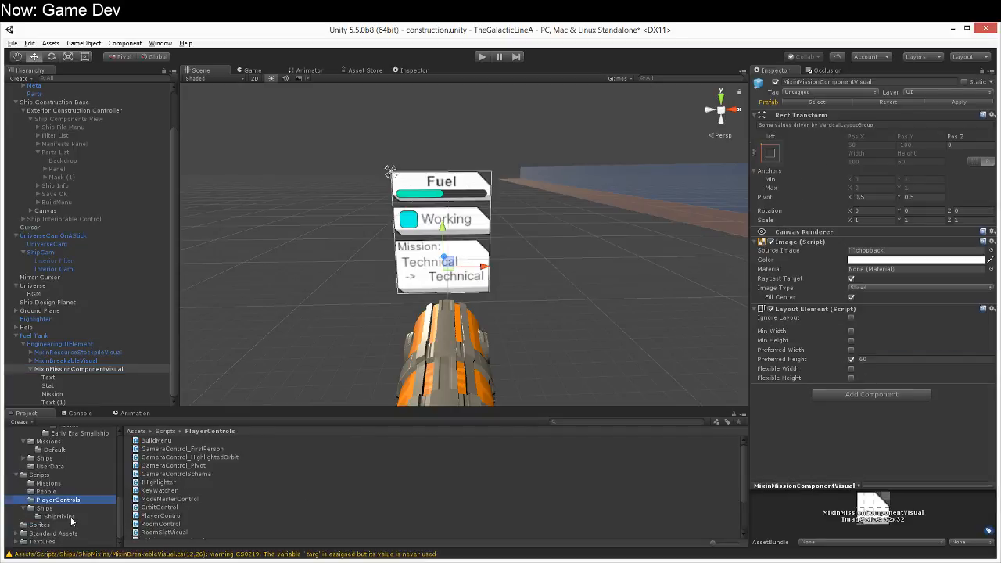
left_click(70, 517)
left_click(221, 482)
left_click_drag(220, 482, 817, 434)
left_click_drag(209, 491, 862, 393)
left_click_drag(219, 491, 868, 480)
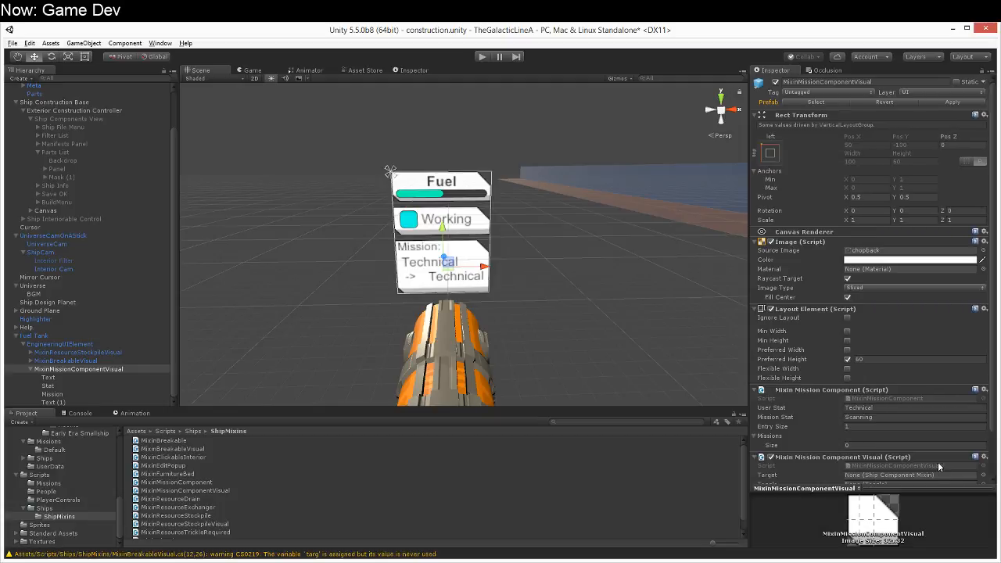
Step: Move Mixin Mission Component Visual above Mixin Mission Component and assign the Stat and Mission text objects to its matching fields
left_click(984, 457)
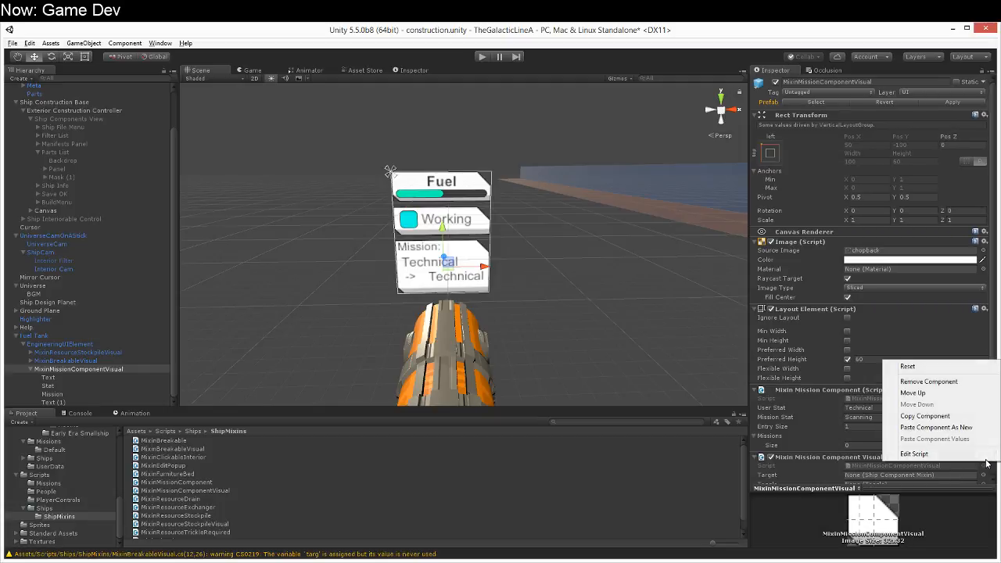
left_click(942, 393)
left_click_drag(48, 385, 939, 426)
left_click_drag(59, 397, 924, 435)
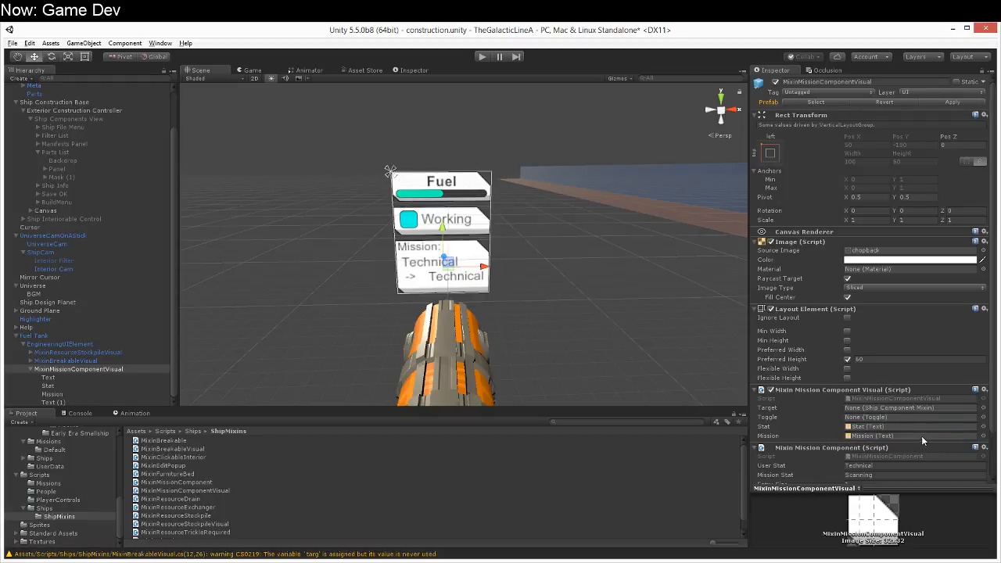
Step: Switch to MonoDevelop, delete the public Toggle toggle field from MixinMissionComponentVisual, and save the script
key("alt+Tab")
left_click(311, 159)
key("shift+Up")
key("BackSpace")
key("ctrl+s")
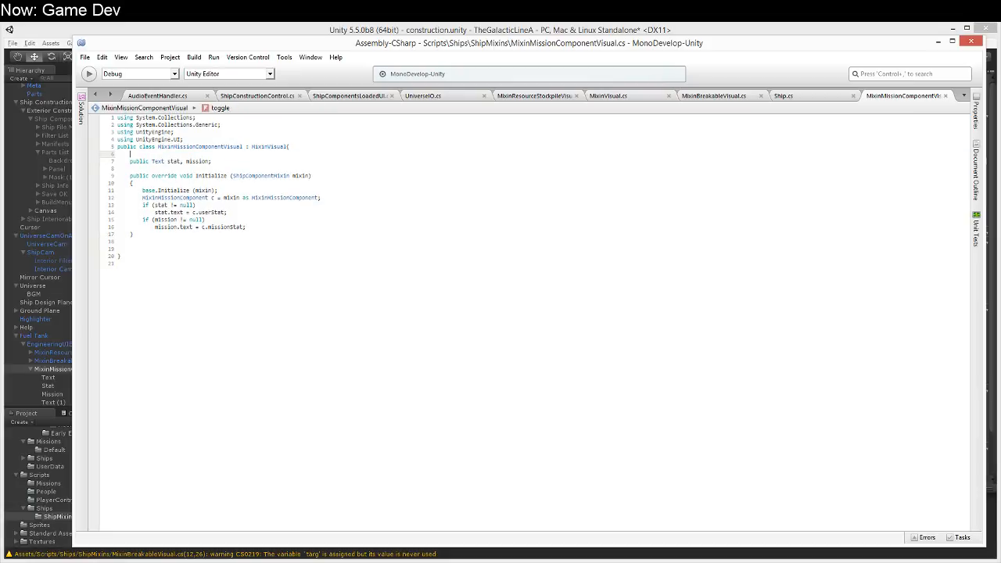
Step: Return to Unity and save the construction scene
left_click(278, 30)
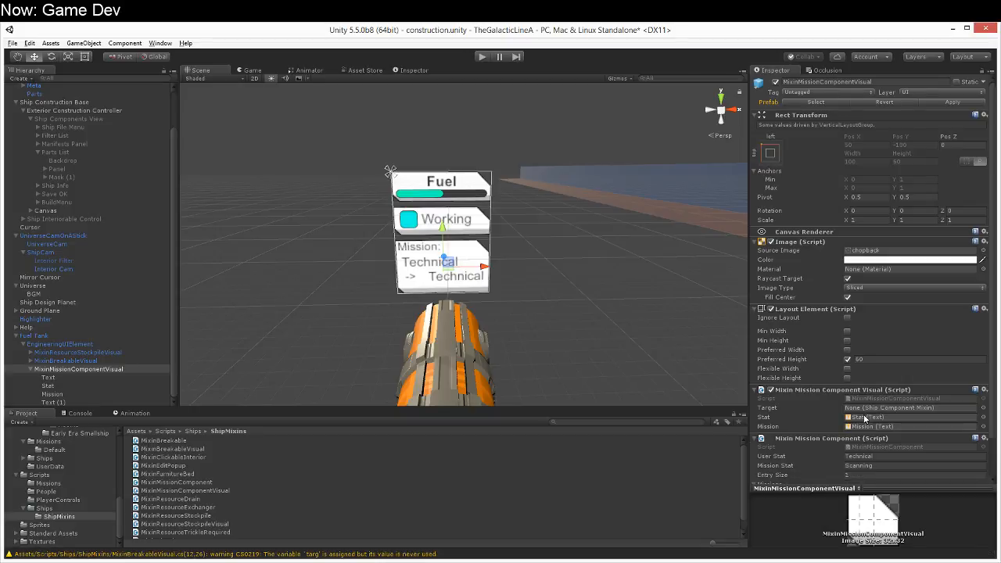
scroll(882, 404, "down", 2)
key("ctrl+s")
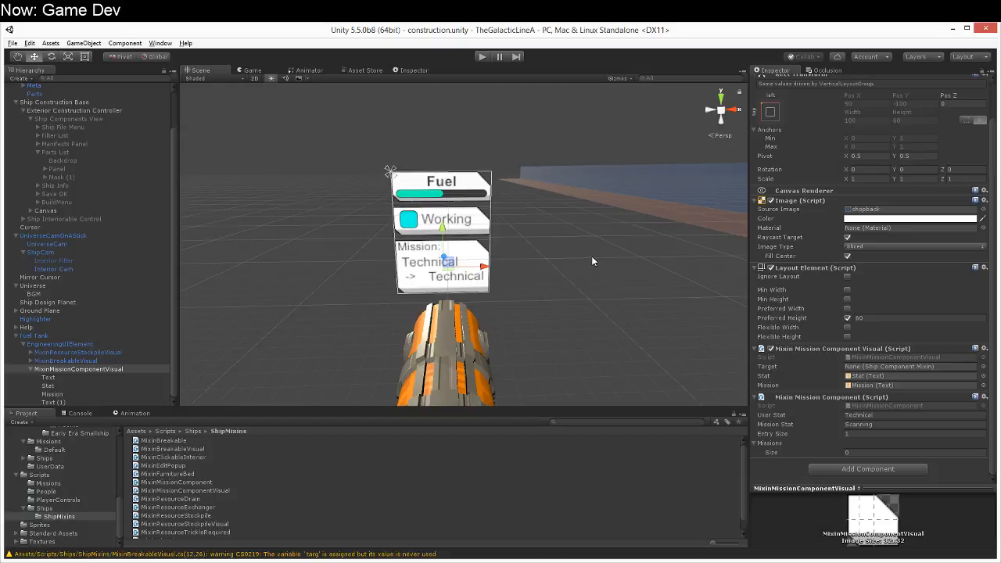
scroll(469, 338, "up", 3)
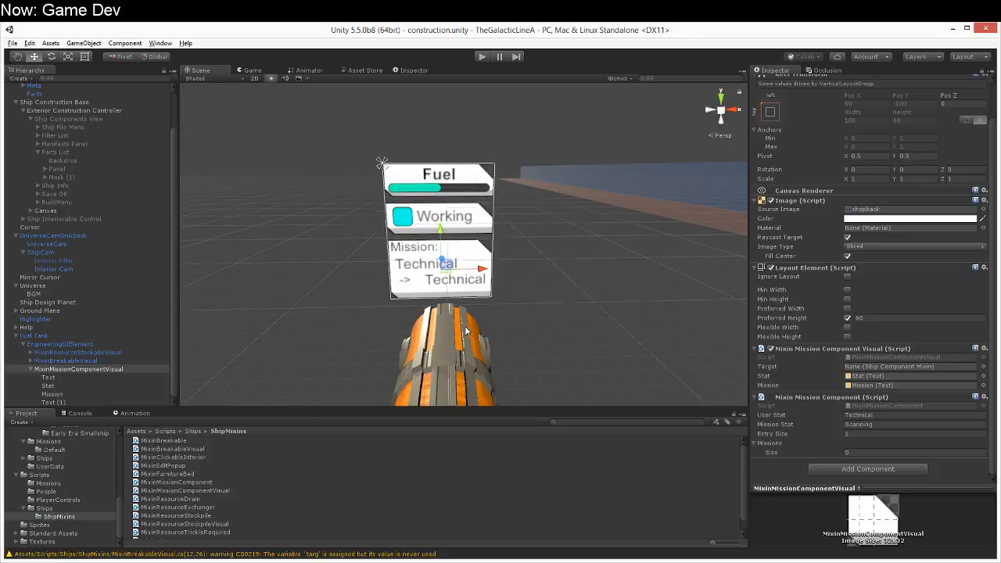
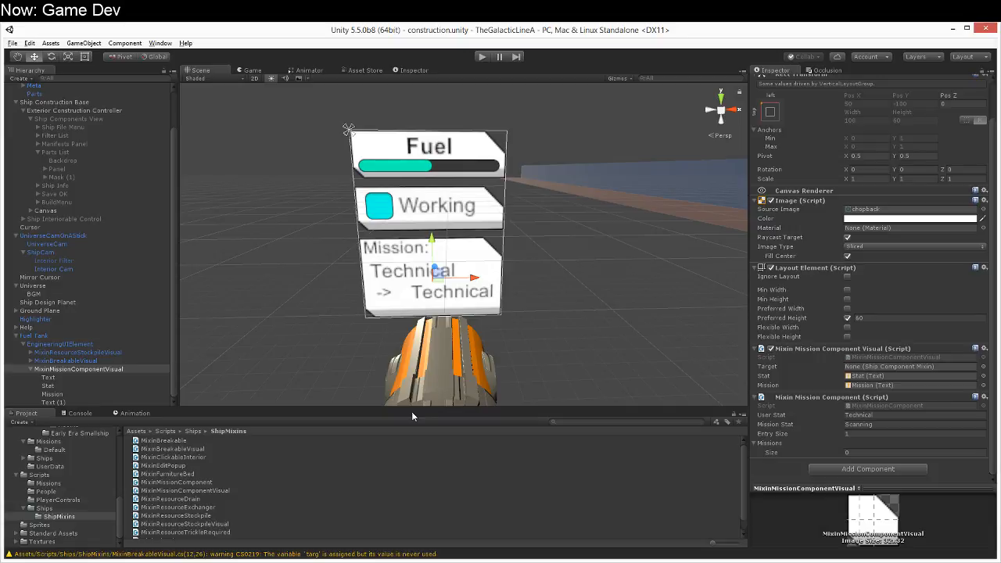
Step: Nudge the Mission text slightly left and save MixinMissionComponentVisual as a prefab in the Prefabs/UI/PopupUI folder
left_click(125, 393)
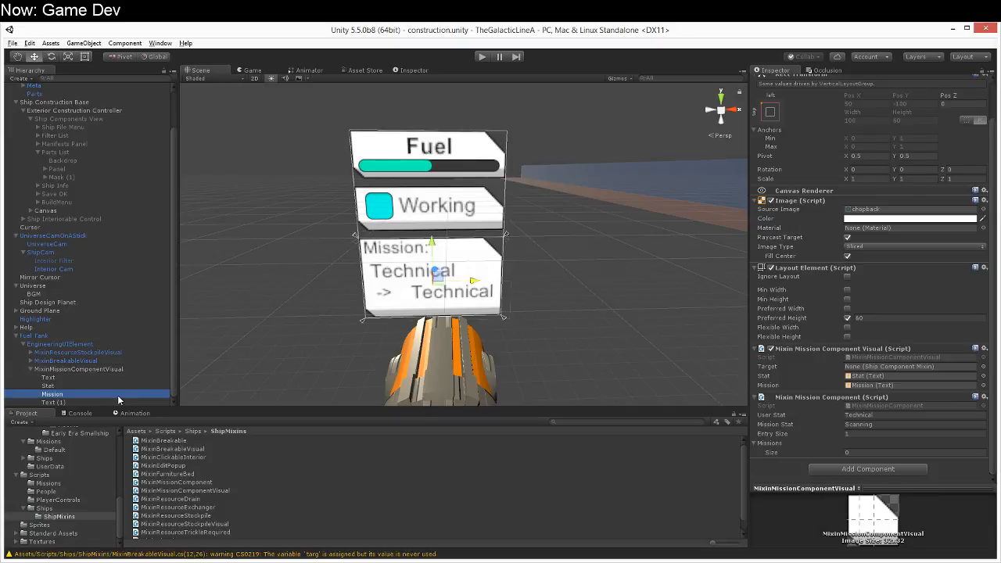
left_click_drag(473, 284, 469, 283)
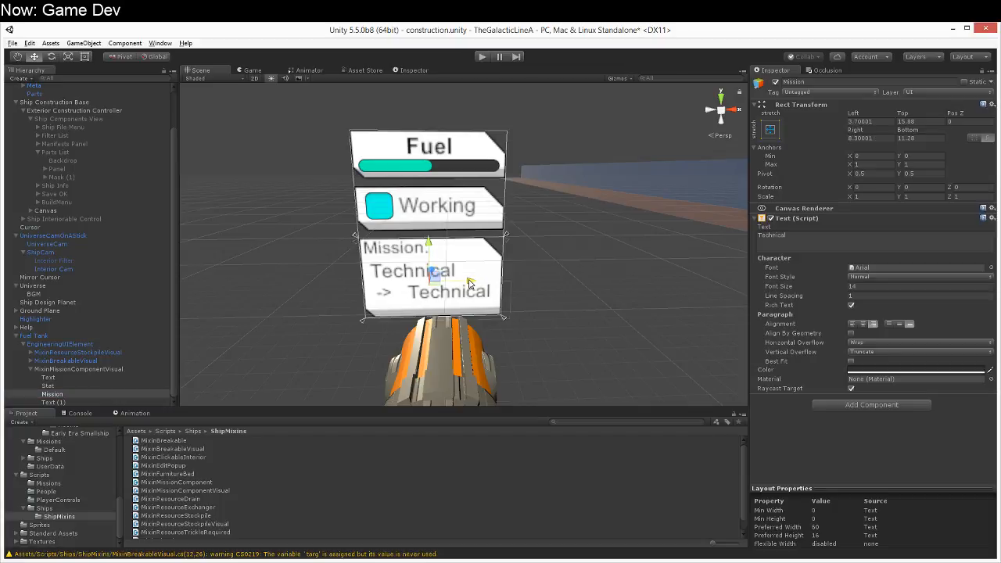
scroll(78, 454, "up", 4)
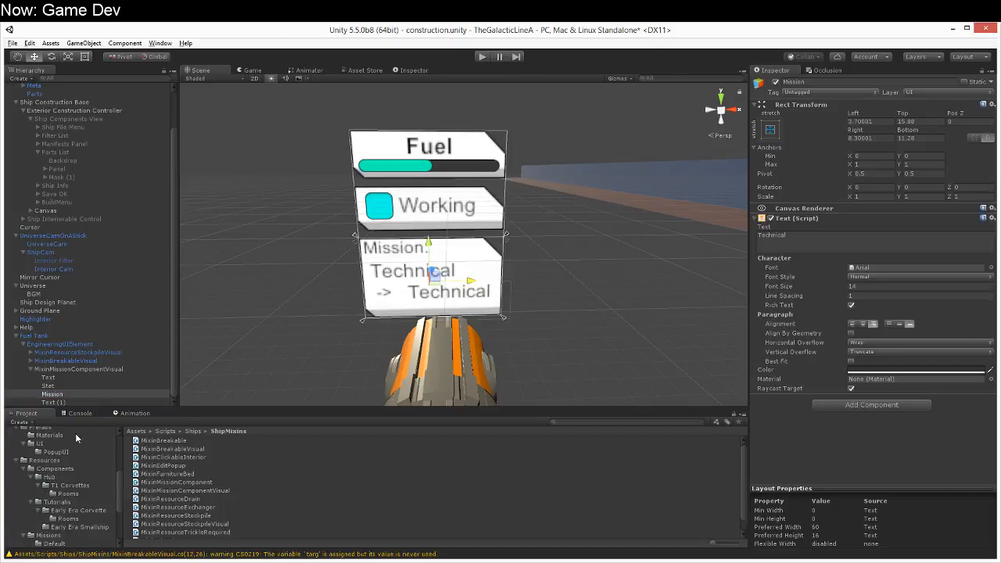
left_click_drag(83, 389, 64, 483)
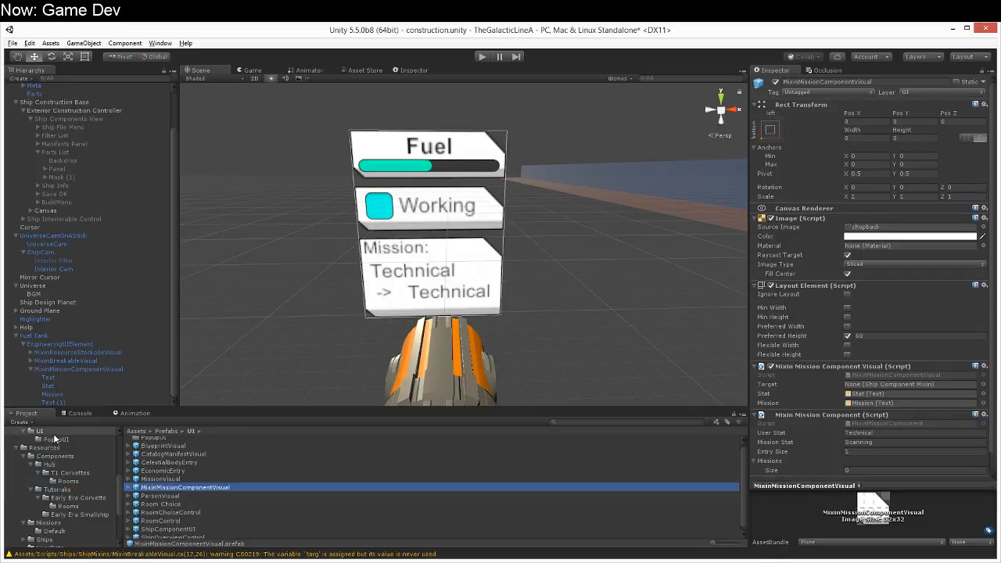
left_click_drag(155, 485, 57, 439)
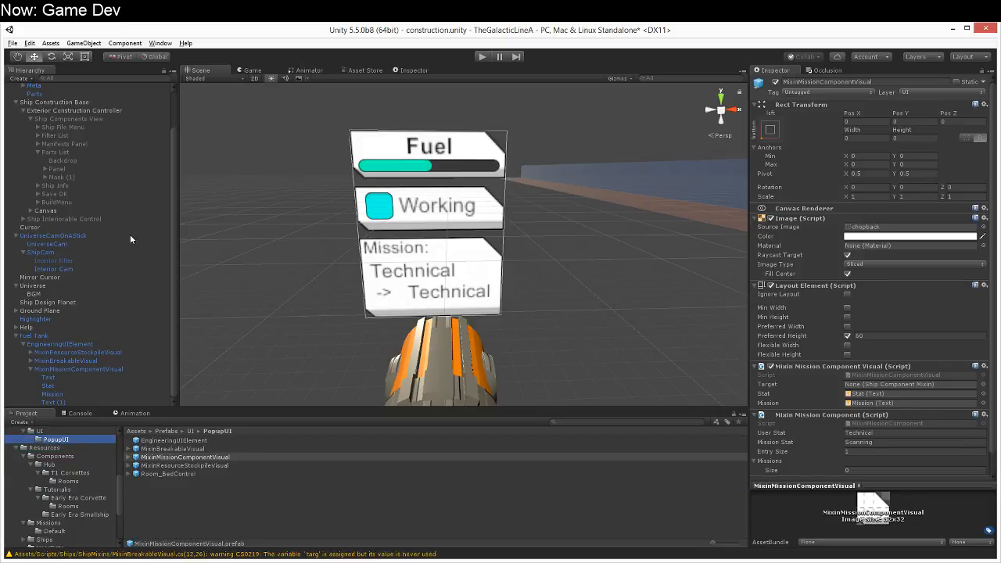
Step: Add the MixinMissionComponentVisual prefab as Element 2 of the Universe object's Default Mixin Visuals
left_click(44, 284)
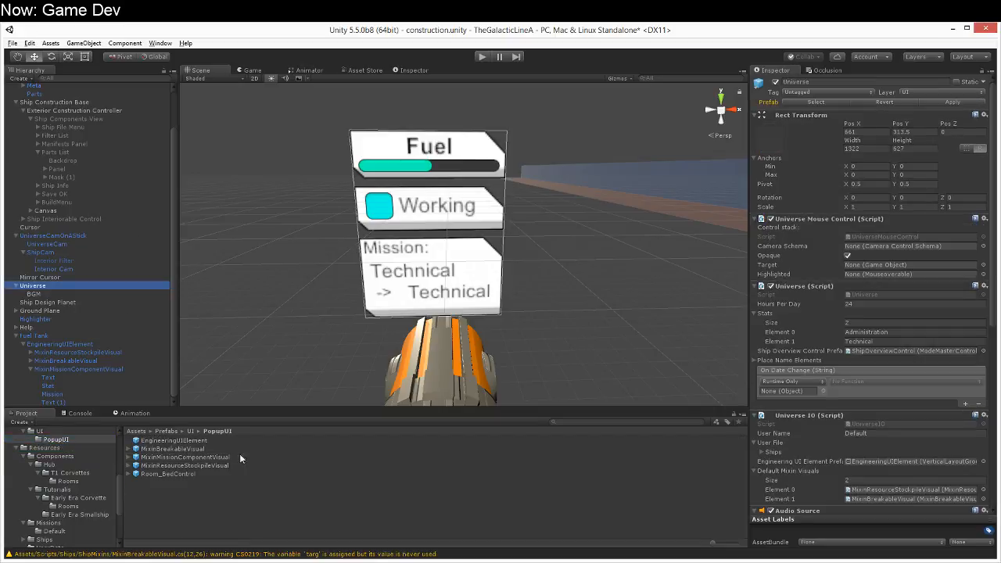
left_click_drag(168, 457, 829, 474)
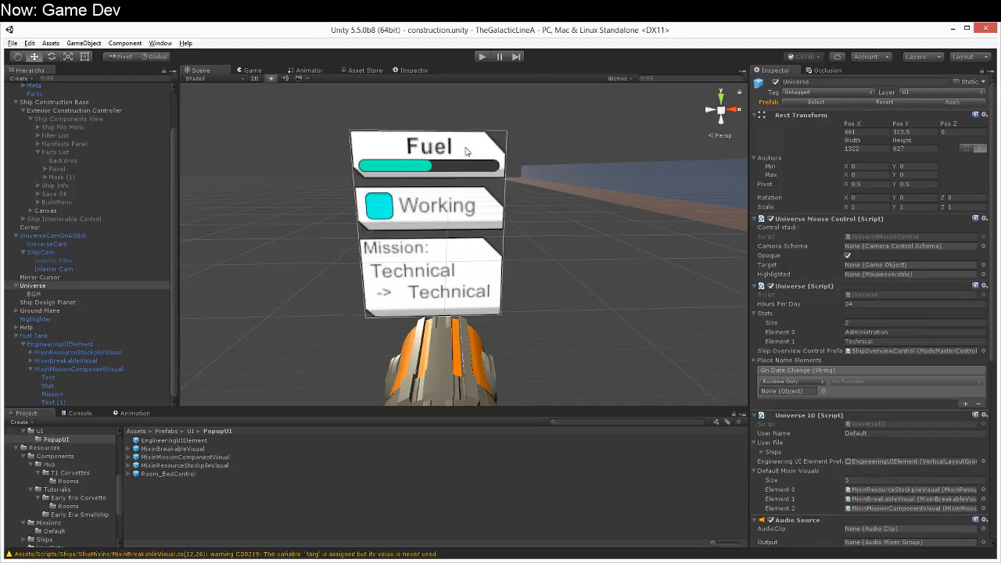
Step: Run the game, close the help screen, and place a Fuel Tank from the T1 Corvettes Manifest
left_click(482, 56)
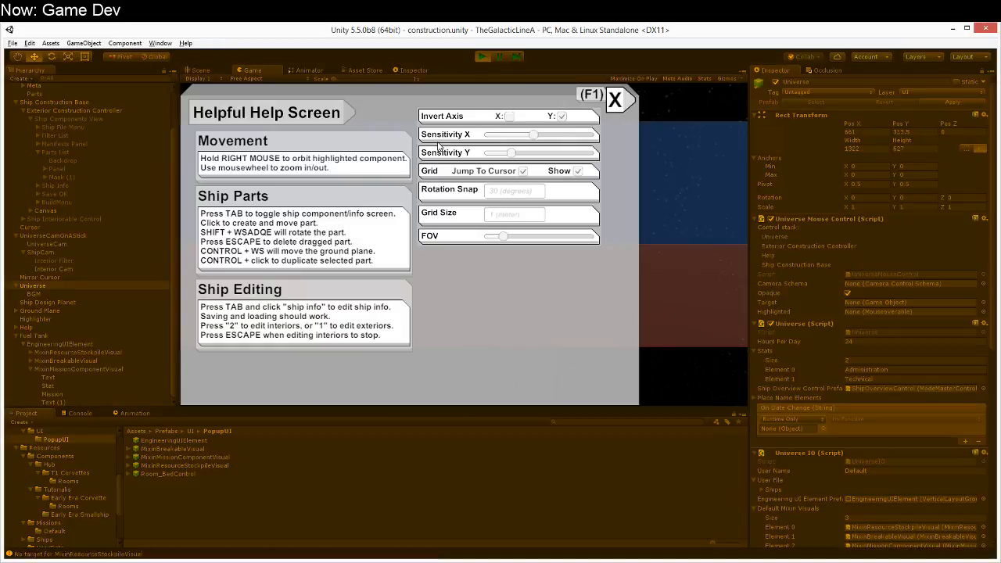
left_click(617, 97)
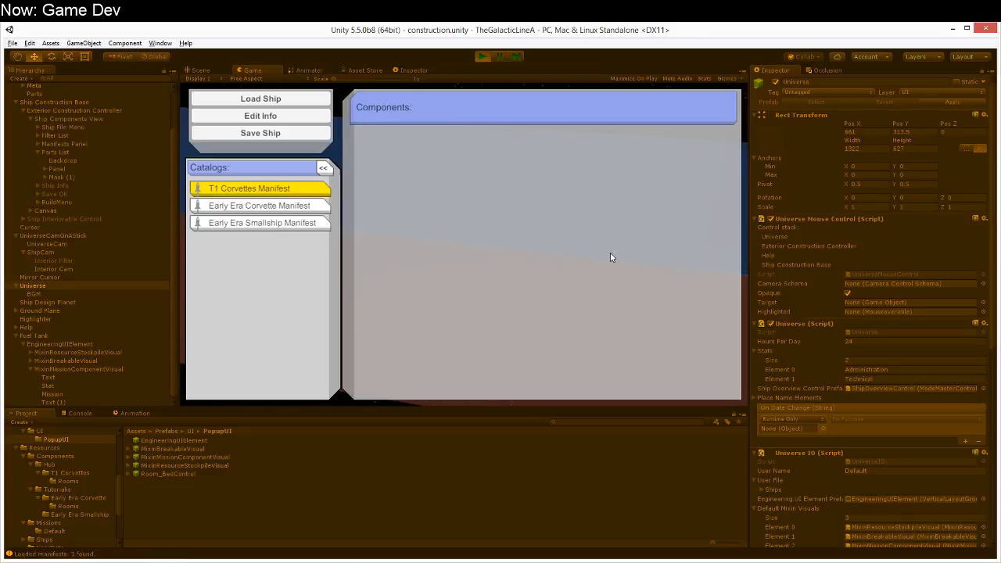
left_click(274, 192)
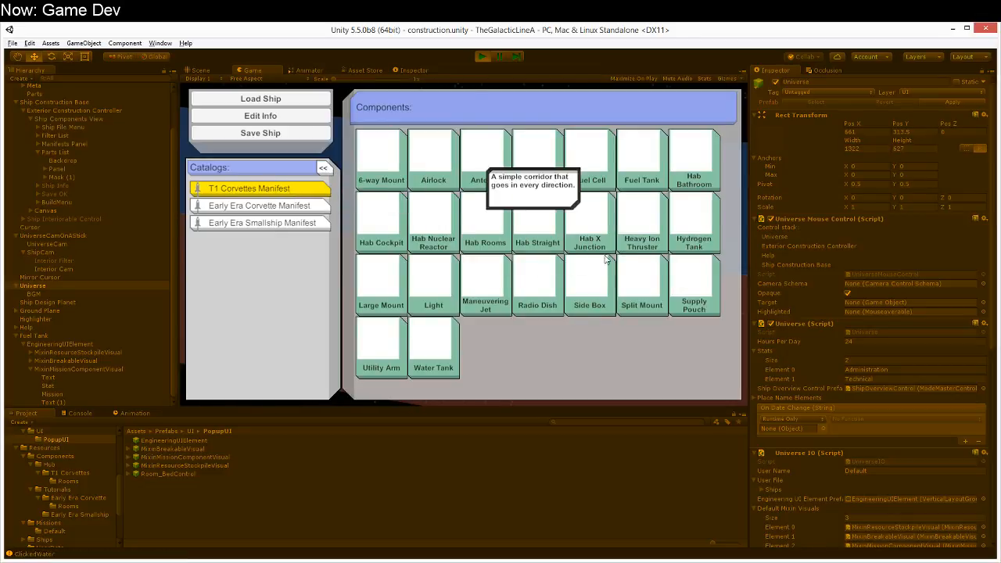
left_click(641, 160)
left_click(426, 271)
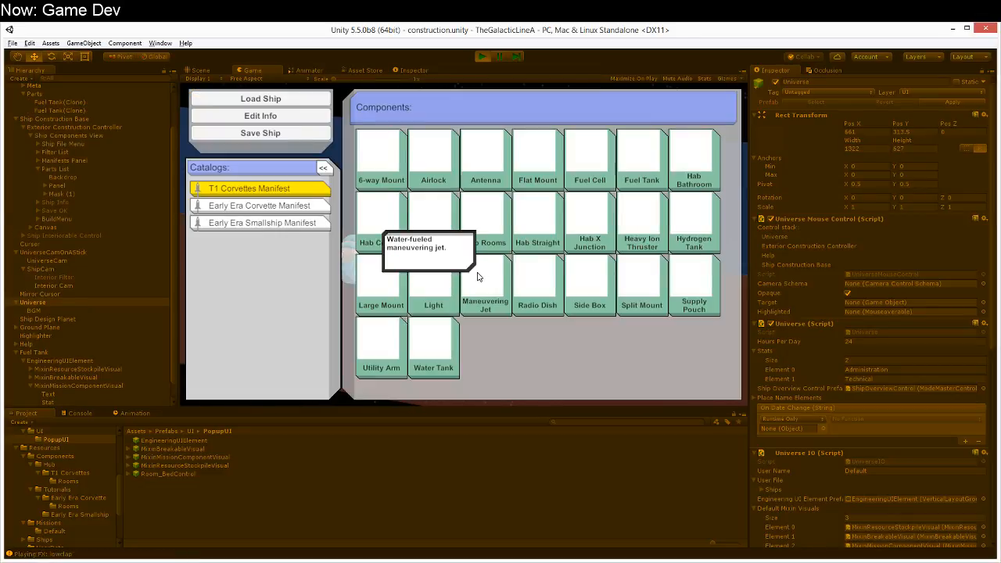
Step: Place an Antenna beside the fuel tank and check the engineering UI on the placed parts
left_click(467, 168)
left_click(470, 244)
mouse_move(523, 274)
right_mouse_down()
mouse_move(456, 341)
mouse_move(459, 320)
mouse_move(424, 279)
mouse_move(417, 320)
right_mouse_up()
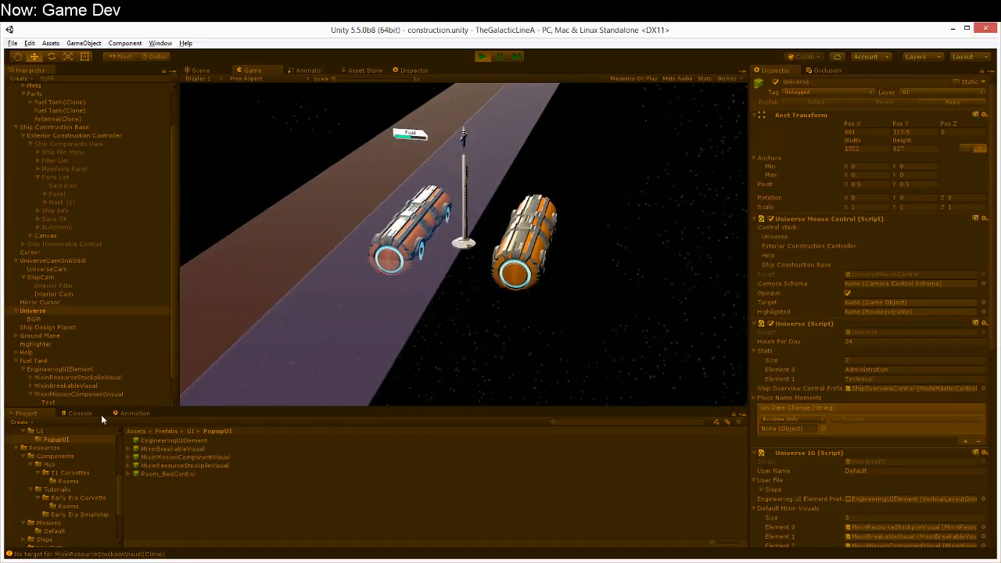
Step: Review the console log and open the source line of the NullReferenceException in MixinResourceStockpileVisual.cs
left_click(80, 414)
scroll(144, 465, "down", 3)
scroll(144, 464, "up", 1)
scroll(143, 469, "down", 10)
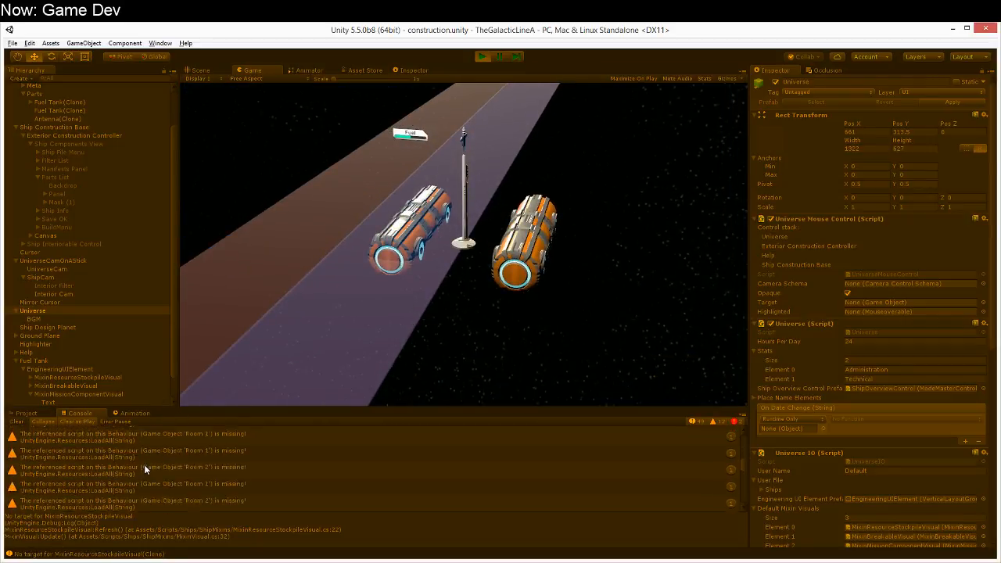
scroll(143, 464, "down", 5)
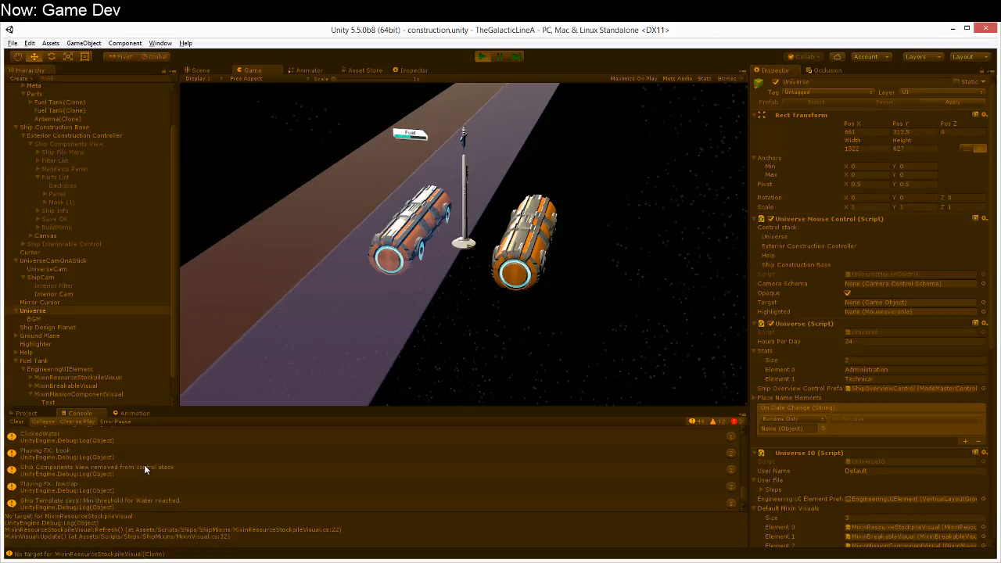
left_click(138, 454)
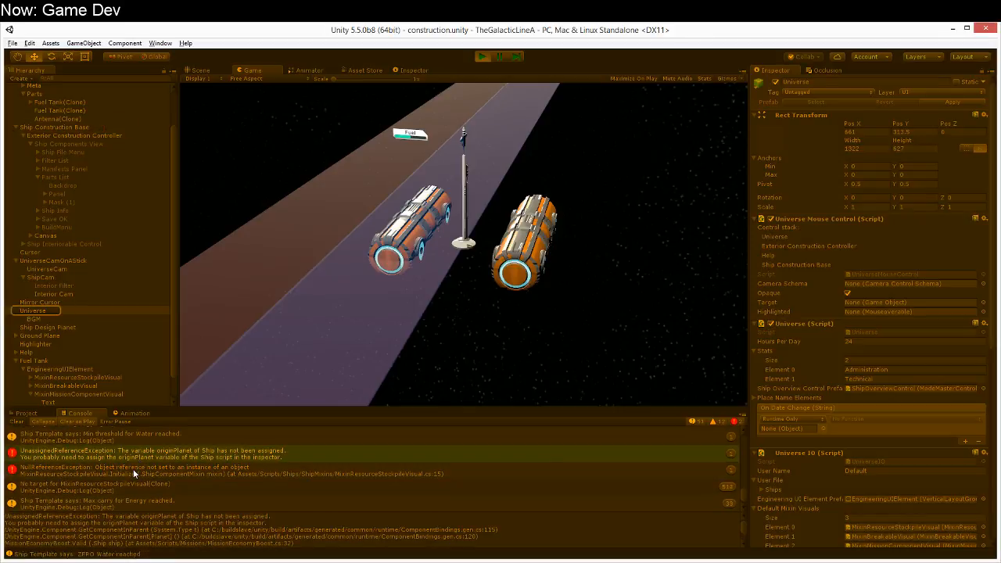
left_click(133, 468)
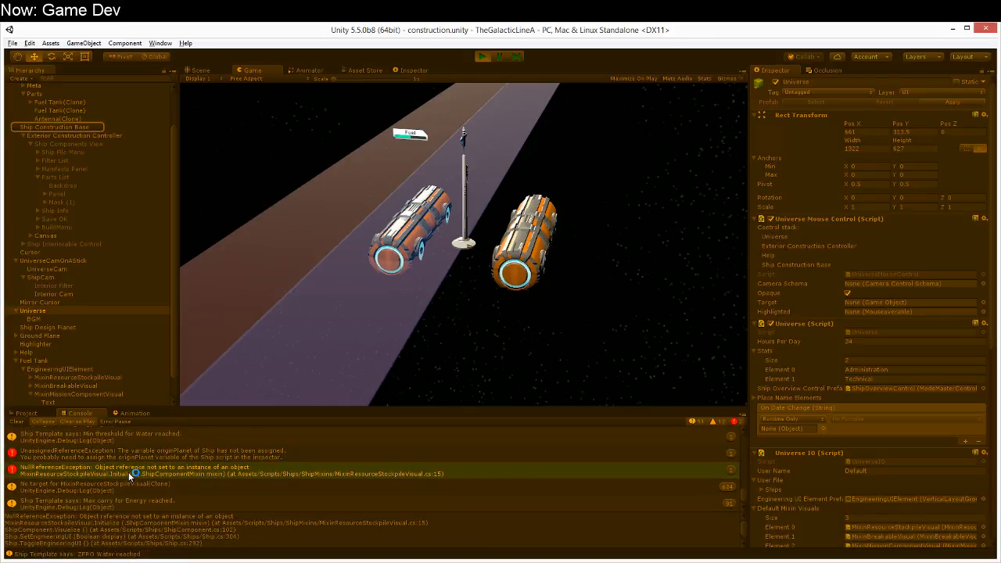
double_click(133, 469)
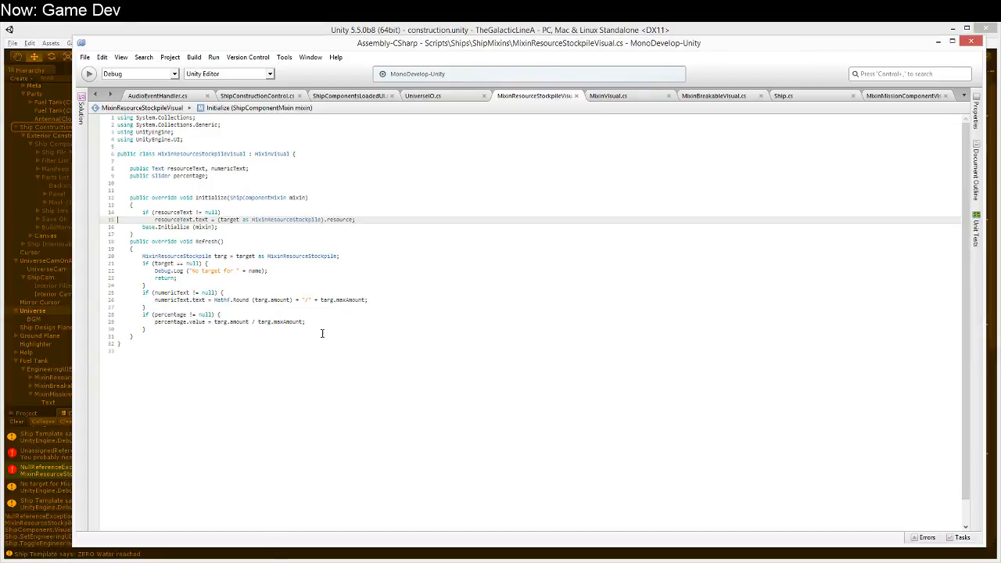
Step: Compare the Initialize method in MixinResourceStockpileVisual with the NullReferenceException's stack trace in Unity's console
left_click(353, 214)
left_click(362, 218)
left_click(362, 212)
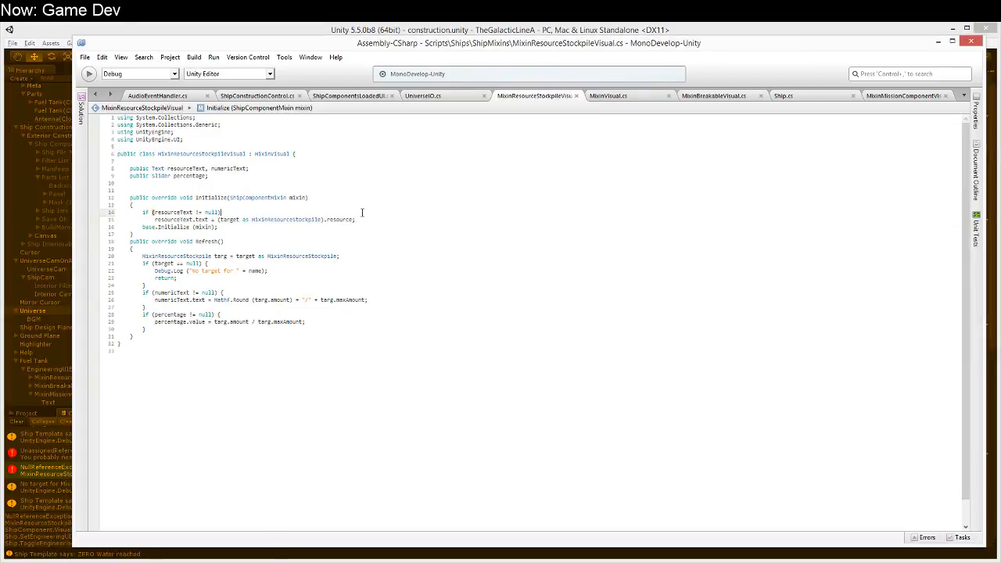
left_click(36, 461)
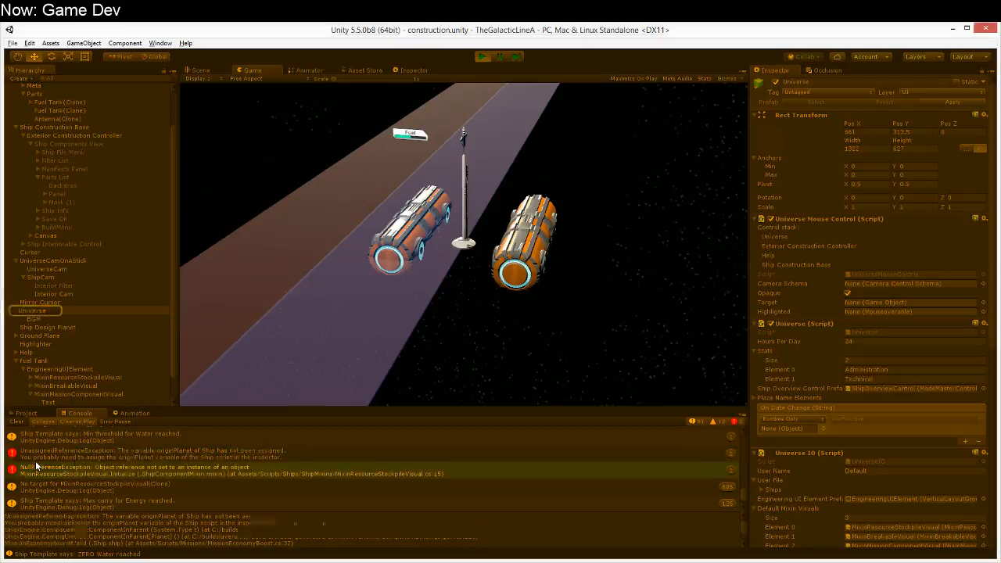
left_click(57, 442)
left_click(51, 466)
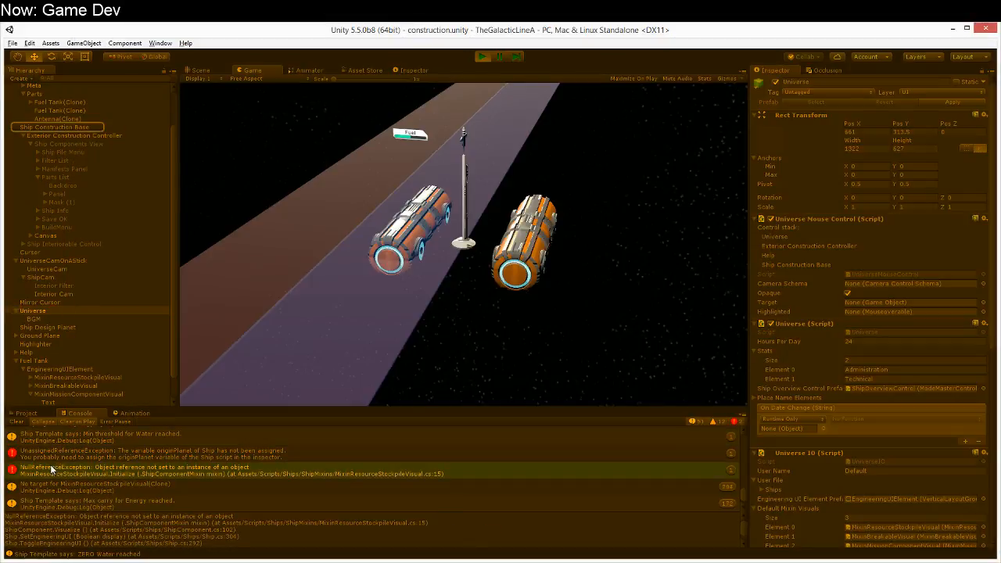
double_click(286, 468)
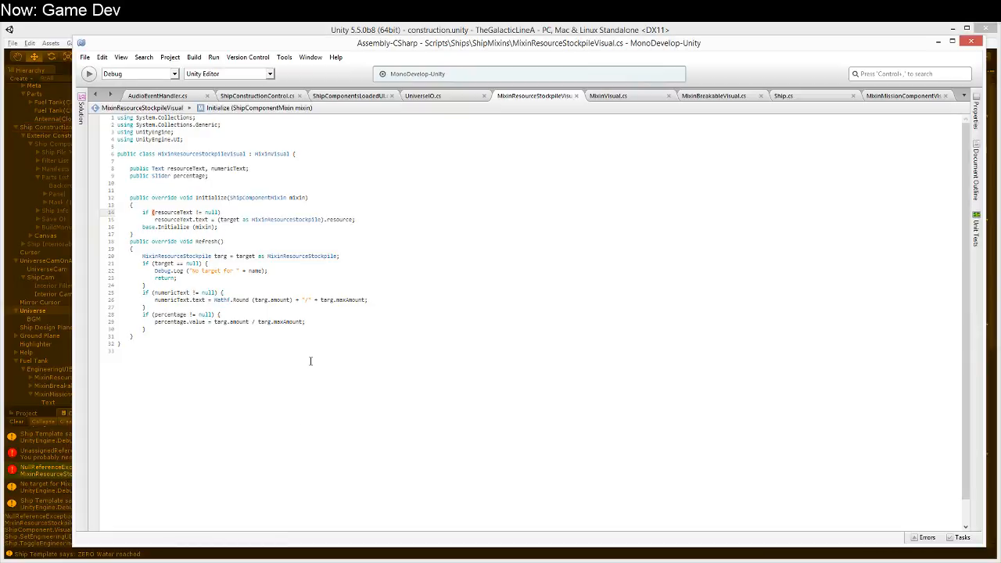
left_click(48, 468)
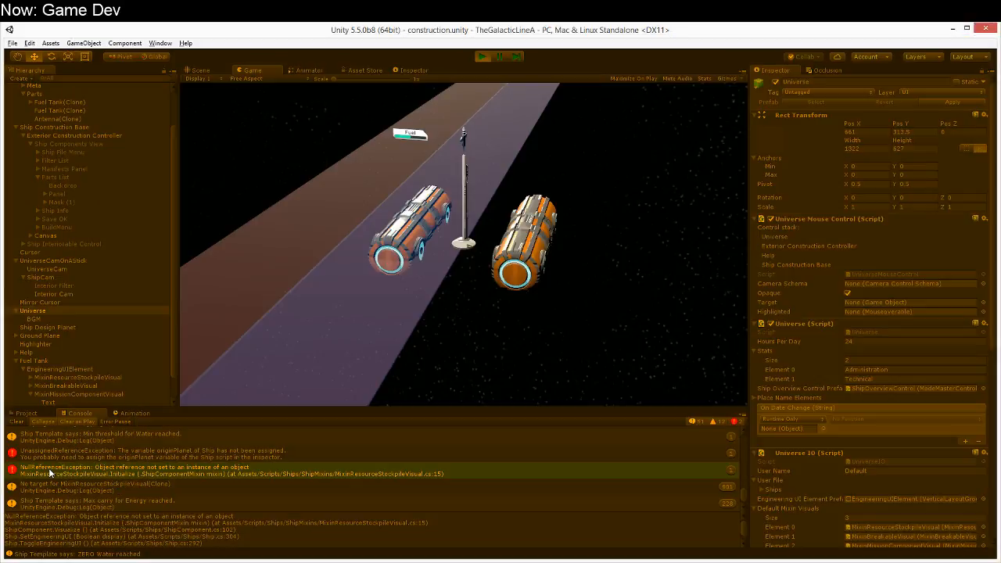
Step: Stop the game and, in MonoDevelop, move base.Initialize (mixin) above the resourceText null check in MixinResourceStockpileVisual's Initialize method
left_click(485, 58)
key("alt+Tab")
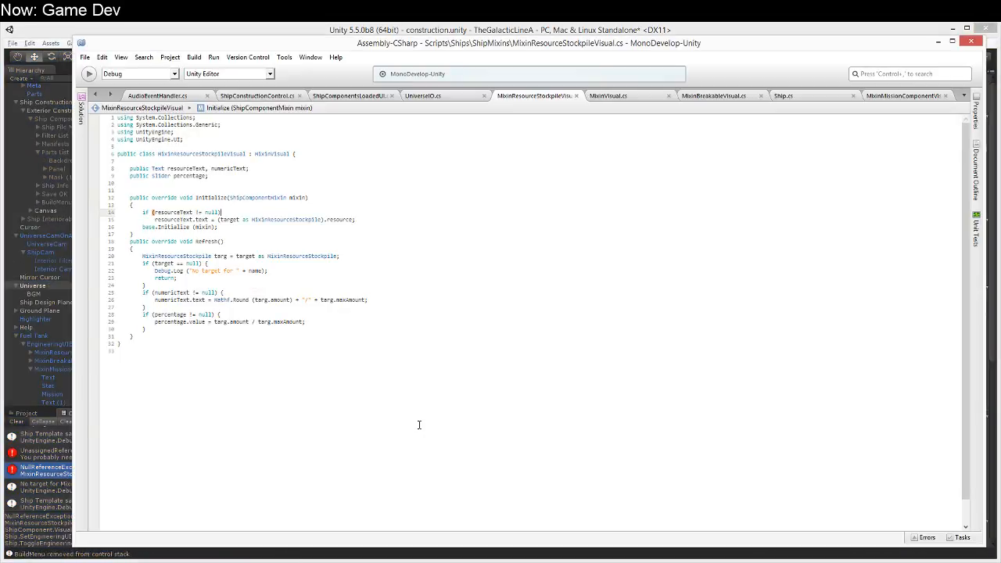
key("Down")
key("Down")
key("End")
key("shift+Home")
key("ctrl+x")
key("Up")
key("Up")
key("Up")
key("Return")
key("ctrl+v")
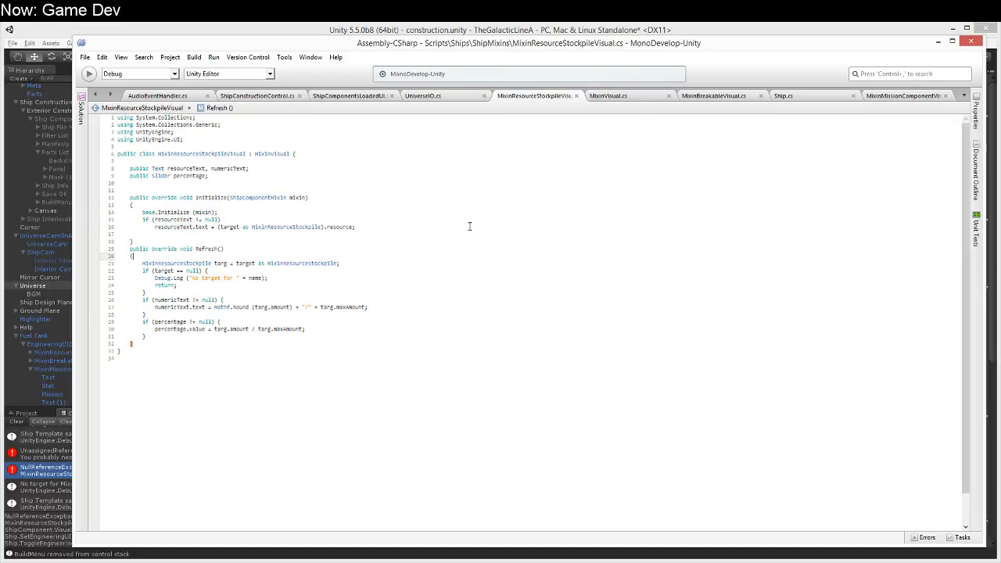
Step: Return to Unity, rerun the game past the help screen, and place a Fuel Tank from the T1 Corvettes Manifest
key("alt+Tab")
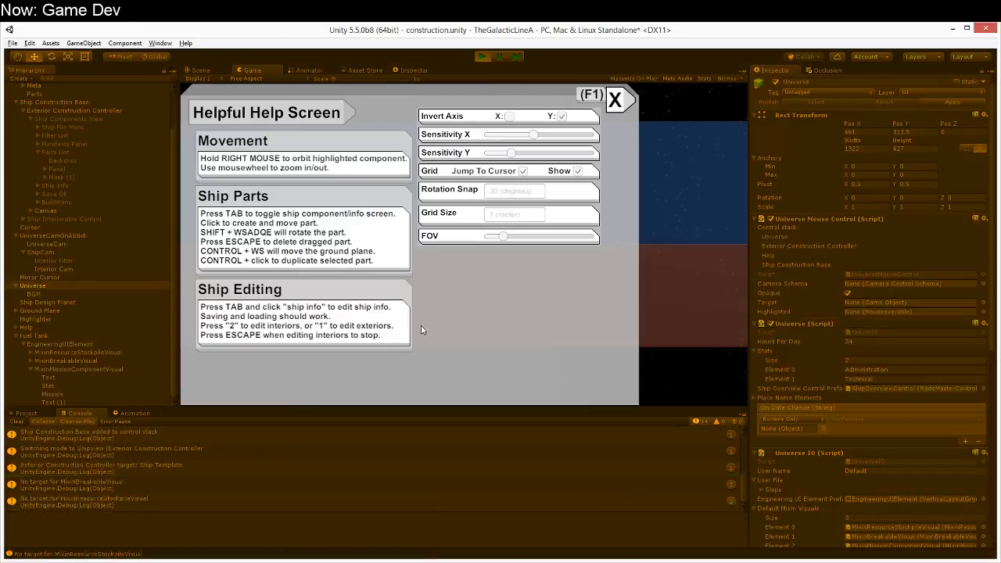
left_click(616, 106)
key("Tab")
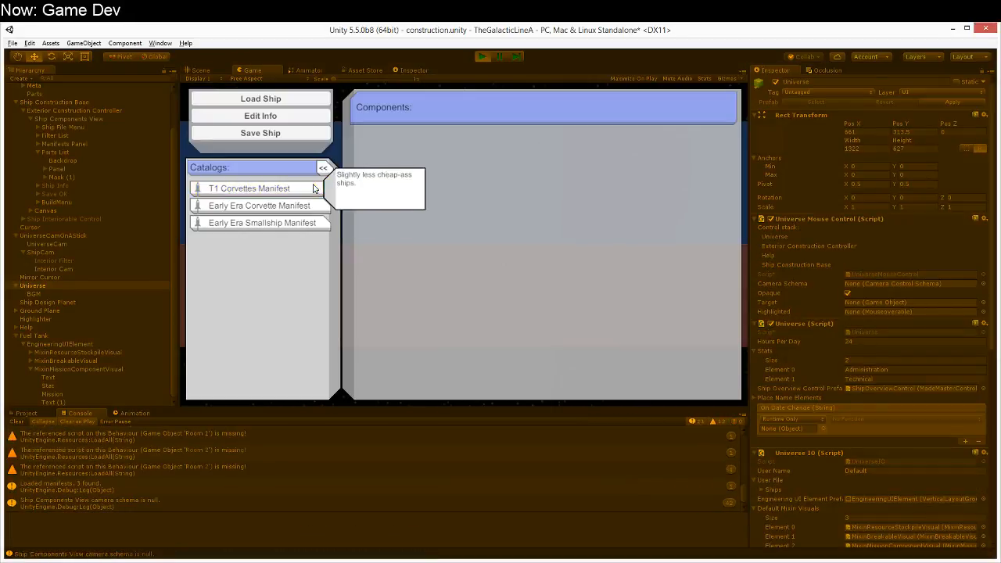
left_click(312, 188)
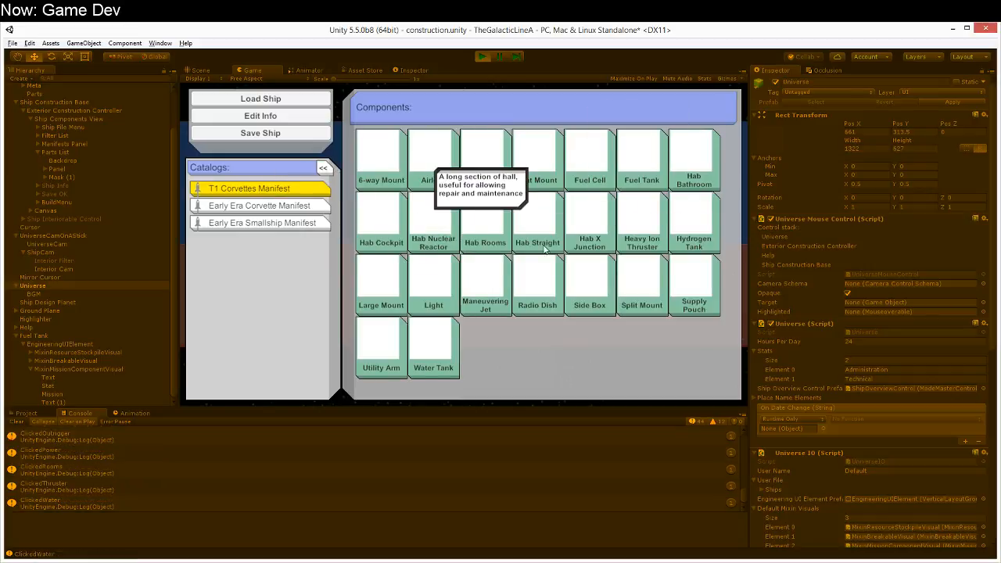
left_click(636, 173)
left_click(381, 291)
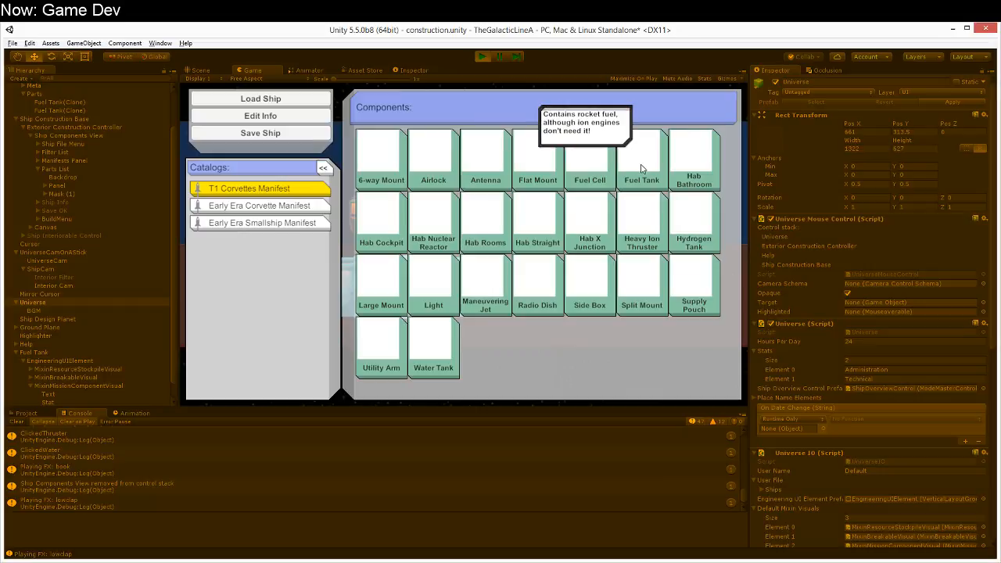
Step: Attach a Fuel Cell to the fuel tank and duplicate it onto the tank's other side port
left_click(641, 168)
left_click(445, 260)
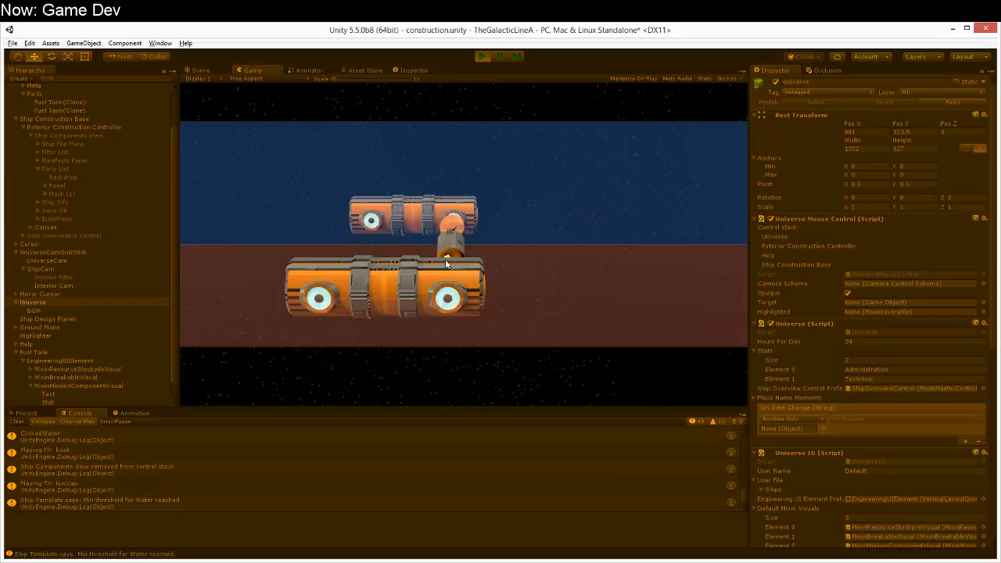
left_click(445, 283)
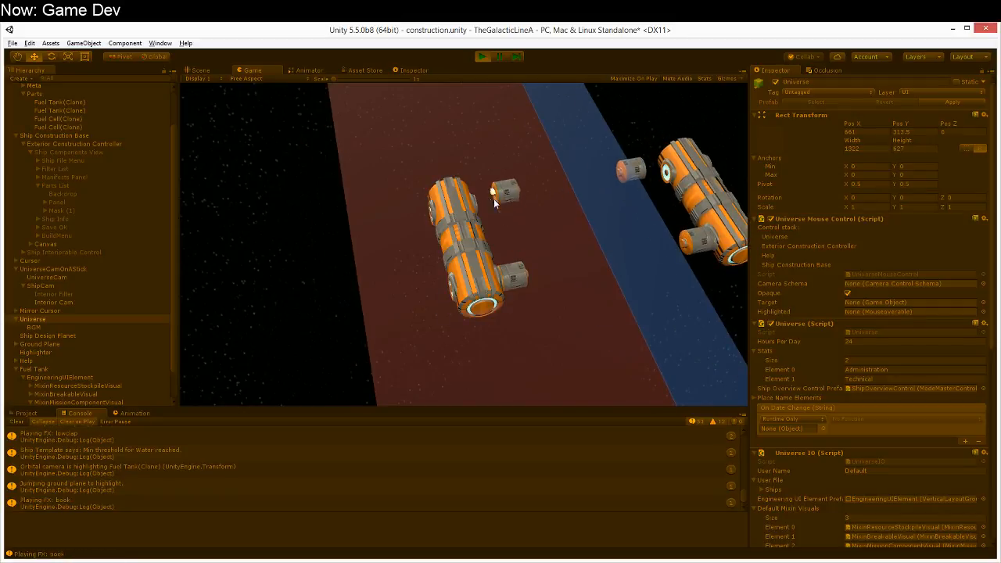
left_click(480, 207)
Step: Attach two Antennas to the fuel tank's free ports and inspect the engineering UI panels around the ship
key("Tab")
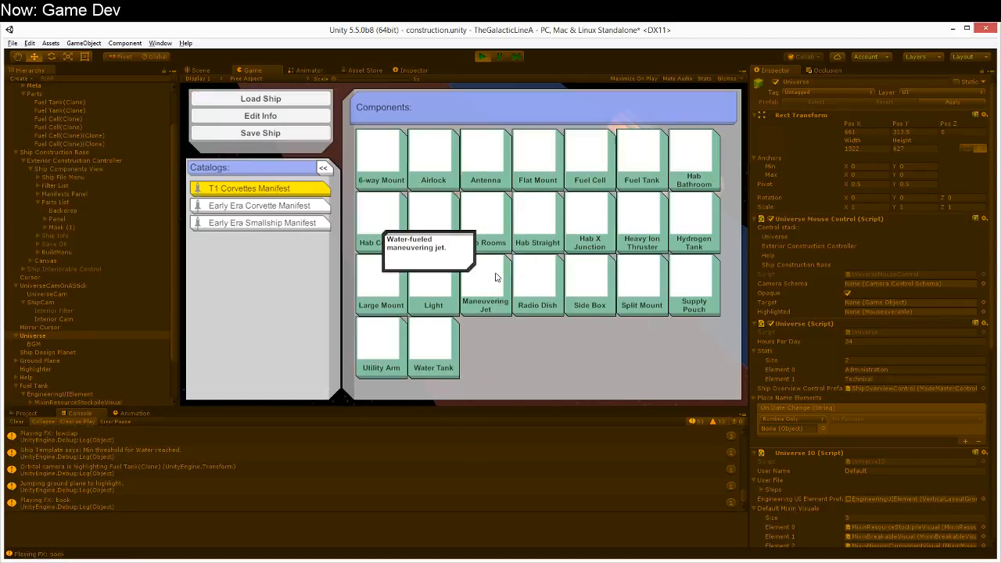
left_click(470, 142)
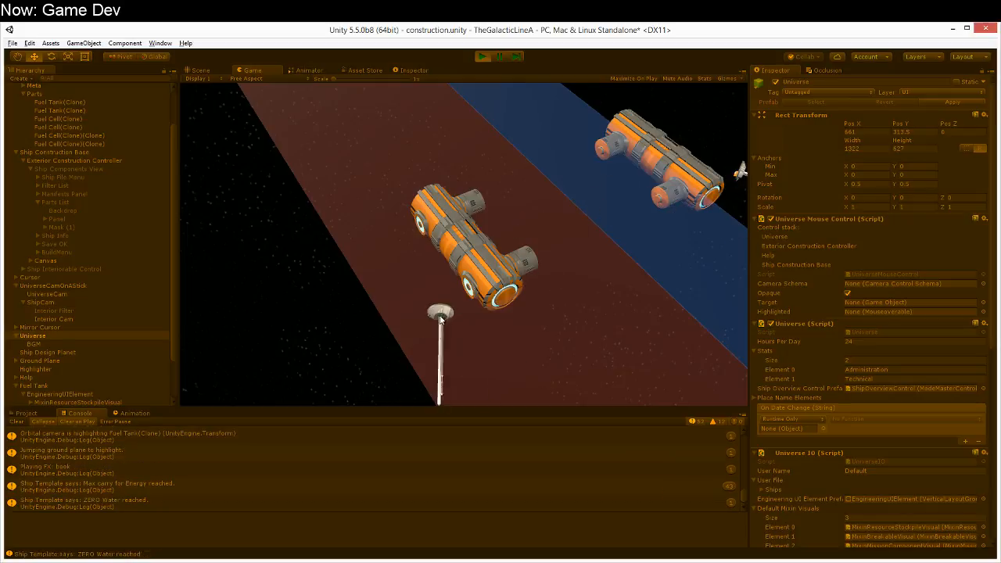
left_click(464, 292)
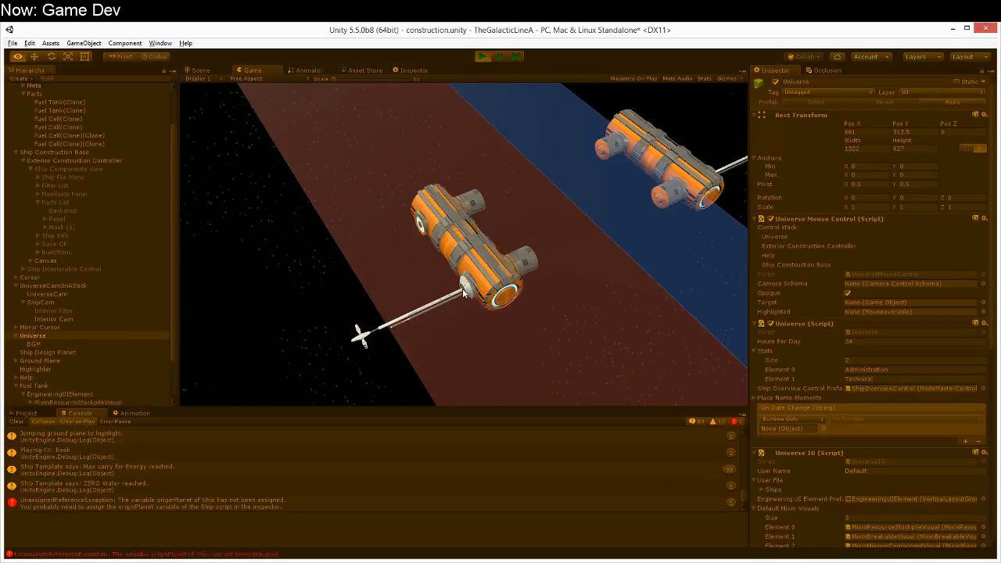
left_click(418, 227)
left_click(455, 293)
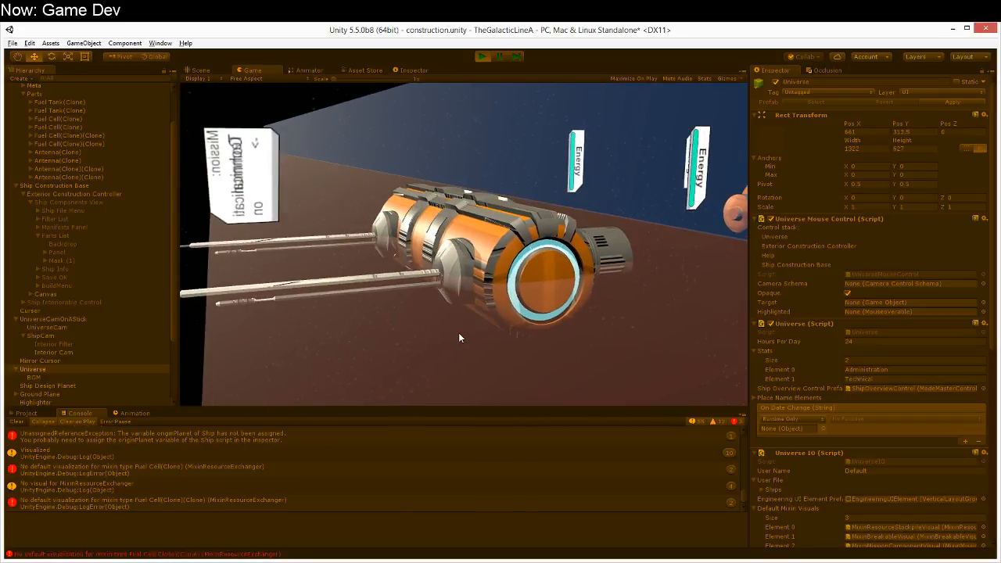
right_click_drag(507, 339, 706, 366)
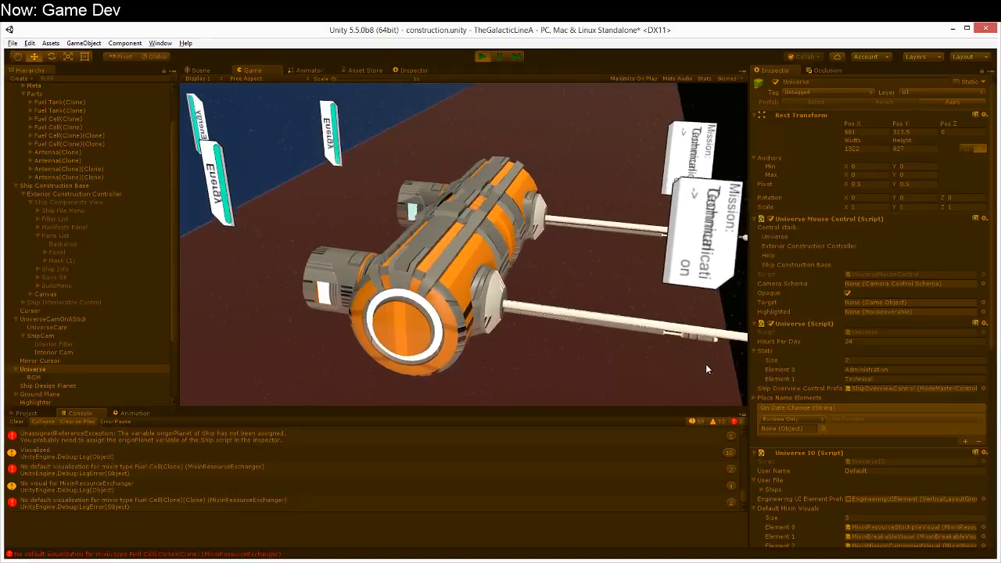
Step: Stop the game and set the horizontal overflow of the mission panel's "->" text to Overflow
right_click_drag(704, 364, 425, 345)
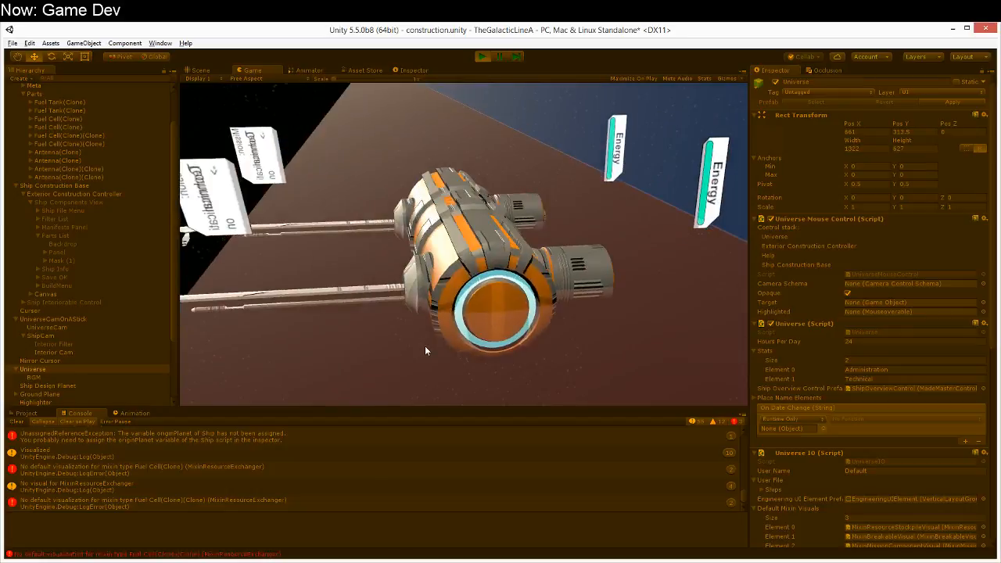
left_click(480, 58)
left_click(457, 295)
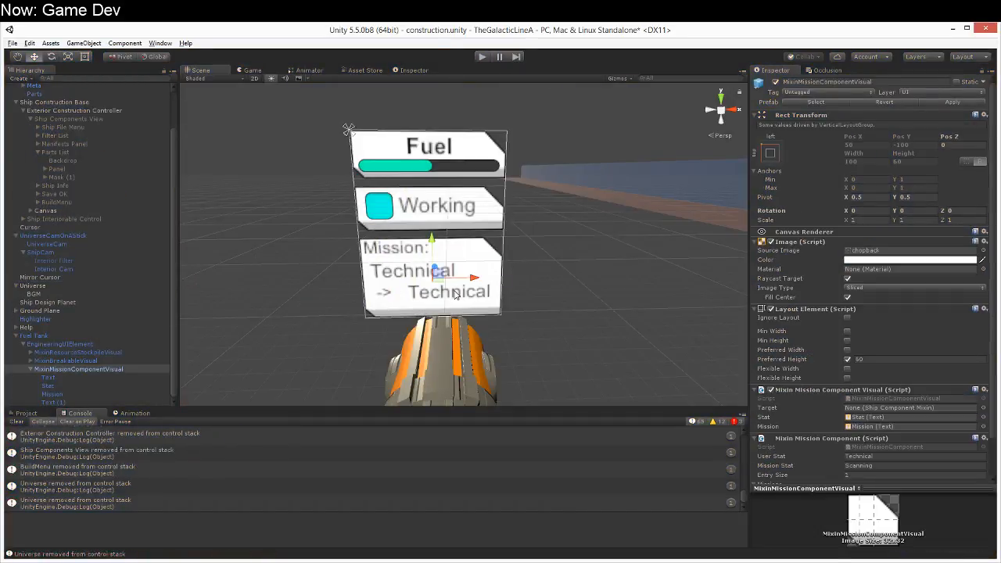
left_click(460, 298)
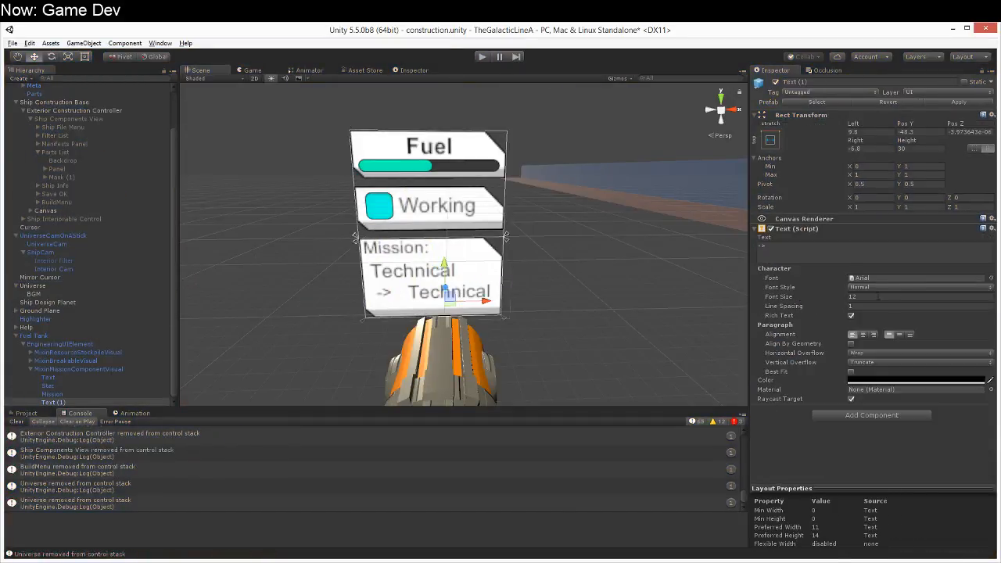
left_click(892, 353)
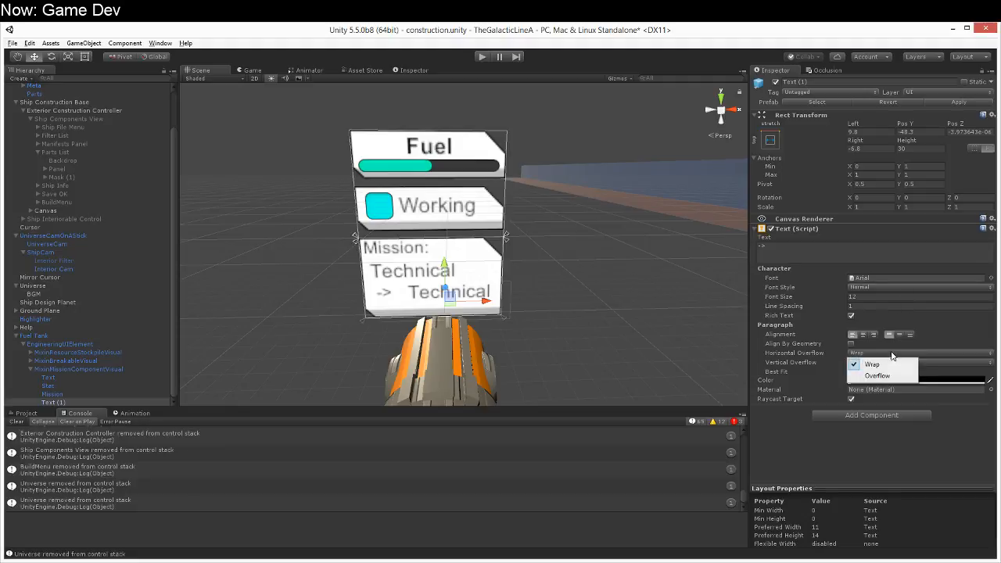
left_click(888, 375)
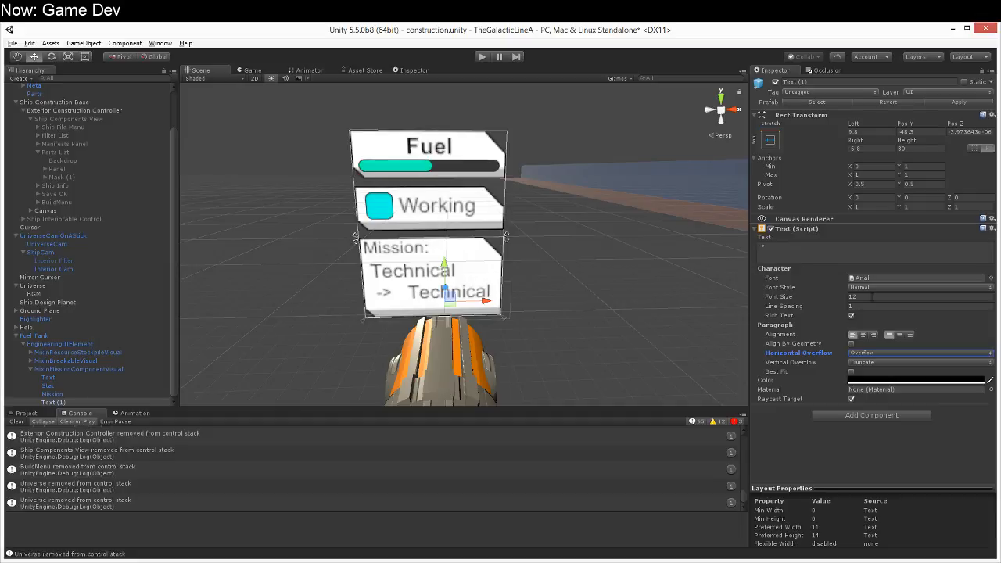
Step: Set the Mission text's horizontal overflow to Overflow and its font size to 12
left_click(116, 394)
left_click(895, 356)
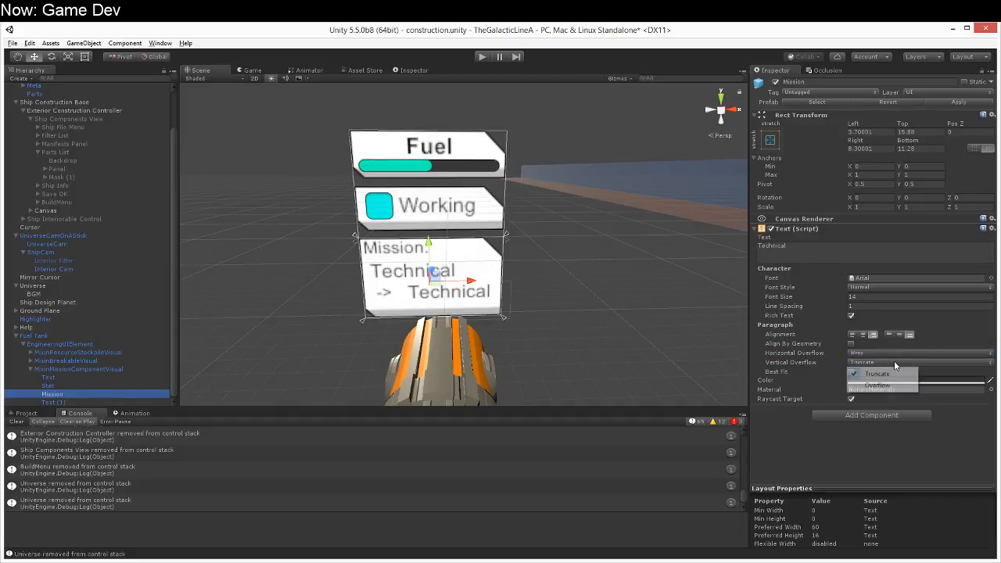
left_click(880, 376)
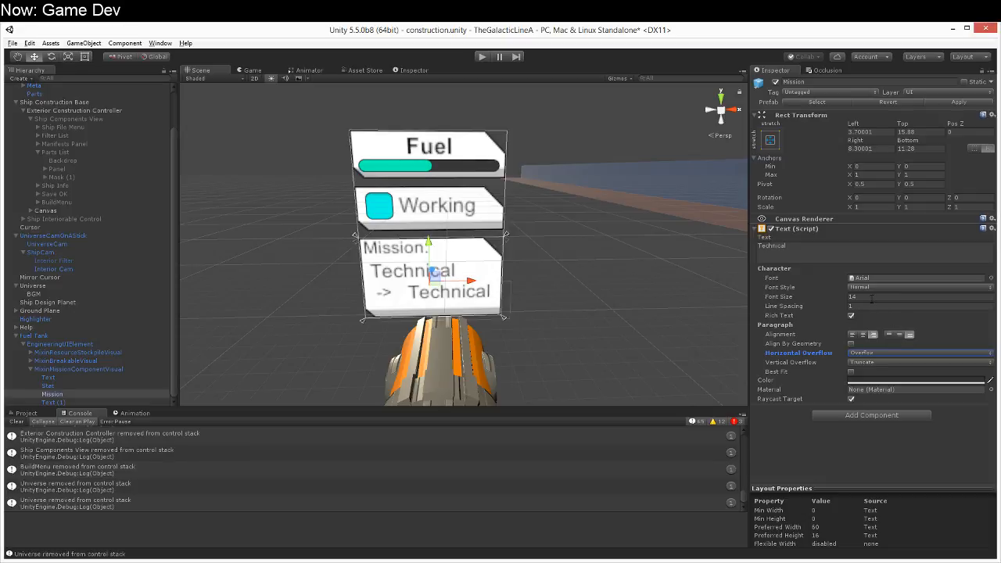
left_click(871, 297)
type("12")
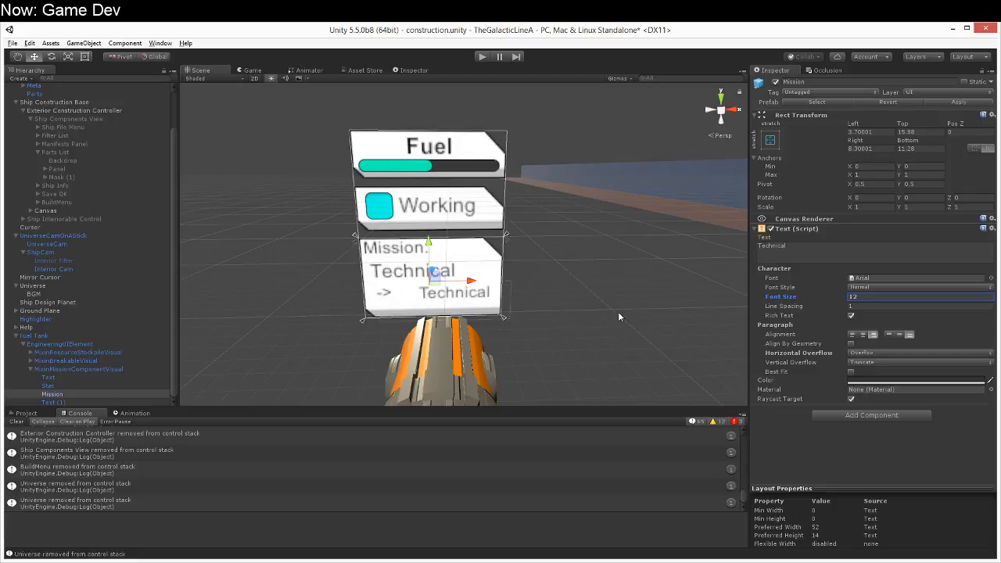
Step: Set the Mission text's left offset to 0, save the scene, and select the parent MixinMissionComponentVisual
left_click(882, 132)
type("0")
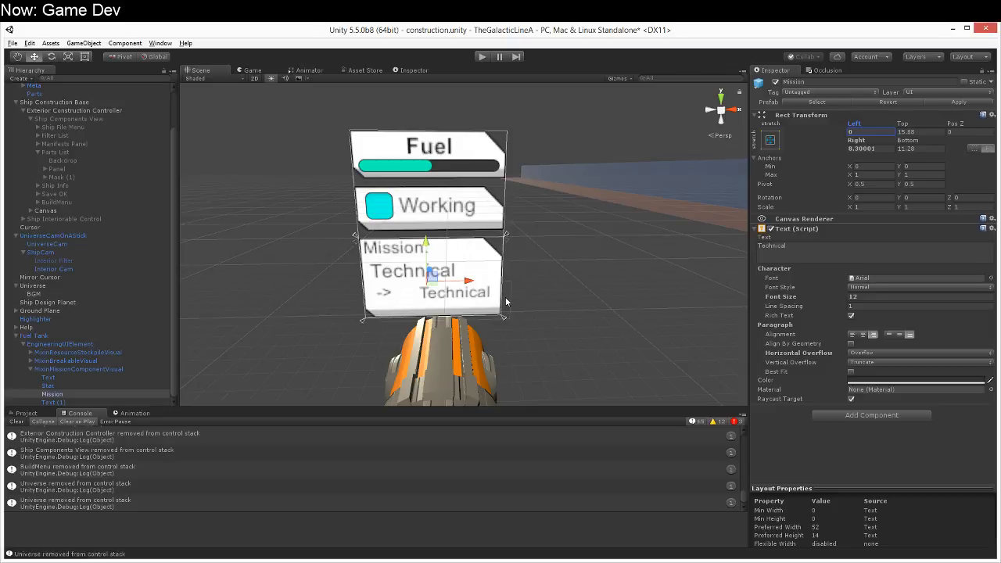
key("ctrl+s")
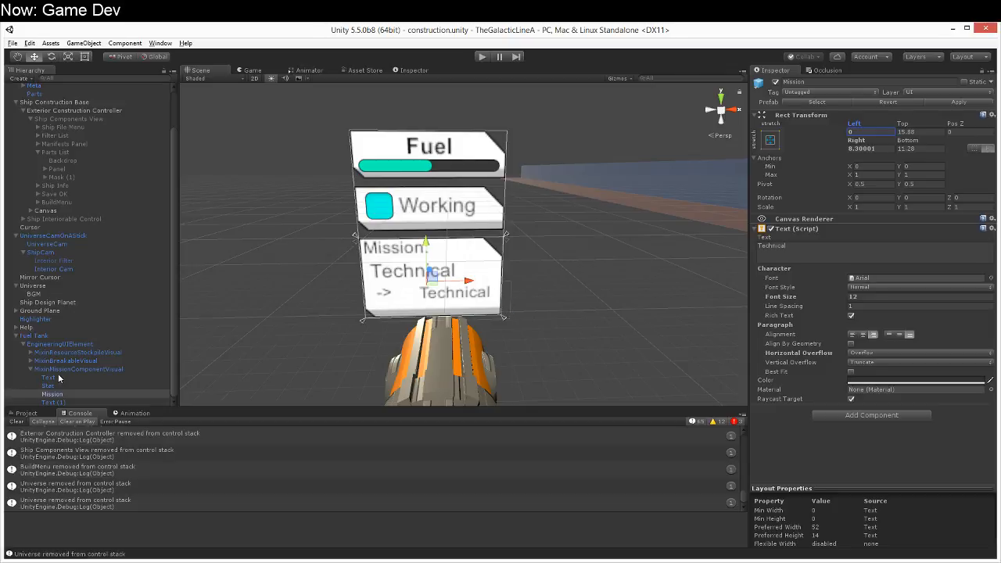
left_click(63, 369)
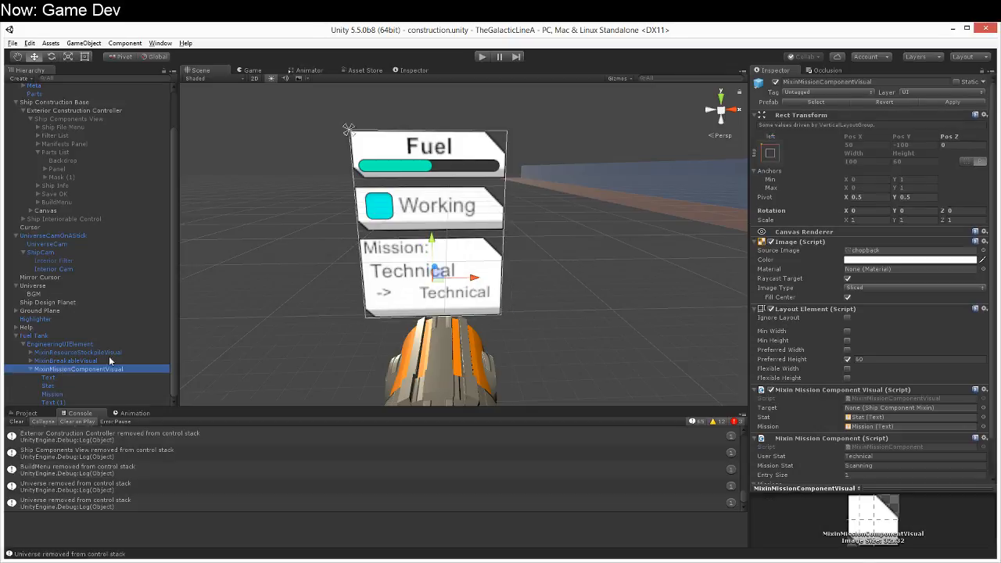
Step: Rerun the game past the help screen and place an Antenna from the T1 Corvettes Manifest
left_click(482, 57)
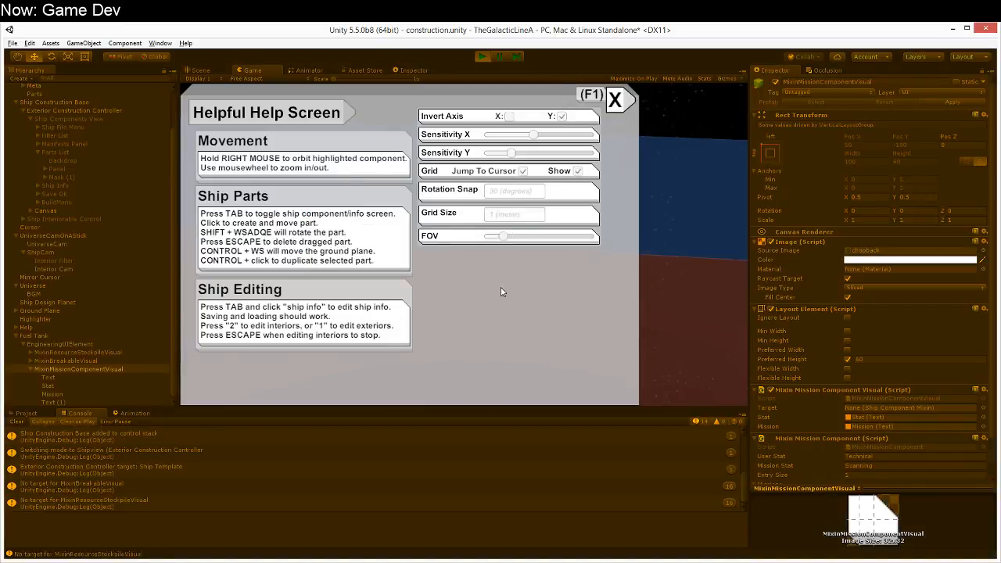
left_click(617, 98)
left_click(313, 197)
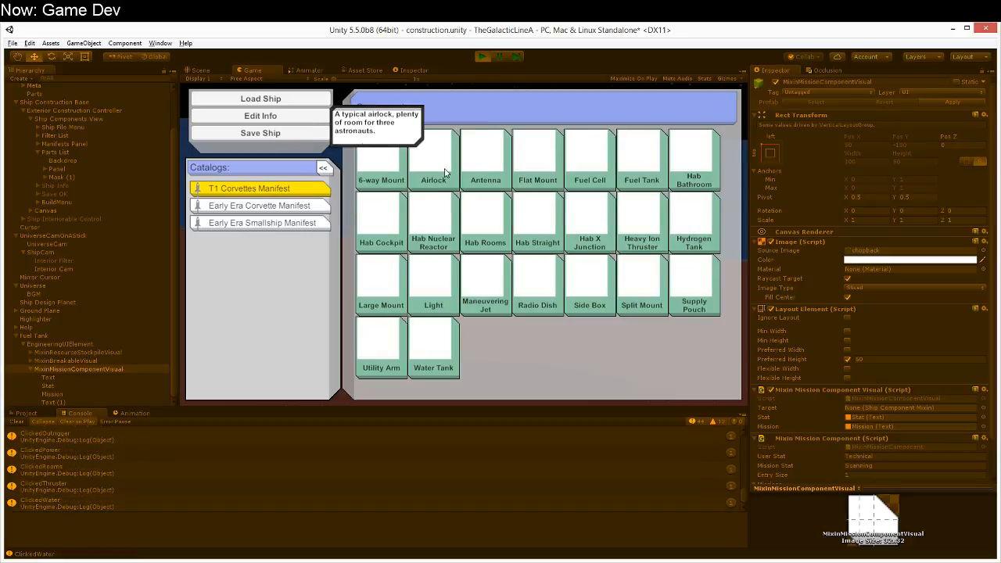
left_click(471, 169)
left_click(435, 255)
key("Escape")
Step: Toggle the engineering UI, inspect the placed antenna from different angles, and stop the game
right_click_drag(544, 285, 408, 200)
key("v")
scroll(424, 238, "up", 3)
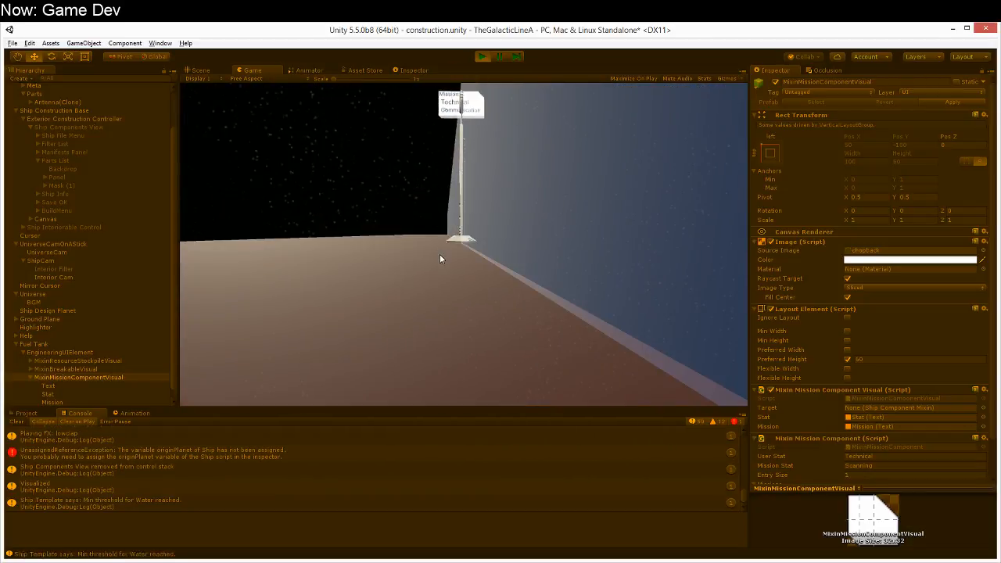
right_click_drag(439, 254, 483, 94)
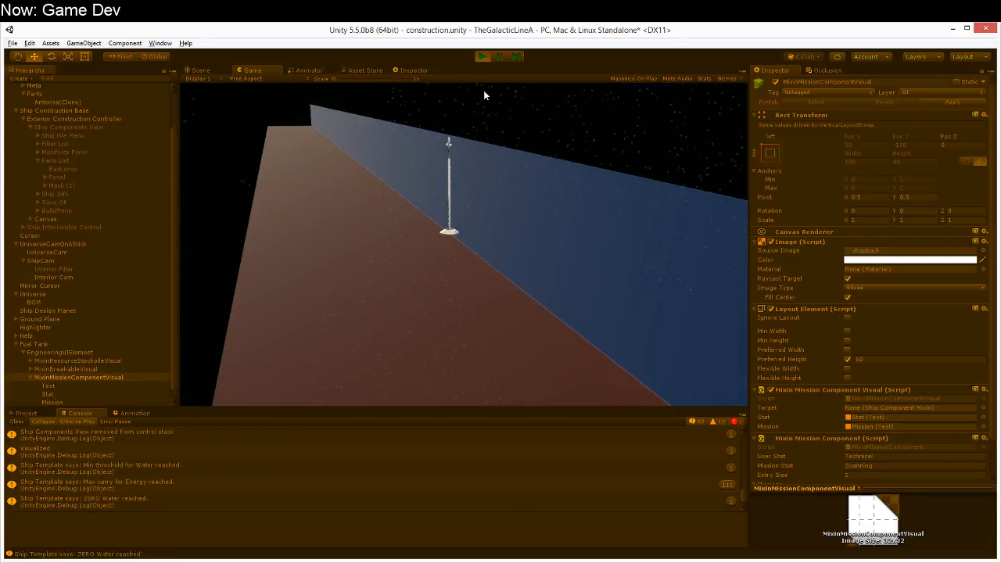
left_click(484, 57)
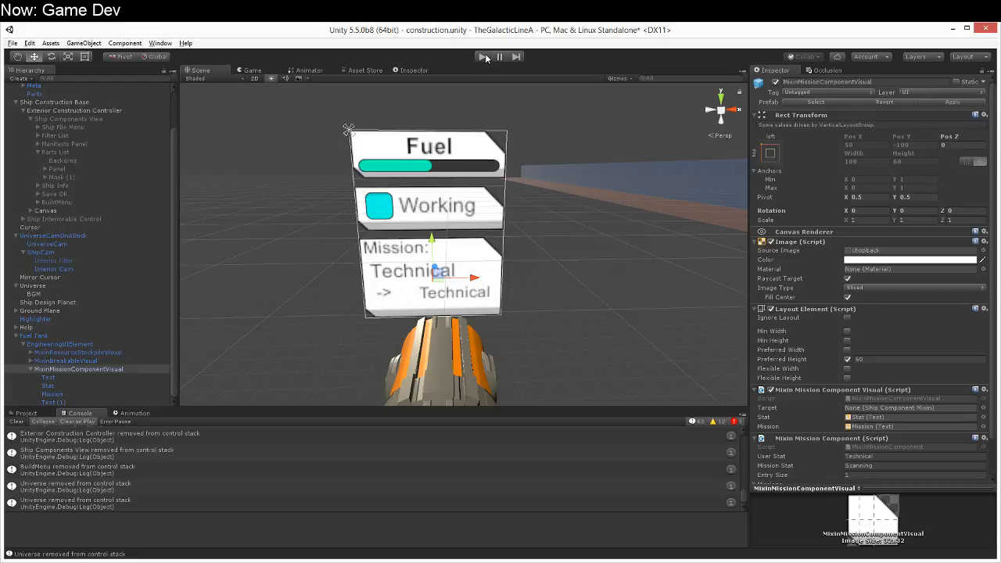
Step: Open the Sprites folder of the project's assets to access the UI background sprites
left_click(27, 413)
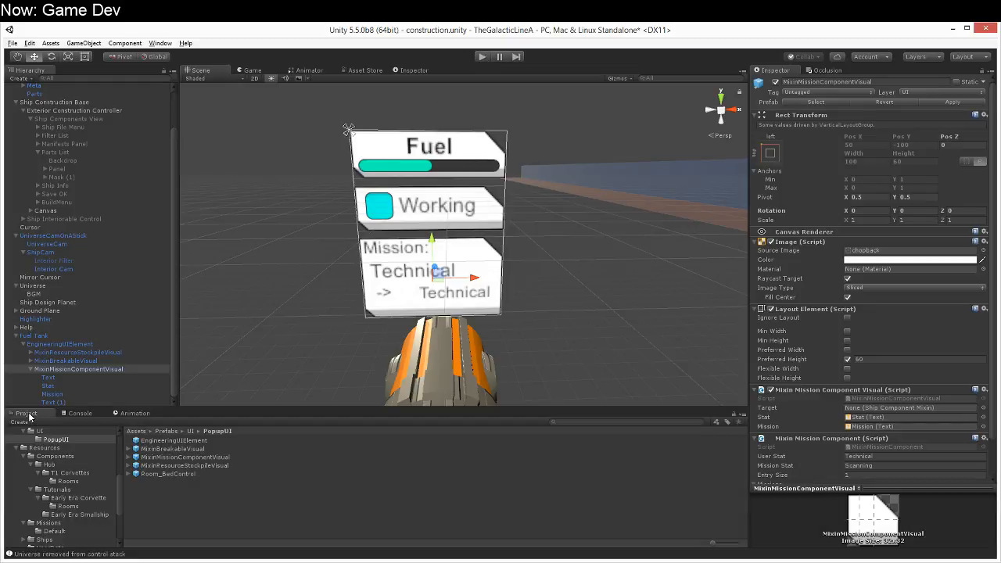
right_click_drag(479, 369, 487, 336)
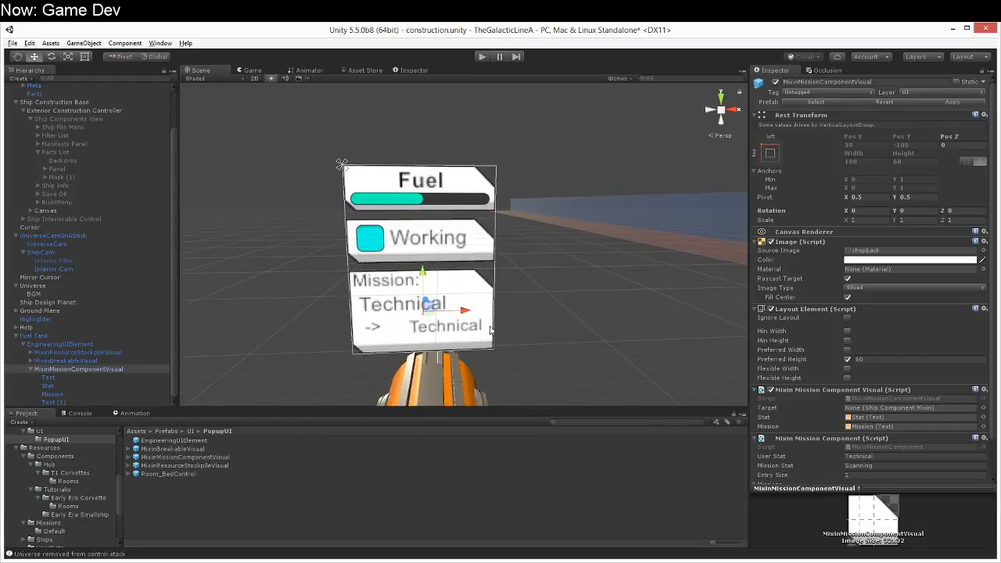
scroll(75, 471, "up", 10)
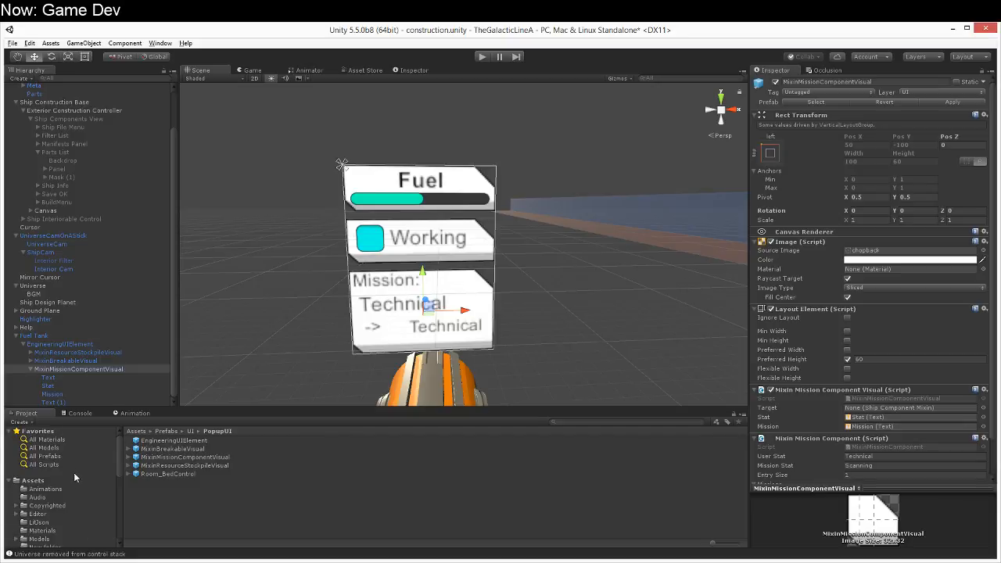
left_click(50, 481)
scroll(187, 482, "down", 3)
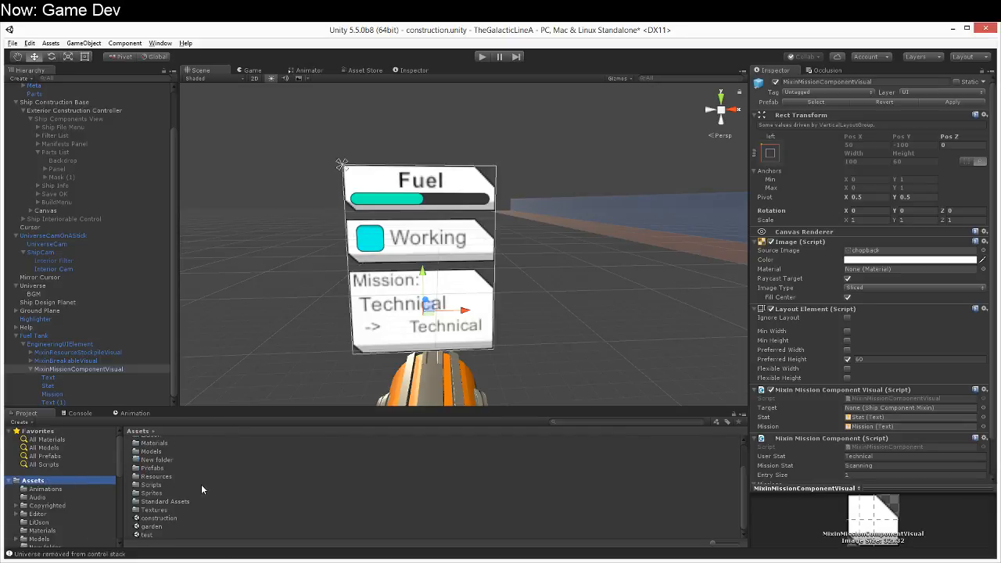
double_click(175, 494)
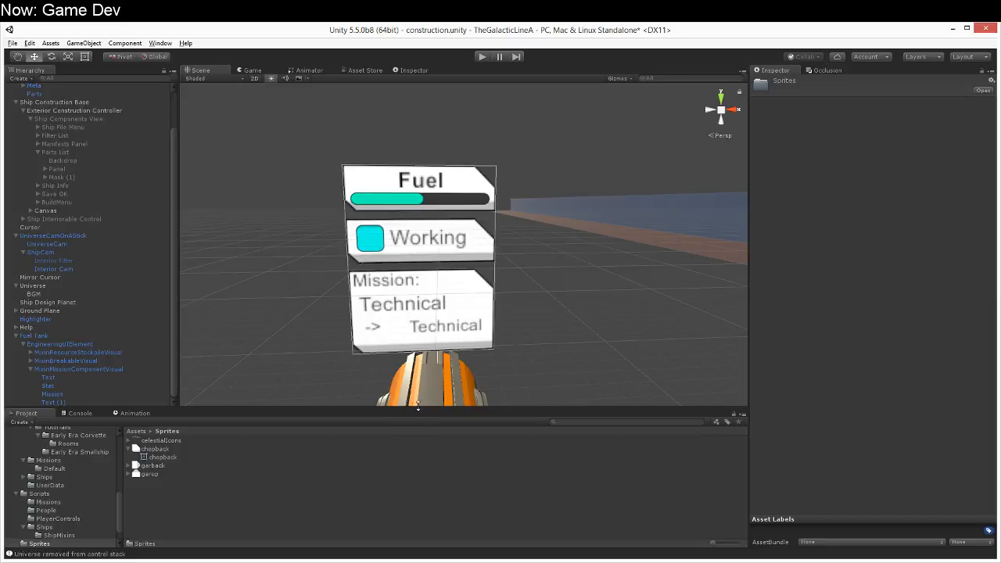
right_click_drag(520, 362, 512, 382)
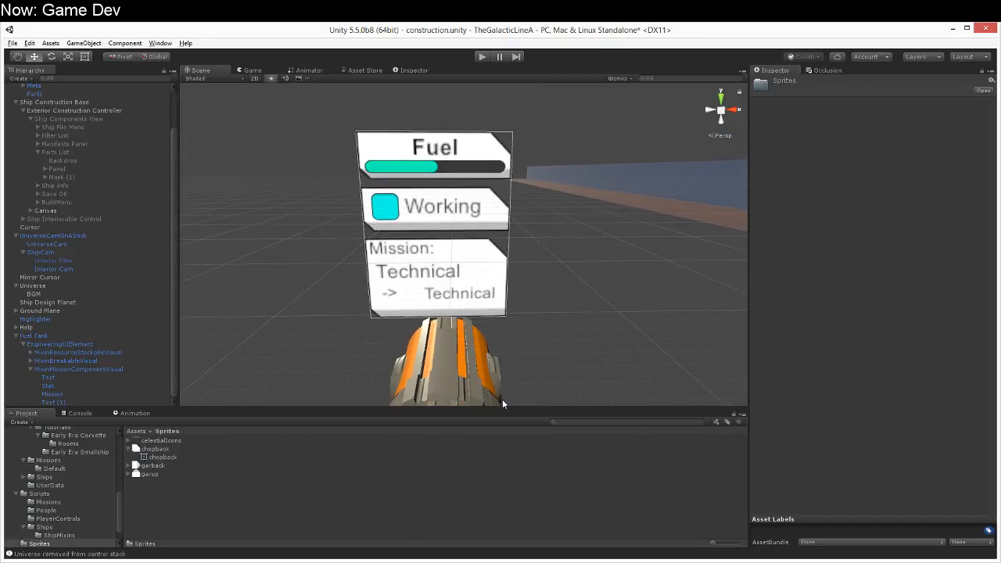